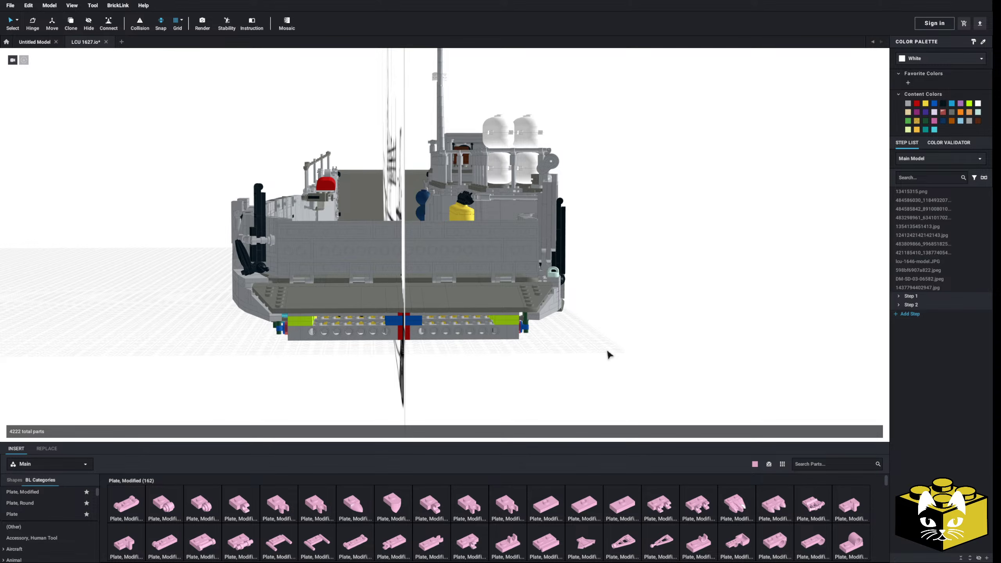
Show the Slope category in the parts library, ready to fill the lower bow under the ramp hinge.
right_click_drag(605, 343, 453, 358)
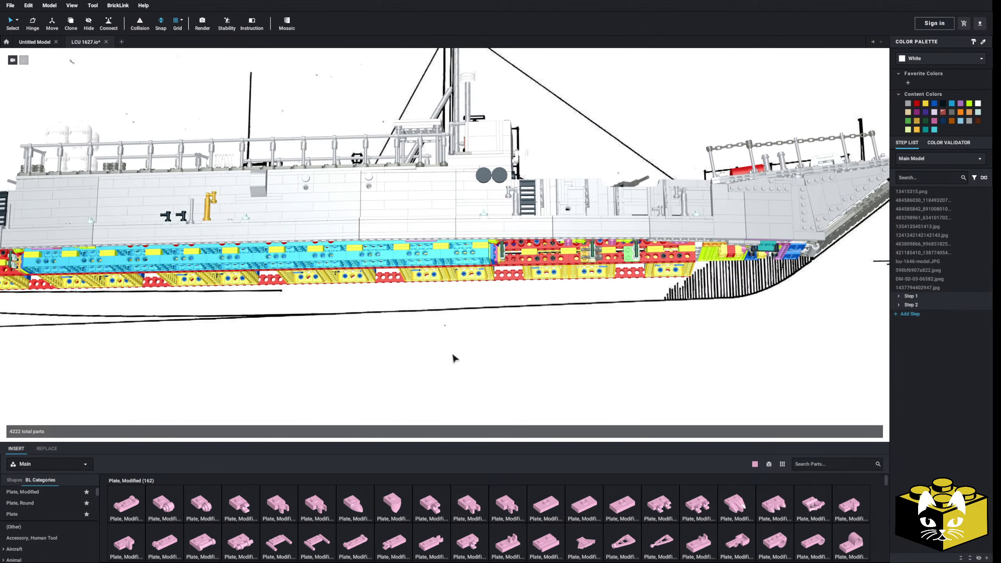
middle_click_drag(453, 357, 326, 376)
right_click_drag(355, 376, 375, 372)
scroll(375, 372, "up", 2)
scroll(424, 379, "up", 3)
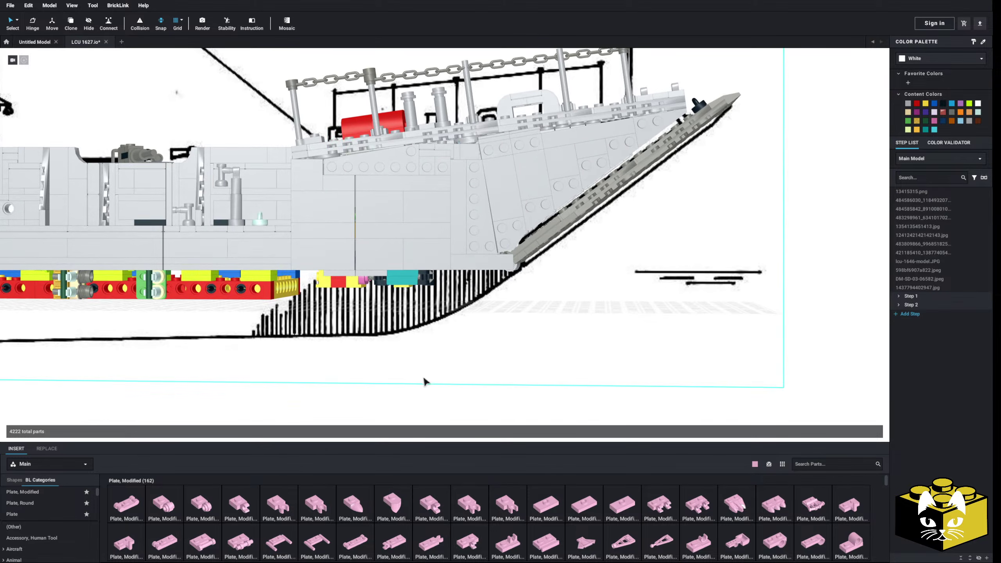
scroll(508, 353, "up", 5)
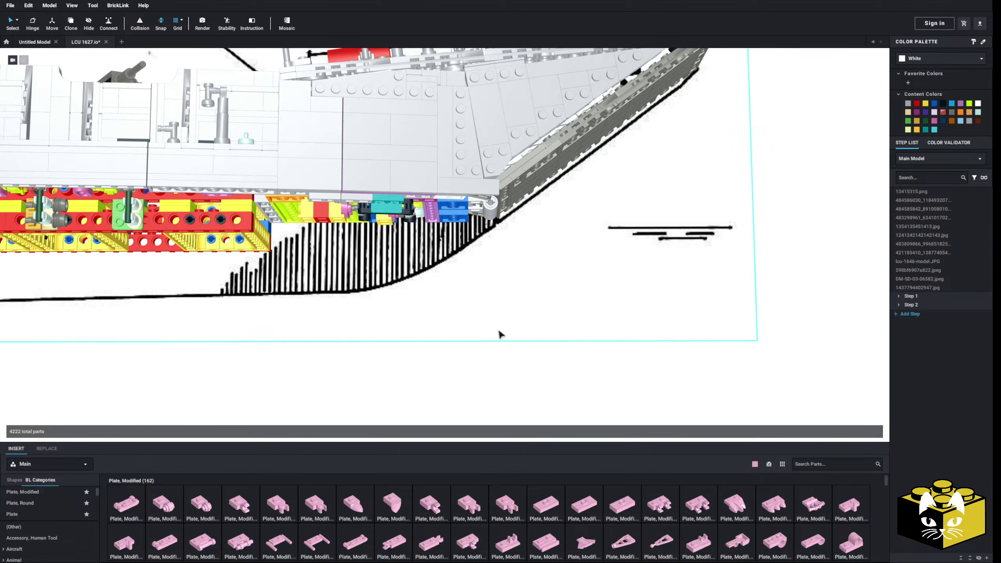
scroll(45, 513, "down", 10)
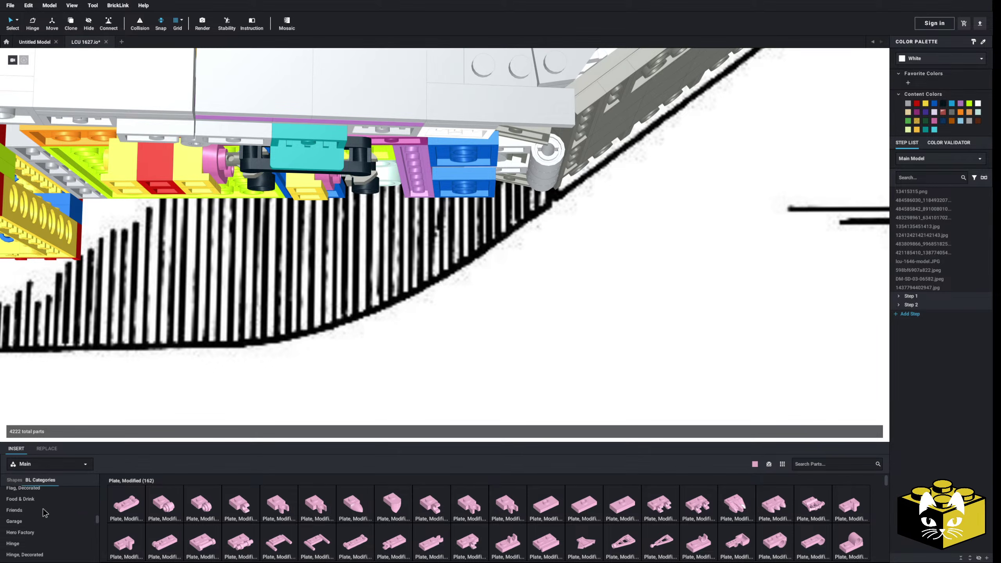
scroll(45, 513, "down", 5)
scroll(44, 510, "up", 4)
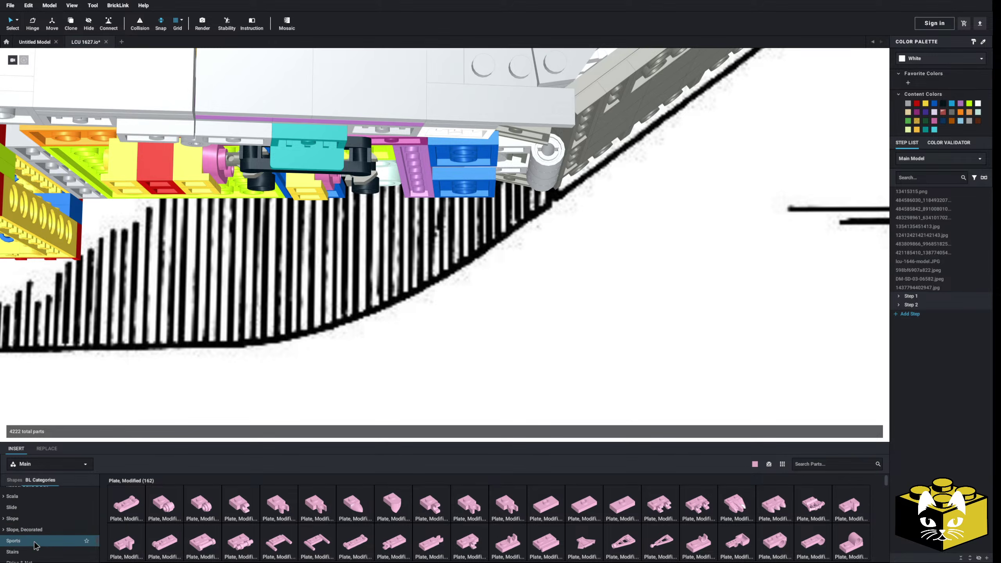
left_click(34, 543)
scroll(30, 541, "up", 2)
left_click(28, 542)
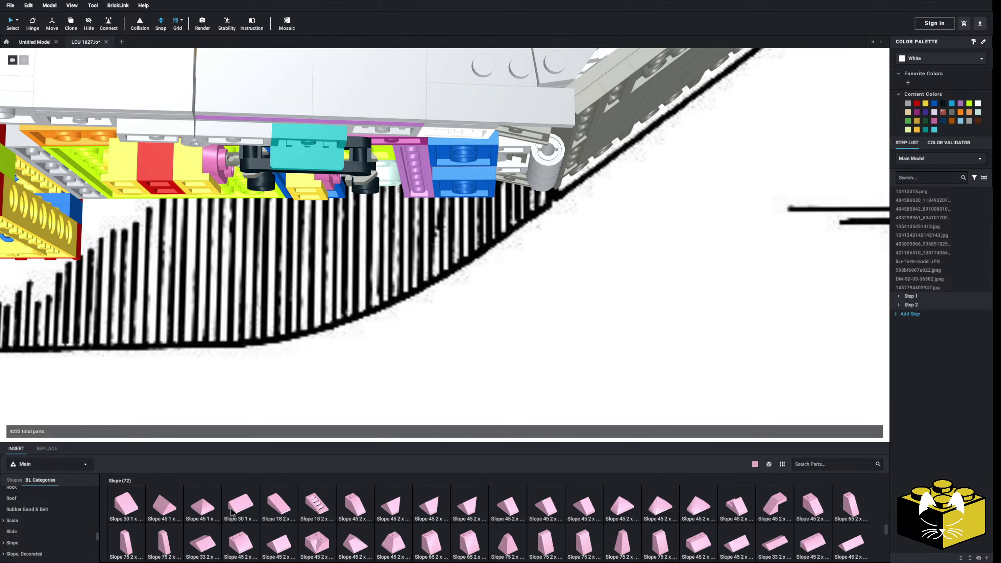
scroll(317, 519, "down", 3)
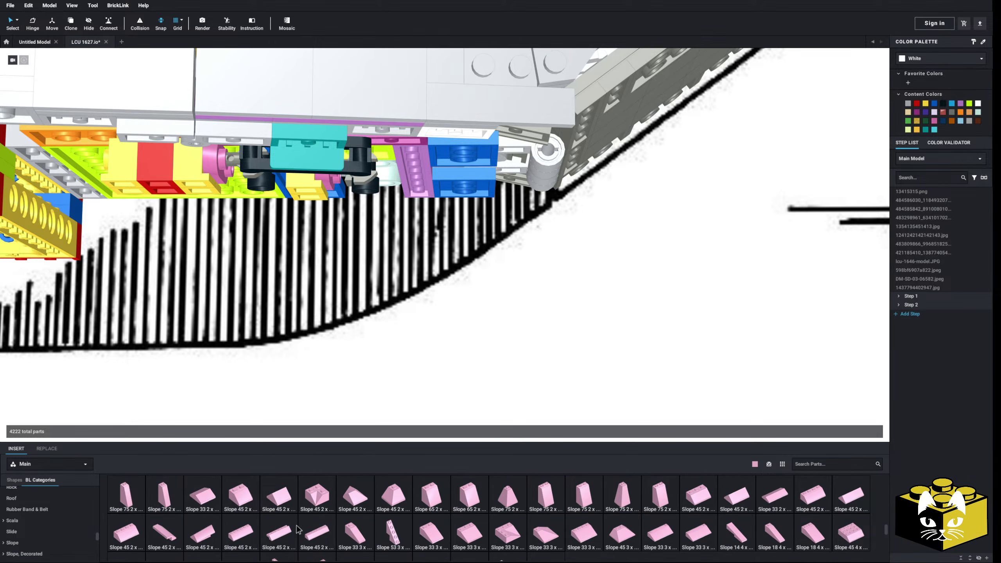
Try a Slope 45 2 x 1 with 2/3 Cutout beneath the ramp hinge against the blueprint line.
scroll(315, 523, "up", 3)
left_click_drag(729, 504, 520, 214)
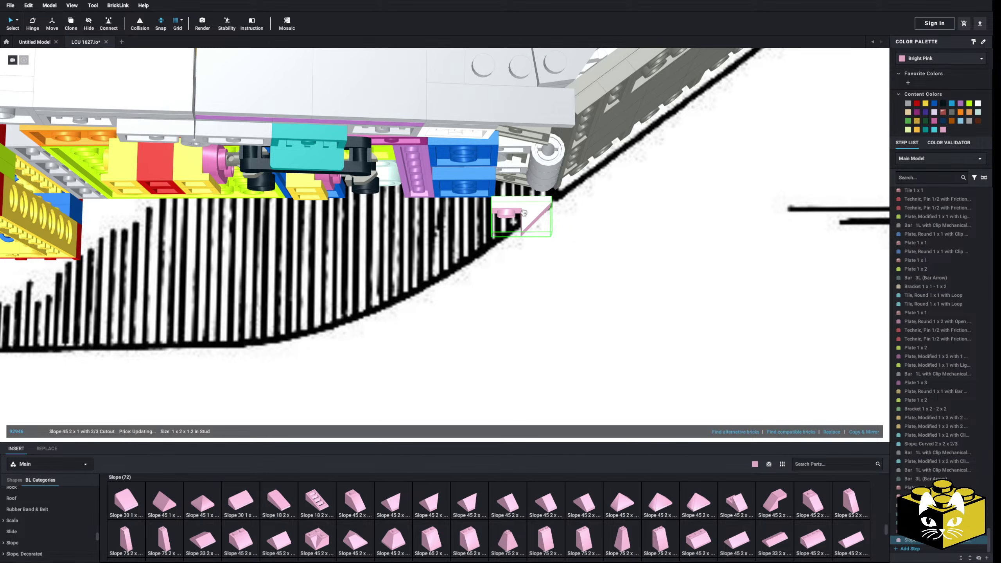
key("Delete")
Try the first brick of the Slope category under the ramp hinge, and remove it after a side view check.
left_click_drag(134, 494, 542, 205)
left_click(569, 312)
right_click_drag(570, 311, 528, 336)
left_click(489, 190)
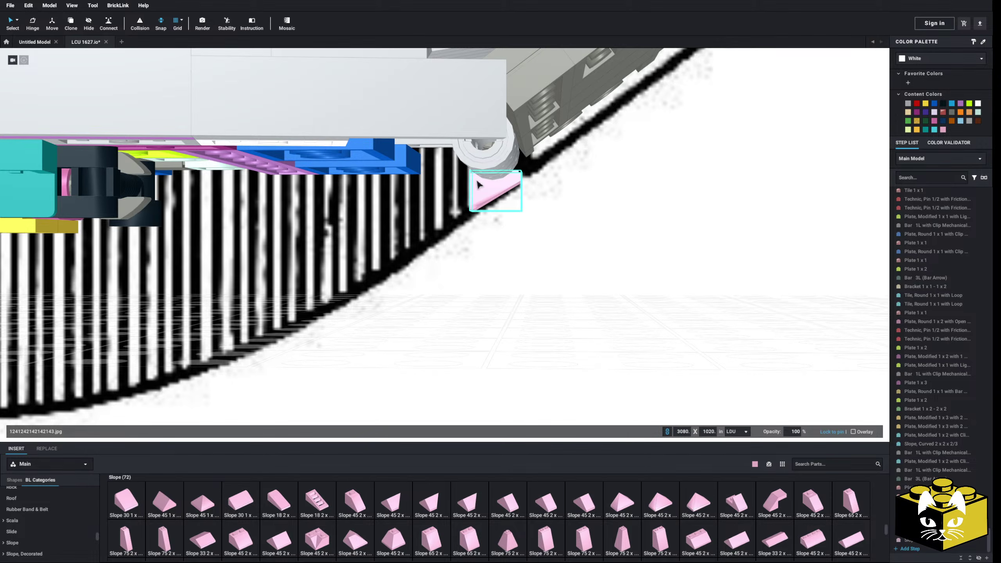
key("Delete")
Try an upside-down Slope 33 3 x 1 below the ramp hinge, following the blueprint's bow curve.
scroll(577, 510, "down", 1)
scroll(578, 513, "down", 1)
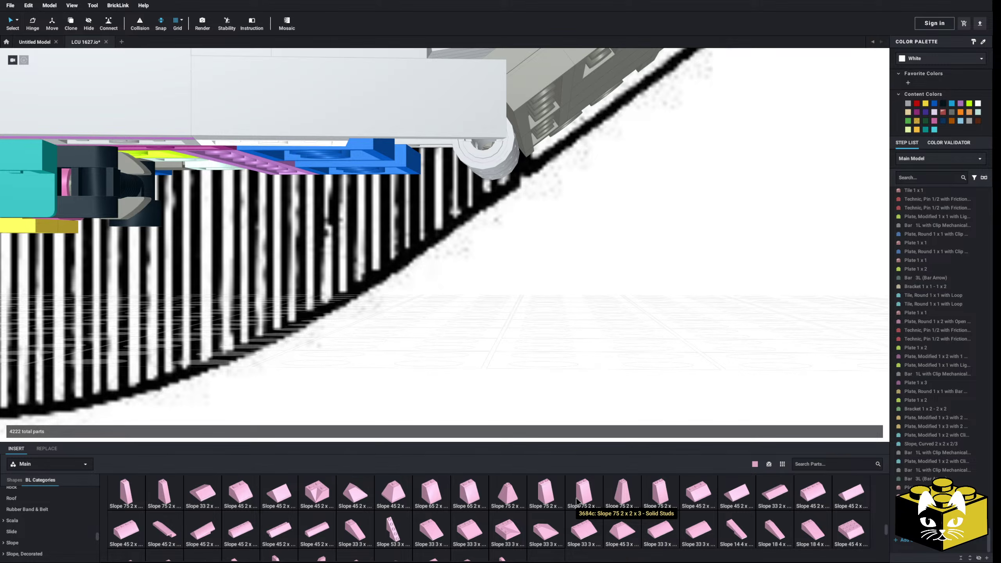
scroll(577, 502, "down", 2)
scroll(563, 504, "up", 2)
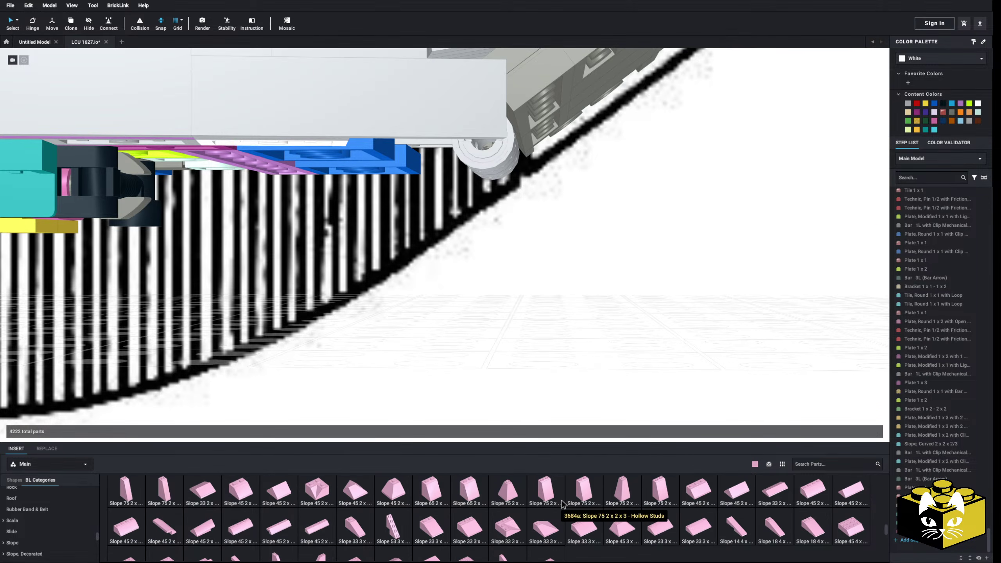
scroll(563, 504, "up", 1)
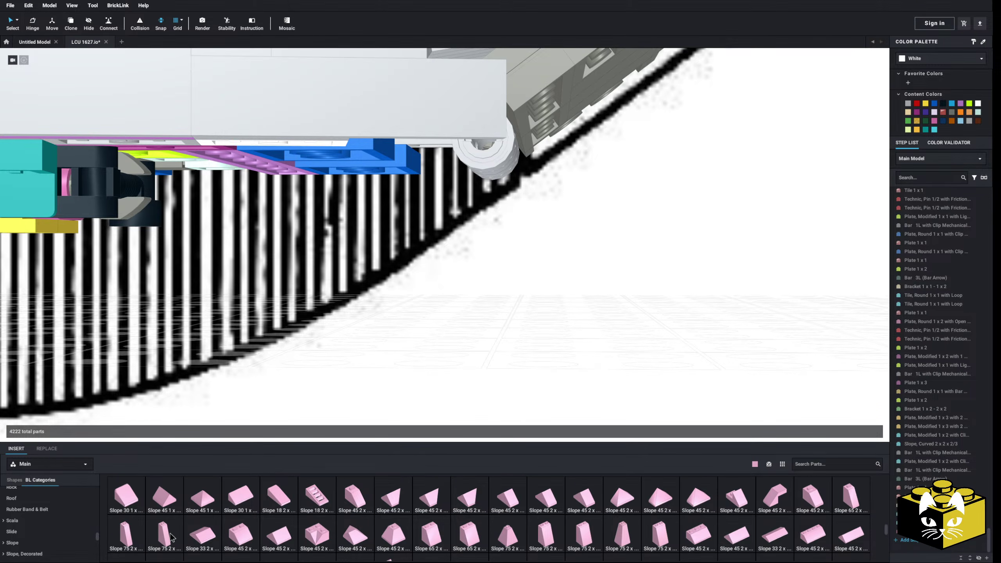
scroll(276, 536, "down", 2)
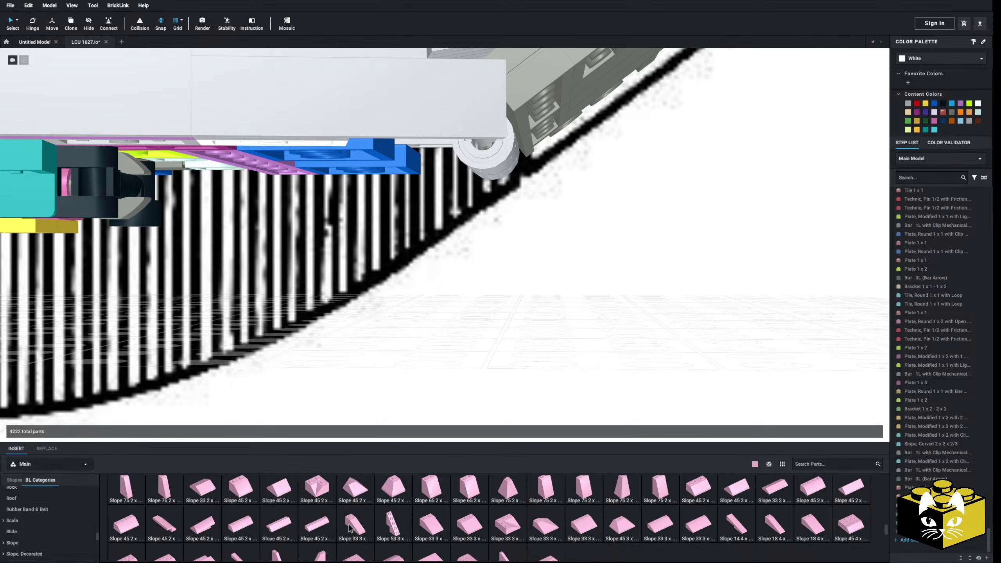
key("Down")
key("Down")
key("Left")
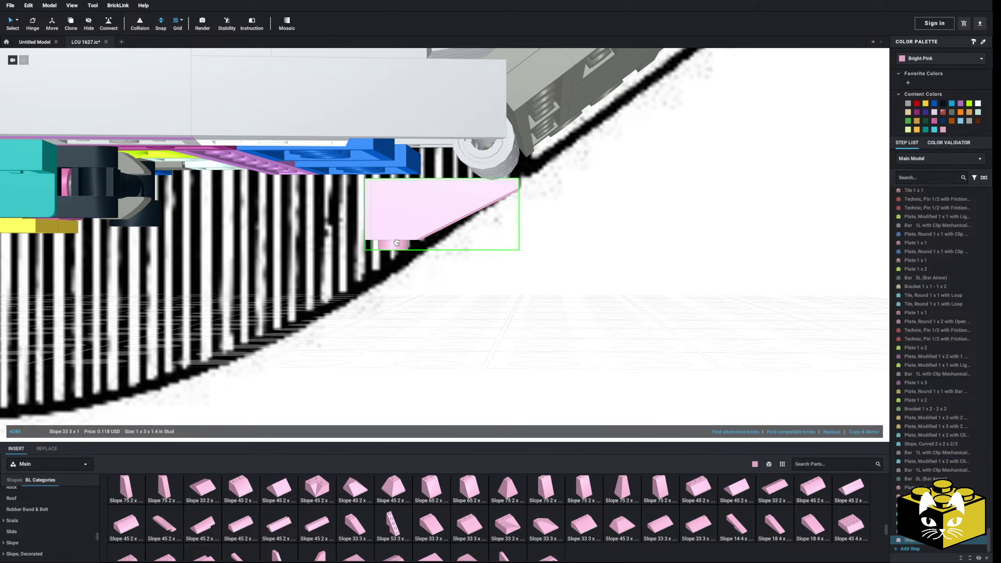
left_click(396, 242)
left_click(516, 279)
Check the Slope 33 3 x 1 against the blueprint and shift it slightly up towards the hull.
scroll(487, 310, "down", 5)
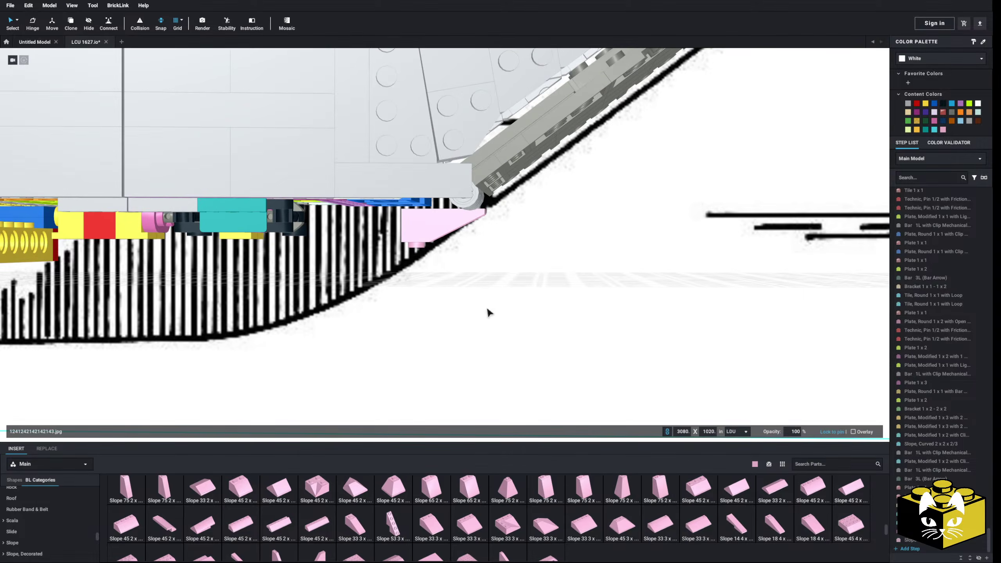
right_click_drag(486, 310, 407, 339)
scroll(457, 311, "up", 3)
right_click_drag(82, 264, 316, 298)
right_click_drag(470, 314, 456, 310)
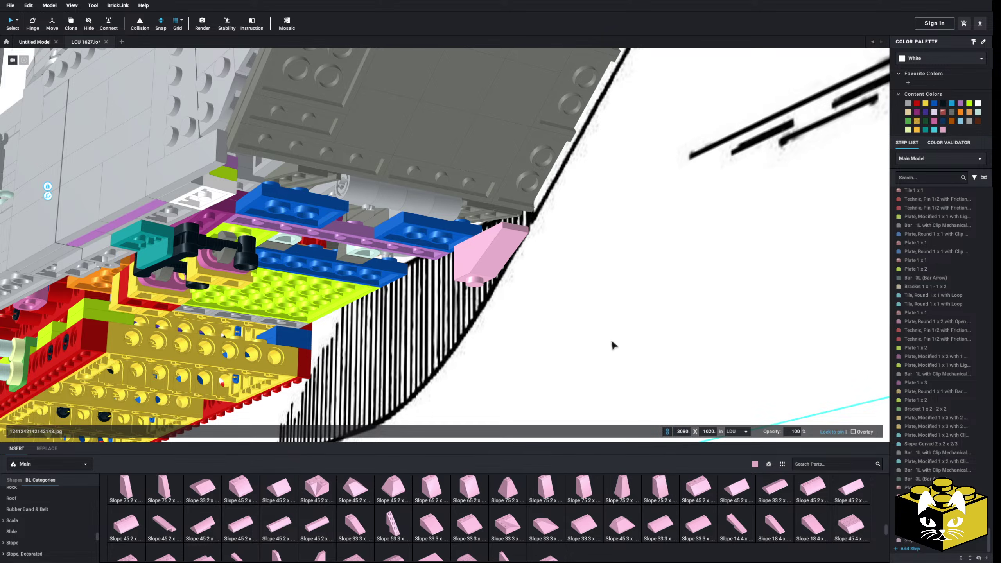
scroll(577, 341, "up", 6)
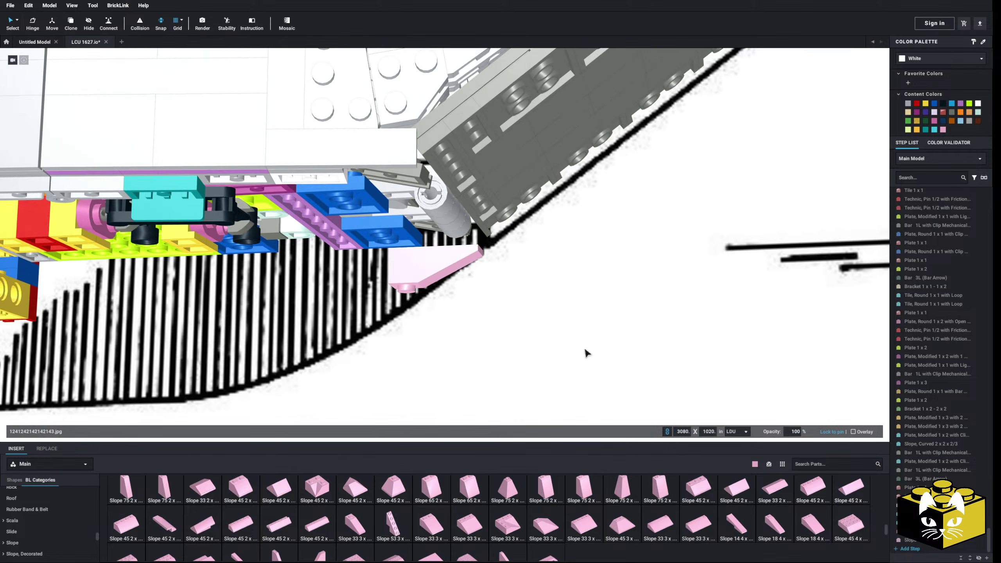
right_click_drag(449, 316, 411, 294)
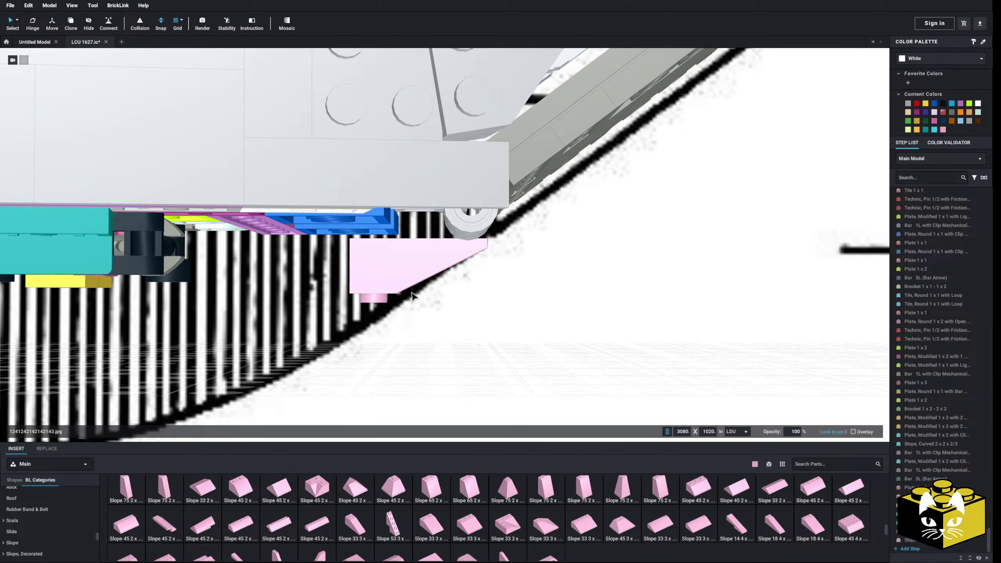
left_click(383, 288)
left_click_drag(382, 288, 396, 277)
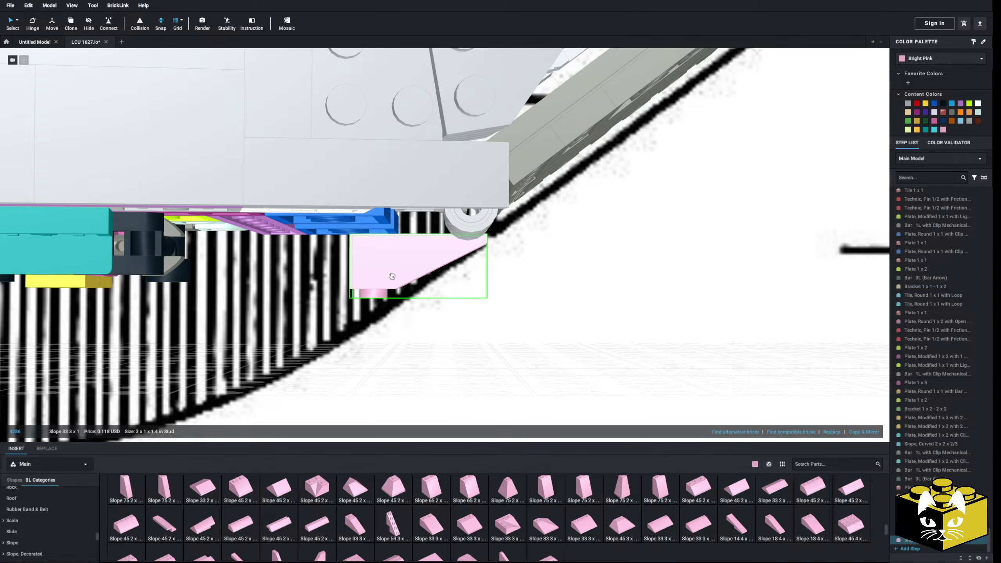
left_click(504, 327)
Inspect the Slope 33 3 x 1 from below and delete it.
mouse_move(504, 327)
right_mouse_down()
mouse_move(465, 322)
mouse_move(346, 418)
mouse_move(481, 305)
mouse_move(481, 290)
mouse_move(497, 313)
right_mouse_up()
scroll(481, 304, "up", 3)
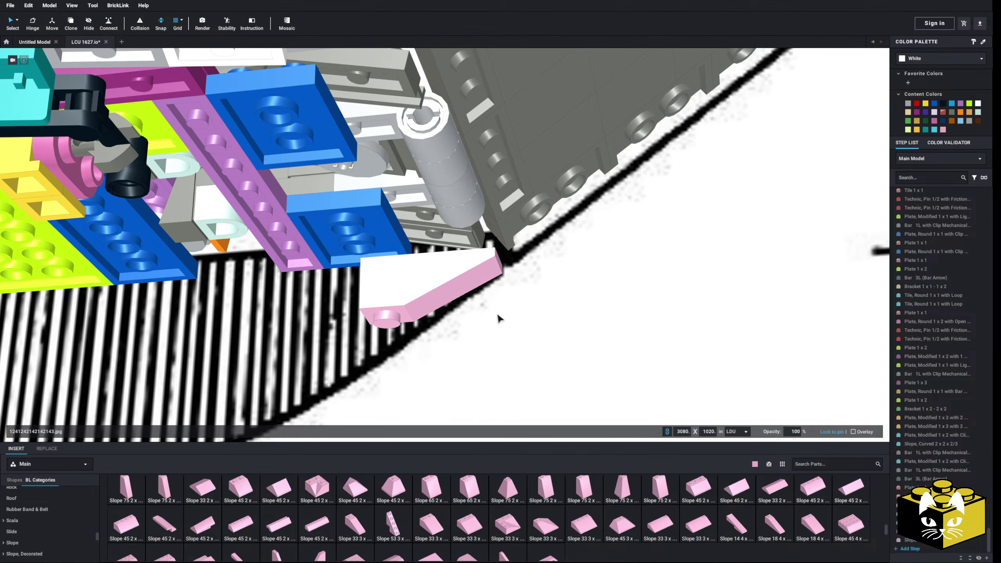
left_click(407, 286)
right_click_drag(407, 287, 428, 299)
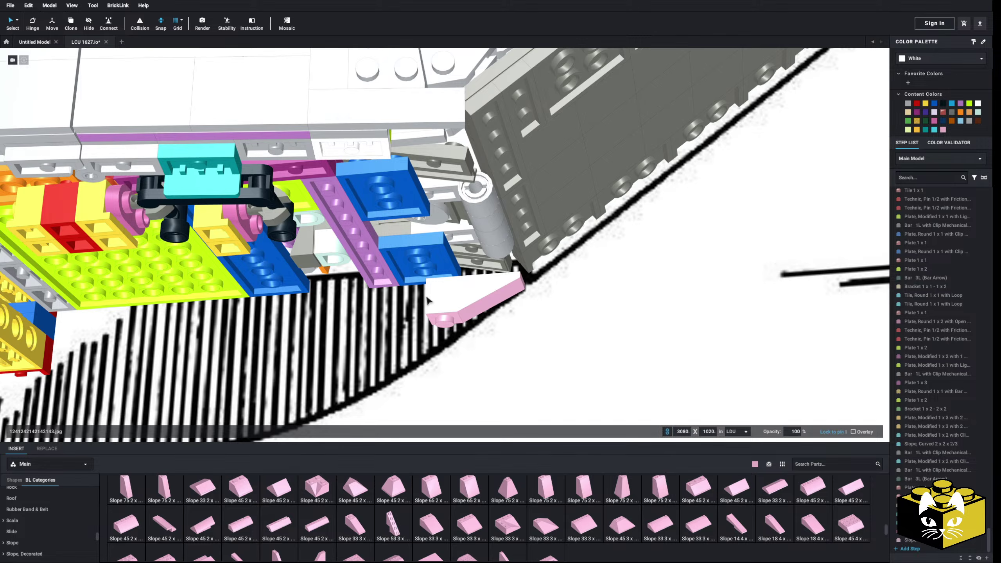
key("Delete")
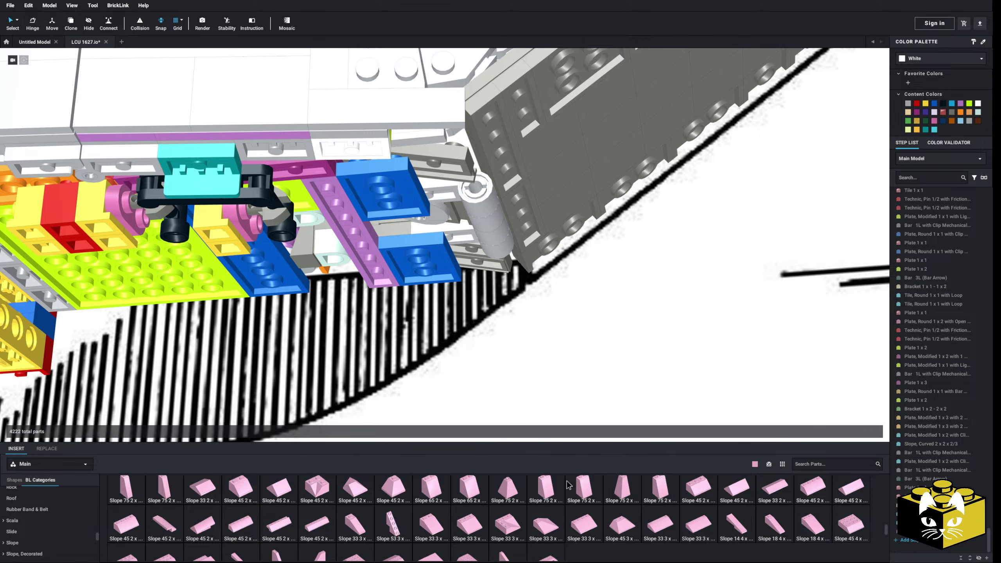
Try a rotated Slope 45 2 x 1 with Cutout without Stud under the ramp hinge.
scroll(587, 498, "down", 1)
scroll(587, 498, "up", 3)
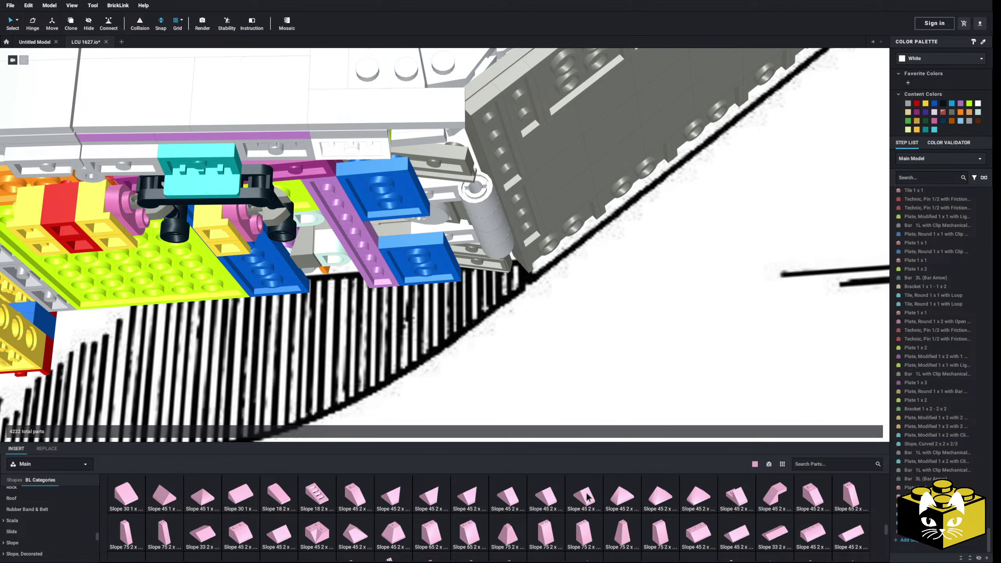
key("Up")
key("Up")
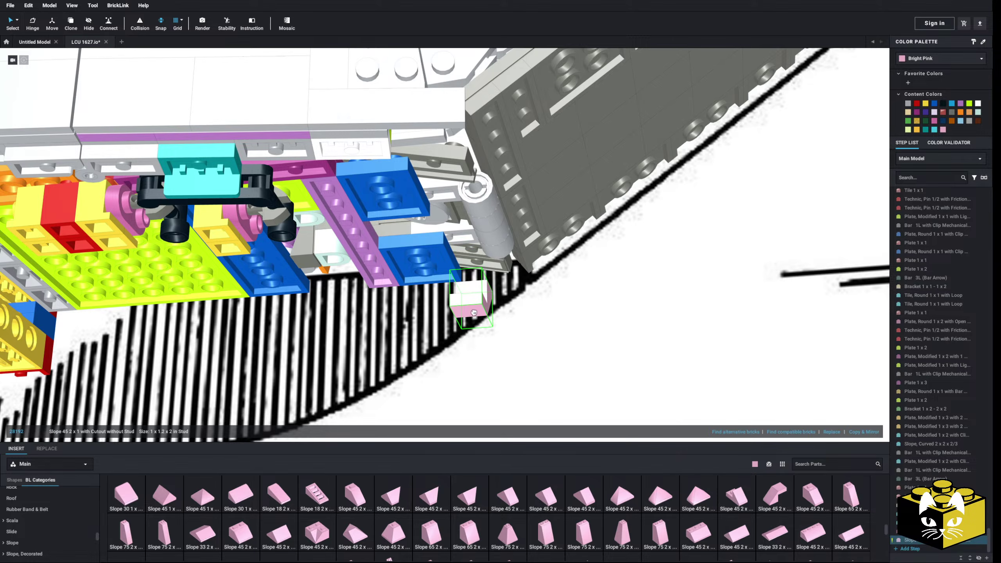
right_click_drag(474, 291, 484, 299)
key("Left")
left_click(559, 337)
right_click_drag(559, 336, 568, 342)
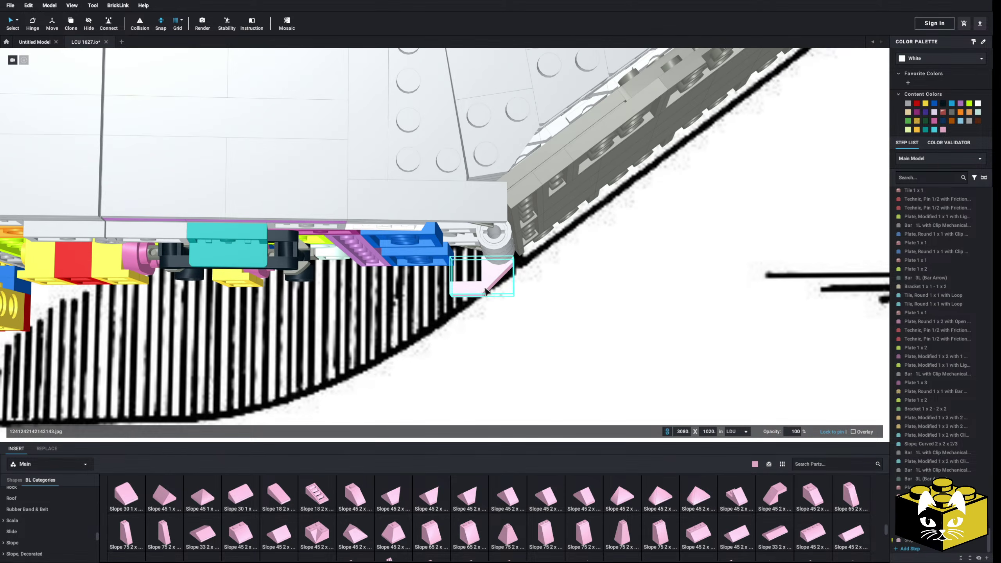
Nudge the studless cutout slope towards the blueprint's bow line and check its fit from several angles.
left_click_drag(485, 291, 490, 290)
left_click(544, 328)
scroll(544, 328, "down", 3)
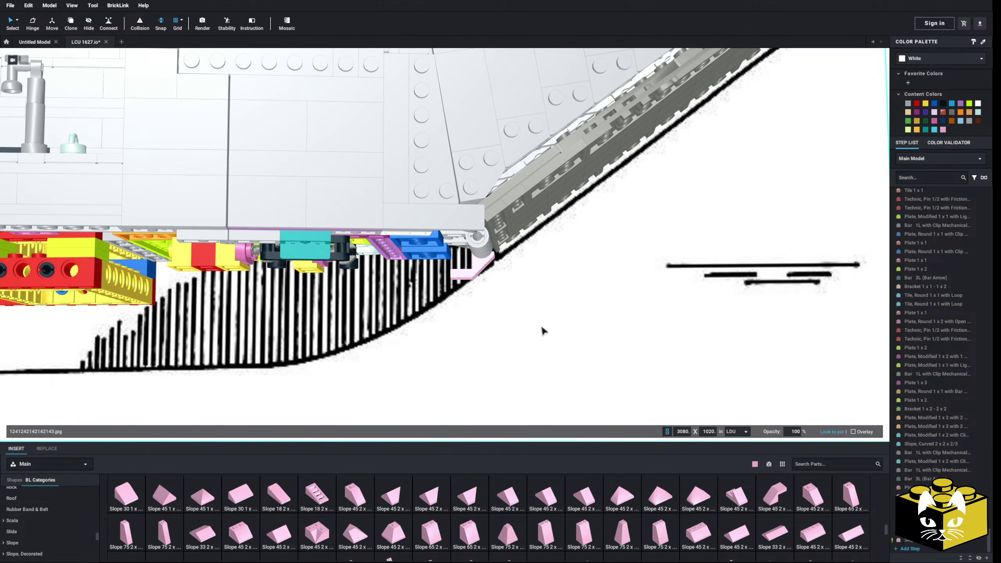
right_click_drag(543, 330, 527, 315)
right_click_drag(509, 371, 477, 293)
scroll(477, 299, "up", 3)
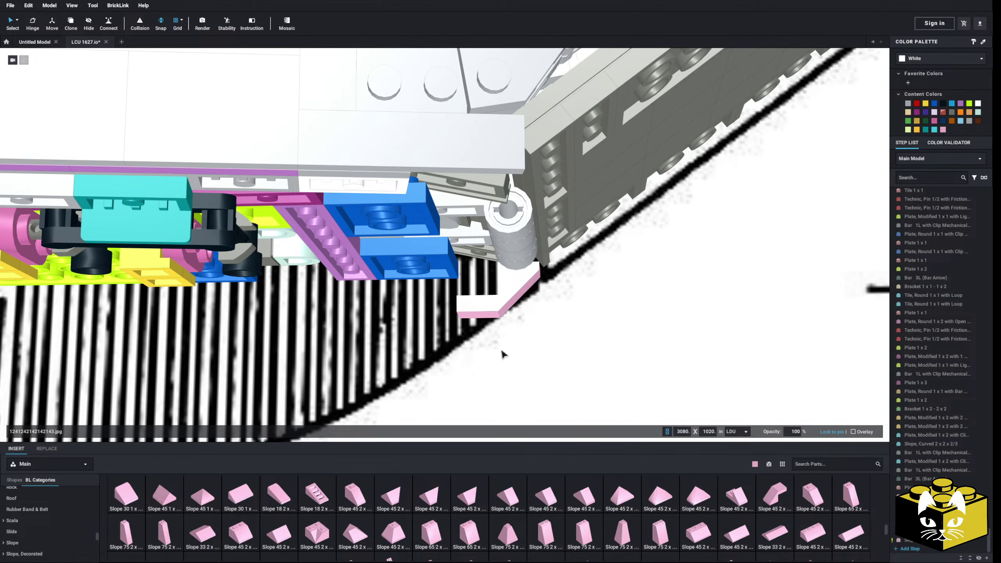
Replace the studless cutout slope with a Slope 45 2 x 1 with 2/3 Cutout beneath the ramp hinge.
left_click(491, 315)
key("Delete")
left_click_drag(733, 493, 502, 289)
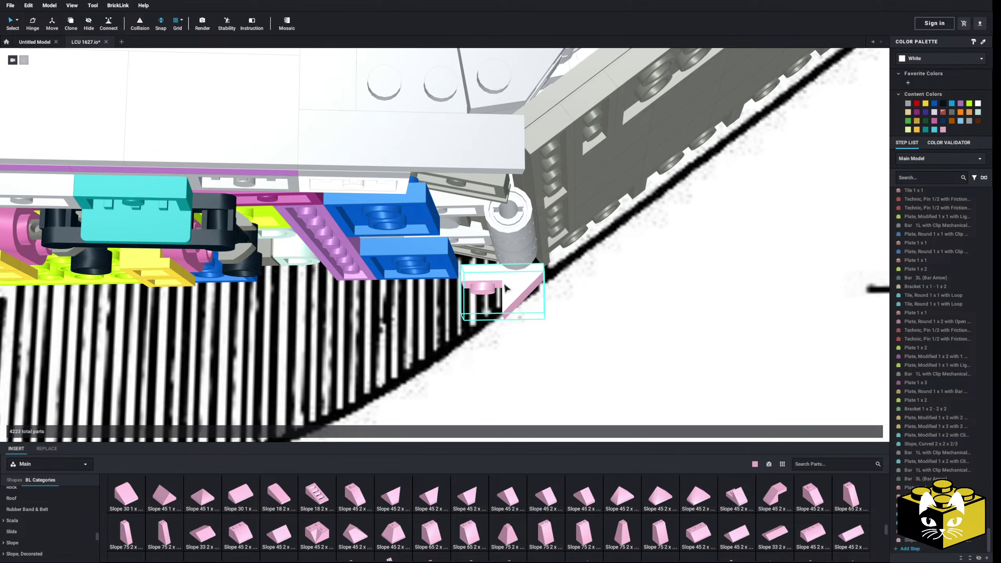
left_click(569, 383)
scroll(570, 383, "down", 5)
mouse_move(570, 383)
right_mouse_down()
mouse_move(502, 380)
mouse_move(560, 378)
right_mouse_up()
scroll(543, 373, "up", 8)
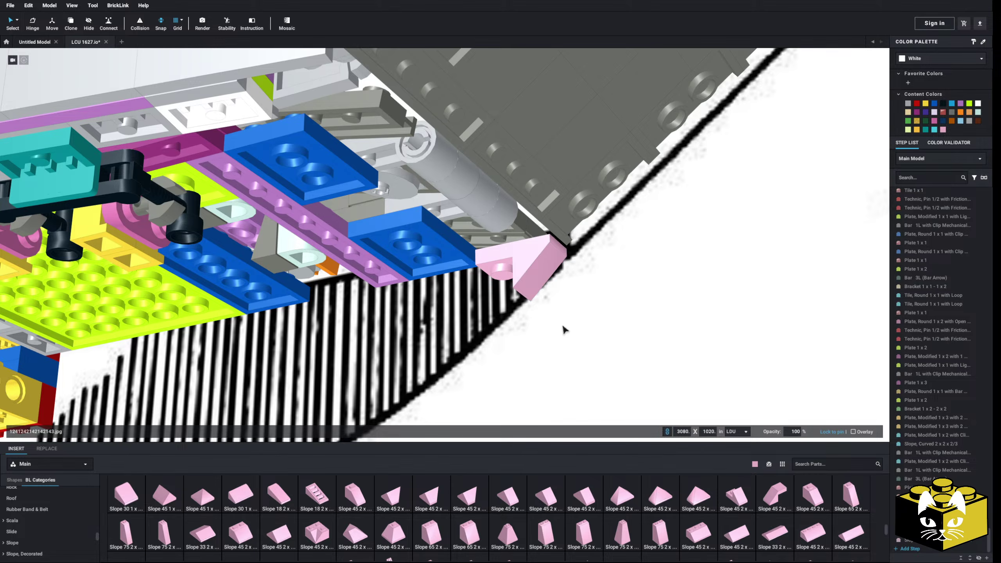
Try an upside-down Slope 30 1 x 1 x 2/3 below and behind the cutout slope along the blueprint curve.
scroll(570, 351, "down", 5)
right_click_drag(532, 368, 546, 372)
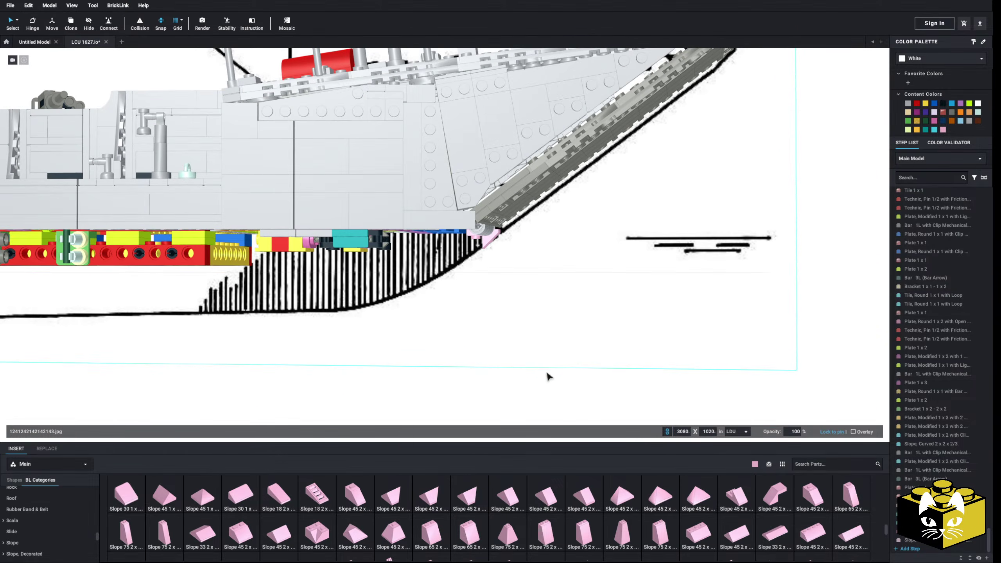
scroll(506, 367, "up", 5)
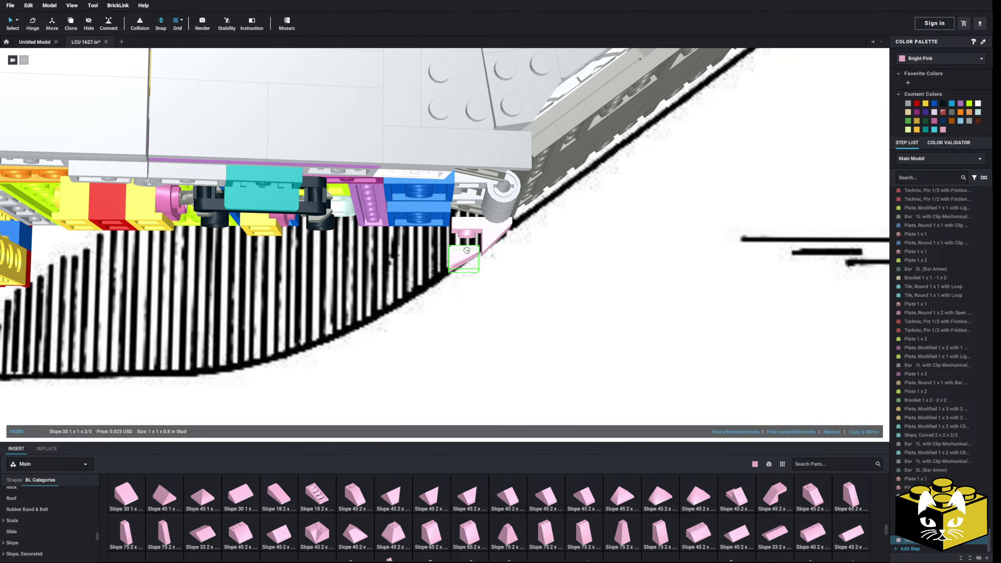
left_click(468, 251)
left_click(484, 342)
scroll(349, 405, "down", 4)
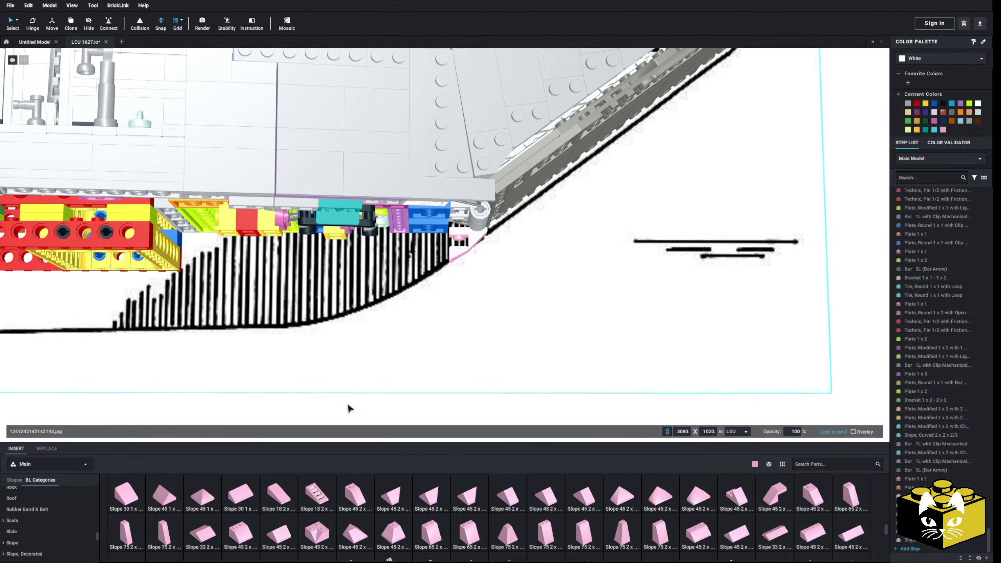
Try a second Slope 30 1 x 1 x 2/3 further aft along the blueprint's bow curve.
left_click(132, 500)
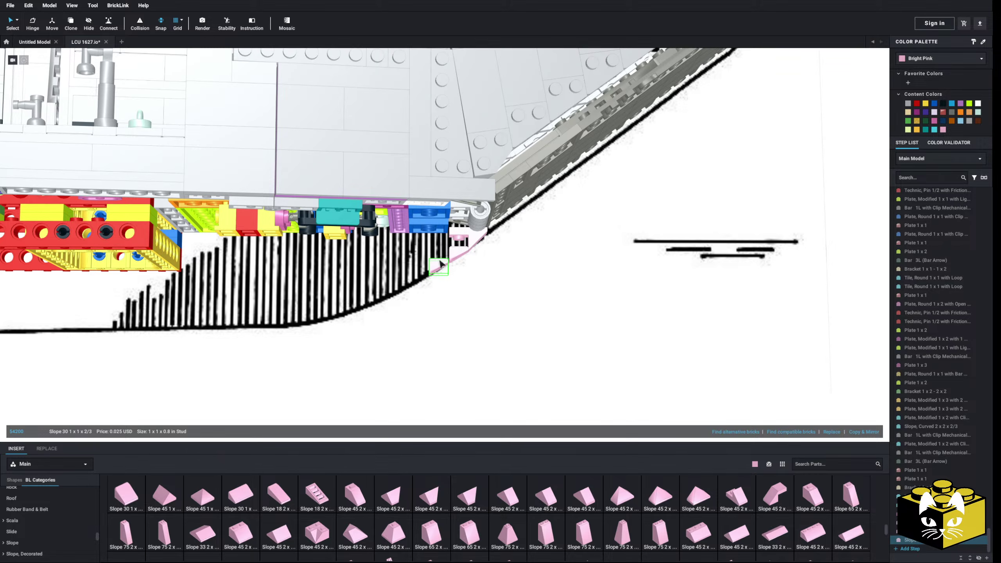
left_click(441, 265)
left_click(478, 324)
scroll(451, 389, "down", 3)
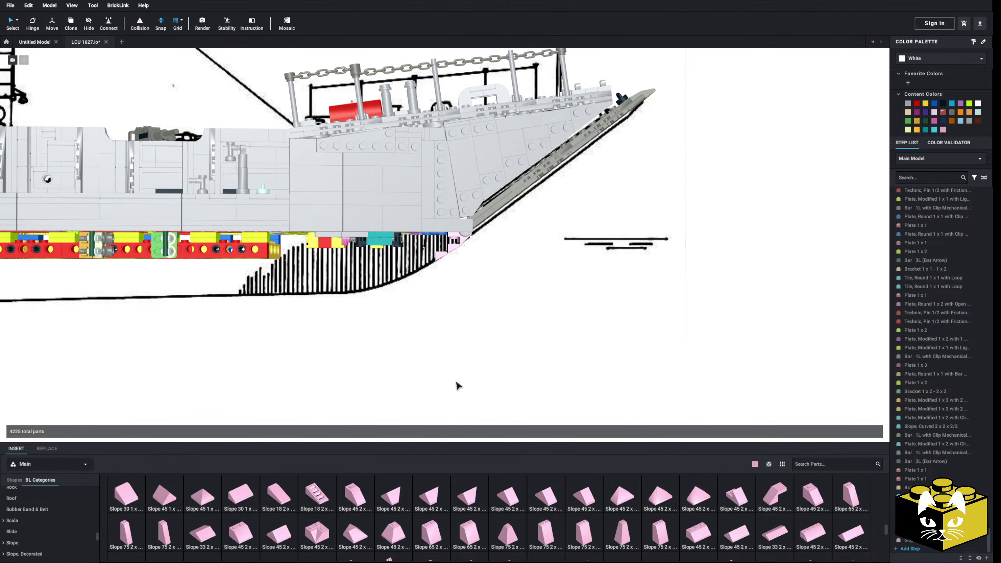
Delete both Slope 30 1 x 1 x 2/3 bricks, keeping the cutout slope under the ramp hinge.
scroll(436, 272, "up", 4)
key("Delete")
right_click_drag(468, 251, 435, 330)
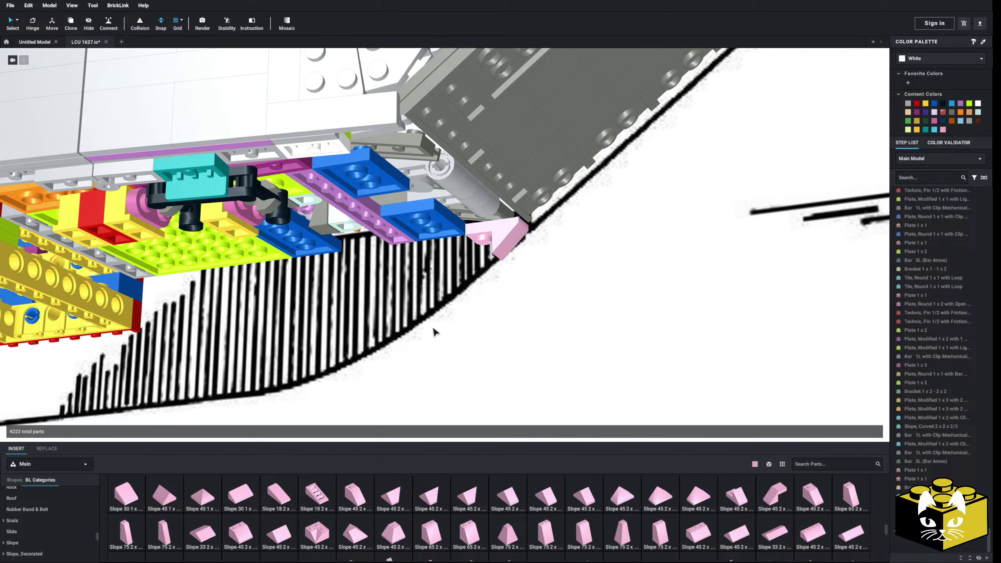
Move the 2/3 cutout slope away from the ramp hinge into the empty space ahead of the bow.
scroll(418, 275, "up", 3)
middle_click_drag(473, 292, 398, 345)
right_click_drag(400, 347, 462, 335)
scroll(457, 316, "down", 2)
middle_click_drag(453, 307, 538, 319)
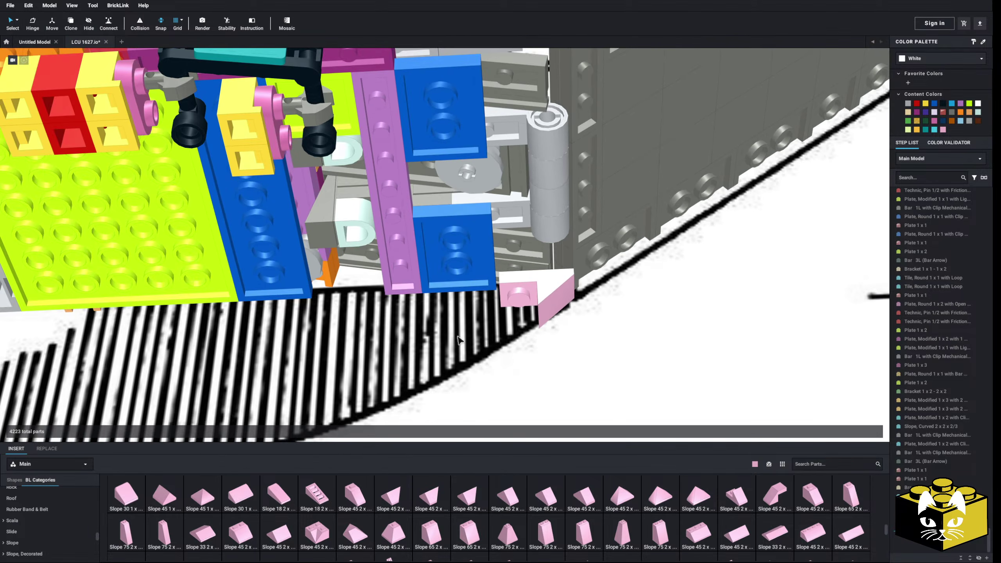
right_click_drag(537, 315, 506, 299)
left_click_drag(535, 289, 699, 297)
scroll(630, 289, "down", 3)
left_click(624, 339)
right_click_drag(622, 342, 610, 348)
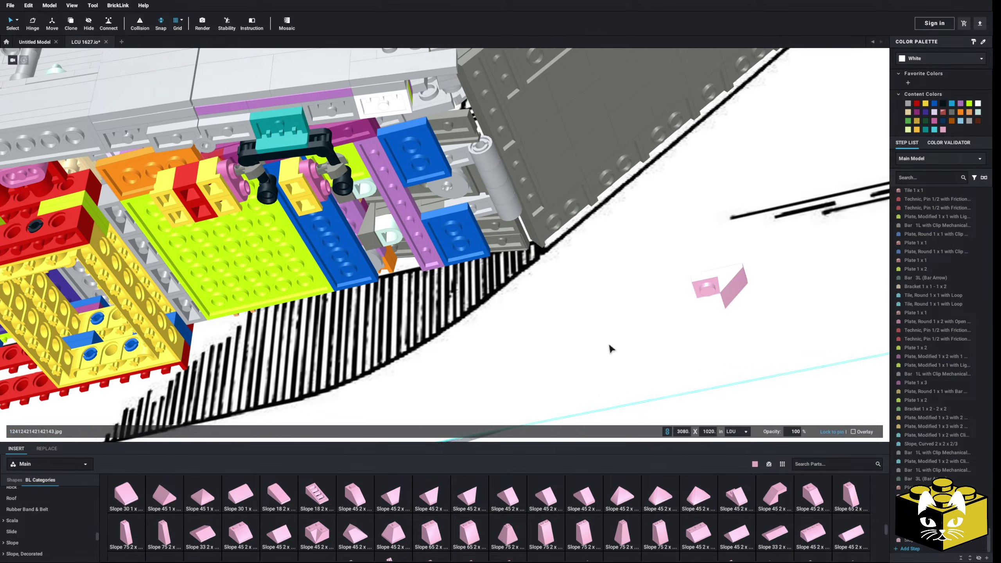
Place two Bright Pink Plate 1 x 1 bricks beside the two blue plates, directly behind the ramp hinge cylinder.
middle_click_drag(467, 357, 583, 341)
right_click_drag(583, 341, 589, 339)
middle_click_drag(451, 327, 489, 337)
right_click_drag(489, 337, 426, 329)
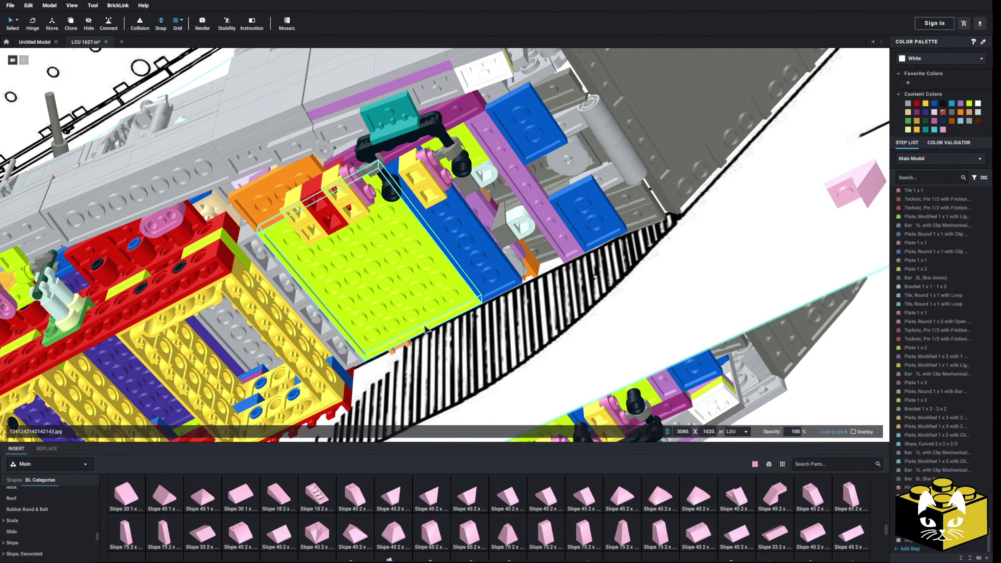
scroll(61, 496, "up", 4)
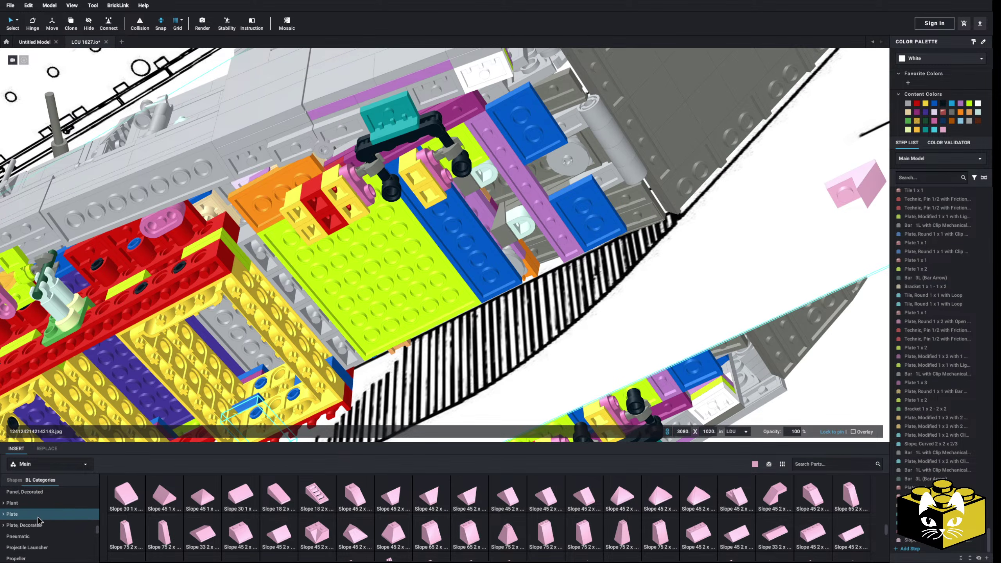
left_click(10, 536)
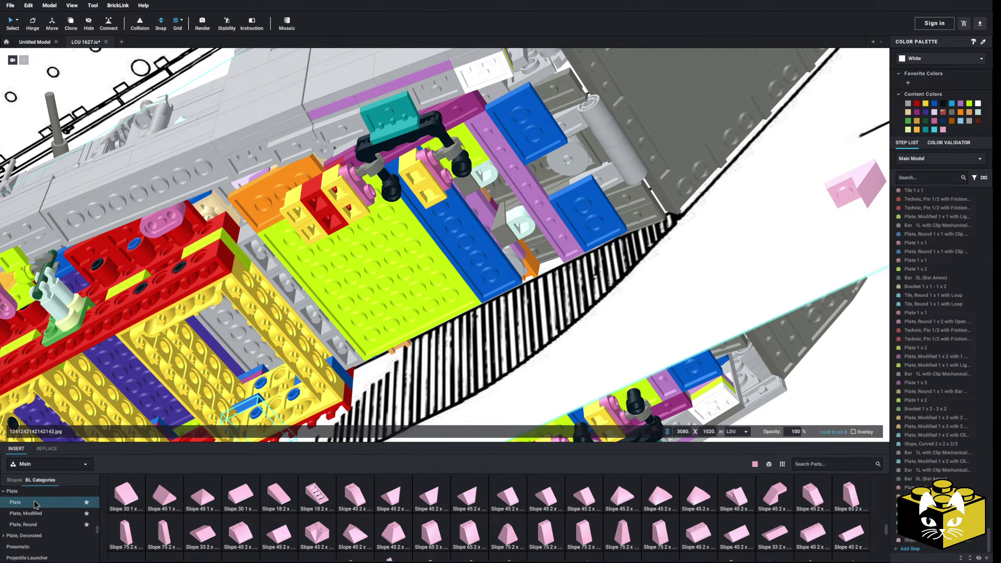
right_click_drag(358, 321, 378, 300)
scroll(379, 301, "up", 4)
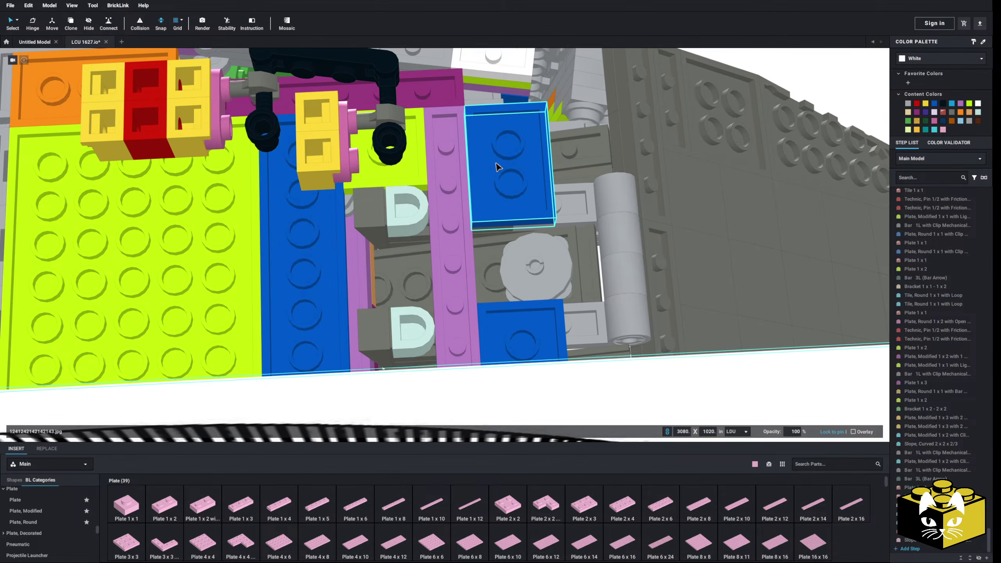
right_click_drag(500, 168, 488, 309)
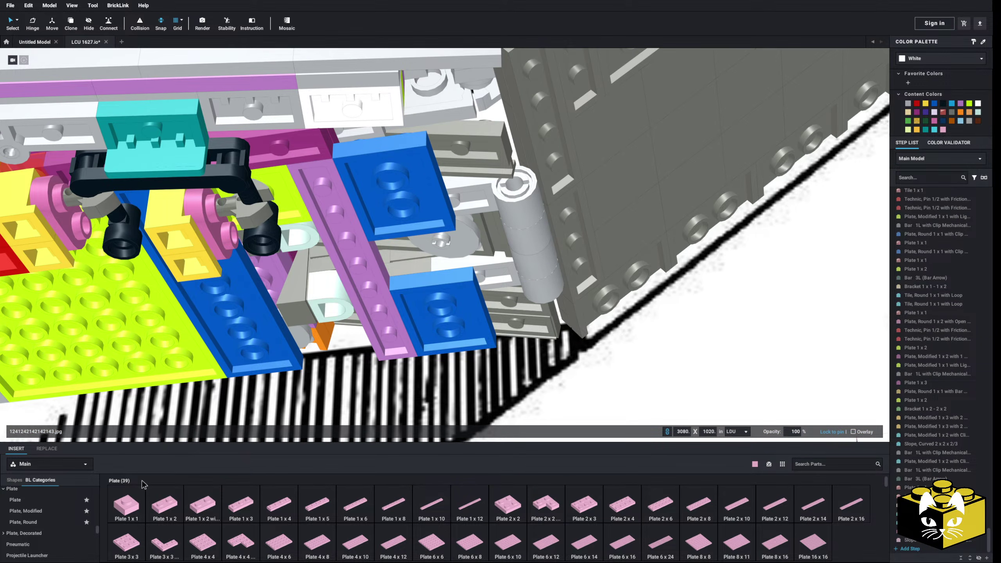
right_click_drag(417, 300, 353, 322)
left_click(117, 499)
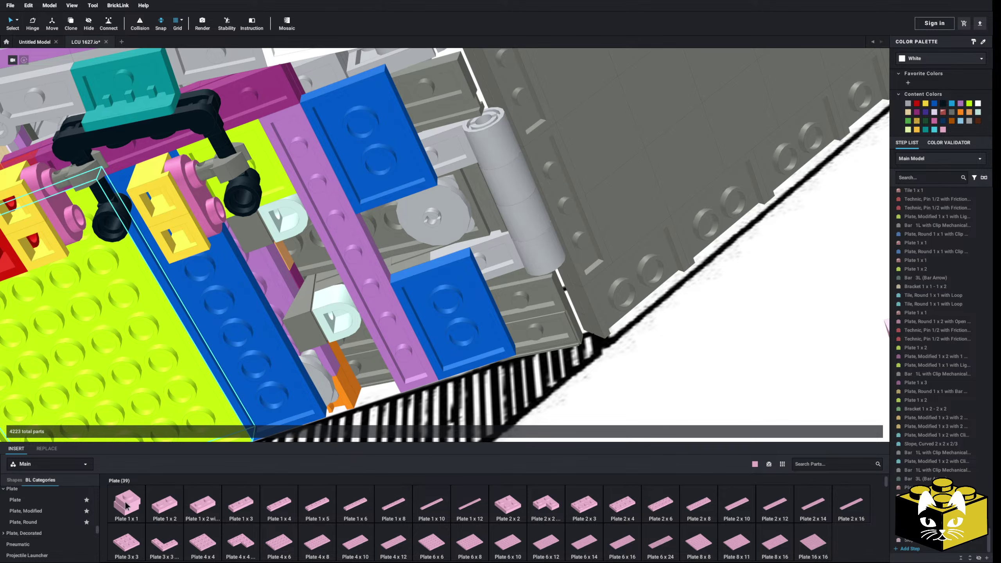
left_click(131, 502)
left_click(497, 262)
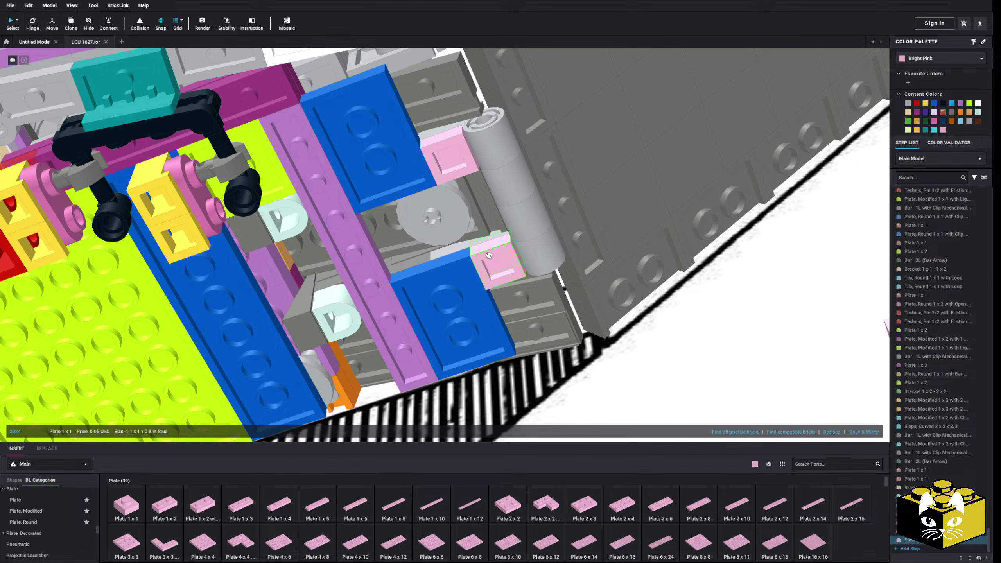
scroll(494, 330, "down", 5)
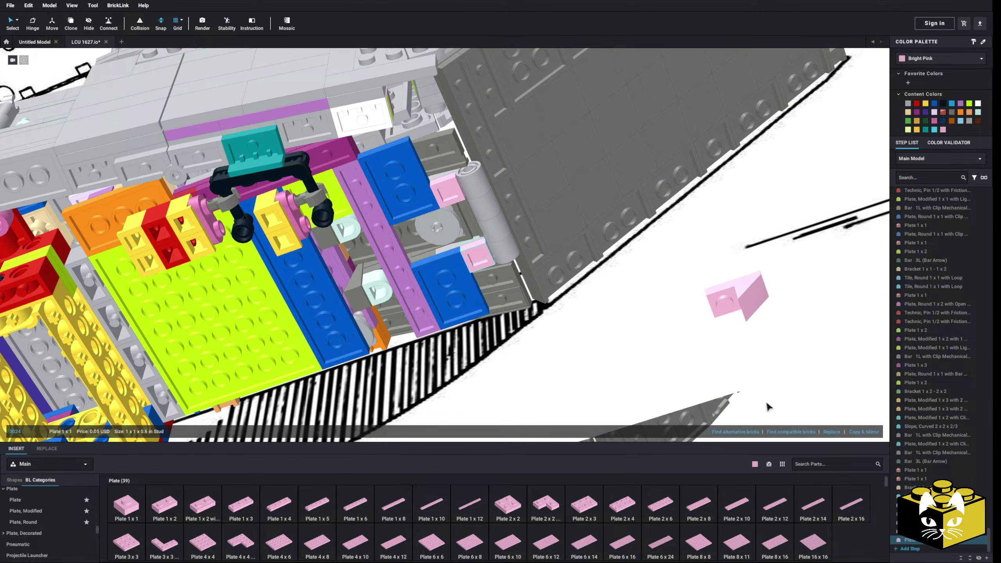
left_click(766, 402)
right_click_drag(766, 402, 774, 406)
Try a Plate 1 x 6 running lengthwise over the outboard 1 x 1 plate behind the ramp hinge.
scroll(474, 298, "up", 3)
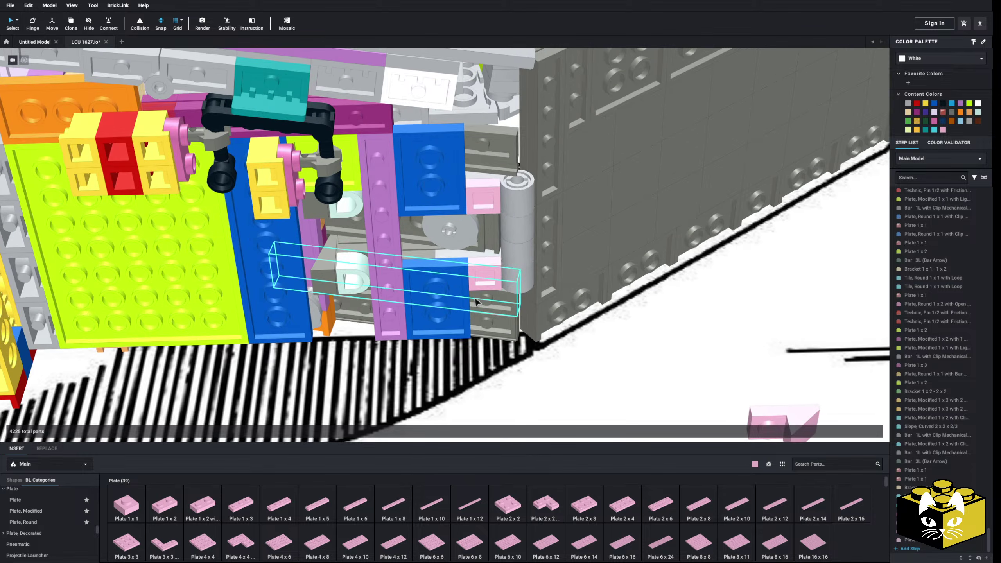
mouse_move(474, 302)
right_mouse_down()
mouse_move(442, 315)
mouse_move(468, 307)
mouse_move(457, 318)
mouse_move(463, 256)
mouse_move(472, 291)
mouse_move(463, 289)
right_mouse_up()
right_click_drag(358, 328, 380, 331)
left_click(378, 335)
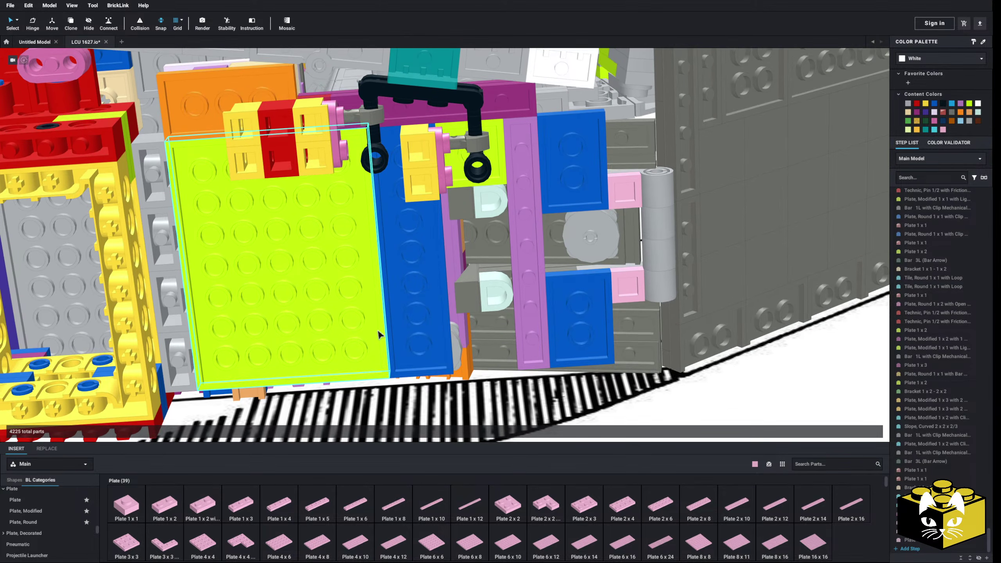
middle_click_drag(378, 334, 348, 325)
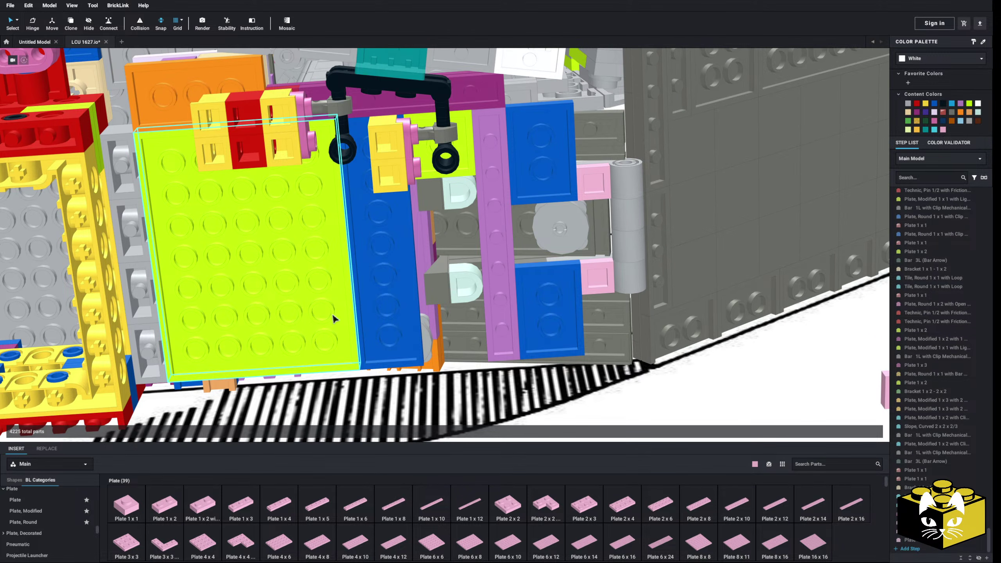
middle_click_drag(292, 281, 286, 293)
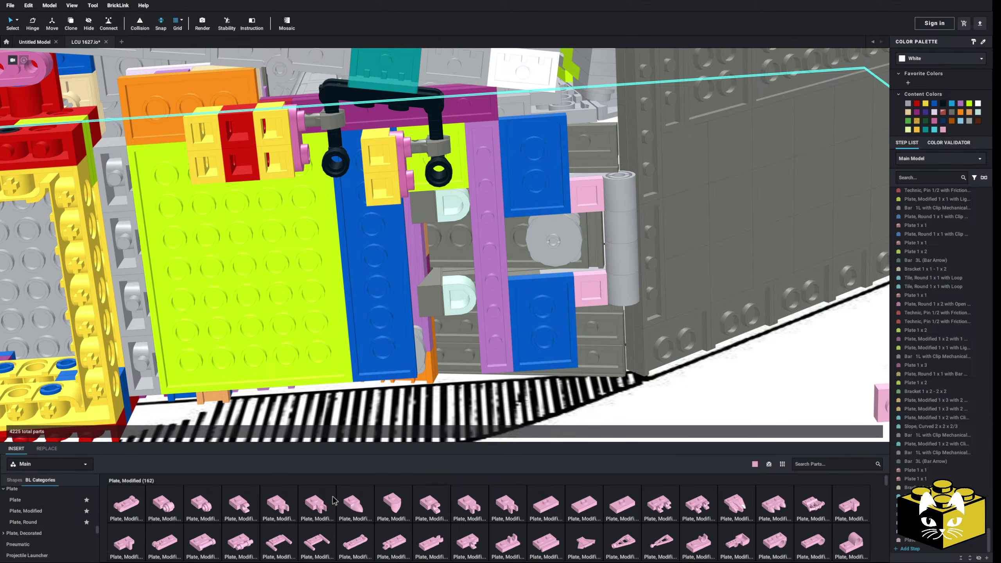
left_click(15, 499)
left_click(356, 506)
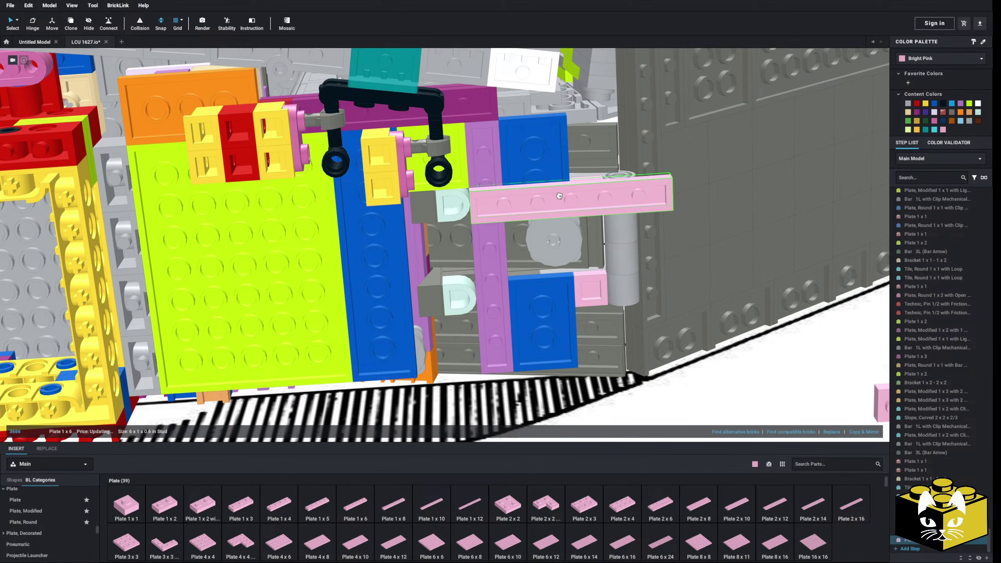
left_click(513, 213)
key("ctrl+z")
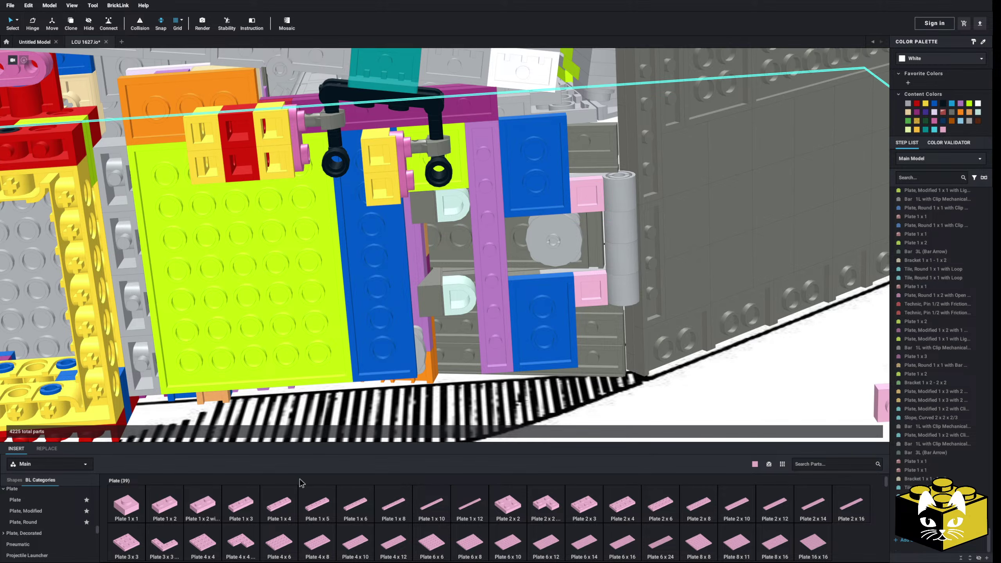
Place two parallel Plate 1 x 5 bricks running aft from the ramp hinge over the 1 x 1 plates.
left_click(310, 511)
left_click(506, 196)
left_click(523, 201)
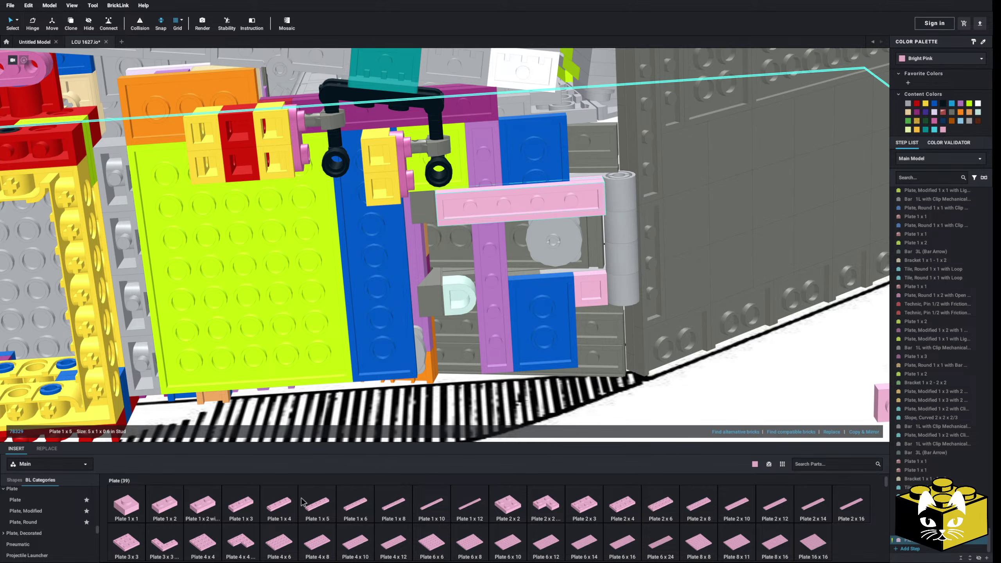
left_click(316, 512)
left_click(477, 313)
Inspect the two 1 x 5 plates from beneath, comparing their position with the other hull half and the blueprint.
middle_click_drag(476, 314, 490, 311)
right_click_drag(493, 314, 472, 315)
scroll(511, 315, "down", 4)
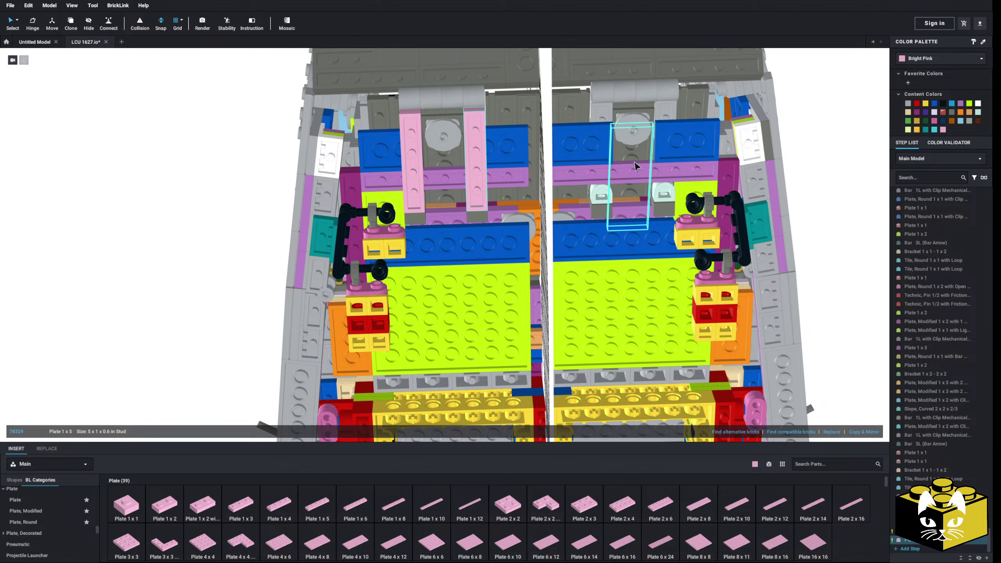
right_click_drag(235, 281, 317, 306)
scroll(317, 305, "up", 4)
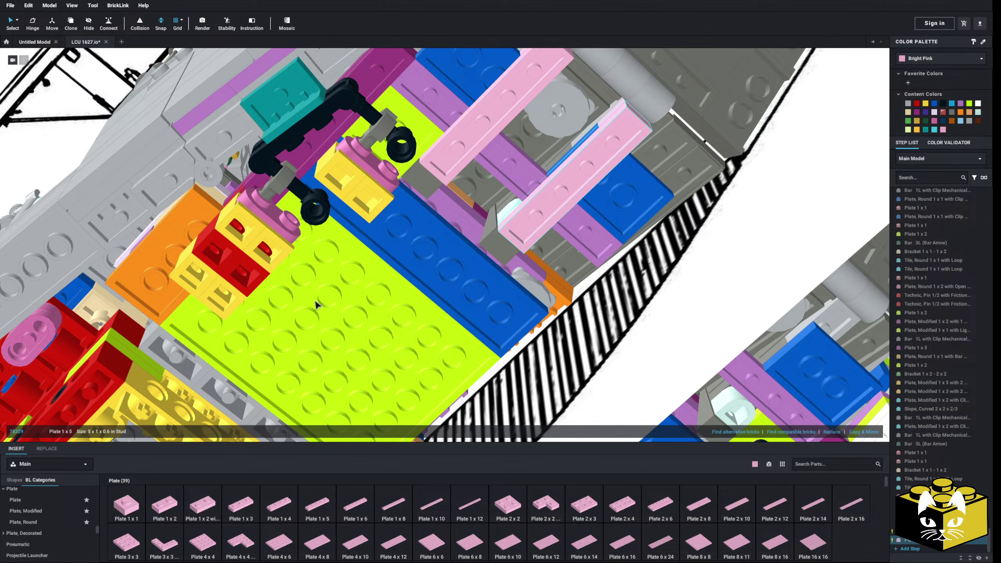
scroll(451, 319, "down", 10)
right_click_drag(451, 318, 451, 362)
middle_click_drag(448, 358, 413, 343)
scroll(420, 345, "up", 3)
scroll(414, 347, "up", 10)
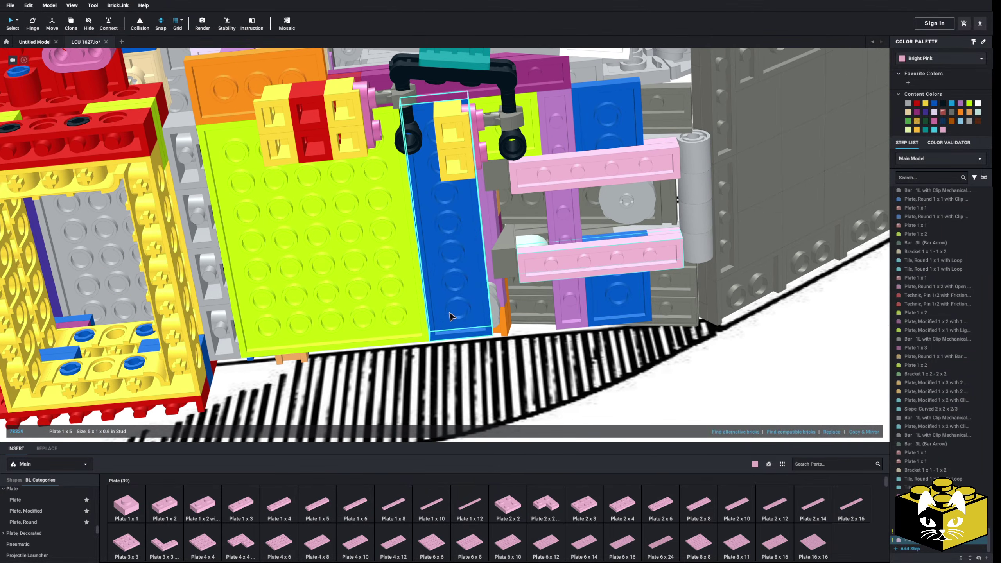
right_click_drag(440, 315, 430, 323)
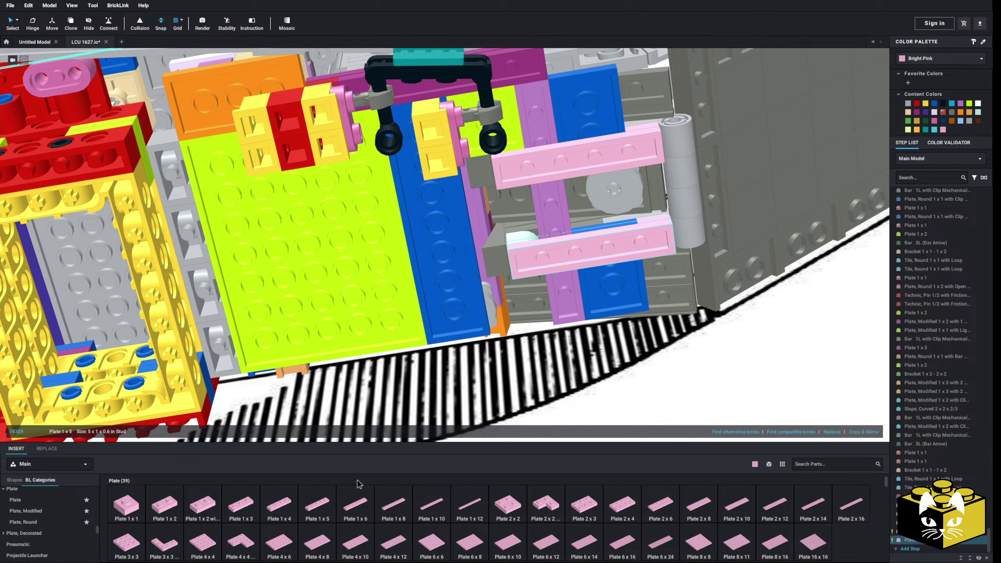
Place two parallel Plate 1 x 8 bricks across the lime and blue plates, in line with the 1 x 5 plates.
left_click_drag(365, 398, 367, 231)
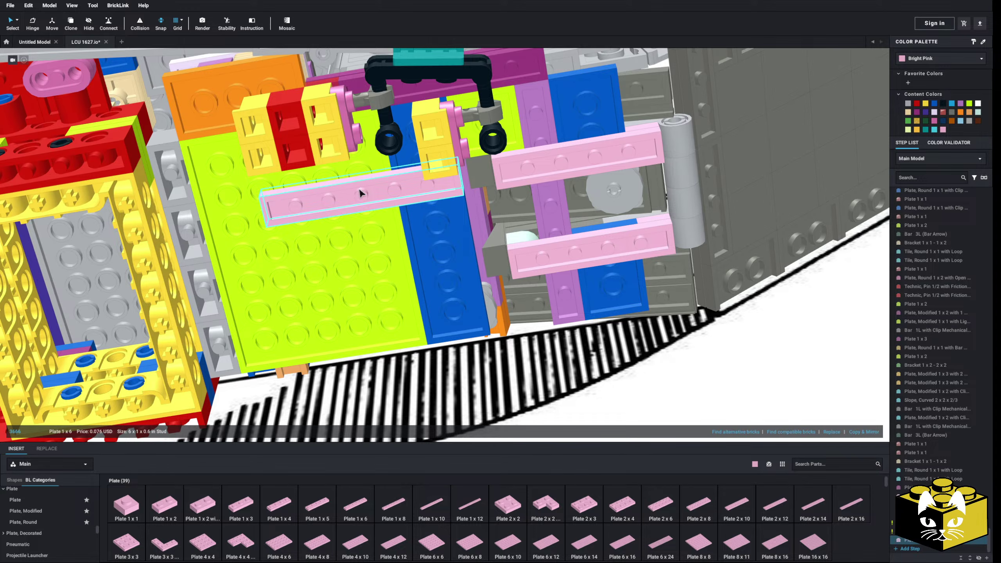
left_click_drag(393, 507, 323, 222)
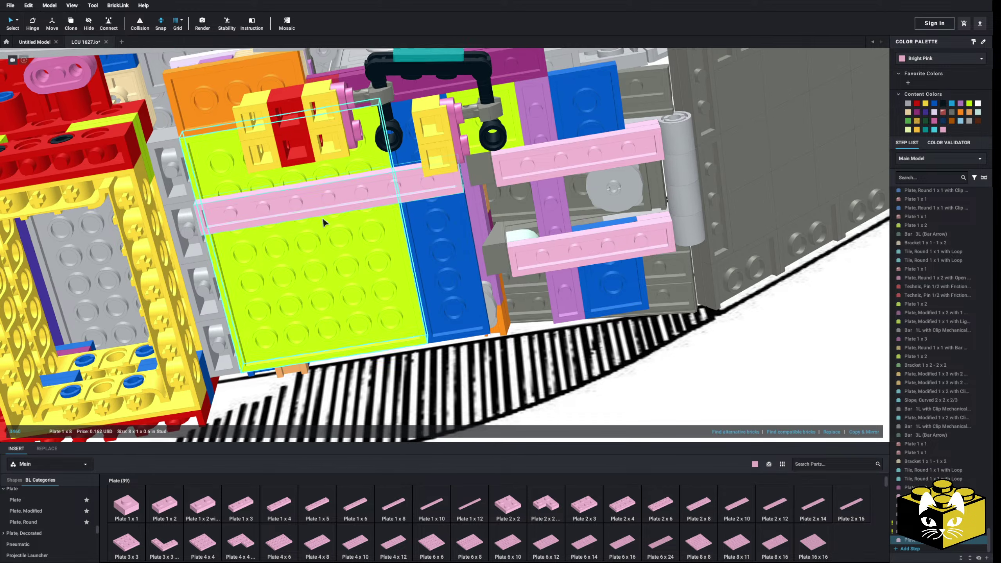
right_click_drag(335, 282, 367, 309)
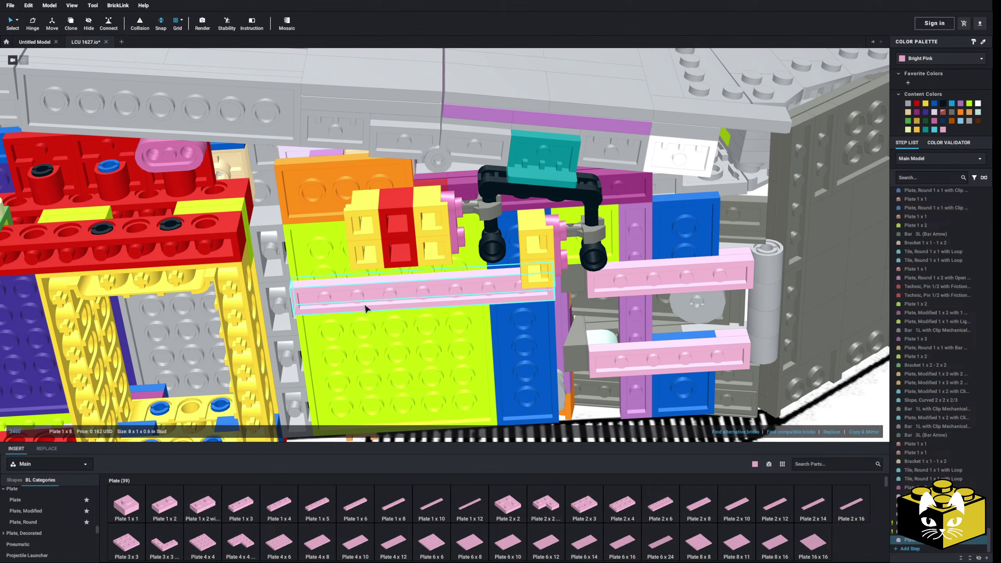
middle_click_drag(344, 354, 335, 262)
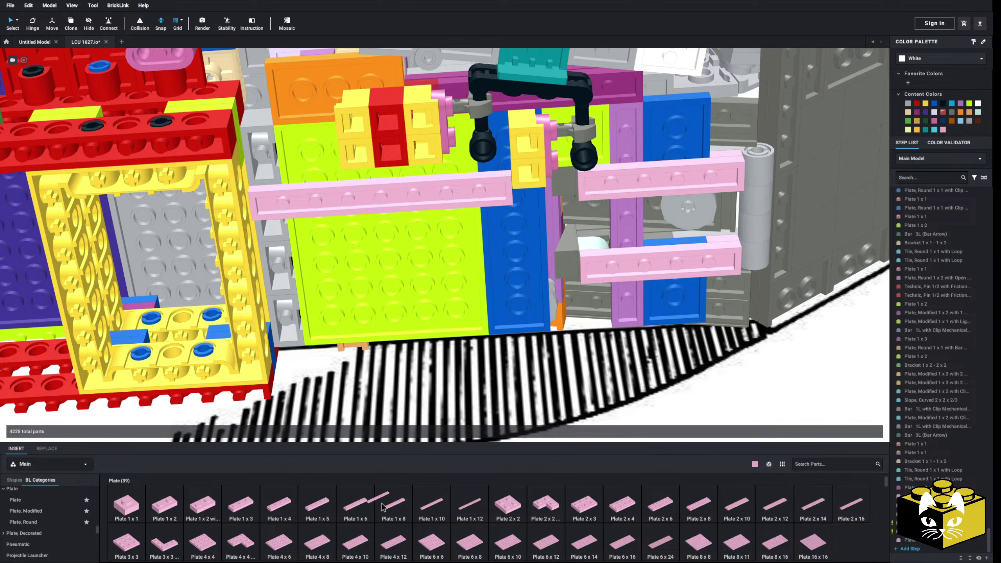
left_click_drag(381, 507, 380, 276)
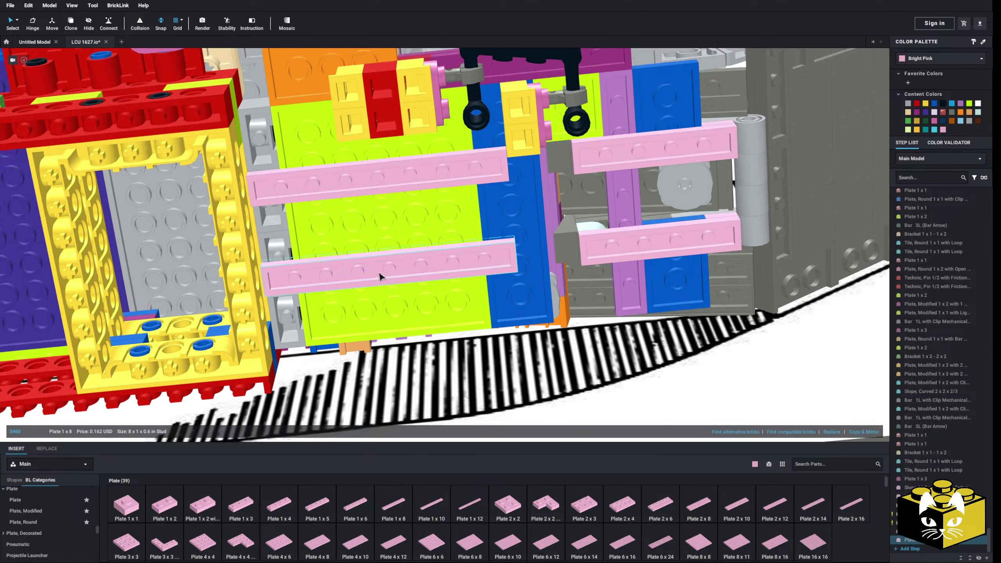
Add a Plate 1 x 1 at the forward end of each 1 x 8 plate on the blue plate.
middle_click_drag(380, 275, 303, 335)
left_click_drag(137, 500, 340, 280)
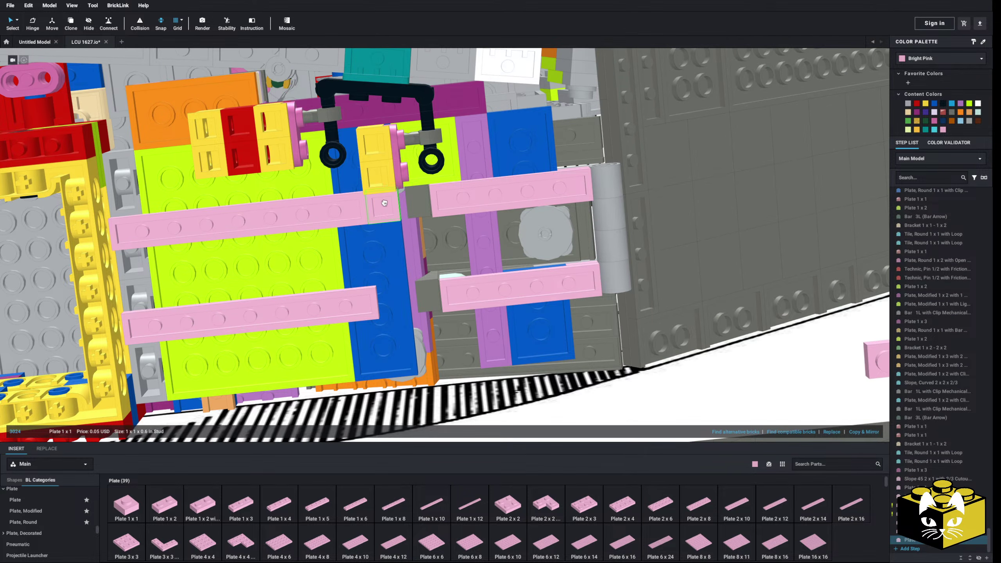
scroll(402, 297, "down", 10)
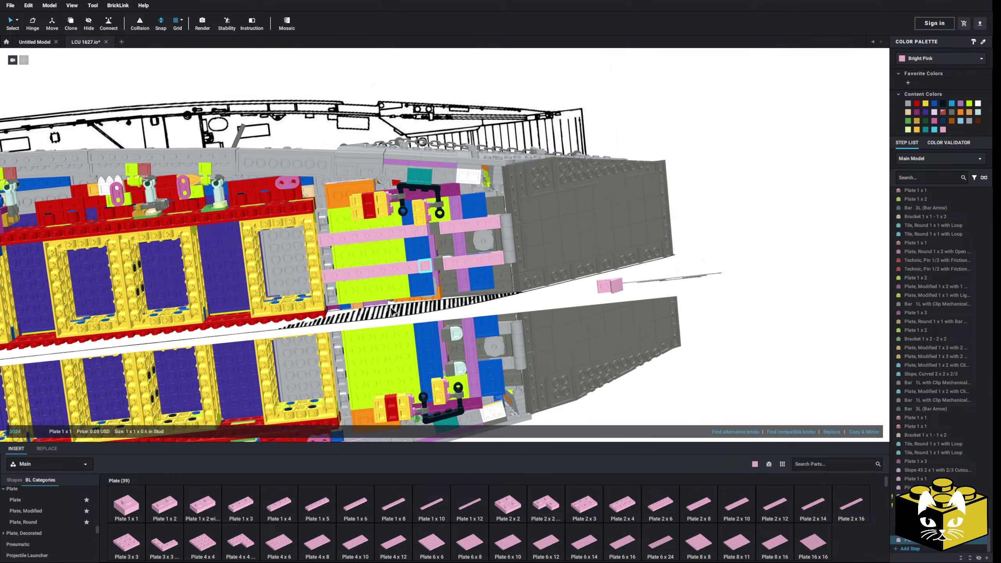
scroll(453, 382, "up", 10)
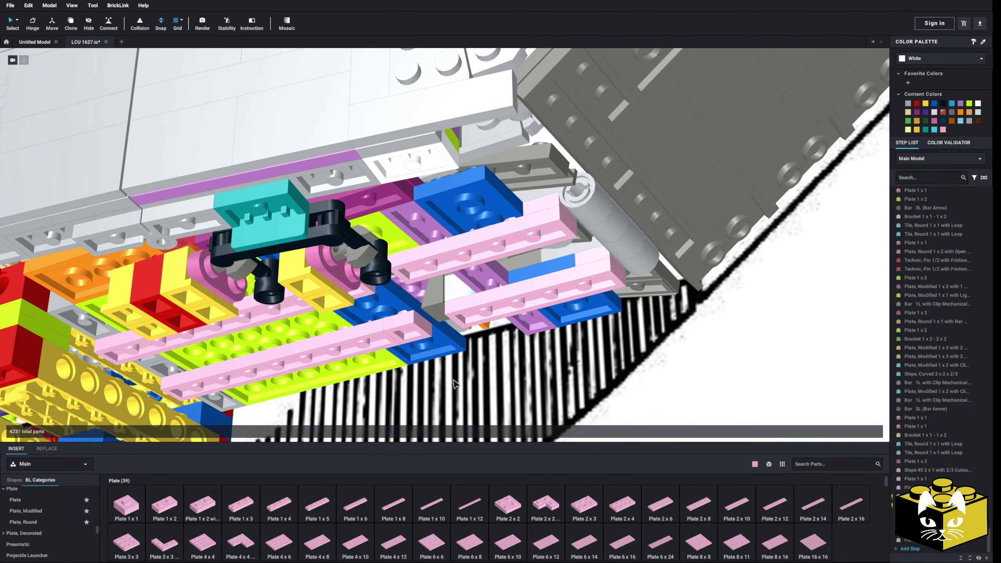
Bridge each row with a second-layer Plate 1 x 8 spanning the gap between the aft 1 x 8 and forward 1 x 5 plates.
right_click_drag(453, 380, 487, 305)
left_click_drag(386, 502, 386, 244)
left_click(386, 240)
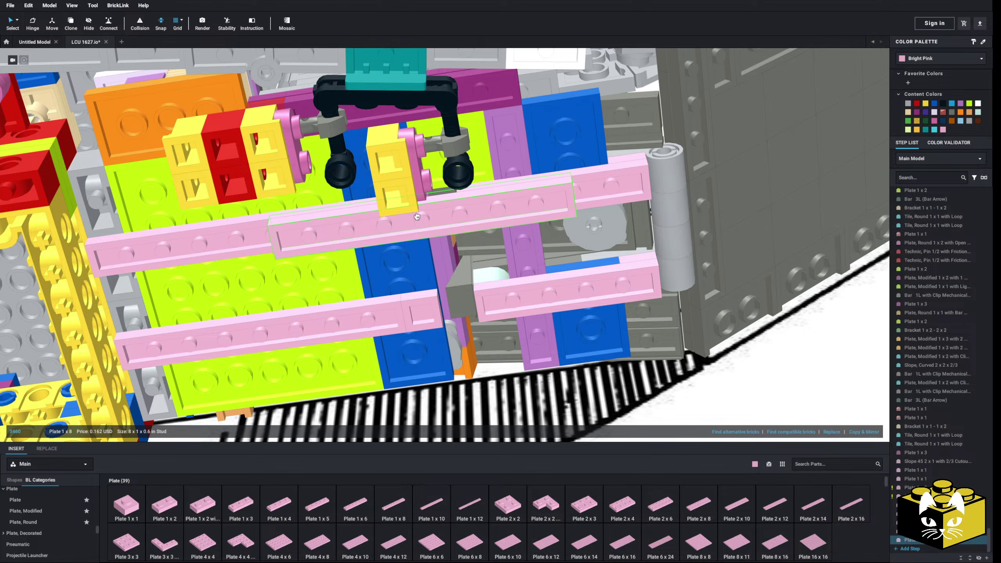
scroll(366, 410, "down", 3)
left_click(391, 508)
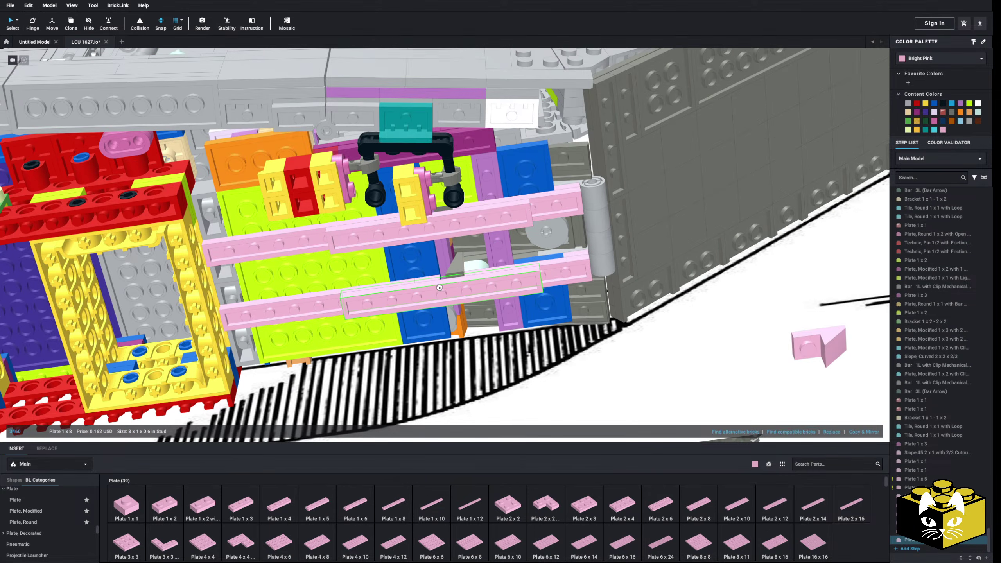
left_click(439, 288)
Examine the two layered plate rails from several angles against the blueprint's lower bow curve.
scroll(439, 287, "down", 3)
right_click_drag(438, 265, 430, 304)
right_click_drag(697, 412, 680, 390)
scroll(546, 252, "up", 3)
right_click_drag(362, 310, 350, 327)
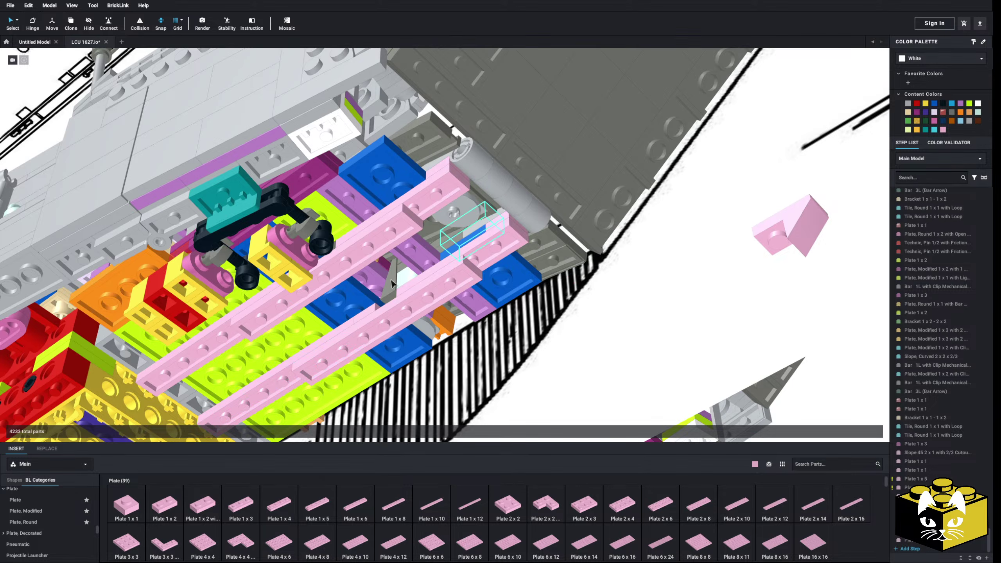
left_click(529, 236)
scroll(499, 223, "down", 5)
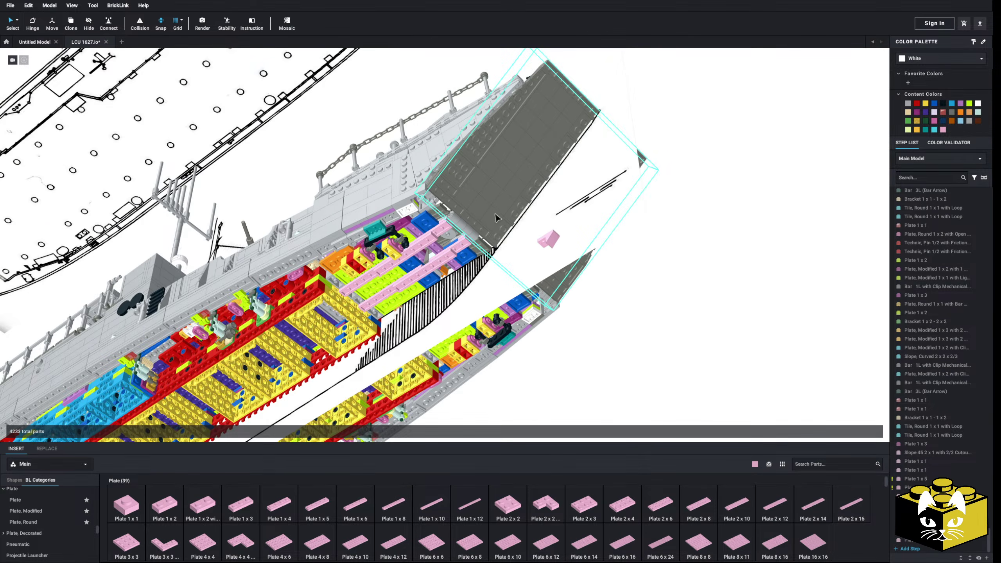
scroll(607, 388, "up", 10)
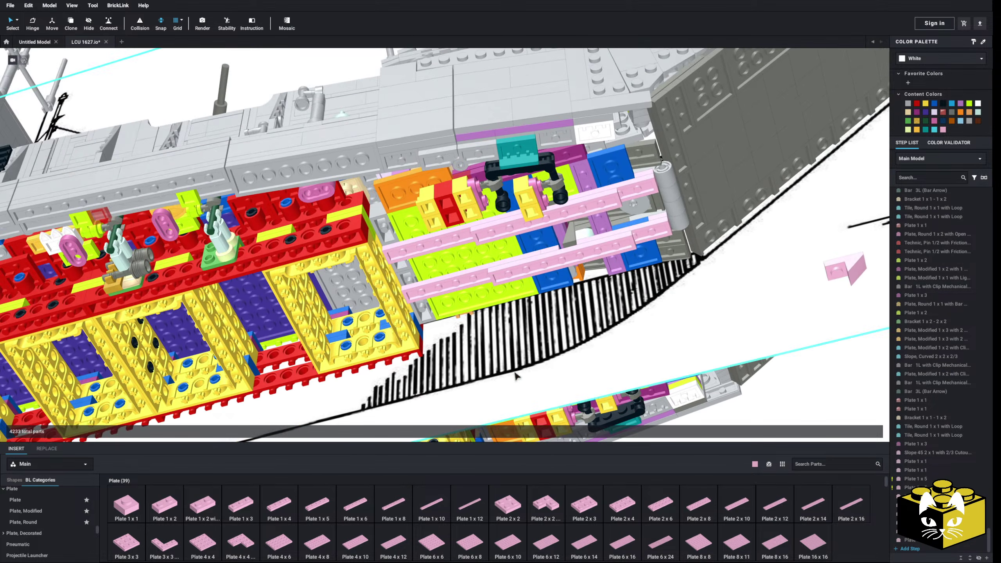
left_click(516, 374)
scroll(516, 375, "down", 3)
left_click(460, 374)
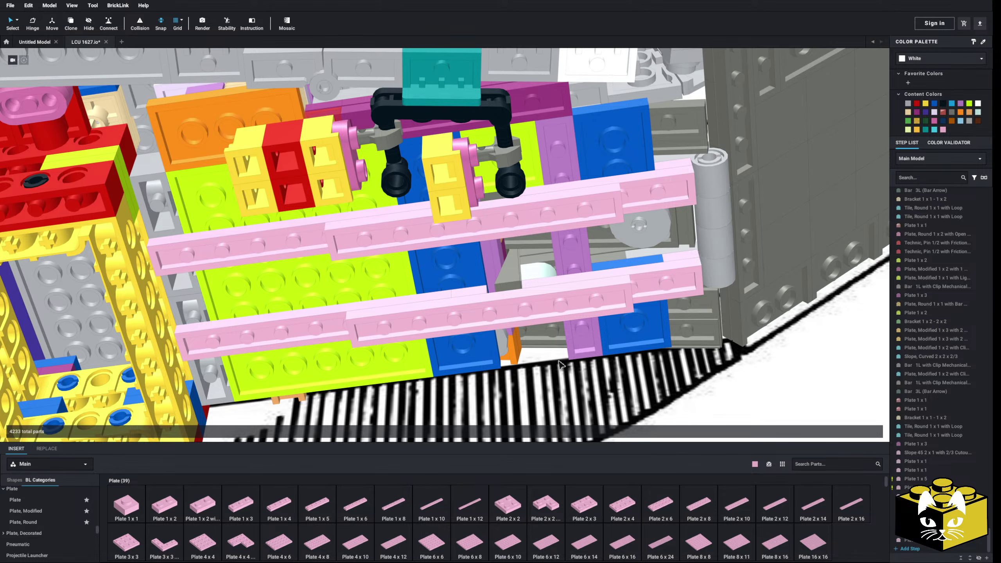
Browse the Technic, Brick parts category for a piece to build on the pink plate rails beneath the bow.
right_click_drag(562, 352, 528, 356)
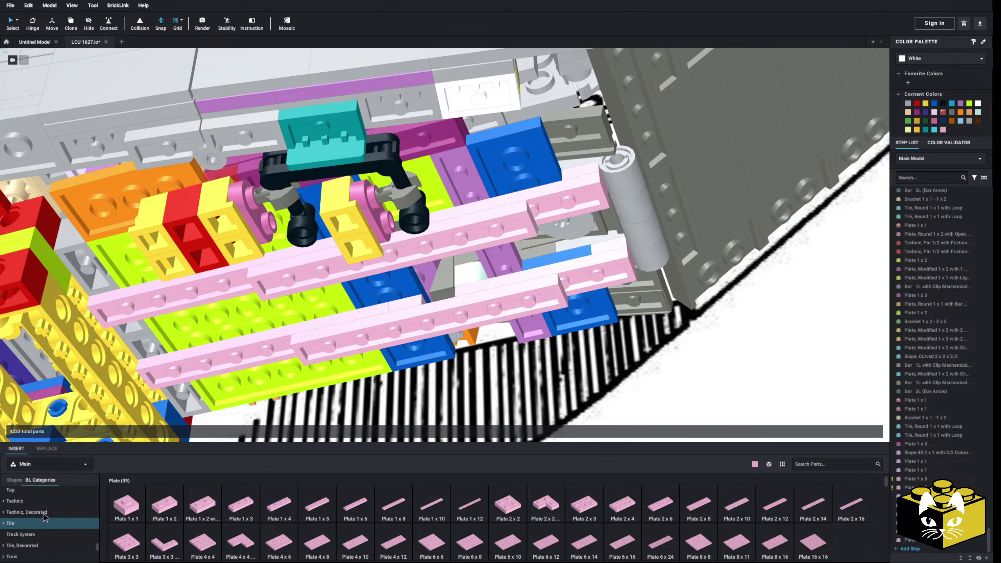
left_click(8, 519)
left_click(61, 510)
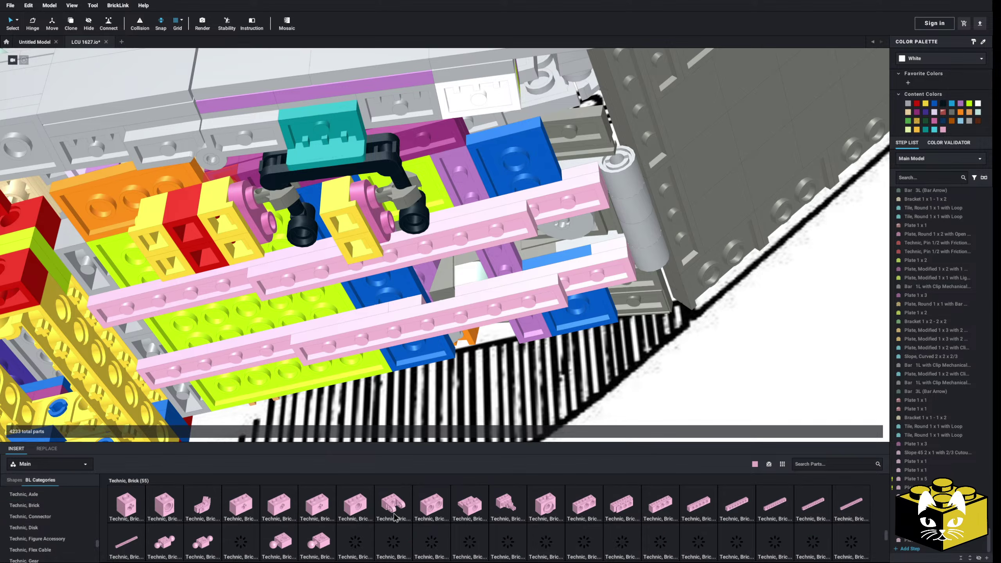
scroll(422, 508, "down", 2)
scroll(422, 509, "up", 1)
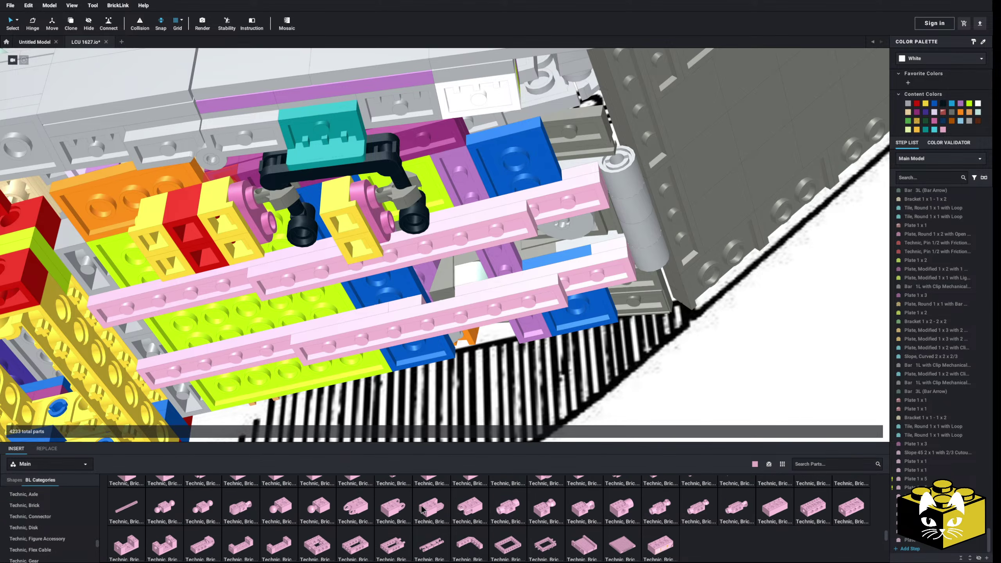
scroll(422, 509, "down", 2)
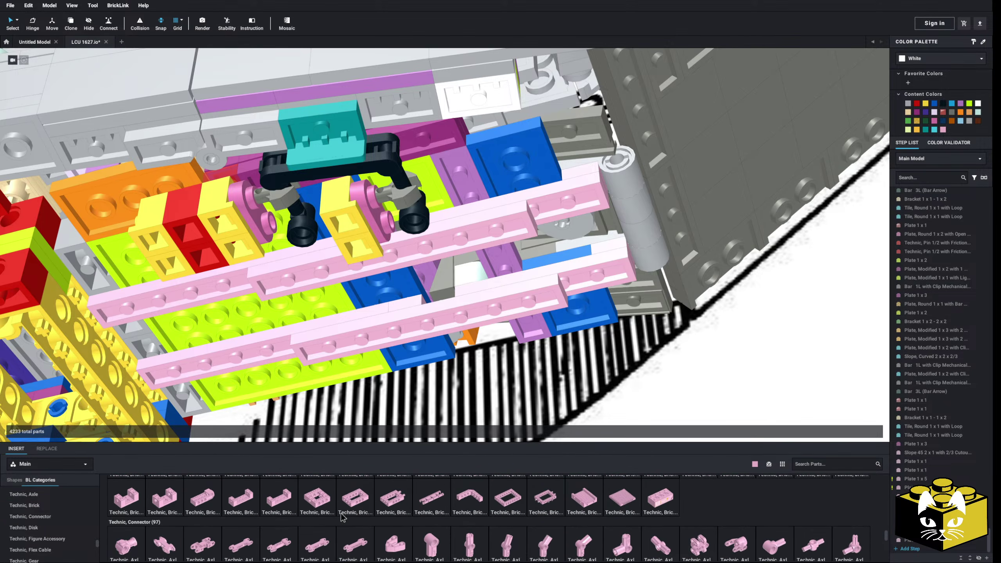
scroll(27, 522, "up", 3)
Browse the Brick, Modified parts category for a piece suited to the bow substructure.
scroll(28, 522, "up", 10)
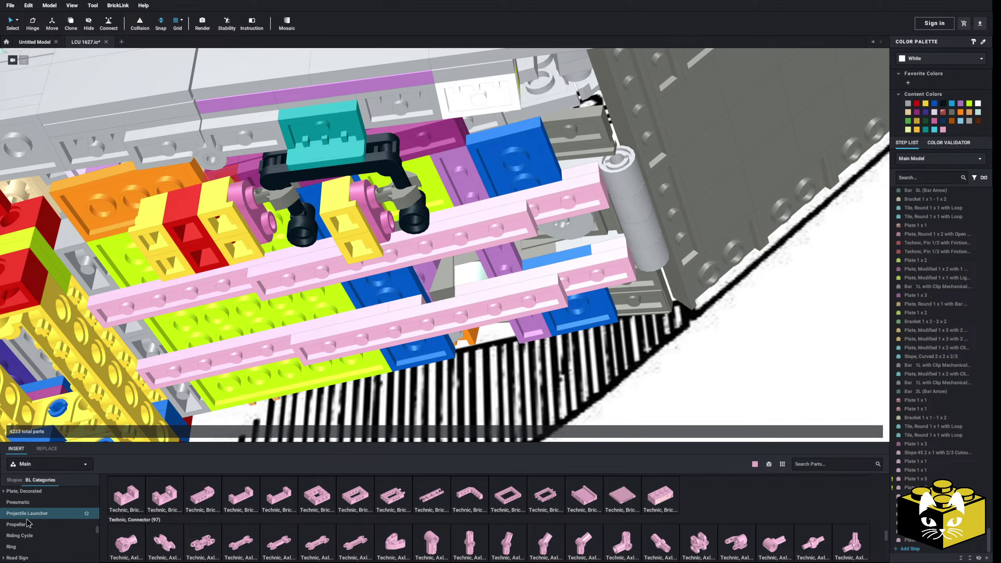
scroll(27, 523, "up", 1)
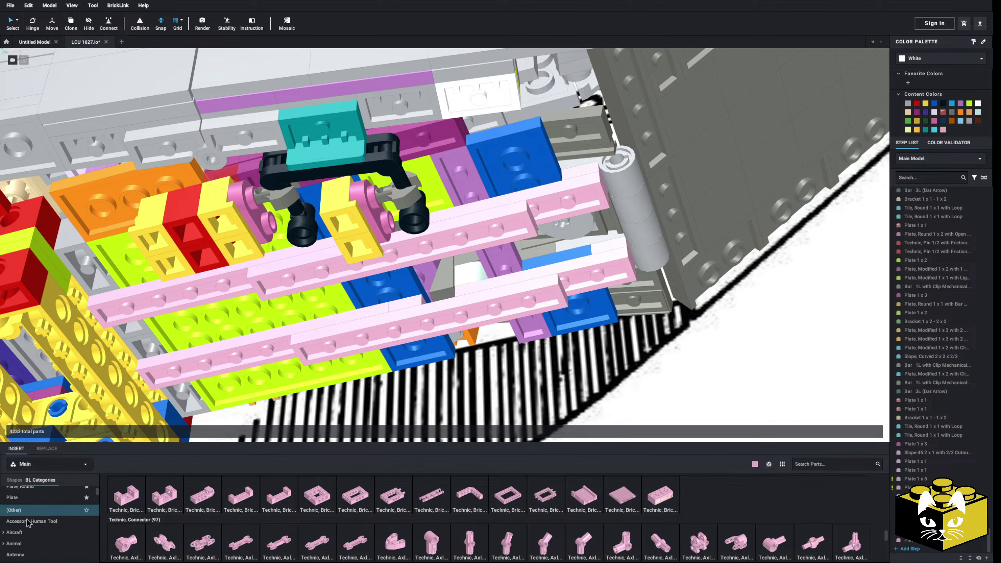
scroll(32, 523, "down", 5)
scroll(48, 517, "down", 3)
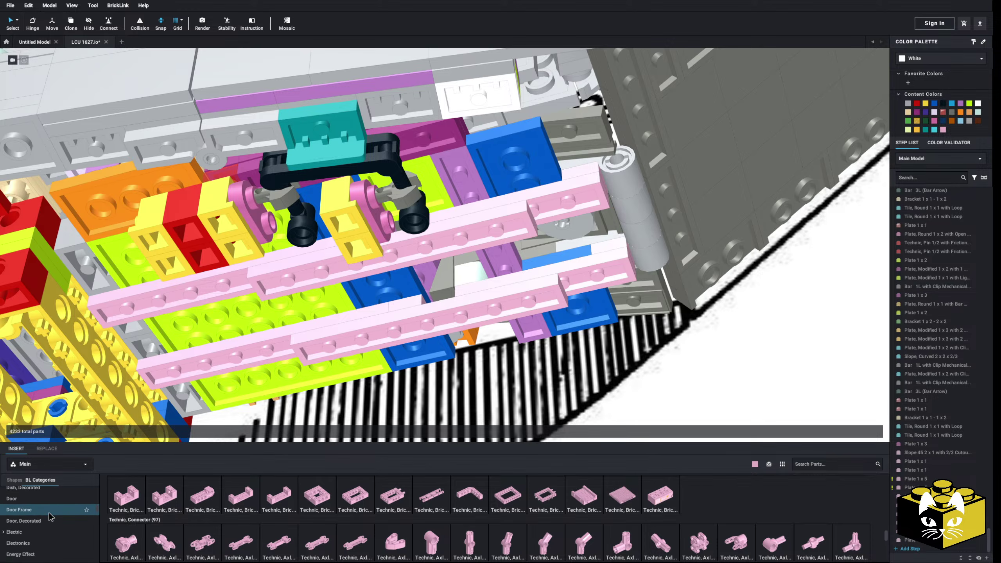
scroll(50, 517, "down", 1)
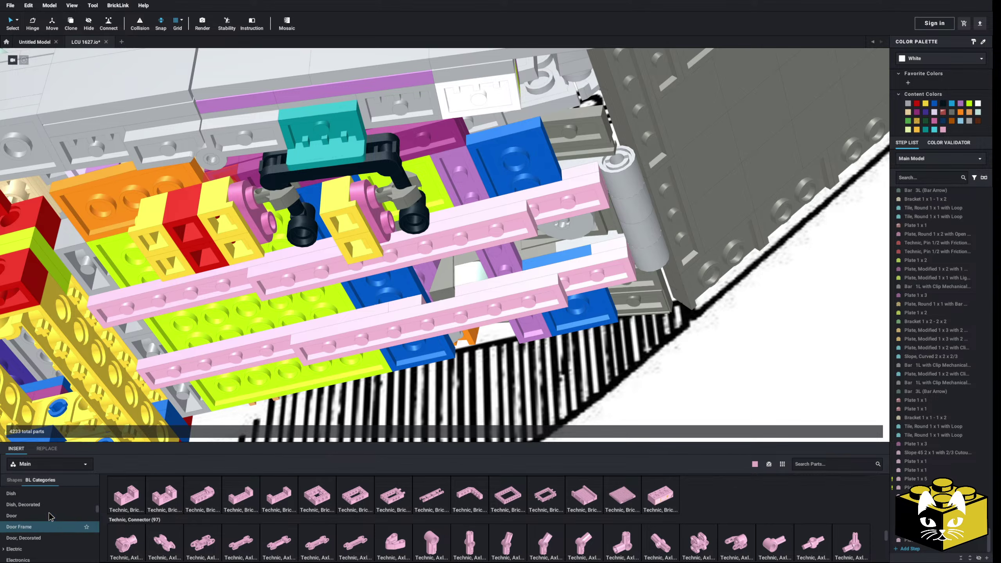
scroll(11, 536, "up", 4)
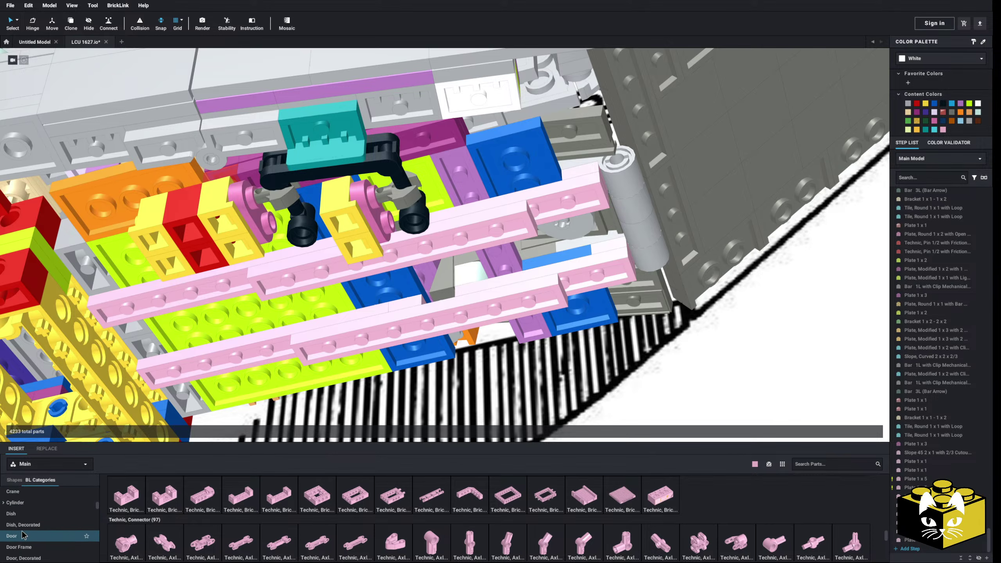
scroll(12, 532, "up", 2)
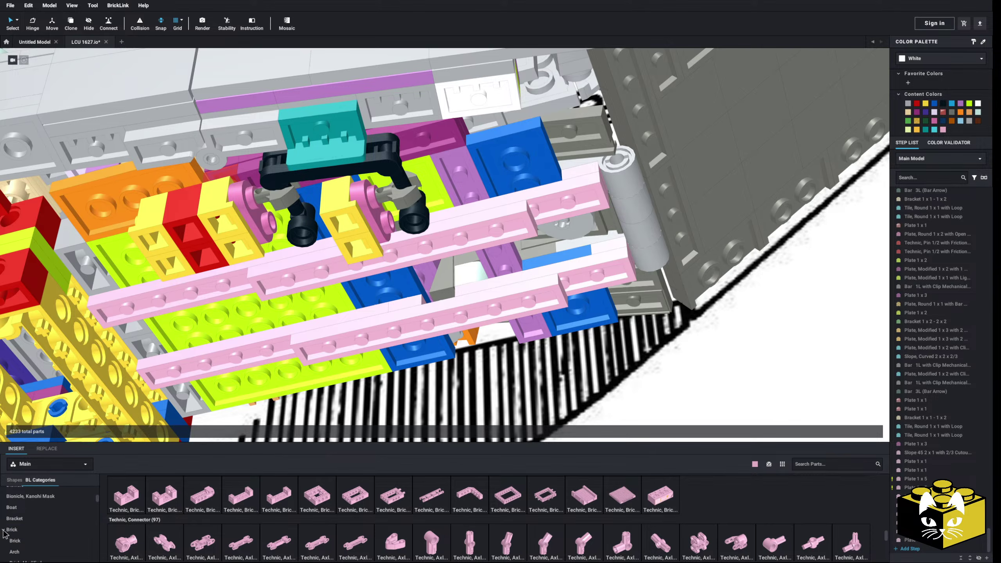
left_click(40, 542)
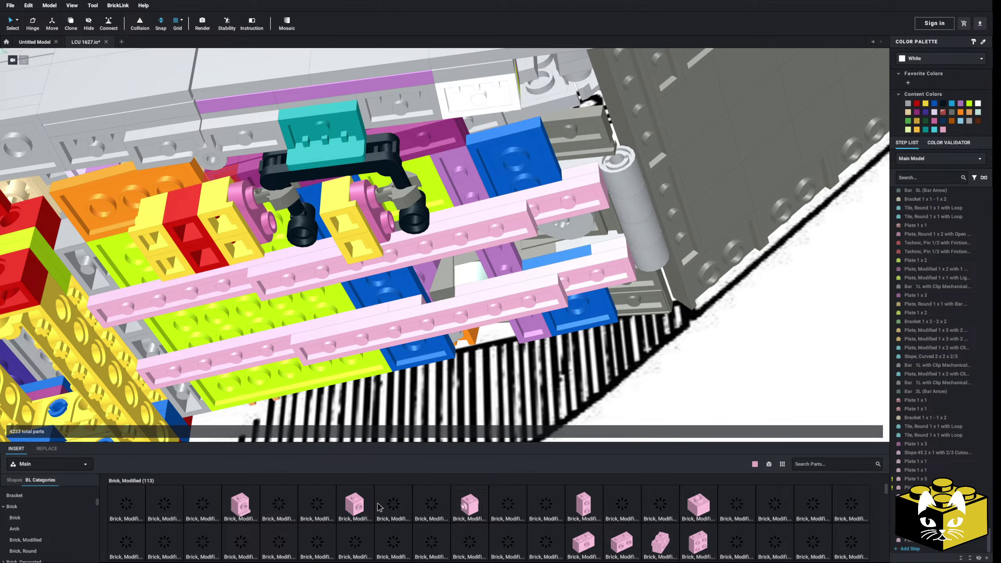
scroll(394, 505, "down", 2)
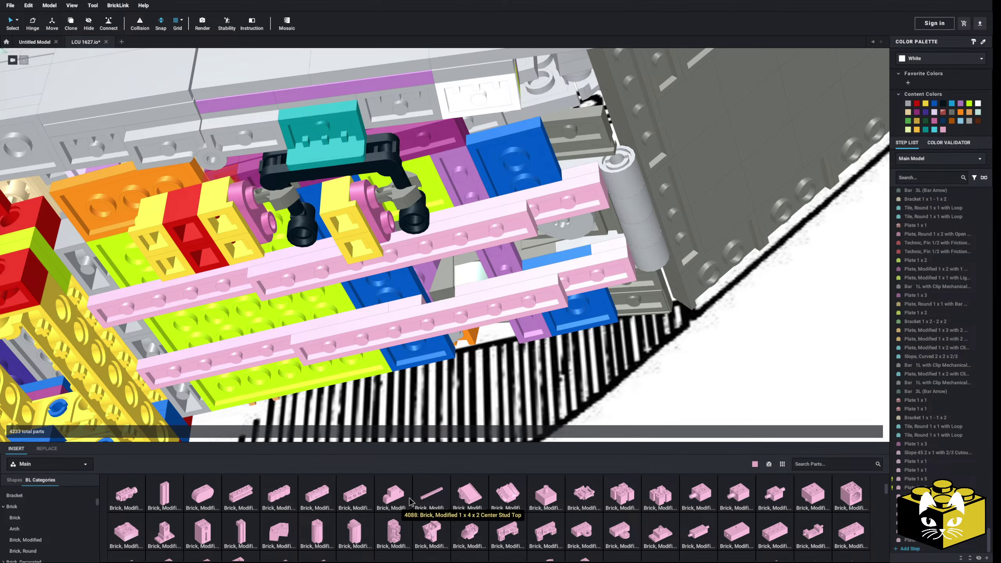
scroll(411, 501, "down", 1)
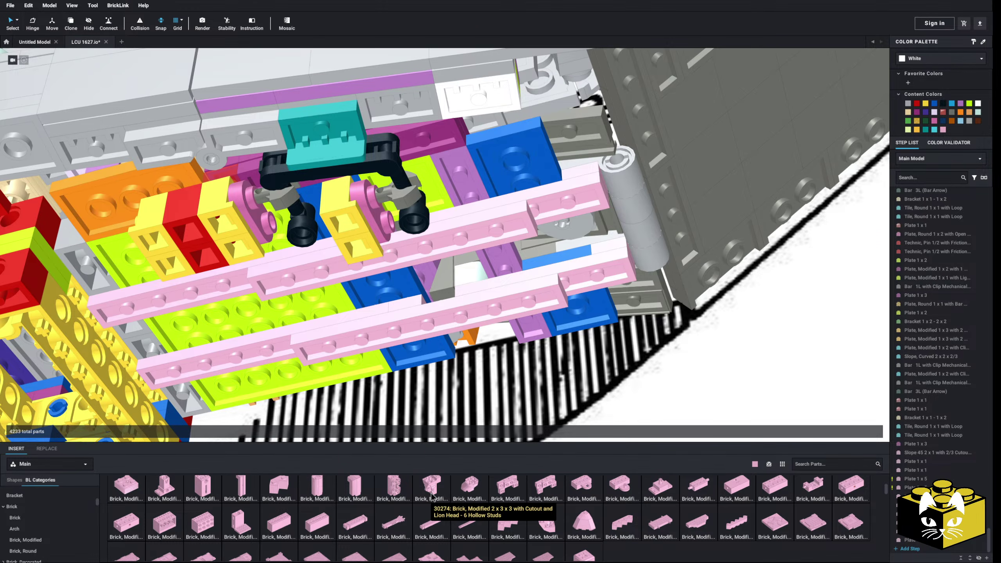
scroll(433, 497, "down", 2)
scroll(432, 498, "up", 3)
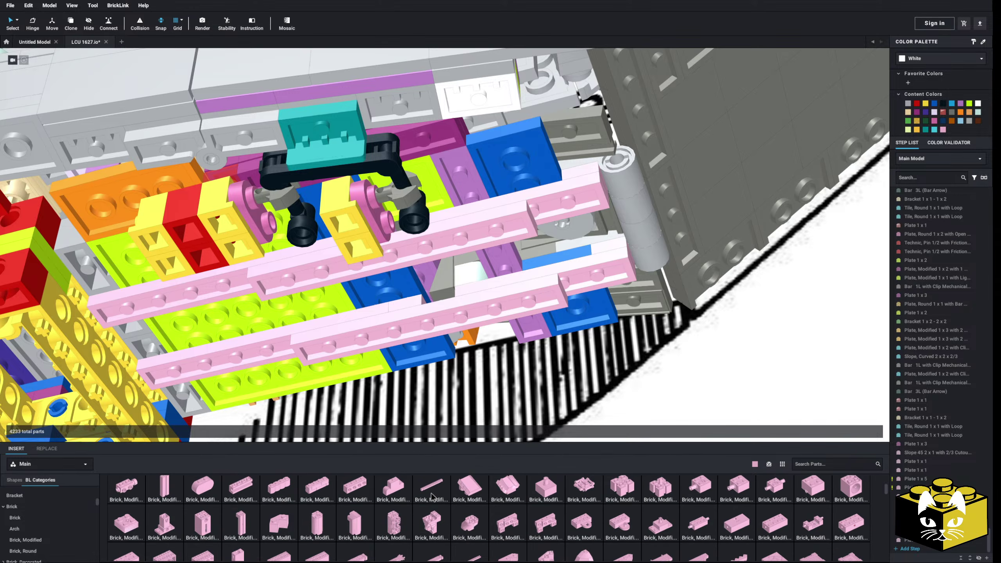
scroll(433, 496, "up", 1)
Look through the Slope parts category for slope bricks that could follow the lower bow curve.
scroll(47, 532, "down", 10)
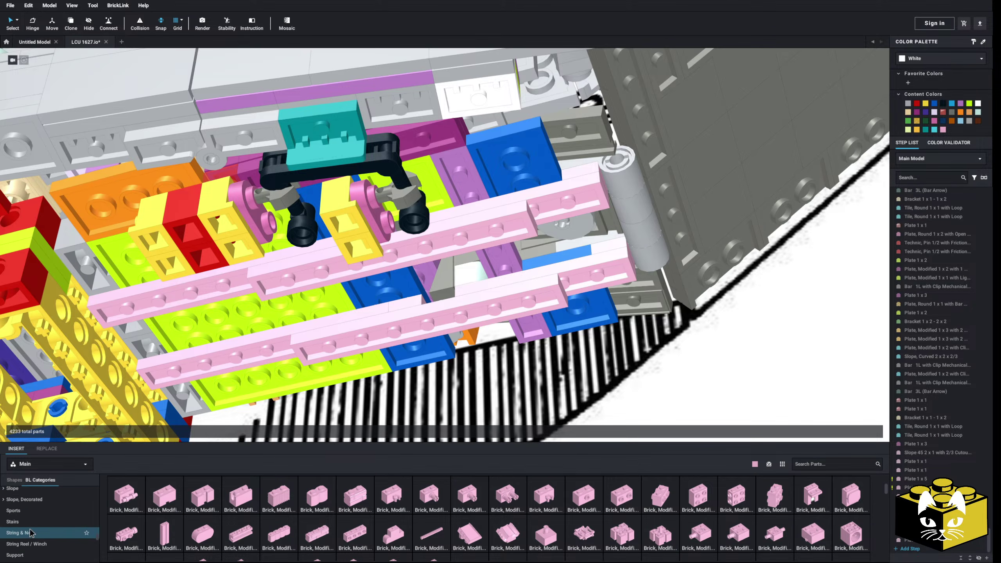
scroll(31, 533, "up", 1)
left_click(5, 500)
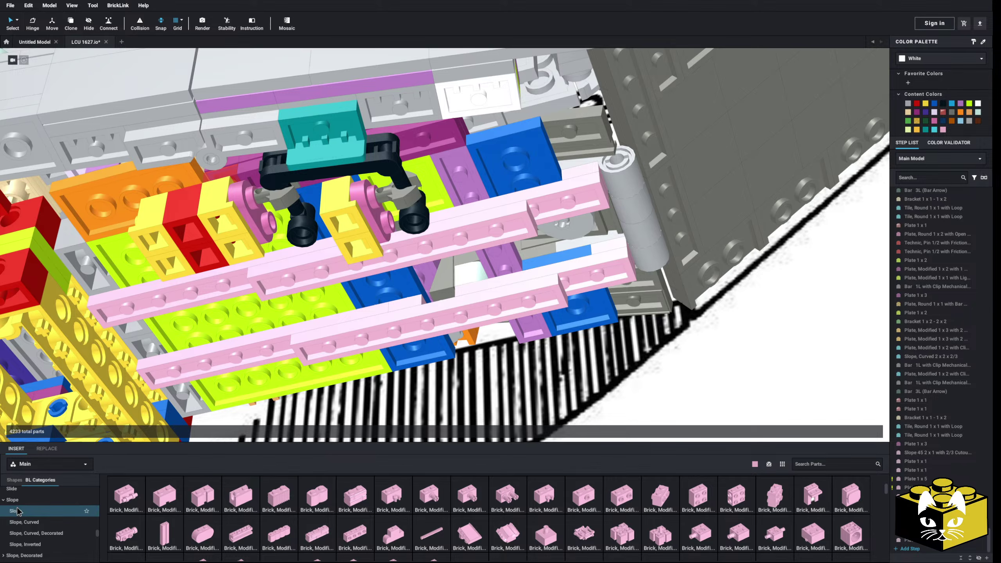
scroll(432, 521, "down", 3)
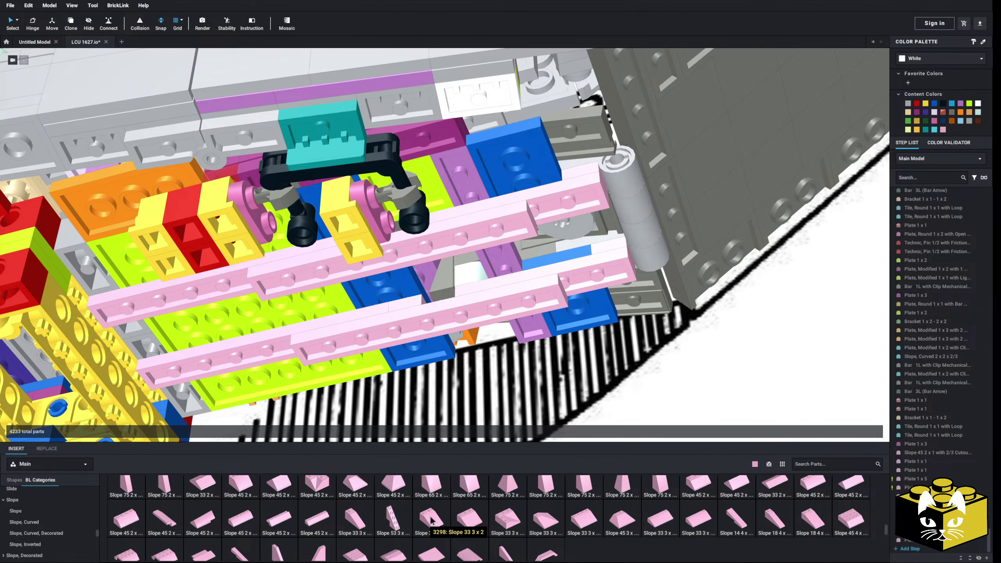
scroll(431, 520, "up", 1)
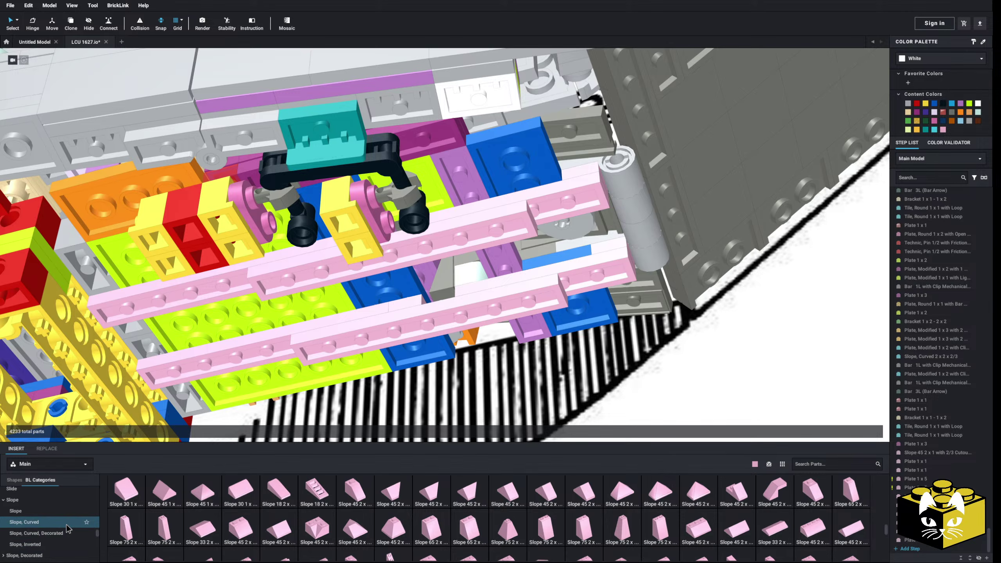
Return to the Technic, Brick category and review its bricks again for the bow substructure.
scroll(66, 525, "down", 3)
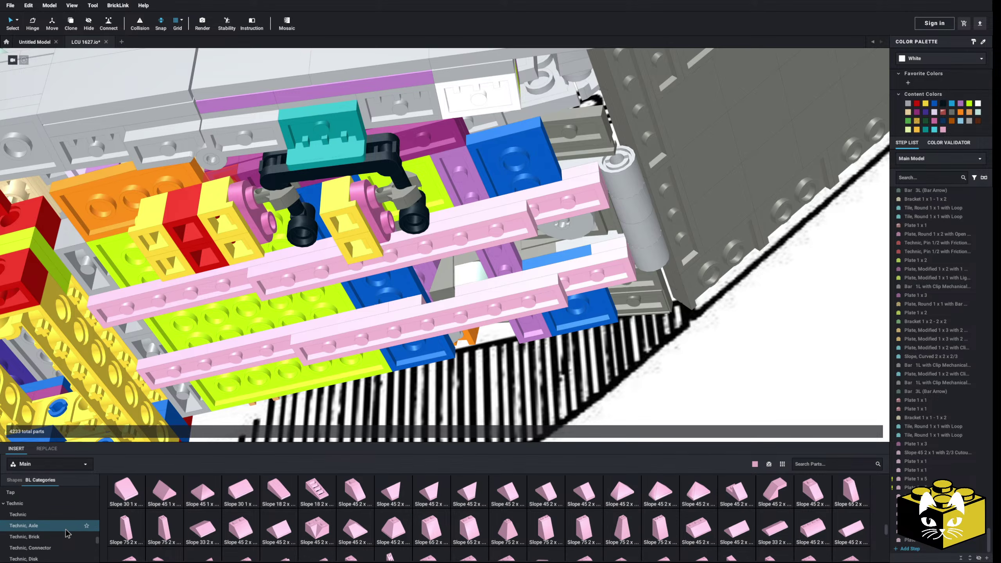
scroll(66, 532, "down", 2)
scroll(66, 533, "down", 1)
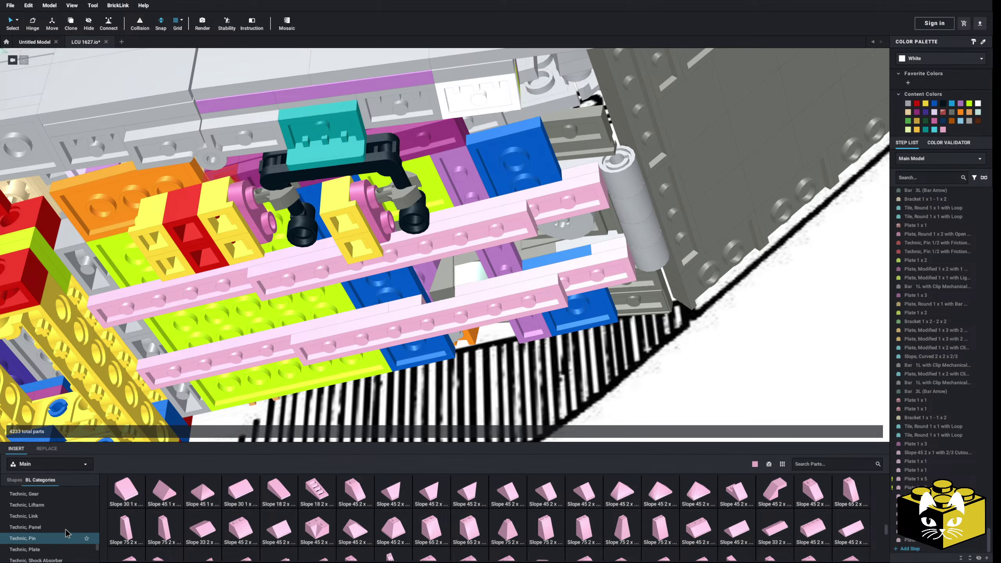
left_click(39, 499)
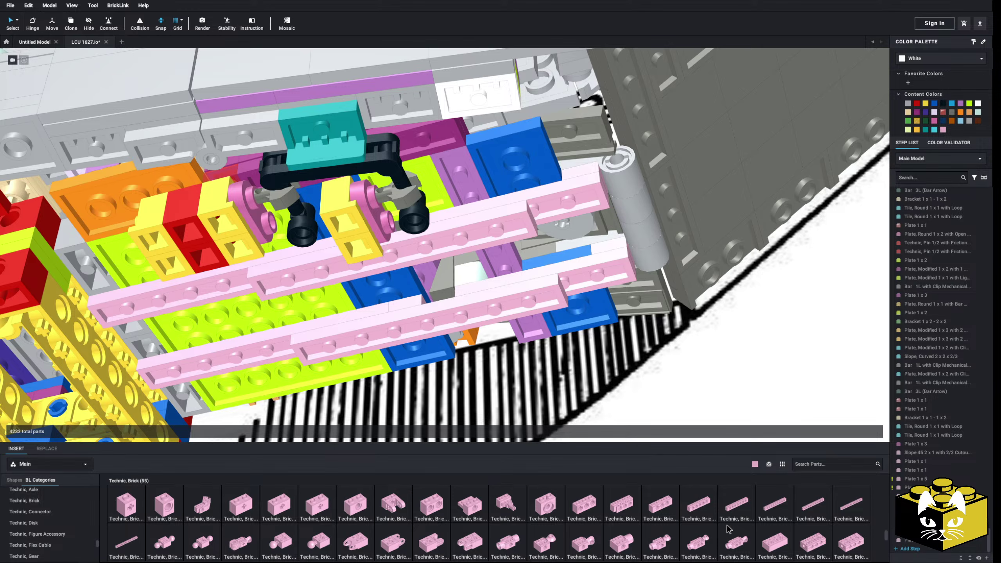
scroll(404, 545, "down", 1)
scroll(153, 515, "up", 1)
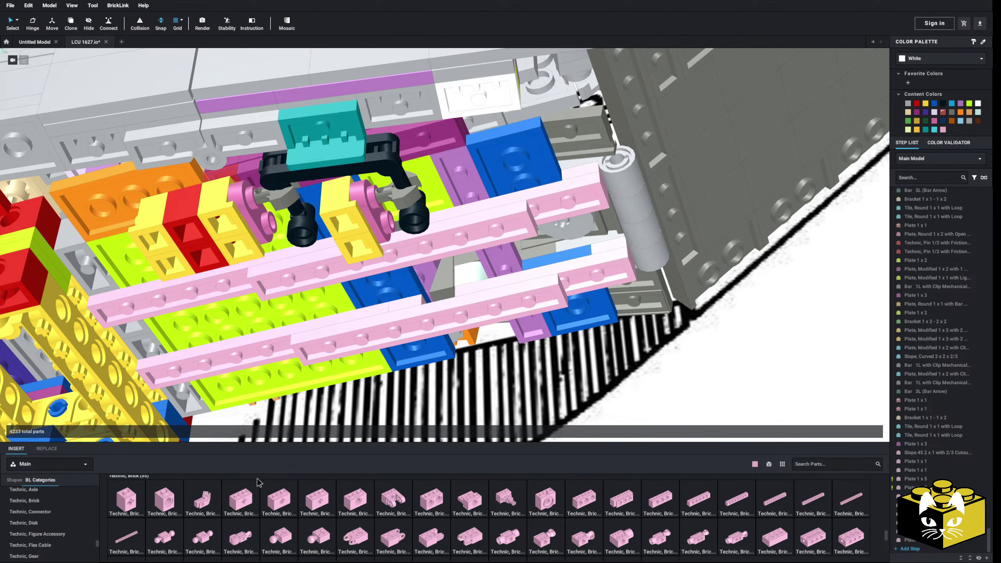
scroll(91, 537, "down", 1)
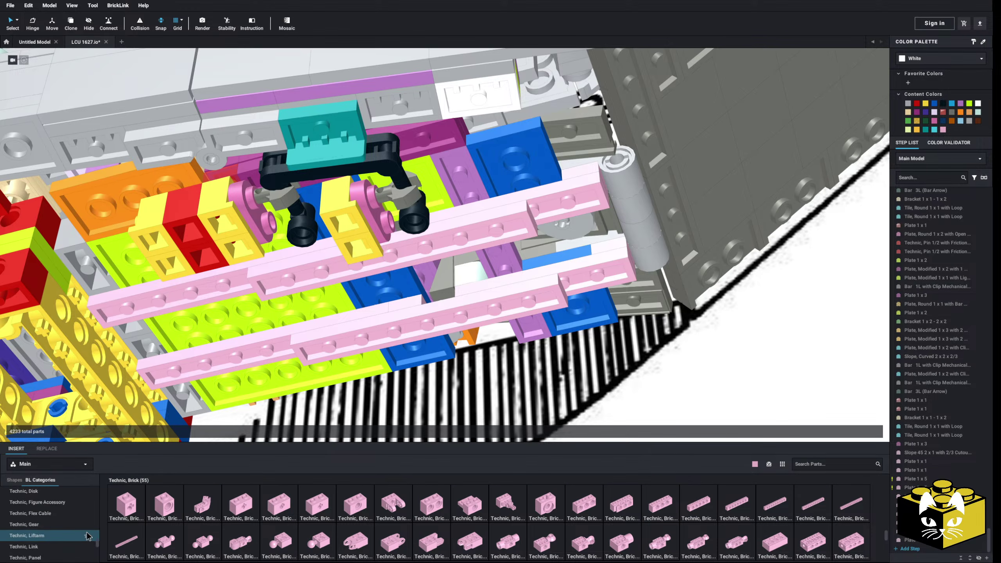
scroll(87, 531, "down", 2)
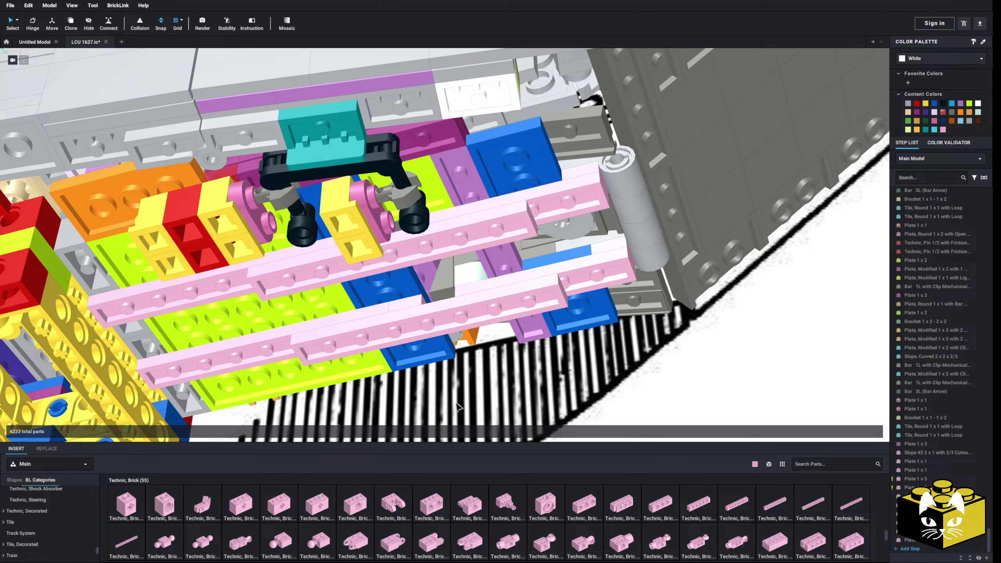
Inspect the whole ship from the side, comparing the hull and bow with the blueprint's lower hull line.
scroll(574, 383, "down", 8)
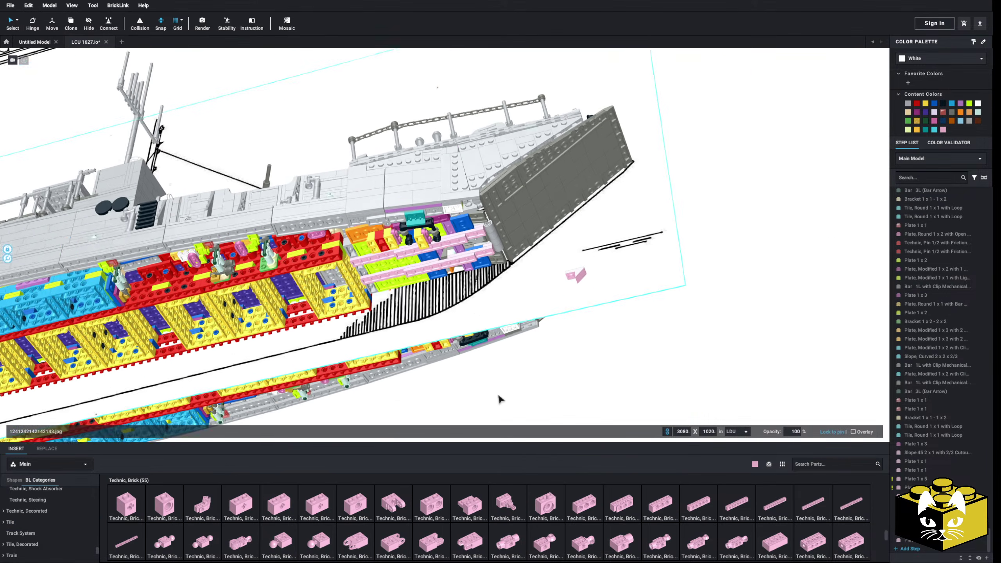
right_click_drag(487, 393, 478, 410)
scroll(480, 412, "down", 5)
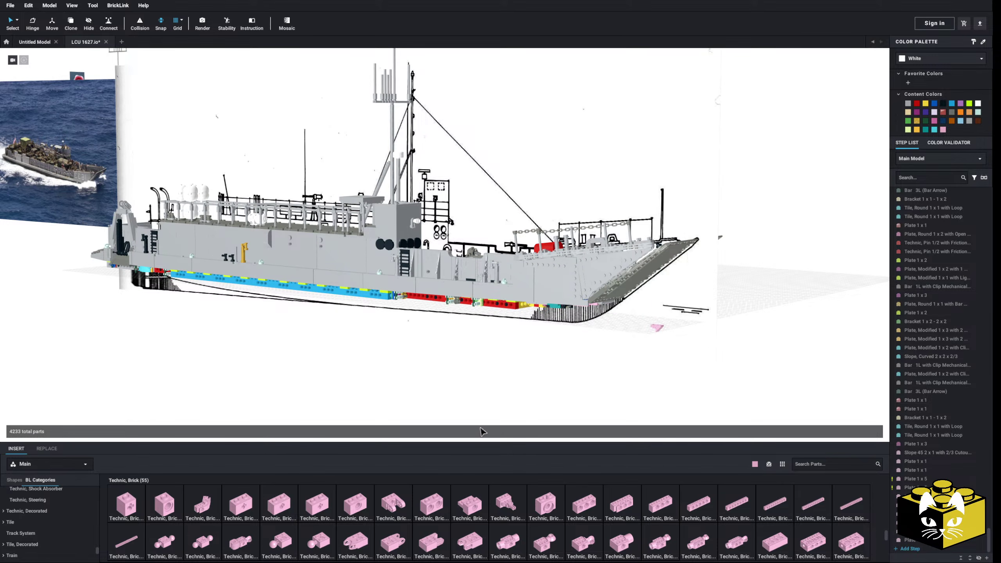
right_click_drag(482, 431, 442, 426)
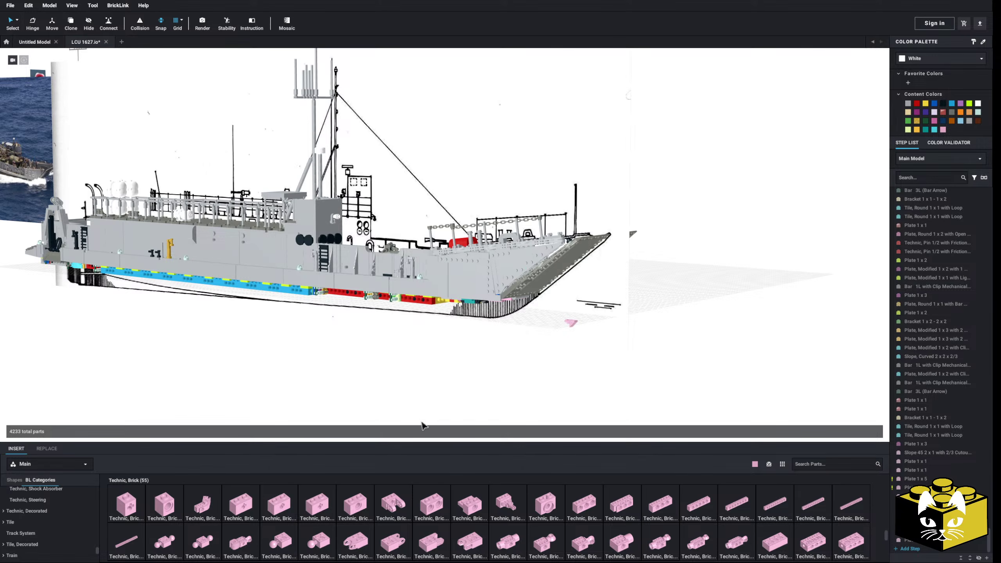
scroll(408, 397, "up", 10)
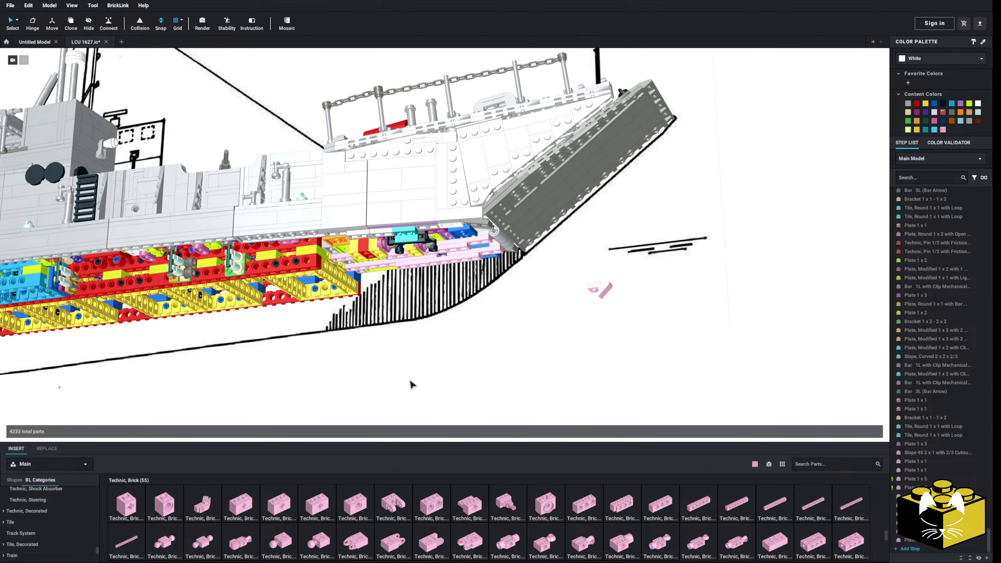
right_click_drag(414, 378, 442, 378)
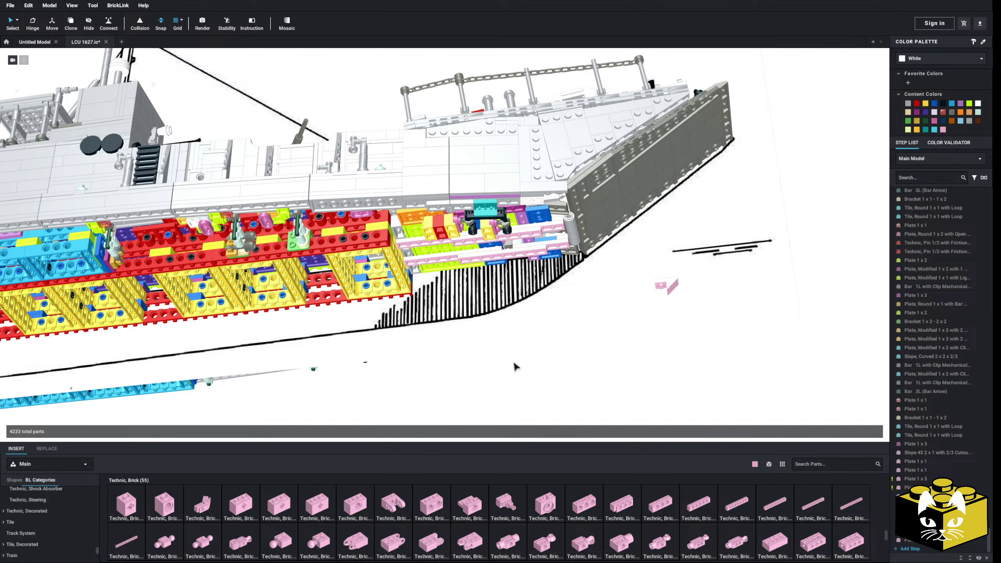
Examine the pink plate rails up close and from below, checking the space between the yellow frame and the blueprint's bow curve.
scroll(501, 360, "up", 10)
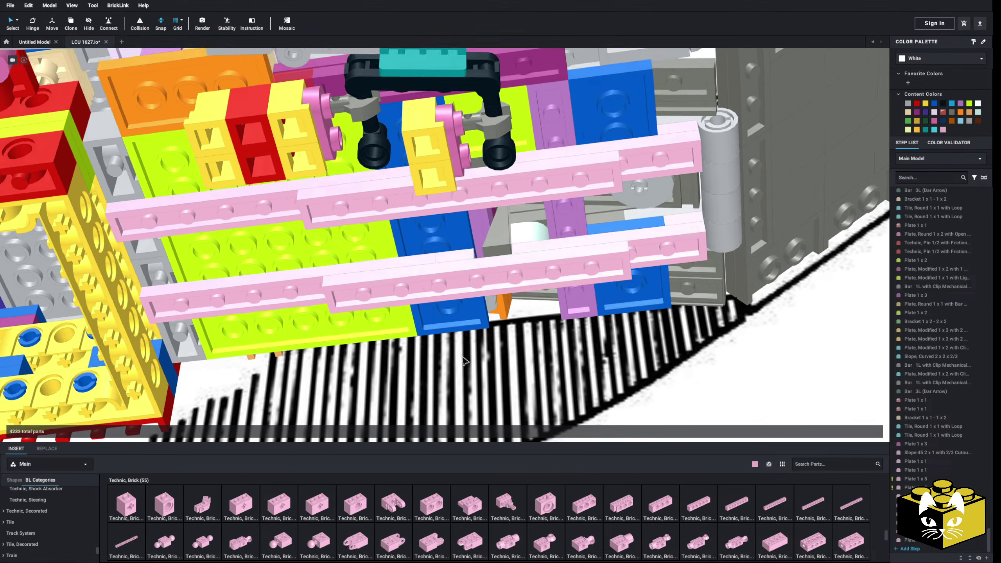
right_click_drag(463, 357, 474, 358)
scroll(474, 359, "up", 6)
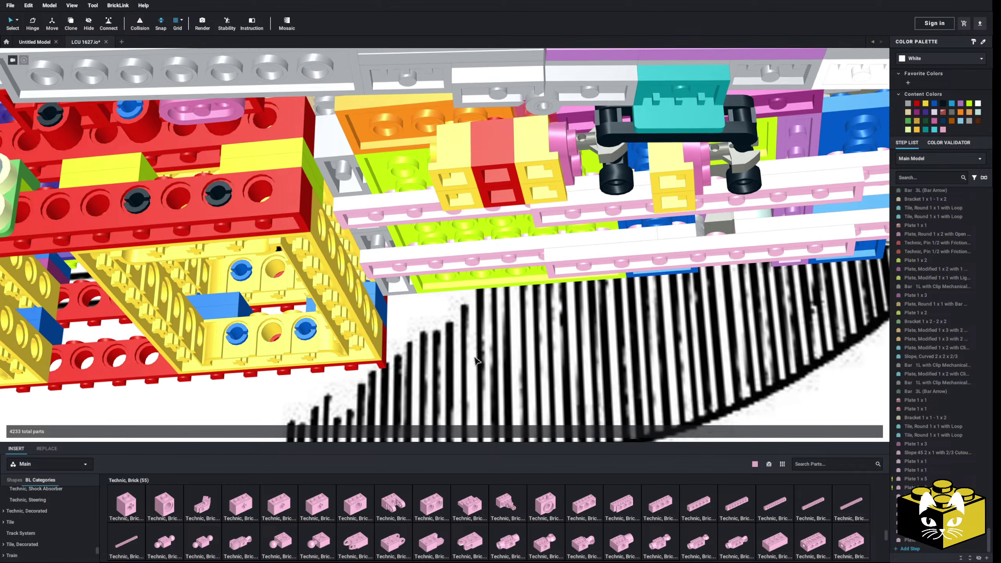
scroll(475, 357, "down", 5)
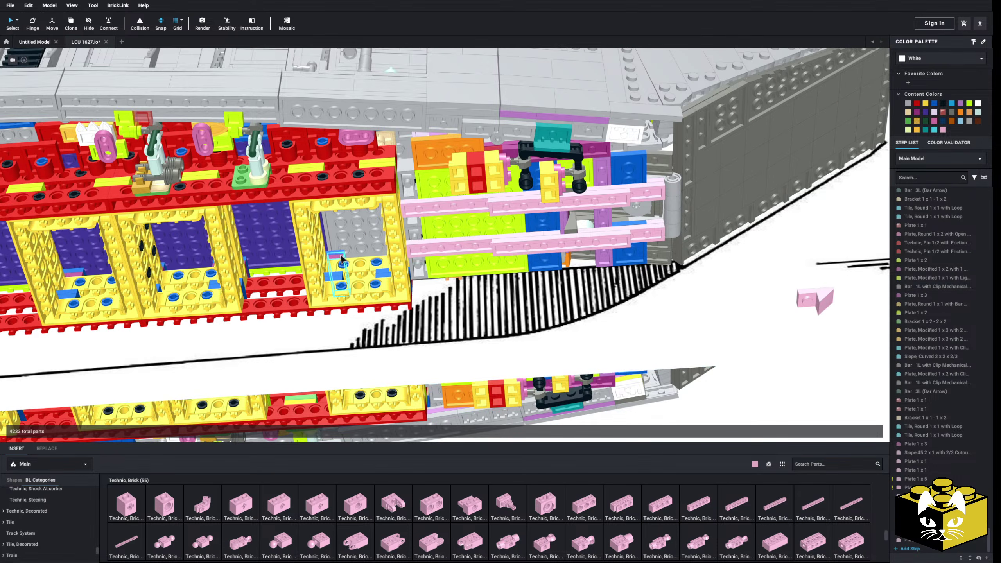
right_click_drag(527, 285, 487, 280)
scroll(493, 283, "up", 4)
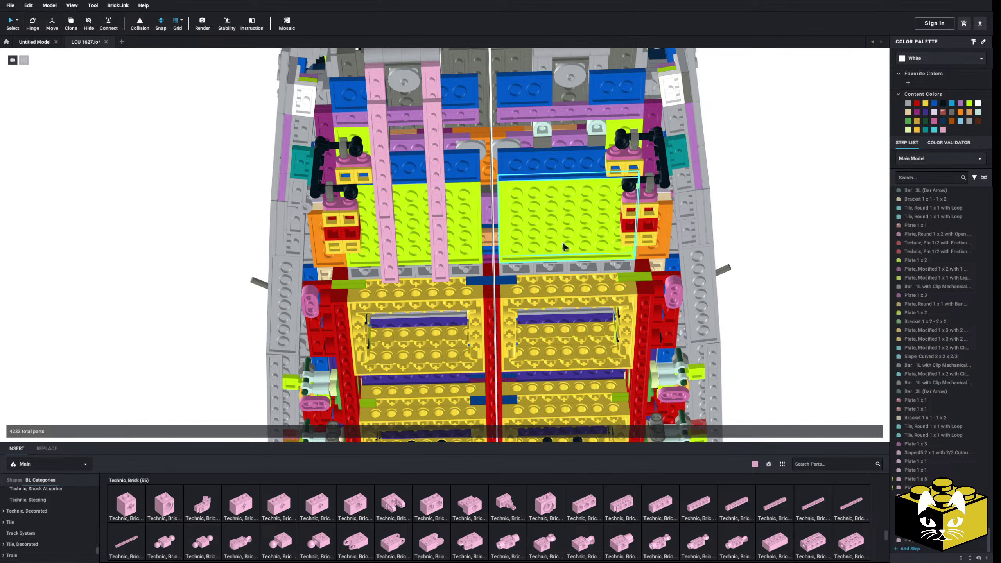
right_click_drag(563, 246, 571, 234)
scroll(572, 232, "up", 5)
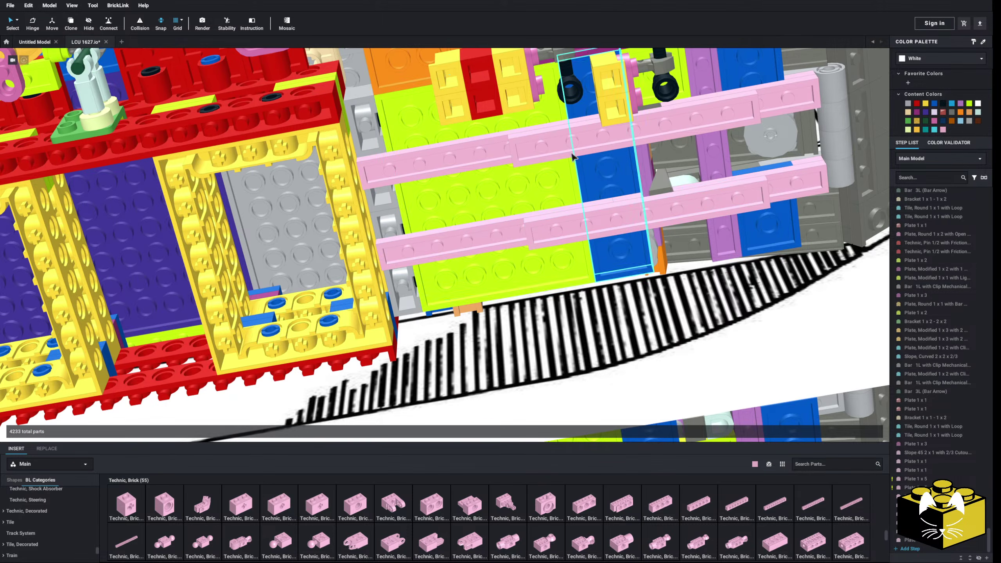
right_click_drag(487, 284, 481, 302)
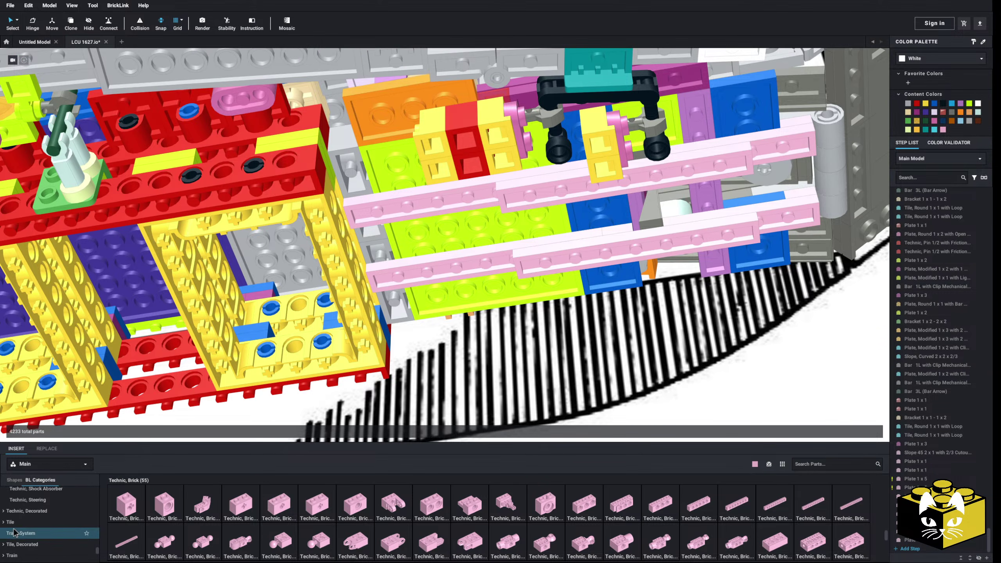
Open the Plate category and add a pink Plate 1 x 4 to the yellow-frame end of each pink rail.
scroll(16, 531, "up", 10)
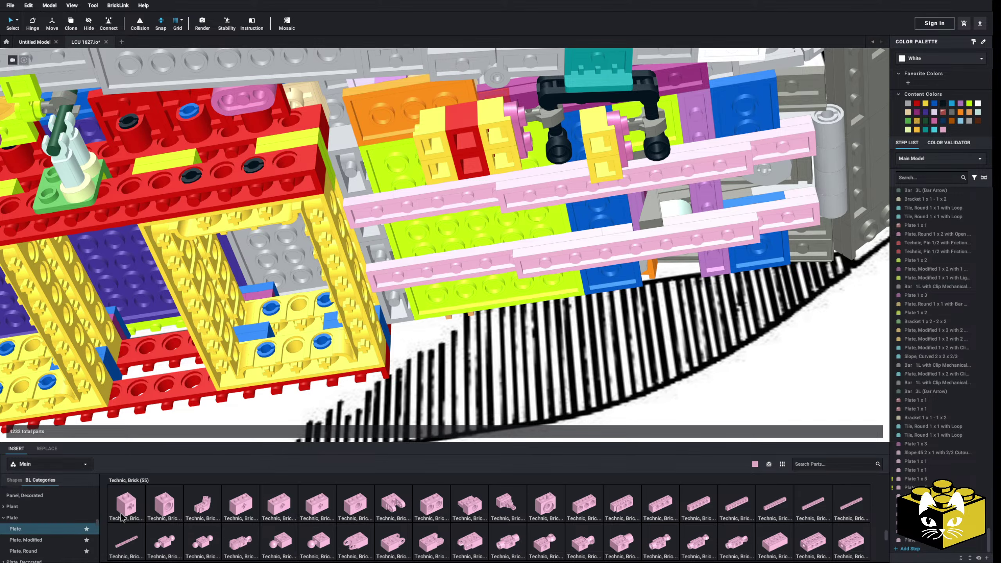
left_click(24, 529)
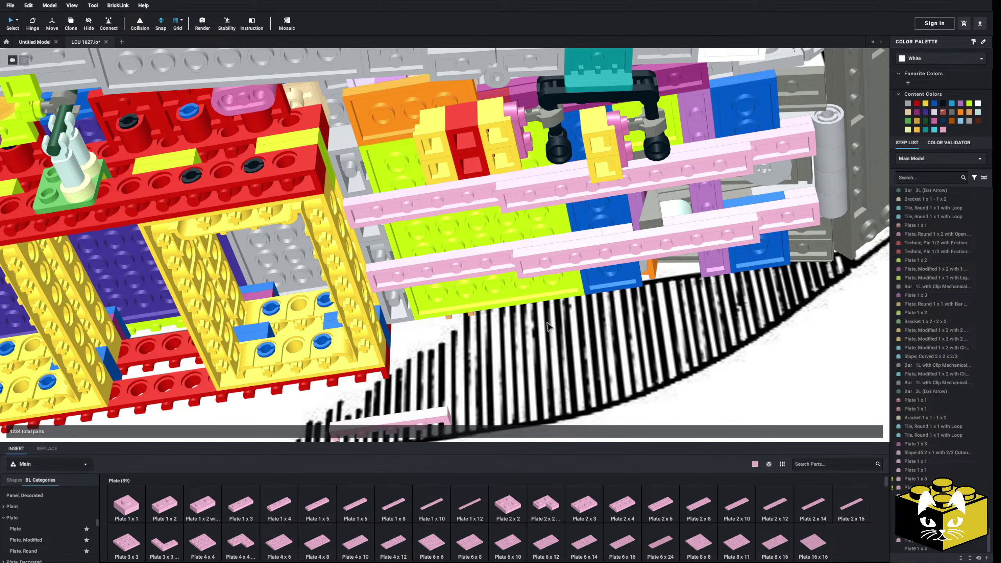
left_click_drag(548, 325, 413, 203)
left_click_drag(270, 518, 427, 272)
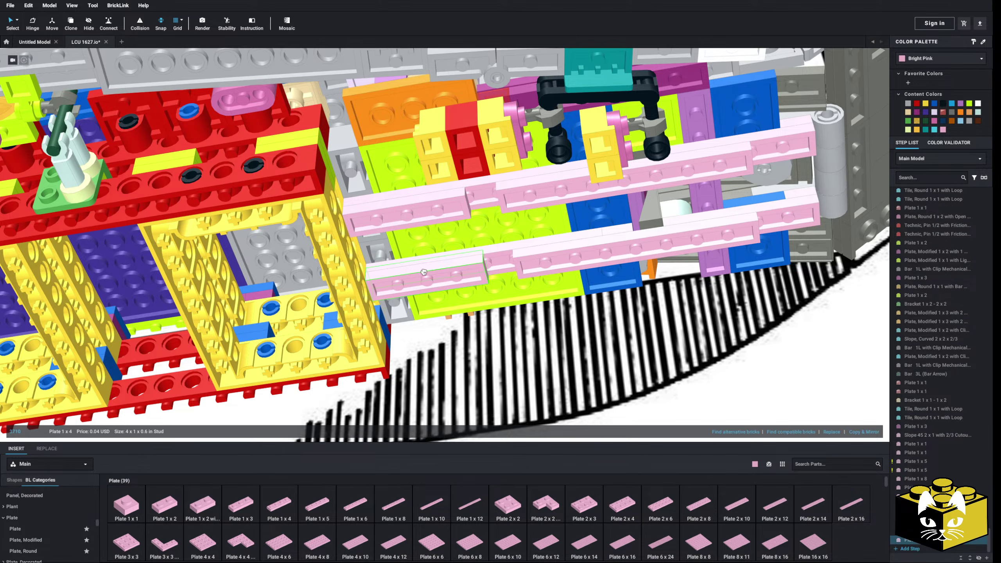
scroll(427, 269, "down", 5)
right_click_drag(427, 268, 414, 318)
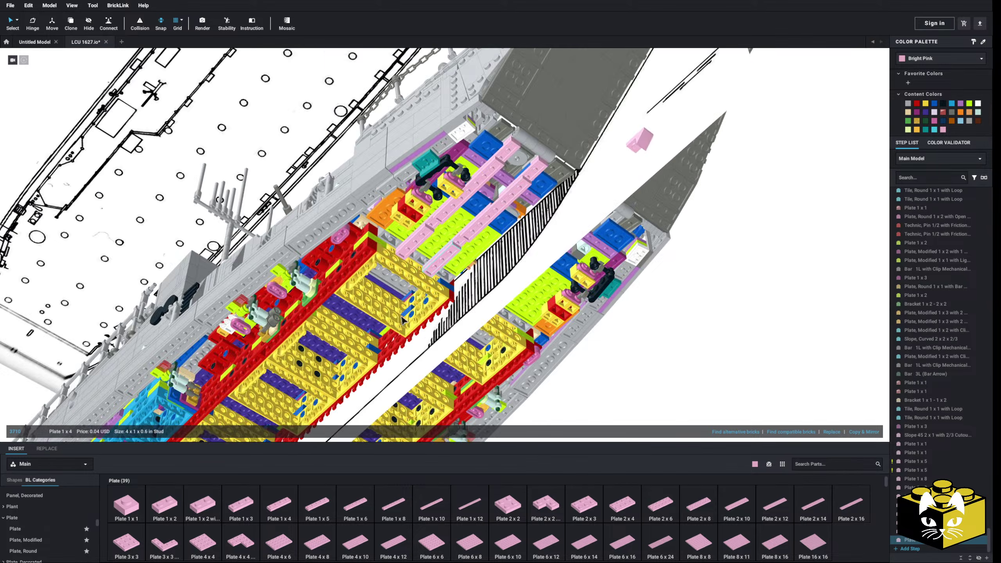
Delete the 1 x 4 plates and the middle raised plates from both pink rails.
scroll(415, 315, "up", 5)
left_click(440, 204)
key("Delete")
left_click(510, 189)
key("Delete")
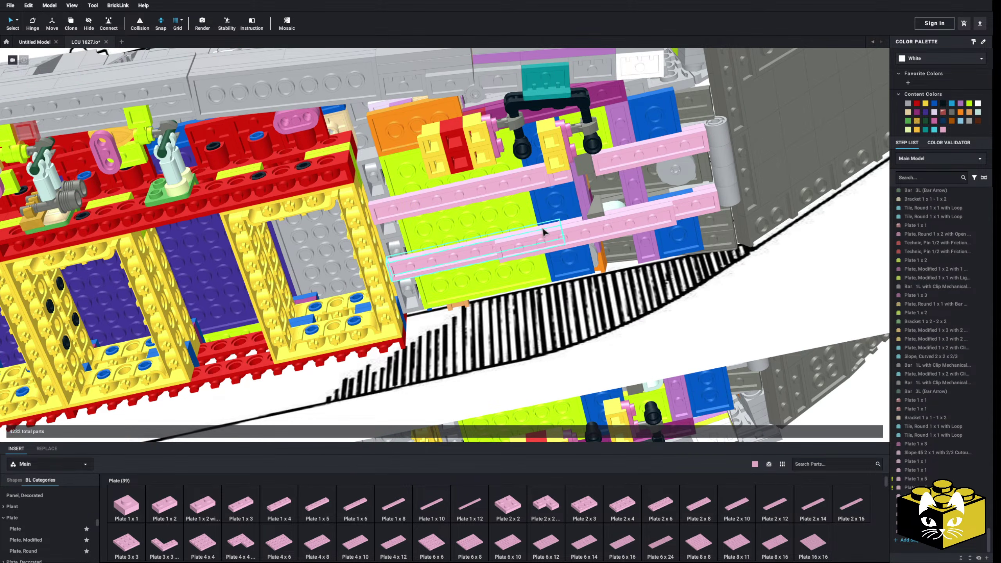
left_click(546, 241)
key("Delete")
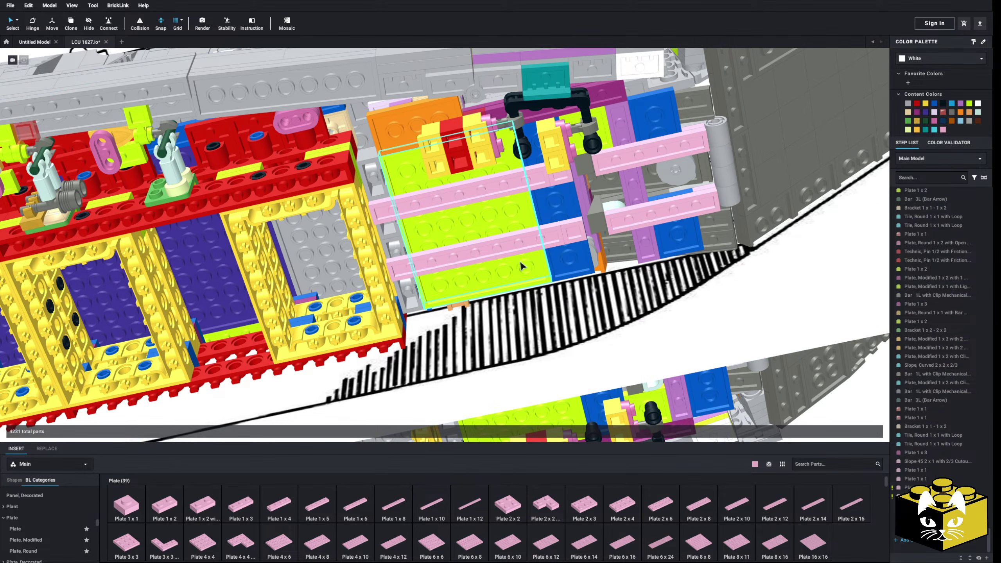
Cover the two pink rails with a Plate 4 x 6 beside the yellow frame and a Plate 4 x 8 towards the bow.
middle_click_drag(627, 261, 437, 287)
scroll(424, 290, "up", 3)
right_click_drag(413, 291, 453, 272)
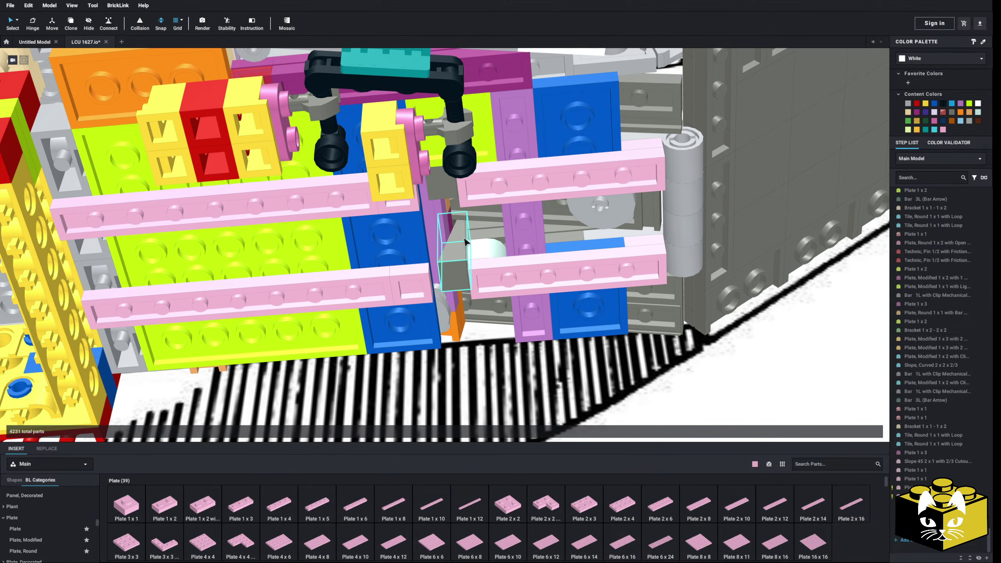
right_click_drag(356, 321, 458, 430)
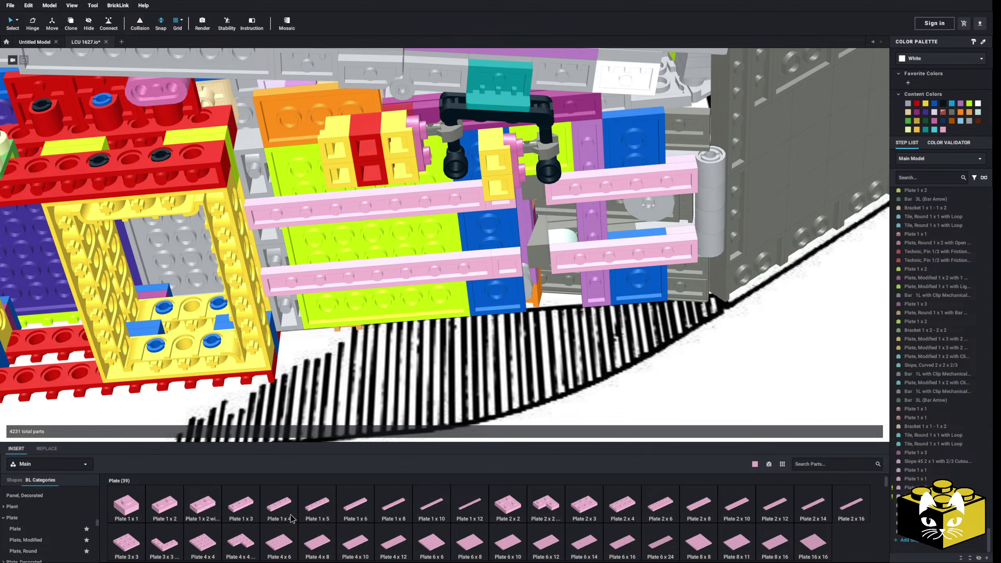
scroll(292, 518, "down", 1)
left_click(280, 502)
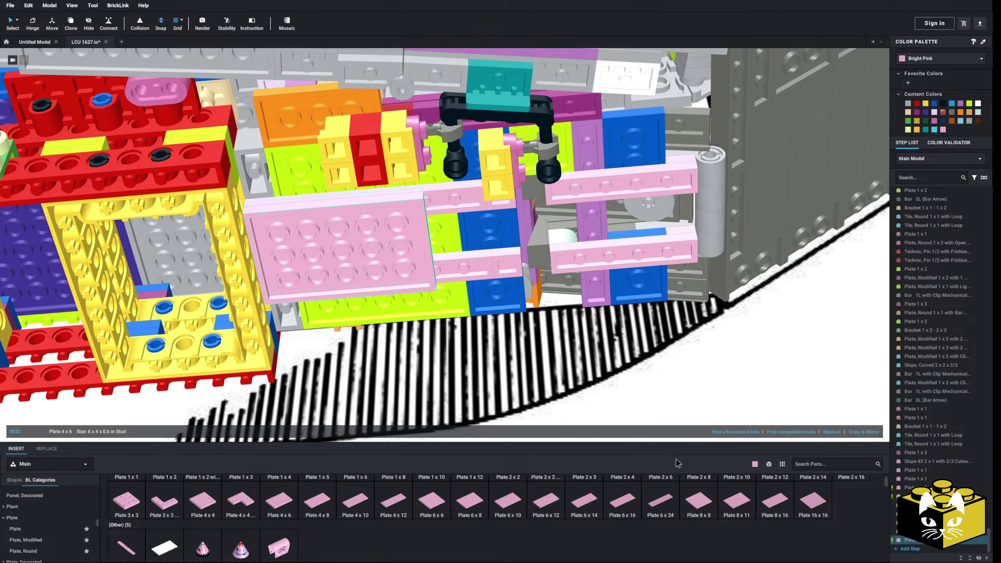
left_click(303, 507)
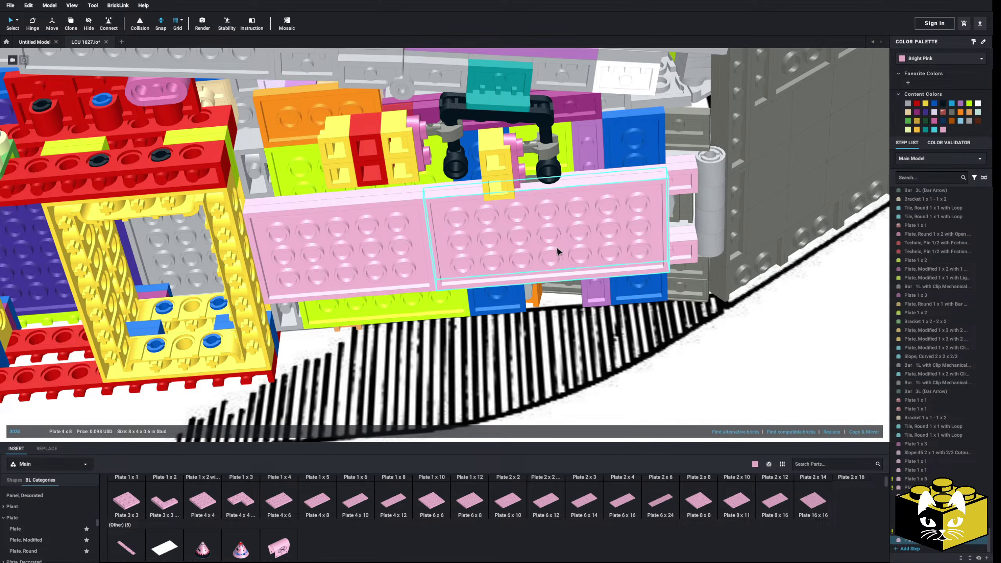
scroll(556, 252, "down", 3)
left_click(736, 404)
Examine the pink plate platform from below and the side against the blueprint's lower bow curve.
scroll(736, 404, "down", 4)
right_click_drag(736, 404, 600, 422)
scroll(600, 422, "up", 3)
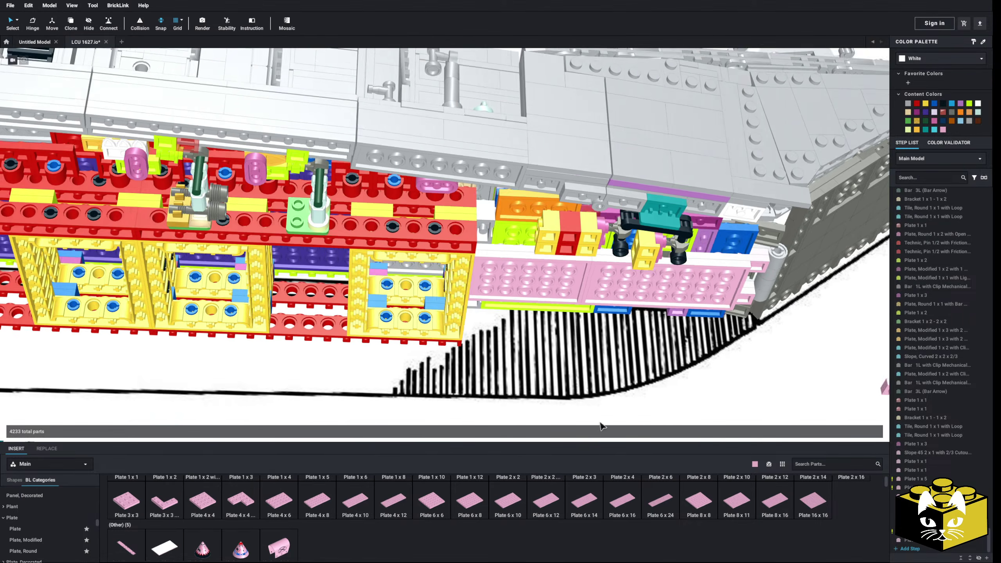
scroll(531, 407, "down", 3)
scroll(511, 406, "up", 6)
scroll(429, 387, "down", 6)
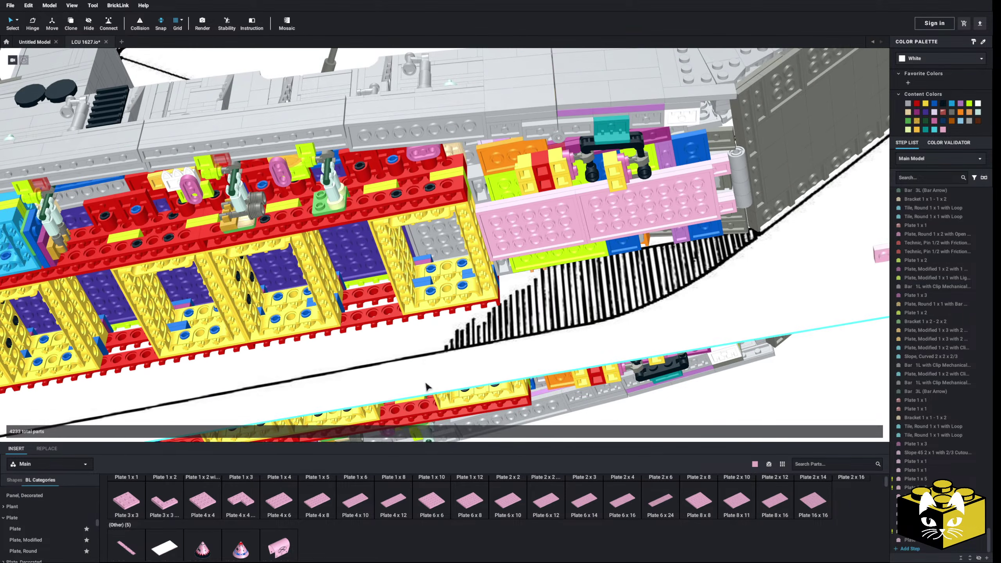
scroll(445, 356, "up", 3)
Copy a dark azure Technic Brick 4 x 6 Open Center with two pins from the hull and paste a duplicate.
left_click(342, 225)
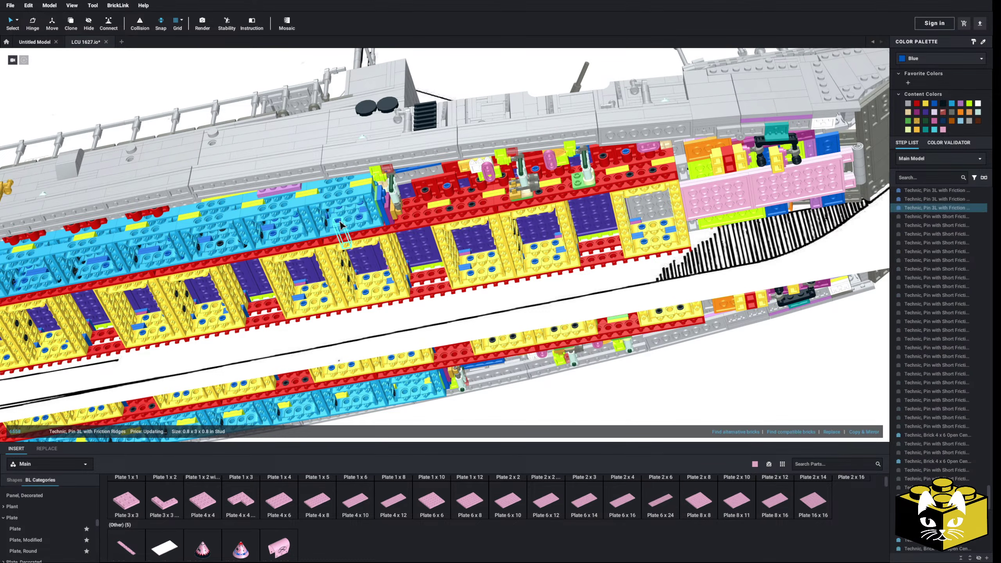
left_click(326, 230)
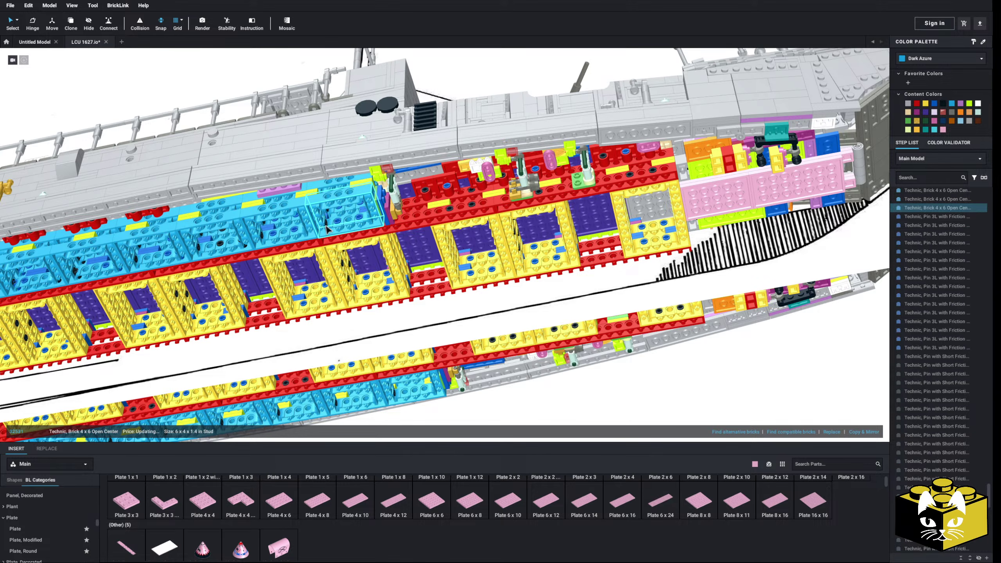
right_click_drag(327, 227, 276, 315)
scroll(299, 237, "up", 3)
left_click(315, 334, "ctrl")
right_click(182, 276)
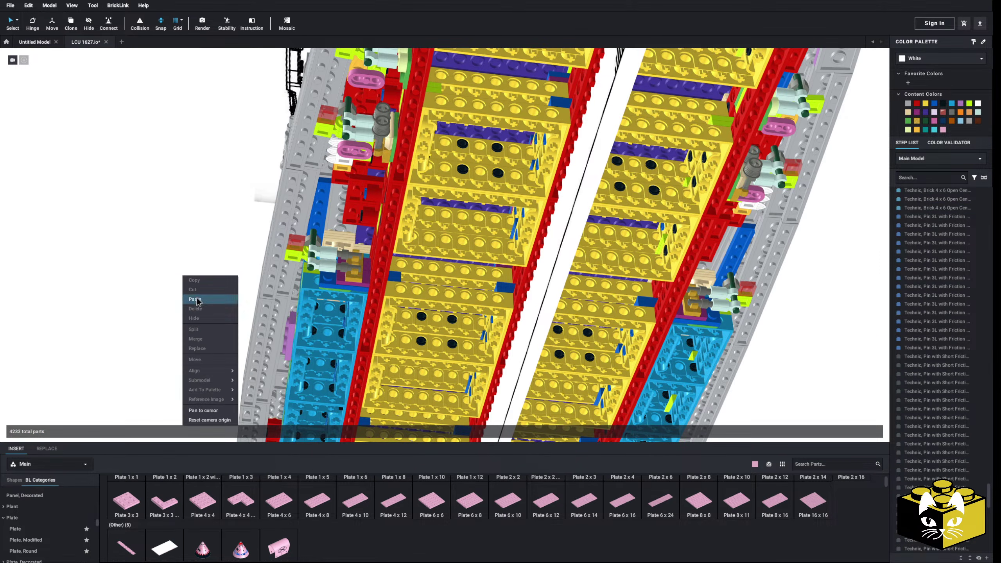
left_click(197, 300)
Place the pasted pins in the front yellow frame and attach the dark azure 4 x 6 brick crosswise over the pink plates.
middle_click_drag(370, 182, 260, 273)
right_click_drag(259, 273, 271, 244)
middle_click_drag(311, 146, 260, 354)
right_click_drag(260, 353, 356, 346)
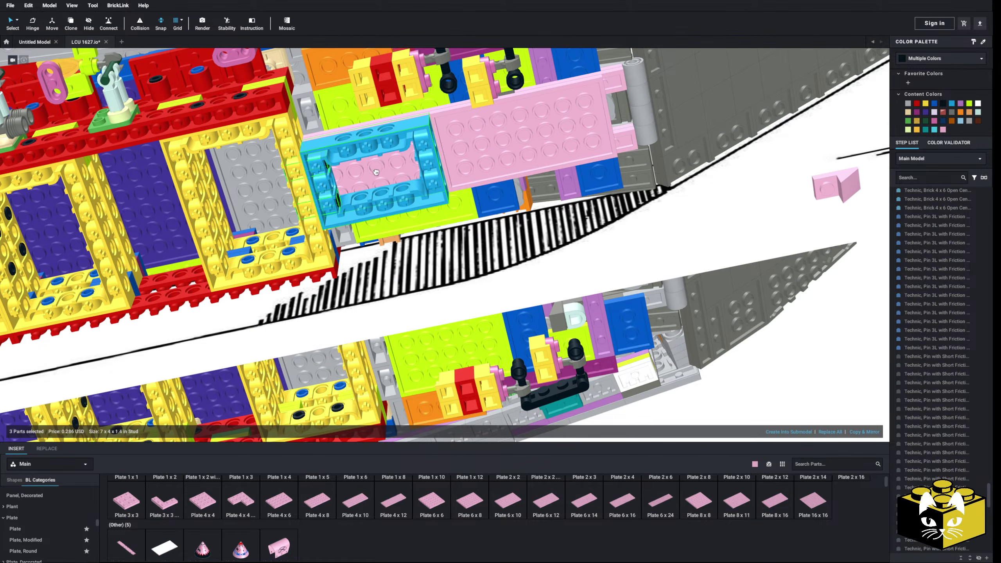
scroll(721, 380, "down", 5)
scroll(394, 189, "up", 8)
left_click(415, 191)
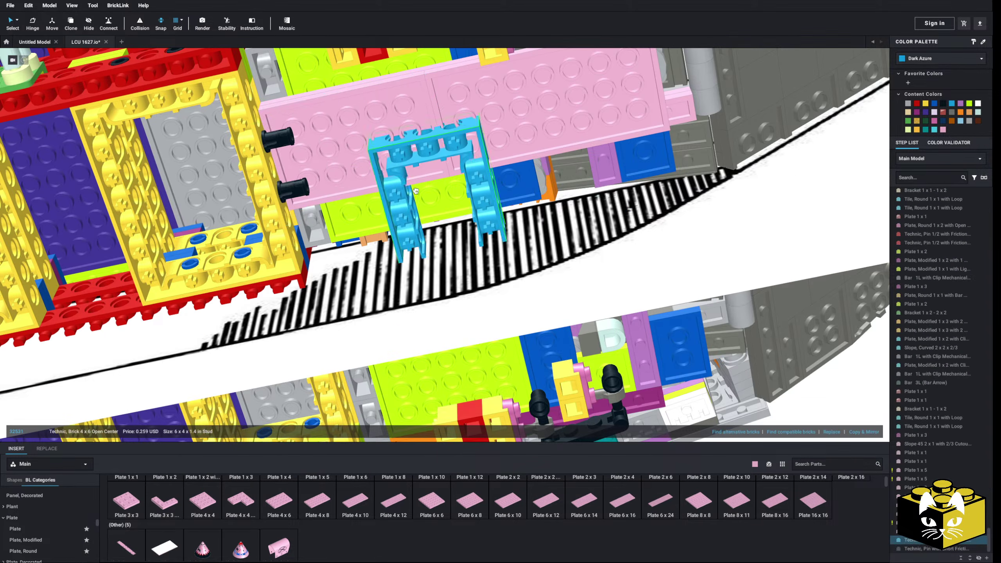
scroll(333, 160, "down", 7)
left_click(594, 379)
right_click_drag(594, 380, 619, 351)
scroll(402, 344, "up", 5)
right_click_drag(402, 344, 401, 323)
scroll(402, 319, "up", 2)
middle_click_drag(388, 252, 528, 269)
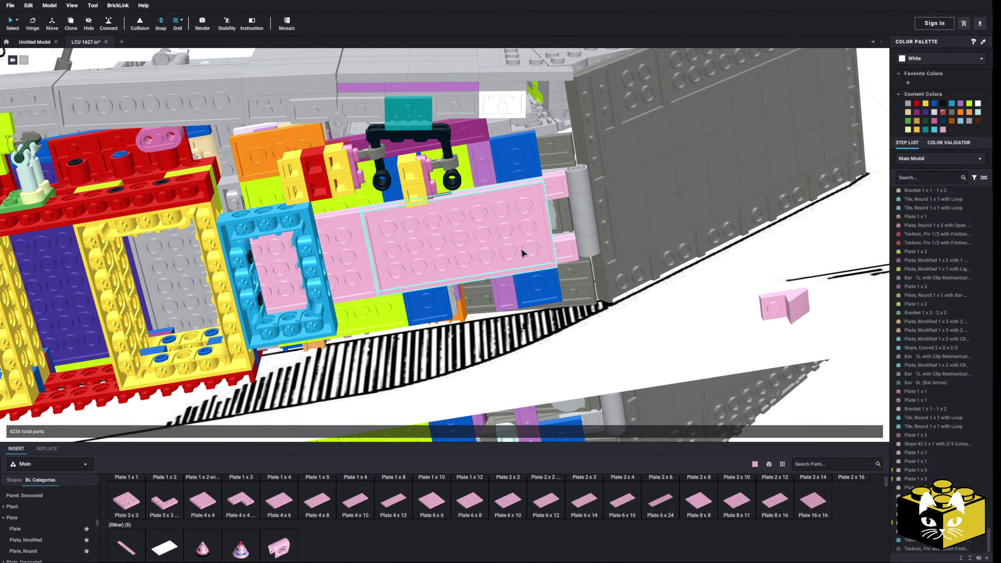
Shift the dark azure brick and its two pins along the yellow frame towards the hull's centre line.
right_click_drag(500, 298, 350, 291)
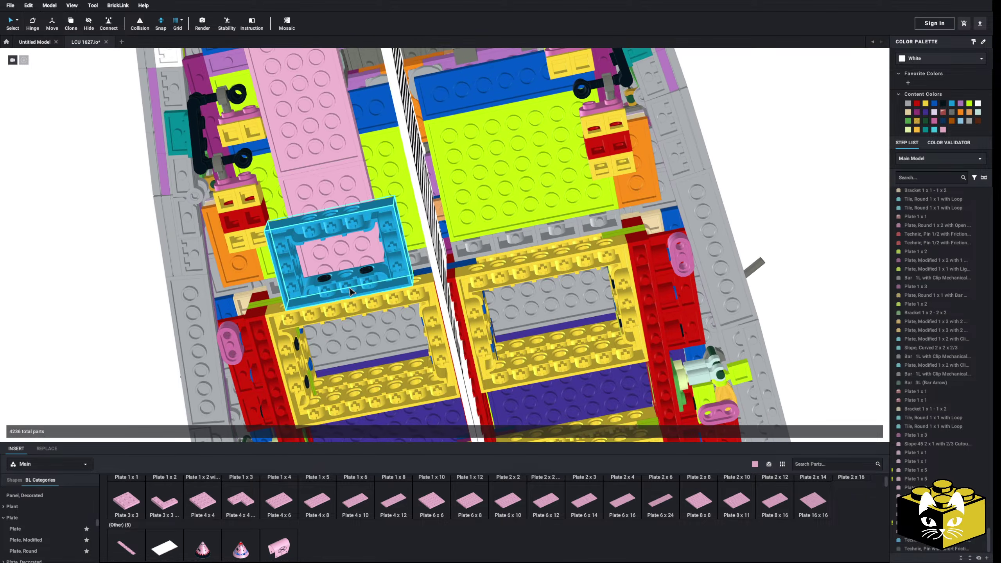
left_click(322, 284)
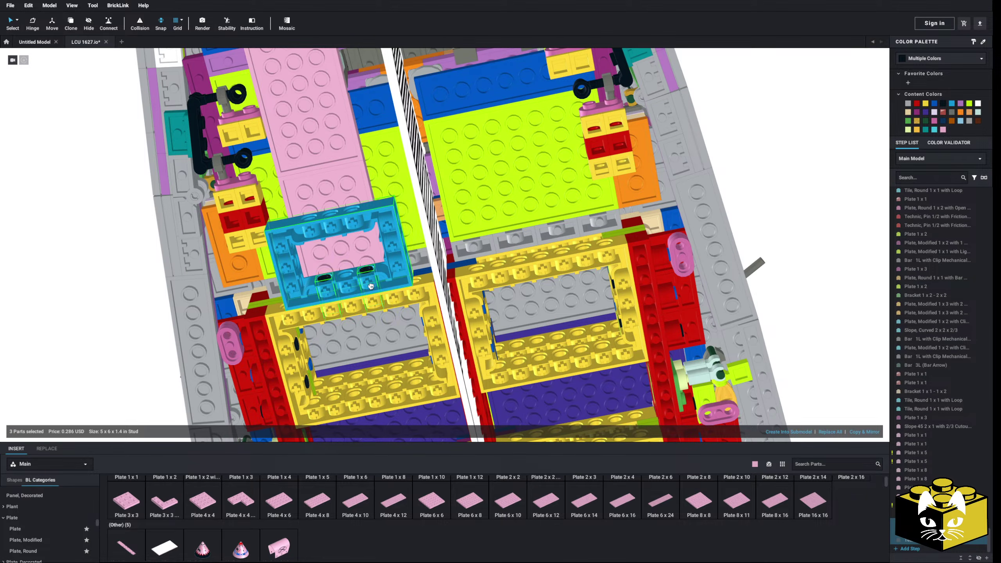
key("Escape")
scroll(208, 297, "down", 5)
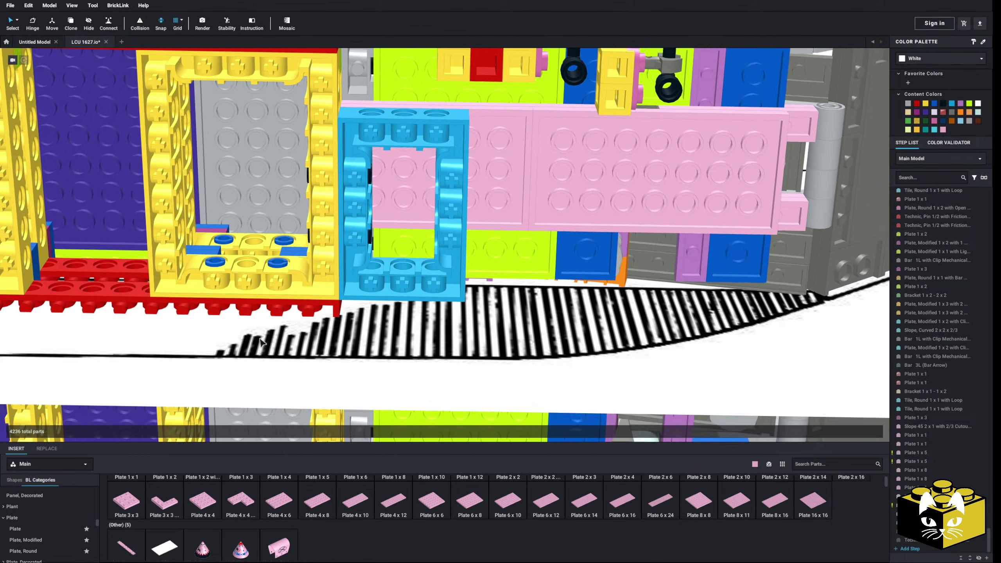
Duplicate the pair of blue Plate 2 x 3 parts at the centre line and place the copy beside the dark azure brick.
scroll(291, 332, "down", 3)
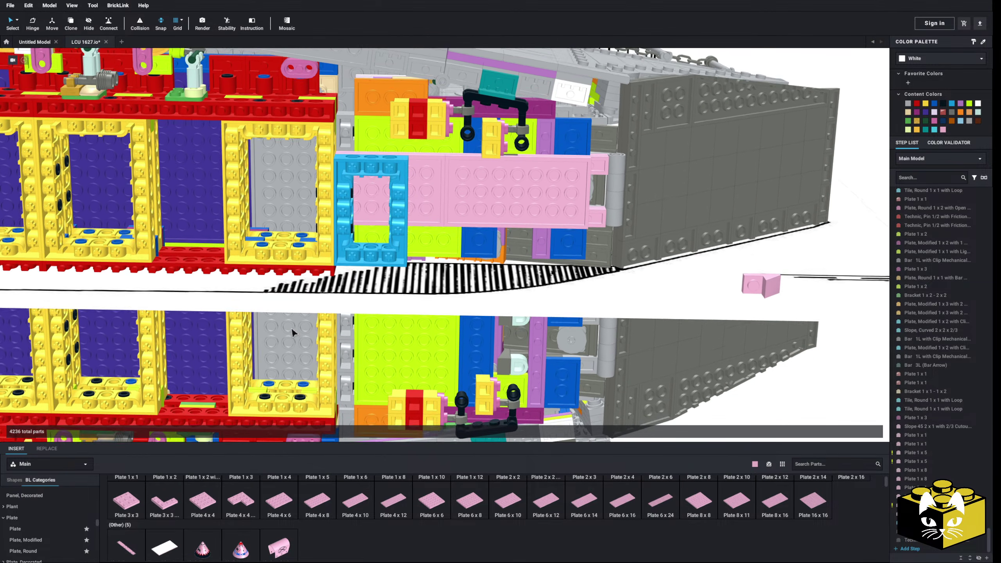
right_click_drag(292, 329, 291, 328)
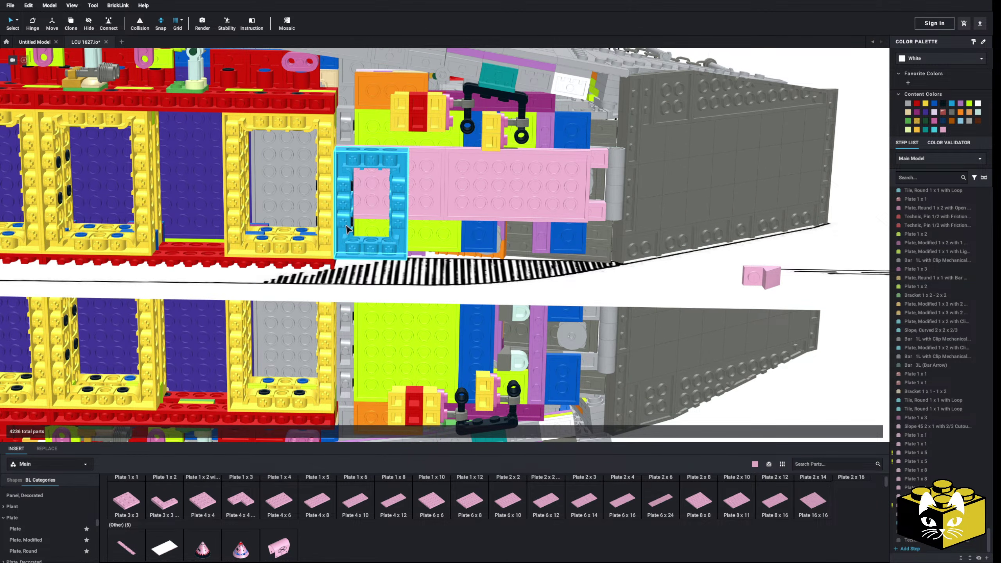
right_click_drag(346, 228, 447, 240)
scroll(321, 213, "up", 3)
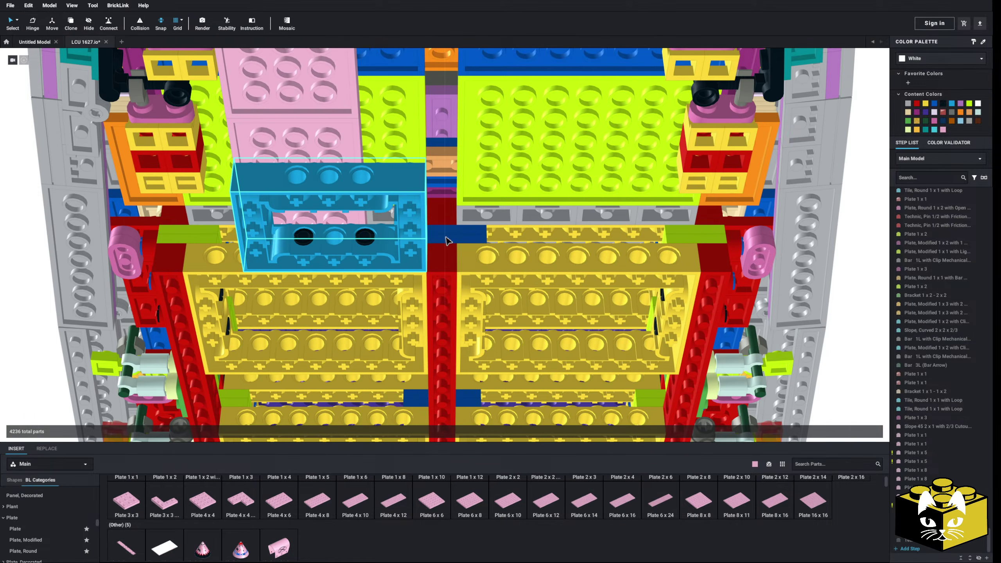
left_click(472, 232)
left_click(471, 238, "ctrl")
right_click(468, 240)
left_click(483, 252)
scroll(483, 249, "down", 3)
left_click(154, 301)
right_click(153, 301)
left_click(181, 329)
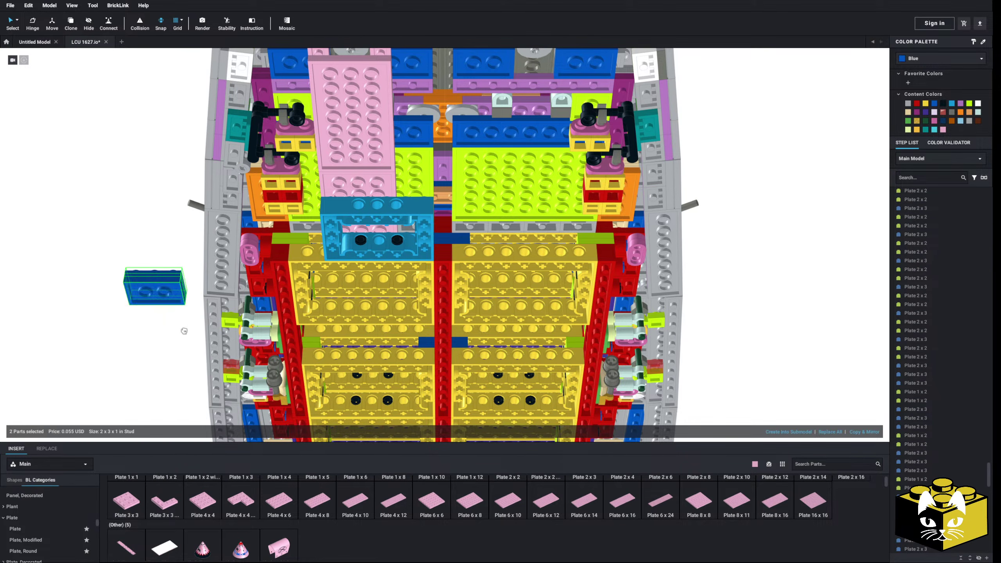
scroll(444, 236, "up", 2)
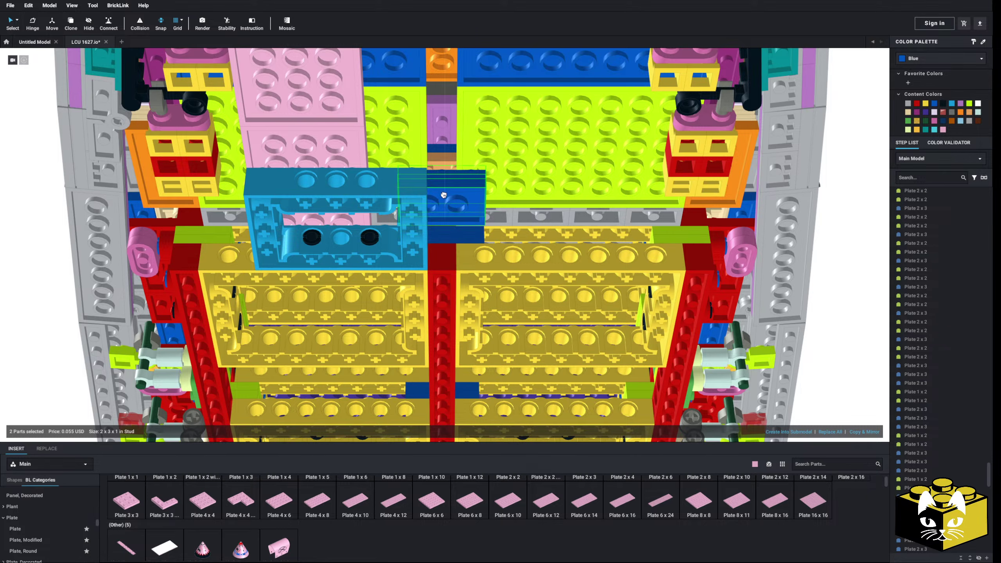
left_click(443, 194)
Paste another pair of blue Plate 2 x 3 parts and place it forward of the previous pair on the centre line.
scroll(442, 197, "down", 3)
left_click(158, 273)
right_click(158, 272)
left_click(174, 288)
right_click(137, 269)
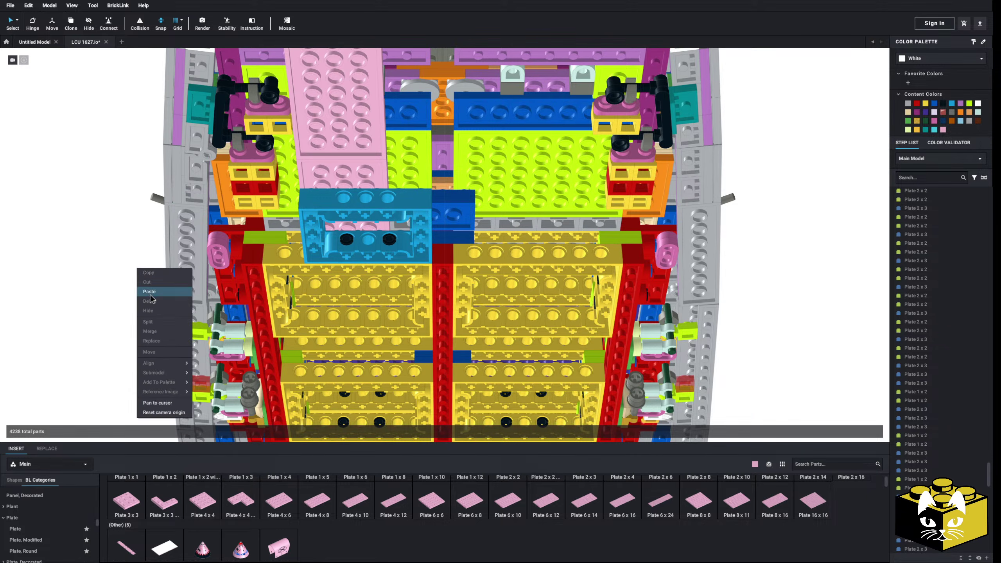
left_click(149, 291)
scroll(123, 369, "up", 6)
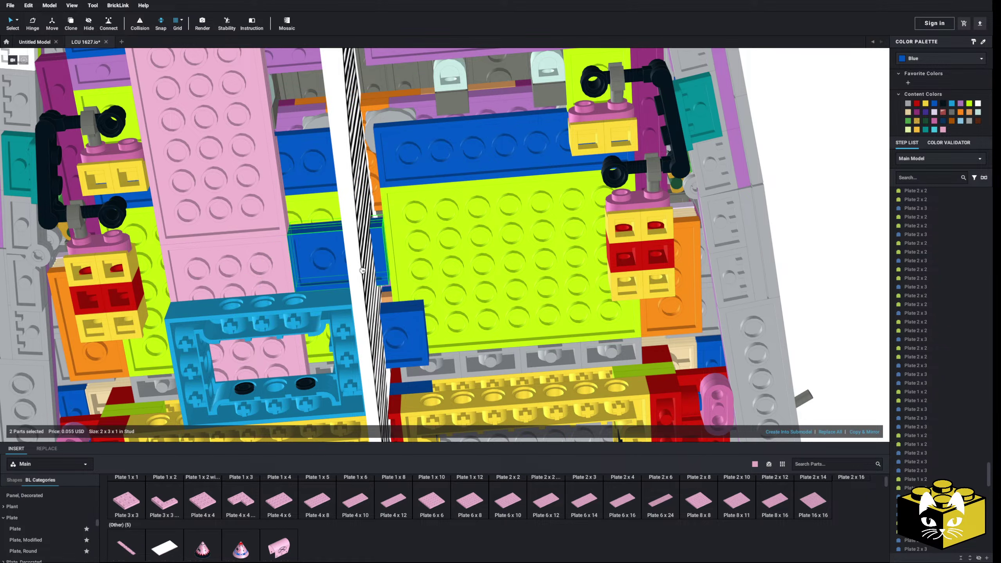
right_click_drag(381, 285, 405, 192)
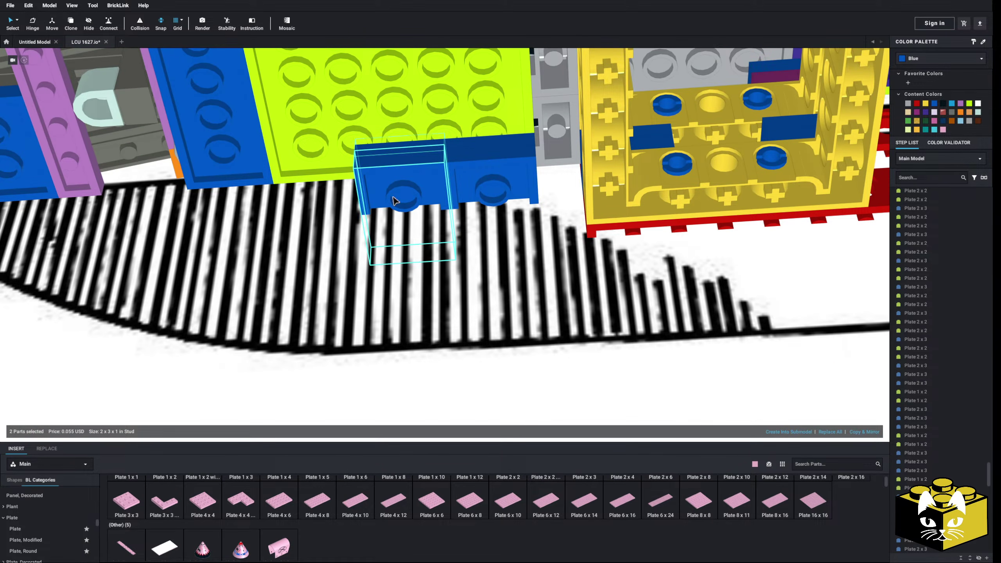
Move the rear pair of blue plates back against the yellow frame, leaving a gap to the forward pair.
left_click(493, 152)
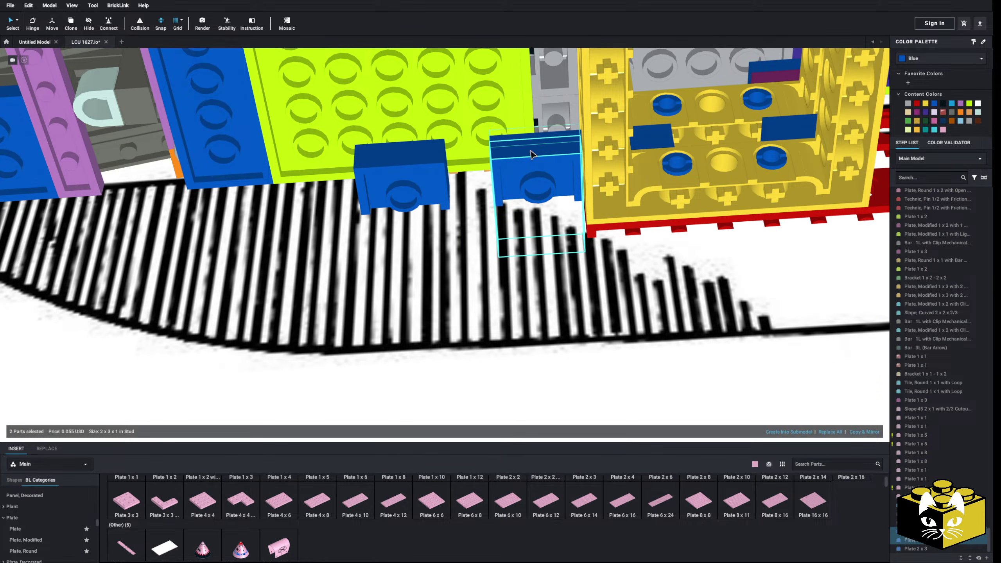
scroll(531, 151, "down", 5)
right_click_drag(531, 152, 539, 174)
left_click(137, 205)
right_click_drag(136, 205, 107, 205)
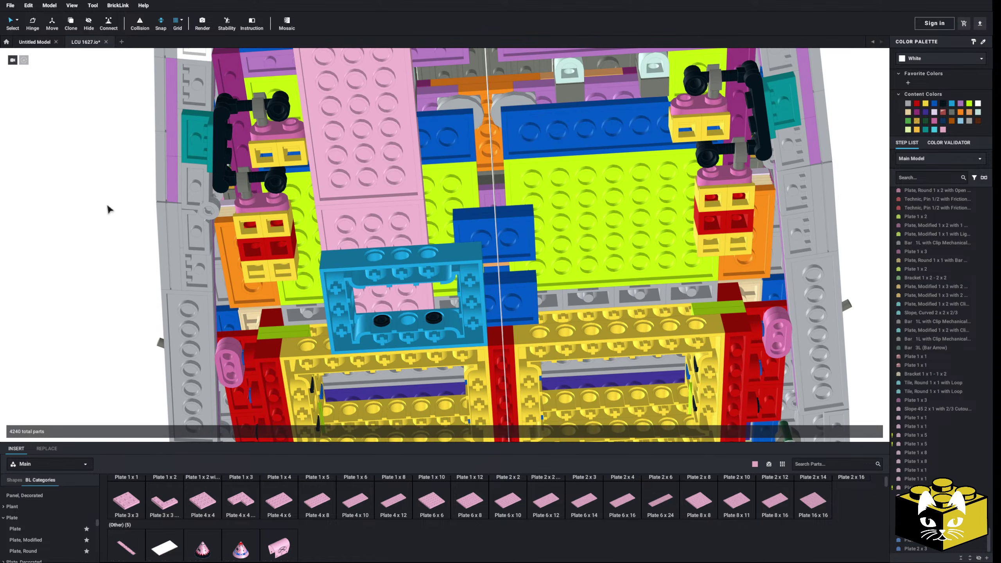
Duplicate the dark azure 4 x 6 brick with its two pins and attach the copy to the front of the first one.
middle_click_drag(112, 195, 144, 168)
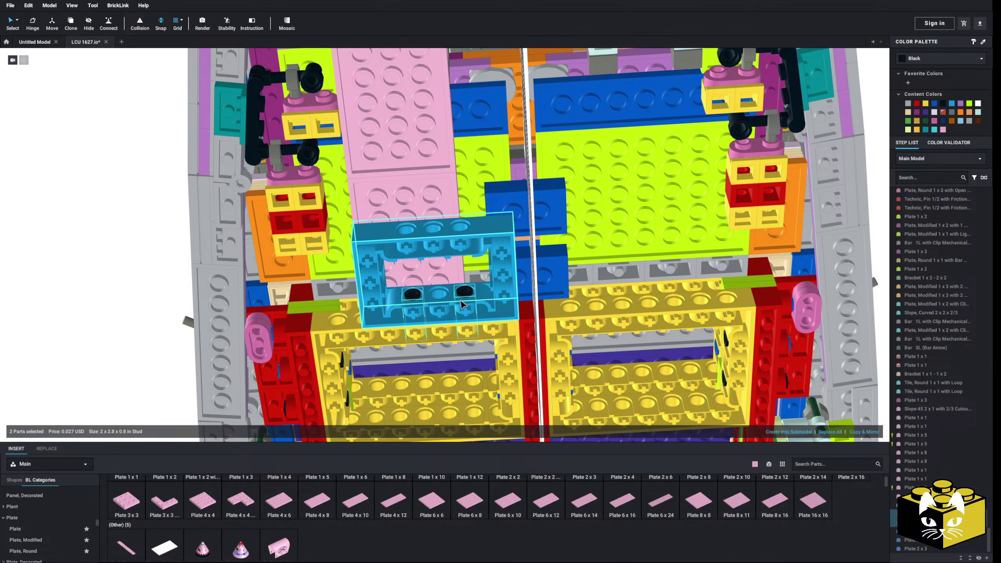
right_click(103, 270)
left_click(115, 293)
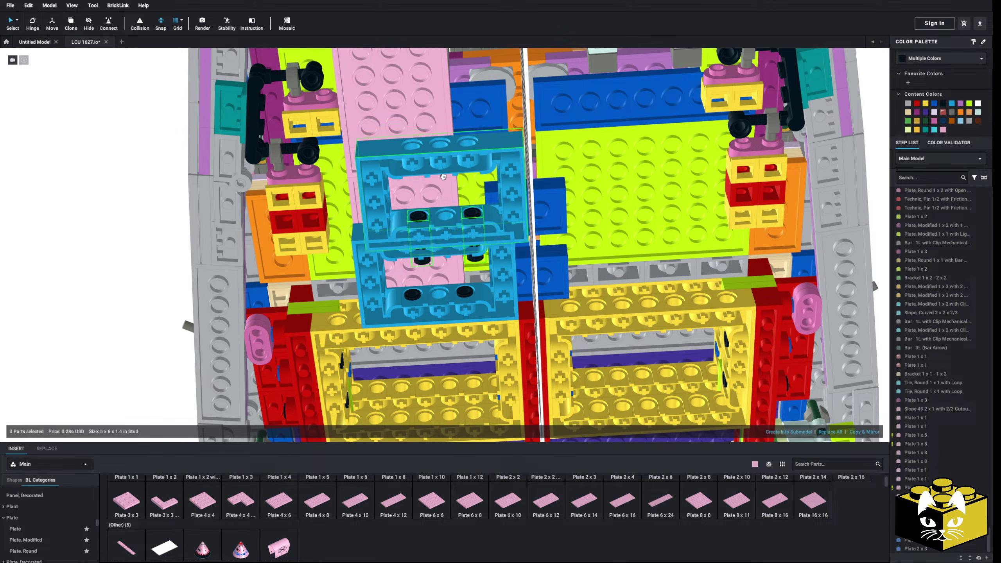
right_click_drag(153, 248, 388, 252)
scroll(279, 327, "down", 3)
scroll(266, 290, "up", 3)
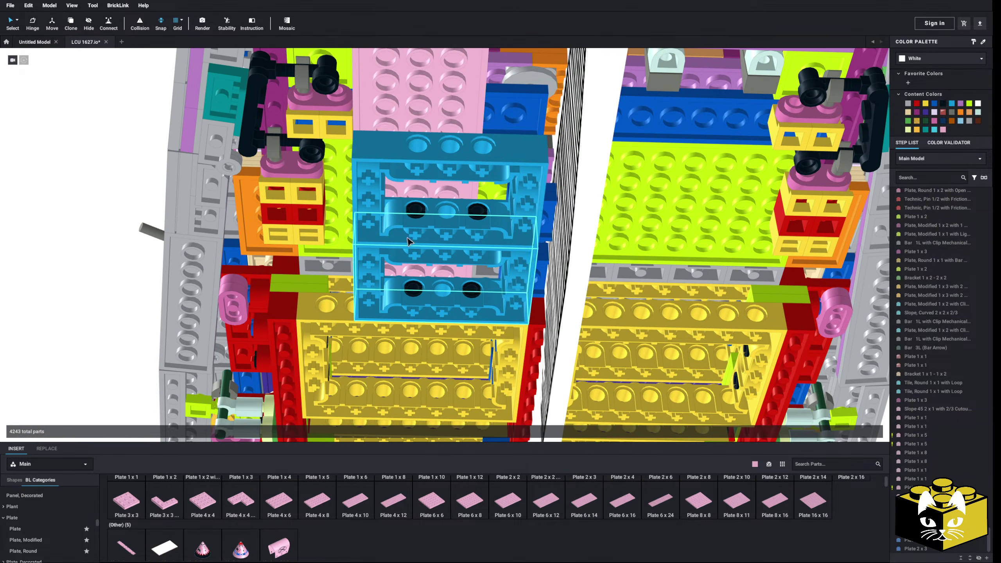
Duplicate the dark azure Technic 4 x 6 open-center brick with its two pins and attach the copy as the third brick toward the bow.
left_click(415, 211)
right_click(474, 212)
left_click(488, 228)
scroll(488, 228, "down", 3)
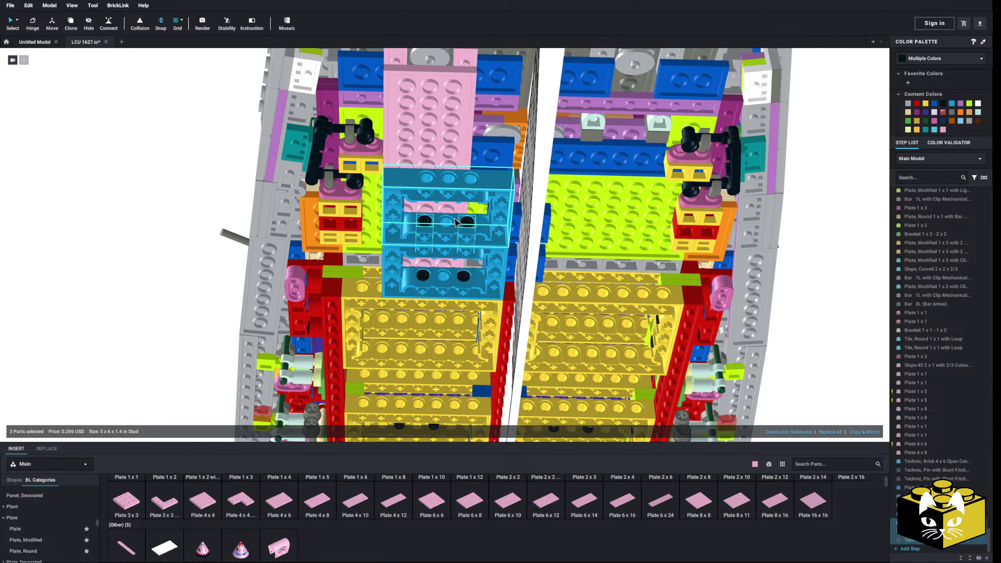
right_click(152, 198)
left_click(168, 223)
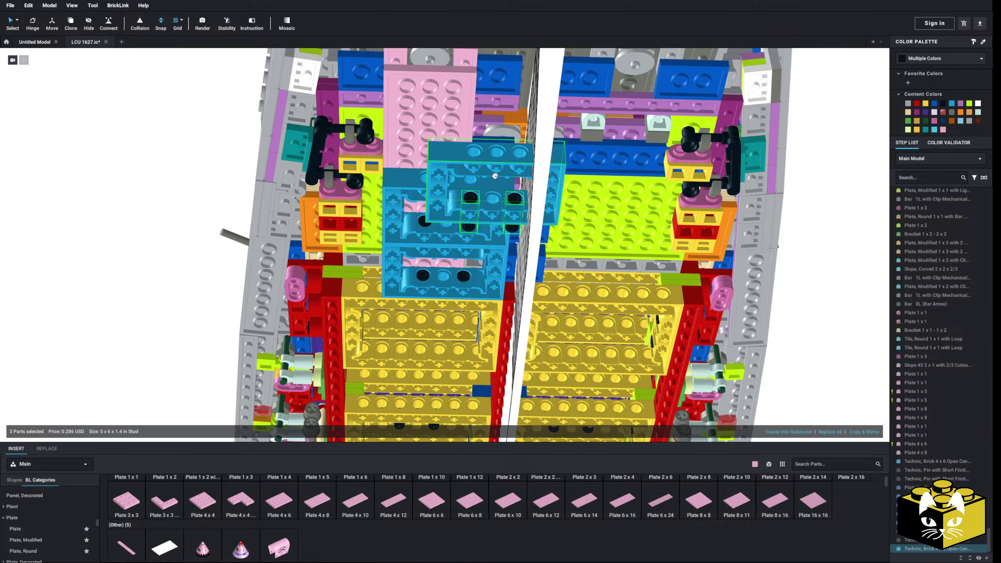
left_click(452, 138)
right_click(167, 241)
left_click(157, 236)
right_click_drag(157, 237, 193, 244)
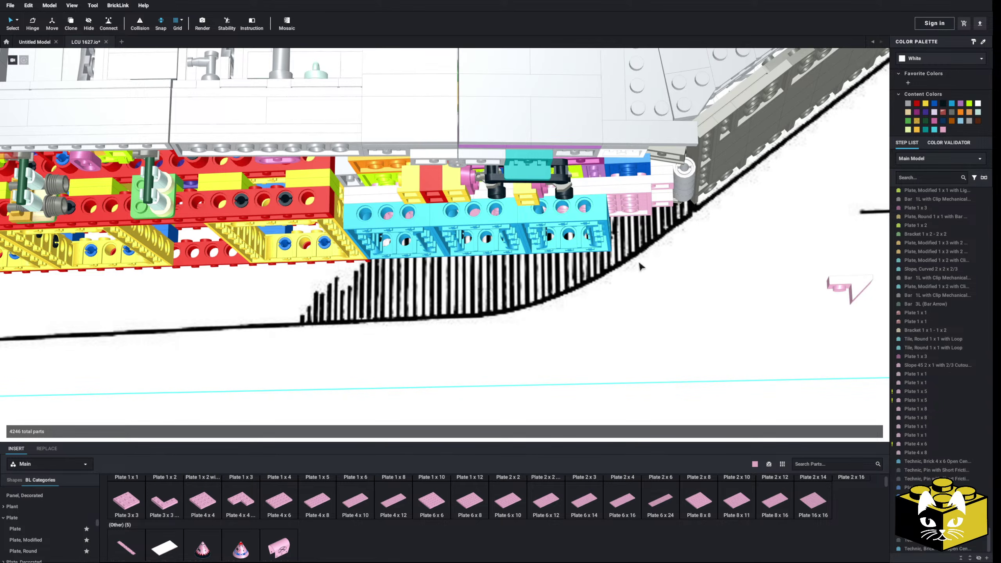
Duplicate the pair of blue Plate 2 x 3 parts and place the copy forward of the two existing pairs on the centre line.
right_click_drag(592, 260, 700, 259)
right_click_drag(390, 232, 481, 219)
scroll(496, 209, "up", 5)
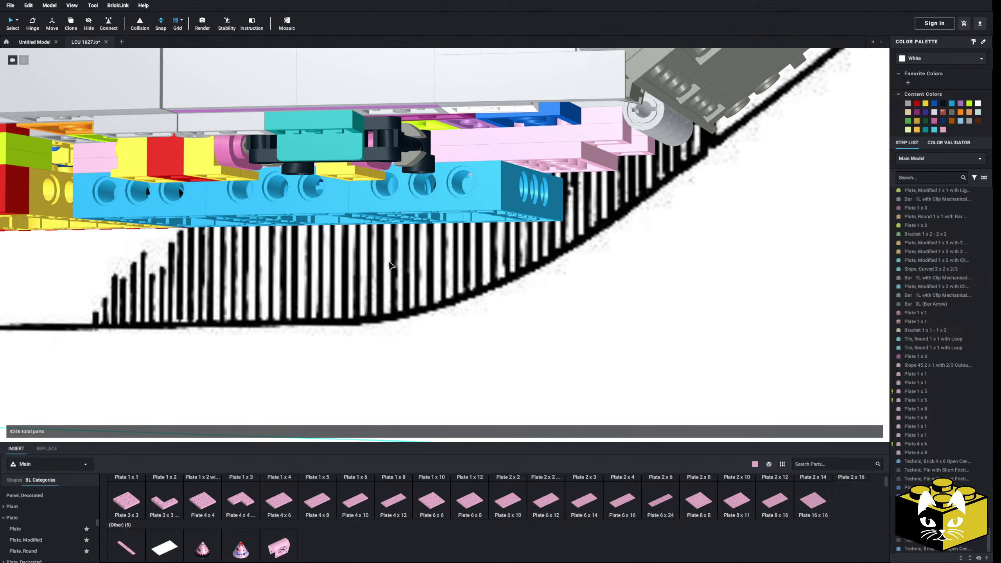
right_click_drag(356, 296, 332, 272)
scroll(341, 255, "down", 3)
scroll(602, 295, "up", 3)
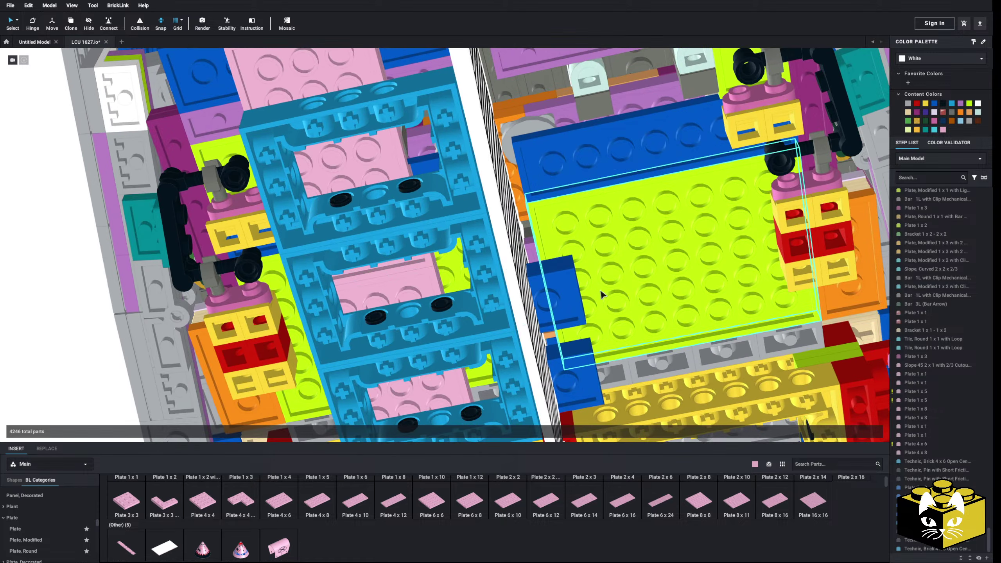
right_click(561, 264)
left_click(571, 277)
left_click(94, 324)
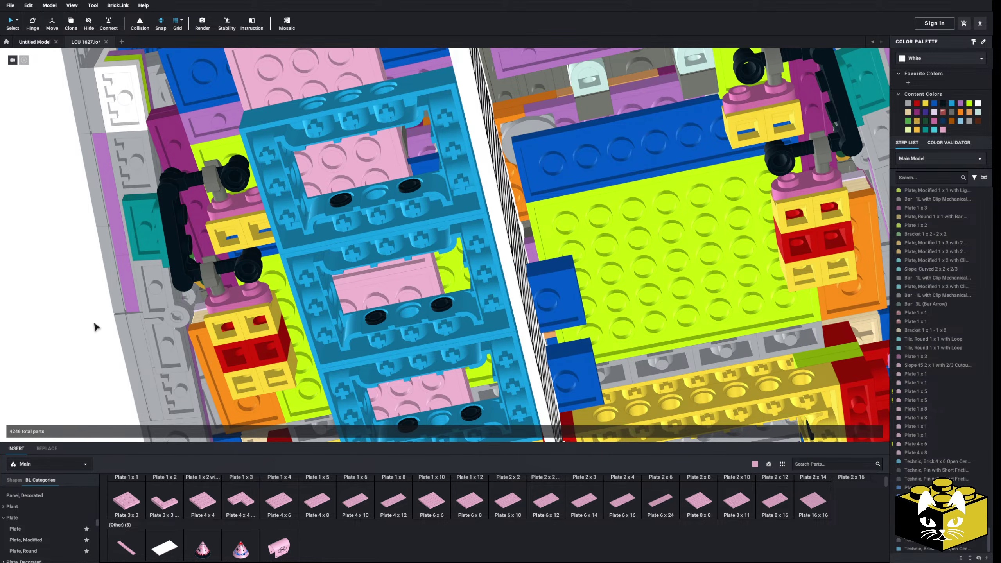
right_click(95, 324)
left_click(106, 346)
right_click_drag(109, 346, 135, 351)
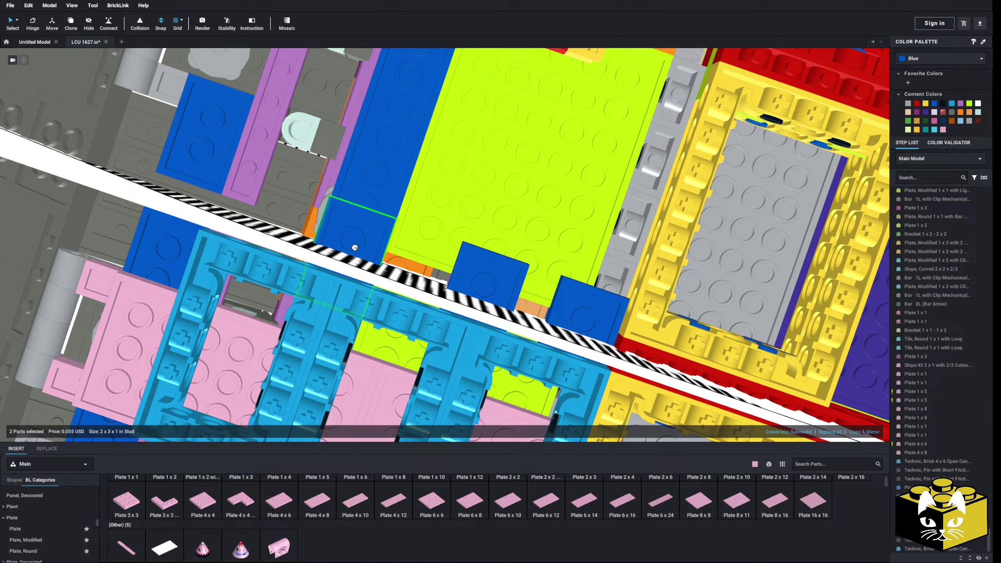
right_click_drag(353, 249, 377, 255)
scroll(376, 251, "down", 6)
Paste a fourth pair of blue Plate 2 x 3 parts on the centre line at the forward end of the bow.
right_click(184, 315)
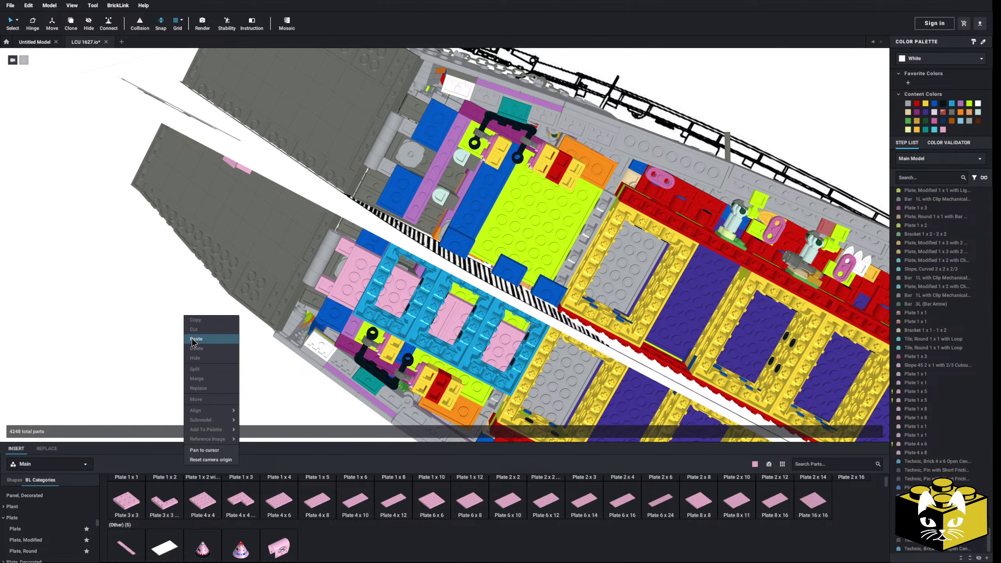
left_click(190, 339)
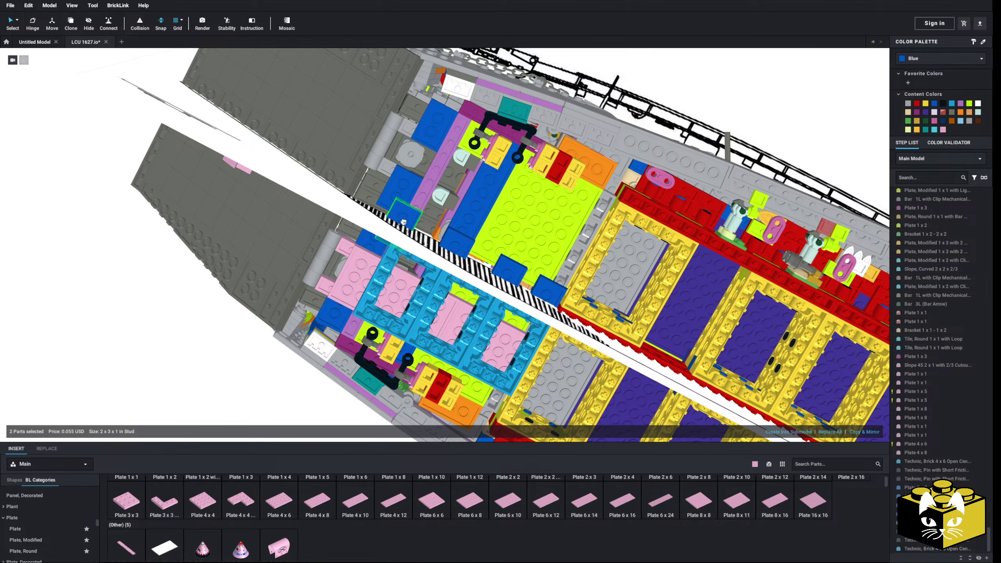
left_click(403, 222)
left_click(150, 310)
right_click_drag(150, 310, 174, 332)
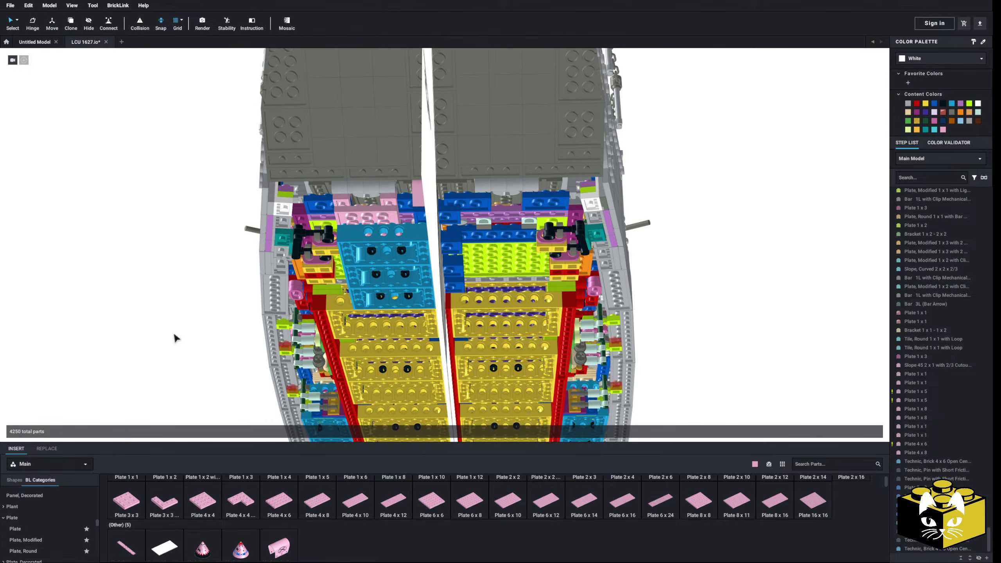
scroll(453, 236, "up", 5)
left_click(415, 156)
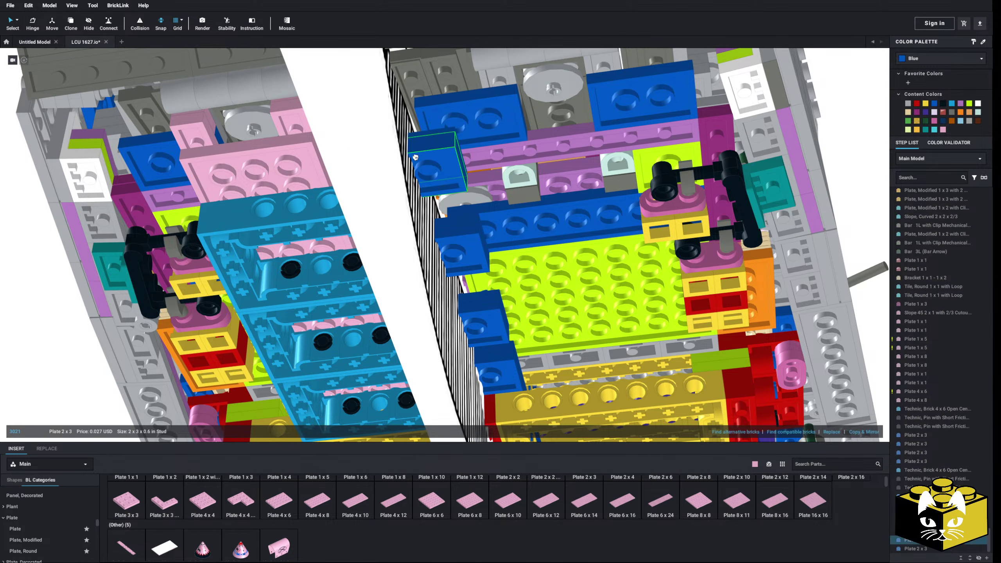
left_click(66, 320)
Select all bright pink parts by color, copy them, and paste the set of 11 parts beside the hull.
scroll(66, 320, "down", 4)
right_click_drag(67, 320, 560, 404)
scroll(581, 415, "up", 4)
scroll(581, 416, "down", 3)
scroll(599, 417, "up", 4)
scroll(591, 407, "down", 3)
scroll(556, 403, "up", 3)
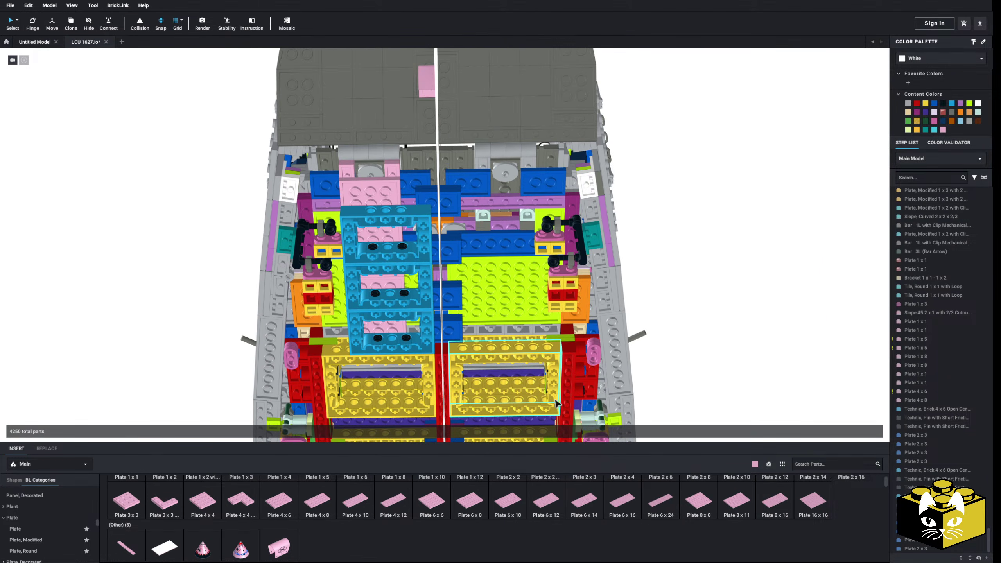
left_click(19, 17)
left_click(52, 44)
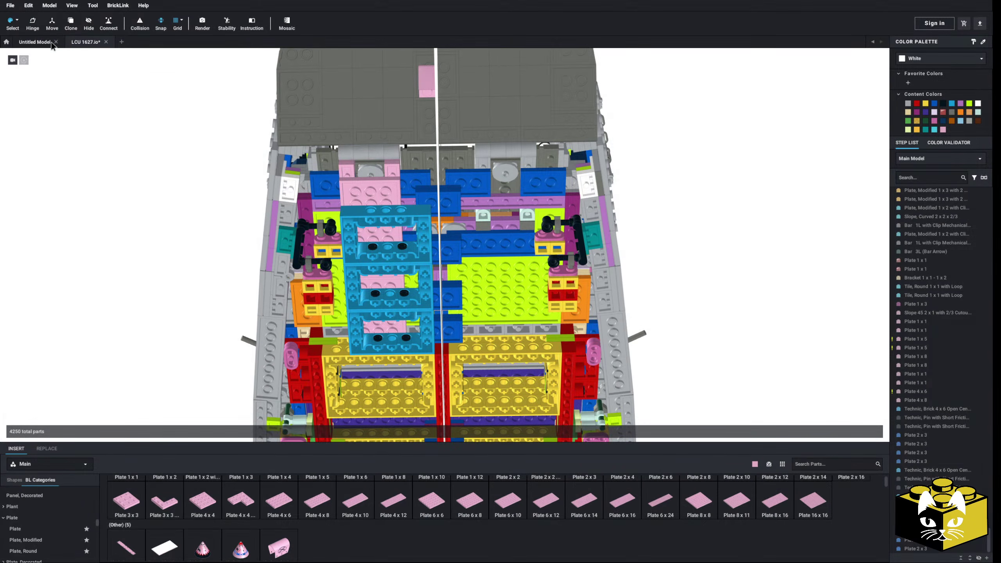
left_click(367, 192)
right_click(366, 191)
left_click(377, 205)
left_click(158, 191)
right_click(157, 191)
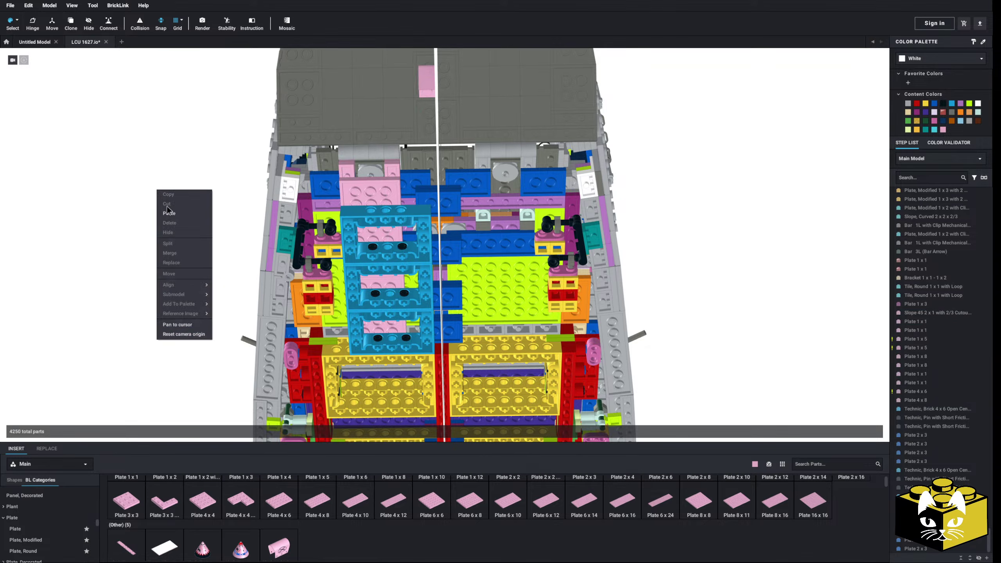
left_click(168, 214)
left_click_drag(506, 197, 785, 159)
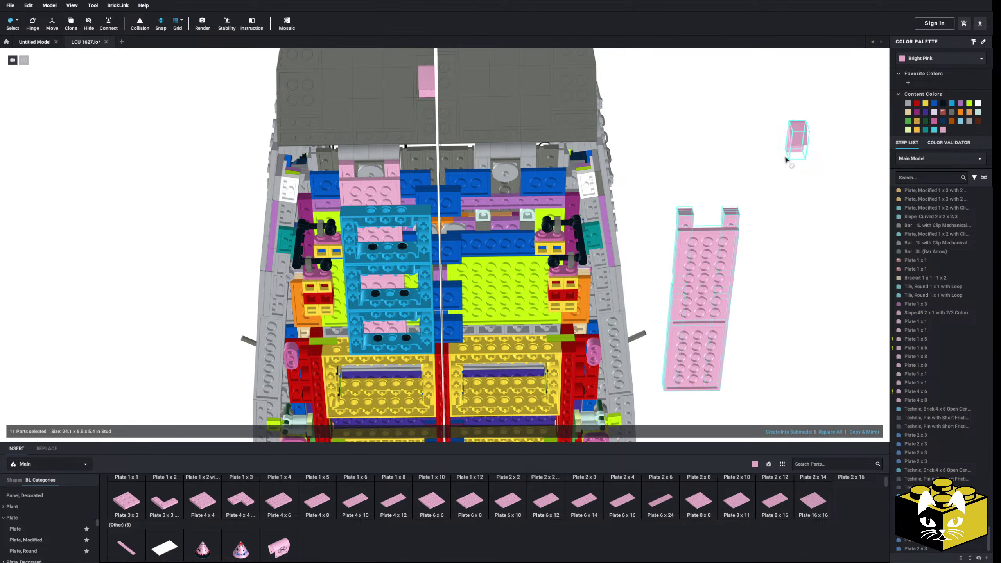
Move the copied pink plate assembly onto the opposite half of the bow, mirroring the position of the original plates.
left_click(18, 20)
left_click(46, 20)
left_click_drag(685, 214, 484, 164)
right_click_drag(731, 257, 687, 300)
Copy two dark azure 4 x 6 bricks and all six black pins, and place the copies under the pink plates on the opposite hull half.
scroll(413, 324, "up", 2)
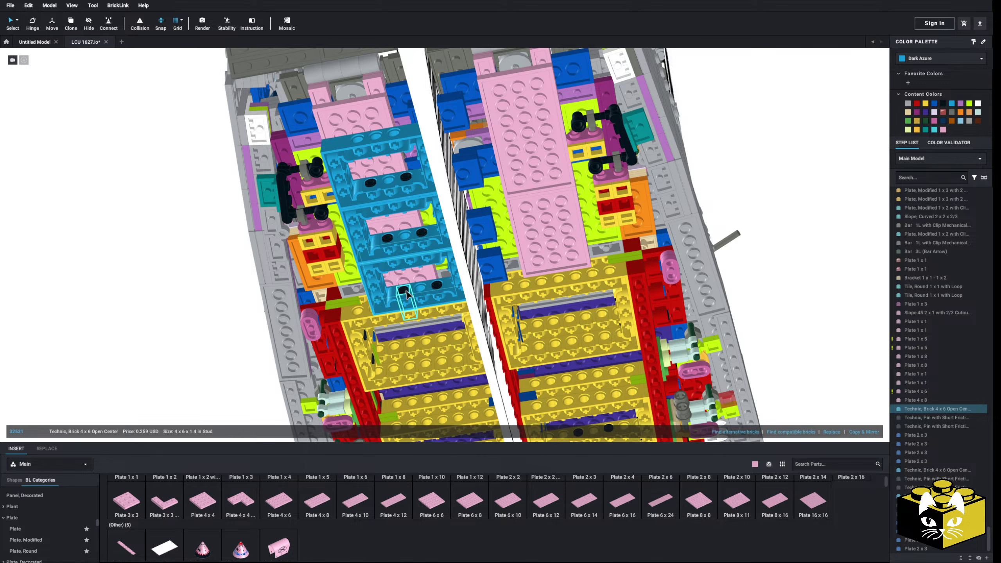
left_click(437, 291, "ctrl")
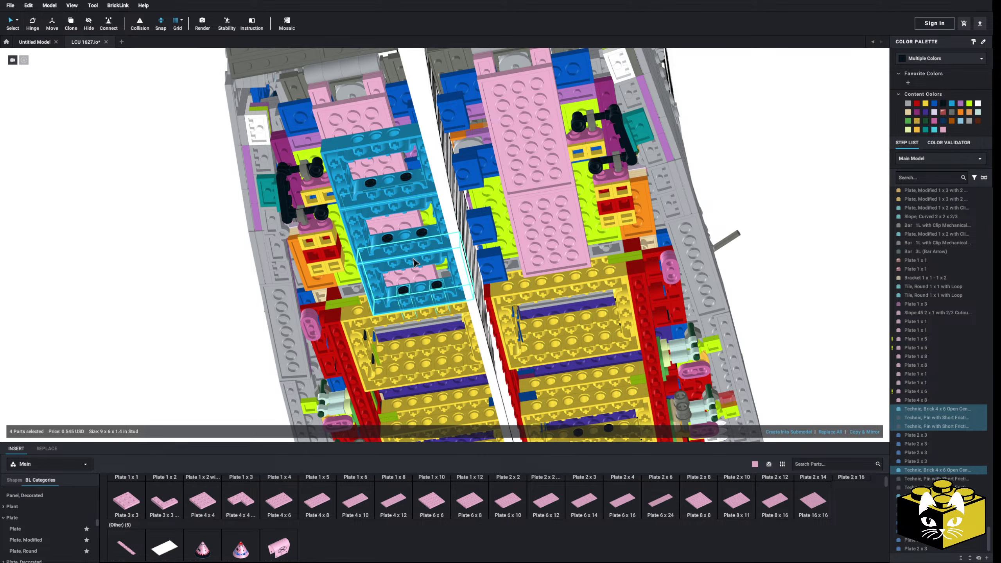
left_click(389, 241, "ctrl")
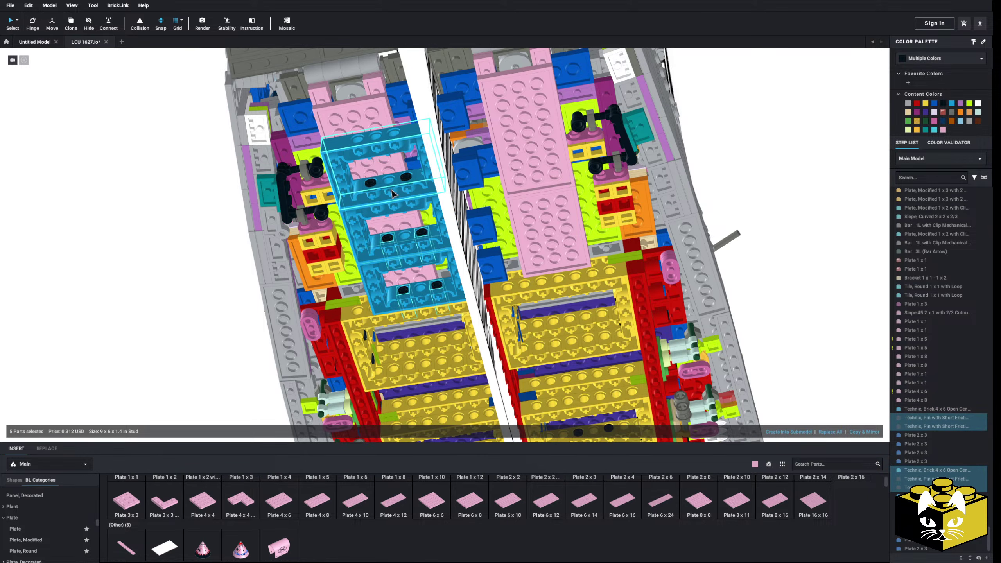
left_click(372, 187, "ctrl")
left_click(406, 176, "ctrl")
right_click(407, 177)
left_click(418, 192)
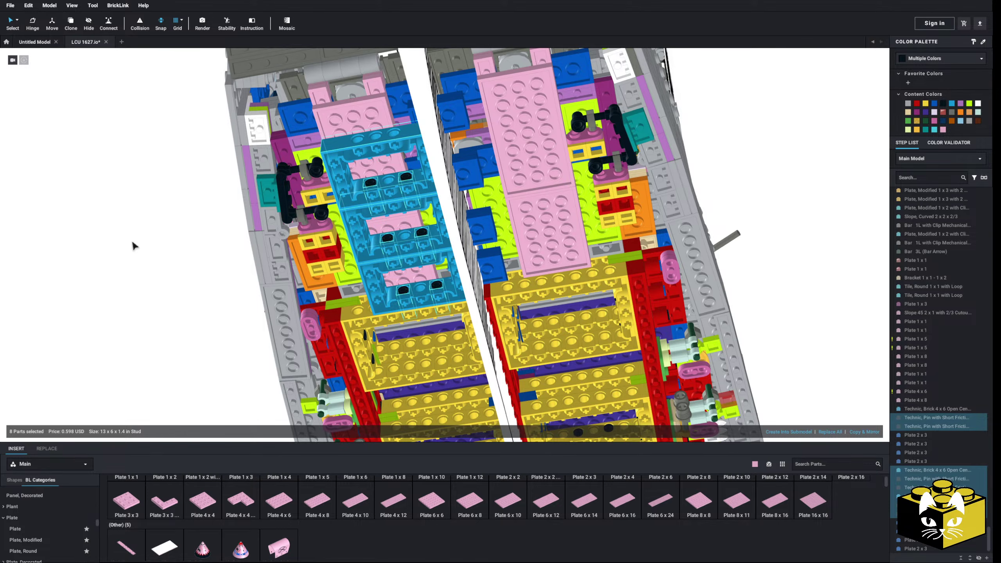
right_click(132, 241)
left_click(146, 267)
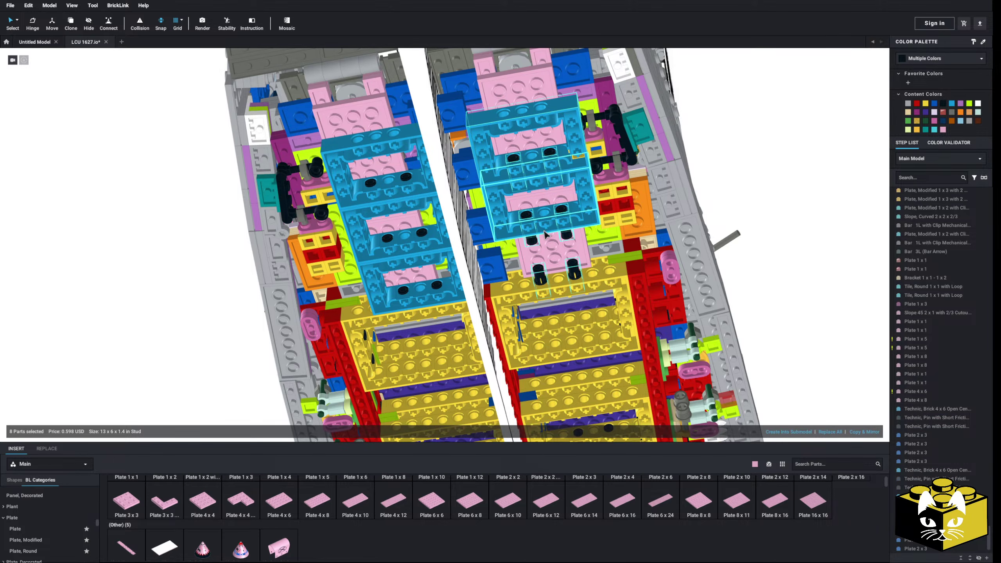
right_click_drag(556, 266, 522, 295)
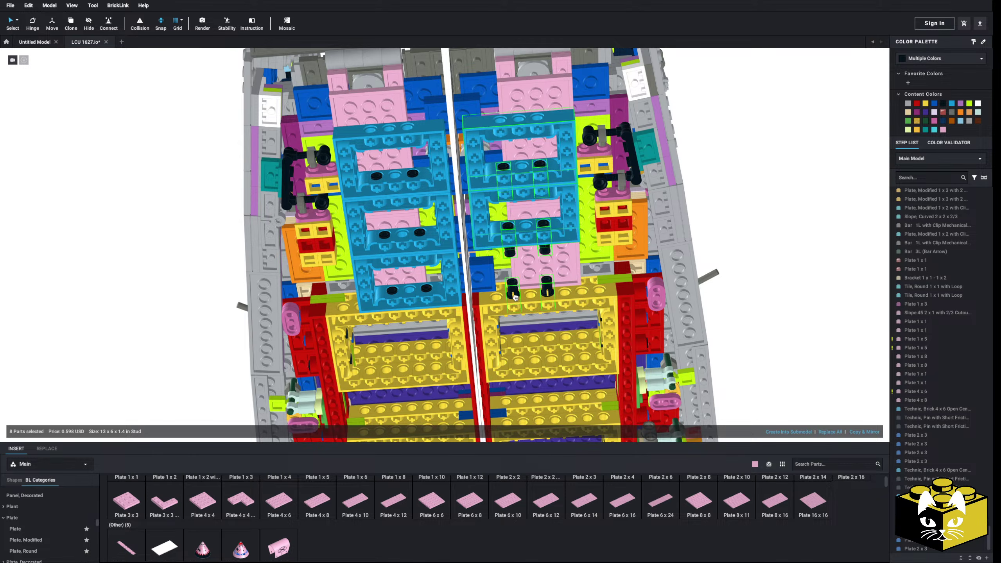
left_click(87, 281)
Copy a single dark azure Technic 4 x 6 open-center brick and place it over the exposed pins against the yellow frame.
left_click(481, 231)
right_click(482, 231)
left_click(491, 237)
left_click(132, 249)
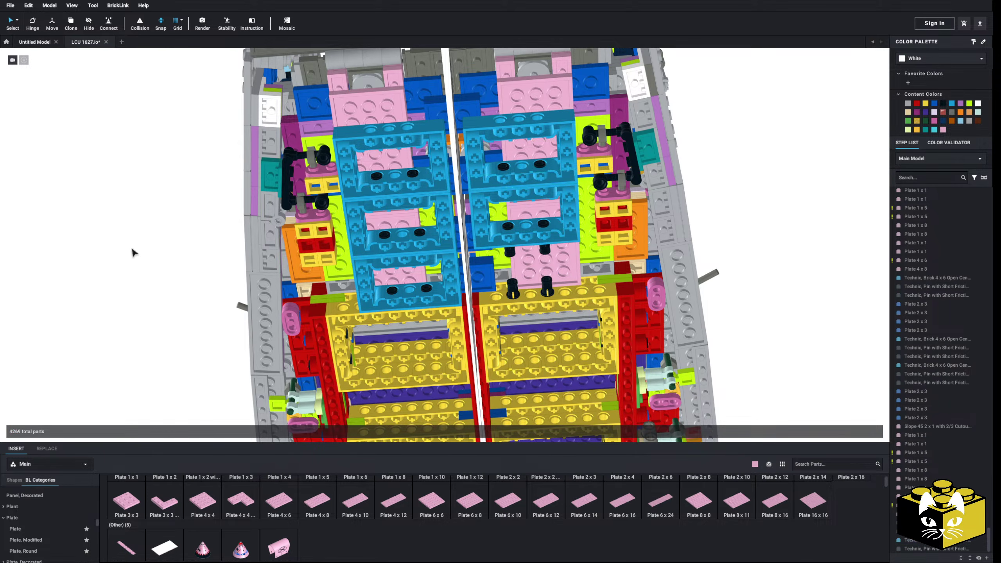
right_click(132, 249)
right_click(143, 267)
left_click(152, 289)
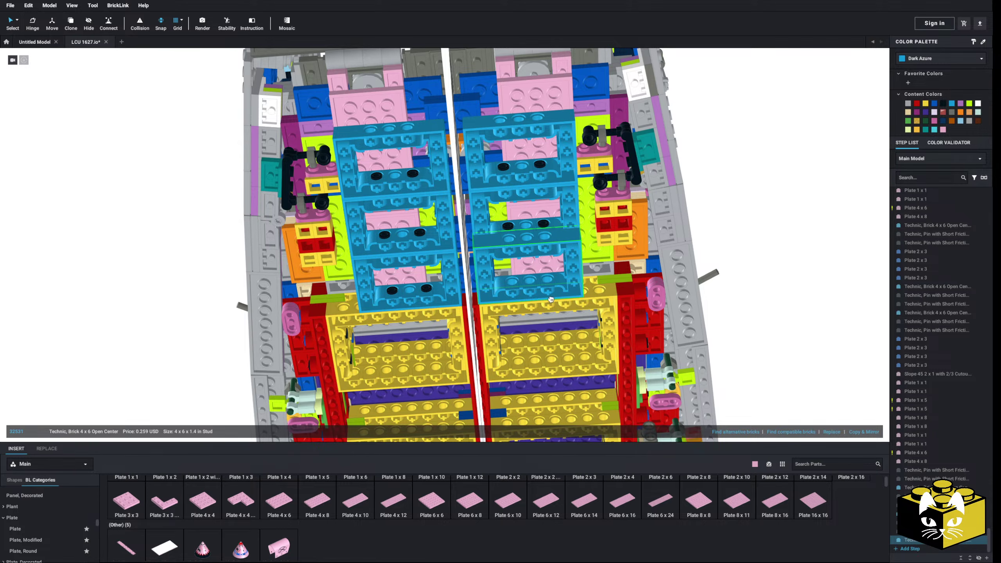
scroll(548, 299, "up", 5)
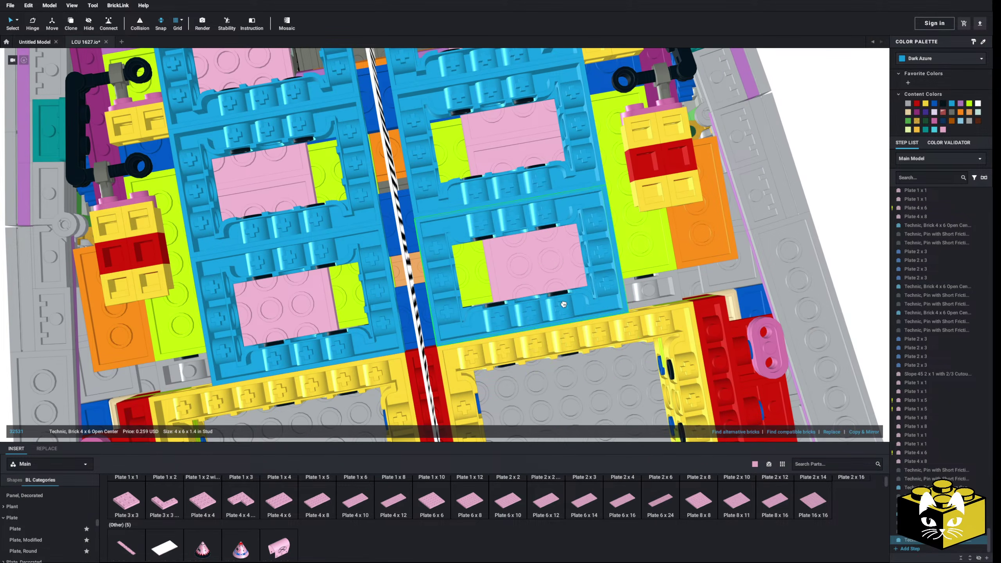
left_click(561, 298)
Compare the full length of the lower hull with the blueprint's bottom curve in side view.
scroll(561, 299, "down", 5)
left_click(765, 222)
scroll(765, 222, "down", 5)
right_click_drag(765, 223, 632, 330)
middle_click_drag(627, 326, 529, 326)
right_click_drag(529, 327, 528, 333)
scroll(529, 331, "down", 3)
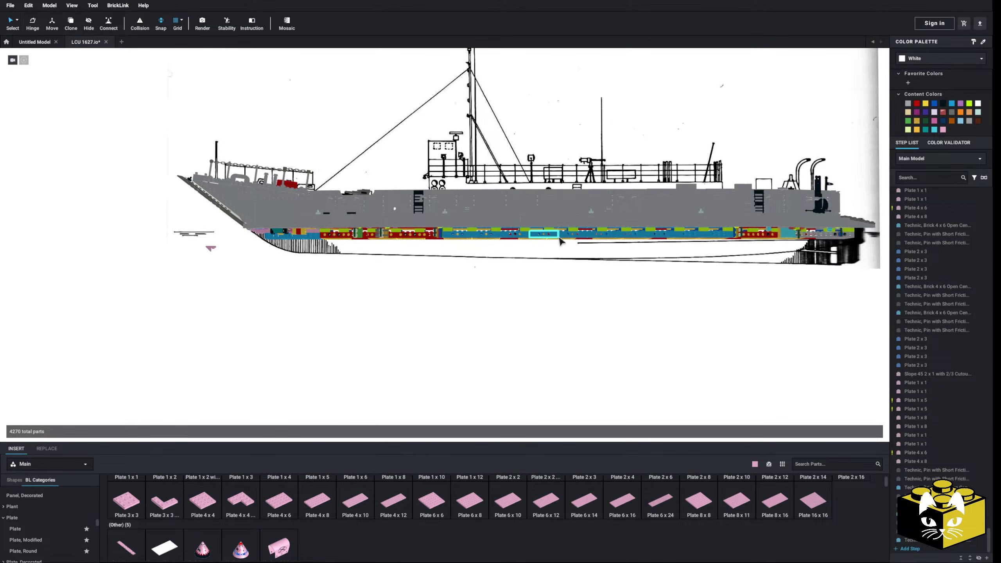
middle_click_drag(633, 340, 527, 337)
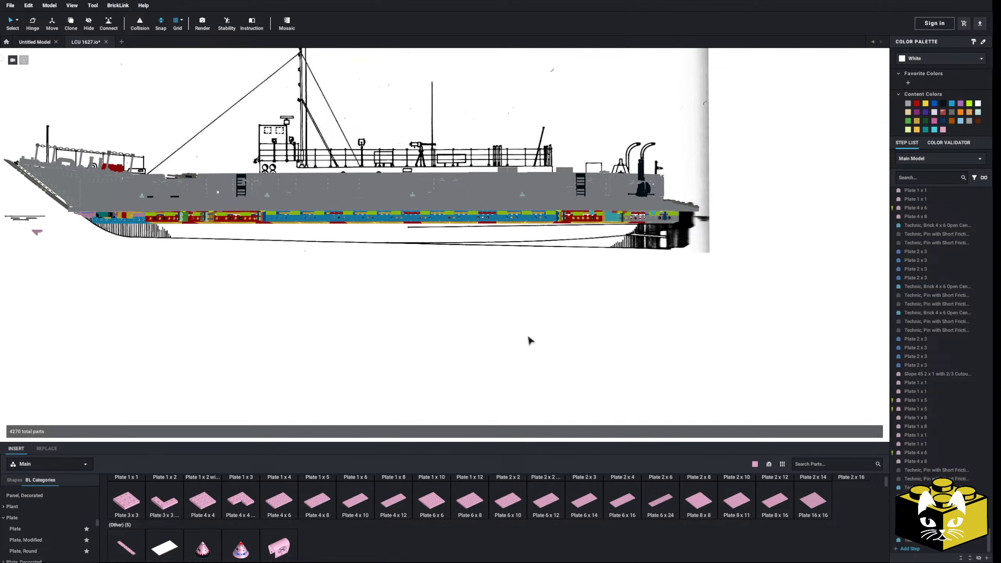
right_click_drag(527, 336, 500, 328)
middle_click_drag(501, 328, 520, 331)
right_click_drag(520, 332, 513, 329)
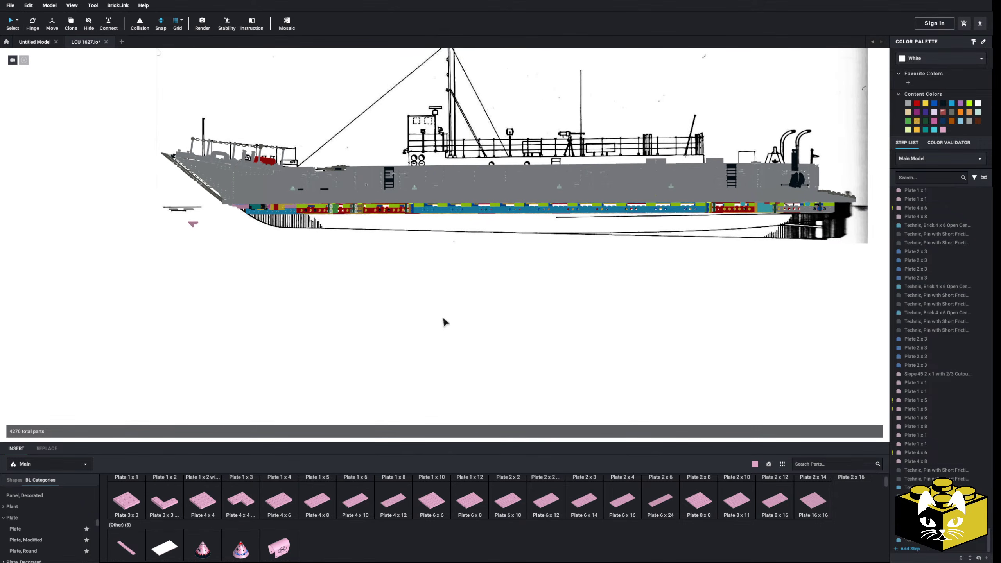
mouse_move(572, 369)
right_mouse_down()
mouse_move(565, 360)
mouse_move(585, 363)
right_mouse_up()
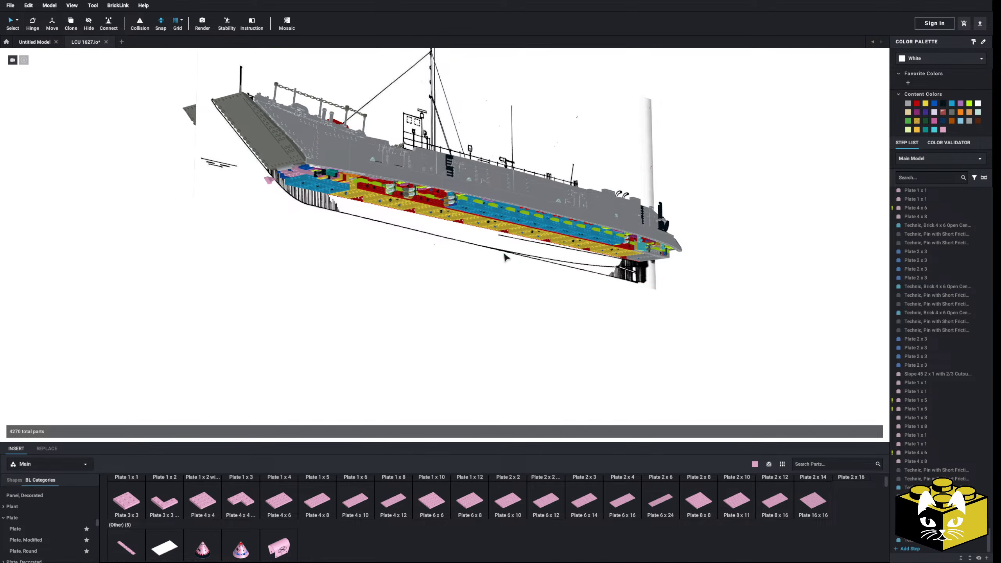
right_click_drag(369, 307, 408, 307)
scroll(502, 357, "up", 5)
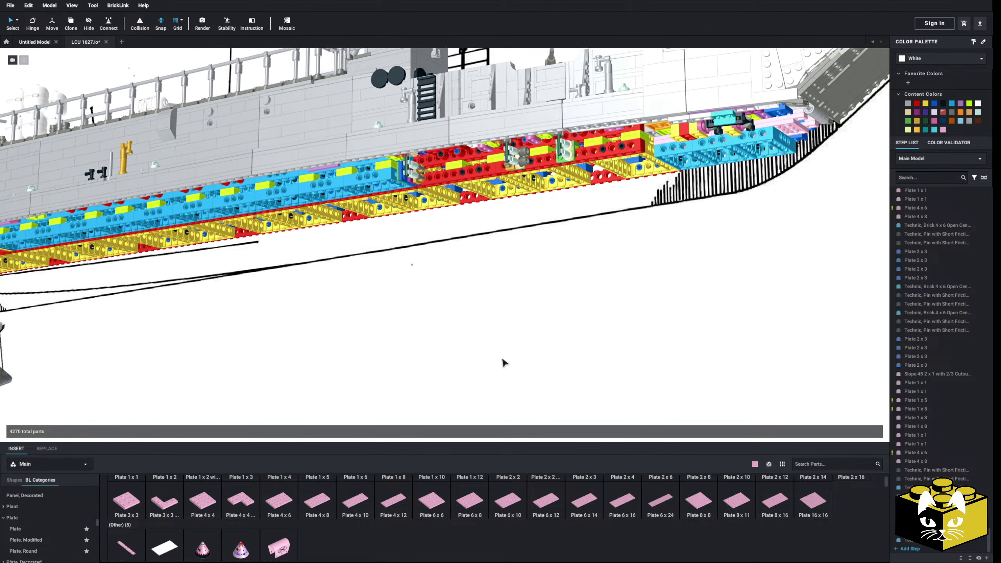
Inspect the hull's underside and check the stern and bow against the blueprint from the opposite side.
right_click_drag(502, 356, 635, 222)
right_click(462, 322)
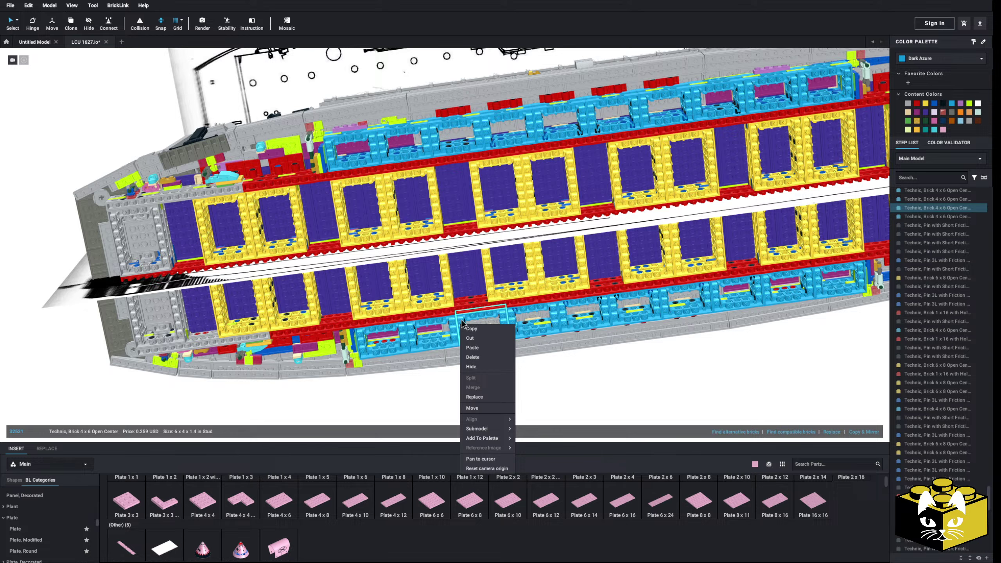
left_click(651, 377)
right_click_drag(550, 209, 488, 322)
left_click(523, 291)
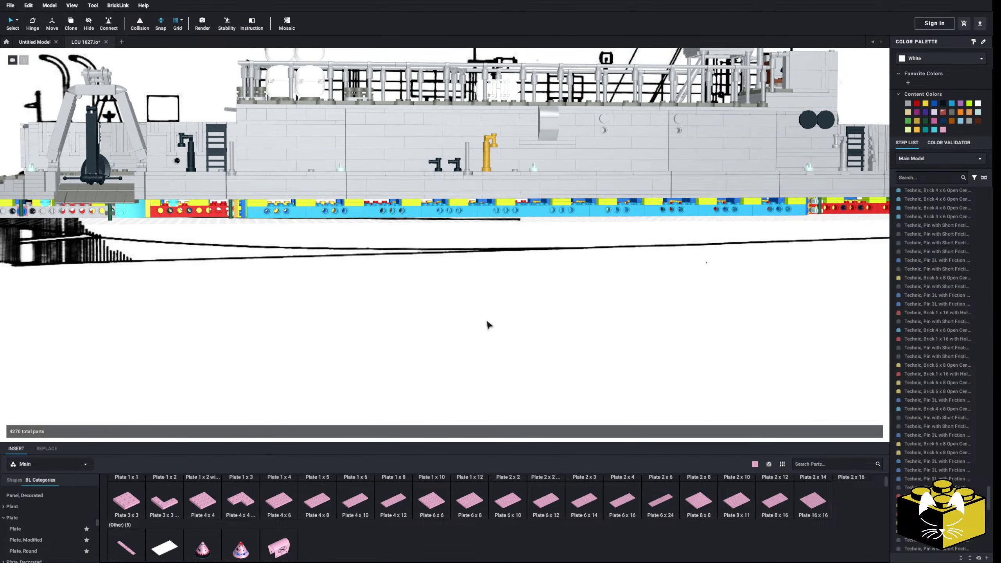
scroll(487, 323, "down", 8)
middle_click_drag(404, 328, 635, 340)
middle_click_drag(437, 333, 616, 337)
scroll(616, 336, "up", 3)
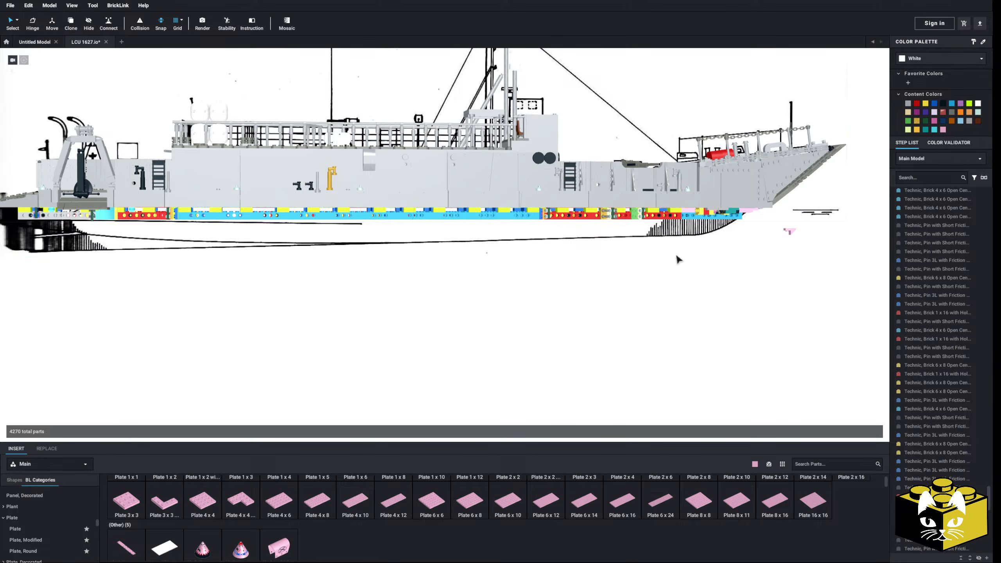
middle_click_drag(824, 362, 671, 362)
scroll(670, 362, "up", 4)
Copy two blue Technic 3L friction pins from the yellow frame and paste them into the edge of the adjacent dark azure 4 x 6 brick.
right_click_drag(670, 361, 657, 351)
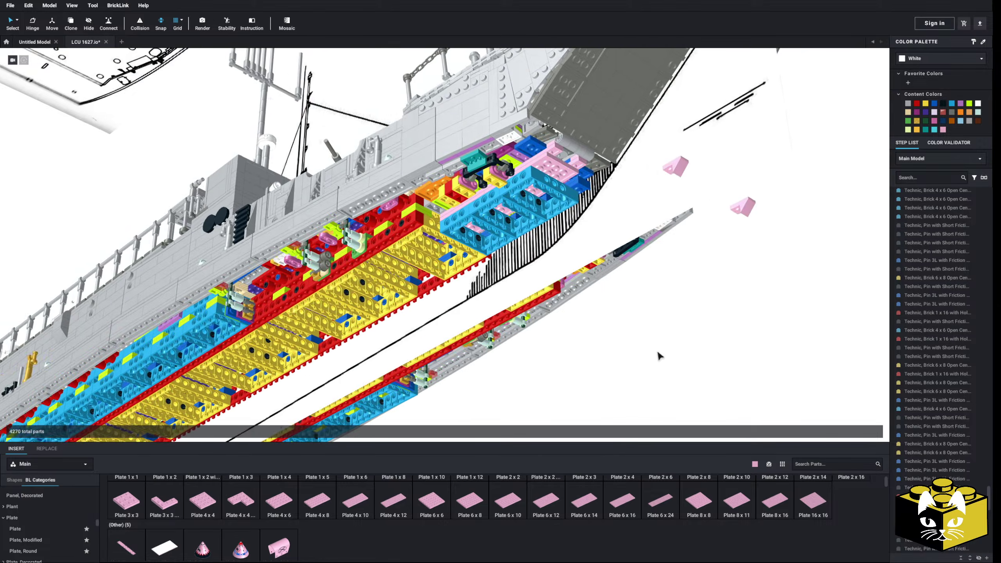
middle_click_drag(657, 350, 632, 353)
scroll(632, 352, "up", 4)
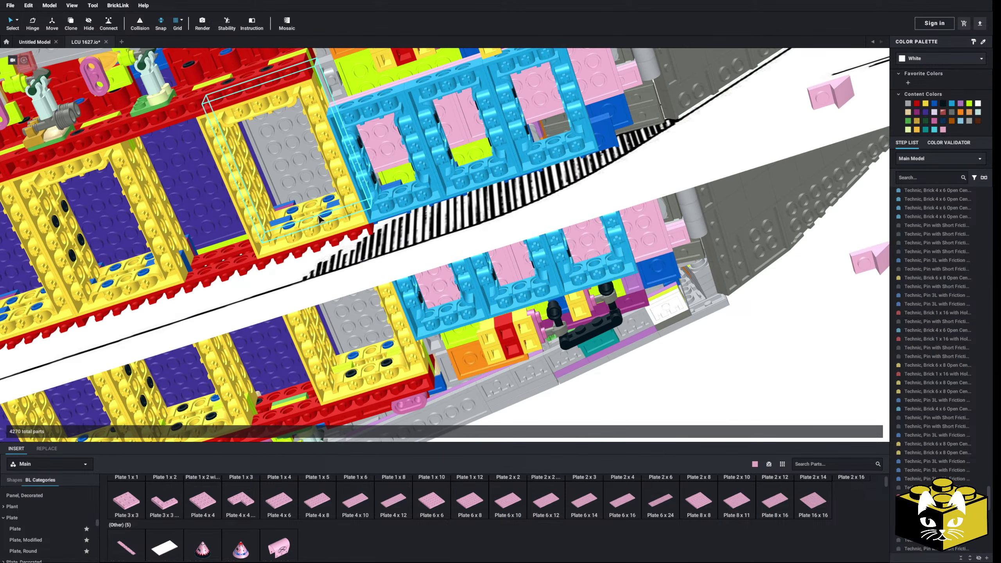
left_click(319, 221)
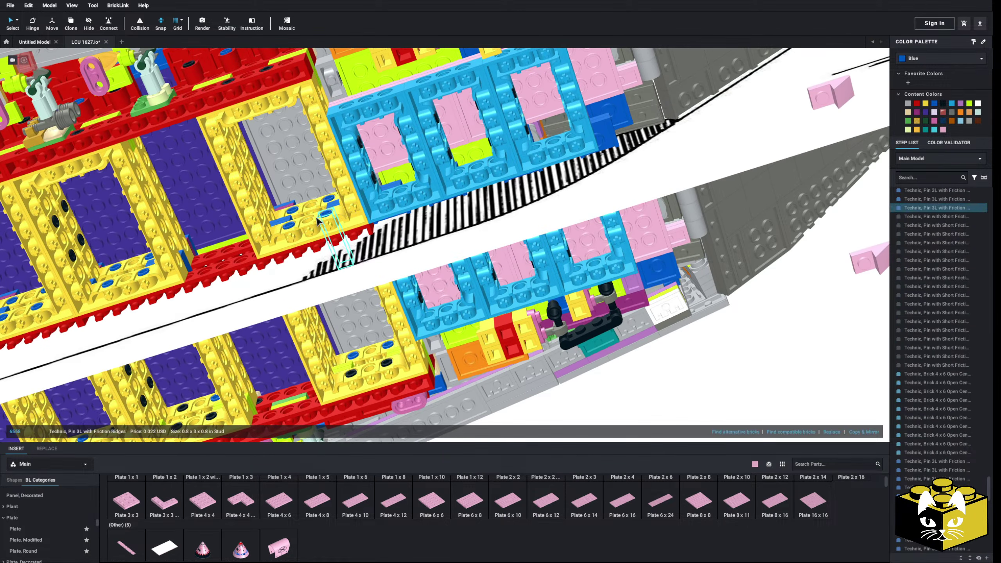
left_click(309, 222)
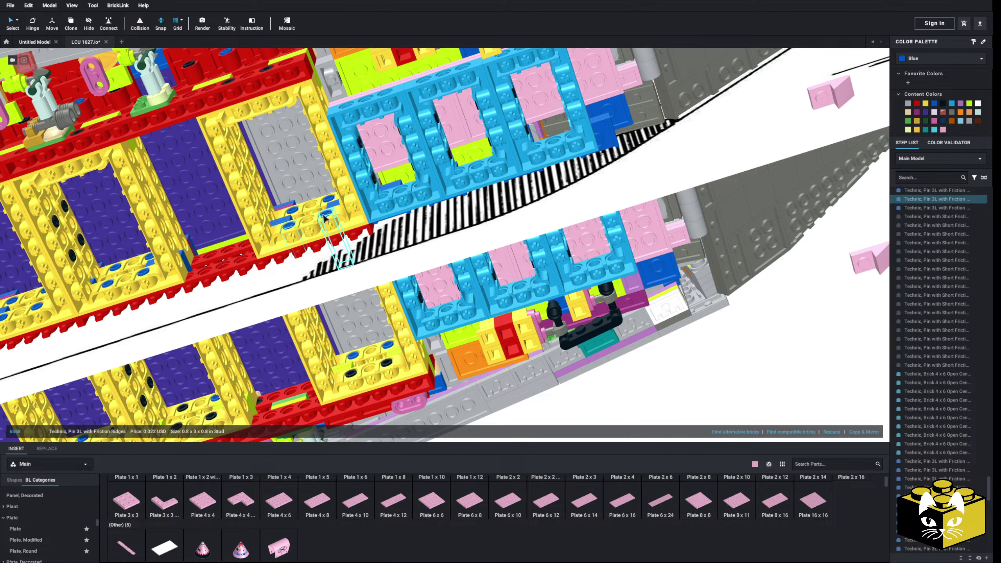
left_click(323, 216, "ctrl")
right_click(323, 215)
left_click(336, 229)
right_click(718, 413)
left_click(732, 422)
right_click_drag(736, 421, 727, 410)
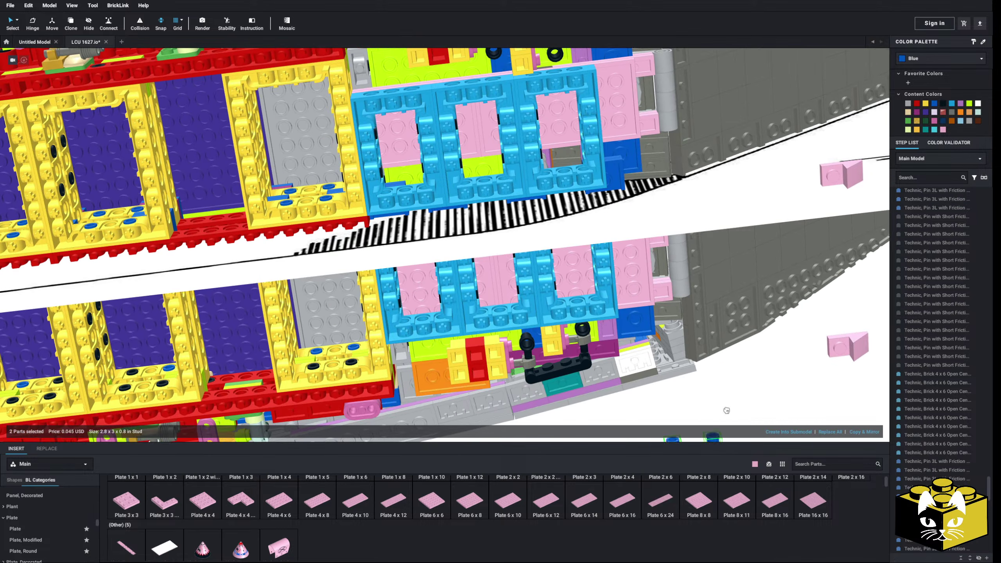
Paste the blue 3L pin pair again into the edge of the dark azure brick nearest the bow.
right_click(726, 413)
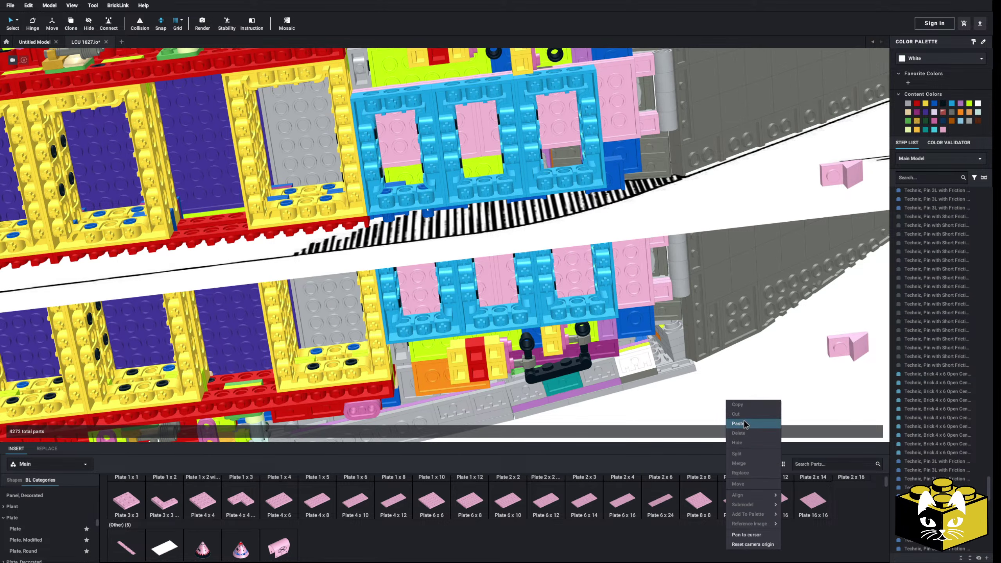
left_click(737, 422)
left_click(543, 206)
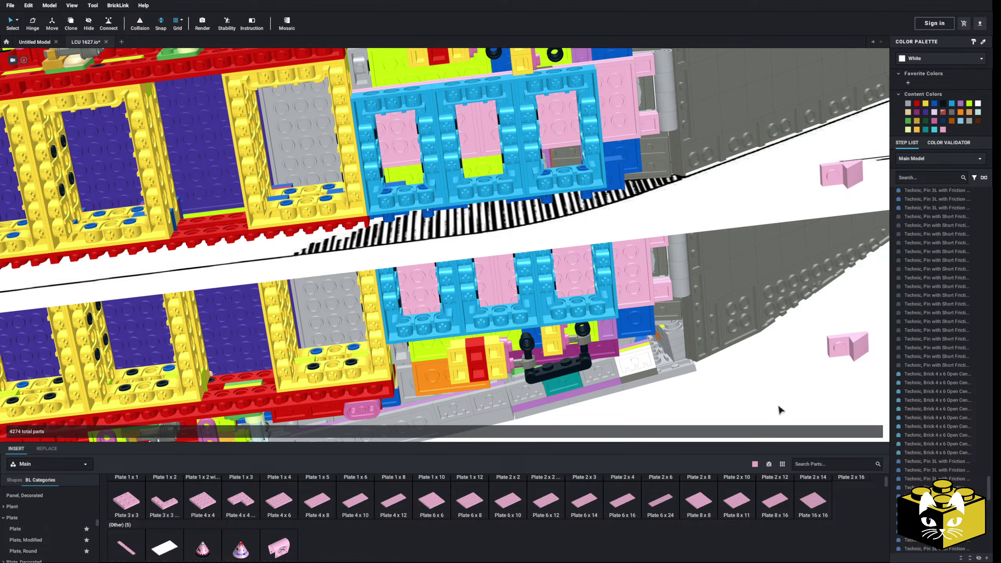
Insert a bright pink Technic 1 x 12 brick with holes onto the blue pins along the edge of the three dark azure bricks.
right_click_drag(779, 406, 777, 408)
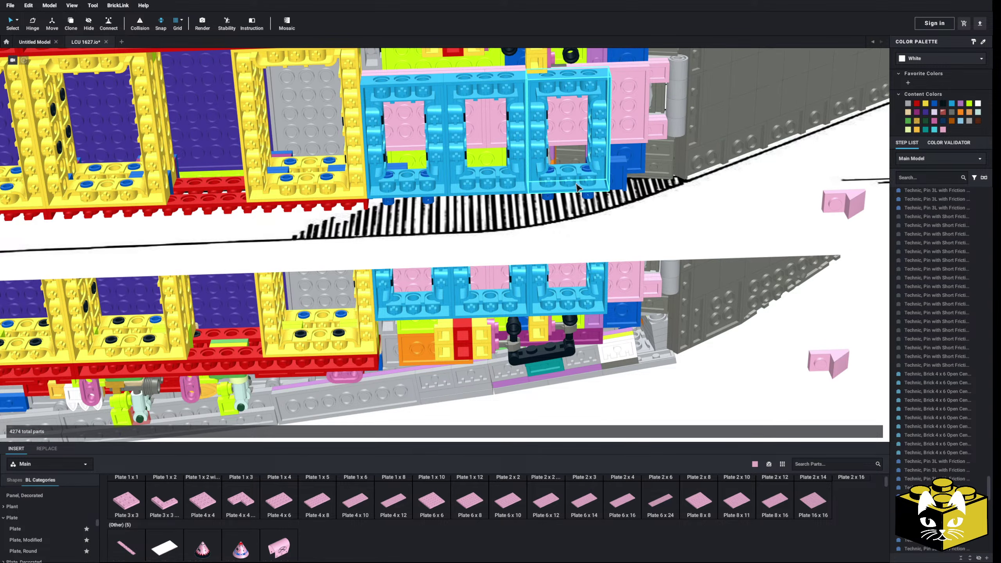
scroll(43, 511, "up", 10)
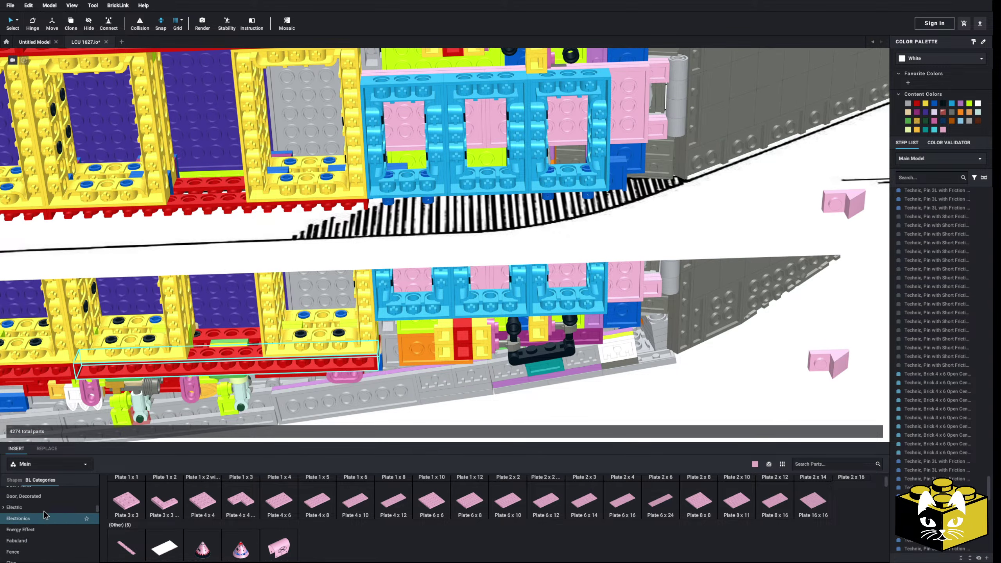
scroll(44, 511, "down", 5)
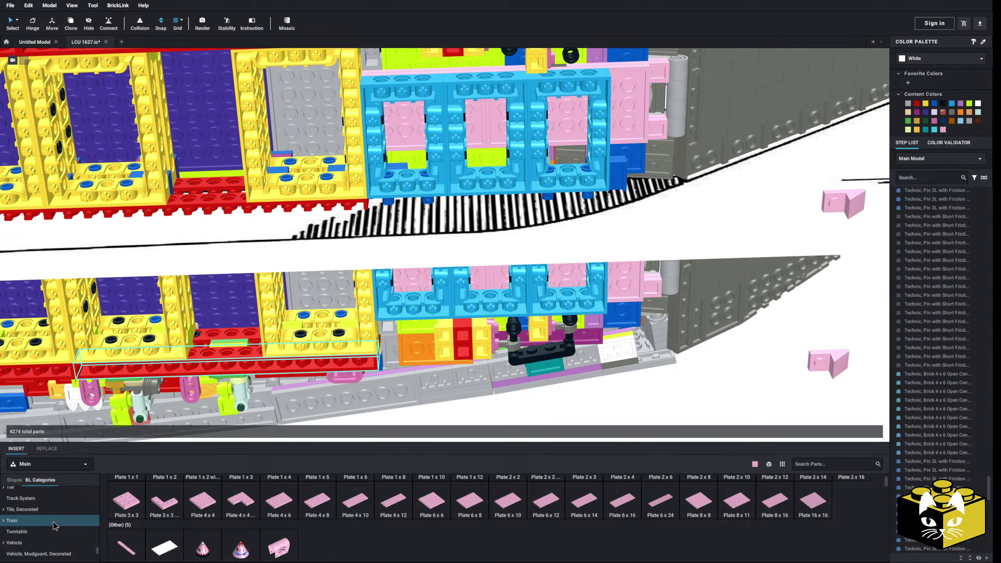
scroll(44, 528, "up", 1)
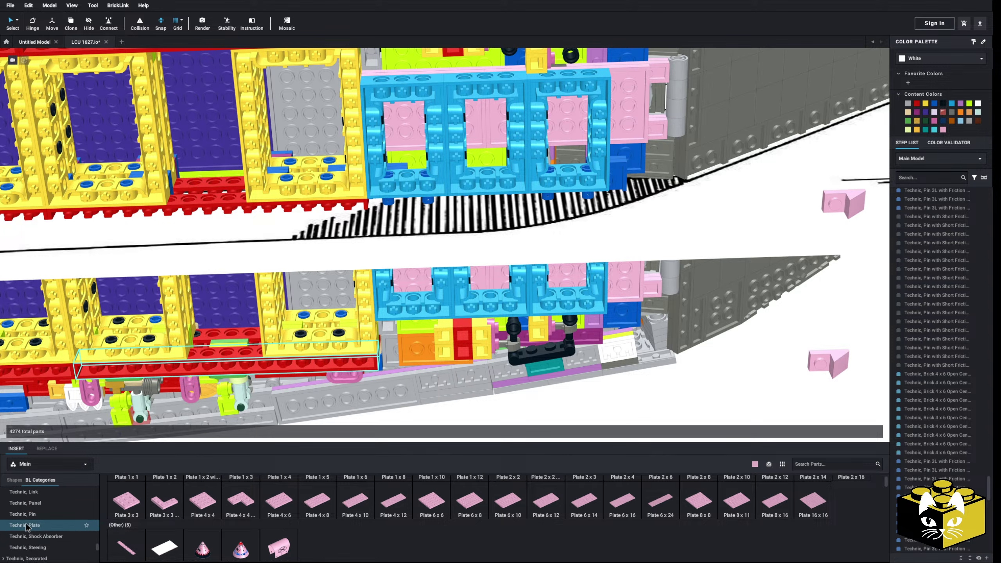
scroll(47, 512, "up", 1)
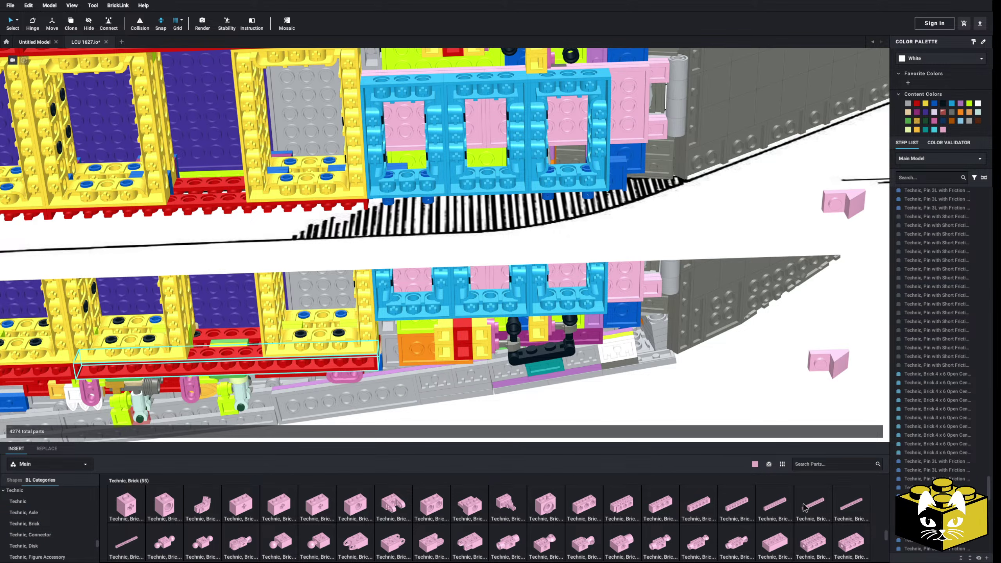
left_click_drag(816, 508, 482, 216)
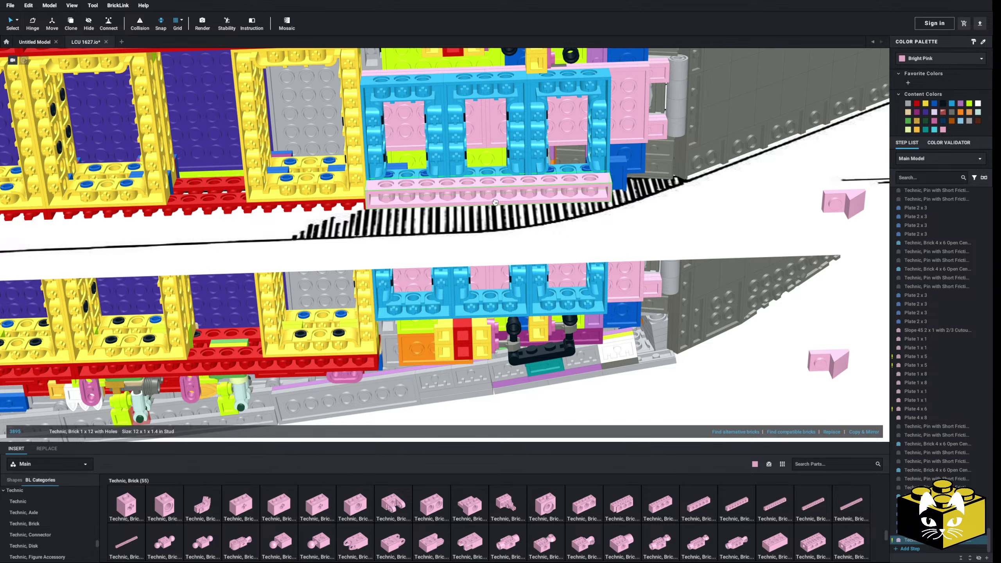
right_click_drag(489, 206, 547, 233)
scroll(547, 232, "up", 2)
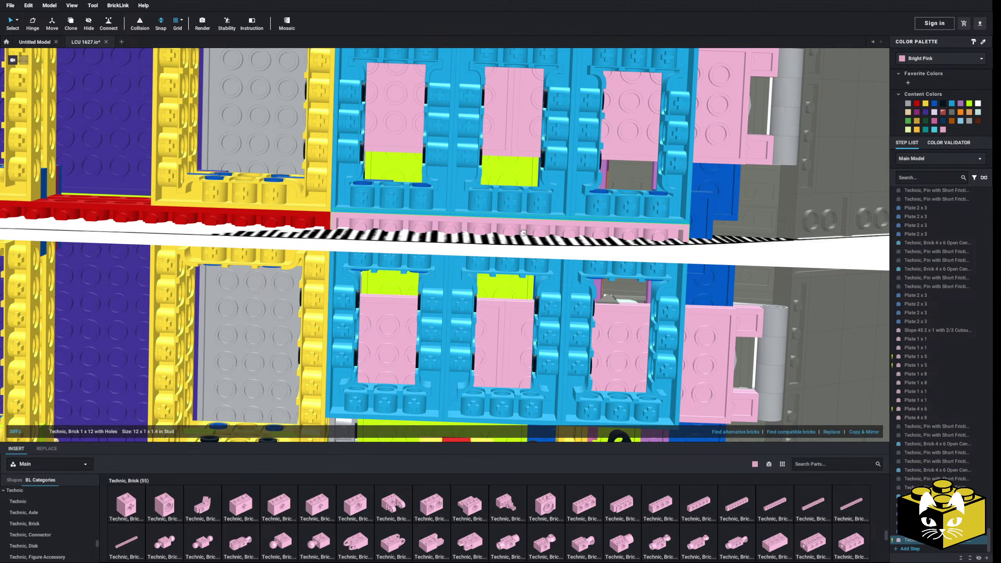
left_click(520, 228)
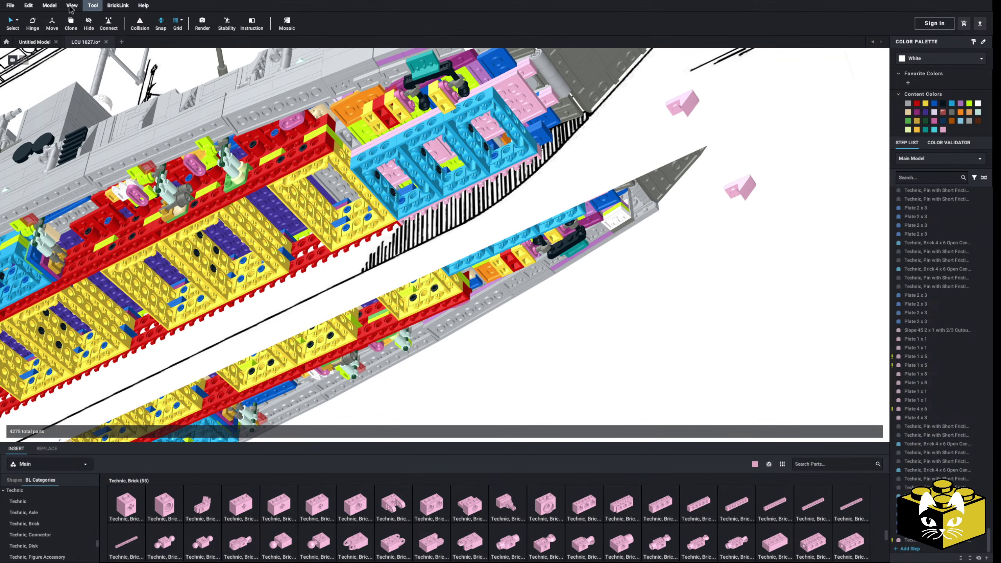
Select all bright pink parts and recolor them in mixed colors, with the 1 x 12 brick red and the loose slopes bright light orange.
left_click(17, 21)
left_click(519, 108)
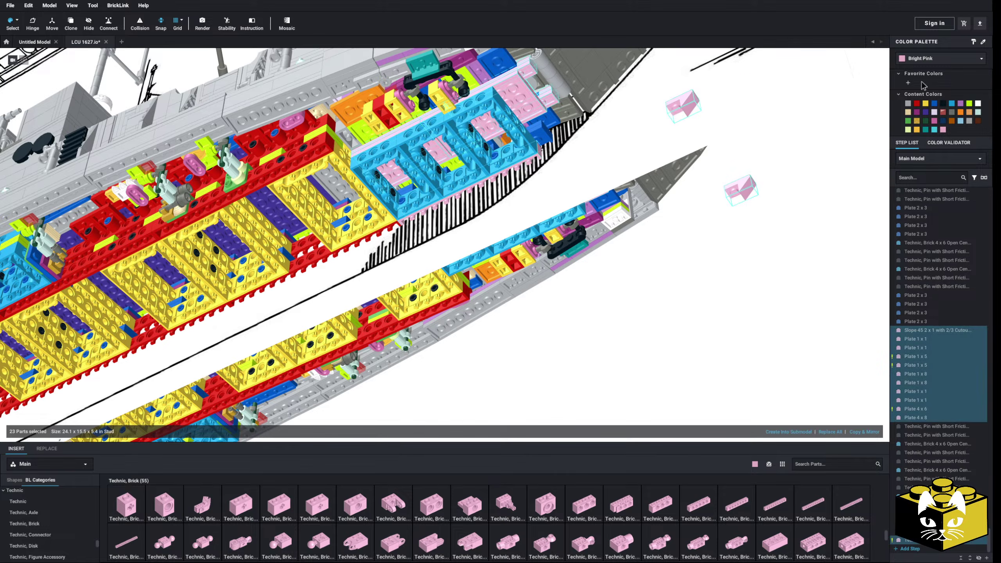
left_click(950, 61)
left_click(728, 261)
key("ctrl+z")
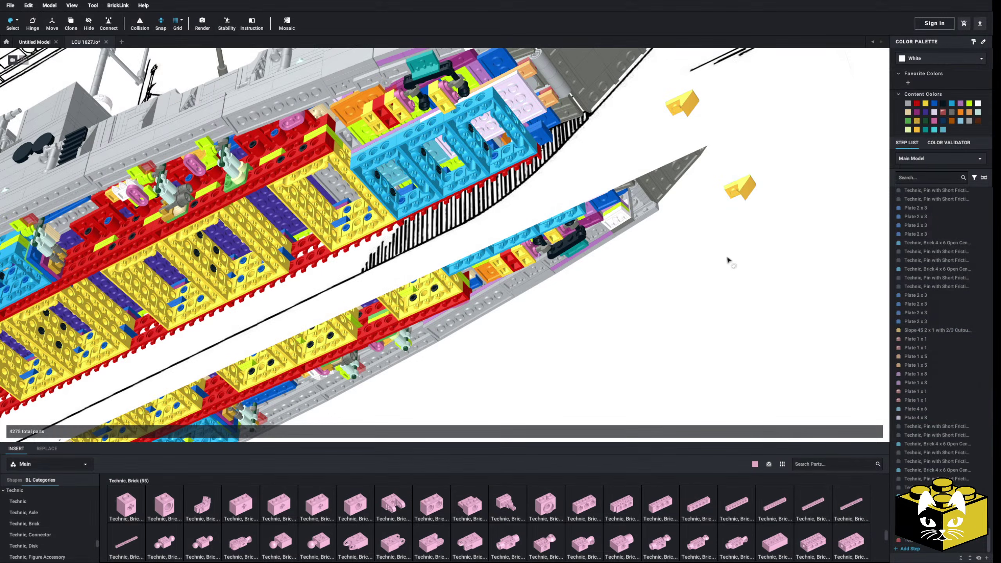
left_click(18, 21)
left_click(23, 40)
Inspect the bow underside, and examine the reference photos of the landing craft beside the model.
middle_click_drag(668, 323, 546, 358)
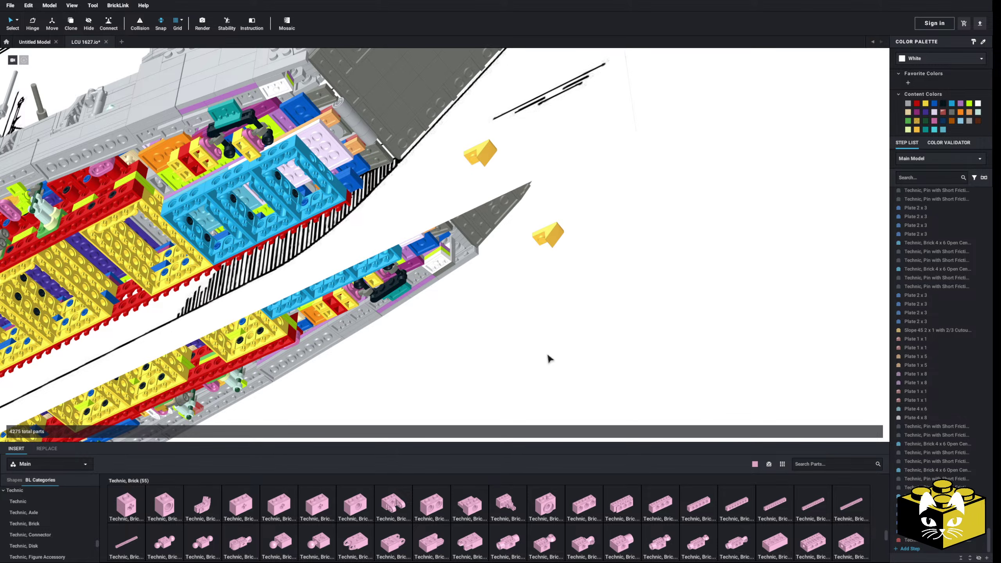
middle_click_drag(520, 358, 552, 339)
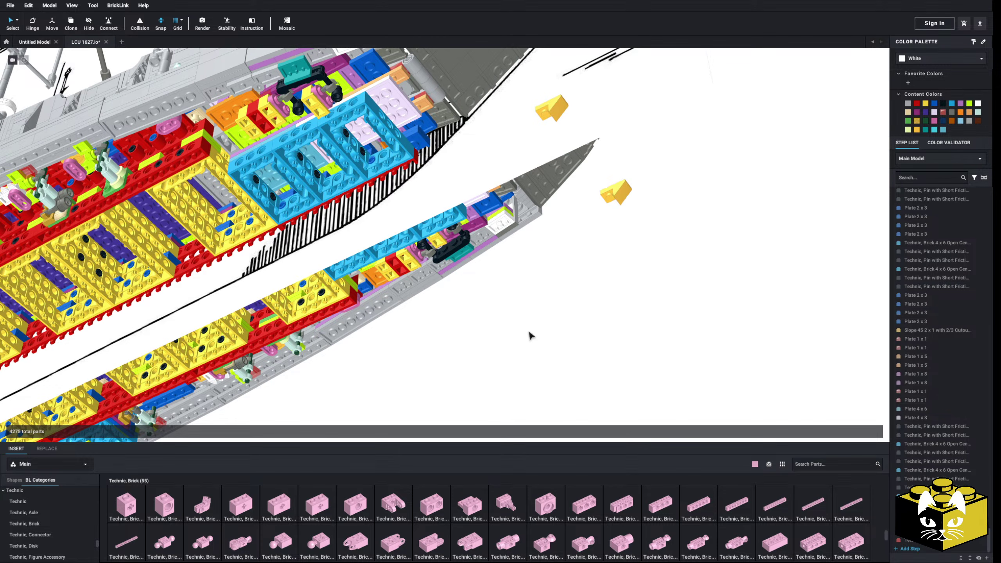
mouse_move(528, 339)
right_mouse_down()
mouse_move(520, 364)
mouse_move(507, 367)
mouse_move(525, 342)
mouse_move(534, 360)
mouse_move(512, 360)
mouse_move(580, 367)
mouse_move(540, 348)
mouse_move(618, 340)
mouse_move(603, 285)
mouse_move(554, 266)
mouse_move(623, 257)
mouse_move(614, 331)
mouse_move(528, 349)
right_mouse_up()
scroll(523, 346, "up", 8)
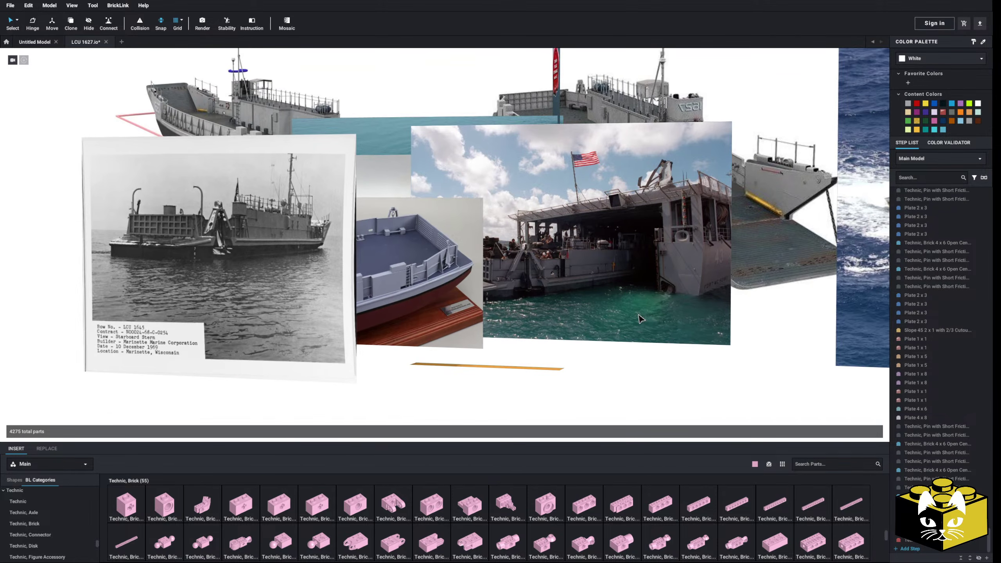
middle_click_drag(640, 319, 770, 311)
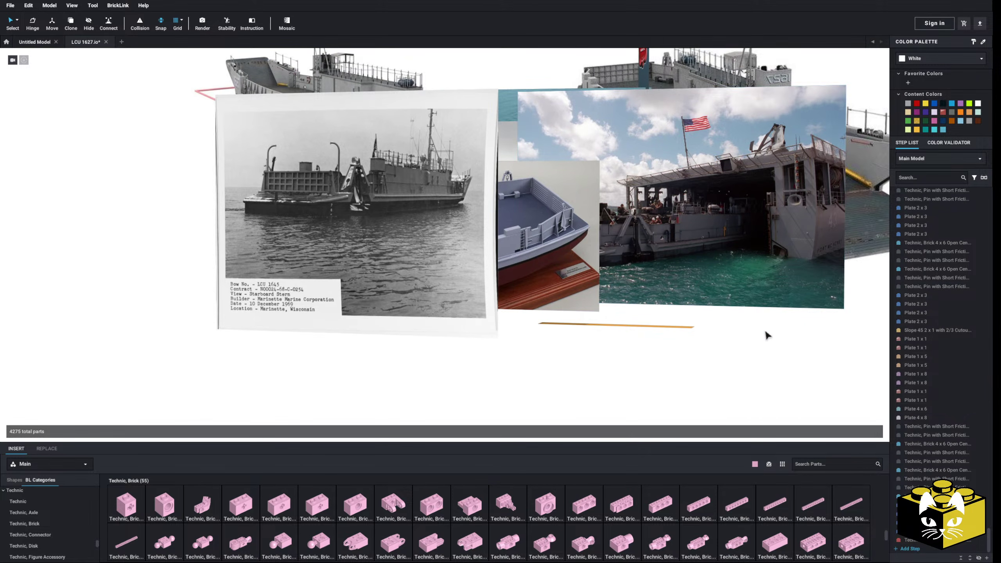
middle_click_drag(796, 346, 509, 354)
scroll(509, 358, "down", 5)
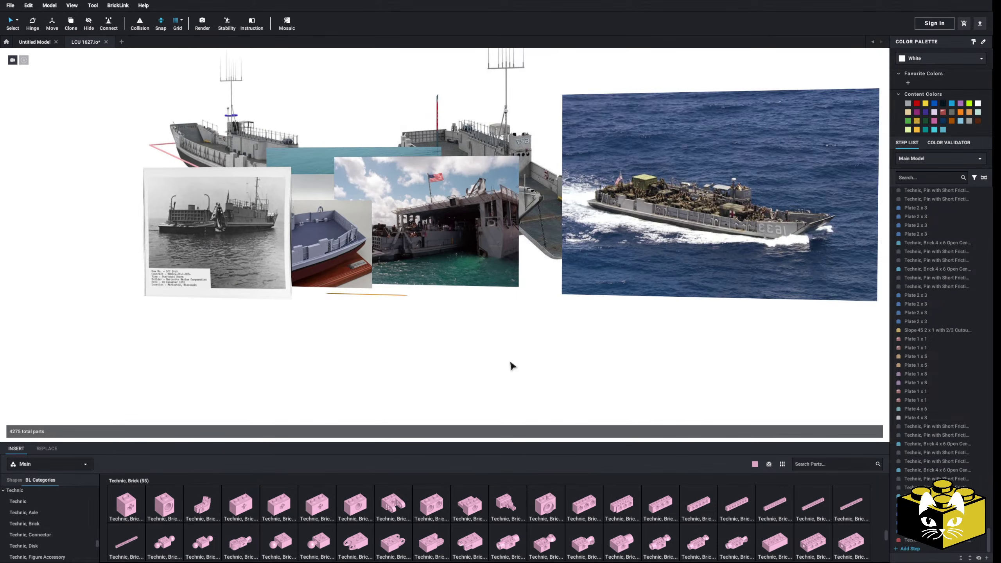
middle_click_drag(768, 364, 475, 354)
scroll(474, 353, "up", 5)
Turn the reference photo of craft 1633 at sea around so its hull number reads correctly.
left_click(449, 248)
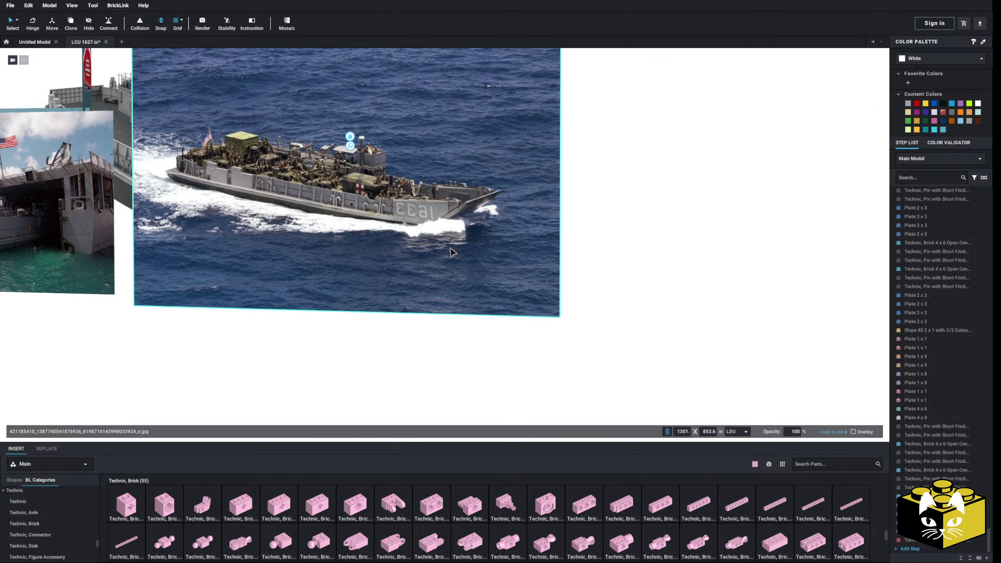
key("Left")
key("Left")
left_click(459, 339)
Move the reference photo DM-SD-03-06582.jpeg of craft 1627 out of the photo cluster to in front of the 1633 photo.
scroll(296, 371, "down", 5)
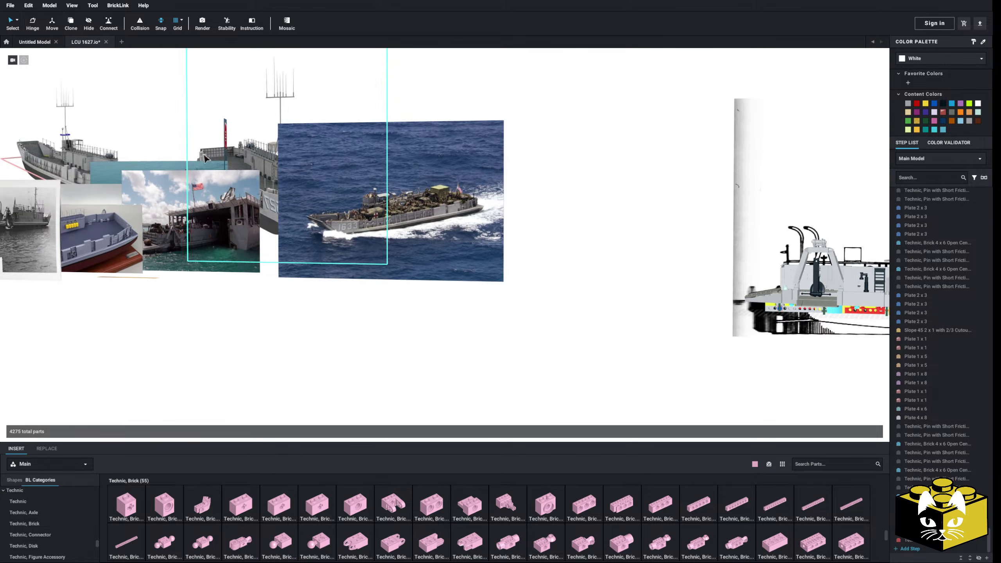
left_click(109, 262)
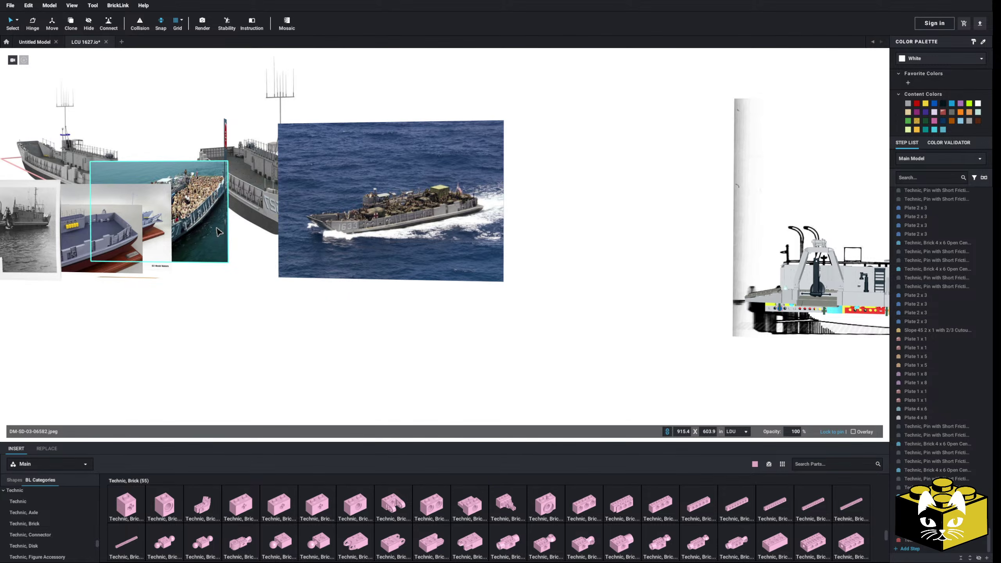
left_click_drag(204, 223, 433, 278)
left_click(530, 403)
scroll(482, 406, "up", 2)
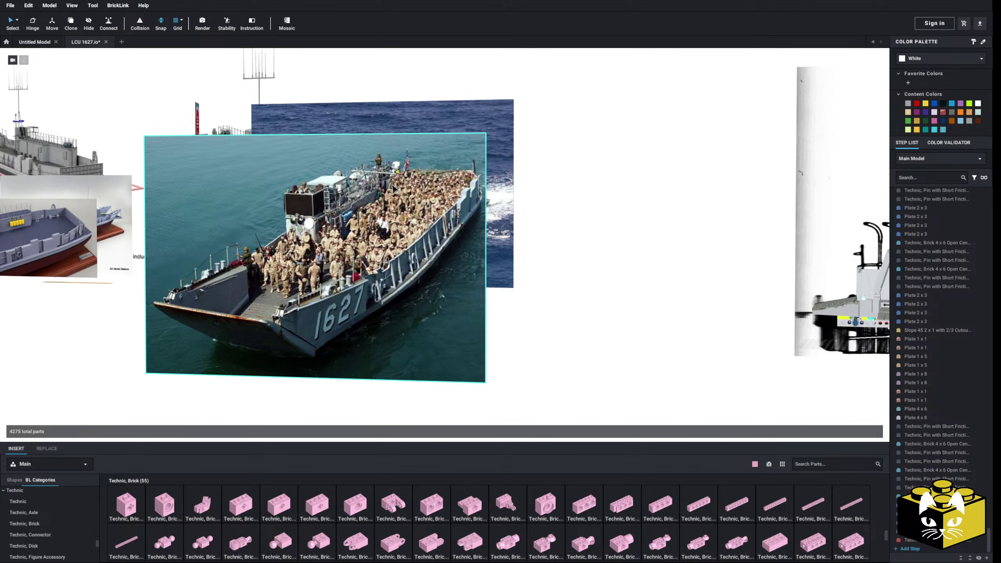
Recolor the two loose bright light orange slopes beyond the bow dark gray.
scroll(587, 311, "down", 4)
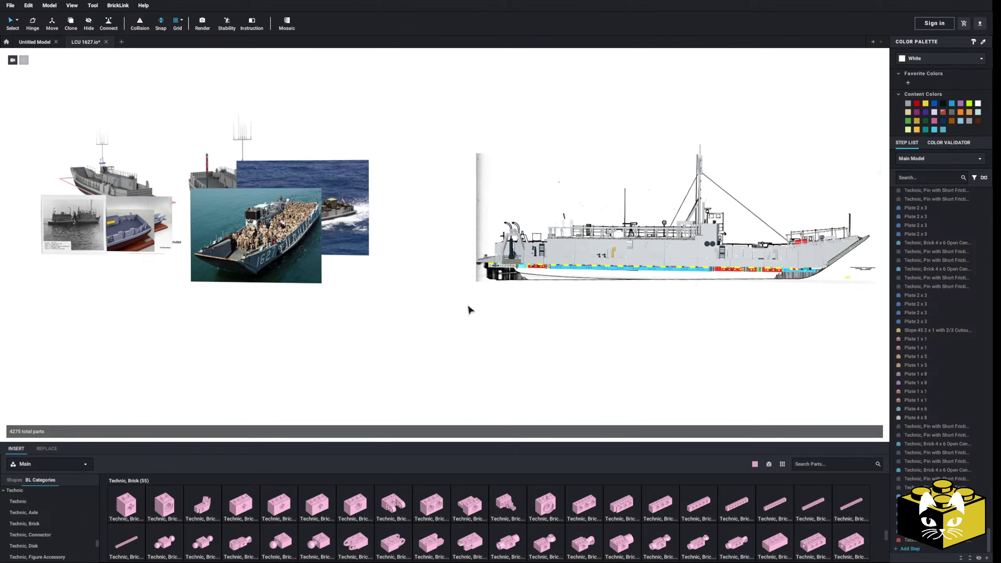
middle_click_drag(467, 306, 381, 304)
scroll(381, 304, "up", 4)
right_click_drag(393, 329, 401, 323)
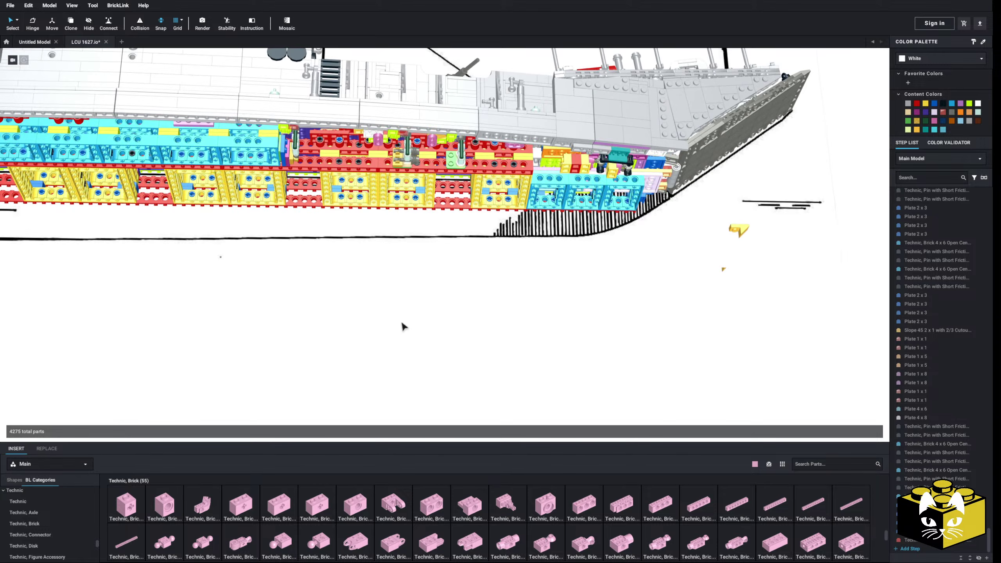
scroll(612, 363, "up", 3)
middle_click_drag(689, 276, 350, 333)
right_click_drag(351, 332, 358, 306)
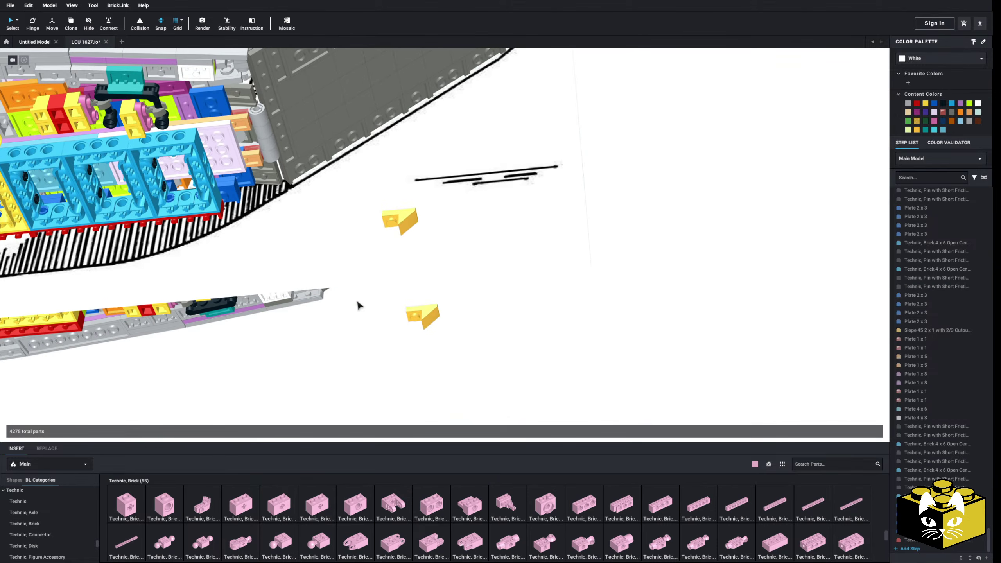
left_click(394, 216)
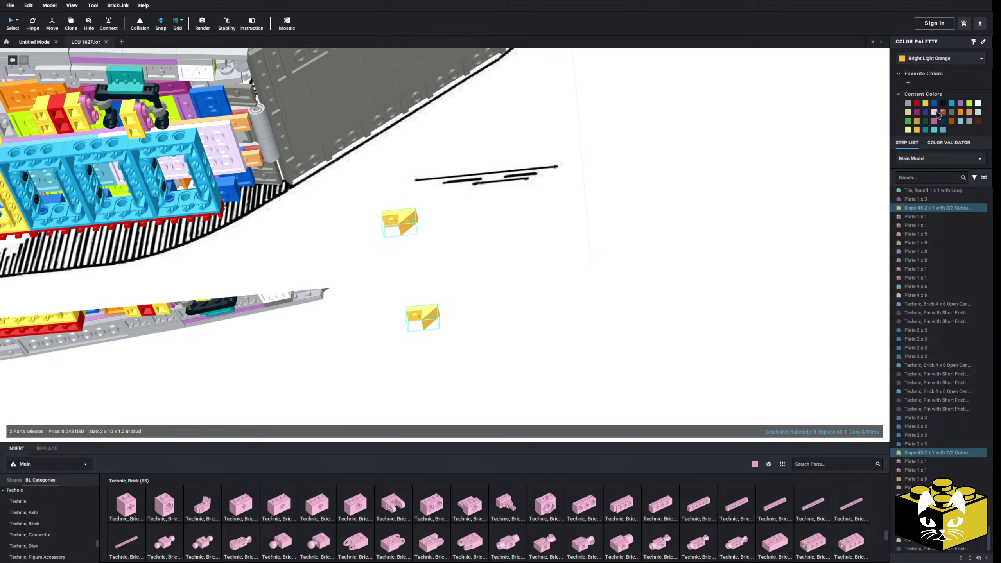
left_click(951, 112)
left_click(688, 276)
Study the bow shape in the 1627 and 1633 reference photos and compare it with the model's bow and ramp area.
scroll(421, 316, "down", 5)
middle_click_drag(421, 316, 578, 320)
middle_click_drag(315, 311, 647, 317)
scroll(646, 320, "up", 4)
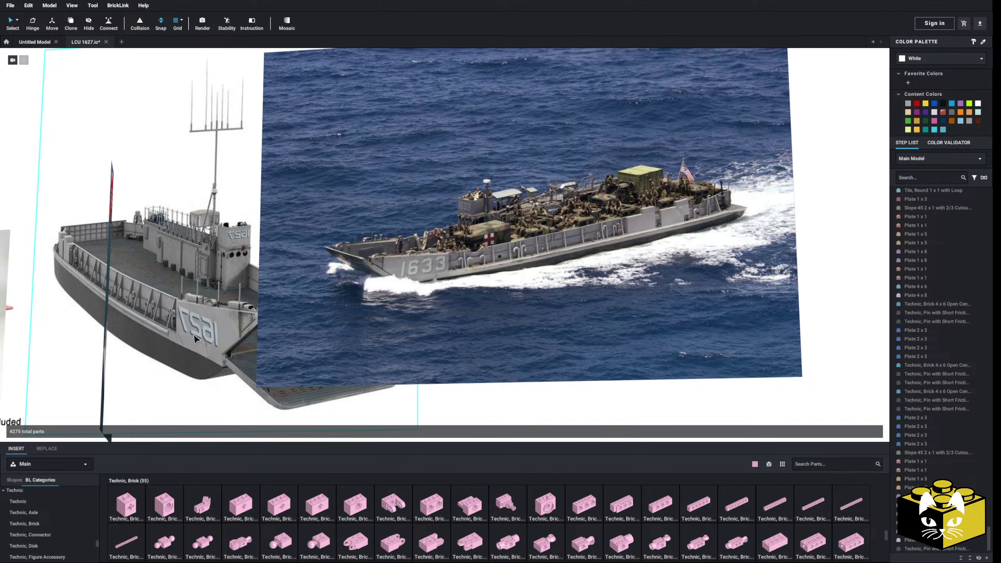
scroll(194, 336, "down", 5)
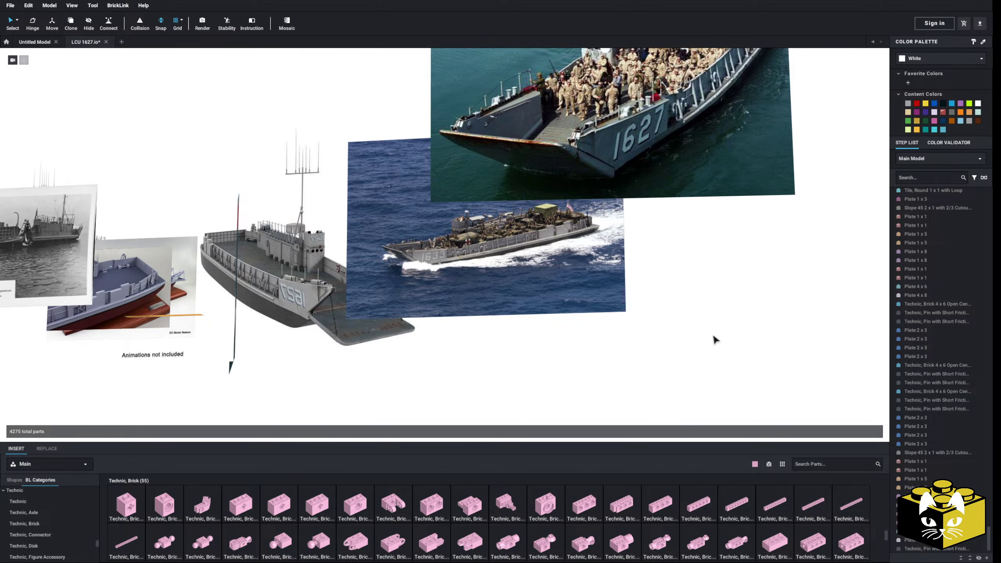
middle_click_drag(713, 335, 325, 333)
right_click_drag(325, 333, 460, 367)
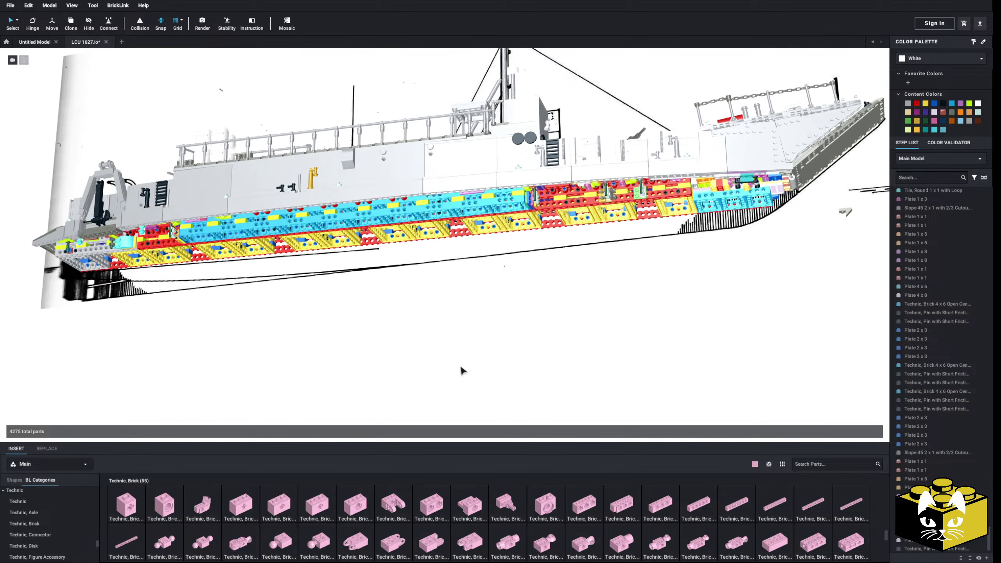
scroll(464, 368, "up", 10)
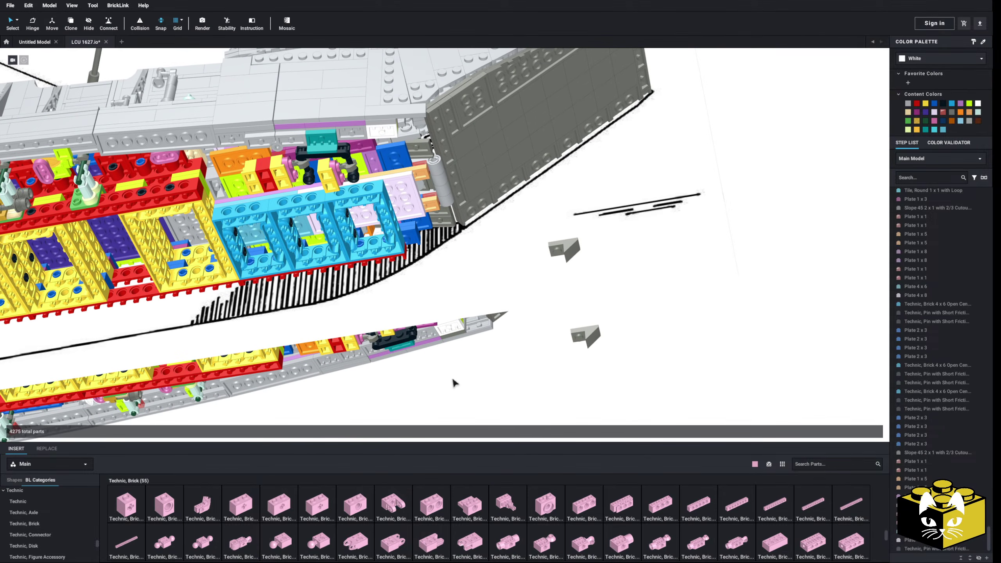
scroll(453, 380, "up", 10)
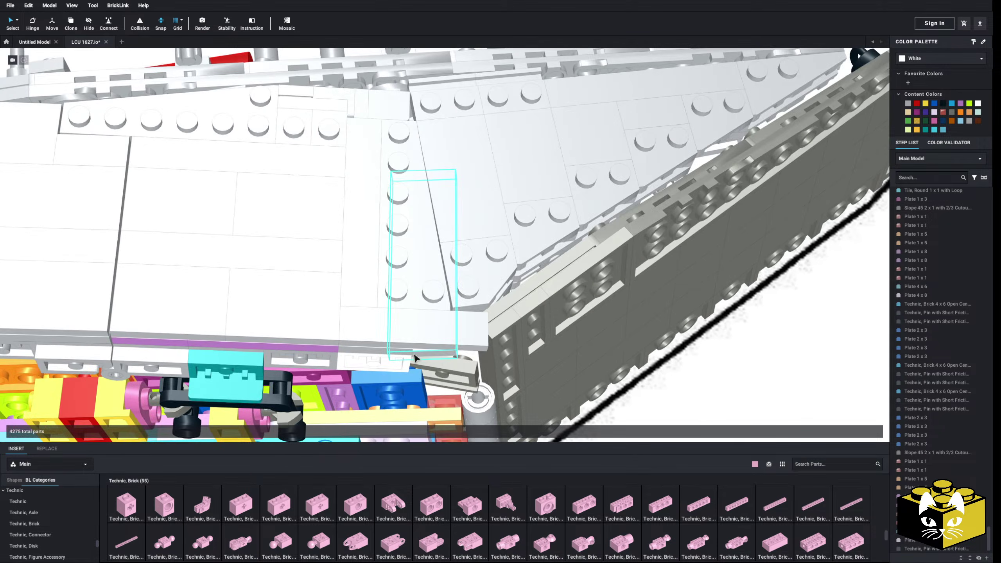
Insert a bright pink Slope 30 1 x 1 x 2/3 in the empty space beyond the bow, near the loose gray slopes.
right_click_drag(414, 357, 426, 304)
scroll(429, 297, "up", 5)
scroll(430, 297, "down", 6)
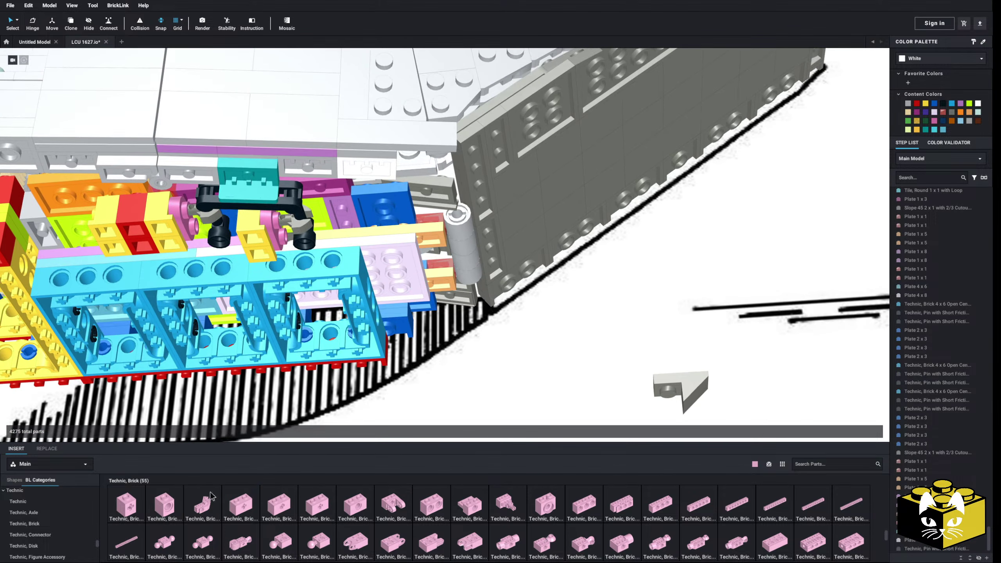
scroll(69, 520, "up", 10)
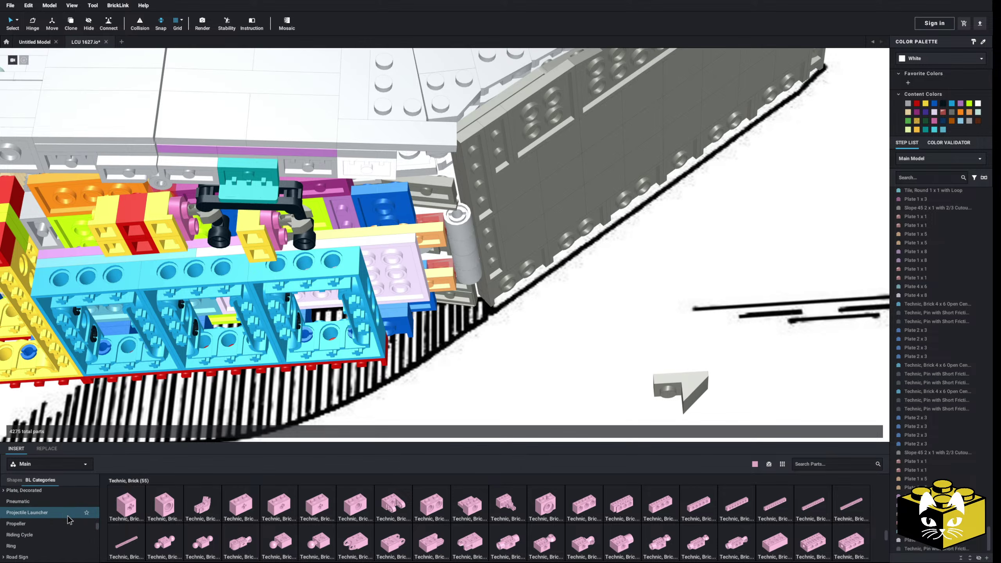
scroll(68, 520, "down", 10)
middle_click_drag(551, 436, 535, 393)
scroll(70, 513, "up", 10)
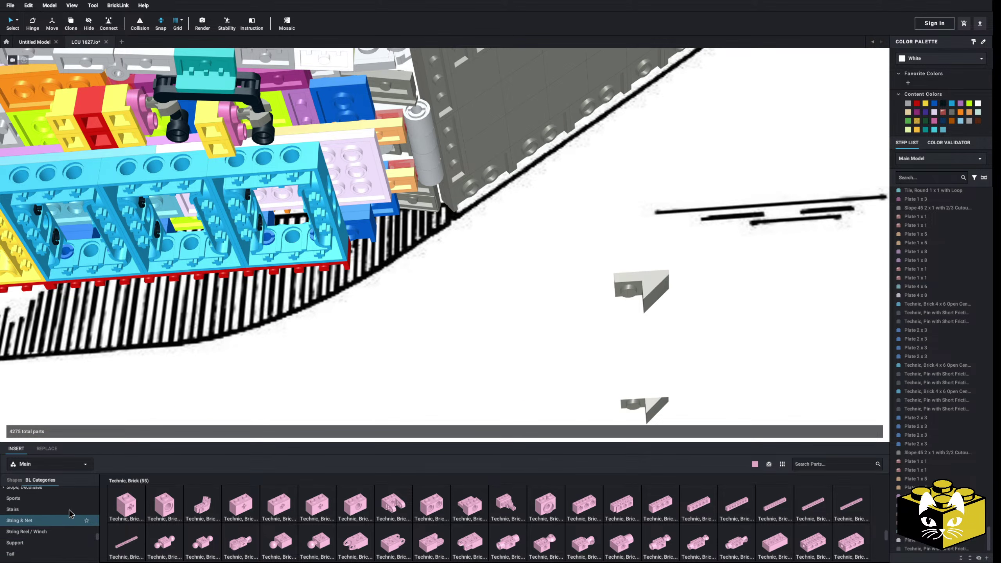
scroll(70, 510, "up", 3)
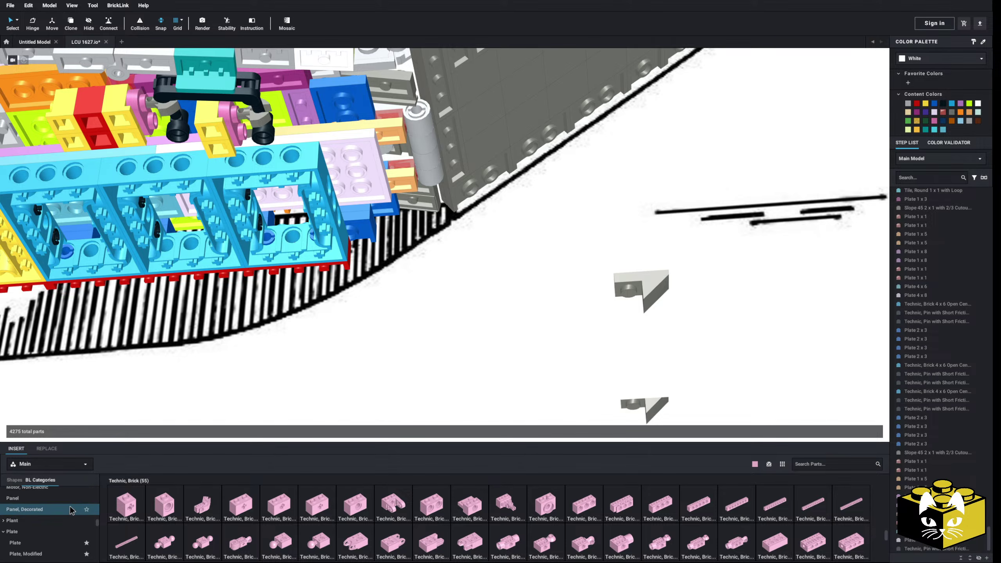
scroll(72, 510, "down", 5)
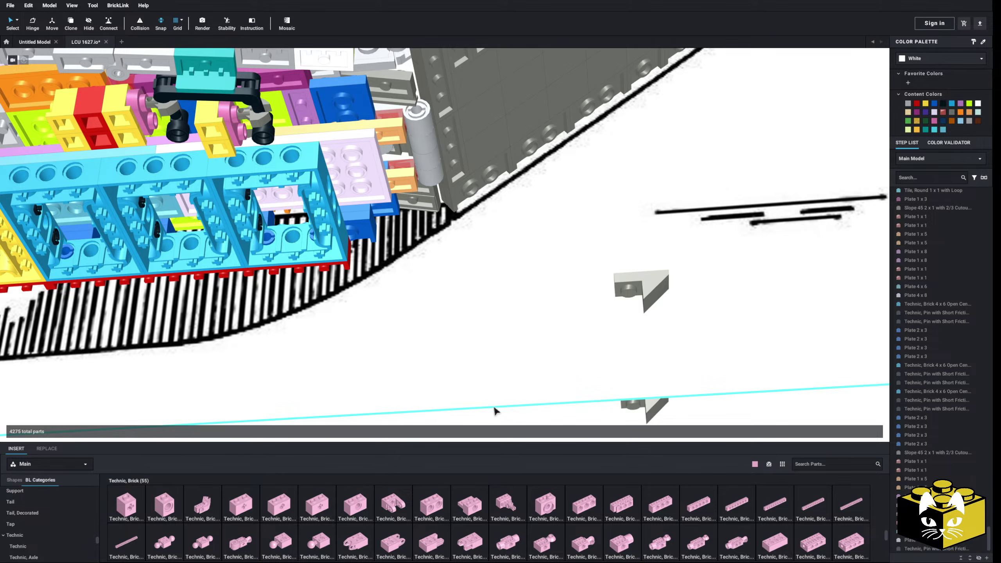
middle_click_drag(494, 407, 486, 375)
scroll(59, 503, "down", 5)
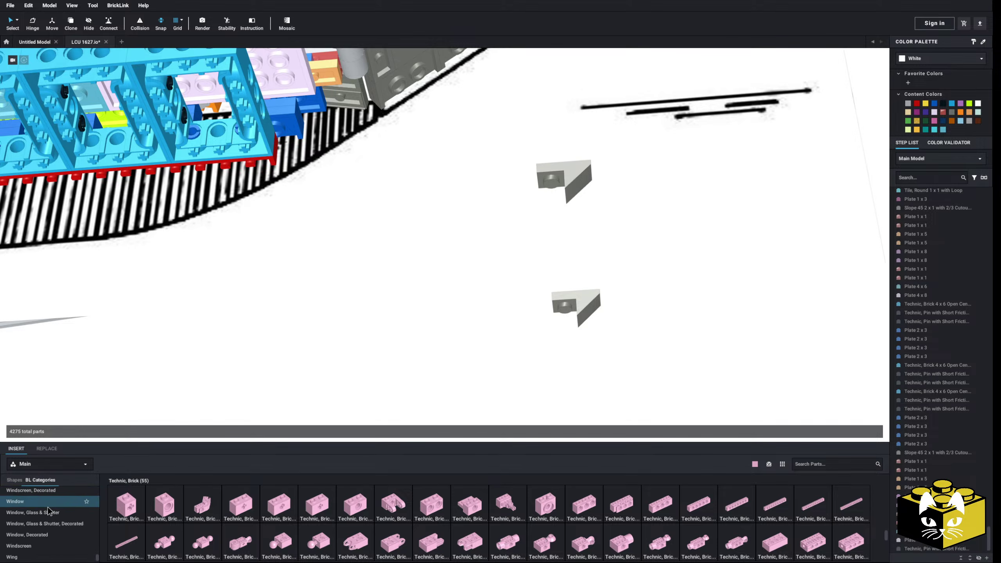
scroll(47, 507, "up", 10)
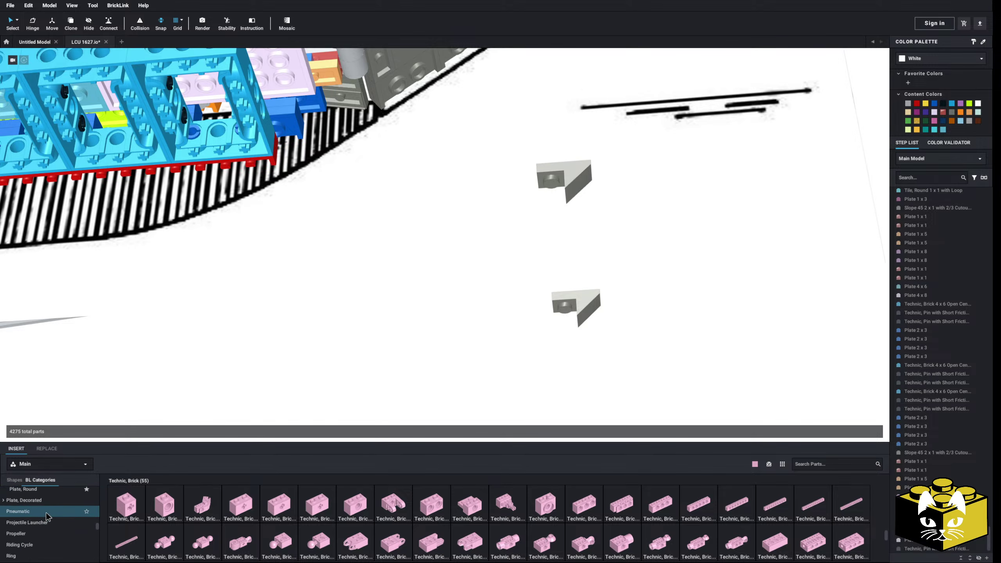
scroll(46, 513, "down", 3)
left_click(46, 552)
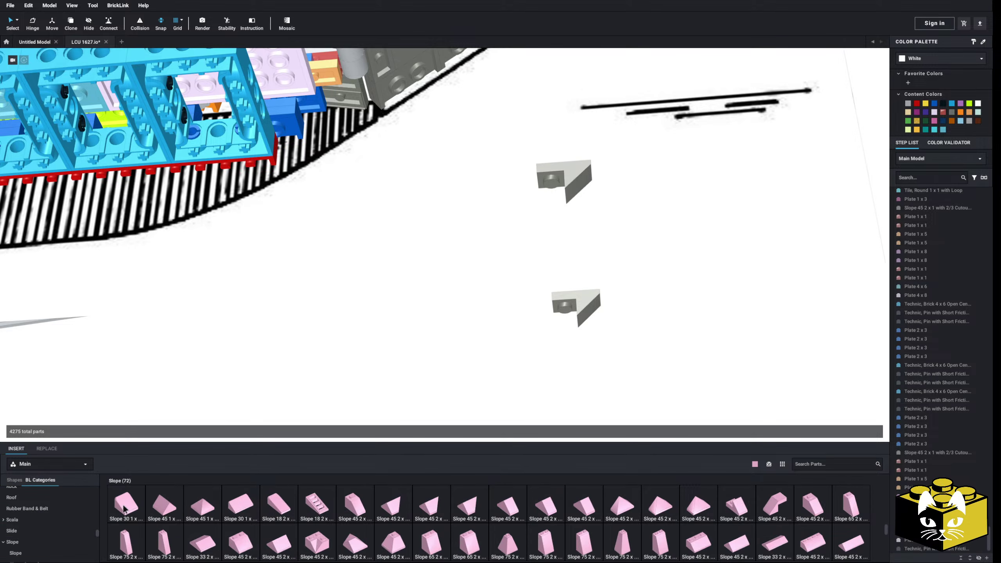
left_click(123, 506)
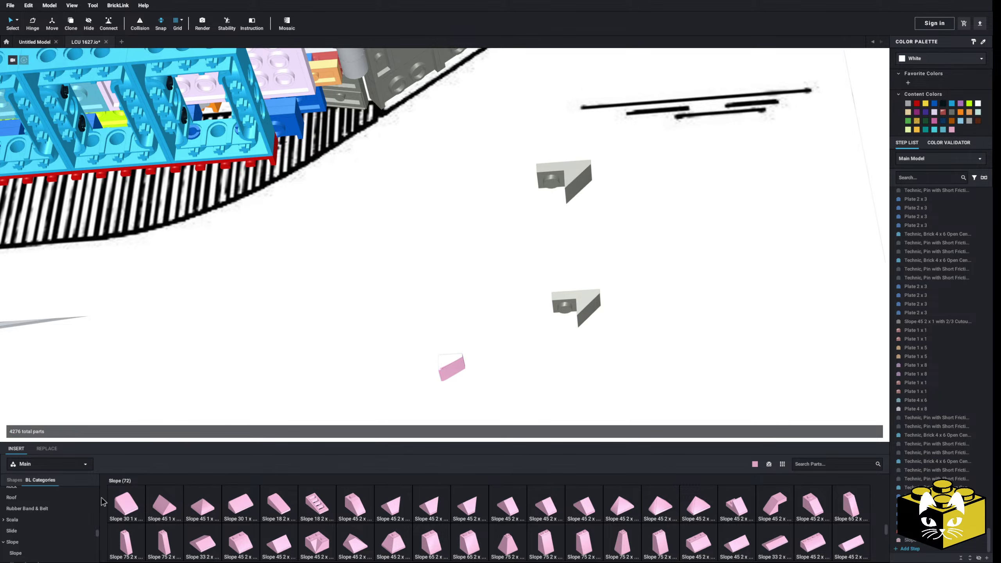
Try a stack of two Plate 1 x 2 against the nearer loose gray slope and remove both plates again.
scroll(51, 513, "up", 3)
left_click(24, 530)
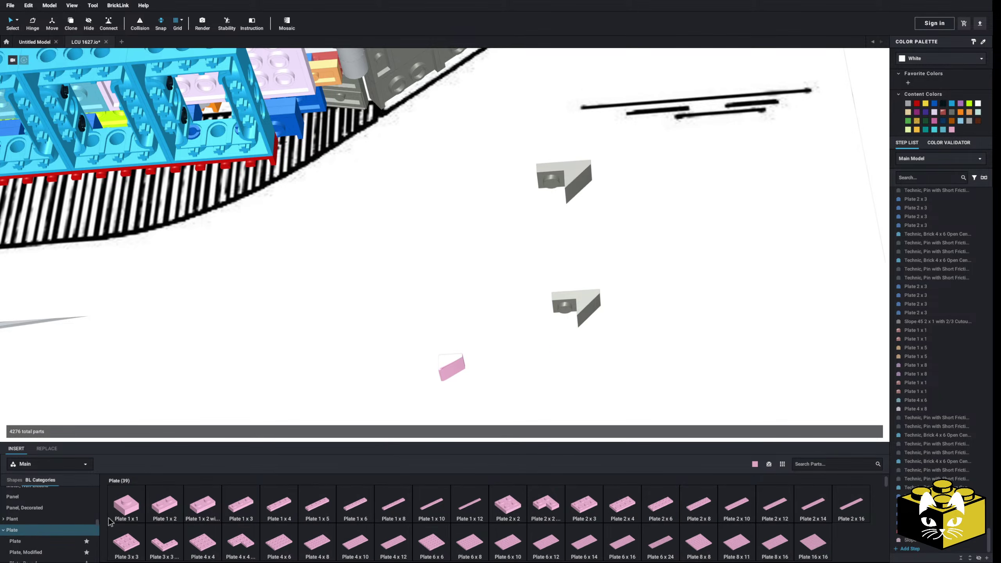
left_click(545, 322)
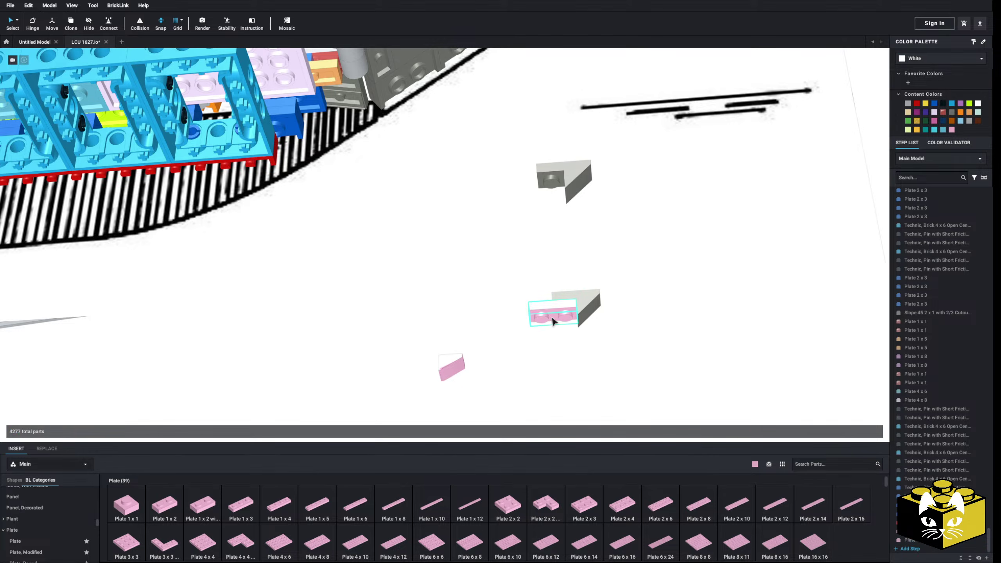
left_click(552, 318)
left_click(157, 506)
left_click(540, 309)
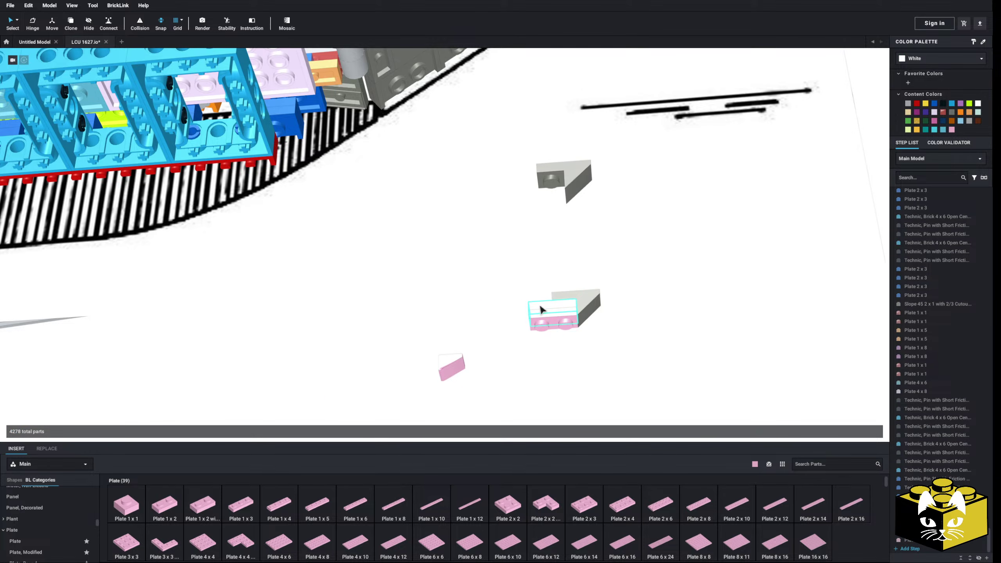
key("Delete")
left_click(542, 317)
key("Delete")
Delete the loose bright pink slope and the two loose gray slopes beyond the bow.
scroll(504, 318, "down", 5)
middle_click_drag(475, 290, 487, 378)
scroll(498, 352, "up", 5)
left_click(522, 400)
key("Delete")
left_click(631, 355)
key("Delete")
left_click(635, 238)
key("Delete")
Try a Slope 30 1 x 1 x 2/3 on the blueprint's hull curve just below the ramp hinge, and discard it.
scroll(449, 367, "up", 5)
scroll(449, 369, "down", 5)
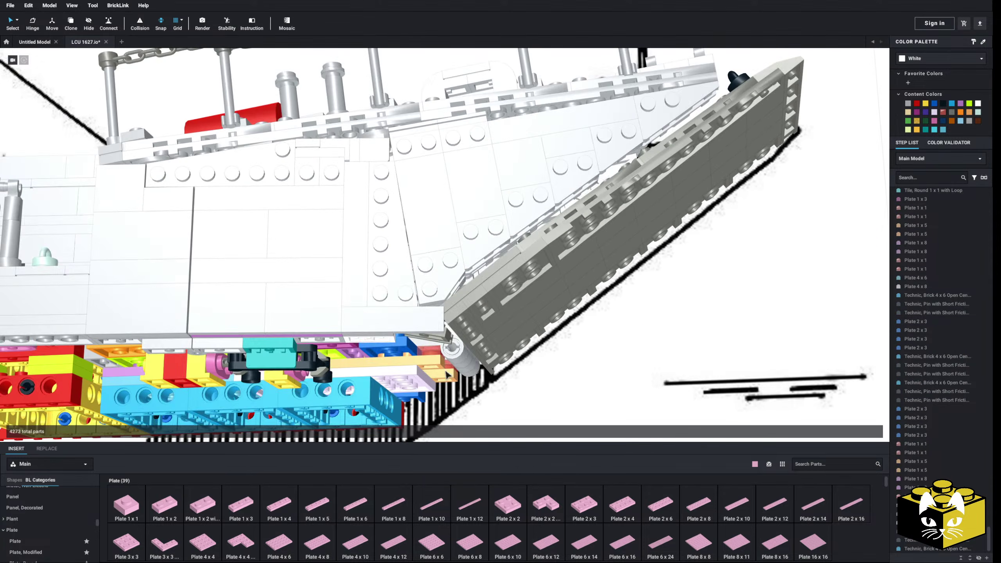
scroll(449, 340, "up", 3)
scroll(48, 525, "down", 10)
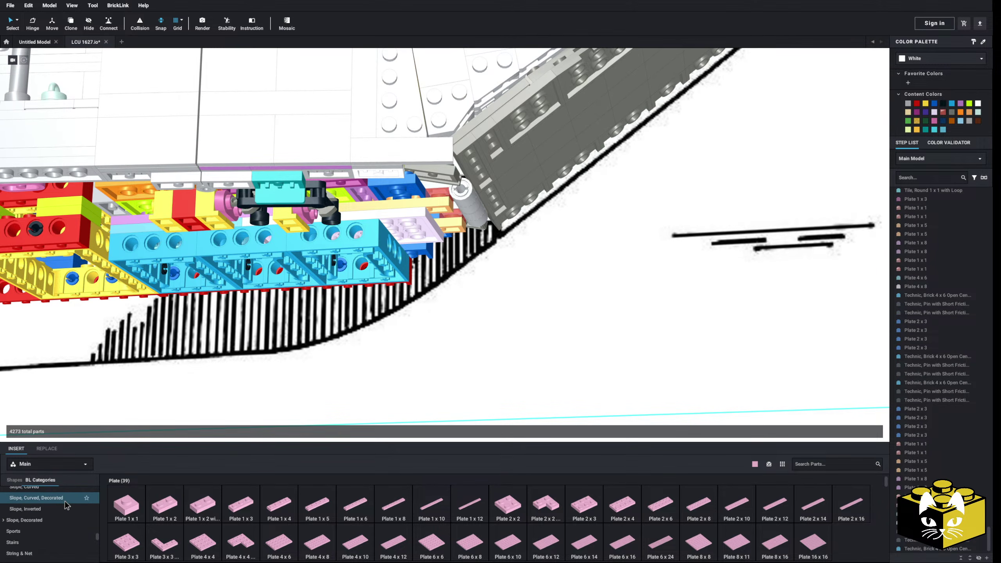
left_click(46, 523)
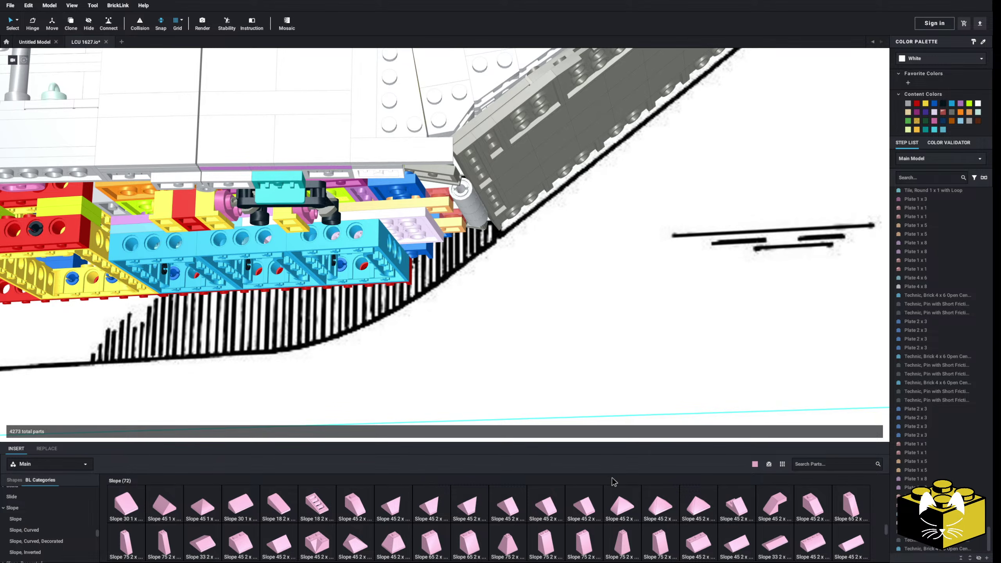
left_click(120, 503)
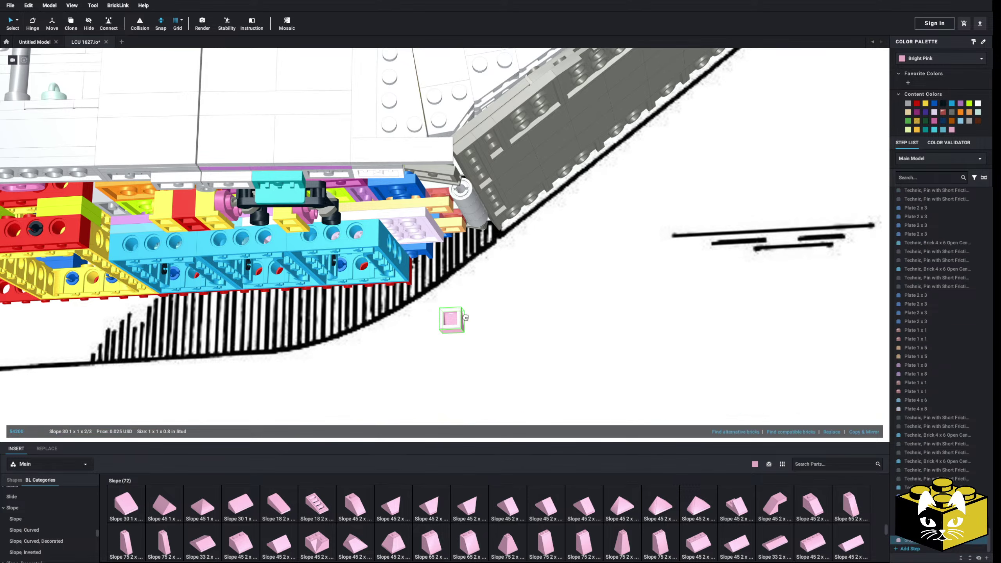
scroll(472, 293, "up", 2)
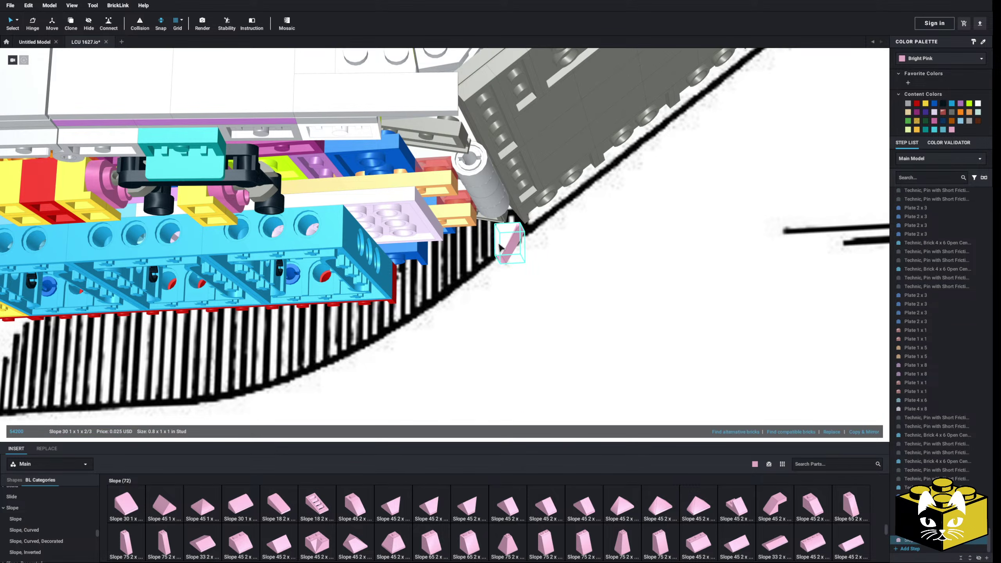
key("Escape")
Try a Slope 25 8 x 1 x 3 along the blueprint's hull curve below the ramp hinge, and remove it.
scroll(664, 504, "down", 3)
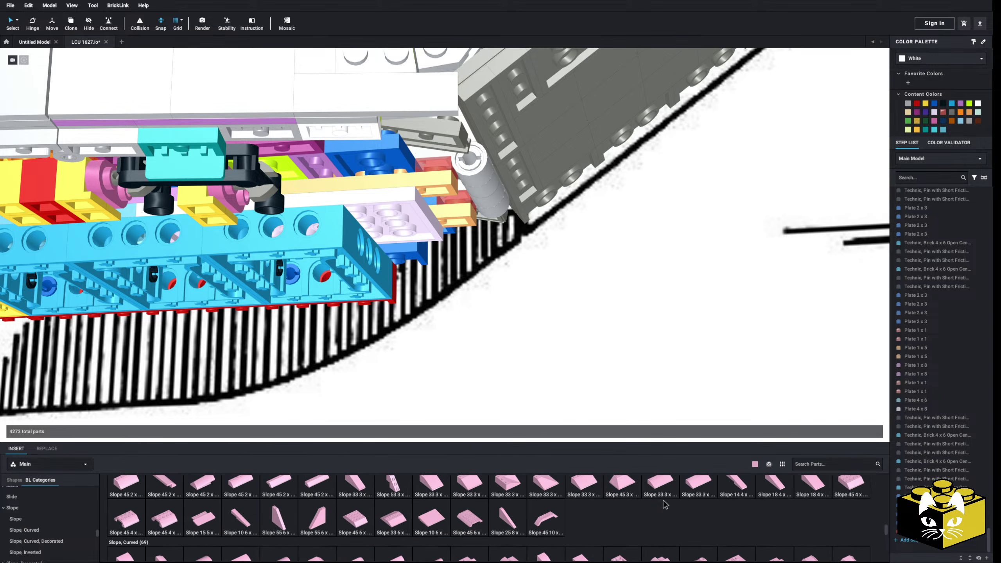
left_click(519, 513)
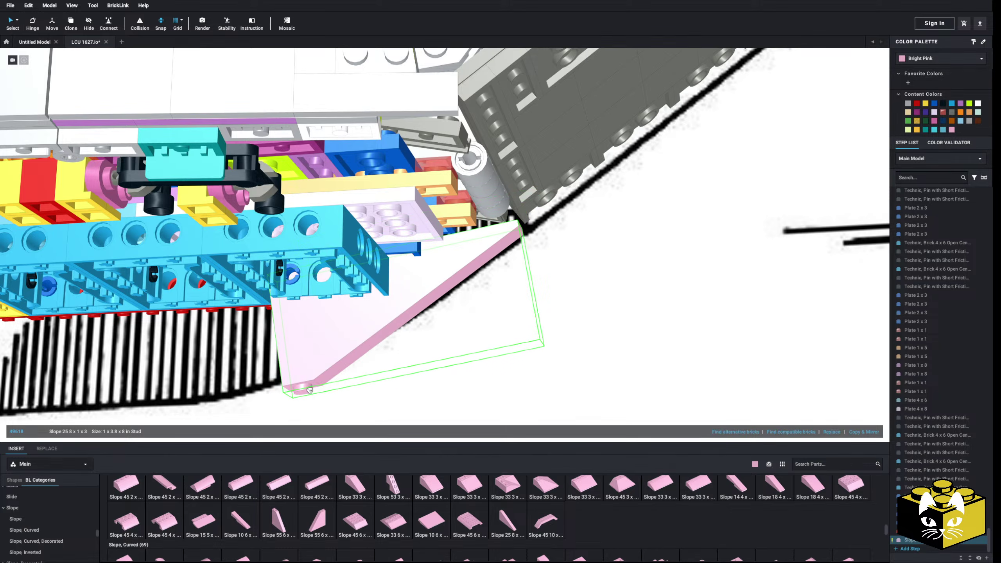
left_click(307, 389)
scroll(388, 316, "down", 5)
left_click_drag(372, 343, 355, 308)
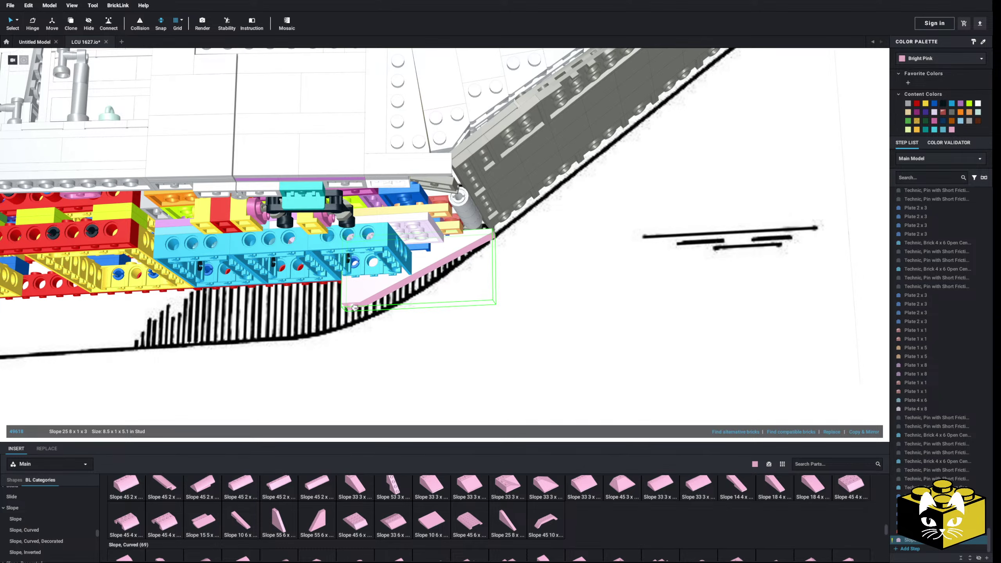
key("Delete")
Try a Slope 55 6 x 1 x 5 with Bottom Stud Holders beside the lower bow curve, and delete it.
scroll(276, 516, "up", 2)
scroll(252, 524, "down", 2)
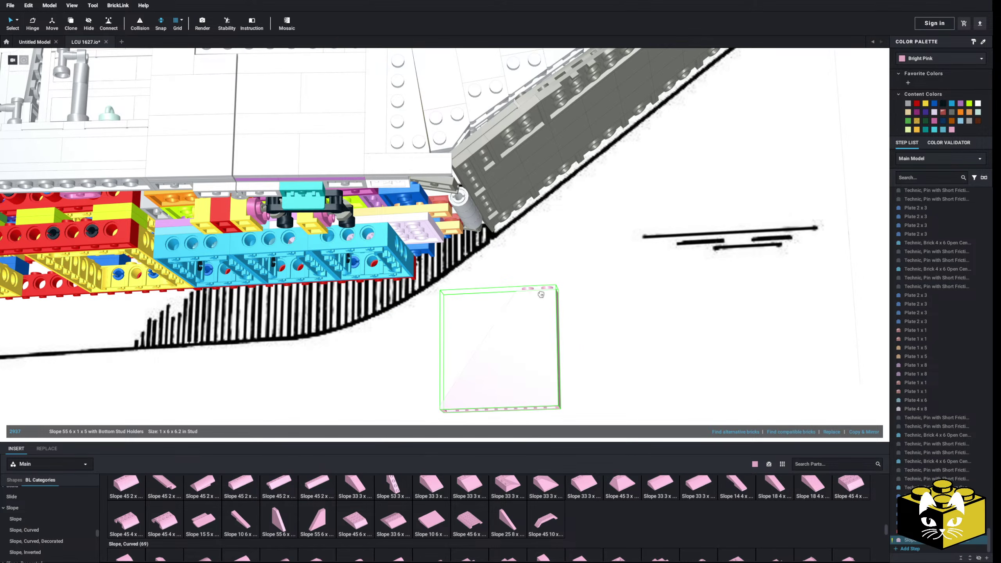
left_click(552, 355)
key("Delete")
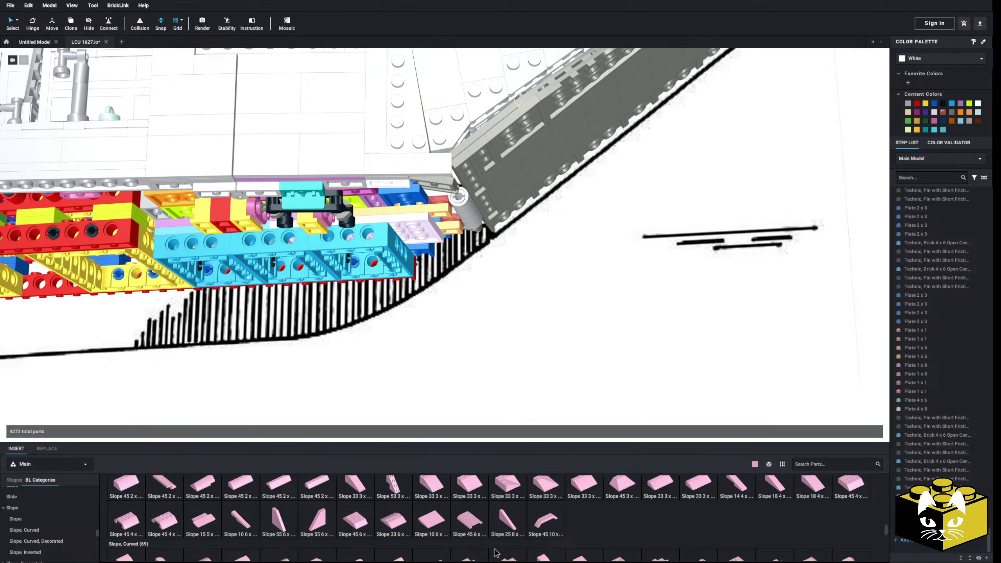
Try a rotated Slope 53 3 x 1 x 3 1/3 with Studs on Slope beside the lower bow curve, and delete it.
scroll(508, 540, "down", 2)
scroll(508, 540, "down", 4)
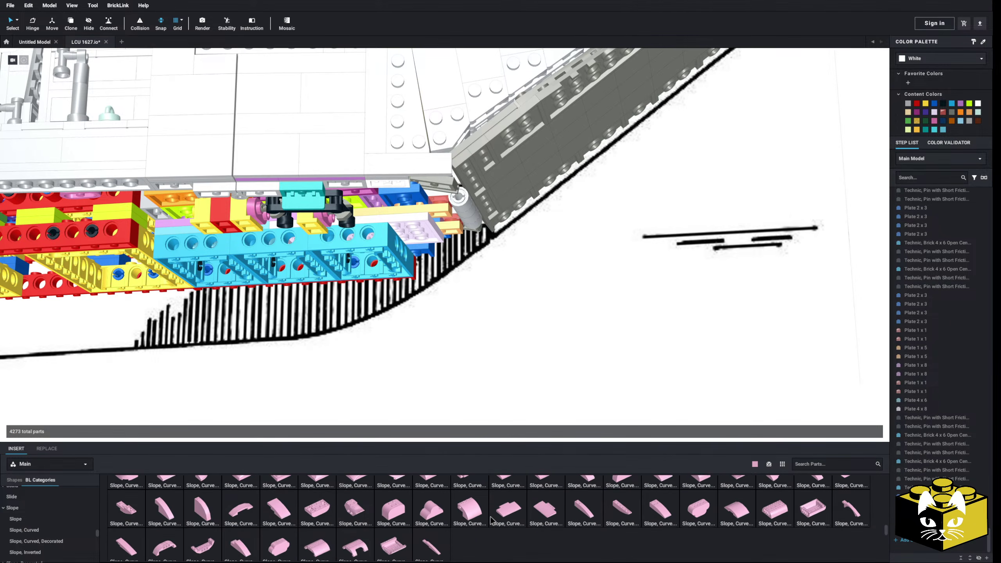
scroll(293, 512, "up", 3)
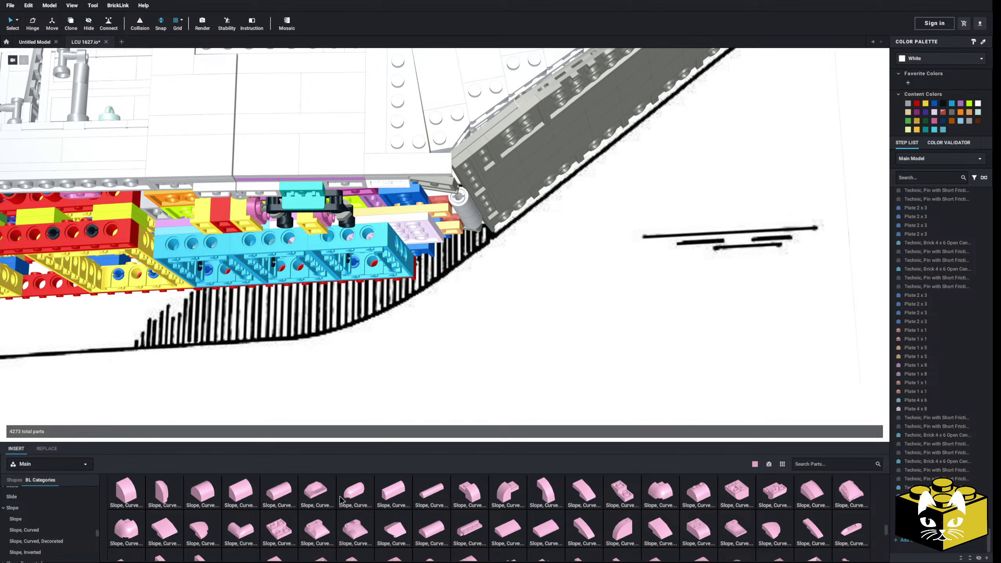
scroll(341, 499, "up", 3)
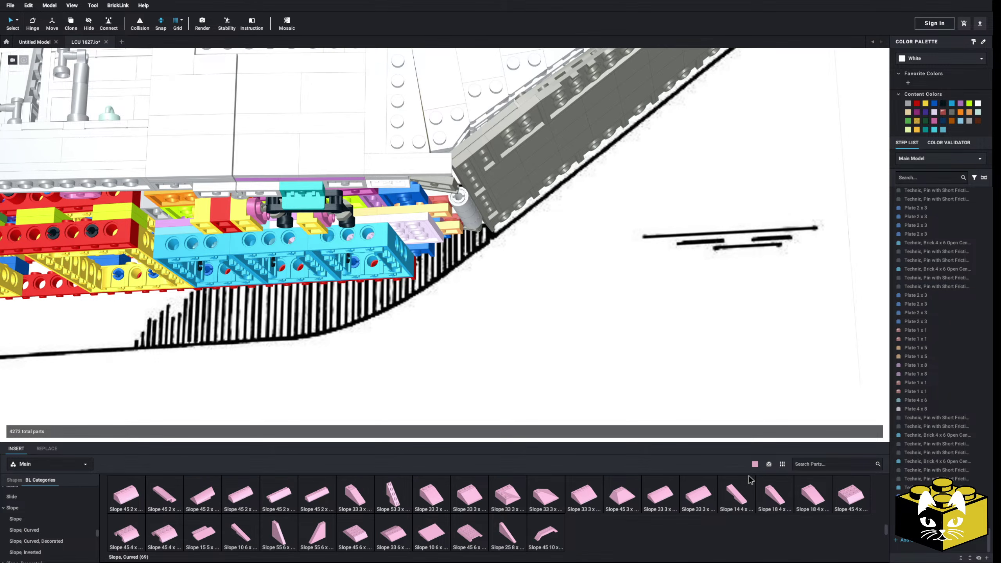
scroll(750, 478, "up", 2)
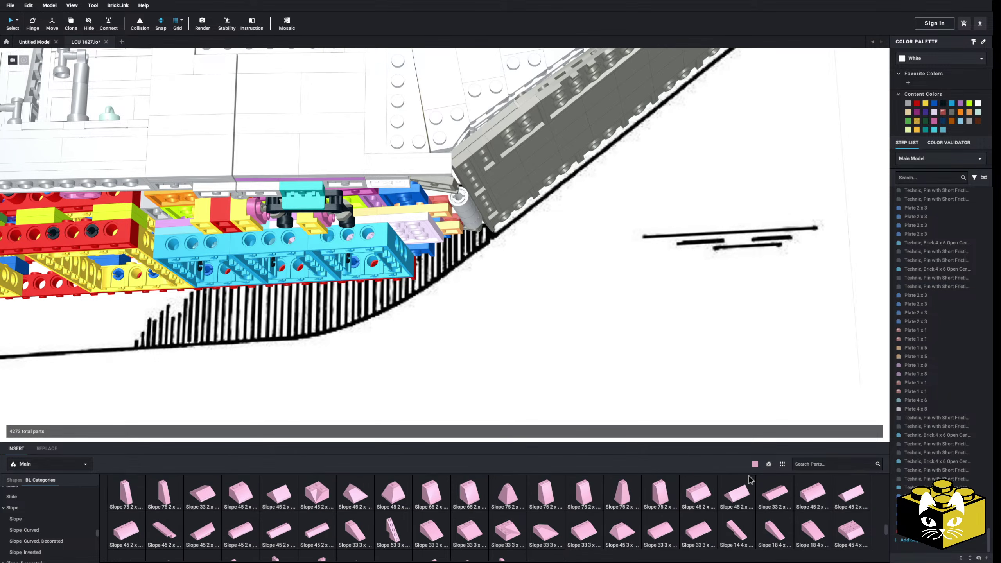
left_click(398, 548)
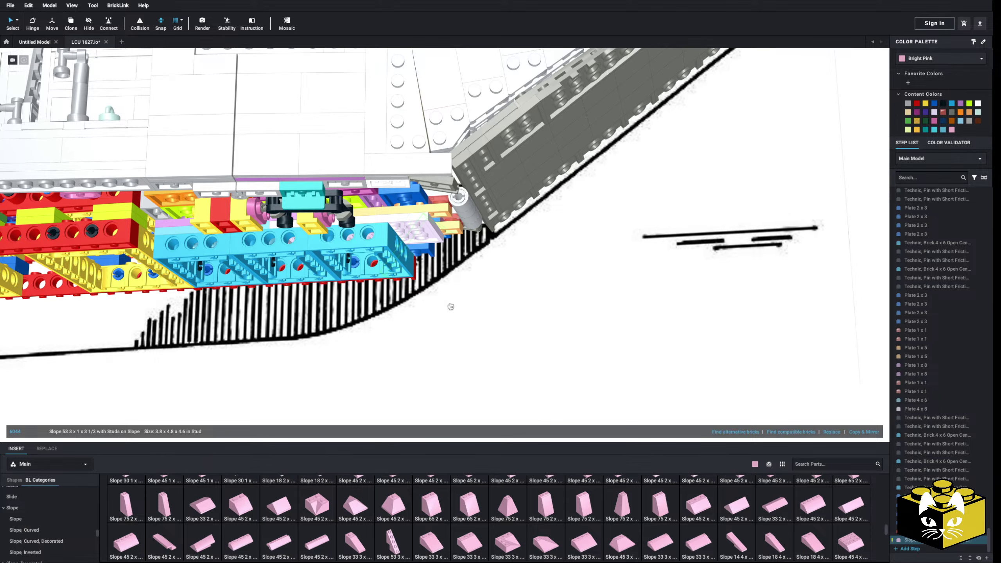
left_click(460, 346)
mouse_move(457, 315)
left_mouse_down()
mouse_move(440, 333)
mouse_move(447, 298)
mouse_move(444, 313)
left_mouse_up()
key("Left")
key("Up")
key("Up")
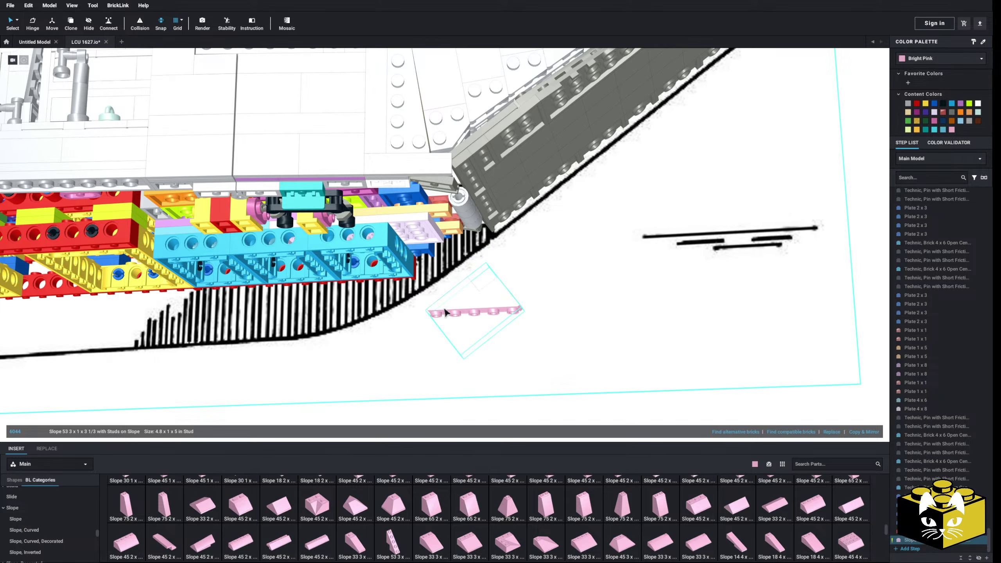
key("Delete")
Examine how the bow substructure and ramp line up with the blueprint's lower hull curve.
scroll(469, 308, "down", 5)
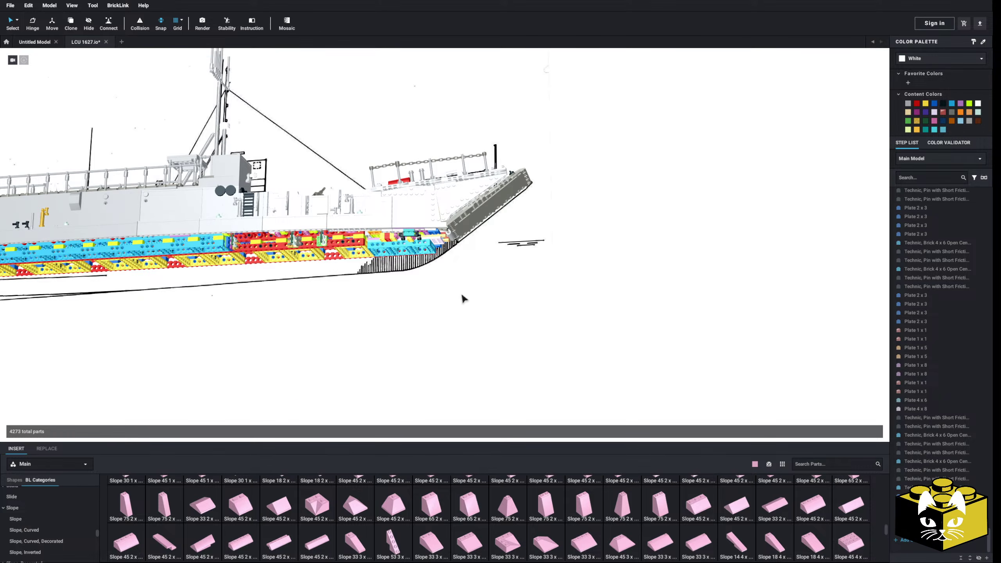
scroll(464, 297, "up", 3)
scroll(463, 346, "up", 3)
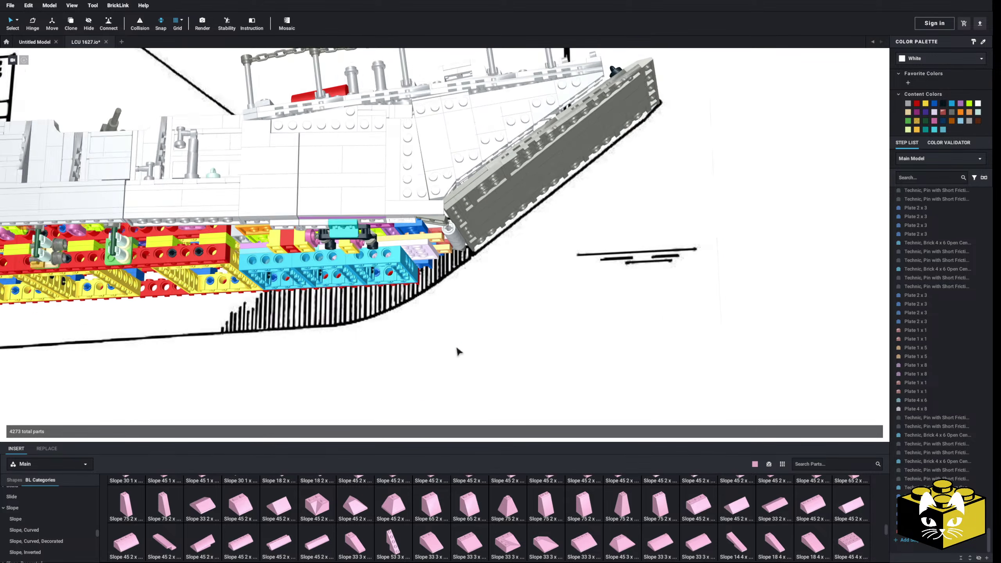
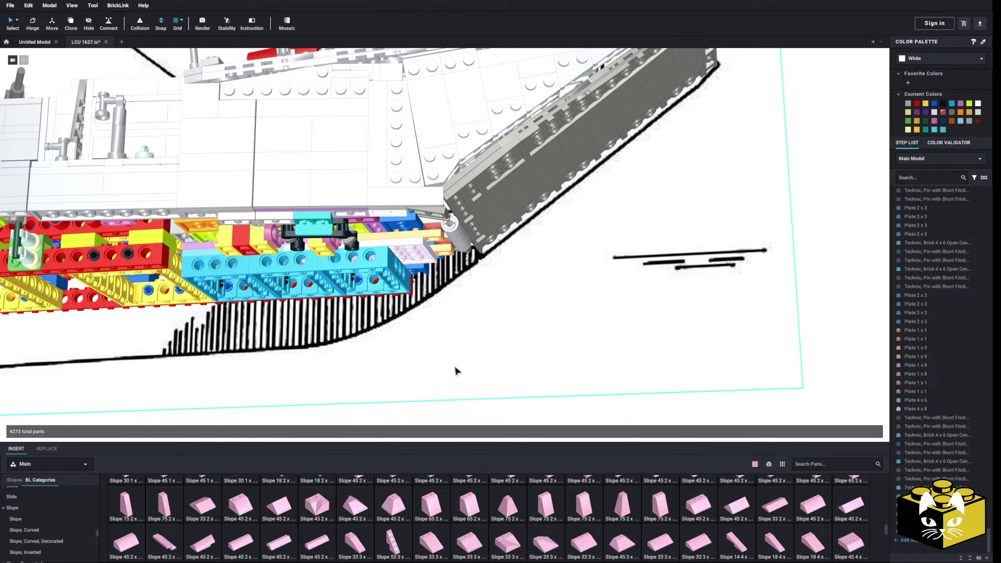
scroll(455, 369, "down", 3)
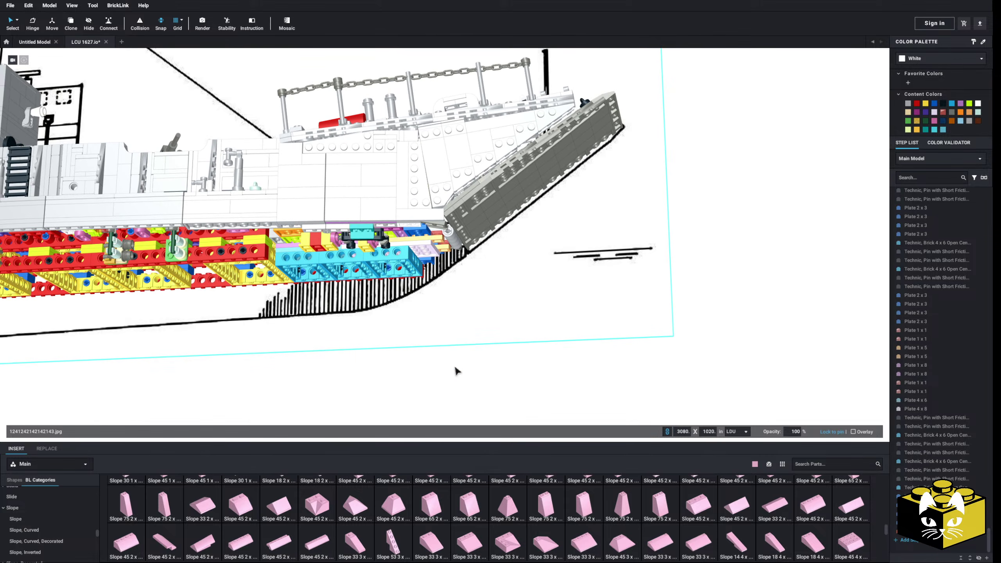
scroll(456, 377, "down", 3)
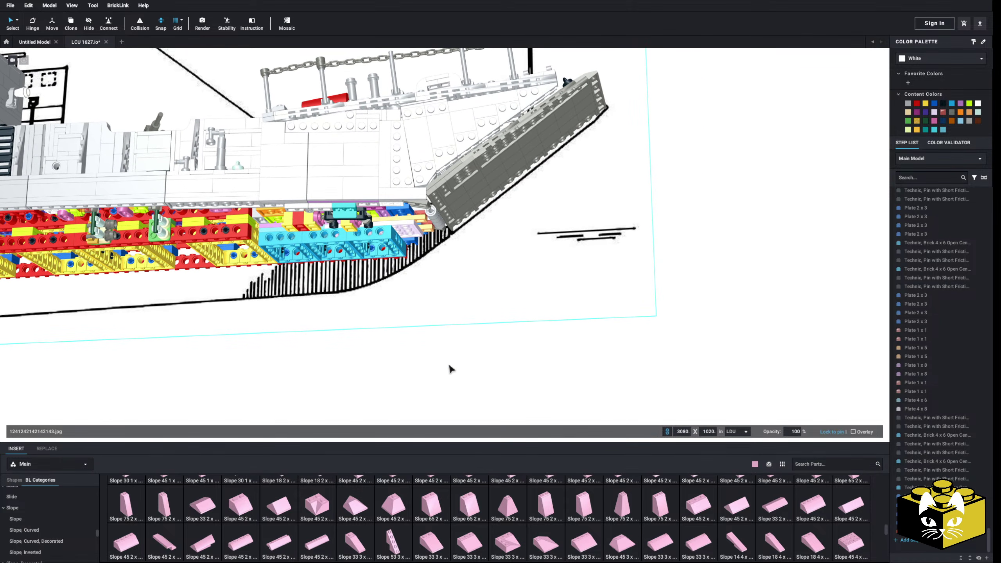
middle_click_drag(416, 365, 431, 371)
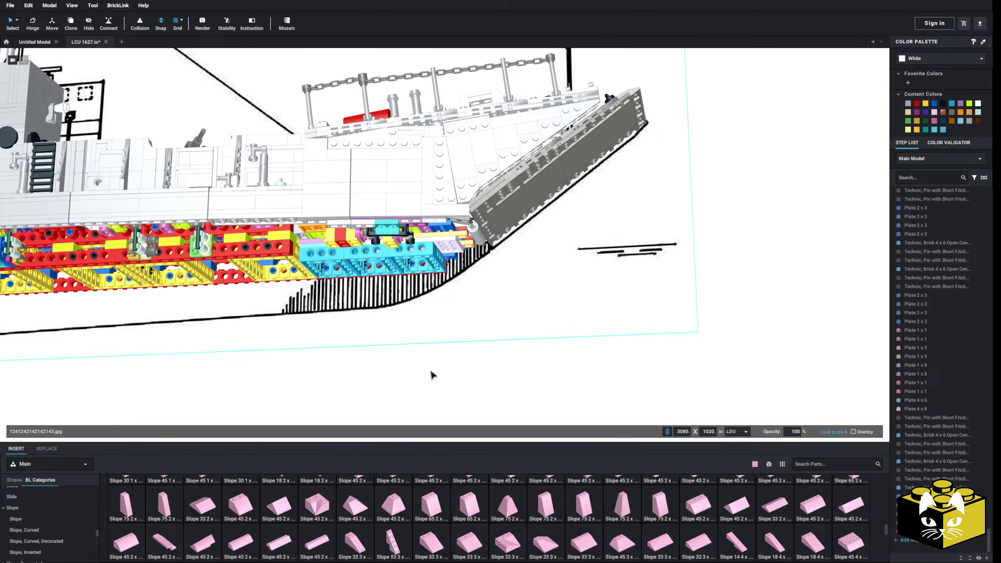
middle_click_drag(431, 374, 431, 358)
left_click(432, 361)
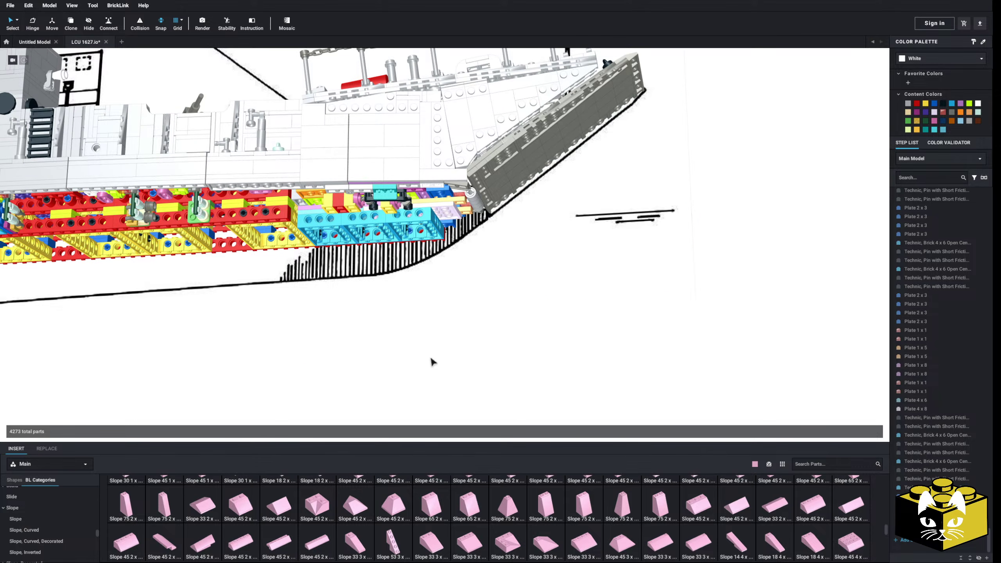
Examine the gap between the bow's light-blue Technic bricks and the hatched blueprint area beneath the ramp hinge.
scroll(413, 358, "up", 6)
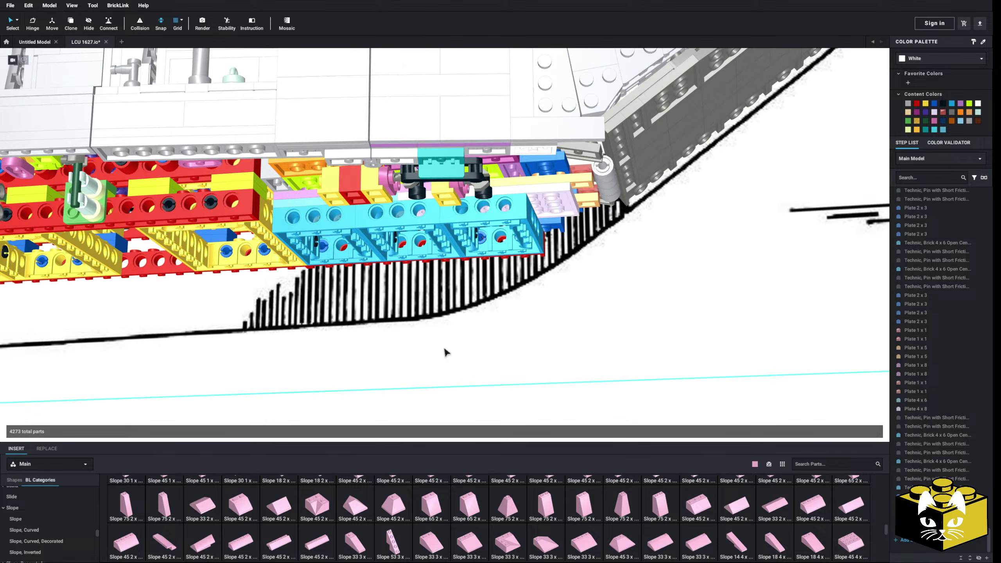
right_click_drag(451, 370, 503, 354)
scroll(469, 333, "up", 5)
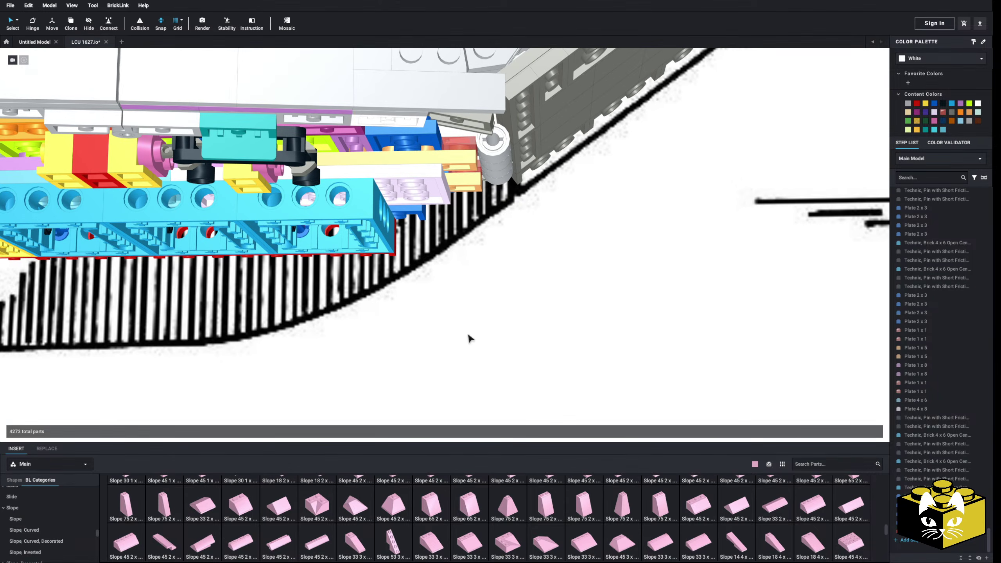
left_click(53, 509)
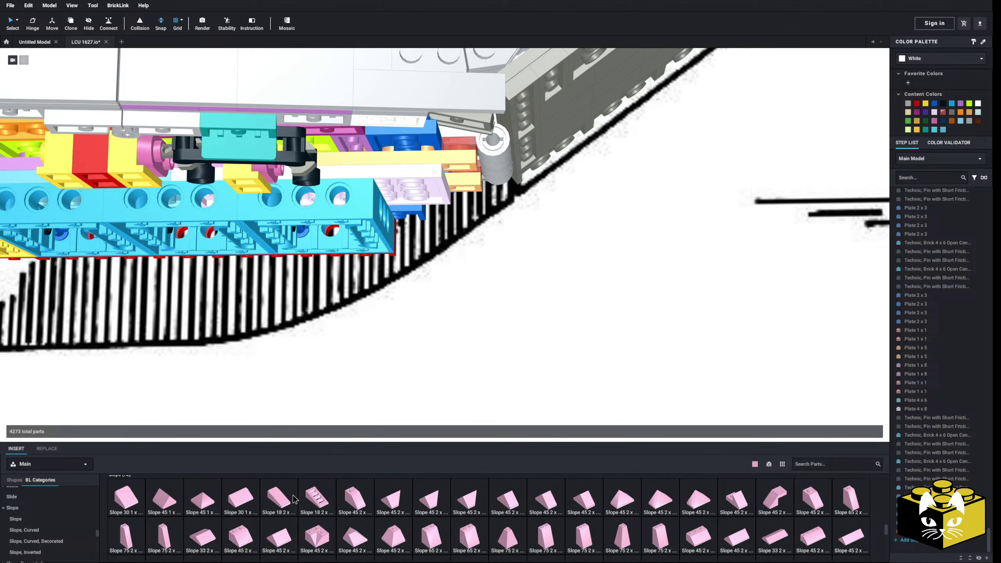
scroll(559, 365, "down", 5)
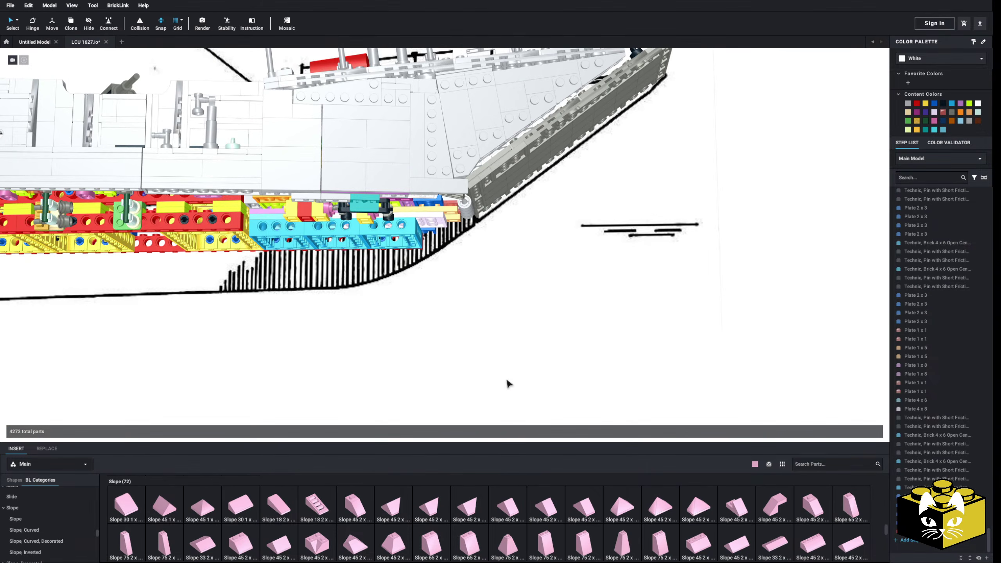
scroll(410, 354, "up", 3)
right_click_drag(406, 353, 392, 363)
scroll(414, 363, "up", 4)
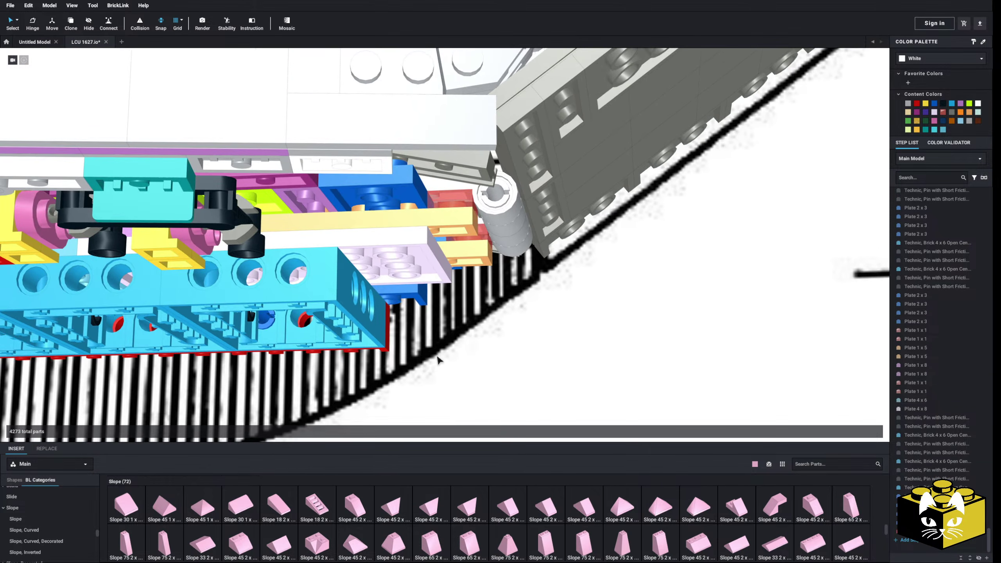
scroll(518, 240, "down", 6)
Compare the hull's bottom edge from stern to bow with the blueprint's keel line.
middle_click_drag(252, 272, 630, 274)
scroll(571, 293, "down", 2)
mouse_move(592, 316)
right_mouse_down()
mouse_move(601, 330)
mouse_move(589, 327)
right_mouse_up()
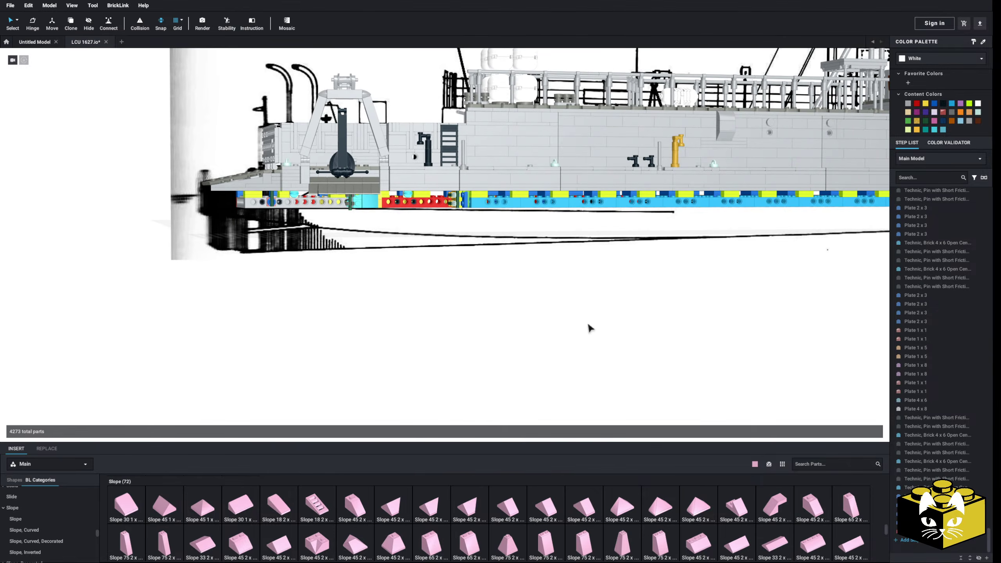
scroll(652, 327, "up", 3)
middle_click_drag(589, 327, 355, 354)
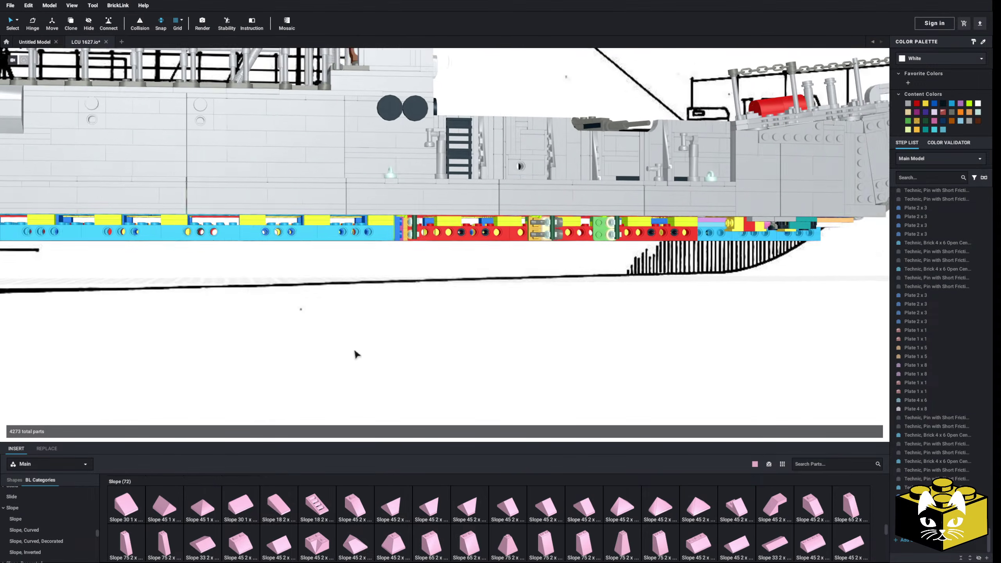
scroll(394, 363, "up", 2)
scroll(451, 362, "up", 4)
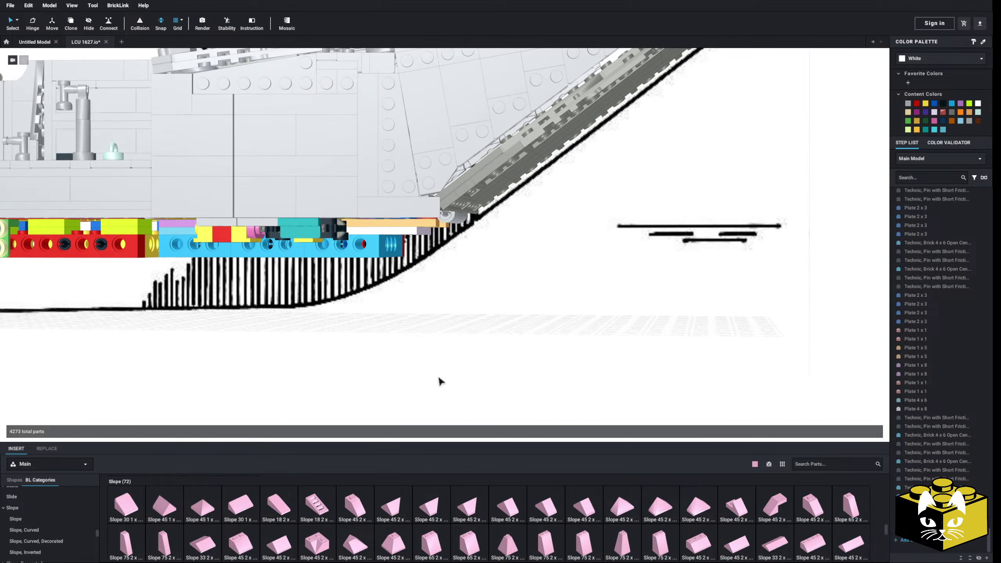
Inspect the ramp hinge and the front end of the bow substructure against the blueprint's upward curve.
scroll(437, 379, "up", 5)
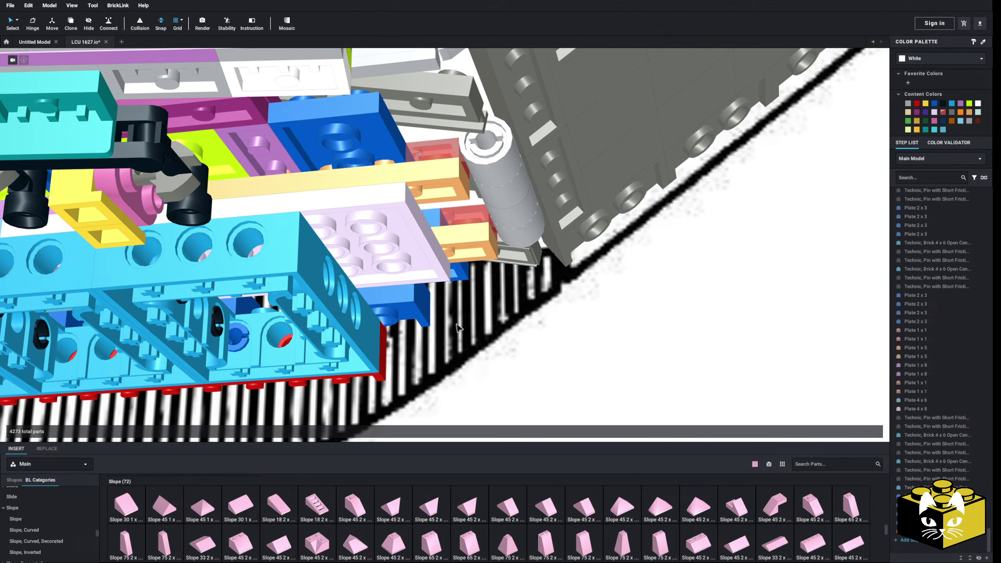
scroll(428, 317, "down", 2)
scroll(422, 371, "down", 3)
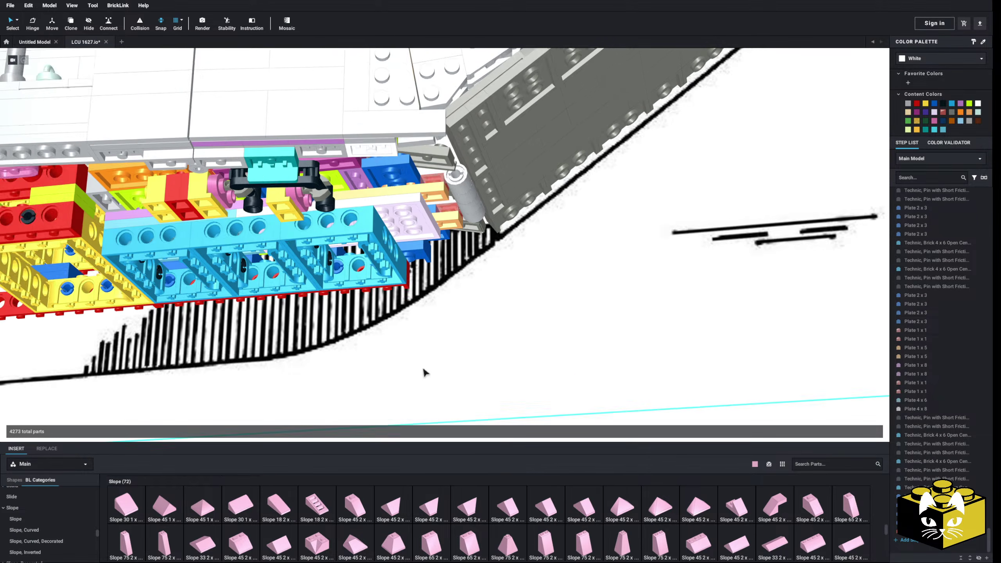
middle_click_drag(401, 269, 435, 283)
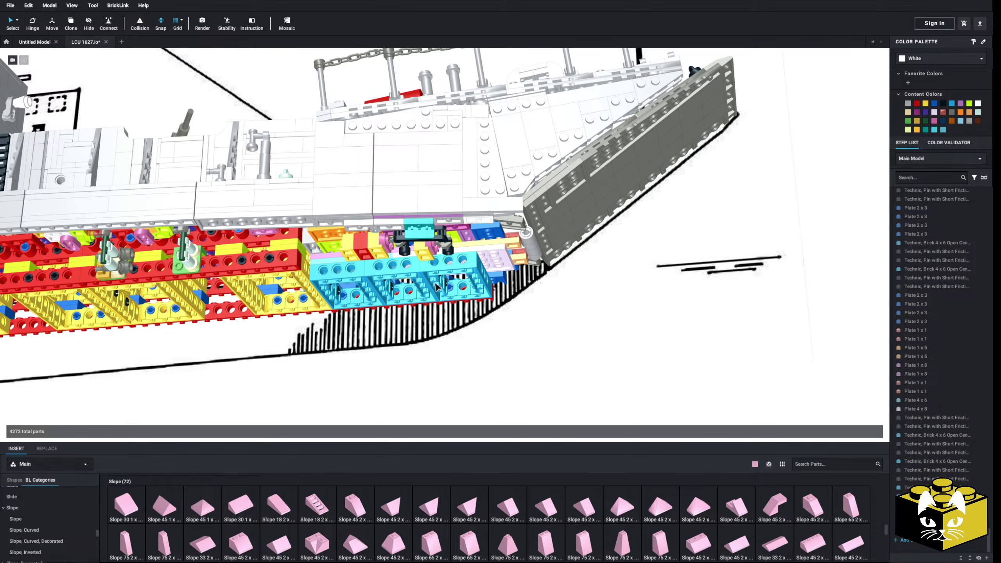
scroll(522, 313, "up", 10)
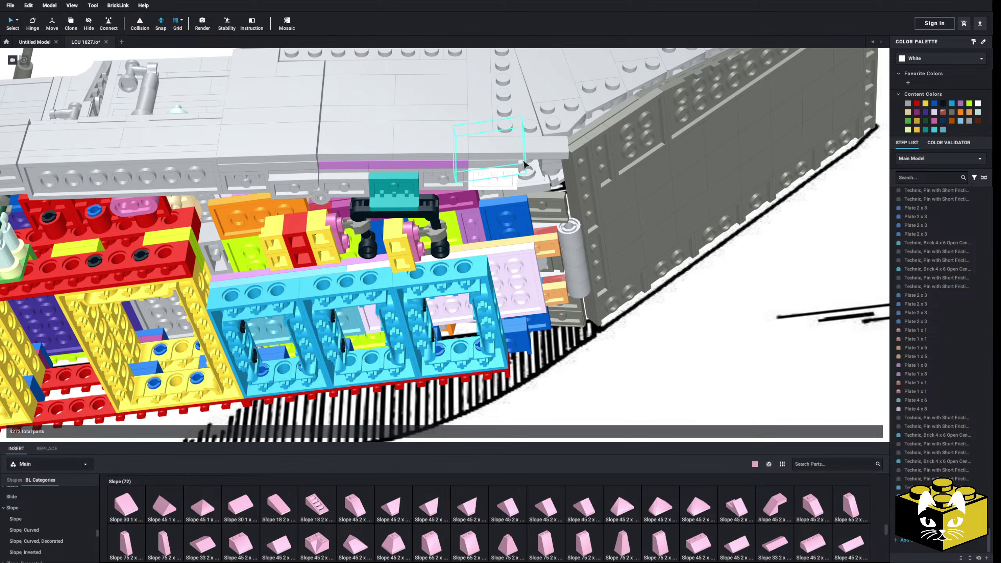
right_click_drag(526, 165, 444, 170)
scroll(332, 183, "down", 5)
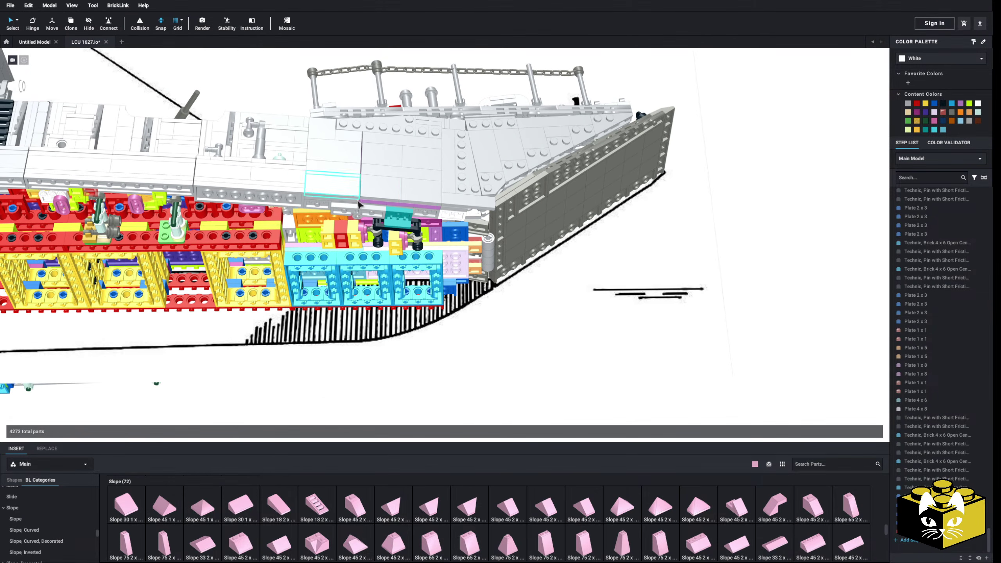
right_click_drag(400, 272, 414, 306)
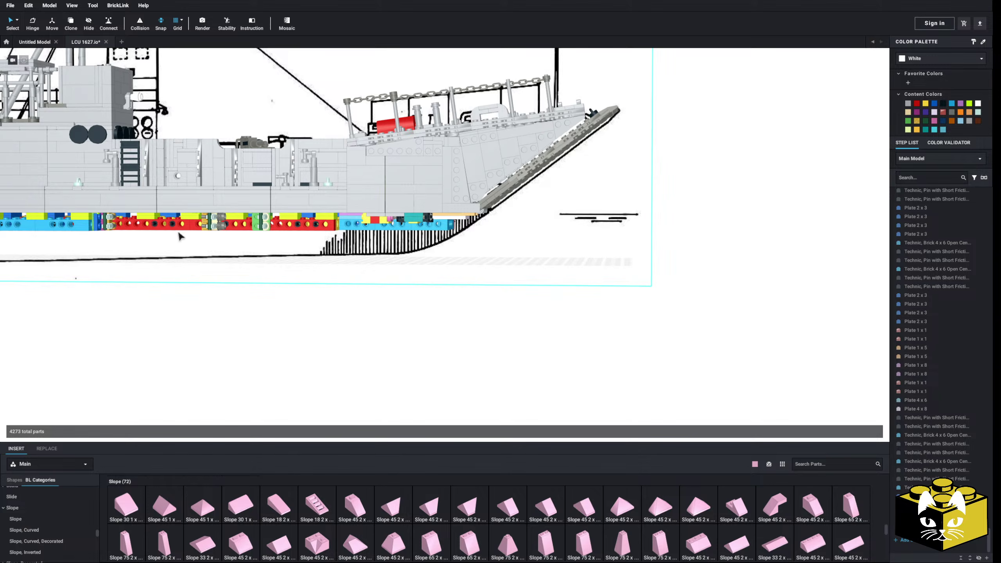
Inspect the underside of the bow and the full-width bottom framing in relation to the central blueprint.
right_click_drag(179, 236, 412, 229)
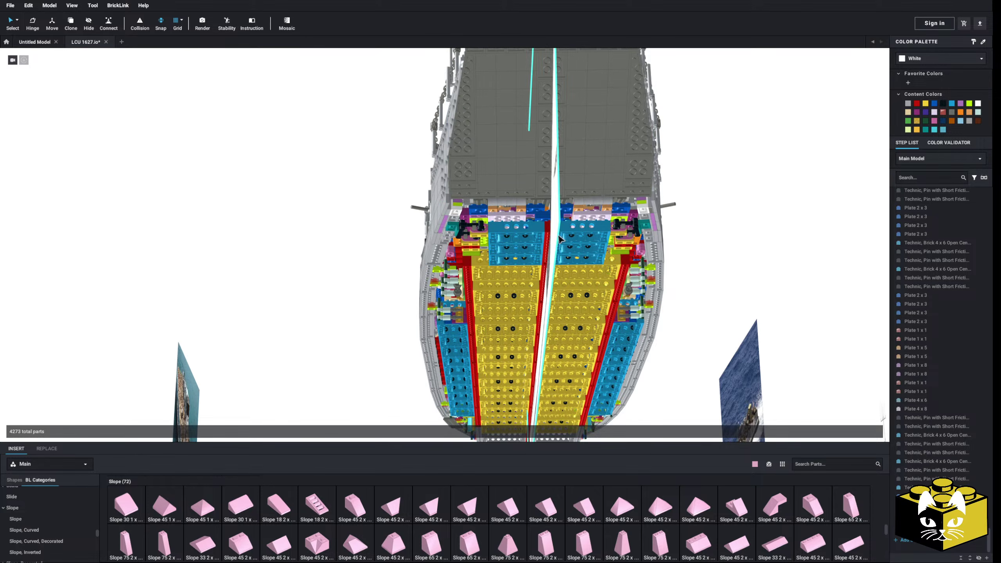
right_click_drag(551, 248, 453, 268)
scroll(453, 268, "up", 4)
left_click(564, 128)
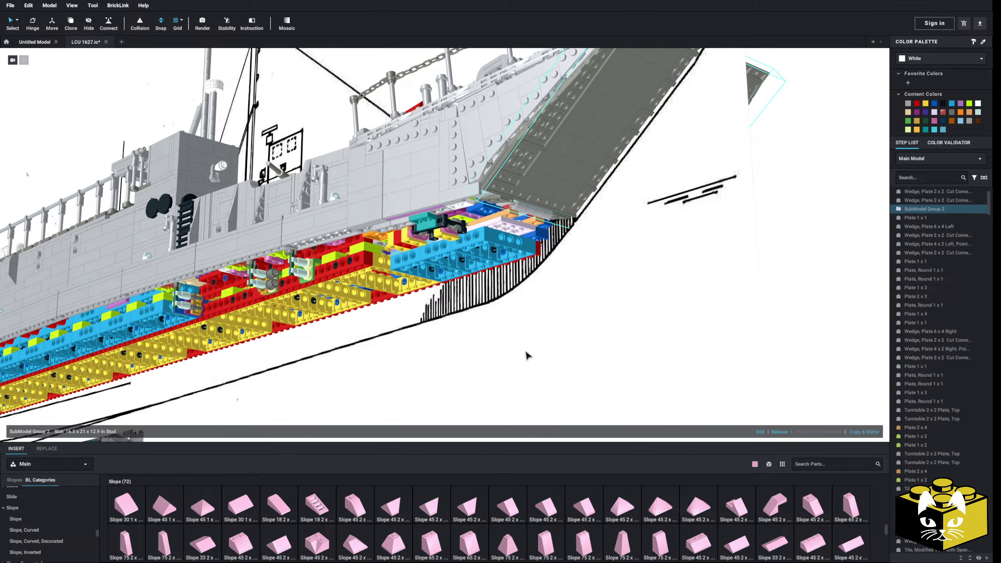
middle_click_drag(348, 411, 453, 356)
right_click_drag(453, 355, 449, 377)
mouse_move(271, 347)
middle_mouse_down()
mouse_move(458, 360)
mouse_move(401, 345)
mouse_move(263, 343)
middle_mouse_up()
middle_click_drag(540, 343, 260, 341)
right_click_drag(378, 357, 308, 334)
middle_click_drag(483, 334, 227, 336)
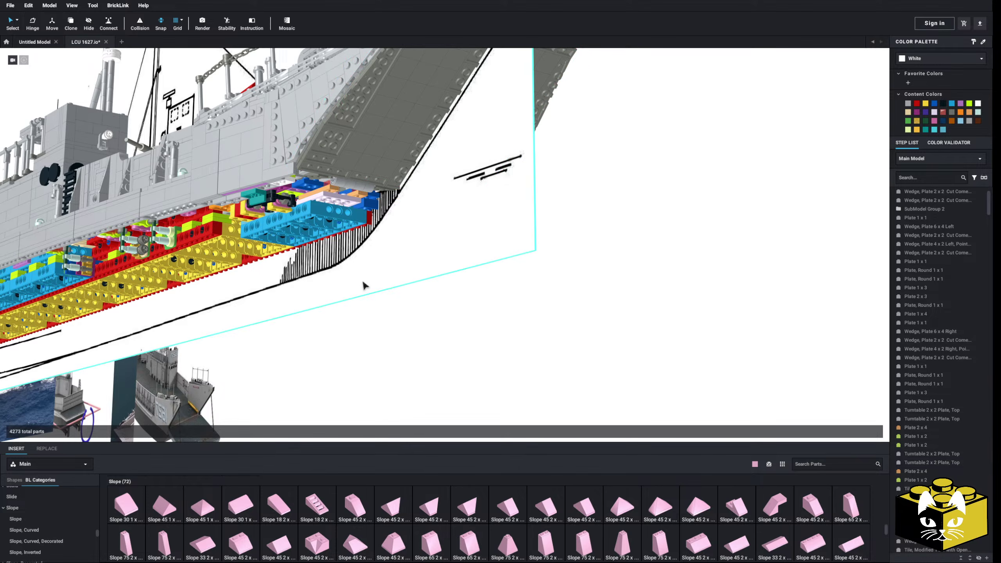
right_click_drag(363, 285, 405, 324)
scroll(410, 333, "up", 3)
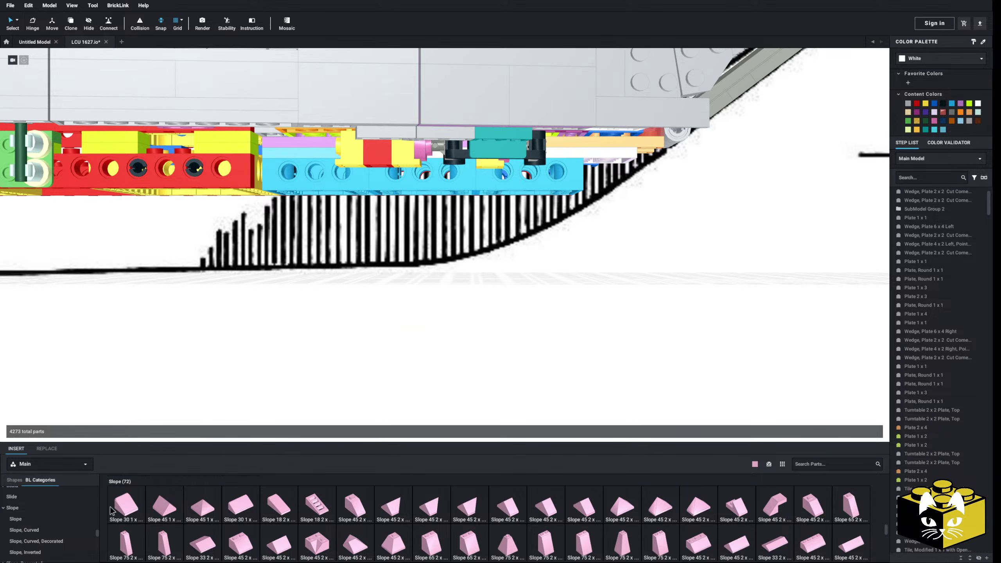
Try a Slope, Curved 4 x 1 x 1 2/3 along the blueprint's lower bow curve, and remove it.
scroll(259, 501, "down", 10)
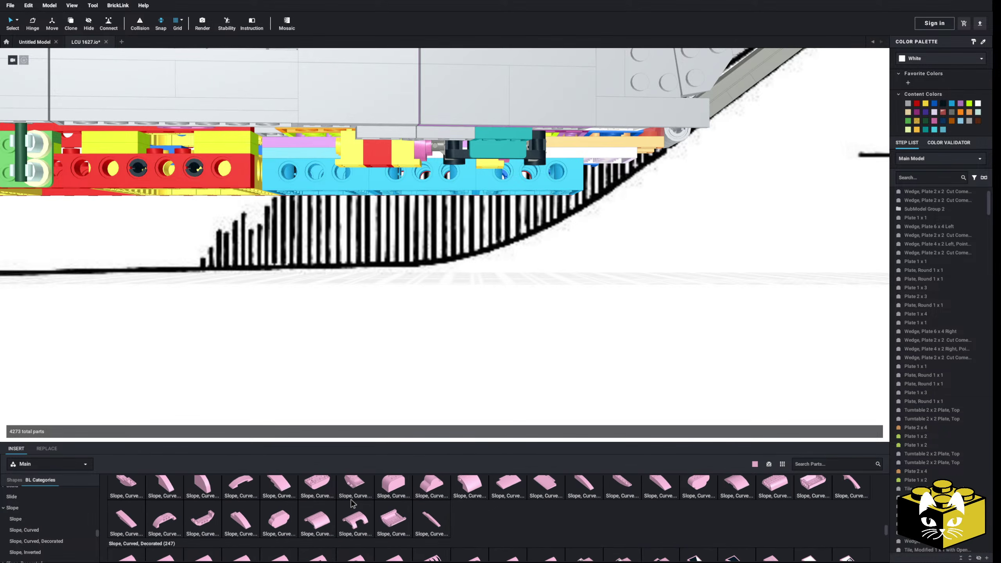
scroll(236, 505, "up", 2)
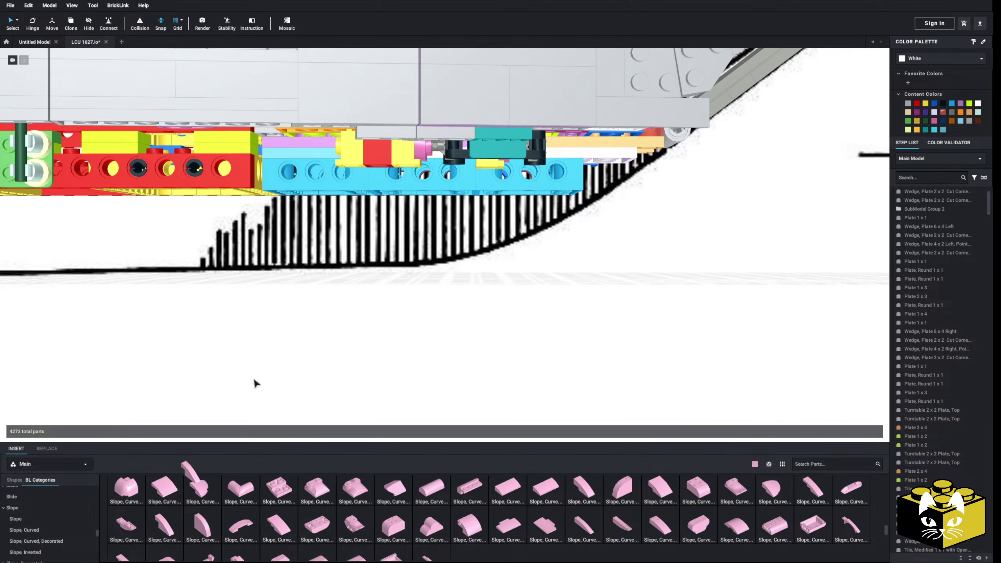
left_click_drag(254, 382, 459, 268)
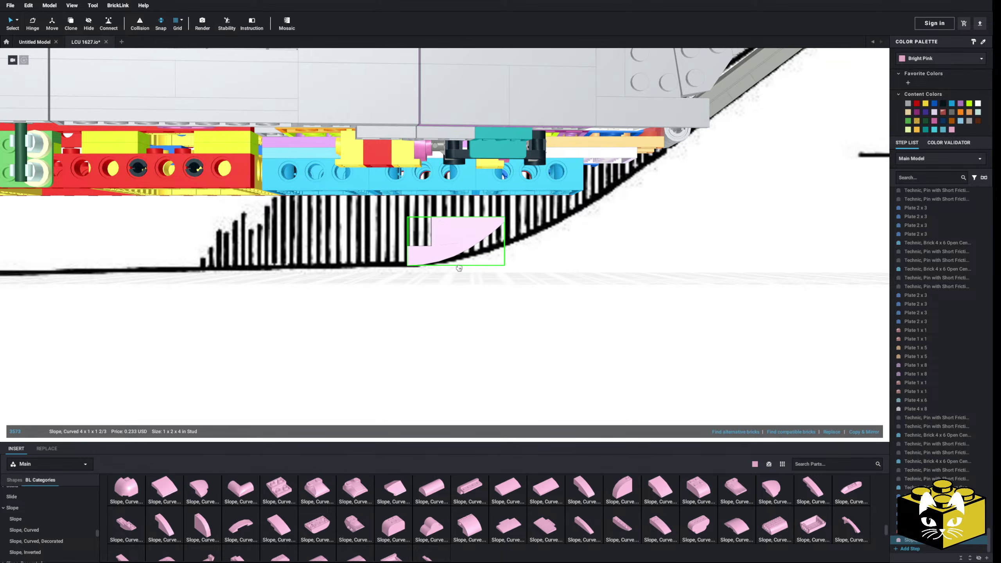
left_click(451, 248)
key("ctrl+z")
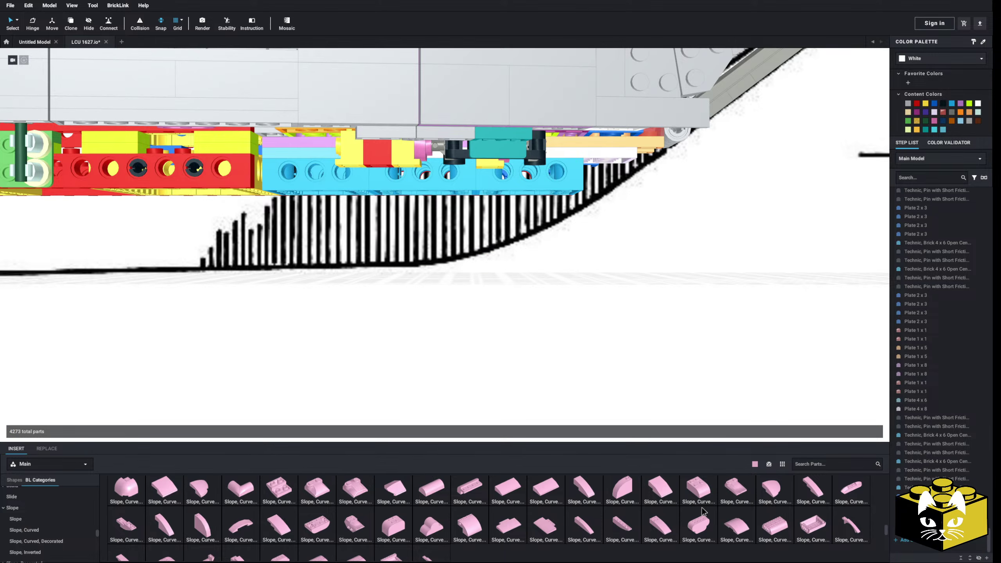
Try a Slope, Curved 6 x 1 at the start of the blueprint's lower bow curve, and delete it.
scroll(701, 512, "up", 2)
scroll(697, 513, "down", 2)
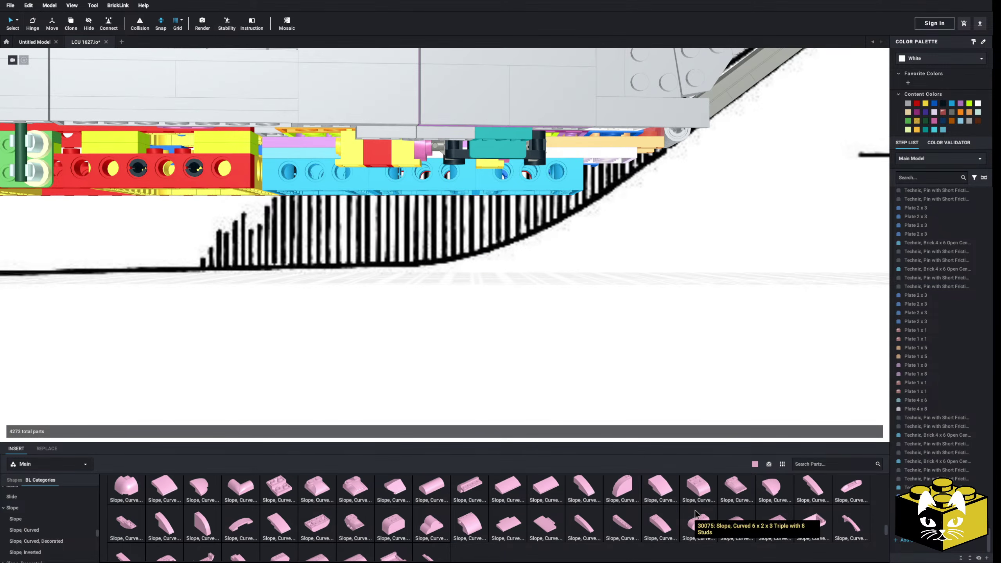
scroll(695, 512, "down", 1)
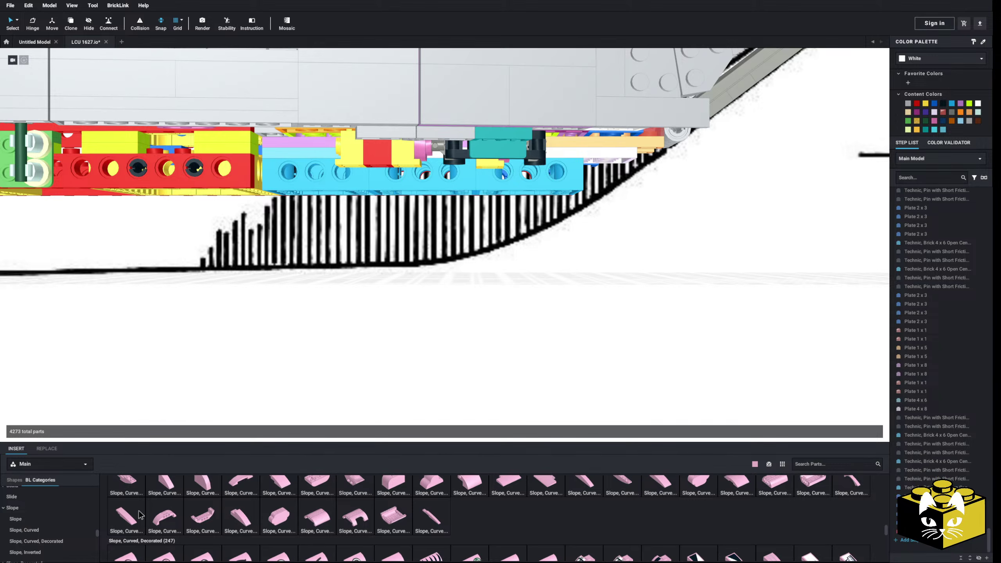
scroll(461, 496, "up", 1)
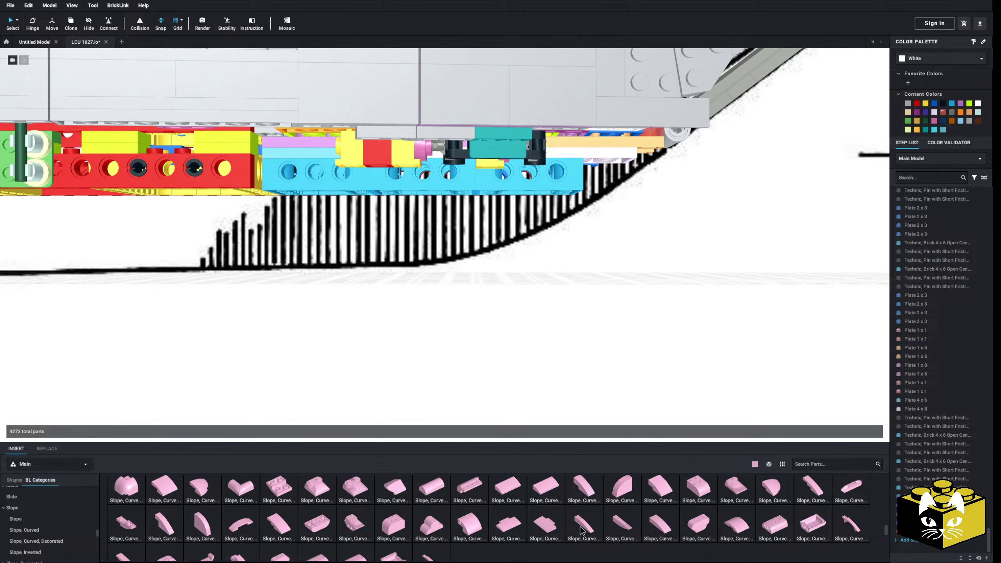
left_click_drag(583, 530, 401, 262)
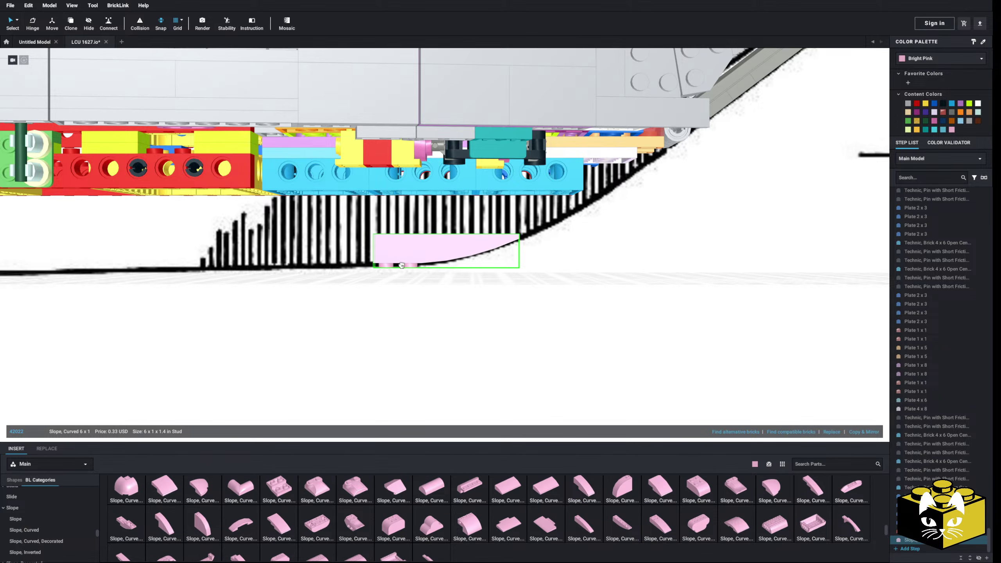
key("Delete")
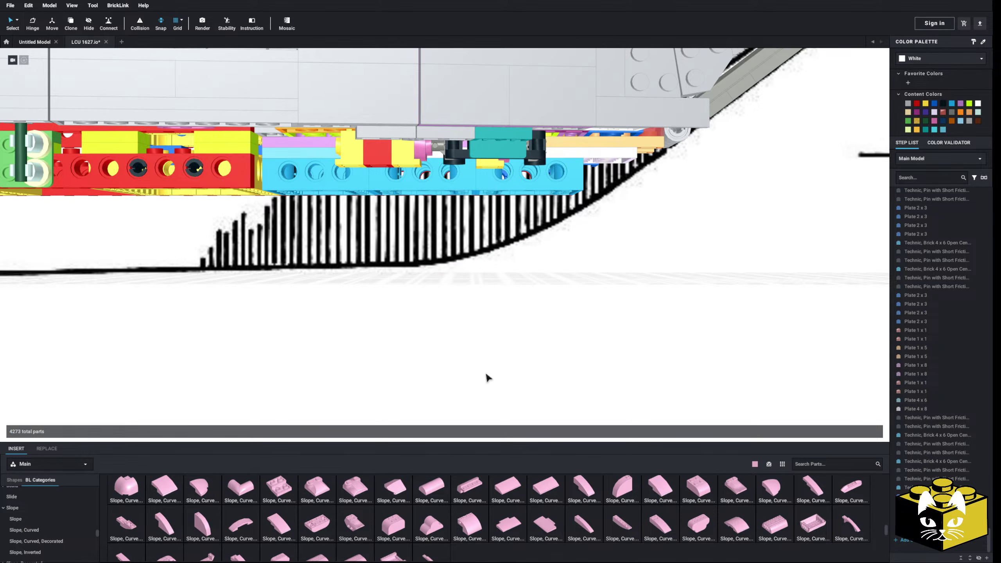
Place a bright pink six-stud-long inverted curved slope, studs up, along the start of the blueprint's lower bow curve.
key("Right")
key("Right")
key("Right")
left_click_drag(416, 272, 388, 237)
left_click(474, 401)
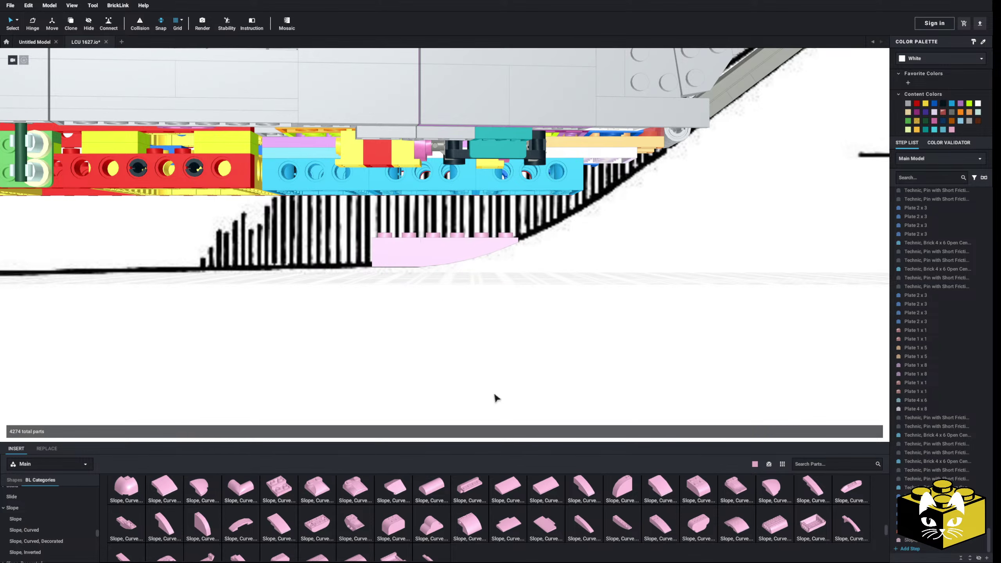
Examine how the pink curved slope follows the blueprint's lower curve and relates to the bow substructure above it.
scroll(494, 394, "down", 3)
right_click_drag(494, 394, 483, 395)
middle_click_drag(483, 394, 515, 376)
scroll(447, 360, "up", 5)
scroll(477, 355, "down", 5)
scroll(480, 355, "up", 4)
right_click_drag(515, 376, 453, 372)
middle_click_drag(454, 372, 448, 364)
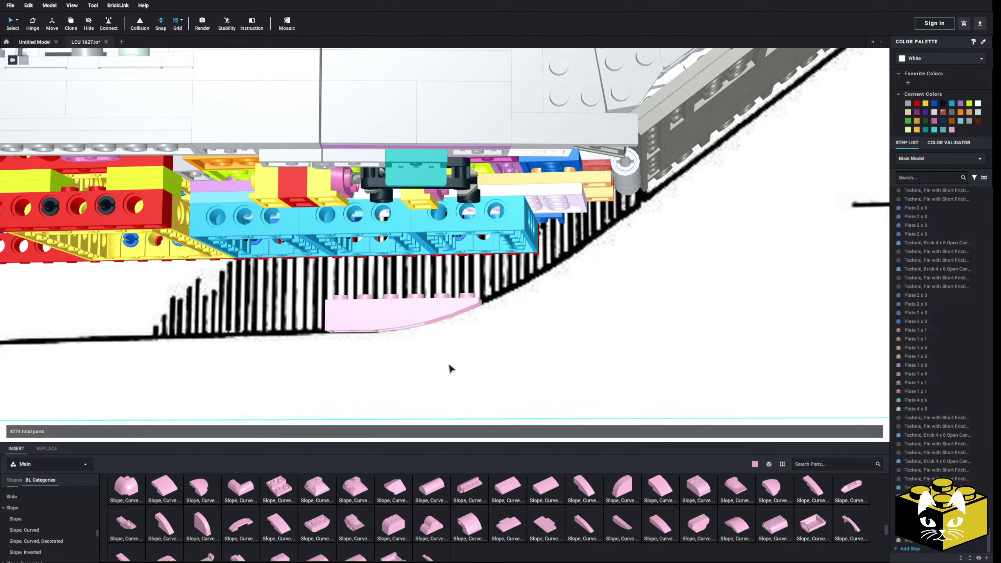
scroll(398, 338, "down", 3)
right_click_drag(398, 337, 426, 307)
scroll(452, 344, "down", 2)
scroll(445, 327, "up", 3)
Move the side-view blueprint image sideways from the hull's centreline toward the outer side of the hull.
middle_click_drag(485, 347, 392, 290)
right_click_drag(439, 234, 412, 291)
scroll(432, 295, "down", 3)
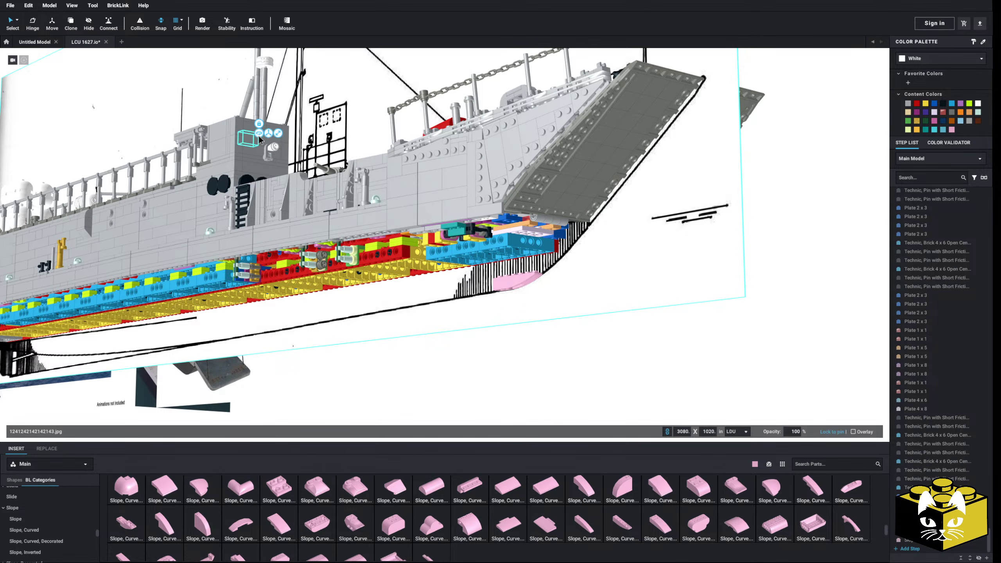
right_click_drag(244, 153, 166, 149)
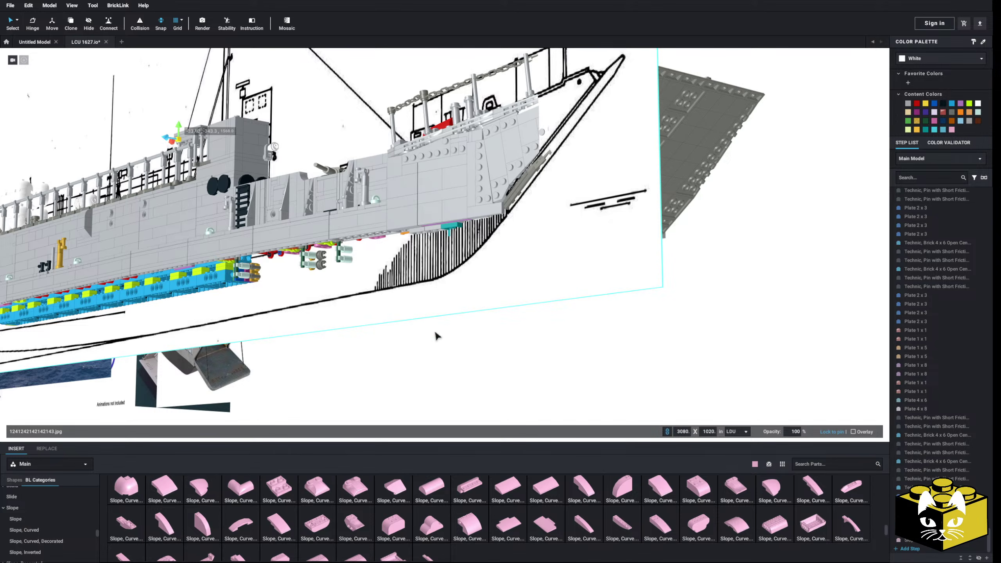
Examine where the repositioned blueprint's bow curve meets the hull's lower front corner and the ramp edge.
scroll(437, 336, "up", 10)
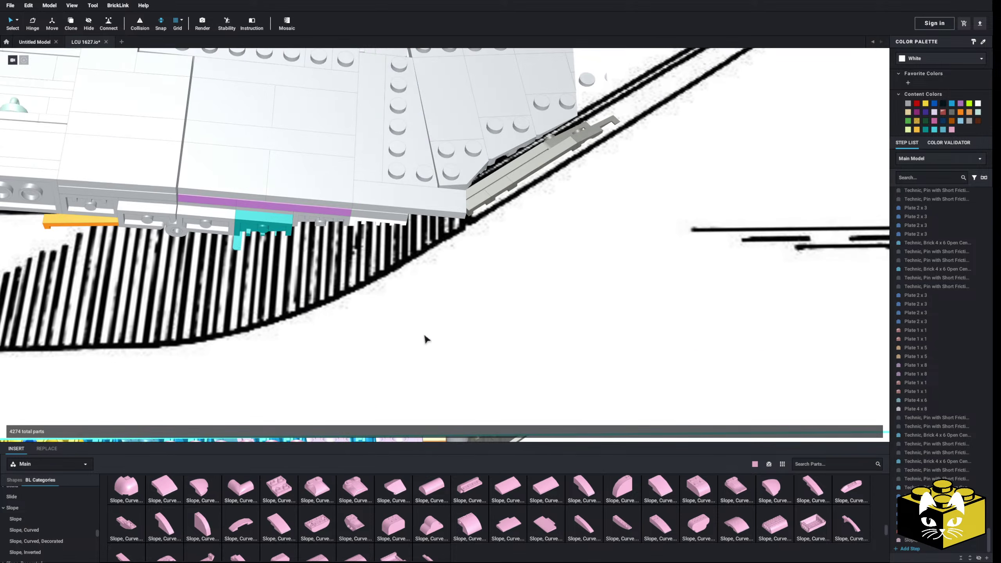
mouse_move(424, 335)
right_mouse_down()
mouse_move(430, 355)
mouse_move(417, 295)
mouse_move(407, 330)
right_mouse_up()
scroll(426, 351, "up", 3)
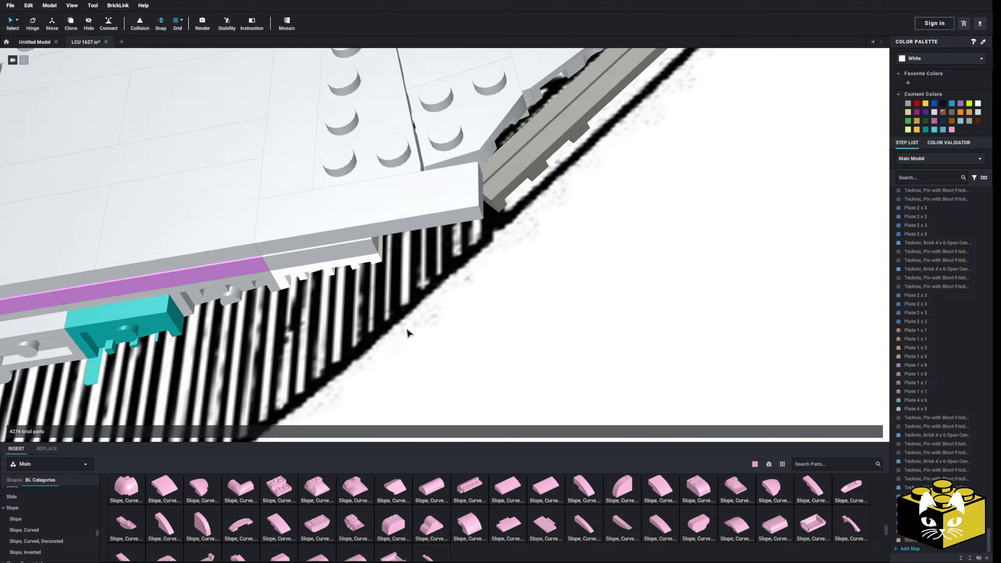
scroll(406, 335, "up", 2)
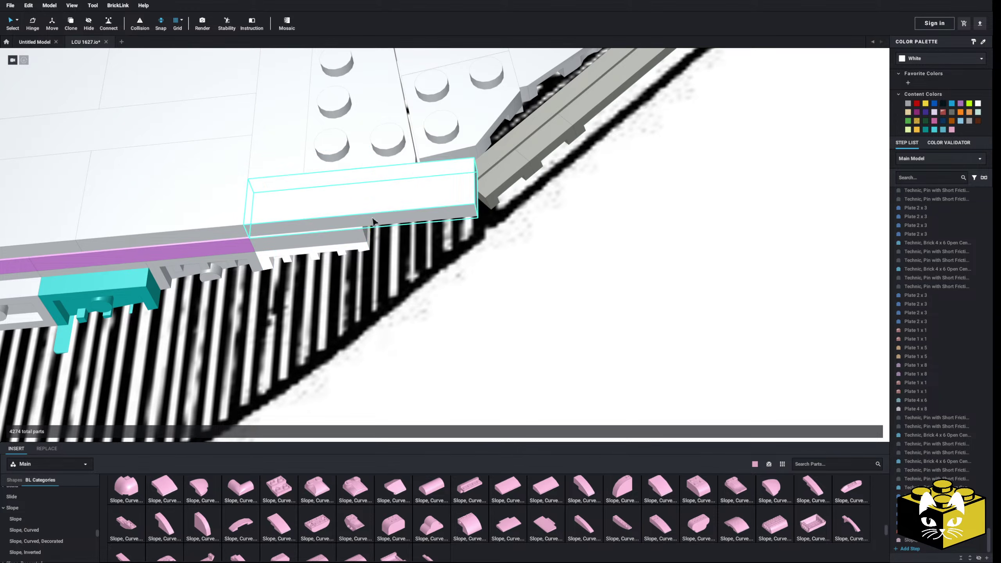
mouse_move(400, 242)
right_mouse_down()
mouse_move(401, 252)
mouse_move(395, 214)
mouse_move(397, 246)
mouse_move(398, 220)
mouse_move(396, 246)
mouse_move(370, 243)
mouse_move(337, 271)
mouse_move(353, 257)
right_mouse_up()
mouse_move(519, 177)
right_mouse_down()
mouse_move(548, 183)
mouse_move(525, 178)
right_mouse_up()
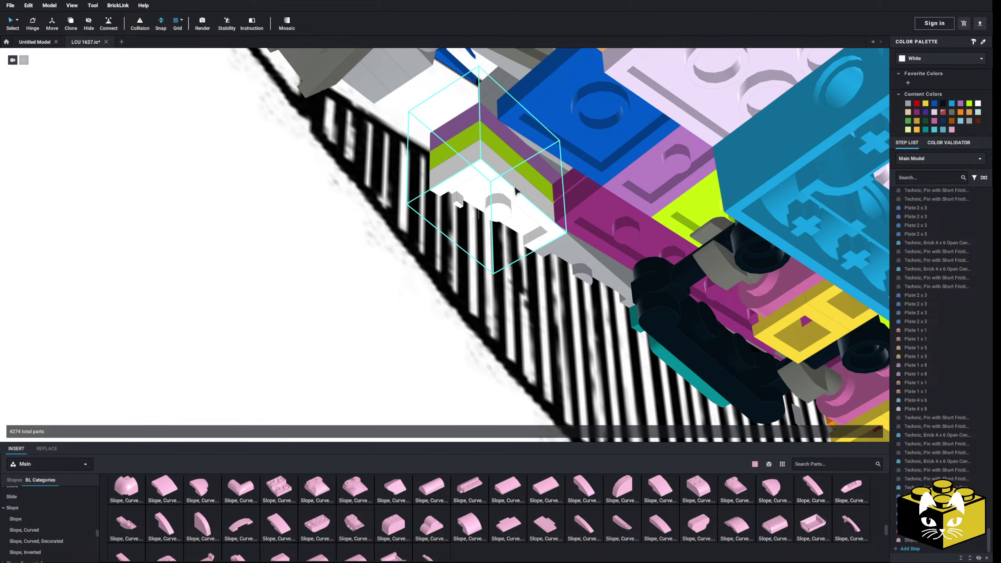
Try removing the white inverted 1 x 2 - 2 x 2 bracket beneath the hull's lower front edge.
left_click(515, 188)
key("Delete")
right_click_drag(545, 253, 584, 253)
scroll(252, 251, "down", 3)
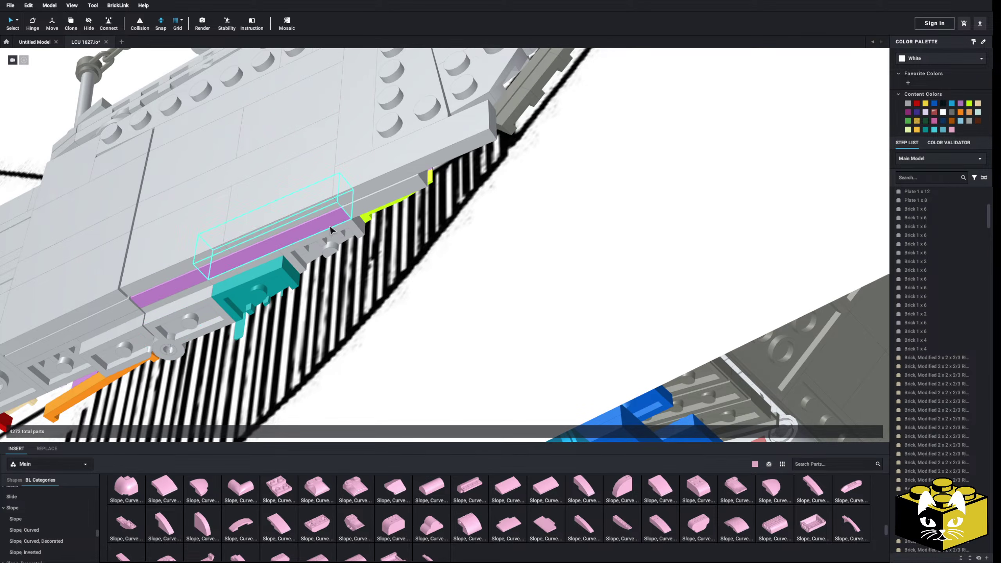
scroll(330, 227, "down", 3)
right_click_drag(320, 242, 326, 249)
scroll(326, 249, "up", 3)
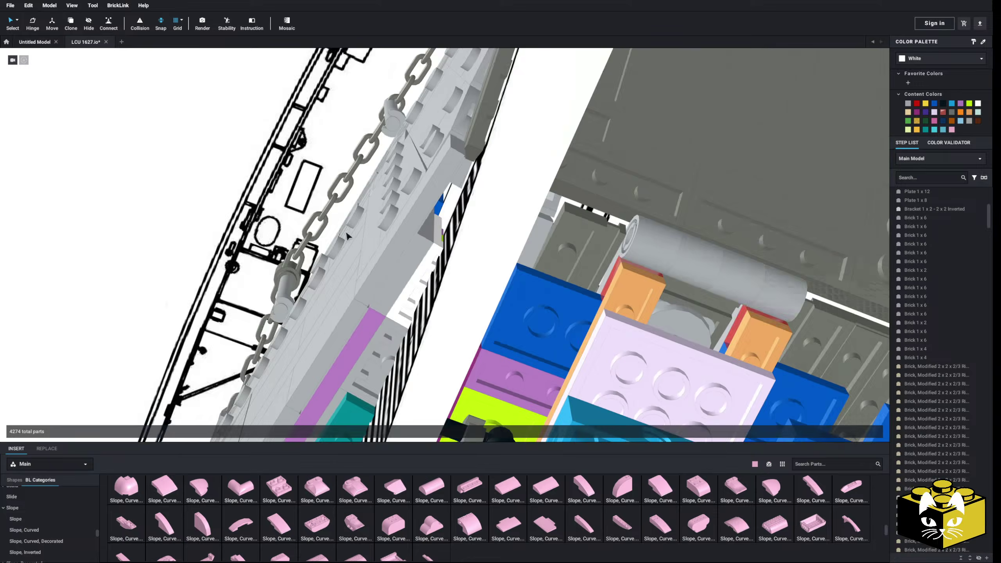
Examine the space between the hull's lower side edge and the blueprint's hatched bow curve.
scroll(339, 235, "up", 5)
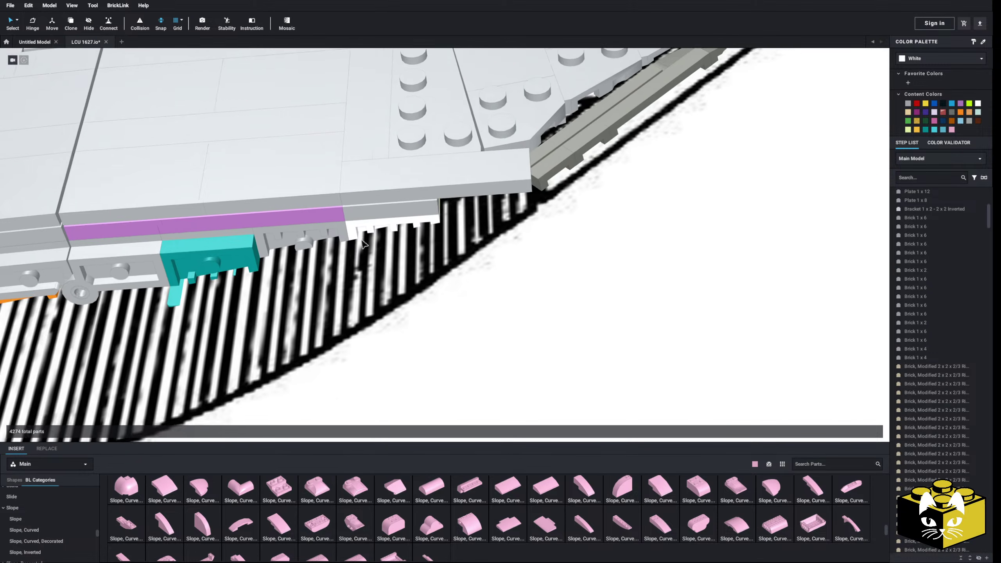
scroll(416, 248, "up", 3)
right_click_drag(383, 254, 294, 240)
middle_click_drag(293, 240, 387, 238)
right_click_drag(387, 238, 387, 233)
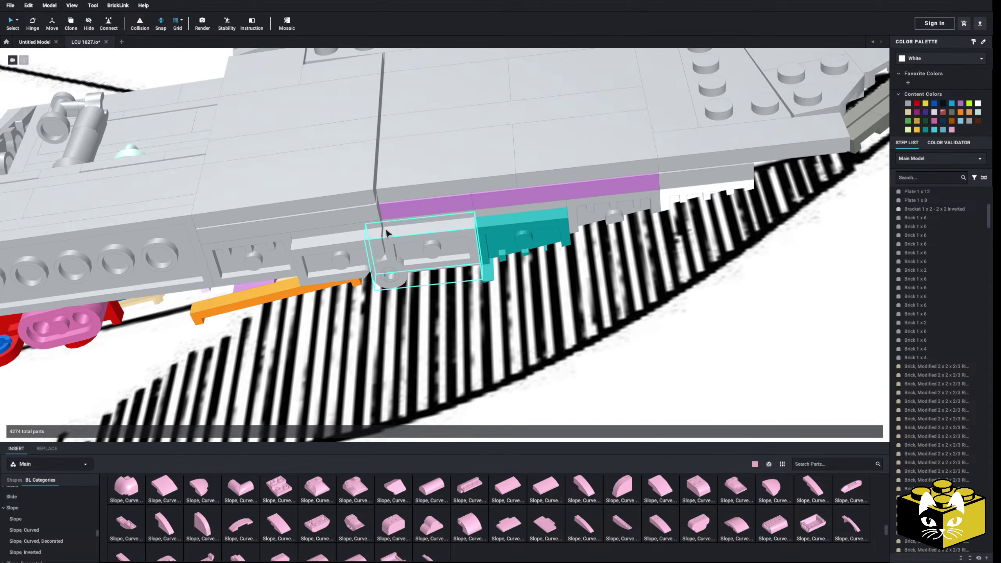
middle_click_drag(386, 233, 337, 232)
right_click_drag(337, 232, 337, 229)
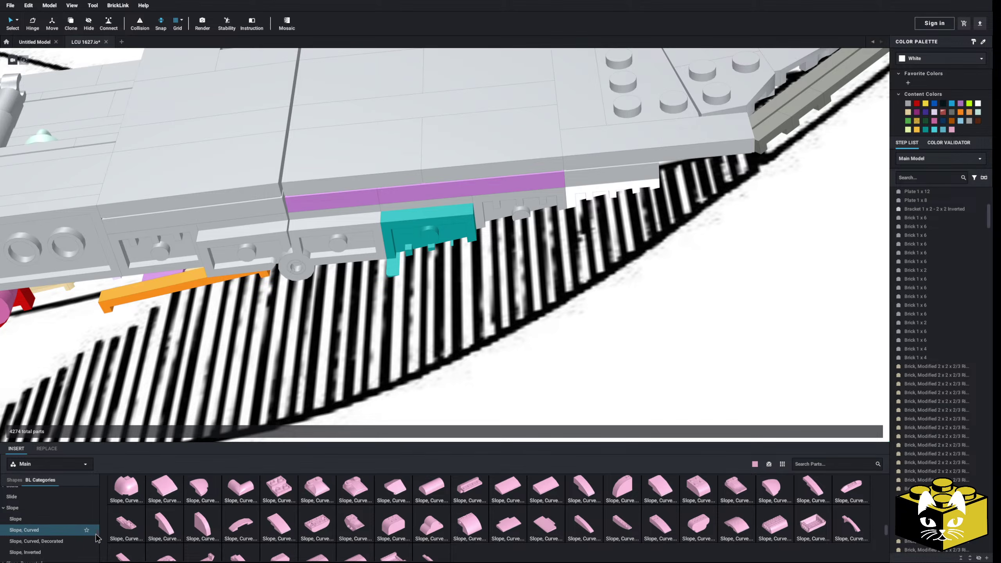
left_click_drag(97, 534, 85, 464)
scroll(35, 514, "down", 4)
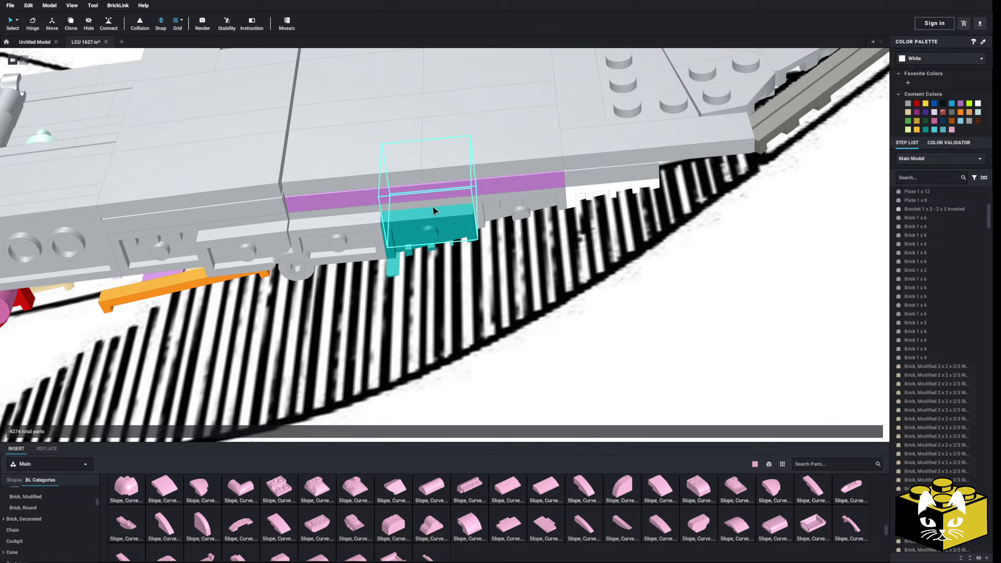
Delete the forward purple strip along the hull's lower side edge to expose the sideways studs behind it.
scroll(353, 198, "down", 3)
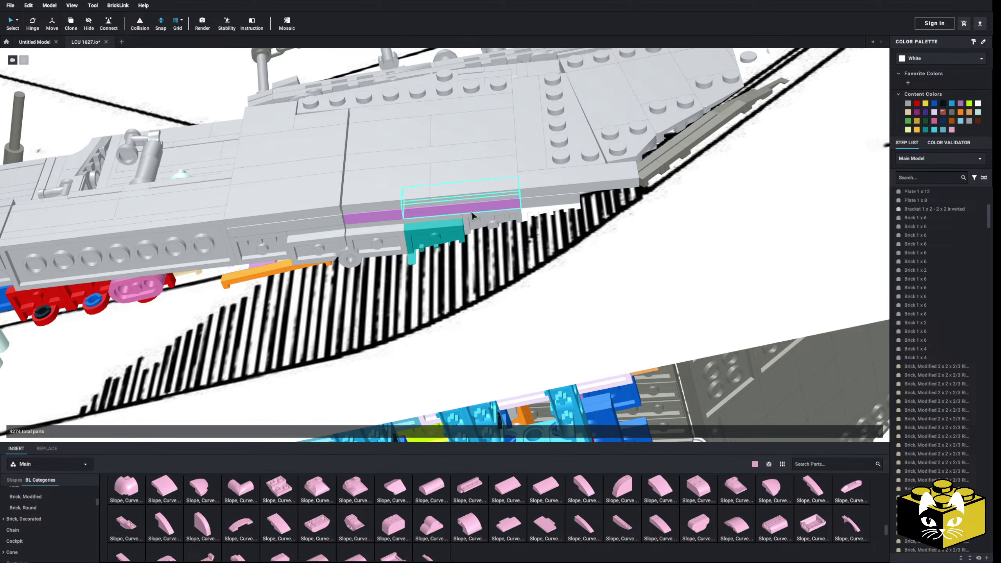
right_click_drag(471, 216, 465, 192)
left_click(471, 204)
key("Delete")
scroll(465, 192, "up", 4)
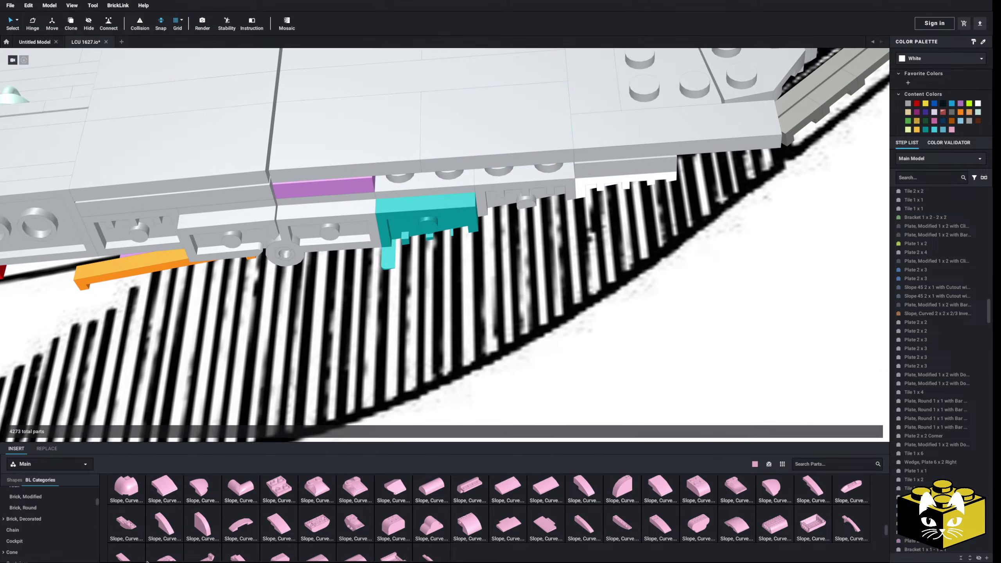
Place two bright pink Plate 2 x 3 parts side by side on the exposed sideways studs, extending below the hull edge.
left_click(40, 513)
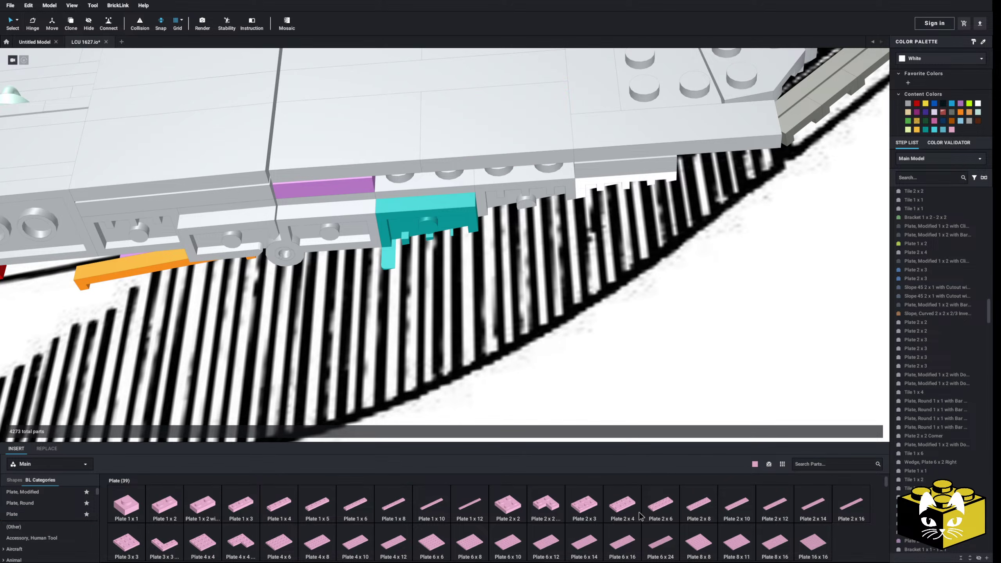
left_click(591, 509)
left_click(420, 220)
scroll(422, 224, "up", 2)
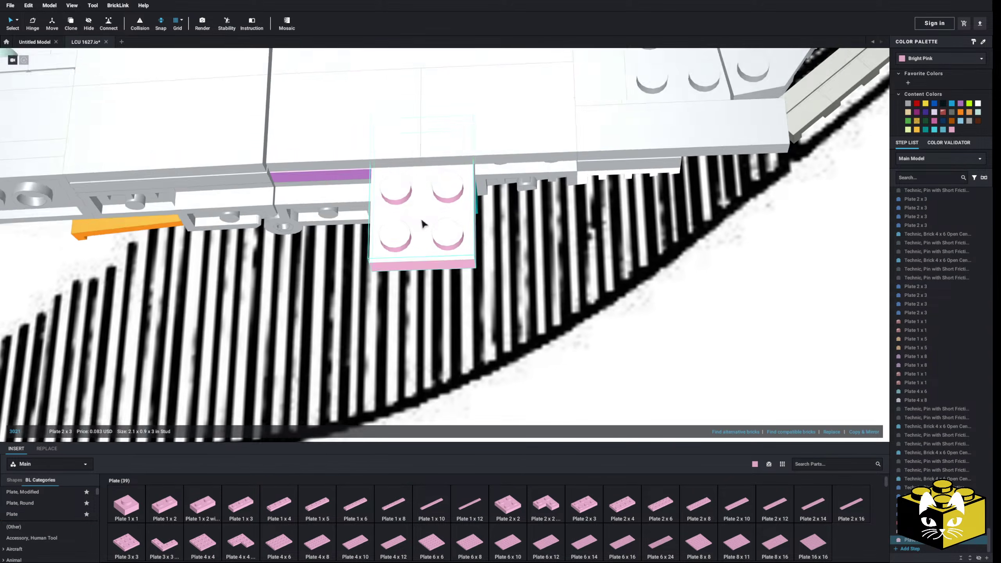
right_click_drag(423, 224, 422, 222)
left_click(596, 498)
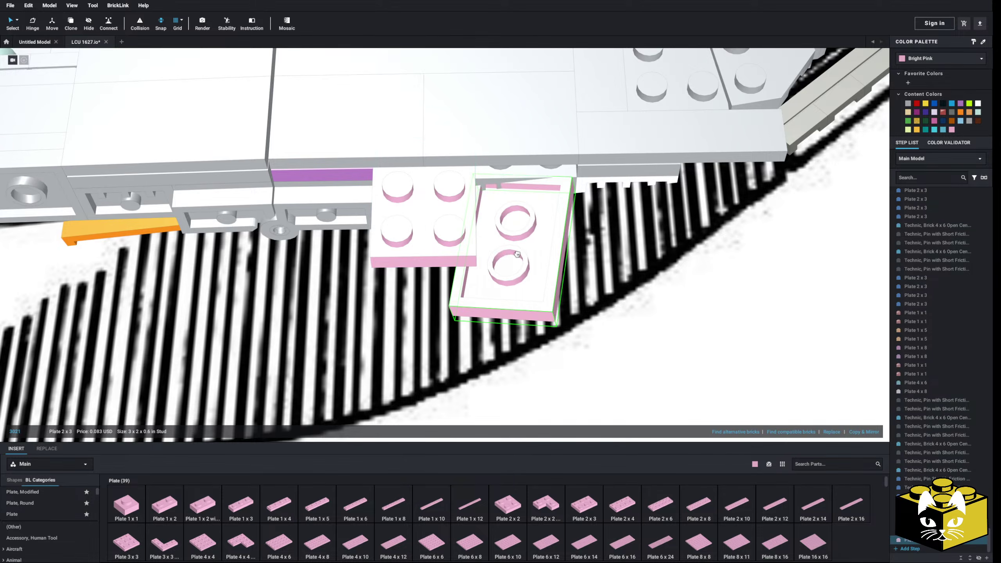
left_click(528, 209)
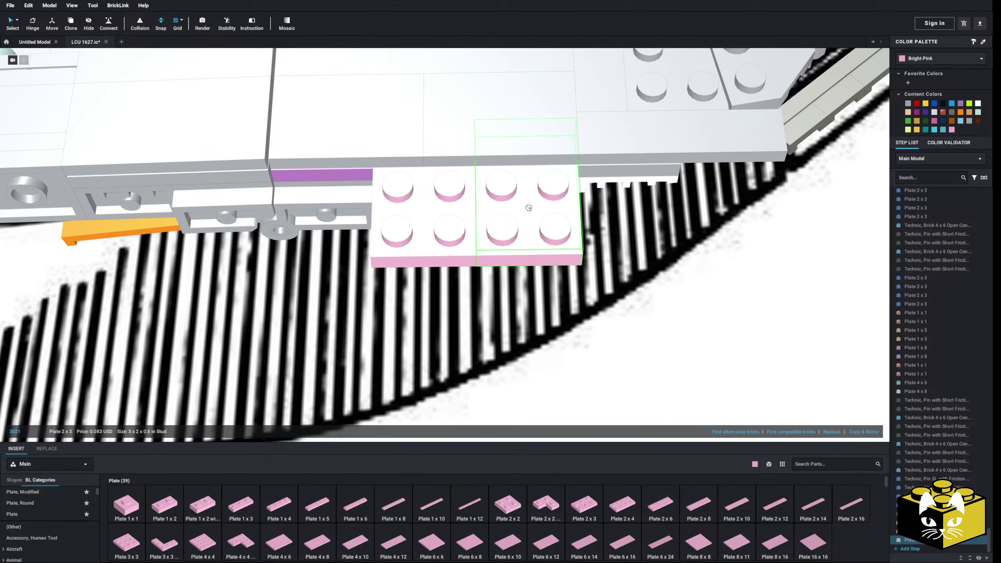
Attach two bright pink Bracket 1 x 2 - 1 x 2 parts behind the pink plates with their studs facing down.
right_click_drag(529, 208, 262, 290)
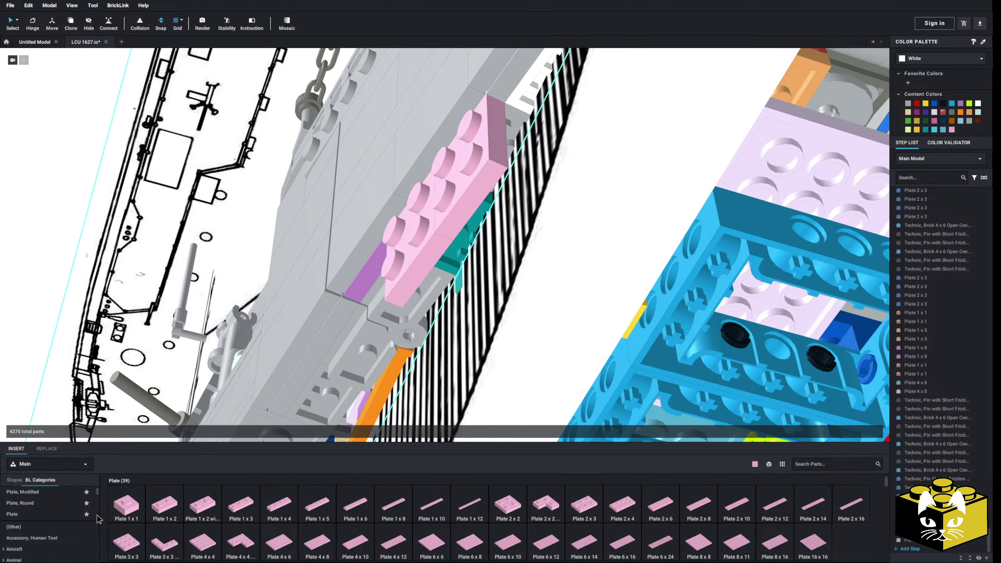
scroll(93, 518, "down", 2)
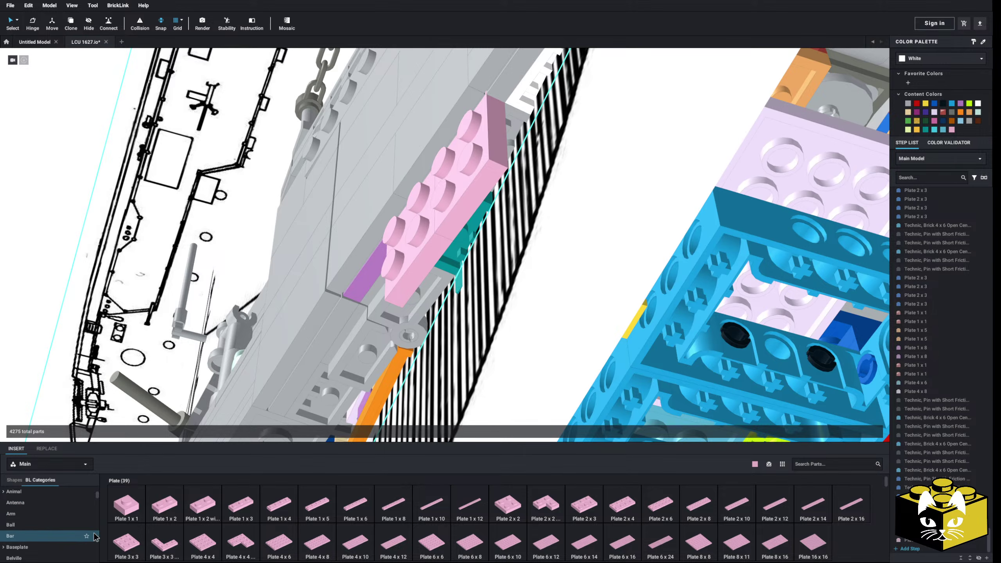
left_click(16, 560)
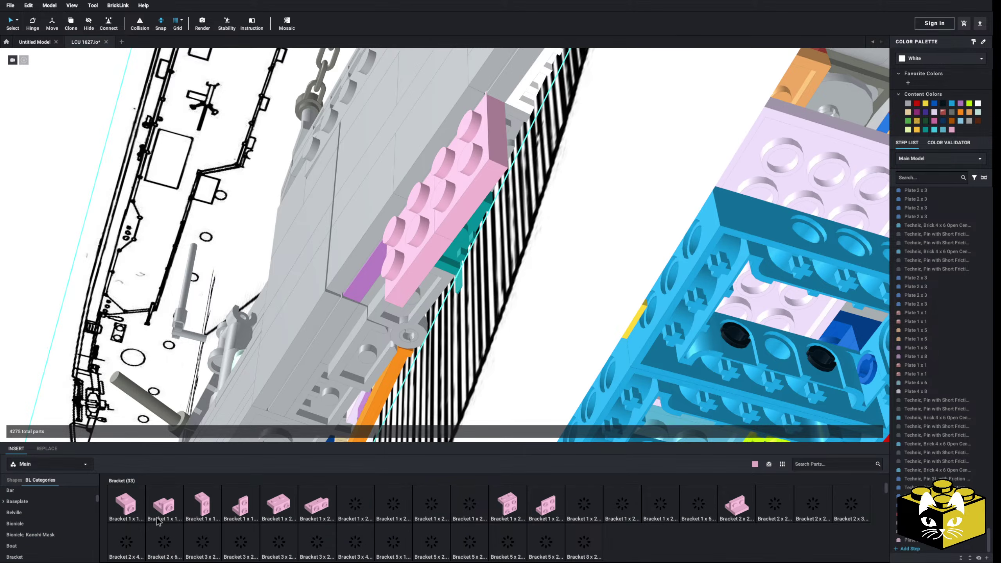
left_click(278, 504)
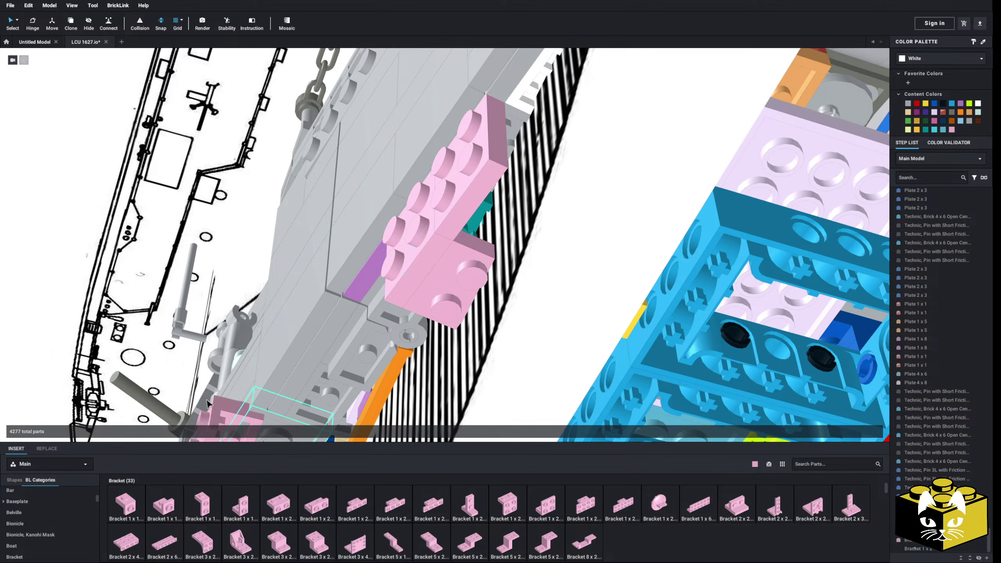
scroll(516, 221, "up", 2)
scroll(517, 221, "down", 3)
right_click_drag(517, 221, 268, 391)
scroll(461, 253, "up", 2)
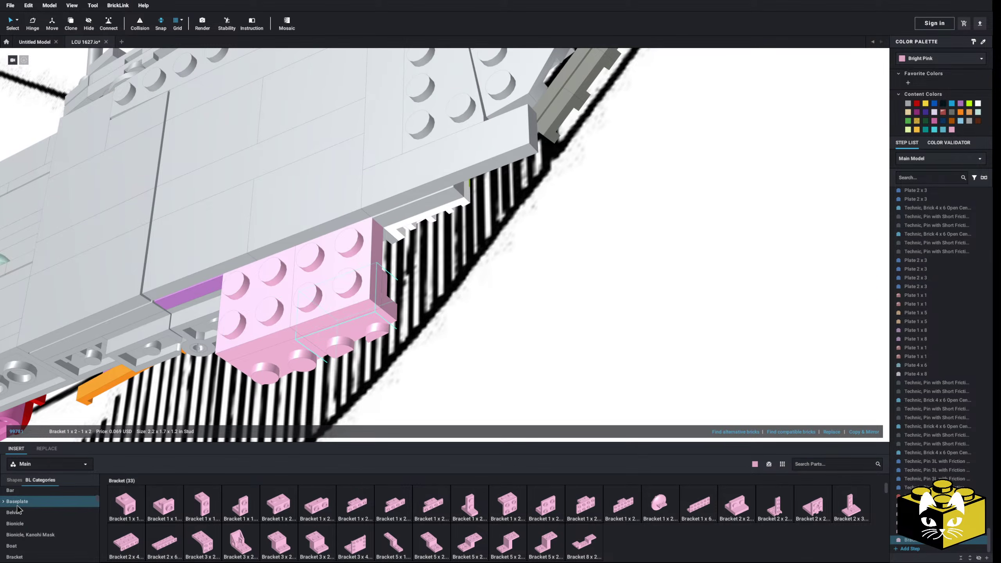
left_click(42, 514)
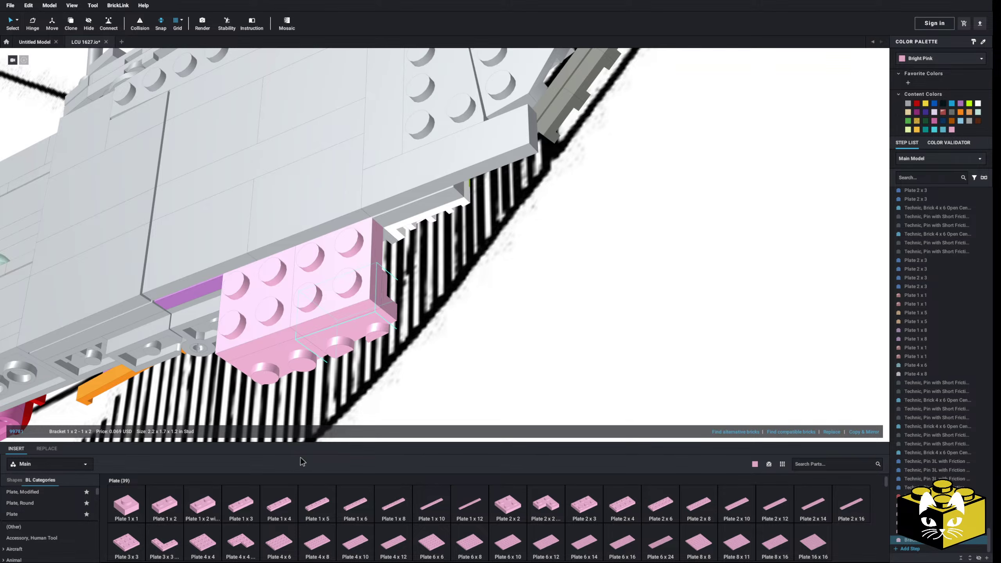
left_click(279, 507)
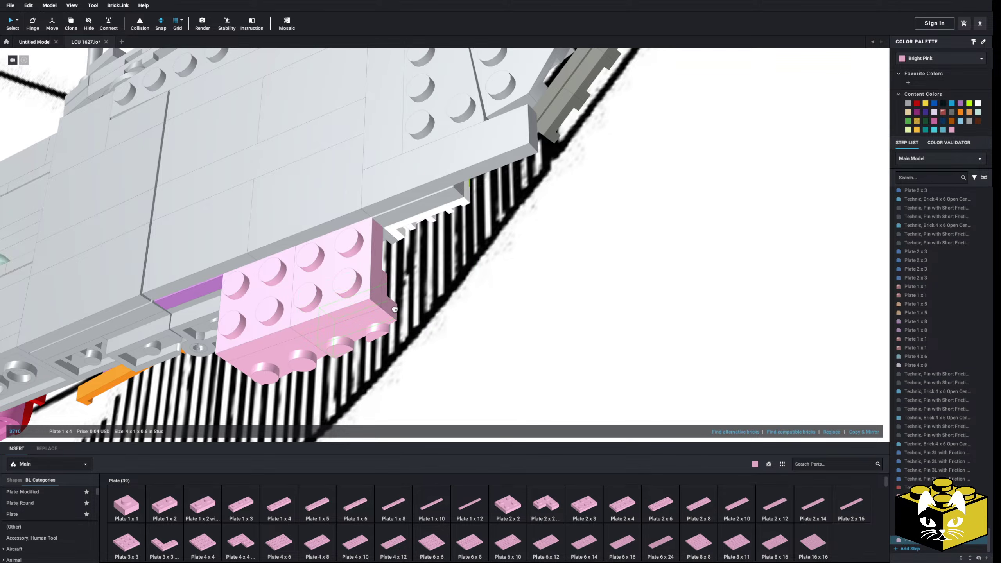
right_click_drag(419, 297, 401, 296)
key("Escape")
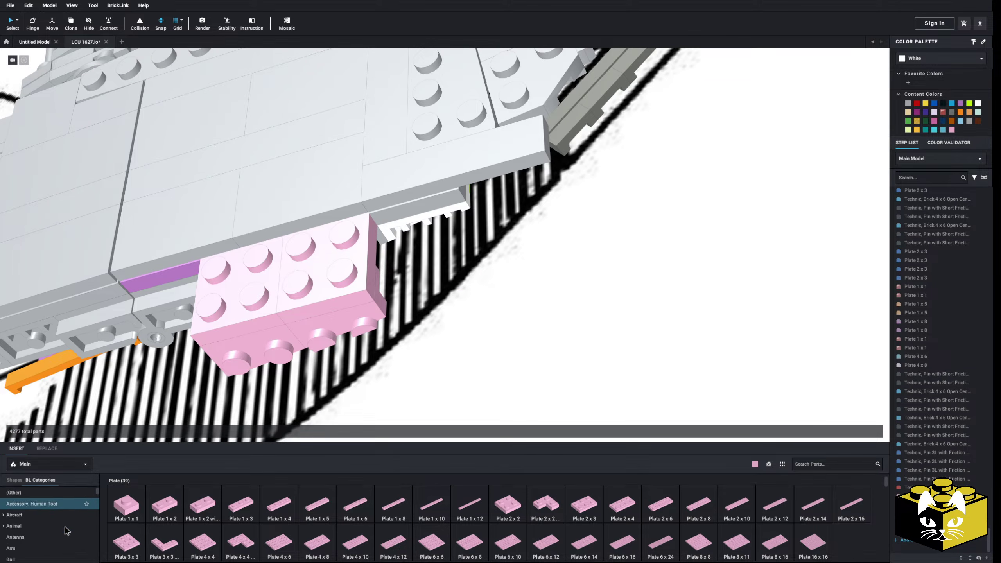
Find the Wedge, Plate parts in the library for shaping the bow's lower side.
scroll(66, 524, "down", 10)
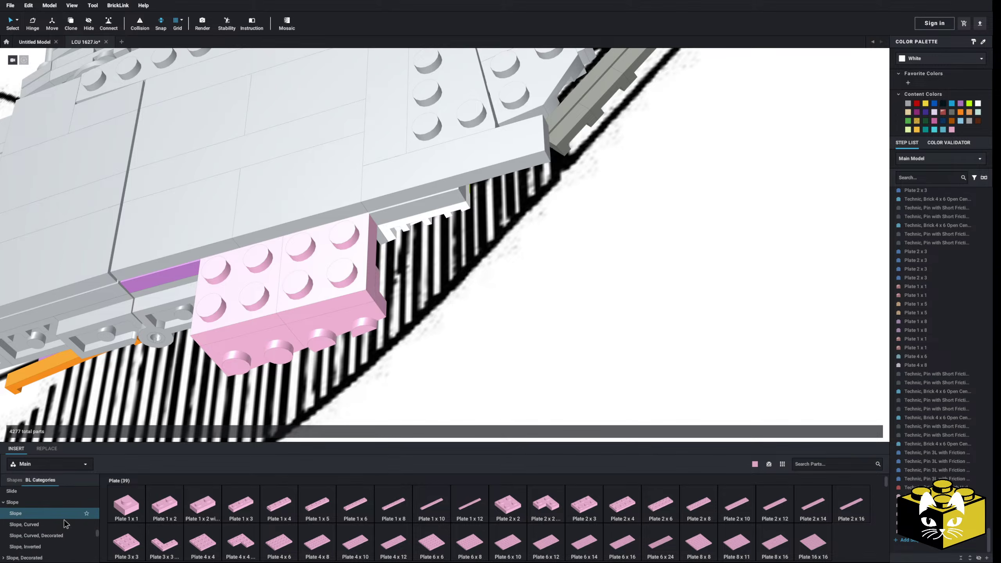
scroll(65, 524, "down", 3)
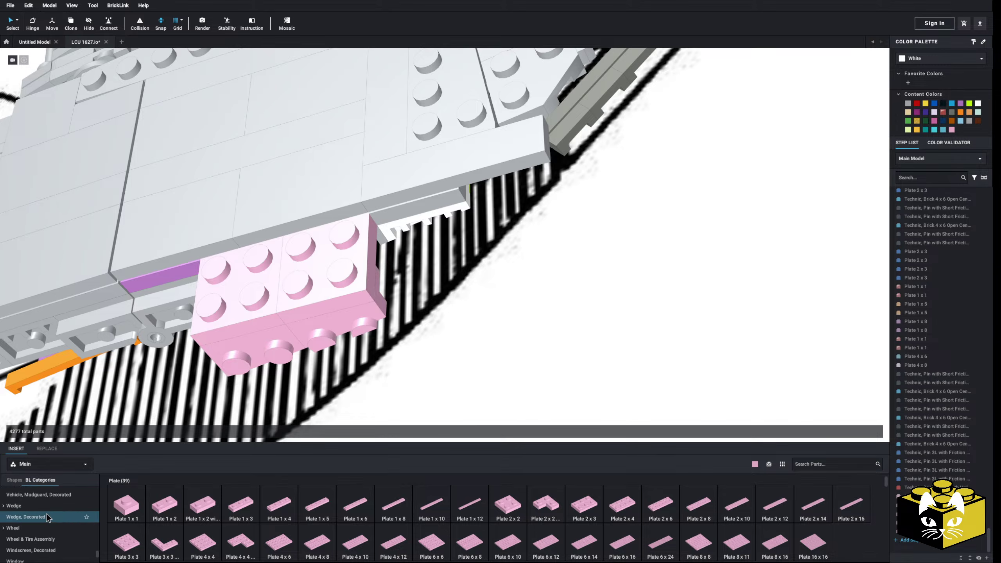
left_click(45, 527)
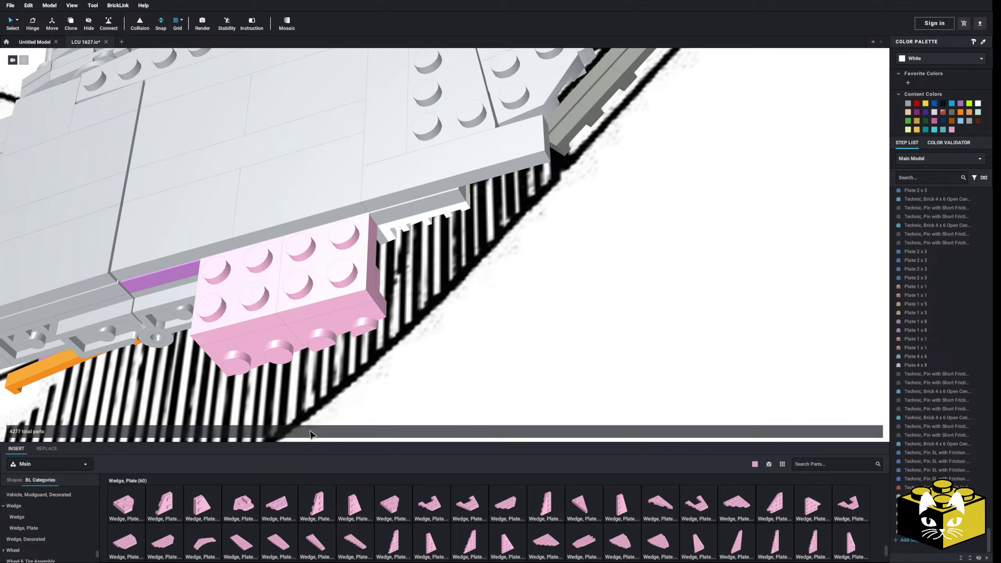
right_click_drag(331, 390, 338, 406)
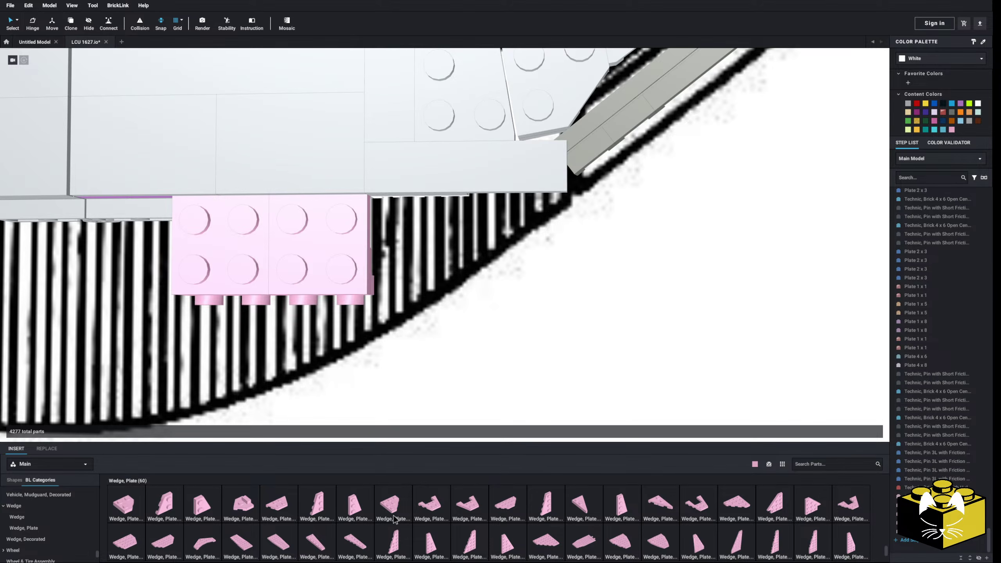
Try a bright pink Wedge, Plate 3 x 2 Right over the front of the pink plates, its slanted edge along the blueprint curve.
key("Left")
key("Down")
key("Left")
key("Left")
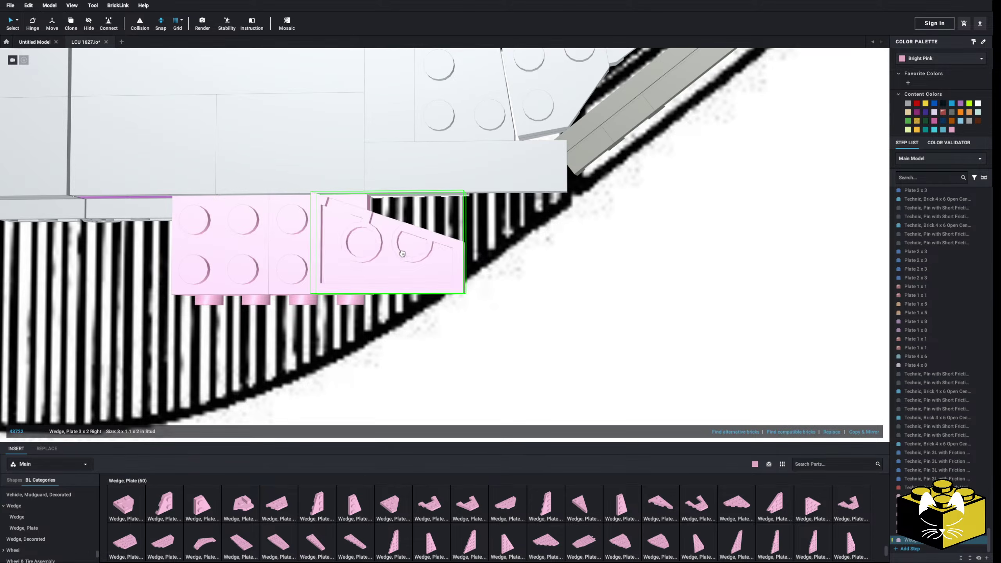
key("Down")
key("Down")
left_click(334, 250)
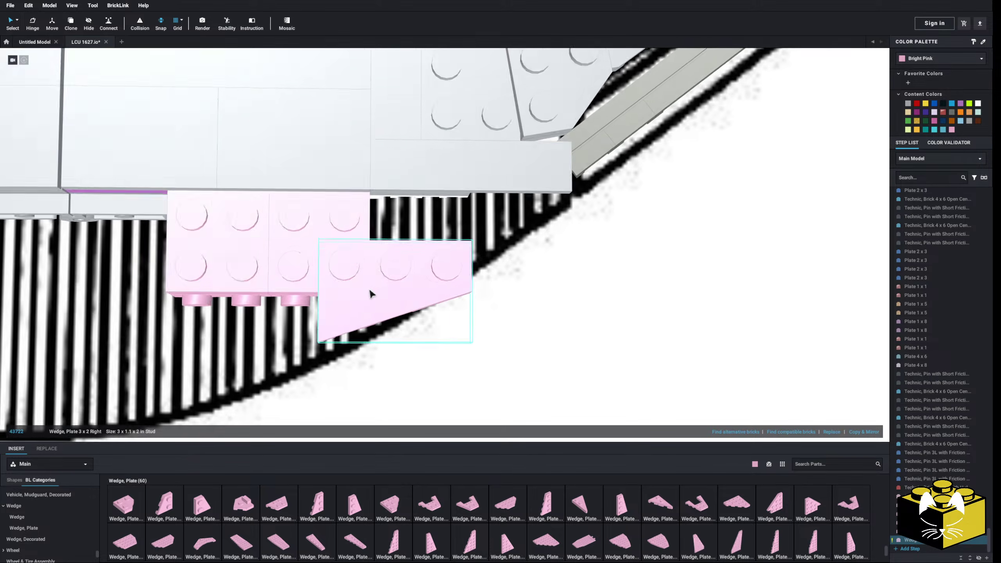
key("Delete")
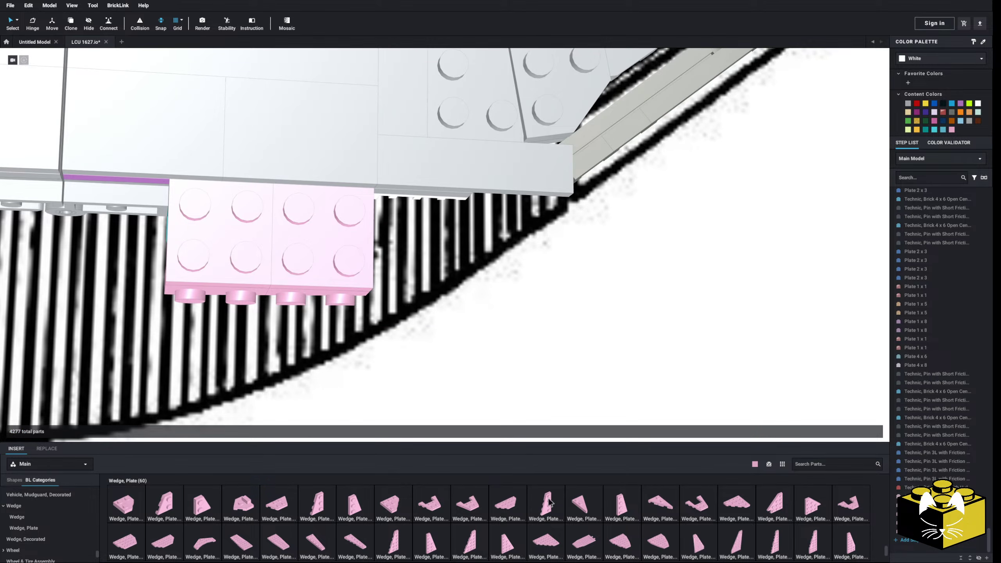
Try a bright pink Wedge, Plate 4 x 2 Right, Pointed under the hull's front corner, pointing toward the ramp edge.
left_click(657, 503)
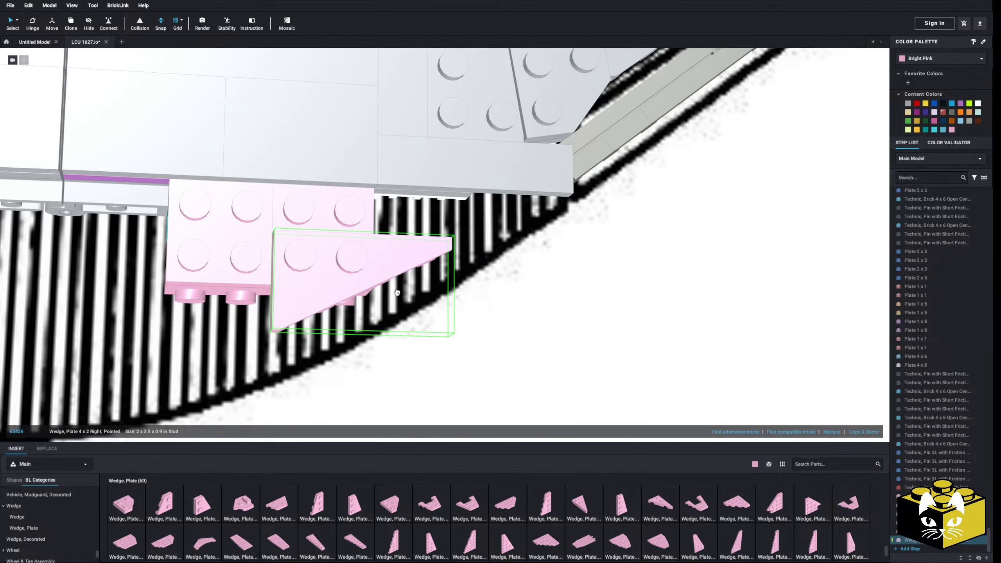
scroll(418, 284, "down", 5)
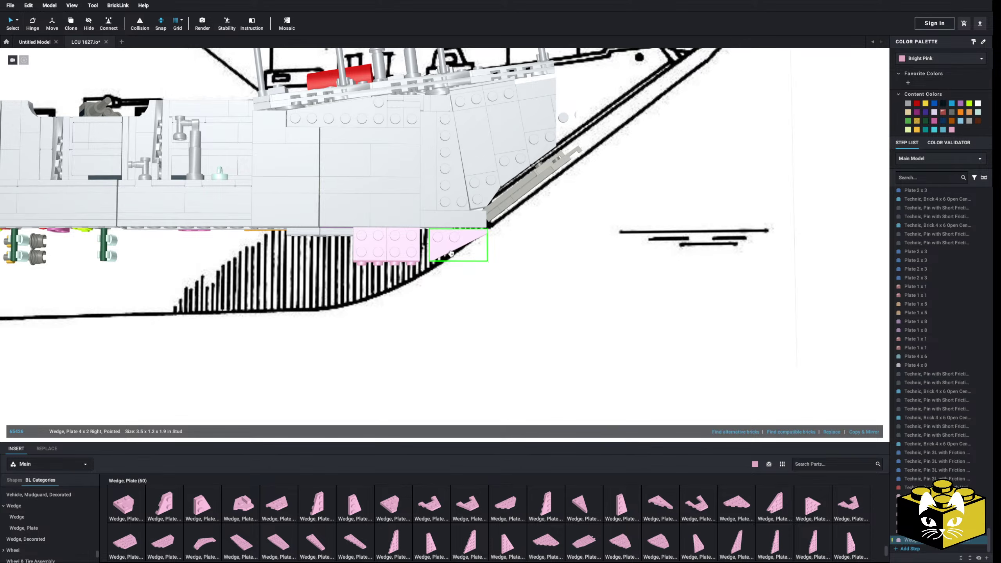
scroll(451, 252, "up", 3)
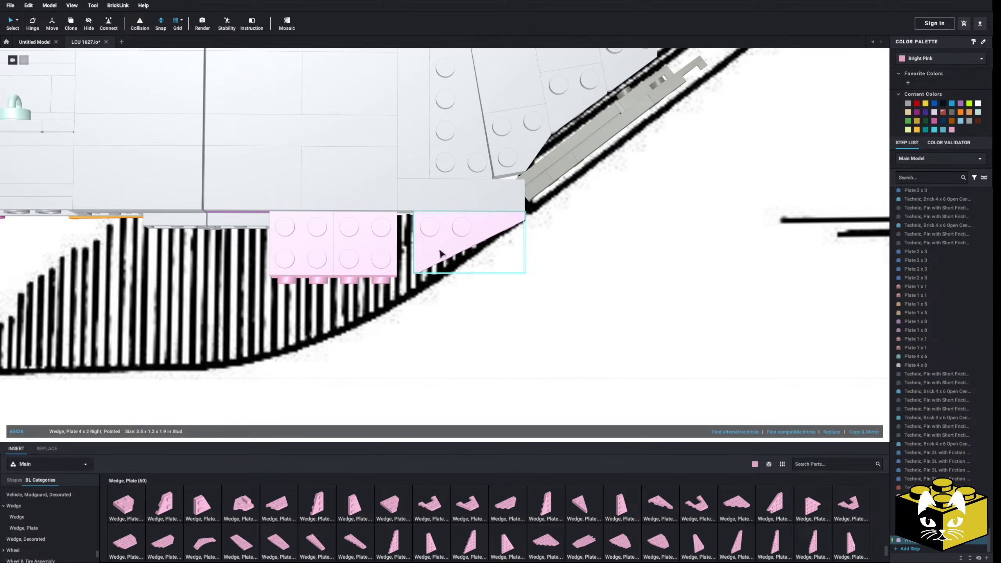
key("Escape")
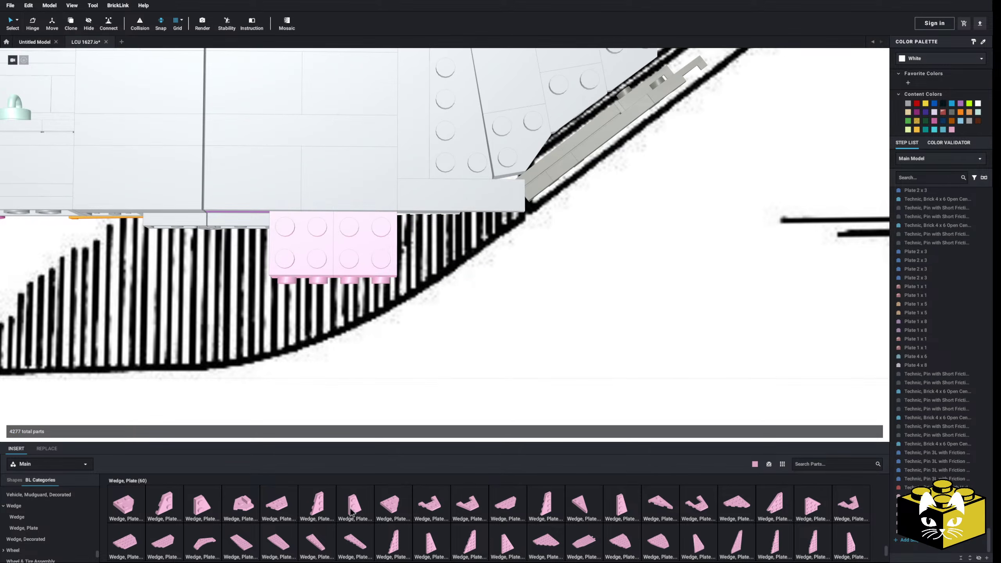
Try the bright pink Wedge, Plate 3 x 2 Right again, this time below the hull's front corner ahead of the pink plates.
key("Up")
key("Left")
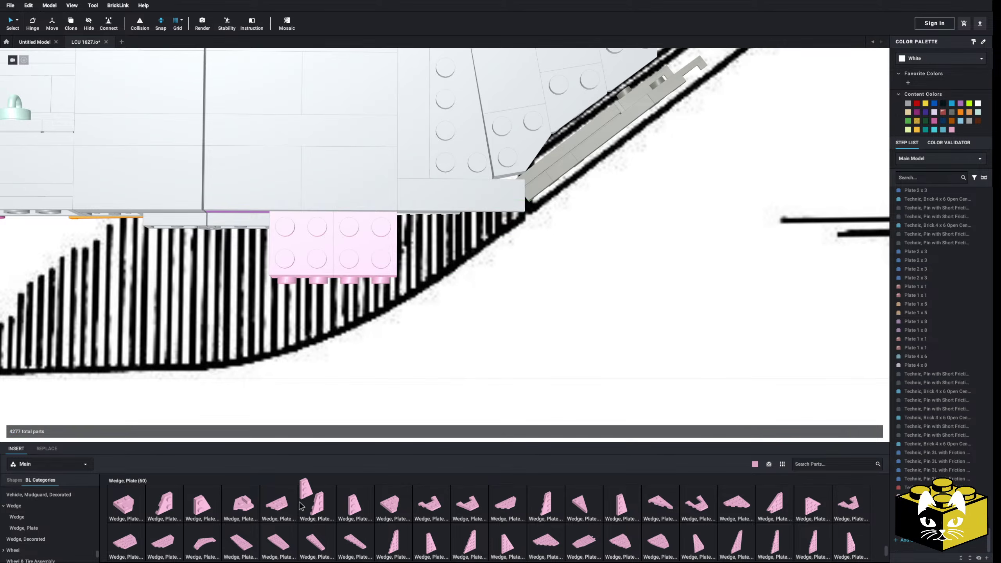
key("Left")
key("Up")
key("Left")
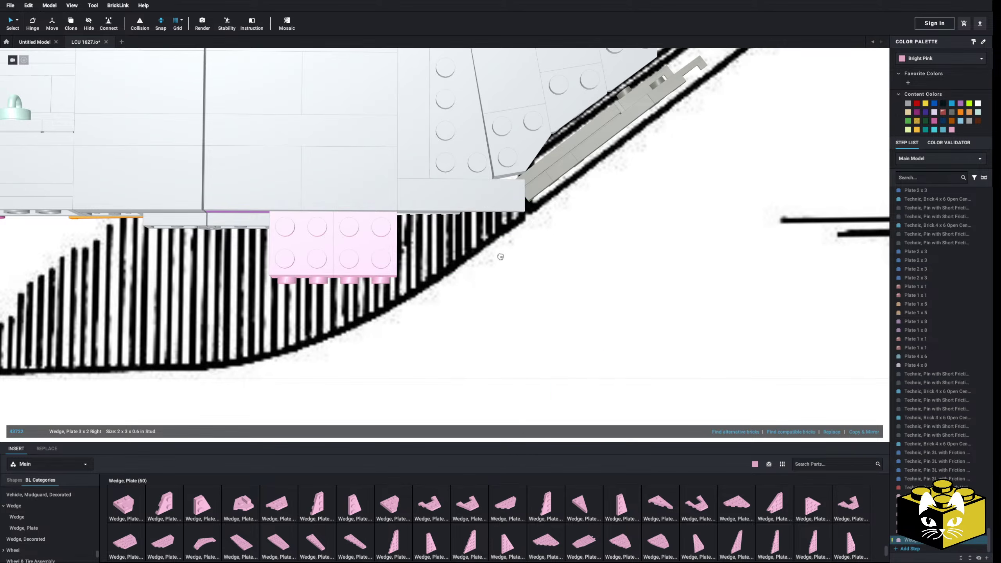
left_click(475, 245)
key("Delete")
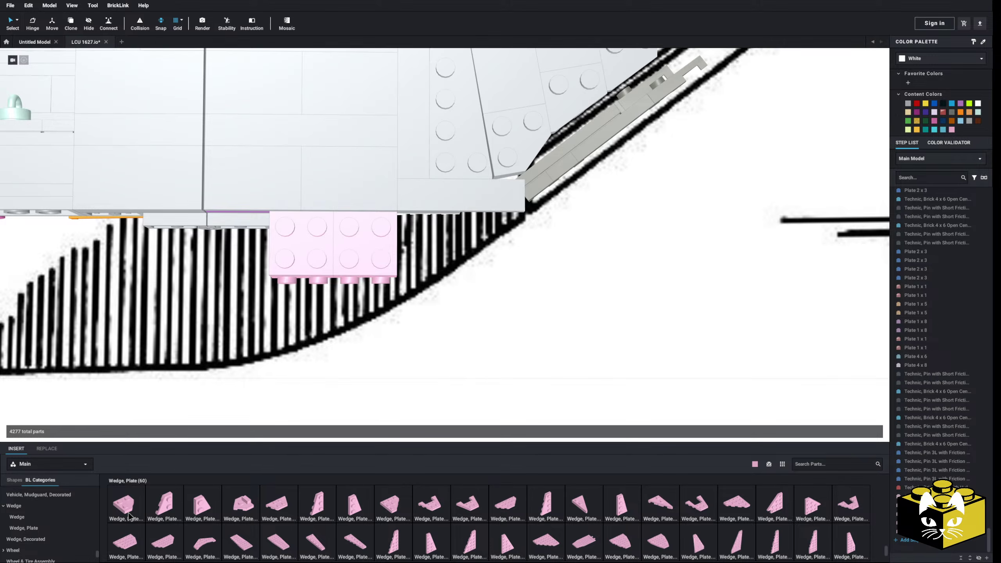
scroll(40, 532, "down", 1)
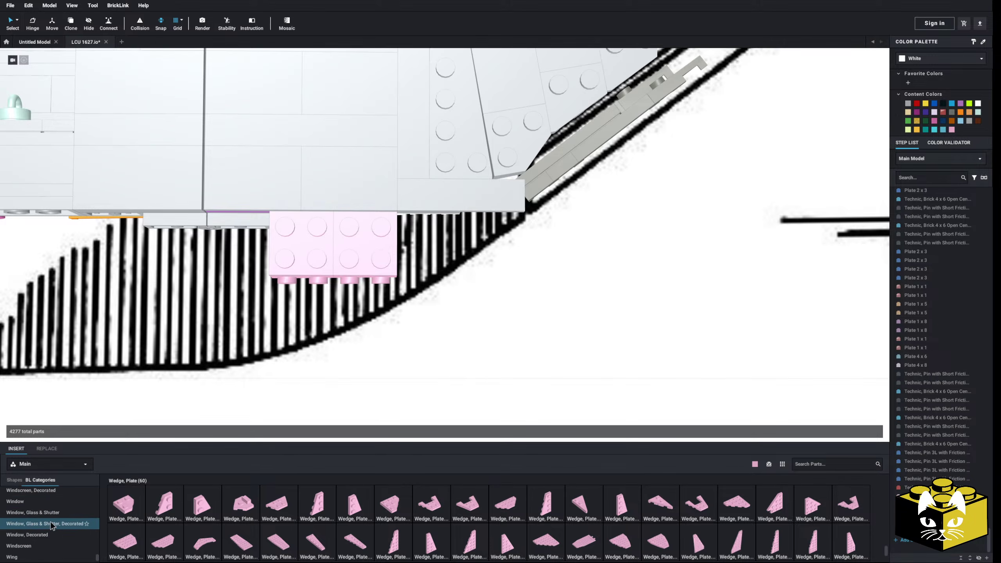
Browse the parts library from Wedge, Plate to the Plate category.
scroll(55, 520, "up", 5)
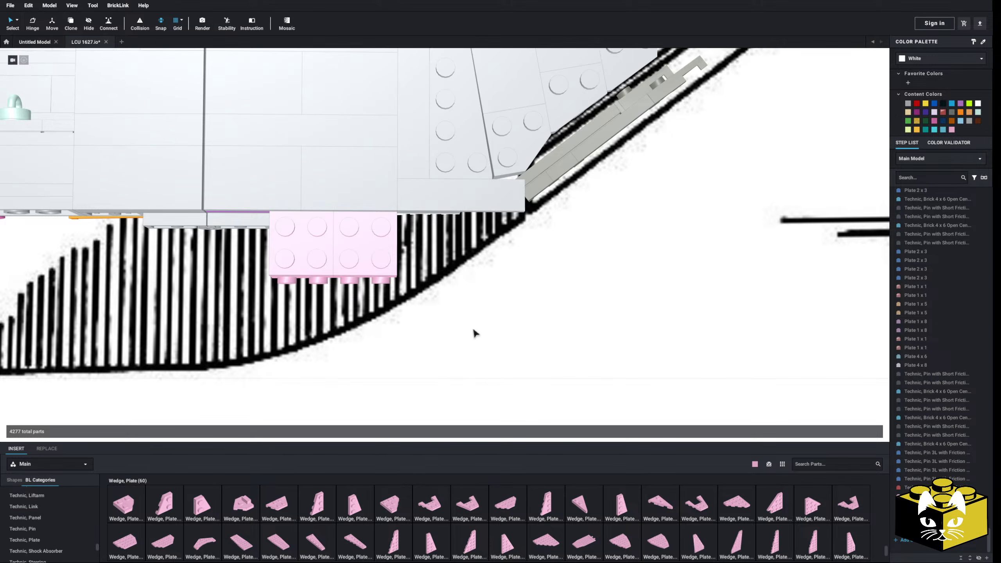
scroll(472, 326, "down", 2)
scroll(416, 362, "up", 3)
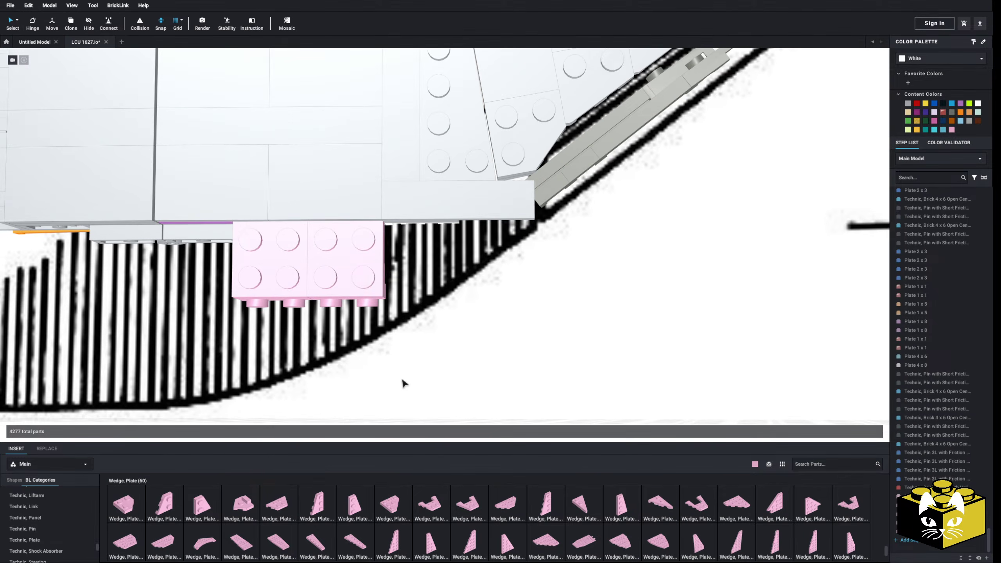
scroll(61, 526, "up", 1)
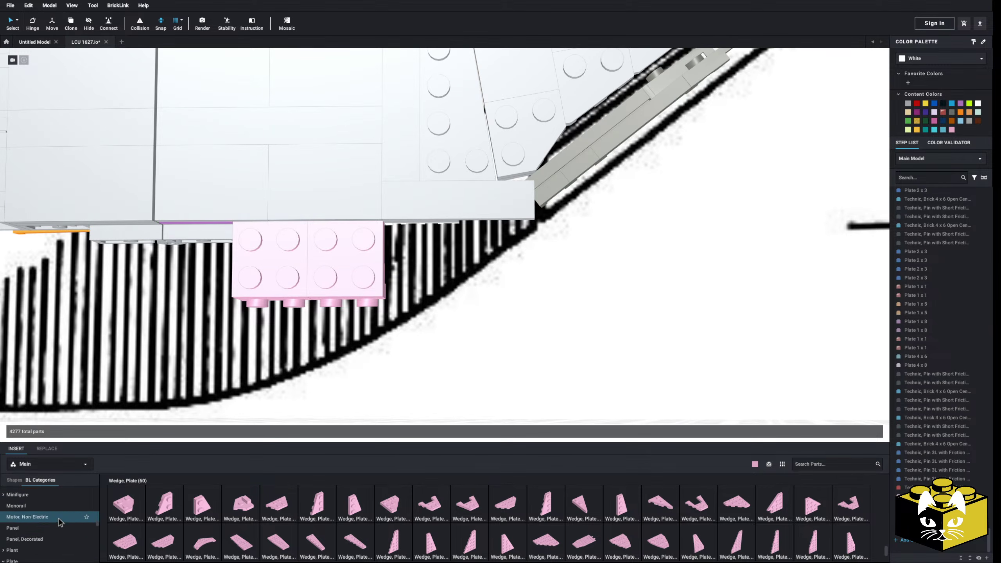
scroll(54, 522, "up", 1)
left_click(26, 505)
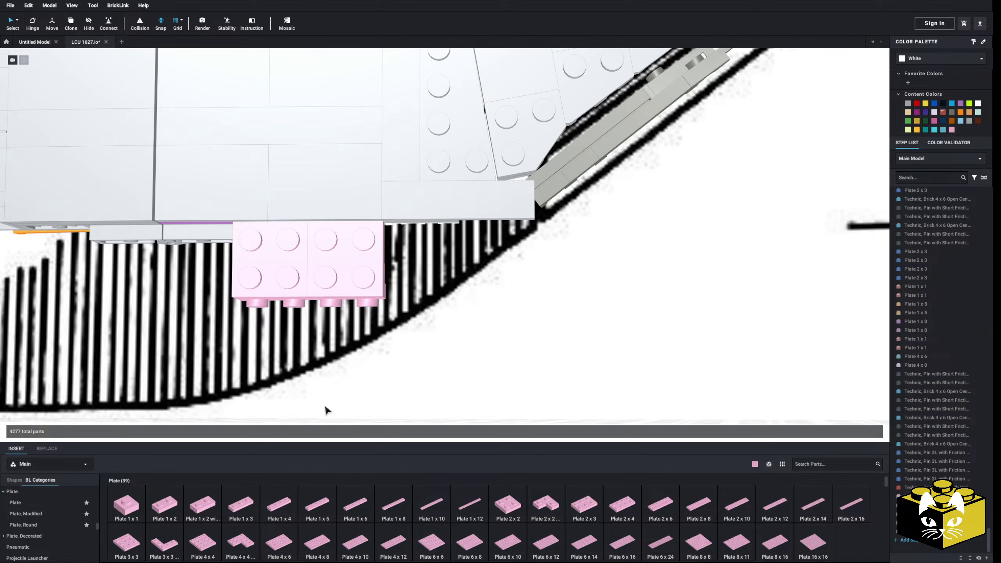
Delete the four bright pink plates and wedge trial parts hanging beneath the hull's front.
right_click_drag(325, 406, 347, 377)
scroll(344, 372, "up", 3)
middle_click_drag(342, 374, 285, 372)
right_click_drag(277, 372, 283, 368)
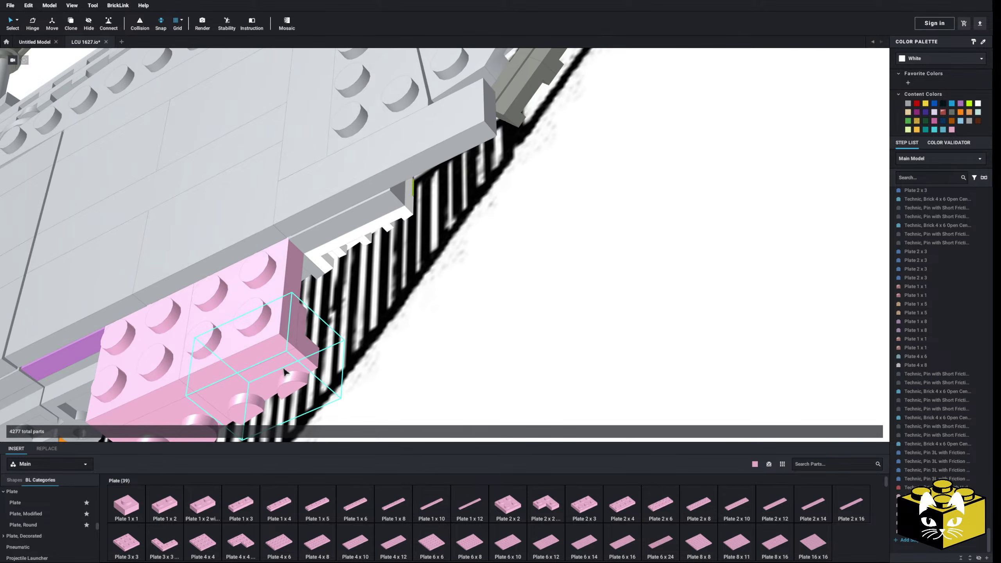
scroll(284, 371, "down", 3)
left_click(311, 339)
key("Delete")
left_click(301, 313)
key("Delete")
left_click(260, 339)
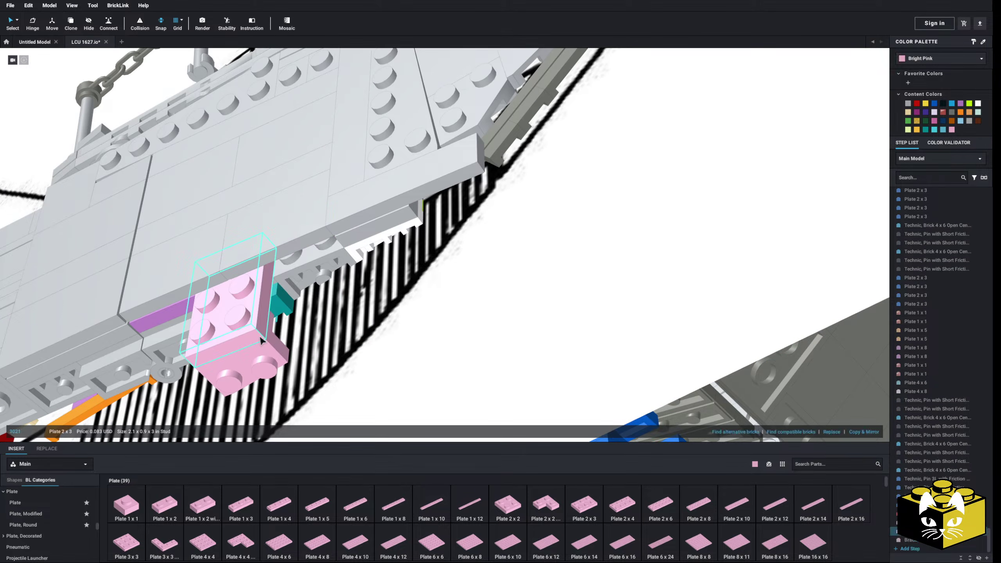
key("Delete")
left_click(260, 348)
key("Delete")
right_click_drag(262, 350, 345, 356)
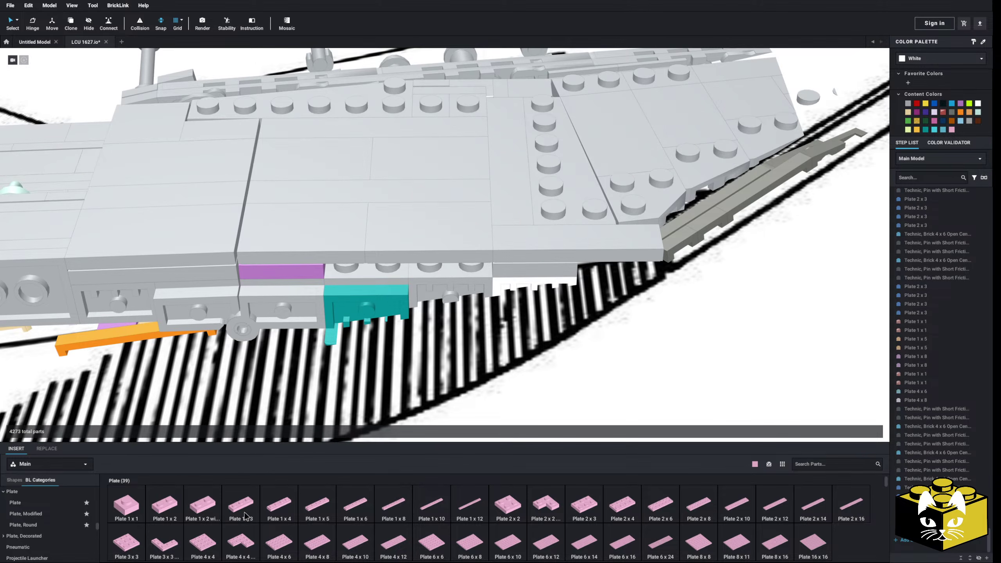
Place a bright pink Plate 1 x 4 beneath the hull edge, just ahead of the purple plate and above the teal part.
left_click(451, 256)
scroll(451, 257, "down", 6)
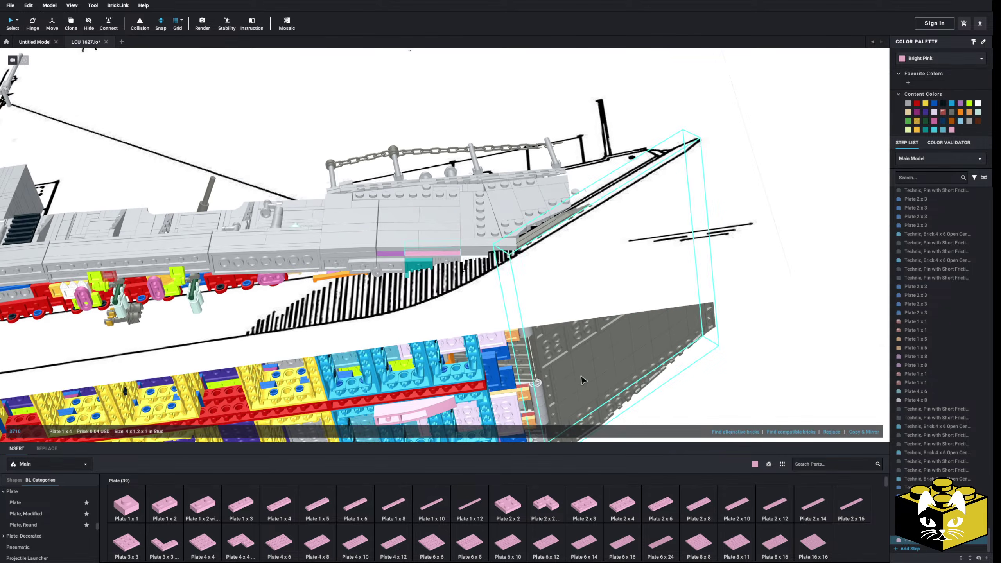
right_click_drag(735, 360, 731, 356)
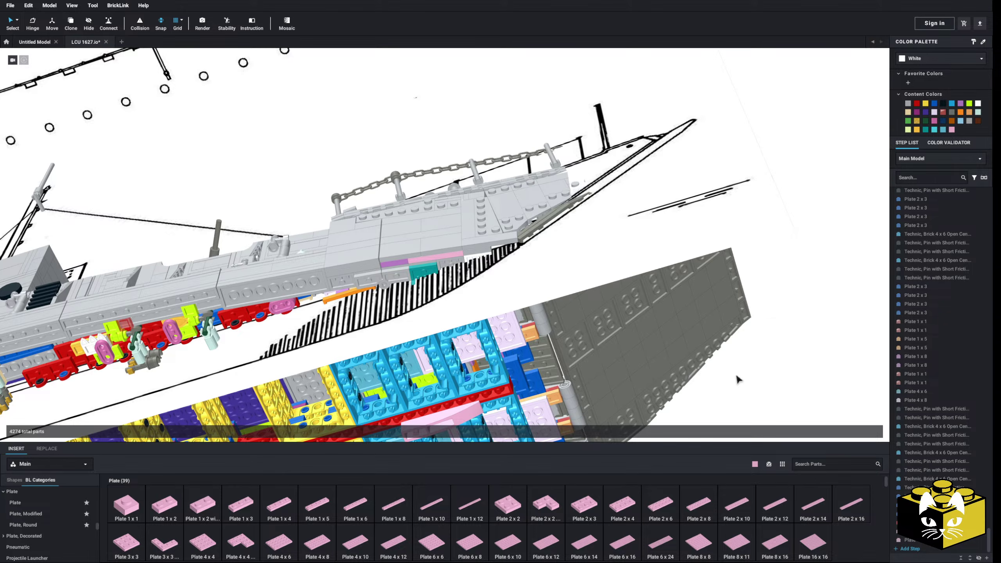
Try a bright pink Plate 1 x 1 beneath the hull edge near the ramp.
scroll(666, 377, "up", 3)
right_click_drag(737, 377, 577, 355)
scroll(582, 366, "up", 3)
scroll(582, 366, "up", 1)
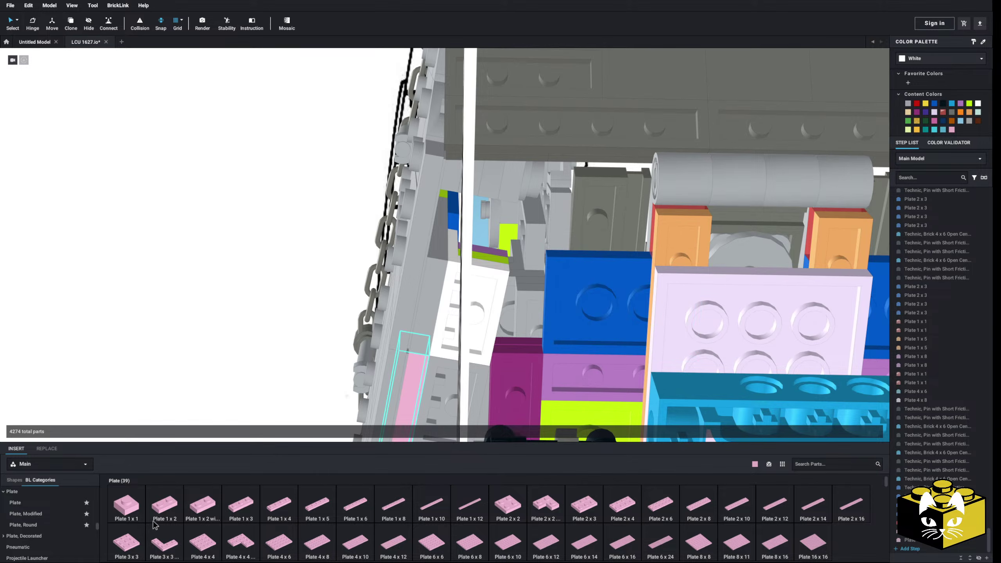
right_click_drag(200, 324, 222, 316)
left_click(127, 506)
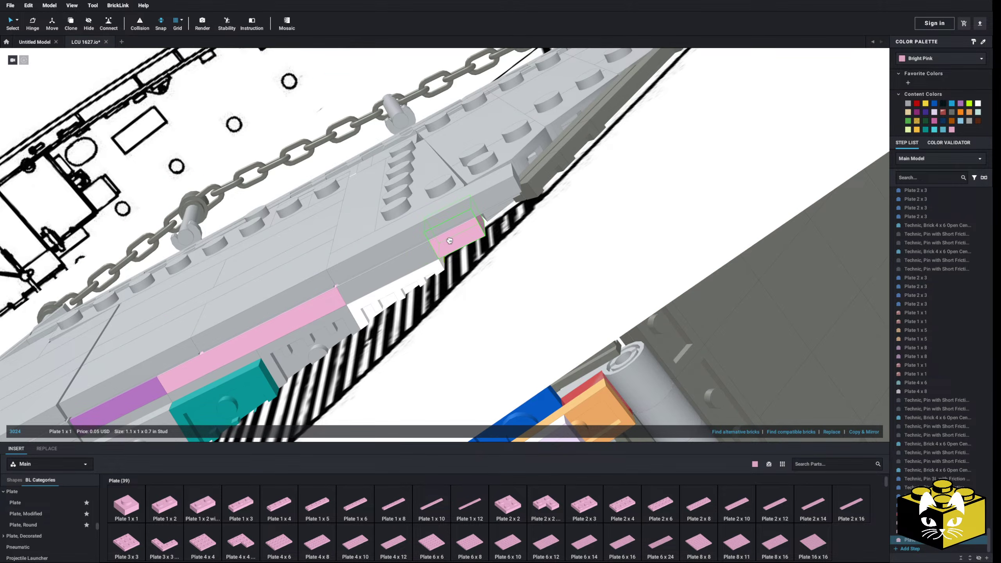
key("Delete")
Replace the white part beneath the hull's front with a bright pink Bracket 1 x 2 - 1 x 2.
left_click(428, 274)
key("Delete")
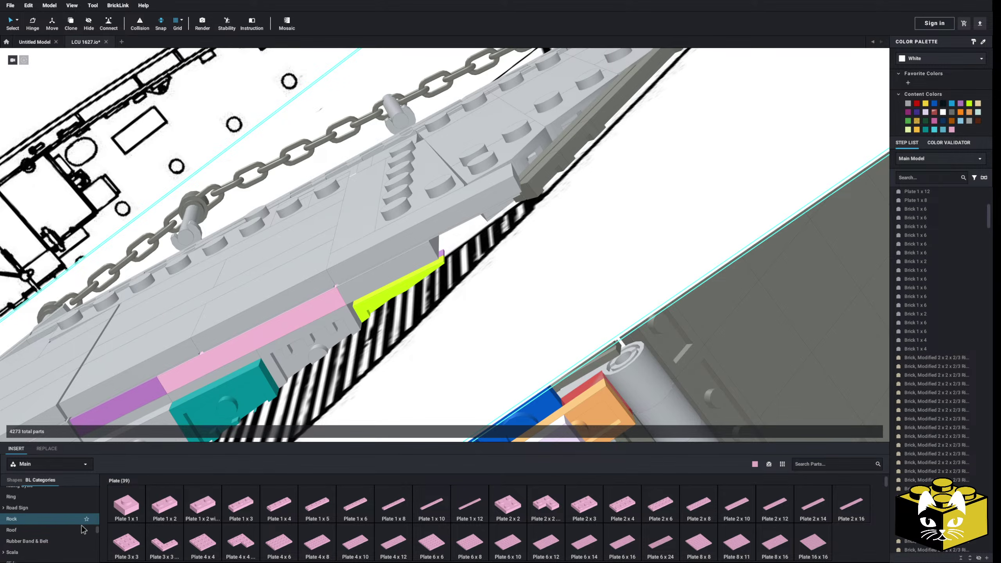
scroll(70, 512, "up", 15)
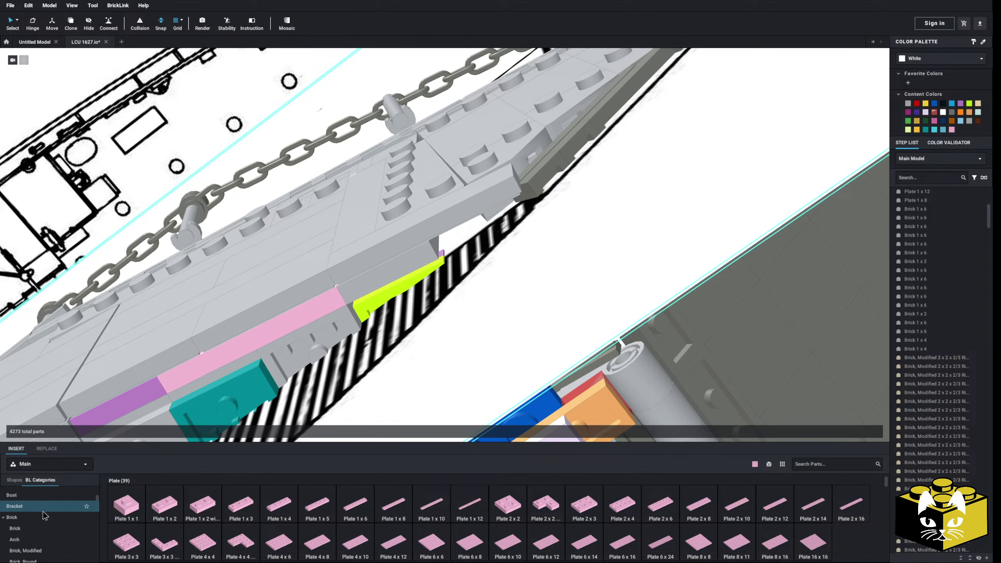
left_click(39, 508)
left_click(291, 508)
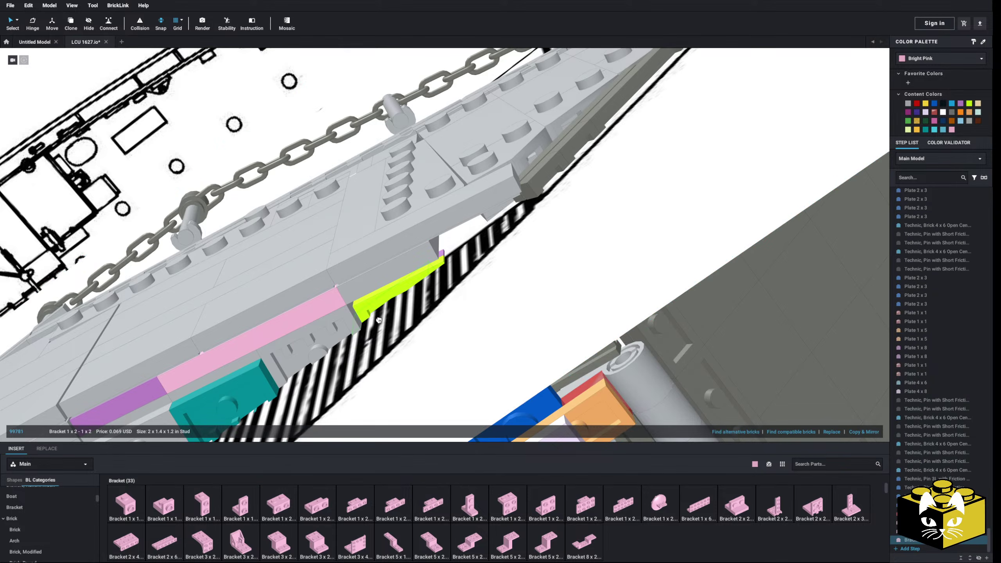
scroll(163, 305, "up", 3)
right_click_drag(315, 299, 333, 297)
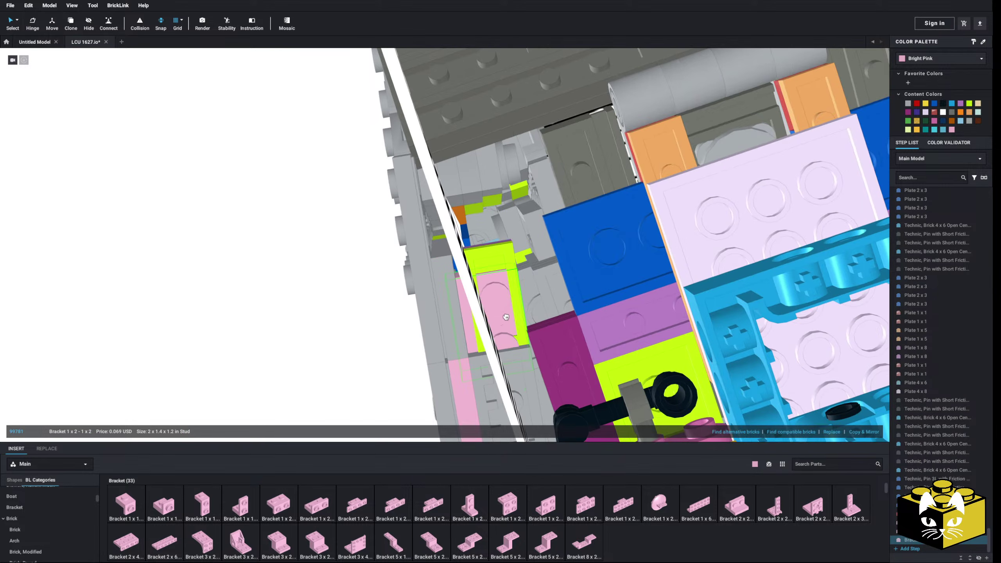
left_click(487, 290)
left_click(278, 361)
right_click_drag(277, 360, 315, 374)
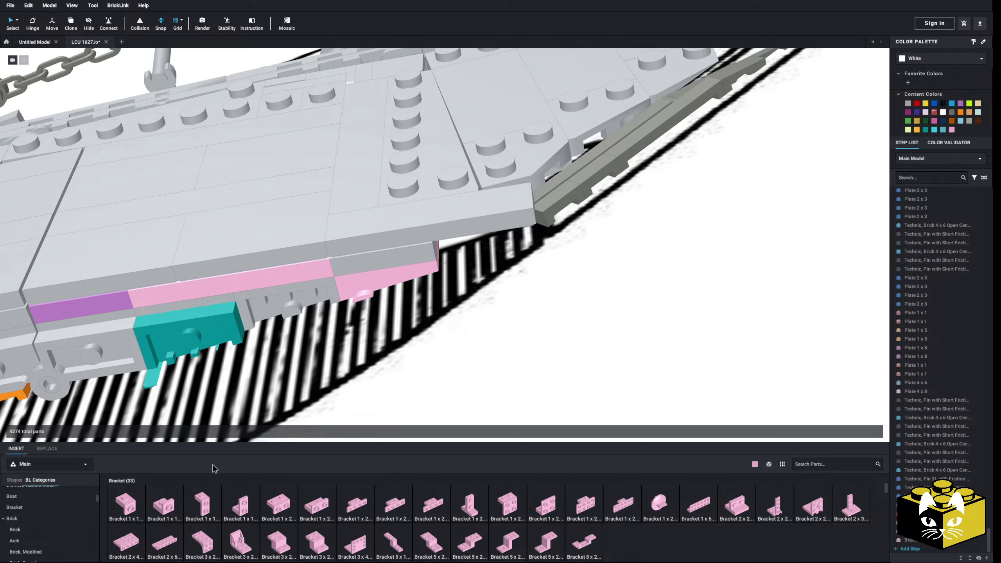
Place a bright pink Plate 2 x 4 beneath the hull's front corner, over the new bracket.
scroll(59, 523, "up", 1)
left_click(45, 504)
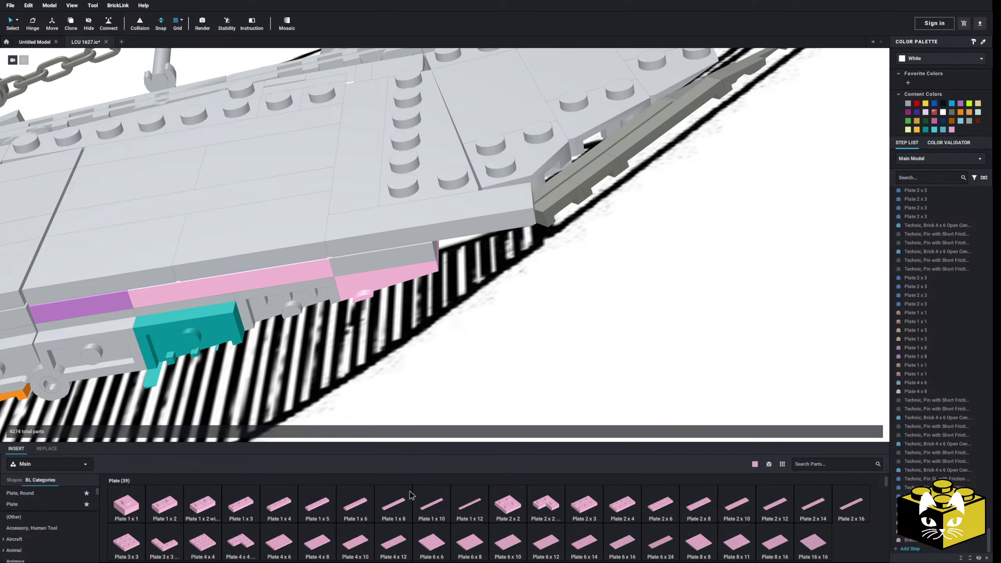
left_click(457, 277)
scroll(449, 272, "down", 5)
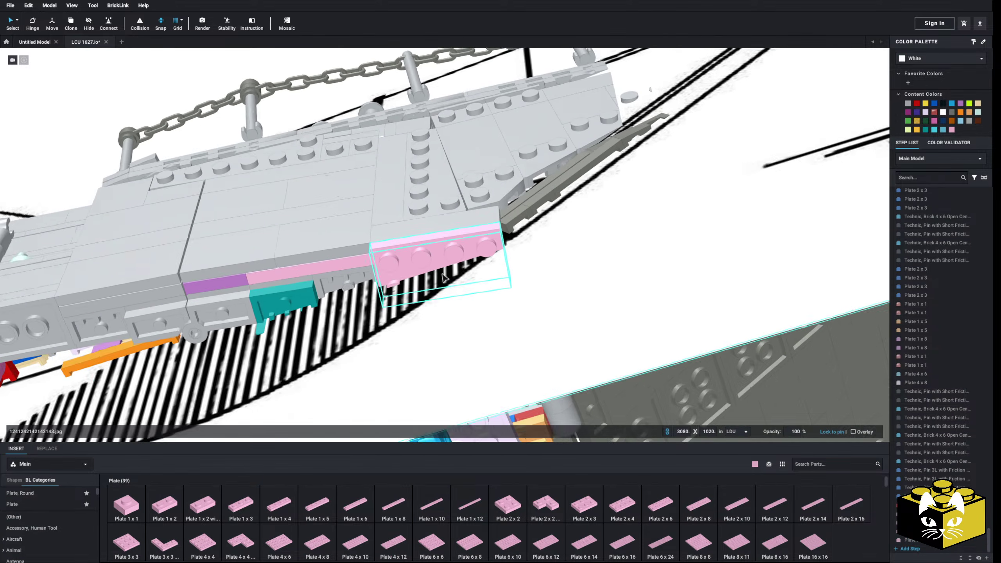
mouse_move(440, 292)
right_mouse_down()
mouse_move(444, 266)
mouse_move(448, 275)
right_mouse_up()
scroll(447, 276, "down", 2)
left_click(744, 288)
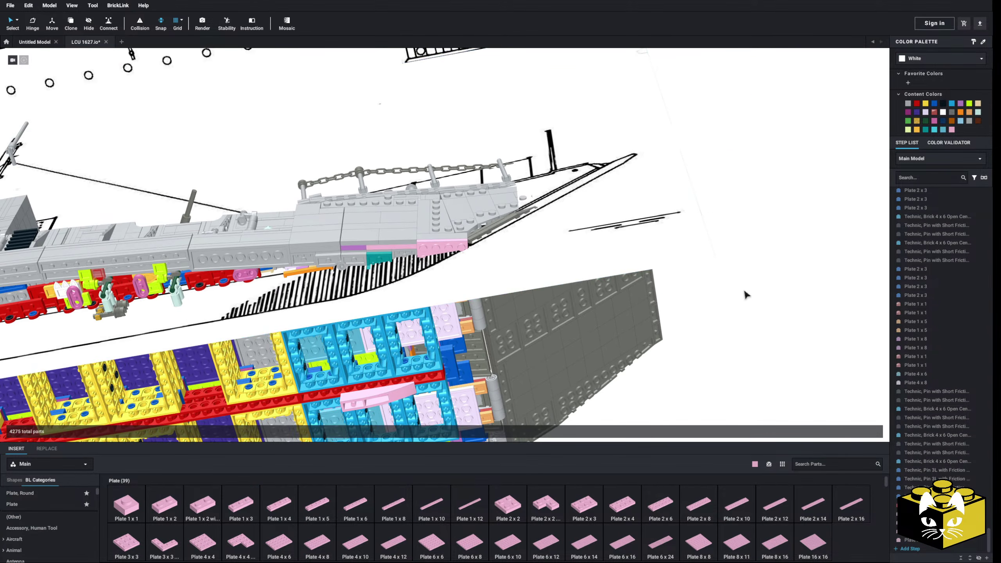
mouse_move(743, 288)
right_mouse_down()
mouse_move(745, 310)
mouse_move(743, 282)
right_mouse_up()
Swing the ramp submodel down with the Hinge tool to check its clearance, and undo the rotation.
left_click(501, 328)
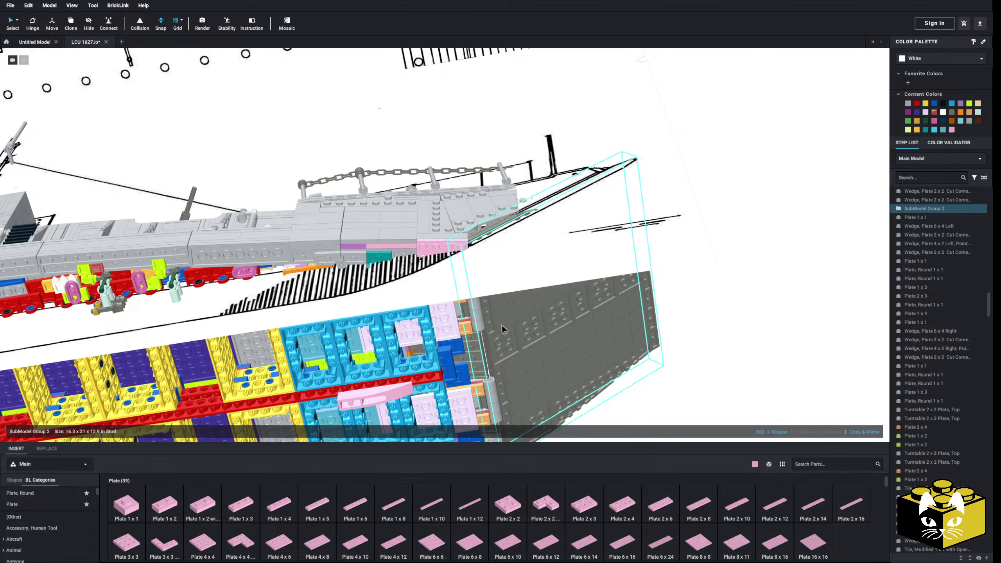
left_click(34, 31)
right_click_drag(453, 265, 468, 306)
left_click_drag(448, 304, 425, 314)
right_click_drag(425, 315, 457, 370)
scroll(413, 316, "up", 3)
scroll(422, 315, "down", 5)
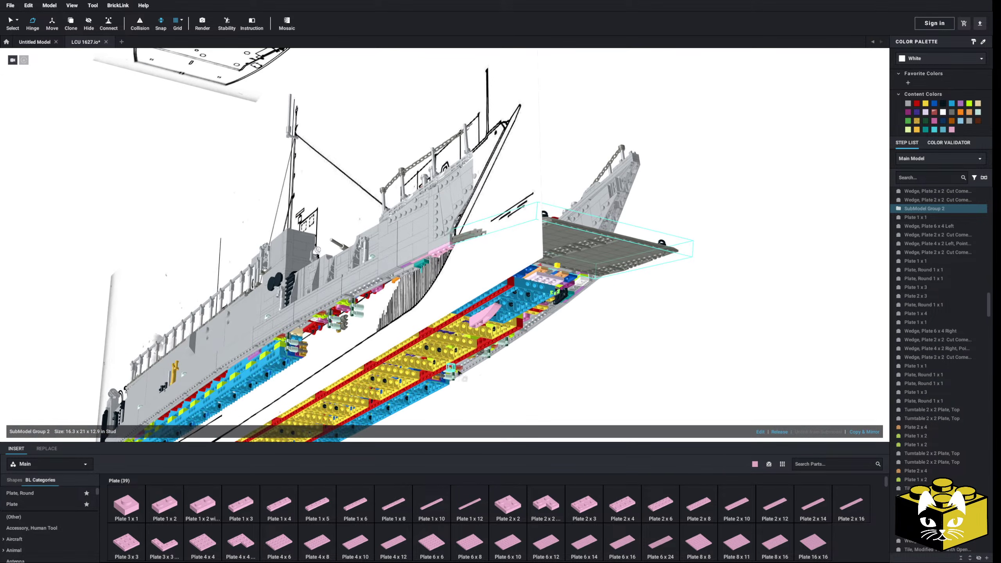
key("ctrl+z")
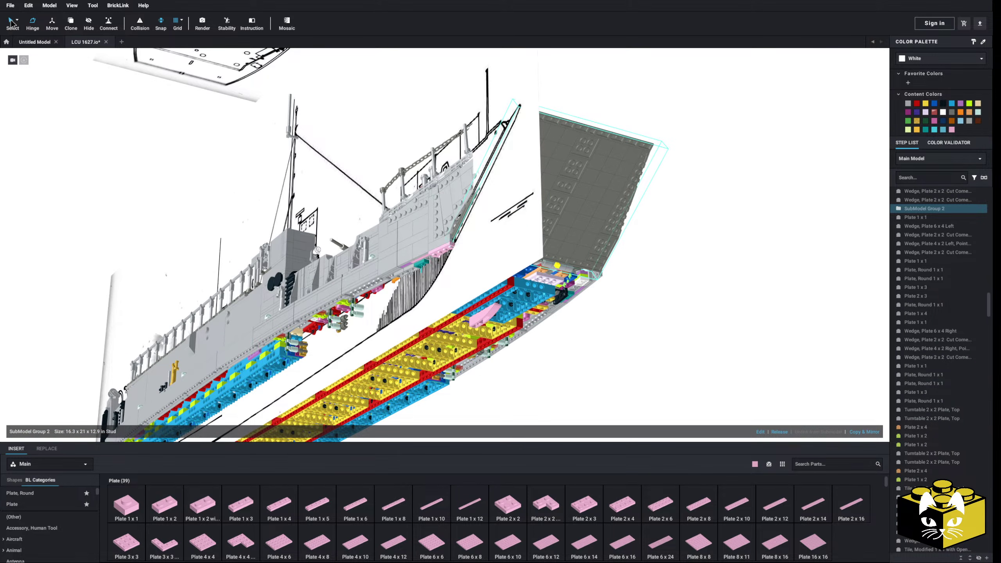
Move the bright pink Plate 2 x 4 one stud back from the ramp along the hull's underside.
scroll(744, 327, "up", 10)
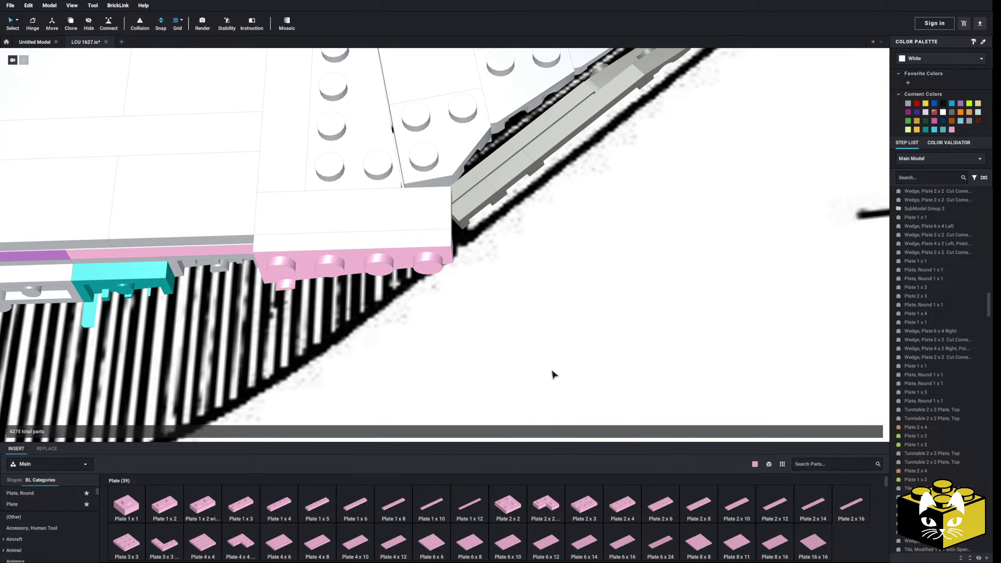
right_click_drag(428, 267, 426, 251)
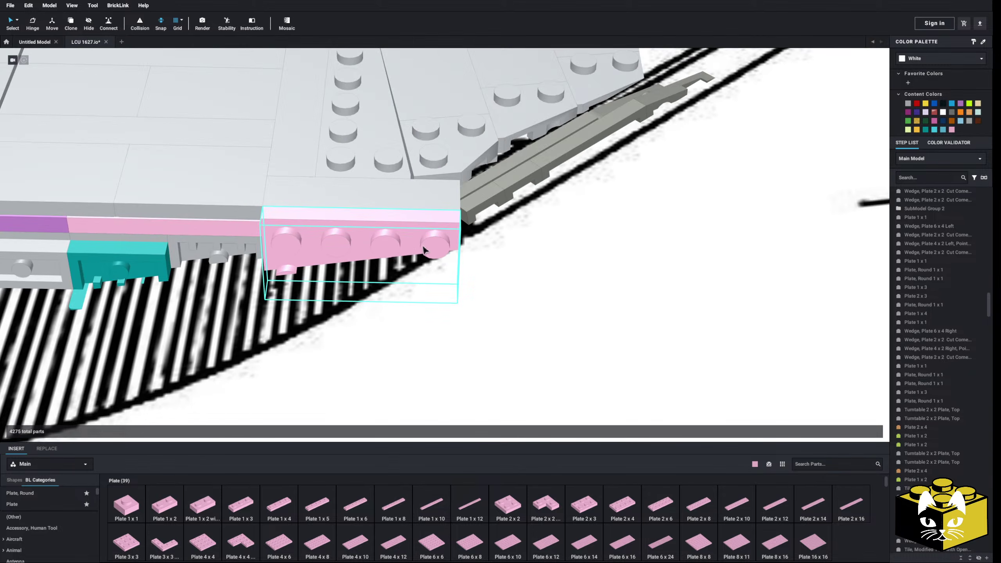
left_click_drag(426, 251, 352, 252)
right_click_drag(353, 252, 392, 308)
scroll(392, 309, "down", 5)
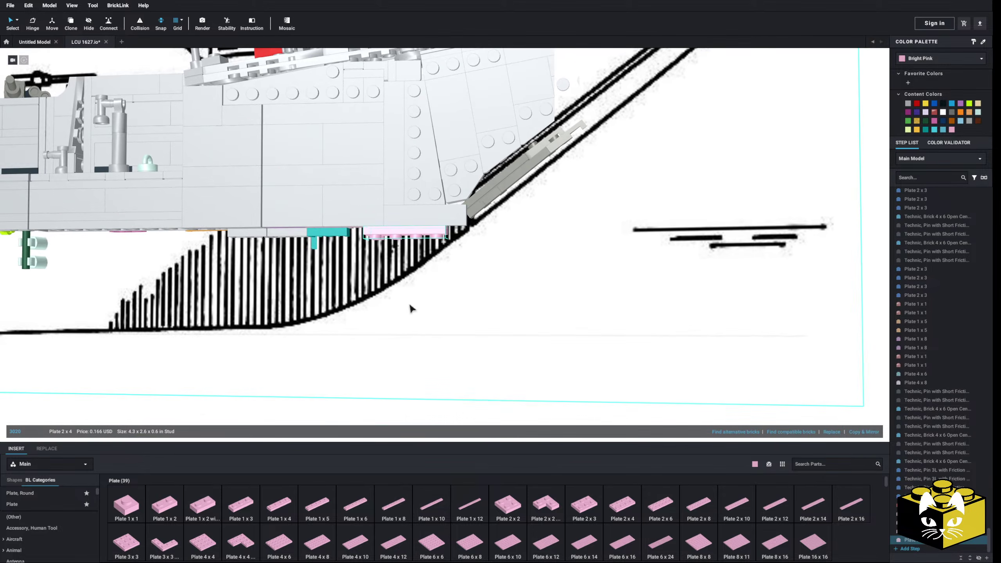
left_click(457, 370)
left_click(379, 424)
Find the Slope, Curved parts in the library.
scroll(45, 529, "down", 3)
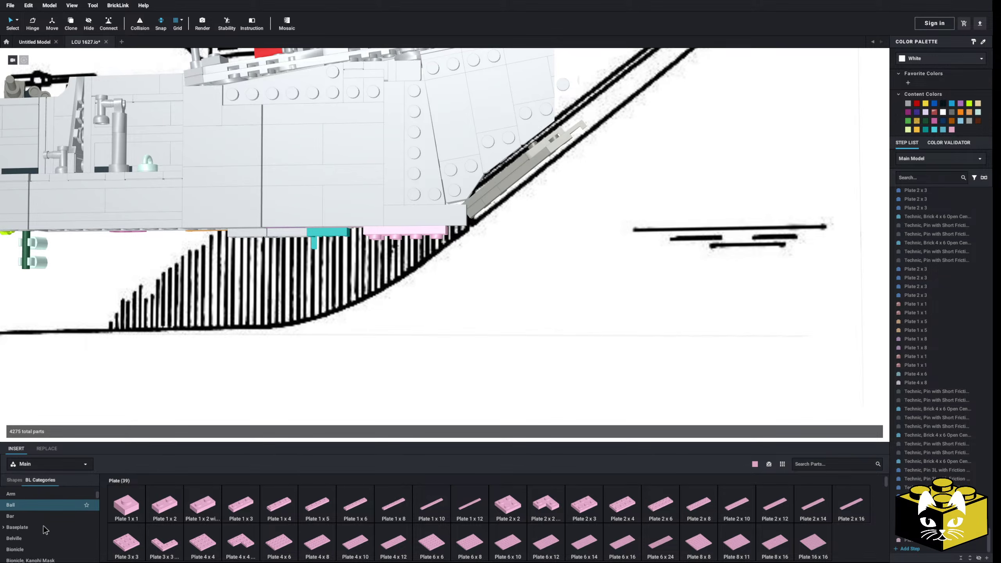
scroll(48, 519, "down", 5)
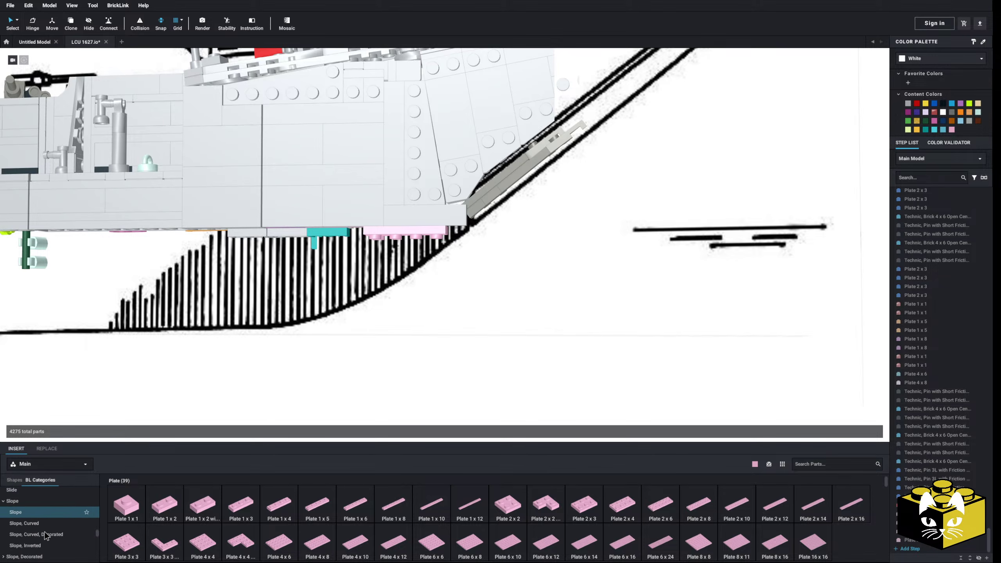
left_click(35, 523)
Try a bright pink Slope, Curved 2 x 1 x 2/3 beneath the front end of the pink plate.
left_click_drag(584, 504, 403, 286)
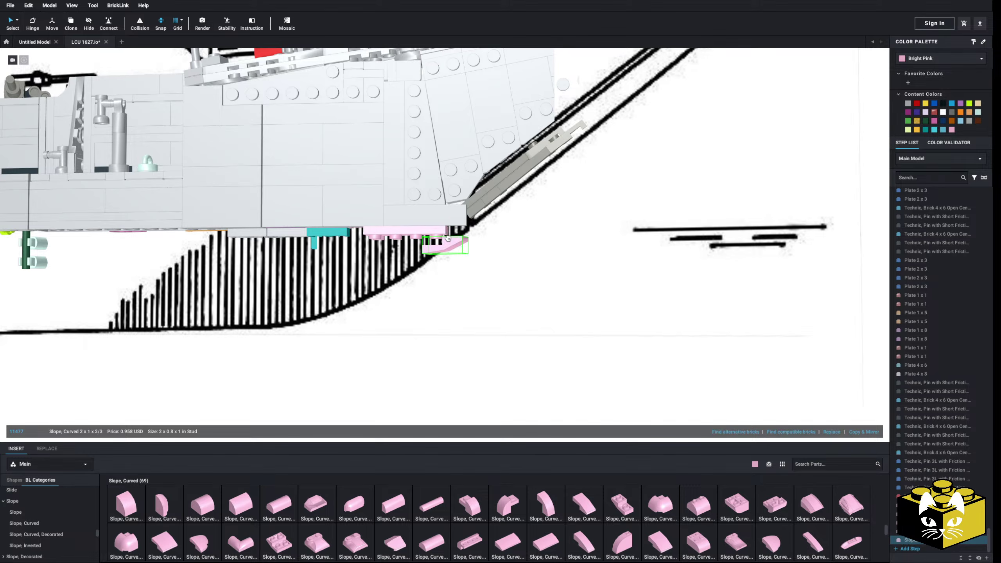
left_click(425, 415)
scroll(426, 409, "down", 3)
scroll(420, 401, "up", 4)
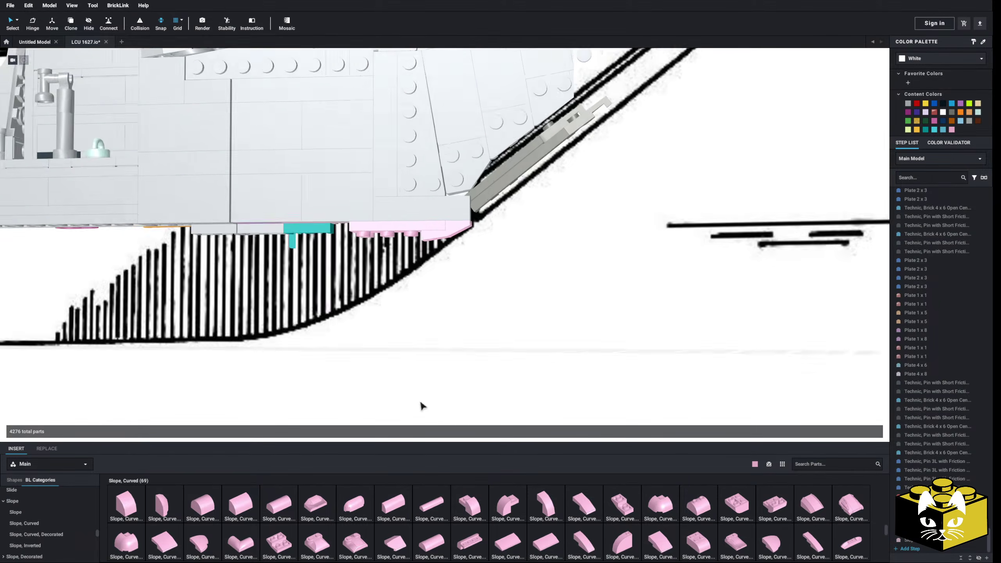
right_click_drag(420, 400, 415, 388)
middle_click_drag(415, 387, 402, 418)
scroll(402, 418, "up", 3)
right_click_drag(402, 418, 368, 402)
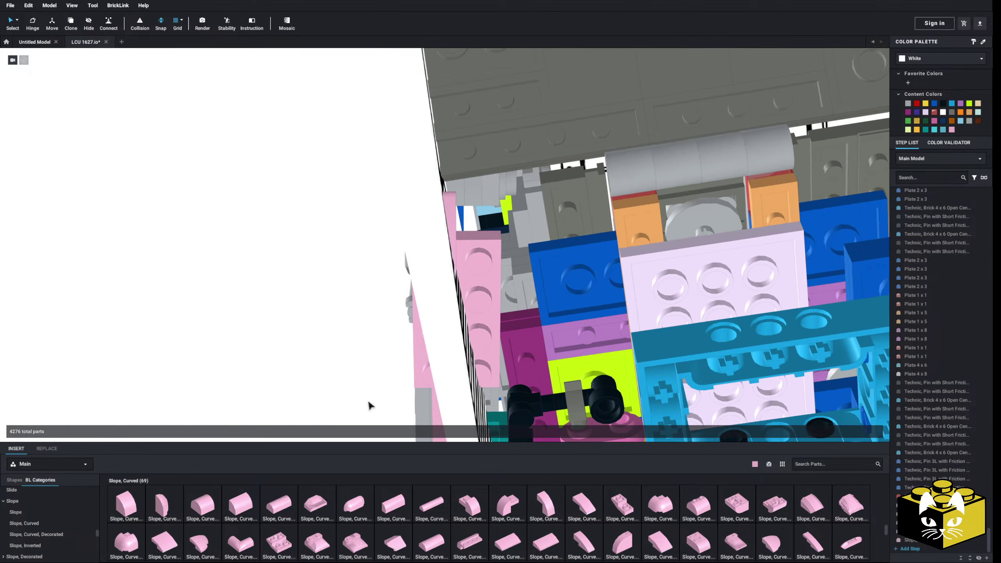
left_click(446, 228)
key("Delete")
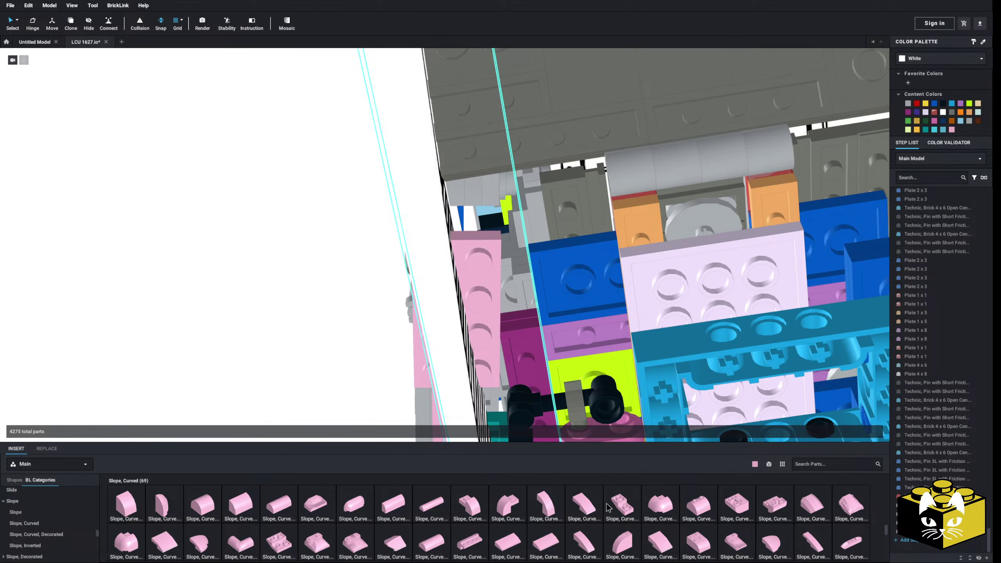
Place a wider bright pink curved slope beneath the pink plate's front end, following the blueprint curve below the ramp.
left_click_drag(161, 541, 486, 220)
left_click(279, 289)
right_click_drag(279, 289, 274, 311)
right_click_drag(460, 205, 458, 233)
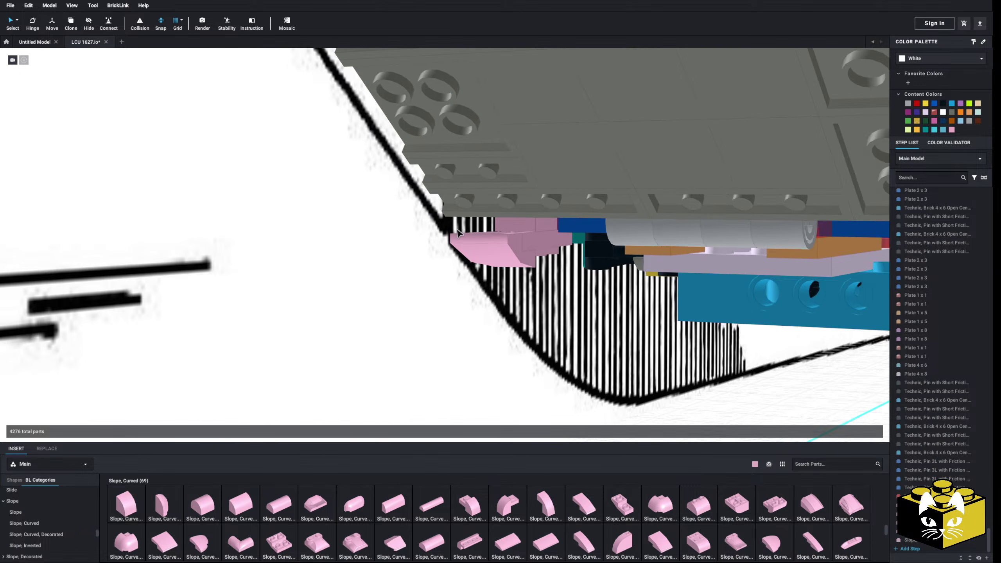
Add a bright pink Plate, Modified part above the curved slope at the pink plate's front end.
scroll(63, 520, "up", 5)
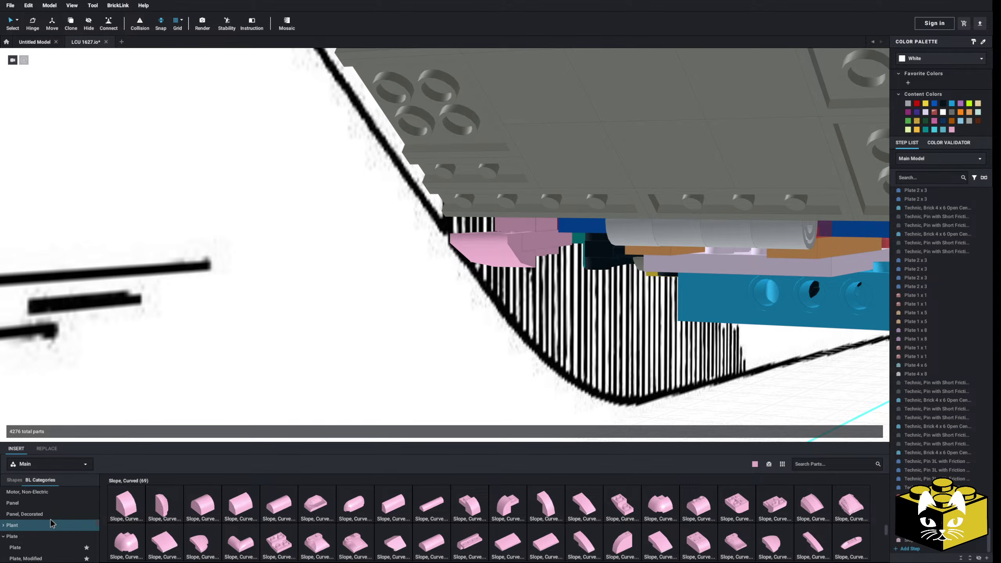
left_click(52, 544)
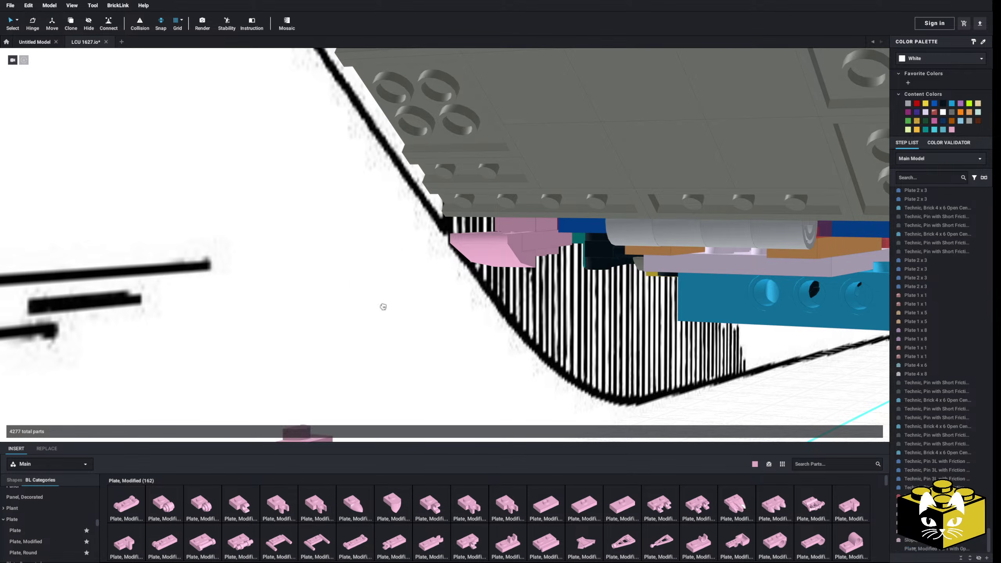
mouse_move(488, 238)
right_mouse_down()
mouse_move(506, 232)
mouse_move(495, 235)
right_mouse_up()
left_click(215, 296)
right_click_drag(215, 296, 240, 292)
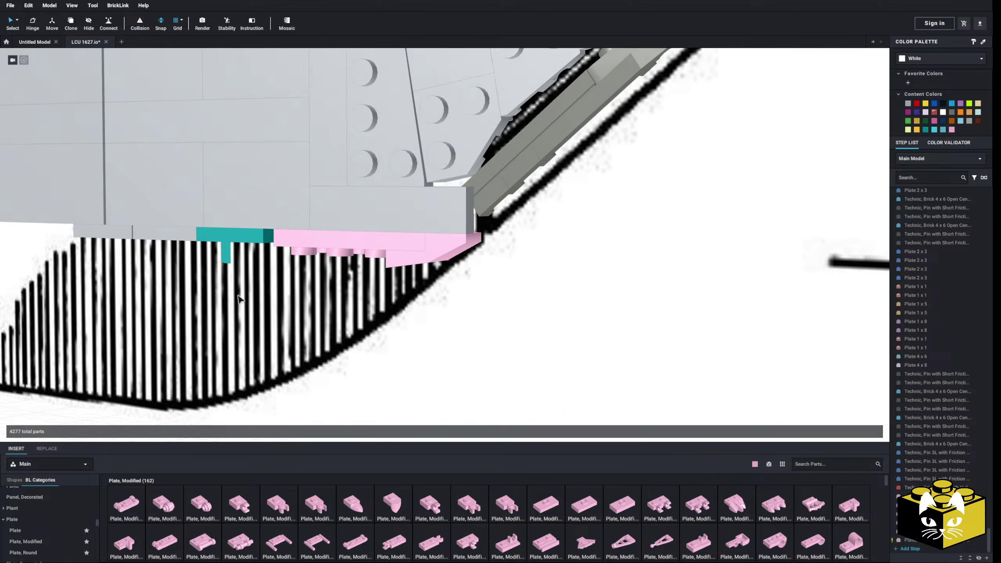
Place a bright pink Plate 1 x 1 on the sideways bracket between the teal bracket and the bow's pink plates.
scroll(252, 299, "down", 8)
right_click_drag(379, 379, 426, 384)
scroll(425, 384, "up", 10)
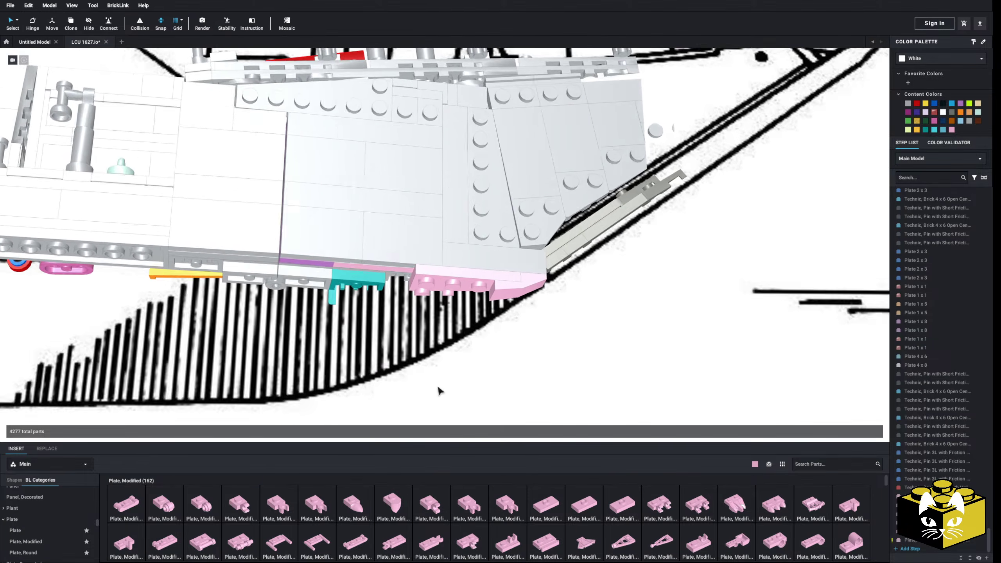
scroll(424, 350, "down", 3)
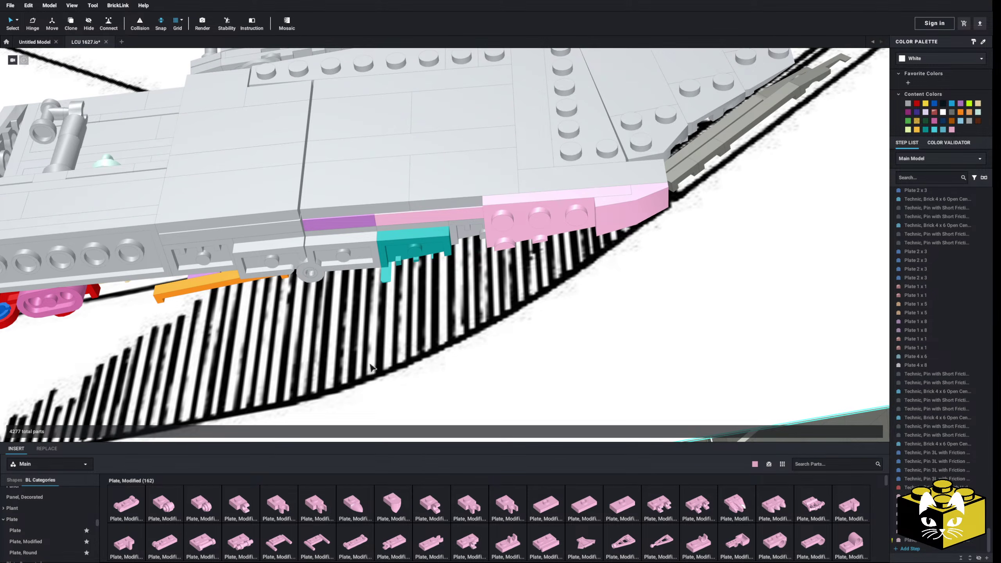
right_click_drag(343, 254, 476, 234)
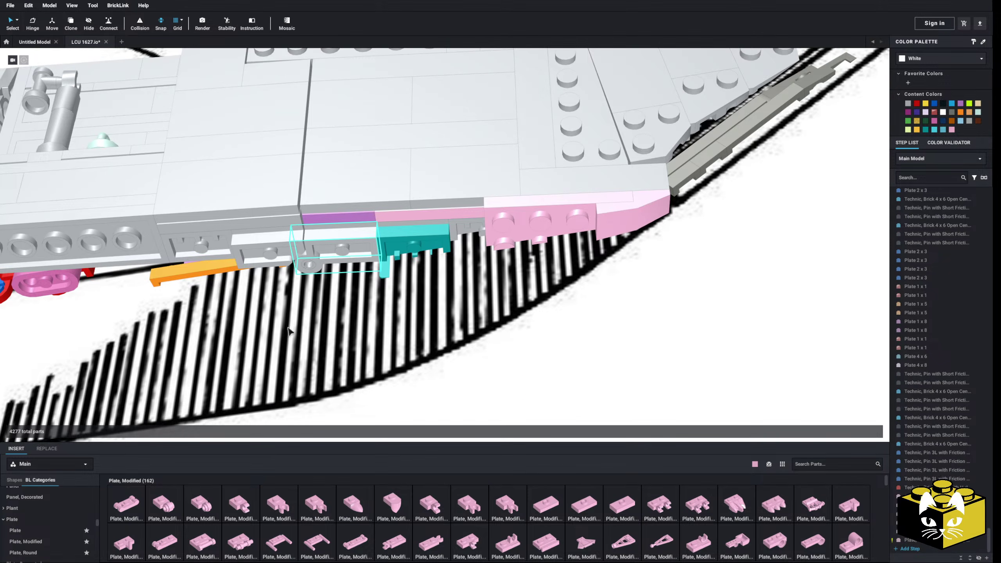
left_click(15, 530)
left_click_drag(127, 505, 473, 245)
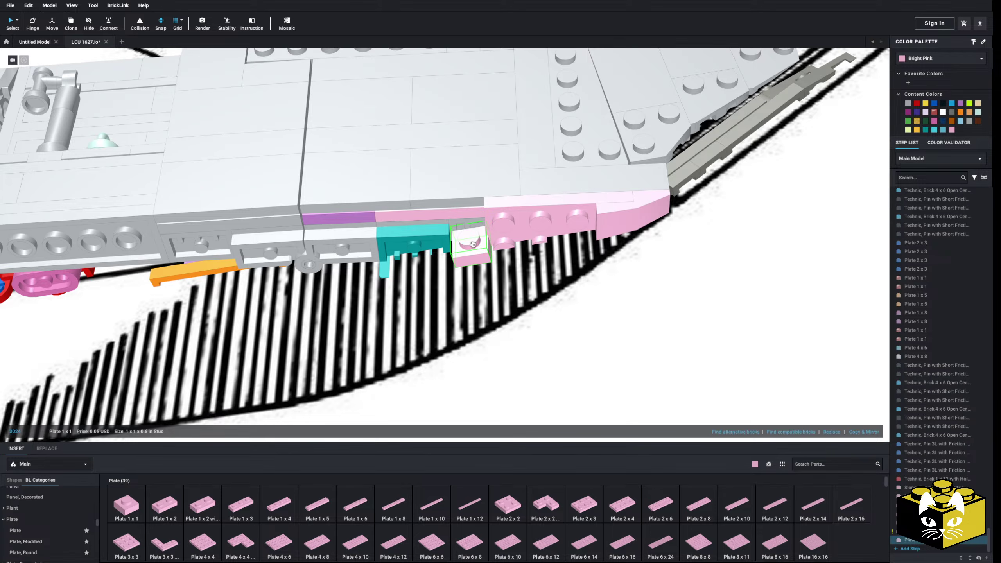
Add a bright pink Plate 1 x 5 across the brackets and a Plate 1 x 8 over it behind the curved slope.
left_click_drag(324, 510, 394, 239)
scroll(394, 239, "down", 5)
left_click(840, 384)
scroll(548, 213, "up", 5)
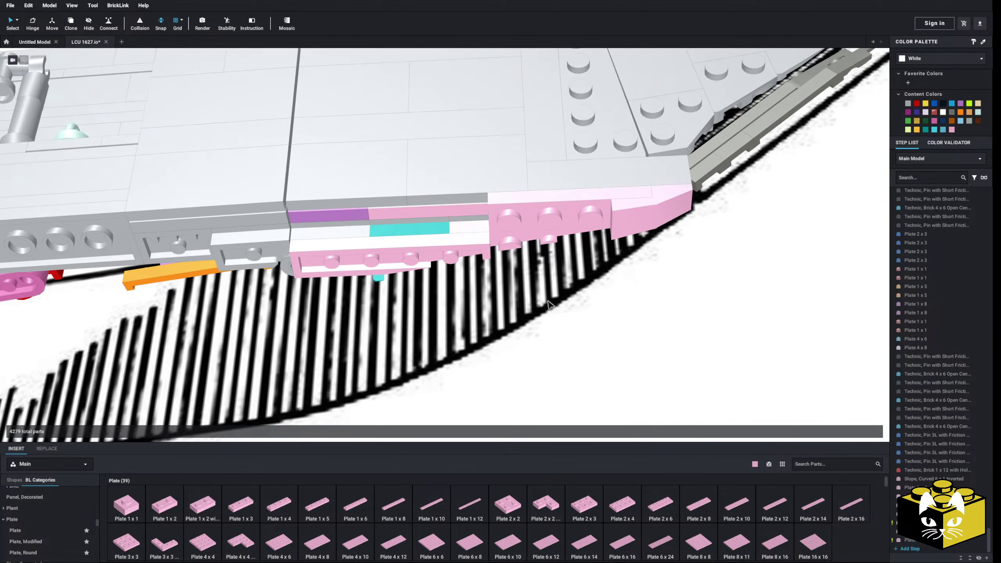
left_click_drag(394, 516, 344, 250)
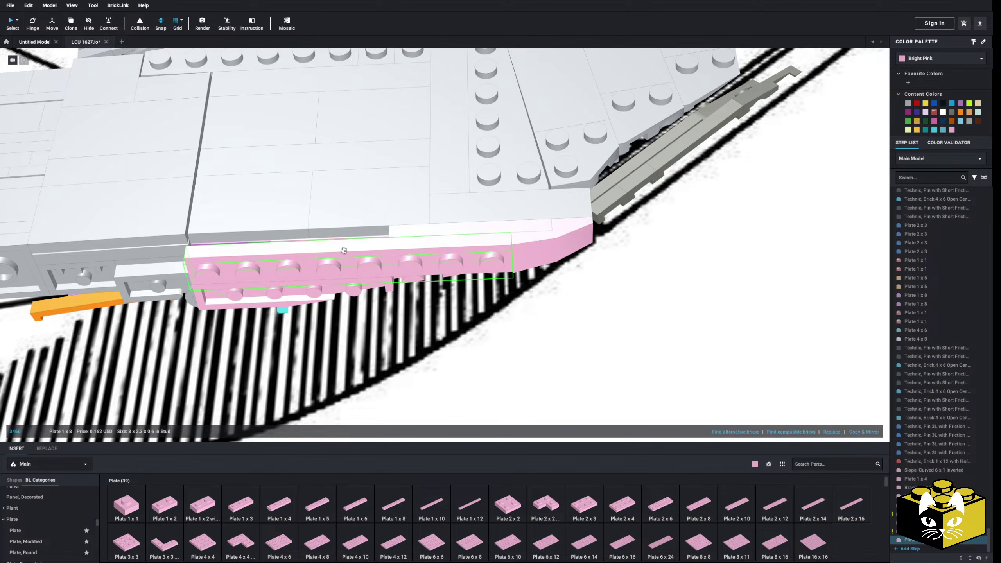
Fill the gap above the Plate 1 x 8 with a bright pink Plate 1 x 3 and Plate 1 x 2.
middle_click_drag(308, 278, 358, 282)
right_click_drag(358, 281, 355, 315)
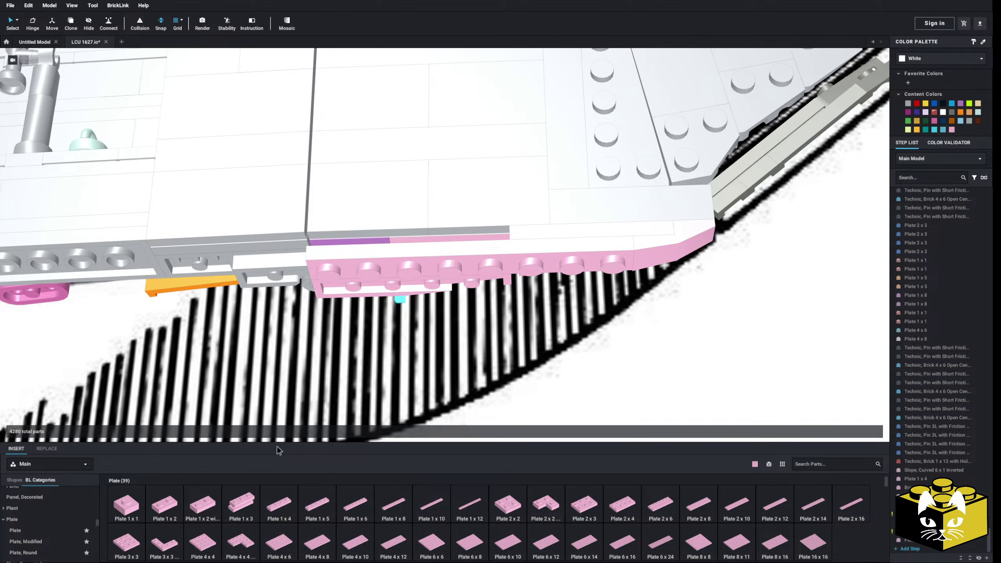
left_click(453, 253)
left_click_drag(244, 384, 349, 240)
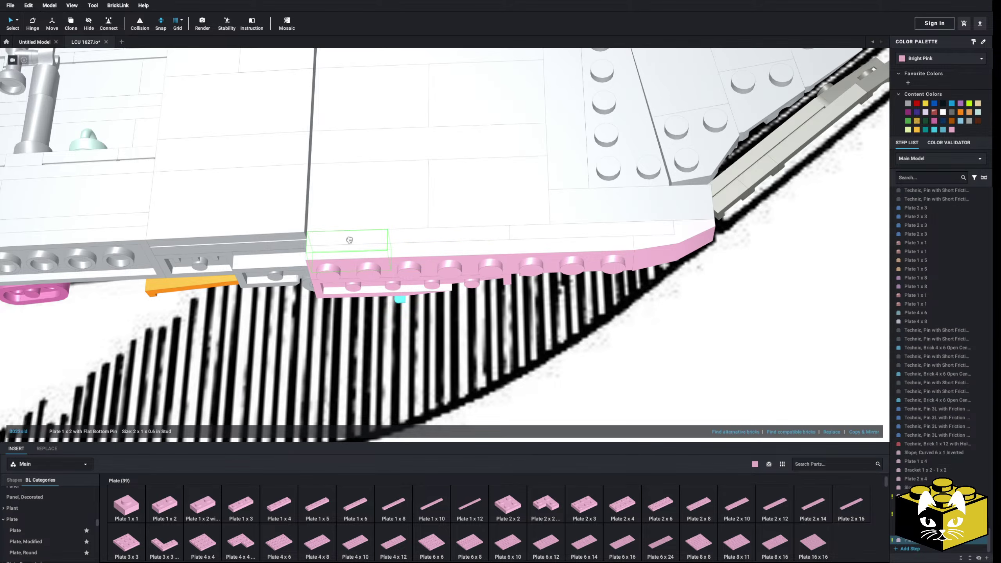
Recolor the Plate 1 x 5 behind the Plate 1 x 8 to Medium Nougat.
left_click(364, 294)
left_click(931, 59)
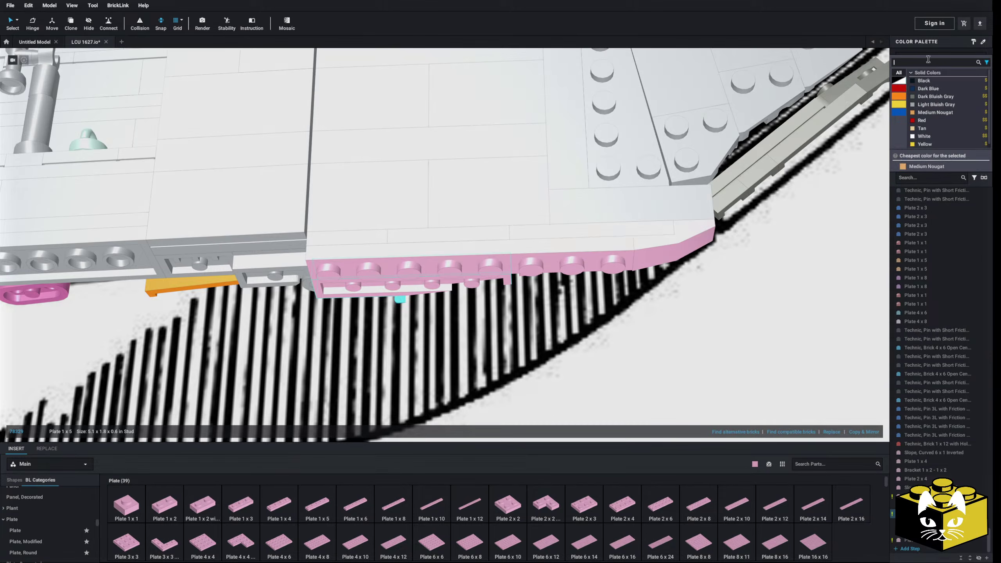
left_click(918, 166)
Examine the pink bow edge against the blueprint's lower hull curve from below and from the side.
scroll(681, 339, "down", 6)
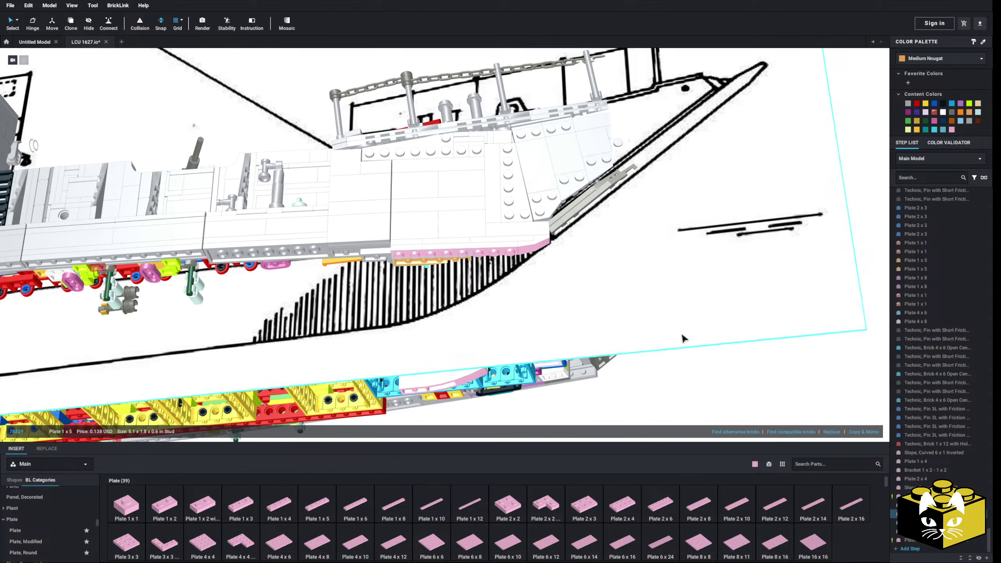
right_click_drag(671, 369, 668, 360)
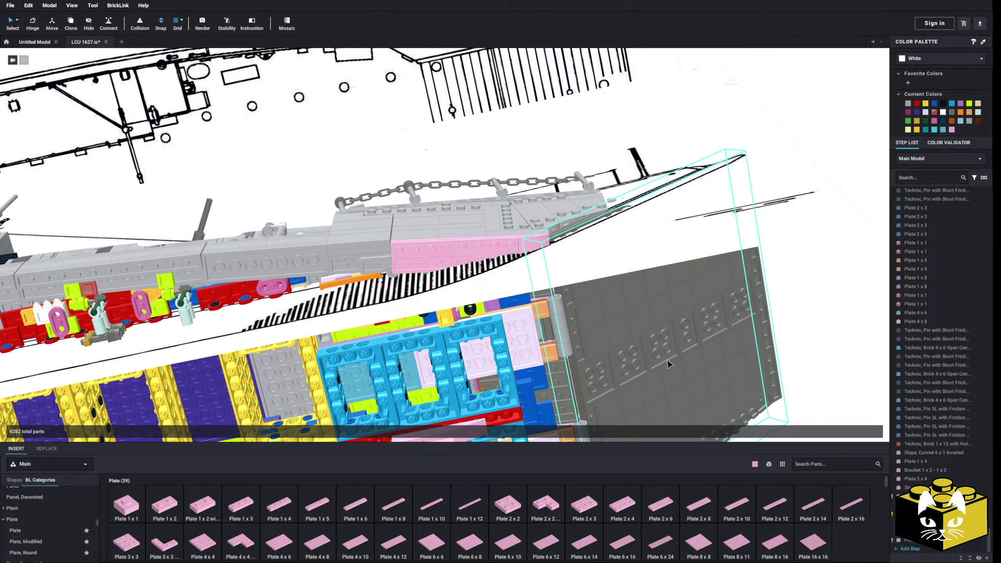
right_click_drag(836, 144, 779, 174)
scroll(780, 173, "down", 2)
right_click_drag(680, 338, 695, 349)
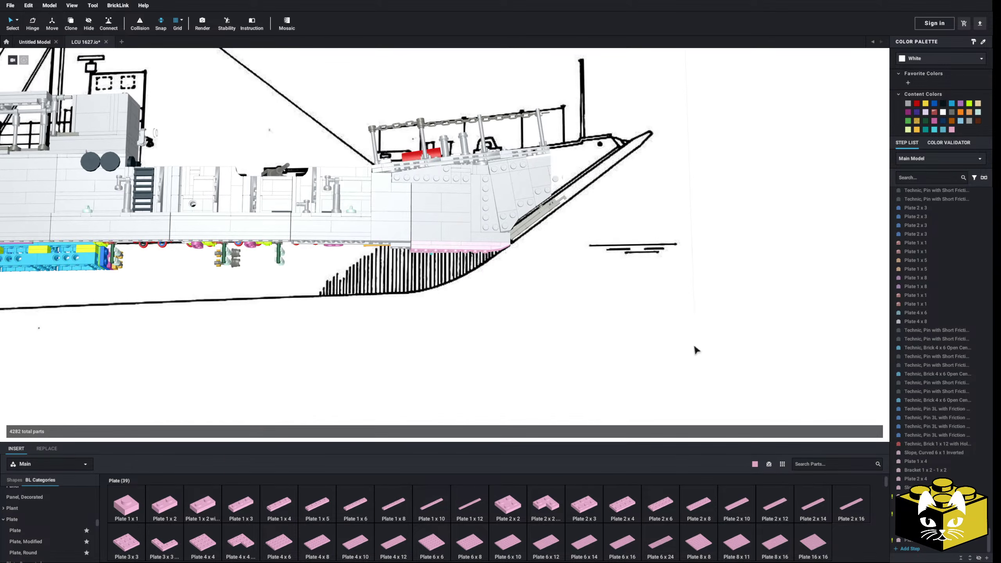
scroll(542, 344, "up", 4)
right_click_drag(543, 344, 536, 337)
middle_click_drag(537, 338, 497, 275)
scroll(497, 275, "up", 4)
right_click_drag(495, 274, 489, 283)
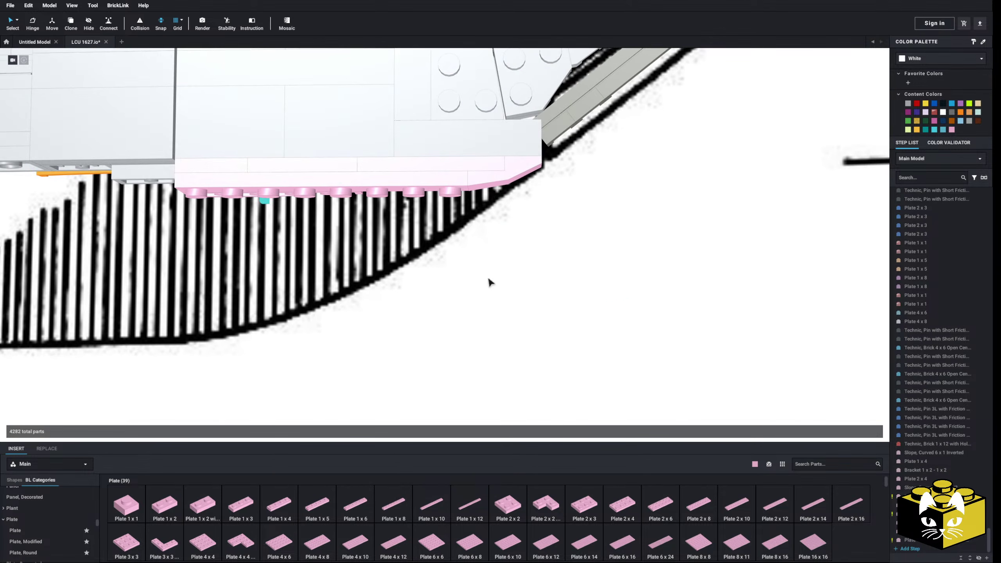
Try a bright pink Slope 18 beneath the front end of the Plate 1 x 8.
scroll(54, 518, "up", 2)
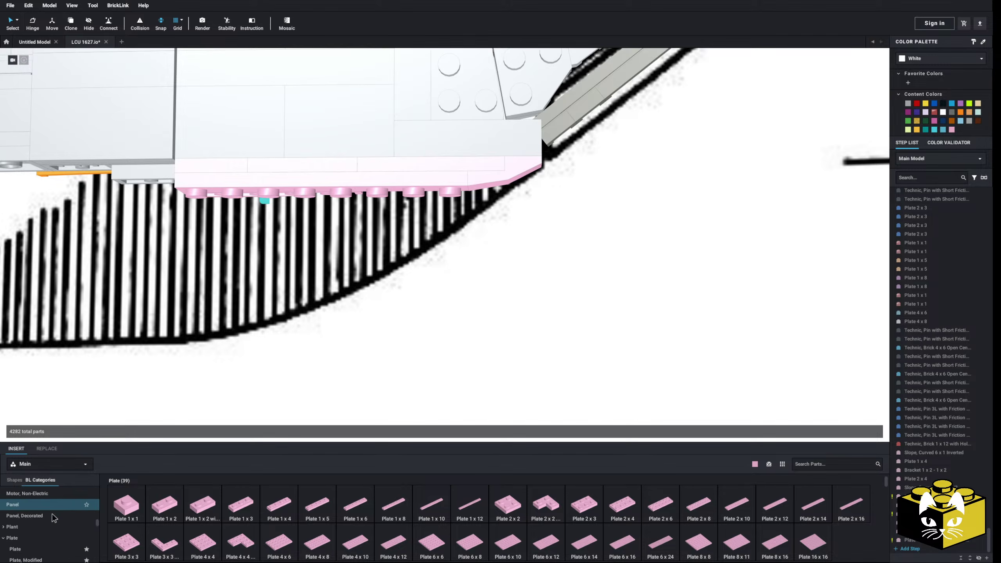
left_click(48, 512)
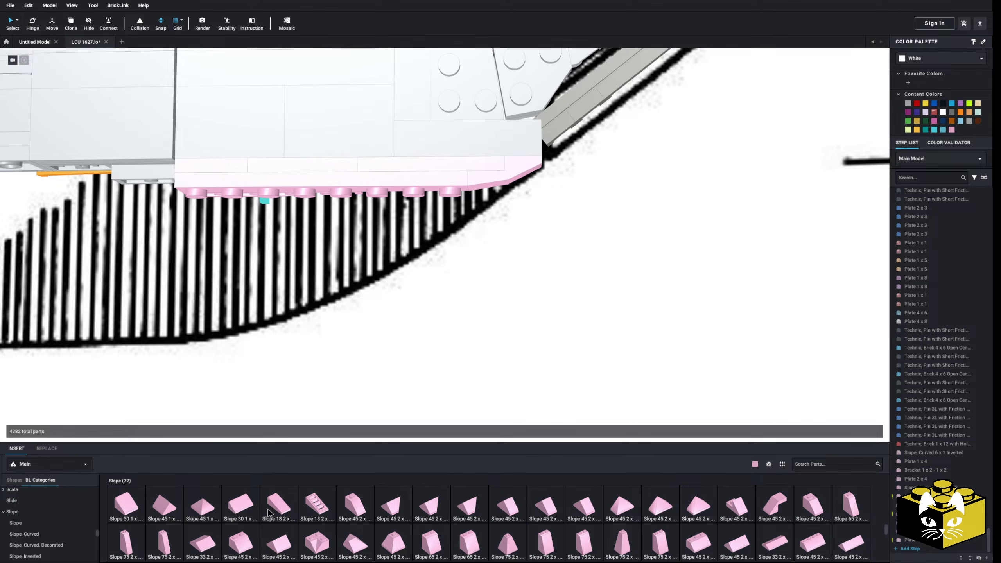
left_click_drag(268, 513, 472, 197)
right_click_drag(471, 198, 441, 245)
key("Delete")
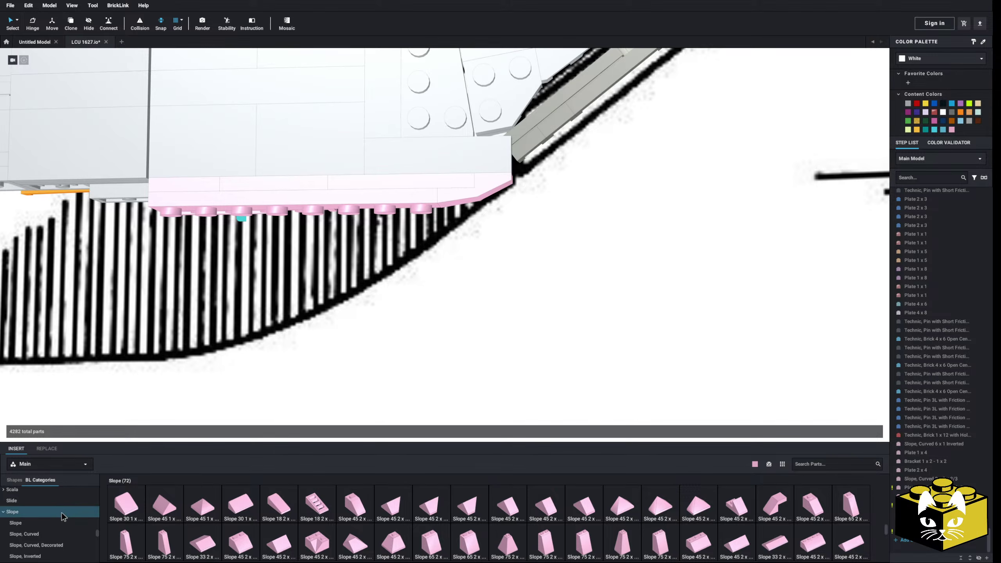
Try a bright pink Slope 30 1 x 1 x 2/3 beneath the front end of the Plate 1 x 8.
left_click(49, 534)
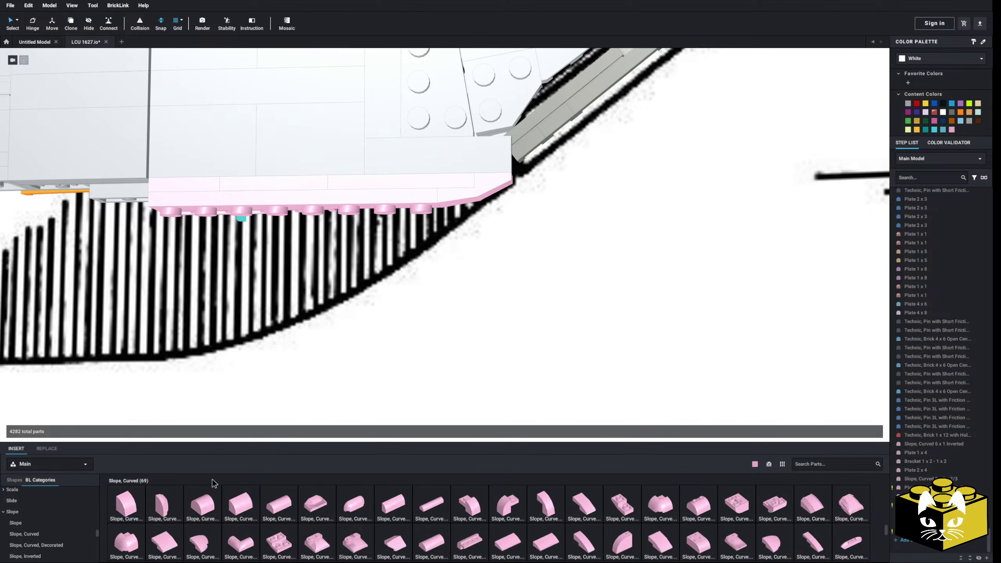
left_click(28, 523)
left_click_drag(188, 410, 425, 241)
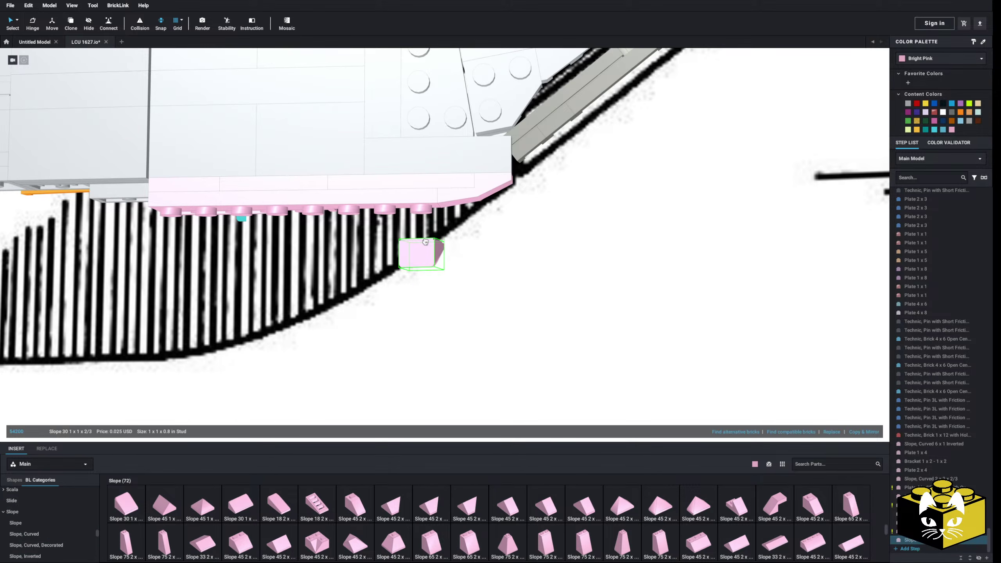
key("Delete")
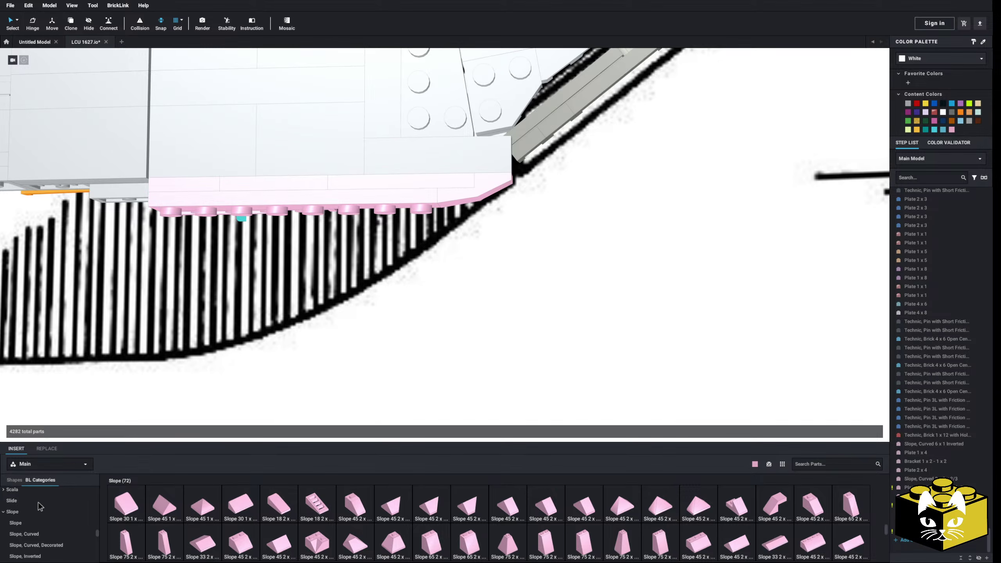
Try a bright pink Plate, Modified 1 x 2 with Door Rail beneath the front end of the Plate 1 x 8.
scroll(41, 516, "up", 4)
left_click(39, 533)
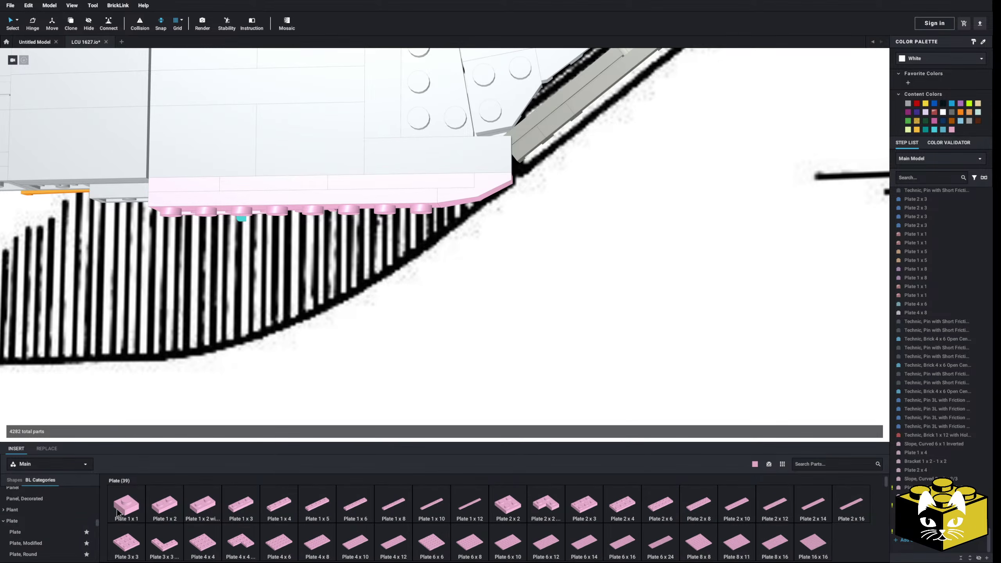
left_click(53, 544)
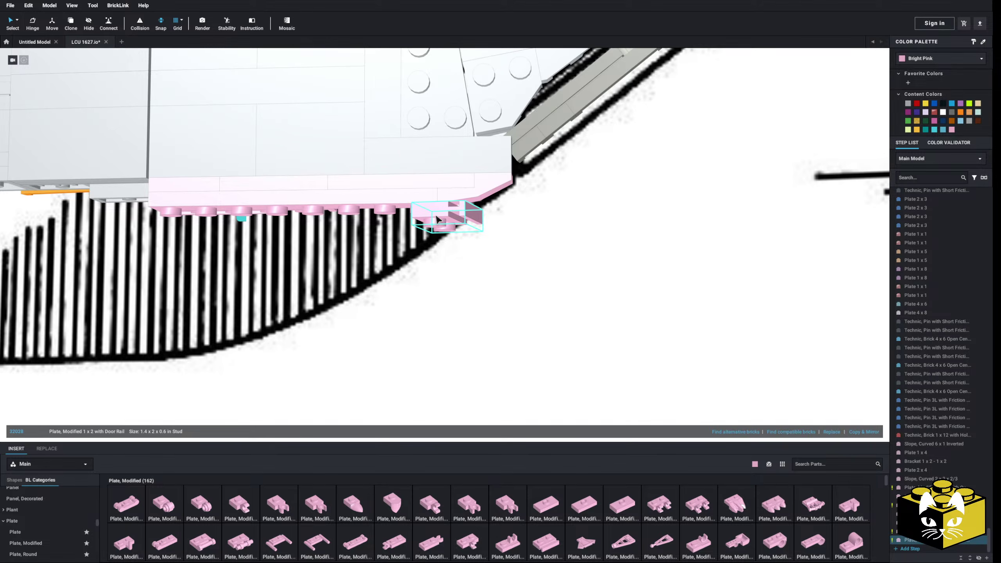
mouse_move(421, 221)
right_mouse_down()
mouse_move(423, 239)
mouse_move(428, 227)
right_mouse_up()
scroll(435, 265, "down", 5)
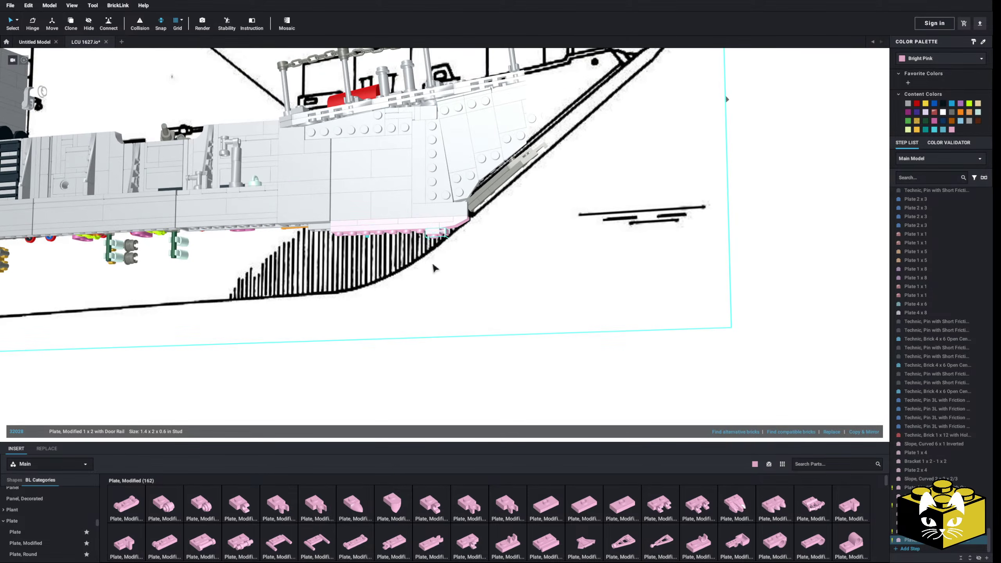
right_click_drag(435, 267, 264, 245)
left_click(161, 297)
scroll(393, 250, "up", 5)
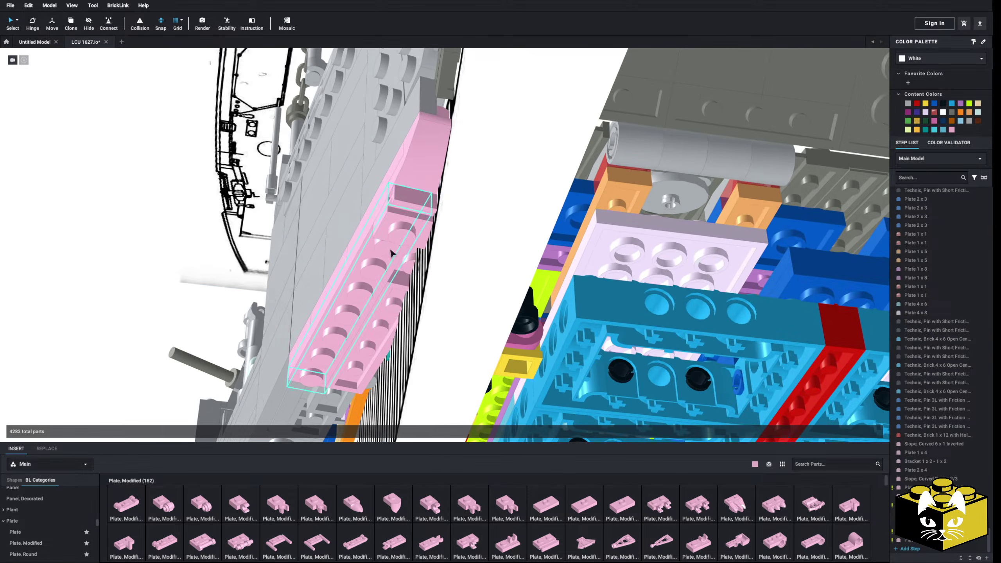
right_click_drag(245, 312, 409, 306)
scroll(307, 276, "up", 3)
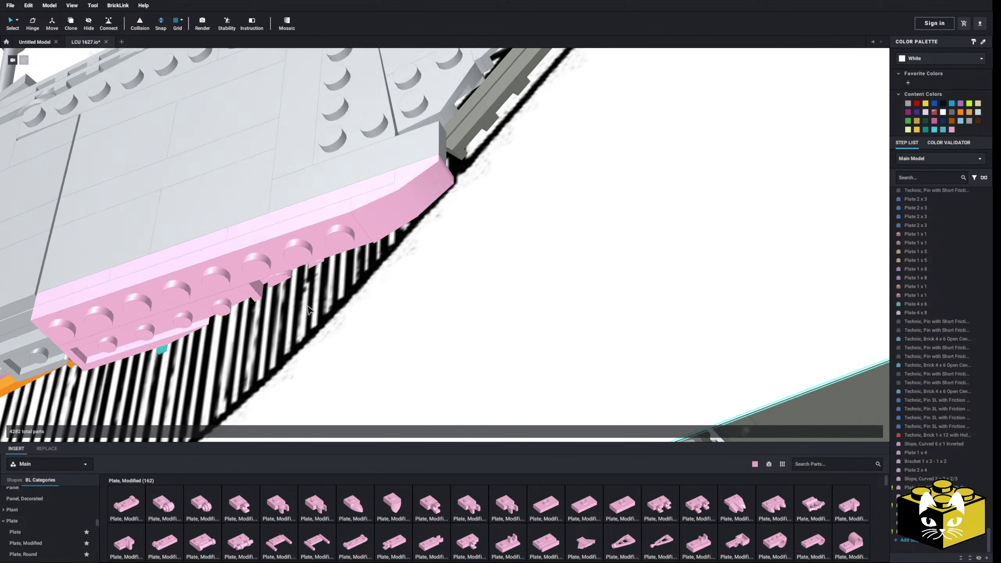
Delete the bright pink curved slope at the bow's lower front corner.
right_click_drag(306, 278, 311, 313)
scroll(59, 524, "down", 4)
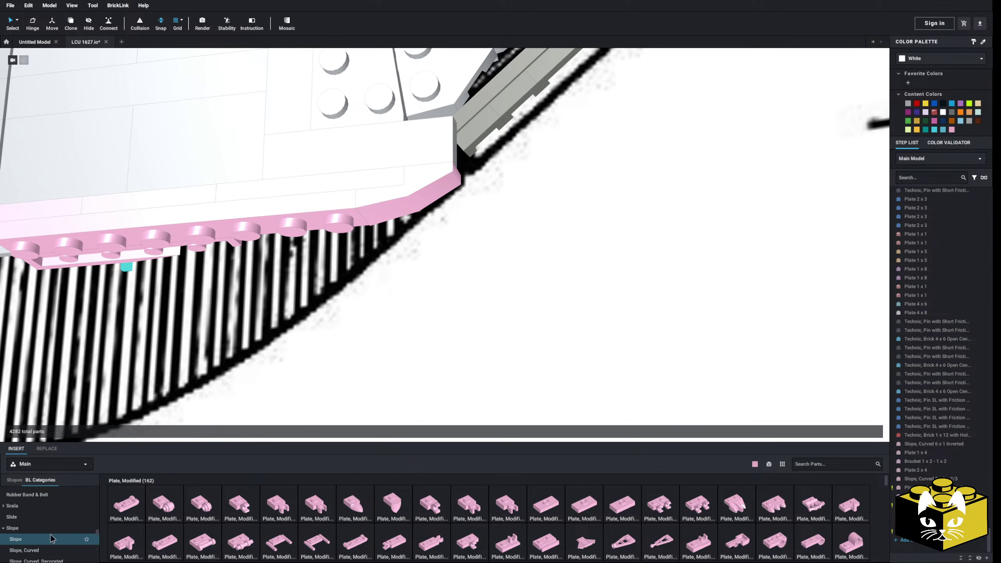
left_click(47, 553)
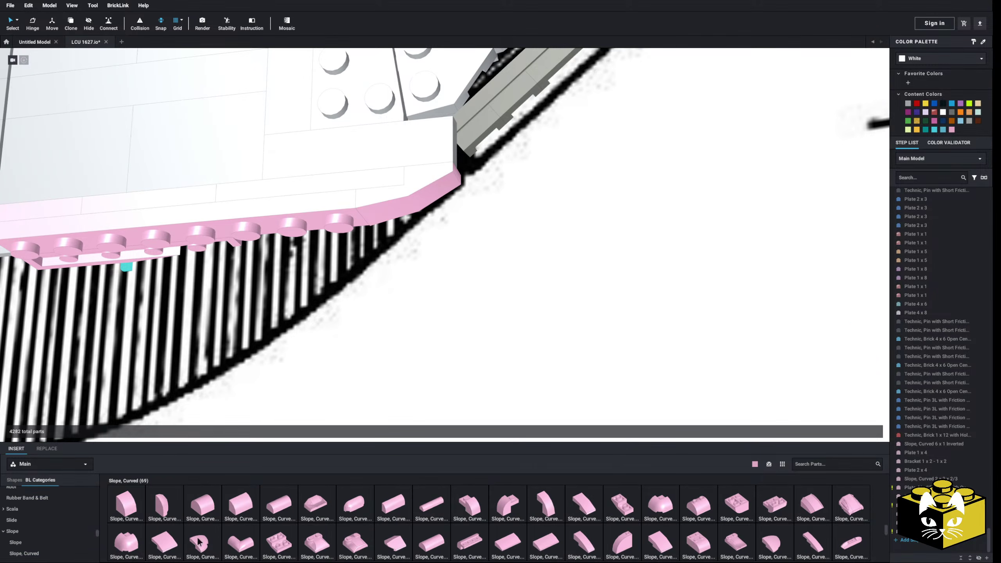
left_click(36, 544)
right_click_drag(359, 341, 322, 366)
key("Delete")
right_click_drag(234, 353, 293, 344)
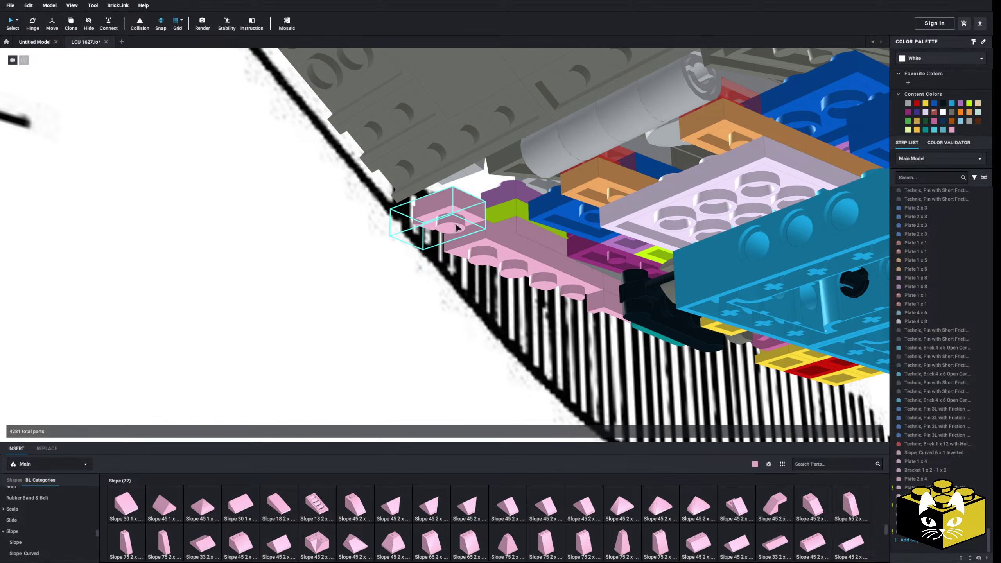
Delete the bright pink Plate, Modified 1 x 1 with Open O Clip at the bow's lower front corner.
left_click(451, 204)
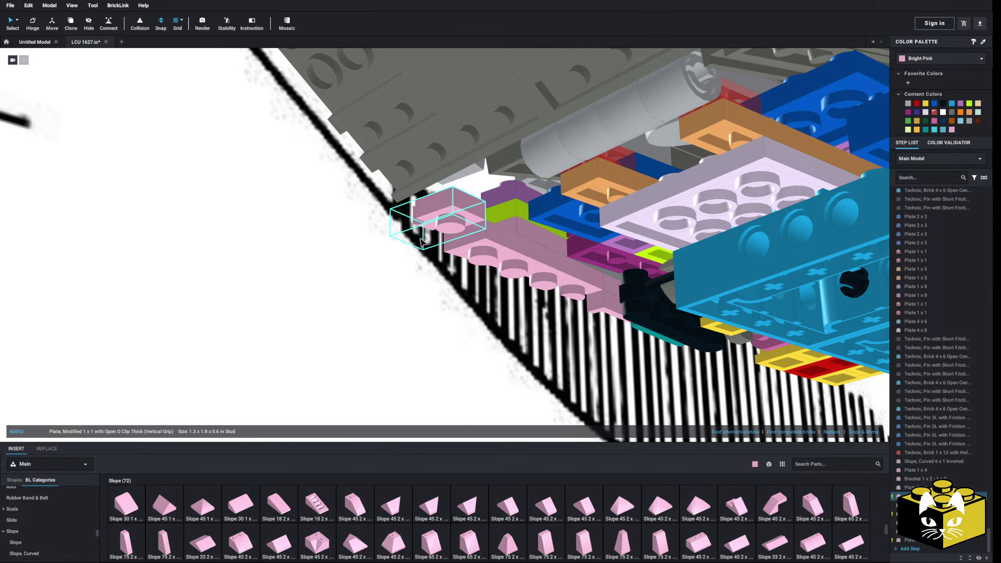
mouse_move(245, 320)
right_mouse_down()
mouse_move(267, 316)
mouse_move(232, 309)
right_mouse_up()
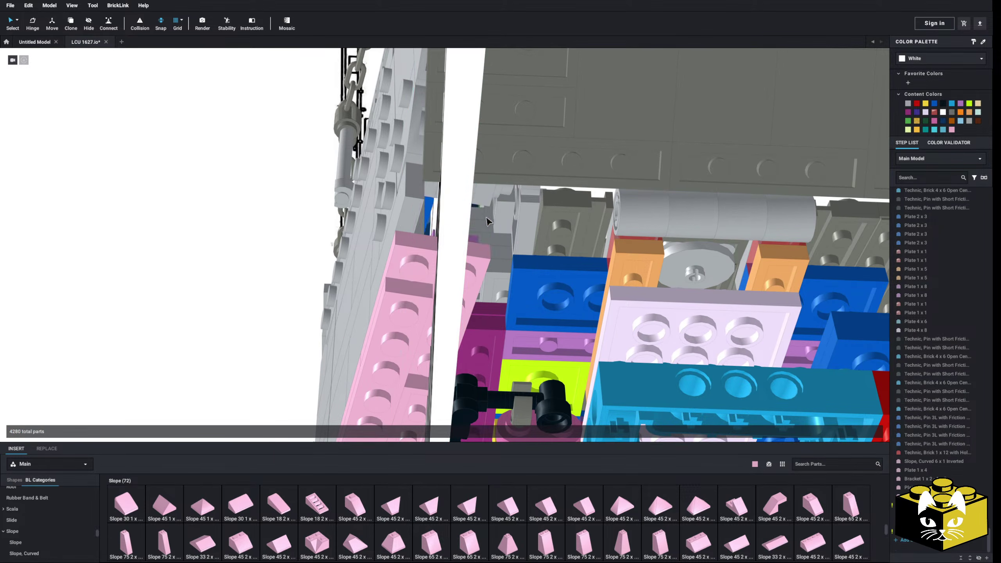
right_click_drag(488, 222, 226, 391)
scroll(53, 529, "down", 2)
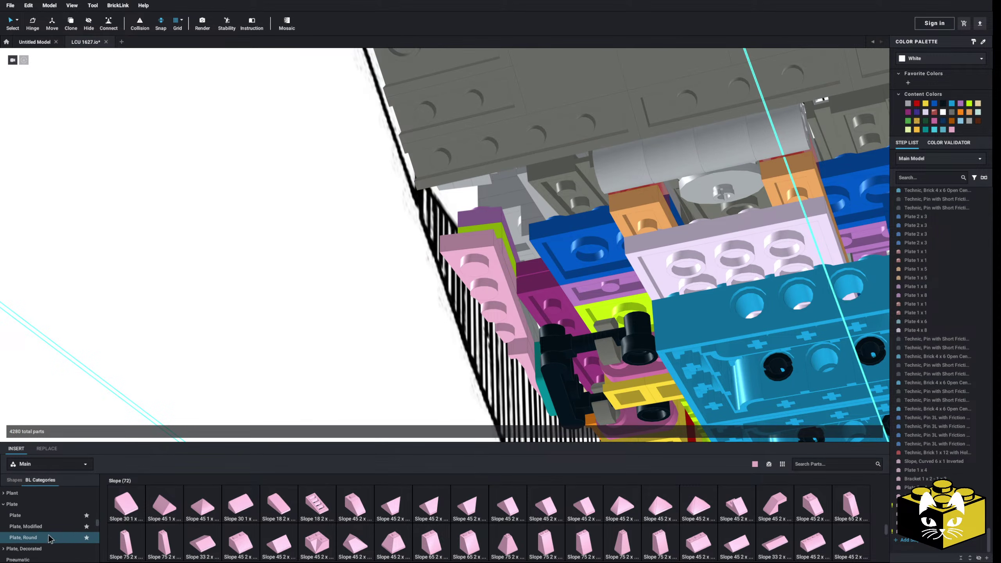
Try a 1 x 1 round plate beneath the bow end of the pink hull row, temporarily hiding the 1 x 4 tile.
left_click(51, 532)
left_click(126, 504)
right_click_drag(216, 342, 250, 339)
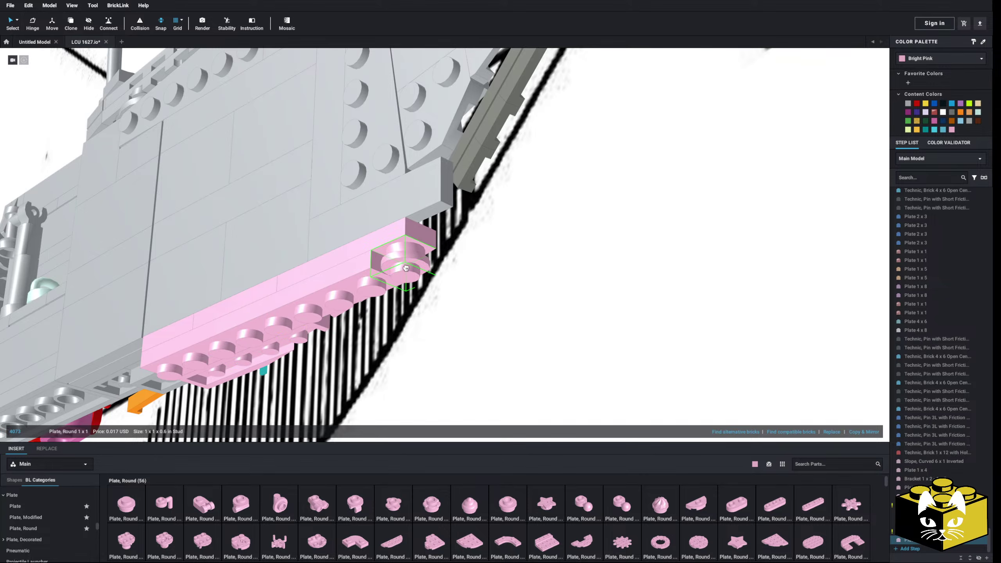
left_click(445, 205)
left_click(437, 199)
right_click_drag(437, 199, 440, 350)
right_click(402, 231)
left_click(409, 259)
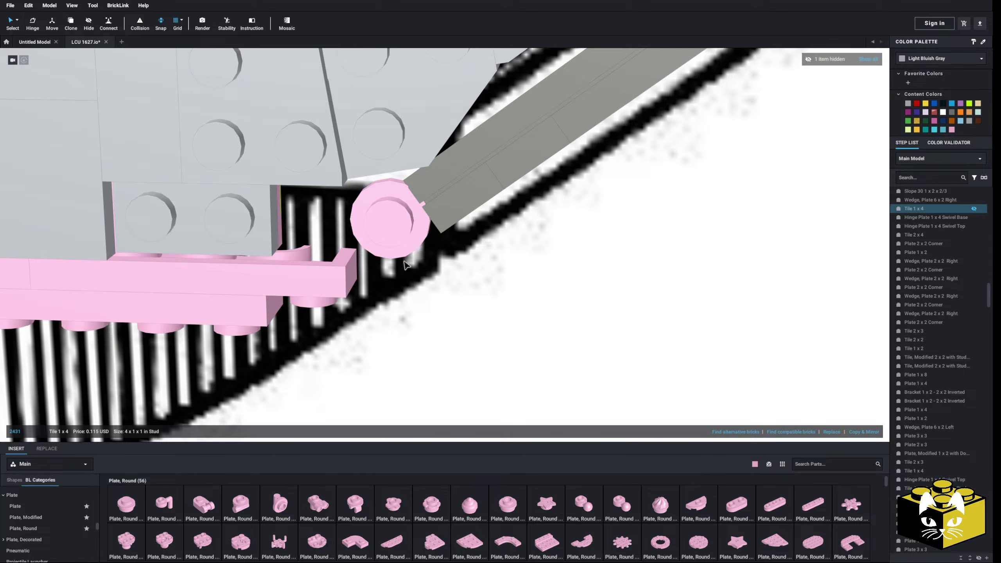
key("ctrl+z")
right_click_drag(417, 240, 363, 214)
right_click_drag(516, 249, 463, 268)
Add a pink Plate 1 x 2 at the bow end of the pink plates under the hull.
left_click(28, 507)
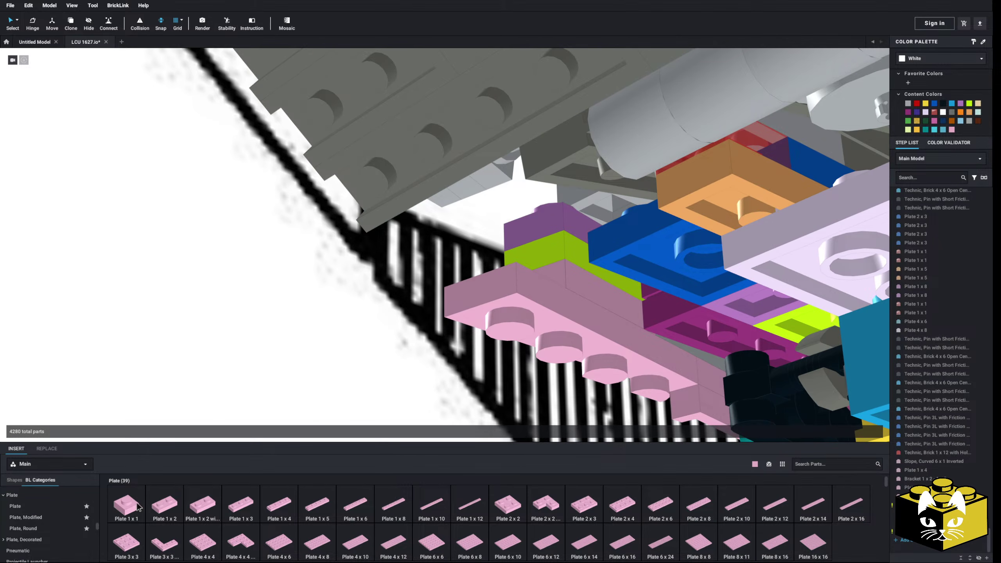
left_click(160, 508)
left_click(494, 258)
scroll(495, 257, "down", 5)
left_click(259, 374)
mouse_move(259, 374)
right_mouse_down()
mouse_move(304, 378)
mouse_move(268, 380)
right_mouse_up()
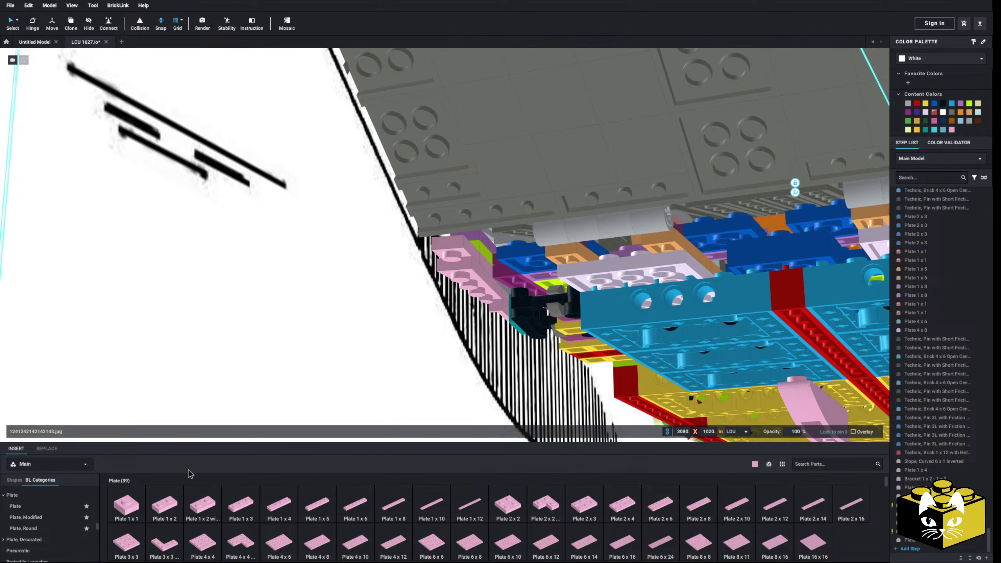
Attach a pink Slope 30 1 x 2 x 2/3 under the hull's bow tip, matching the reference drawing's curve.
scroll(51, 524, "down", 5)
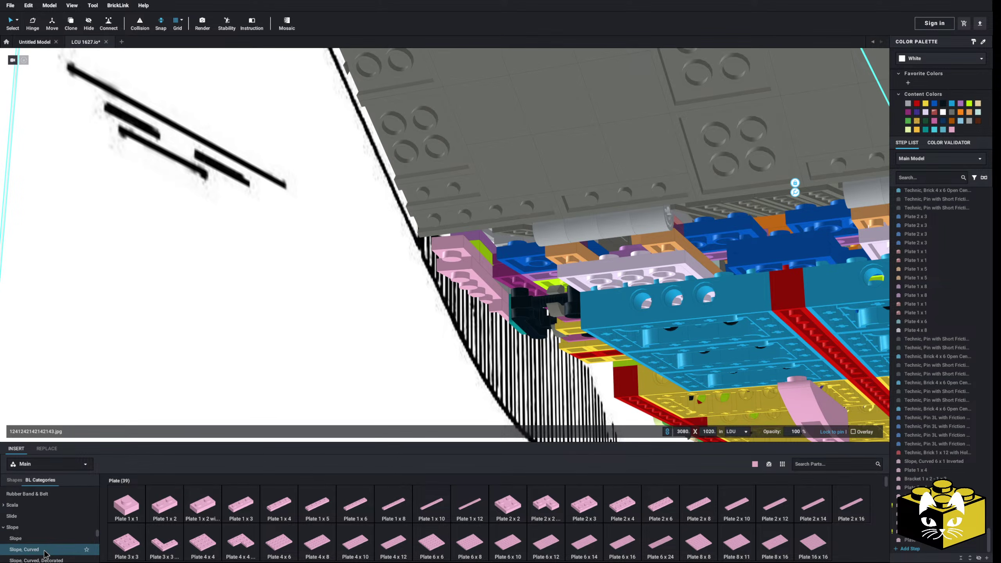
left_click(51, 537)
left_click_drag(223, 509, 434, 258)
left_click(439, 256)
mouse_move(439, 256)
right_mouse_down()
mouse_move(463, 255)
mouse_move(459, 269)
mouse_move(429, 256)
right_mouse_up()
scroll(428, 257, "down", 3)
scroll(409, 406, "up", 8)
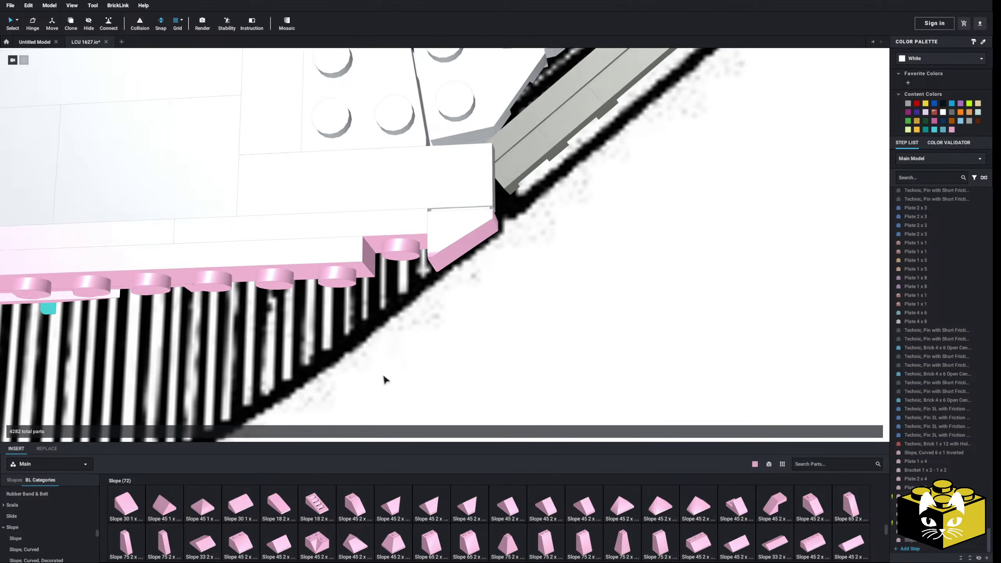
mouse_move(383, 376)
right_mouse_down()
mouse_move(346, 353)
mouse_move(301, 371)
mouse_move(318, 360)
mouse_move(378, 375)
right_mouse_up()
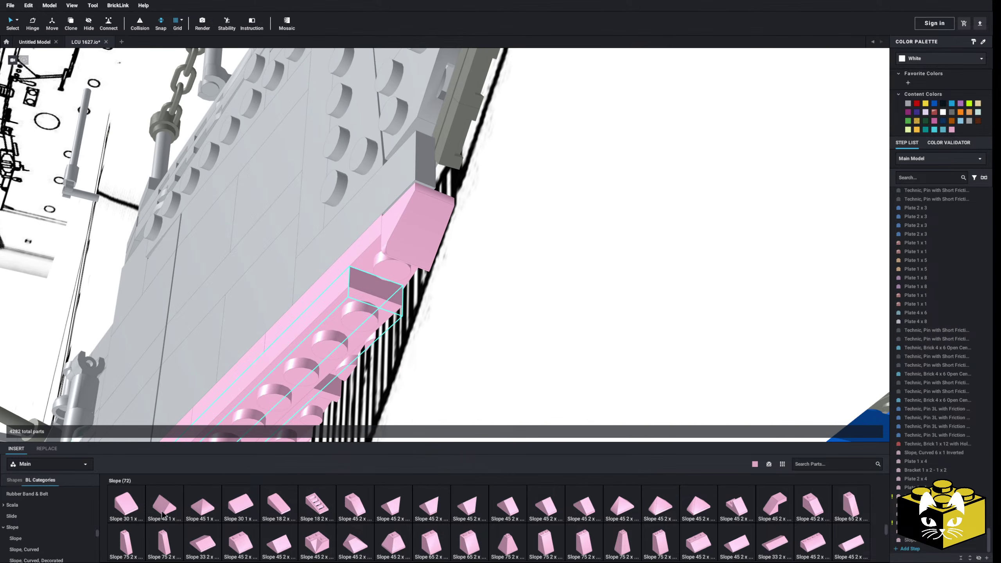
Place a pink Plate 1 x 2 directly behind the bow slope to fill the gap in the lower layer.
scroll(59, 530, "up", 6)
scroll(55, 532, "down", 1)
left_click(49, 544)
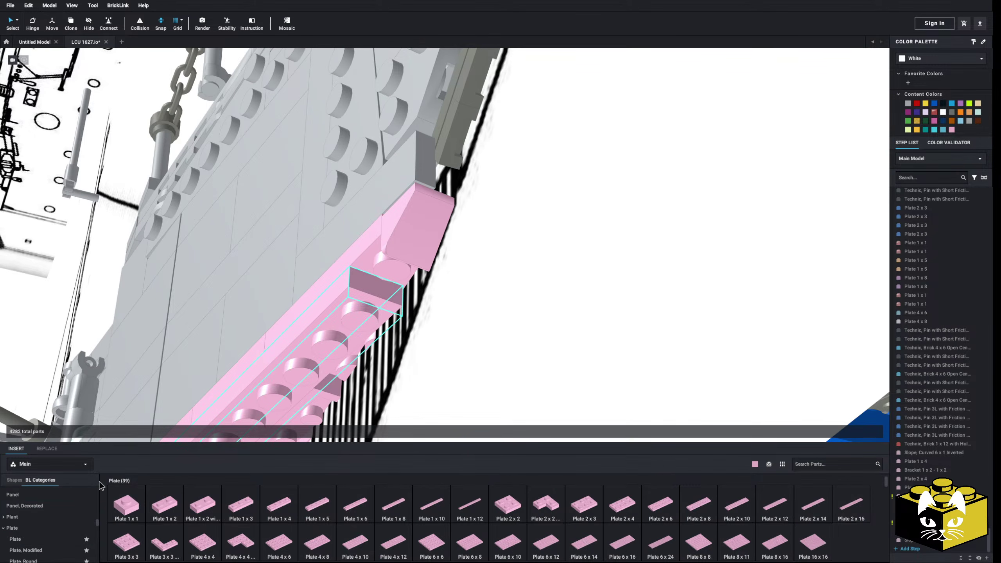
left_click(157, 510)
left_click(427, 284)
left_click(472, 268)
scroll(469, 264, "down", 3)
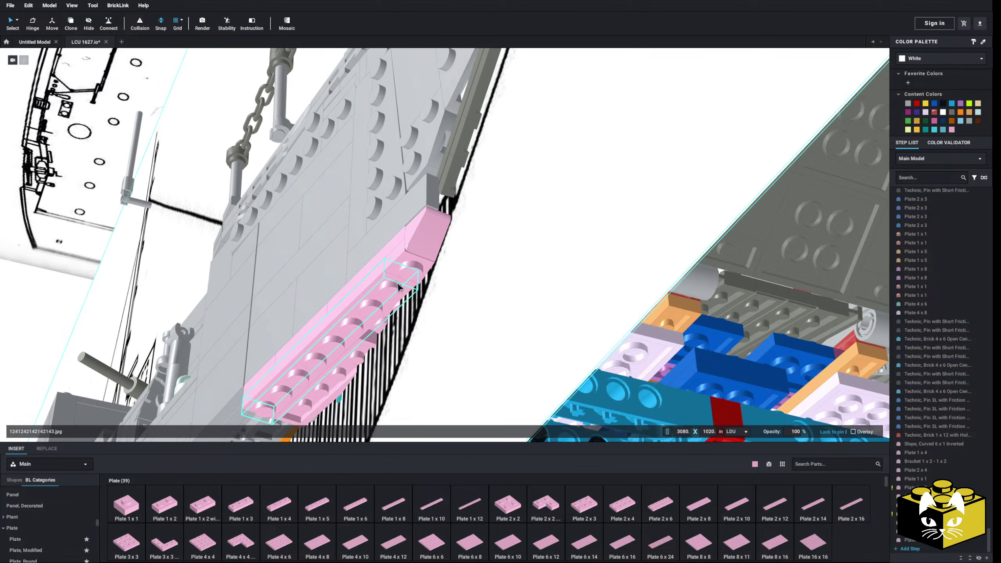
right_click_drag(469, 264, 416, 301)
scroll(416, 300, "up", 4)
right_click(447, 252)
scroll(449, 256, "down", 10)
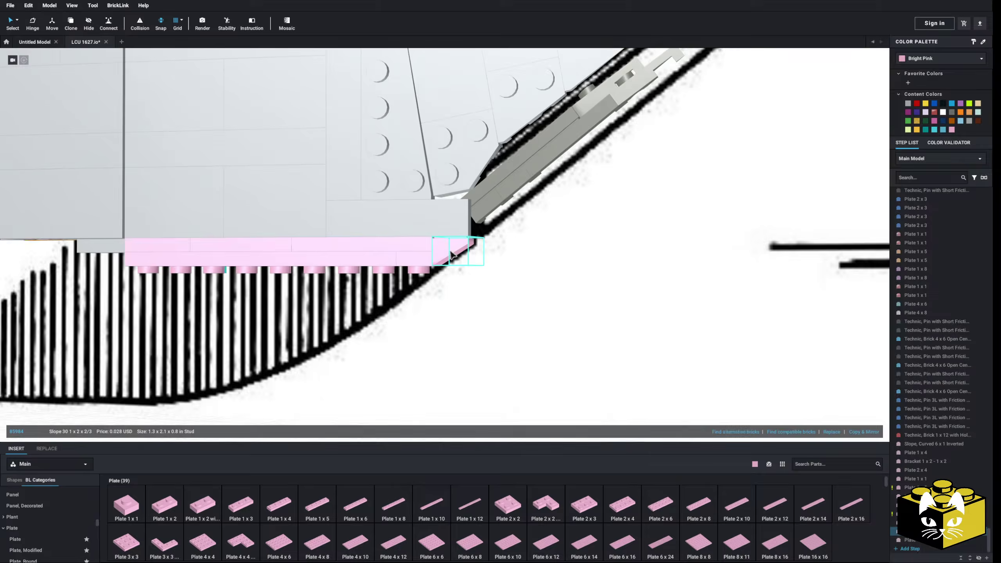
left_click(448, 257)
right_click(401, 368)
left_click(408, 377)
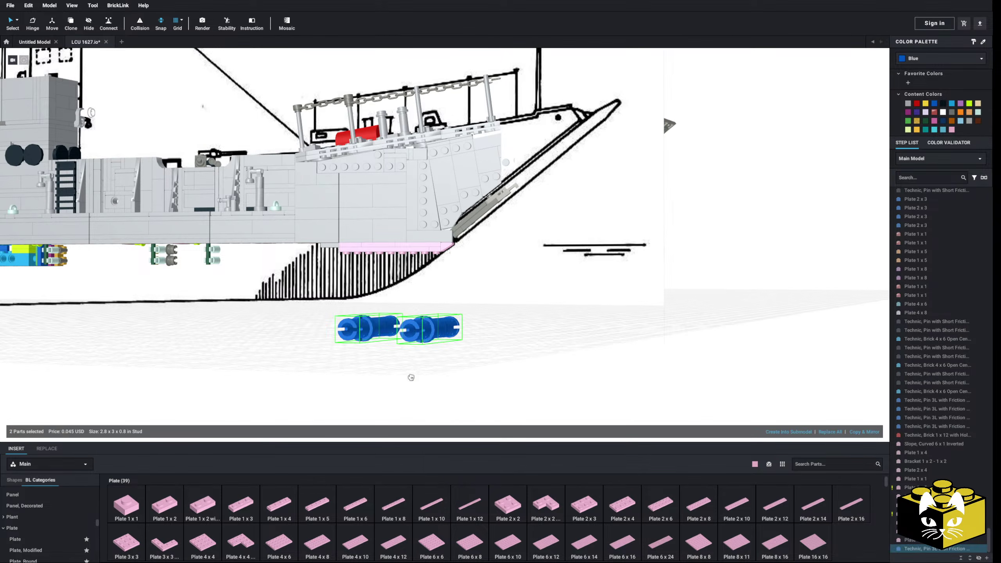
scroll(404, 362, "up", 6)
scroll(404, 390, "down", 3)
key("ctrl+z")
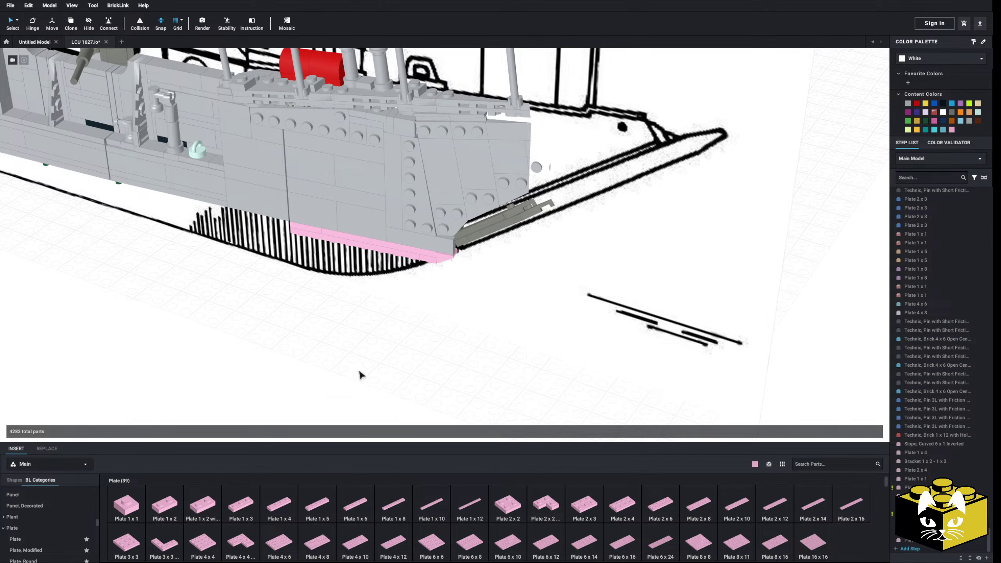
Copy the pink bow slope and place the duplicate one level lower, behind the original, along the drawn hull curve.
scroll(448, 240, "up", 6)
right_click(447, 240)
left_click(453, 241)
scroll(448, 241, "down", 4)
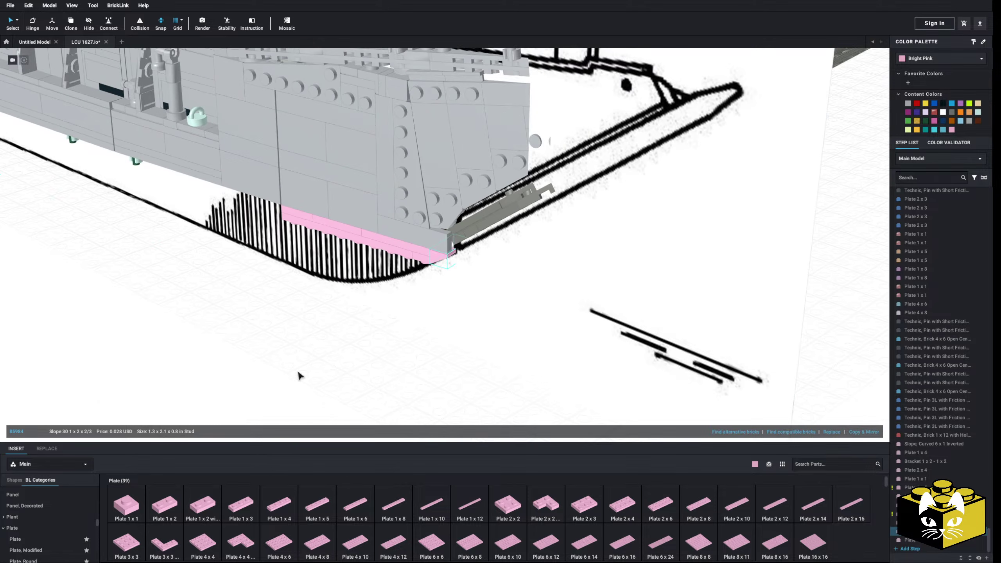
right_click(300, 375)
left_click(311, 396)
right_click_drag(313, 375, 451, 279)
left_click(449, 270)
scroll(451, 279, "up", 3)
scroll(451, 280, "down", 3)
Delete the long outer plate in the lower pink layer behind the slopes.
left_click(377, 395)
right_click_drag(377, 395, 455, 237)
scroll(358, 389, "up", 3)
mouse_move(241, 374)
right_mouse_down()
mouse_move(280, 383)
mouse_move(281, 335)
mouse_move(293, 348)
mouse_move(270, 348)
mouse_move(299, 350)
mouse_move(240, 387)
right_mouse_up()
left_click(377, 194)
key("Delete")
right_click_drag(303, 335, 299, 358)
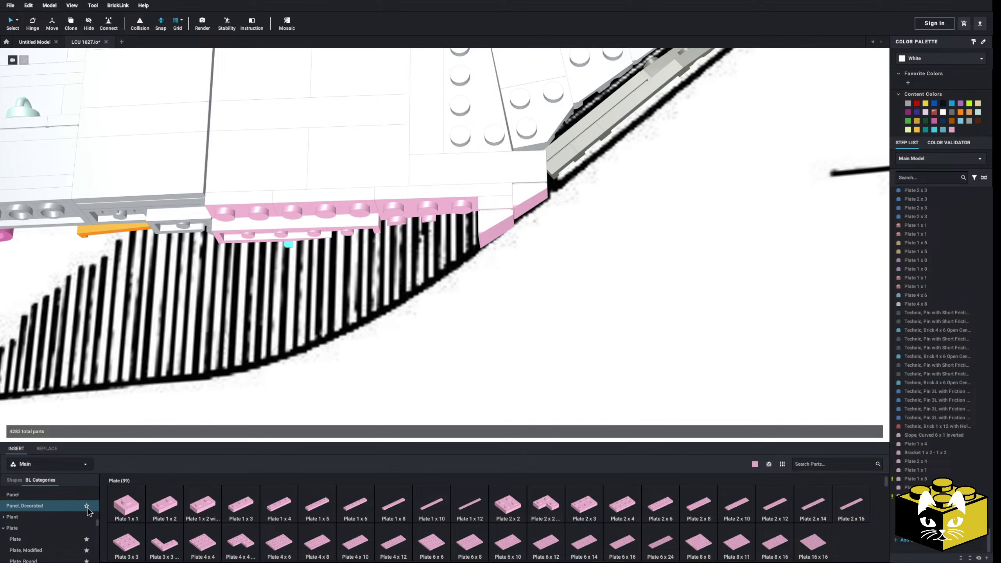
Place a pink Plate 1 x 1 under the outer stud row, leaving one free stud behind the slopes.
left_click_drag(99, 528, 100, 540)
scroll(57, 514, "down", 2)
left_click(127, 505)
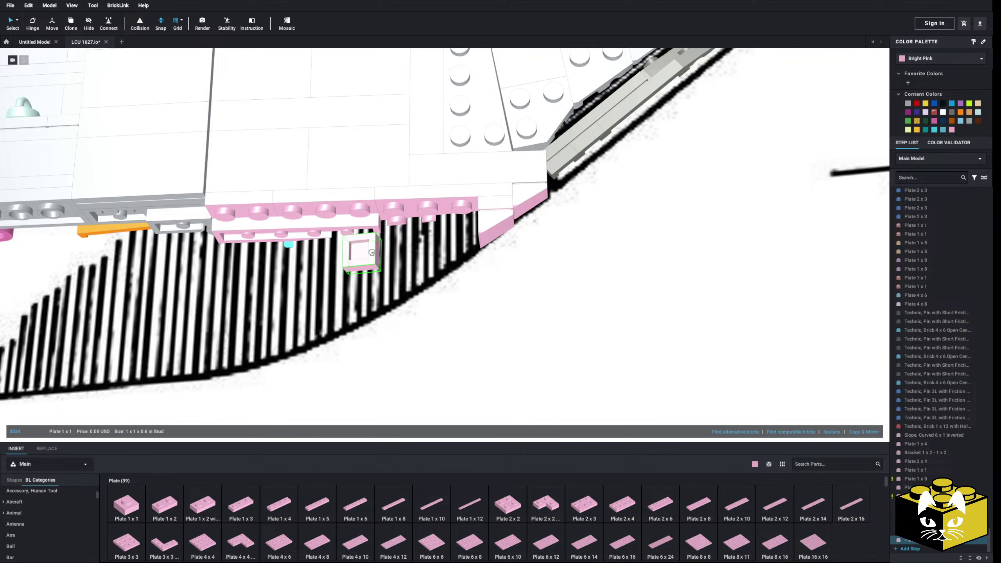
scroll(79, 521, "down", 3)
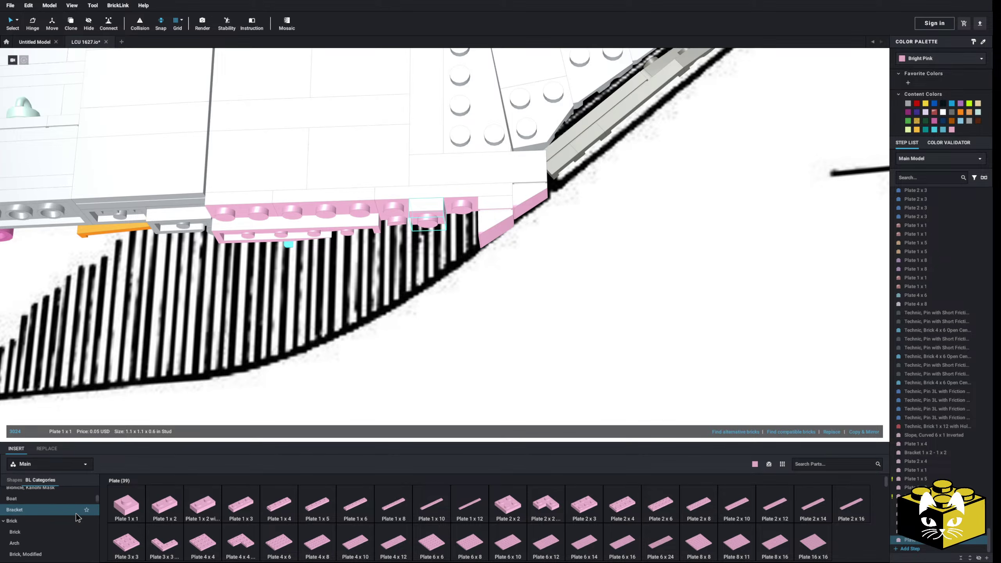
left_click(39, 532)
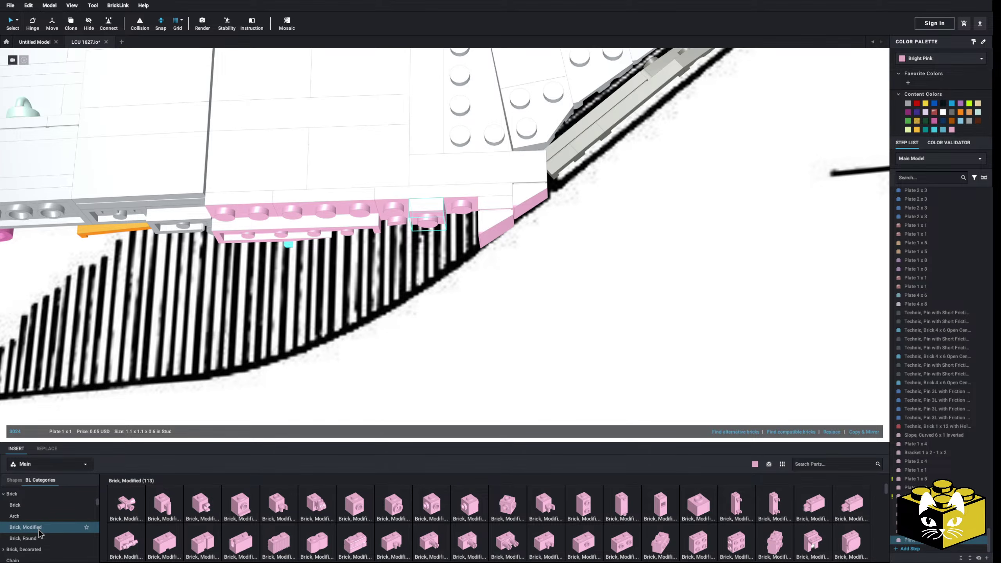
right_click_drag(391, 286, 368, 355)
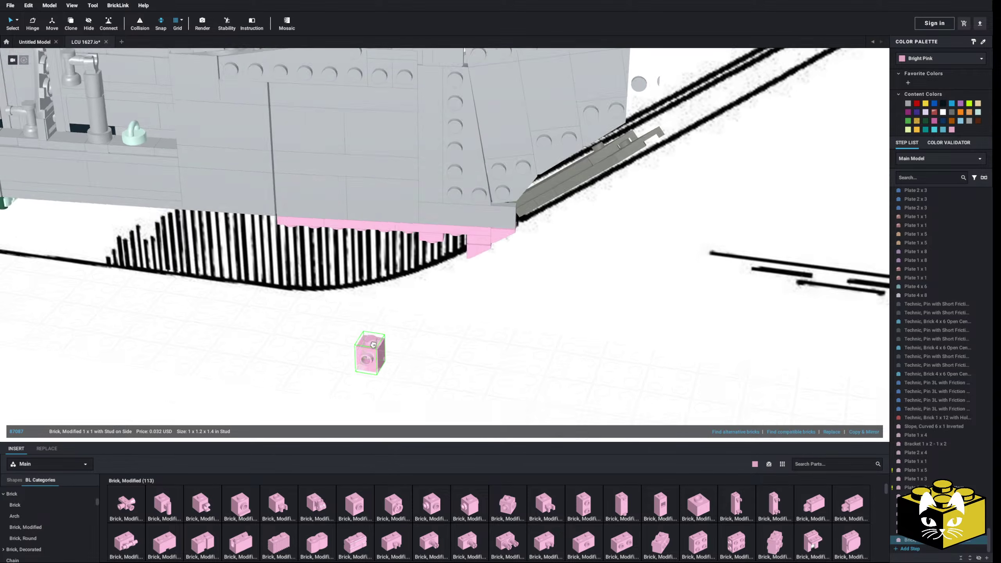
left_click(296, 357)
left_click(296, 356)
key("Delete")
Attach a Brick, Modified 1 x 1 with Headlight beneath the pink Plate 1 x 1 behind the bow slopes.
left_click(324, 345)
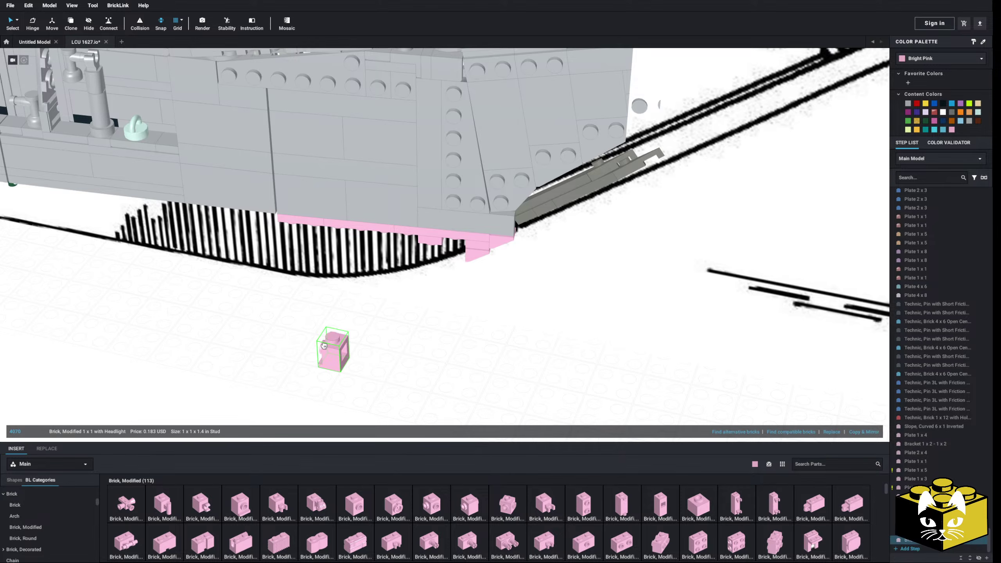
left_click(419, 248)
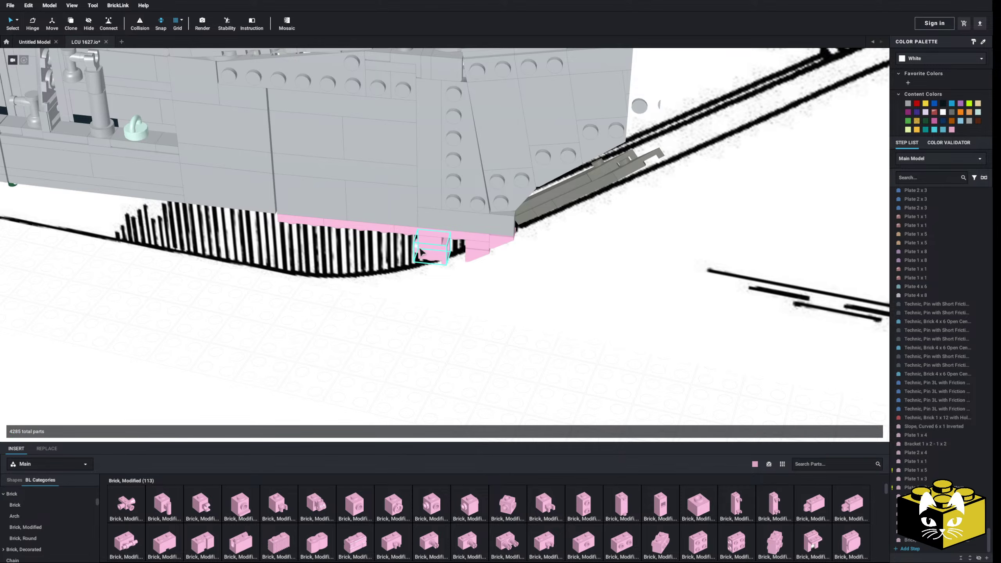
left_click(356, 395)
scroll(347, 379, "up", 10)
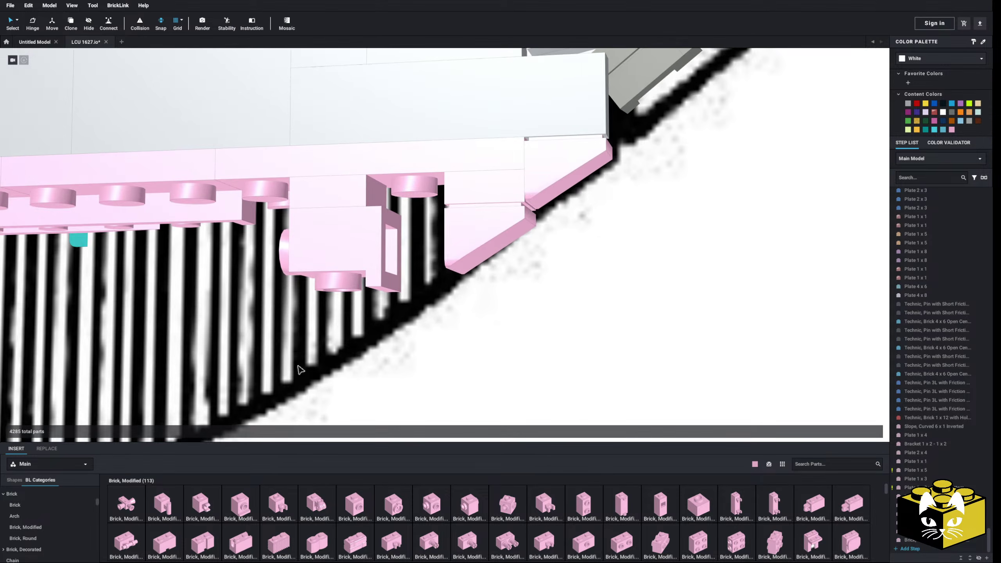
Move the headlight brick together with its Plate 1 x 1 one stud further from the bow.
right_click_drag(307, 363, 311, 360)
scroll(308, 363, "down", 4)
left_click(395, 243, "ctrl")
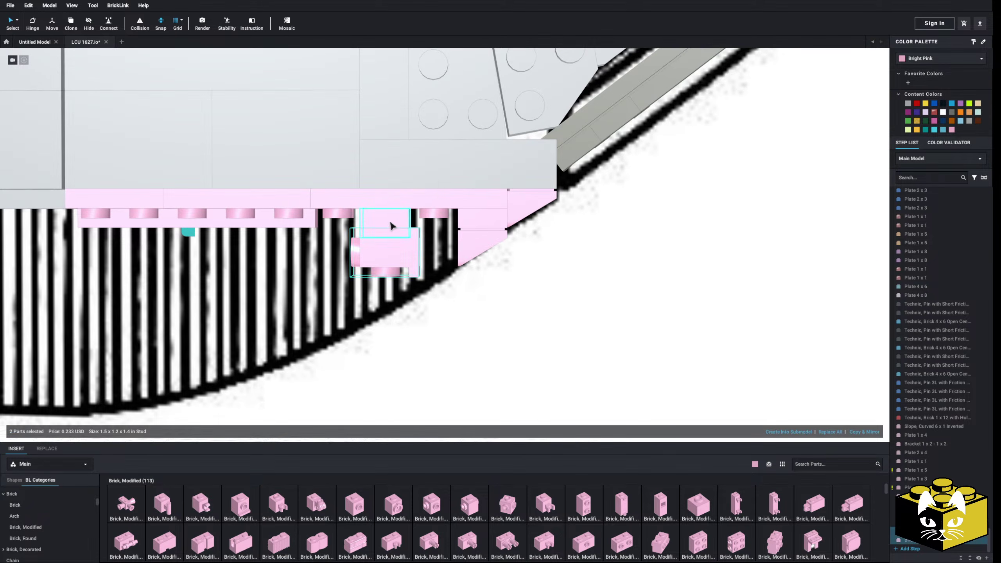
left_click_drag(391, 226, 354, 226)
Place a pink Brick 1 x 2 under the hull directly behind the lower bow slope.
scroll(356, 252, "down", 6)
right_click_drag(370, 283, 339, 309)
left_click(274, 364)
scroll(276, 361, "up", 5)
scroll(345, 303, "up", 2)
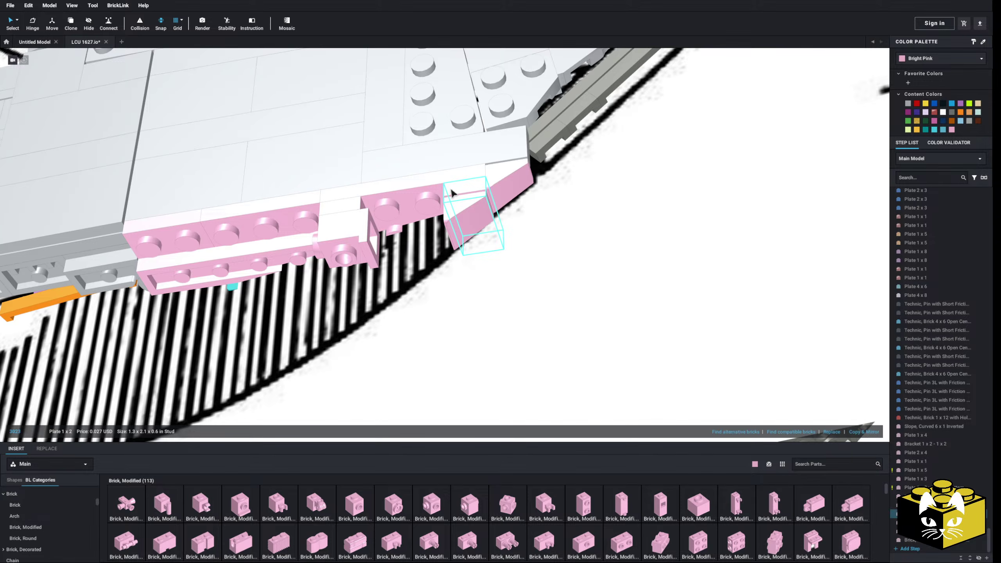
left_click(85, 503)
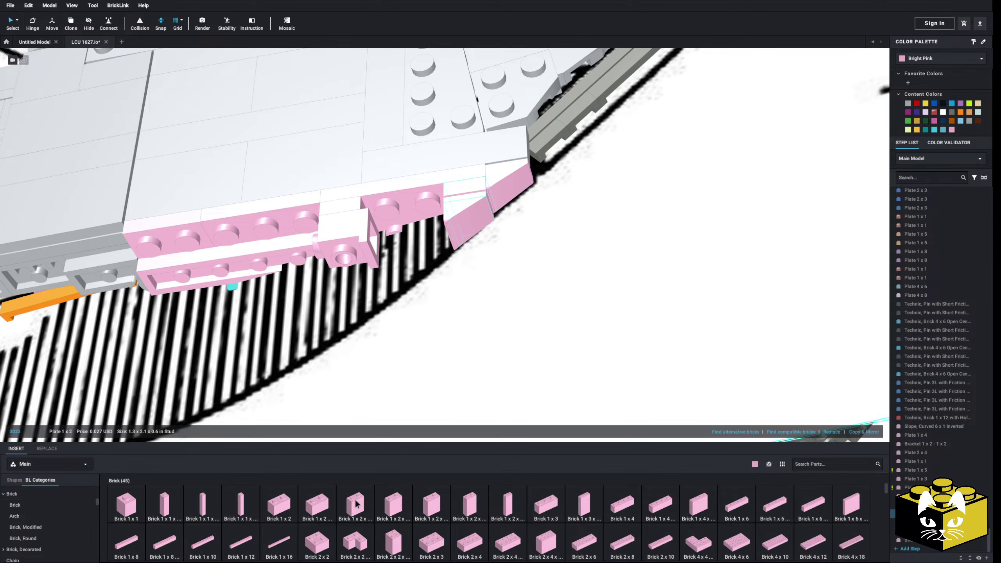
scroll(441, 236, "down", 3)
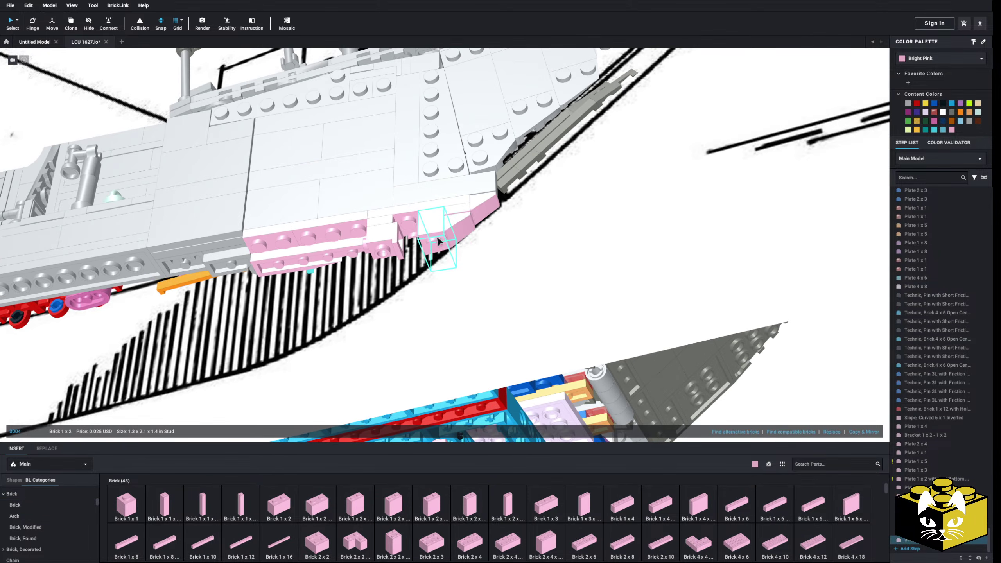
Copy the lower bow slope and place the duplicate beneath the Brick 1 x 2.
right_click(451, 227)
left_click(463, 232)
right_click_drag(463, 233, 453, 263)
scroll(453, 263, "down", 3)
left_click(378, 392)
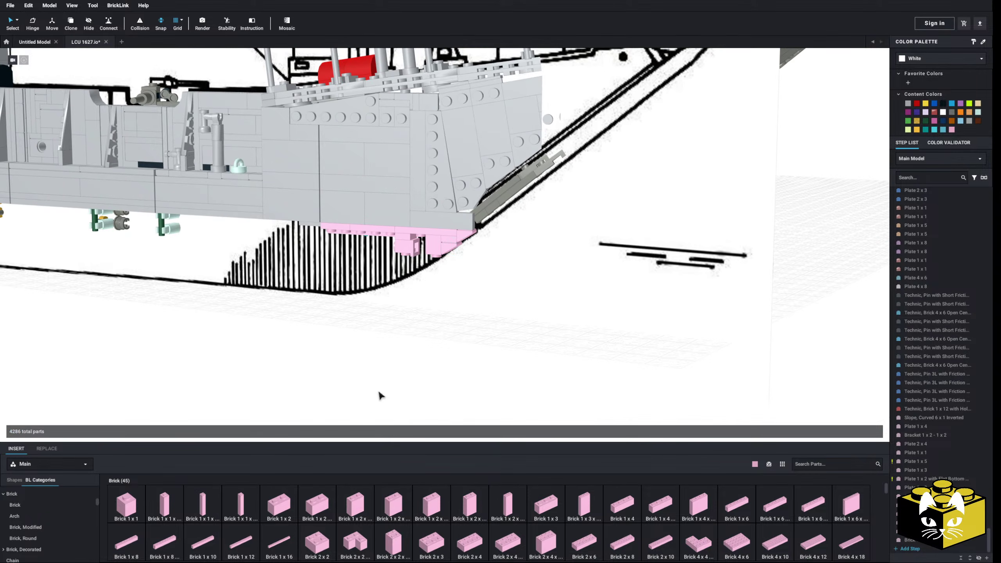
right_click(378, 392)
left_click(392, 415)
left_click(453, 254)
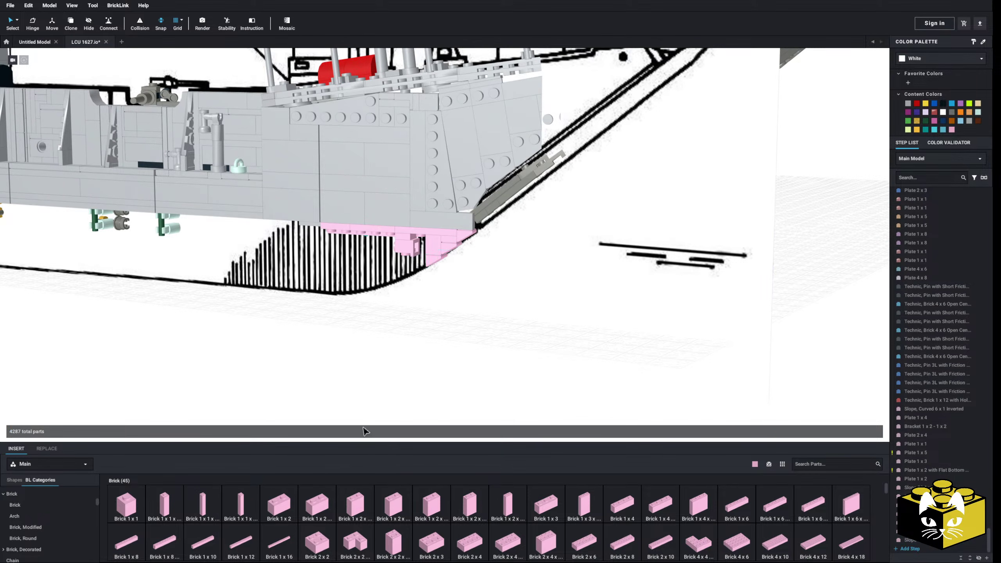
scroll(366, 424, "up", 6)
scroll(367, 414, "up", 5)
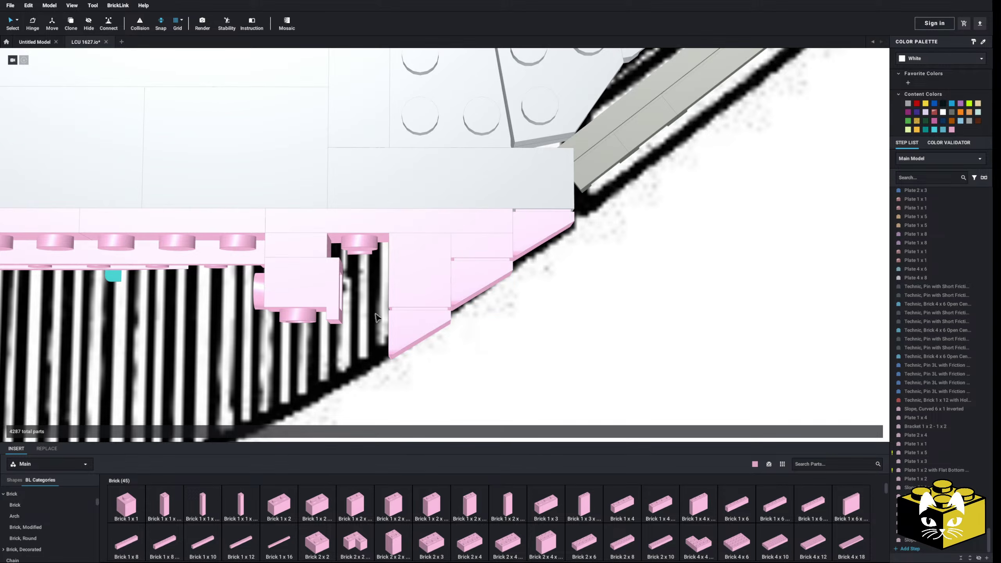
Try a D-shaped round brick in the gap between the headlight brick and the Brick 1 x 2.
scroll(376, 318, "down", 3)
right_click(369, 351)
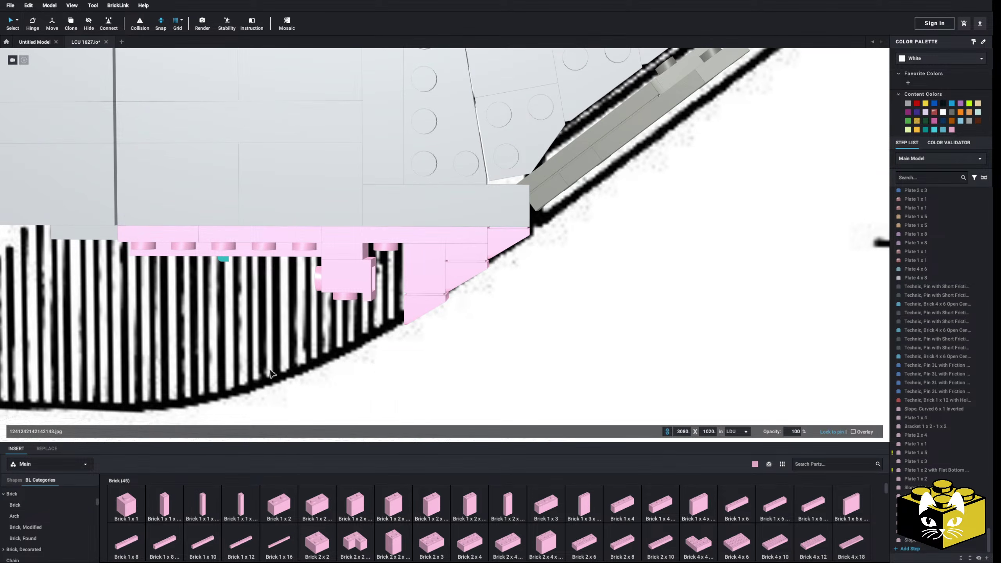
right_click_drag(375, 263, 278, 324)
left_click(278, 325)
left_click(54, 537)
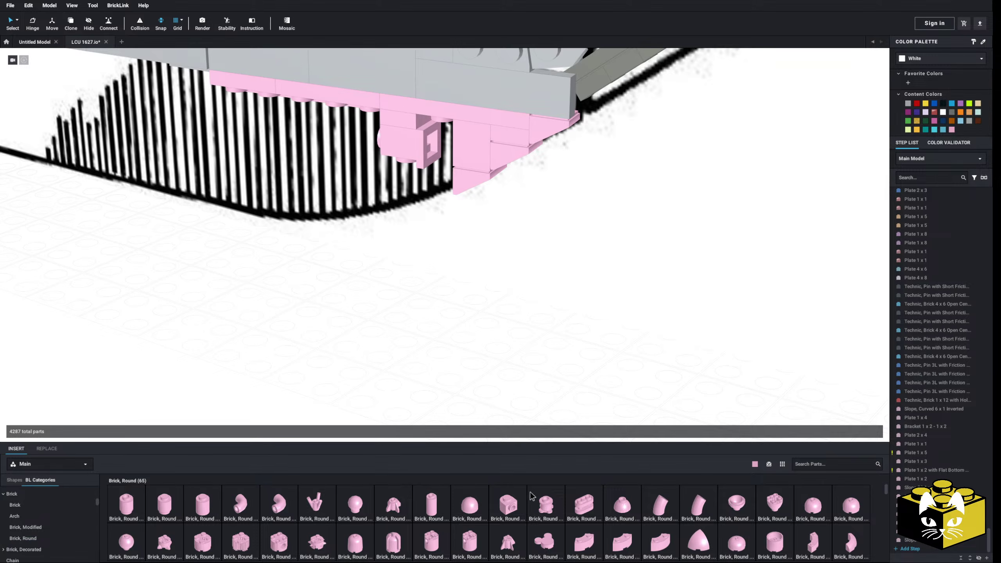
left_click_drag(358, 345, 365, 312)
left_click(362, 326)
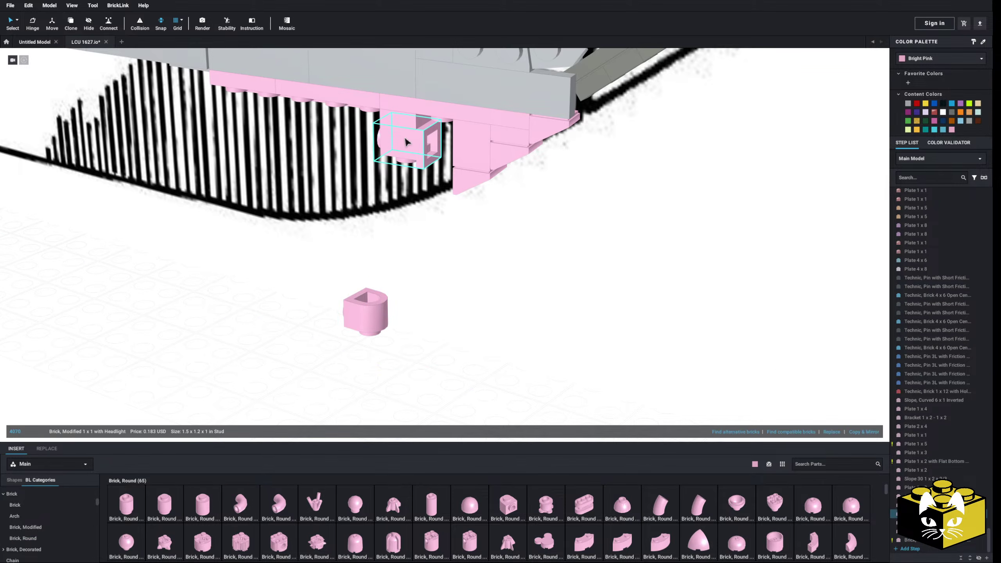
right_click_drag(406, 143, 411, 132)
left_click_drag(351, 347, 439, 149)
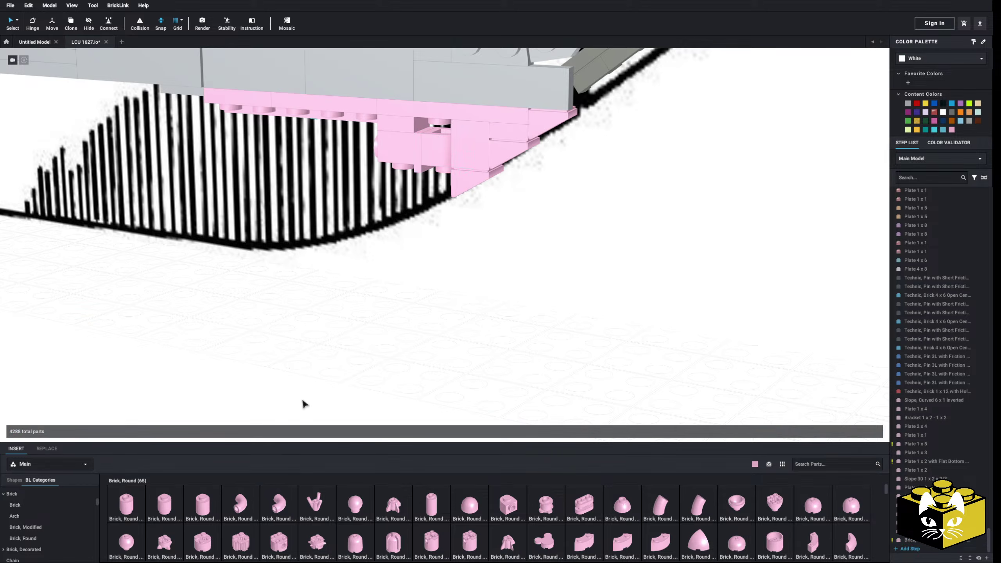
scroll(303, 404, "up", 5)
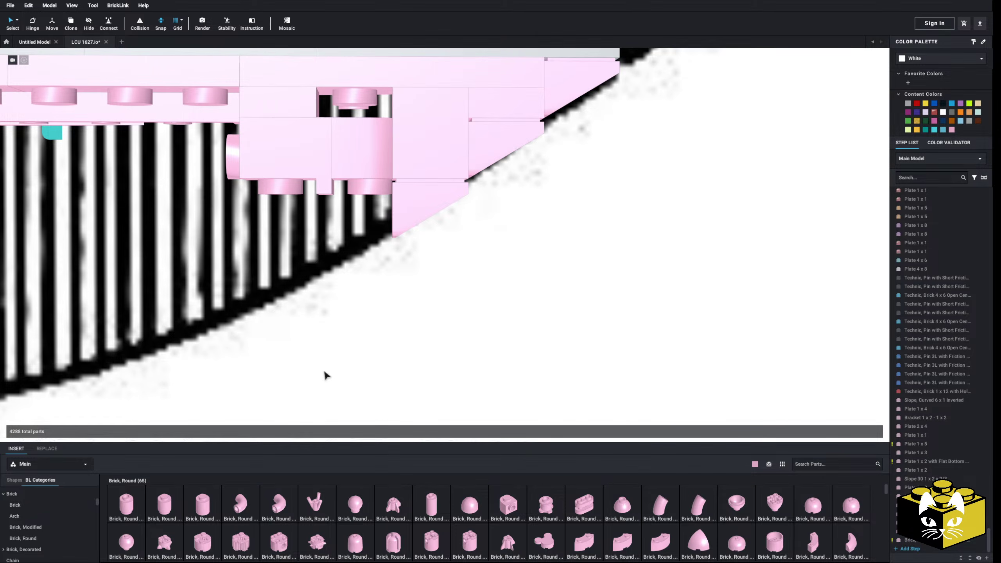
left_click(350, 170)
key("Delete")
Attach a small pink round brick to the headlight brick's bow-facing side, filling the gap to the Brick 1 x 2.
middle_click_drag(351, 170, 402, 208)
right_click_drag(402, 207, 394, 212)
scroll(393, 212, "down", 5)
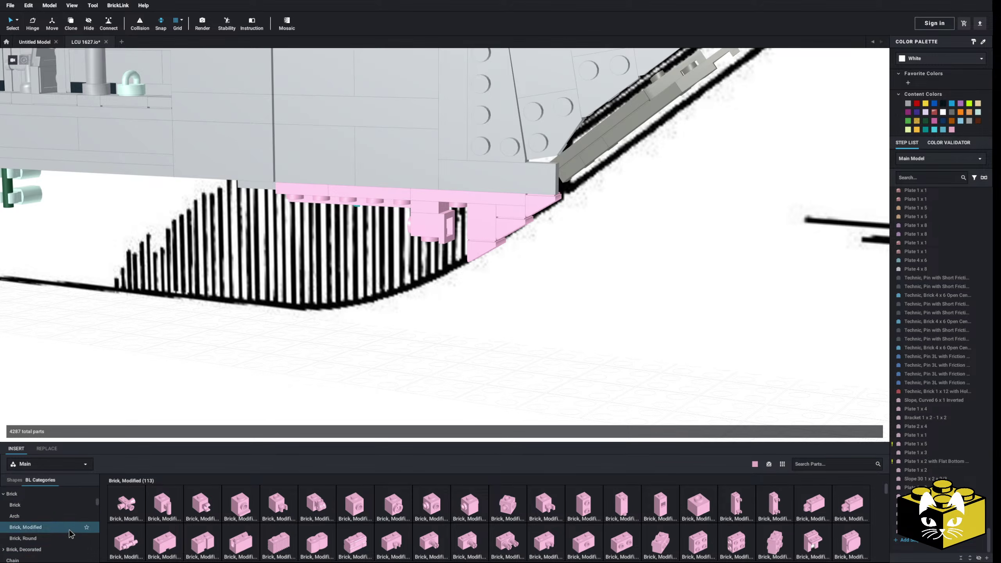
left_click(357, 357)
left_click_drag(450, 252, 453, 223)
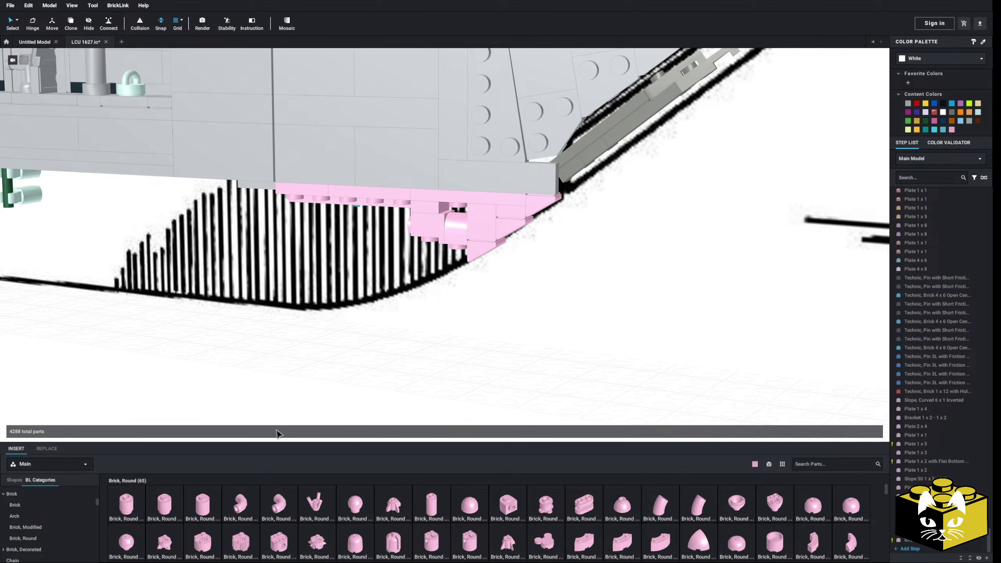
Place pink Plate 1 x 1 parts under the bow studs: two beneath the headlight brick and one beneath the small round brick.
scroll(284, 426, "up", 5)
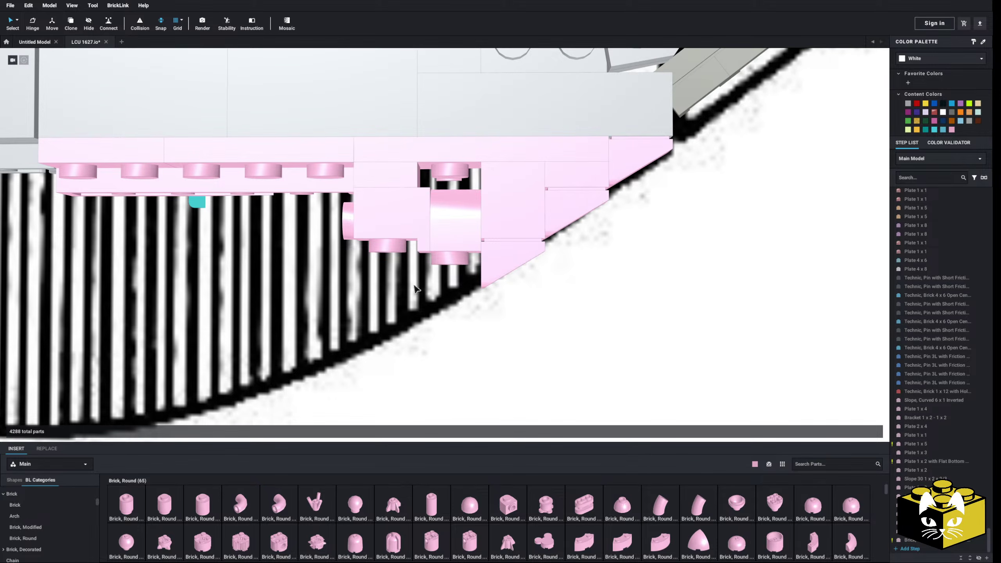
scroll(55, 511, "up", 5)
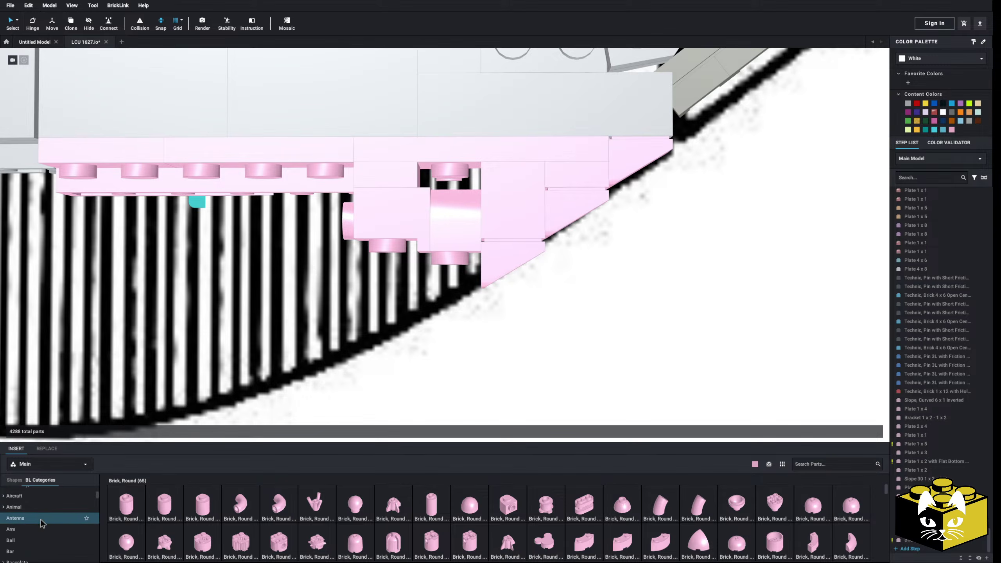
left_click(37, 514)
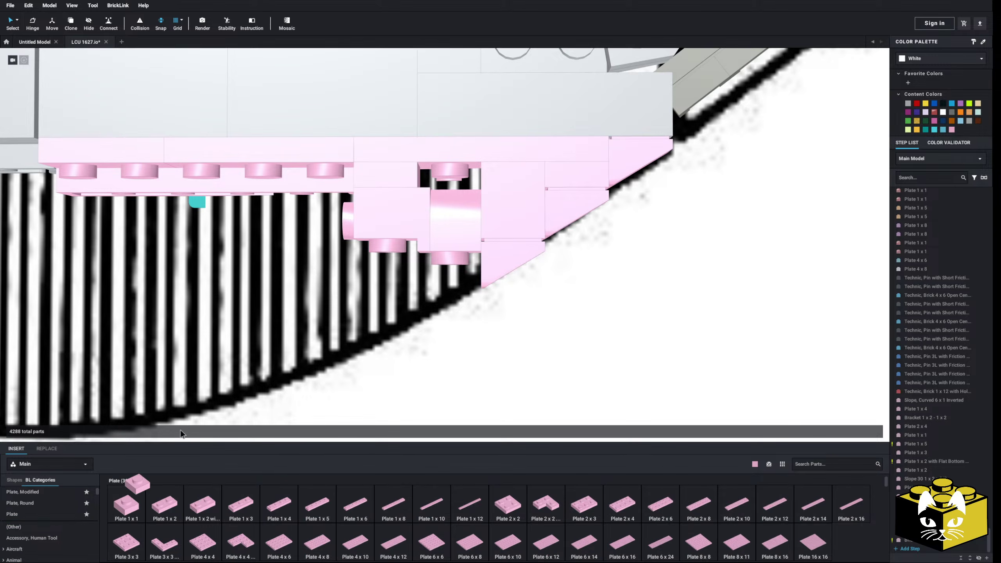
left_click(127, 505)
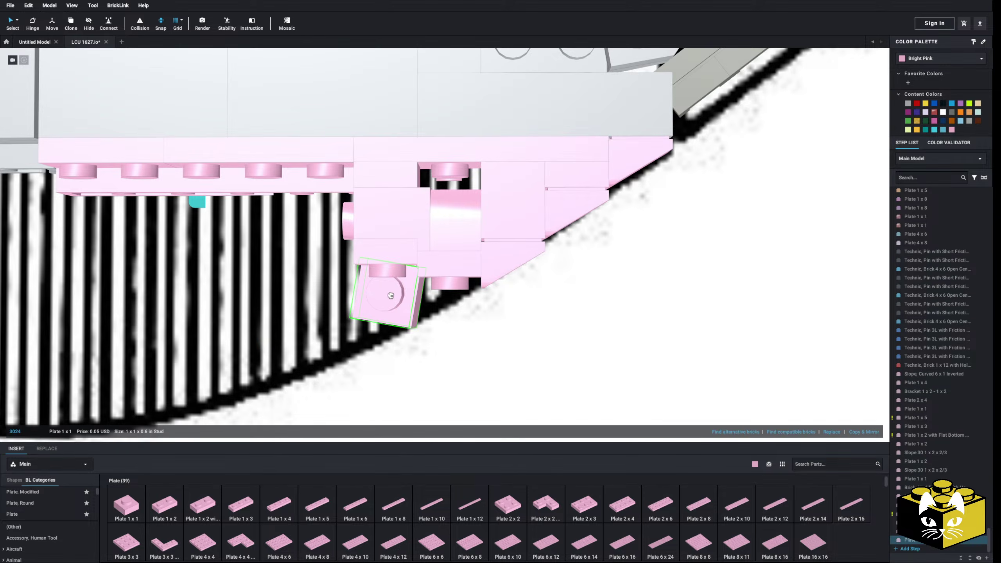
left_click(384, 300)
Copy the lowest bow slope (Slope 30 1 x 2 x 2/3) and place the duplicate under the plate below the small round brick.
right_click(510, 263)
scroll(511, 267, "down", 5)
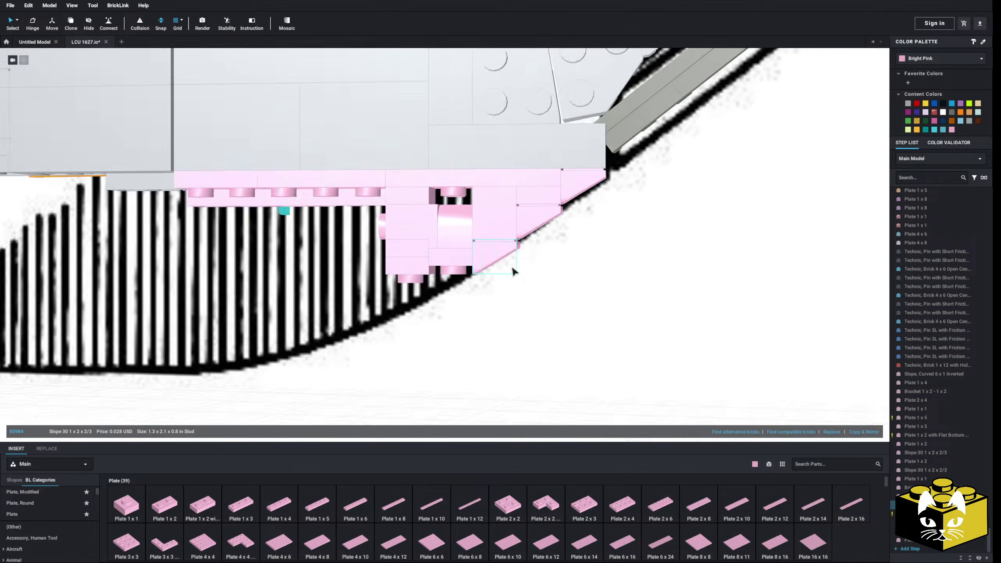
right_click_drag(511, 267, 337, 387)
left_click(278, 402)
right_click(277, 404)
left_click(472, 260)
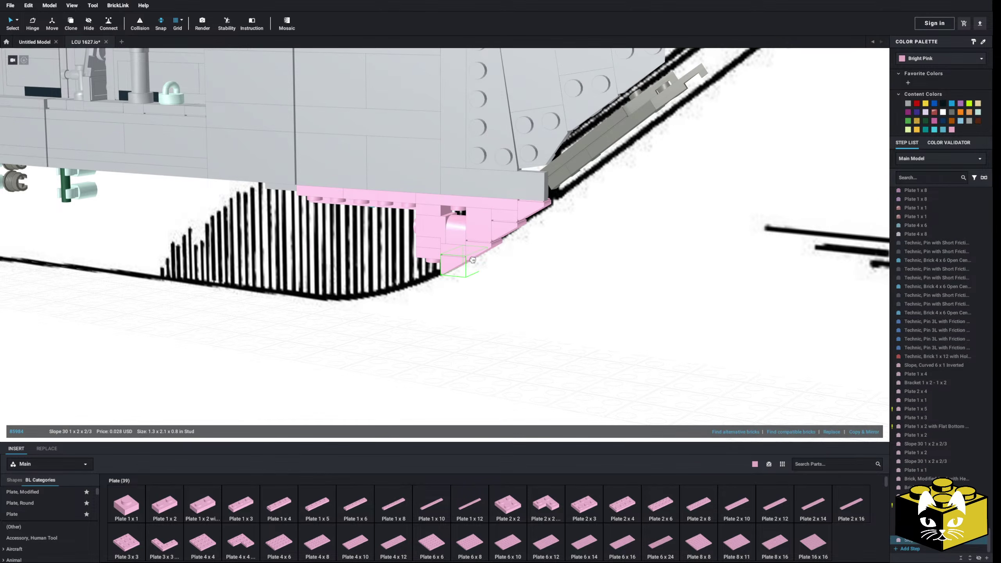
Paste another copy of the Slope 30 1 x 2 x 2/3 and set it aside in the empty area below the hull.
left_click(273, 381)
right_click(273, 382)
left_click(284, 408)
right_click(219, 401)
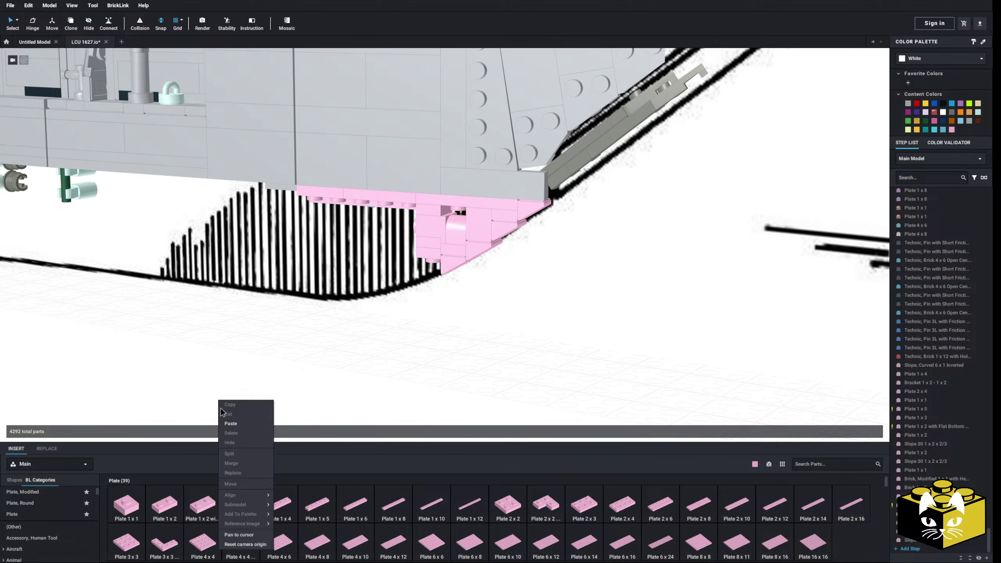
left_click(241, 424)
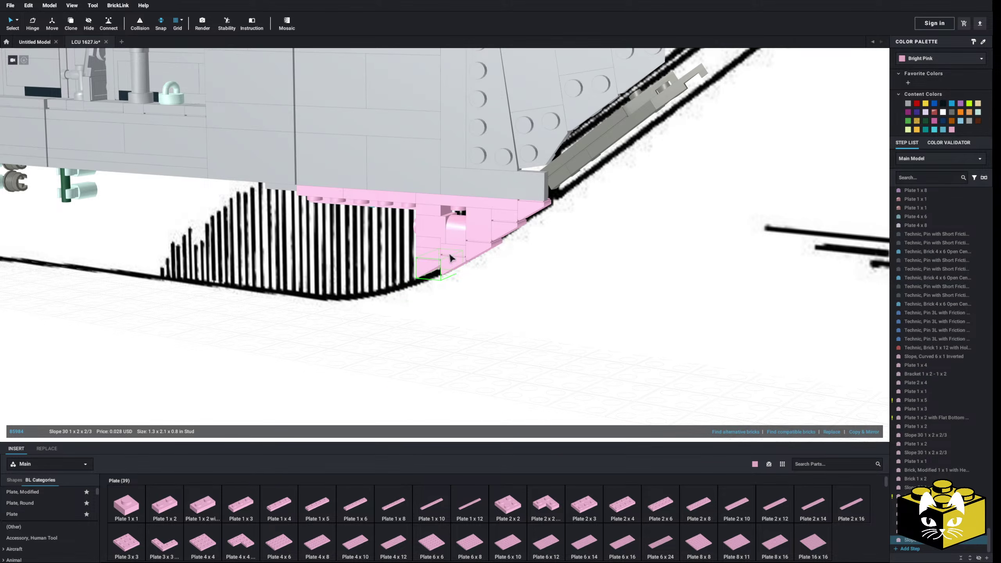
left_click_drag(429, 272, 241, 406)
Add a copied Plate 1 x 1 to the plates under the headlight brick and place the set-aside slope beneath that column.
left_click(429, 254)
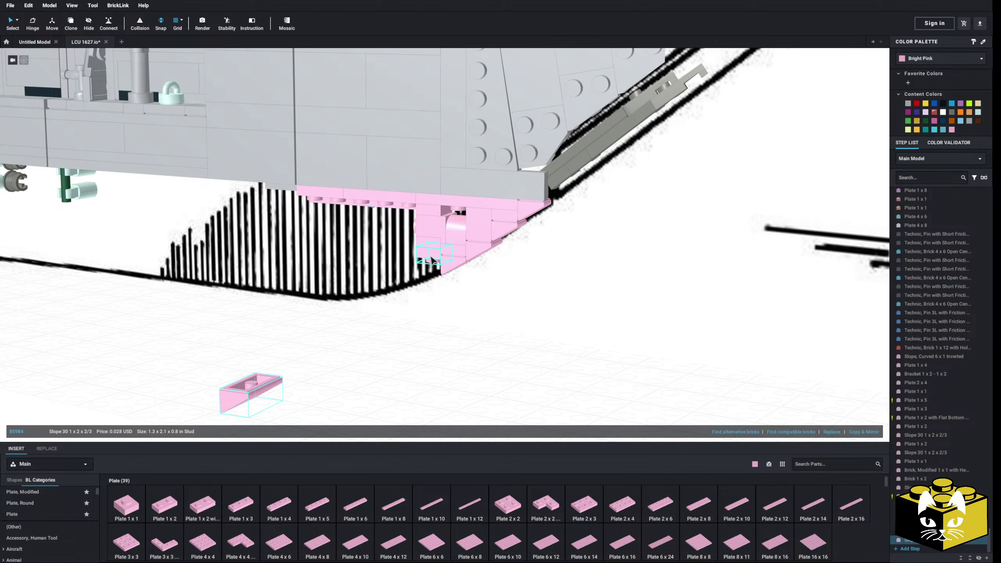
right_click(429, 255)
left_click(441, 272)
left_click(308, 400)
right_click(308, 402)
left_click(319, 428)
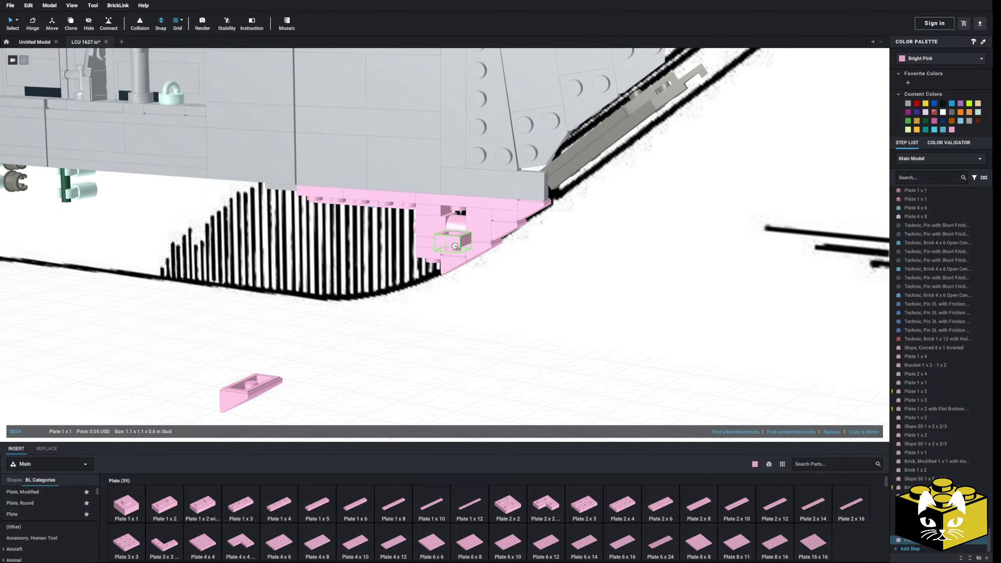
left_click_drag(245, 393, 432, 279)
left_click(251, 407)
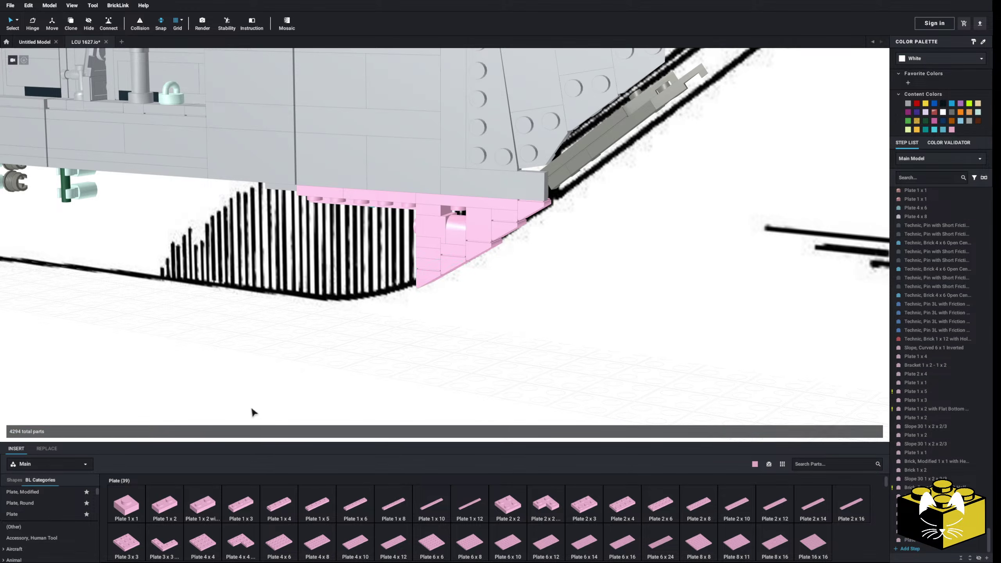
Move the Slope, Curved 6 x 1 Inverted away from the bow and slightly down to follow the drawn keel curve.
right_click_drag(251, 407, 428, 370)
scroll(266, 401, "down", 3)
left_click_drag(428, 370, 370, 268)
right_click_drag(370, 268, 370, 252)
left_click_drag(347, 289, 336, 307)
right_click_drag(336, 307, 347, 295)
left_click_drag(347, 294, 360, 261)
right_click_drag(360, 261, 340, 282)
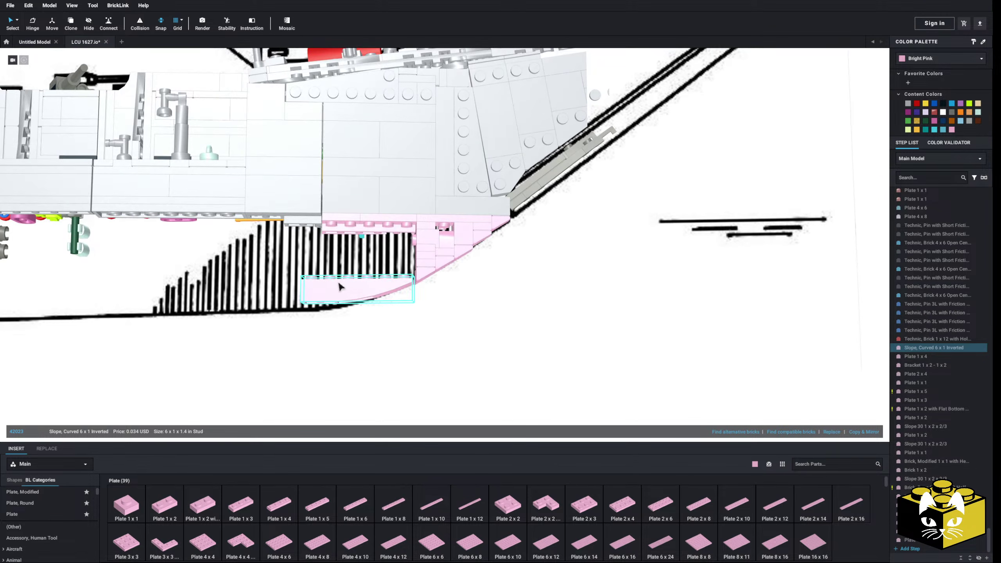
scroll(340, 282, "up", 4)
middle_click_drag(67, 153, 185, 113)
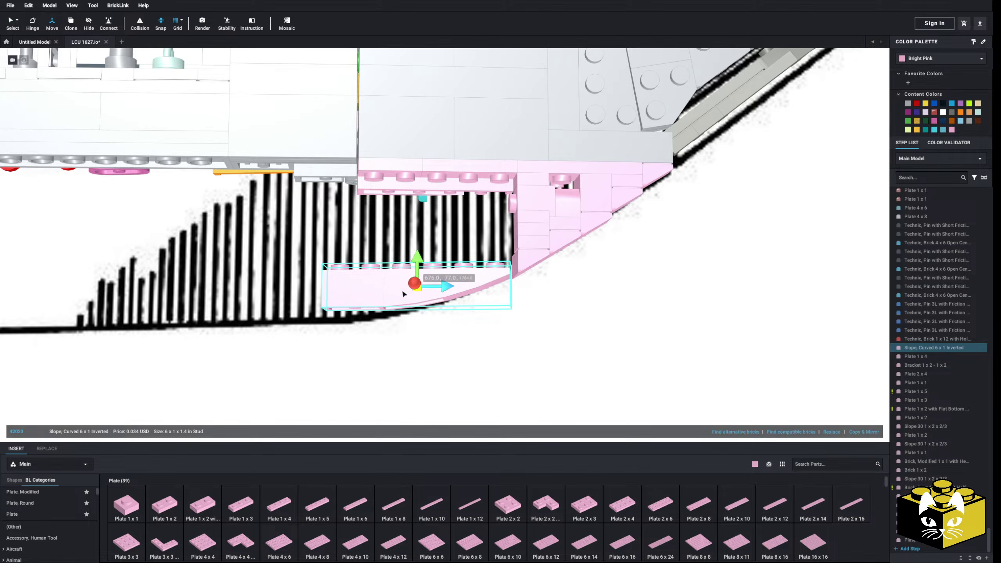
left_click_drag(420, 256, 406, 303)
right_click_drag(420, 299, 411, 301)
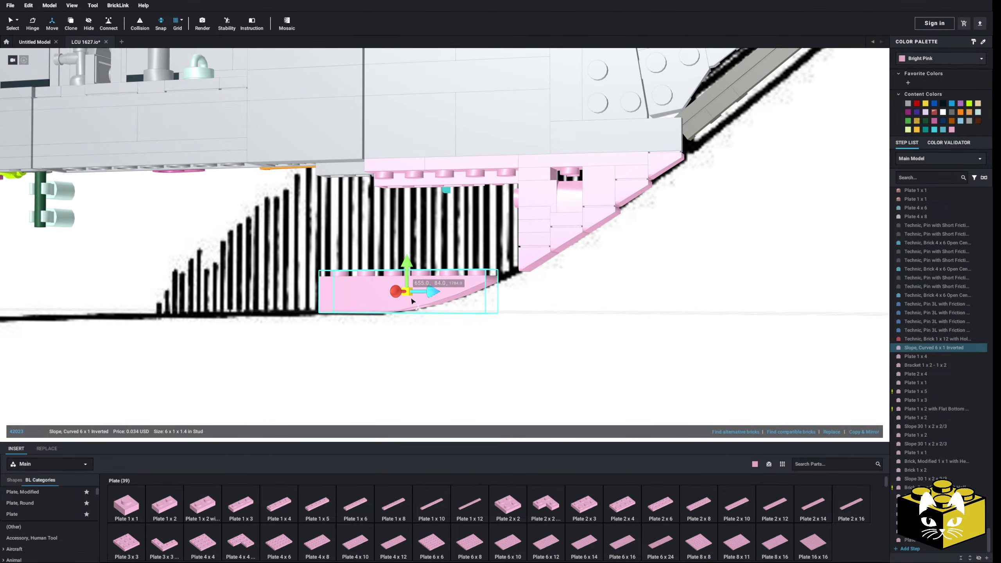
left_click(14, 20)
scroll(378, 385, "down", 3)
left_click(453, 363)
Delete the lowest Slope 30 1 x 2 x 2/3 from beneath the plates under the headlight brick.
scroll(460, 359, "up", 4)
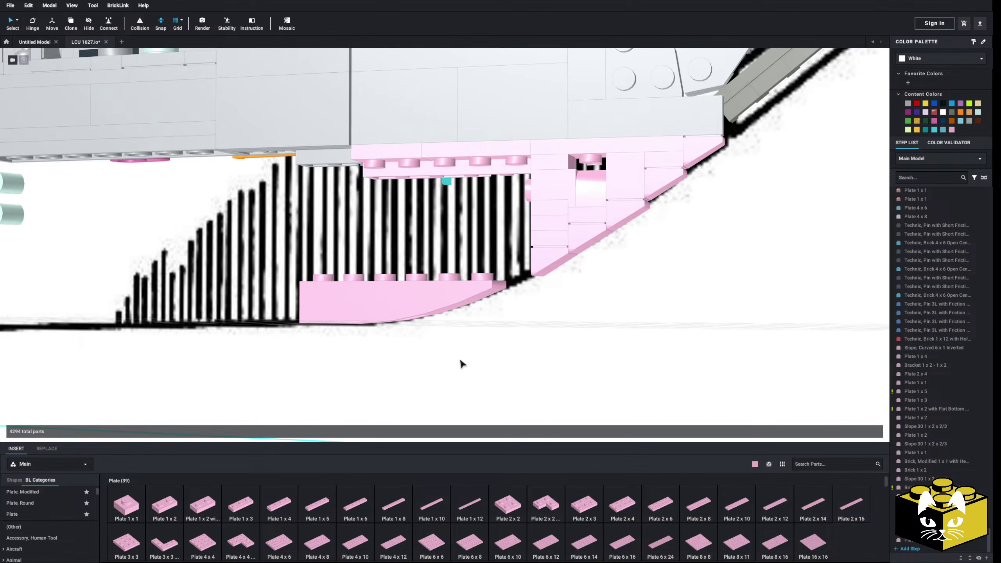
left_click(544, 269)
key("Delete")
middle_click_drag(626, 282, 453, 297)
right_click_drag(453, 297, 460, 293)
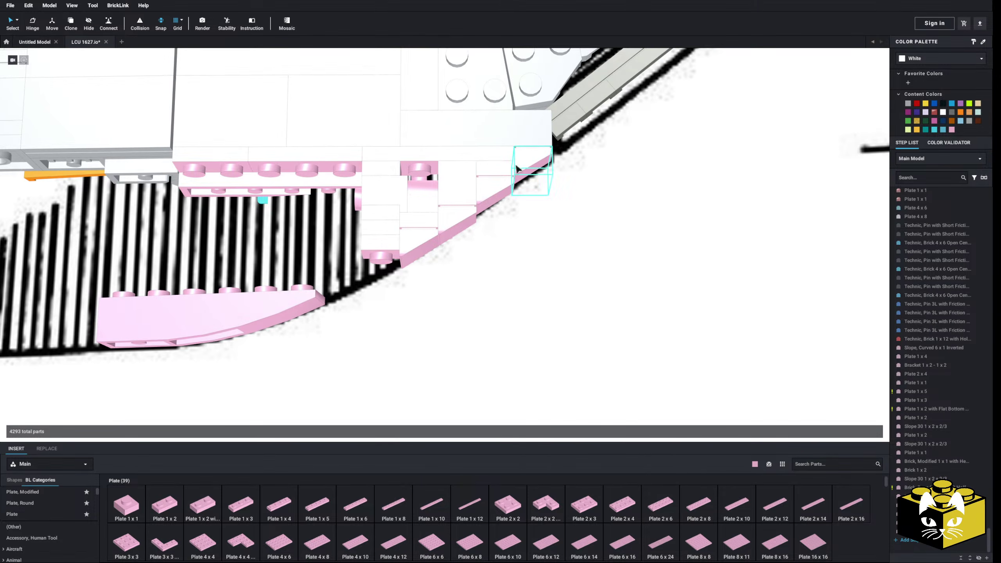
Try a pink Slope 18 2 x 1 x 2/3 beneath the lowest plate under the headlight brick and remove it.
scroll(47, 508, "up", 3)
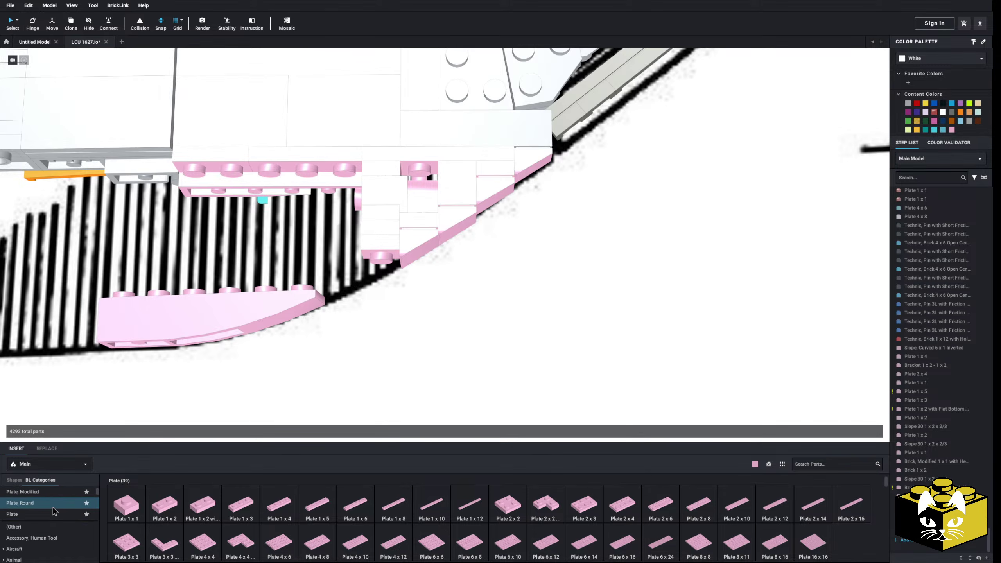
scroll(50, 532, "down", 20)
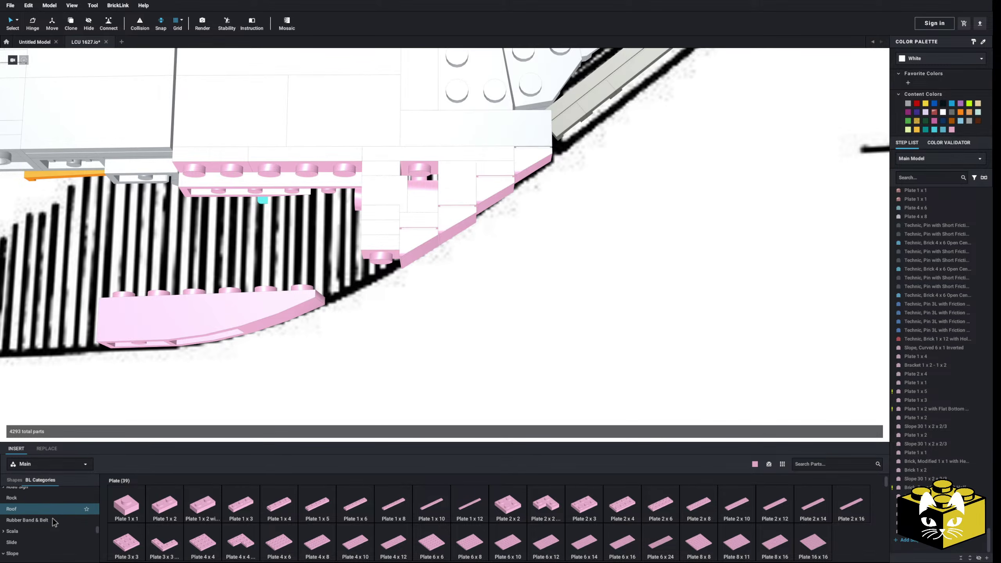
scroll(51, 511, "up", 1)
left_click(73, 509)
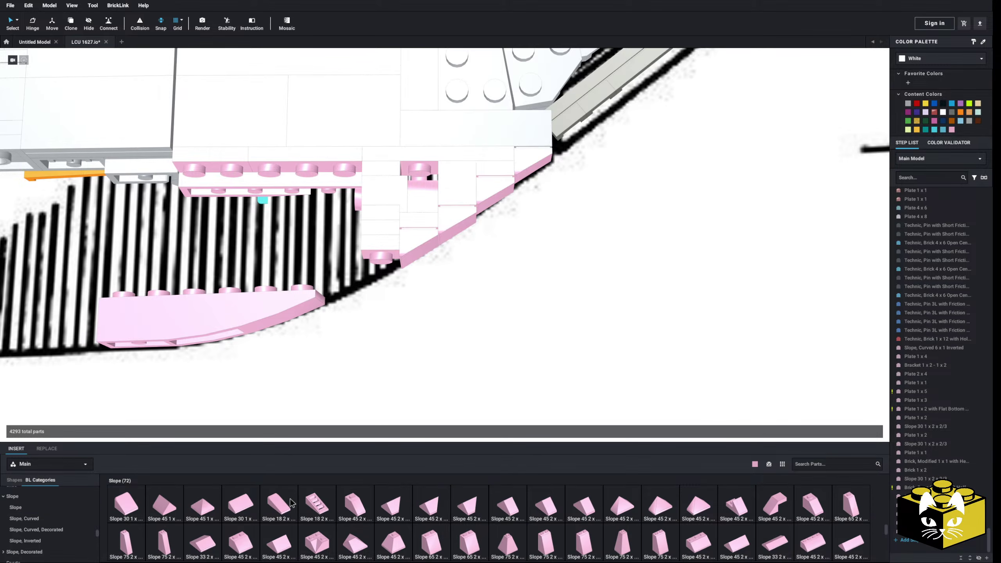
left_click_drag(292, 503, 358, 270)
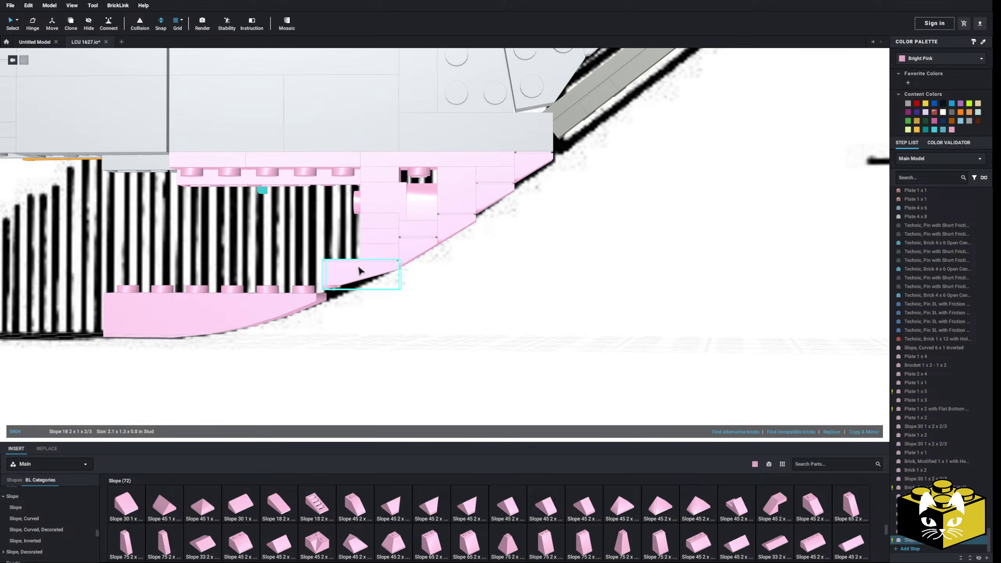
scroll(358, 270, "up", 6)
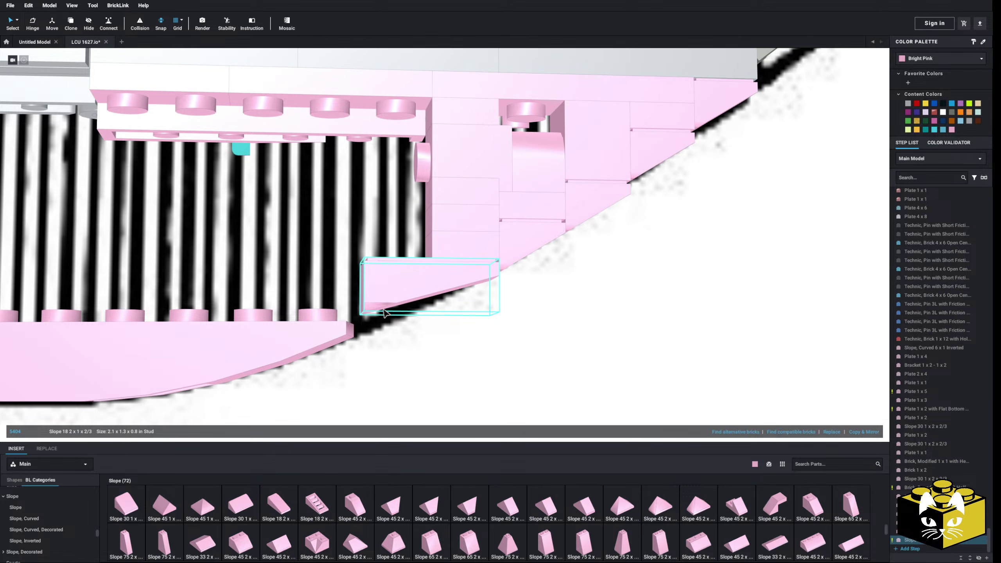
key("Delete")
scroll(385, 312, "down", 3)
right_click_drag(384, 311, 382, 308)
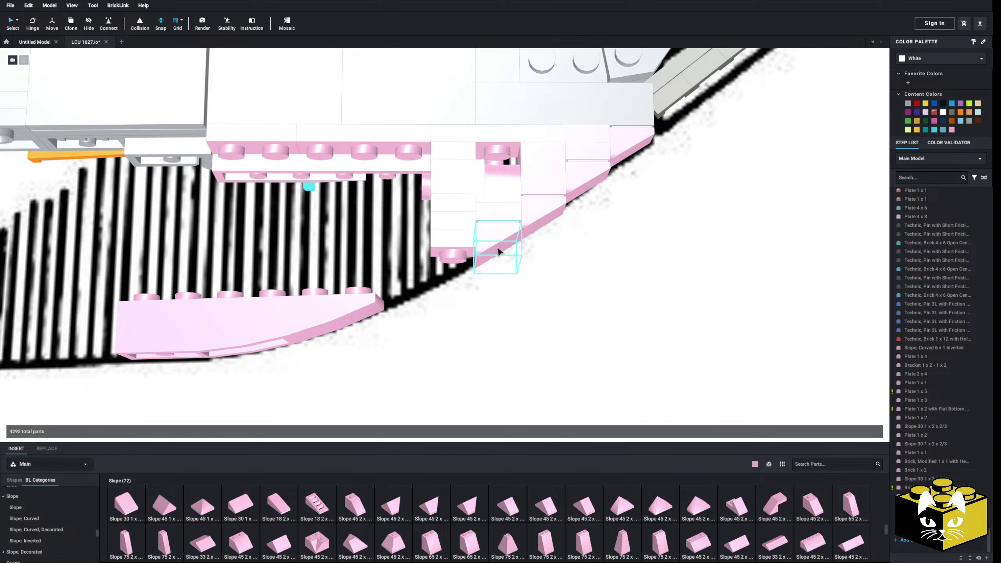
Try a pink Slope 33 3 x 1 between the lowest plate and the curved slope, check its fit and delete it.
scroll(530, 493, "down", 3)
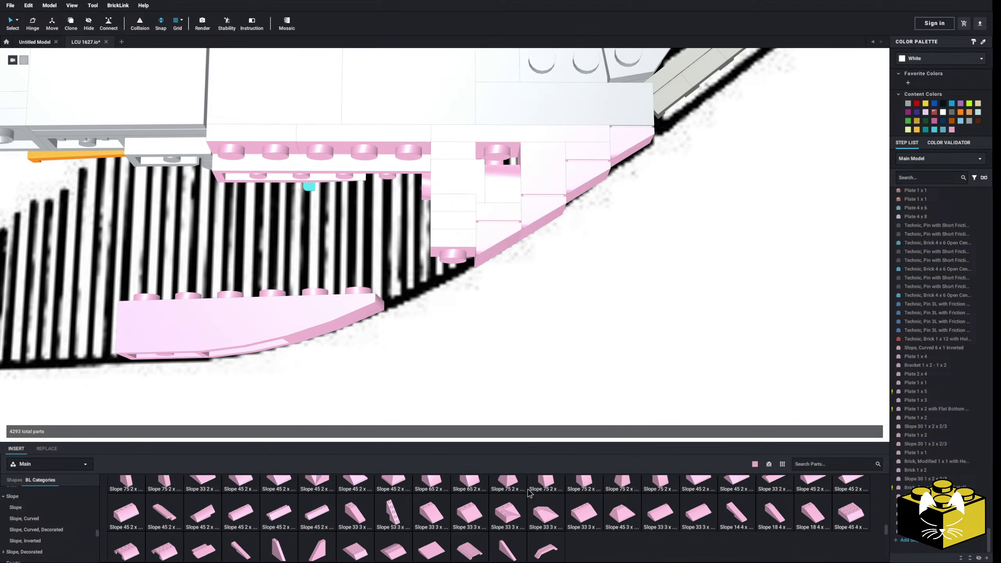
scroll(528, 490, "up", 1)
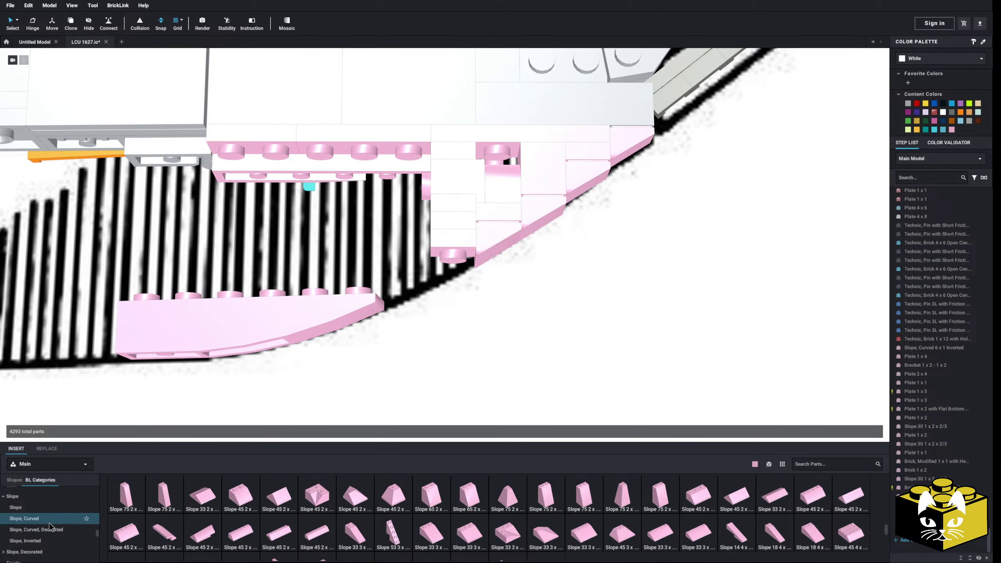
left_click(35, 510)
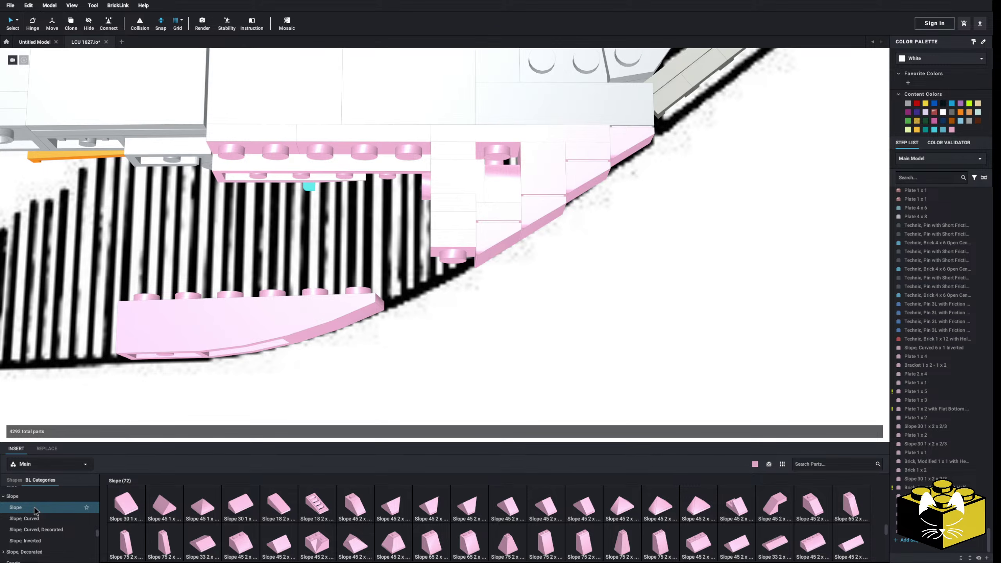
scroll(355, 524, "down", 1)
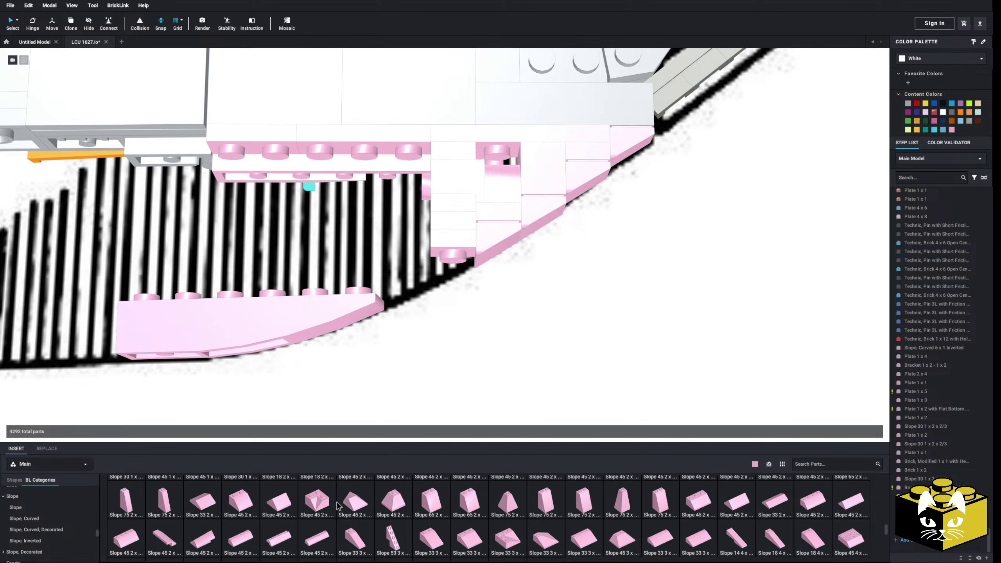
left_click(355, 537)
key("Right")
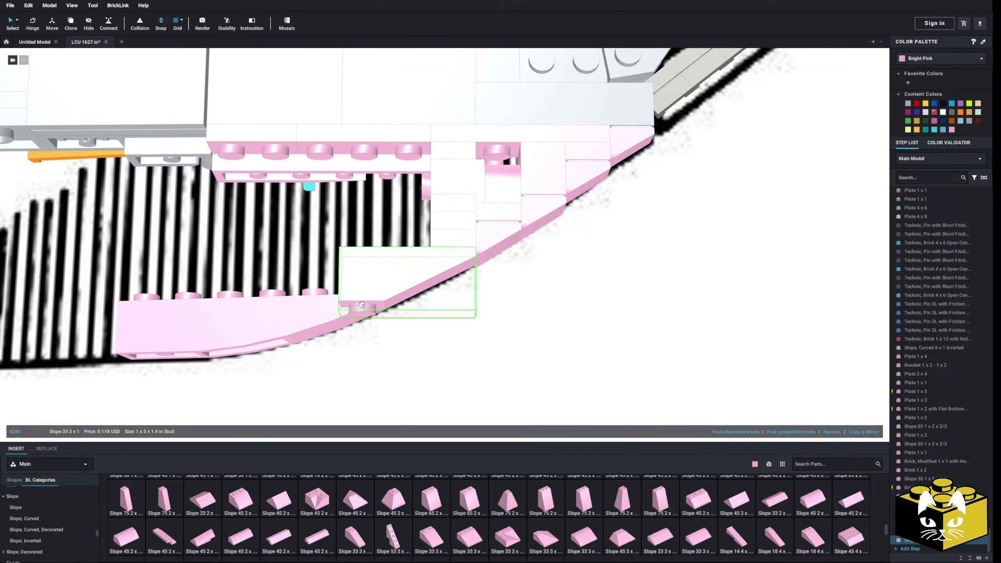
left_click(363, 288)
right_click_drag(363, 288, 384, 276)
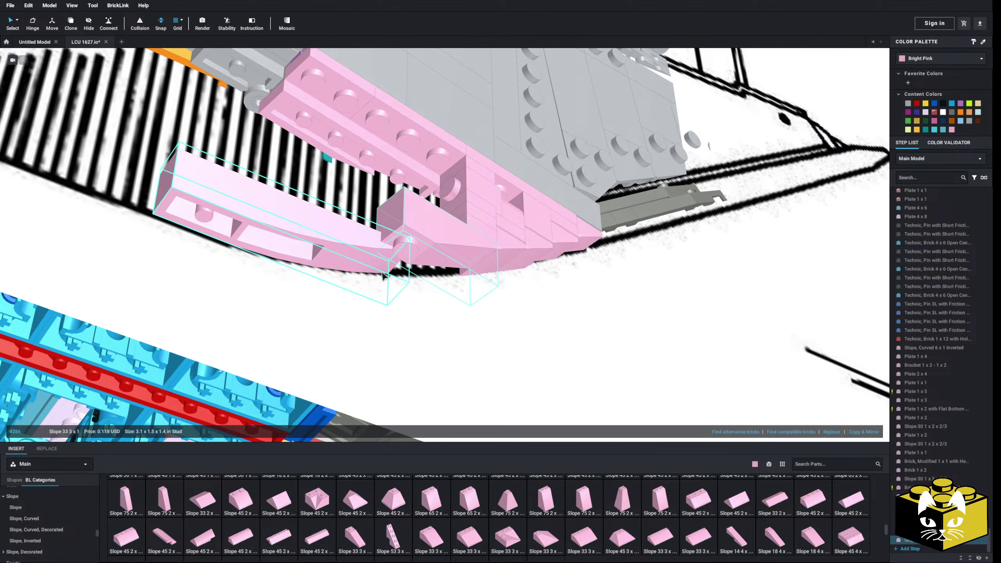
right_click_drag(322, 250, 366, 287)
key("Delete")
middle_click_drag(400, 331, 401, 301)
scroll(408, 346, "down", 5)
scroll(434, 390, "up", 10)
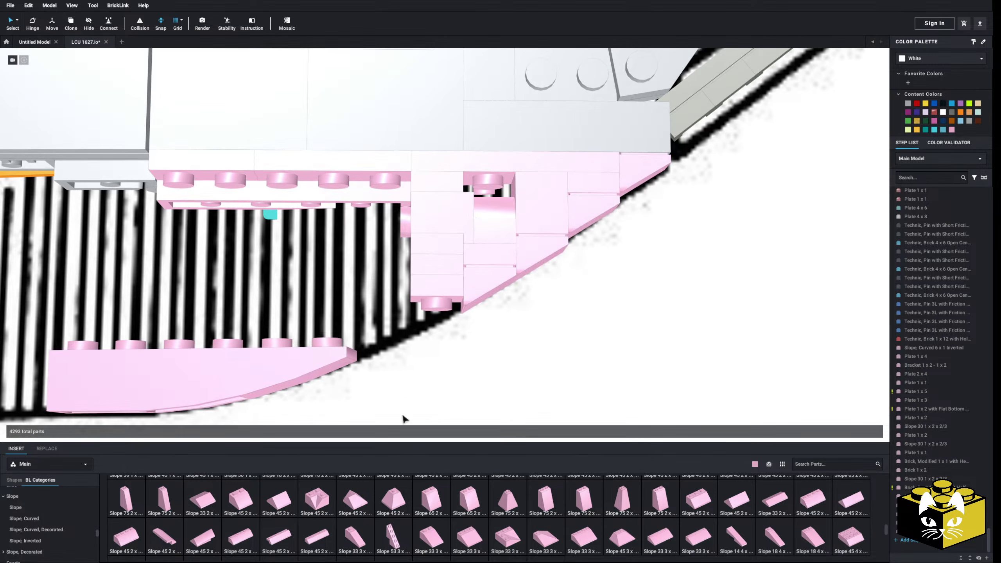
Test the Slope 18 2 x 1 x 2/3 once more against the hull curve under the plate column and delete it.
scroll(127, 523, "up", 1)
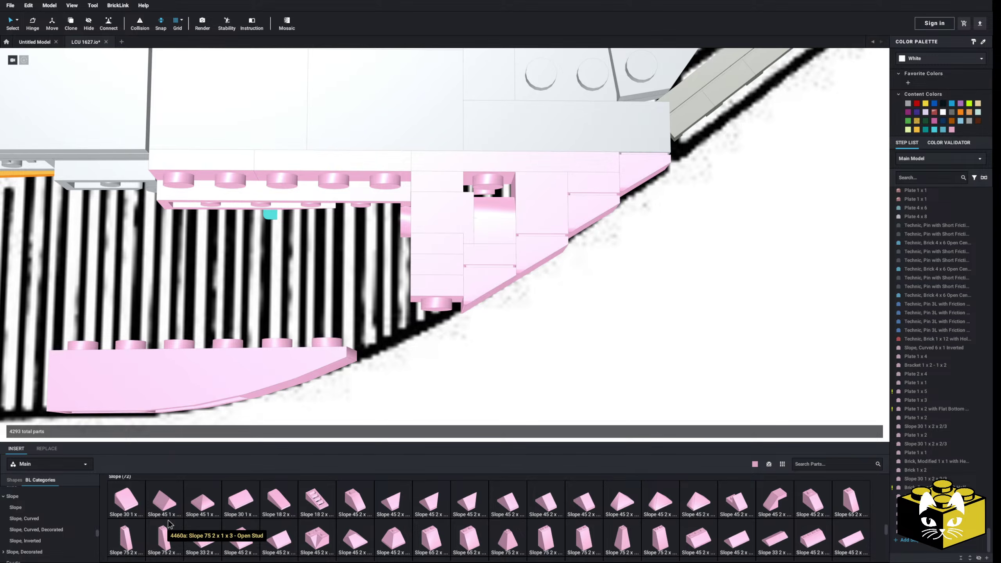
scroll(183, 510, "up", 1)
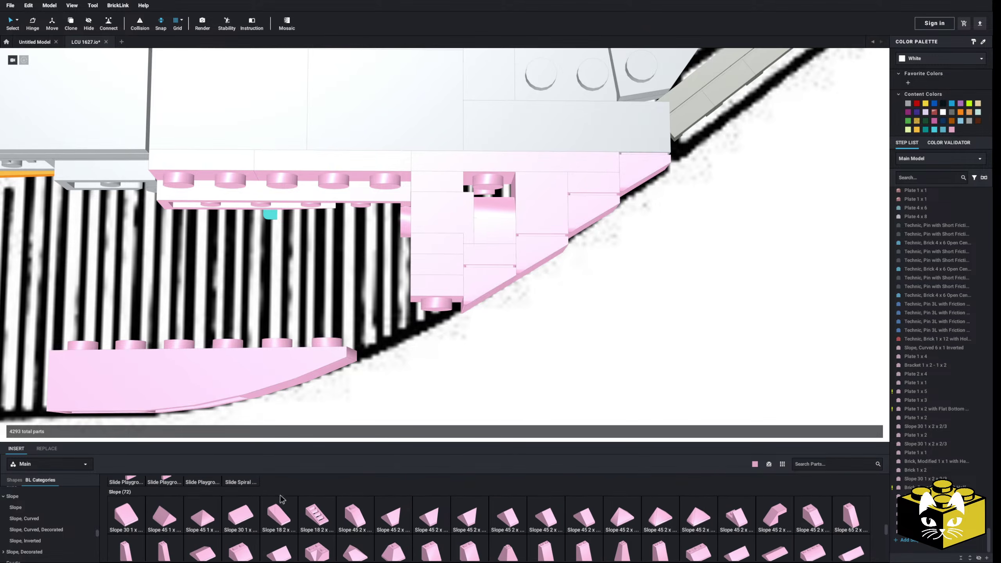
left_click(280, 495)
left_click(401, 313)
scroll(400, 315, "down", 5)
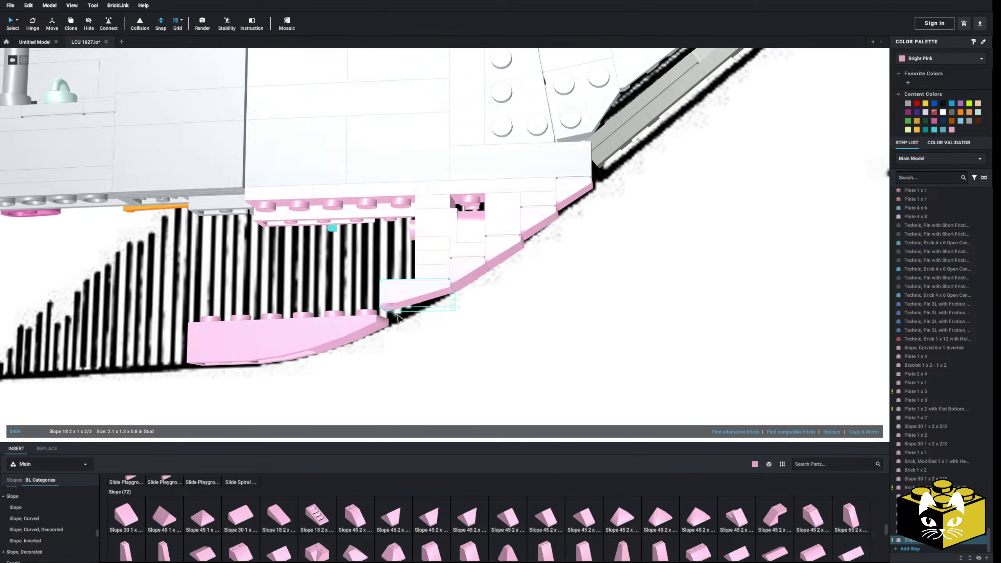
scroll(403, 318, "up", 4)
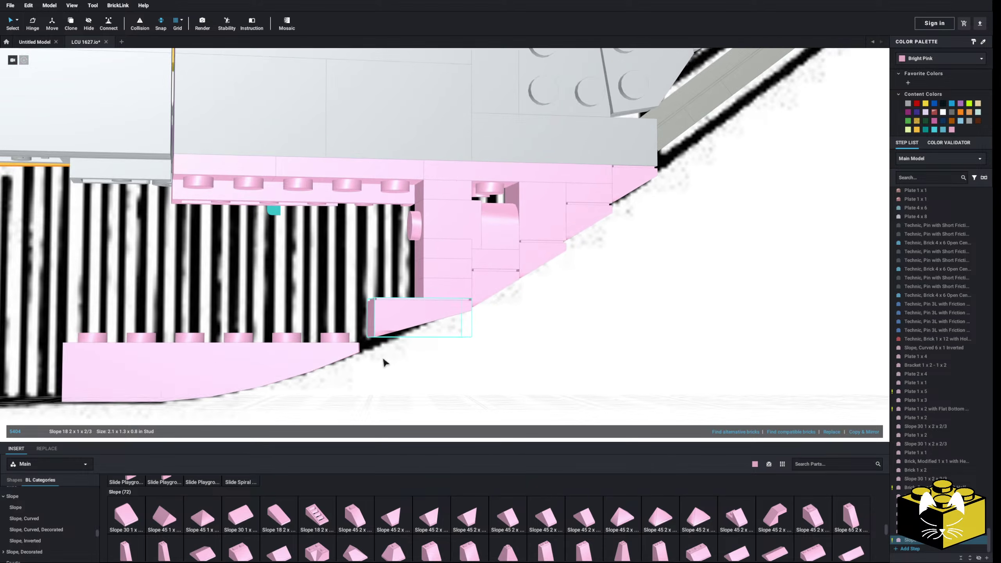
right_click_drag(388, 335, 386, 336)
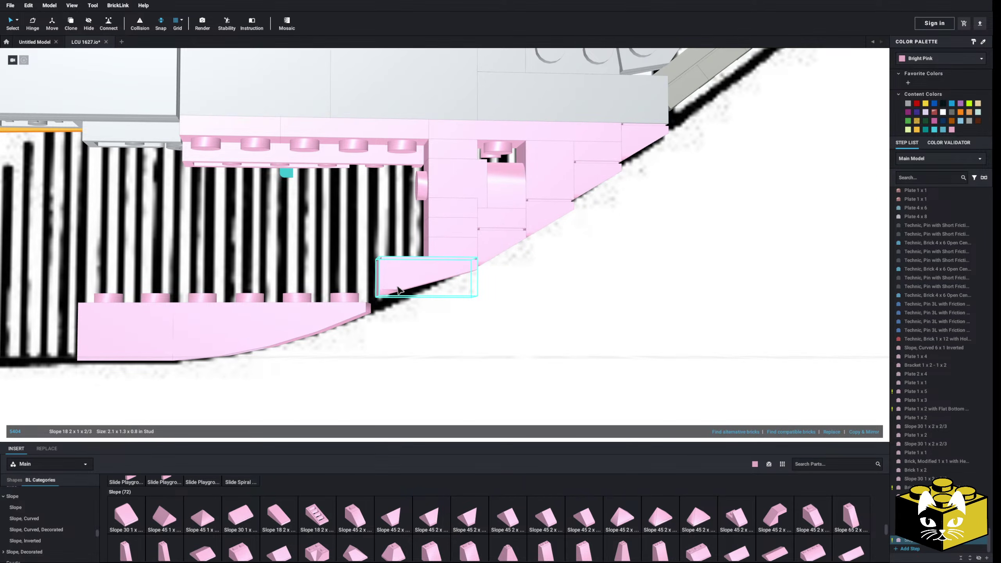
key("Delete")
scroll(270, 524, "down", 1)
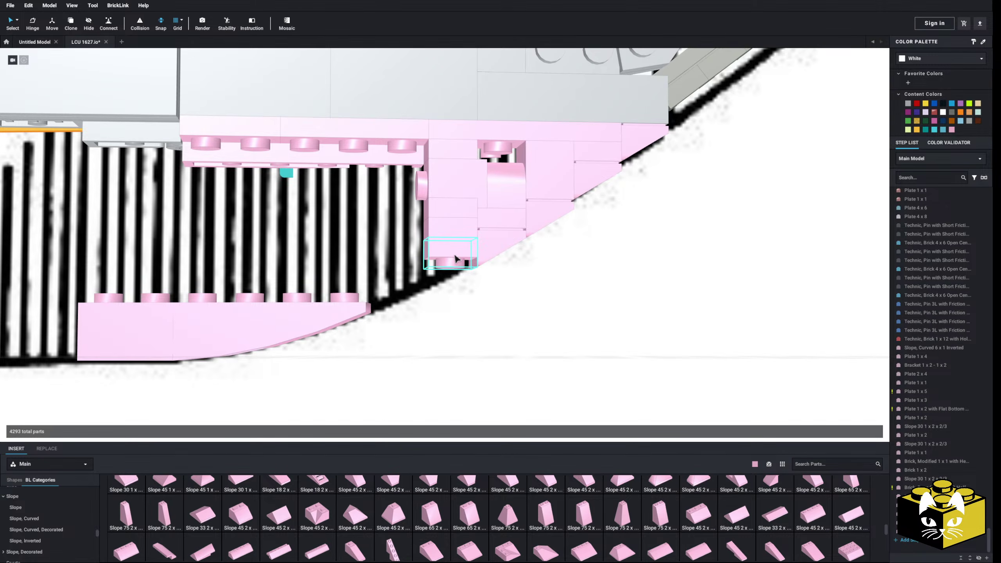
Delete the pink Brick 1 x 2 between the headlight brick assembly and the outer hull slopes.
right_click_drag(409, 410, 412, 388)
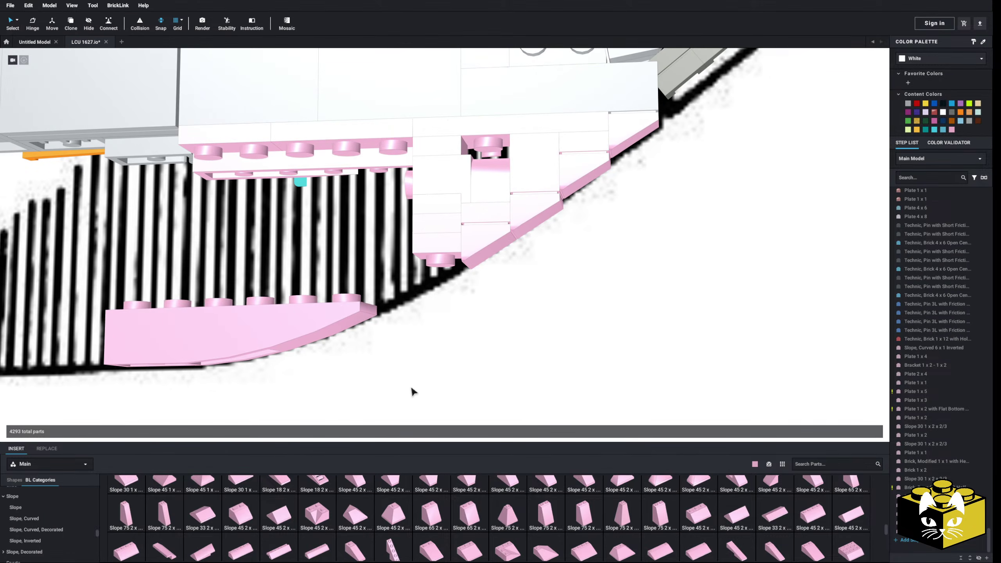
middle_click_drag(412, 389, 390, 406)
left_click(436, 237)
key("Delete")
right_click_drag(412, 392, 411, 383)
right_click_drag(435, 238, 445, 252)
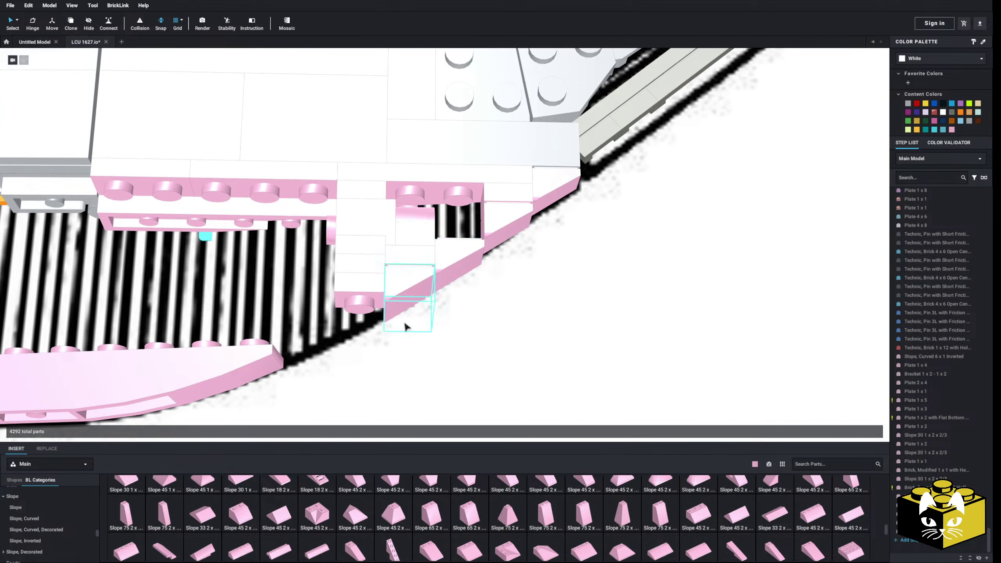
Try a pink Slope, Inverted 33 3 x 1 on the front of the curved slope against the hull line and delete it.
right_click_drag(404, 323, 396, 327)
scroll(504, 518, "down", 1)
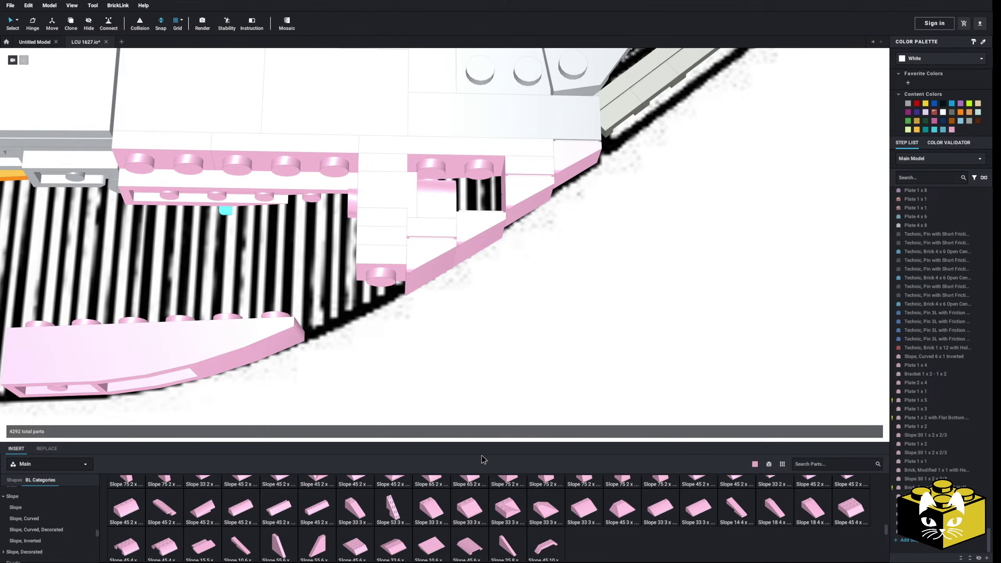
left_click(25, 541)
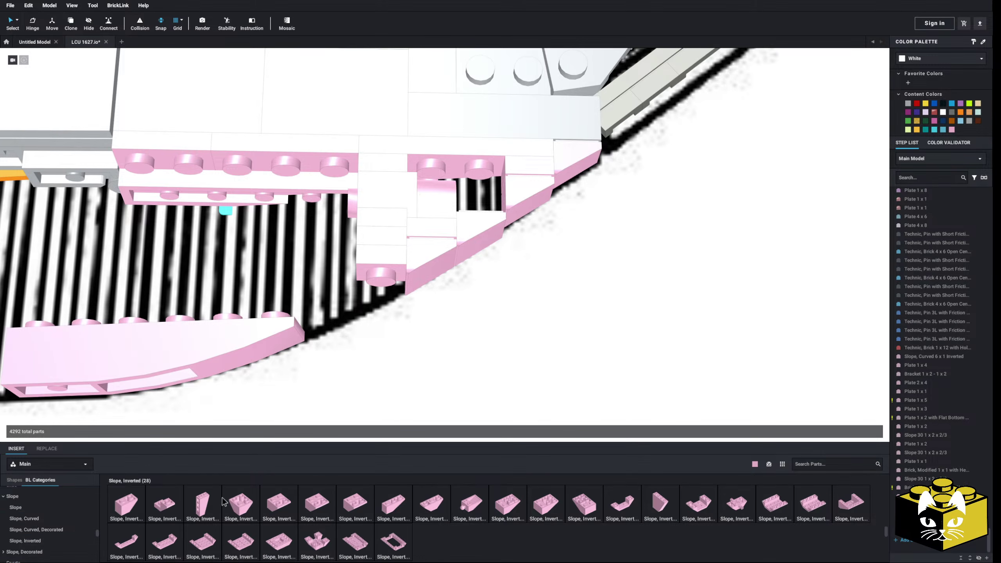
left_click_drag(399, 512, 280, 293)
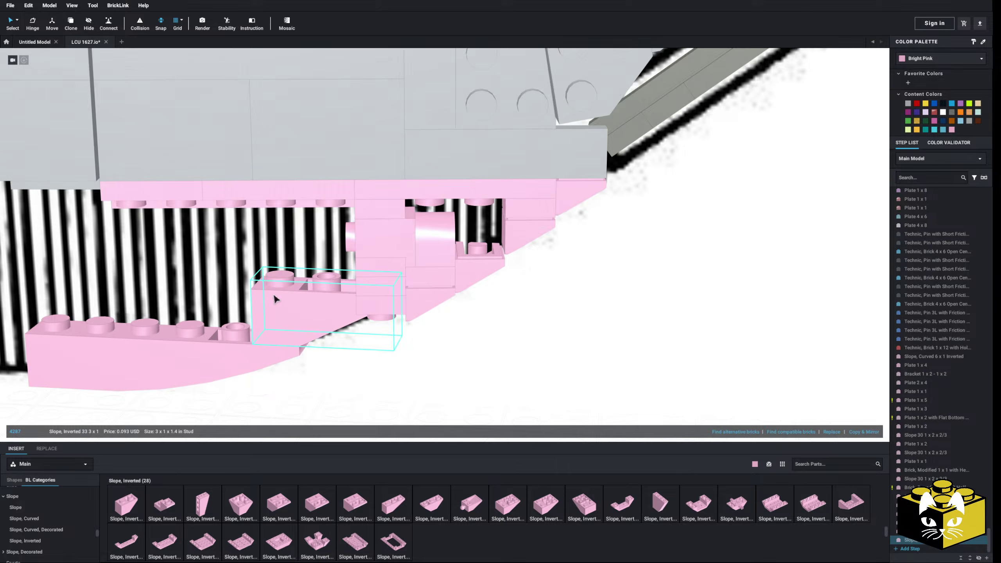
mouse_move(274, 297)
right_mouse_down()
mouse_move(275, 288)
mouse_move(289, 300)
right_mouse_up()
scroll(275, 288, "down", 3)
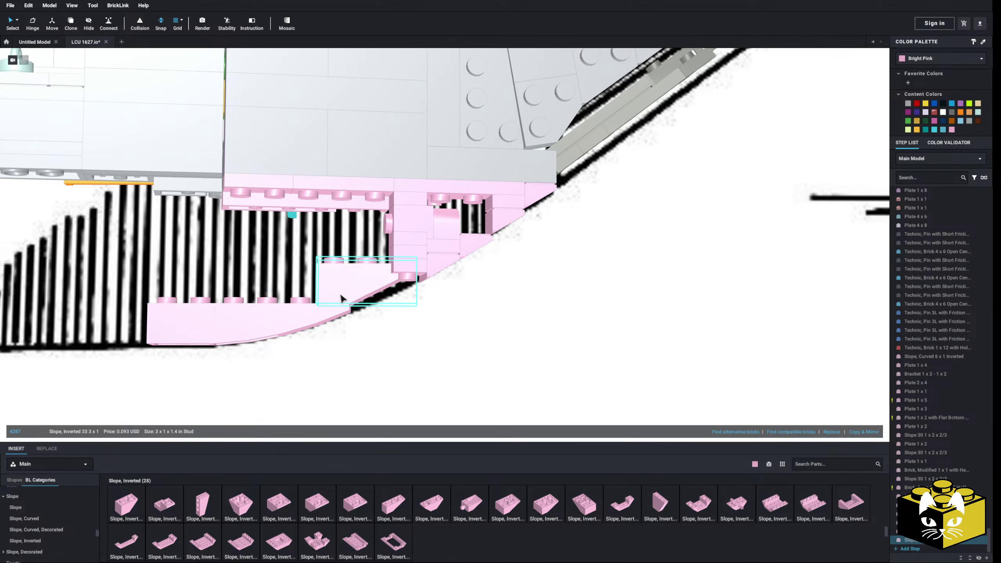
key("Delete")
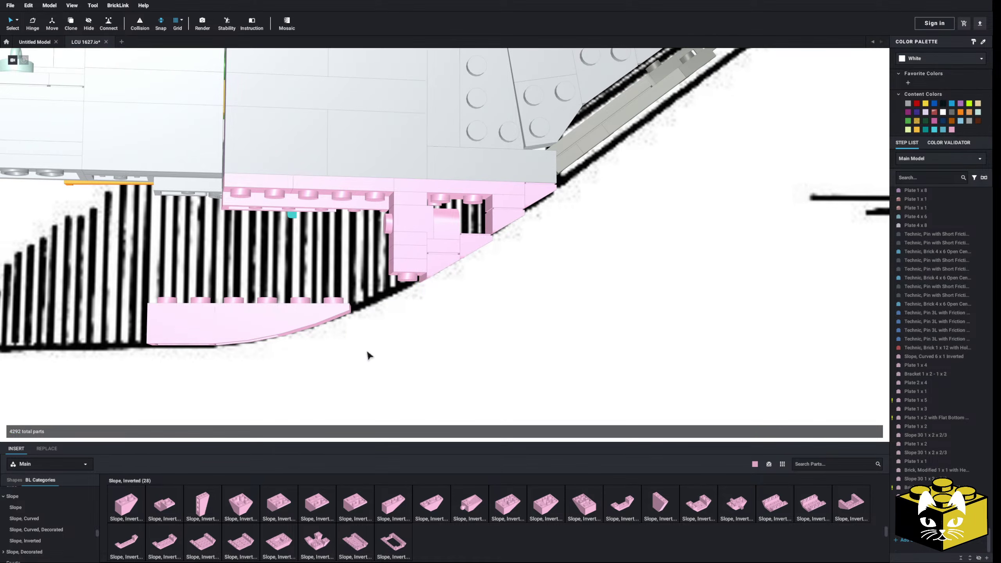
Try a pink Slope, Curved 3 x 1 beneath the plate column along the hull curve and delete it.
scroll(368, 354, "up", 2)
left_click(39, 518)
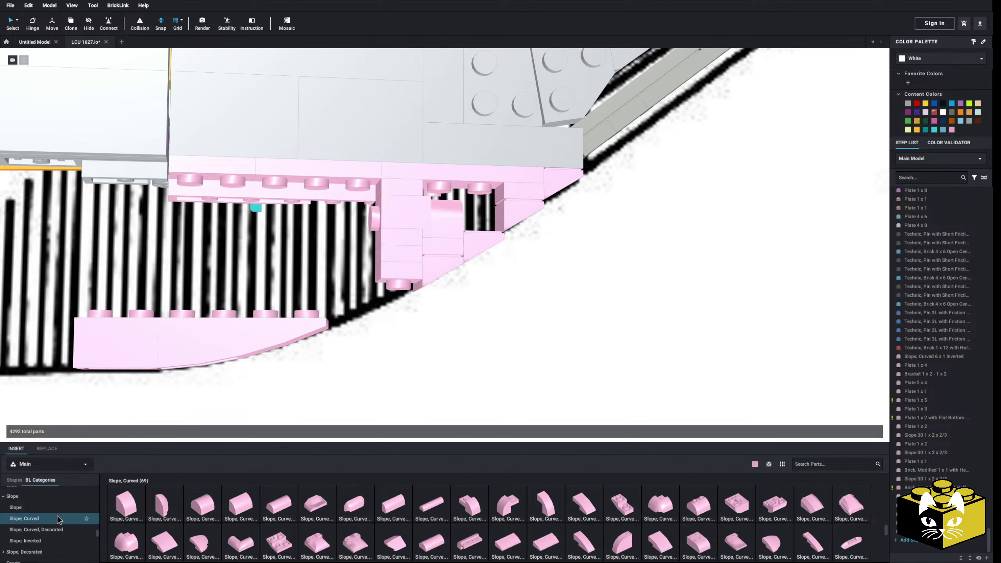
scroll(441, 513, "down", 2)
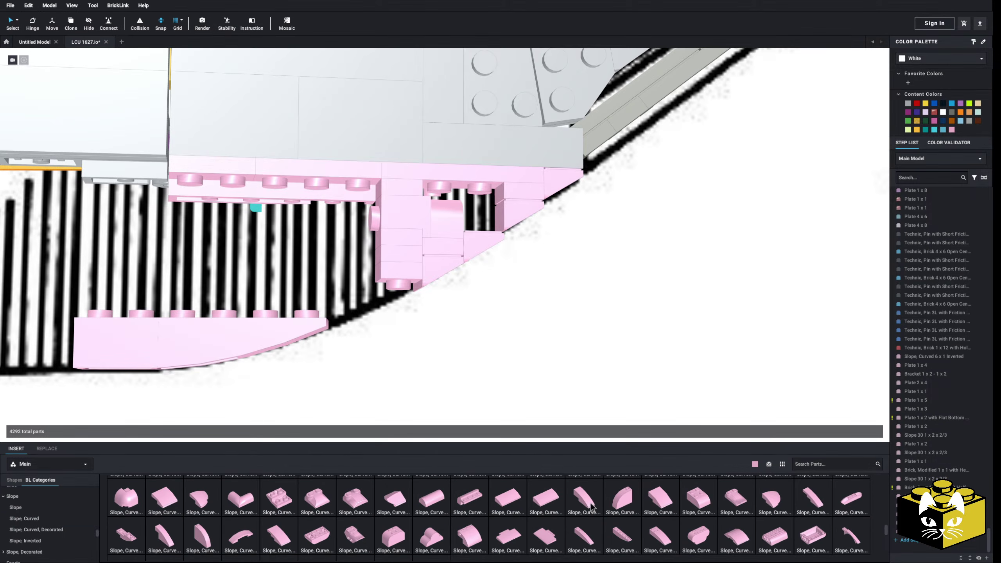
left_click_drag(434, 502, 356, 314)
right_click_drag(355, 313, 352, 313)
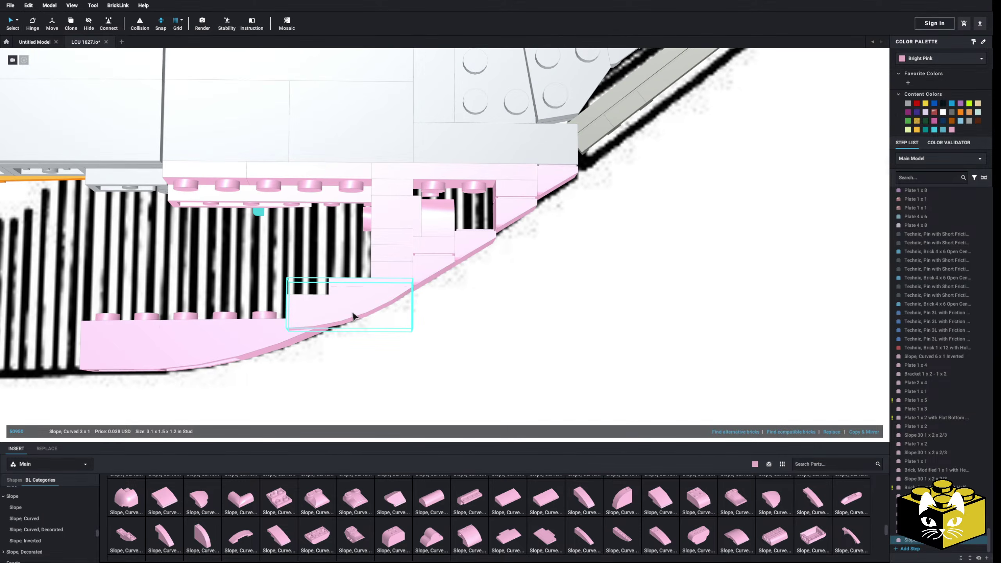
key("Delete")
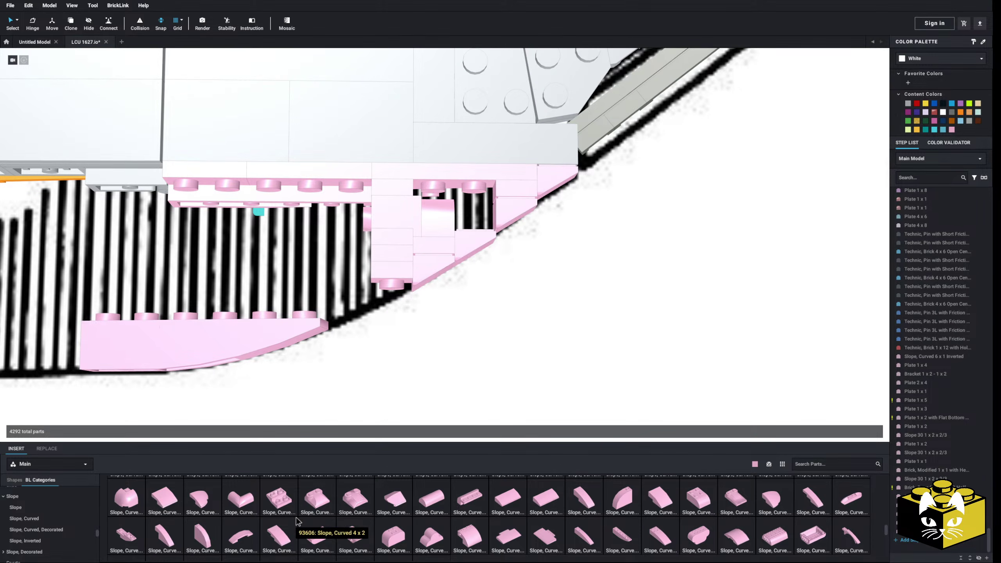
Browse the curved, decorated and regular slope parts and examine the stepped bow slopes for a fitting piece.
scroll(296, 521, "up", 1)
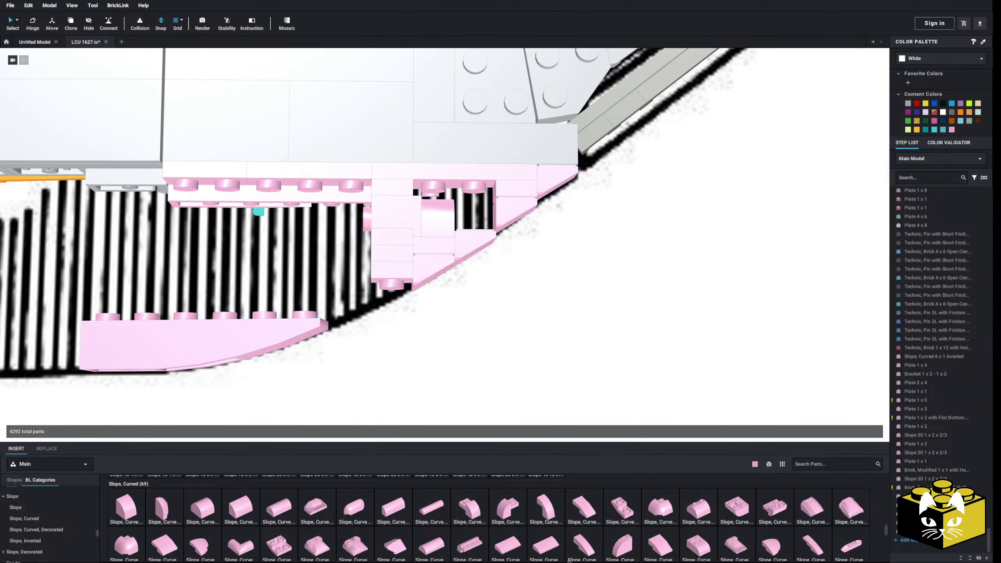
scroll(500, 530, "down", 1)
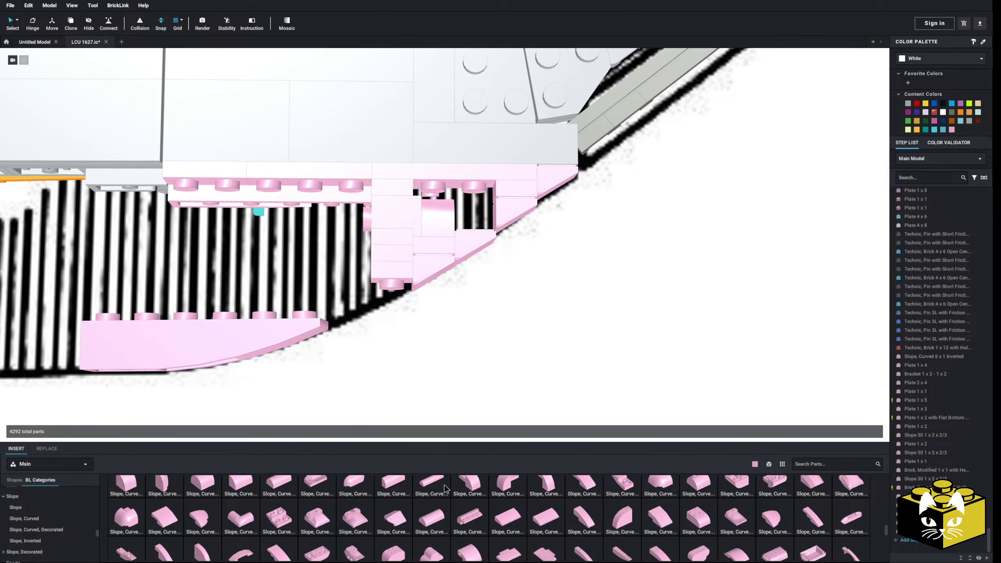
scroll(434, 486, "down", 5)
scroll(440, 409, "down", 2)
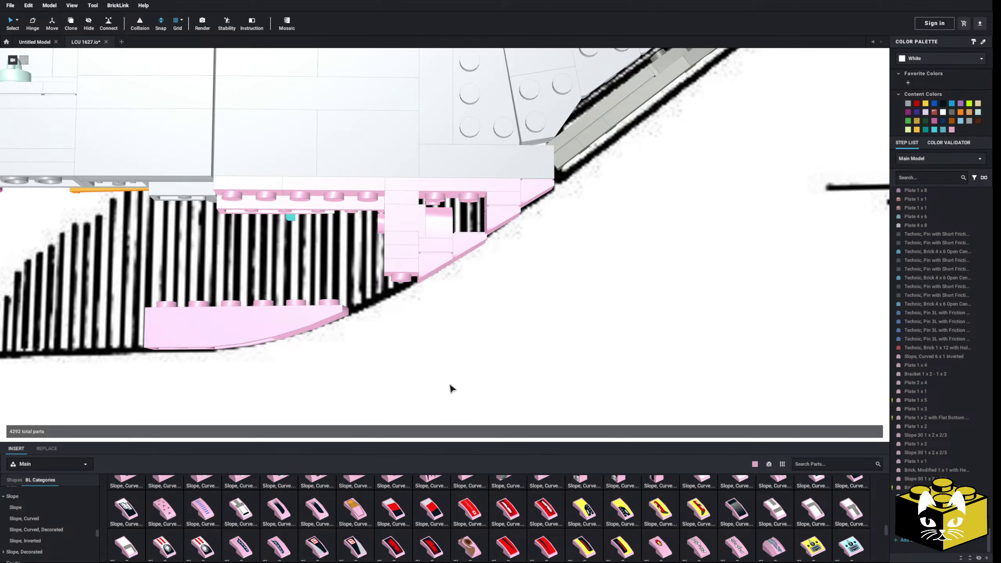
right_click_drag(452, 389, 394, 388)
scroll(475, 387, "up", 2)
left_click(56, 507)
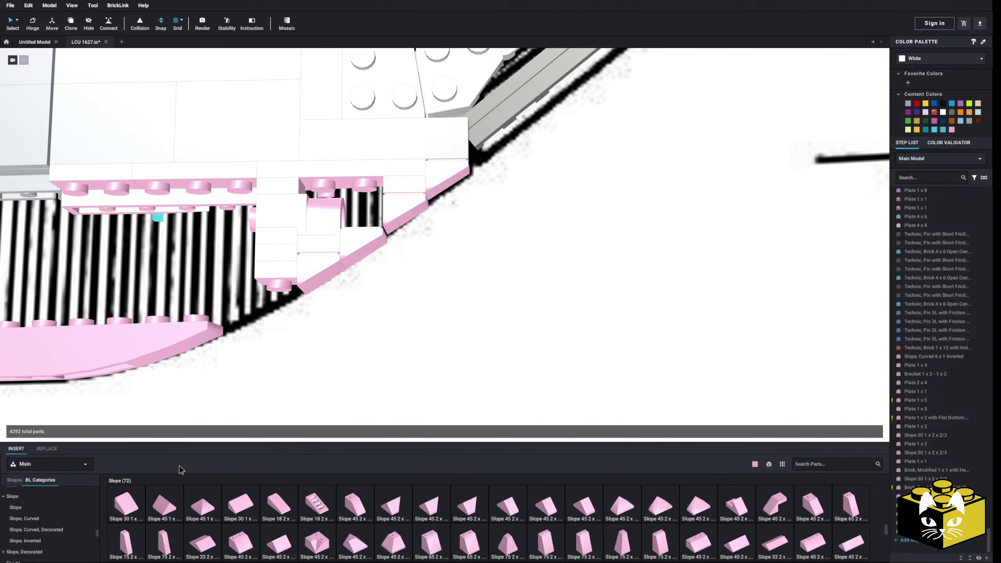
scroll(262, 408, "up", 3)
middle_click_drag(264, 408, 382, 392)
right_click_drag(383, 392, 362, 396)
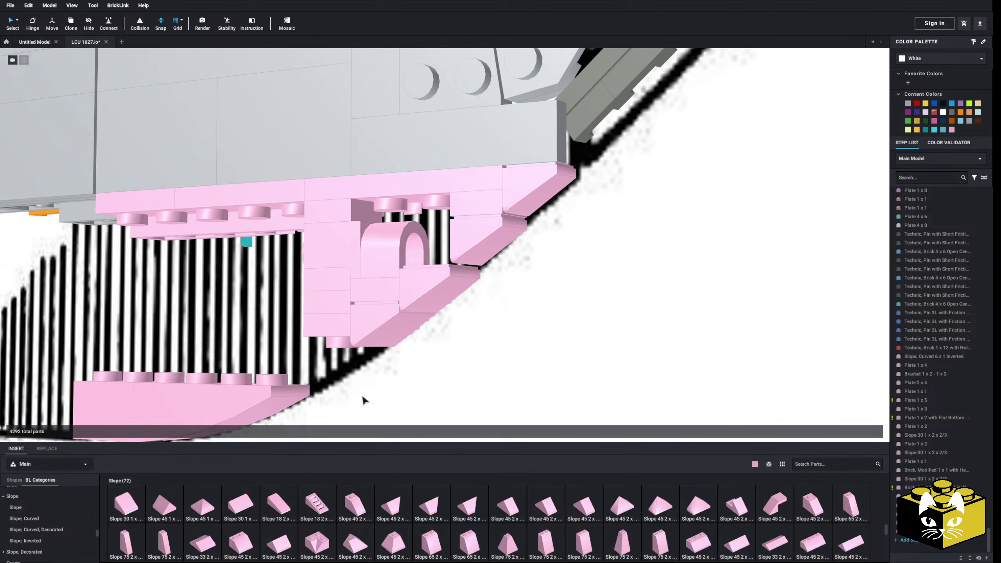
left_click_drag(474, 245, 501, 214)
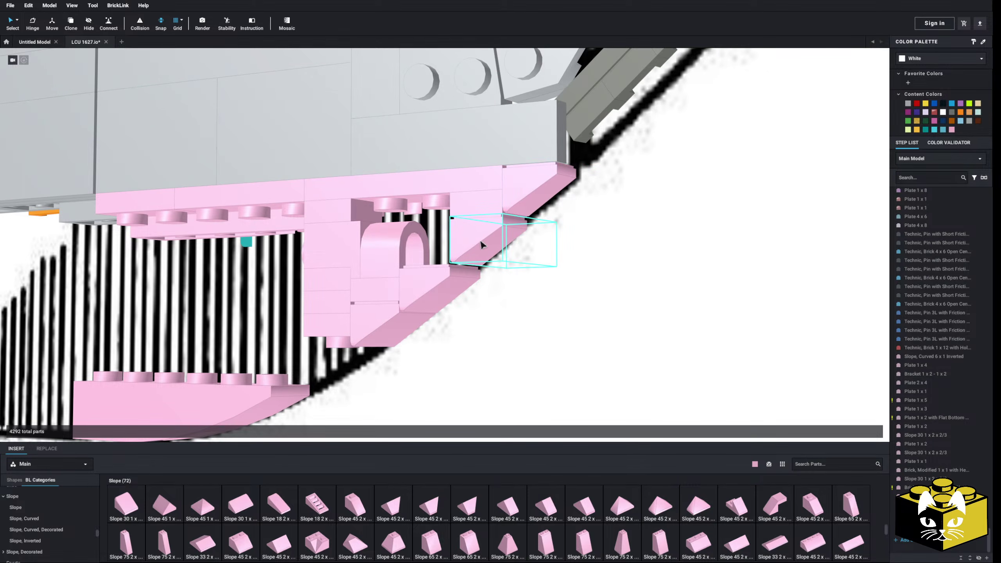
scroll(481, 245, "up", 2)
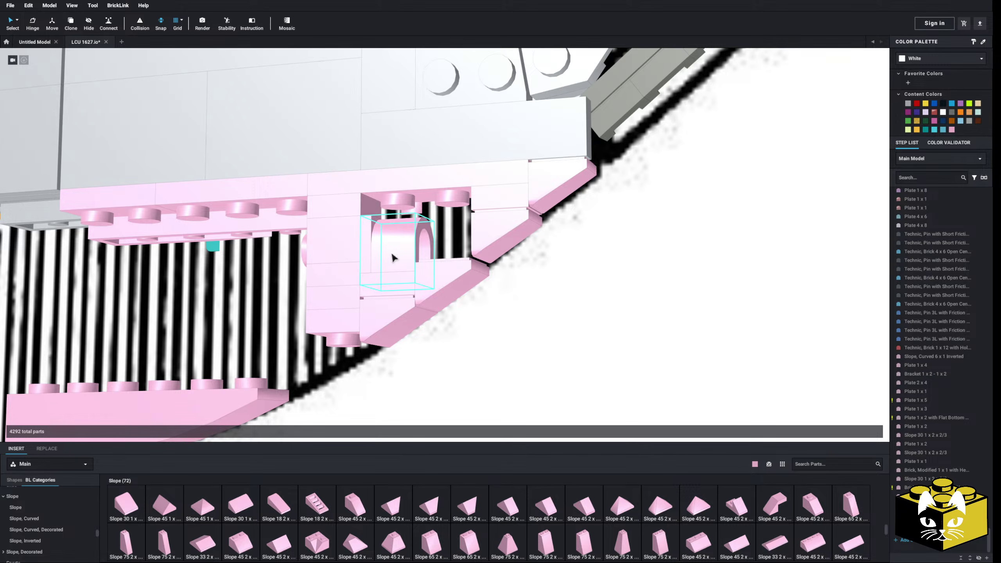
Delete the round-topped part on the front of the headlight brick and the Plate 2 x 4 above it.
key("Delete")
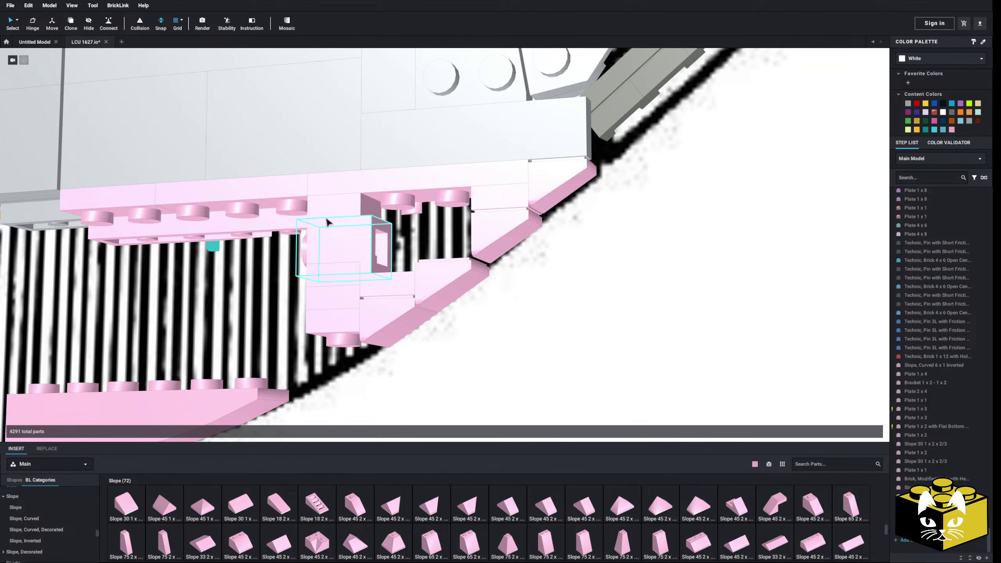
left_click(458, 184)
right_click_drag(458, 183, 458, 172)
key("Delete")
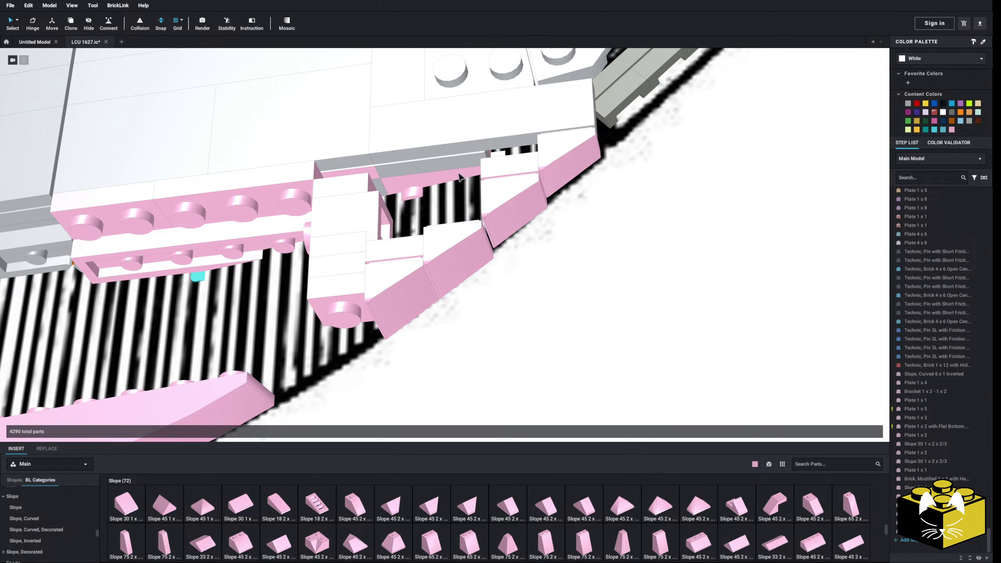
Fill the removed 2 x 4 plate's place with two pink modified 1 x 4 plates with 2 studs, side by side.
scroll(48, 520, "up", 5)
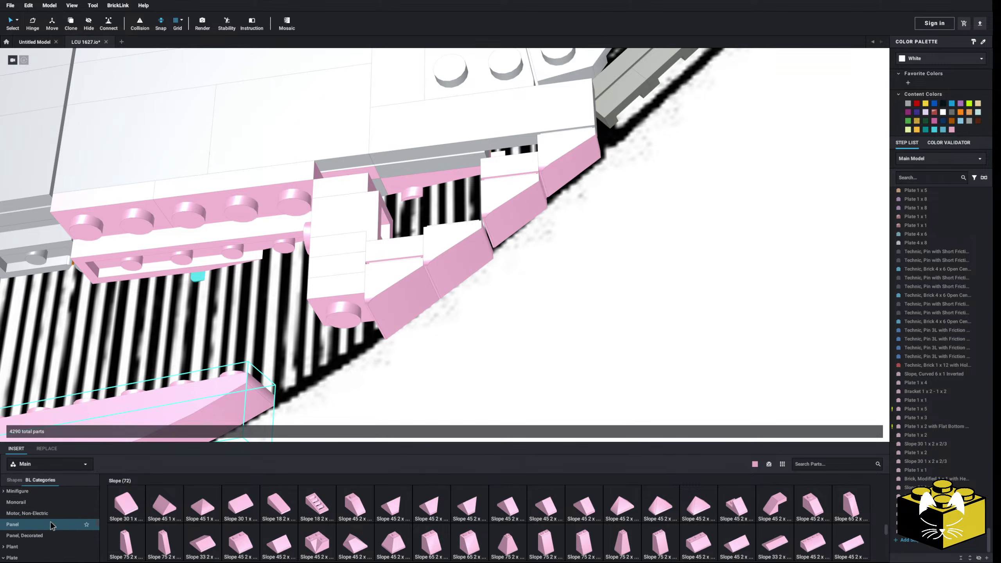
left_click(26, 532)
scroll(462, 503, "down", 3)
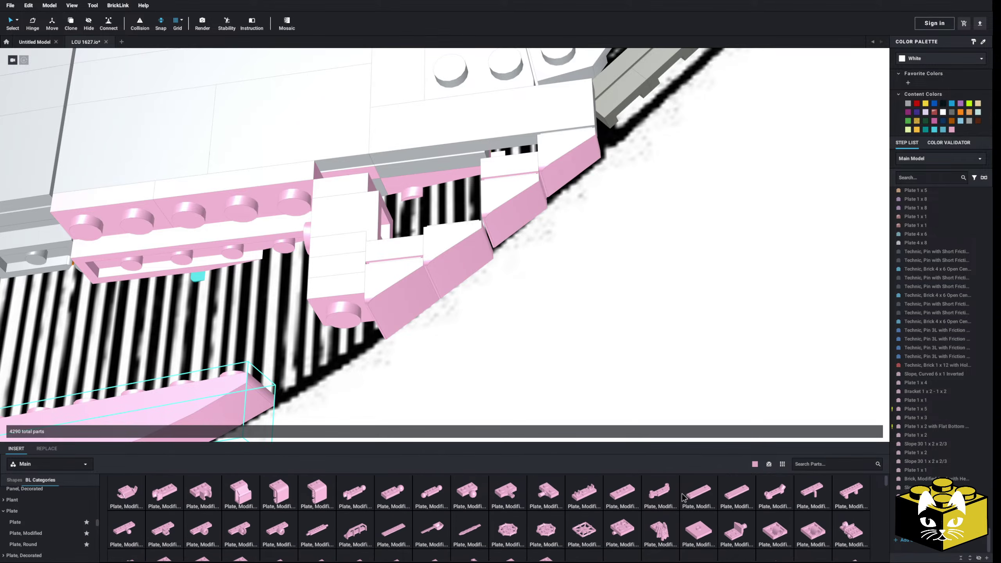
left_click(698, 491)
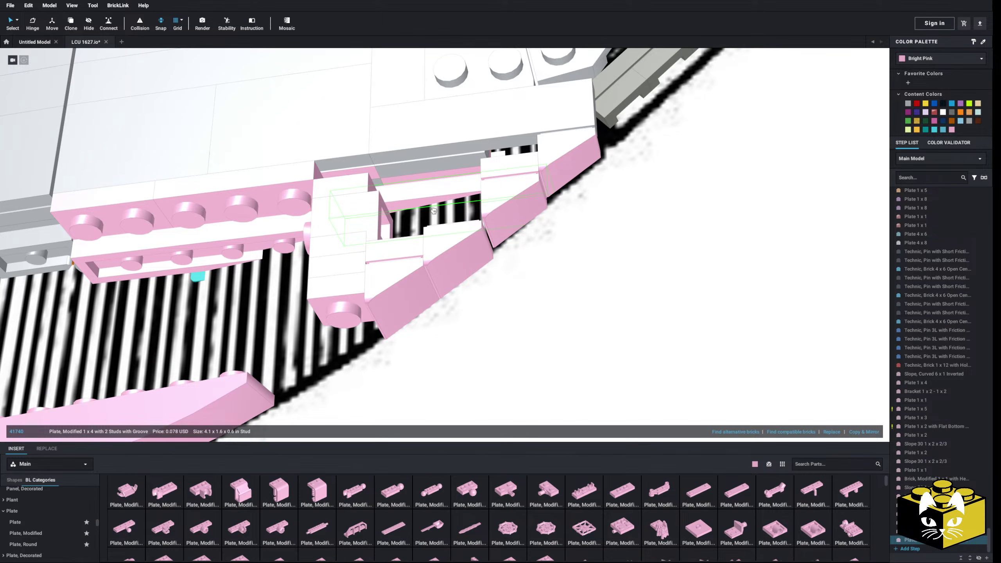
left_click_drag(433, 211, 406, 184)
left_click_drag(722, 523, 439, 205)
left_click(708, 409)
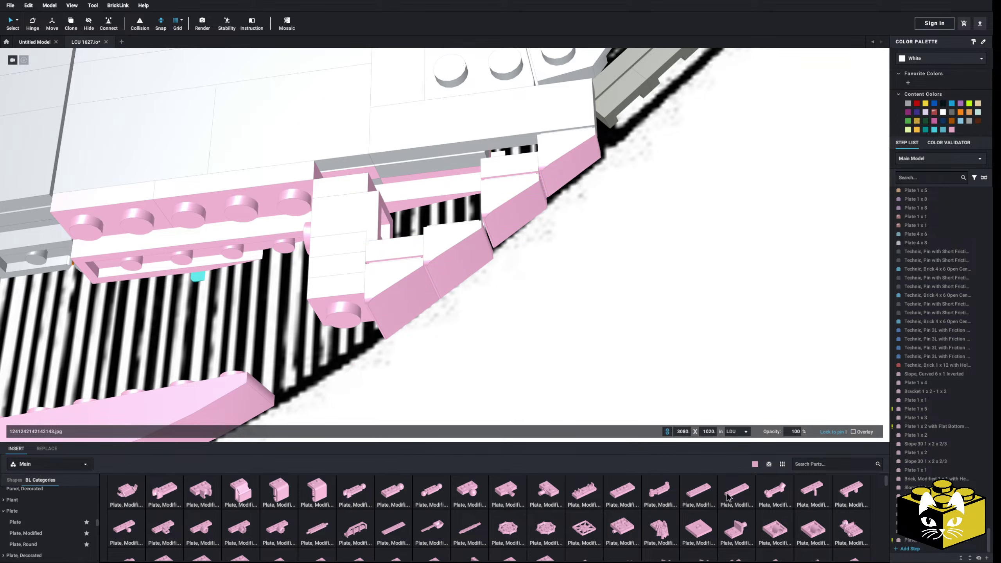
left_click_drag(727, 497, 443, 181)
Delete the headlight brick column and the stacked plates beneath it, down to the lowest studded plate.
right_click_drag(395, 203, 352, 231)
left_click(357, 213)
key("Delete")
key("Delete")
left_click(341, 258)
key("Delete")
left_click(338, 301)
key("Delete")
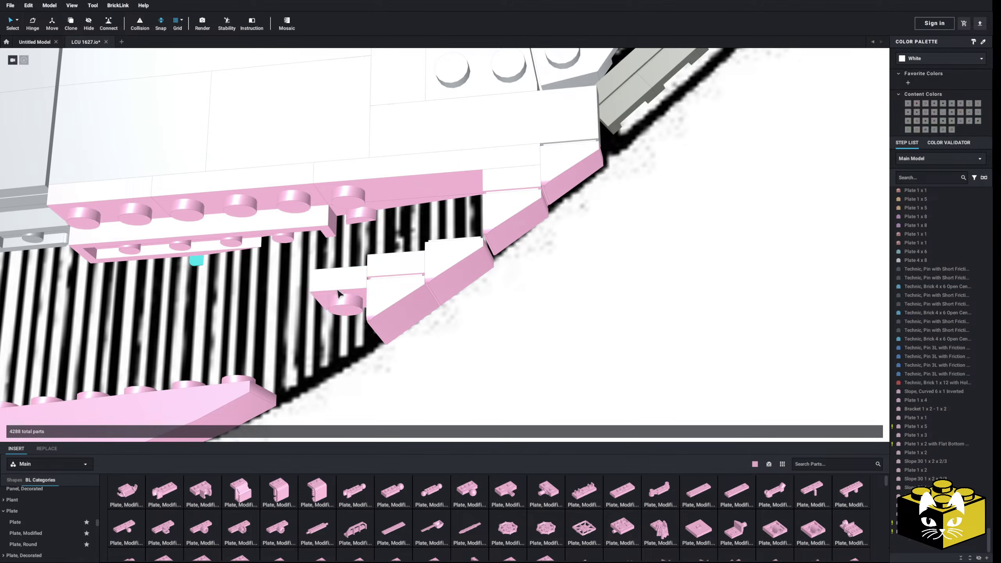
left_click(338, 291)
key("Delete")
right_click_drag(337, 288, 345, 298)
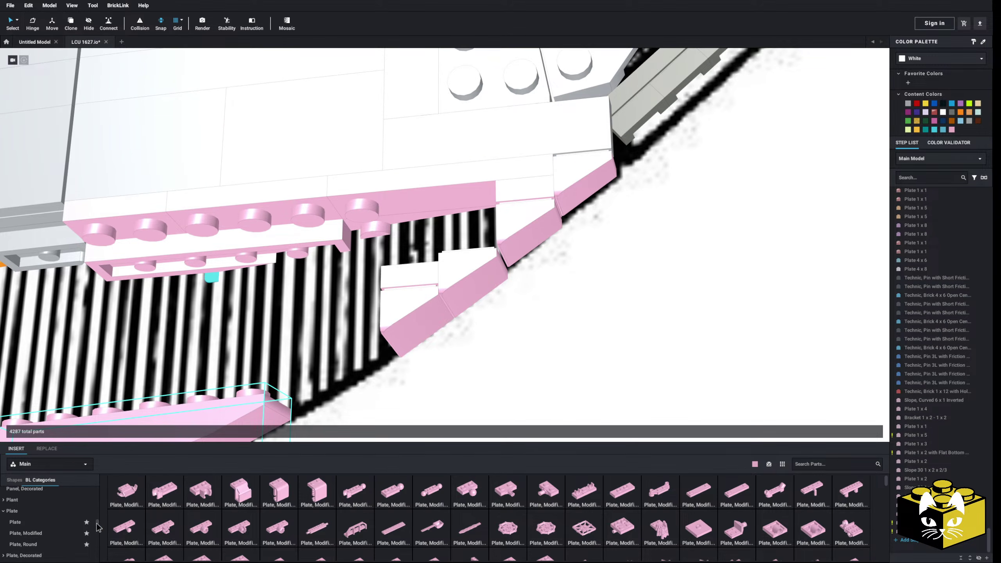
Add a pink Bracket 1 x 2 - 1 x 2 Inverted to the studs under the modified plates, facing the bow.
scroll(61, 516, "down", 3)
scroll(47, 528, "down", 2)
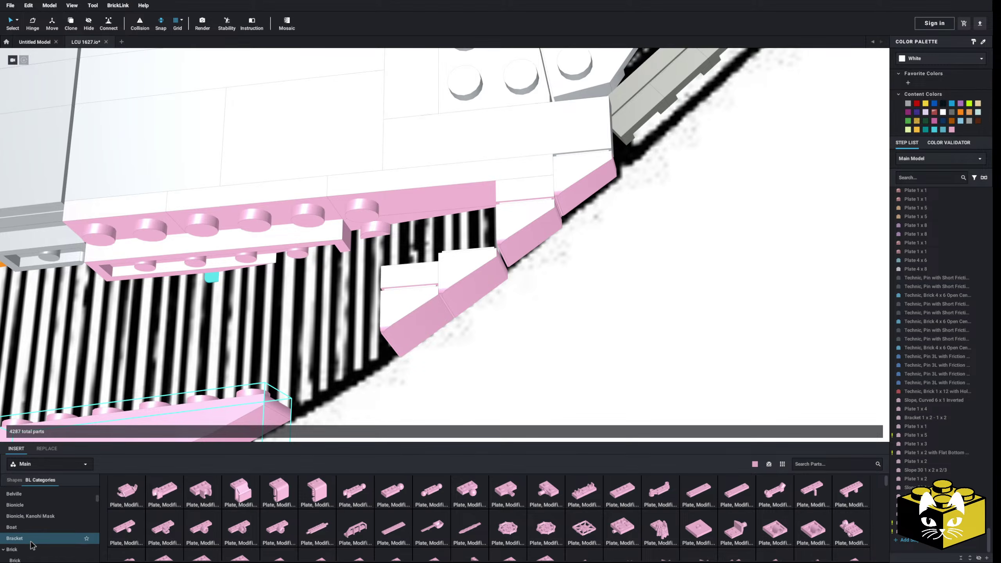
left_click(15, 537)
left_click_drag(318, 507, 375, 252)
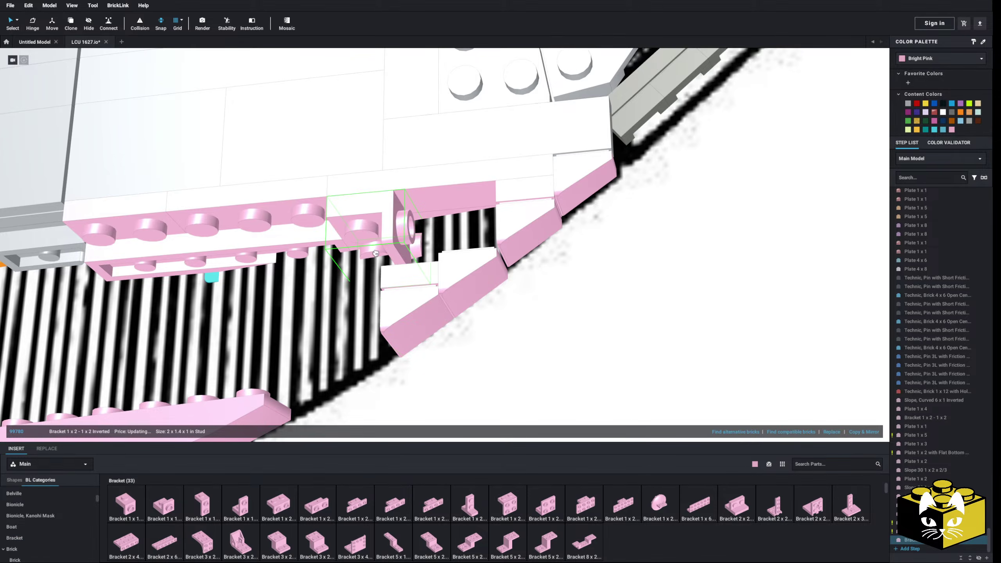
scroll(374, 253, "down", 3)
right_click_drag(375, 252, 389, 275)
Delete the pink plate resting on top of the lowest bow slope.
scroll(386, 259, "up", 4)
left_click(428, 317)
key("Delete")
mouse_move(428, 320)
right_mouse_down()
mouse_move(424, 312)
mouse_move(431, 324)
right_mouse_up()
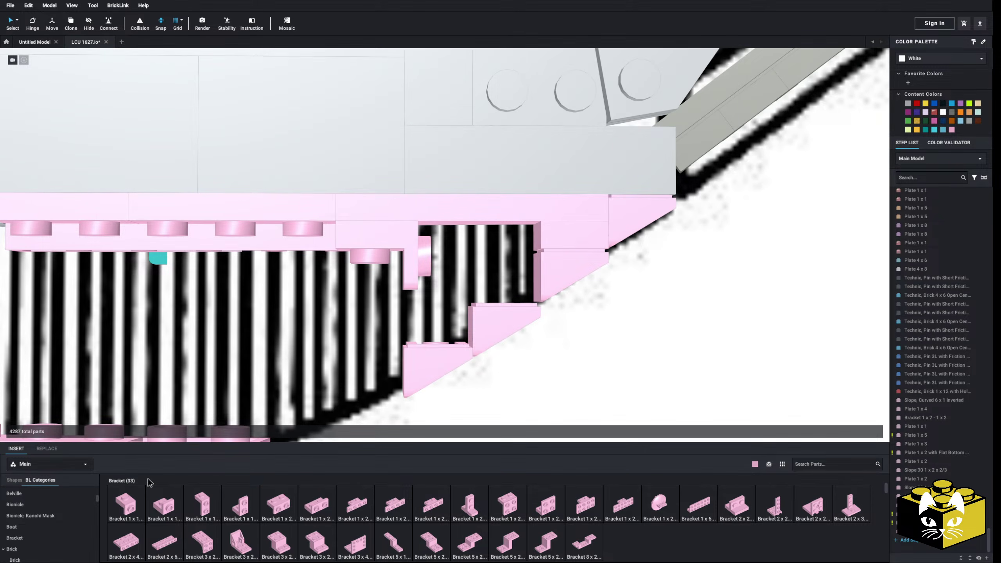
Stack two pink Plate 1 x 2 parts sideways on the inverted bracket's bow-facing studs.
scroll(56, 507, "up", 5)
left_click(35, 515)
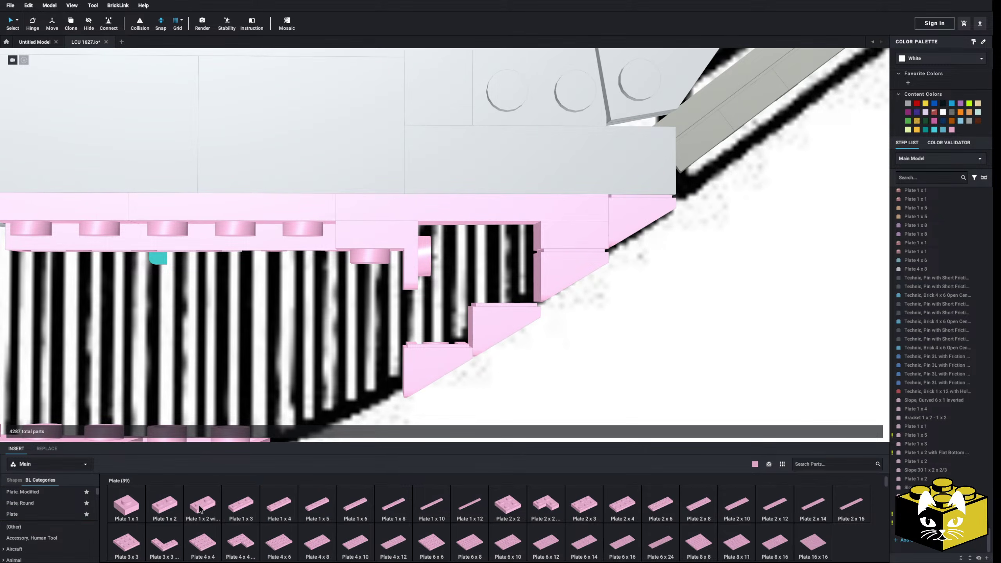
left_click(165, 505)
left_click(448, 268)
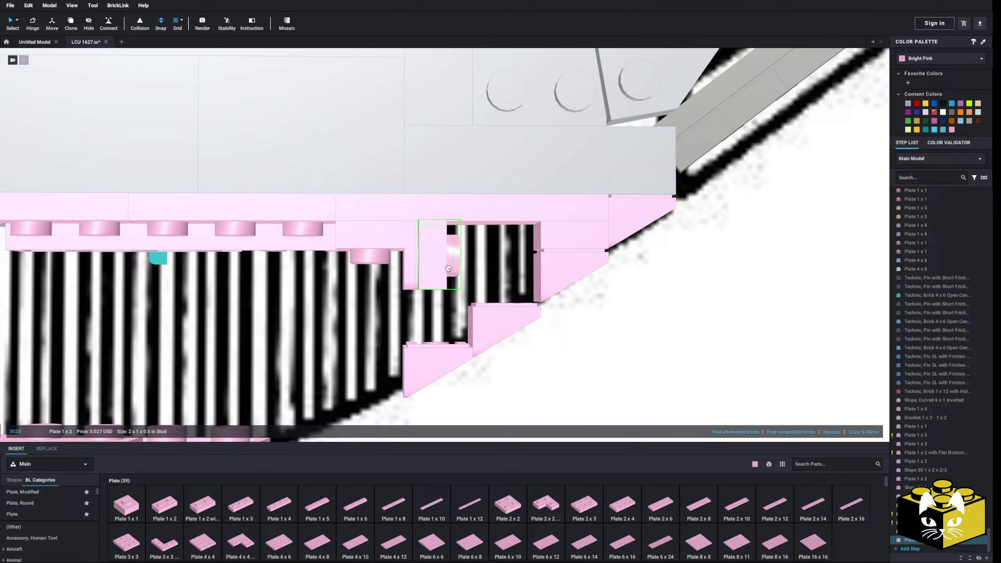
right_click_drag(449, 253, 401, 250)
left_click(451, 242)
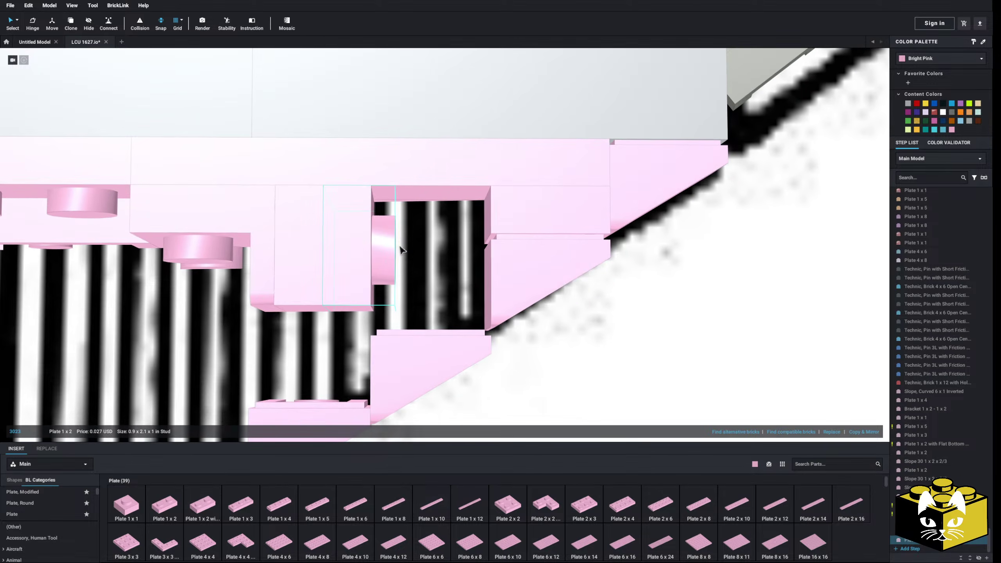
Try a pink Bracket 1 x 1 - 1 x 1 Inverted in front of the sideways plates and cancel its placement.
scroll(49, 510, "down", 3)
scroll(49, 510, "down", 2)
left_click(49, 511)
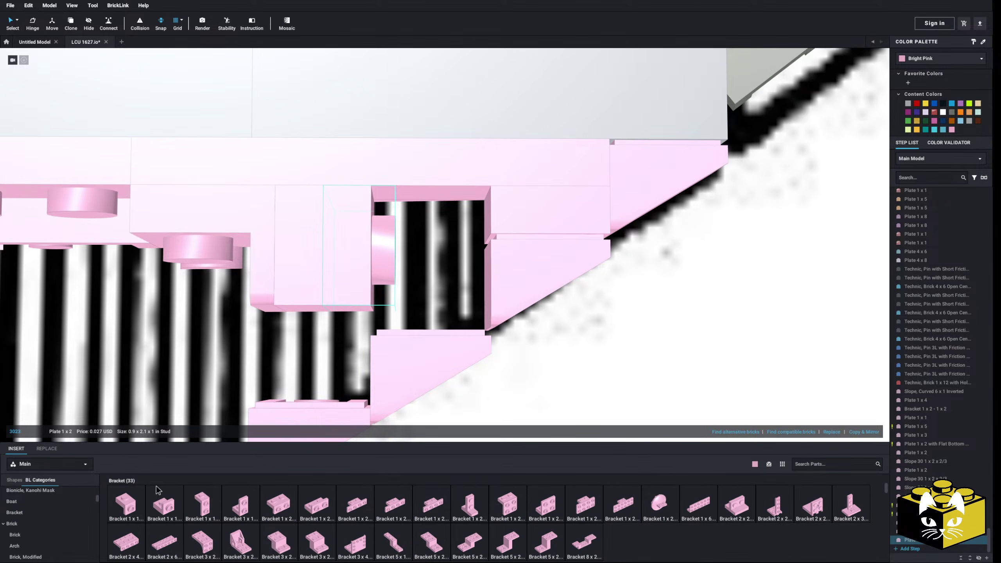
left_click(136, 507)
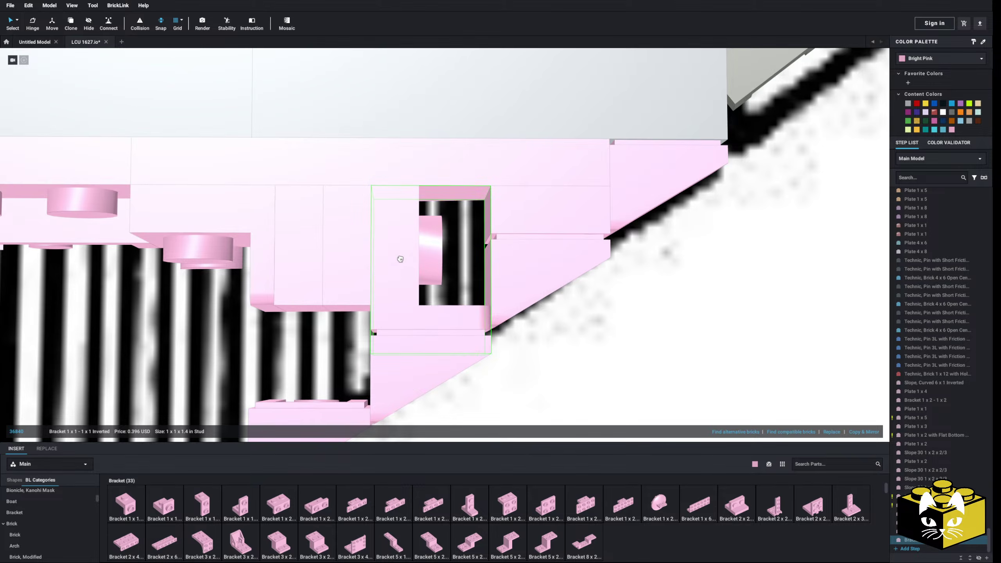
key("Escape")
Insert a pink Brick, Round 1 x 1 x 2/3 Half Circle Extended with Stud on Side in front of the sideways plates, lower stud facing down.
scroll(54, 534, "down", 1)
left_click(31, 544)
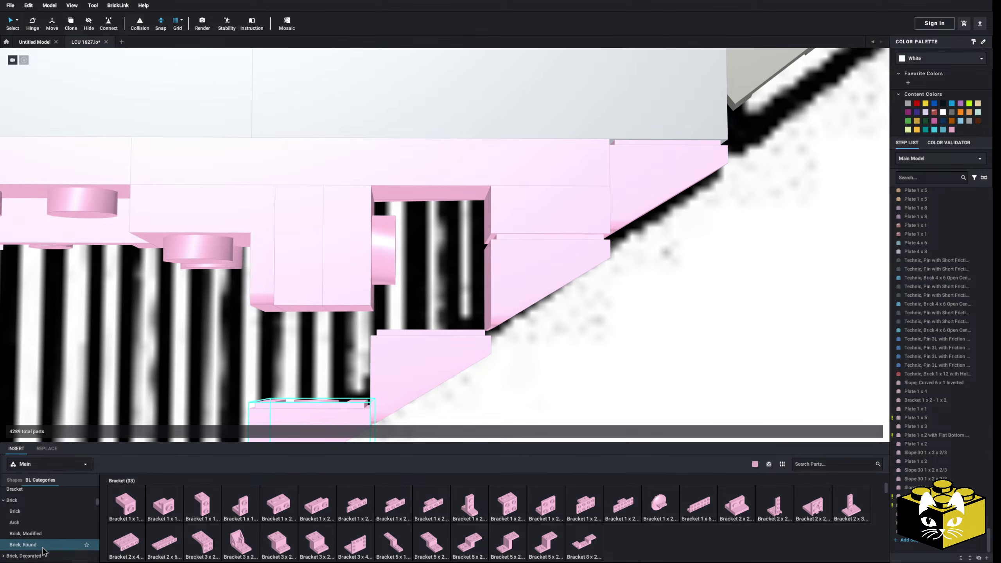
left_click(515, 505)
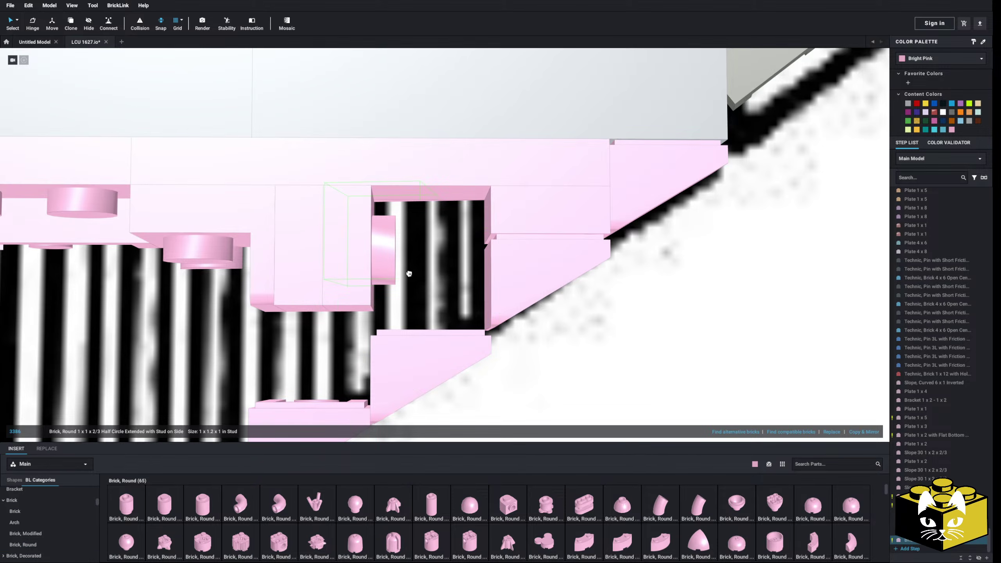
key("Down")
left_click(429, 255)
scroll(429, 254, "down", 3)
right_click_drag(429, 254, 423, 256)
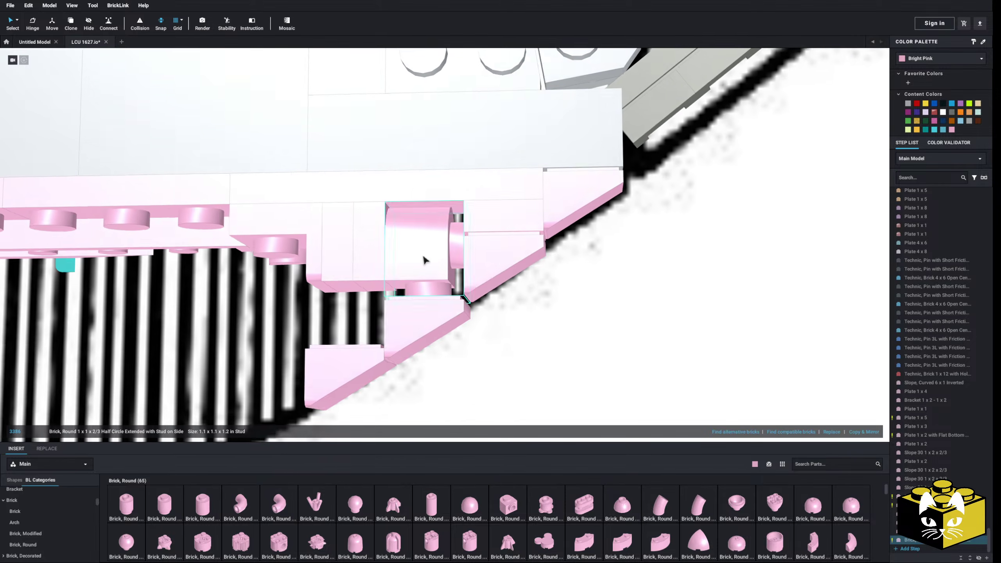
Move the pink slope beneath the half-circle round brick up onto that brick's downward stud.
left_click_drag(411, 340, 414, 314)
scroll(416, 293, "down", 3)
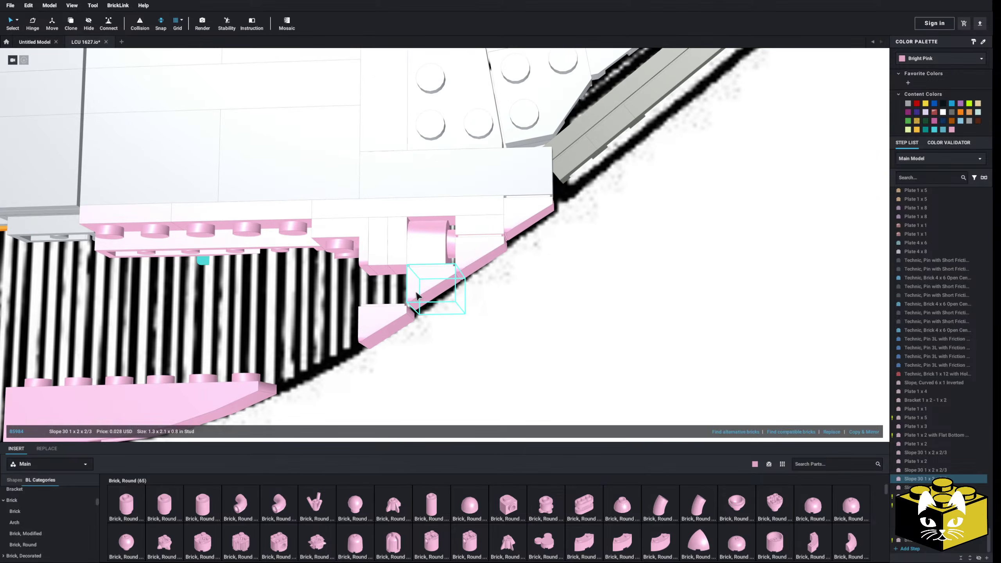
scroll(416, 292, "down", 3)
right_click_drag(449, 227, 362, 355)
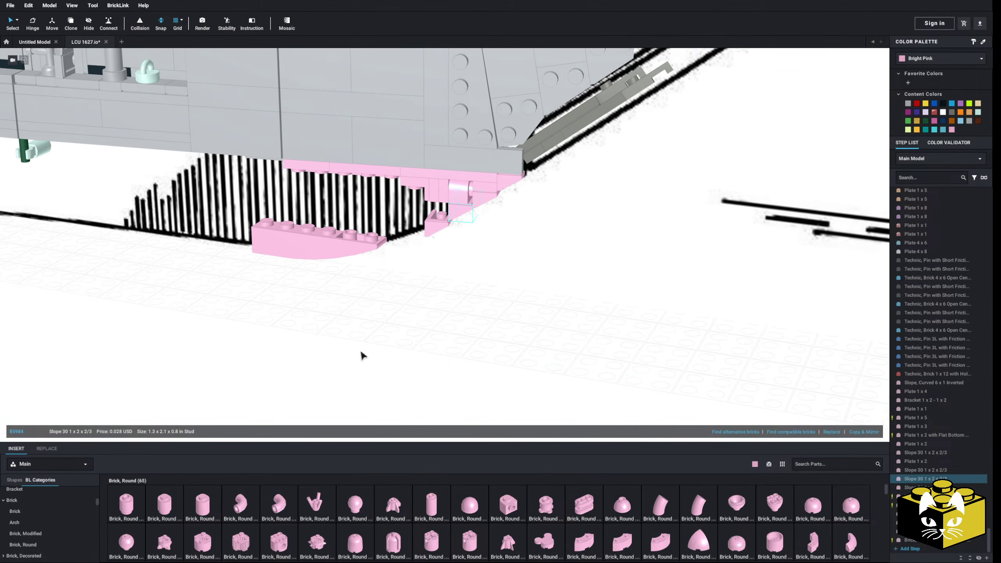
left_click(362, 354)
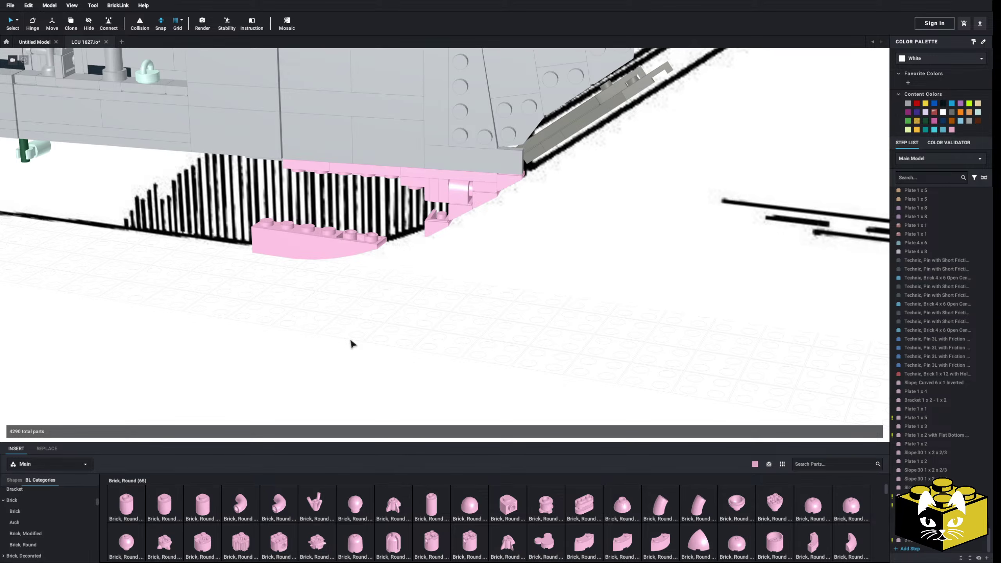
Delete the sideways pink plate closest to the half-circle round brick.
scroll(313, 336, "up", 6)
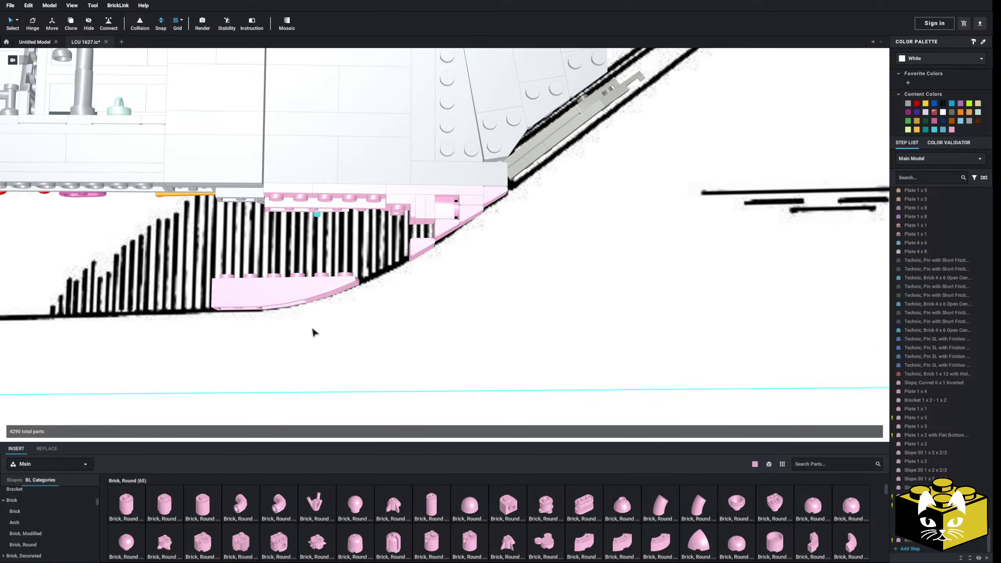
scroll(326, 340, "down", 1)
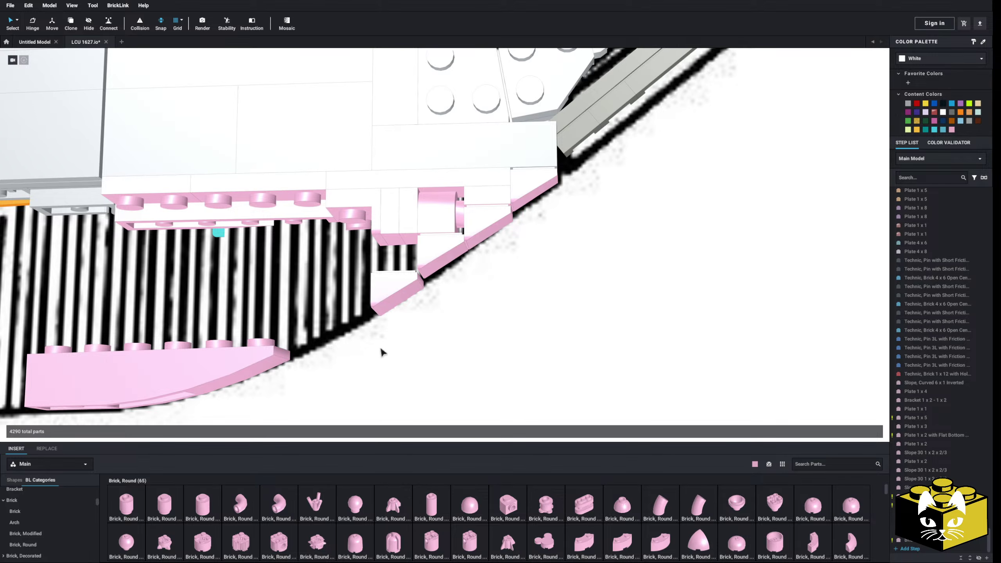
scroll(382, 352, "down", 5)
scroll(391, 362, "up", 5)
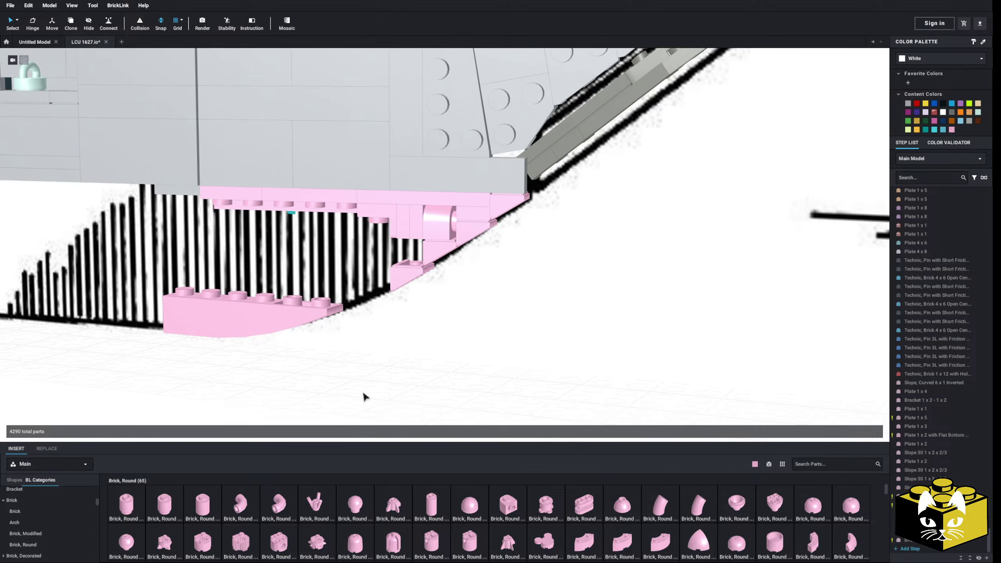
scroll(370, 382, "up", 5)
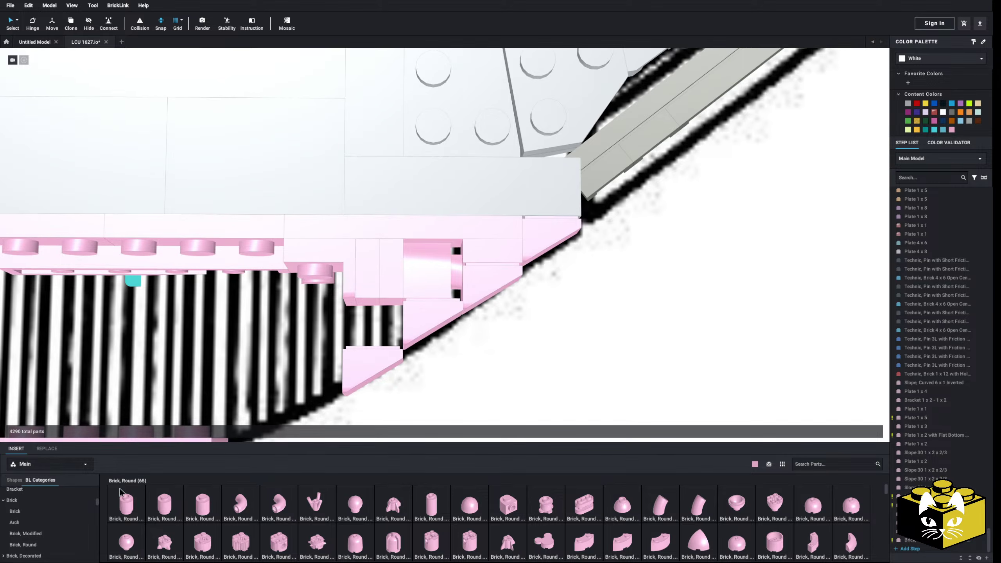
scroll(120, 495, "up", 10)
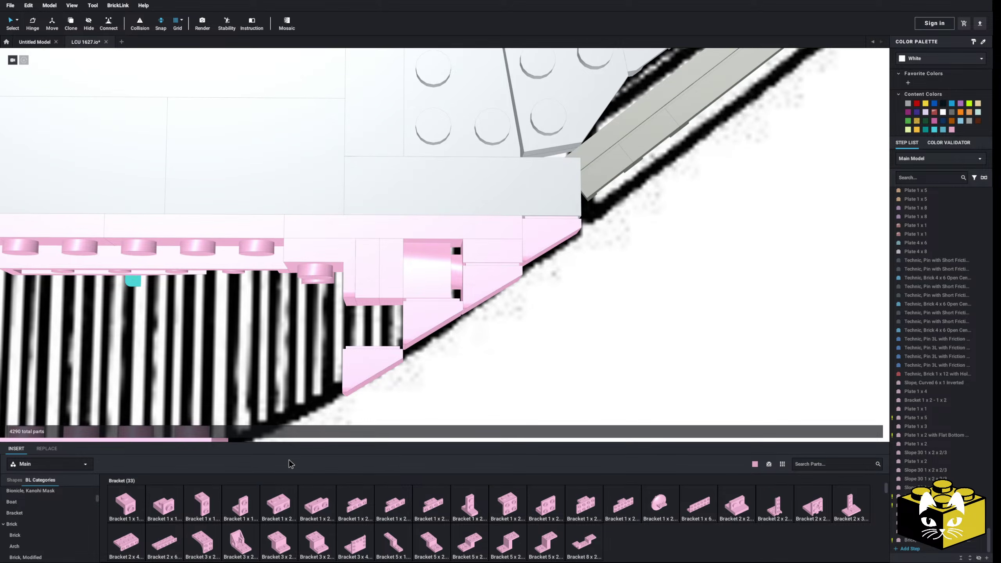
scroll(50, 508, "down", 2)
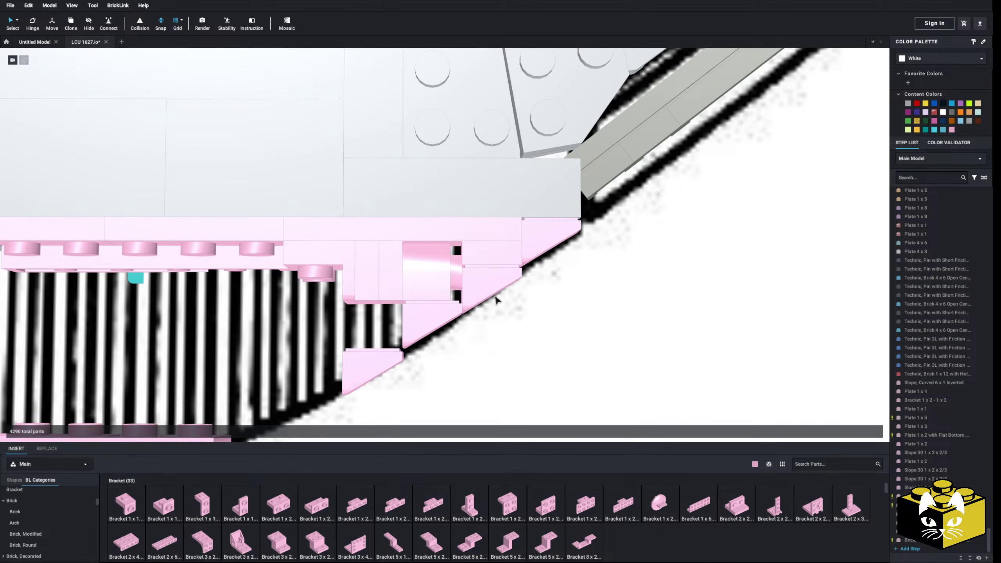
left_click(387, 275)
key("Delete")
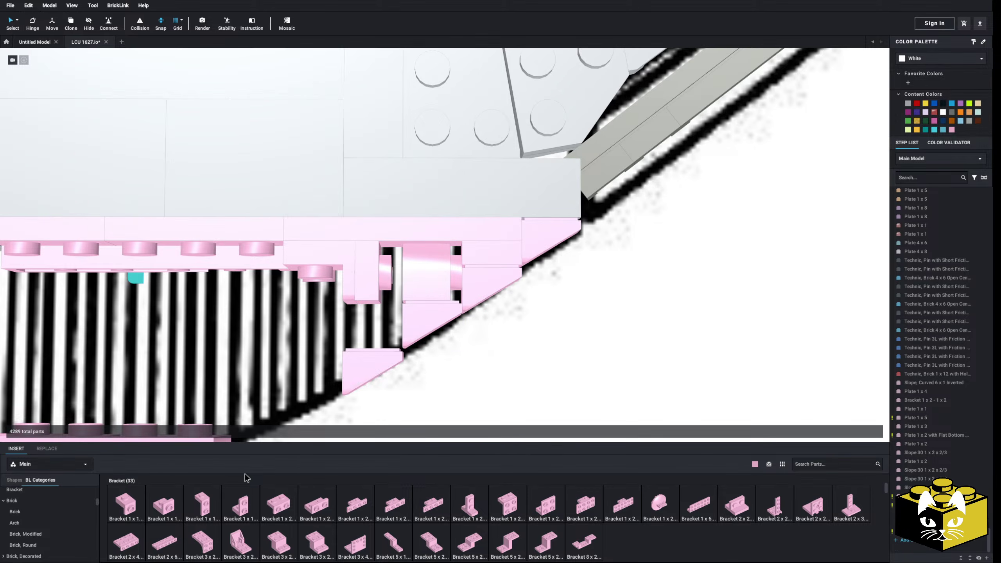
Add a pink Bracket 1 x 1 - 1 x 1 in the freed gap, with one stud pointing down.
left_click(130, 506)
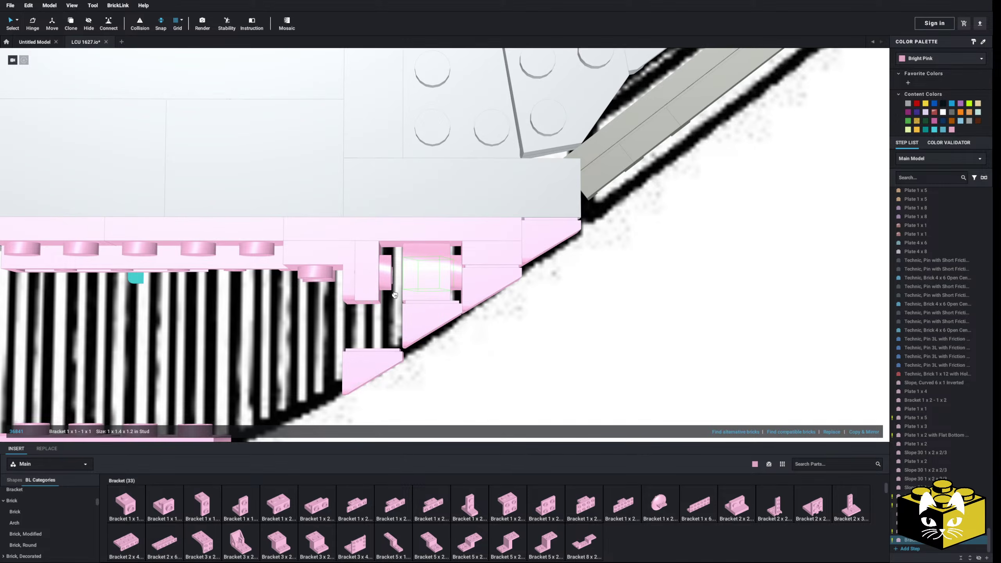
right_click_drag(419, 329, 410, 359)
left_click(383, 309)
right_click_drag(383, 309, 369, 285)
scroll(37, 524, "up", 5)
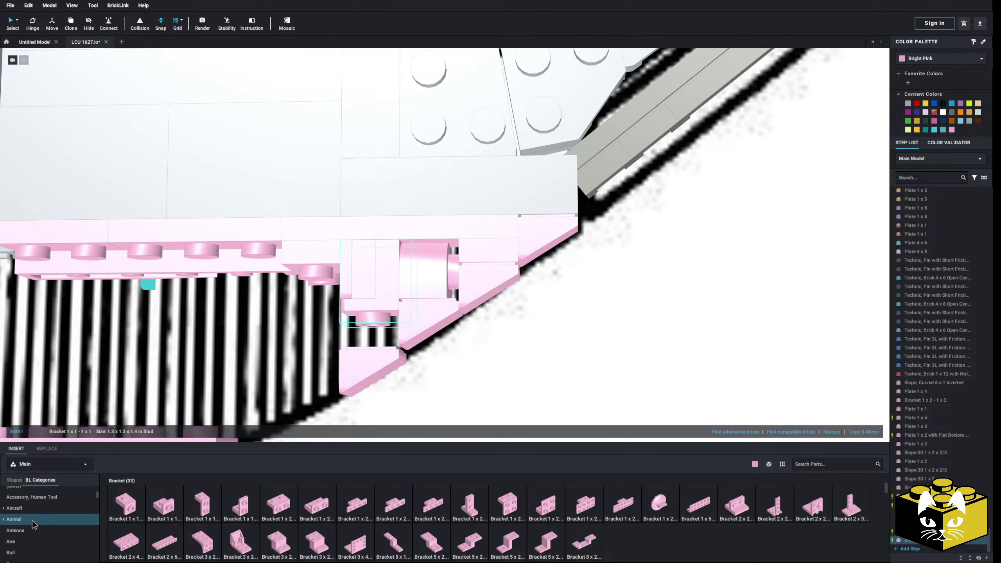
Add a pink Plate 1 x 1 under the bracket's downward stud and raise the lowest bow slope against it.
left_click(30, 517)
left_click(127, 506)
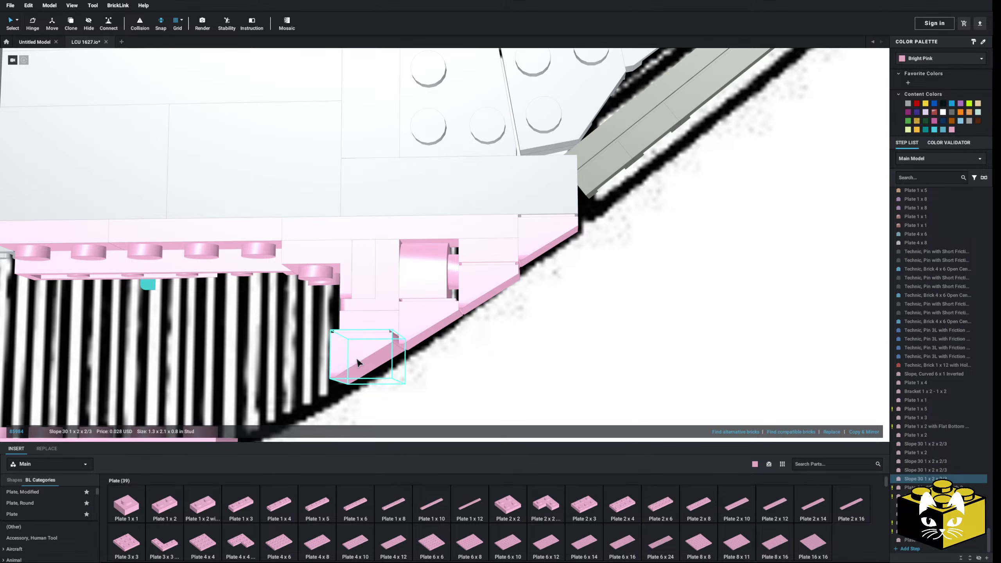
scroll(381, 361, "down", 3)
scroll(382, 361, "down", 6)
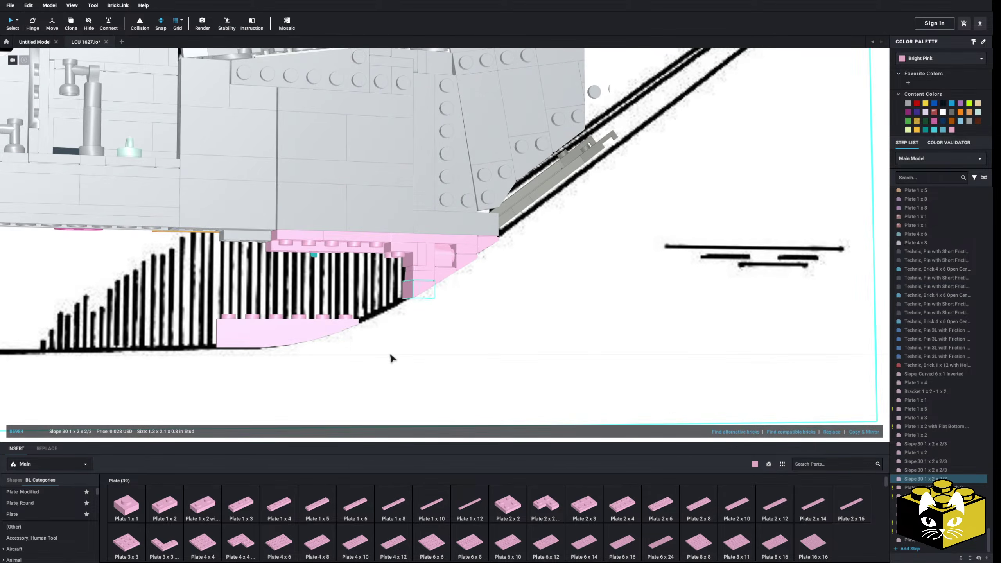
scroll(362, 384, "up", 10)
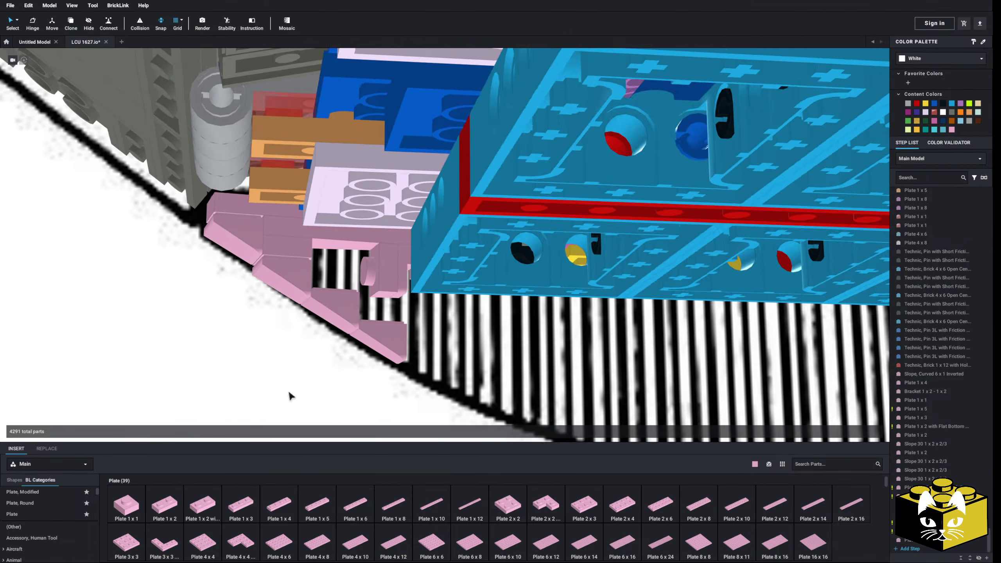
right_click_drag(289, 391, 344, 399)
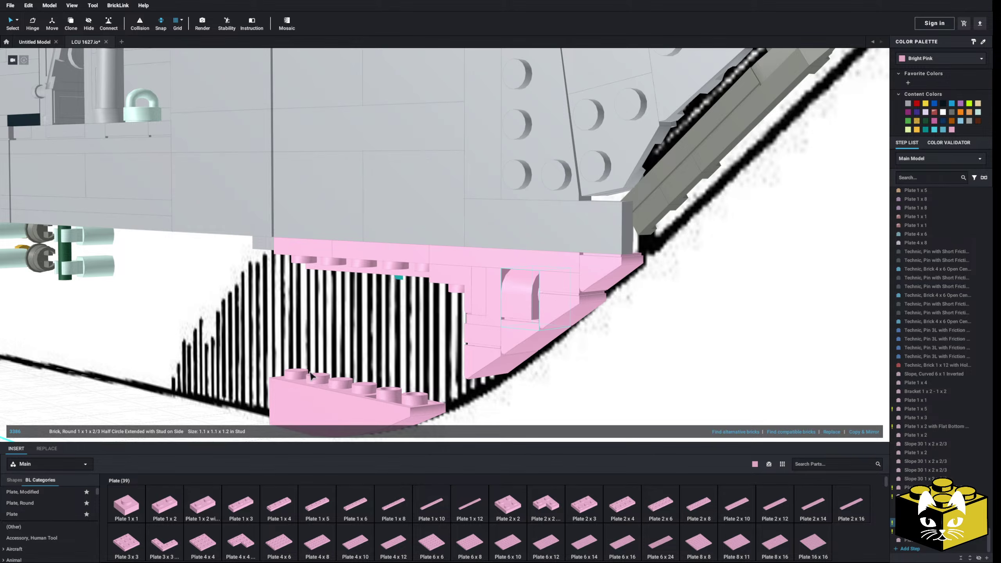
Pull the half-circle round brick out of the bow to inspect it, rotate it and return it to its place.
left_click_drag(517, 295, 271, 308)
right_click_drag(271, 308, 291, 300)
left_click_drag(291, 300, 190, 332)
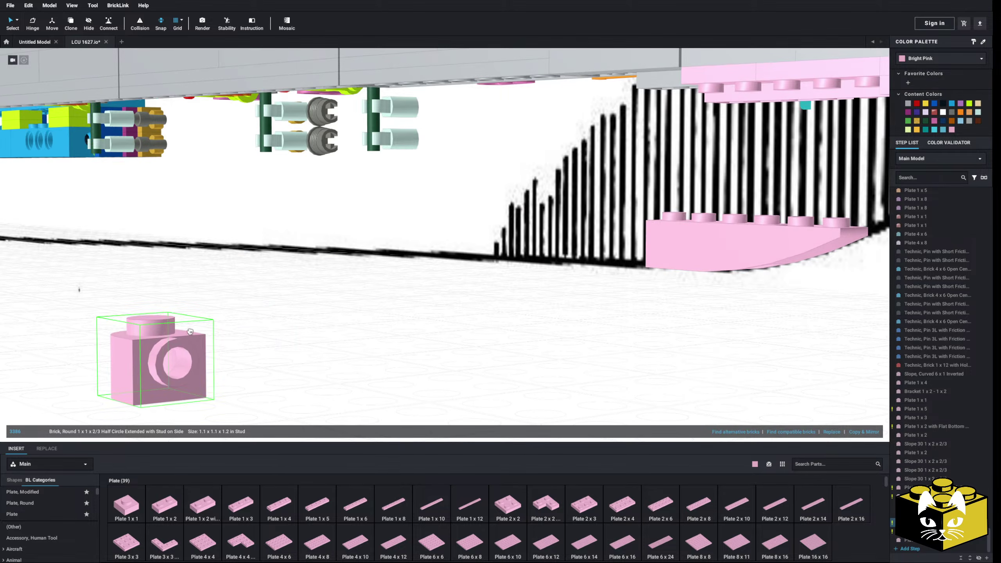
key("Right")
key("Right")
left_click_drag(157, 363, 447, 300)
right_click_drag(447, 300, 345, 349)
left_click_drag(345, 350, 771, 193)
left_click(379, 386)
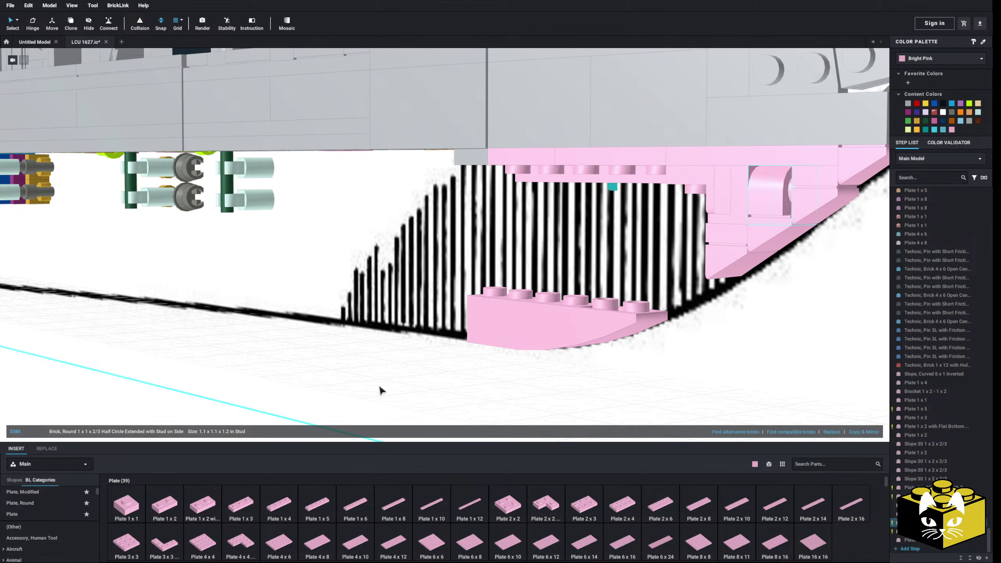
Examine the assembled bow slopes and the area around the half-circle brick against the hull curve.
left_click(98, 409)
scroll(282, 358, "down", 3)
scroll(281, 358, "up", 4)
middle_click_drag(483, 337, 252, 345)
mouse_move(252, 349)
right_mouse_down()
mouse_move(264, 348)
mouse_move(254, 356)
right_mouse_up()
middle_click_drag(599, 151, 553, 192)
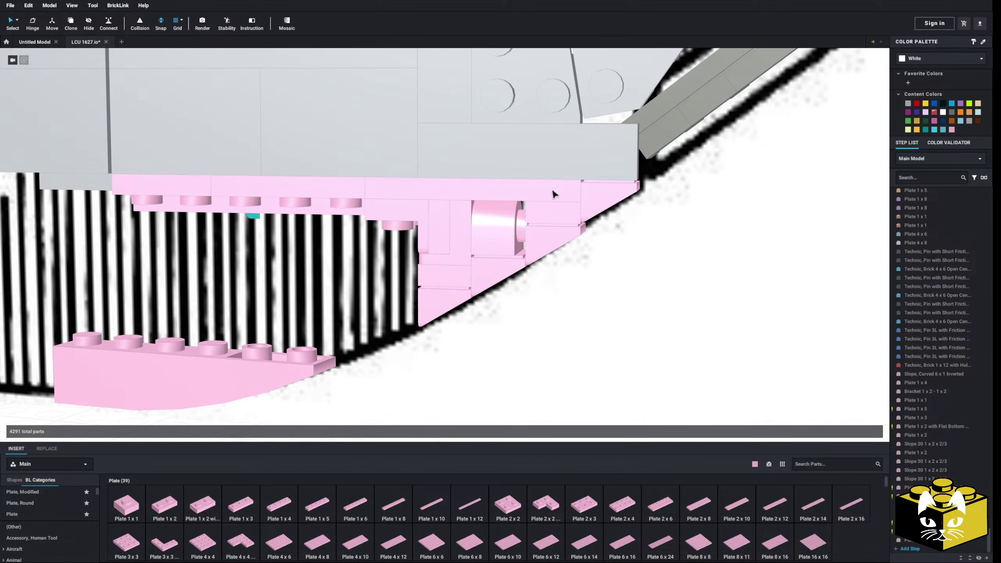
scroll(511, 263, "up", 2)
mouse_move(511, 263)
right_mouse_down()
mouse_move(485, 254)
mouse_move(499, 259)
right_mouse_up()
Add a pink Minifigure Neck Bracket with Back Stud - Thick Back Wall beside the half-circle brick on the bow's inner side.
scroll(45, 517, "down", 10)
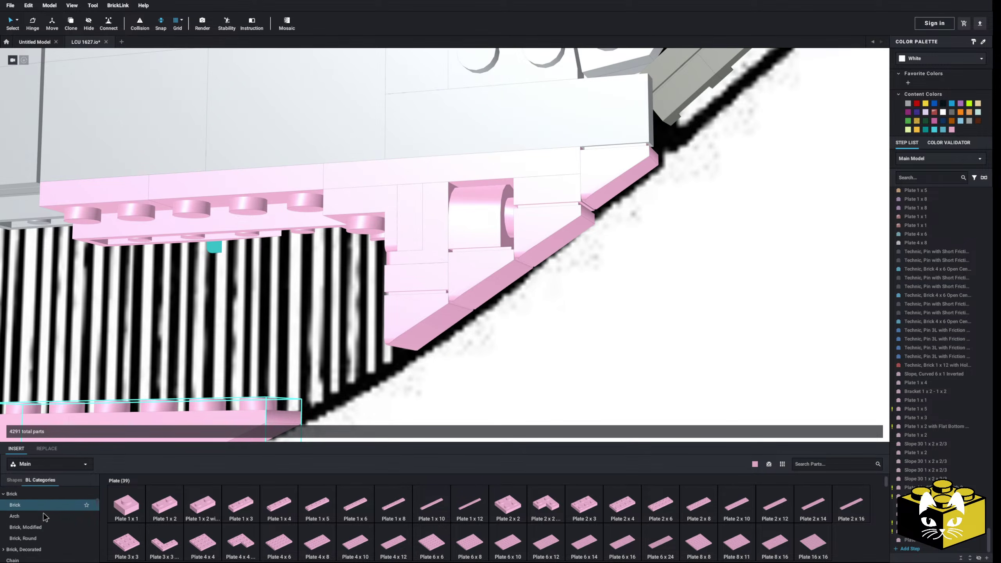
scroll(45, 517, "down", 12)
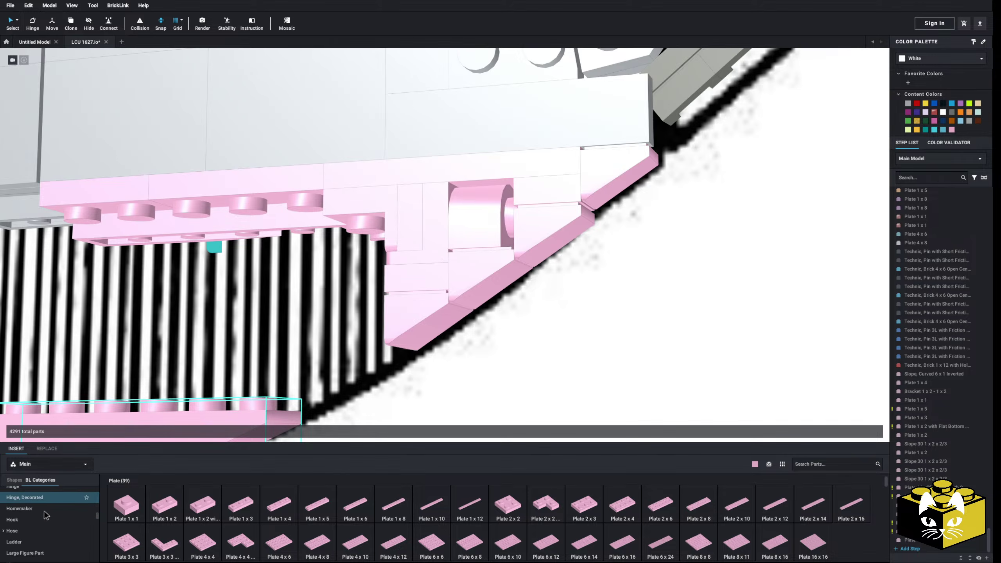
scroll(24, 505, "down", 1)
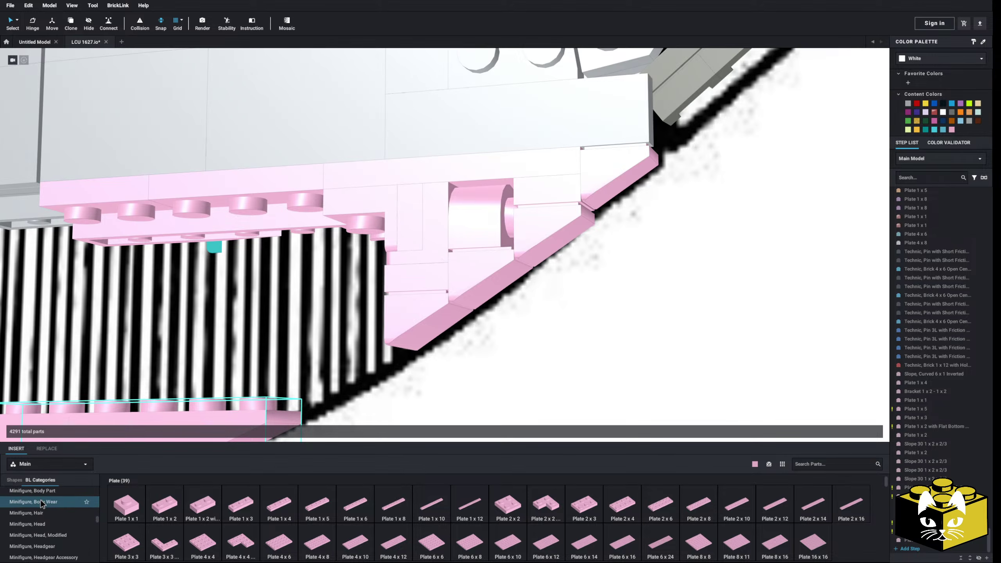
left_click(46, 500)
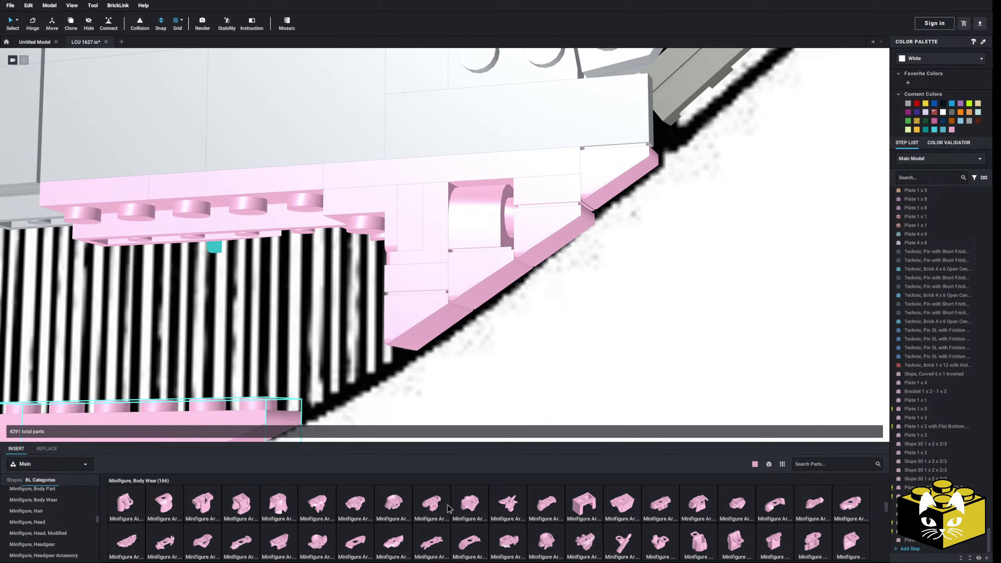
scroll(168, 513, "down", 1)
scroll(168, 522, "down", 1)
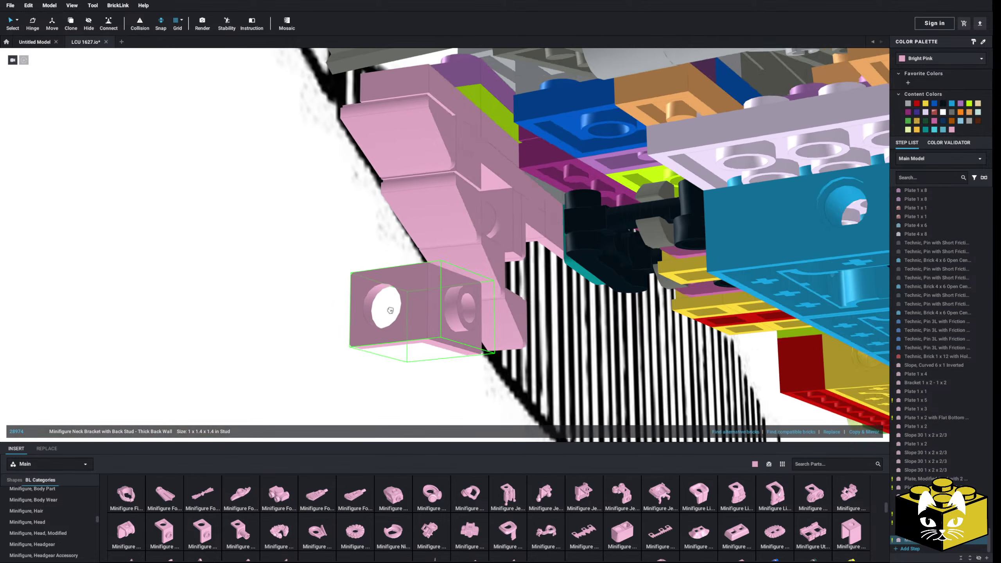
right_click_drag(390, 310, 371, 208)
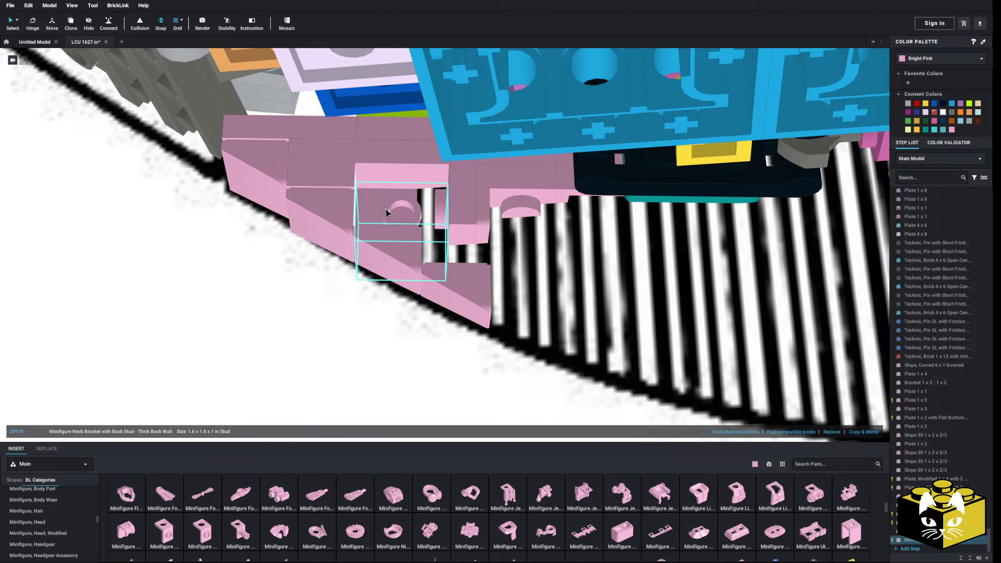
left_click(408, 219)
Try deleting the sideways pink Plate 1 x 2 behind the half-circle brick and undo the deletion.
right_click_drag(190, 297, 222, 306)
scroll(217, 307, "down", 3)
key("Delete")
right_click_drag(468, 237, 517, 252)
right_click(437, 239)
left_click(438, 240)
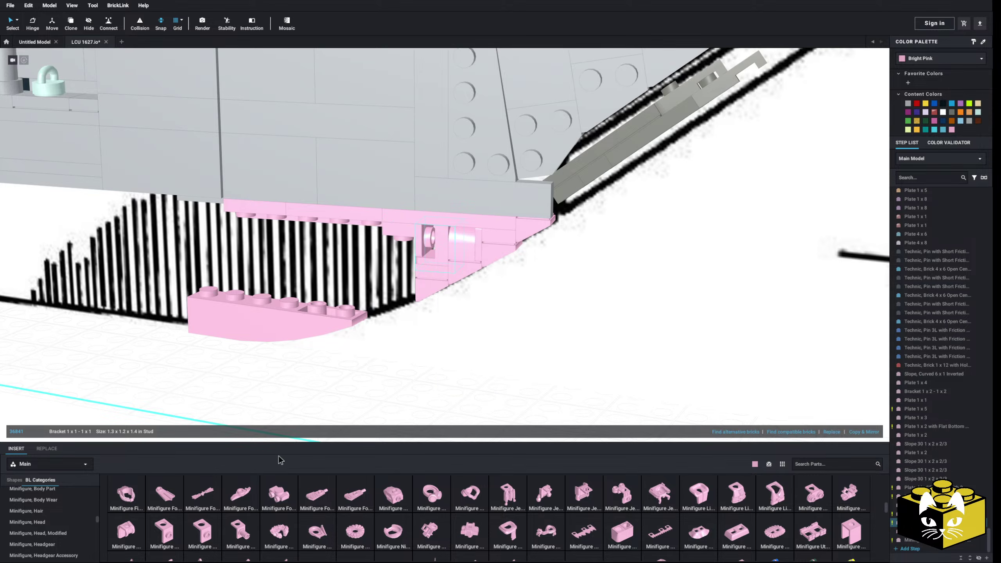
scroll(58, 507, "up", 5)
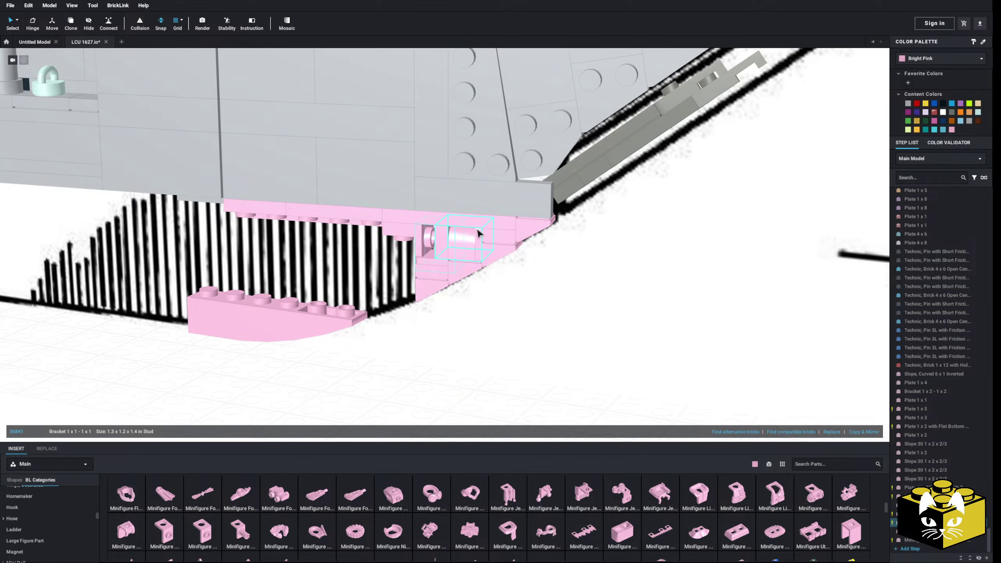
key("ctrl+z")
key("ctrl+z")
Split the sideways pink Plate 1 x 2 into separate 1 x 1 plates and delete the inner one beside the neck bracket.
right_click(432, 244)
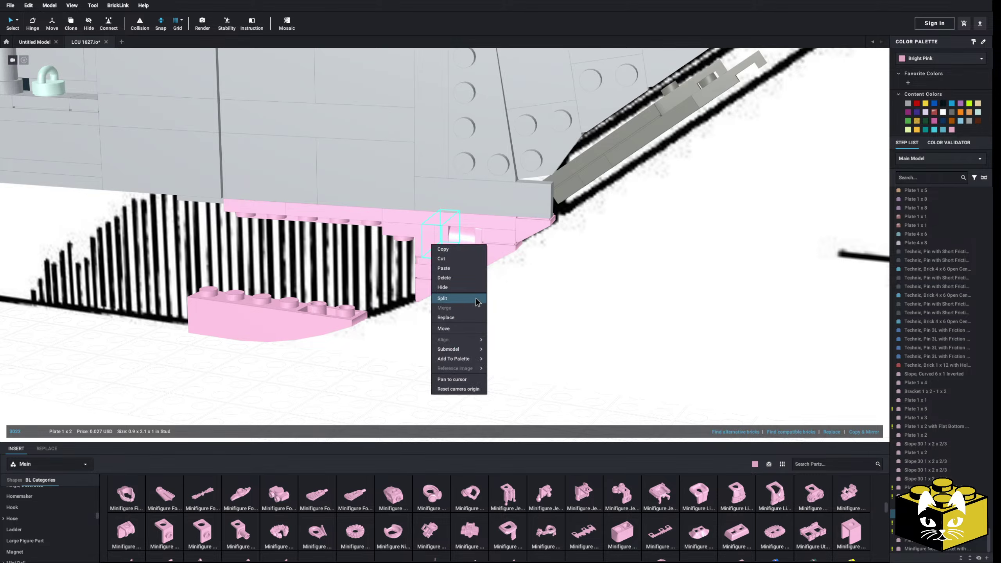
left_click(463, 301)
right_click_drag(463, 300, 436, 304)
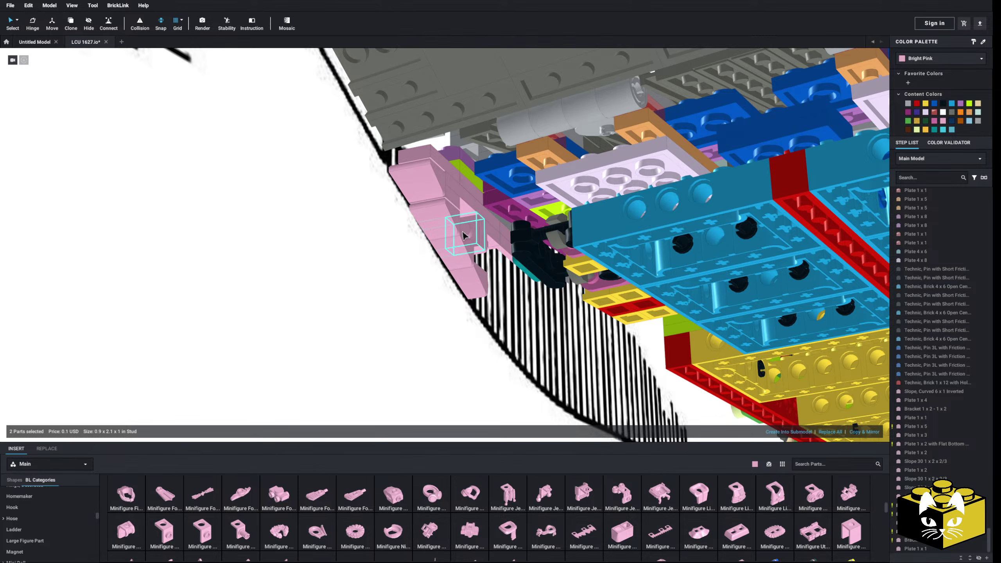
left_click_drag(471, 233, 228, 414)
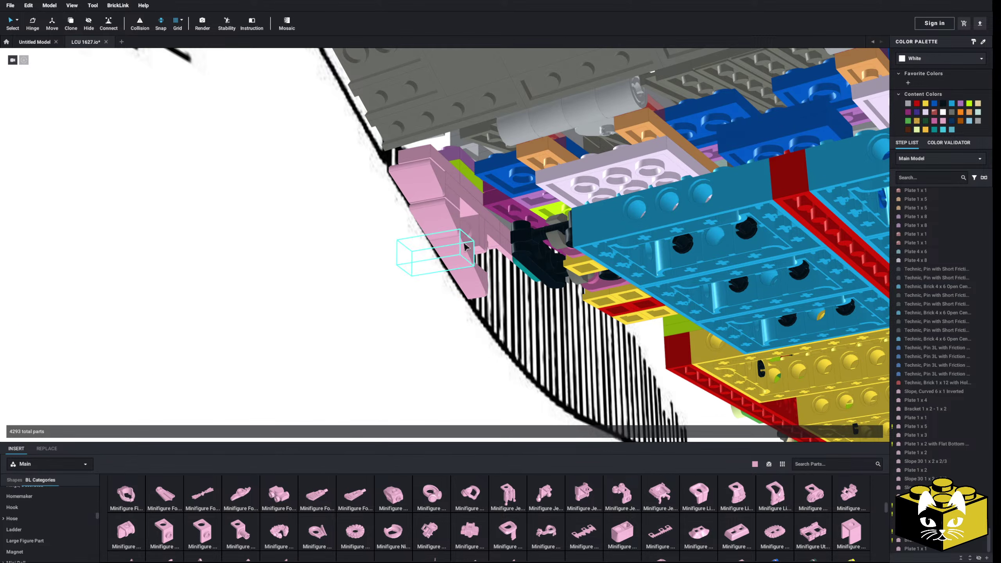
left_click(470, 238)
key("Delete")
right_click_drag(470, 239, 433, 242)
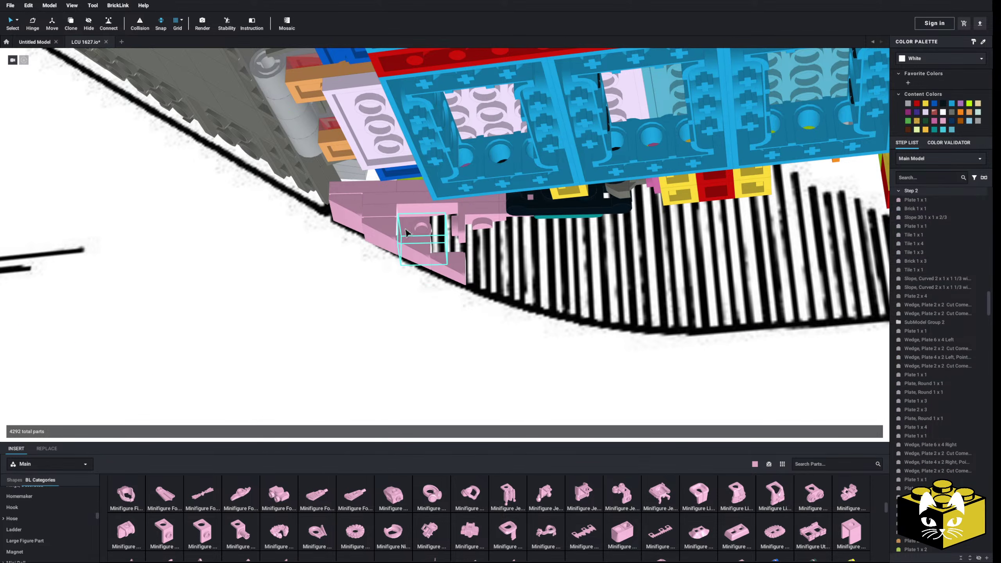
right_click_drag(349, 273, 453, 289)
scroll(454, 289, "down", 5)
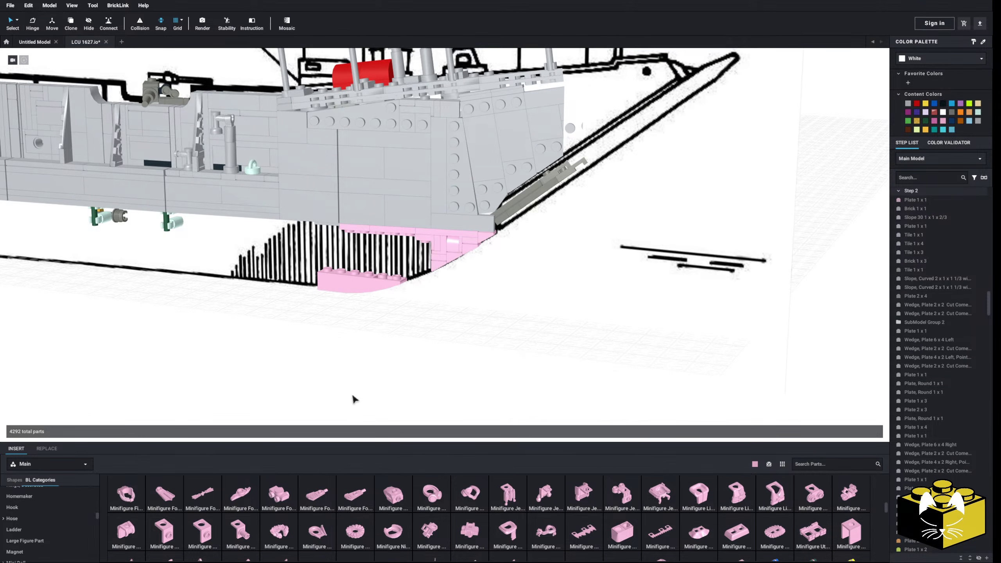
Examine the gap between the lower curved slope and the bow slopes against the hull curve, from the side and the front.
scroll(373, 364, "up", 5)
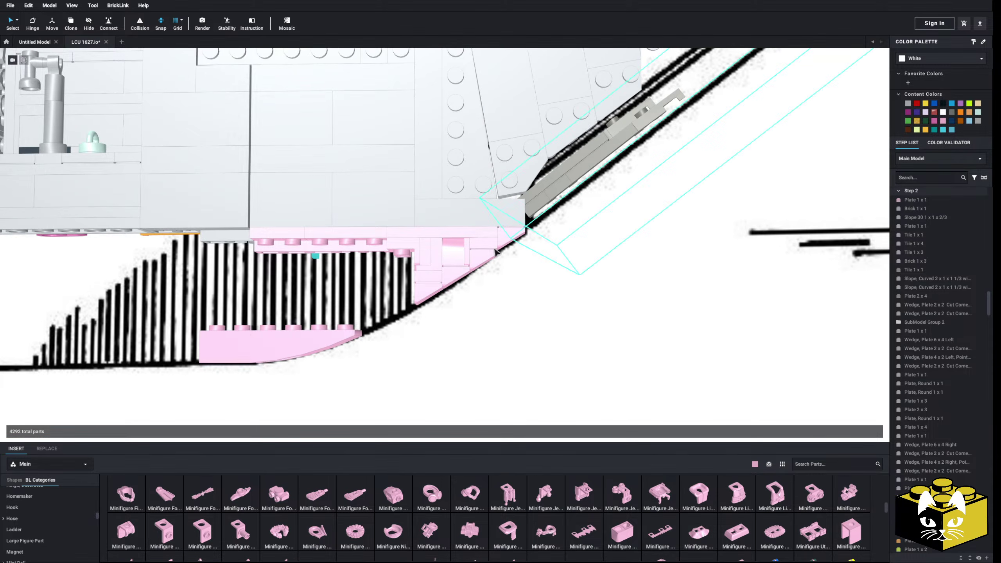
scroll(462, 306, "down", 4)
middle_click_drag(462, 306, 459, 281)
right_click_drag(459, 281, 432, 293)
scroll(413, 284, "up", 5)
scroll(455, 288, "down", 5)
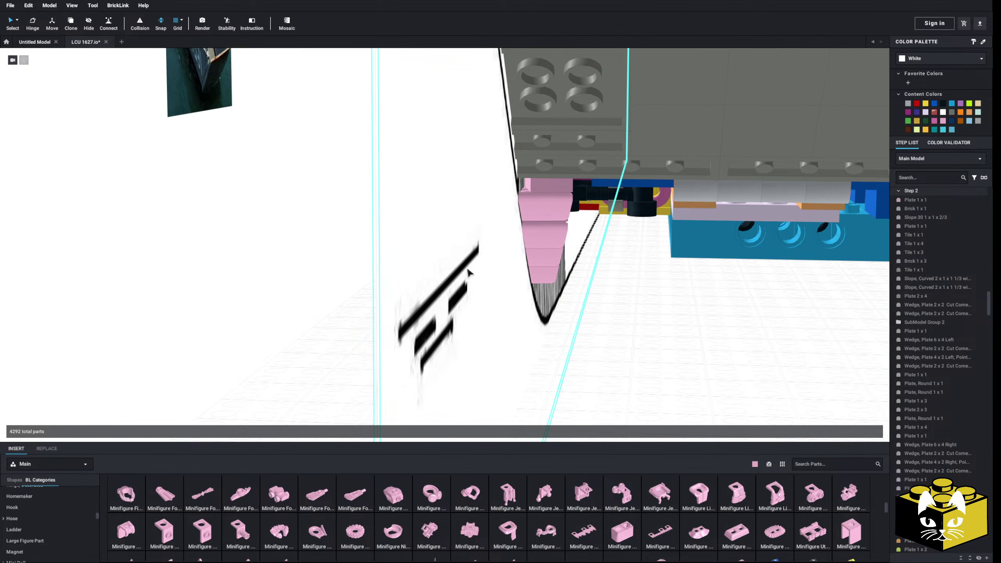
right_click_drag(512, 186, 494, 216)
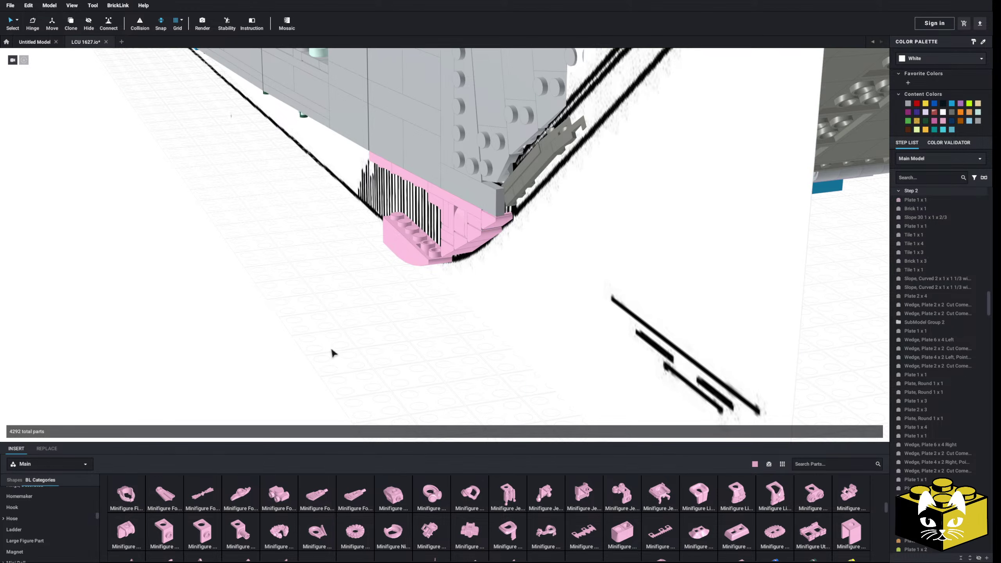
scroll(331, 352, "up", 8)
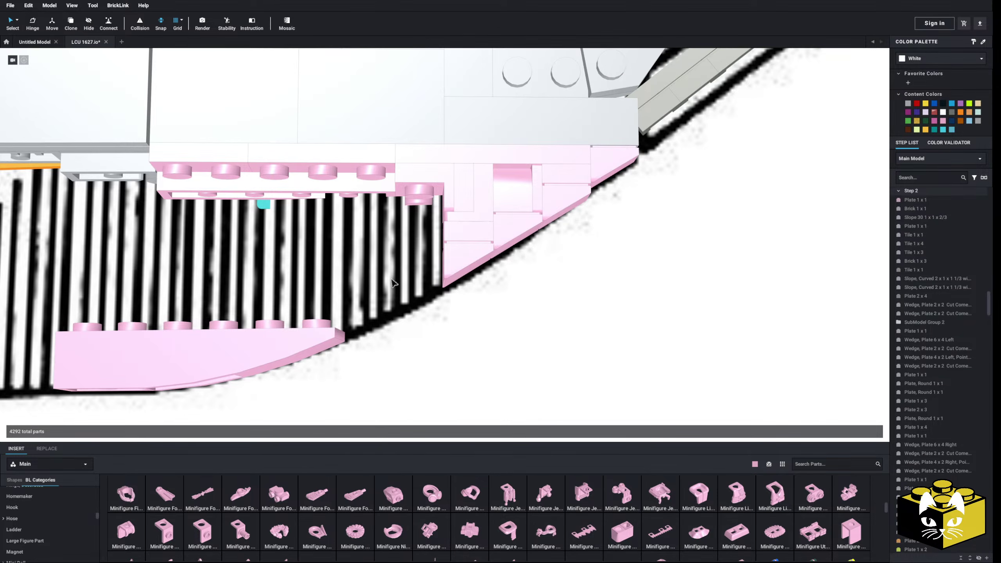
Try a pink Slope 18 2 x 1 x 2/3 in the gap between the lower curved slope and the bow slopes, and delete it.
scroll(394, 283, "down", 2)
scroll(57, 521, "down", 6)
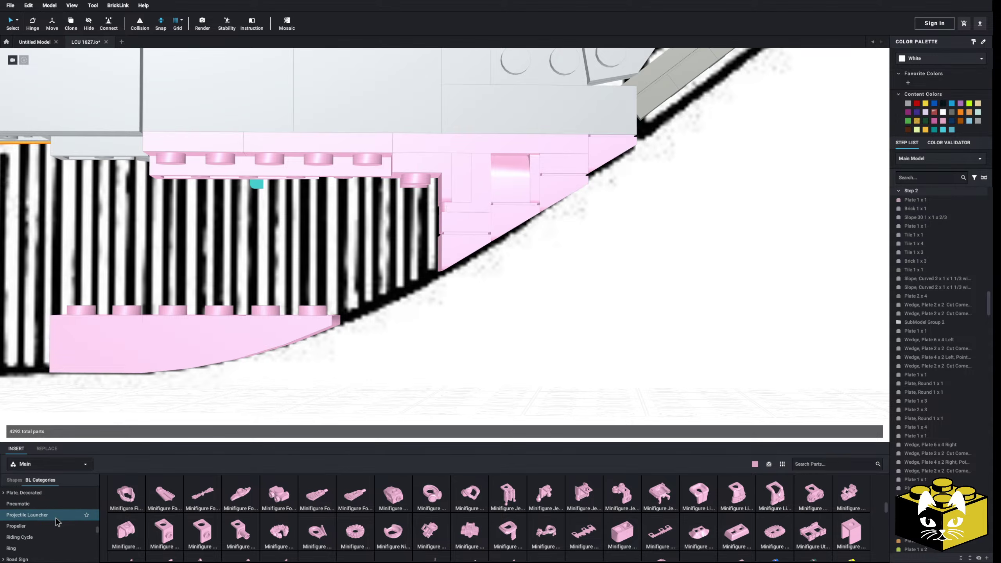
scroll(57, 521, "down", 1)
left_click(43, 528)
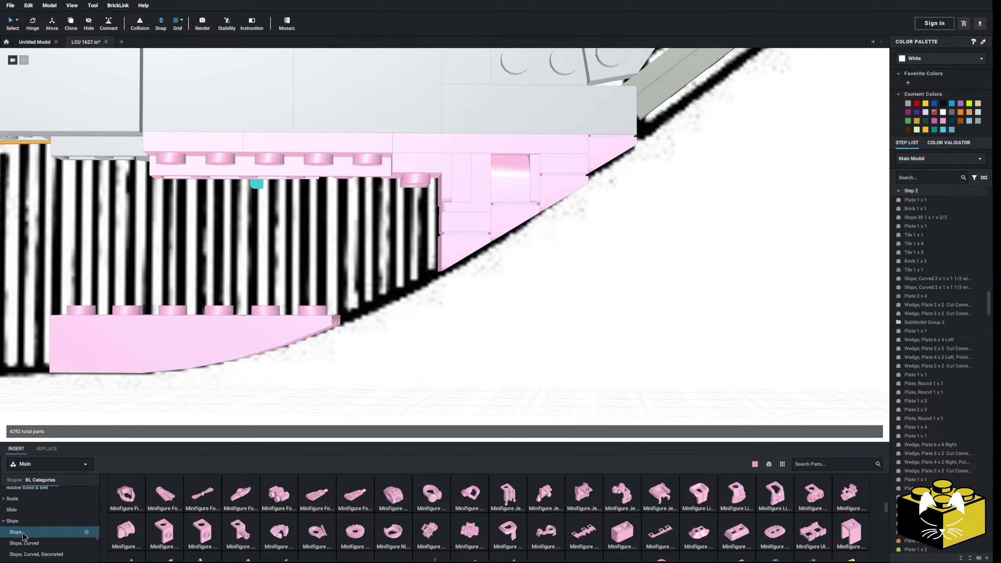
left_click_drag(280, 513, 393, 271)
scroll(393, 272, "down", 3)
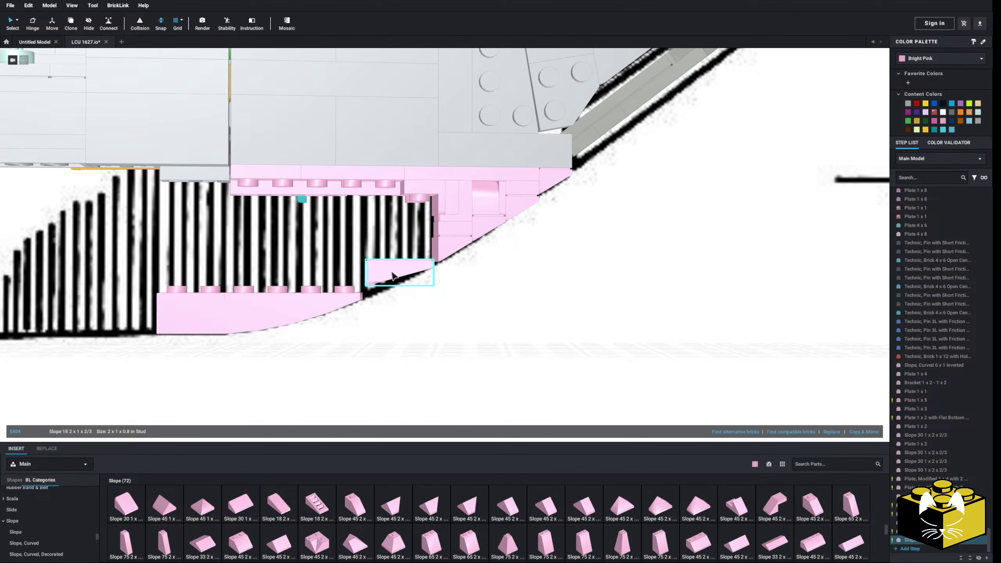
right_click_drag(392, 272, 435, 291)
scroll(429, 285, "up", 3)
key("Delete")
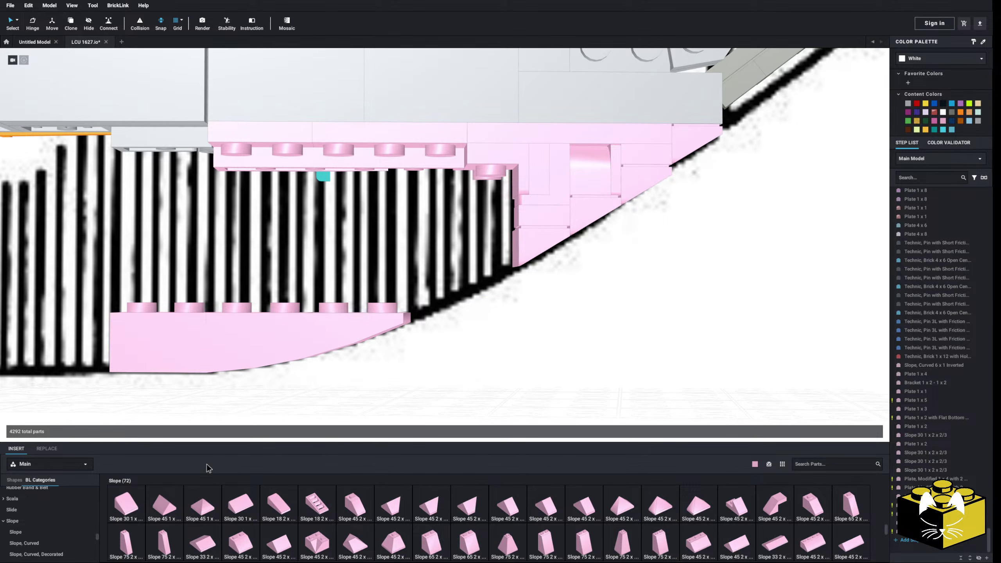
Add an inverted pink Slope, Curved 4 x 1 overlapping the bow end of the lower curved slope, following the hull curve.
left_click(31, 543)
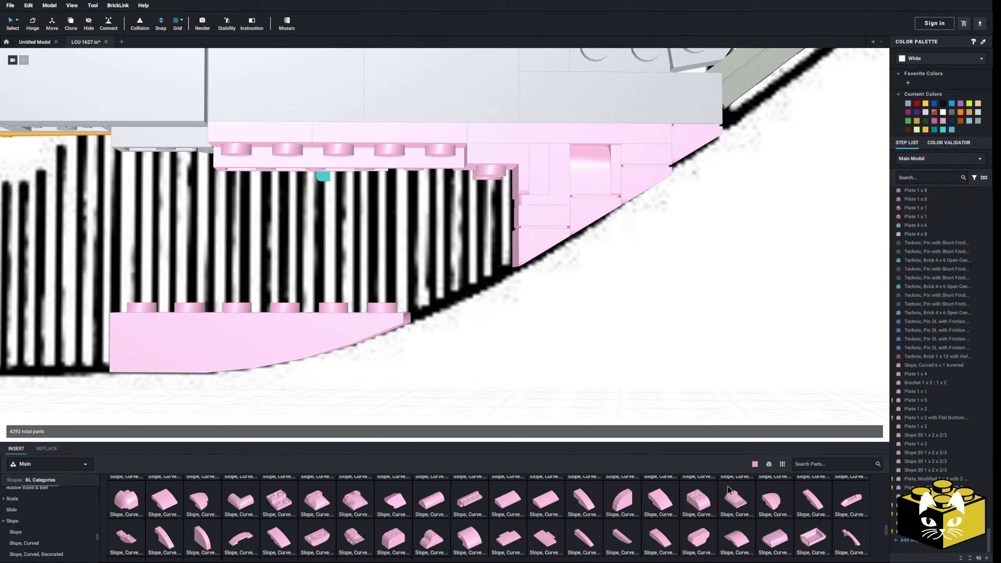
left_click(807, 499)
key("Left")
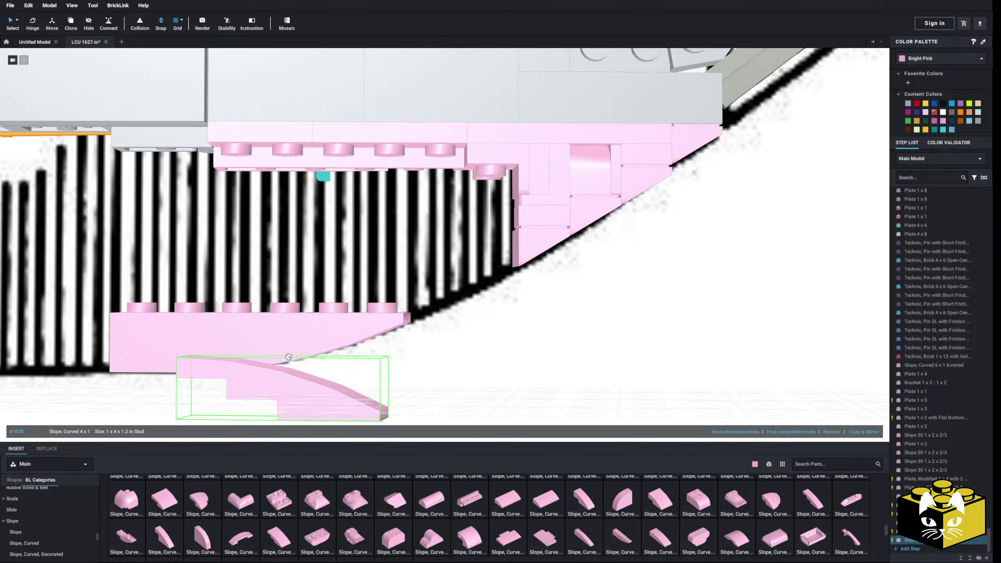
key("Up")
key("Up")
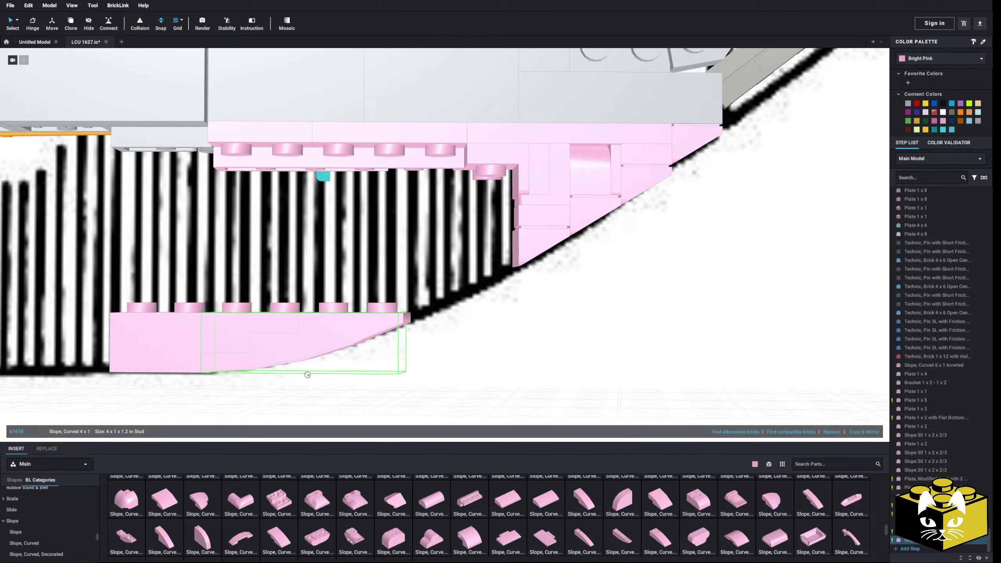
left_click(306, 374)
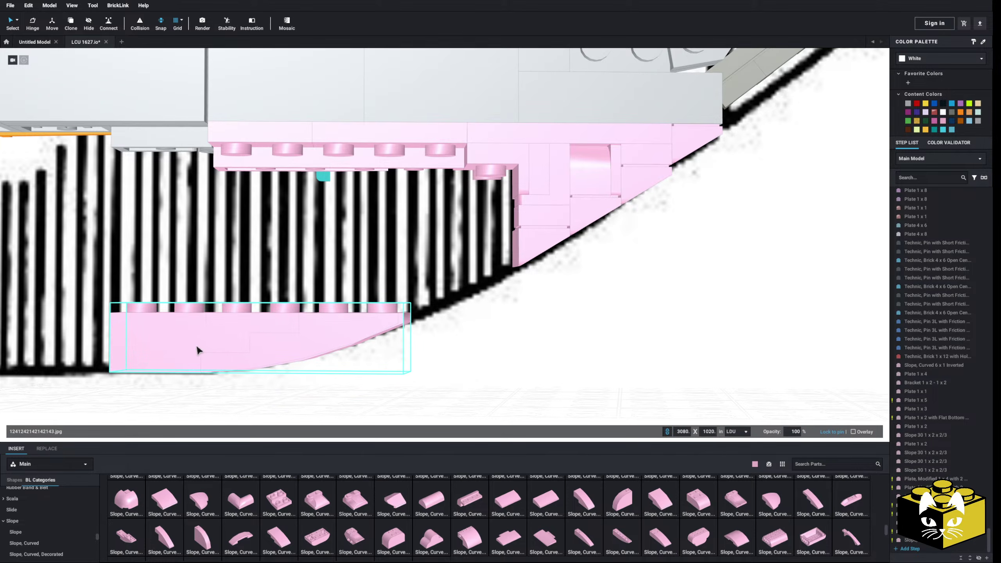
right_click_drag(196, 351, 198, 350)
middle_click_drag(199, 349, 269, 341)
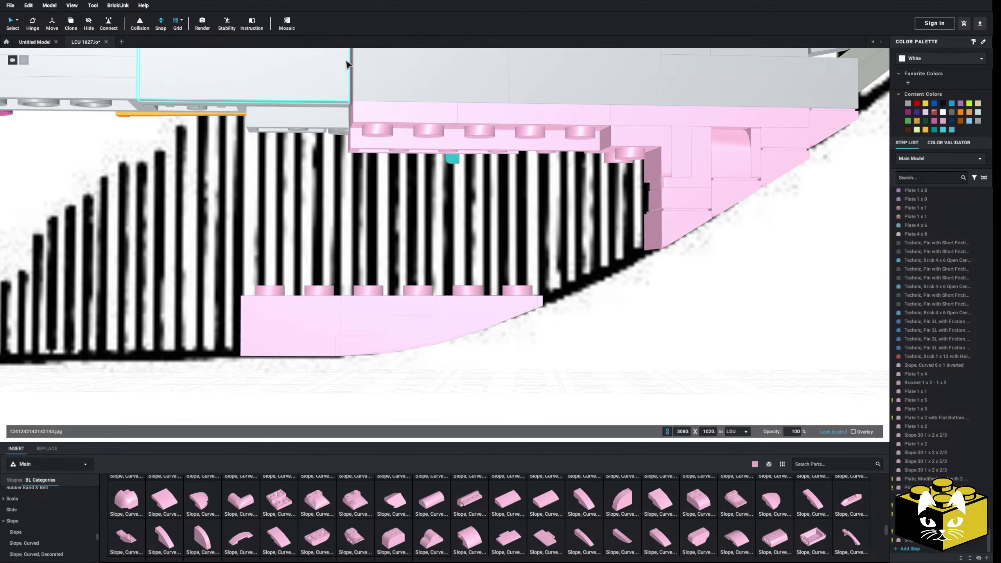
Delete the Slope, Curved 6 x 1 Inverted and shift the 4 x 1 curved slope slightly toward the bow.
left_click(306, 335)
key("Delete")
scroll(347, 372, "down", 3)
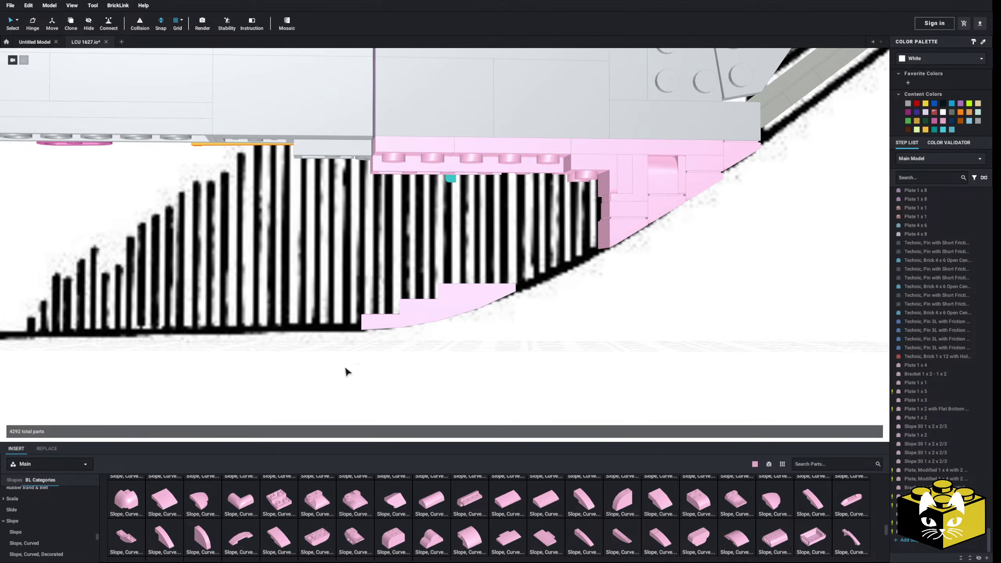
left_click_drag(445, 306, 467, 302)
scroll(463, 306, "down", 5)
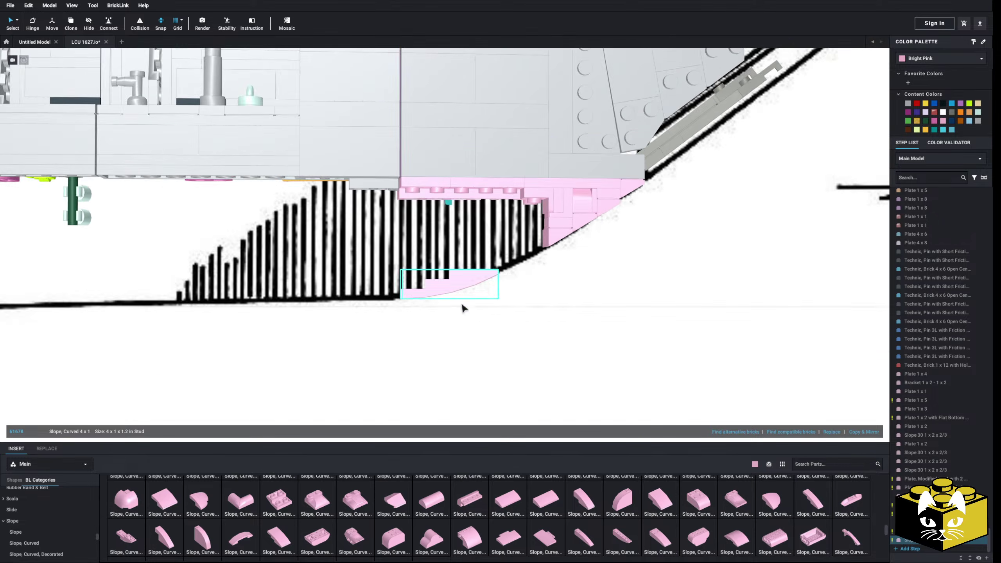
right_click_drag(396, 170, 402, 161)
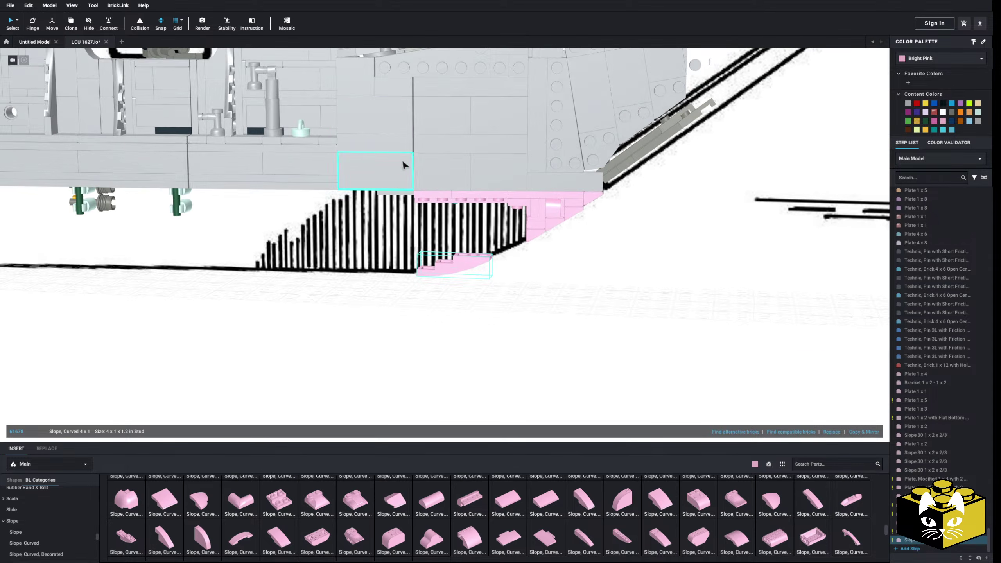
left_click(420, 350)
Add a second inverted pink Slope, Curved 4 x 1 above and forward of the first, bridging the hull curve to the bow slopes.
scroll(396, 382, "up", 6)
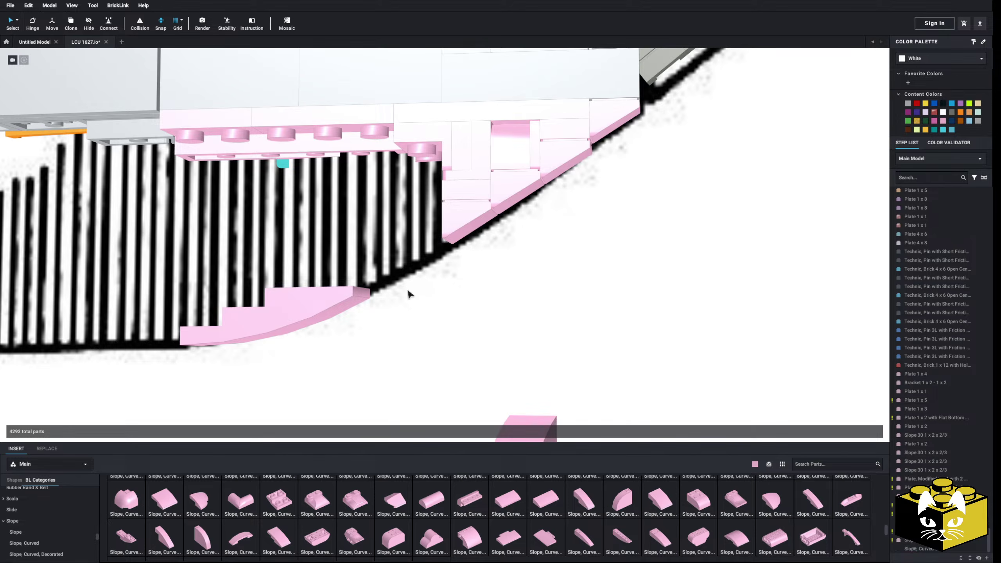
key("Down")
key("Down")
key("Right")
right_click_drag(369, 295, 364, 275)
left_click(371, 283)
left_click(371, 282)
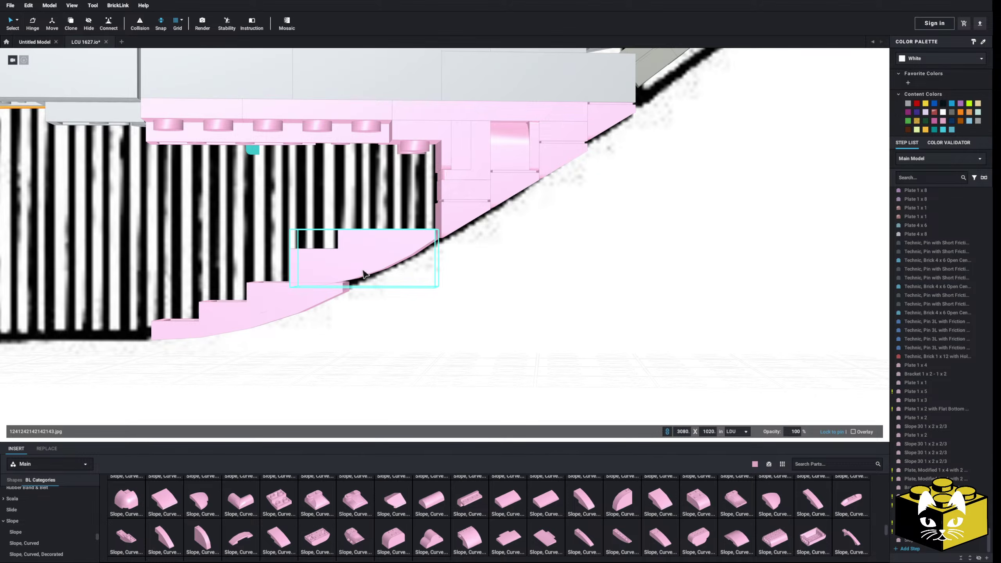
Add a pink Plate 1 x 4 and a Plate 1 x 1 beneath the exposed five-stud row at the hull's underside.
scroll(308, 355, "down", 5)
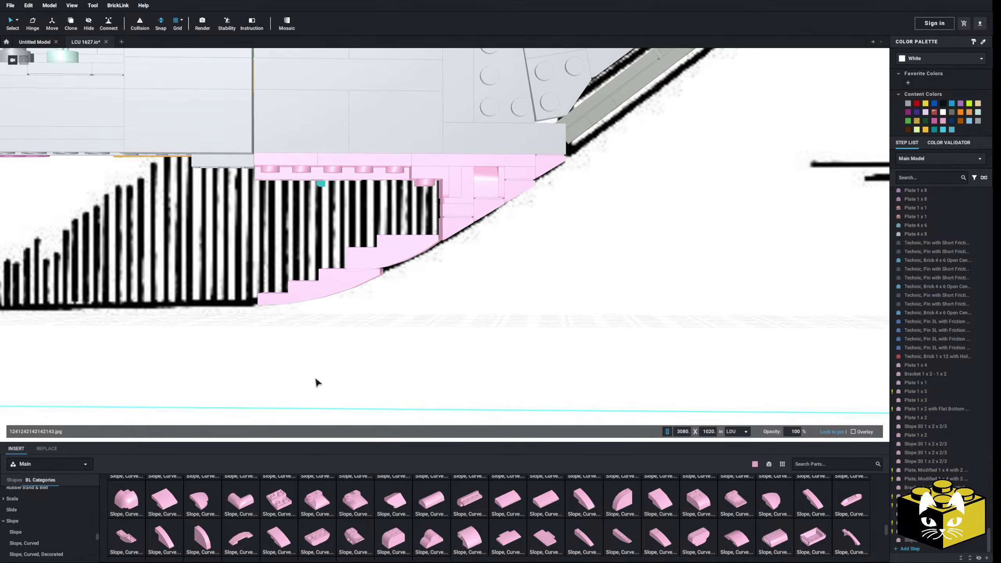
scroll(305, 421, "down", 2)
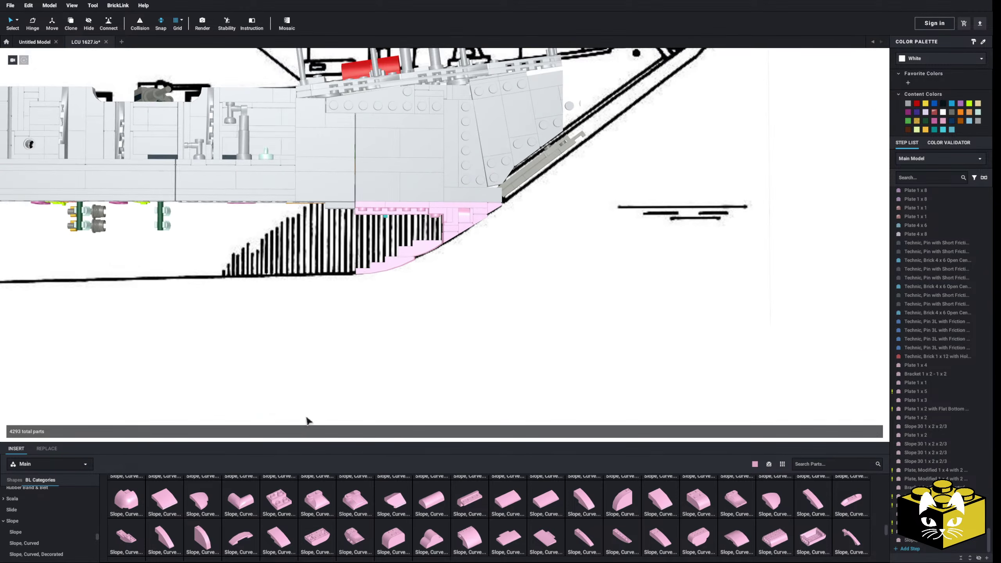
scroll(306, 420, "up", 8)
middle_click_drag(308, 420, 362, 423)
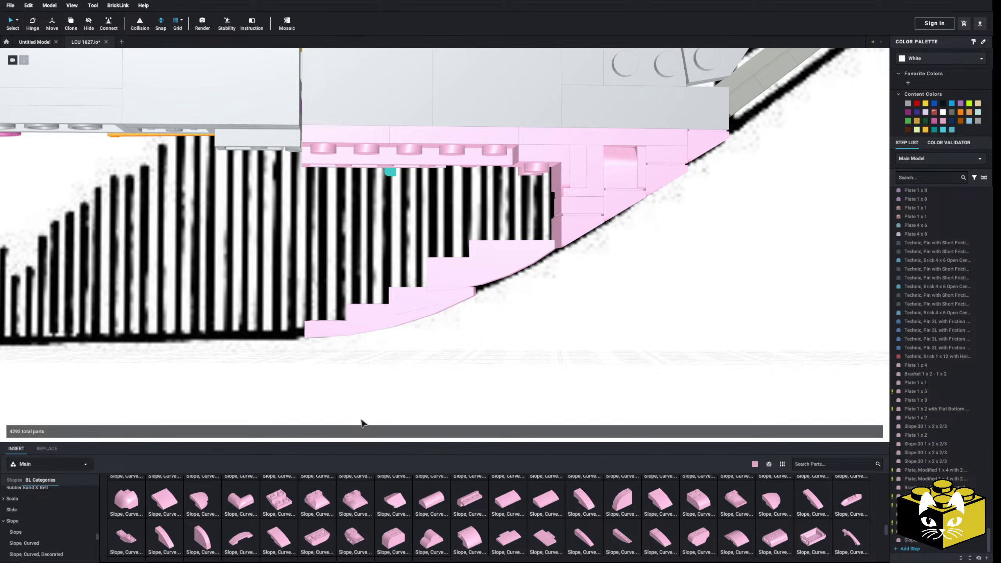
mouse_move(362, 421)
right_mouse_down()
mouse_move(341, 439)
mouse_move(359, 407)
right_mouse_up()
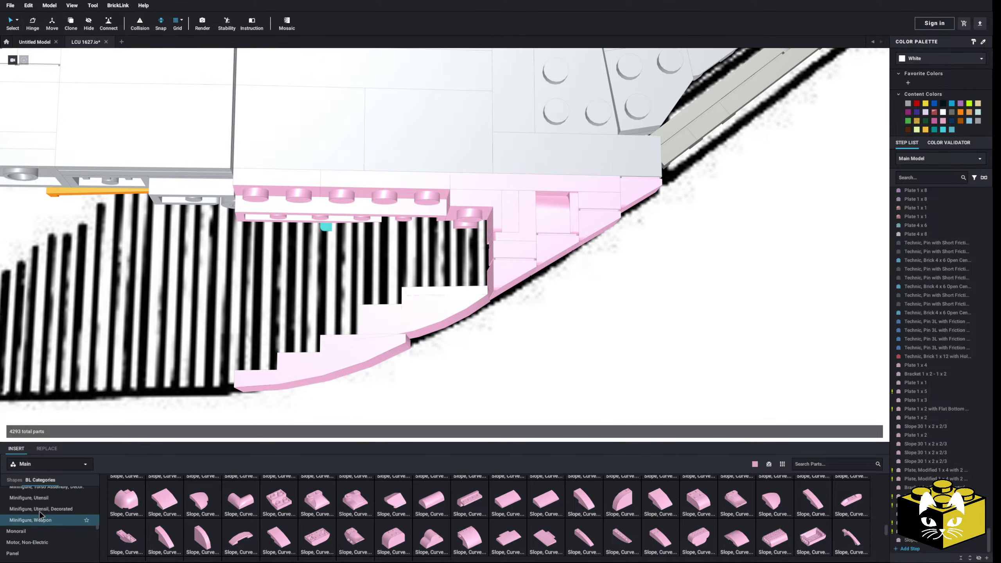
scroll(39, 516, "up", 1)
left_click(41, 516)
scroll(40, 516, "up", 5)
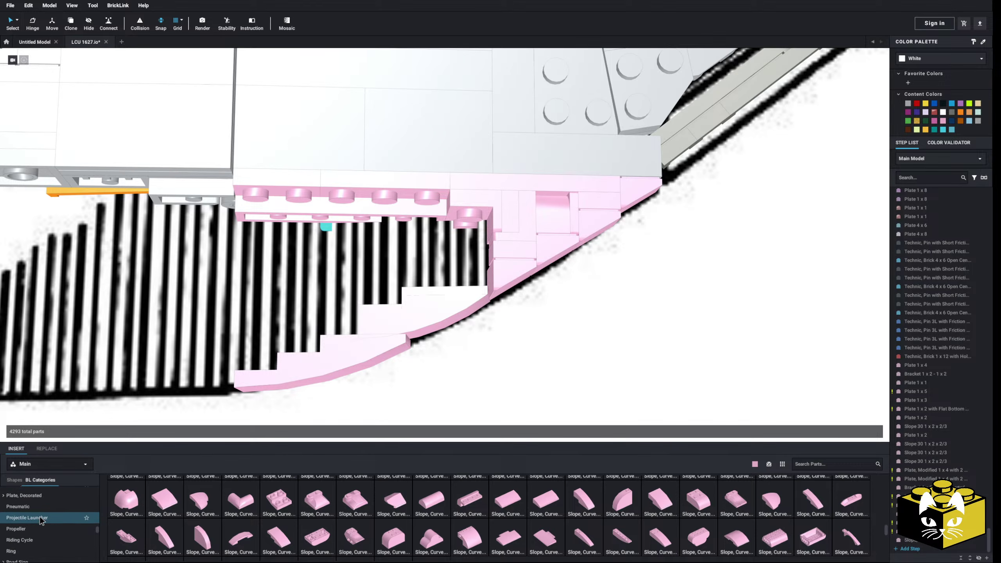
left_click(16, 508)
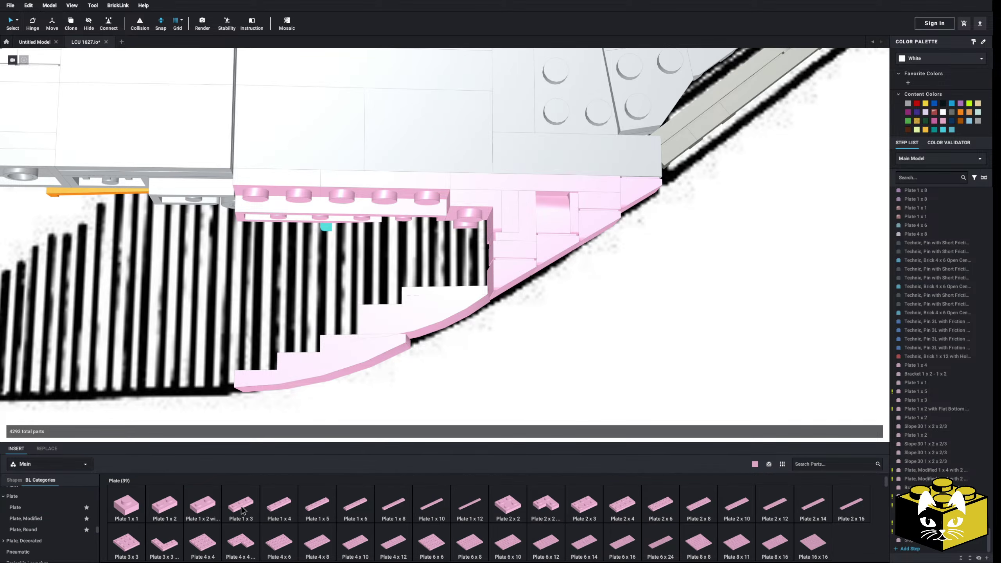
left_click(280, 504)
left_click(353, 213)
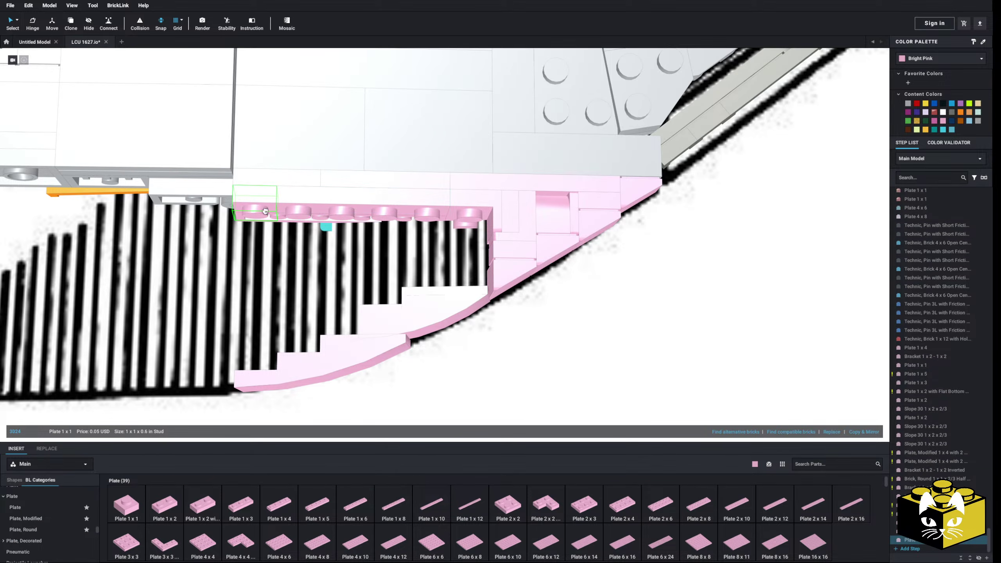
Attach a pink Brick 2 x 3 beneath the plates at the bow end of the row, directly behind the bow slopes.
scroll(72, 520, "down", 5)
scroll(70, 517, "down", 3)
scroll(59, 519, "up", 3)
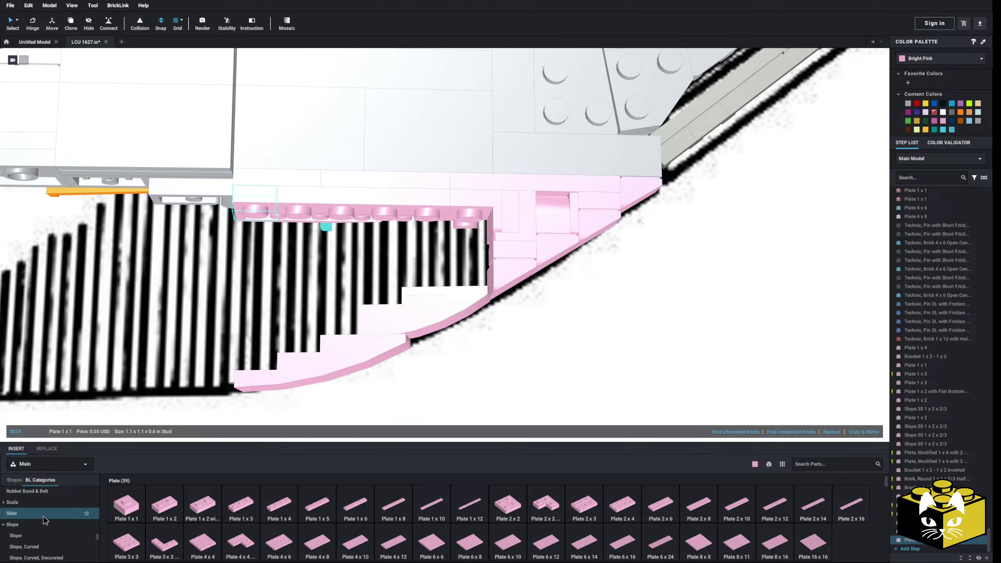
left_click(42, 540)
scroll(42, 531, "down", 3)
scroll(44, 532, "down", 4)
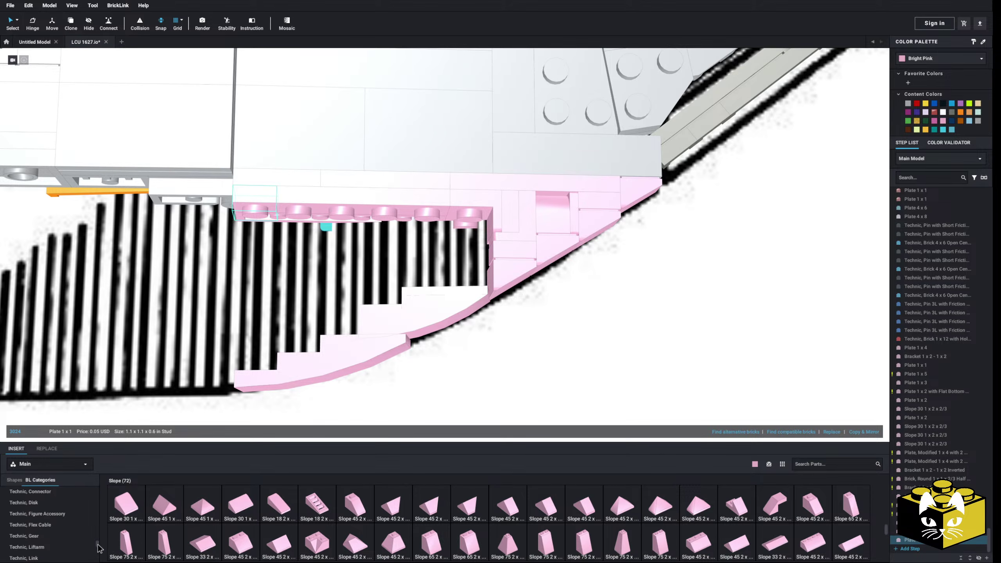
scroll(69, 511, "down", 3)
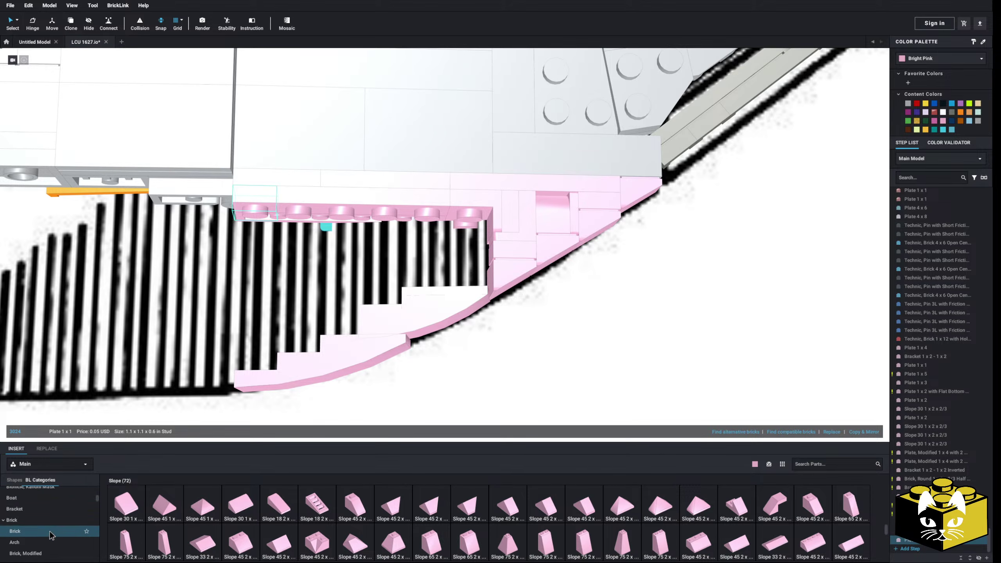
left_click(16, 526)
left_click_drag(432, 544, 427, 260)
right_click_drag(414, 273, 422, 261)
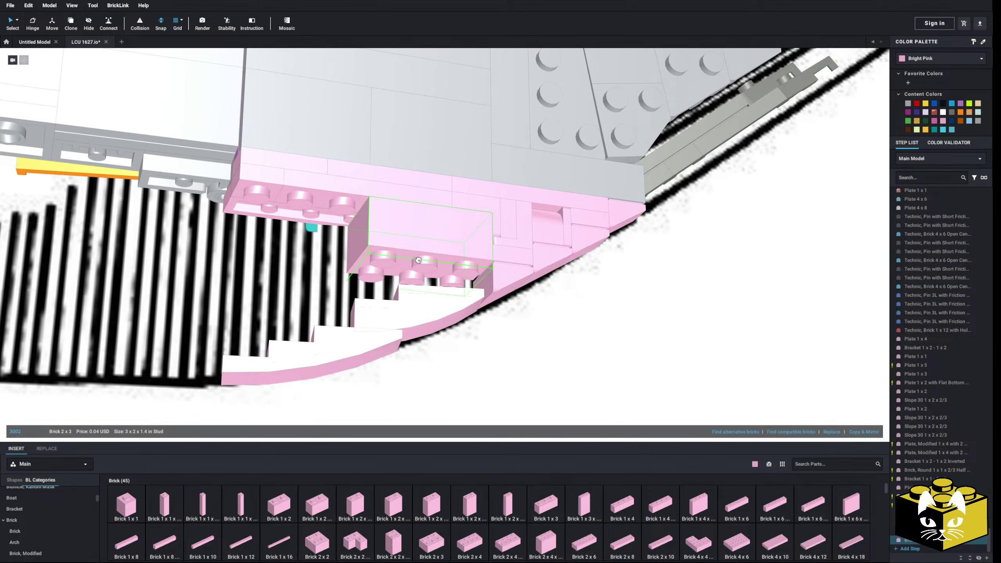
Attach a second pink Brick 2 x 3 beneath the plates on the aft side of the first brick.
left_click_drag(318, 543, 428, 513)
left_click_drag(323, 276, 291, 247)
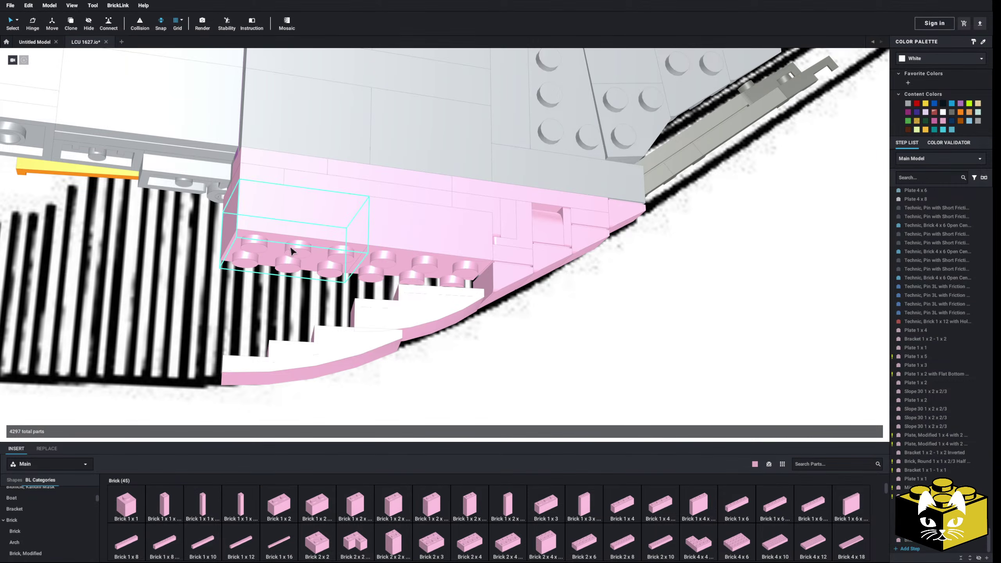
mouse_move(291, 247)
right_mouse_down()
mouse_move(285, 241)
mouse_move(289, 249)
right_mouse_up()
scroll(290, 252, "up", 5)
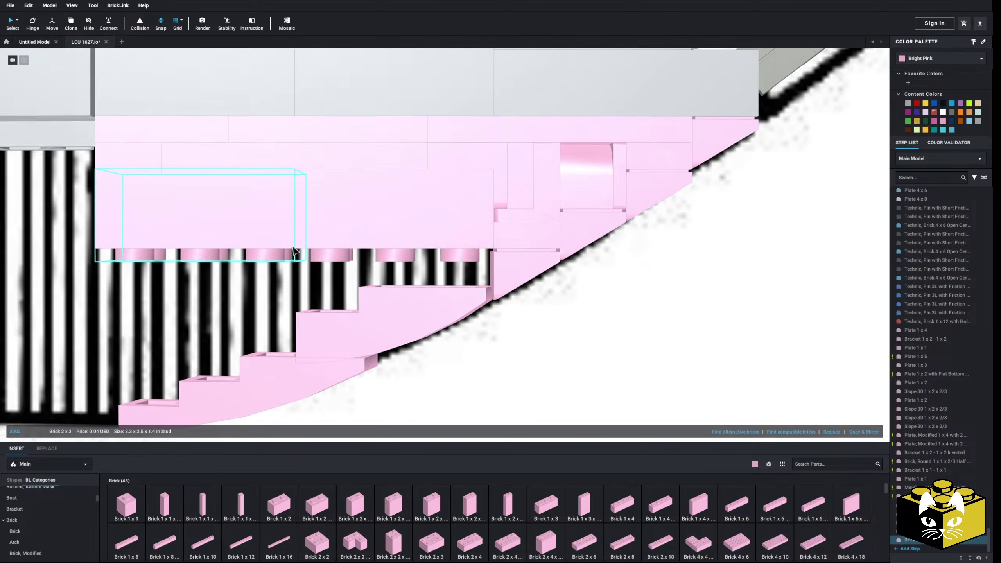
Show the Plate parts category and examine the remaining gap between the 2 x 3 bricks and the stepped curved slopes.
scroll(51, 517, "up", 4)
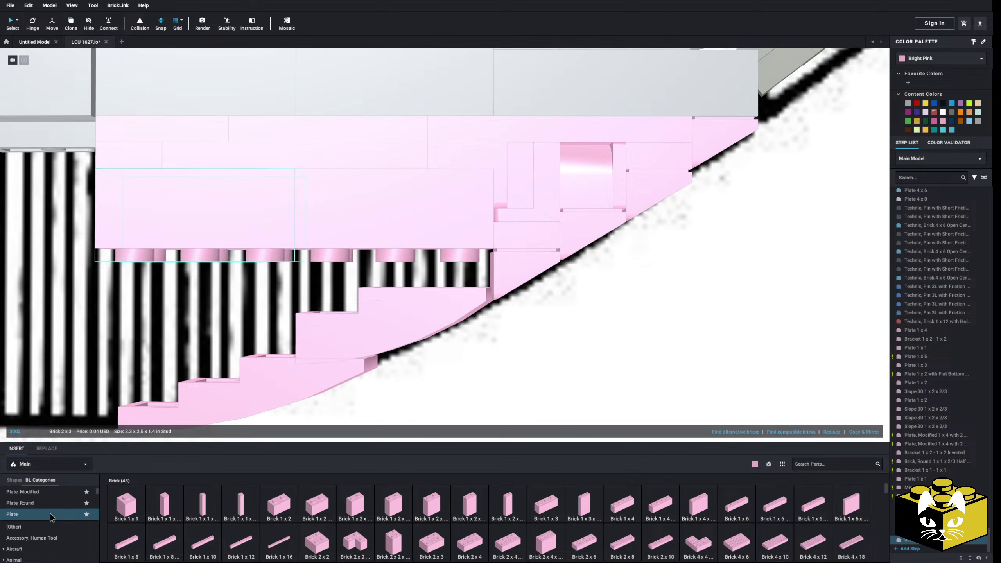
left_click(51, 514)
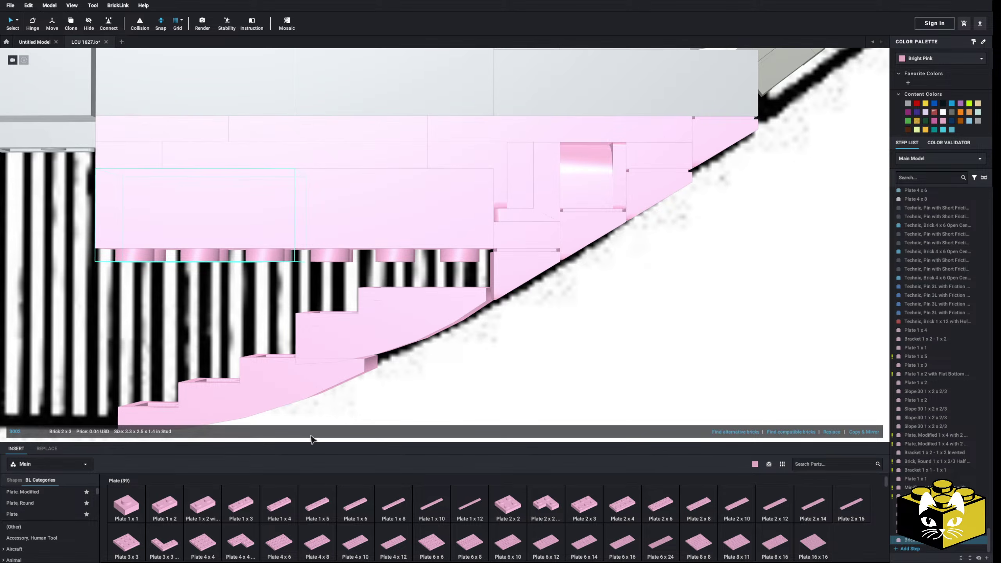
scroll(367, 387, "down", 10)
left_click(366, 397)
right_click_drag(366, 397, 342, 434)
scroll(341, 434, "up", 3)
scroll(341, 434, "up", 4)
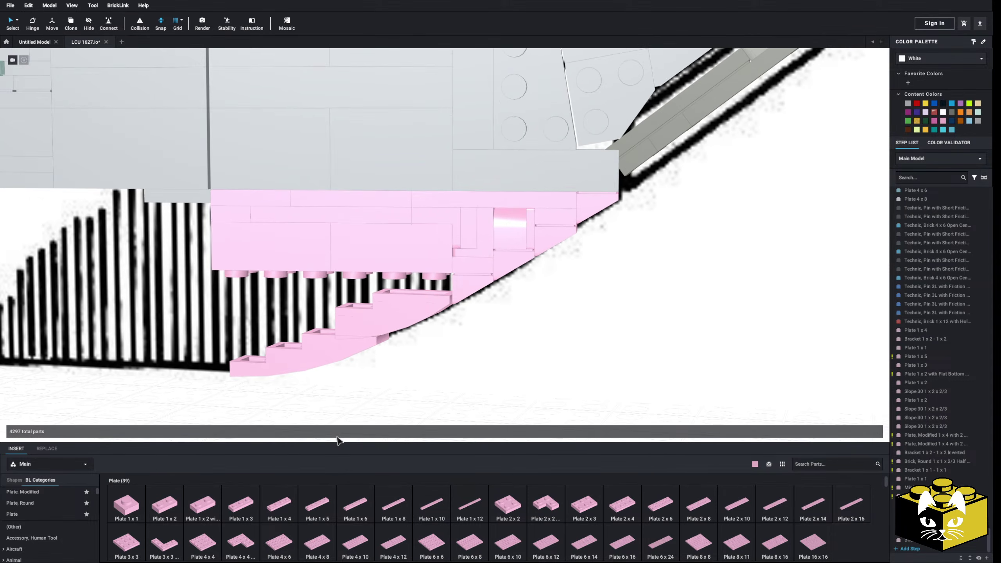
right_click_drag(305, 423, 311, 412)
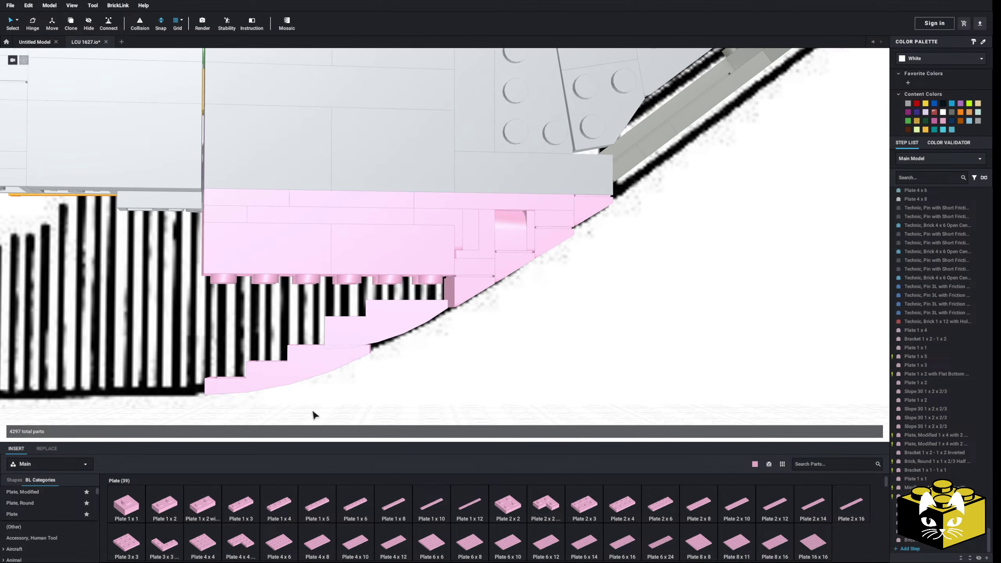
Try a pink Plate 1 x 2 in the gap between the bow-end Brick 2 x 3 and the curved slope.
left_click(159, 503)
left_click_drag(215, 467, 402, 305)
right_click_drag(401, 302, 401, 306)
scroll(375, 357, "down", 6)
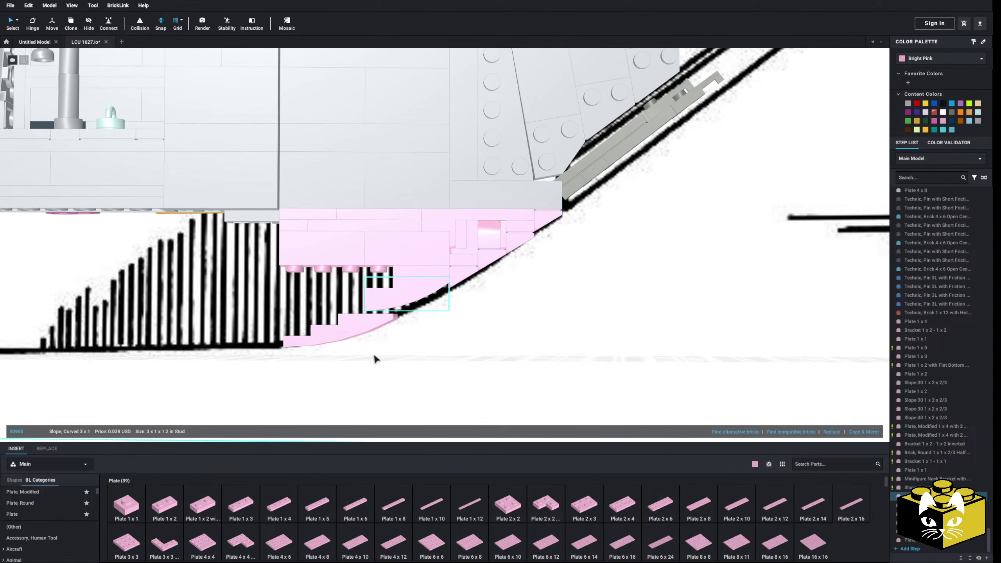
left_click(383, 393)
scroll(383, 386, "up", 6)
scroll(383, 384, "up", 2)
left_click(398, 284)
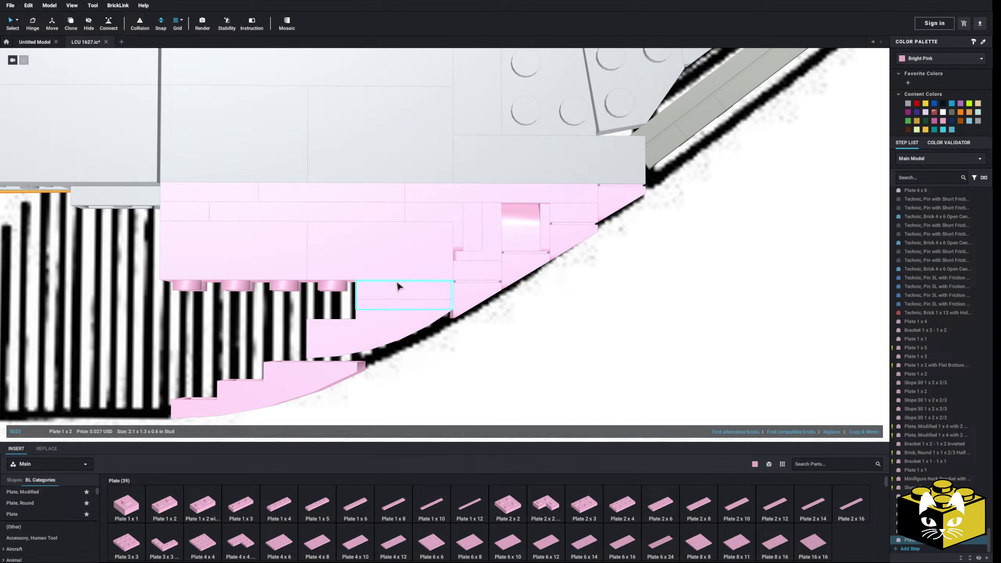
key("Delete")
Delete both pink Brick 2 x 3 parts beneath the plates at the hull's underside.
left_click(384, 265)
key("Delete")
left_click(291, 260)
key("Delete")
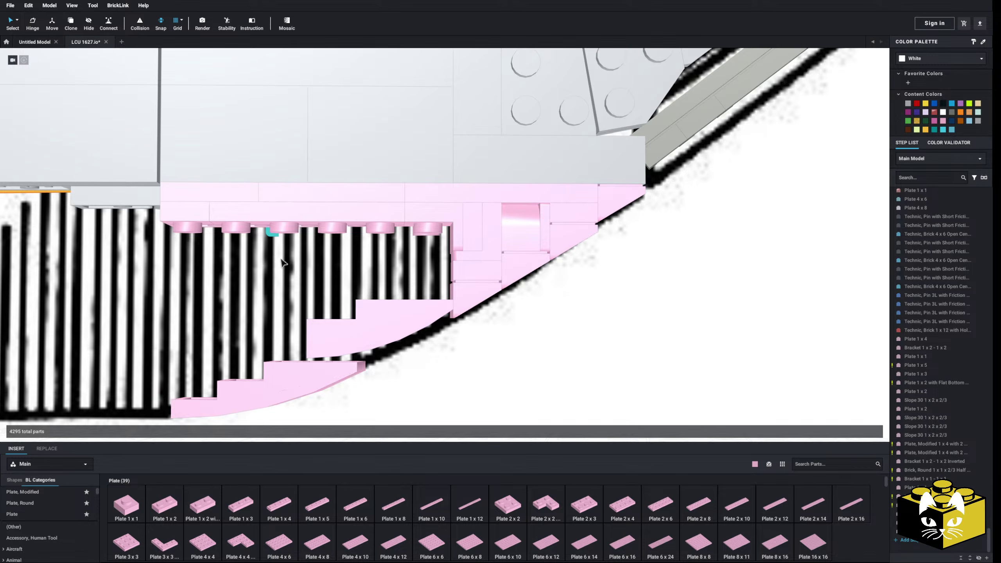
Show the Bracket parts category and examine the exposed stud row at the hull's underside.
right_click_drag(274, 257, 277, 226)
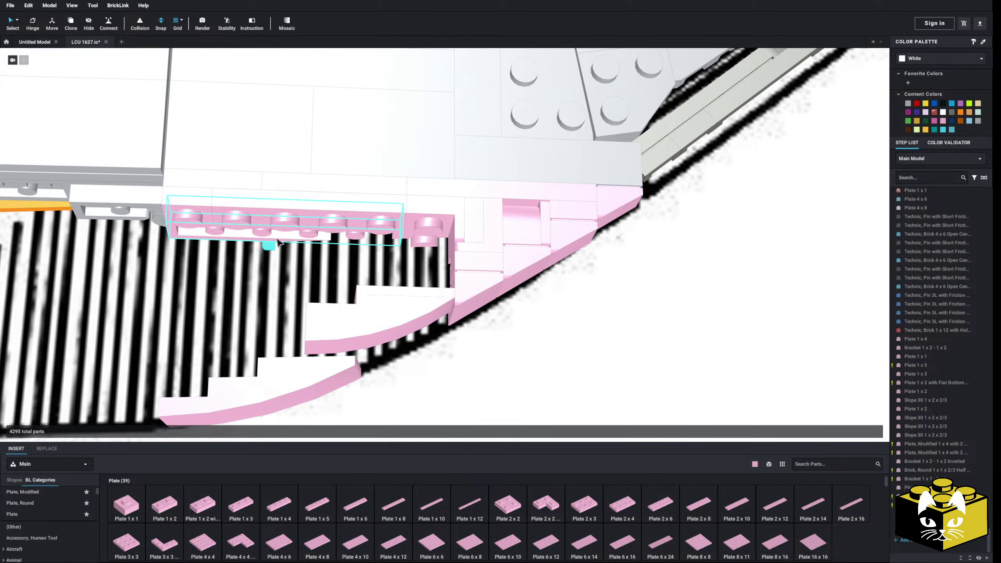
scroll(52, 520, "down", 3)
scroll(53, 524, "up", 3)
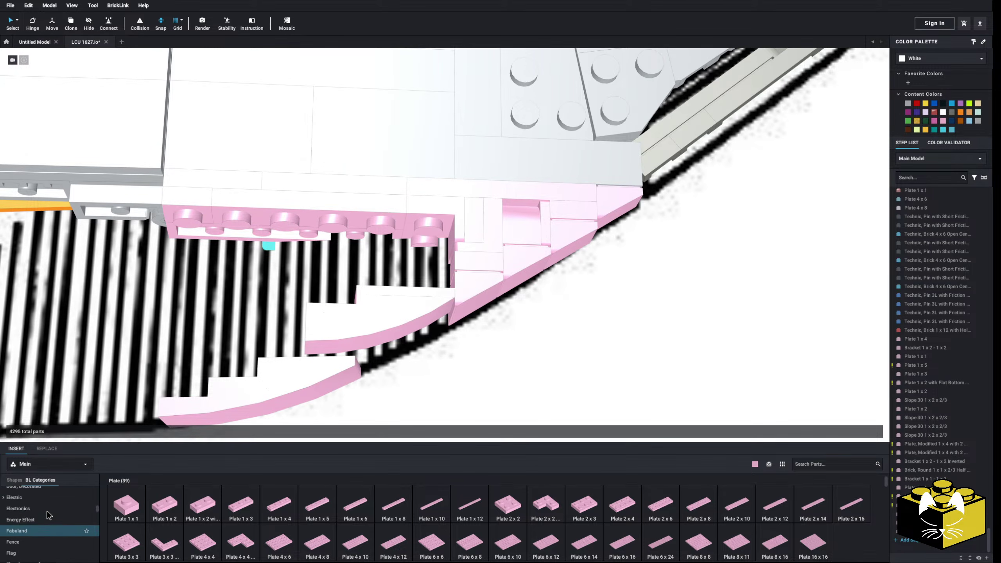
scroll(61, 519, "down", 3)
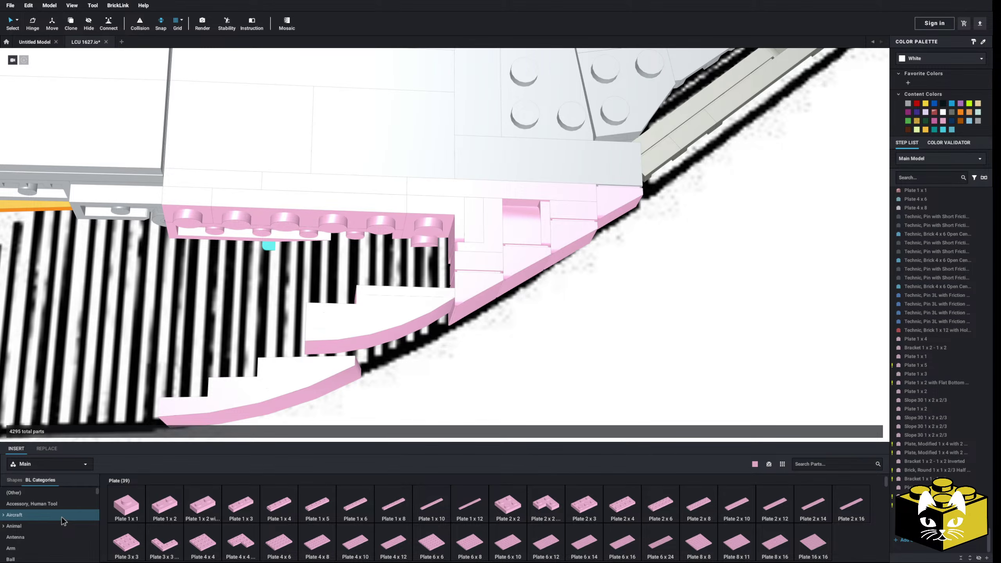
scroll(63, 519, "down", 2)
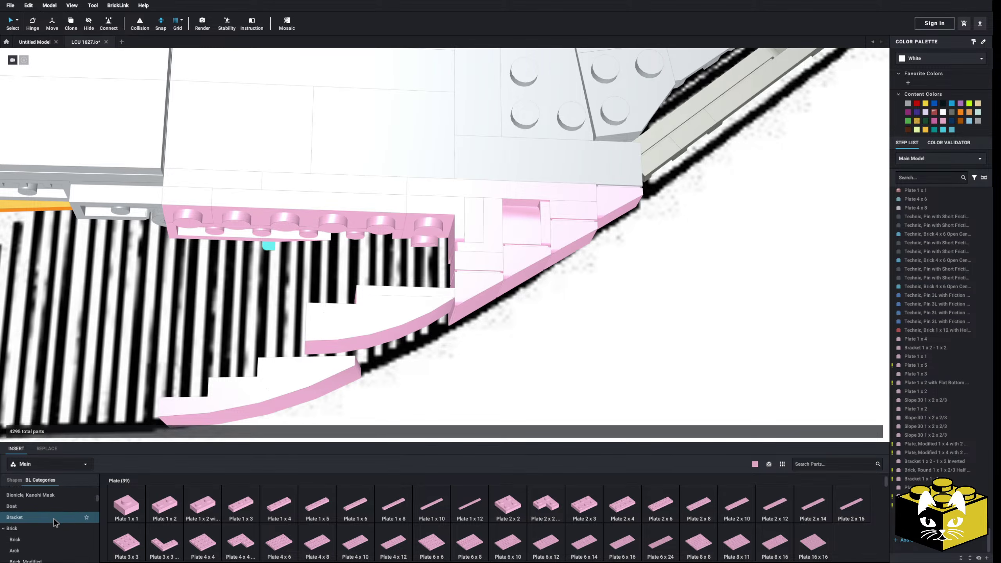
left_click(59, 517)
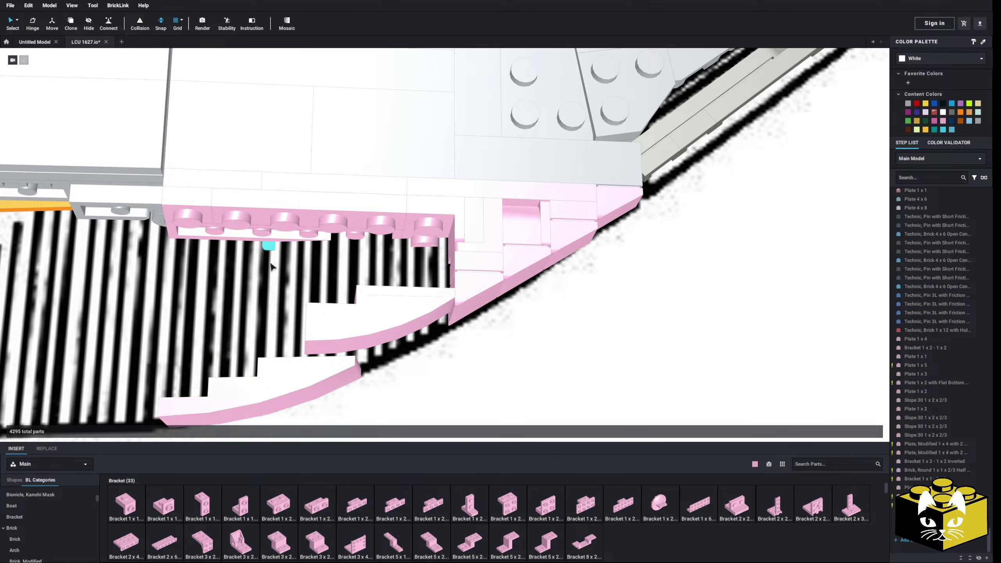
mouse_move(315, 301)
right_mouse_down()
mouse_move(335, 305)
mouse_move(329, 312)
mouse_move(318, 301)
right_mouse_up()
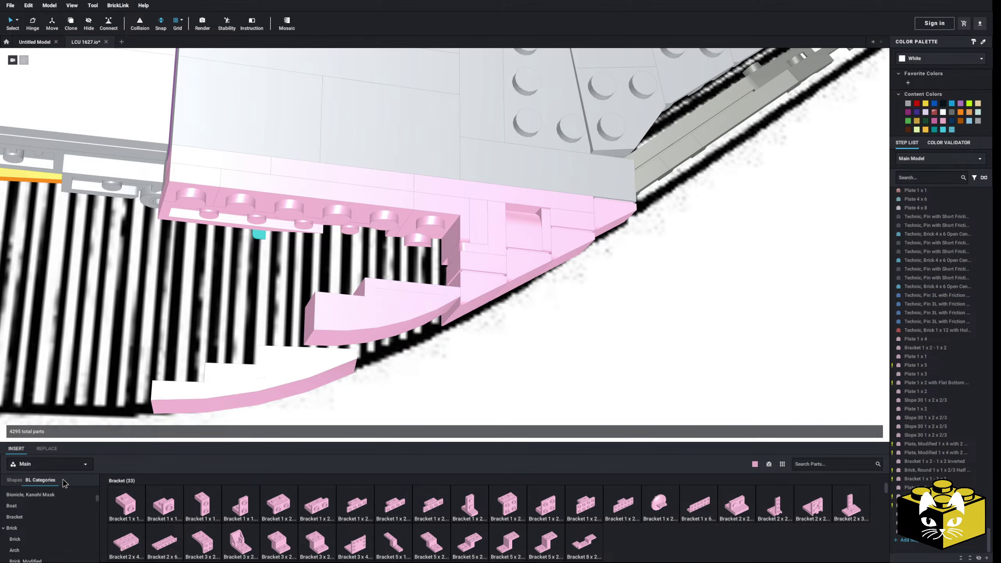
Attach three pink Tile, Modified 2 x 2 with Studs on Edge side by side beneath the underside stud row.
scroll(53, 506, "down", 15)
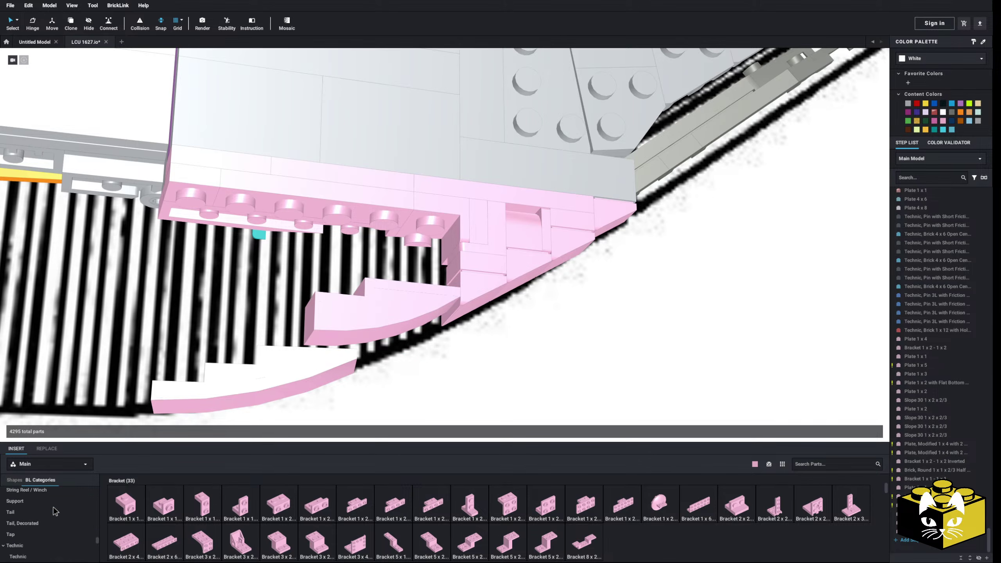
scroll(54, 507, "down", 5)
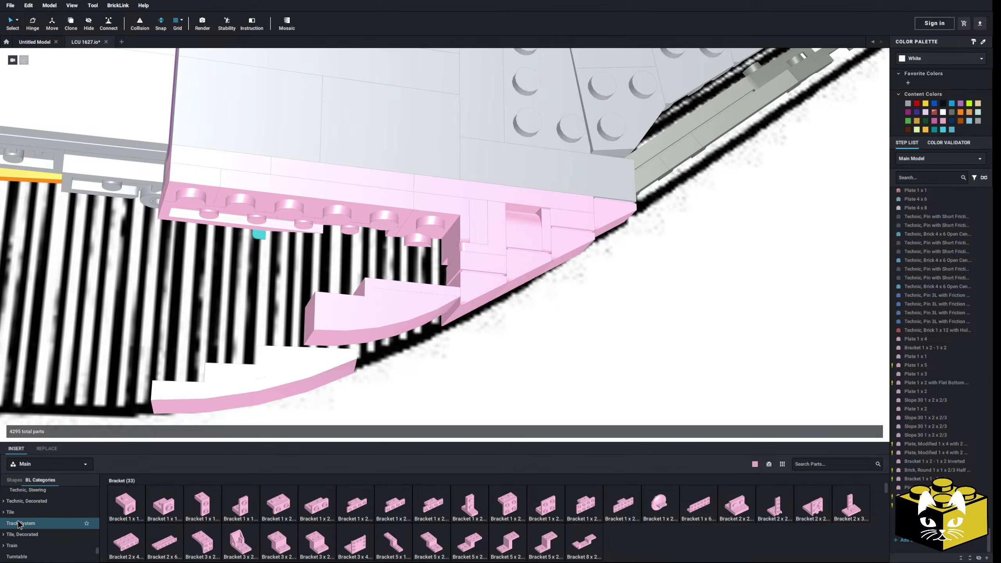
left_click(30, 538)
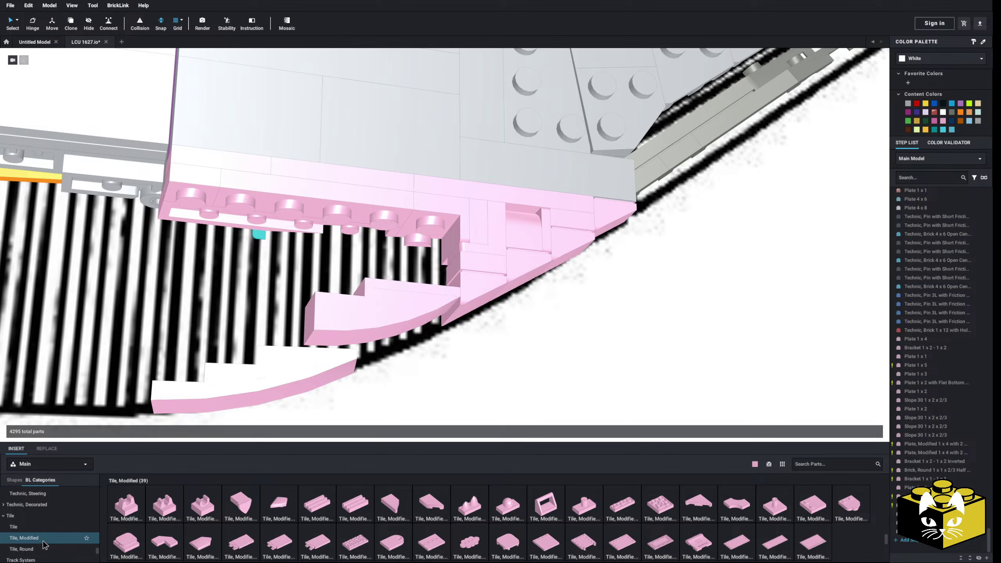
left_click(598, 525)
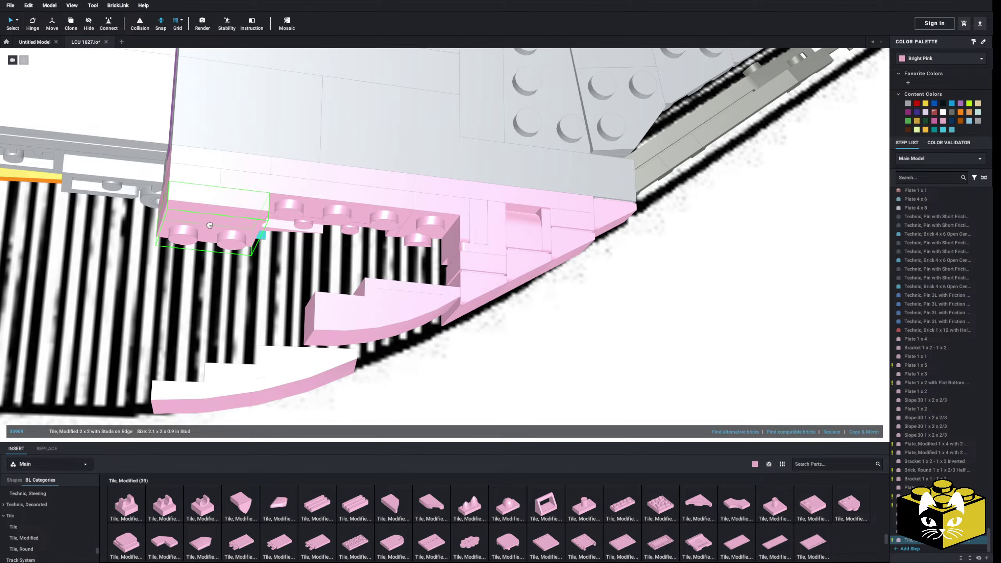
left_click(209, 225)
right_click_drag(209, 225, 200, 225)
left_click(865, 431)
left_click(865, 431)
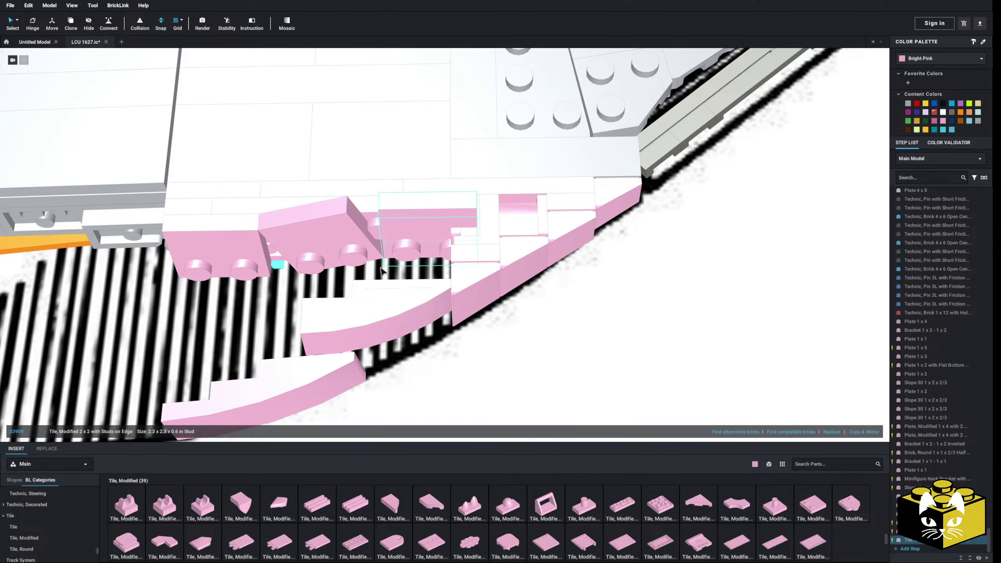
left_click_drag(354, 245, 340, 253)
left_click_drag(413, 228, 391, 245)
right_click_drag(391, 246, 545, 378)
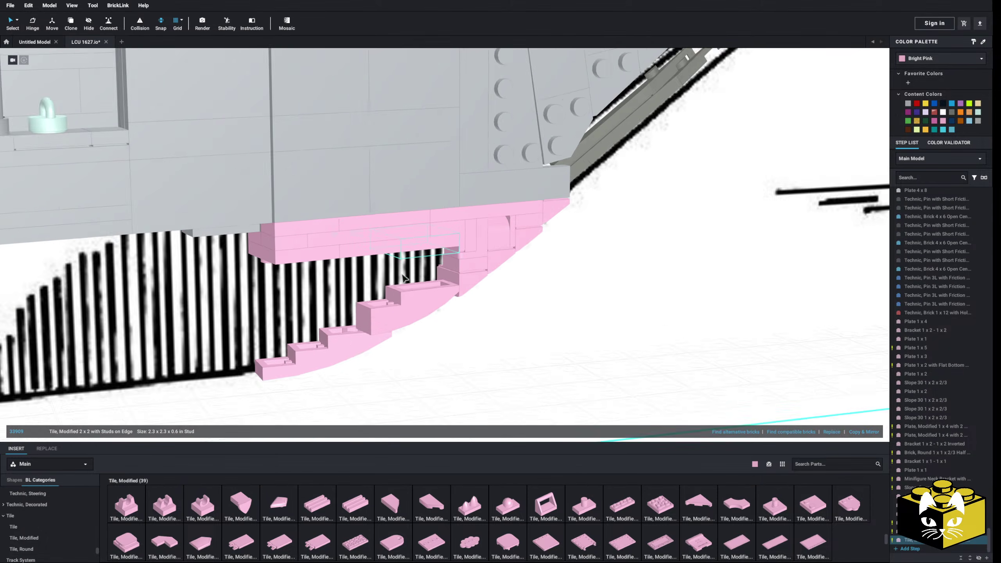
Attach three pink Bracket 1 x 2 - 1 x 2 Inverted parts side by side beneath the modified tiles' edge studs.
scroll(545, 378, "down", 5)
scroll(408, 331, "up", 6)
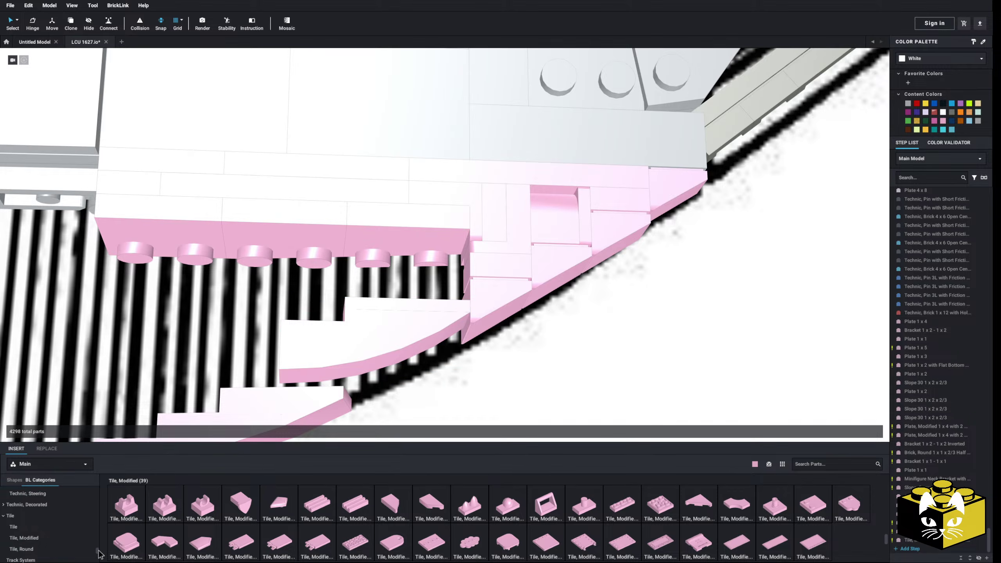
left_click_drag(96, 550, 95, 490)
scroll(47, 526, "down", 4)
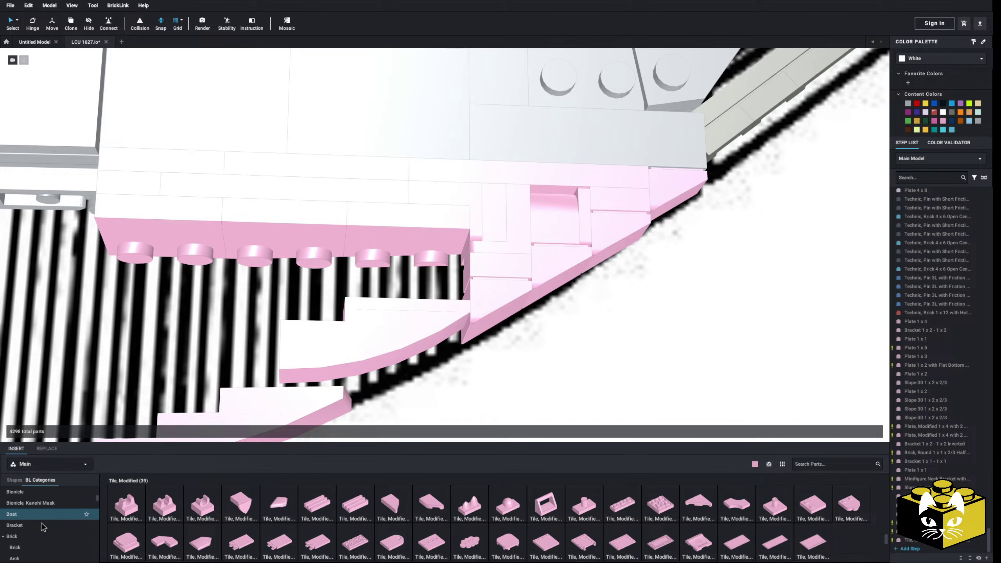
left_click(43, 526)
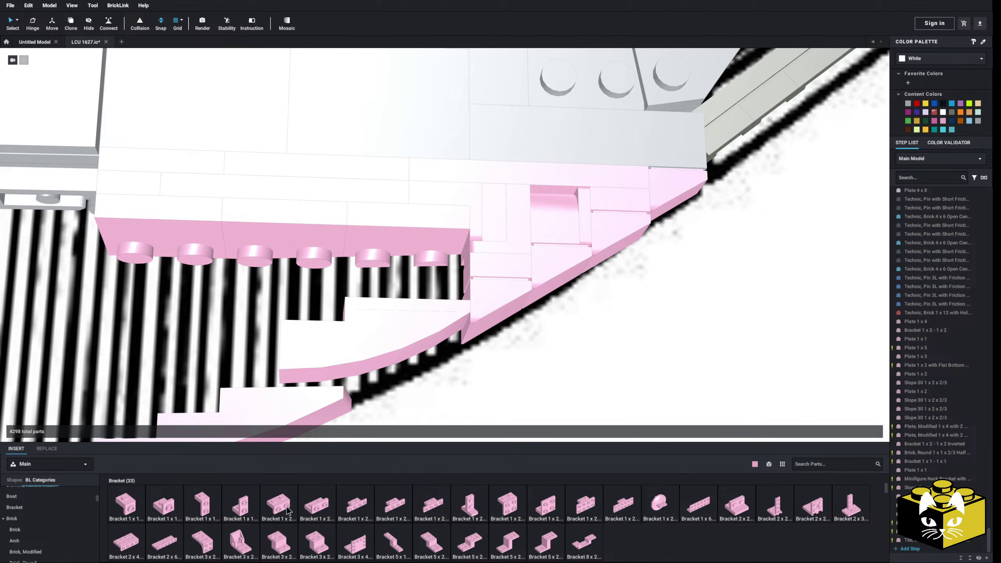
left_click_drag(315, 503, 291, 291)
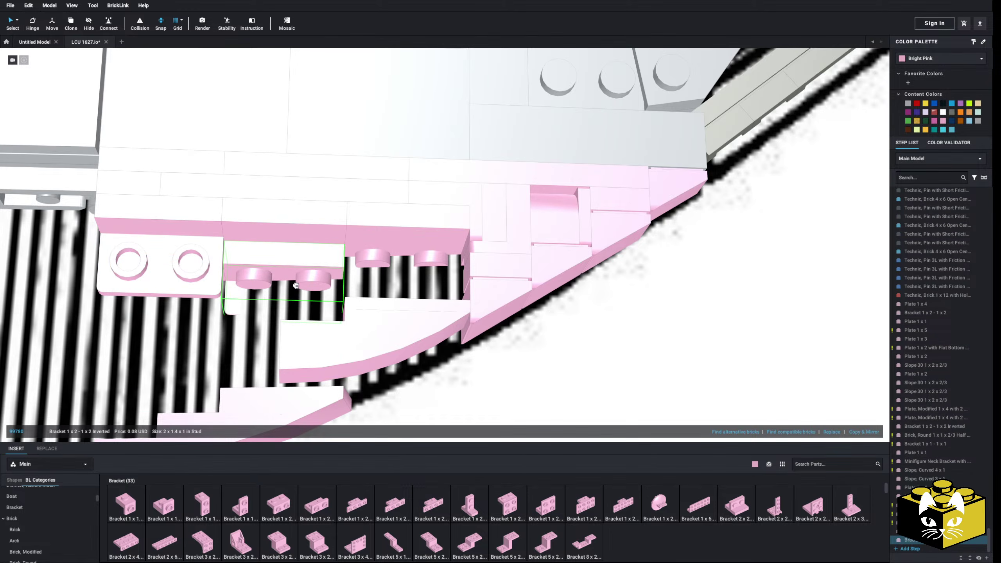
key("Delete")
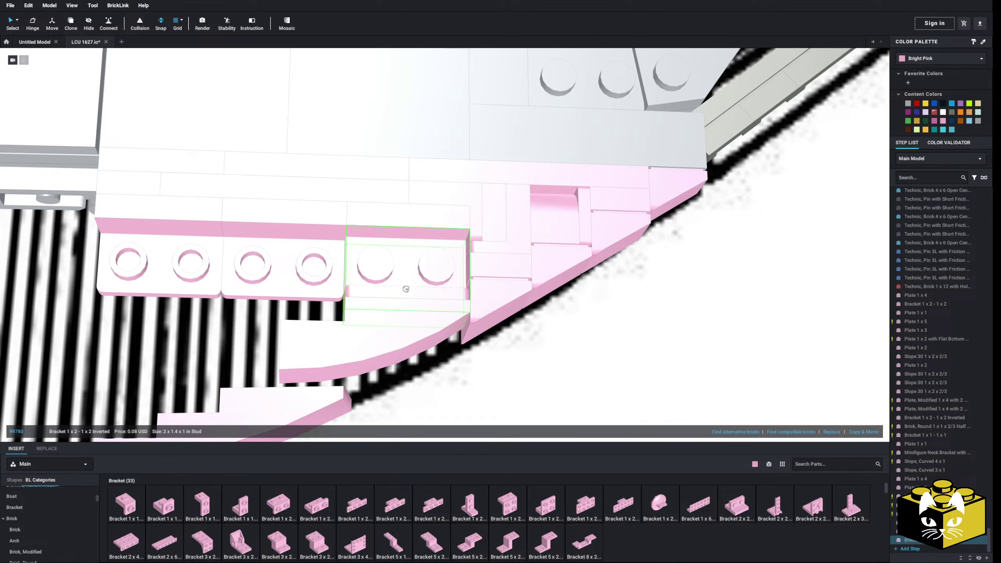
mouse_move(403, 294)
left_mouse_down()
mouse_move(400, 315)
mouse_move(405, 279)
left_mouse_up()
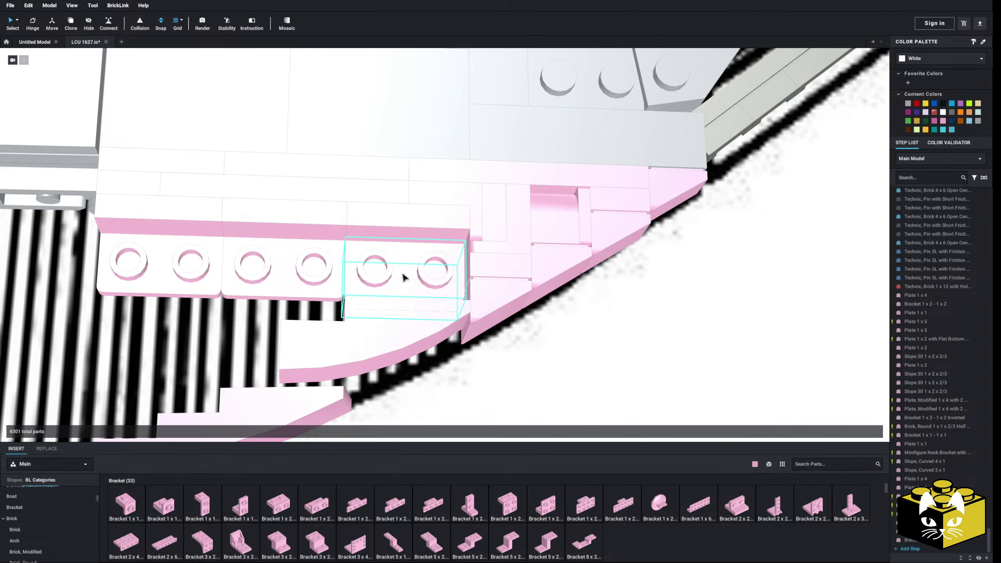
Move the pink Slope, Curved 3 x 1 slightly down from the inverted brackets.
right_click_drag(405, 278, 397, 316)
scroll(411, 310, "down", 3)
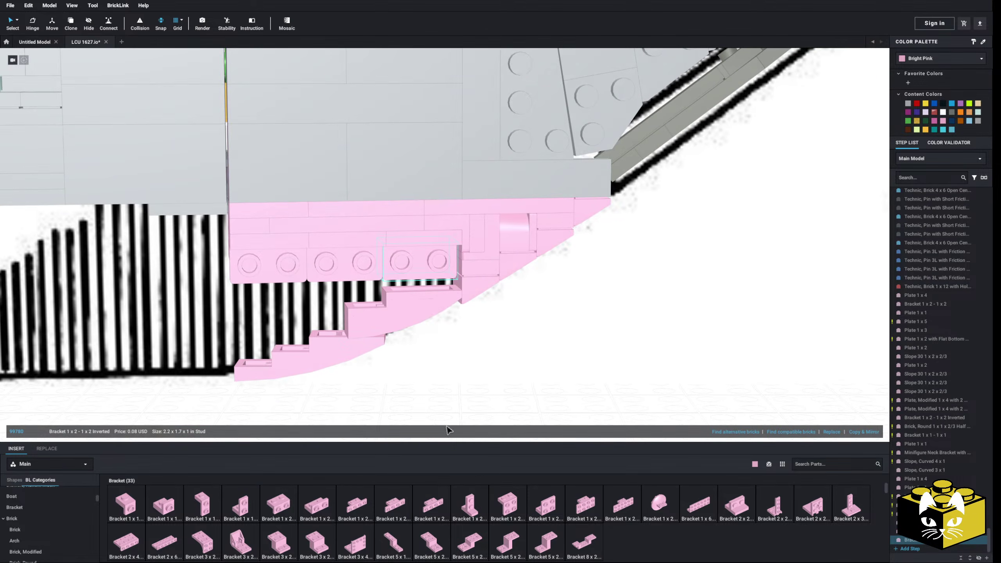
left_click(448, 414)
right_click_drag(448, 413, 451, 407)
scroll(451, 405, "up", 3)
left_click(413, 320)
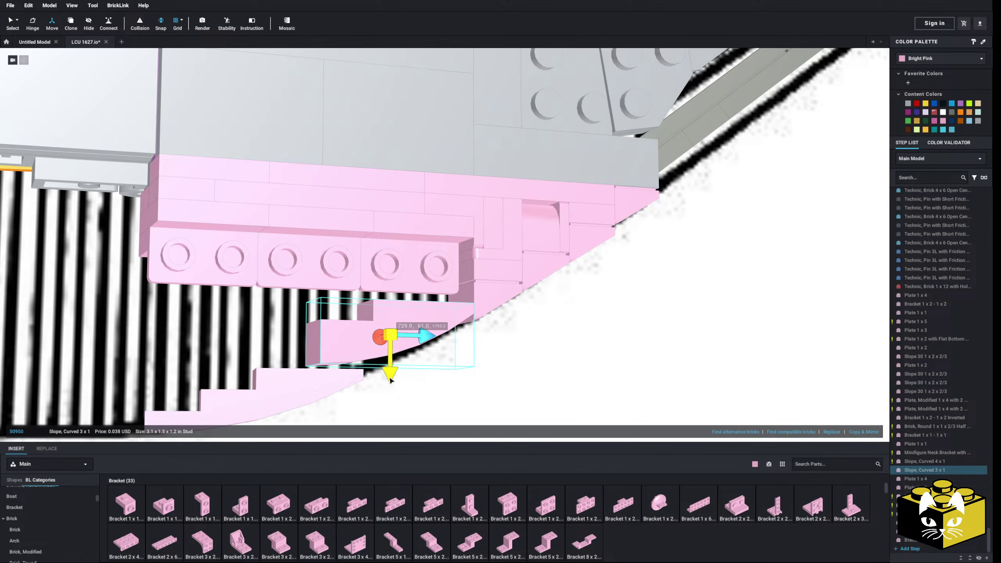
mouse_move(390, 387)
right_mouse_down()
mouse_move(391, 369)
mouse_move(393, 386)
right_mouse_up()
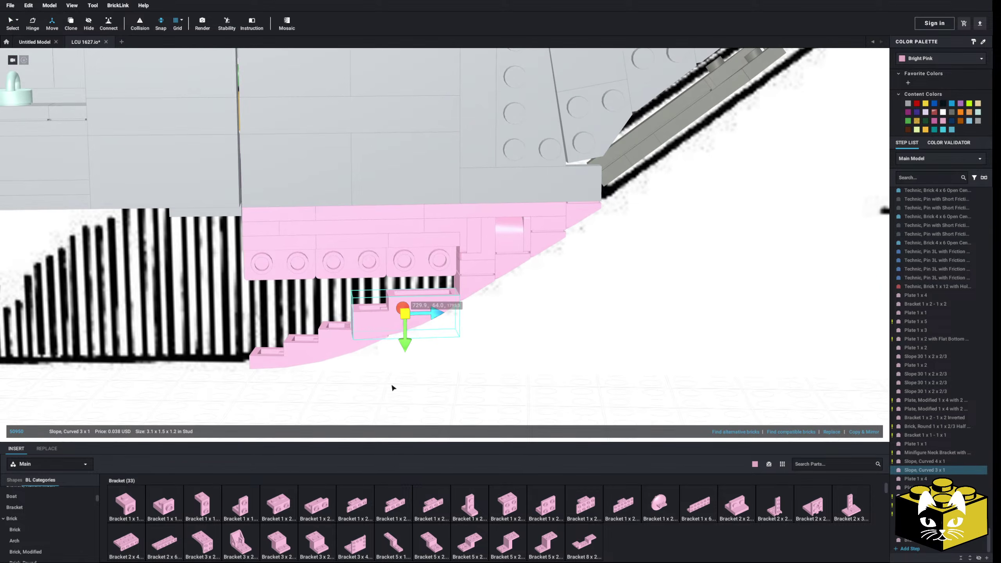
left_click(9, 19)
scroll(401, 348, "down", 3)
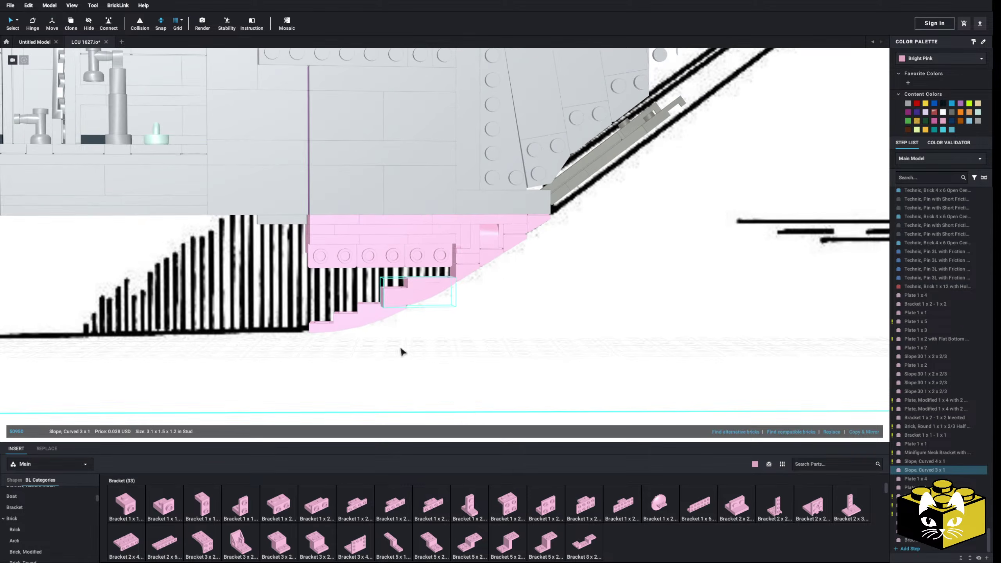
left_click(472, 410)
Try a pink Plate 2 x 2 between the bow-end inverted bracket and the 3 x 1 curved slope.
scroll(472, 410, "up", 8)
right_click_drag(472, 409, 456, 398)
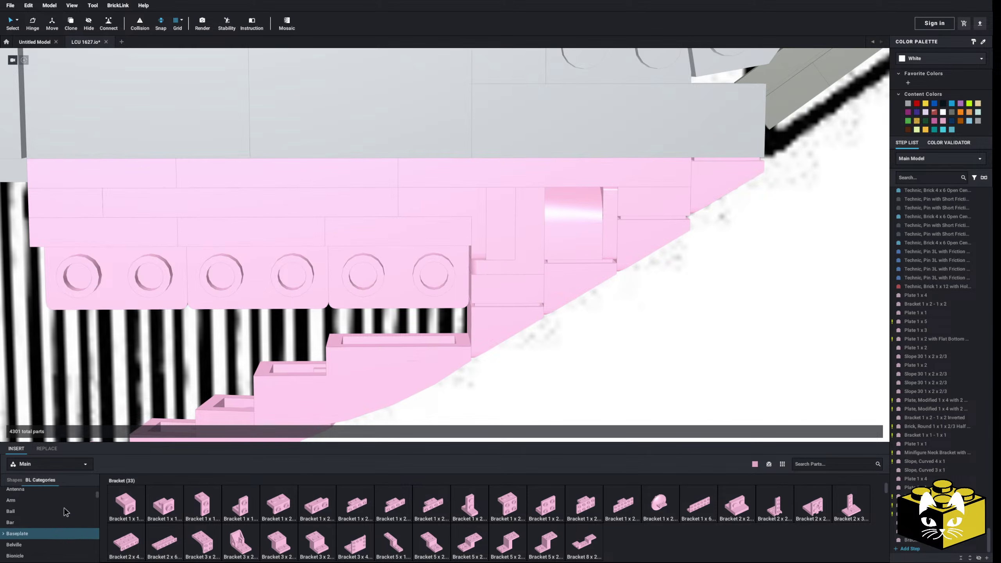
left_click(42, 517)
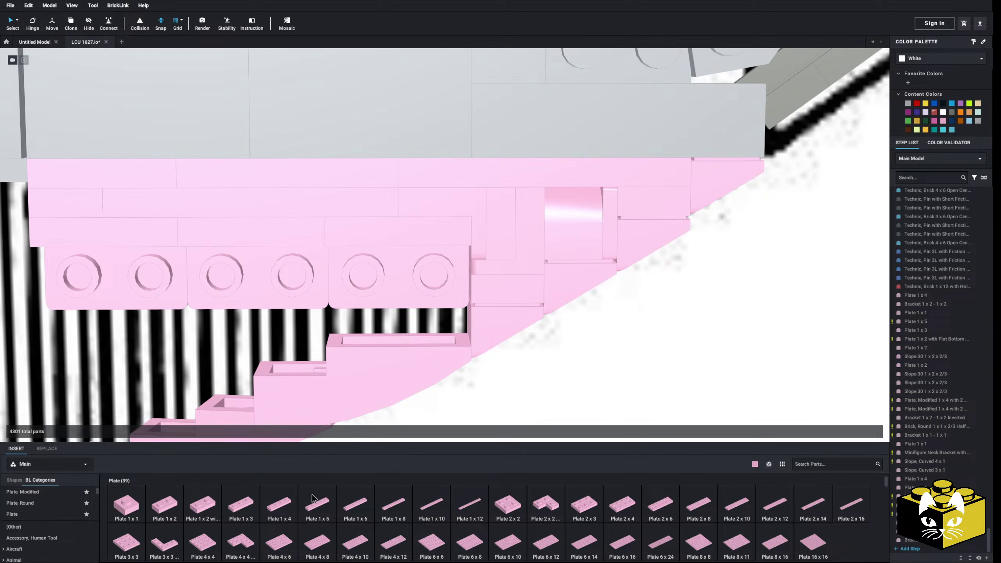
left_click(520, 508)
right_click_drag(415, 325, 422, 283)
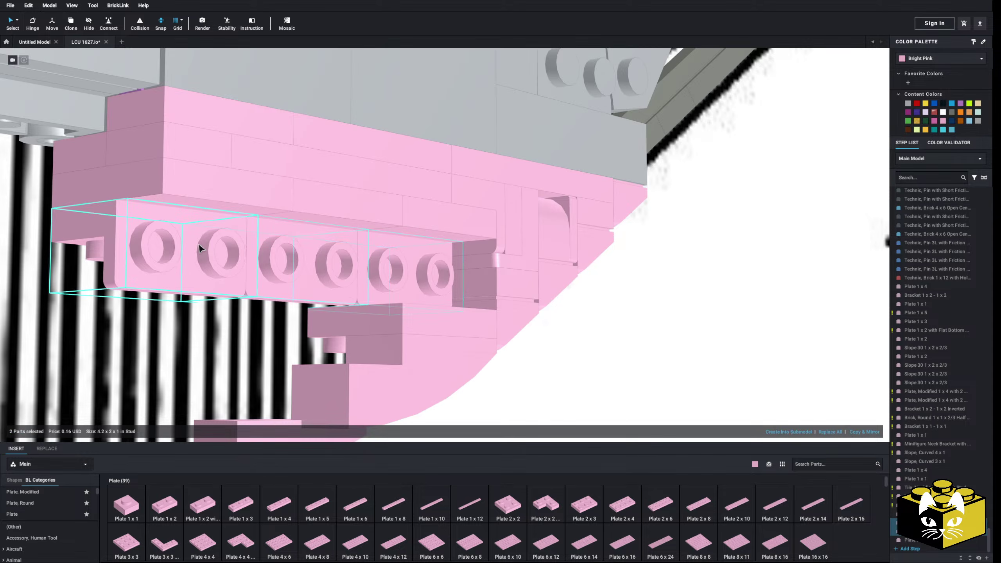
right_click_drag(439, 217, 451, 241)
right_click_drag(318, 350, 325, 302)
scroll(507, 375, "up", 6)
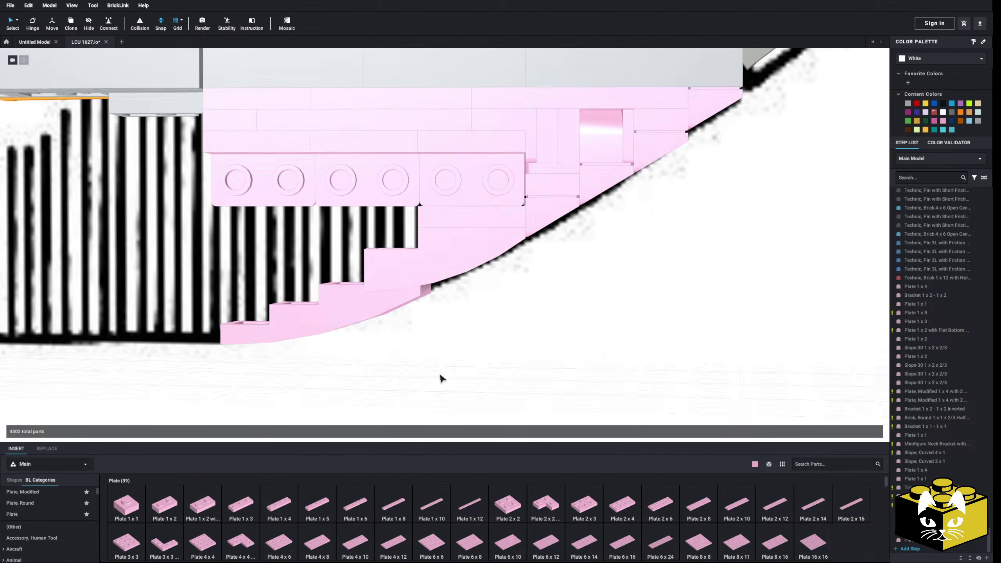
right_click_drag(433, 381, 412, 383)
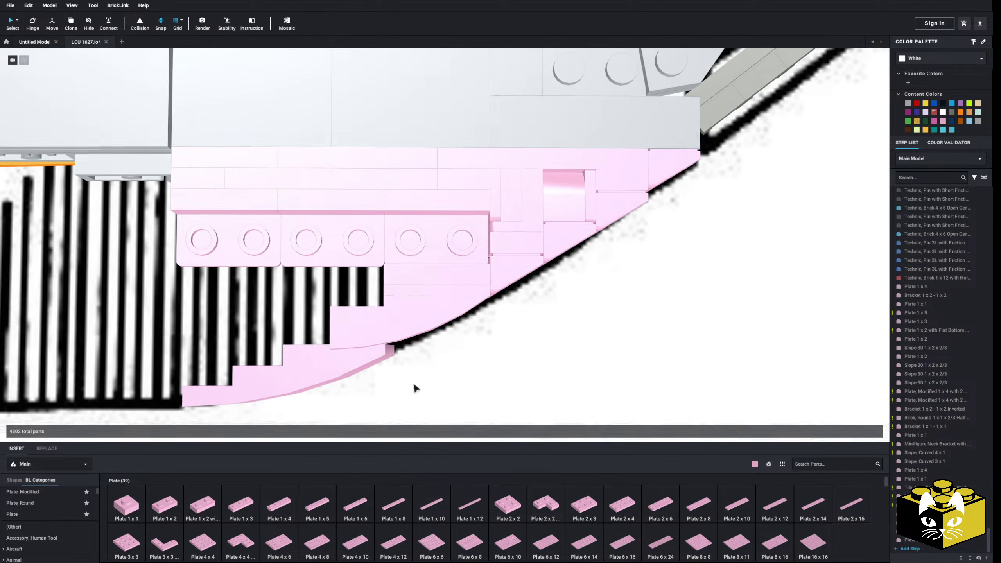
Remove the middle inverted bracket and the pink plate beneath the bow-end bracket.
scroll(408, 364, "up", 2)
right_click_drag(394, 346, 380, 278)
right_click_drag(349, 232, 497, 274)
scroll(497, 273, "down", 3)
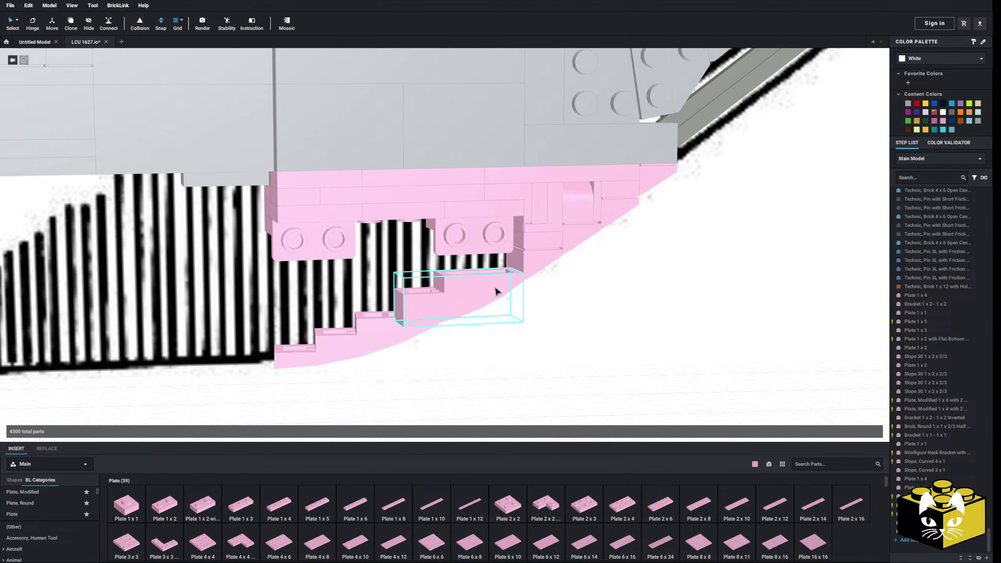
left_click(664, 511)
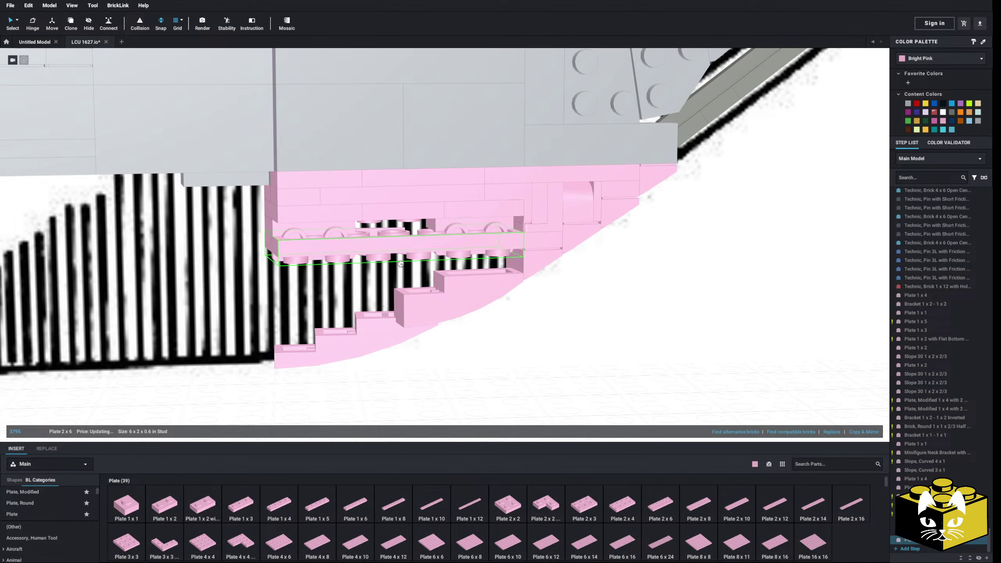
left_click(399, 256)
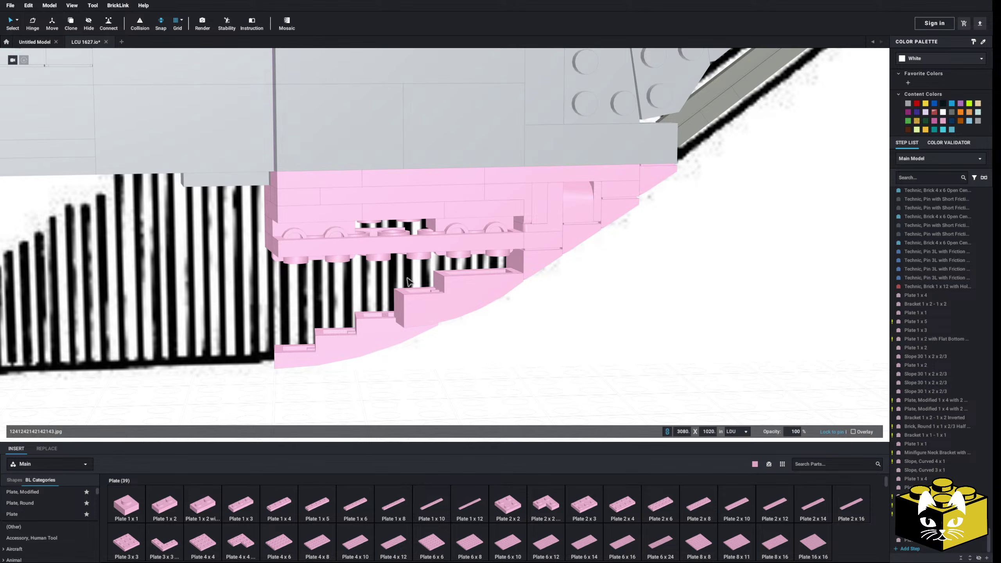
scroll(449, 356, "down", 2)
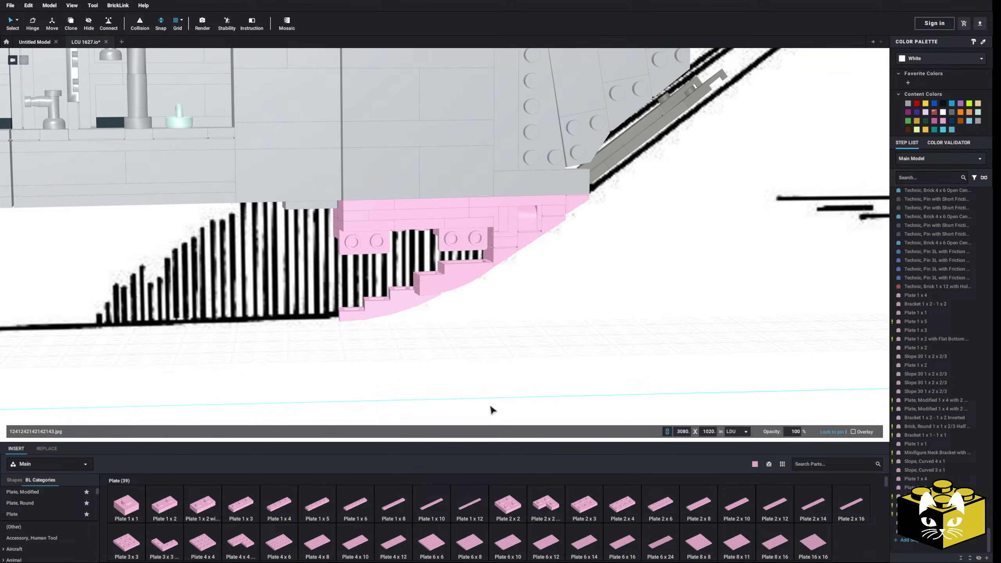
Place a pink Plate 2 x 6 directly beneath the two inverted brackets, spanning the gap between them.
left_click(661, 508)
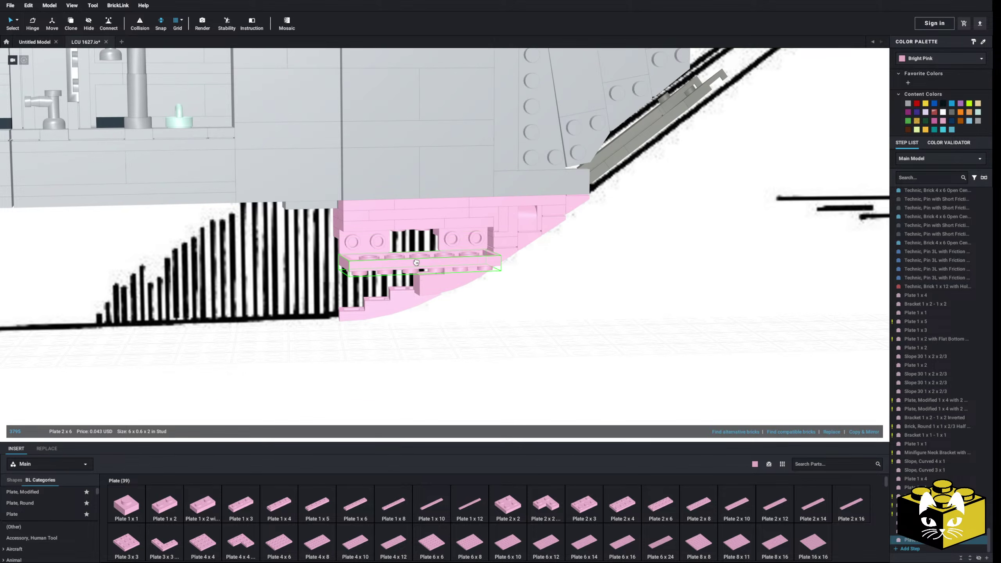
scroll(411, 267, "up", 4)
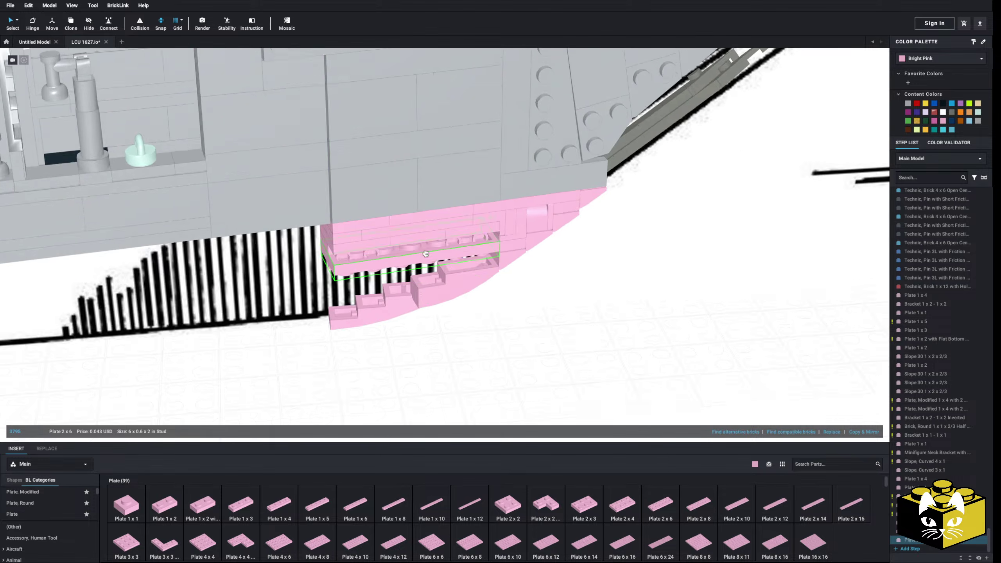
scroll(406, 307, "down", 2)
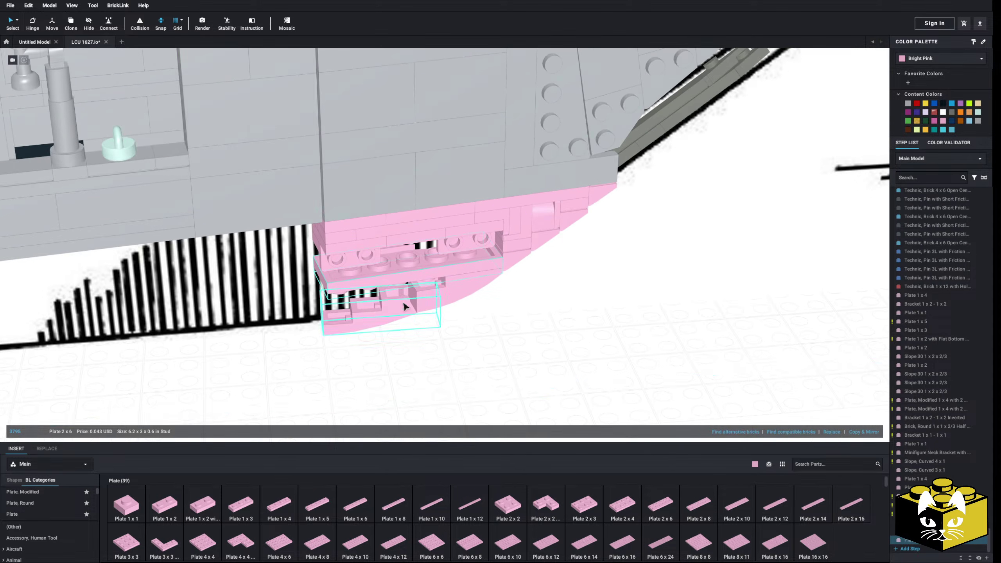
left_click(475, 422)
scroll(449, 357, "up", 3)
right_click_drag(475, 422, 407, 358)
middle_click_drag(396, 249, 393, 370)
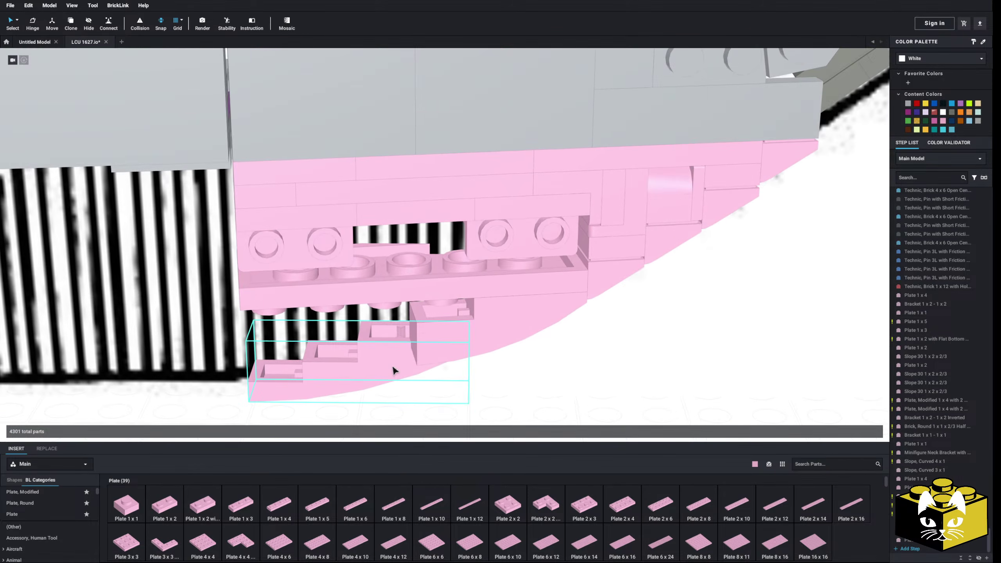
Fill the gap between the two inverted brackets with a pink Bracket 1 x 2 - 1 x 2, rotated so its studs face outward.
right_click_drag(393, 370, 389, 350)
scroll(37, 510, "down", 3)
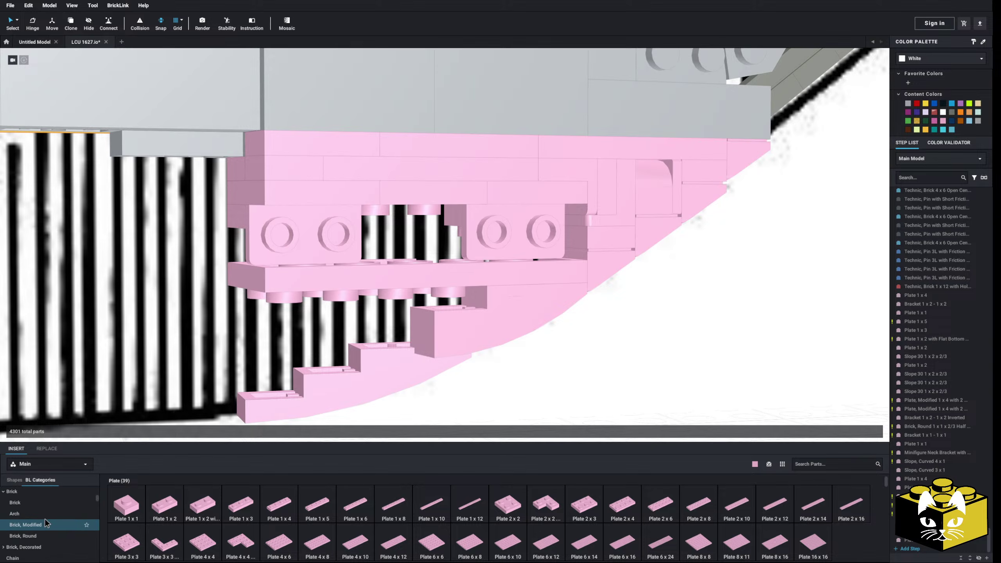
scroll(39, 521, "up", 1)
left_click(52, 500)
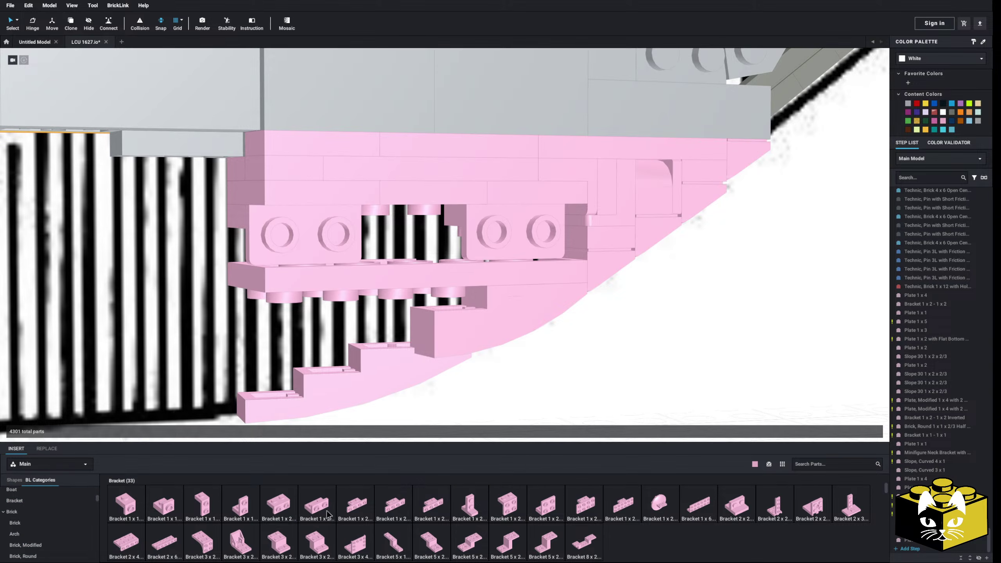
left_click(284, 508)
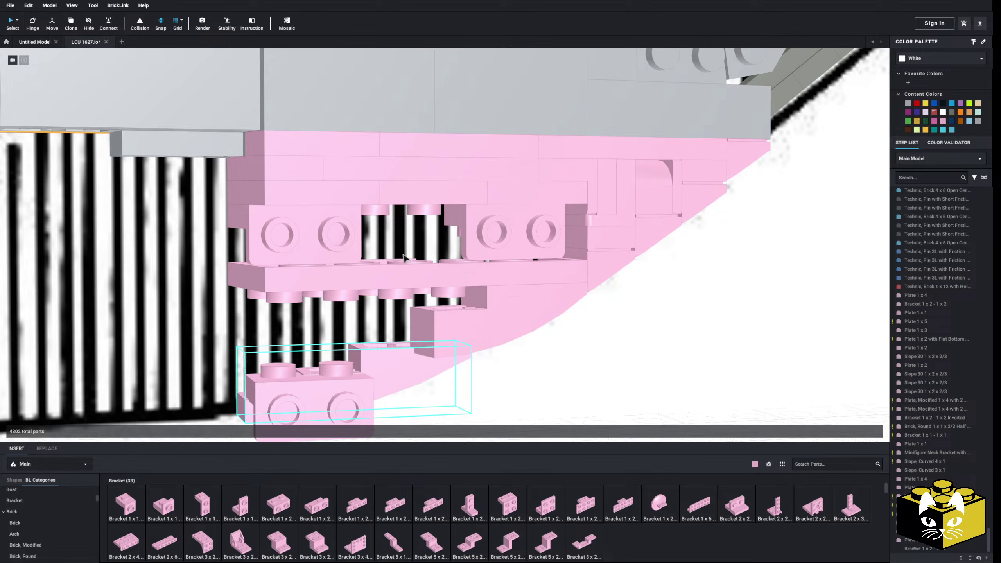
key("Delete")
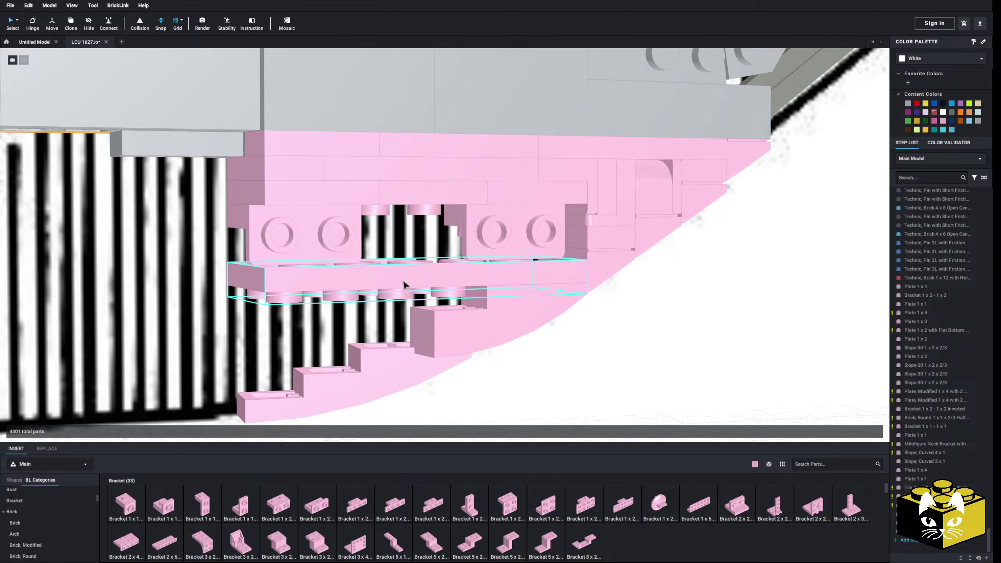
right_click_drag(404, 281, 422, 338)
left_click(273, 512)
key("Left")
key("Left")
key("Up")
key("Up")
left_click(414, 248)
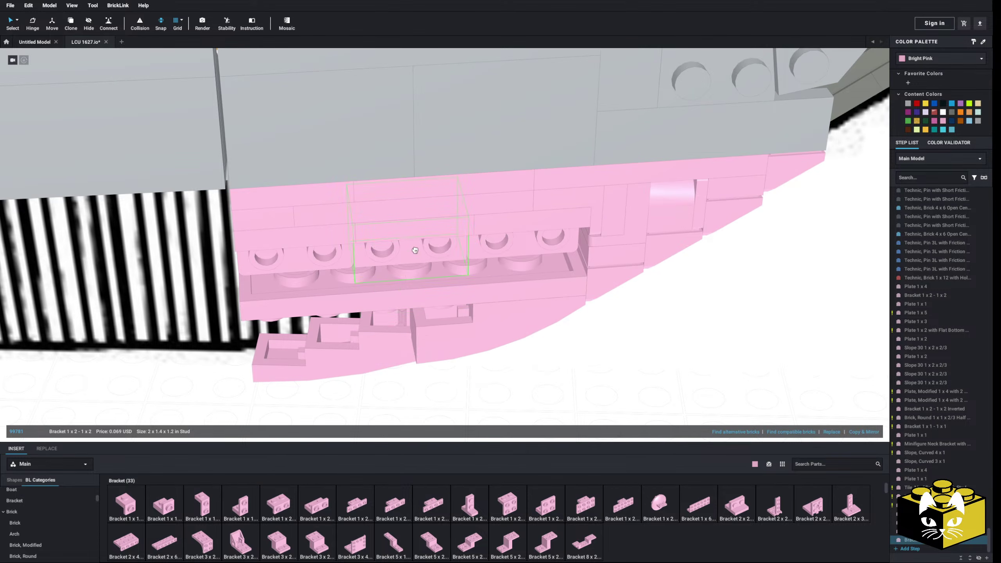
Attach a pink Plate 1 x 6 to the outward-facing studs of the three brackets.
mouse_move(412, 245)
right_mouse_down()
mouse_move(412, 236)
mouse_move(366, 245)
mouse_move(404, 228)
right_mouse_up()
right_click_drag(469, 221, 400, 243)
scroll(402, 244, "down", 3)
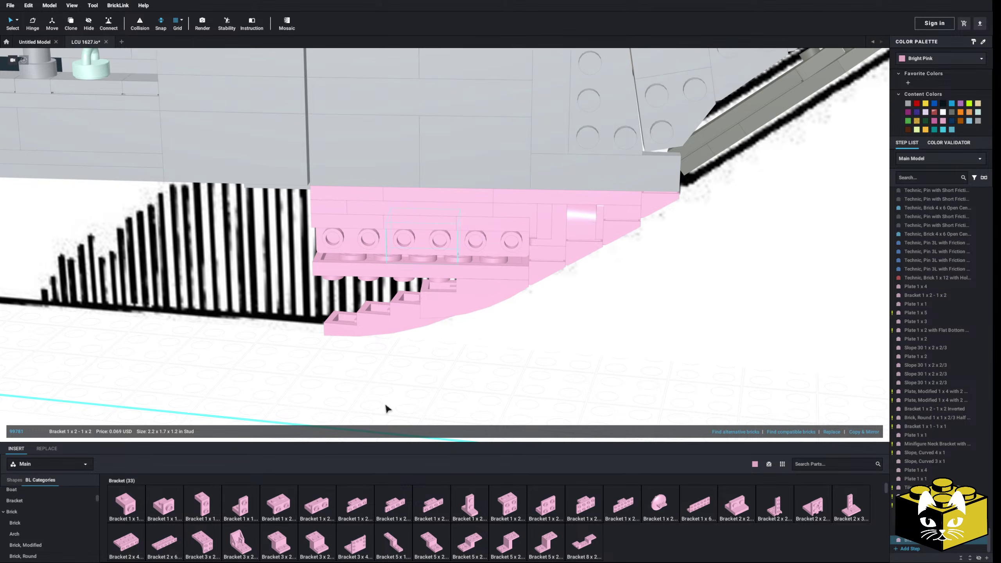
scroll(57, 519, "up", 1)
left_click(57, 515)
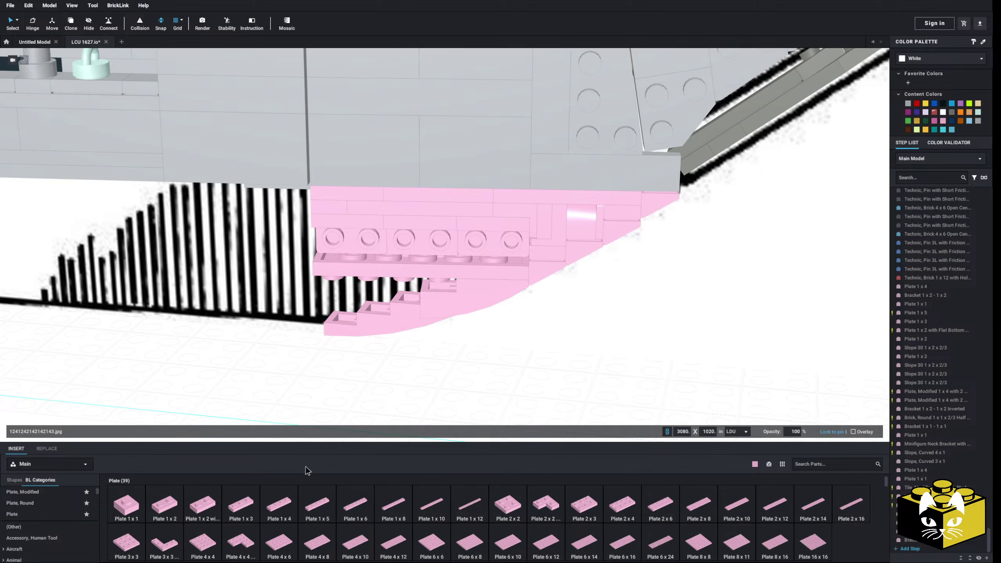
left_click(354, 514)
left_click(425, 239)
scroll(364, 347, "down", 3)
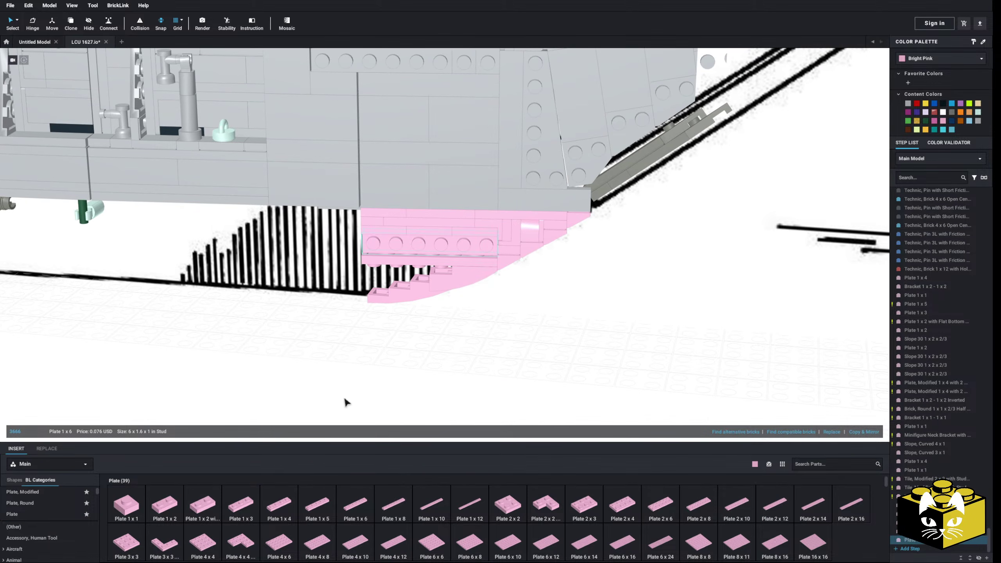
left_click(345, 399)
right_click_drag(345, 399, 426, 388)
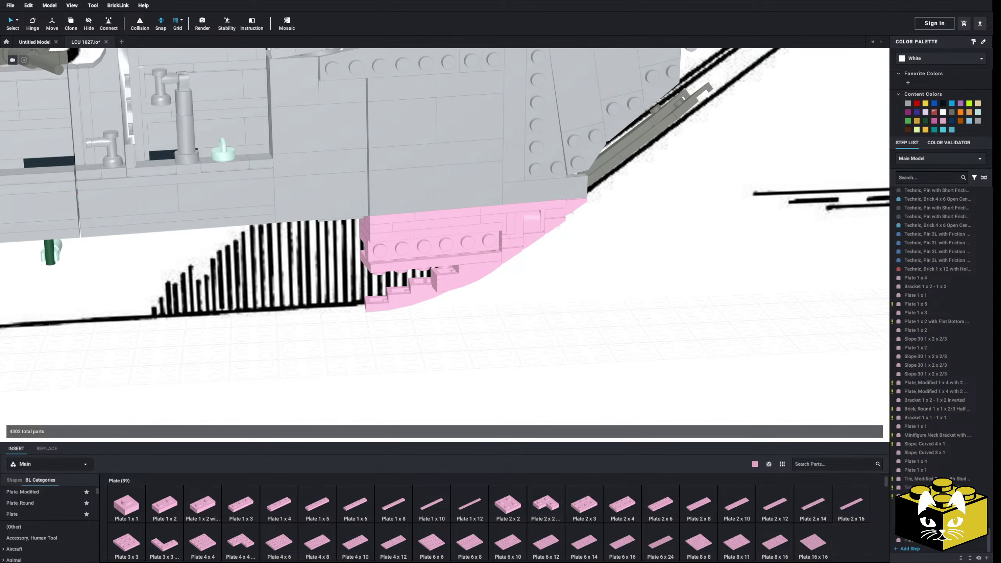
Cover the outer face of the Plate 1 x 6 with a pink Tile 1 x 6.
scroll(37, 514, "down", 3)
scroll(38, 514, "down", 5)
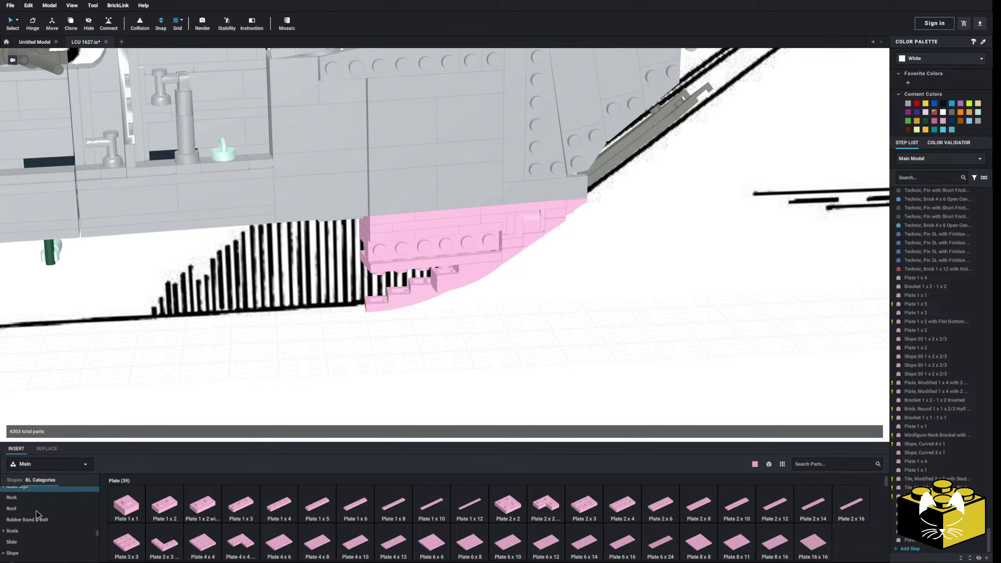
scroll(36, 512, "down", 3)
left_click(36, 529)
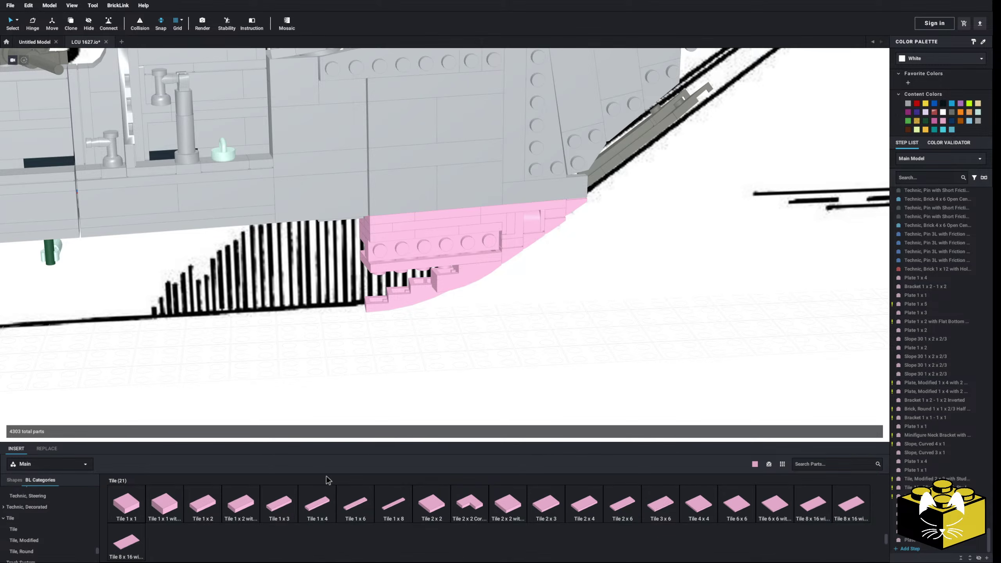
left_click_drag(358, 494, 432, 260)
left_click(427, 387)
right_click_drag(427, 387, 423, 355)
scroll(427, 277, "up", 3)
right_click_drag(427, 277, 366, 356)
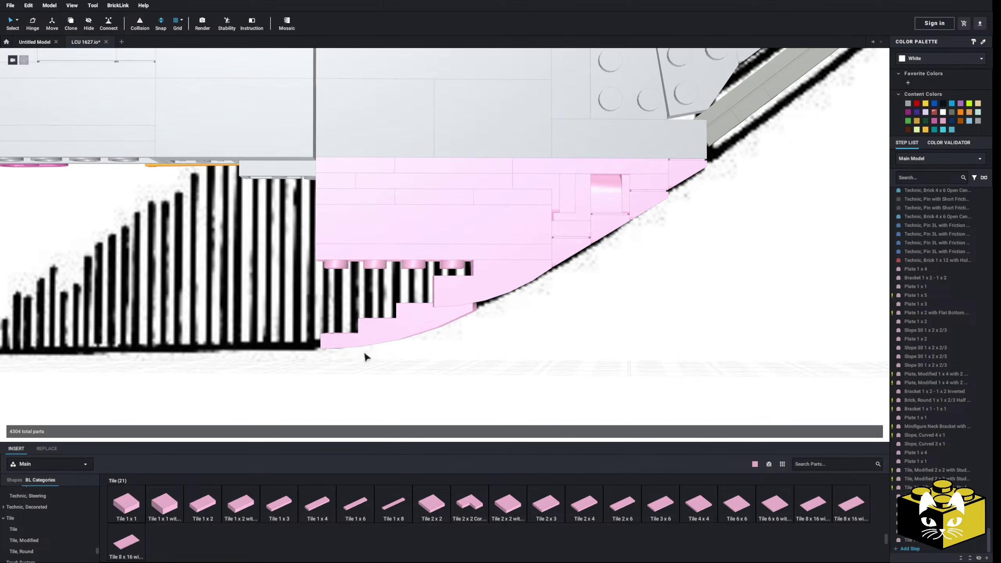
Insert a pink Plate 1 x 1 between the Plate 2 x 6 and the 3 x 1 curved slope.
scroll(366, 355, "up", 2)
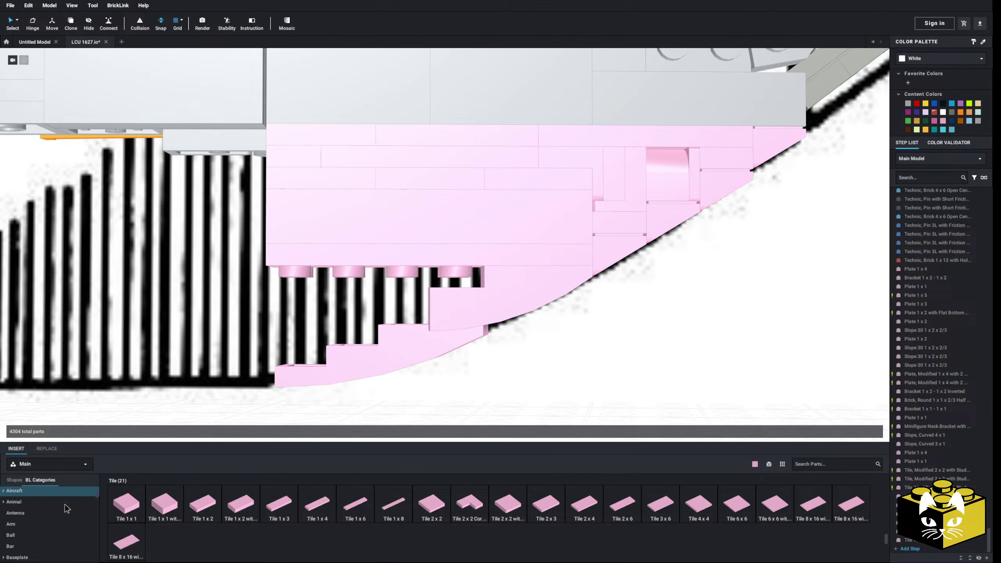
scroll(64, 509, "down", 4)
scroll(60, 509, "up", 4)
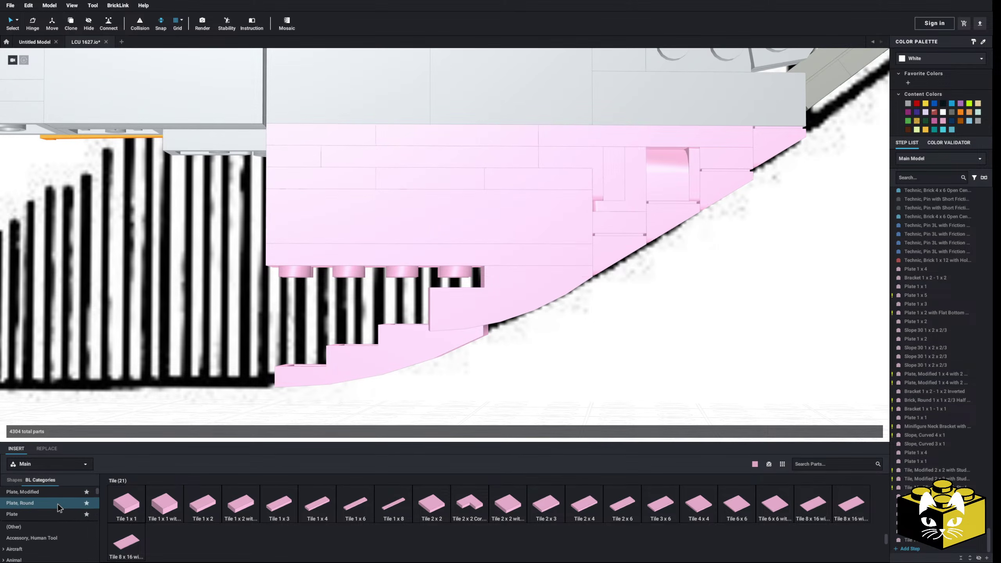
left_click(16, 514)
left_click_drag(126, 504, 446, 278)
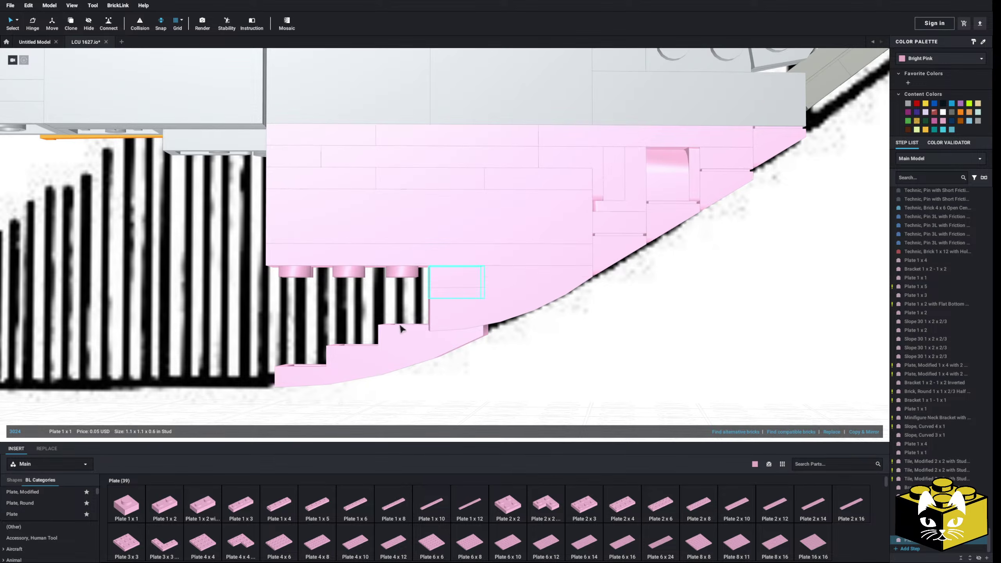
Fill the space beneath the Plate 2 x 6, aft of the Plate 1 x 1, with a three-stud-long pink brick.
scroll(58, 520, "down", 3)
left_click(15, 522)
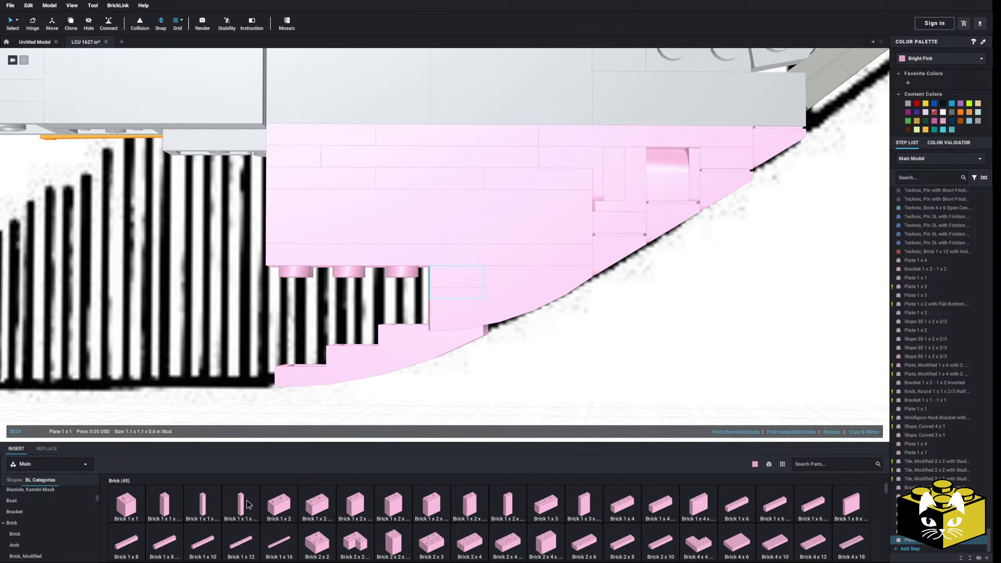
left_click_drag(498, 440, 340, 313)
right_click_drag(340, 313, 347, 313)
left_click_drag(346, 314, 336, 311)
right_click_drag(336, 311, 349, 318)
Move the pink Slope, Curved 4 x 1 directly beneath the new brick, aligned with the bow section's aft edge.
mouse_move(400, 346)
left_mouse_down()
mouse_move(416, 338)
mouse_move(398, 342)
left_mouse_up()
scroll(397, 343, "down", 8)
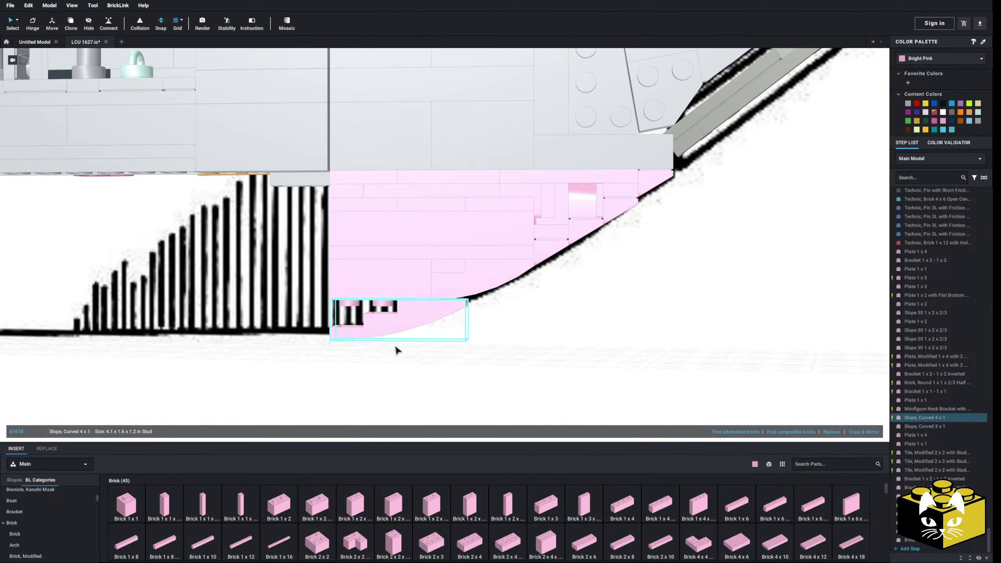
left_click(395, 355)
scroll(394, 356, "up", 6)
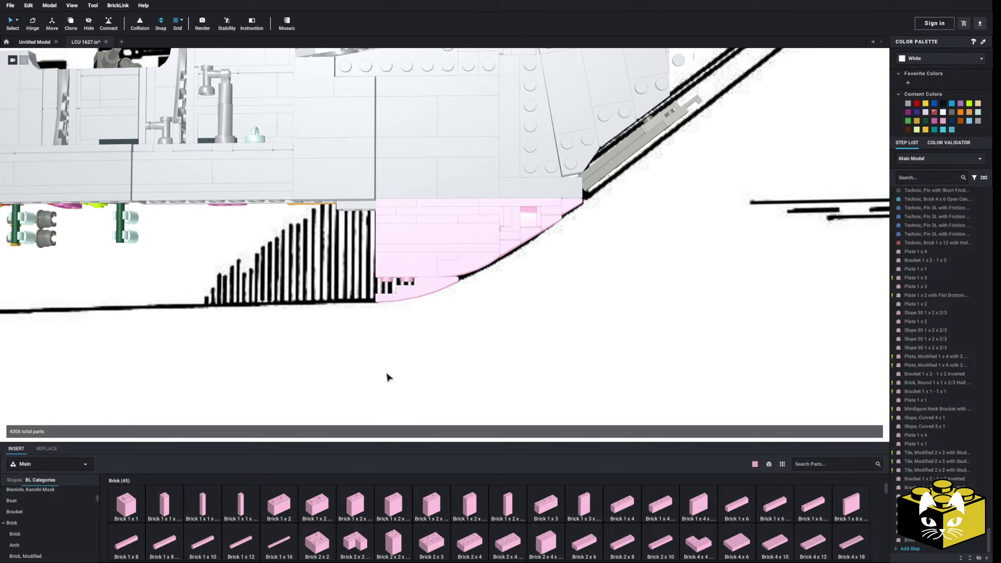
scroll(455, 272, "up", 5)
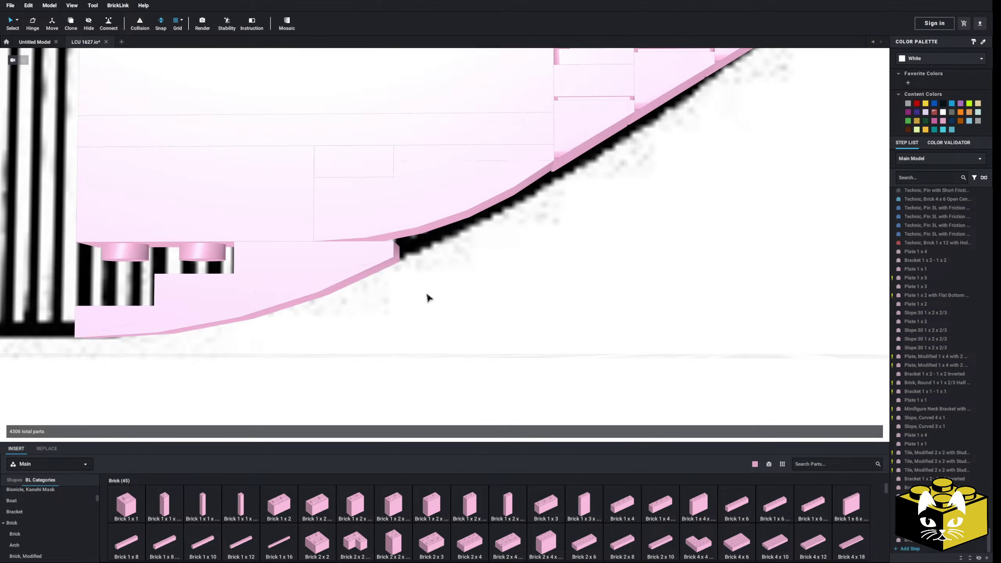
scroll(402, 312, "down", 5)
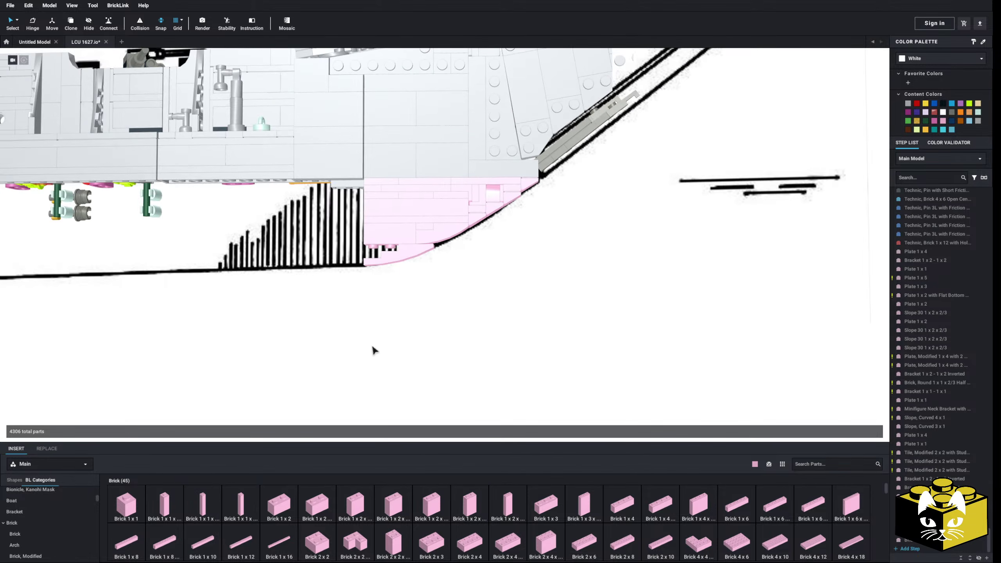
scroll(373, 354, "down", 10)
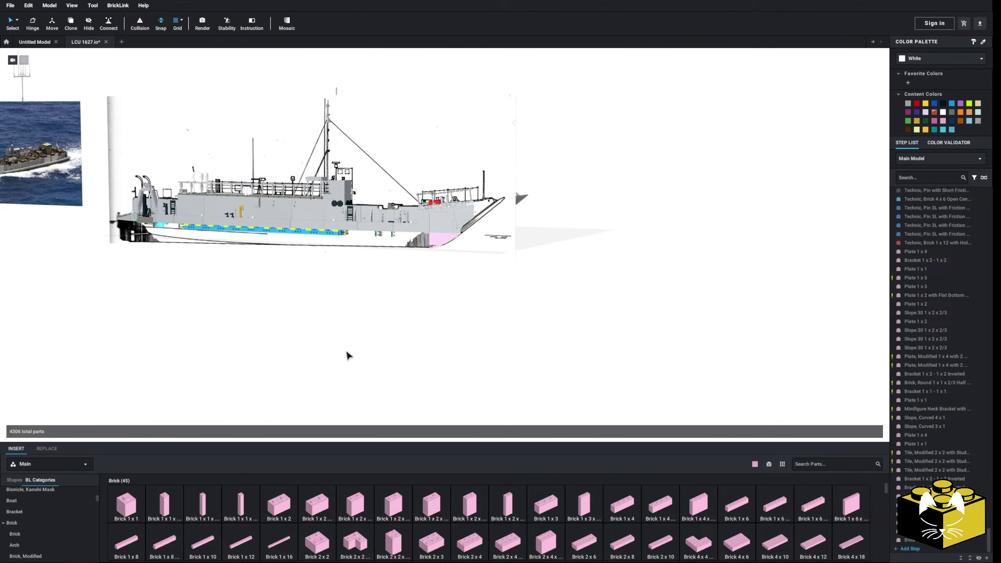
Fill the stepped gap above the 4 x 1 curved slope with a pink Plate 1 x 2 and a Plate 1 x 1.
scroll(361, 354, "up", 10)
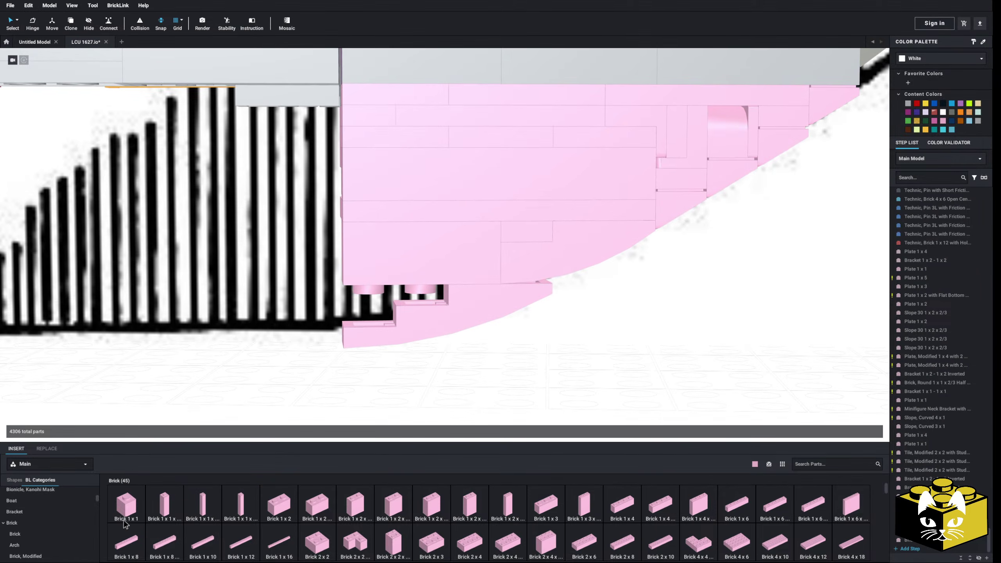
scroll(47, 500, "up", 3)
left_click(23, 514)
left_click(164, 504)
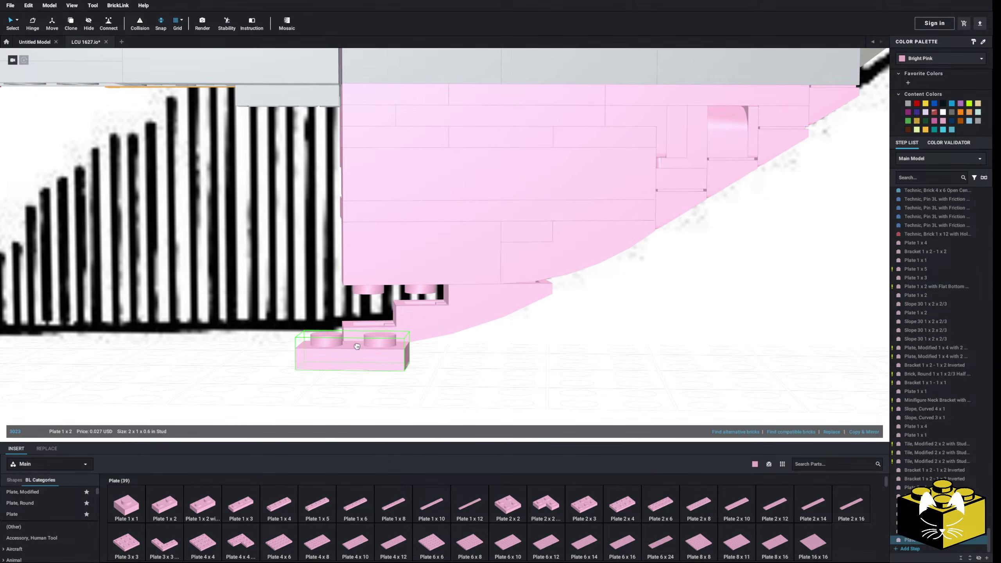
left_click_drag(176, 455, 370, 324)
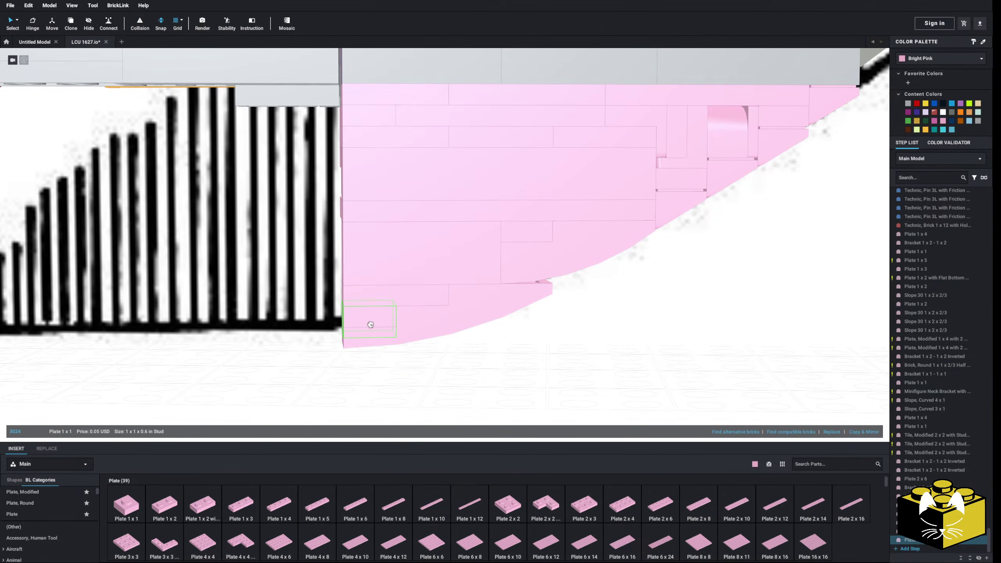
left_click(259, 414)
Examine the bow section's pink side and the hull structure from underneath.
scroll(259, 405, "down", 10)
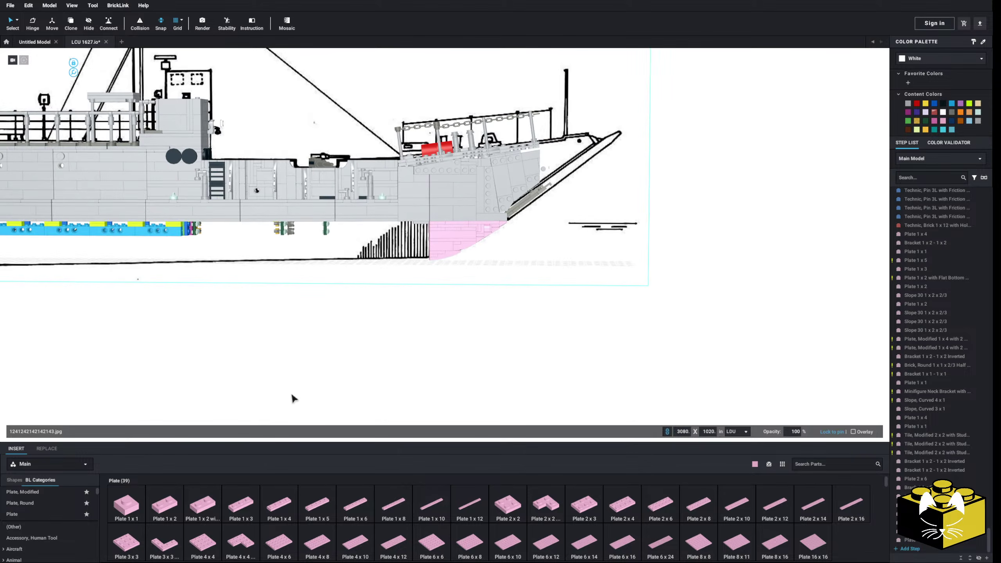
right_click_drag(286, 390, 257, 385)
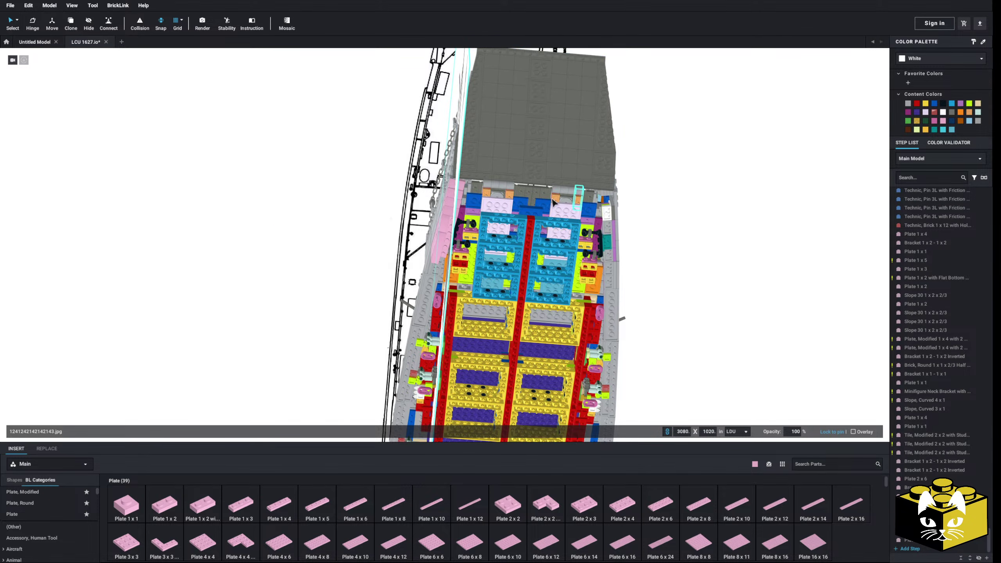
right_click_drag(553, 202, 523, 257)
right_click_drag(538, 213, 538, 217)
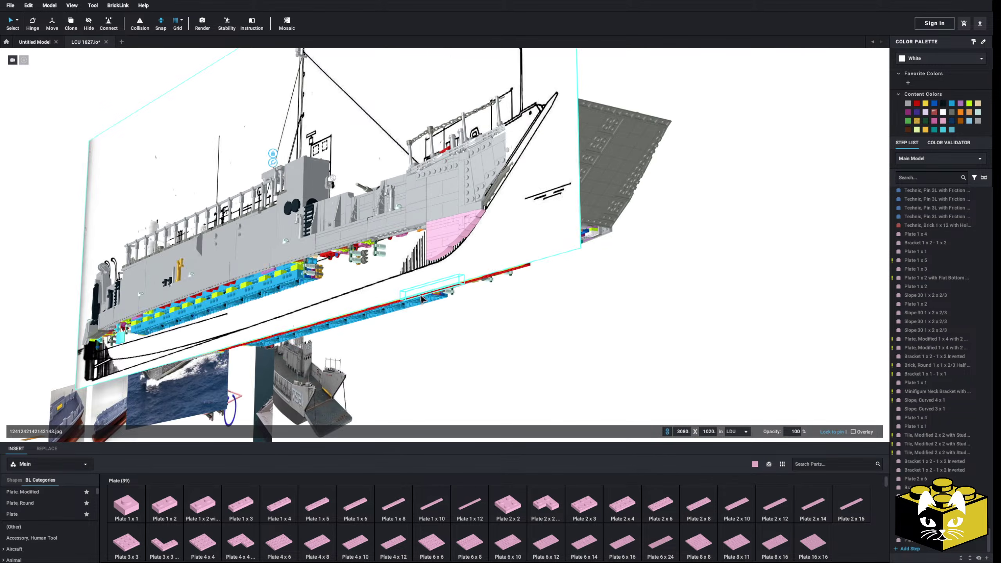
scroll(398, 276, "up", 8)
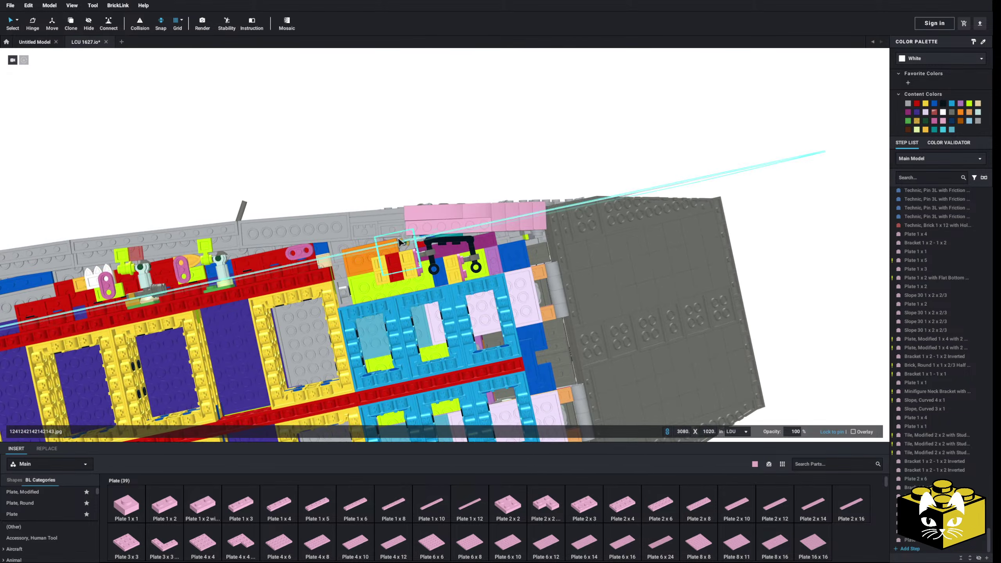
Delete the white Bracket 1 x 2 - 2 x 2 Inverted beneath the bow, on the side opposite the pink section.
right_click_drag(399, 241, 542, 241)
middle_click_drag(543, 239, 345, 269)
scroll(346, 267, "down", 3)
right_click_drag(345, 270, 357, 304)
left_click(360, 307)
scroll(360, 307, "up", 3)
scroll(512, 282, "up", 3)
middle_click_drag(528, 272, 438, 292)
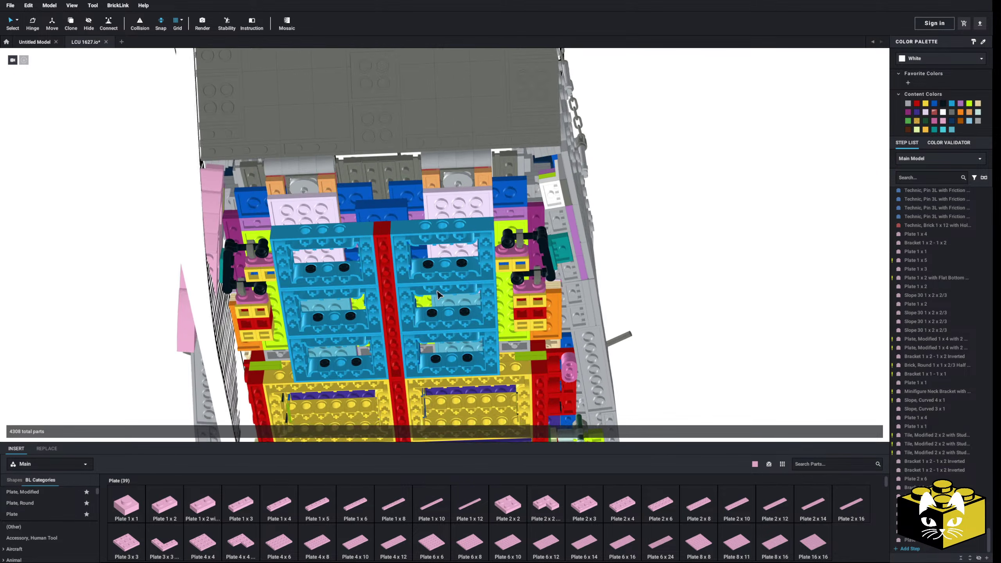
right_click_drag(438, 291, 434, 244)
scroll(434, 244, "up", 2)
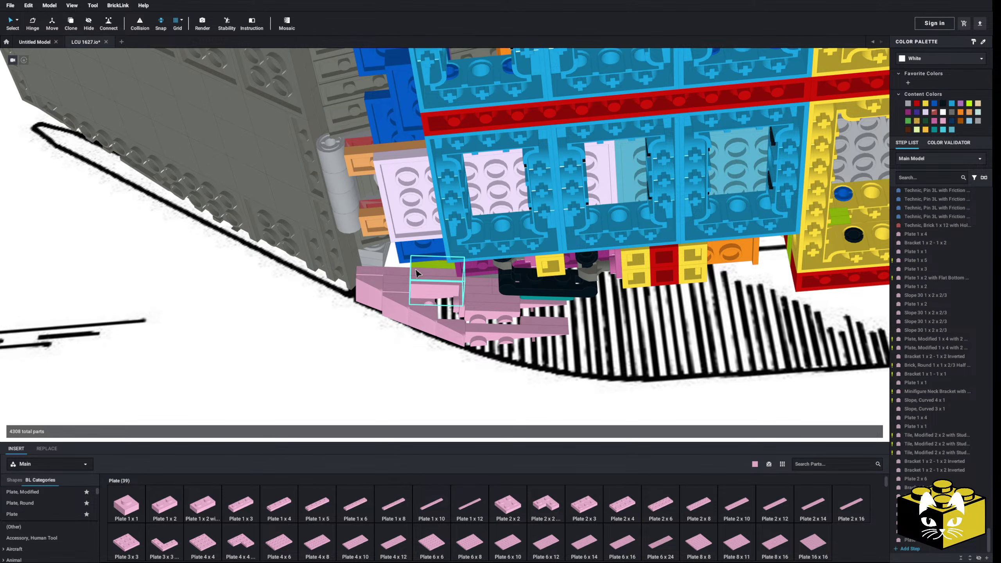
middle_click_drag(416, 270, 412, 426)
middle_click_drag(366, 184, 441, 255)
left_click(448, 173)
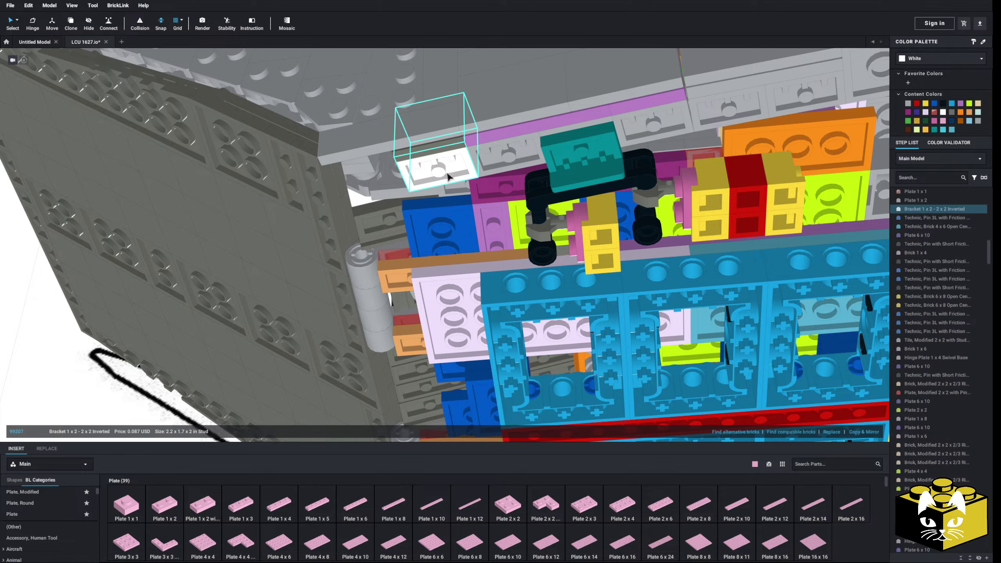
key("Delete")
Select all pink parts of the bow section by color and create a mirrored copy of them.
scroll(448, 177, "down", 3)
middle_click_drag(409, 386, 429, 204)
right_click_drag(429, 203, 458, 202)
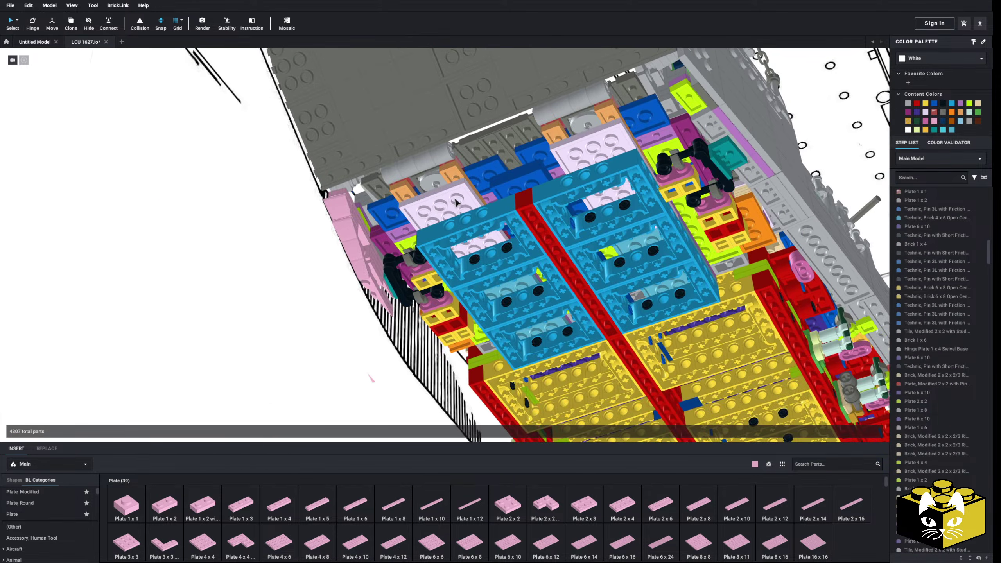
middle_click_drag(457, 201, 453, 240)
left_click(17, 23)
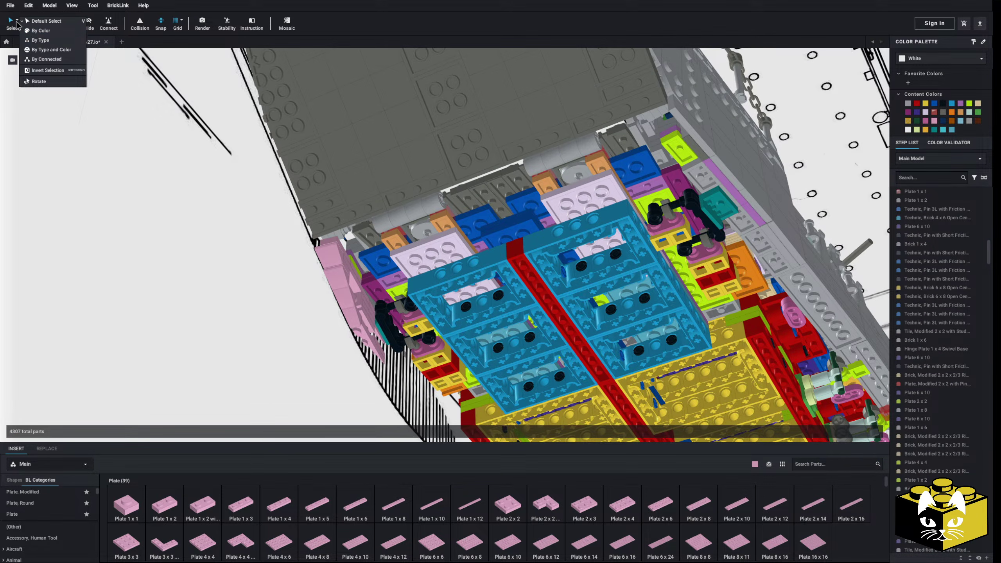
left_click(39, 32)
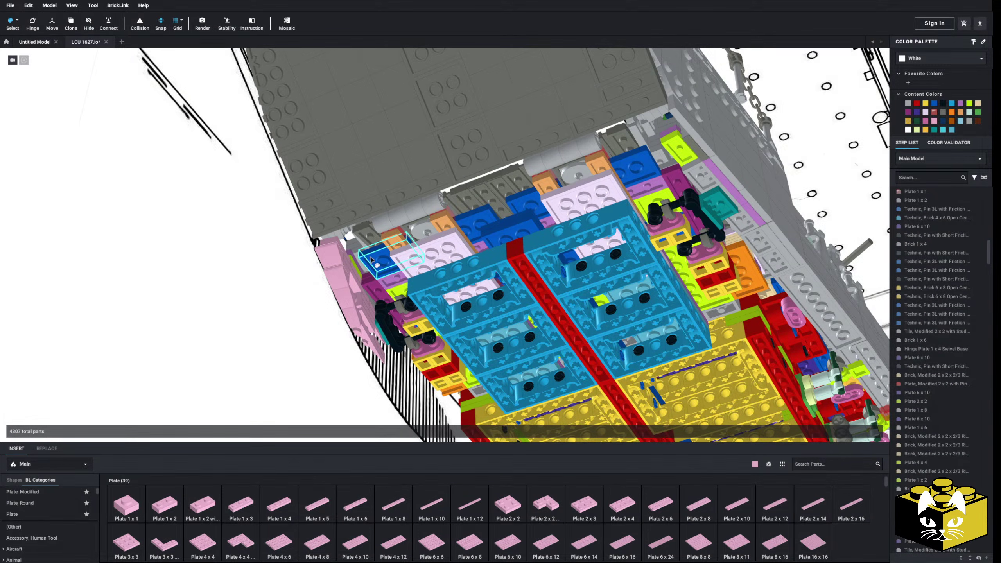
left_click(17, 21)
left_click(40, 21)
scroll(146, 197, "down", 3)
right_click_drag(146, 198, 158, 198)
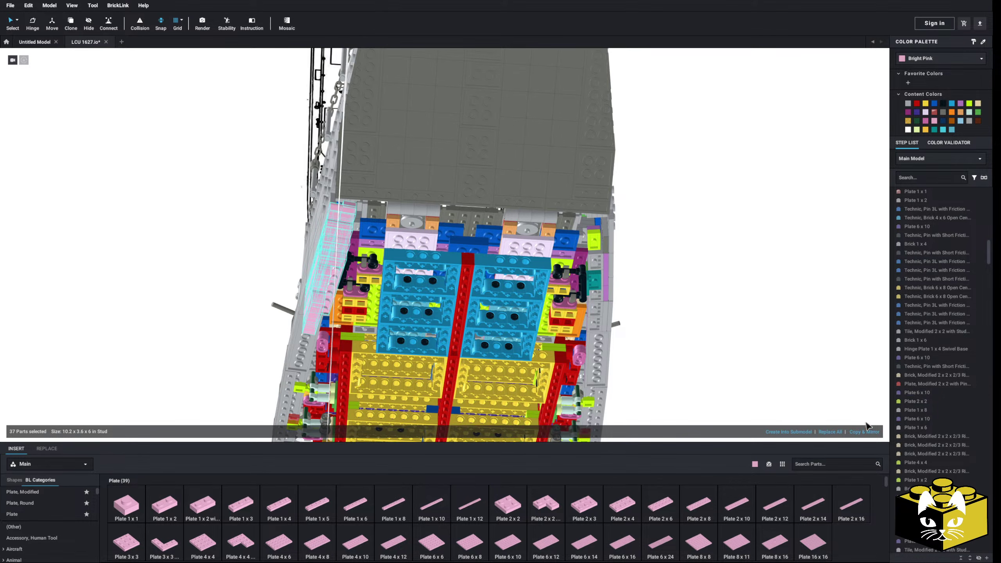
left_click(862, 431)
Position the mirrored pink section beneath the opposite side of the bow, against the hull edge behind the ramp.
right_click_drag(743, 348, 700, 346)
left_click_drag(393, 260, 564, 246)
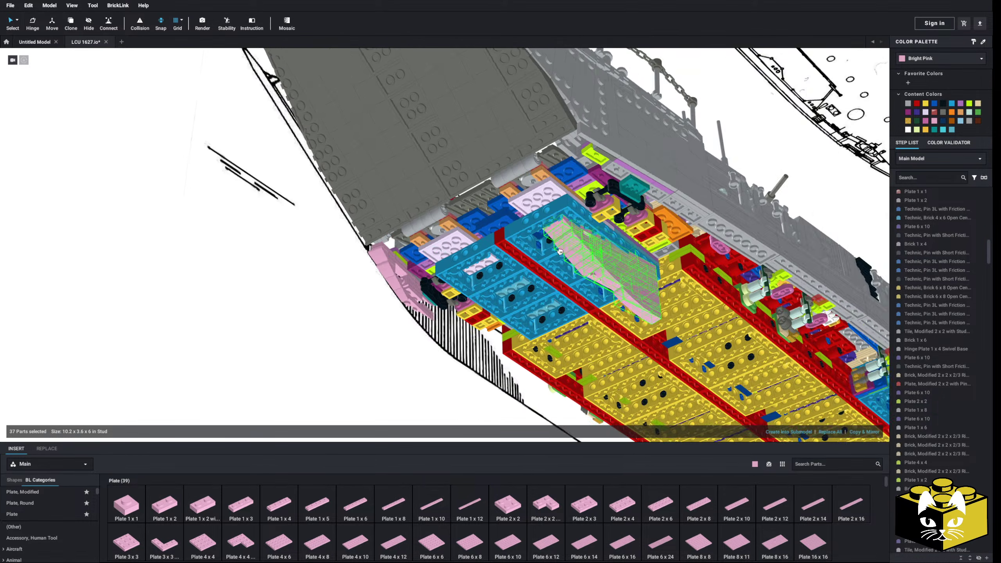
right_click_drag(564, 246, 450, 321)
scroll(450, 320, "up", 3)
left_click_drag(450, 320, 402, 256)
right_click_drag(402, 256, 418, 316)
middle_click_drag(418, 315, 479, 146)
left_click_drag(478, 146, 374, 294)
left_click_drag(436, 279, 496, 250)
right_click_drag(497, 250, 489, 289)
left_click_drag(488, 289, 530, 126)
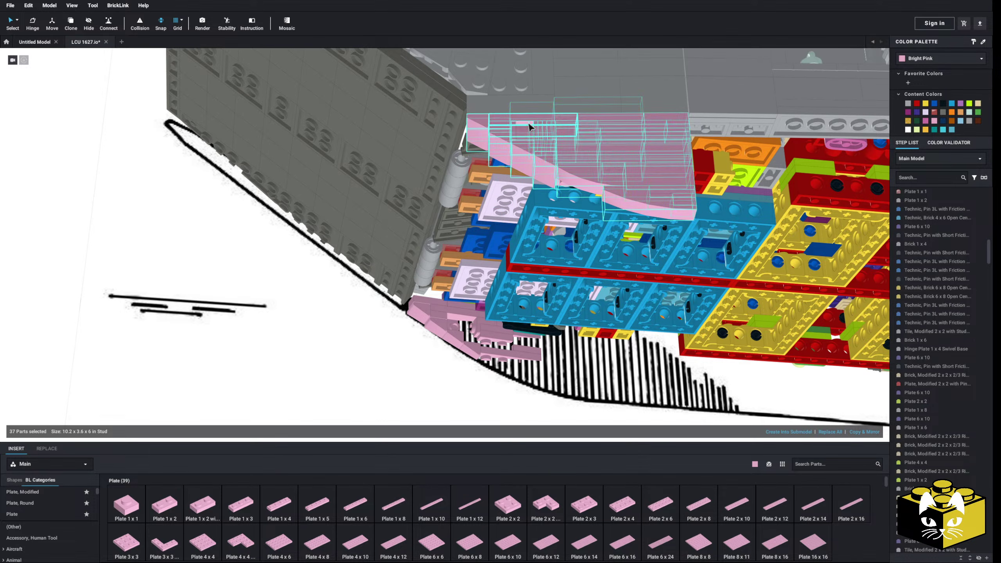
Compare the pink bow sections with the reference drawing's hull curve from both sides of the ship.
scroll(531, 127, "down", 4)
right_click_drag(530, 127, 522, 204)
left_click(436, 302)
scroll(437, 302, "down", 3)
right_click_drag(437, 301, 441, 340)
left_click(441, 339)
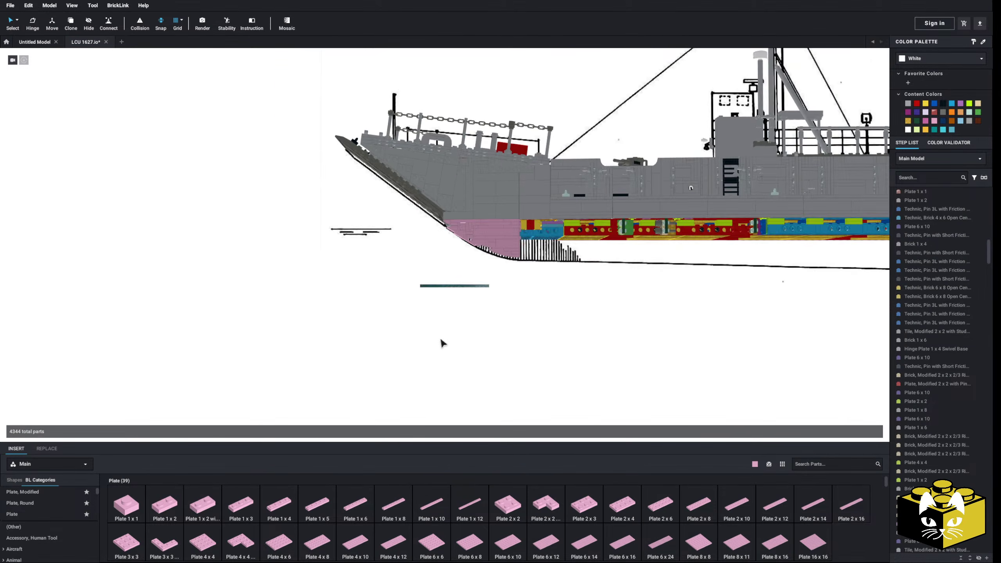
scroll(441, 342, "down", 2)
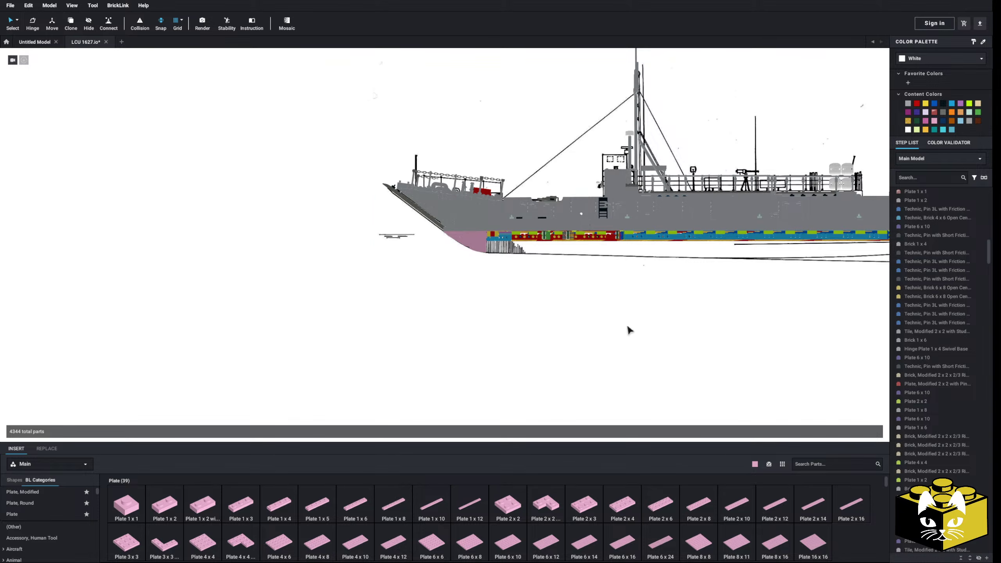
middle_click_drag(627, 326, 541, 321)
mouse_move(541, 320)
right_mouse_down()
mouse_move(536, 336)
mouse_move(590, 337)
mouse_move(520, 324)
mouse_move(552, 330)
mouse_move(528, 323)
mouse_move(550, 318)
right_mouse_up()
scroll(592, 337, "up", 3)
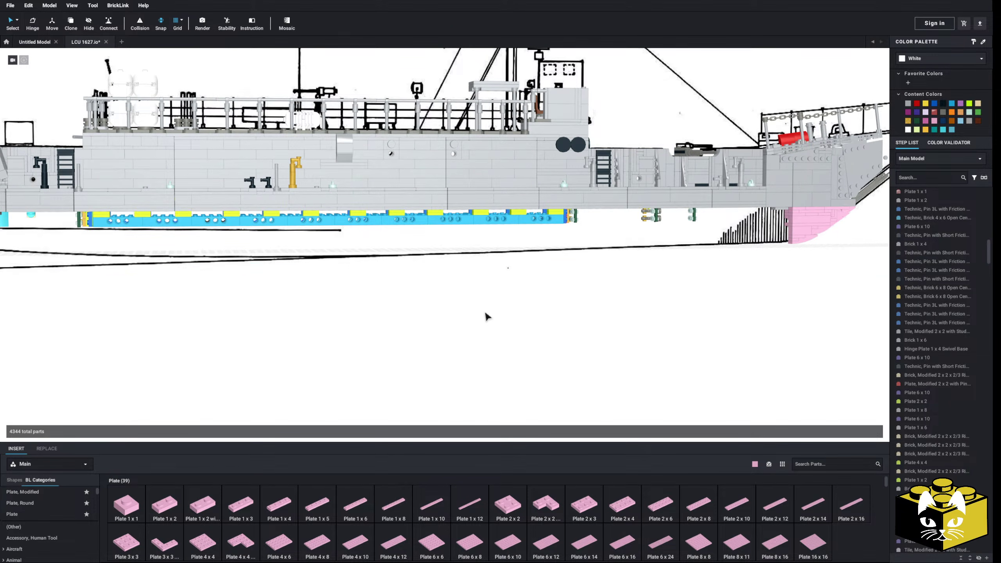
middle_click_drag(425, 305, 329, 294)
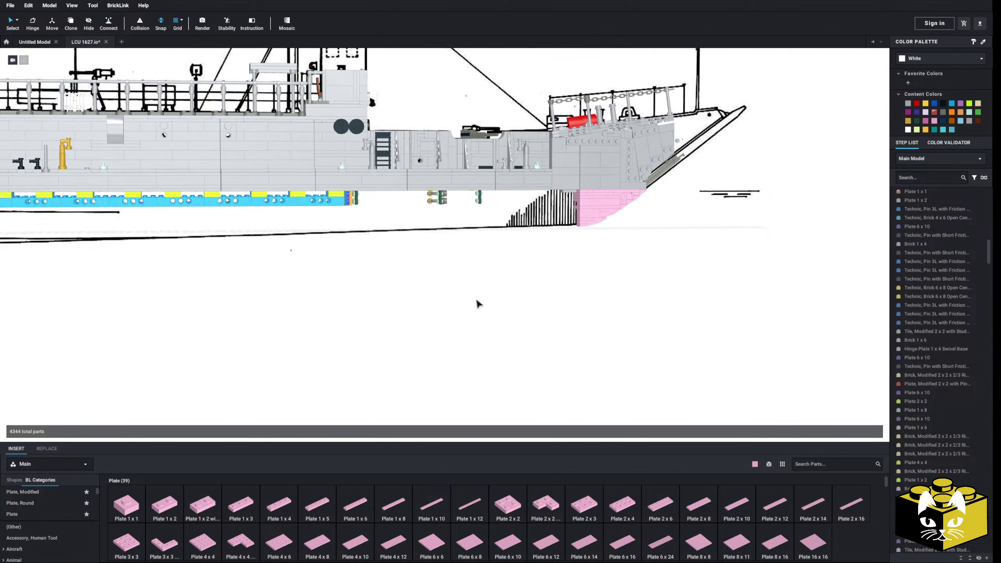
middle_click_drag(495, 299, 452, 306)
scroll(452, 306, "up", 4)
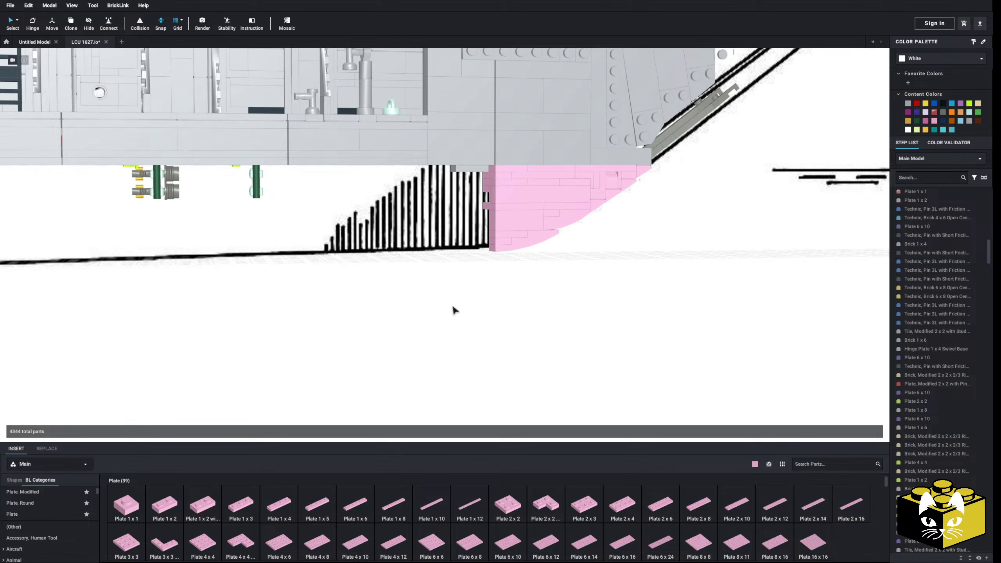
right_click_drag(452, 307, 486, 285)
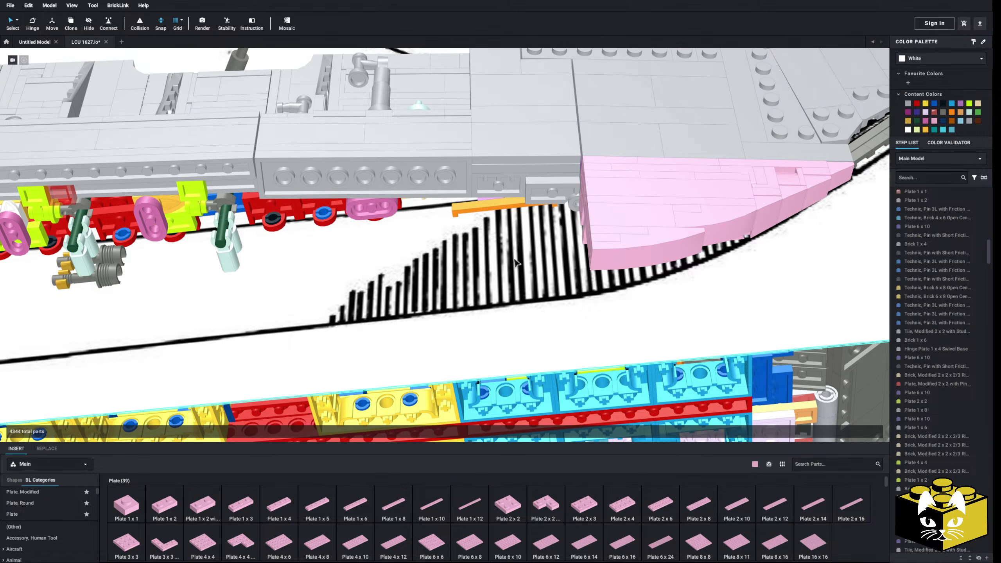
mouse_move(532, 250)
right_mouse_down()
mouse_move(519, 254)
mouse_move(528, 249)
right_mouse_up()
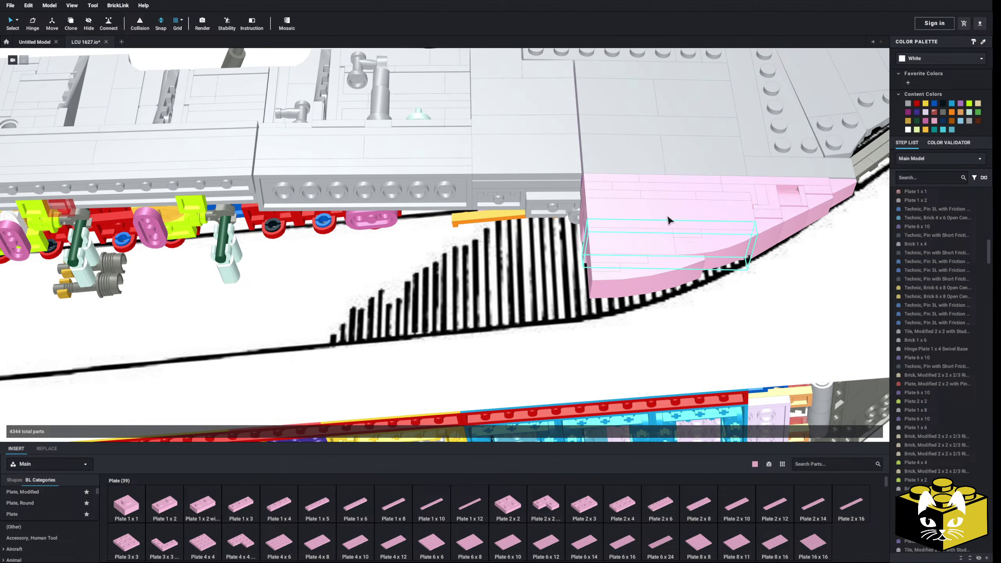
Place a pink Tile, Modified 2 x 2 with Studs on Edge under the grey hull, just aft of the mirrored bow section.
scroll(57, 503, "down", 10)
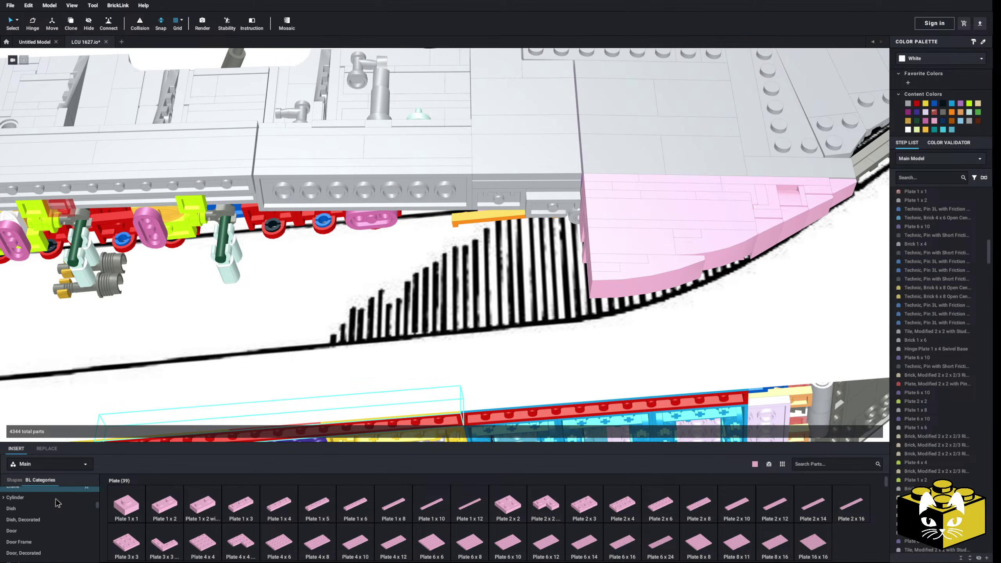
scroll(54, 507, "down", 6)
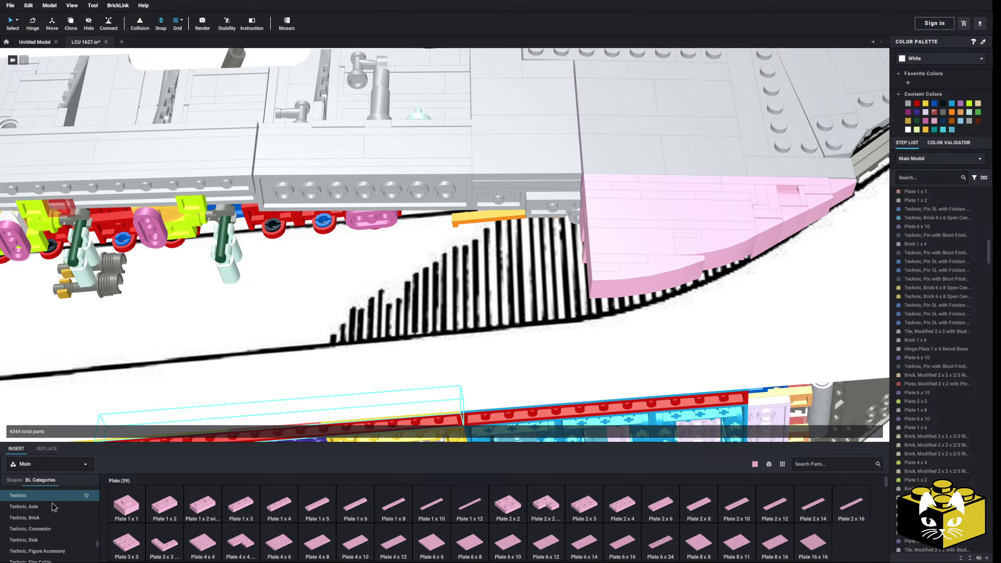
left_click(44, 516)
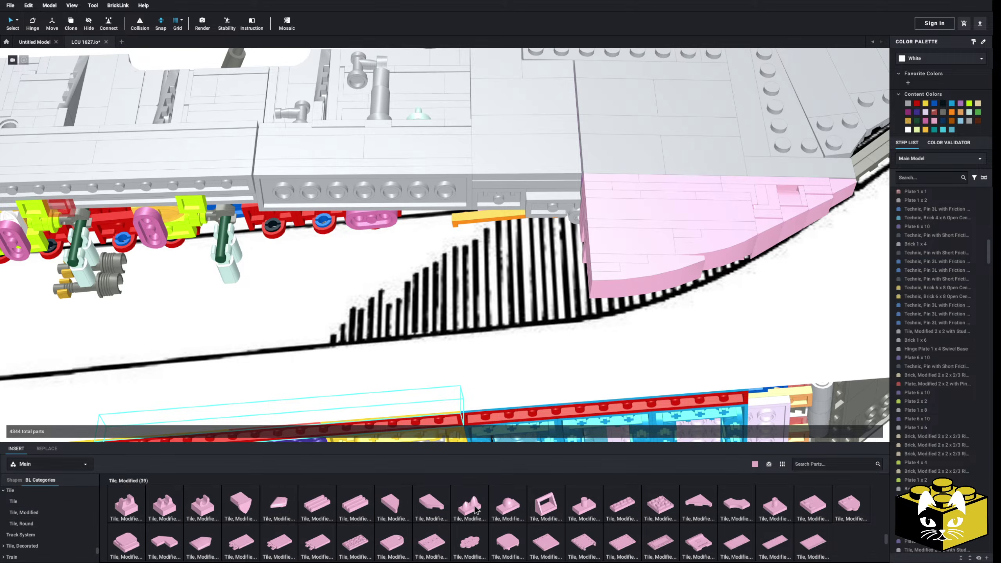
left_click(830, 509)
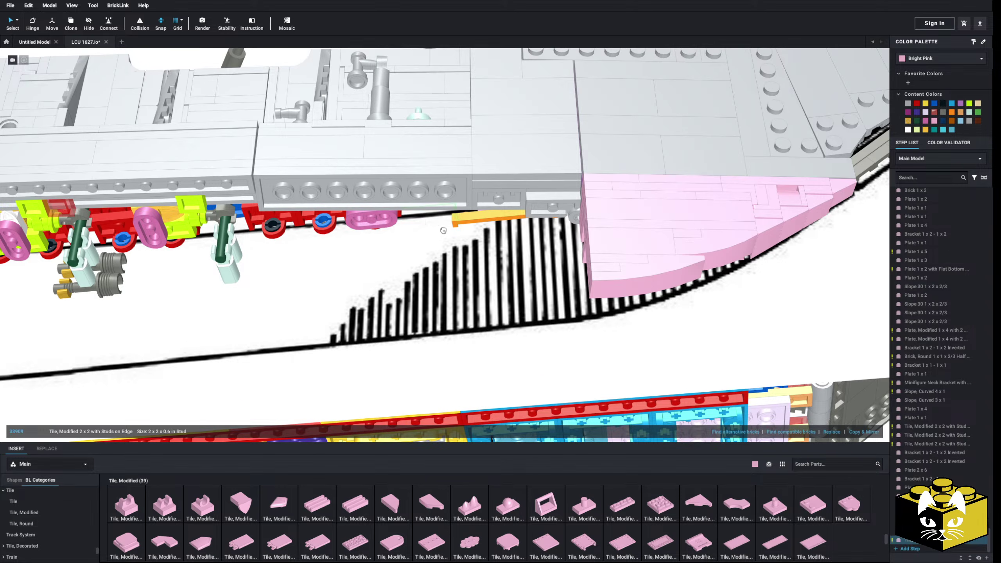
left_click(498, 195)
right_click_drag(498, 166, 502, 298)
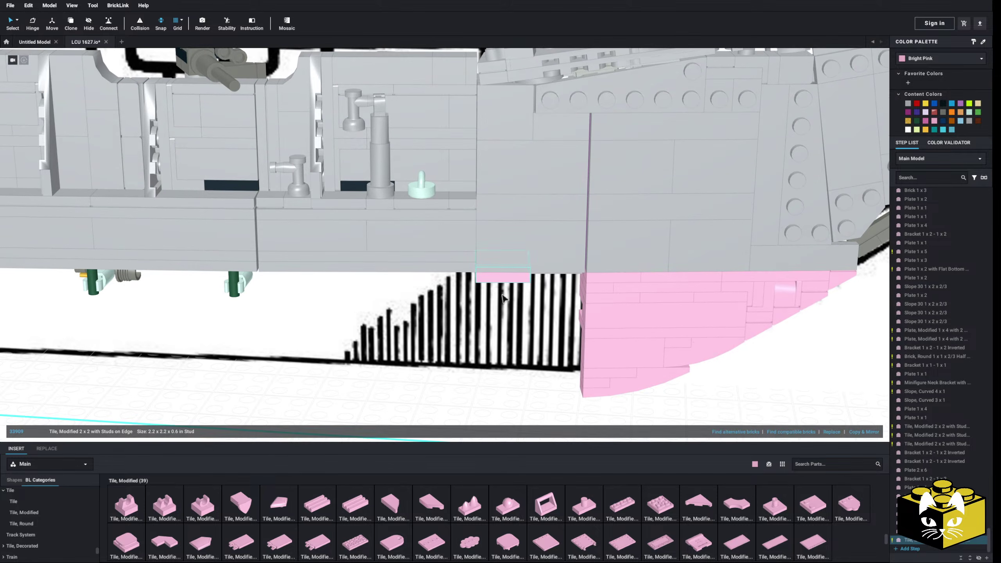
right_click_drag(496, 370, 490, 252)
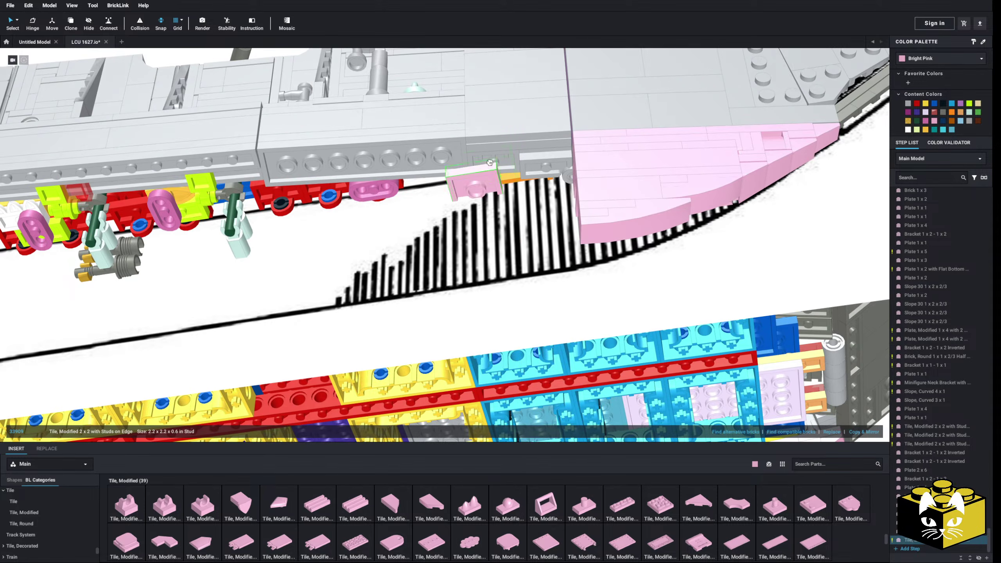
scroll(497, 159, "up", 3)
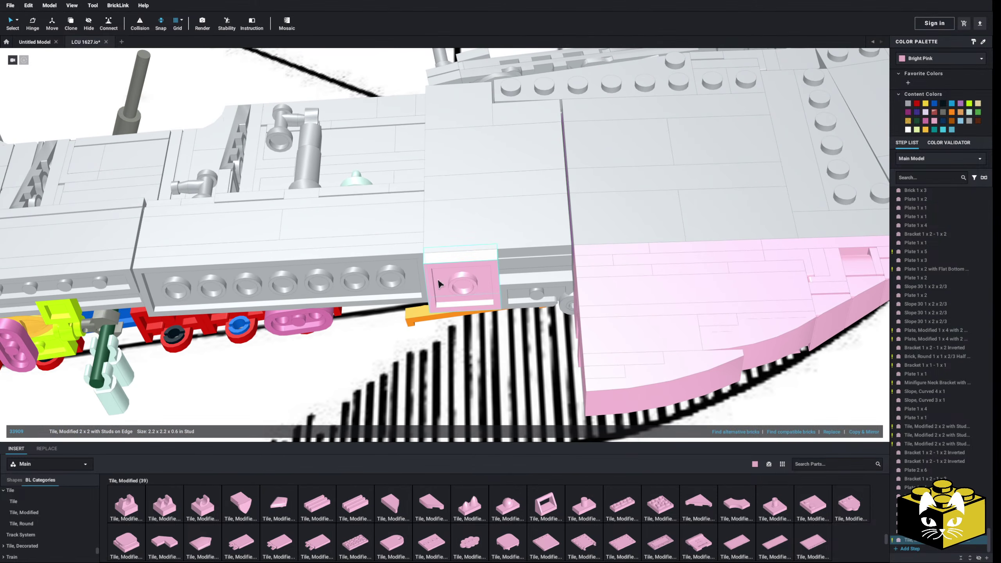
Place a pink Plate 1 x 8 under the grey hull edge, directly aft of the modified tile.
scroll(49, 508, "up", 5)
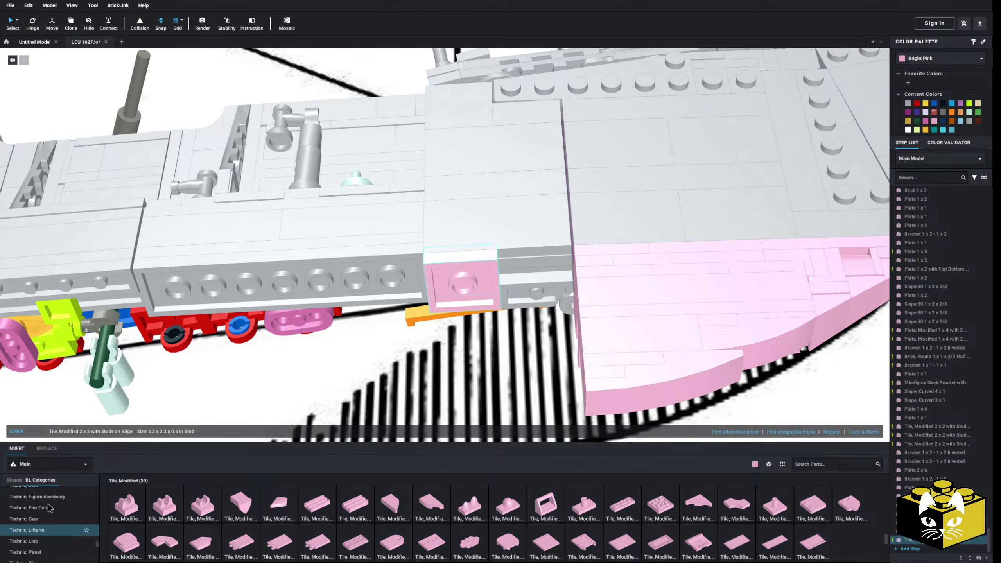
left_click(35, 507)
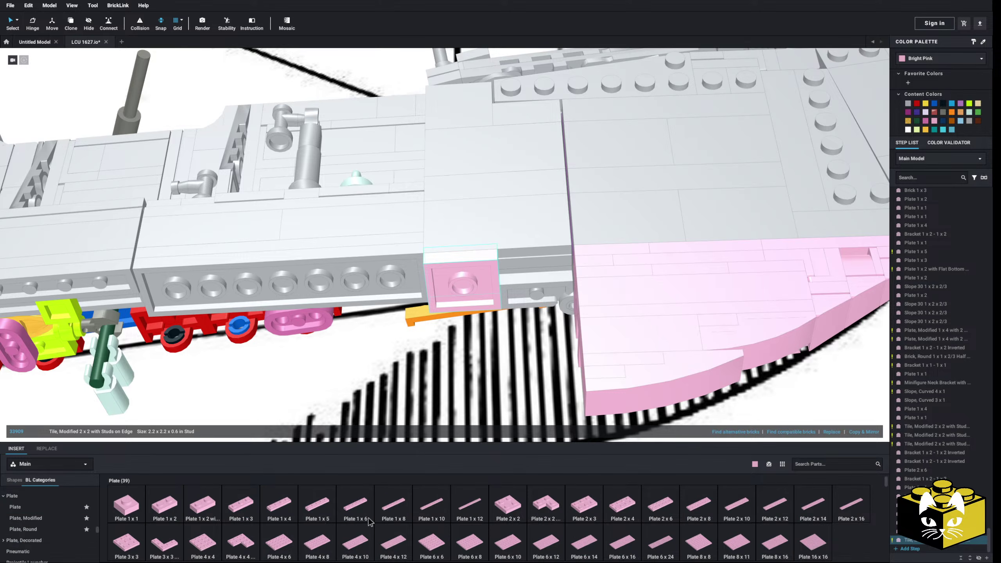
left_click(385, 508)
left_click(284, 289)
right_click_drag(285, 293, 279, 240)
middle_click_drag(279, 244, 335, 273)
right_click_drag(335, 273, 294, 295)
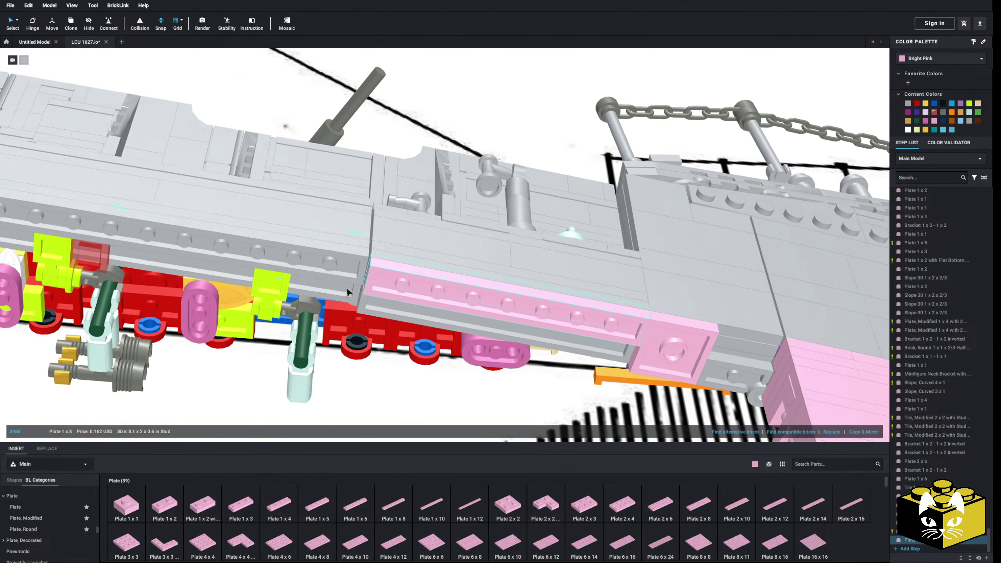
Place a pink Plate 1 x 2 aft of the Plate 1 x 8, beside the lime part under the hull.
middle_click_drag(294, 295, 394, 275)
left_click(157, 503)
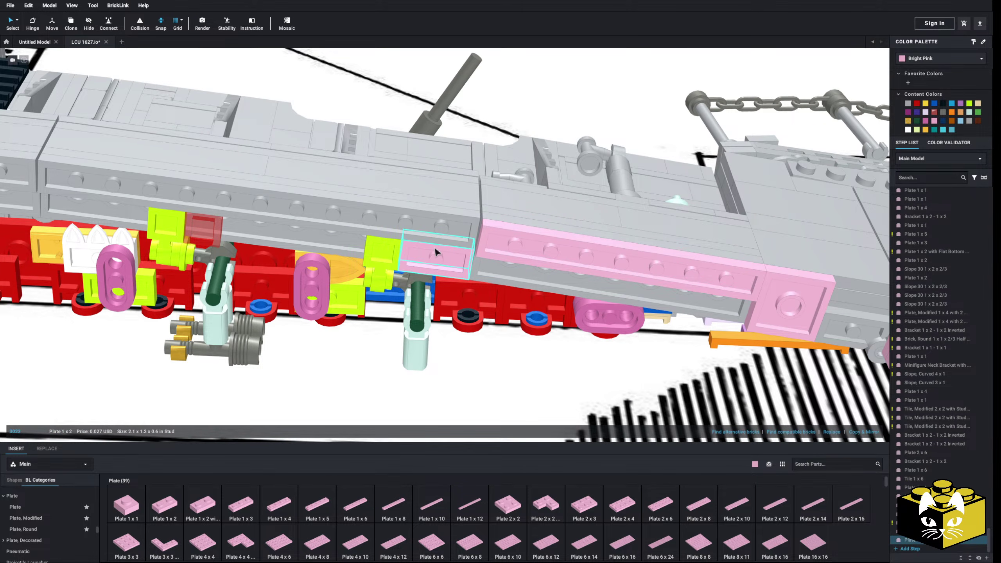
left_click(435, 249)
mouse_move(436, 251)
right_mouse_down()
mouse_move(425, 252)
mouse_move(433, 258)
right_mouse_up()
scroll(434, 257, "down", 6)
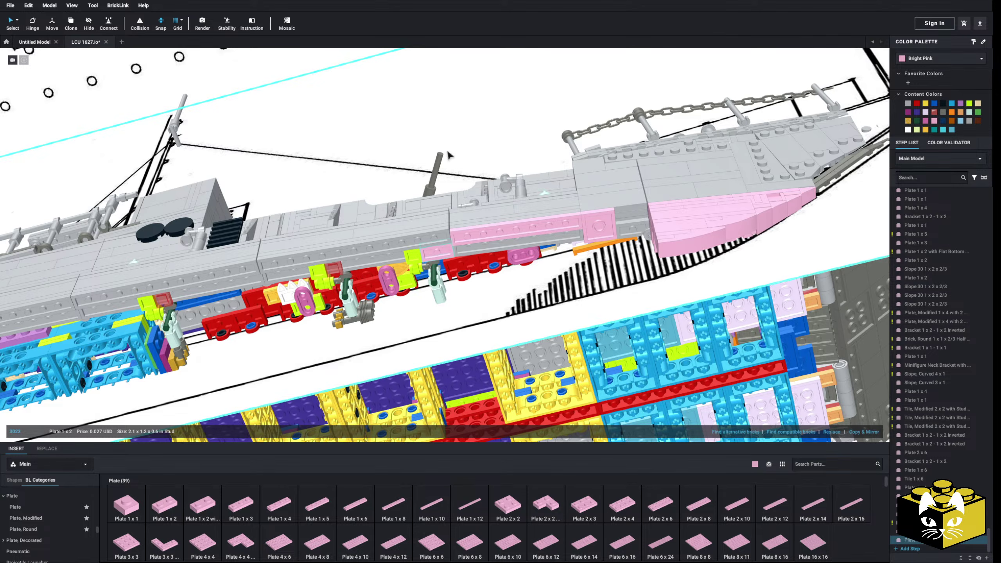
Move the side-view reference drawing off the near side of the hull to behind the ship.
scroll(492, 269, "down", 3)
right_click_drag(499, 265, 503, 262)
left_click(735, 373)
scroll(452, 297, "up", 3)
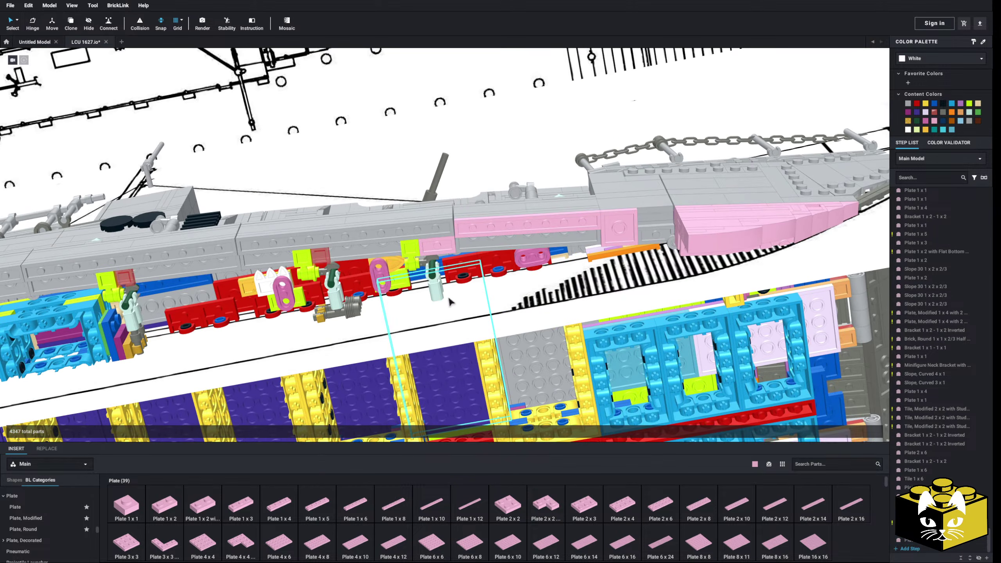
scroll(449, 290, "down", 3)
right_click_drag(447, 280, 514, 310)
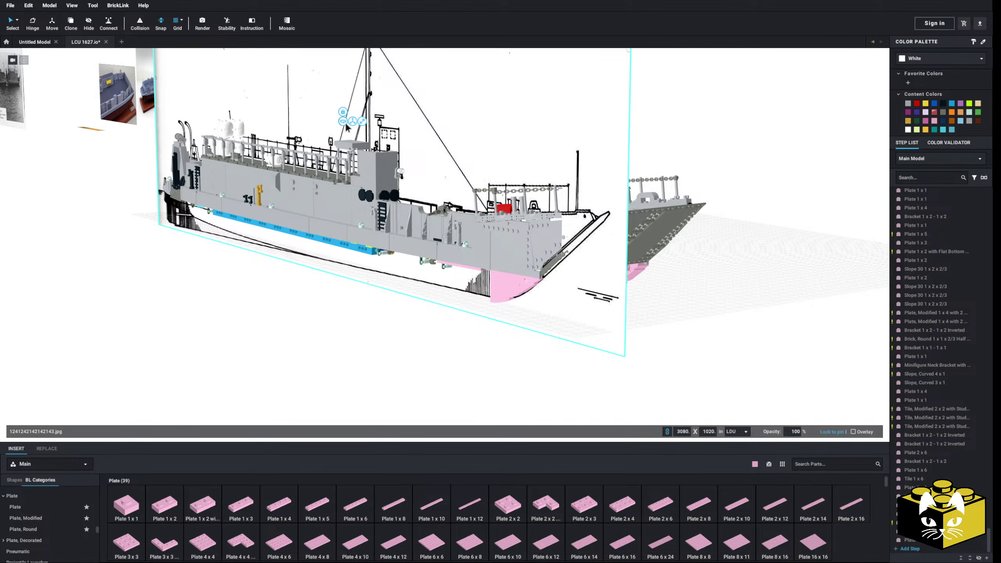
left_click_drag(328, 138, 662, 113)
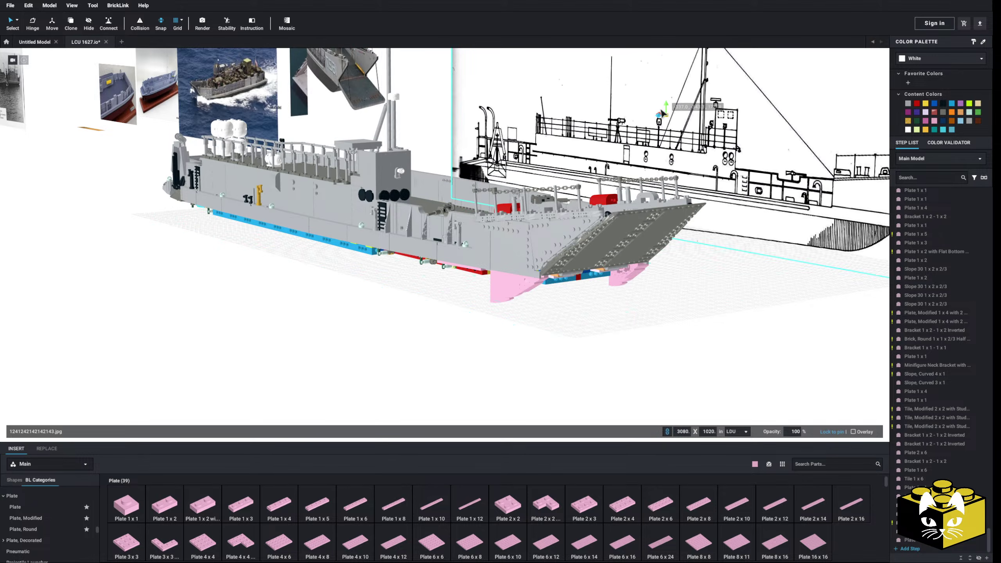
Delete the pink Plate 1 x 8 under the grey hull edge, just aft of the modified tile.
scroll(377, 370, "up", 10)
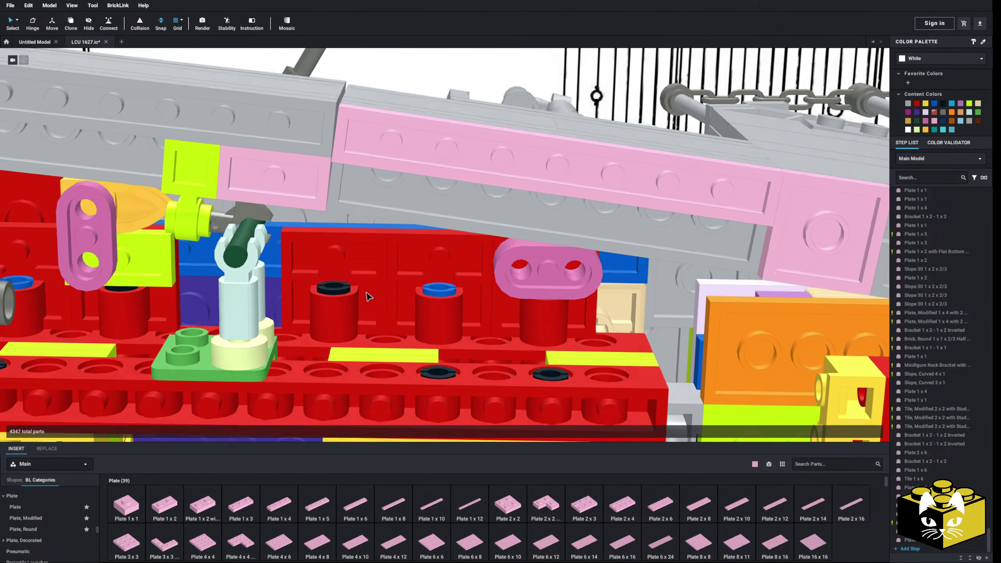
middle_click_drag(369, 297, 540, 357)
right_click_drag(540, 357, 535, 400)
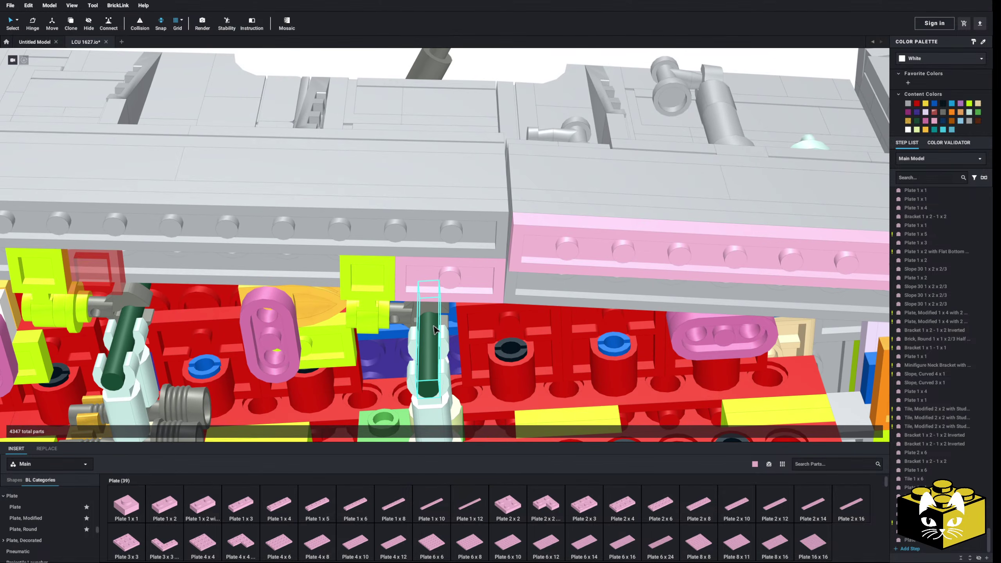
middle_click_drag(339, 283, 300, 264)
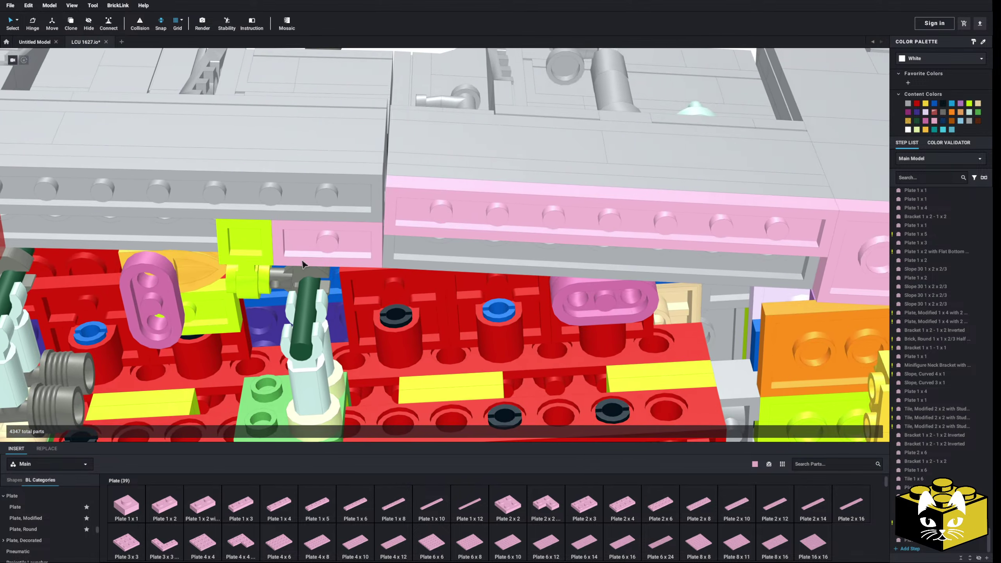
scroll(301, 267, "down", 5)
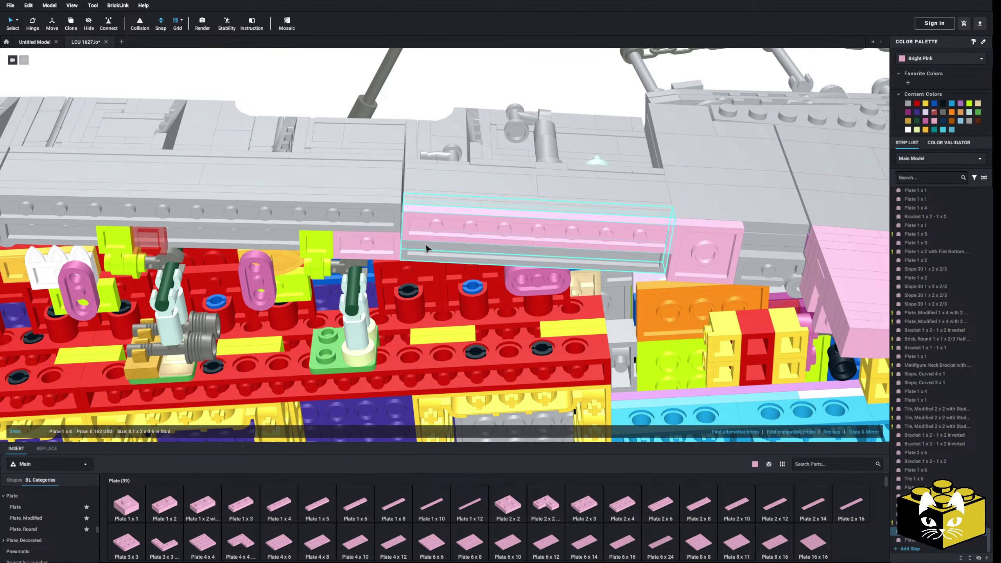
right_click_drag(426, 245, 409, 249)
key("Delete")
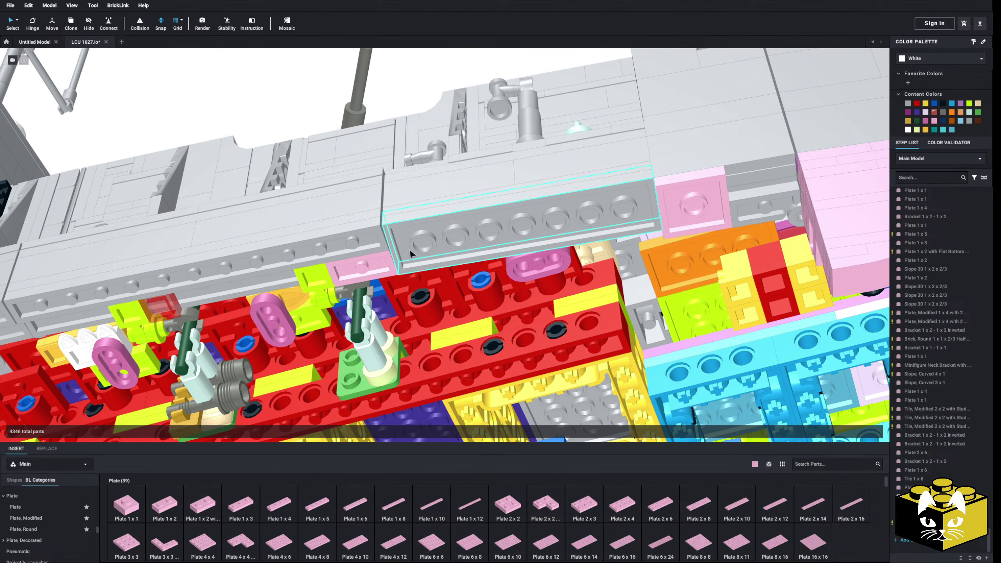
Place a pink Plate 1 x 8 on the grey studs under the hull edge, directly aft of the pink modified tile.
middle_click_drag(410, 249, 327, 269)
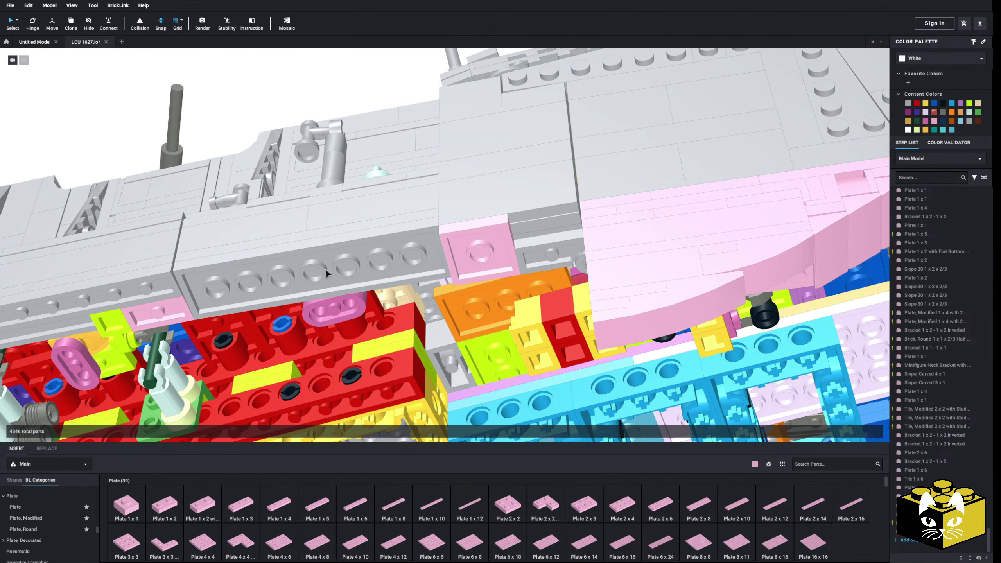
right_click_drag(325, 273, 423, 238)
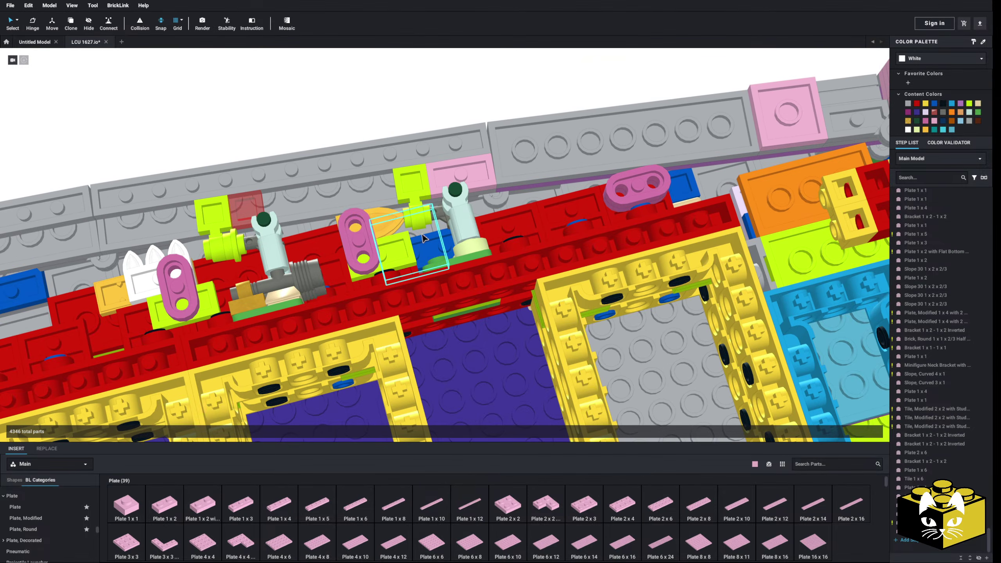
middle_click_drag(506, 198, 446, 235)
right_click_drag(445, 236, 454, 253)
middle_click_drag(453, 253, 427, 257)
scroll(427, 258, "up", 3)
right_click_drag(427, 258, 380, 248)
scroll(380, 248, "down", 5)
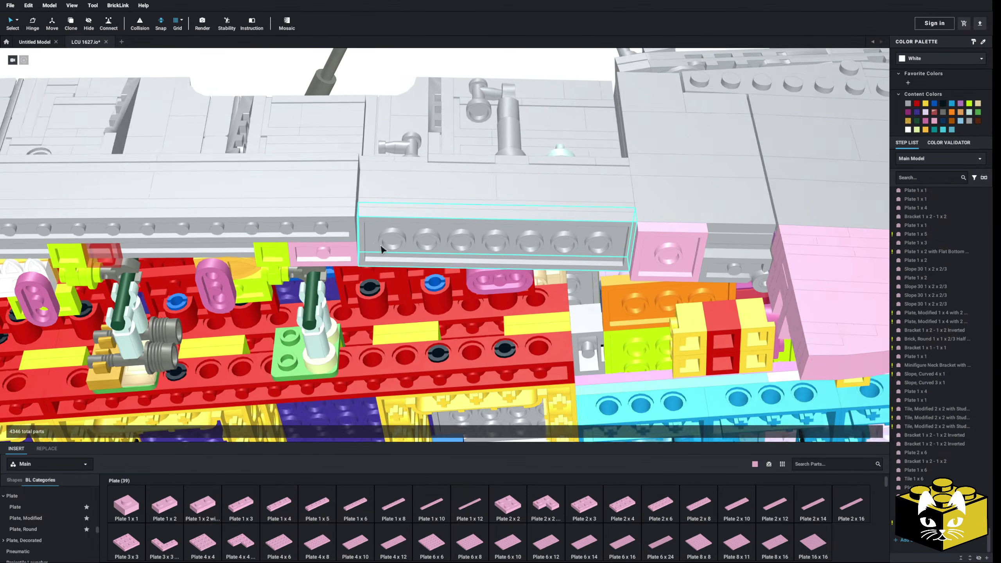
middle_click_drag(546, 224, 682, 240)
right_click_drag(680, 239, 369, 316)
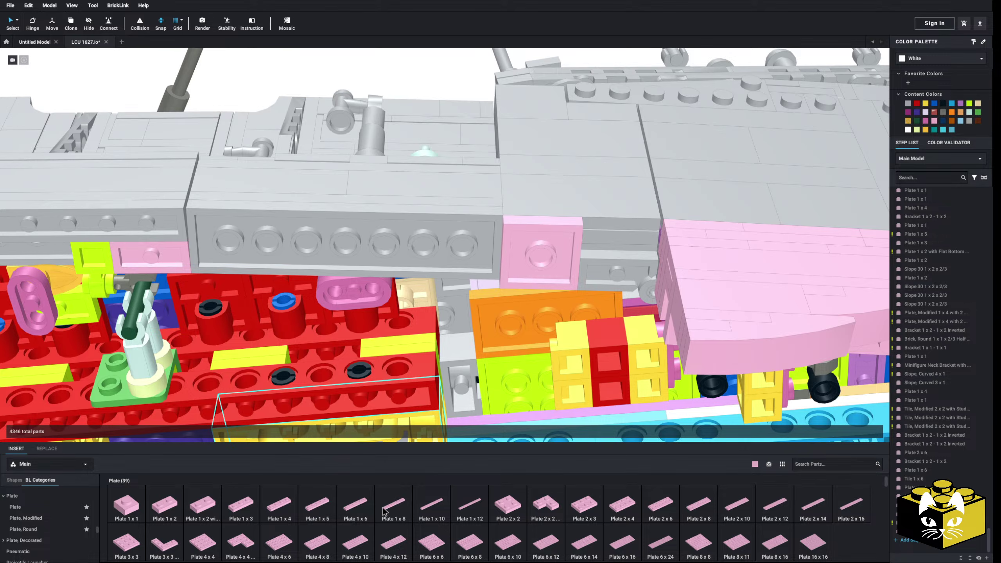
mouse_move(385, 224)
right_mouse_down()
mouse_move(374, 239)
mouse_move(382, 220)
right_mouse_up()
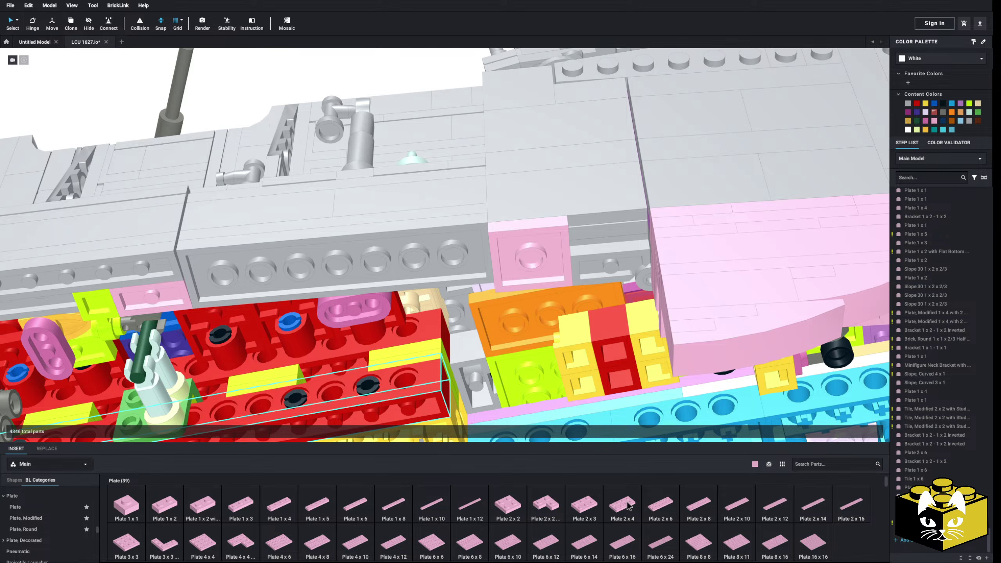
left_click(388, 517)
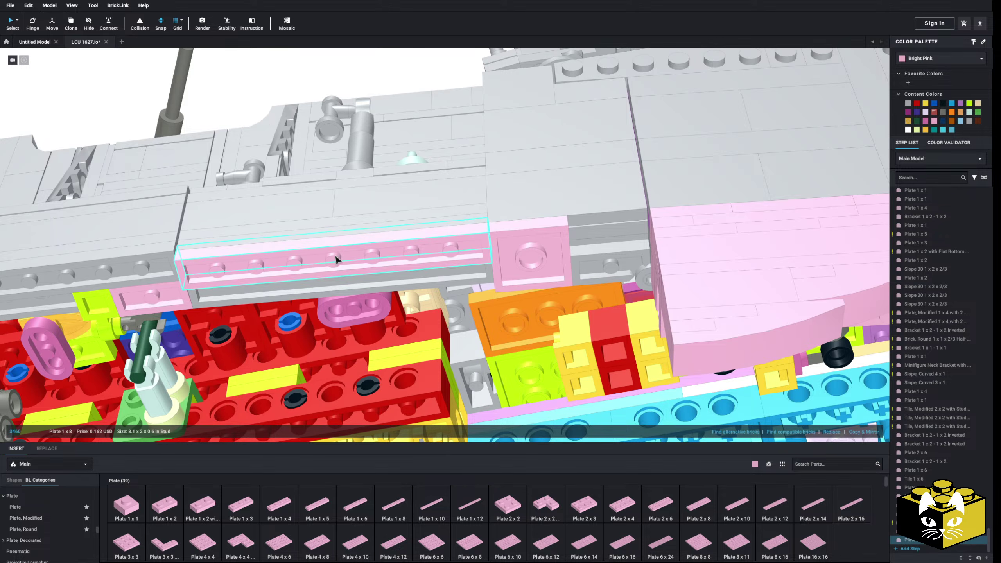
scroll(336, 256, "down", 2)
mouse_move(336, 256)
right_mouse_down()
mouse_move(339, 265)
mouse_move(335, 256)
right_mouse_up()
middle_click_drag(452, 300, 417, 314)
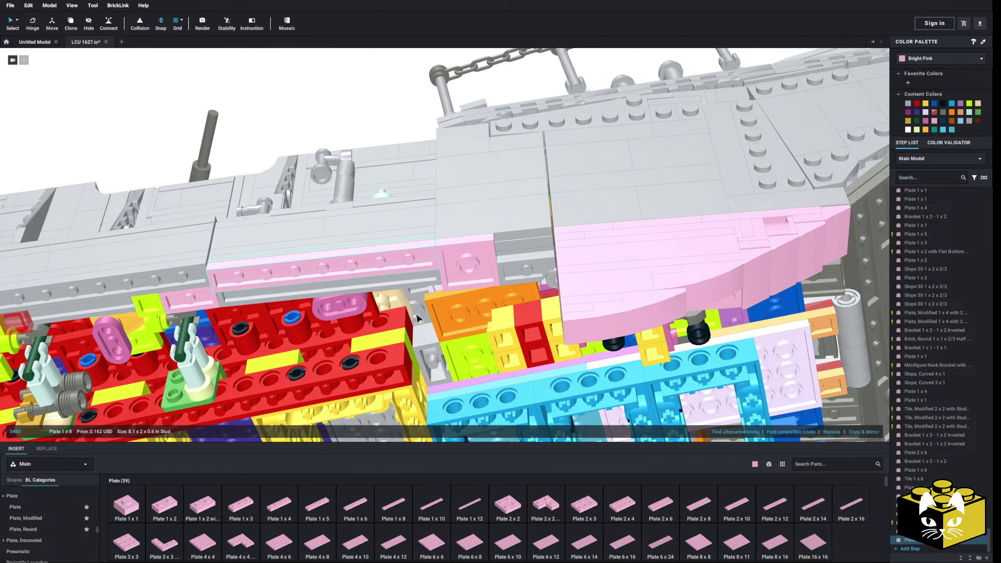
scroll(419, 319, "up", 2)
left_click(744, 509)
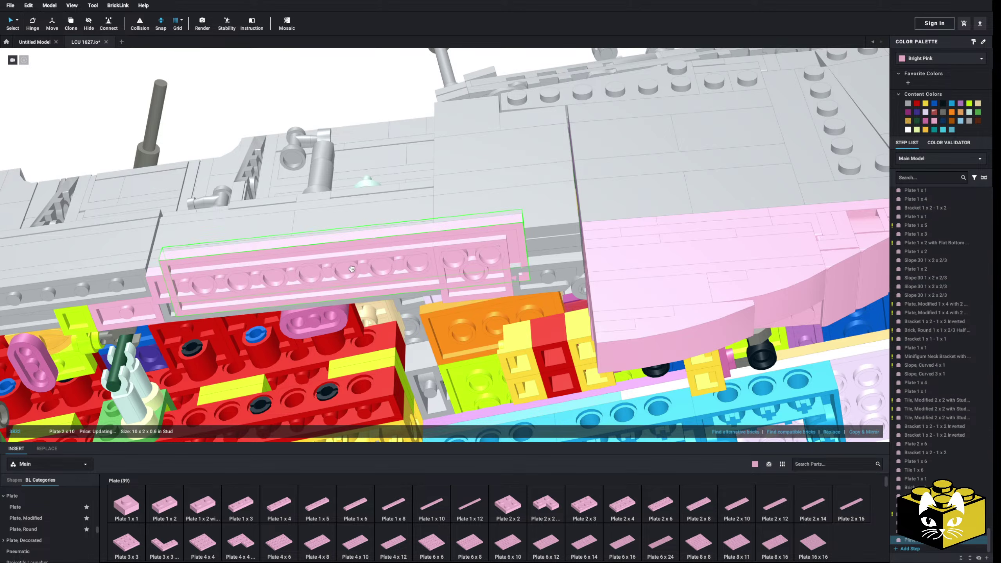
key("Escape")
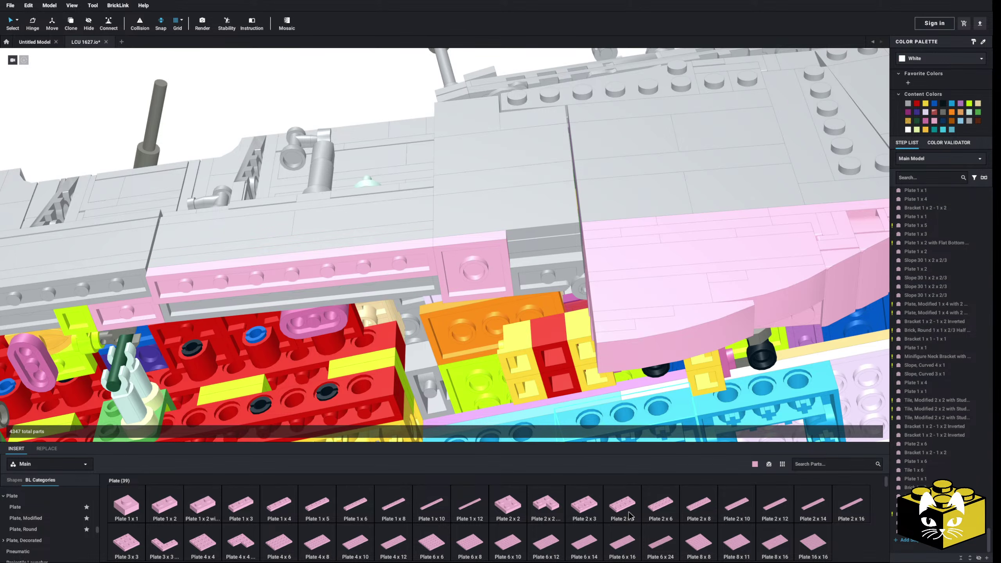
Place two pink Plates 2 x 6 end to end over the Plate 1 x 8 and modified tile, running aft from the bow section.
left_click(671, 512)
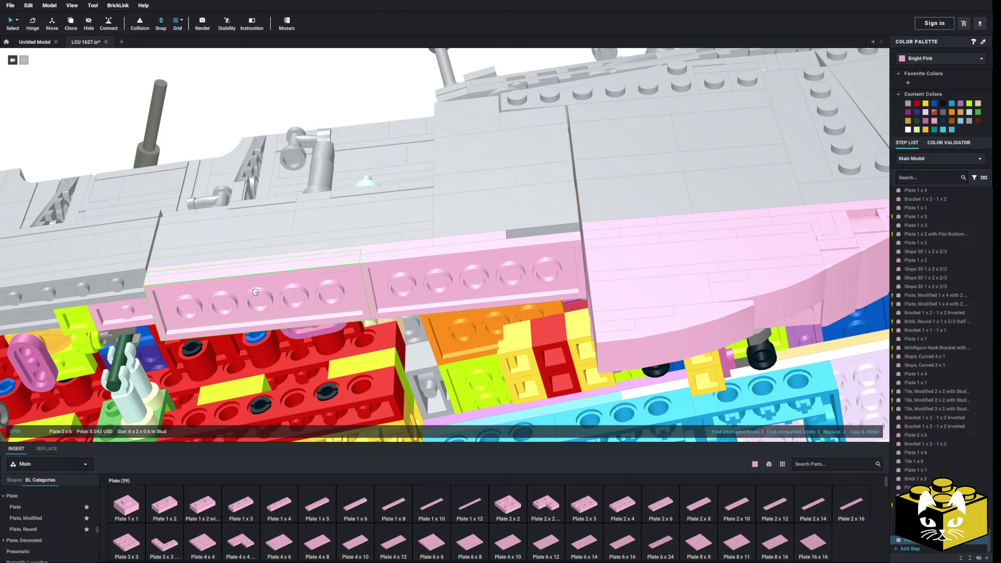
scroll(313, 285, "up", 3)
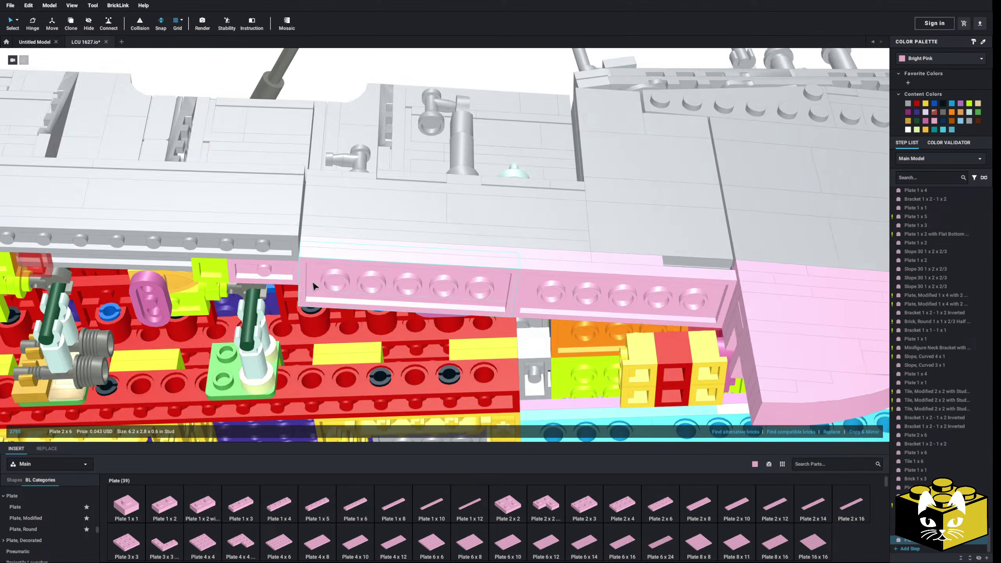
left_click(313, 286)
Examine the hull's lower edge and its joints along the section aft of the pink 2 x 6 plates.
right_click_drag(313, 285, 409, 282)
middle_click_drag(409, 281, 496, 297)
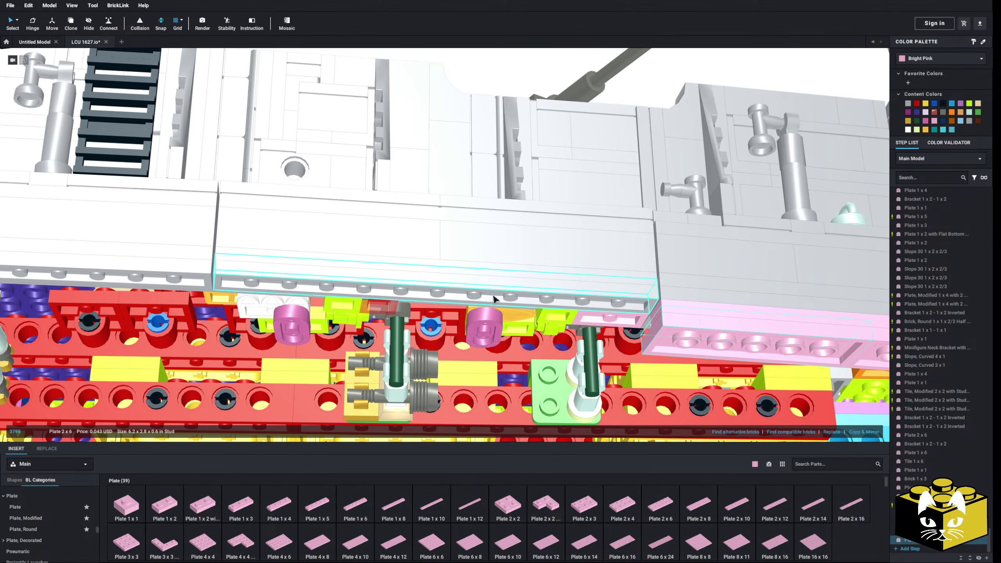
right_click_drag(496, 297, 437, 275)
middle_click_drag(437, 275, 485, 280)
scroll(378, 272, "down", 3)
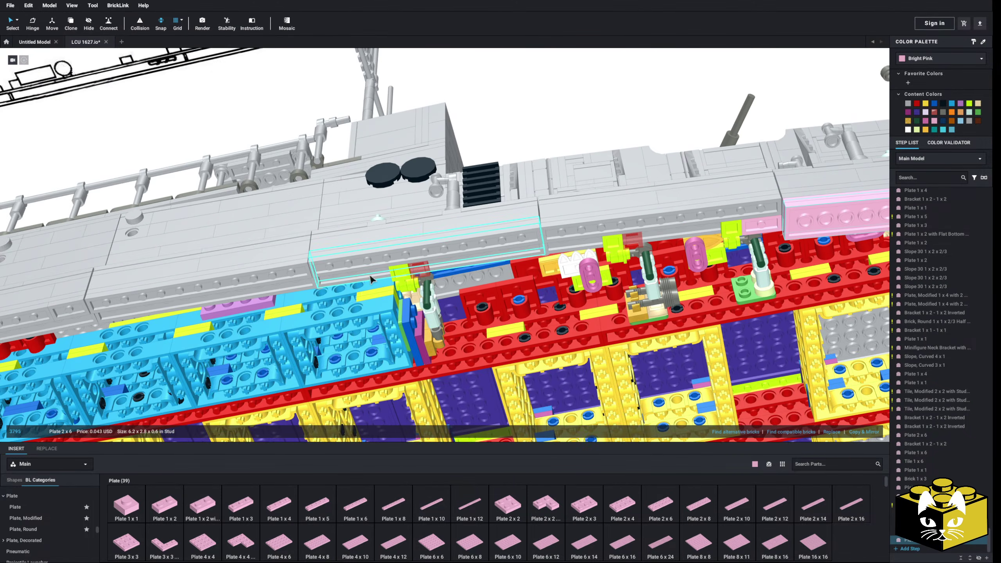
middle_click_drag(339, 274, 429, 270)
right_click_drag(428, 271, 374, 272)
middle_click_drag(453, 274, 339, 276)
right_click_drag(379, 274, 354, 272)
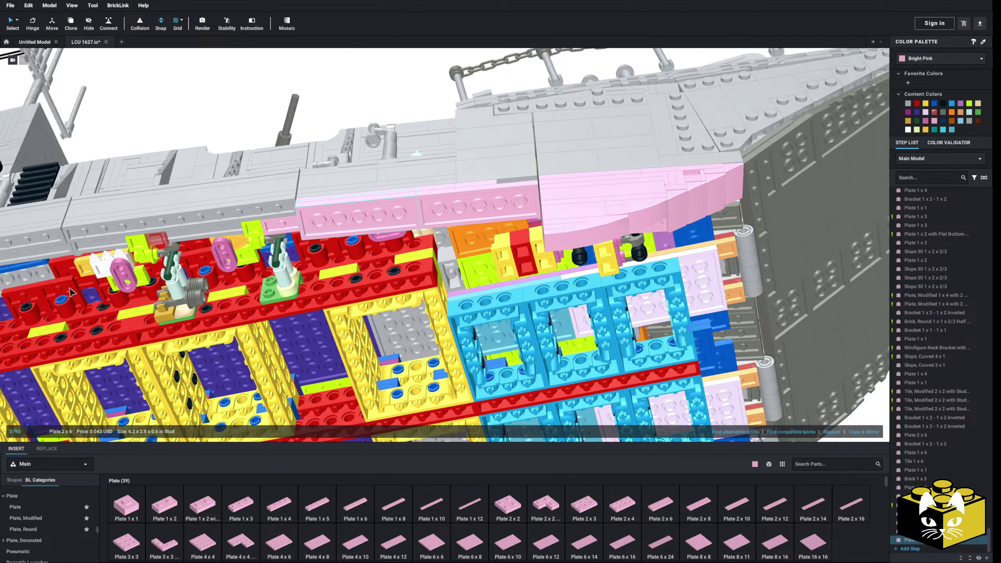
Duplicate the hinge plates in place at the angled hull joint above the blue Technic frames, with the copies in pink.
middle_click_drag(299, 272, 384, 271)
scroll(385, 271, "up", 3)
right_click_drag(410, 272, 386, 246)
scroll(402, 252, "up", 3)
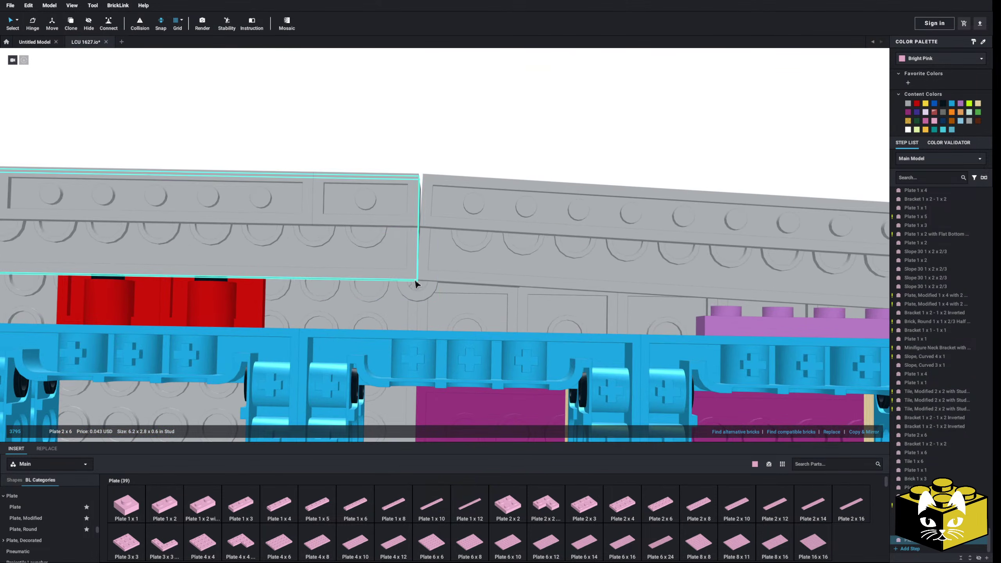
right_click(431, 296)
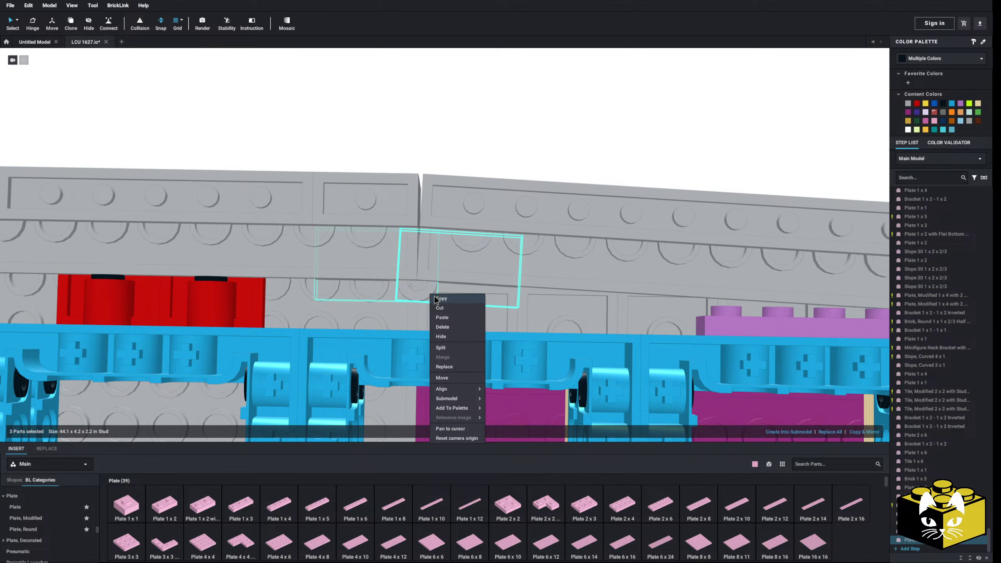
left_click(436, 298)
scroll(435, 292, "down", 2)
mouse_move(436, 272)
right_mouse_down()
mouse_move(439, 285)
mouse_move(445, 269)
right_mouse_up()
left_click(509, 98)
right_click(509, 97)
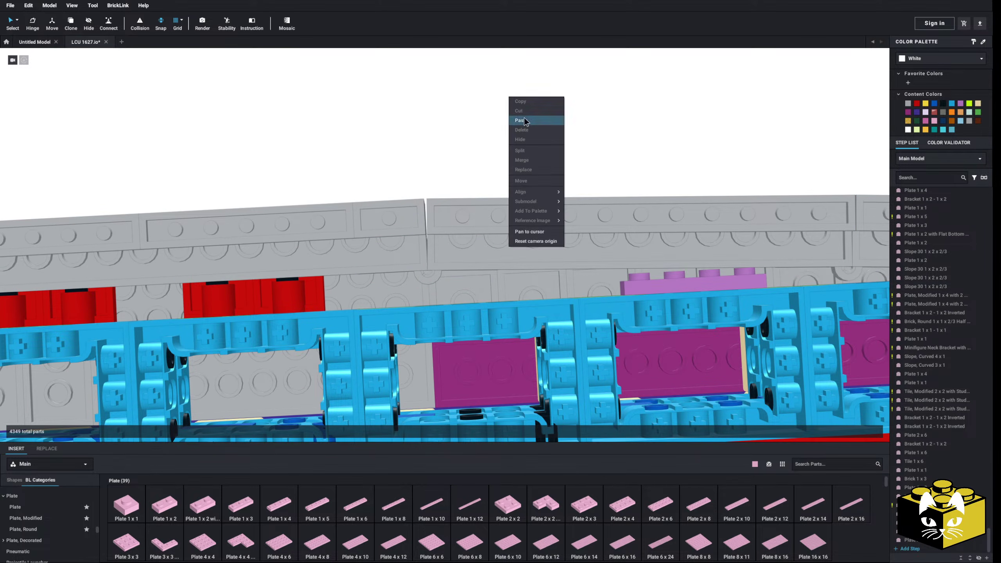
left_click(519, 120)
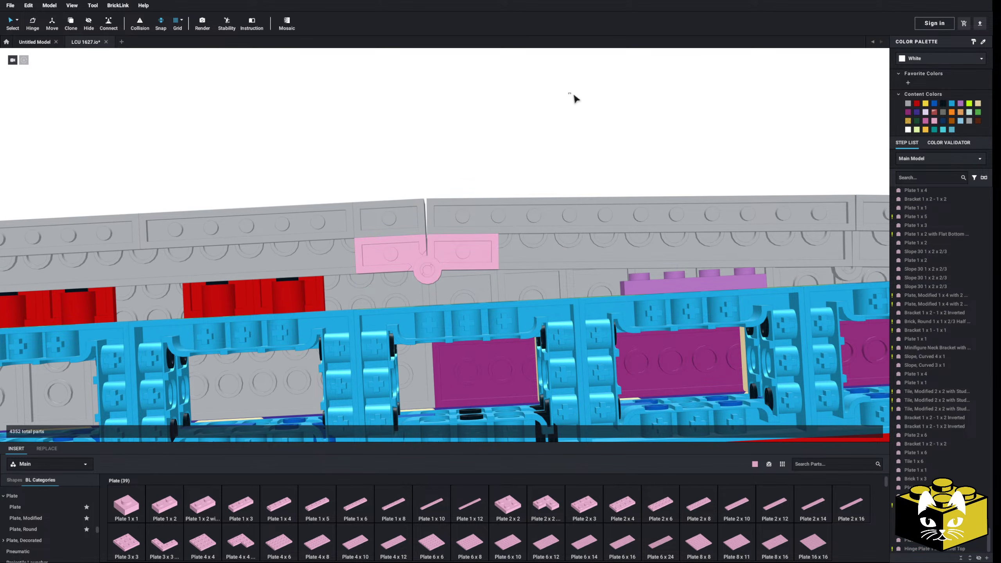
Duplicate the two grey 1 x 4 swivel hinge plates in place at the next hull joint forward and colour the copies Bright Pink.
right_click_drag(574, 95, 545, 204)
scroll(471, 264, "down", 3)
right_click_drag(465, 250, 683, 155)
right_click_drag(594, 281, 593, 252)
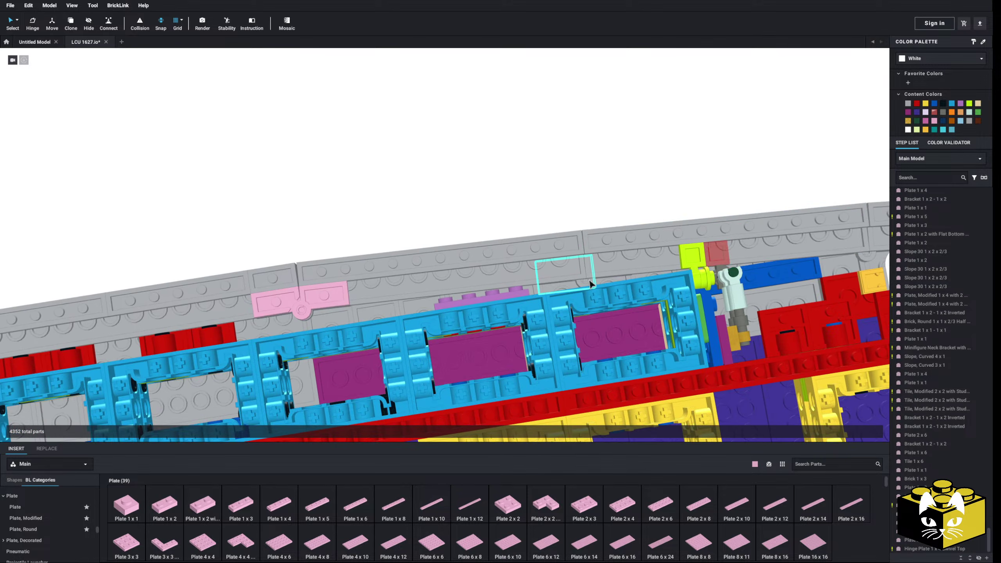
left_click(592, 283)
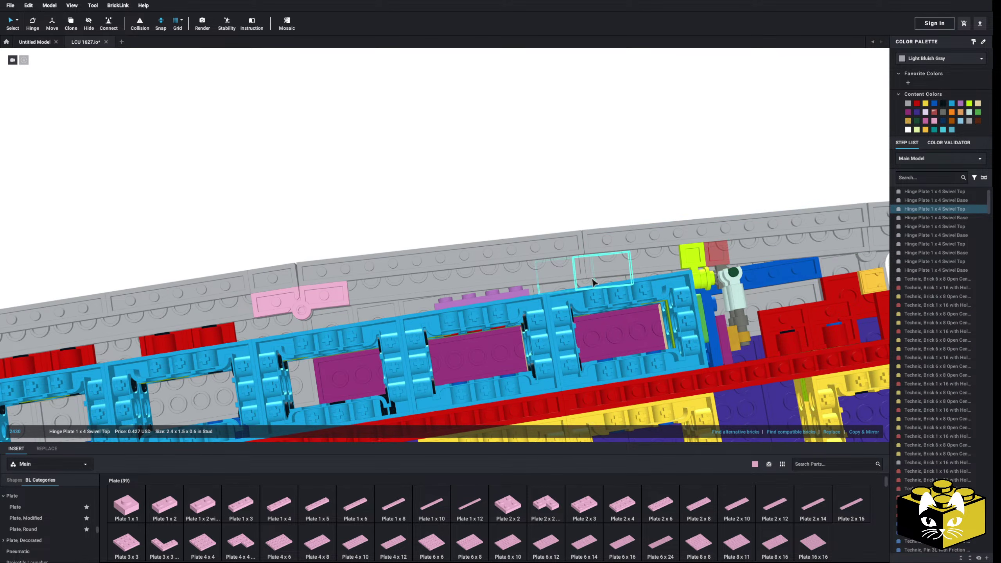
left_click(593, 280, "ctrl")
right_click(592, 279)
left_click(595, 272)
scroll(596, 272, "down", 3)
right_click_drag(596, 272, 587, 152)
left_click(607, 184)
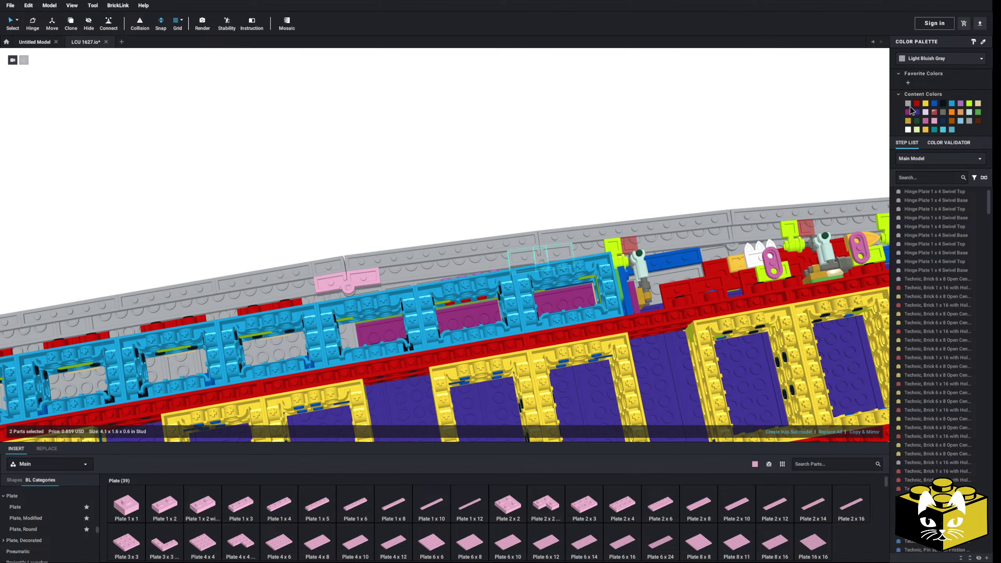
left_click(935, 122)
left_click(571, 173)
scroll(571, 174, "down", 5)
right_click_drag(571, 213, 567, 192)
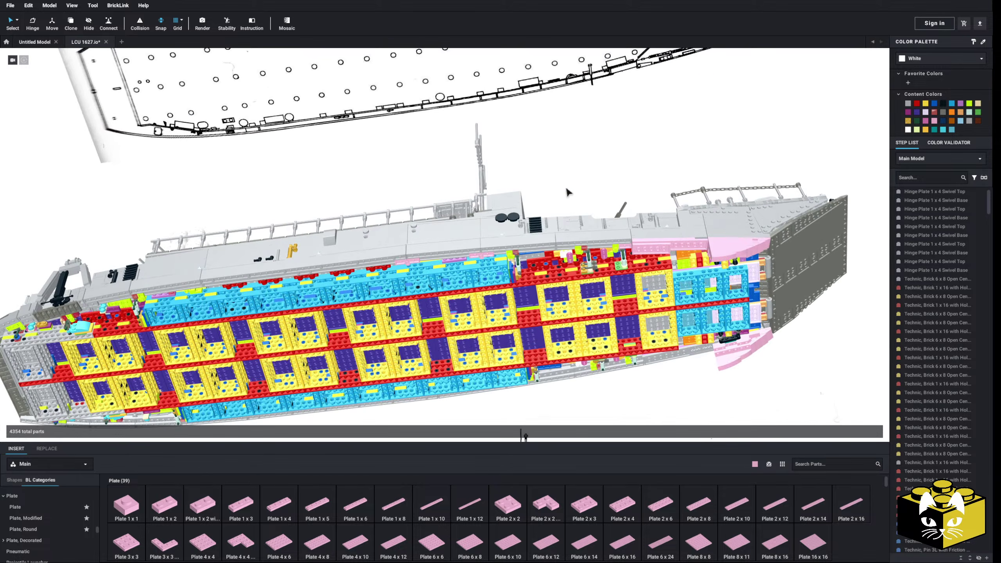
right_click(487, 84)
left_click(508, 95)
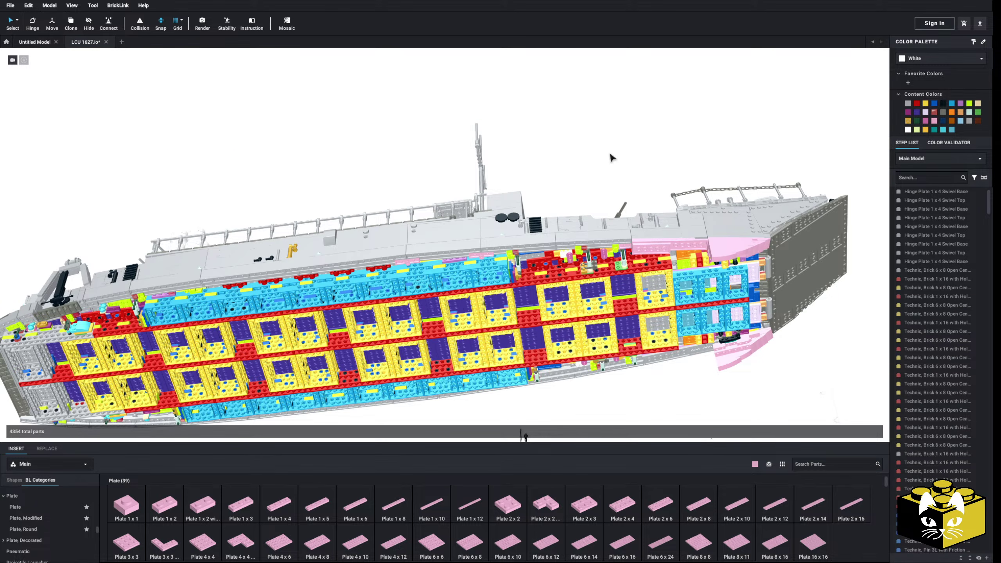
key("ctrl+z")
Hide the reference drawing behind the ship and save the model.
right_click(523, 98)
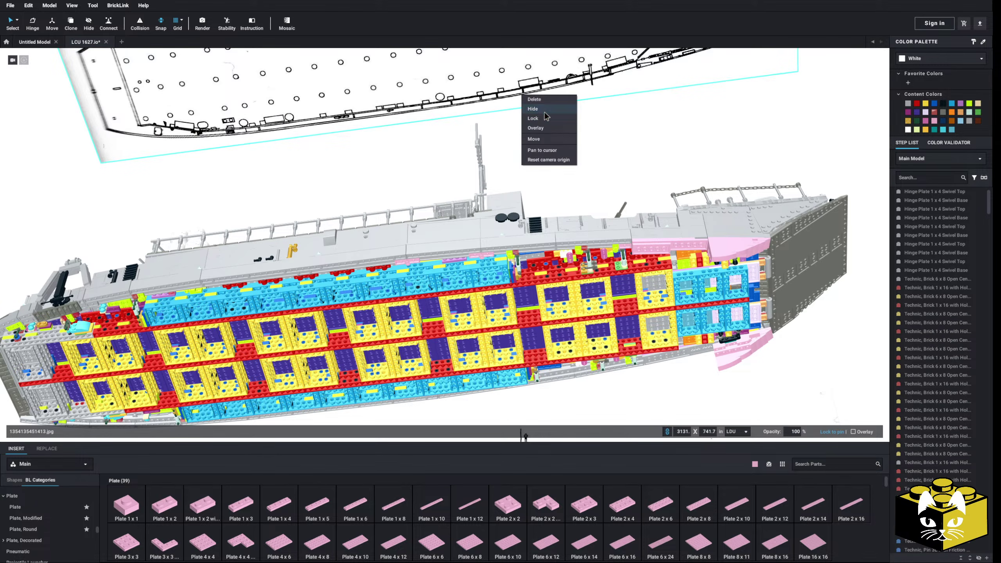
left_click(533, 109)
left_click(10, 6)
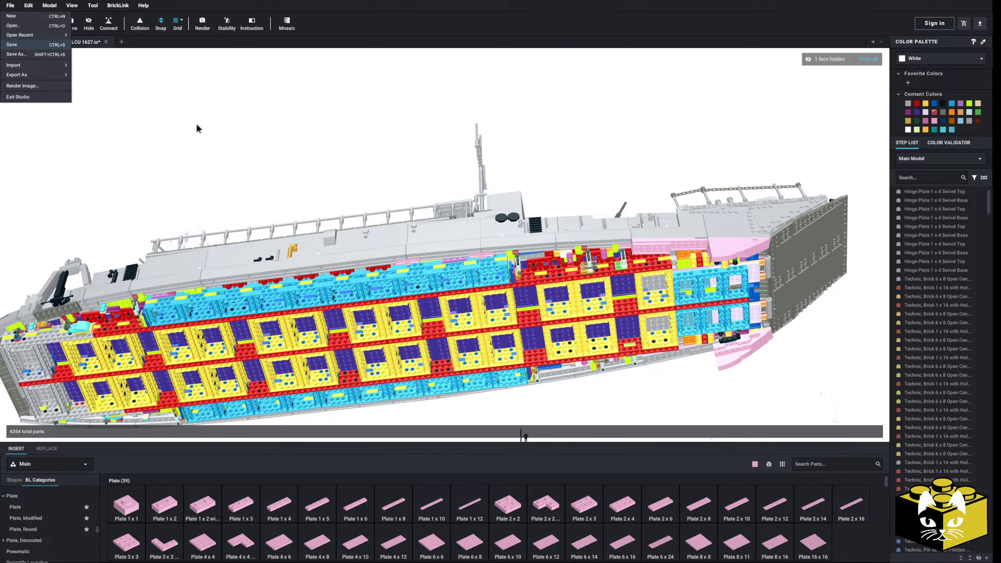
key("ctrl+s")
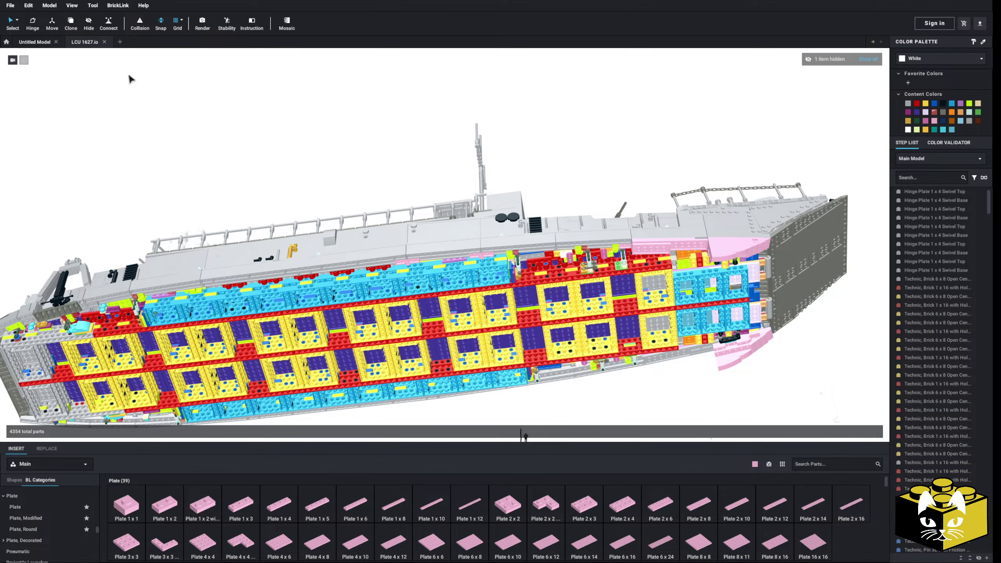
Duplicate the two grey 1 x 4 swivel hinge plates in place at the joint above the red Technic section and colour the copies Bright Pink.
scroll(372, 166, "up", 3)
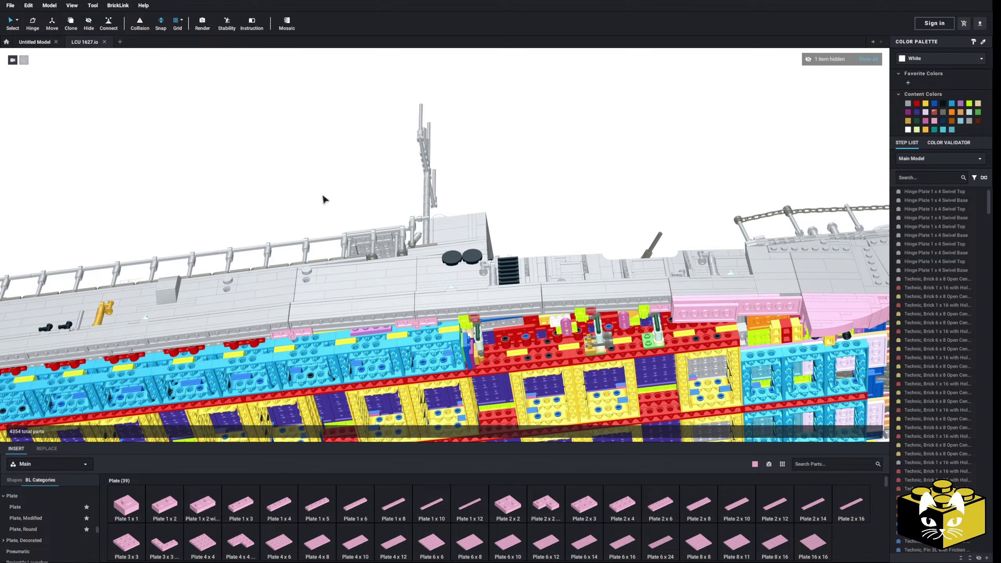
right_click_drag(322, 197, 329, 173)
scroll(371, 205, "up", 3)
right_click_drag(371, 206, 256, 178)
scroll(310, 205, "up", 4)
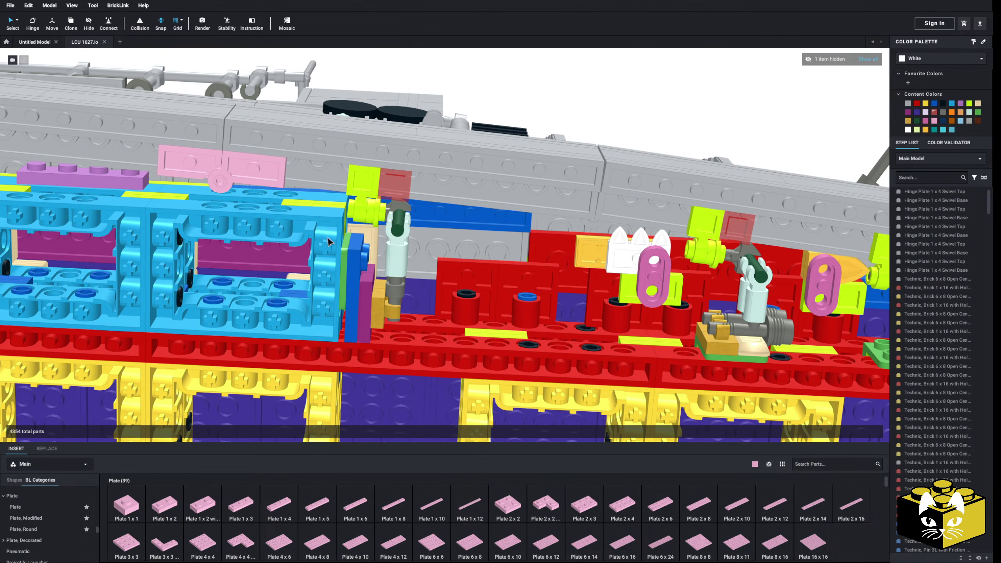
left_click(258, 175)
right_click(172, 161)
left_click(492, 161)
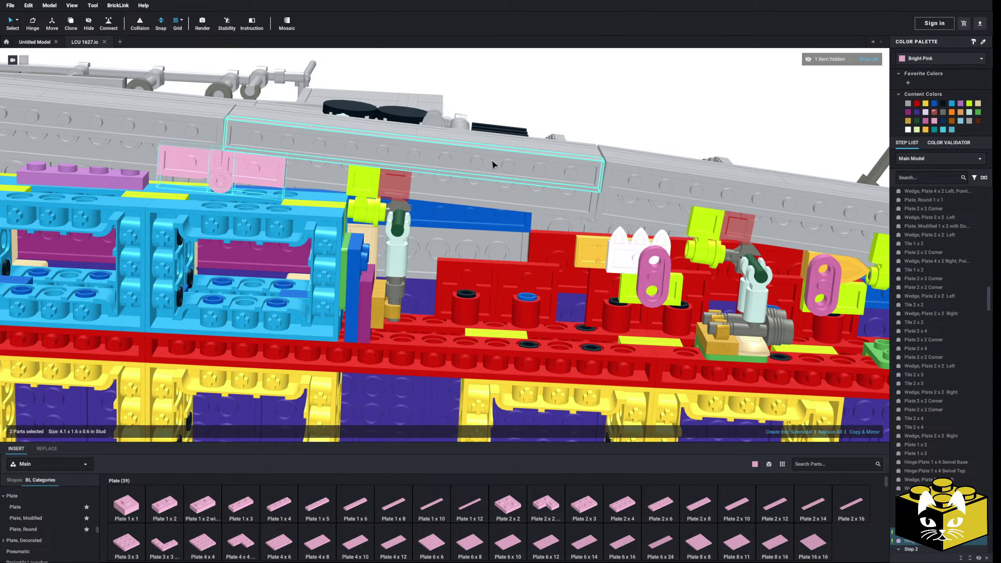
right_click_drag(492, 162, 627, 179)
left_click(613, 223)
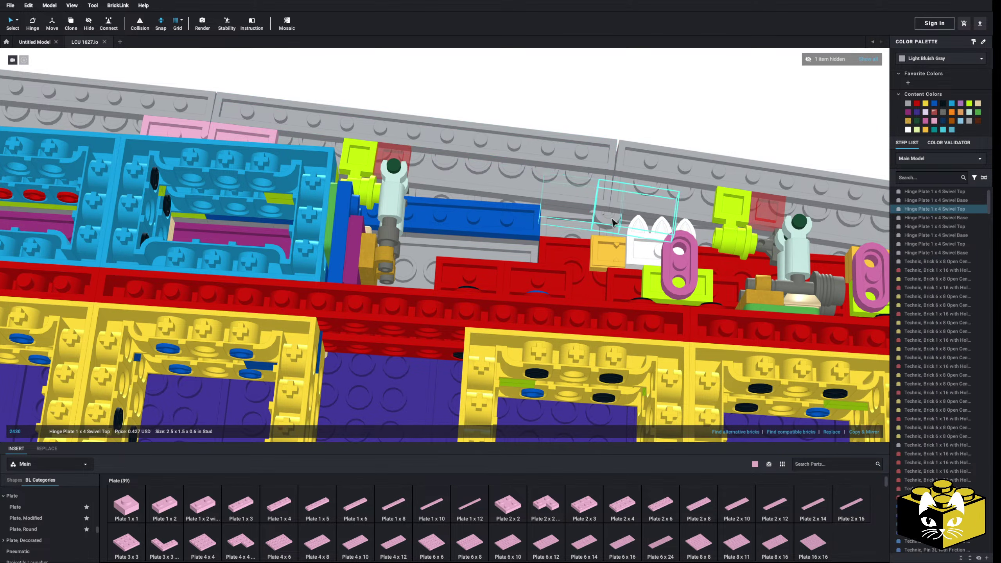
right_click(613, 220)
left_click(624, 237)
scroll(651, 158, "down", 5)
left_click(658, 133)
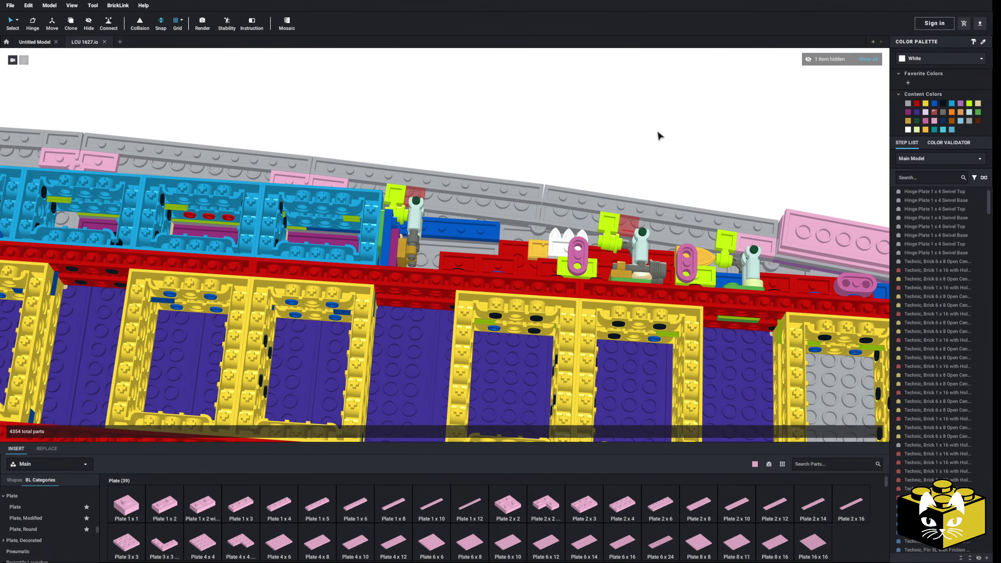
right_click(681, 160)
left_click(693, 186)
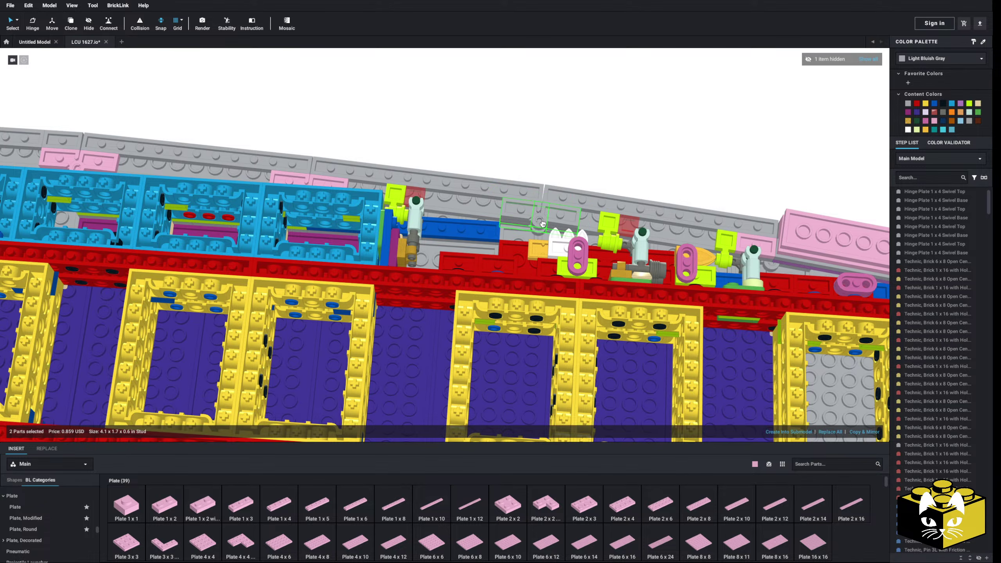
left_click(935, 124)
left_click(681, 150)
Examine the pink hinge plates and the hull's lower edge along the blue Technic frames.
right_click_drag(681, 149, 636, 179)
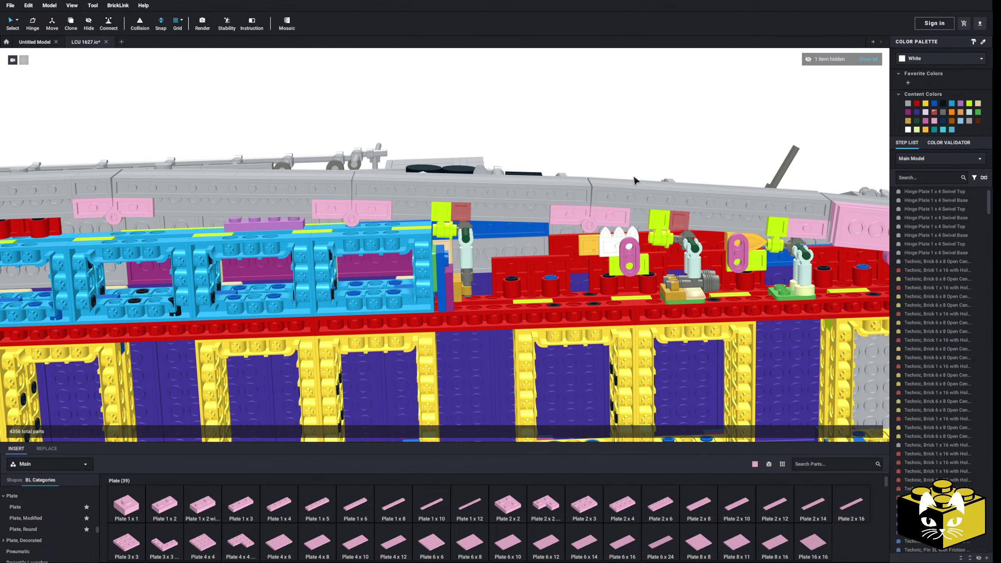
middle_click_drag(253, 220, 627, 222)
right_click_drag(532, 219, 526, 227)
middle_click_drag(526, 227, 536, 220)
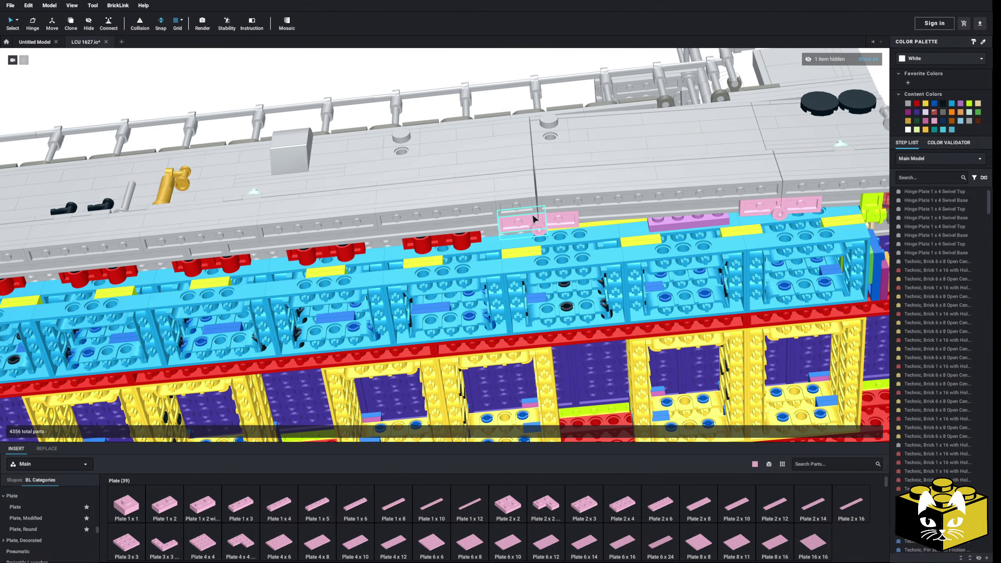
scroll(528, 221, "up", 5)
scroll(437, 211, "down", 3)
scroll(435, 210, "down", 3)
right_click_drag(434, 209, 442, 183)
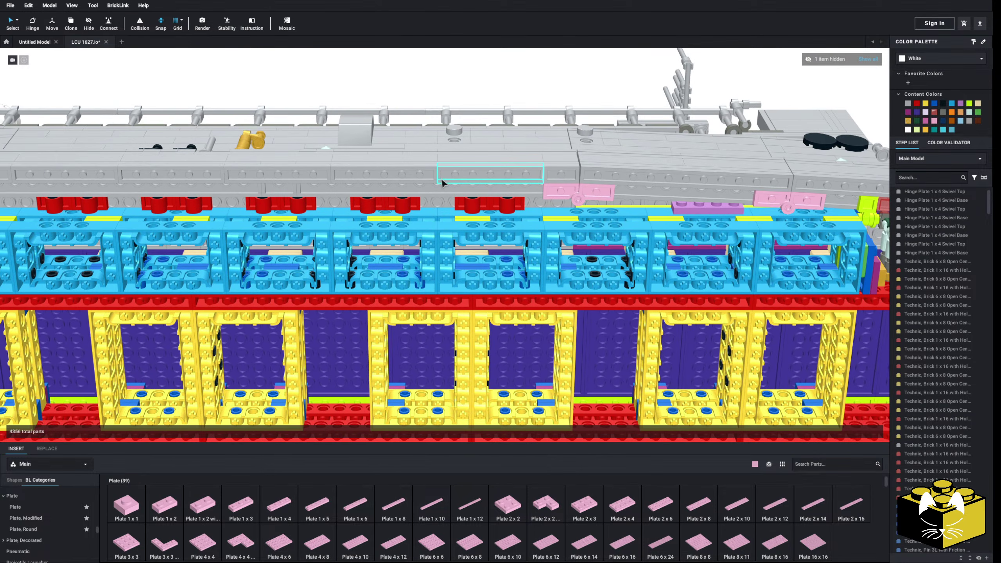
scroll(312, 184, "up", 2)
middle_click_drag(442, 182, 357, 194)
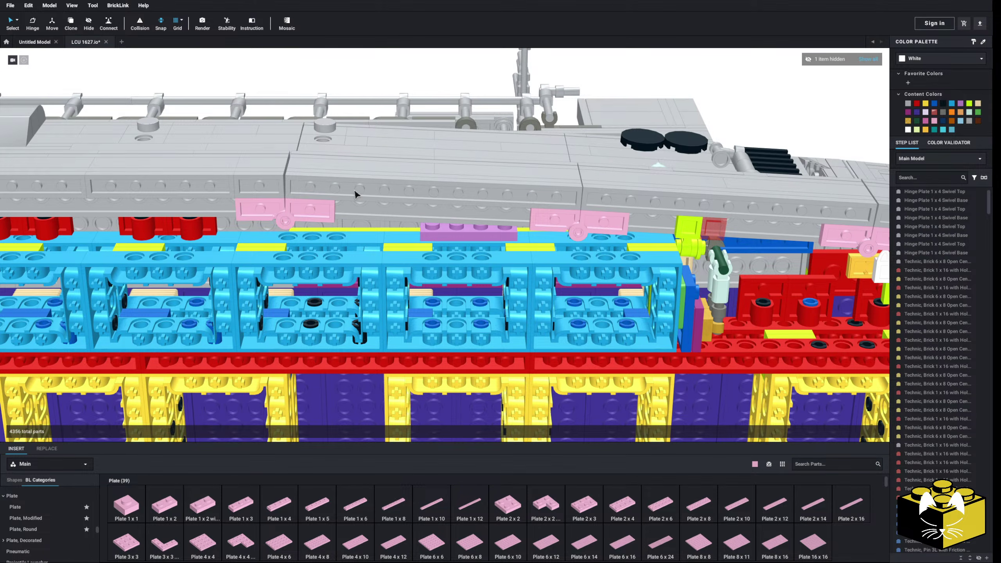
scroll(355, 194, "down", 3)
middle_click_drag(647, 240, 403, 210)
Delete the pink plates on the hull side between the forward hinge plates and the pink 2 x 2 modified tile.
right_click_drag(403, 209, 468, 236)
scroll(486, 274, "up", 4)
left_click(471, 237)
key("Delete")
left_click(509, 228)
key("Delete")
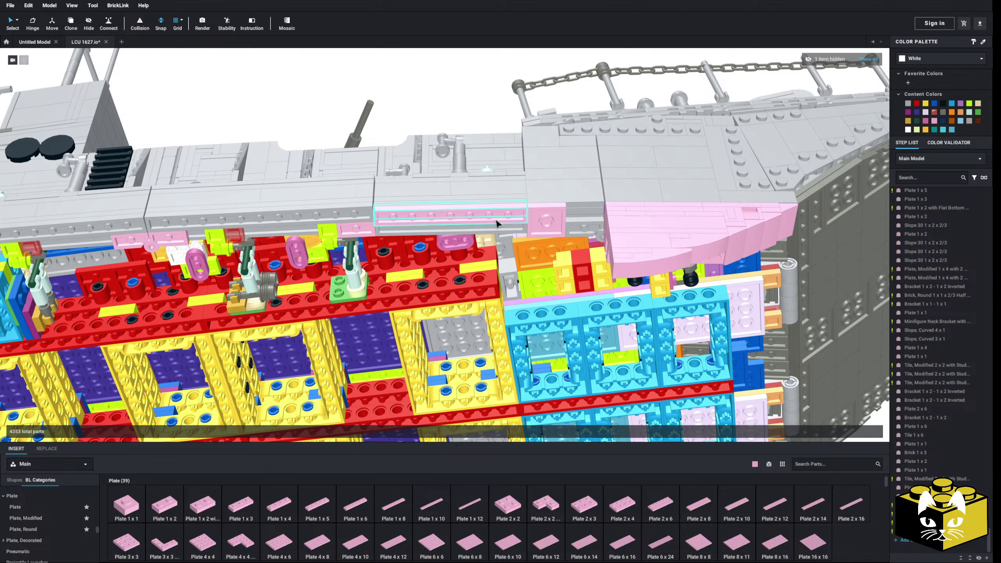
left_click(497, 222)
key("Delete")
left_click(530, 224)
scroll(446, 230, "down", 2)
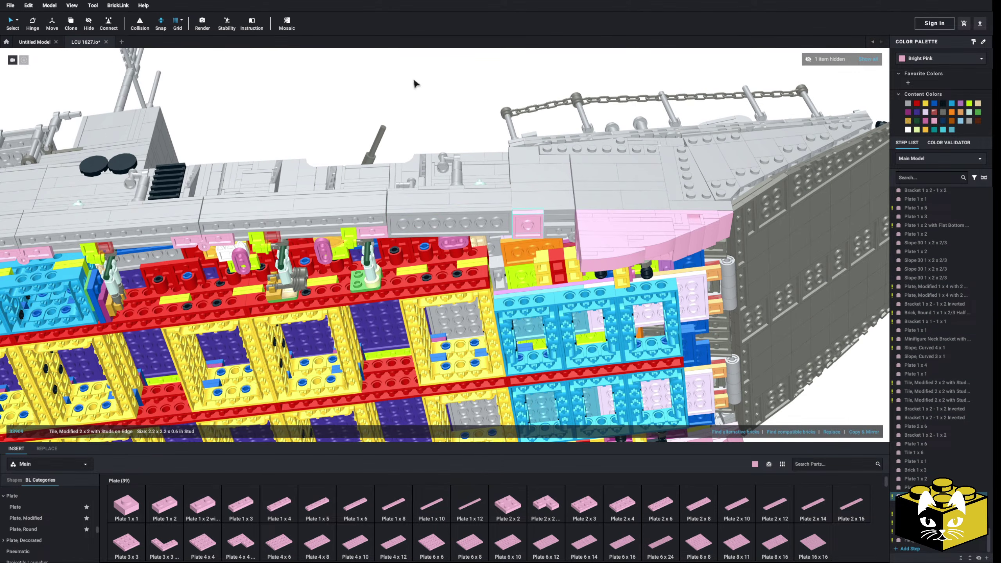
left_click(414, 81)
Place a pink Brick 2 x 6 from the Brick category on the hull side, just aft of the joint above the blue Technic frames.
middle_click_drag(357, 122, 623, 145)
scroll(419, 145, "up", 2)
middle_click_drag(374, 230, 298, 222)
middle_click_drag(435, 208, 330, 212)
middle_click_drag(808, 204, 847, 197)
middle_click_drag(157, 193, 480, 215)
scroll(512, 229, "up", 3)
scroll(513, 226, "down", 2)
scroll(77, 512, "down", 10)
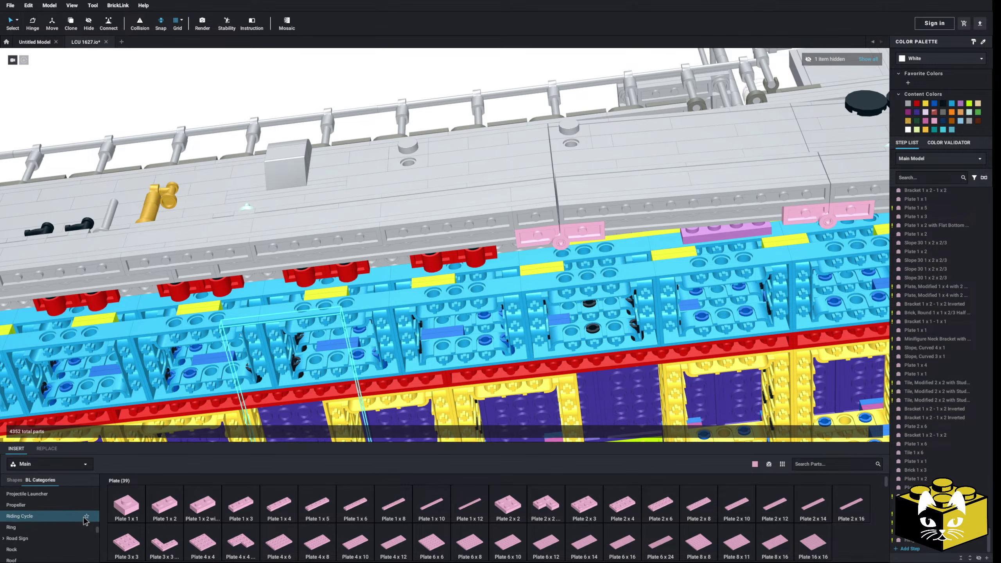
scroll(79, 509, "up", 2)
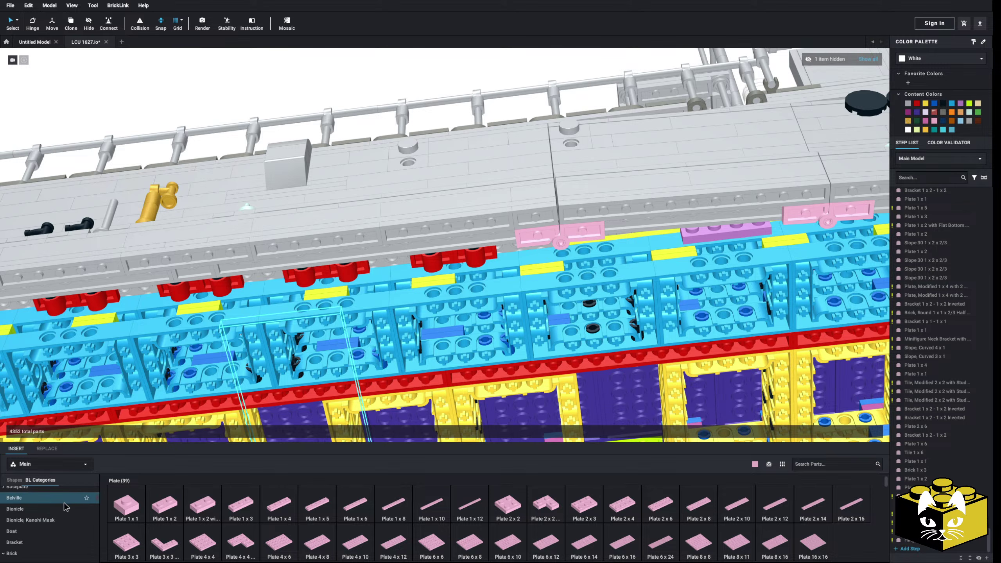
left_click(16, 549)
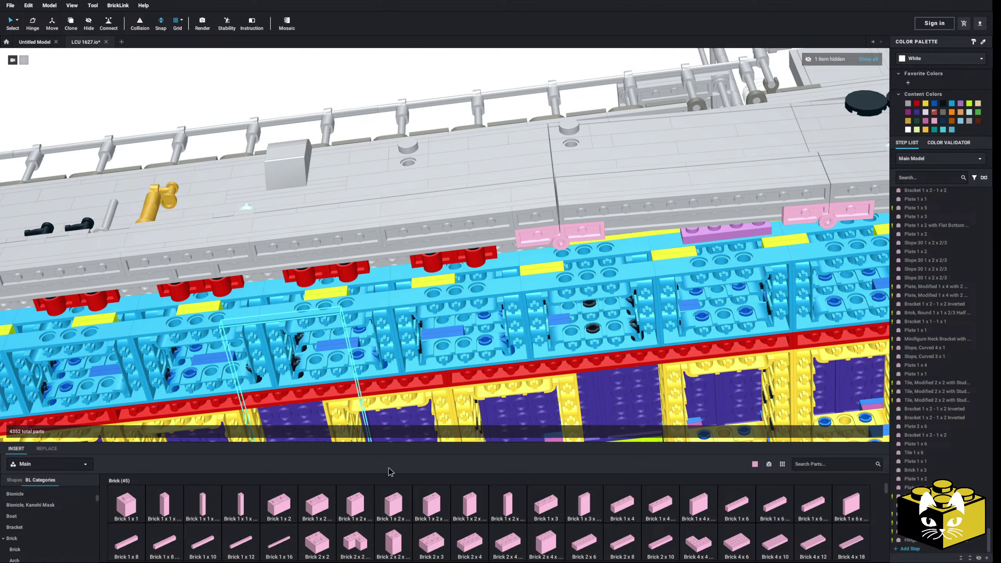
left_click_drag(593, 548, 487, 229)
Place a pink Plate 1 x 4 on the hull side between the two pink hinge joints above the blue frames.
middle_click_drag(561, 254, 478, 277)
right_click_drag(478, 277, 428, 294)
middle_click_drag(427, 296, 390, 310)
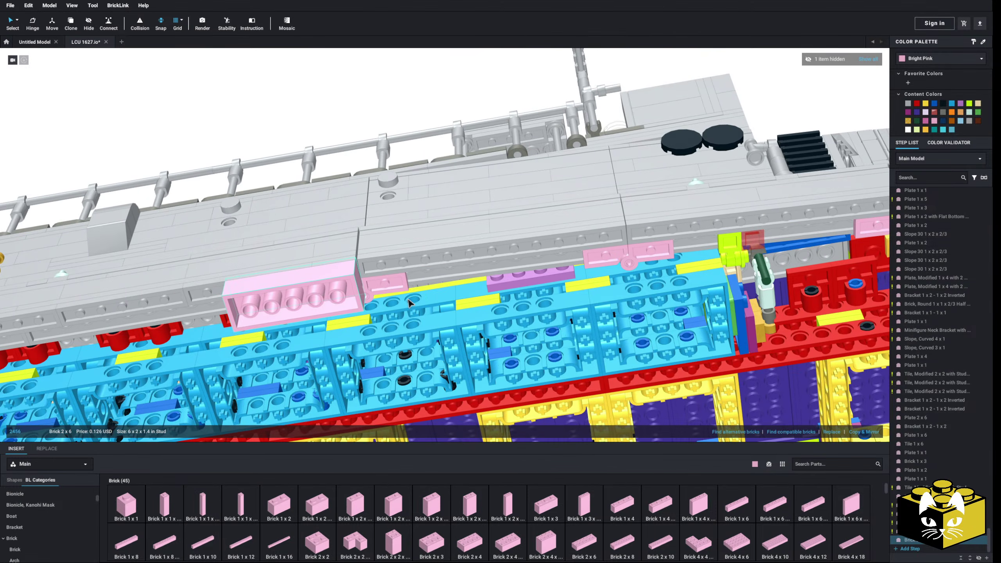
scroll(390, 310, "up", 3)
scroll(81, 514, "up", 3)
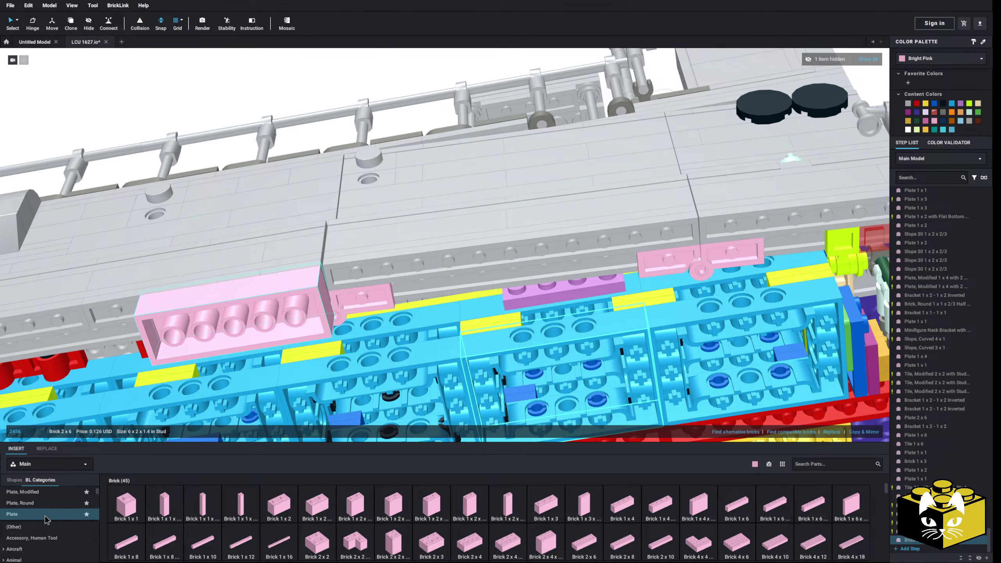
left_click(45, 517)
left_click_drag(279, 507, 523, 275)
scroll(522, 274, "down", 2)
Add a pink Plate 1 x 2 to the hull side at the aft end of the pink 2 x 6 brick.
middle_click_drag(294, 322, 419, 292)
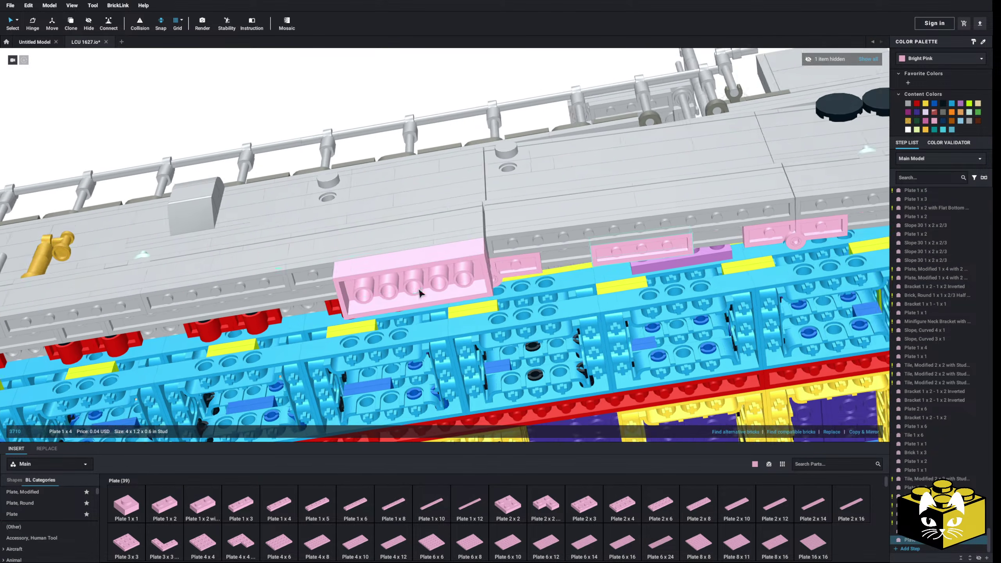
right_click_drag(419, 292, 339, 297)
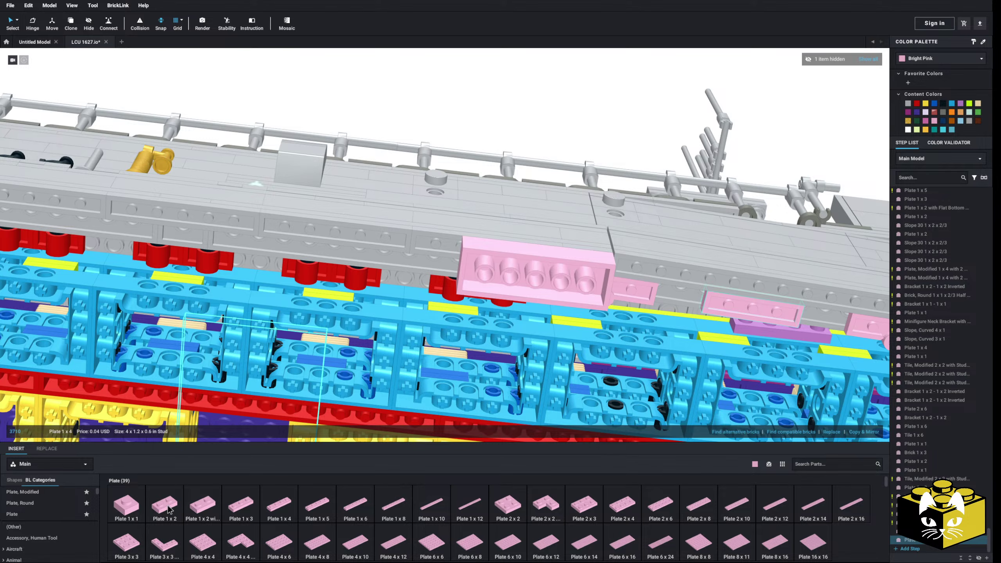
left_click_drag(169, 509, 458, 270)
scroll(458, 270, "down", 3)
right_click_drag(457, 270, 476, 181)
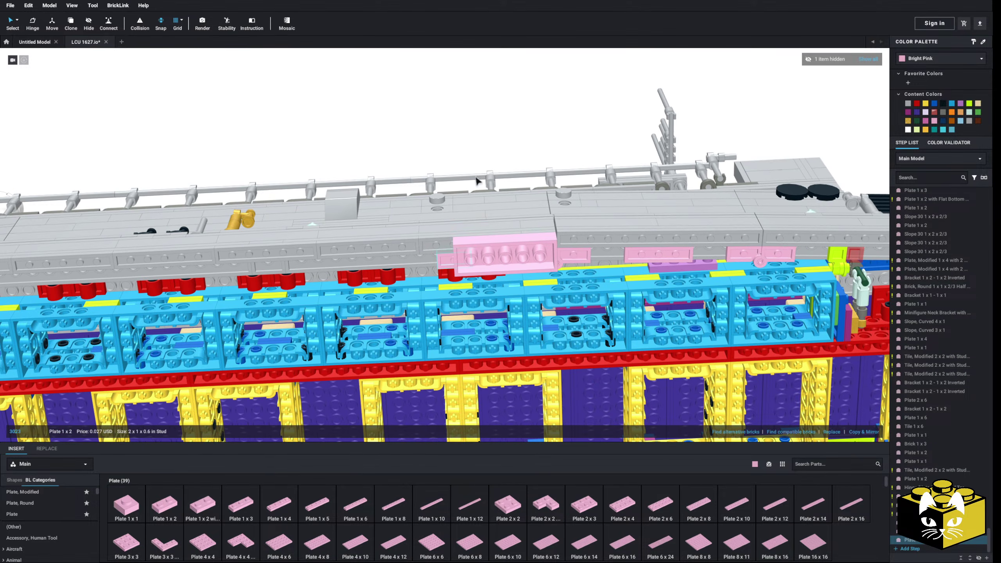
Copy the pink 2 x 6 brick and place two copies end to end along the hull section forward of it.
left_click(476, 170)
middle_click_drag(492, 134, 374, 192)
scroll(374, 192, "up", 4)
right_click_drag(374, 192, 315, 197)
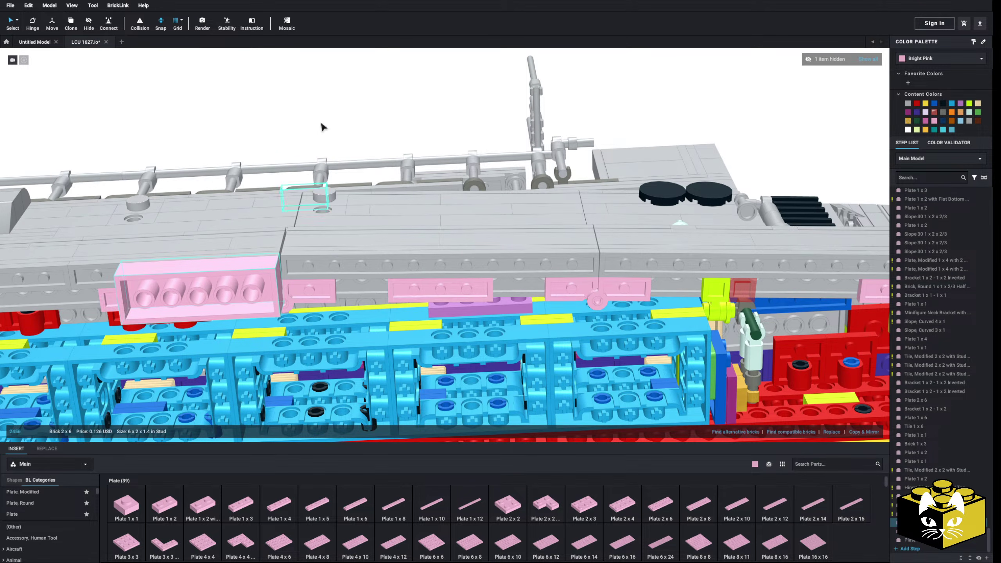
right_click(341, 83)
left_click(356, 108)
left_click(362, 286)
right_click(404, 106)
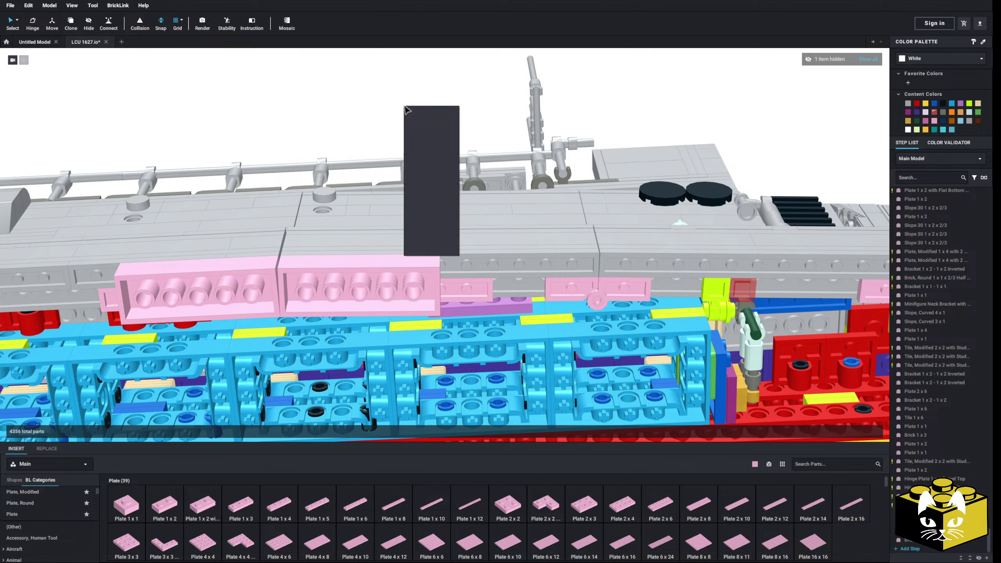
left_click(418, 130)
Copy a pink 2 x 6 brick onto the next hull section, starting at the joint by the end of the blue frames.
right_click_drag(424, 126, 537, 127)
scroll(514, 145, "up", 3)
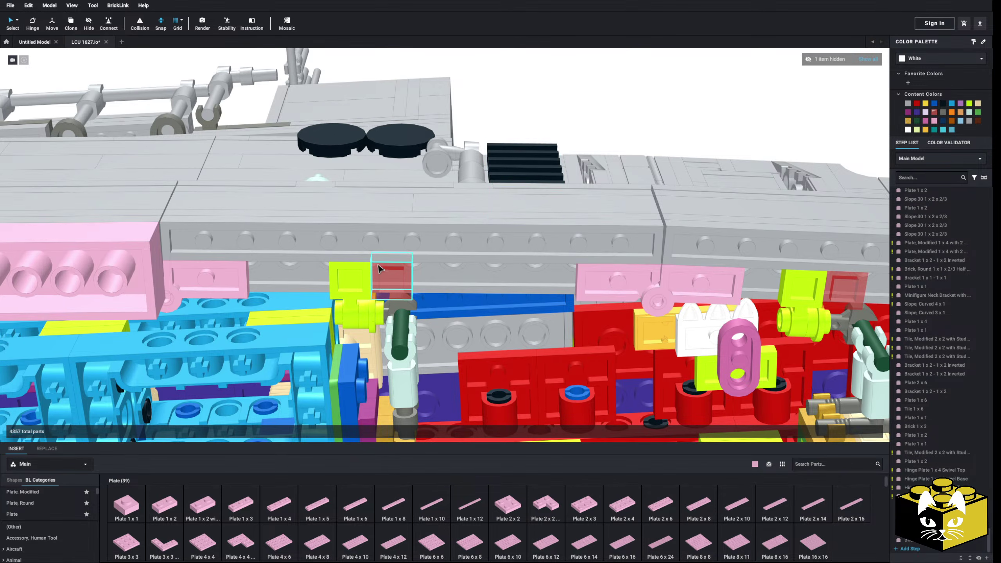
scroll(378, 269, "down", 2)
right_click_drag(497, 247, 491, 245)
right_click(233, 291)
left_click(243, 304)
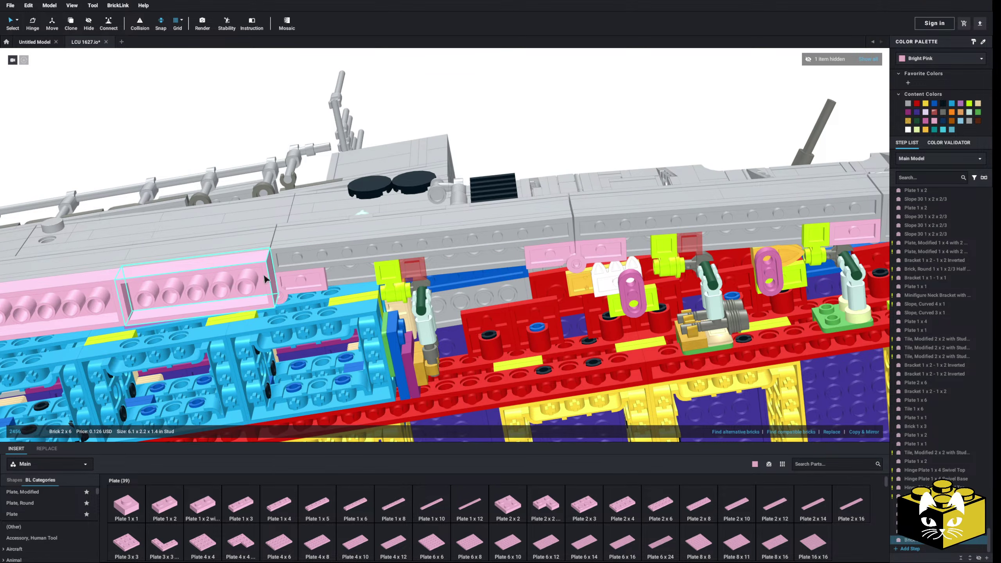
right_click(584, 116)
left_click(596, 140)
left_click(564, 126)
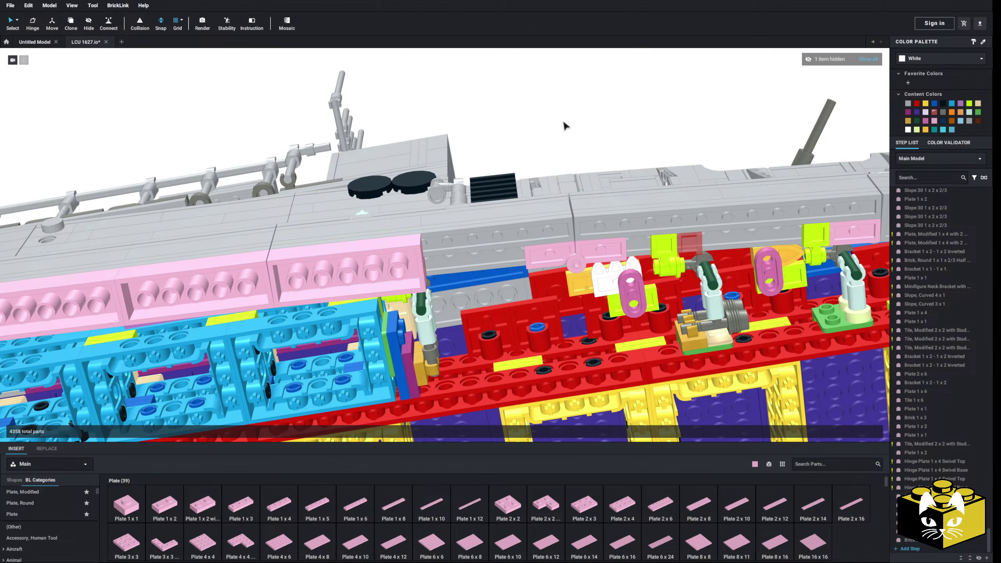
Place a pink Plate 1 x 2 on the hull side at the forward end of the last pink 2 x 6 brick.
right_click_drag(564, 127, 518, 139)
right_click_drag(440, 291, 462, 291)
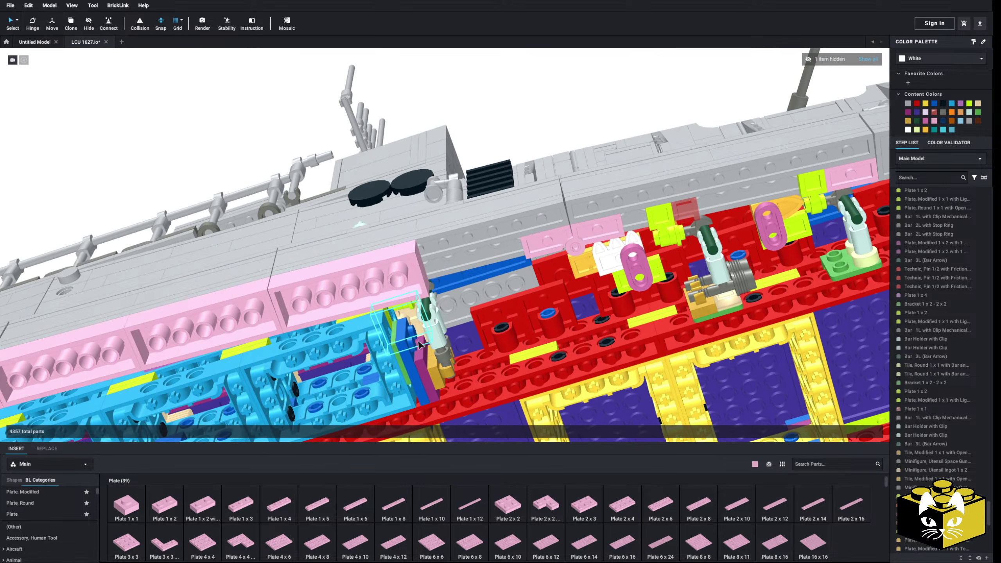
left_click(381, 339)
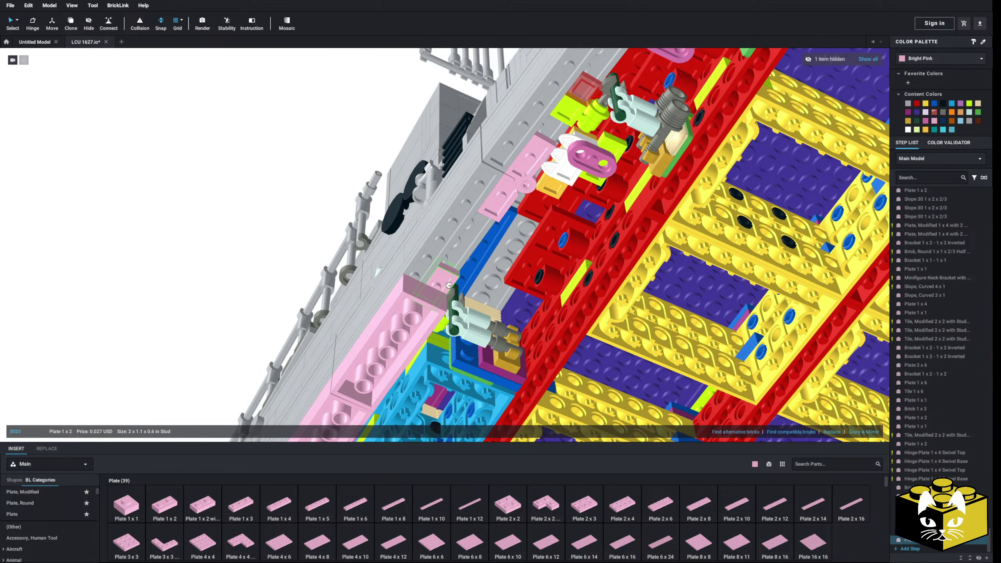
right_click_drag(446, 285, 411, 277)
right_click(410, 278)
left_click(495, 139)
Paste another pink 2 x 6 brick over the 1 x 2 plate to fill the section up to the next hull joint.
right_click(493, 136)
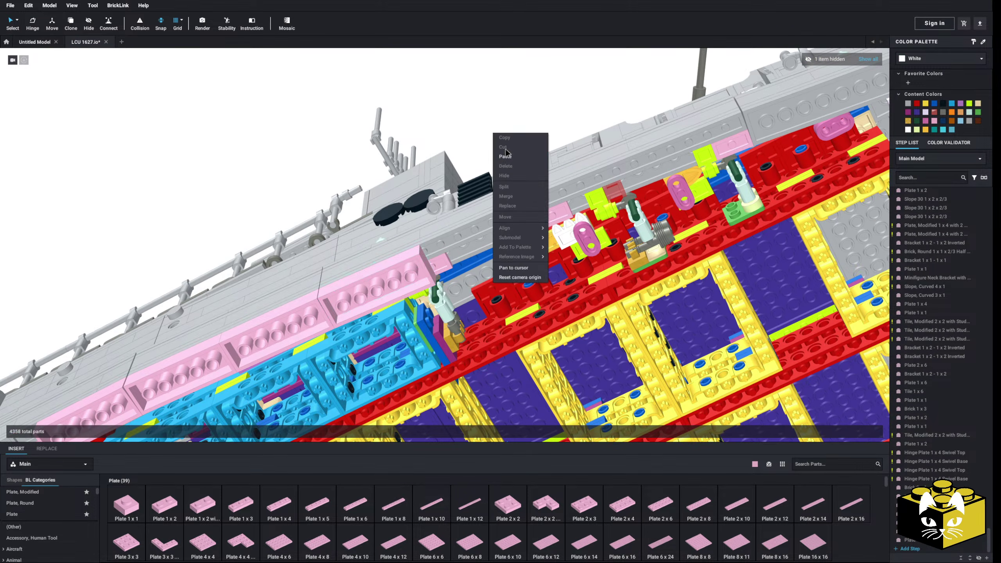
left_click(503, 157)
left_click(508, 203)
right_click_drag(509, 203, 441, 178)
left_click(436, 181)
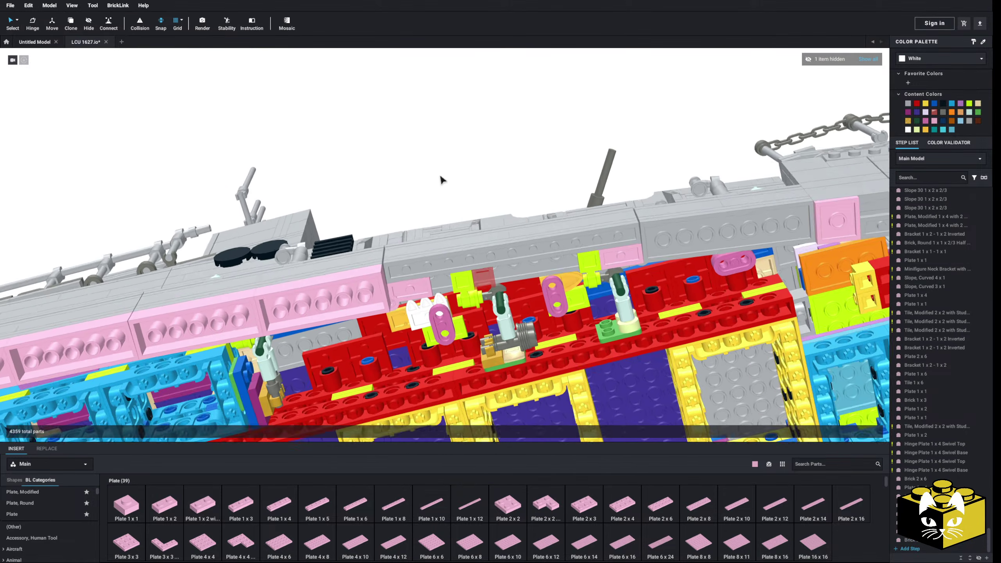
Copy two of the pink 2 x 6 bricks and place the pair on the hull section forward of the next joint.
scroll(409, 182, "up", 4)
scroll(409, 186, "up", 1)
scroll(362, 229, "down", 3)
left_click(183, 307)
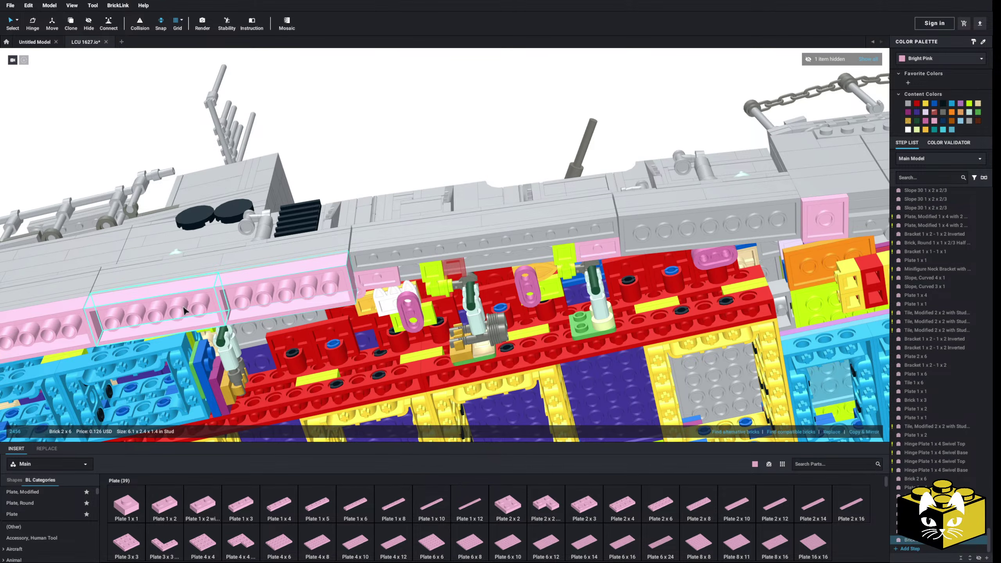
right_click(183, 306)
left_click(194, 311)
right_click(441, 82)
left_click(454, 104)
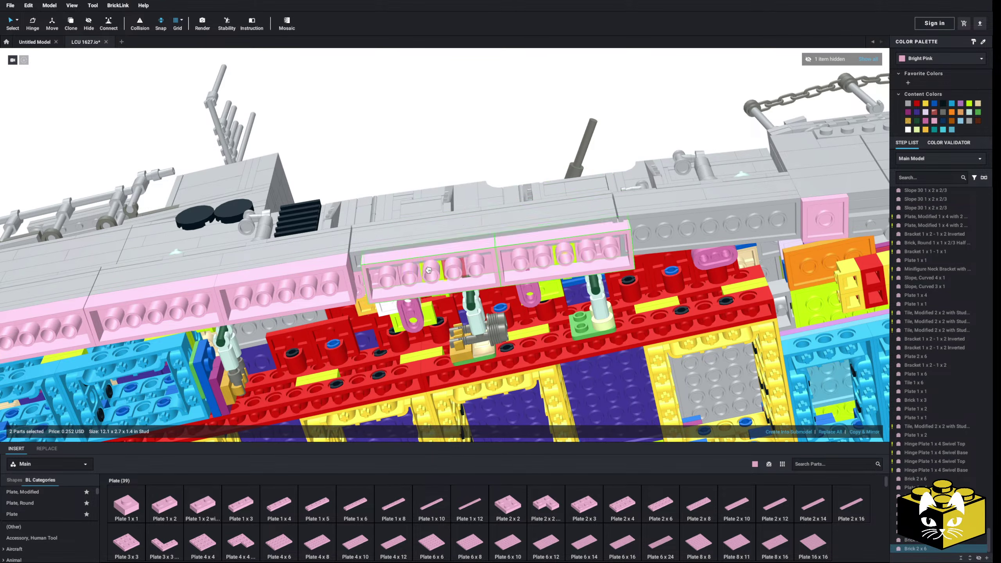
Nudge the two forwardmost pink 2 x 6 bricks inward to line up with the adjoining pink bricks.
right_click_drag(458, 163, 458, 146)
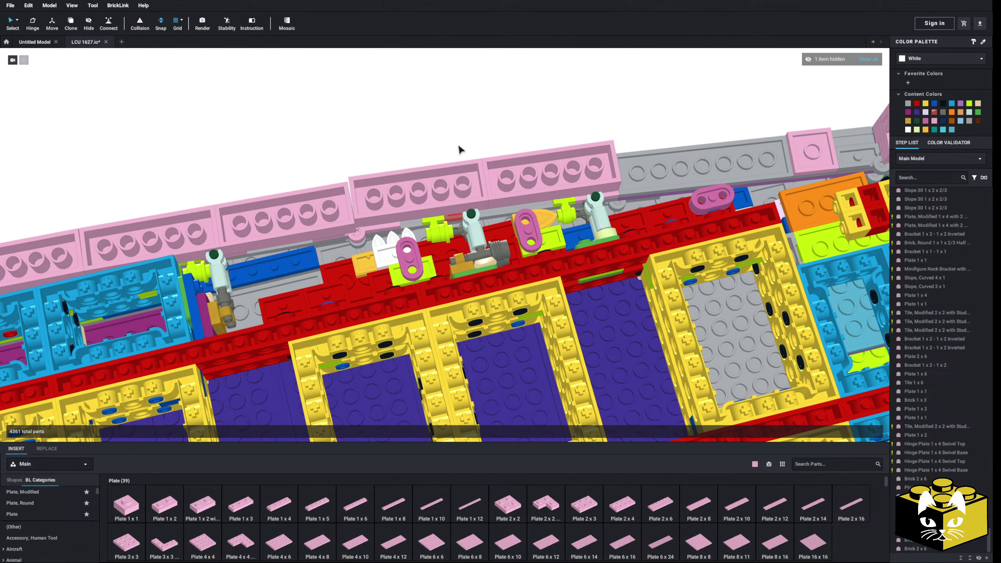
left_click(502, 174)
left_click(438, 184, "ctrl")
key("w")
left_click(430, 134)
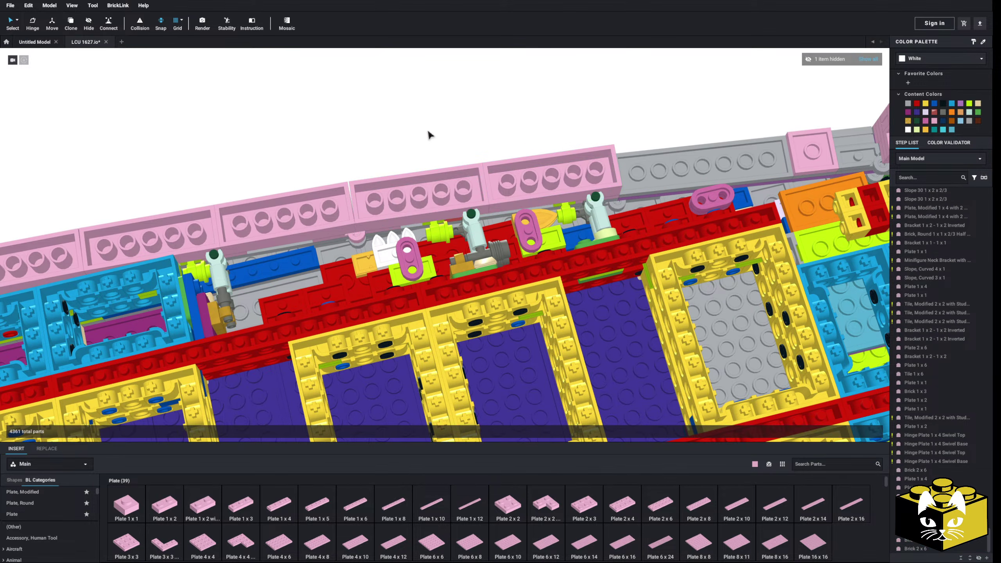
Insert a pink Plate 1 x 3 at the joint between the two forwardmost pink 2 x 6 bricks.
scroll(430, 134, "up", 3)
middle_click_drag(571, 192, 390, 199)
right_click_drag(388, 198, 391, 260)
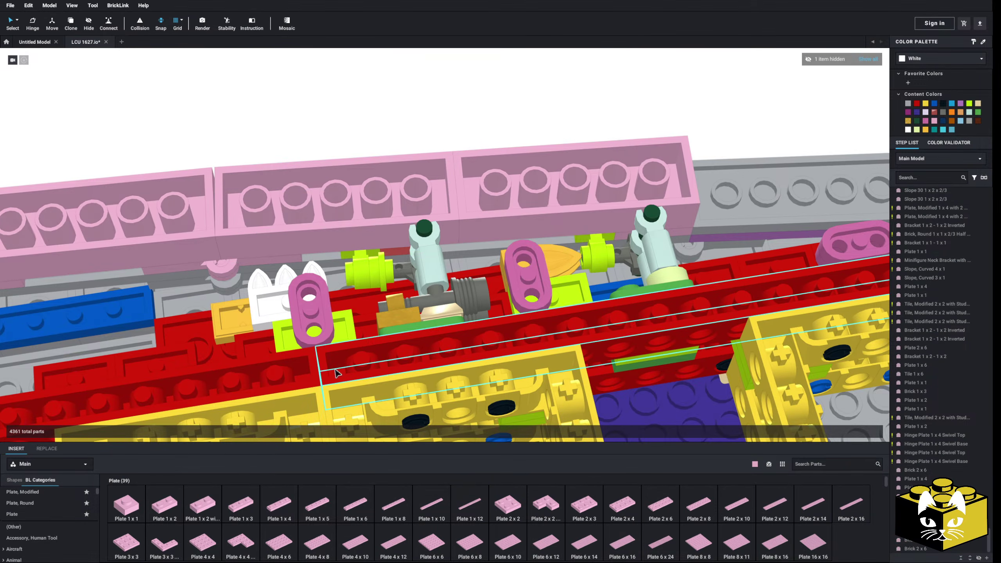
key("Delete")
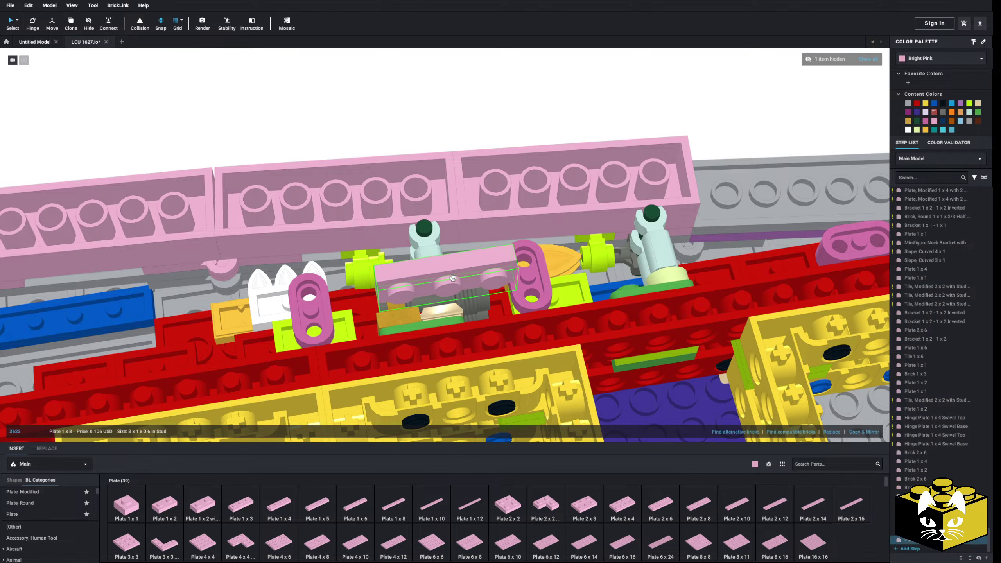
key("ctrl+z")
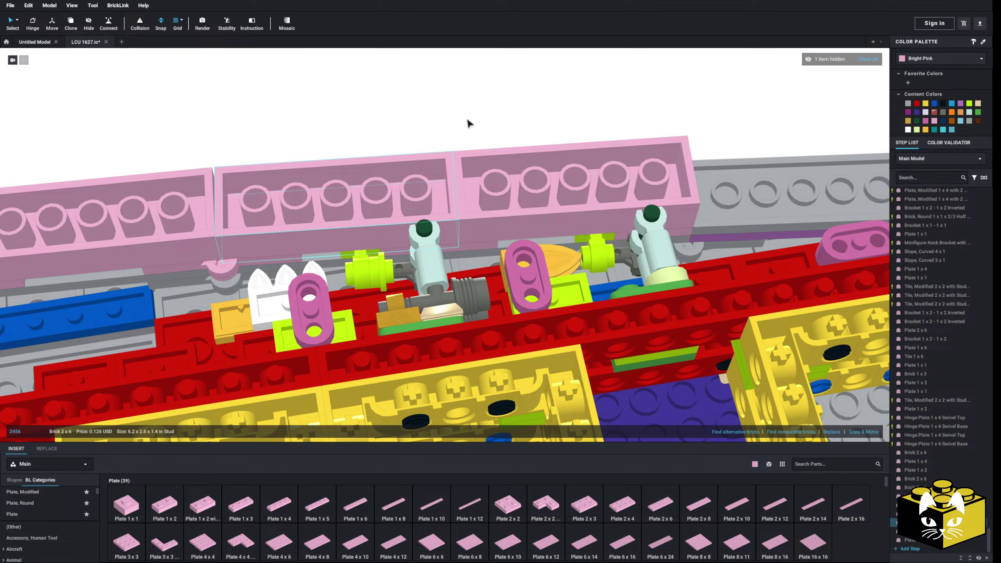
Examine the pink brick row along the hull side and the uncovered section toward the bow, from the side and underneath.
scroll(469, 118, "down", 5)
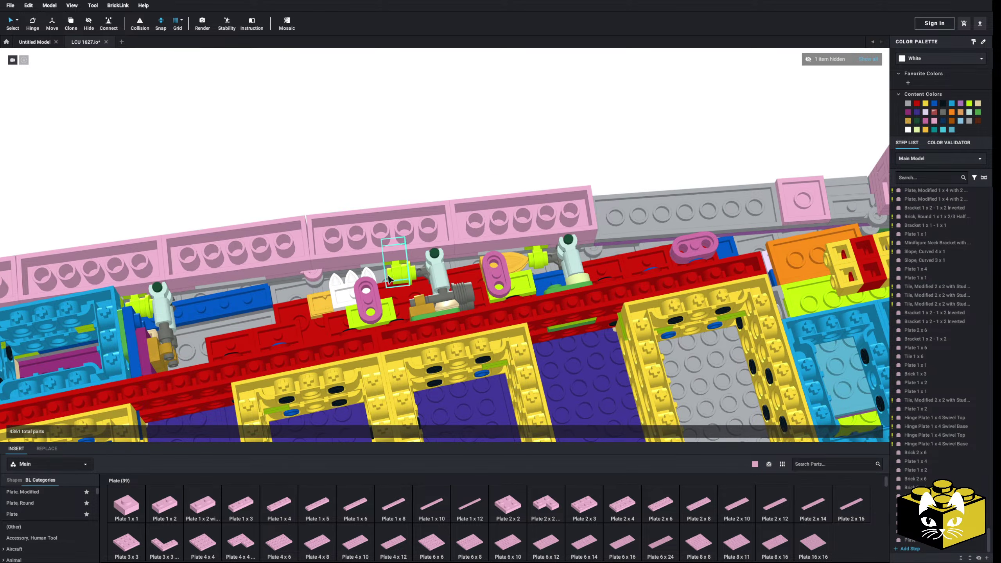
middle_click_drag(390, 279, 603, 260)
right_click_drag(603, 260, 601, 309)
scroll(601, 309, "down", 3)
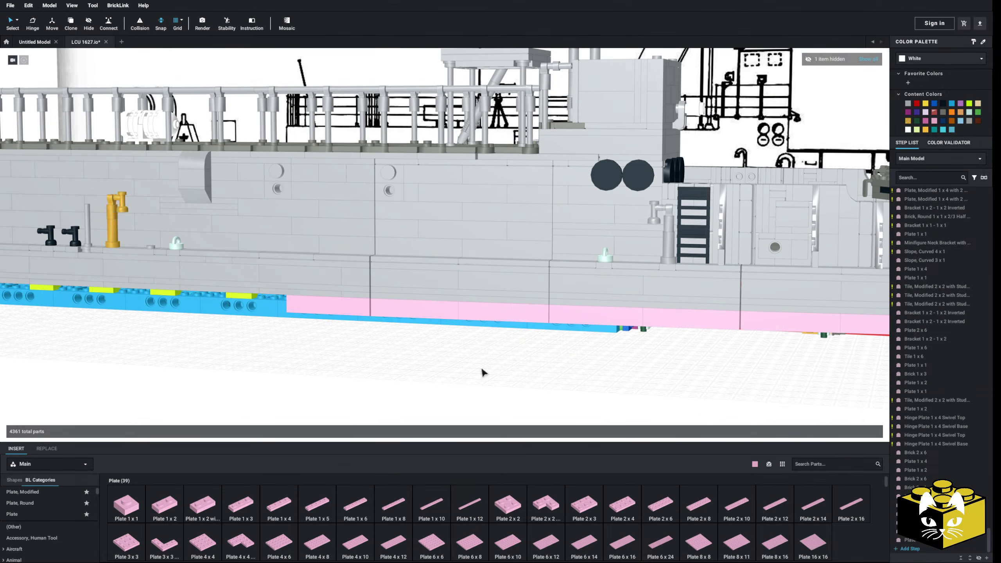
middle_click_drag(482, 374, 344, 358)
right_click_drag(344, 358, 302, 352)
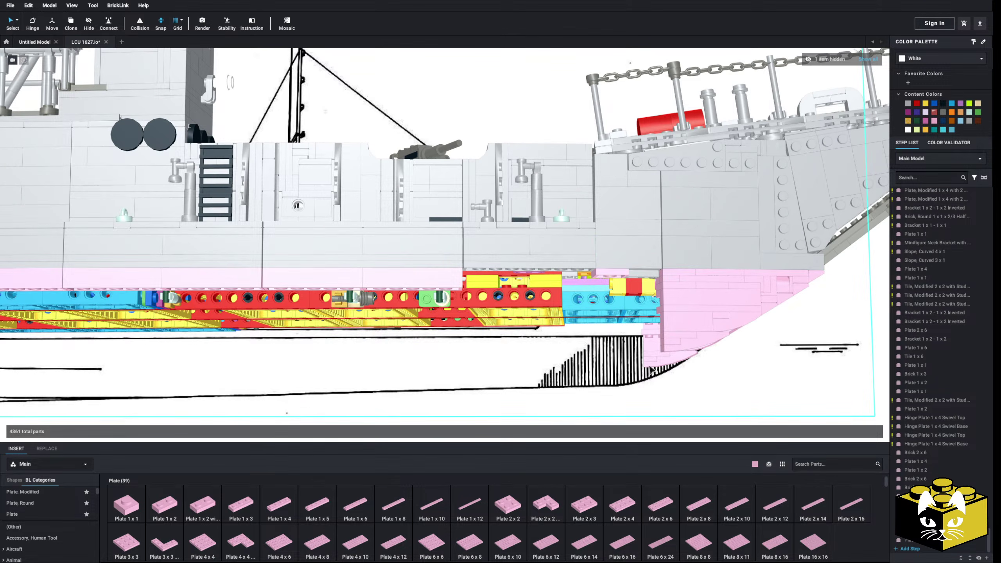
scroll(484, 328, "up", 4)
scroll(451, 342, "down", 7)
mouse_move(451, 341)
right_mouse_down()
mouse_move(425, 338)
mouse_move(443, 343)
right_mouse_up()
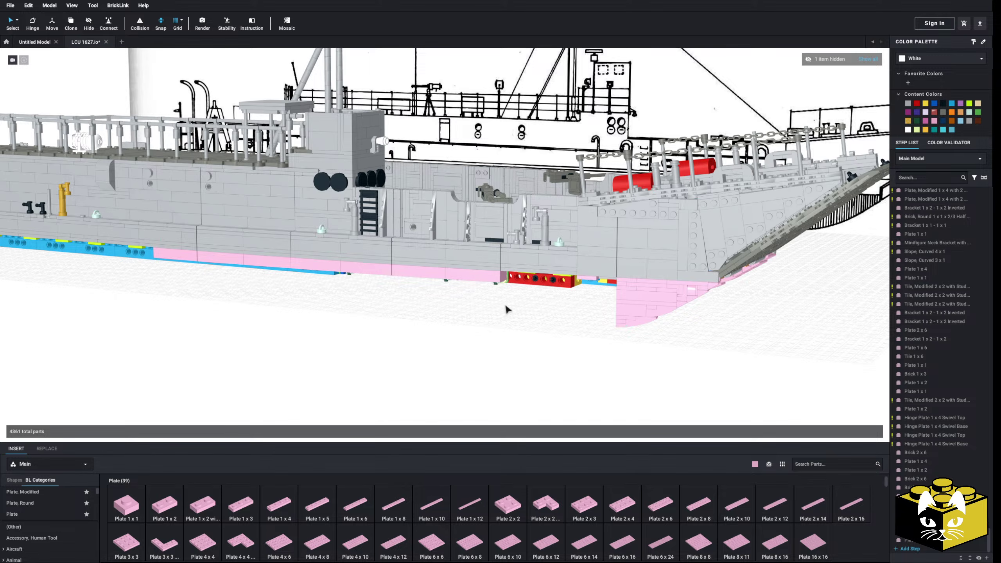
mouse_move(338, 317)
middle_mouse_down()
mouse_move(380, 315)
mouse_move(449, 335)
middle_mouse_up()
right_click_drag(413, 375, 403, 359)
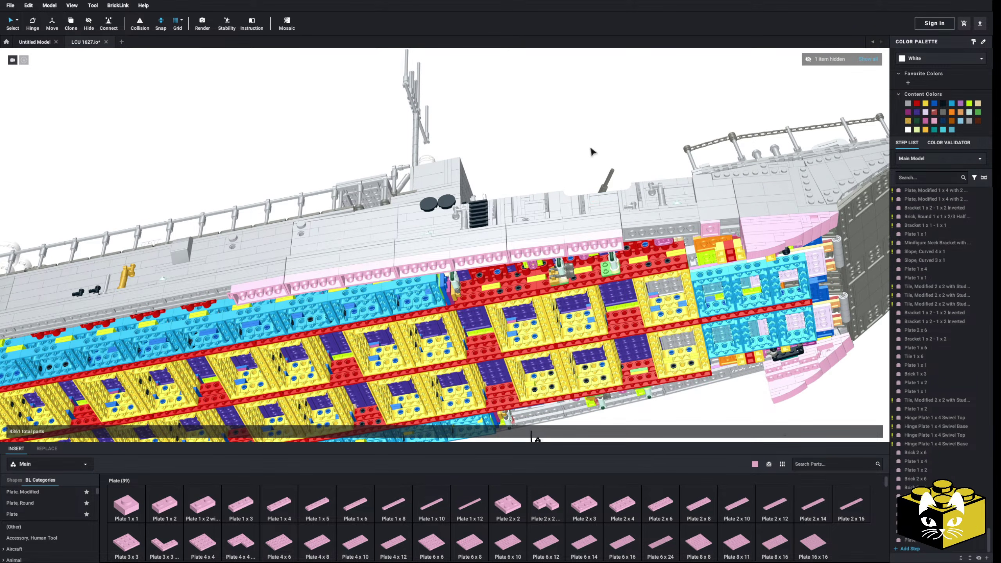
middle_click_drag(591, 151, 505, 179)
scroll(492, 236, "up", 5)
right_click_drag(413, 364, 394, 362)
scroll(429, 335, "up", 3)
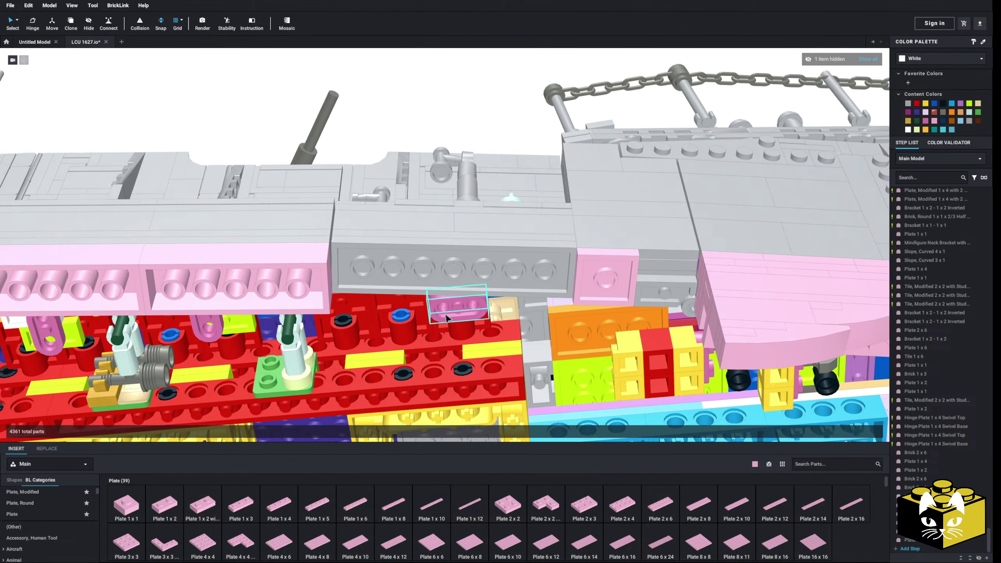
middle_click_drag(446, 318, 387, 298)
mouse_move(411, 331)
right_mouse_down()
mouse_move(417, 307)
mouse_move(419, 315)
right_mouse_up()
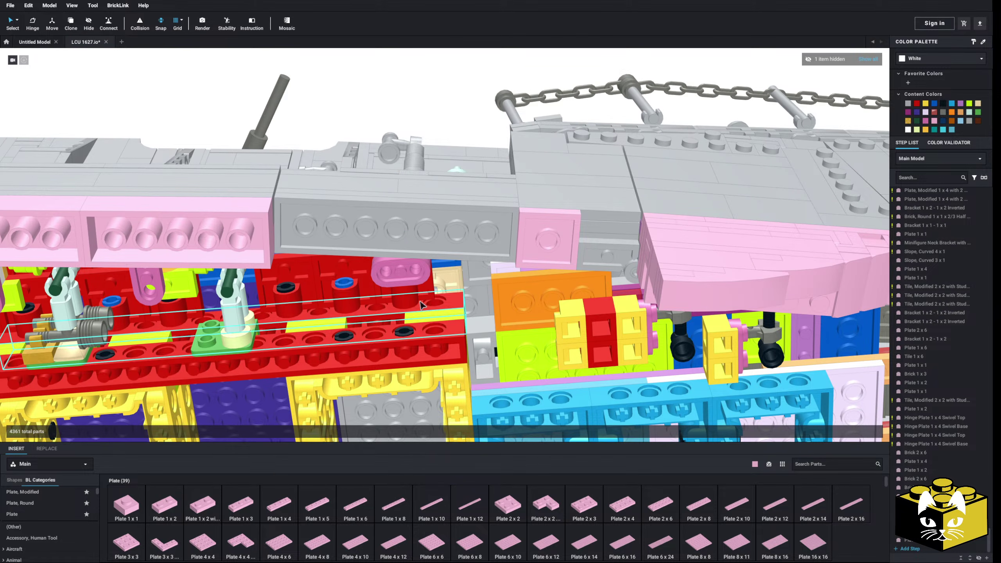
scroll(421, 304, "down", 10)
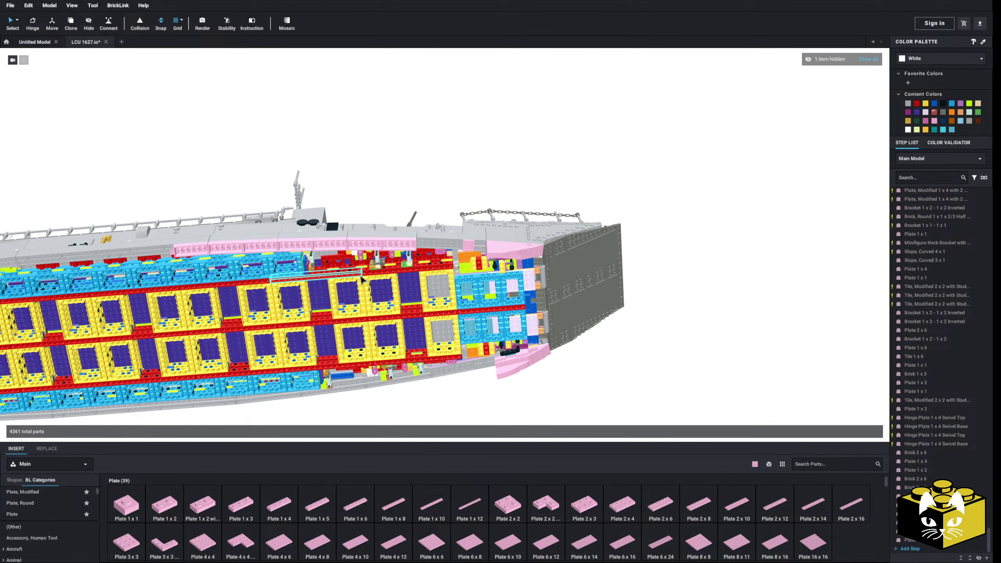
Place another pink 2 x 6 brick on the grey hull section directly forward of the existing pink row.
scroll(362, 279, "up", 10)
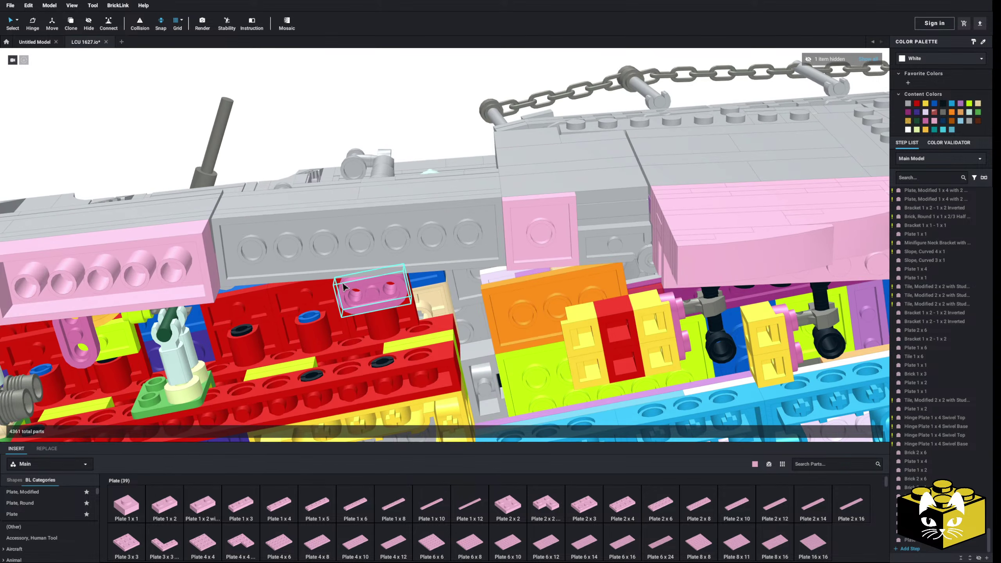
right_click_drag(343, 285, 190, 275)
right_click(189, 271)
left_click(229, 261)
right_click(239, 251)
left_click(245, 186)
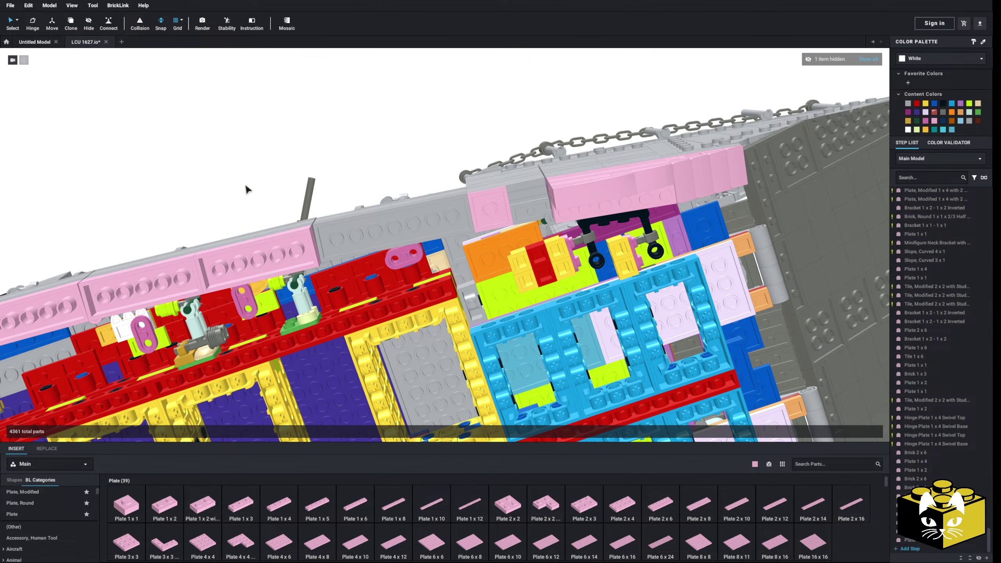
right_click(245, 185)
left_click(256, 208)
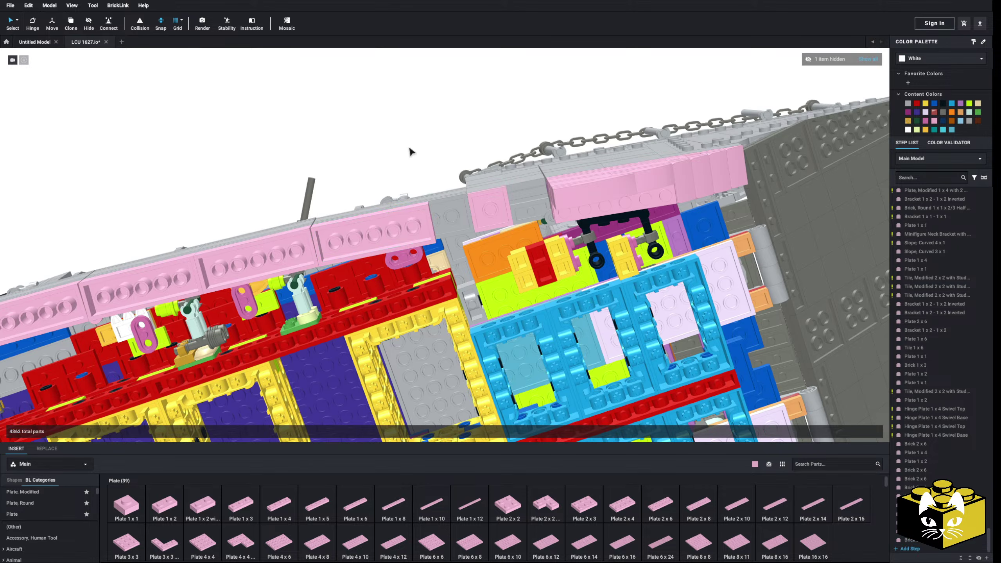
Add a pink Plate 2 x 2 beside the existing pink plate near the bow and cover both with a Plate 2 x 6.
right_click_drag(409, 151, 427, 285)
scroll(440, 168, "up", 4)
left_click(508, 505)
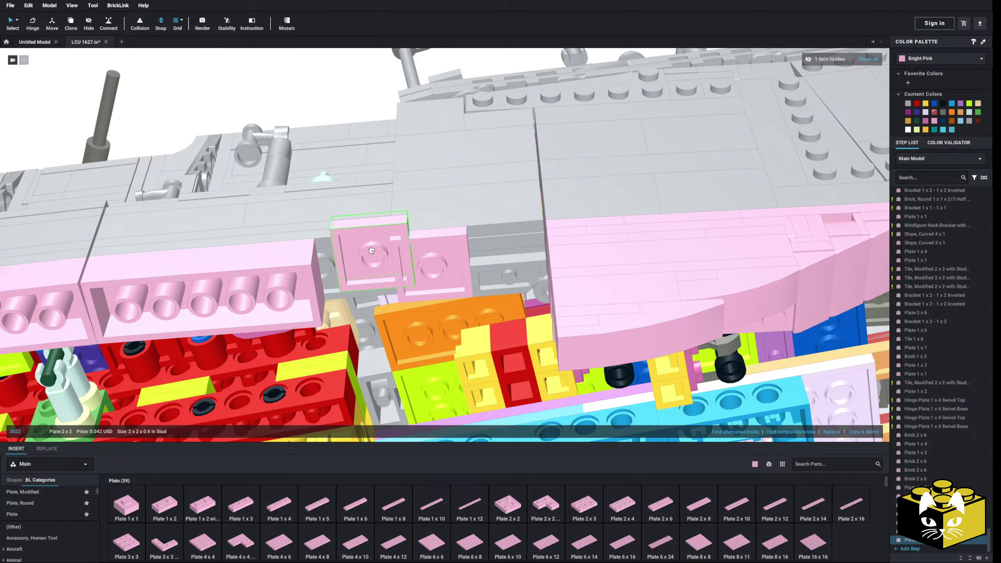
left_click(357, 272)
left_click(664, 507)
left_click(435, 275)
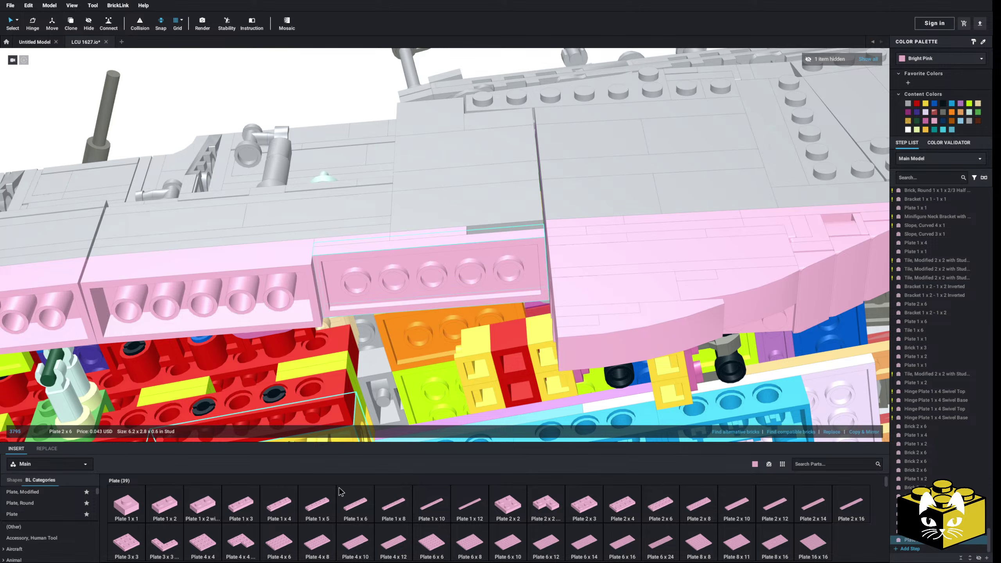
Place two pink Plate 1 x 6 parts side by side on the underside of the Plate 2 x 6 near the bow.
left_click(348, 509)
left_click(429, 271)
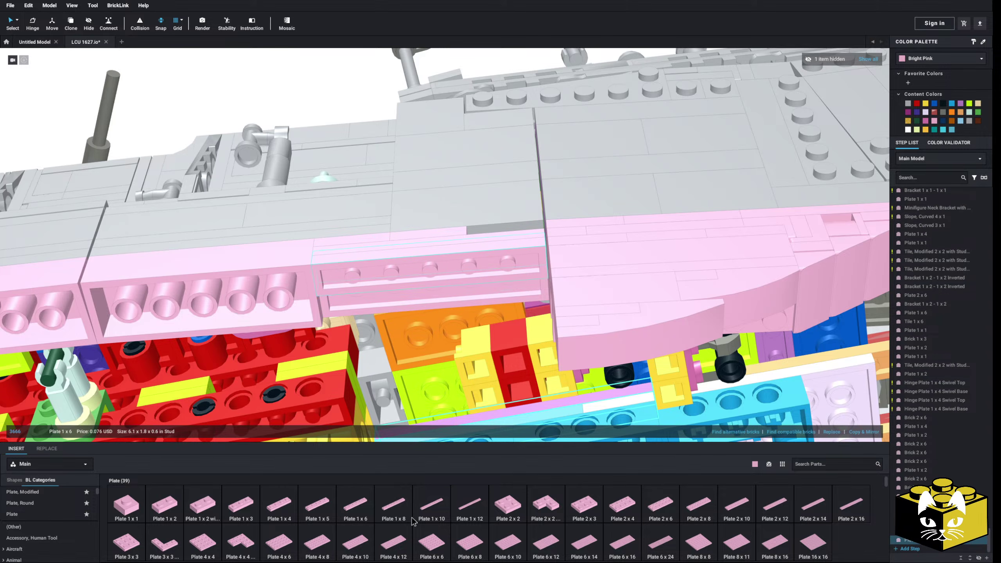
left_click(361, 512)
left_click(434, 302)
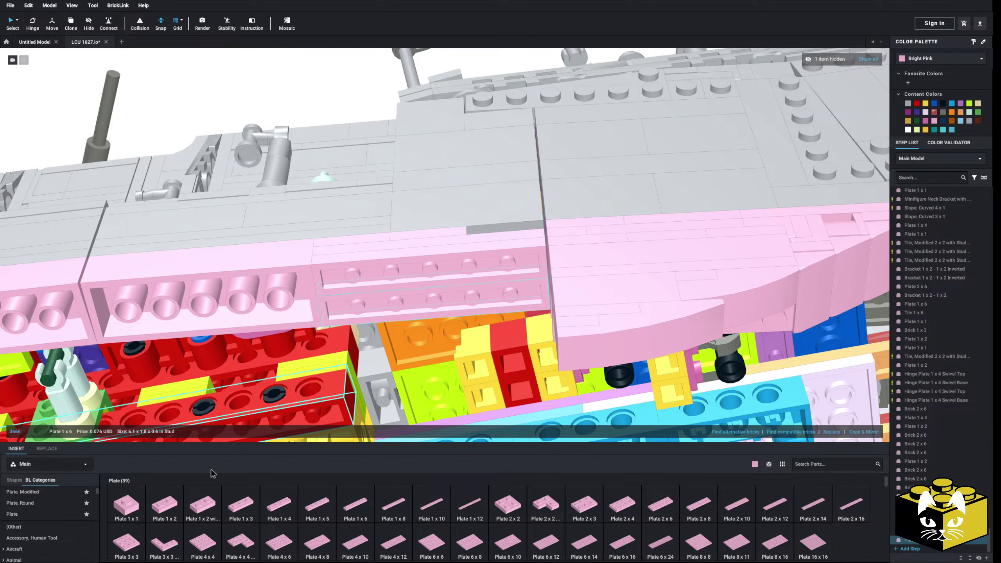
Insert a pink Tile 1 x 2 over the exposed grey gap above the new plates, next to the bow section.
scroll(43, 528, "down", 15)
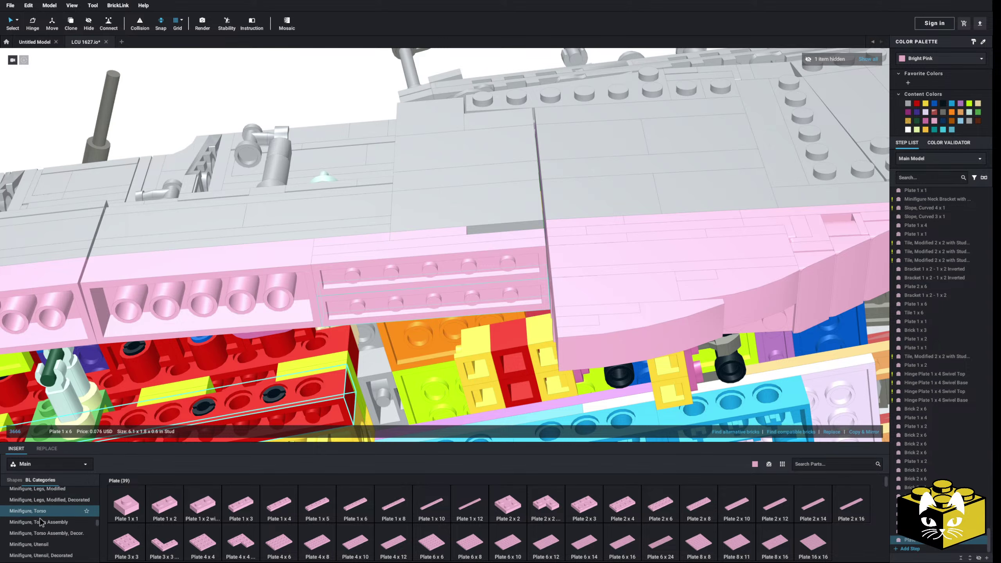
scroll(39, 519, "down", 10)
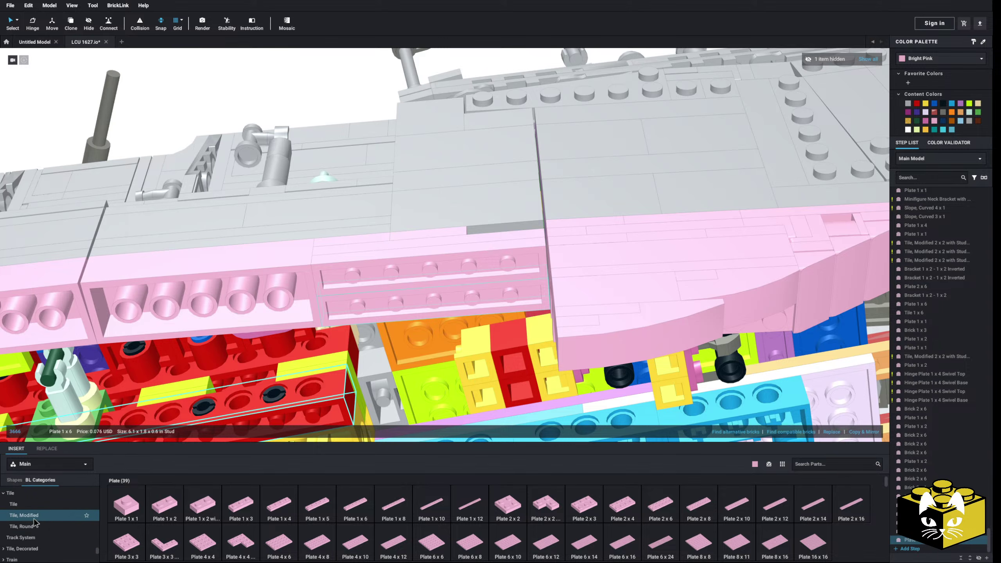
left_click(40, 514)
left_click(126, 504)
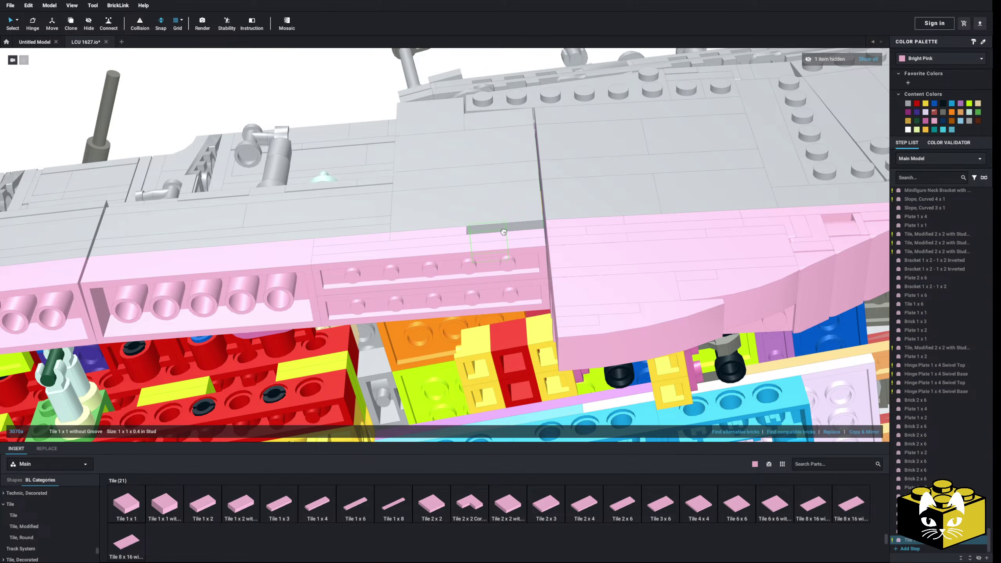
left_click(203, 505)
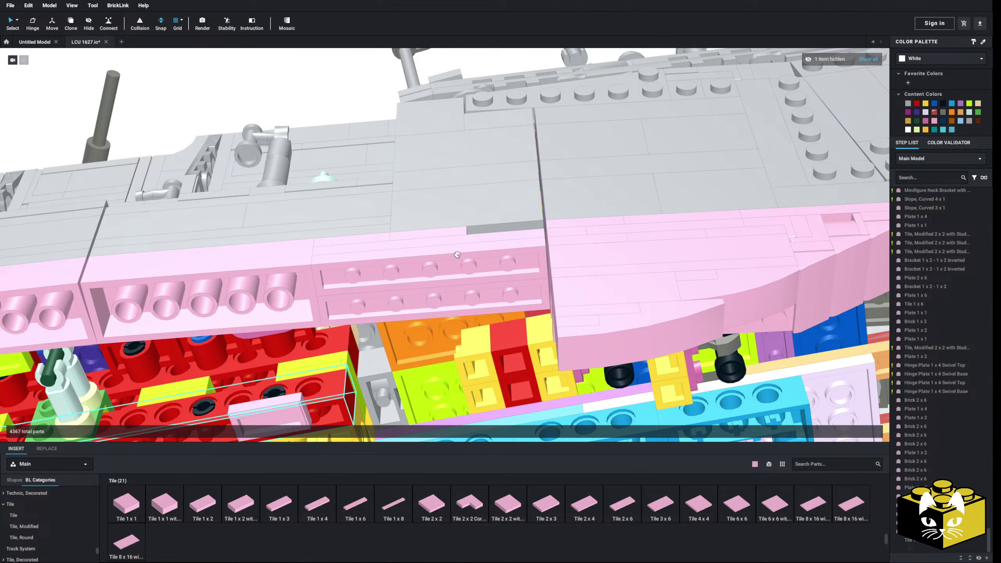
left_click(300, 84)
Examine the hull's pink row and bow section from the side against the reference drawing and from underneath.
scroll(310, 139, "down", 5)
right_click_drag(311, 143, 321, 227)
mouse_move(359, 374)
right_mouse_down()
mouse_move(357, 289)
mouse_move(350, 357)
right_mouse_up()
scroll(355, 290, "up", 5)
scroll(349, 355, "down", 7)
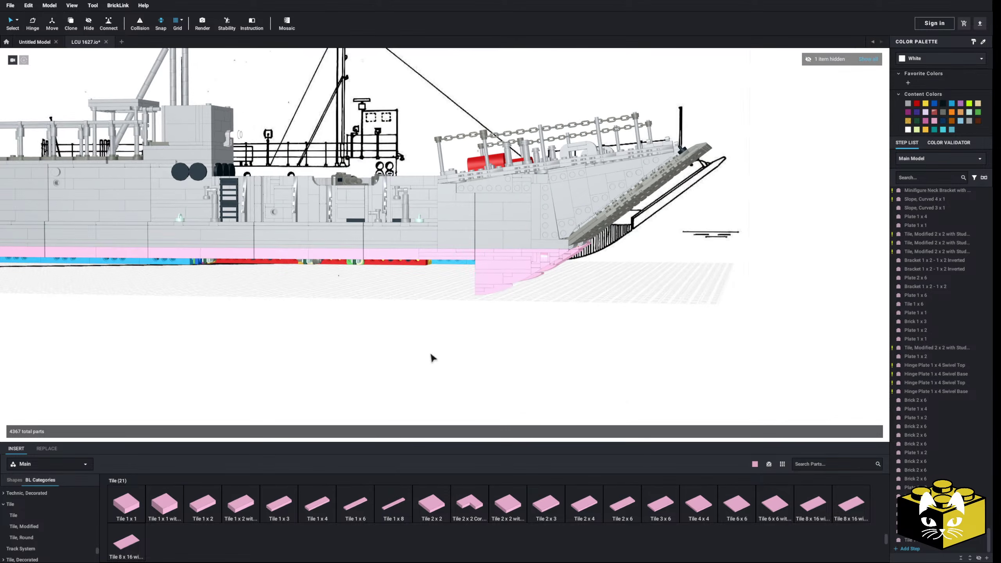
right_click_drag(403, 321, 365, 371)
scroll(391, 369, "up", 5)
scroll(366, 374, "down", 6)
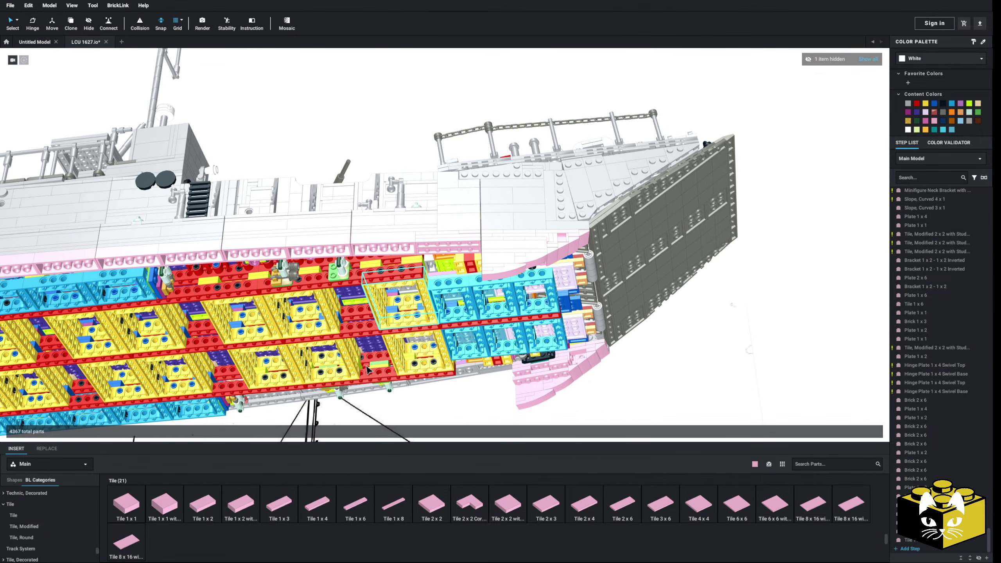
right_click_drag(307, 310, 363, 291)
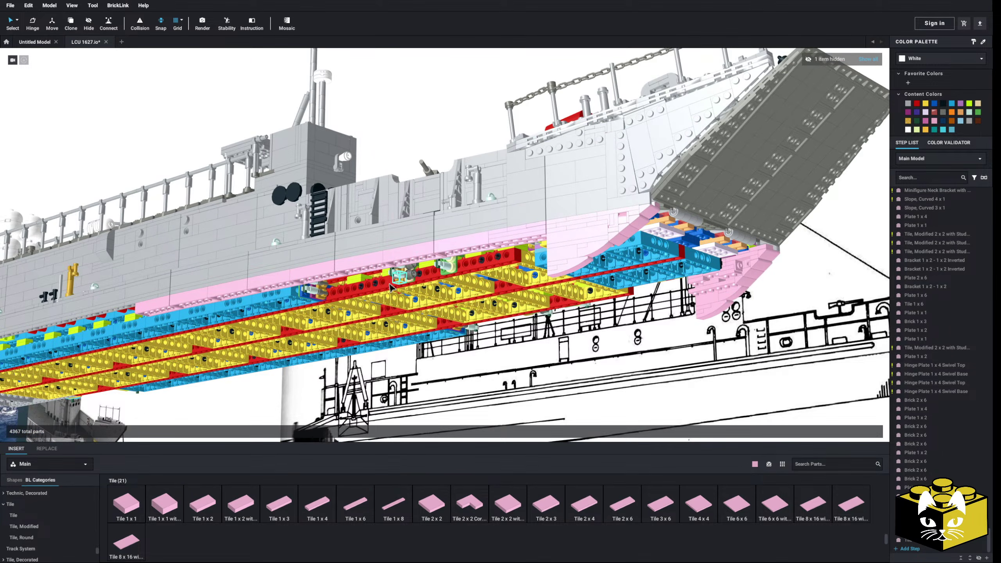
Select the pink parts of the bow section's lower rear side and underside and recolor them dark grey.
scroll(390, 288, "up", 8)
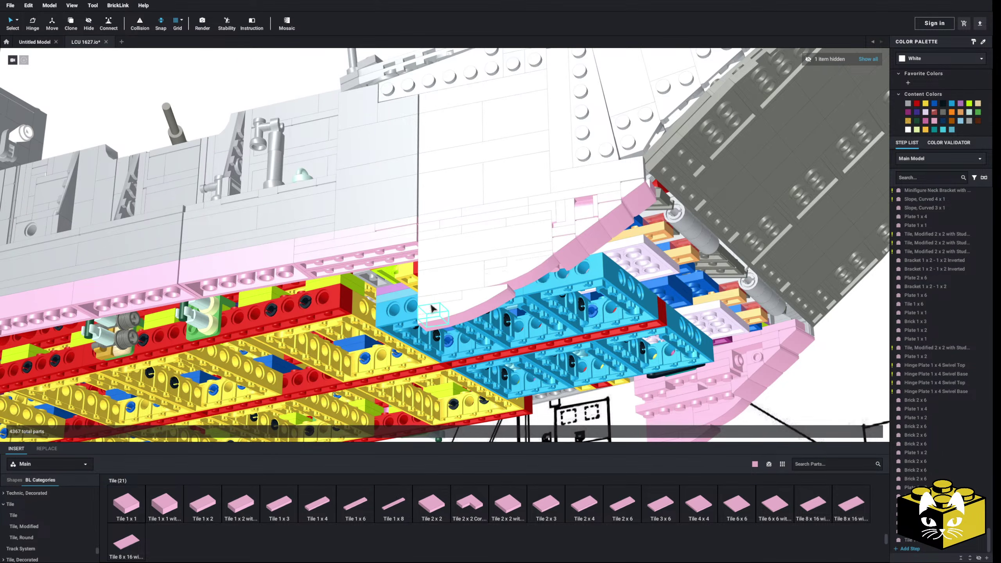
left_click(433, 308)
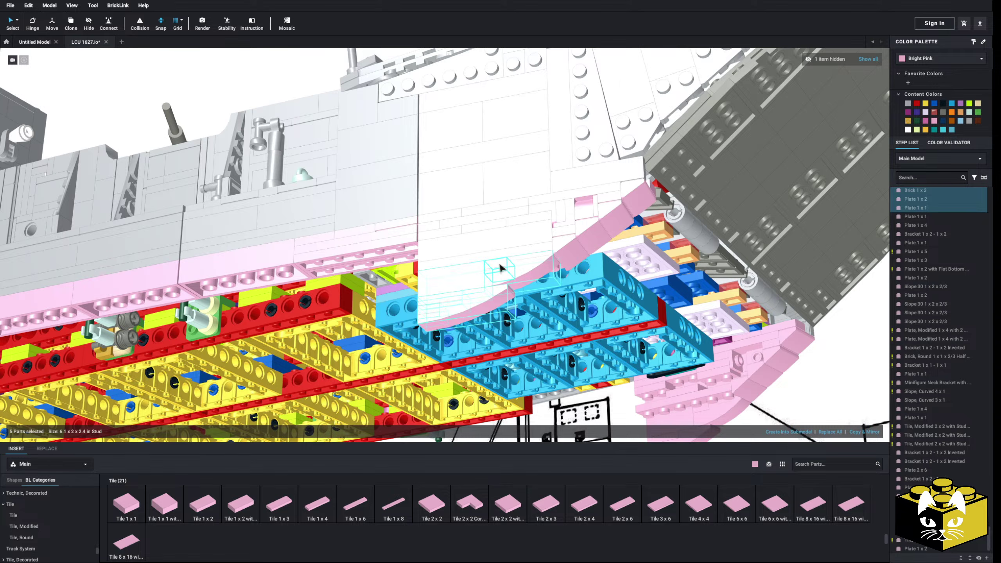
left_click(517, 254, "ctrl")
left_click(444, 239, "ctrl")
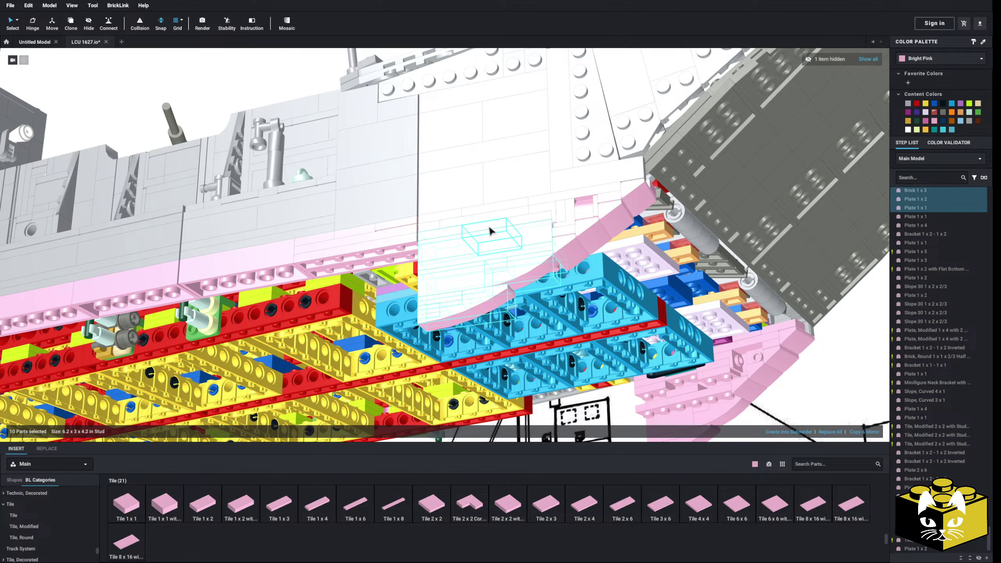
left_click(535, 216, "ctrl")
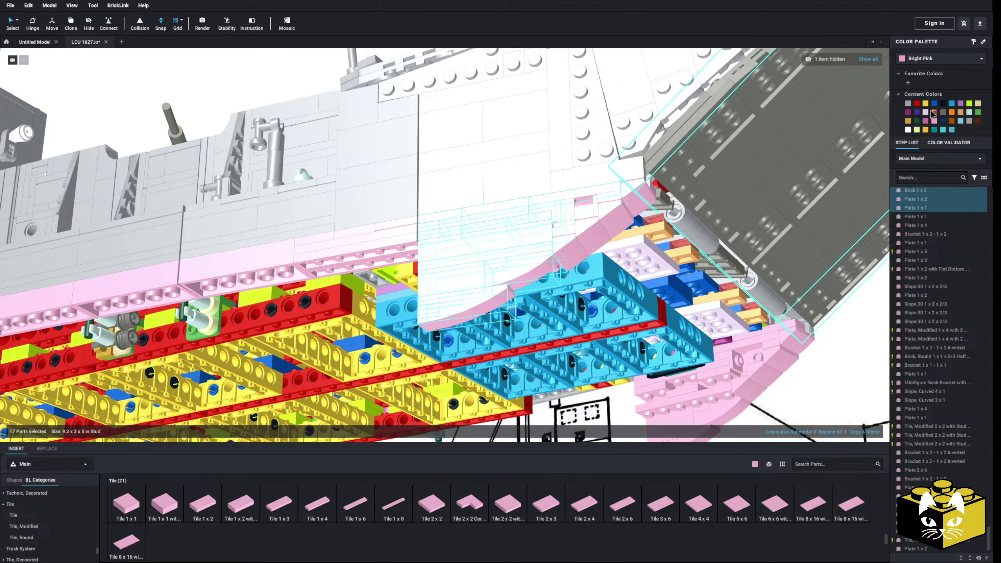
left_click(944, 112)
Select the remaining pink slopes, brackets and plates on the bow section's forward edge and recolor them dark grey.
left_click(570, 243)
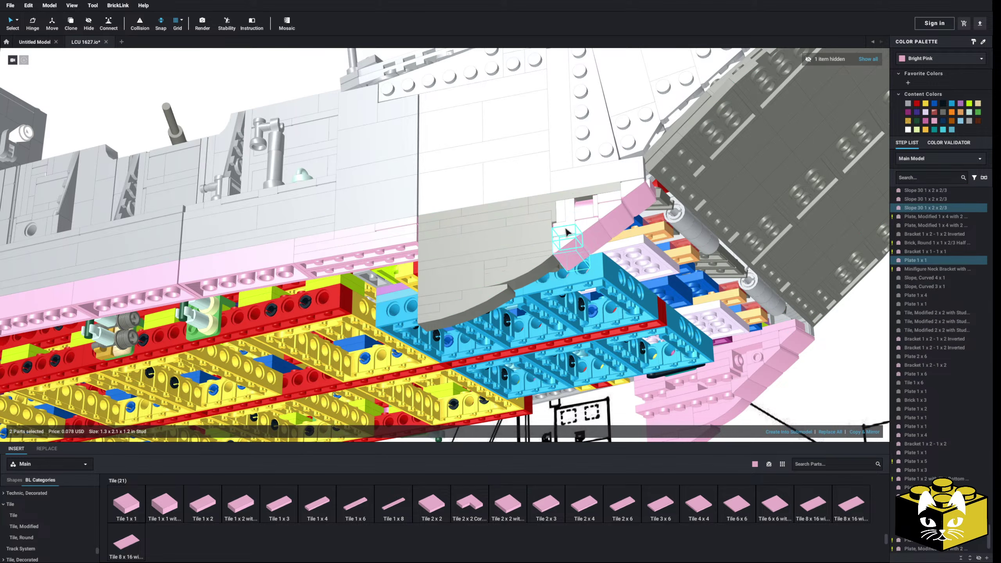
left_click(591, 214, "ctrl")
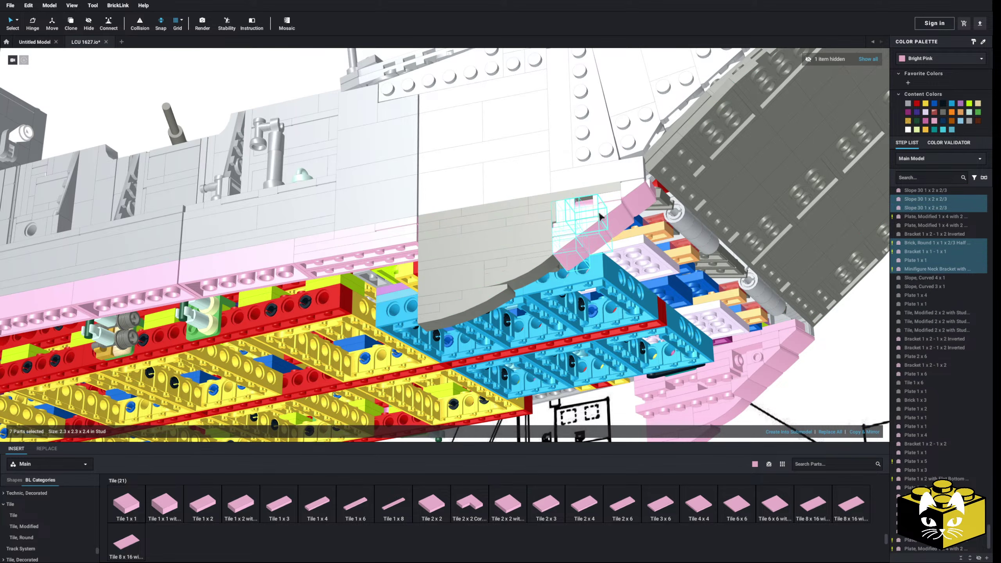
left_click(609, 206, "ctrl")
left_click(639, 195, "ctrl")
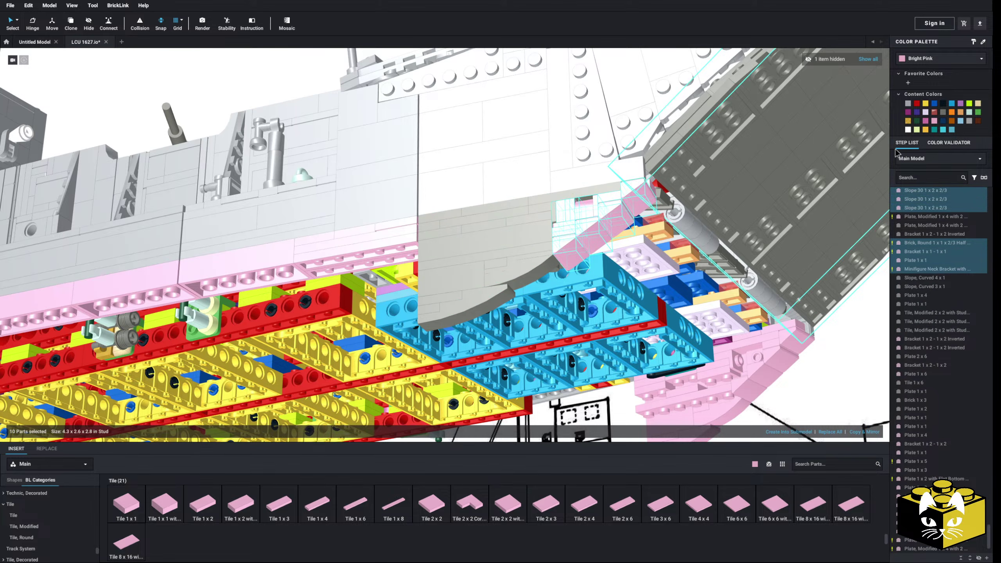
left_click(941, 114)
Select the remaining pink modified plates, brackets and inverted brackets along the inner underside of the bow section and recolor them dark grey.
scroll(665, 272, "down", 5)
mouse_move(627, 273)
right_mouse_down()
mouse_move(734, 313)
mouse_move(638, 279)
right_mouse_up()
left_click(734, 317)
scroll(640, 341, "up", 4)
right_click_drag(560, 321, 631, 338)
scroll(401, 339, "up", 4)
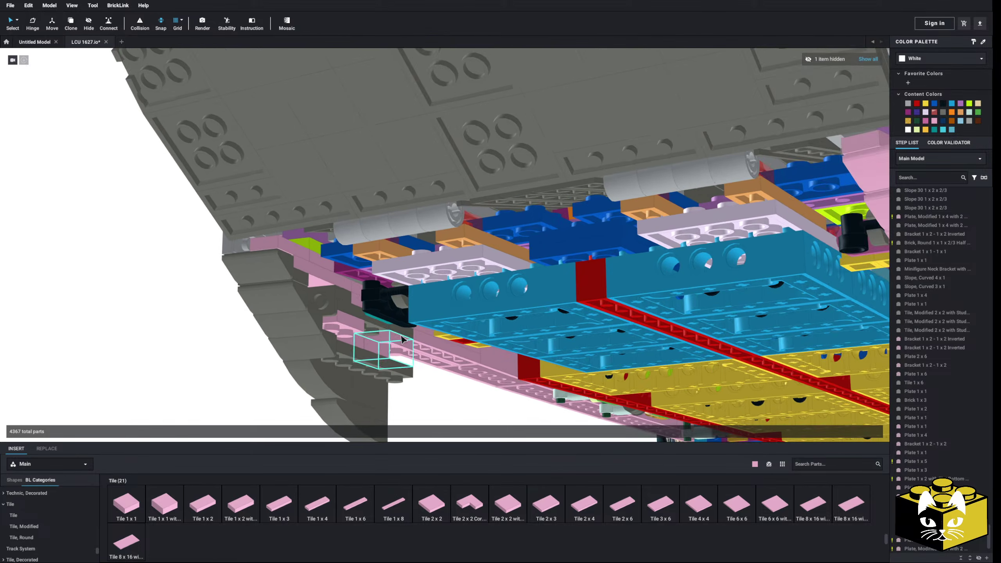
right_click_drag(401, 339, 371, 262)
scroll(390, 321, "up", 3)
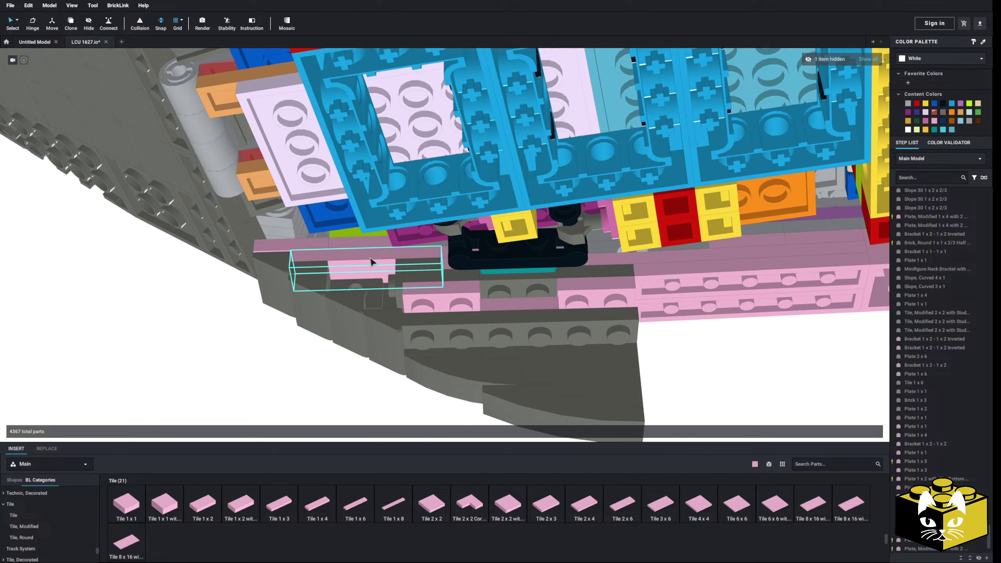
left_click(369, 258)
left_click(340, 248, "ctrl")
left_click(308, 245, "ctrl")
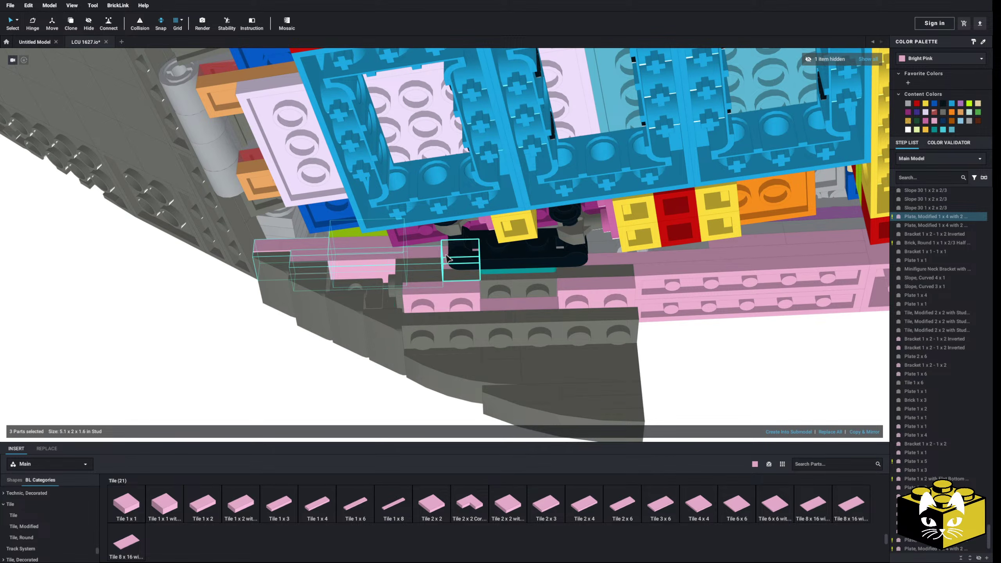
left_click(448, 263, "ctrl")
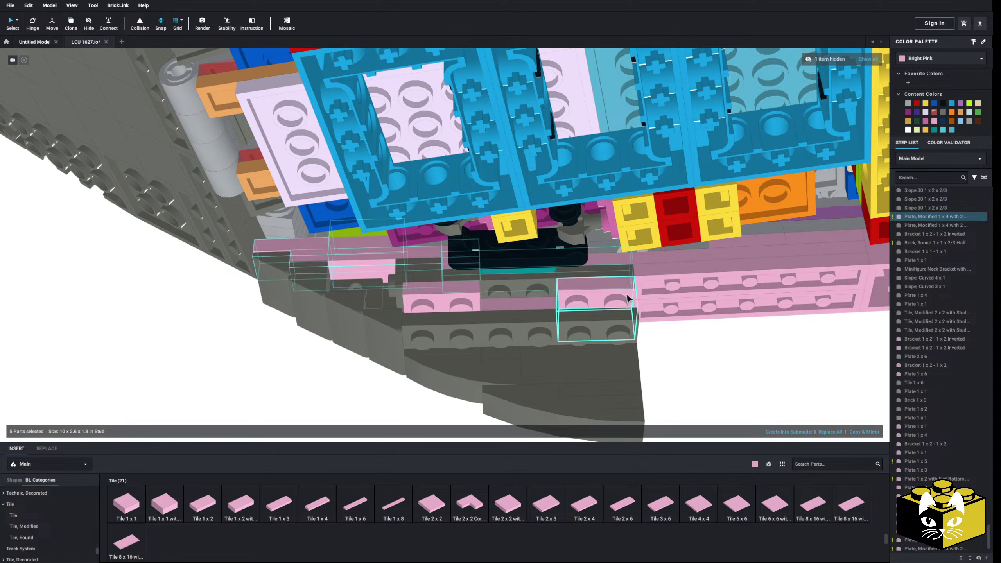
left_click(597, 299, "ctrl")
left_click(524, 299, "ctrl")
left_click(445, 303, "ctrl")
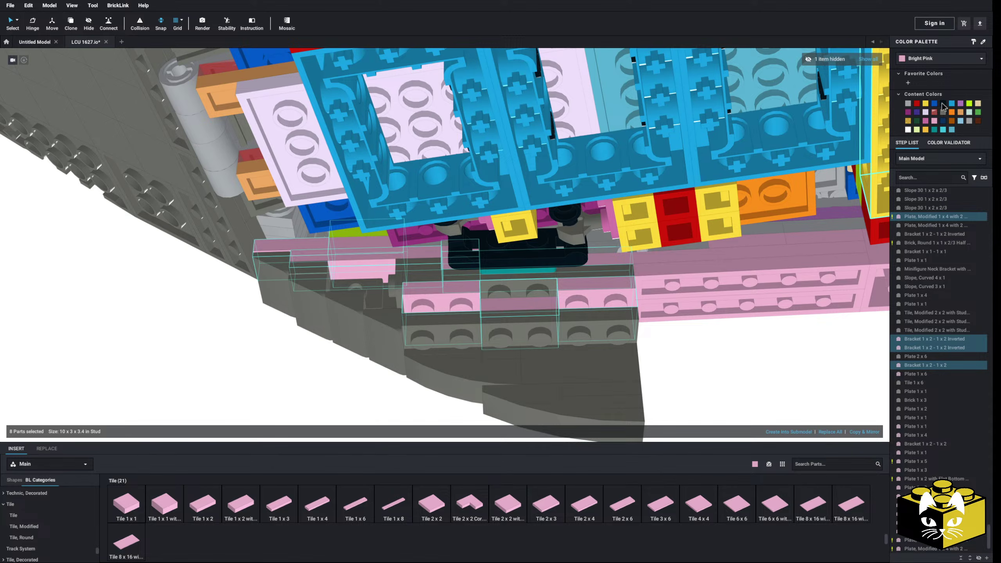
left_click(942, 103)
left_click(316, 349)
Recolor the black Plate 1 x 2 at the bow section's forward edge below the ramp Dark Bluish Gray.
right_click_drag(316, 349, 363, 357)
left_click(627, 325)
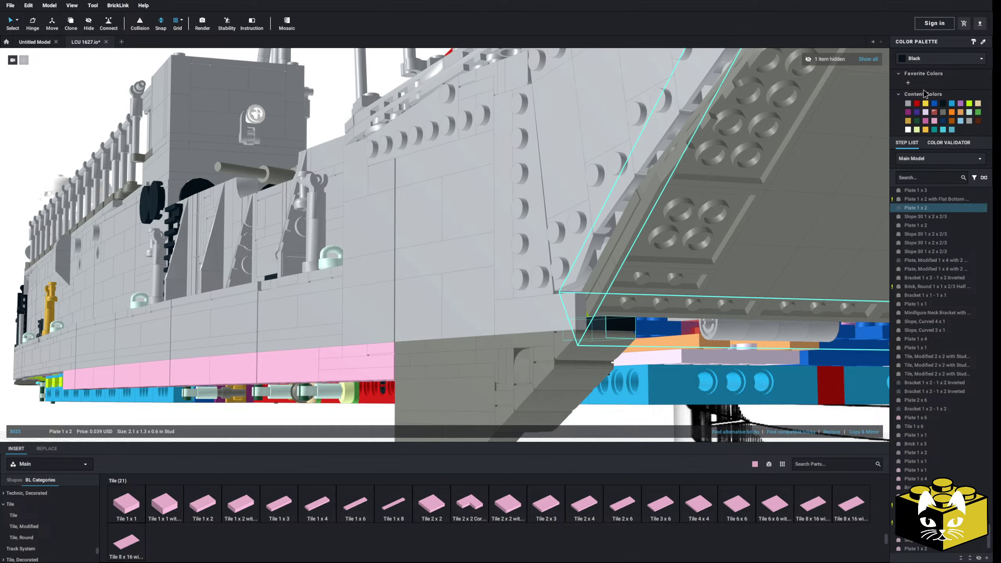
scroll(629, 332, "down", 5)
right_click_drag(630, 338, 629, 342)
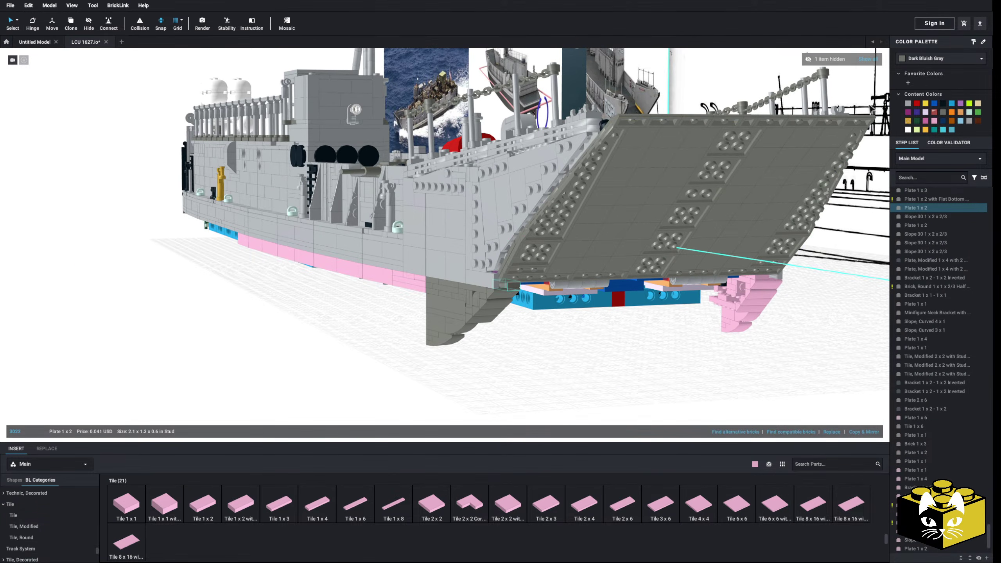
left_click(622, 388)
Examine the recolored bow section and the adjoining pink hull row from the front, underneath and above.
scroll(620, 388, "down", 4)
right_click_drag(621, 389, 609, 389)
scroll(609, 388, "up", 5)
middle_click_drag(610, 389, 582, 369)
right_click_drag(580, 366, 511, 347)
scroll(579, 361, "up", 4)
scroll(495, 353, "down", 5)
scroll(529, 347, "up", 3)
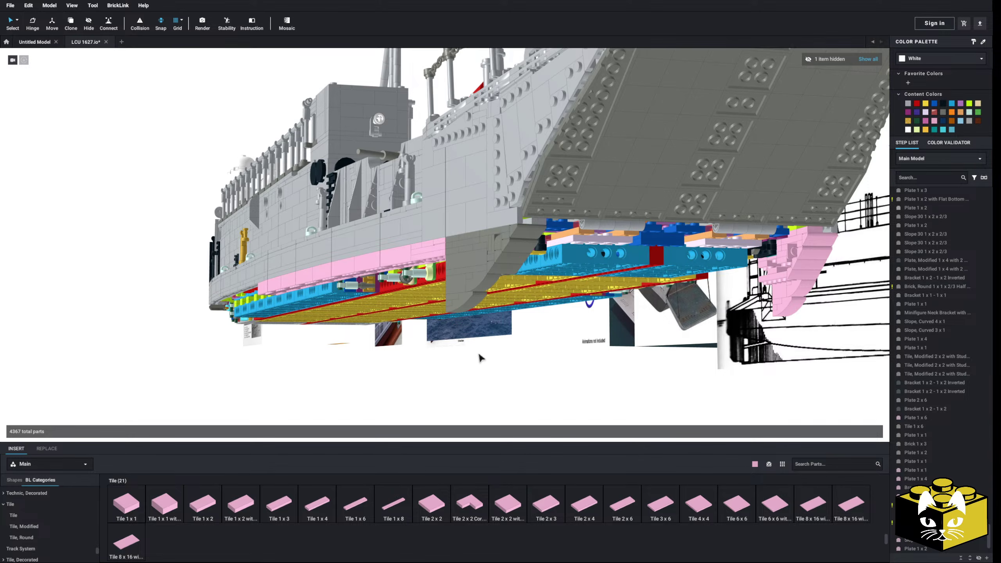
right_click_drag(480, 358, 486, 384)
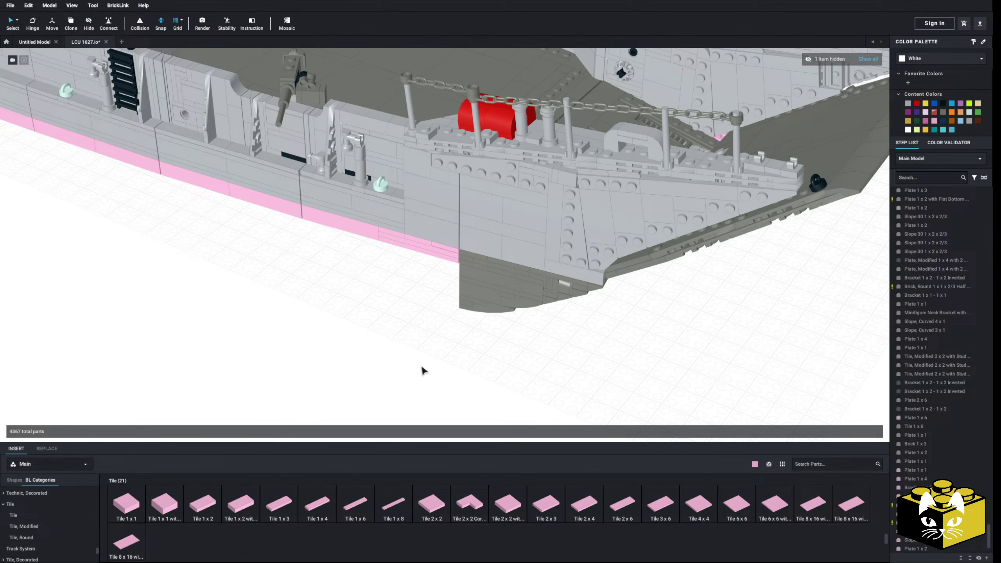
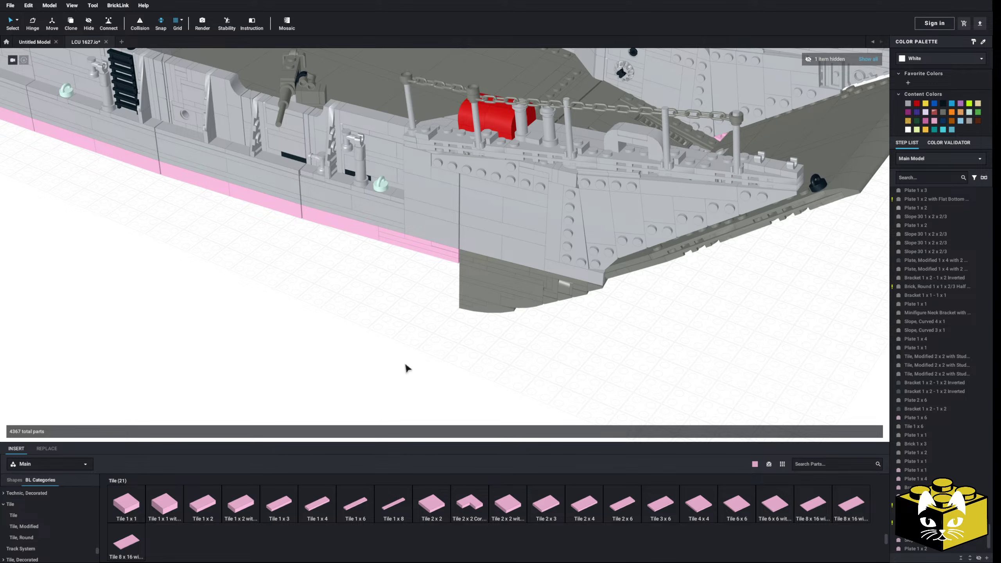
Recolor the pink slopes, curved slopes, tiles and plates forming the lower rear part of the bow hull side dark grey.
right_click_drag(440, 365, 479, 335)
left_click(480, 335)
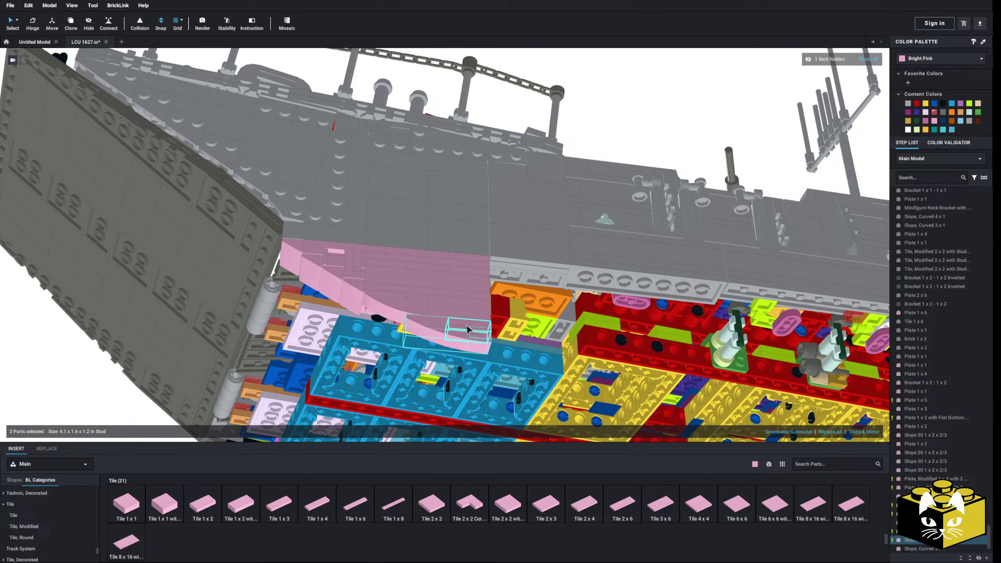
left_click(355, 286, "ctrl")
left_click(369, 279, "ctrl")
left_click(370, 273, "ctrl")
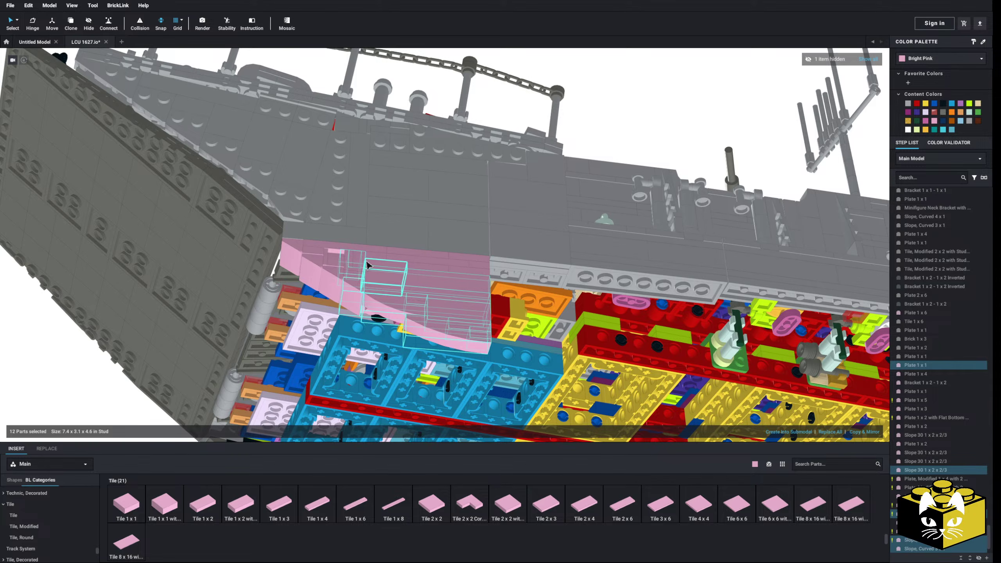
left_click(403, 262, "ctrl")
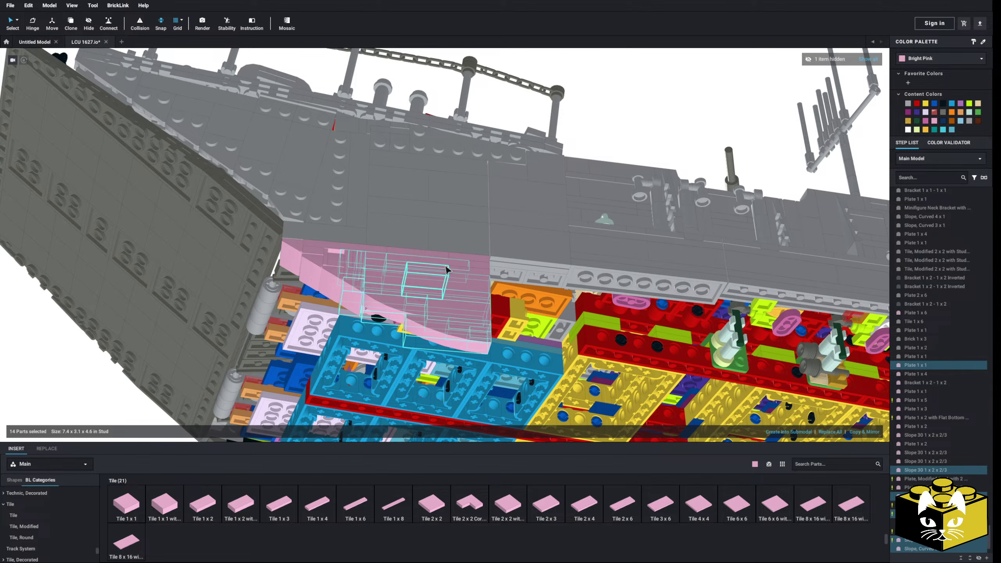
left_click(480, 278, "ctrl")
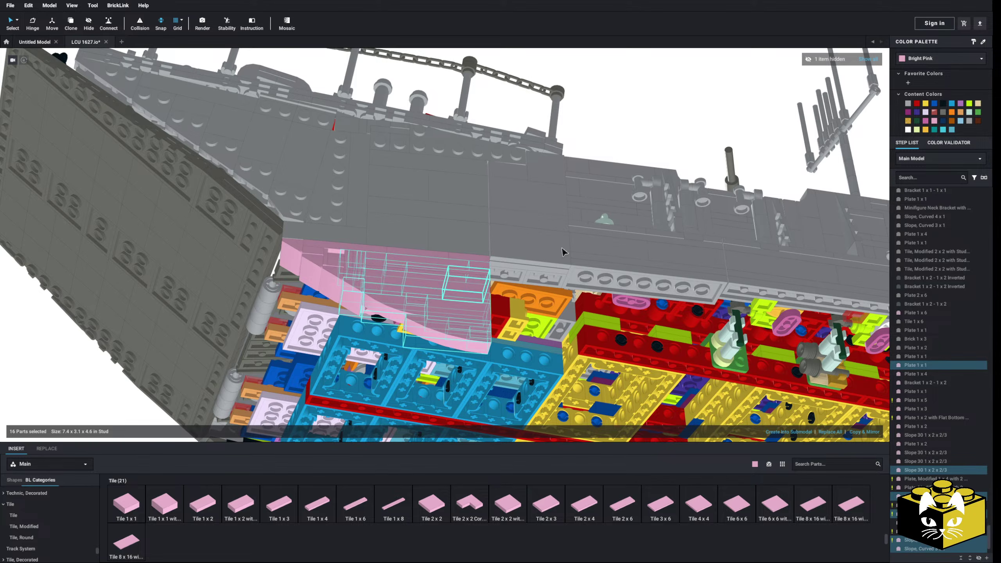
left_click(942, 112)
Recolor the remaining pink outer parts along the upper edge and front tip of the same bow section dark grey.
left_click(444, 282)
left_click(460, 263, "ctrl")
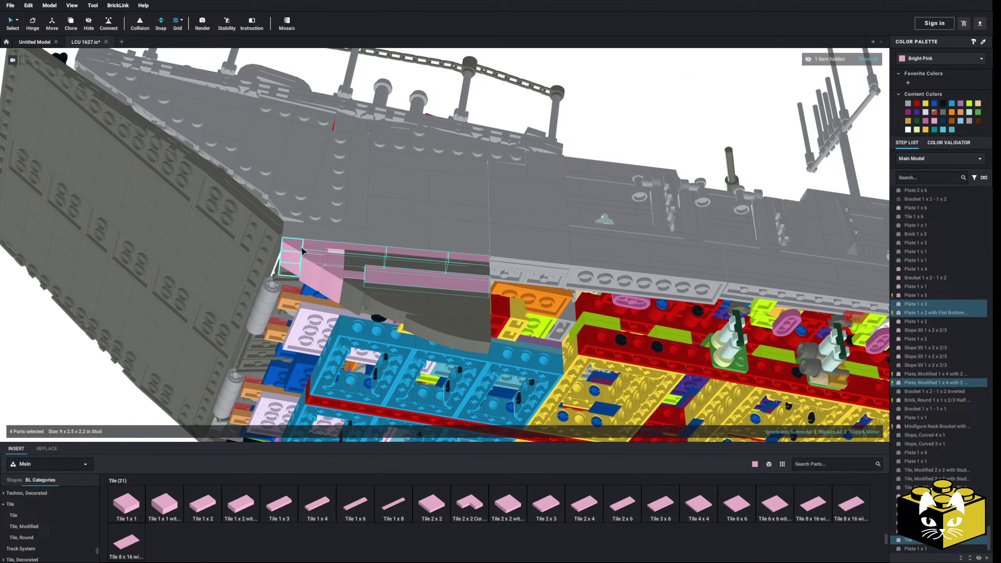
left_click(314, 264, "ctrl")
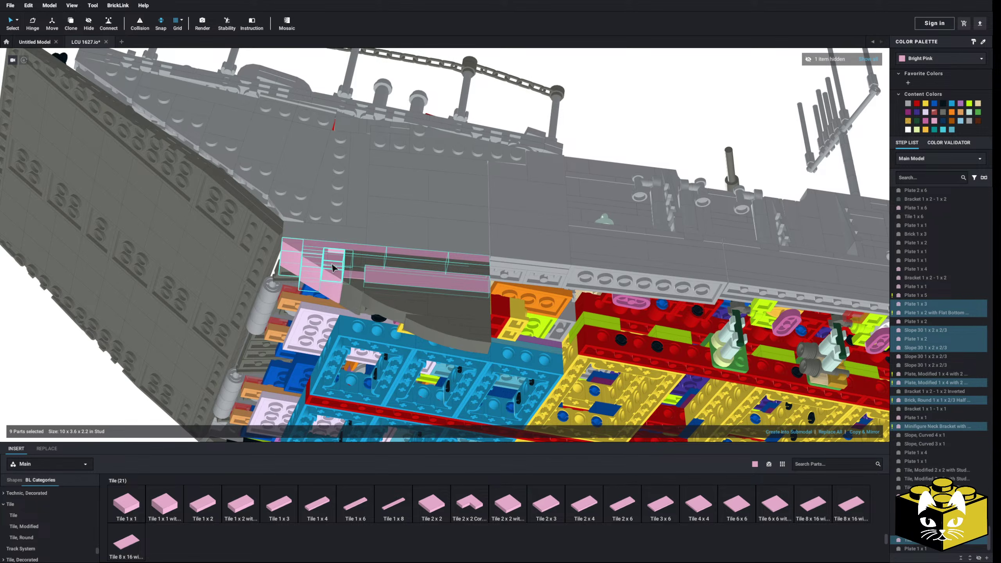
left_click(359, 276, "ctrl")
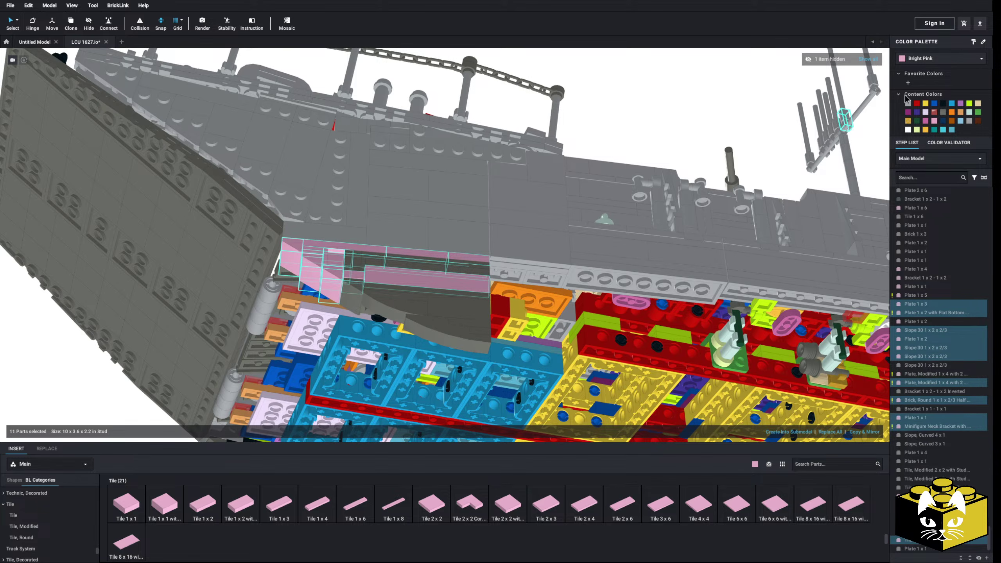
left_click(944, 110)
scroll(229, 274, "down", 3)
left_click(145, 342)
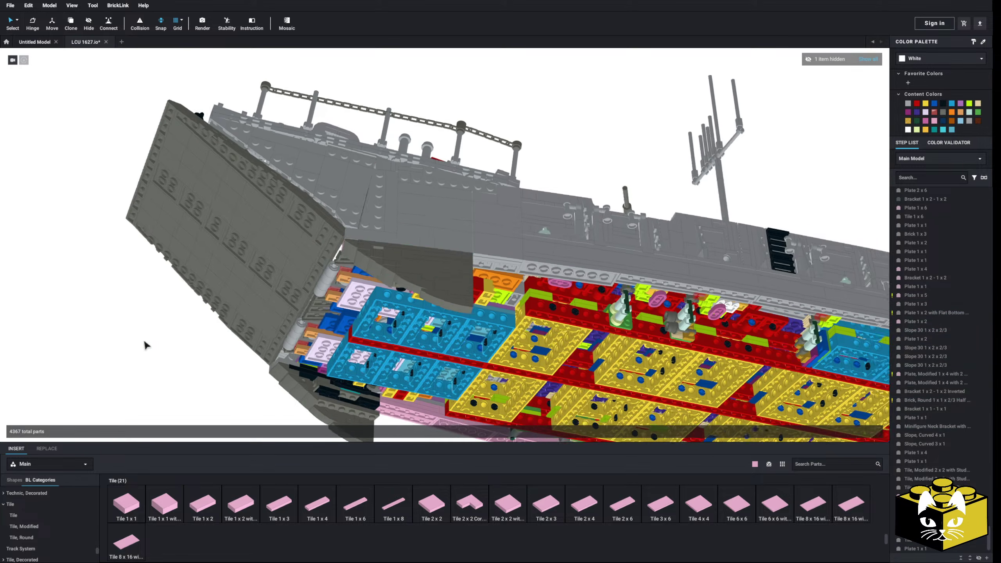
Recolor the pink Plate 1 x 2 at the front tip of the bow section, beside the ramp hinge, light grey.
right_click_drag(145, 344, 229, 276)
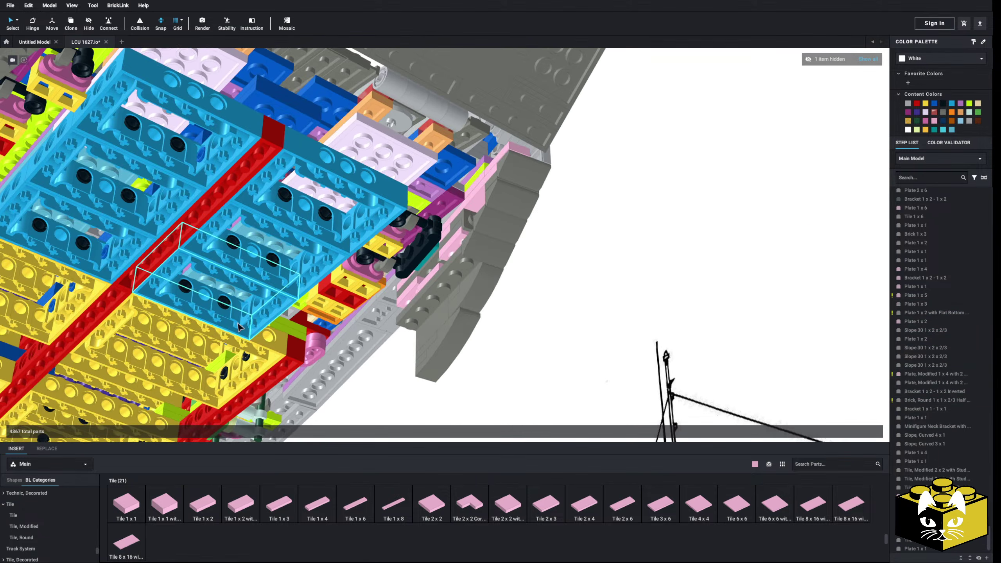
left_click(499, 155)
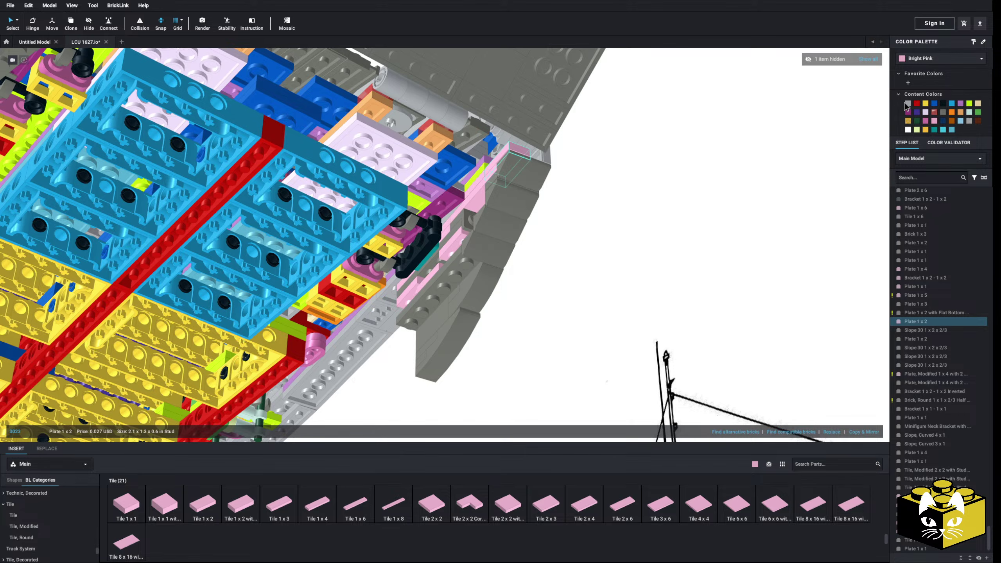
left_click(632, 235)
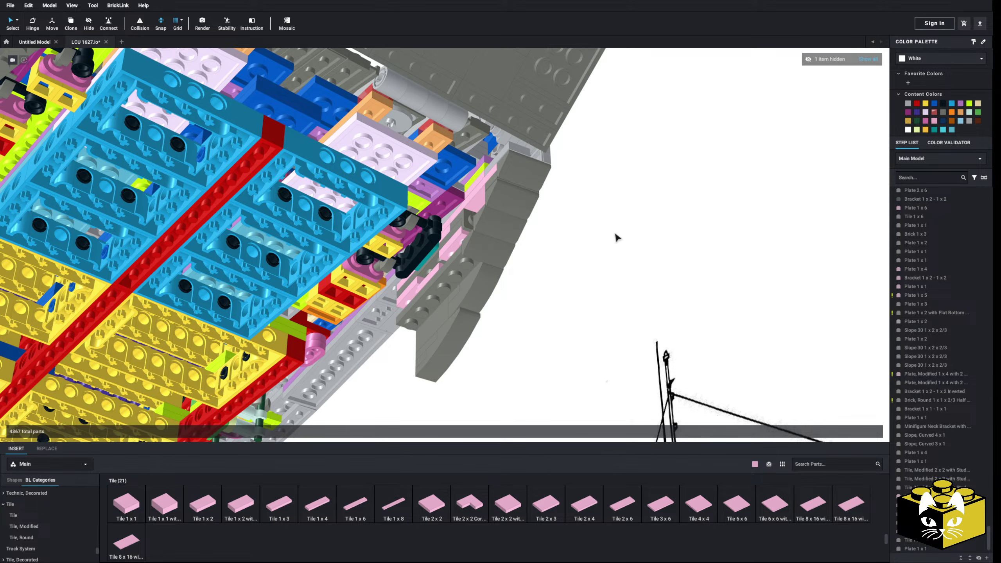
Recolor the remaining pink brackets and plates on the inner side of the bow section black.
right_click_drag(615, 233, 638, 226)
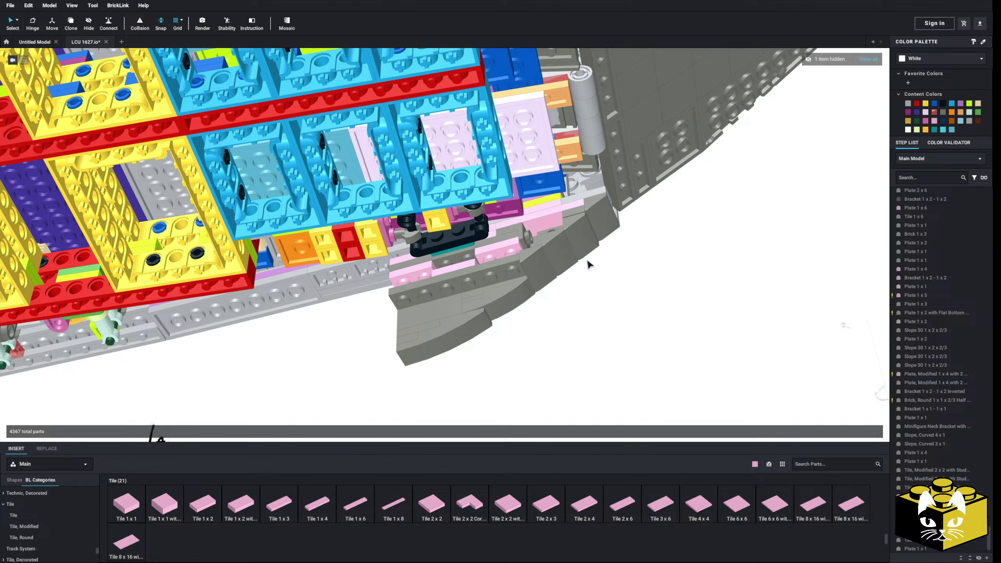
scroll(587, 264, "up", 3)
left_click(573, 243)
left_click(488, 233, "ctrl")
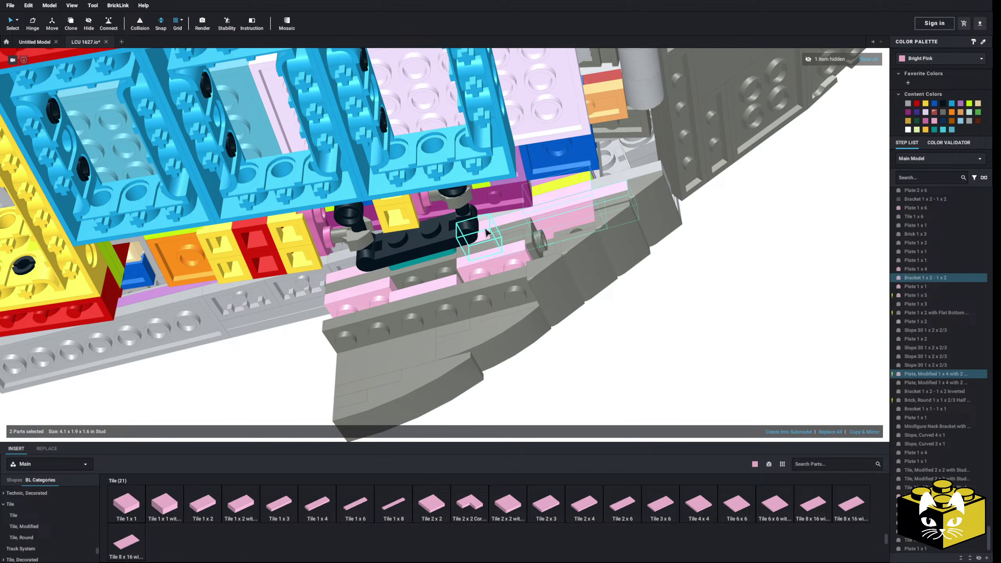
left_click(495, 259, "ctrl")
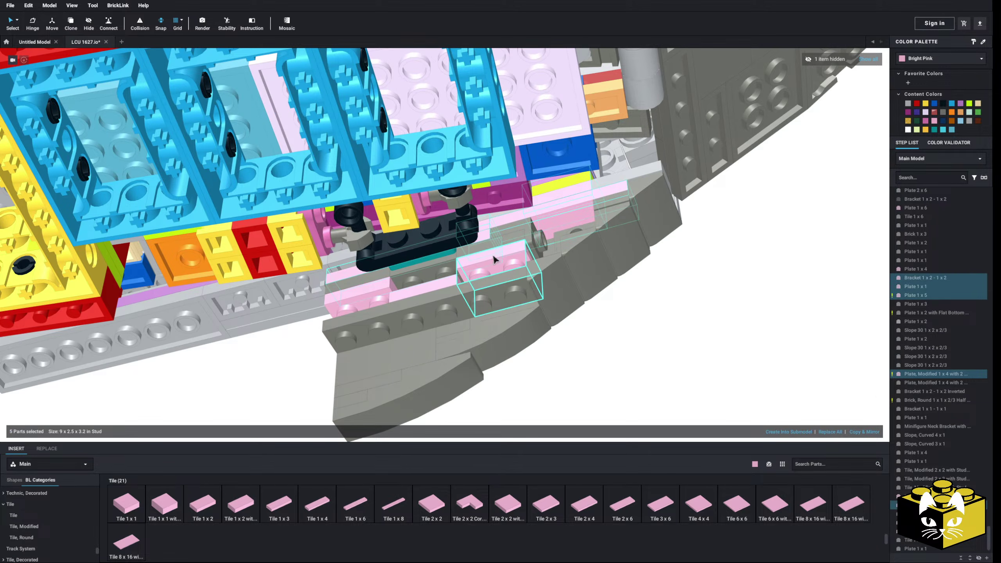
left_click(361, 295, "ctrl")
left_click(943, 104)
left_click(800, 238)
Add a pink Brick 1 x 6 flanked by two Brick 1 x 3 inside the open pink lower strip of a midship hull section.
scroll(800, 241, "down", 10)
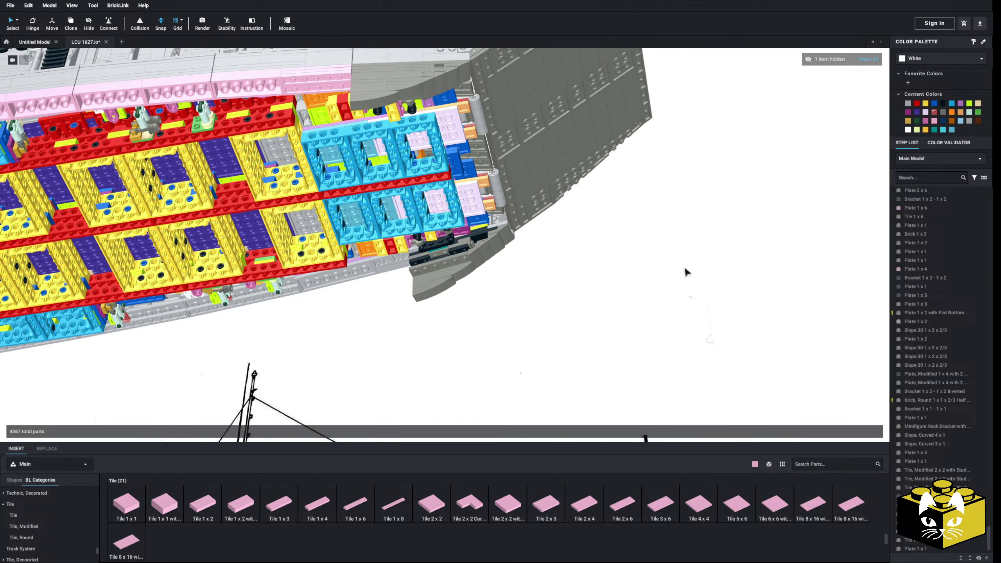
scroll(721, 270, "up", 8)
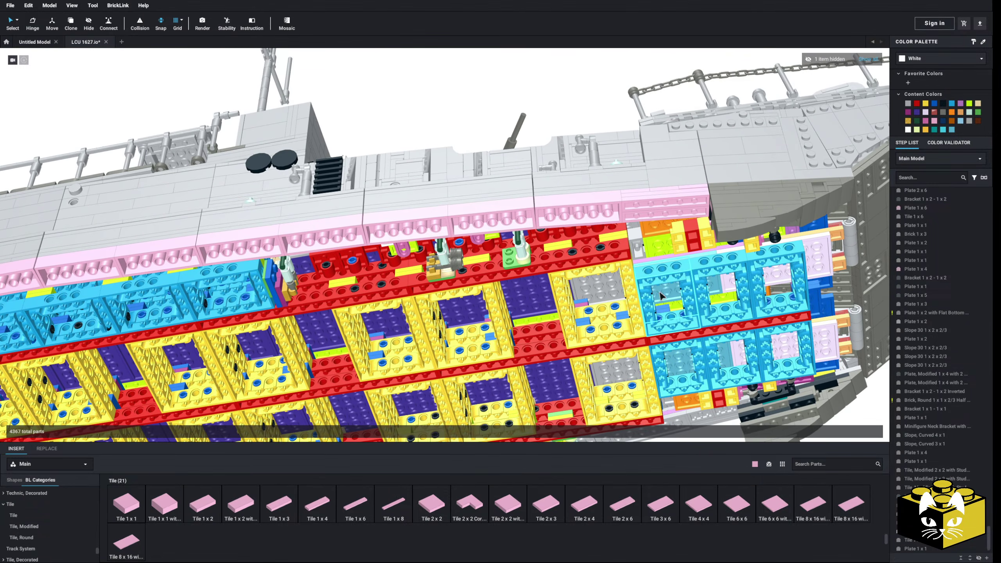
middle_click_drag(335, 291, 583, 268)
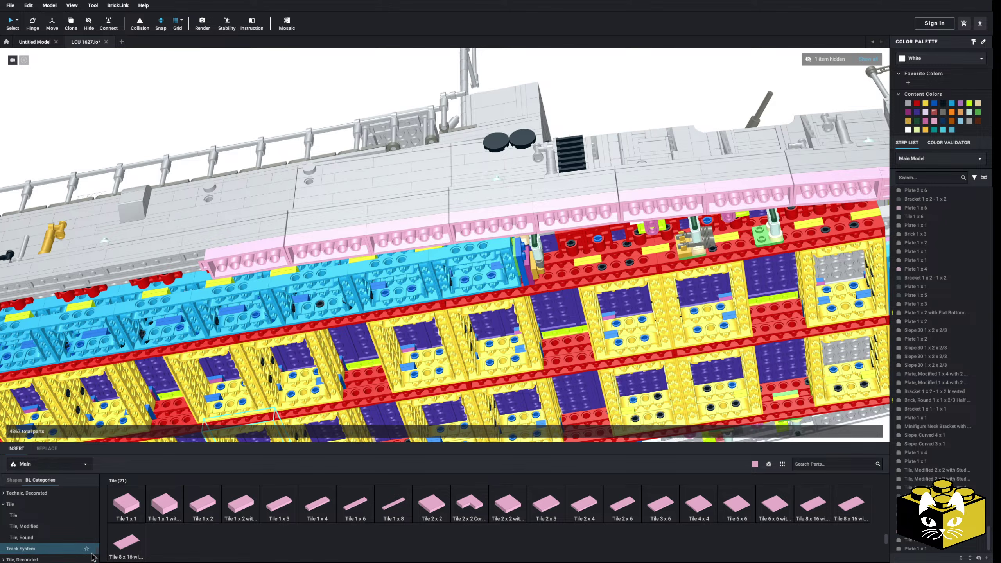
scroll(80, 501, "down", 5)
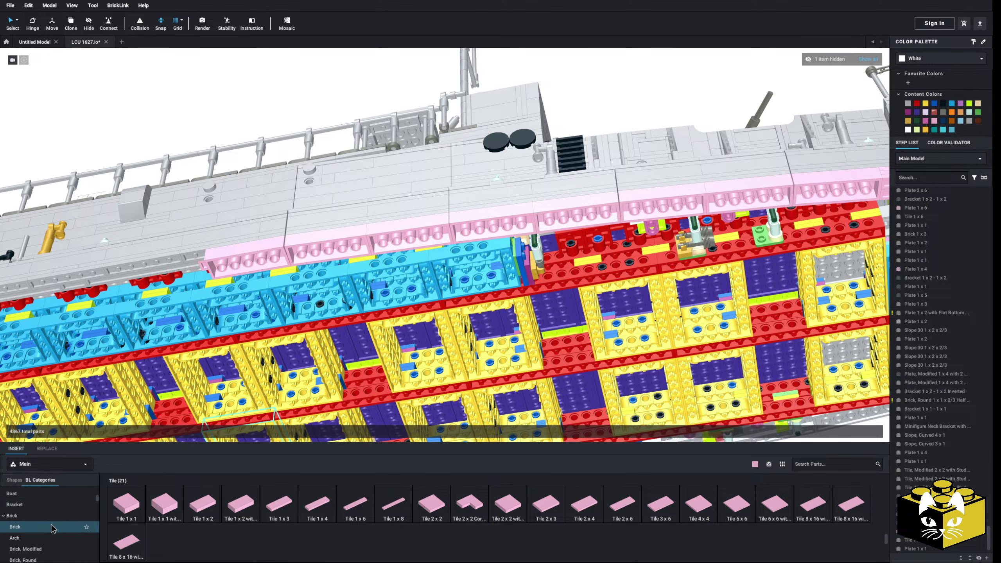
left_click(54, 528)
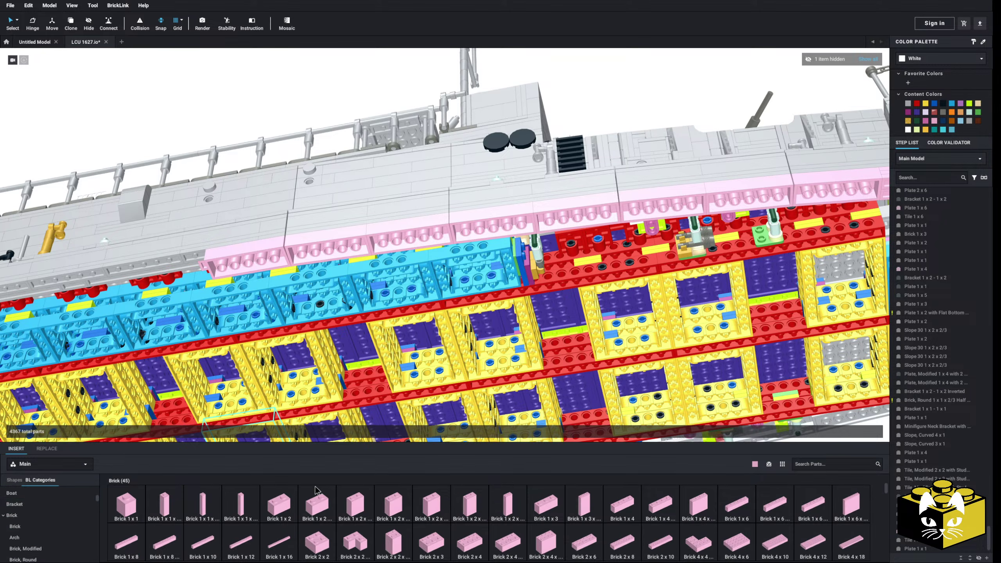
left_click(736, 505)
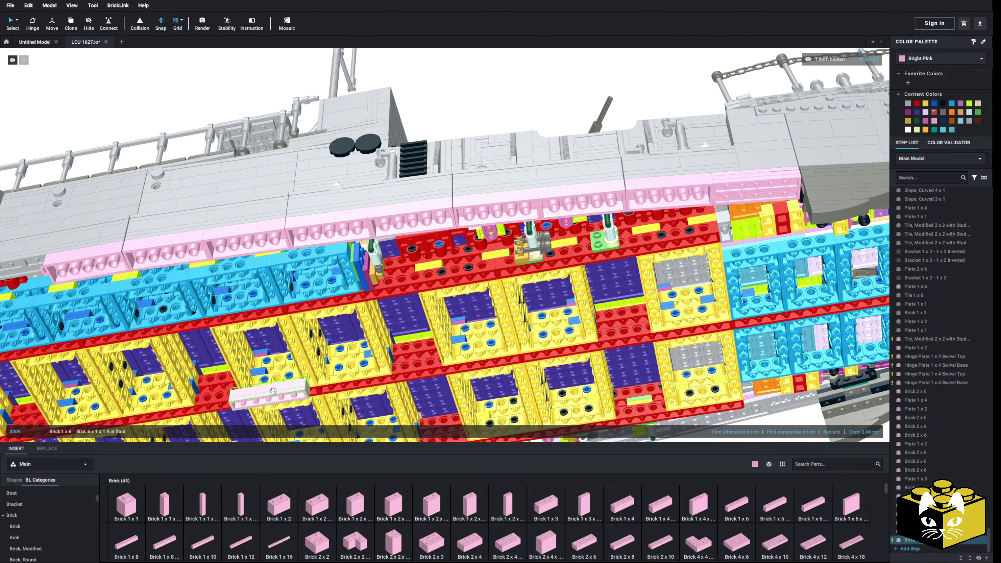
middle_click_drag(273, 390, 339, 398)
scroll(282, 327, "up", 1)
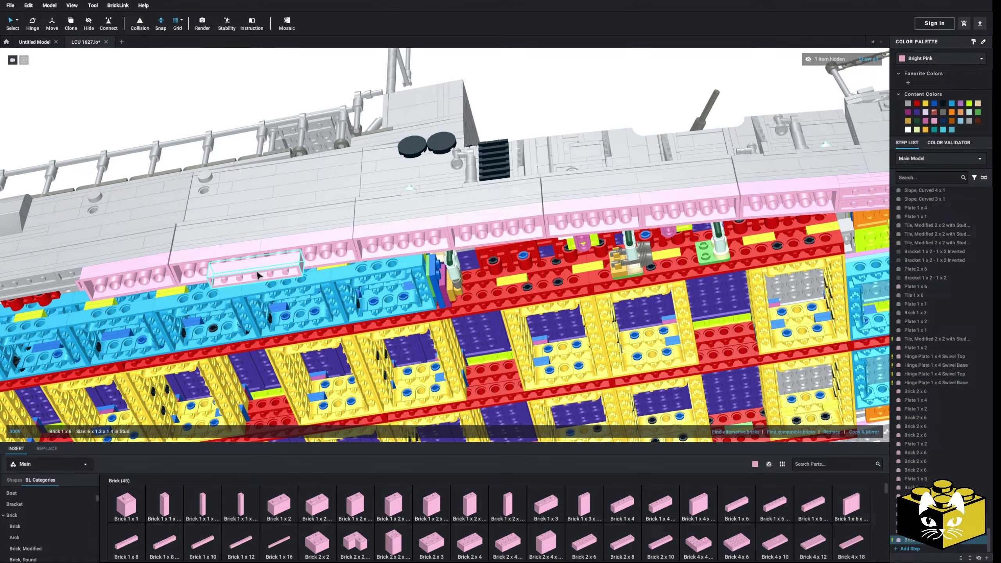
left_click(180, 267)
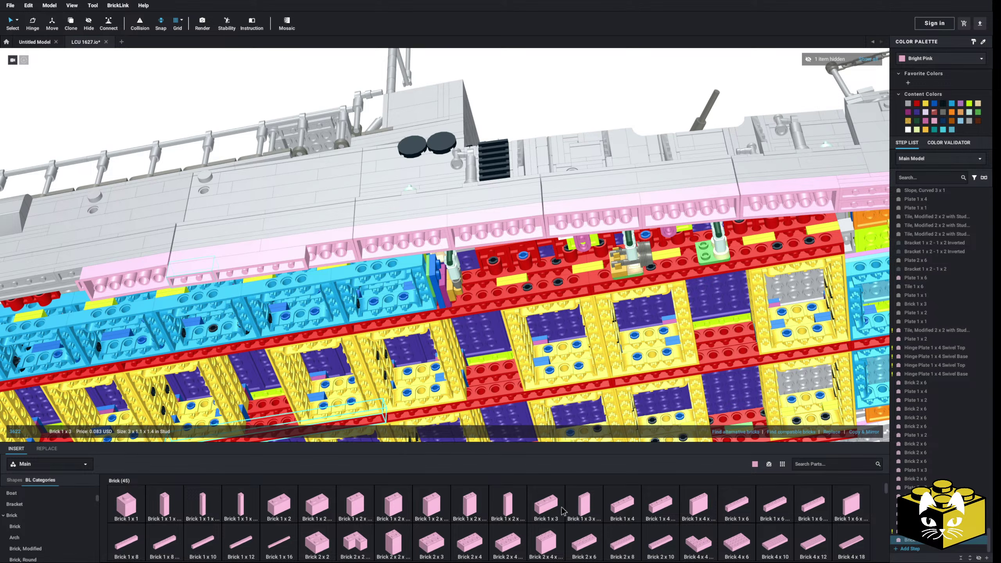
left_click(578, 102)
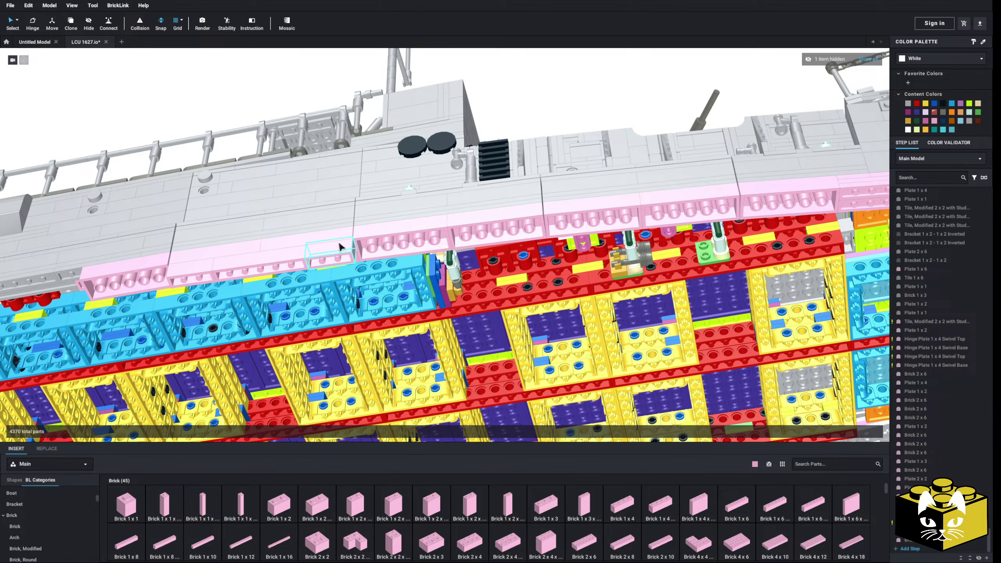
Copy the row of three pink bricks and paste it into the adjacent hull section towards the bow.
right_click(191, 273)
right_click(521, 111)
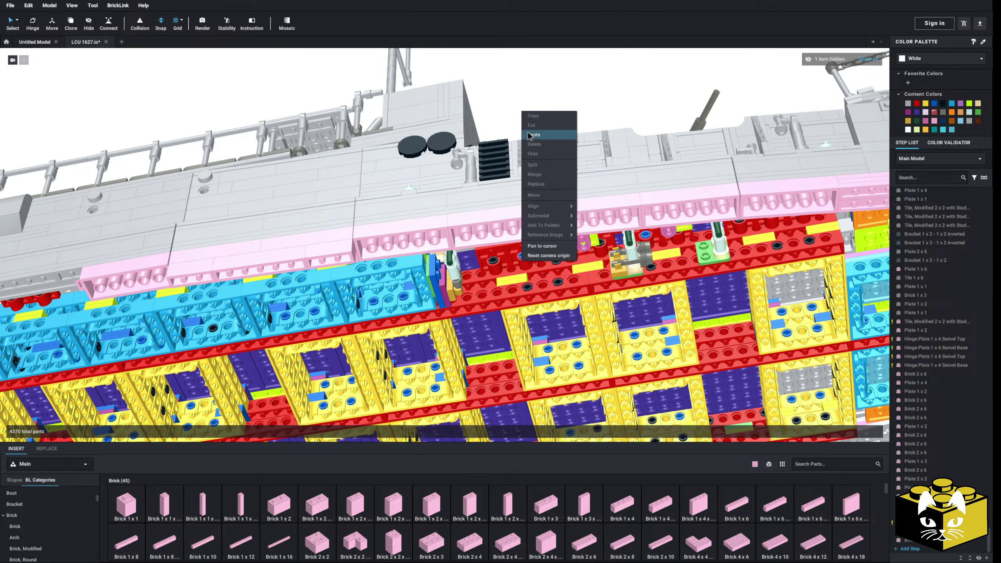
left_click(533, 135)
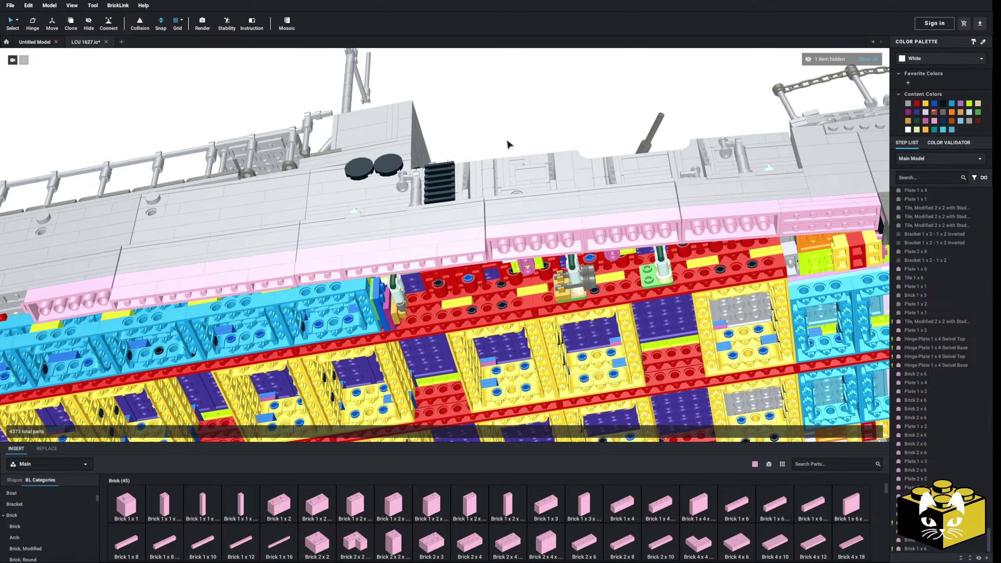
Paste another copy of the 1 x 3, 1 x 6, 1 x 3 brick row into the following hull section towards the bow.
scroll(507, 143, "up", 5)
left_click(273, 168)
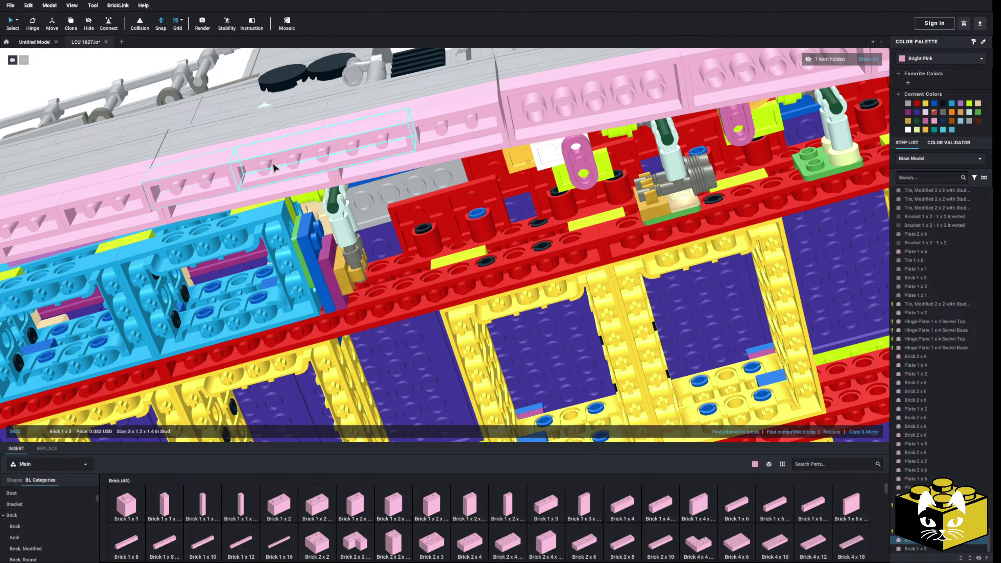
scroll(510, 136, "down", 3)
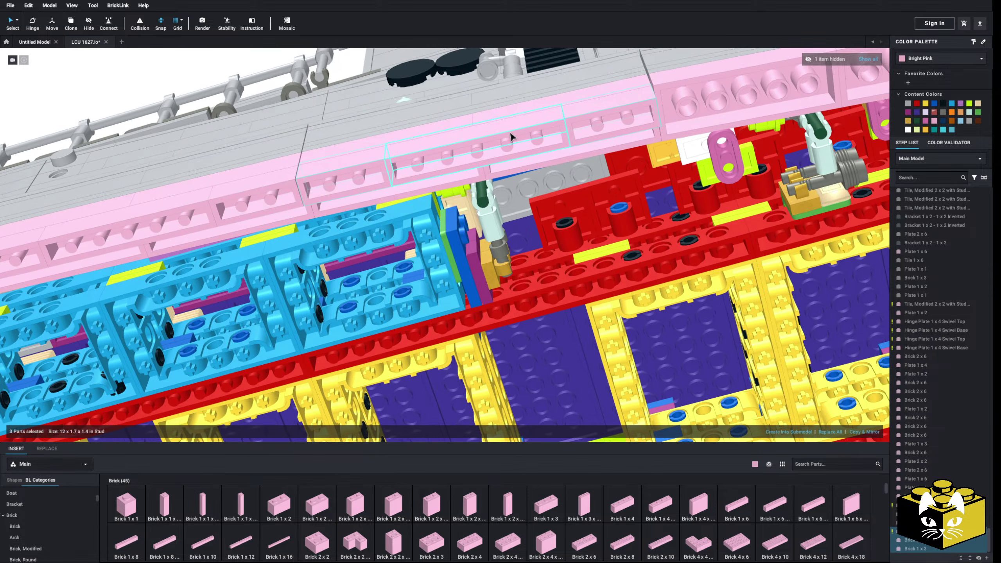
left_click(441, 104)
right_click(441, 103)
left_click(455, 129)
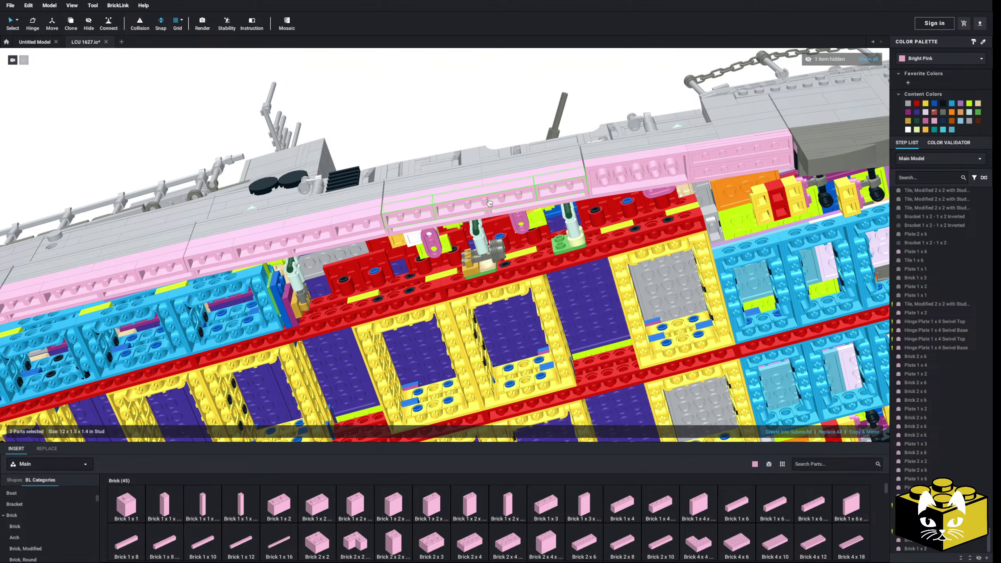
Reposition the newly pasted three-brick row so it sits flush along its angled hull section.
scroll(433, 116, "up", 5)
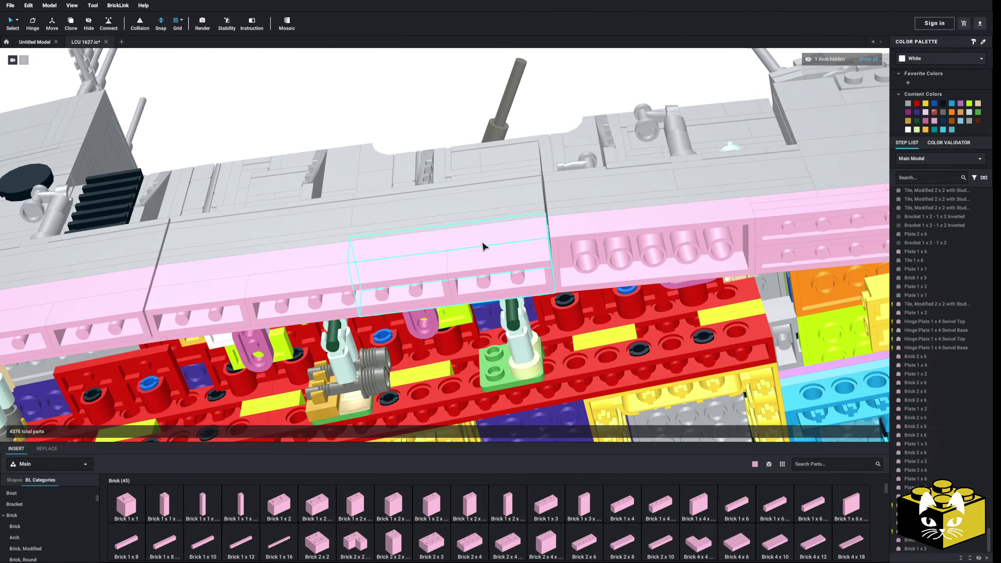
left_click(493, 261)
left_click(216, 291, "ctrl")
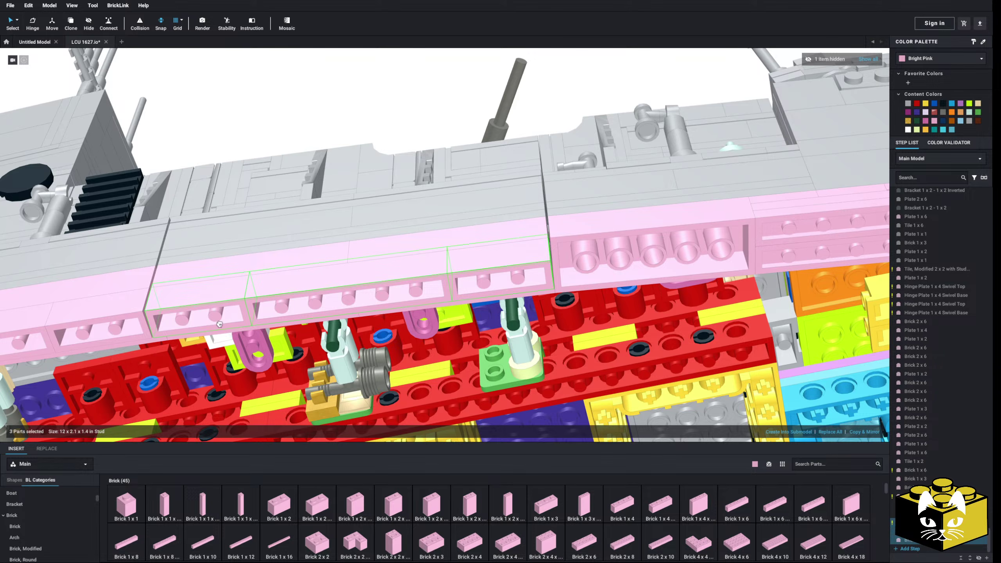
left_click(319, 84)
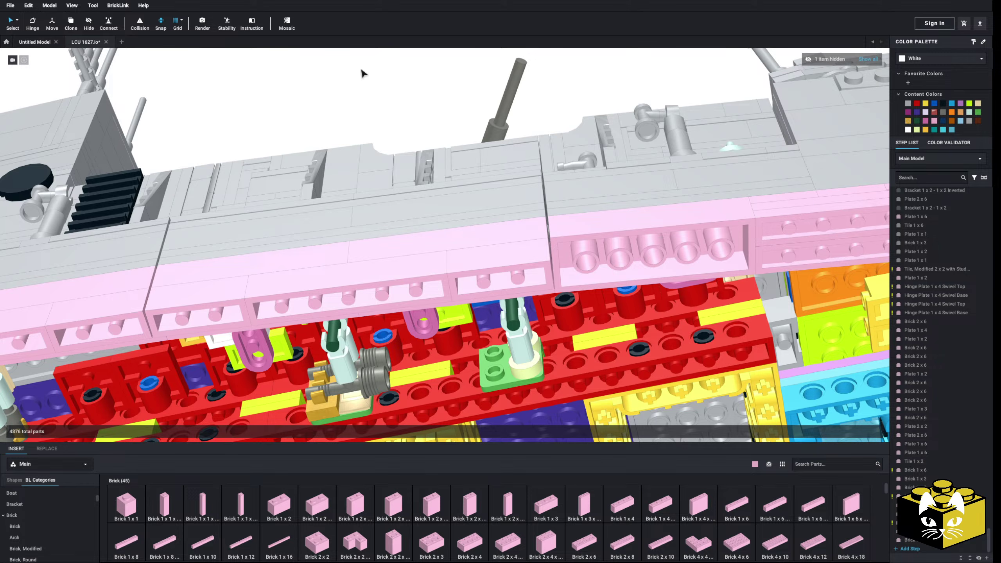
Copy the three-brick row into the last open section of the pink strip, directly behind the dark grey bow part.
scroll(479, 209, "down", 3)
left_click(431, 272)
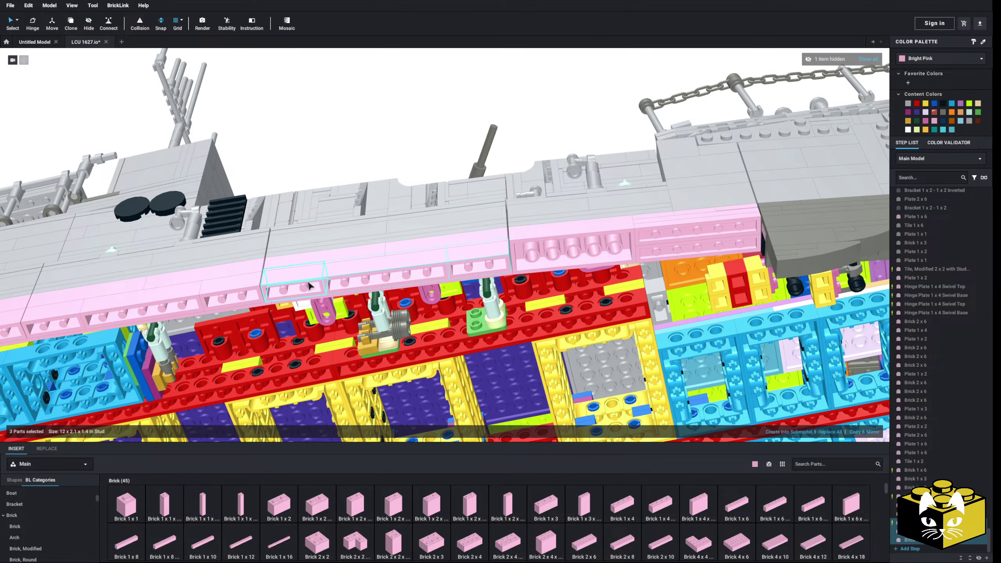
right_click(393, 147)
left_click(403, 169)
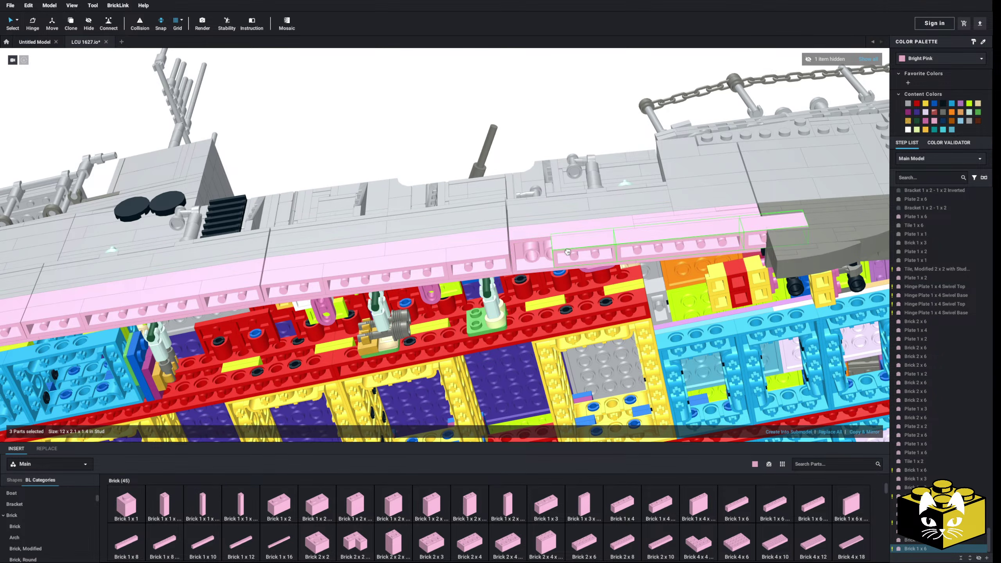
middle_click_drag(547, 139, 433, 148)
scroll(434, 148, "down", 4)
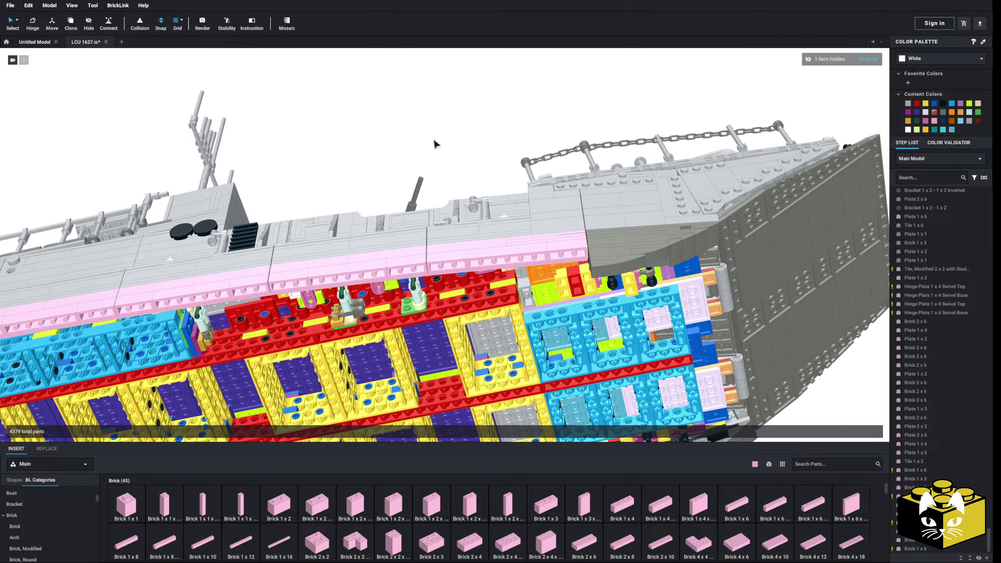
Place a pink Brick 1 x 4 in the lower row of each of the two hull sections nearest the bow.
right_click_drag(435, 143, 429, 254)
middle_click_drag(429, 254, 494, 150)
right_click_drag(493, 149, 433, 228)
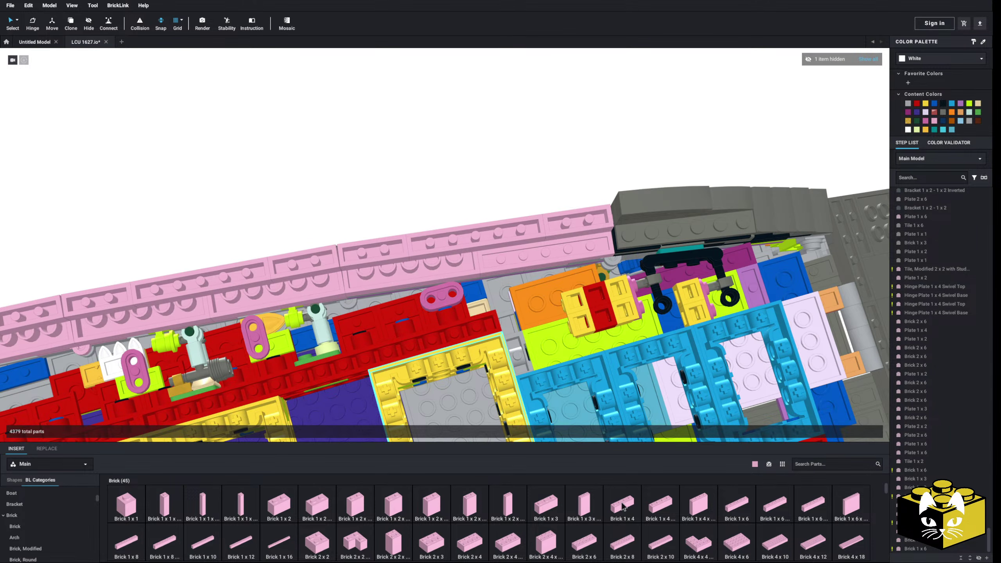
left_click(488, 274)
left_click(437, 213)
middle_click_drag(185, 241, 462, 180)
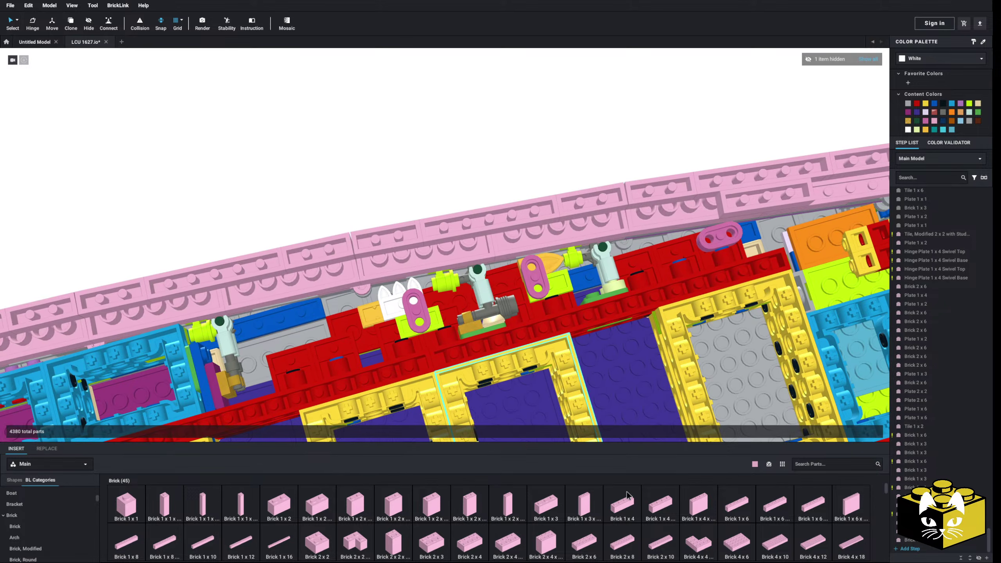
left_click(626, 507)
Duplicate the pink swivel hinge plate pair at the second joint from the bow onto the layer below it.
right_click_drag(317, 161, 440, 141)
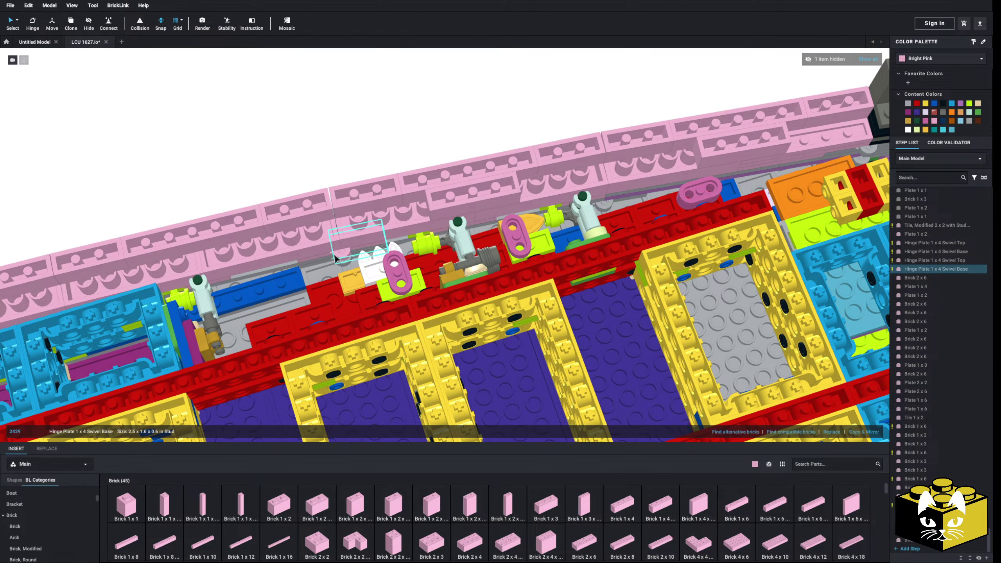
right_click(326, 276)
right_click(291, 121)
left_click(304, 143)
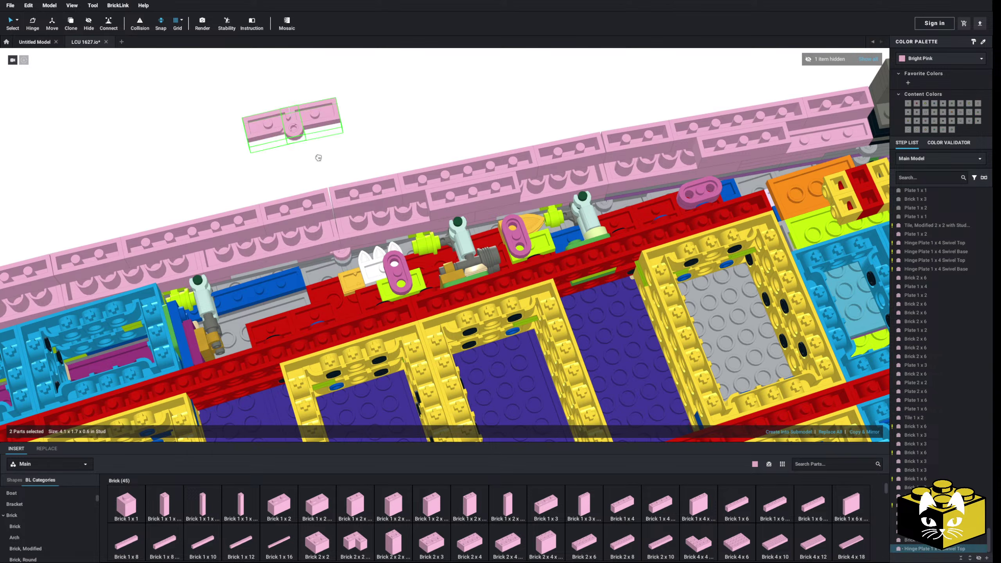
left_click(354, 240)
left_click(350, 146)
right_click(350, 146)
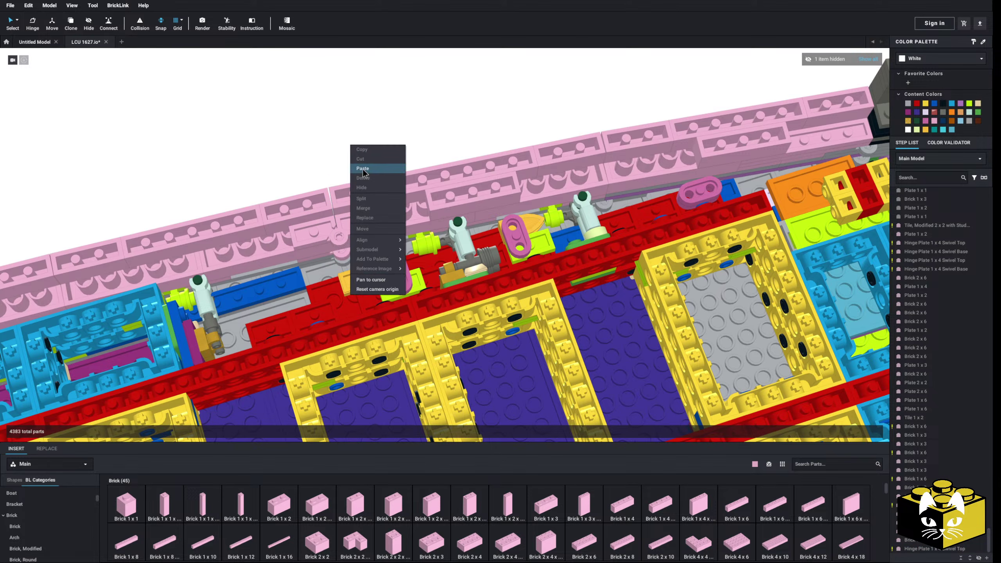
left_click(363, 172)
middle_click_drag(372, 170, 442, 146)
key("Escape")
Duplicate the pink swivel hinge plate pair onto the lower layer at the joint beside the forward end of the aft blue frames.
right_click_drag(439, 148, 387, 173)
left_click(359, 282)
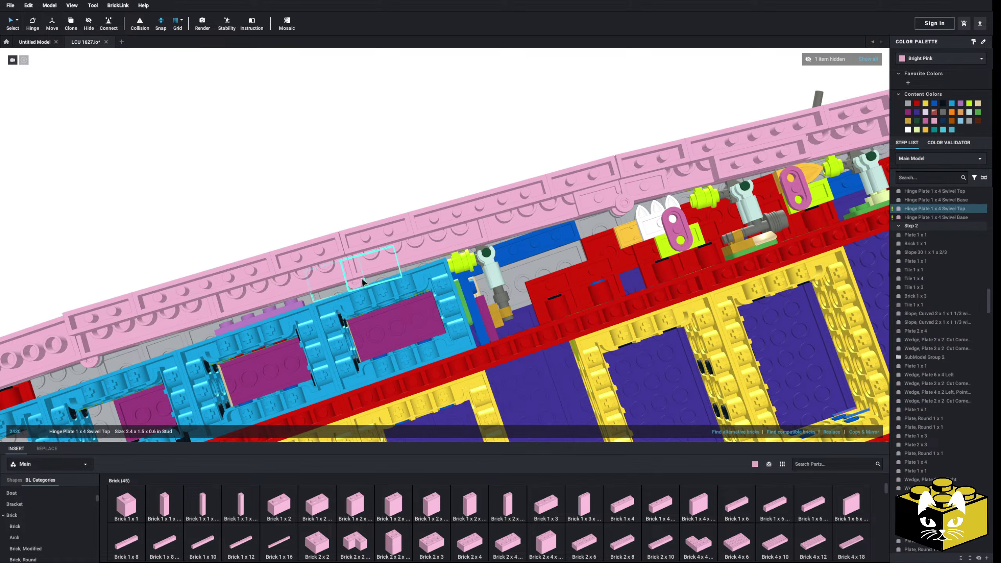
right_click(360, 279)
right_click(335, 172)
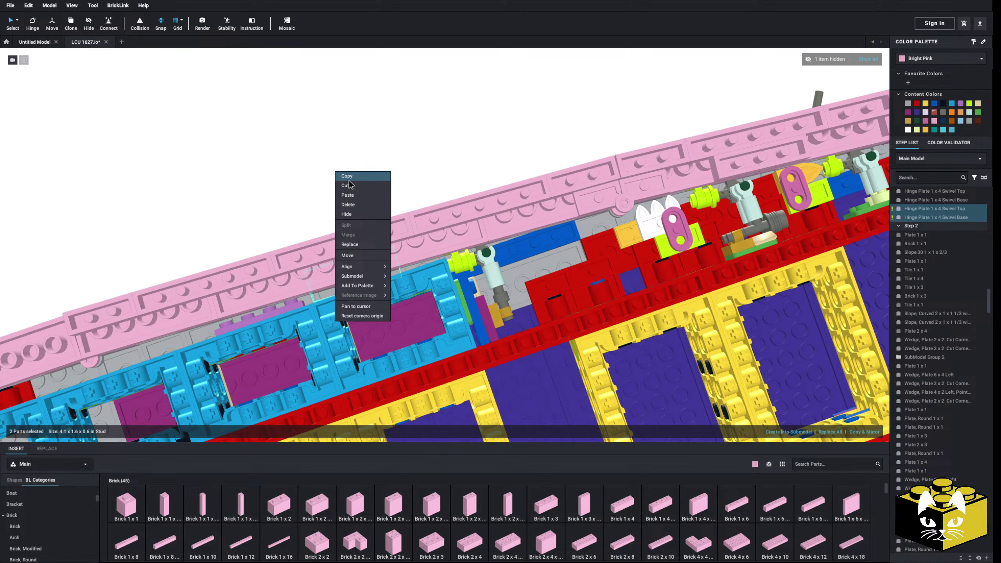
left_click(349, 179)
right_click(338, 170)
left_click(349, 193)
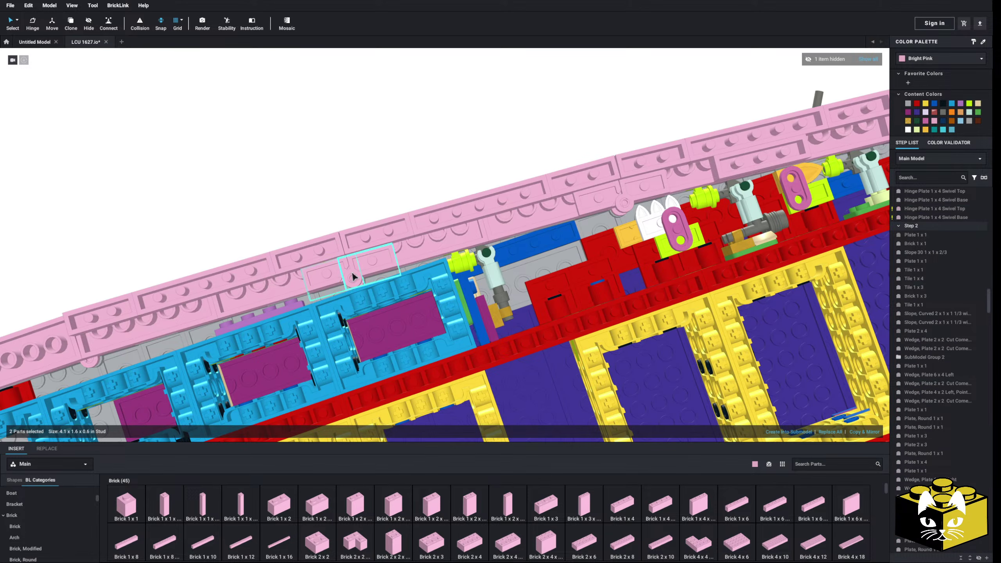
Duplicate the pink hinge plate pair onto the lower layer at the aftmost joint of the strip.
right_click_drag(312, 191, 304, 191)
middle_click_drag(304, 192, 422, 132)
right_click_drag(420, 131, 445, 105)
scroll(396, 240, "up", 4)
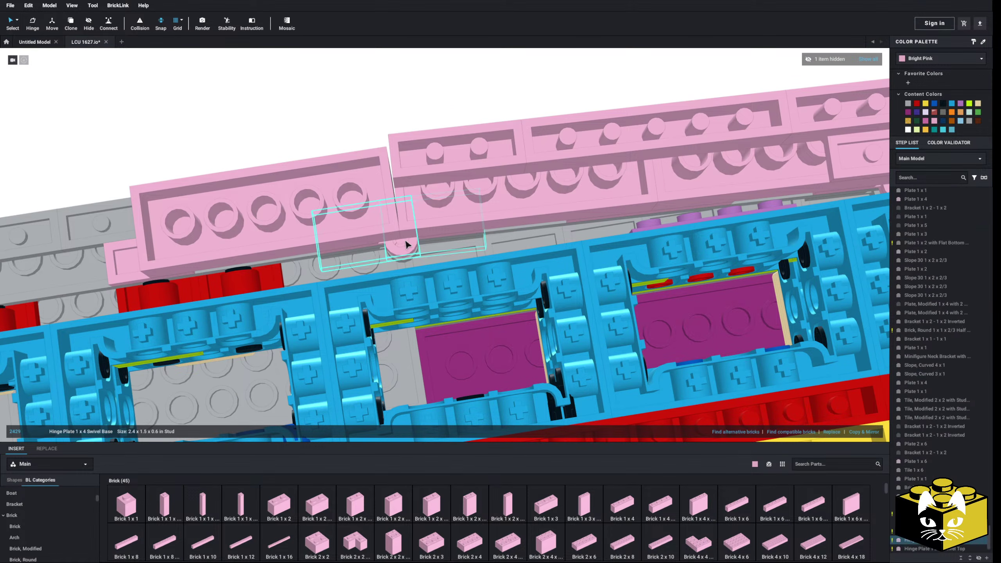
right_click(398, 243)
left_click(399, 245)
right_click(355, 103)
left_click(367, 122)
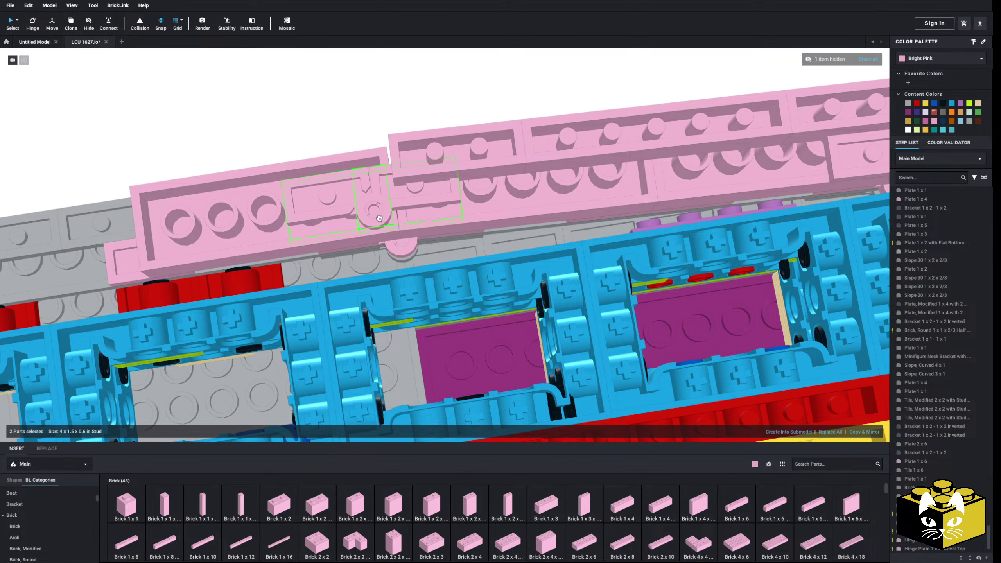
left_click(408, 227)
left_click(327, 96)
Copy the light bluish gray hinge plate pair to the lower layer at the joint nearest the bow and recolor the copy Bright Pink.
scroll(328, 96, "down", 4)
middle_click_drag(576, 97, 345, 131)
scroll(389, 146, "up", 2)
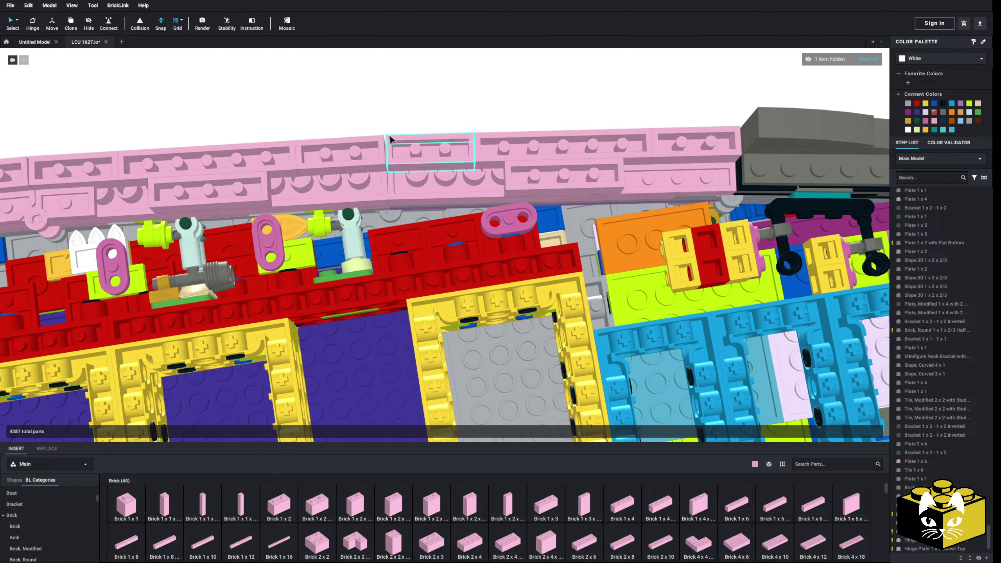
right_click_drag(390, 139, 406, 176)
scroll(408, 176, "up", 2)
left_click(433, 328)
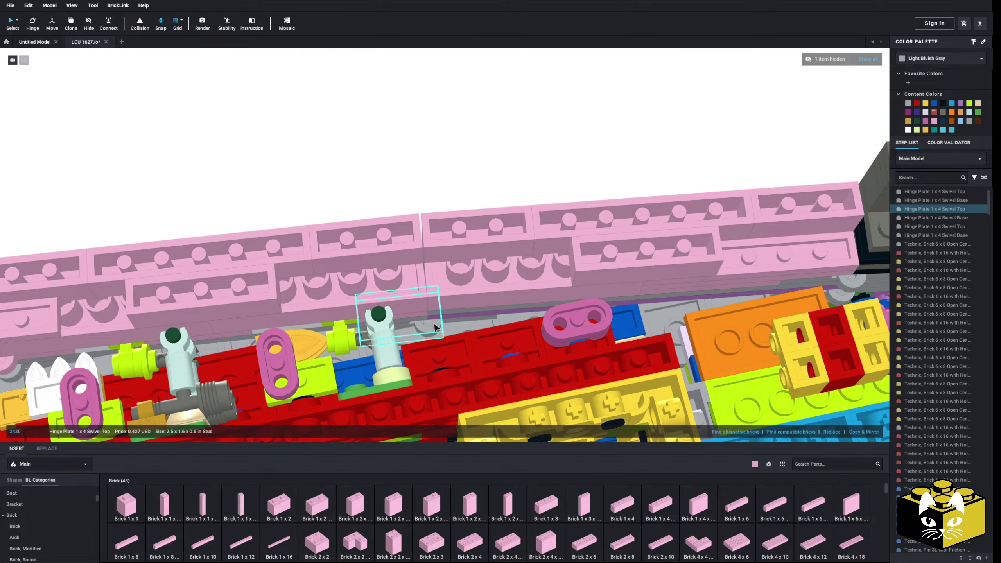
right_click(397, 184)
left_click(409, 204)
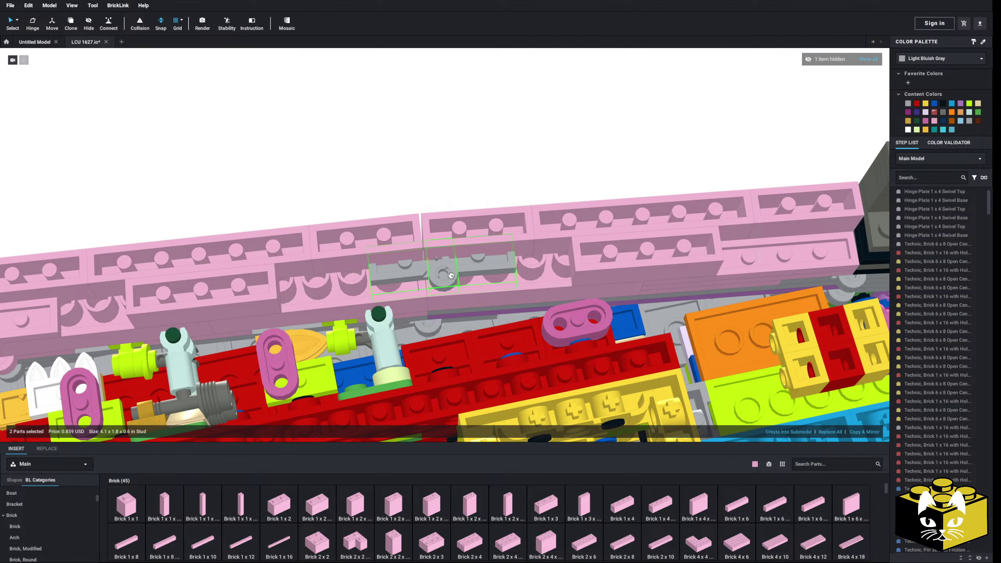
left_click(933, 121)
left_click(599, 154)
Copy the pink Brick 1 x 4 into the lower row of the next two hull sections towards the stern.
scroll(552, 182, "down", 3)
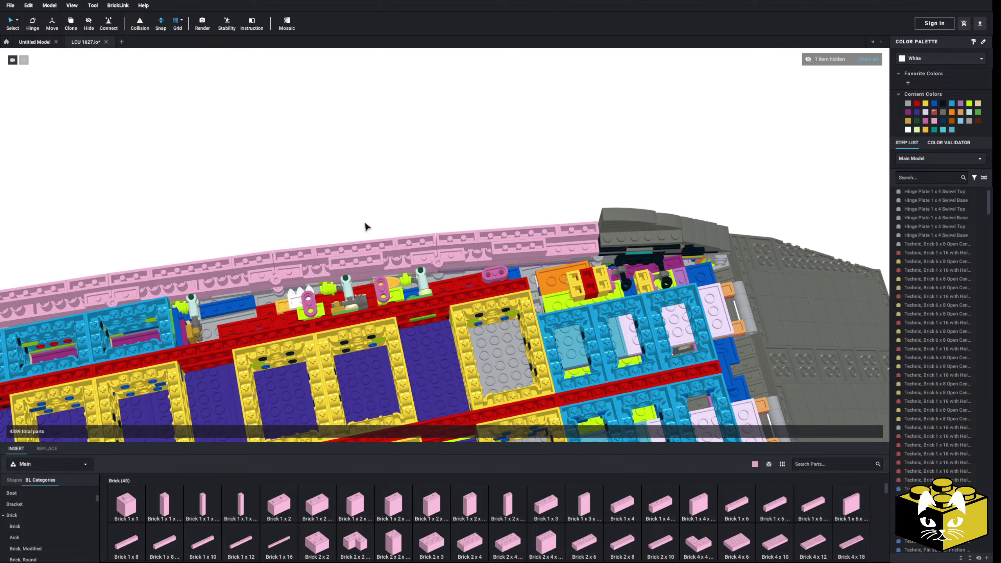
scroll(402, 223, "up", 1)
scroll(468, 251, "up", 1)
right_click(469, 251)
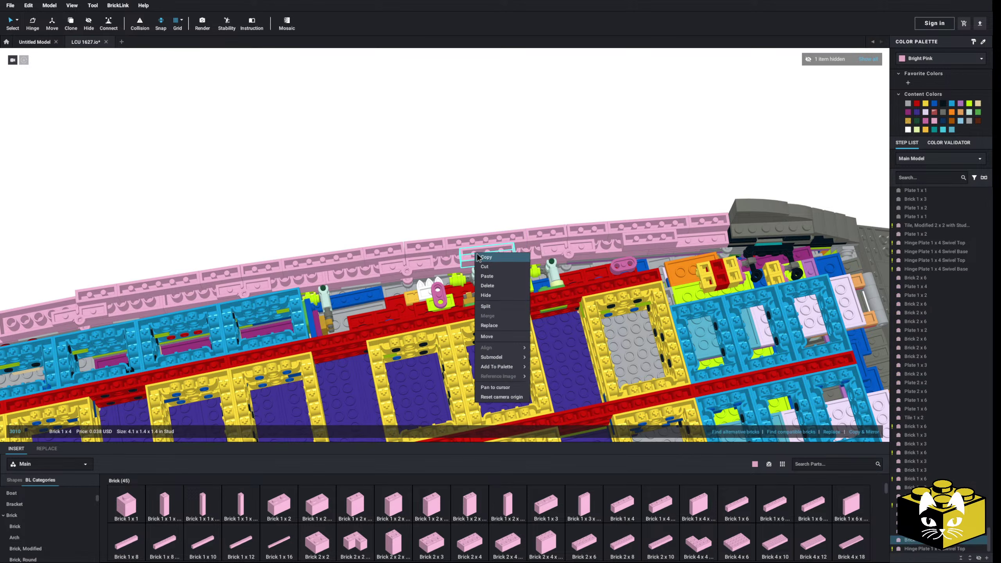
left_click(460, 217)
right_click(460, 215)
left_click(331, 280)
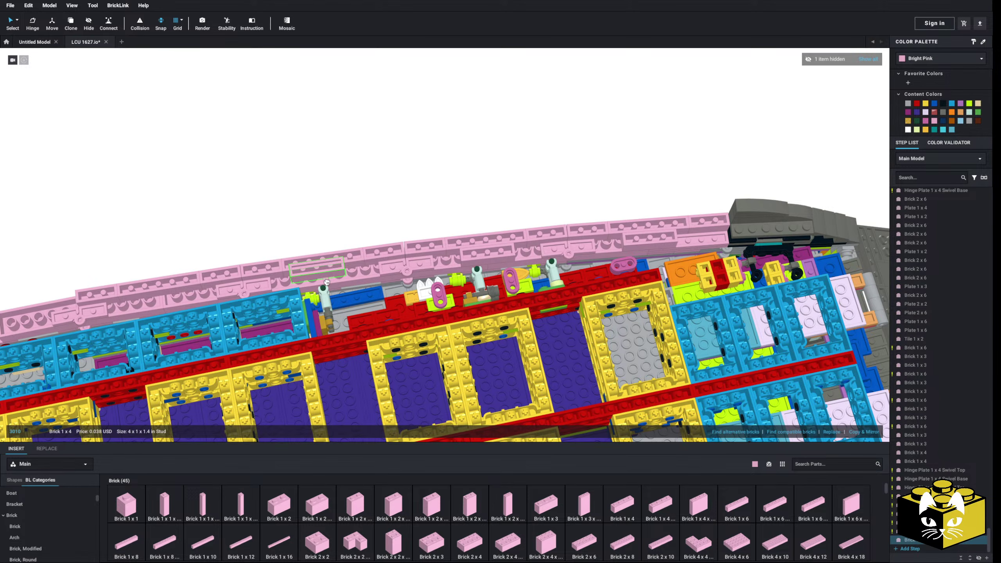
left_click(321, 219)
right_click(320, 215)
left_click(333, 238)
Examine the pink strip from the side and from below against the reference drawing and the dark grey bow part.
middle_click_drag(248, 228, 363, 223)
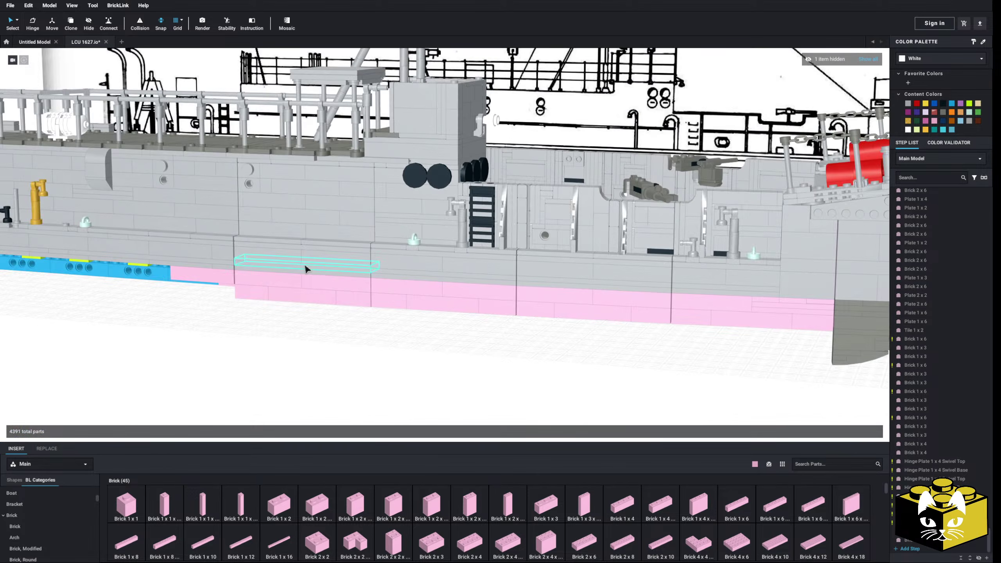
right_click_drag(501, 333, 505, 329)
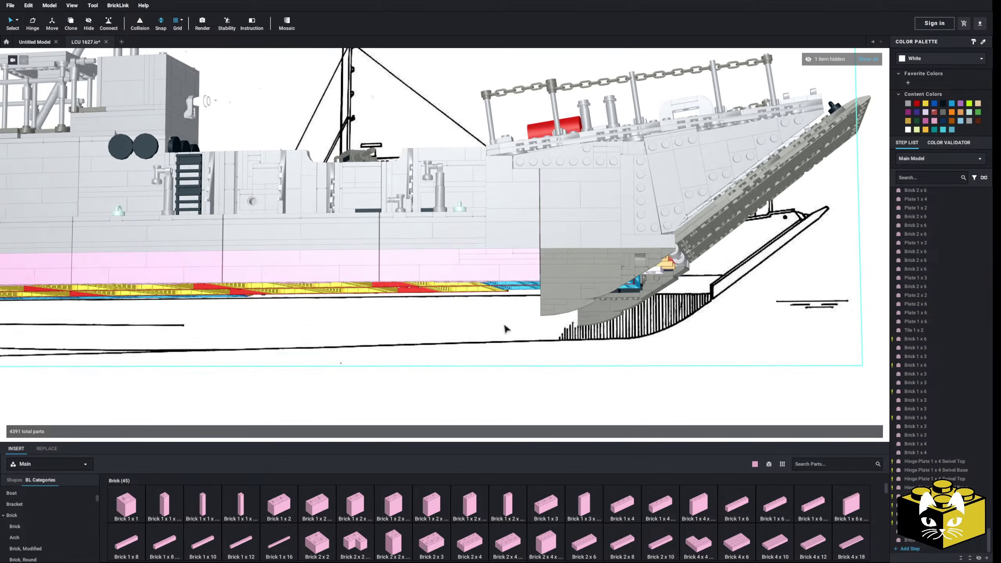
scroll(505, 328, "up", 4)
right_click_drag(441, 301, 440, 308)
scroll(400, 314, "up", 5)
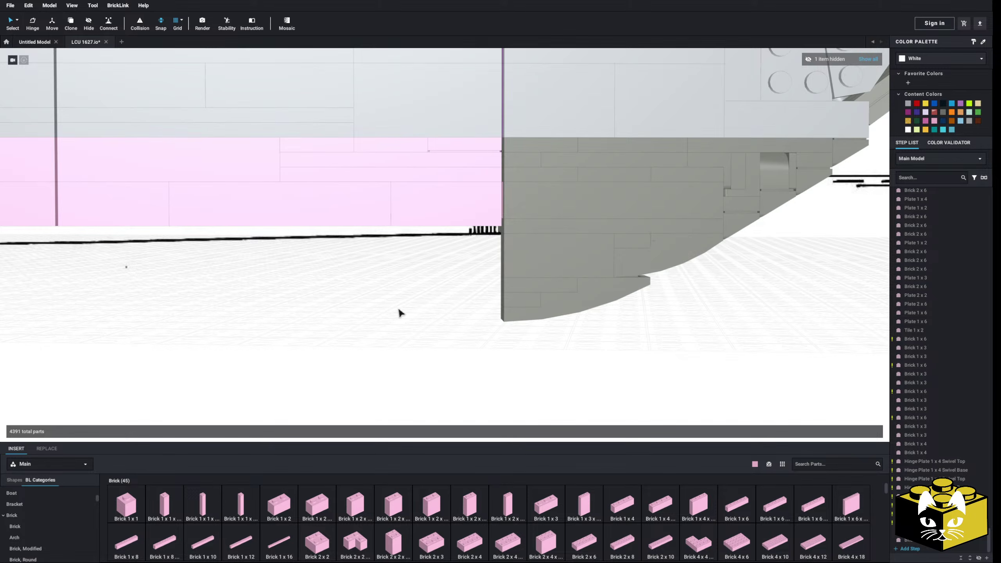
right_click_drag(347, 387, 380, 335)
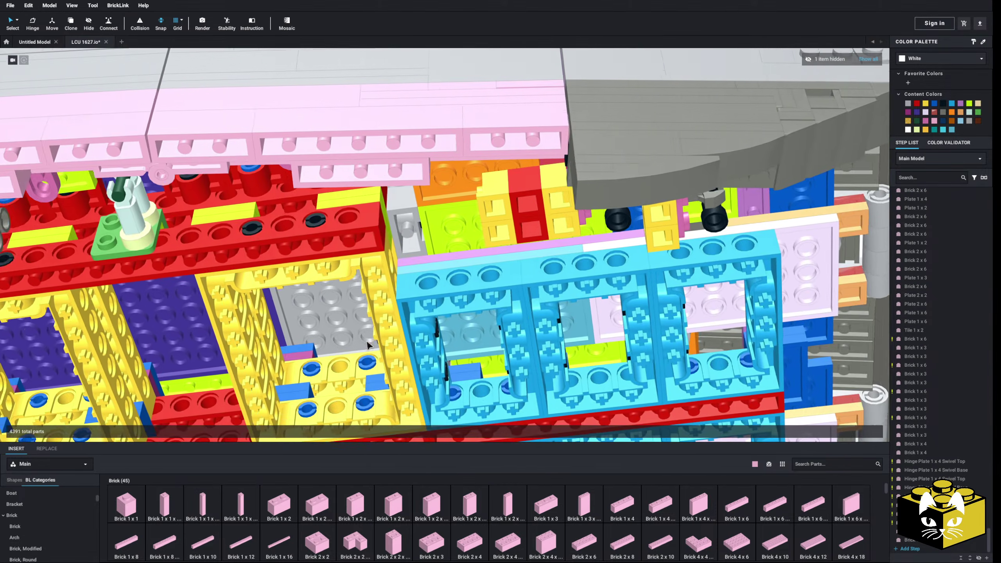
scroll(380, 335, "down", 4)
middle_click_drag(380, 337, 519, 368)
right_click_drag(394, 365, 402, 351)
middle_click_drag(402, 351, 557, 333)
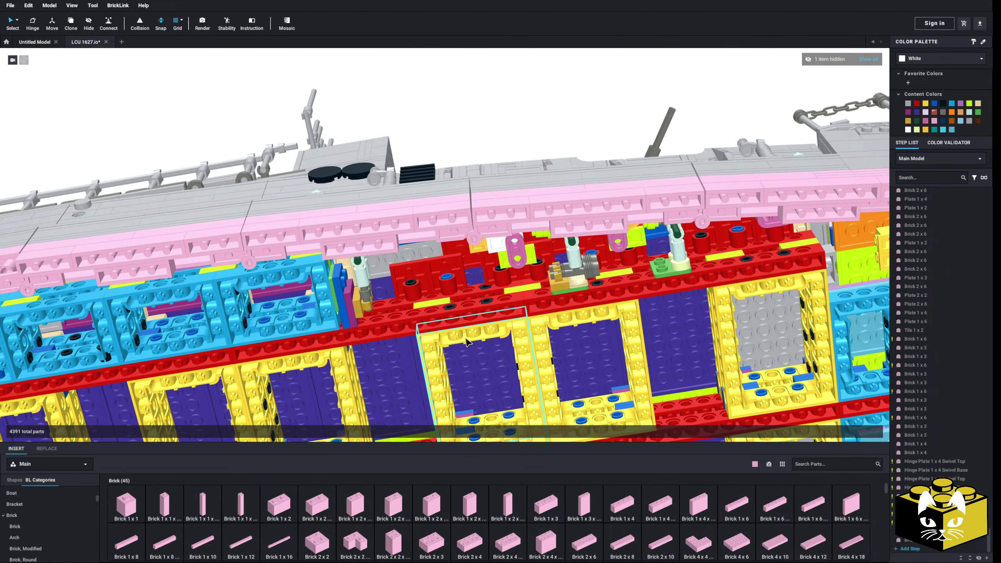
Insert two pink Brick, Modified 1 x 1 x 2/3 with Open Stud side by side at the aftmost hinge joint.
middle_click_drag(465, 341, 528, 335)
middle_click_drag(372, 351, 426, 338)
scroll(426, 338, "up", 2)
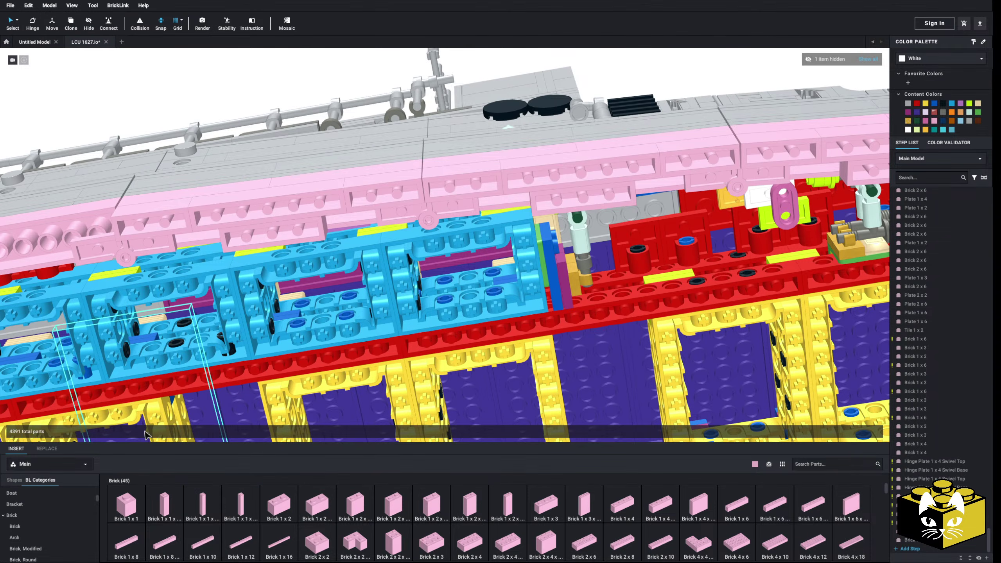
left_click(62, 549)
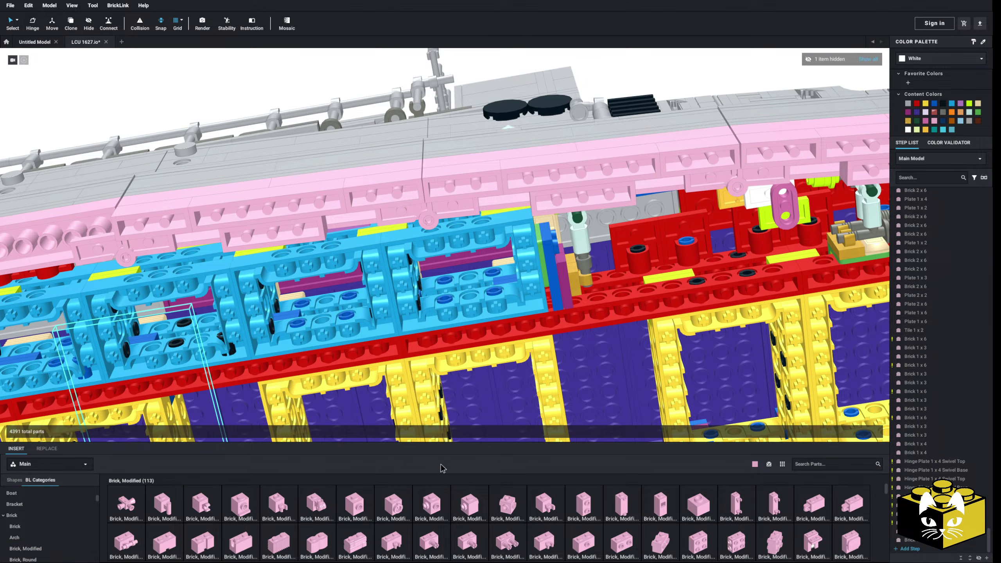
left_click(710, 503)
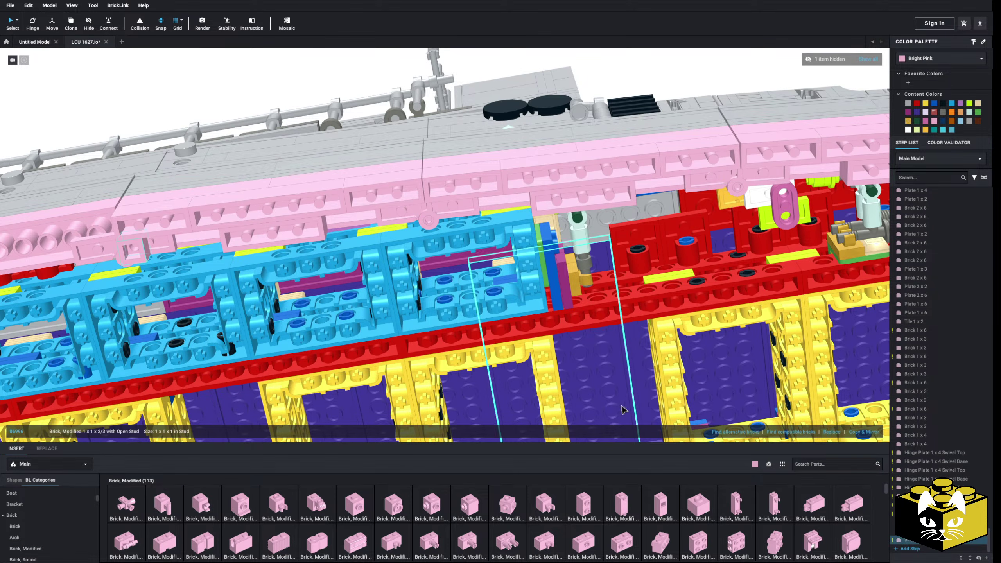
left_click(151, 244)
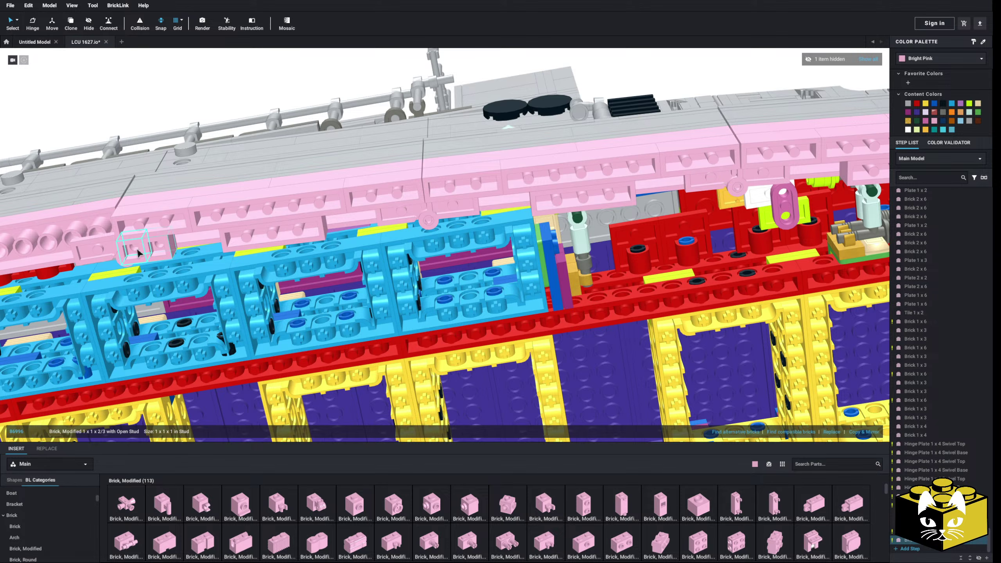
Copy the two open-stud bricks and paste a pair on each side of the next hinge joint towards the bow.
right_click(136, 248)
right_click(141, 252)
left_click(162, 277)
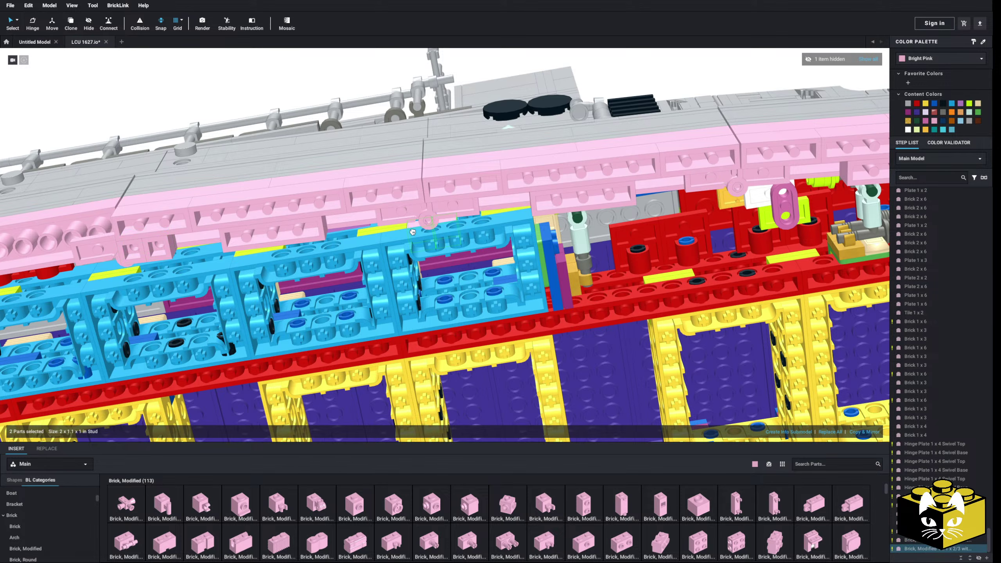
right_click(392, 214)
left_click(442, 224)
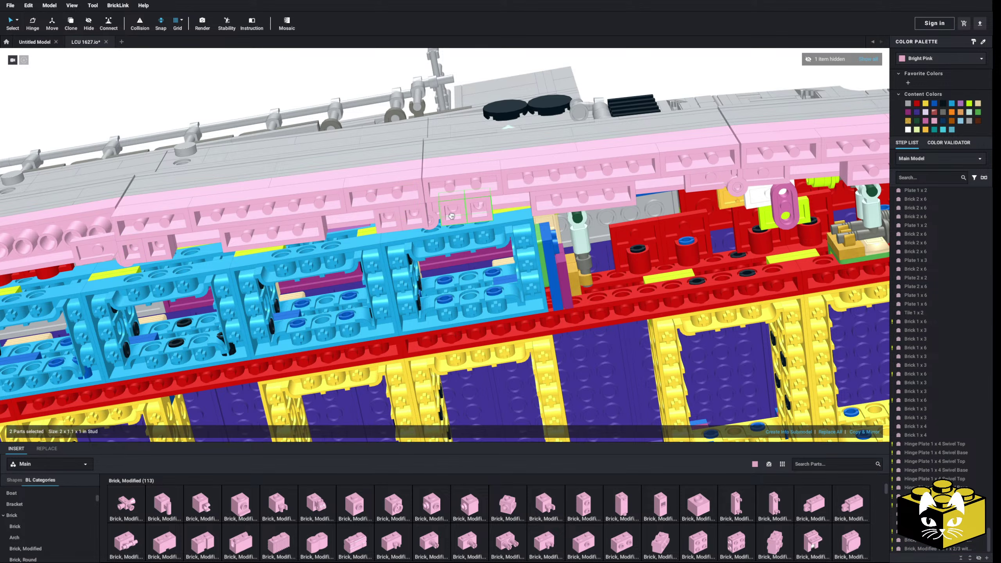
left_click(452, 216)
Paste a pair of open-stud bricks on each side of the second hinge joint from the bow.
middle_click_drag(436, 221, 197, 246)
right_click(387, 193)
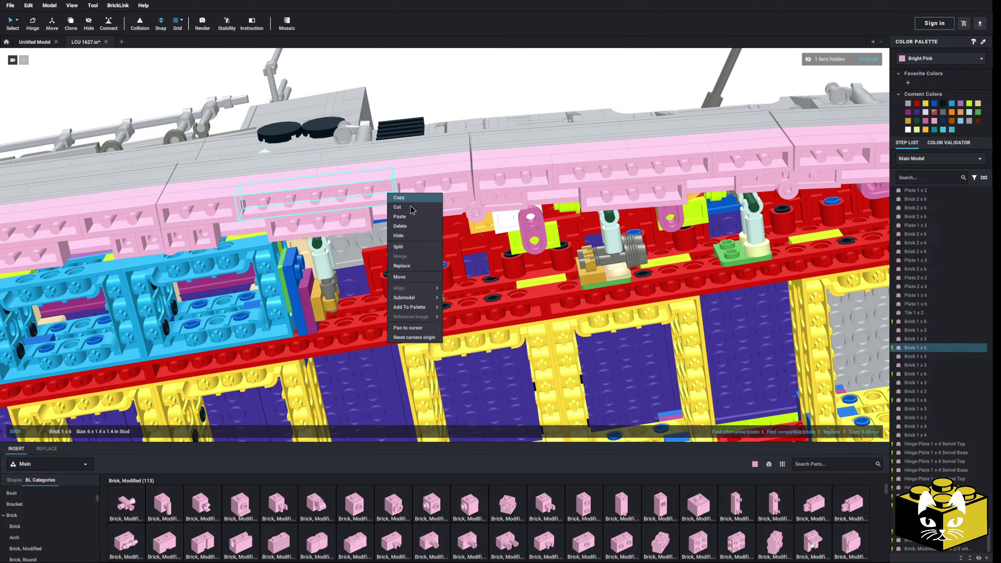
left_click(413, 219)
right_click(438, 212)
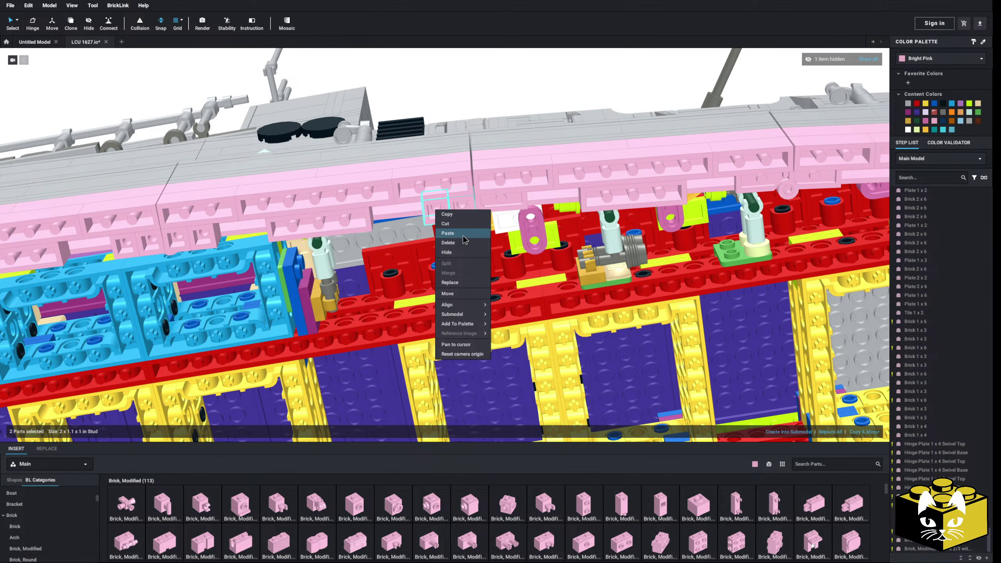
left_click(459, 233)
left_click(496, 207)
Paste open-stud brick pairs on both sides of the hinge joint nearest the bow.
middle_click_drag(496, 208, 284, 247)
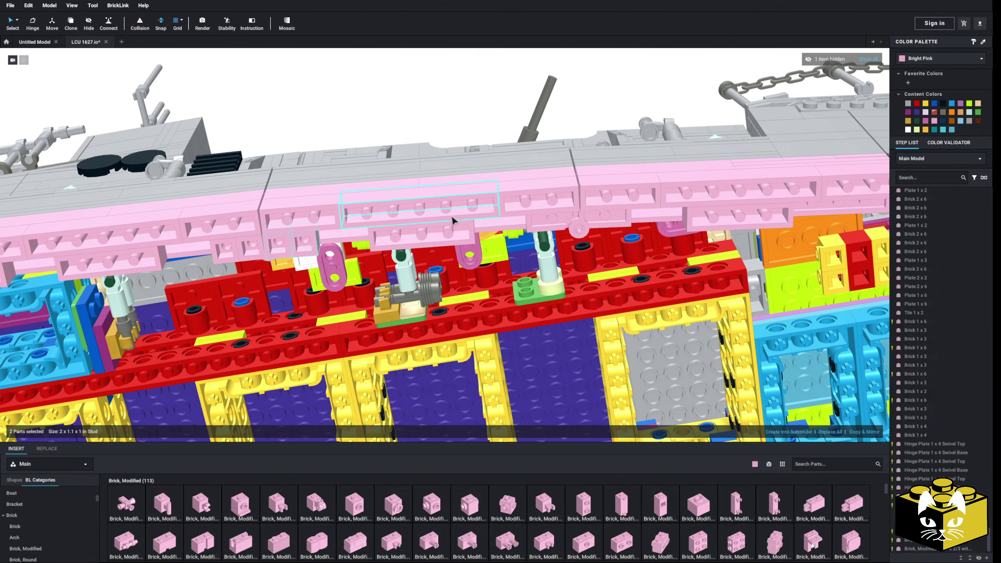
right_click(452, 218)
left_click(471, 240)
middle_click_drag(543, 226, 500, 228)
right_click(500, 227)
left_click(512, 247)
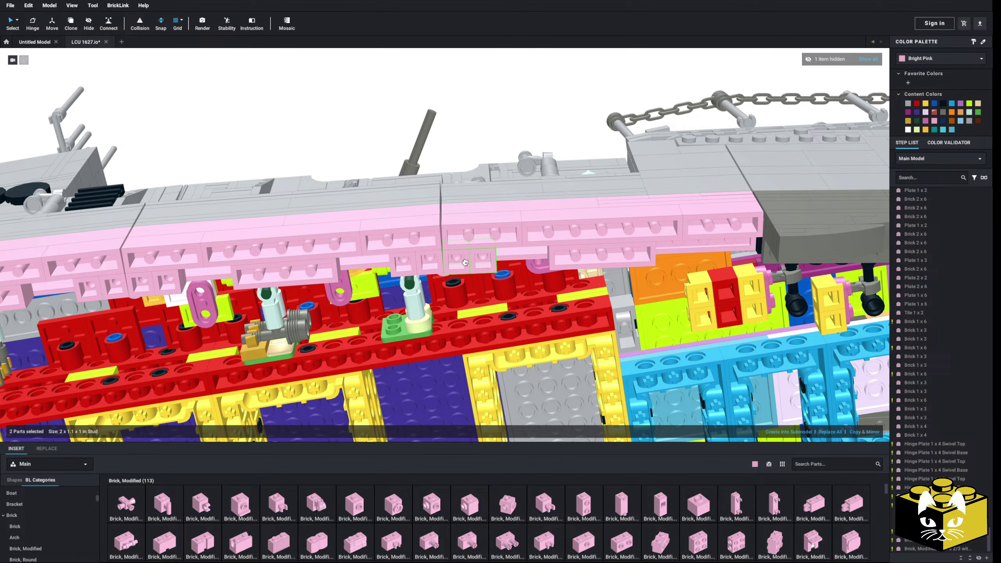
Adjust the pink open-stud brick pairs beside the hinge joints so they sit in line with the hull strip.
scroll(478, 257, "up", 5)
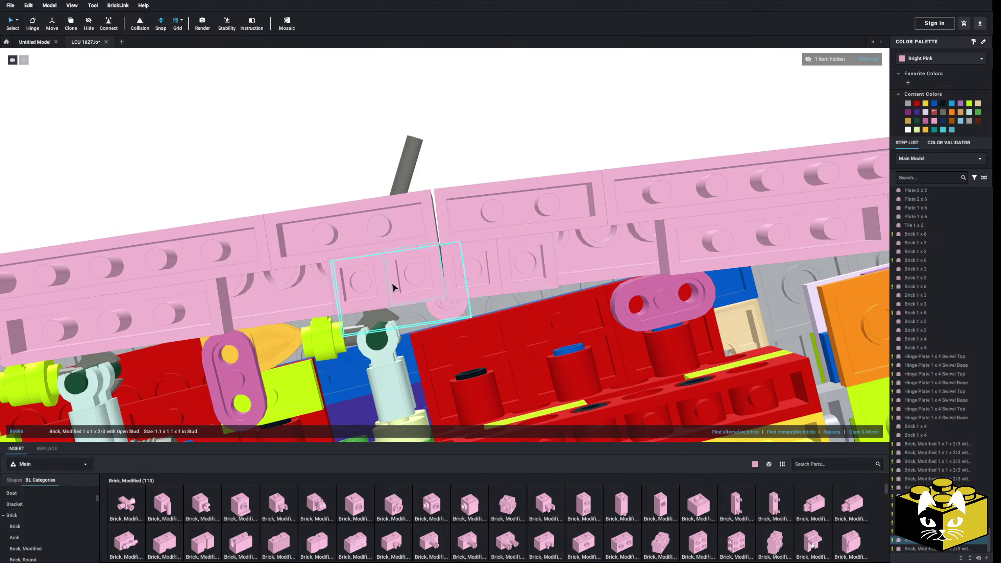
left_click(364, 281)
left_click(405, 267)
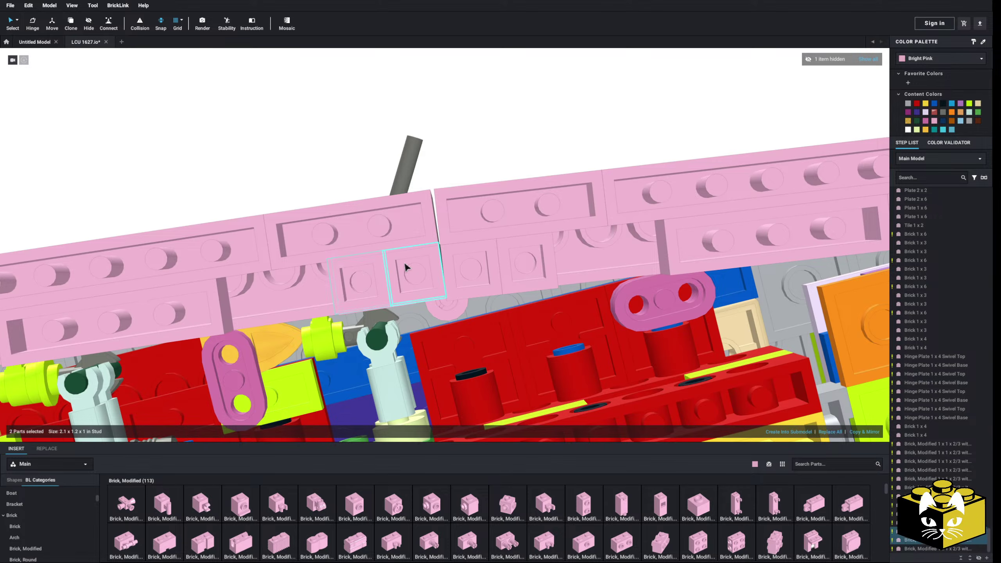
middle_click_drag(324, 293, 711, 287)
middle_click_drag(467, 282, 608, 220)
left_click(432, 278)
left_click(418, 273)
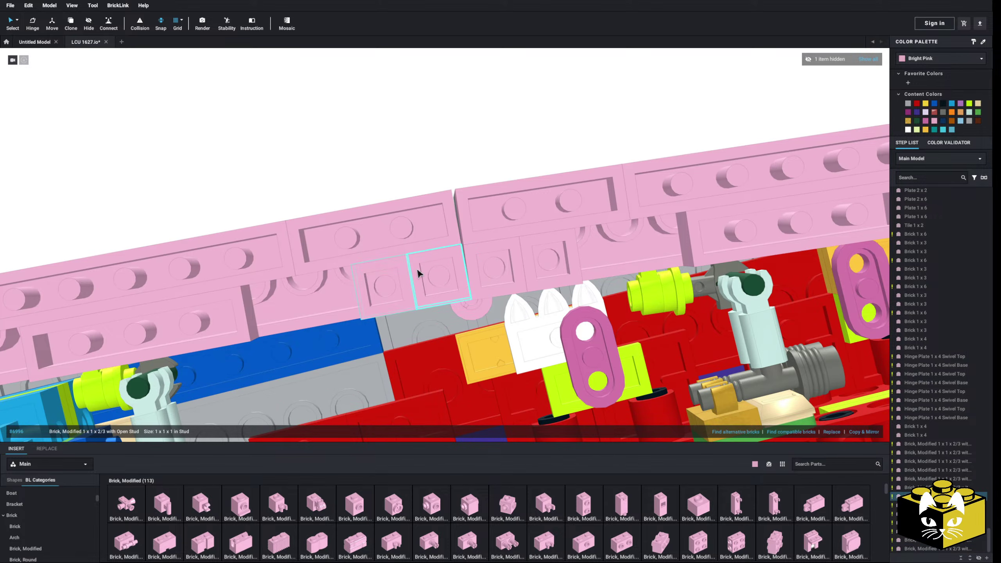
right_click_drag(418, 274, 451, 277)
scroll(472, 268, "down", 4)
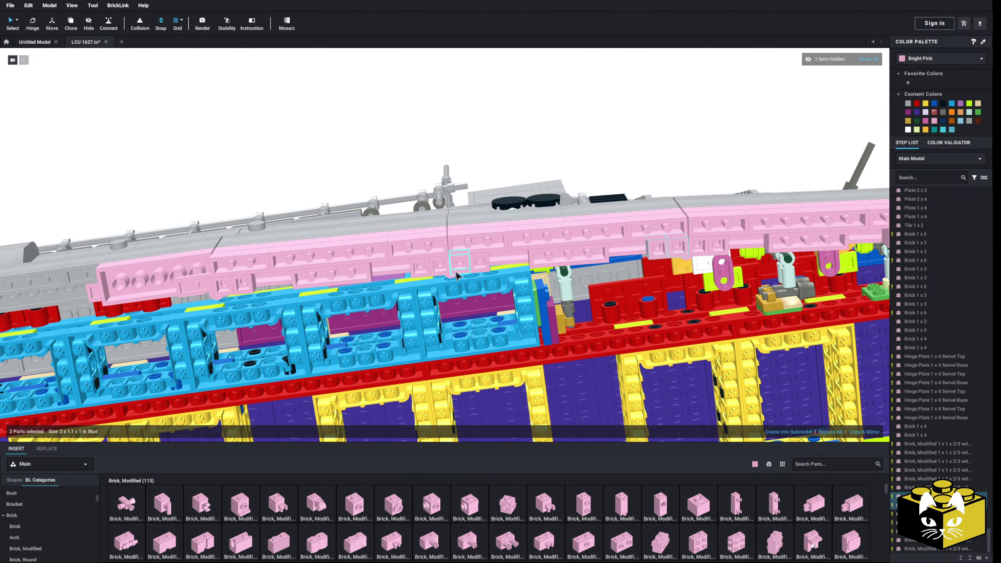
Attach one pink Plate 2 x 12 beneath the fourth hull segment from the bow and another beneath the third.
scroll(72, 503, "up", 5)
left_click(73, 515)
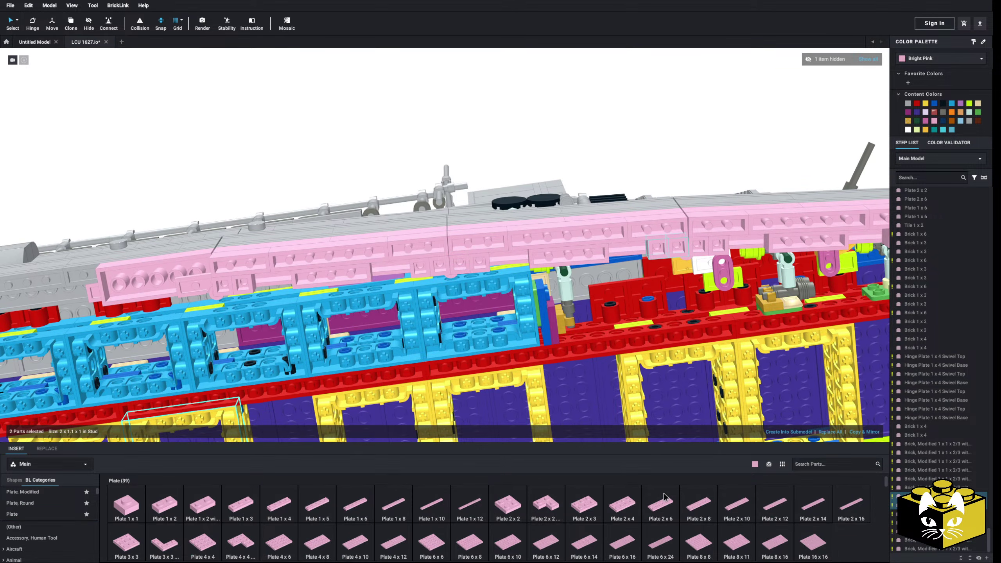
left_click(740, 506)
key("Escape")
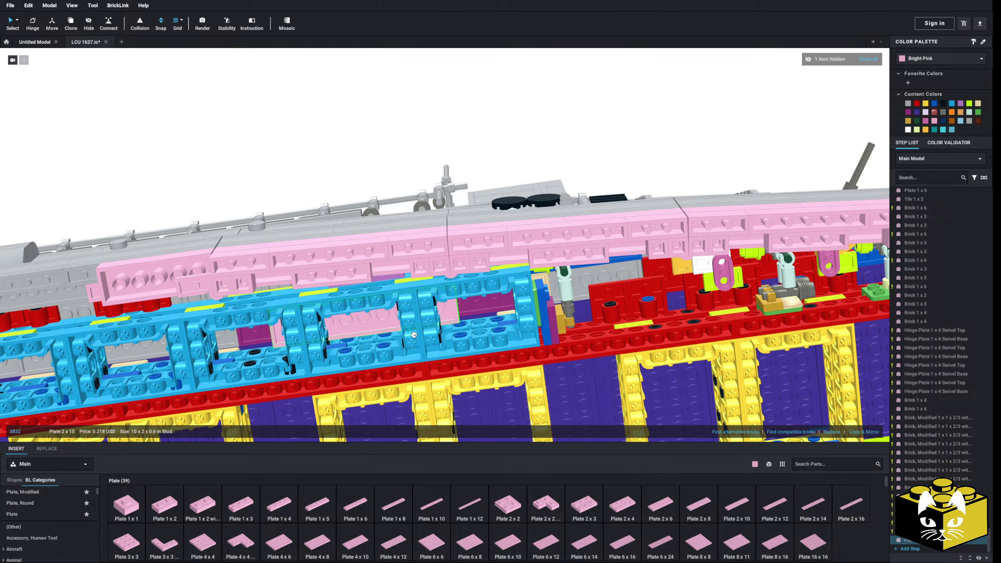
left_click(770, 509)
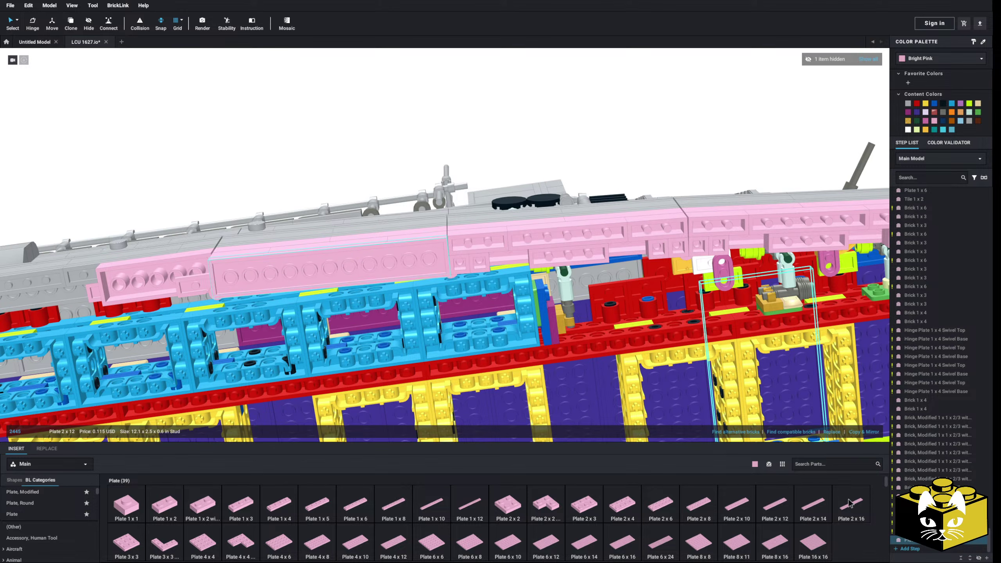
left_click(781, 508)
left_click(568, 247)
Attach a pink Plate 2 x 12 beneath each of the two hull segments nearest the bow.
middle_click_drag(568, 248, 195, 230)
left_click(772, 509)
left_click(416, 218)
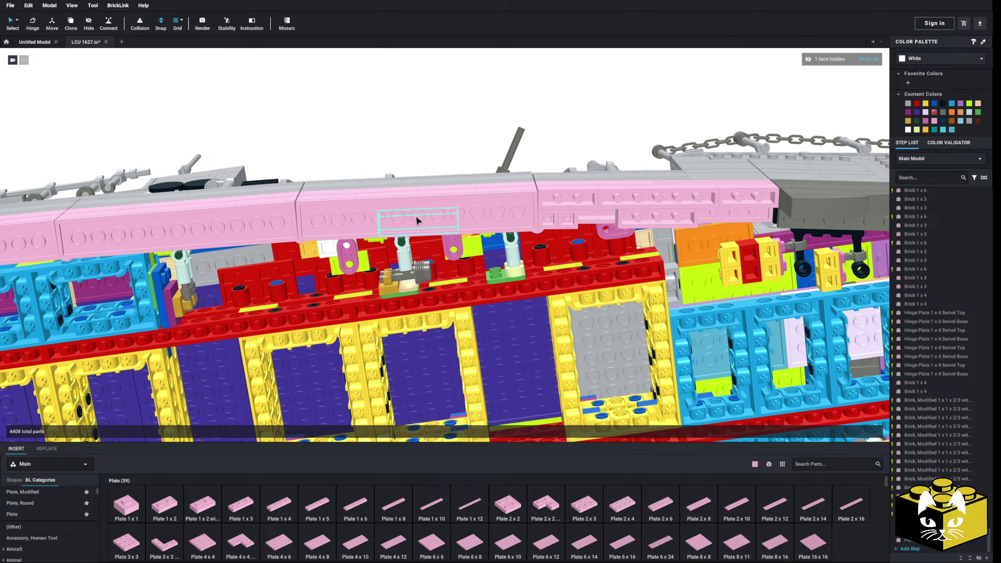
middle_click_drag(351, 224, 201, 267)
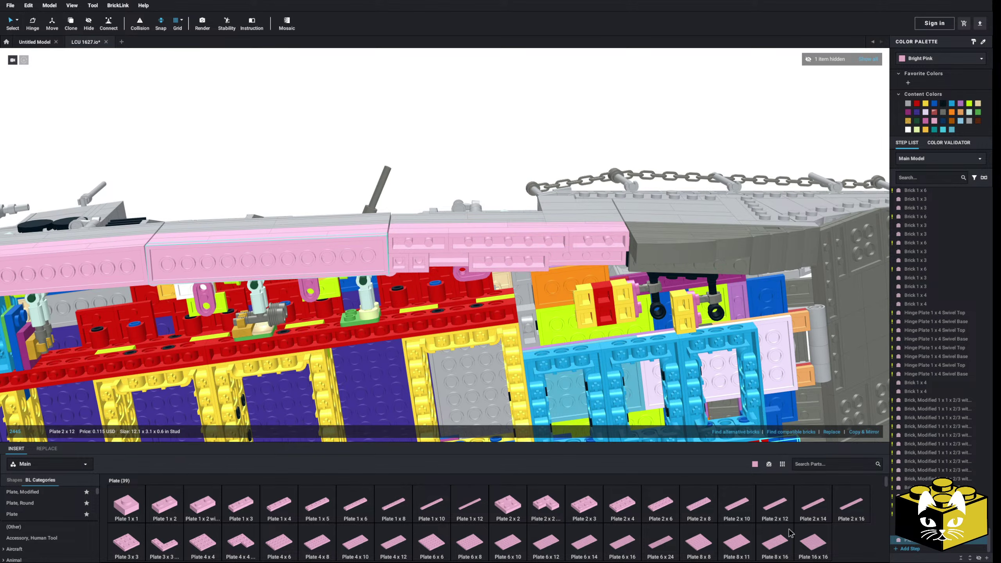
left_click(784, 517)
left_click(514, 253)
Compare the pink lower hull strip with the blueprint lines and the bow section in side view.
right_click_drag(514, 253, 514, 295)
left_click(476, 377)
scroll(475, 376, "down", 6)
scroll(441, 353, "up", 6)
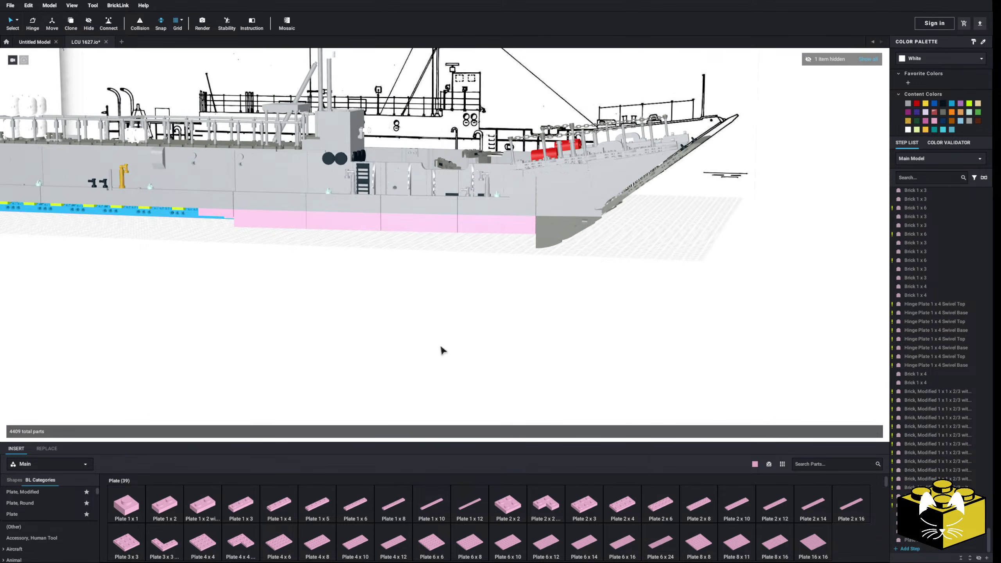
right_click_drag(435, 373, 443, 370)
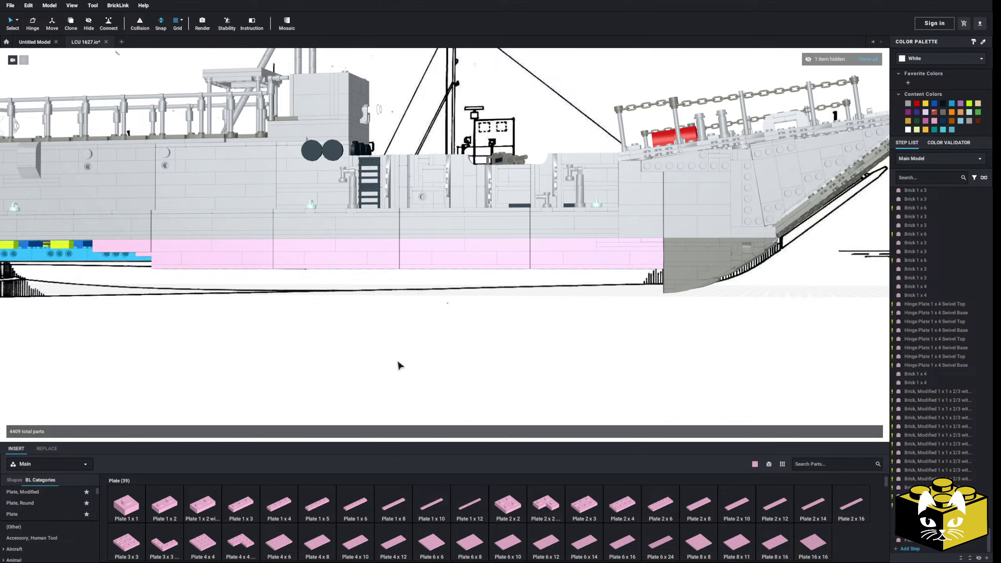
right_click_drag(398, 362, 359, 377)
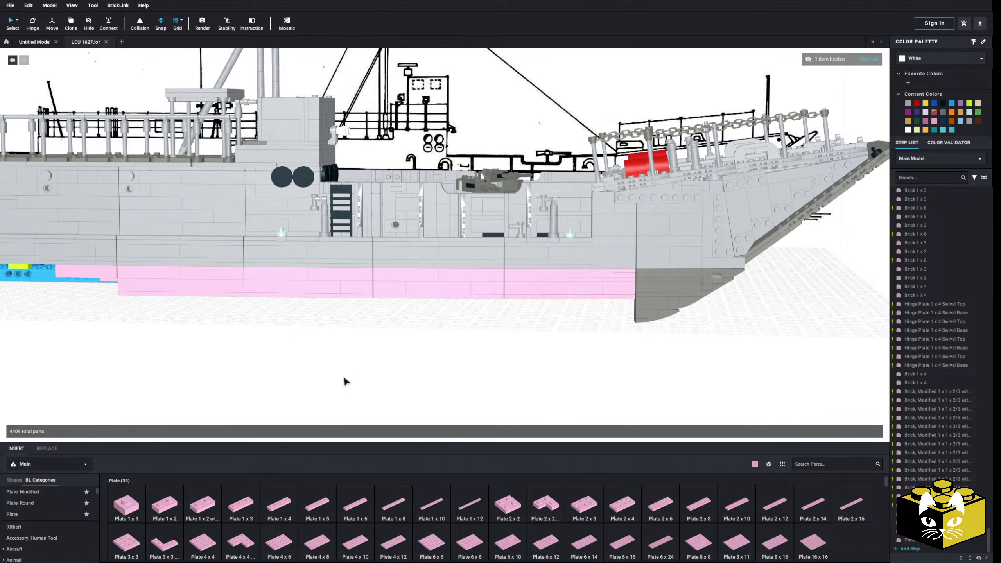
right_click_drag(344, 378, 341, 378)
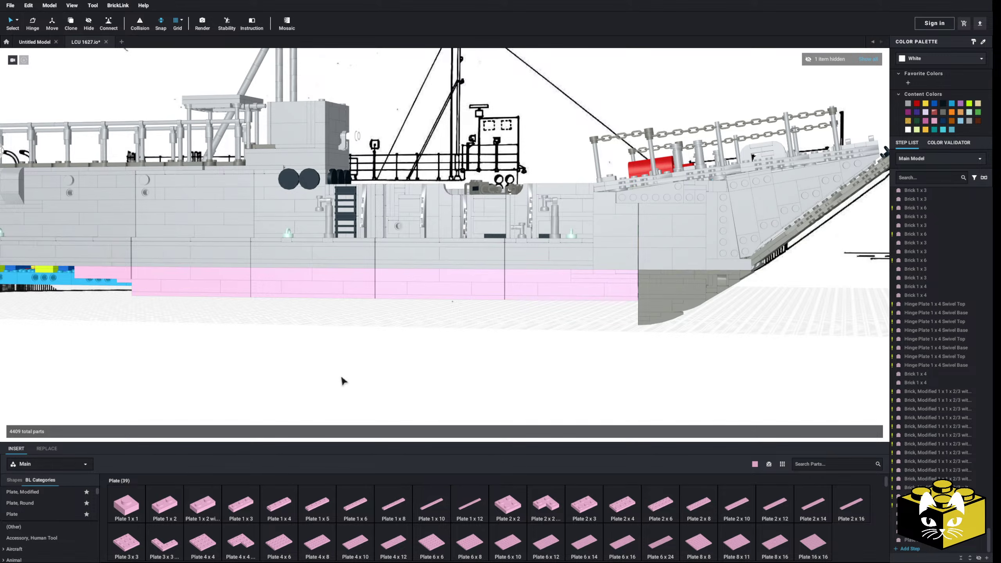
right_click_drag(343, 381, 218, 293)
scroll(315, 315, "up", 4)
scroll(223, 309, "up", 3)
scroll(219, 292, "down", 4)
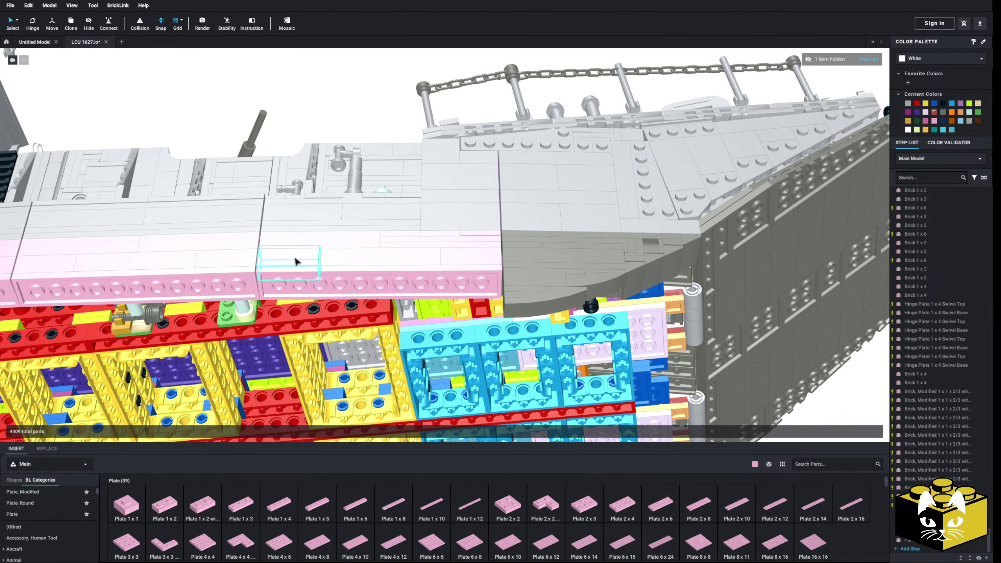
left_click(295, 258)
left_click(360, 261, "ctrl")
left_click(483, 262, "ctrl")
middle_click_drag(237, 274, 430, 293)
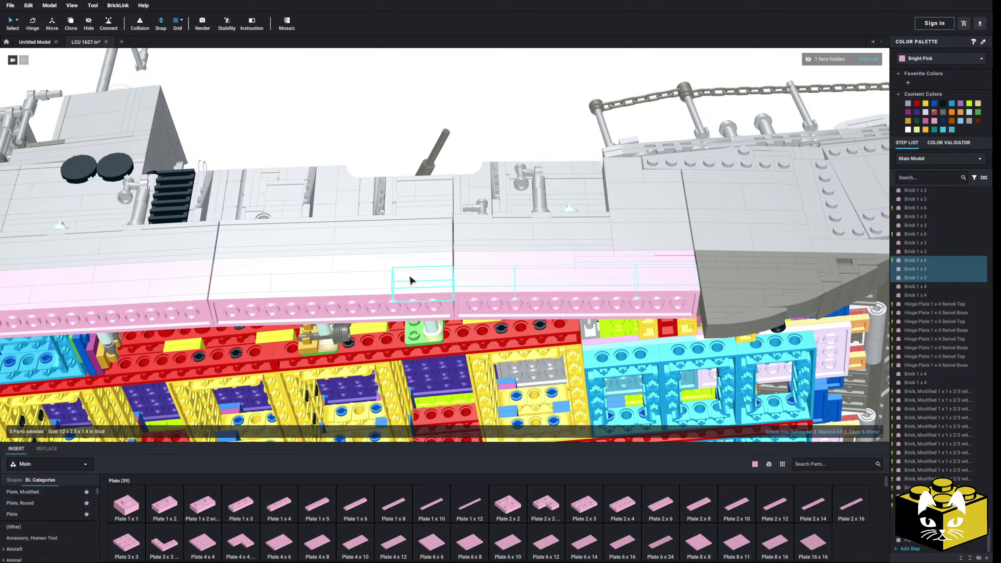
Copy the two pink Brick 2 x 6 from the second hull segment and paste a pair beneath each of the two segments nearest the bow.
left_click(344, 265)
left_click(321, 265, "shift")
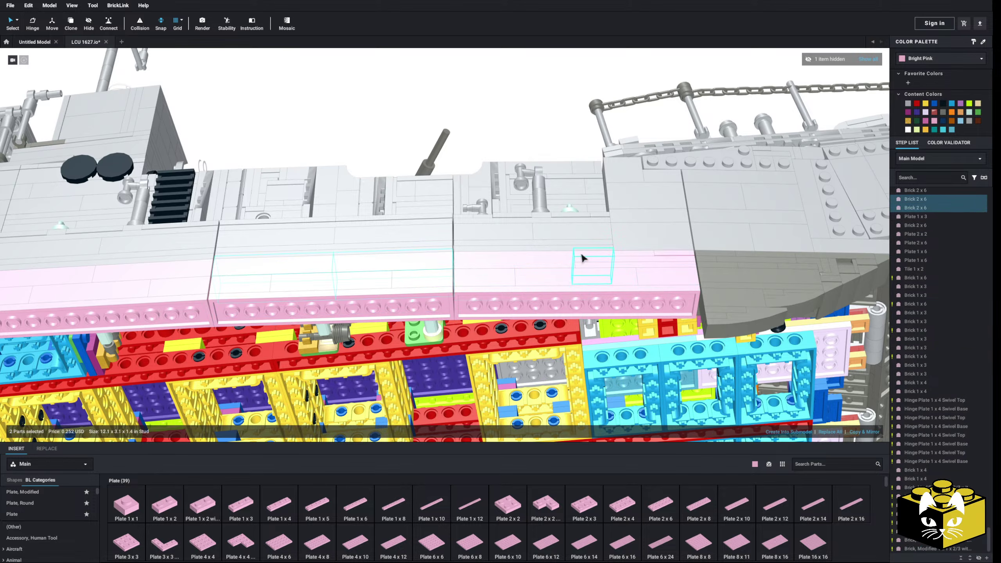
right_click(360, 266)
left_click(366, 280)
left_click(383, 123)
right_click(383, 123)
left_click(394, 145)
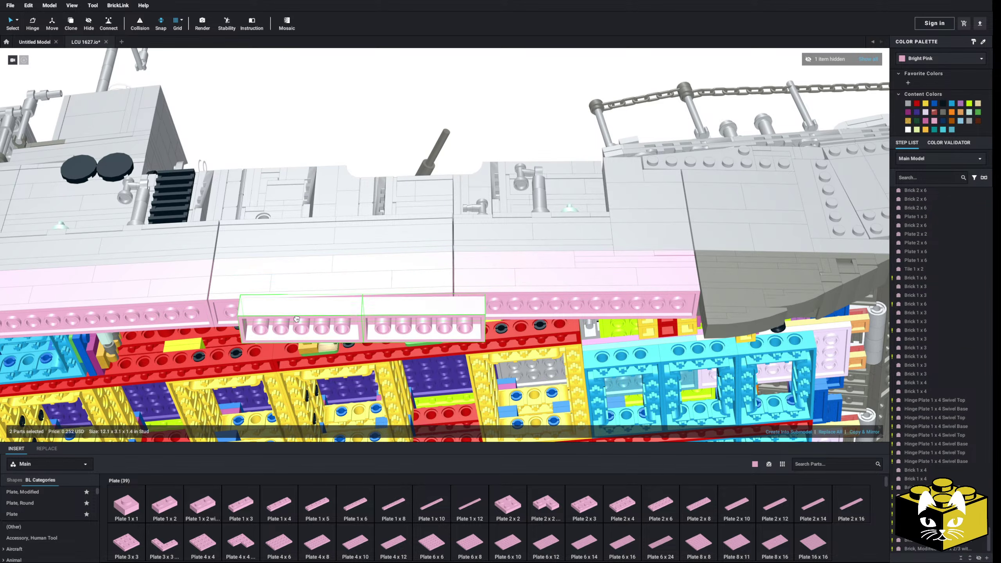
right_click(326, 133)
left_click(338, 155)
left_click_drag(511, 314, 495, 318)
Paste a pair of pink Brick 2 x 6 beneath each of the next two hull segments towards the stern.
right_click(356, 98)
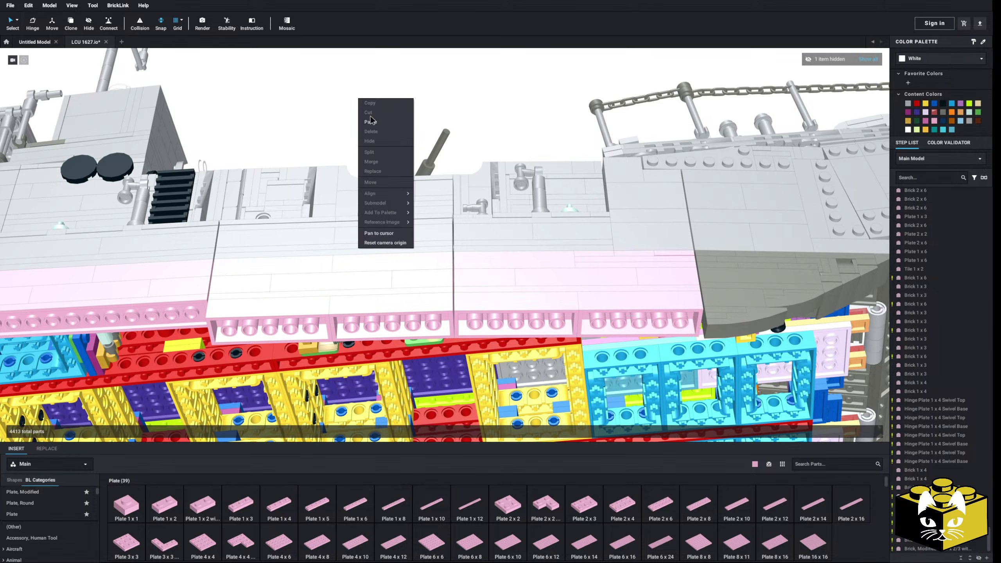
left_click(370, 124)
middle_click_drag(254, 187, 520, 151)
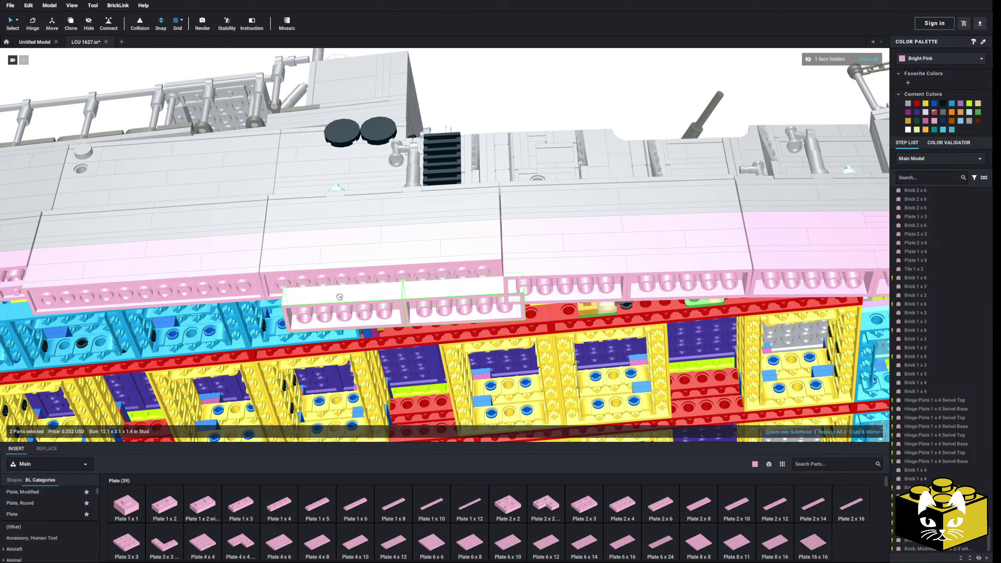
left_click(307, 289)
right_click(560, 100)
left_click(586, 125)
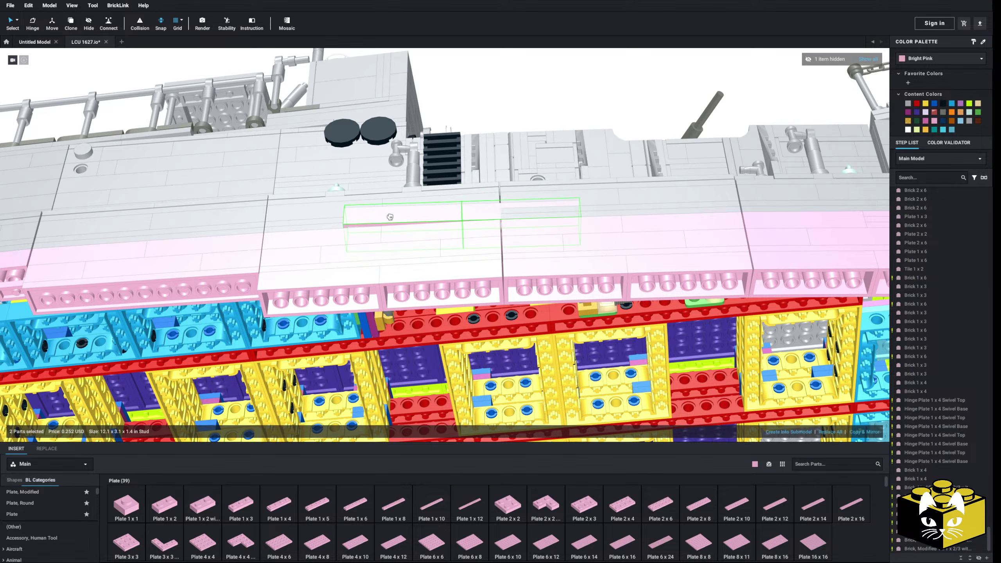
middle_click_drag(390, 217, 574, 205)
left_click(260, 309)
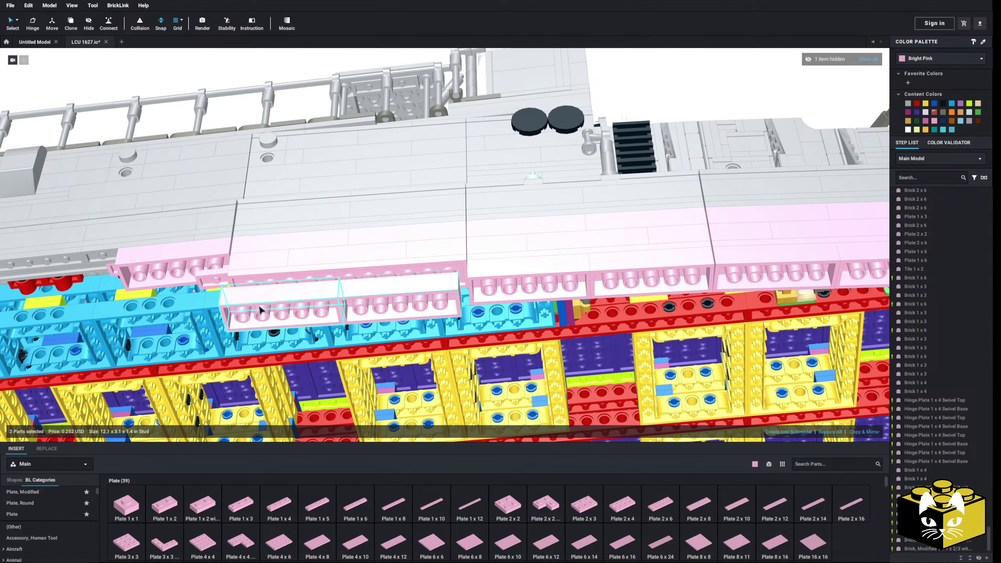
left_click_drag(260, 309, 277, 291)
left_click(655, 88)
Attach three pink Bracket 1 x 2 - 1 x 2 along the underside of the bow hull segment, at both ends and the middle.
middle_click_drag(654, 87, 421, 155)
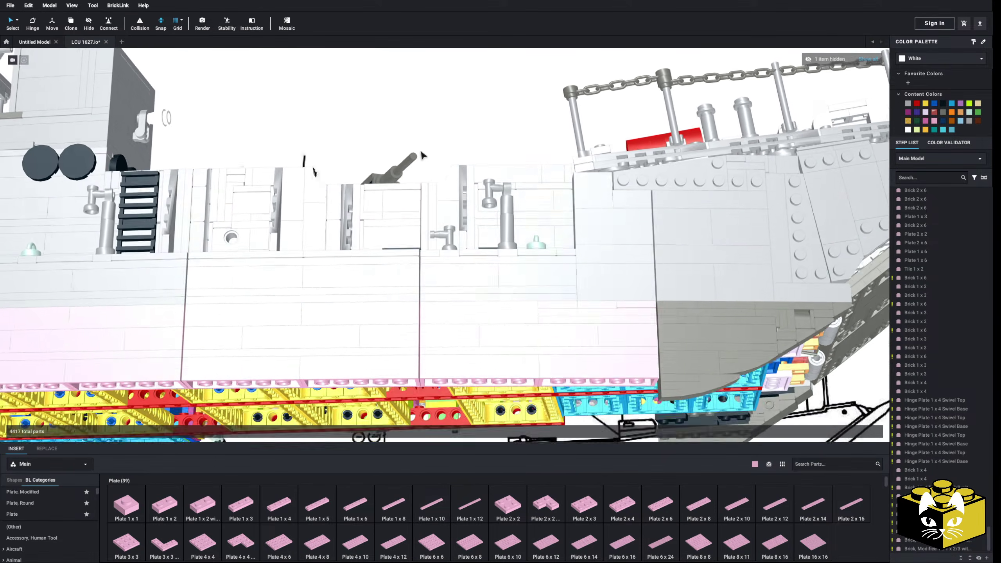
mouse_move(421, 152)
right_mouse_down()
mouse_move(422, 223)
mouse_move(423, 154)
right_mouse_up()
middle_click_drag(601, 360, 436, 213)
right_click_drag(437, 213, 410, 284)
scroll(477, 286, "up", 3)
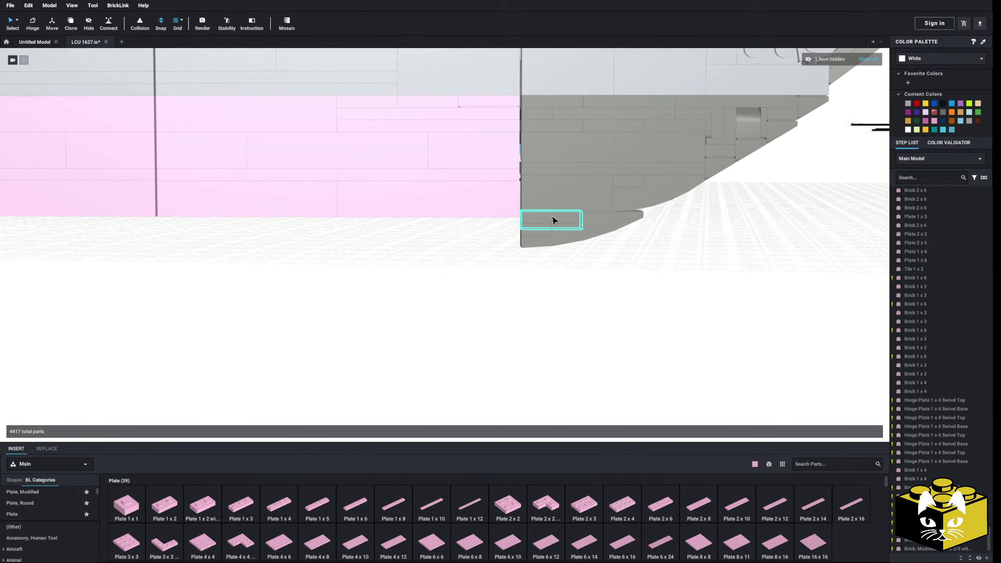
scroll(473, 302, "up", 5)
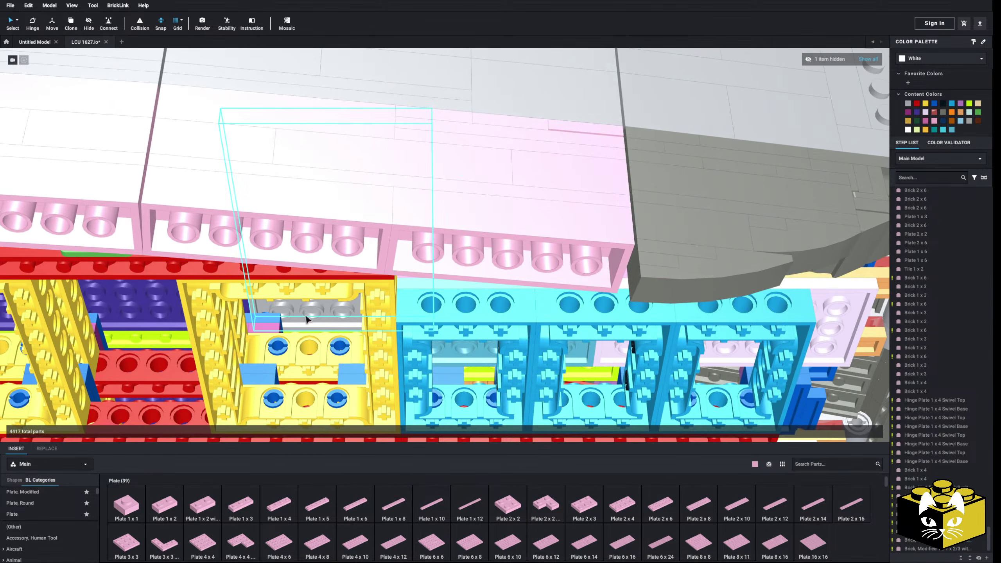
scroll(52, 523, "down", 3)
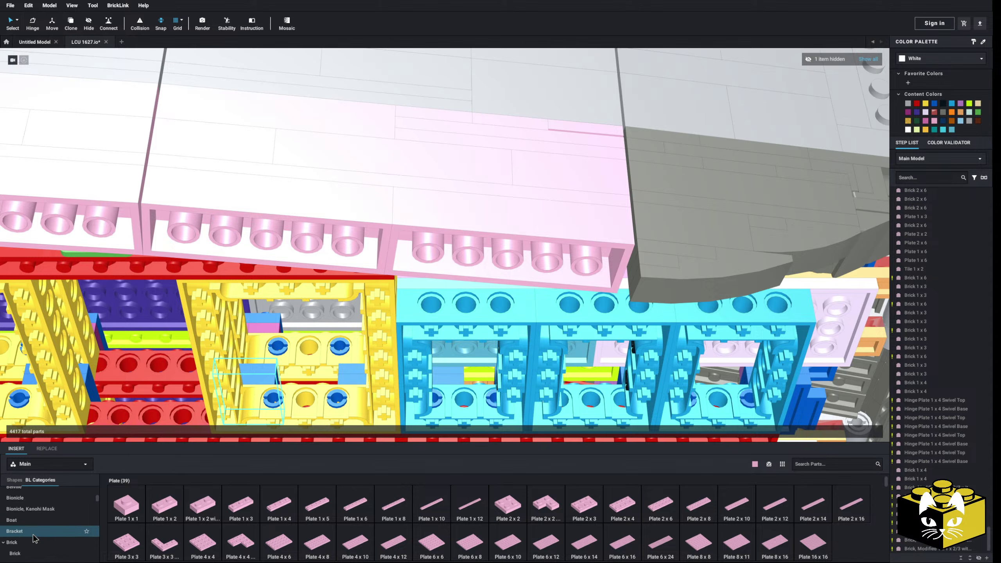
left_click(32, 532)
left_click_drag(282, 507, 600, 288)
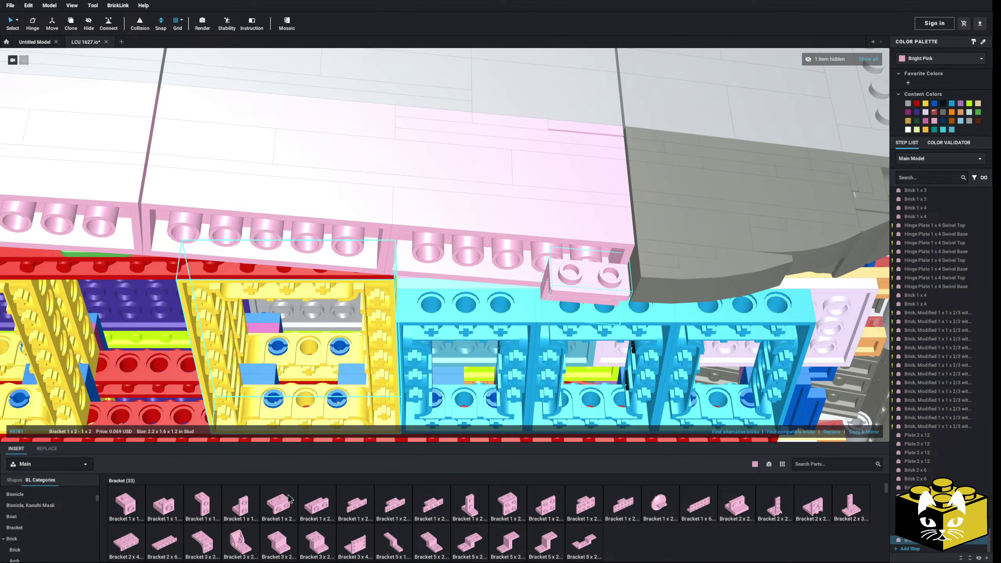
left_click_drag(274, 510, 386, 272)
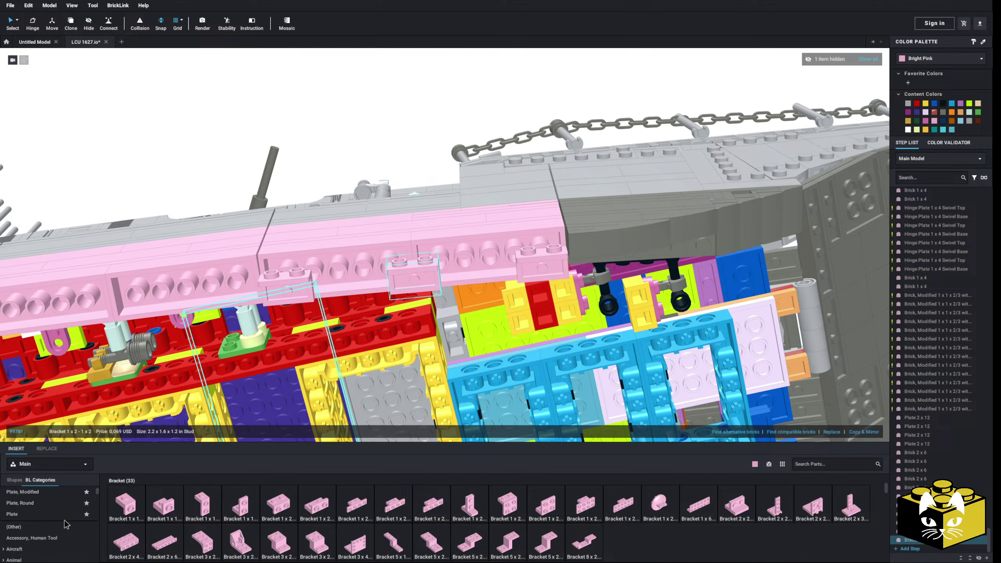
Mount a pink Plate 1 x 12 across the outer faces of the three brackets.
left_click(43, 513)
left_click_drag(469, 507, 415, 242)
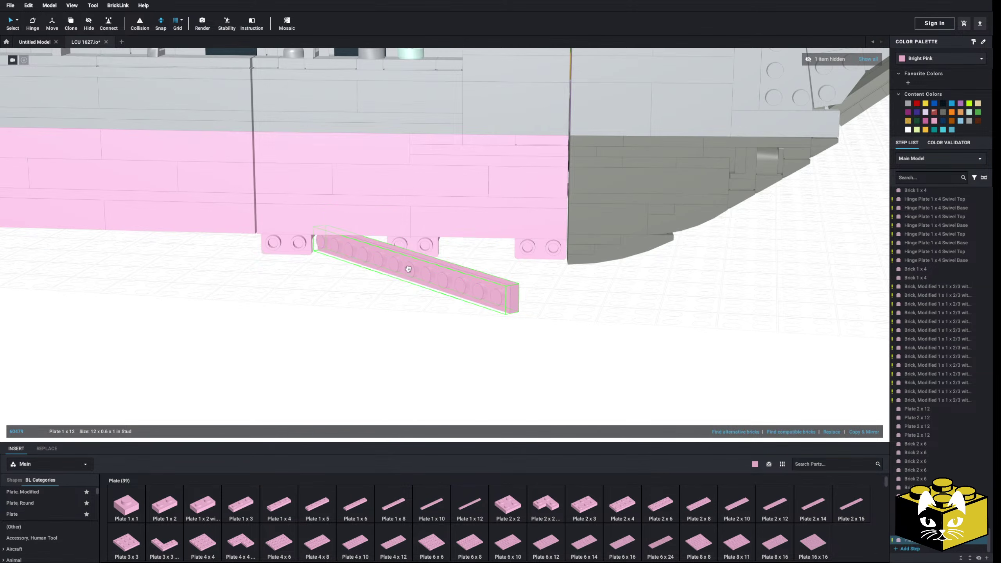
left_click_drag(415, 273, 426, 259)
left_click(419, 346)
Copy a light bluish gray Tile 1 x 6 from the bow's side and paste it onto the Plate 1 x 12.
right_click_drag(420, 347, 358, 400)
scroll(402, 347, "down", 3)
scroll(408, 348, "down", 3)
scroll(398, 354, "down", 3)
scroll(389, 361, "up", 5)
right_click(542, 201)
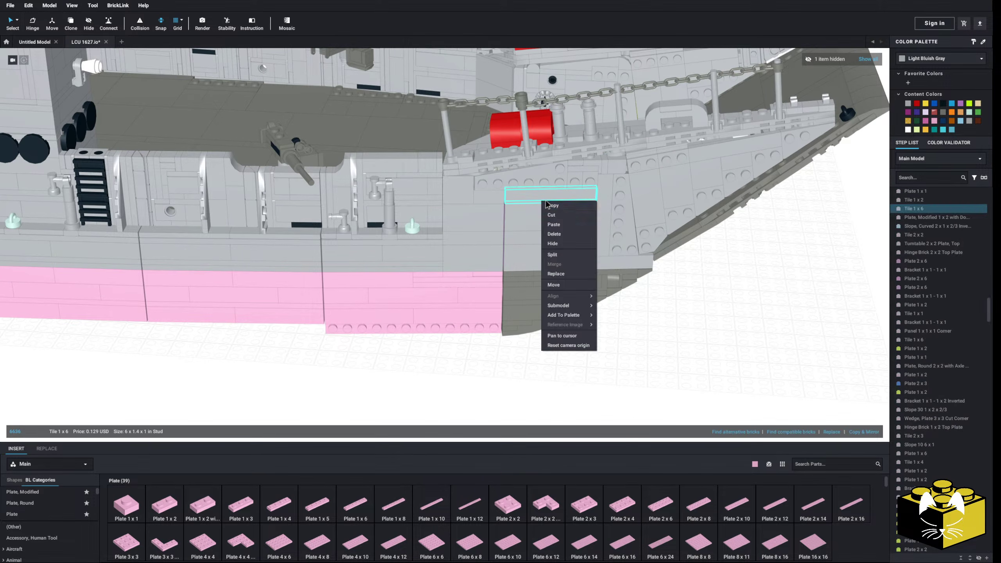
left_click(552, 216)
left_click(439, 340)
right_click(438, 340)
left_click(448, 364)
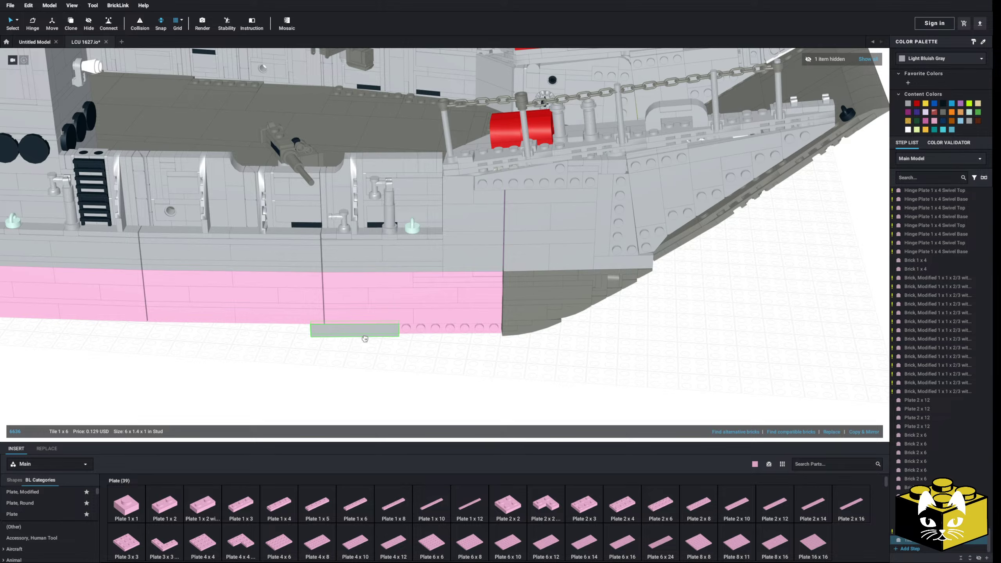
Paste a second Tile 1 x 6 to cover the rest of the plate and recolour both tiles Bright Pink.
right_click(444, 369)
left_click(457, 389)
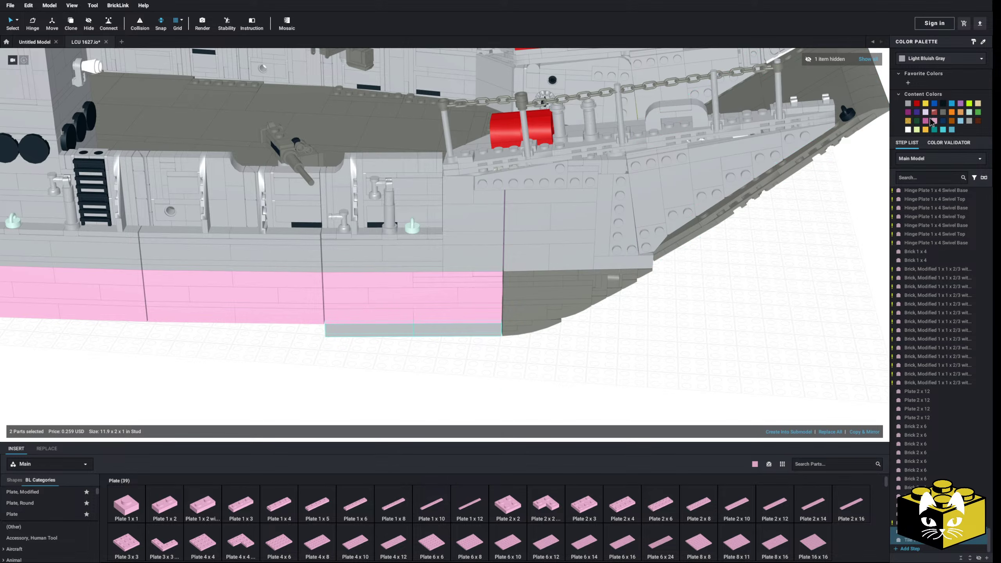
left_click(486, 390)
Copy the bracket, plate and tile assembly under the bow segment and paste it along the underside of the adjacent pink hull segment.
right_click_drag(474, 395, 472, 268)
scroll(475, 276, "up", 3)
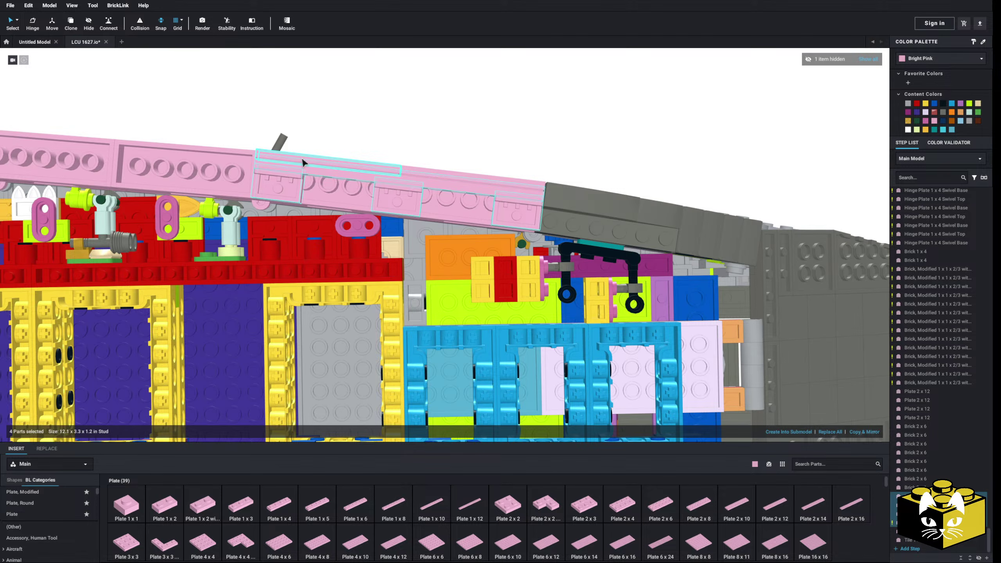
right_click(420, 171)
right_click(441, 147)
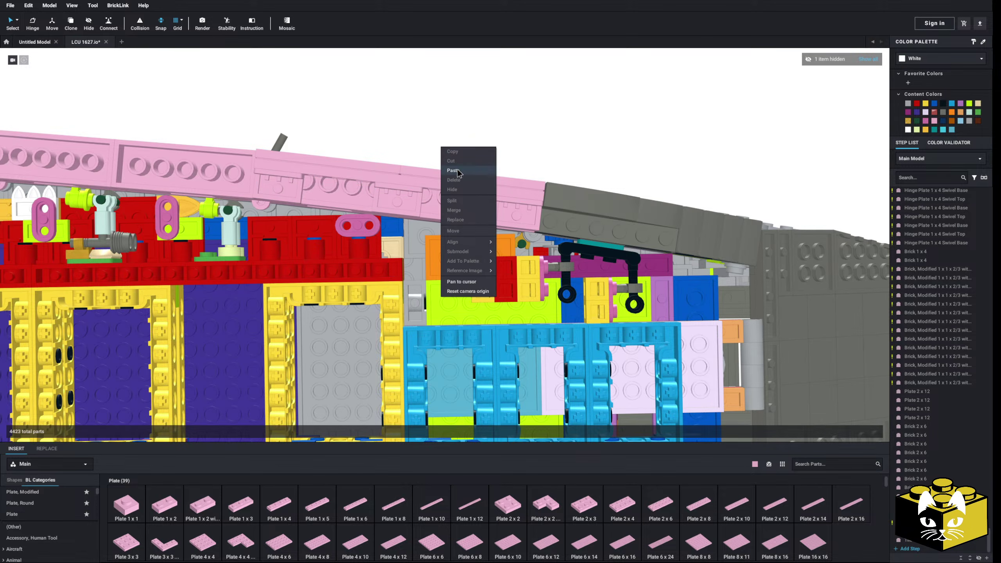
left_click(453, 171)
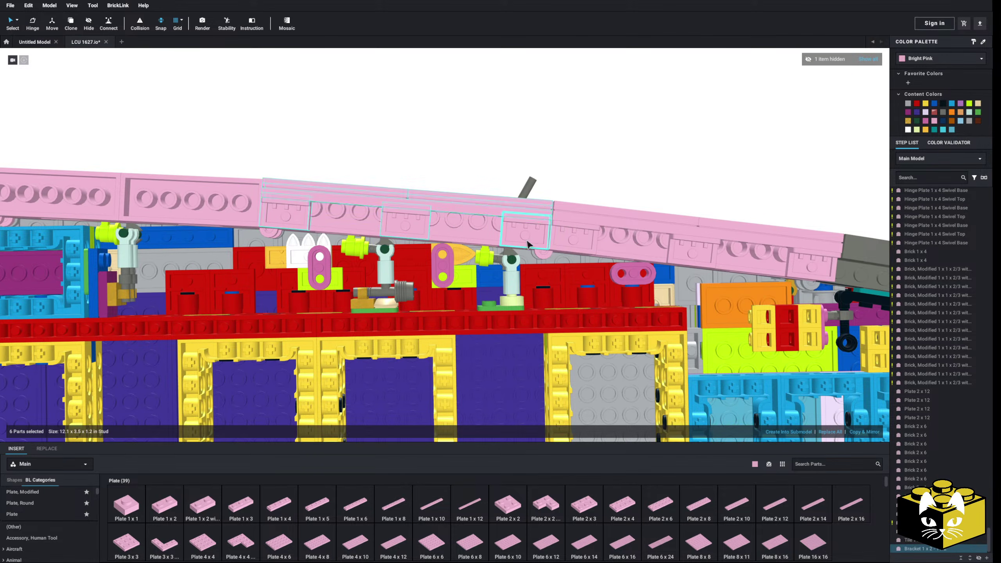
Paste the same bracket, plate and tile assembly under the two remaining pink hull segments towards the stern.
right_click(420, 166)
left_click(445, 190)
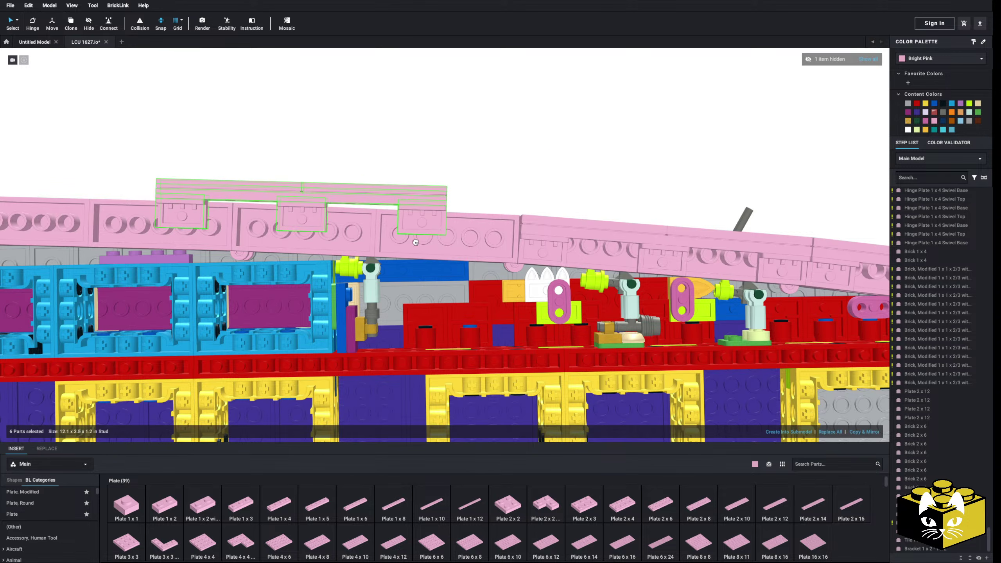
left_click(494, 262)
middle_click_drag(341, 152, 386, 150)
right_click(386, 151)
left_click(410, 174)
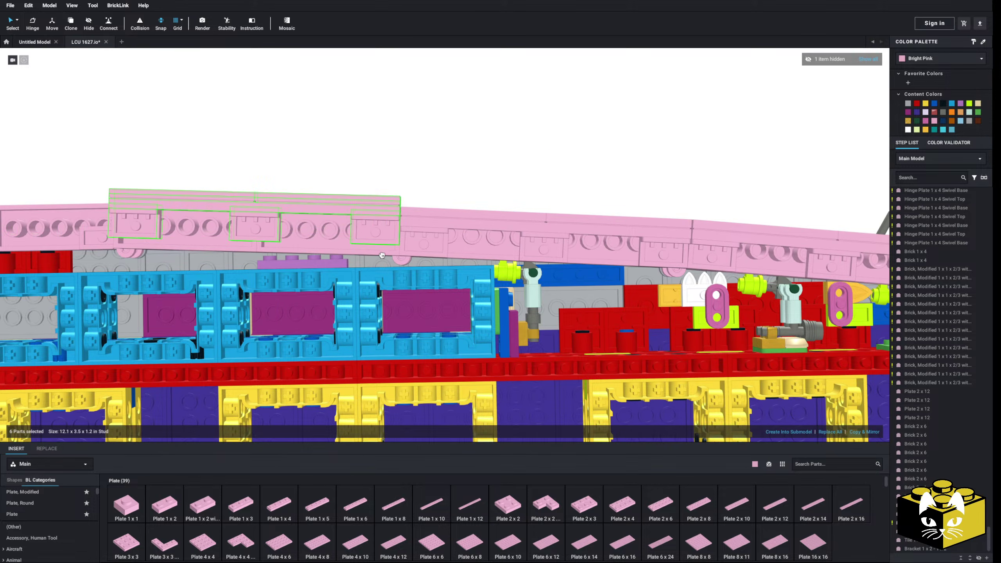
scroll(373, 178, "down", 3)
middle_click_drag(372, 178, 431, 184)
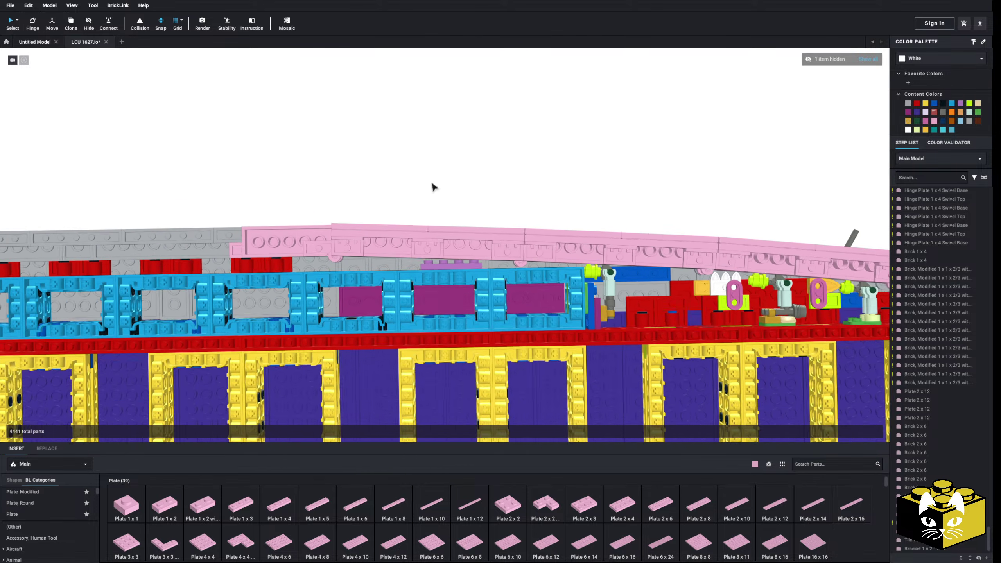
Examine the extended pink hull side from below and in profile against the side-view reference drawing.
right_click_drag(432, 184, 429, 237)
scroll(429, 236, "down", 4)
mouse_move(454, 343)
right_mouse_down()
mouse_move(306, 349)
mouse_move(376, 359)
mouse_move(327, 357)
mouse_move(417, 342)
mouse_move(370, 340)
right_mouse_up()
scroll(402, 346, "up", 4)
middle_click_drag(370, 340, 71, 335)
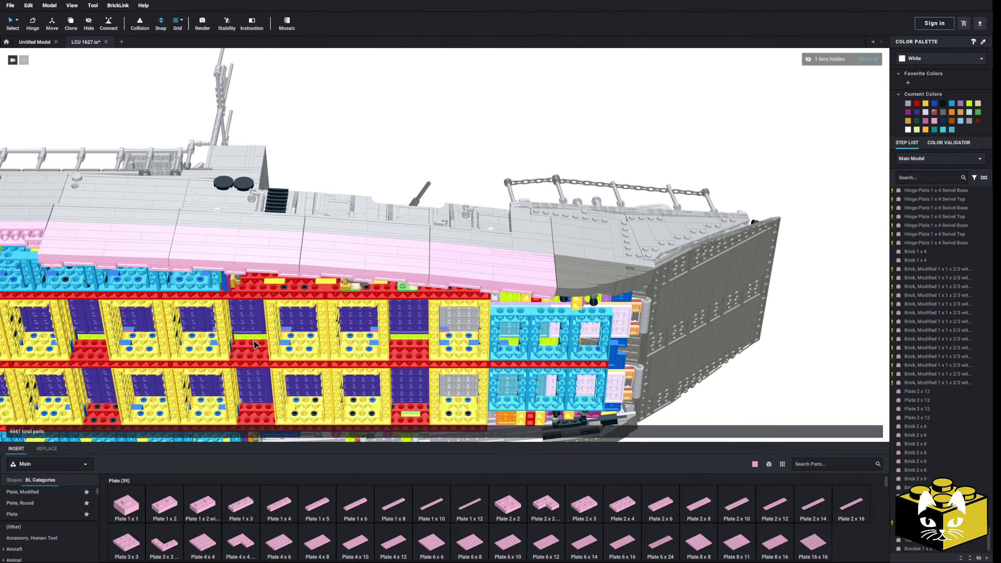
right_click_drag(71, 335, 94, 329)
middle_click_drag(95, 329, 502, 312)
right_click_drag(276, 306, 304, 325)
middle_click_drag(304, 326, 315, 316)
right_click_drag(316, 316, 316, 314)
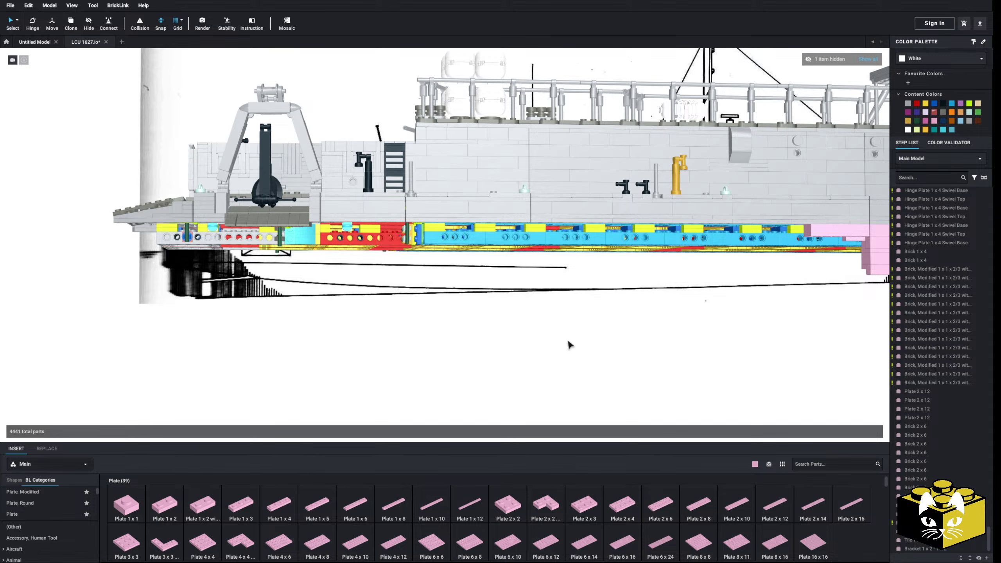
mouse_move(567, 340)
middle_mouse_down()
mouse_move(471, 342)
mouse_move(563, 334)
middle_mouse_up()
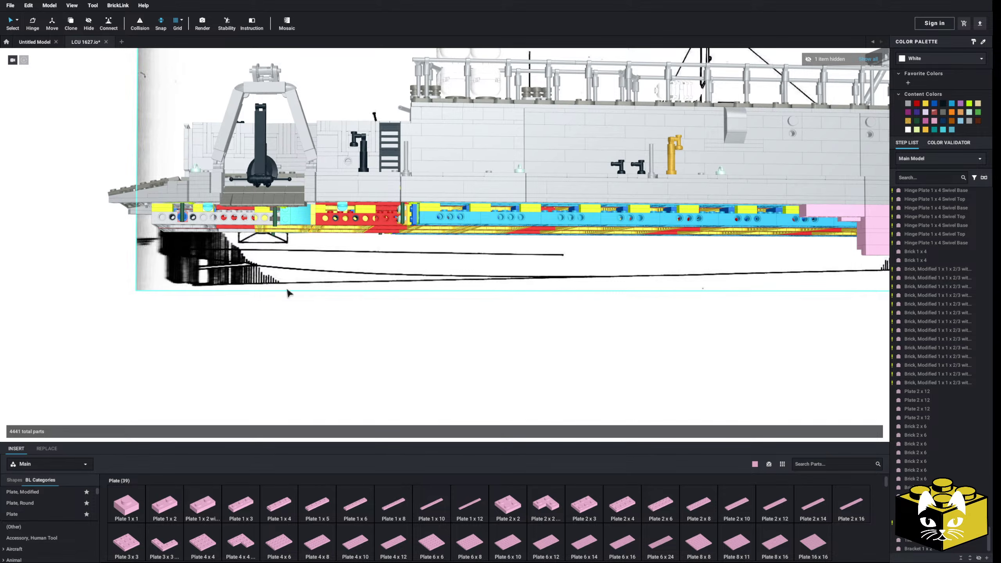
middle_click_drag(515, 337, 439, 340)
right_click_drag(442, 338, 438, 343)
middle_click_drag(480, 338, 337, 359)
scroll(453, 344, "down", 3)
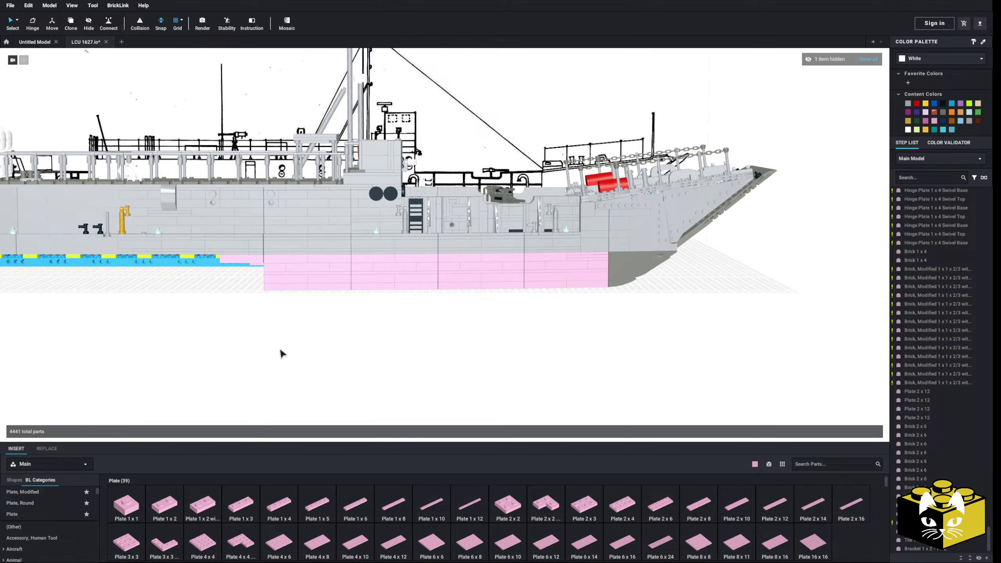
right_click_drag(281, 353, 274, 333)
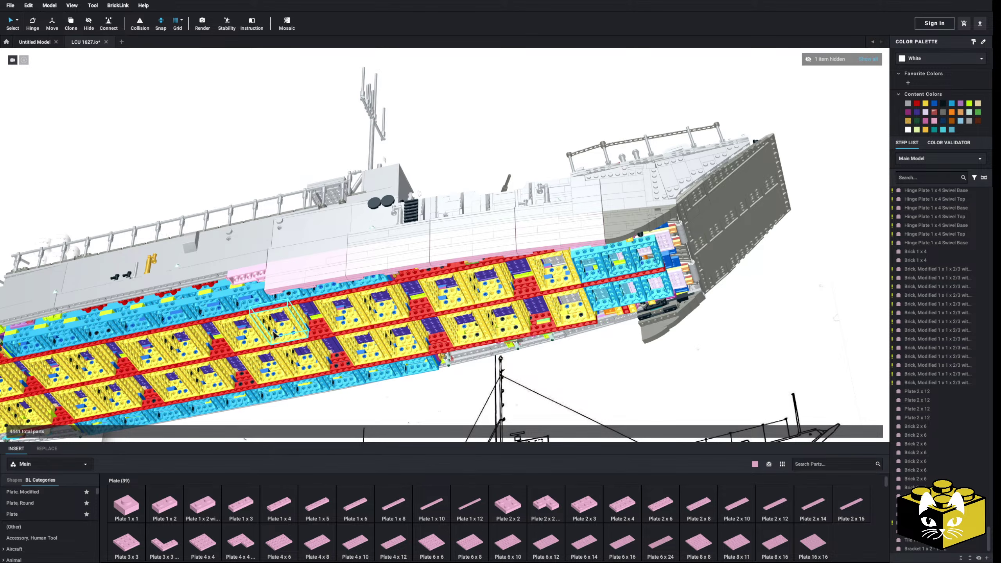
right_click_drag(298, 317, 307, 339)
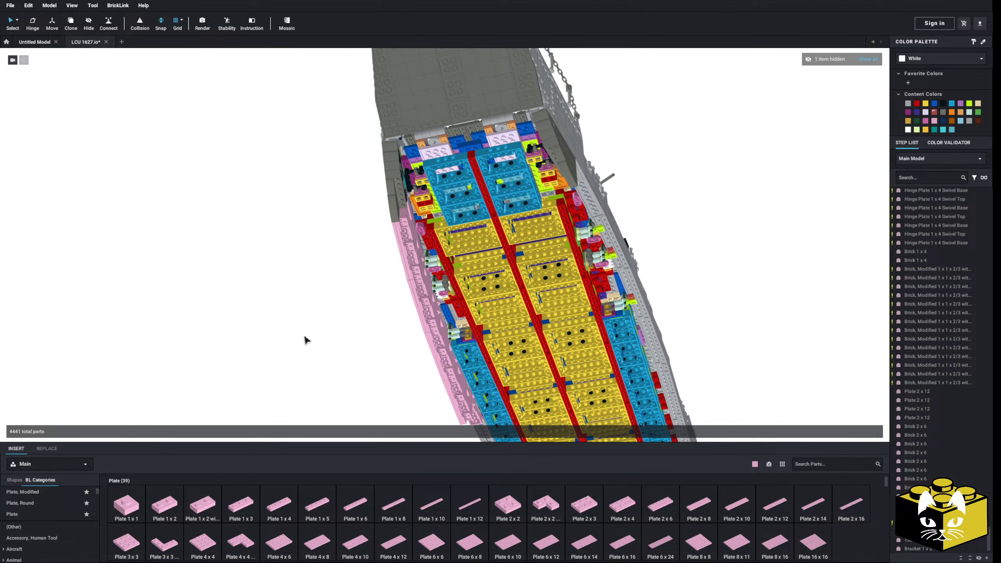
right_click_drag(305, 340, 403, 282)
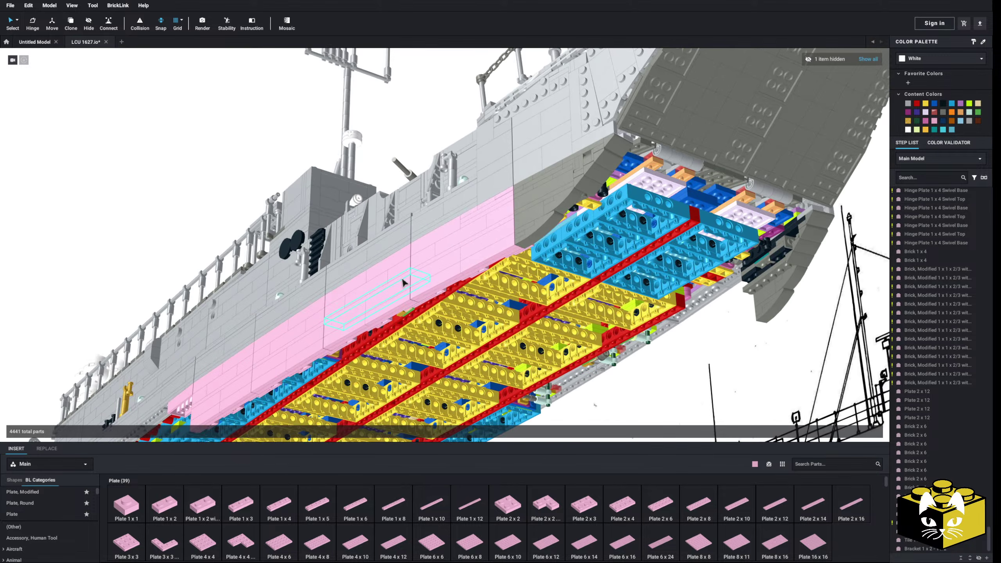
Select all Bright Pink parts by color to check which parts are included, and clear the selection.
left_click(17, 20)
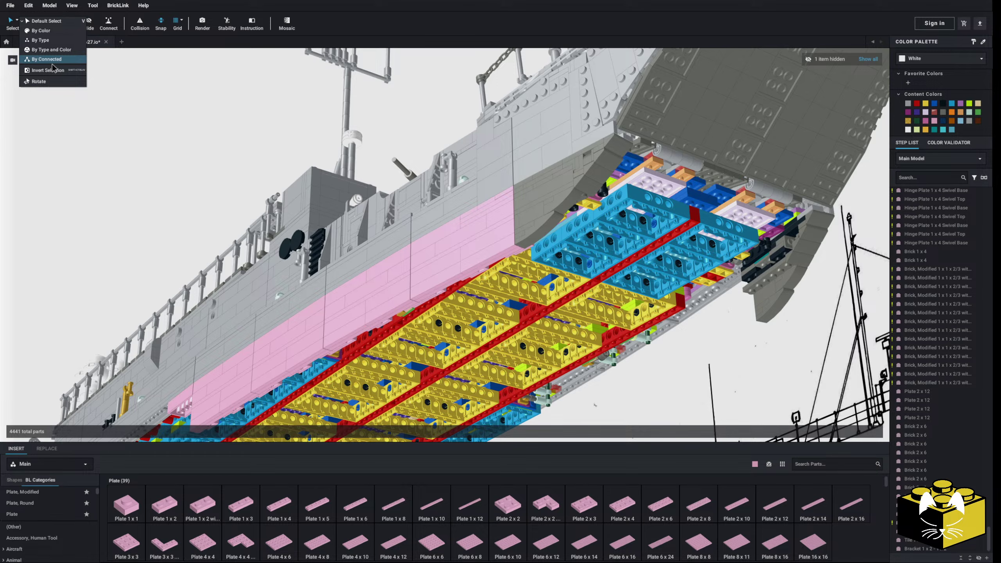
left_click(154, 155)
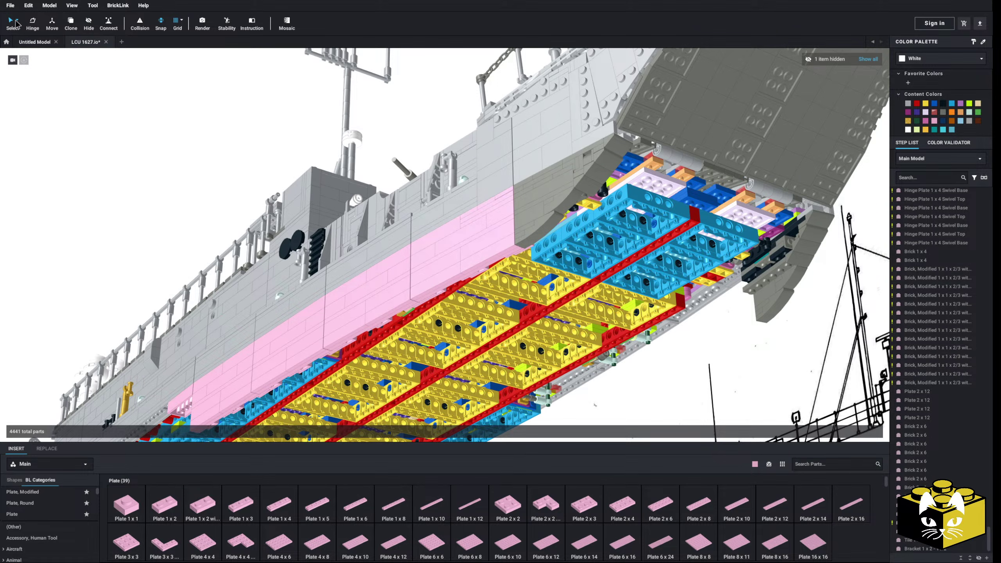
left_click(16, 21)
left_click(34, 30)
right_click_drag(192, 179, 529, 262)
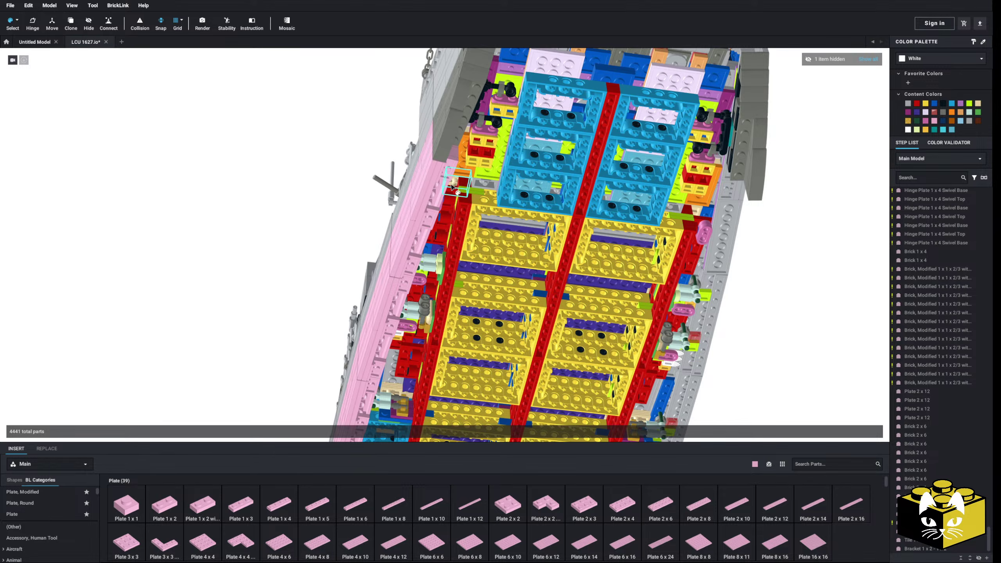
left_click(453, 187)
left_click(425, 189)
mouse_move(425, 189)
right_mouse_down()
mouse_move(394, 190)
mouse_move(432, 192)
mouse_move(419, 175)
mouse_move(443, 187)
right_mouse_up()
scroll(190, 277, "up", 4)
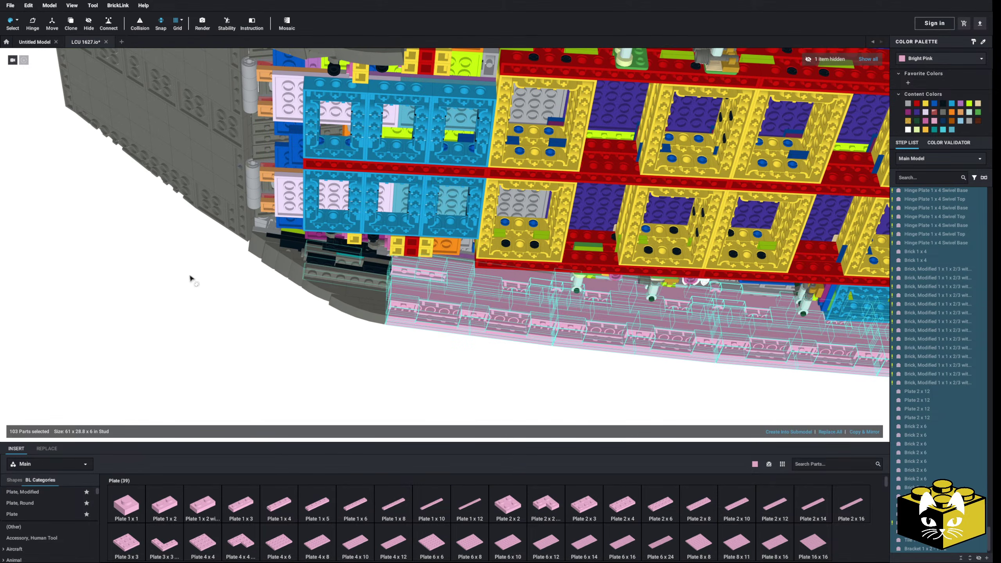
left_click(17, 20)
left_click(33, 26)
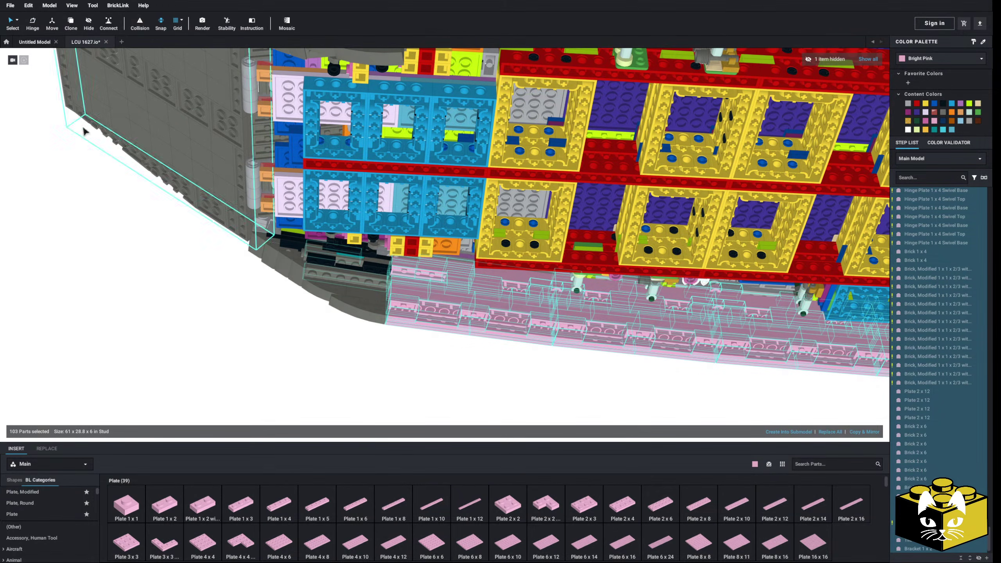
left_click(135, 261)
Uncover the pink Plate 1 x 6 behind the dark bluish gray bow tile, recolour it Black and put the Tile 1 x 6 back.
middle_click_drag(135, 261, 168, 248)
scroll(245, 252, "up", 10)
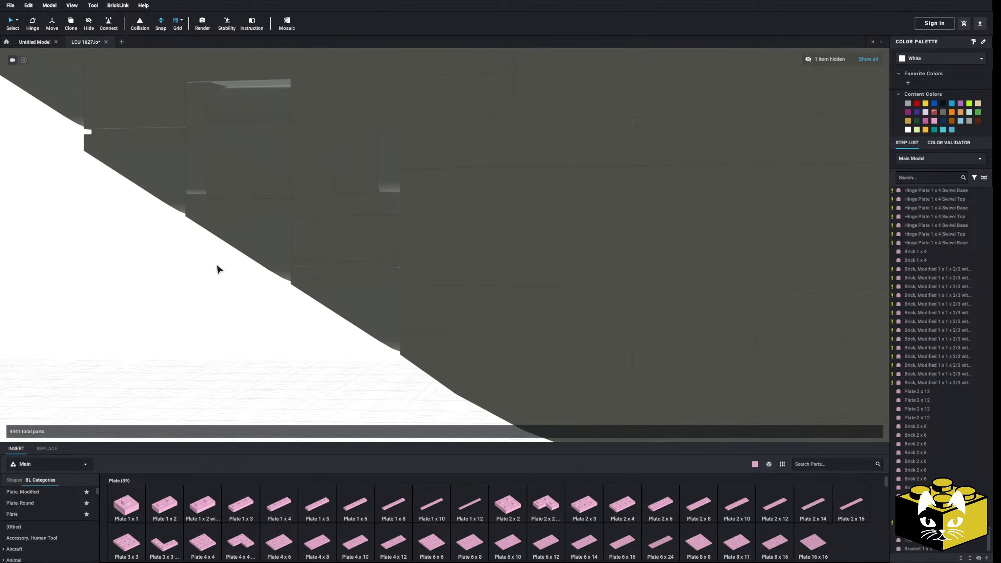
scroll(215, 258, "down", 5)
middle_click_drag(215, 257, 188, 279)
right_click_drag(188, 280, 252, 290)
scroll(252, 290, "down", 3)
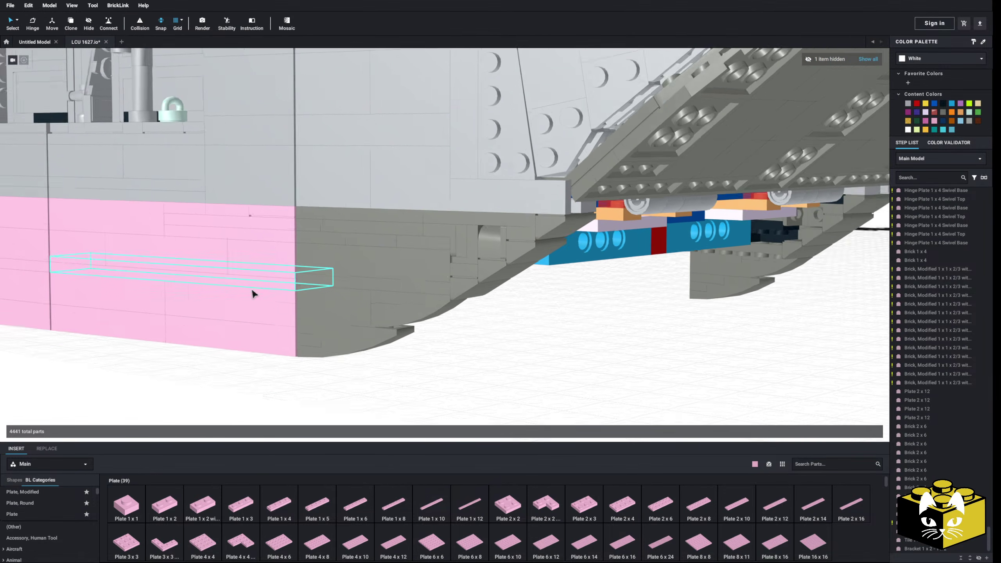
left_click(374, 266)
right_click_drag(373, 266, 382, 278)
left_click_drag(375, 251, 396, 355)
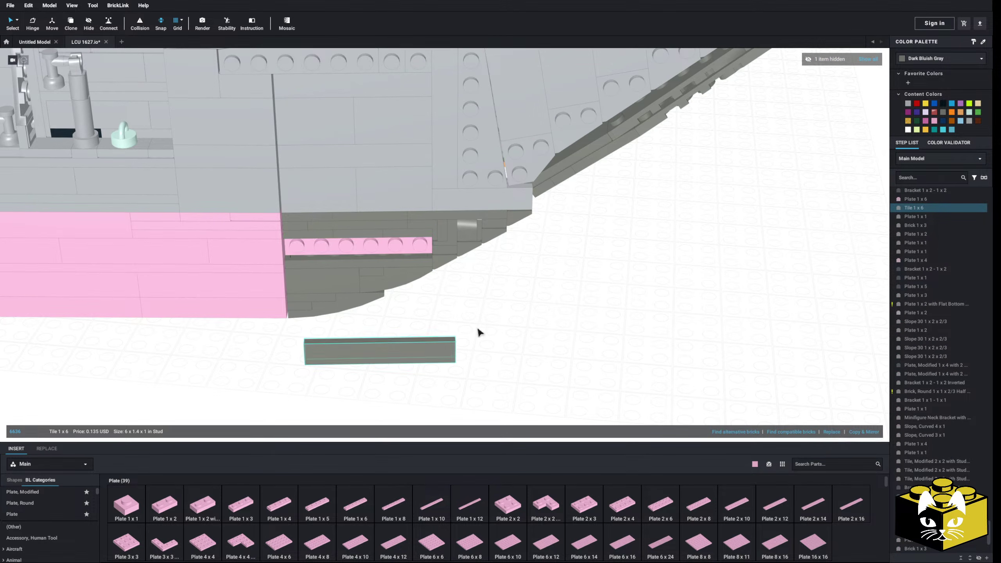
left_click(478, 330)
left_click(392, 245)
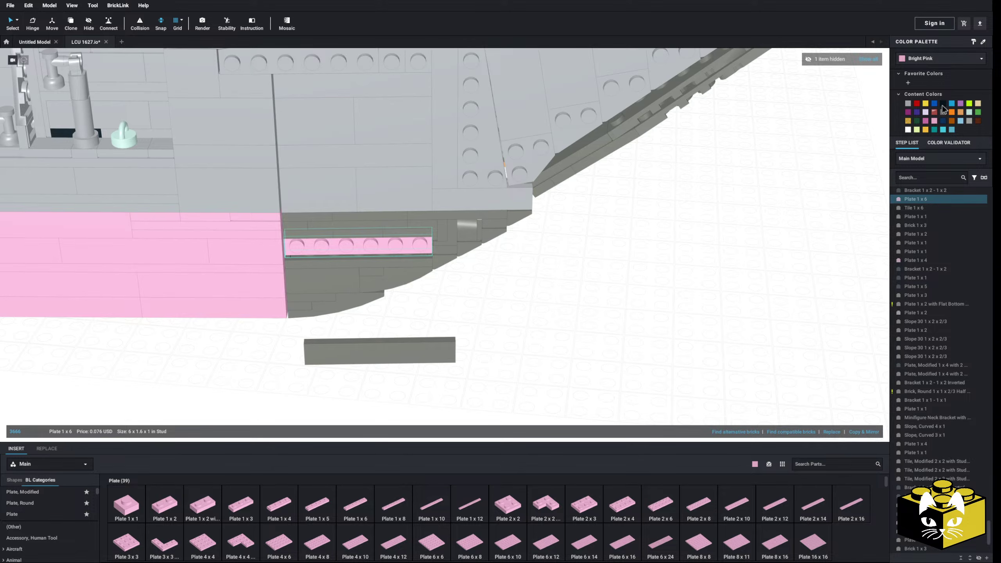
key("Delete")
left_click_drag(394, 353, 371, 254)
left_click(460, 309)
Take off the two light bluish gray Tile 2 x 3 above, recolour the pink Plate 1 x 4 Medium Lavender and replace the tiles.
right_click_drag(460, 309, 477, 324)
left_click(410, 253)
left_click(382, 258, "ctrl")
left_click_drag(376, 266, 524, 418)
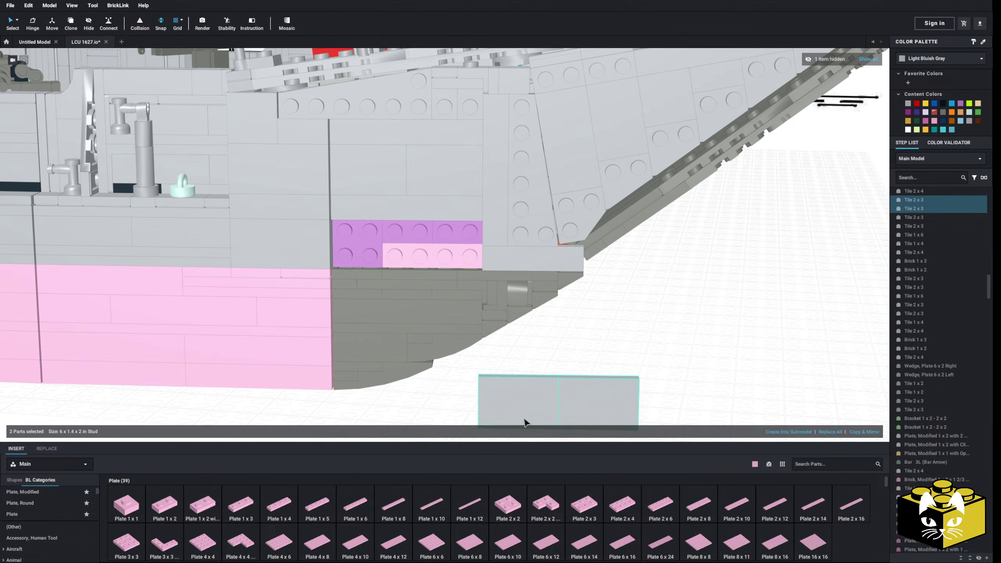
left_click(416, 261)
left_click(923, 58)
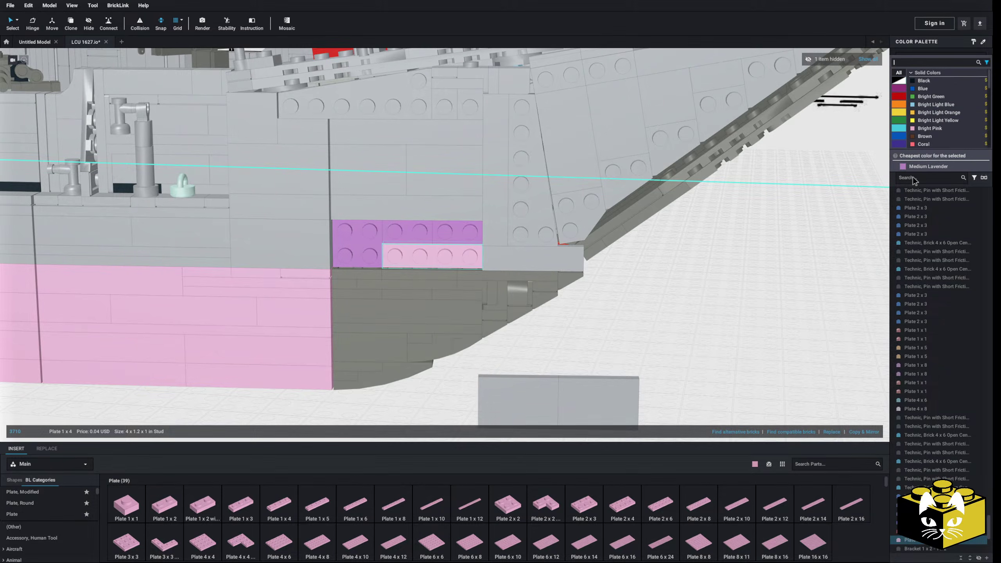
left_click(919, 166)
left_click(629, 402)
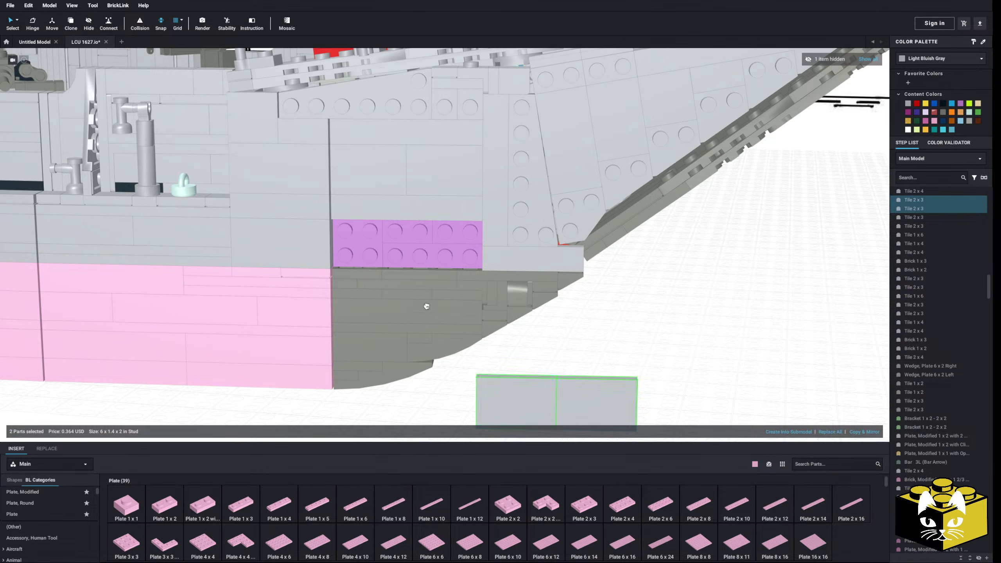
left_click_drag(426, 307, 410, 260)
left_click(620, 373)
Pull the three covering tiles off the opposite side of the bow and delete the pink Plate 1 x 4 behind them.
right_click_drag(621, 373, 437, 339)
left_click(430, 239)
mouse_move(430, 240)
right_mouse_down()
mouse_move(434, 249)
mouse_move(428, 223)
right_mouse_up()
left_click(489, 210, "shift")
left_click_drag(411, 289, 343, 350)
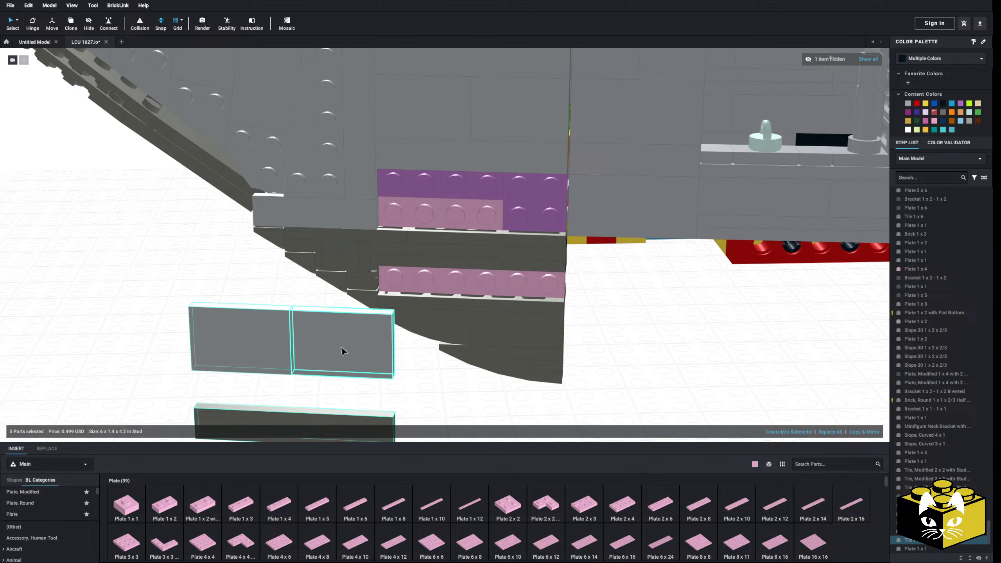
left_click(429, 224)
left_click_drag(428, 224, 188, 301)
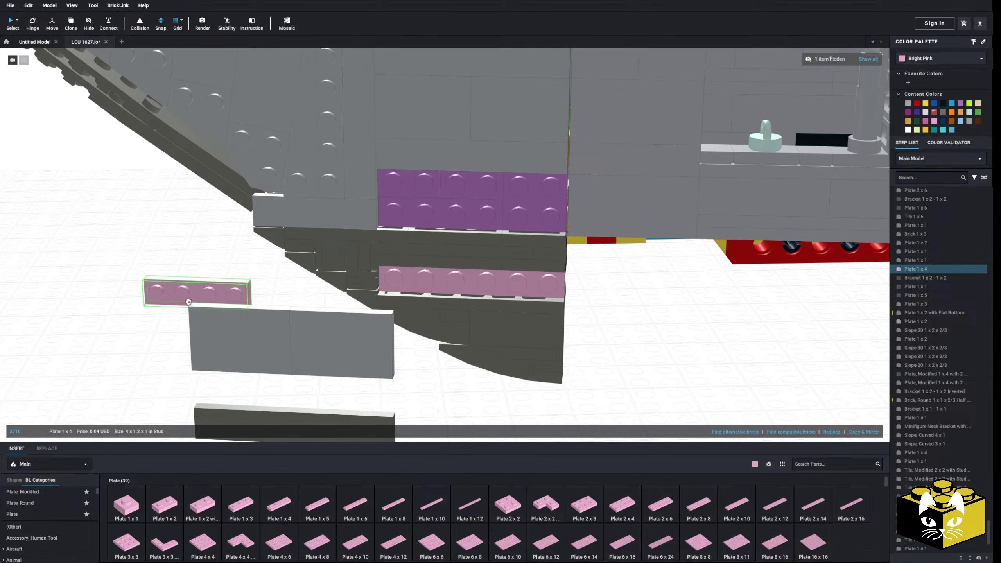
key("Delete")
Recolour the exposed pink Plate 1 x 6 Black and place the two light bluish gray Tile 2 x 3 back over the purple plates.
left_click(467, 282)
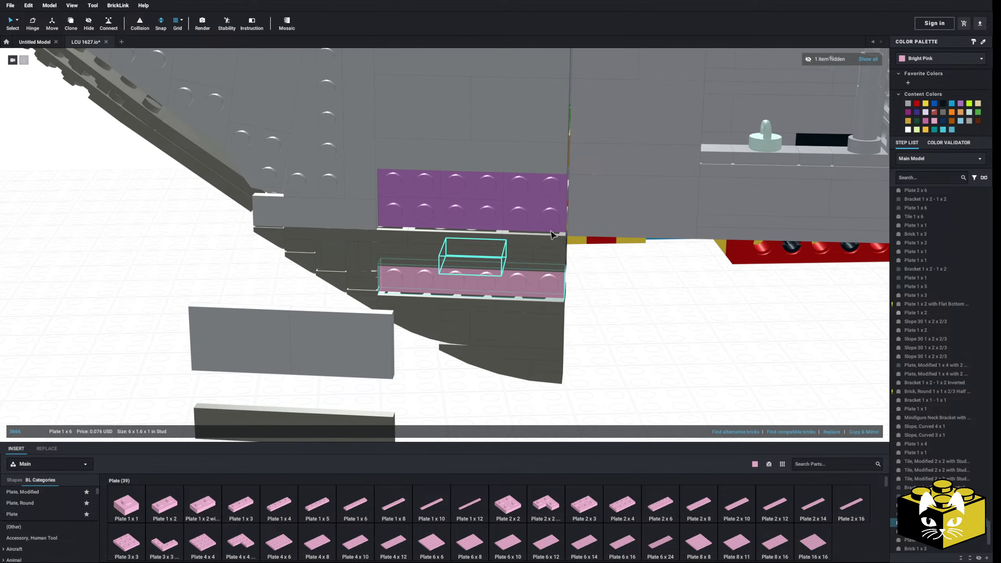
left_click(942, 104)
left_click(651, 388)
right_click_drag(652, 387, 361, 356)
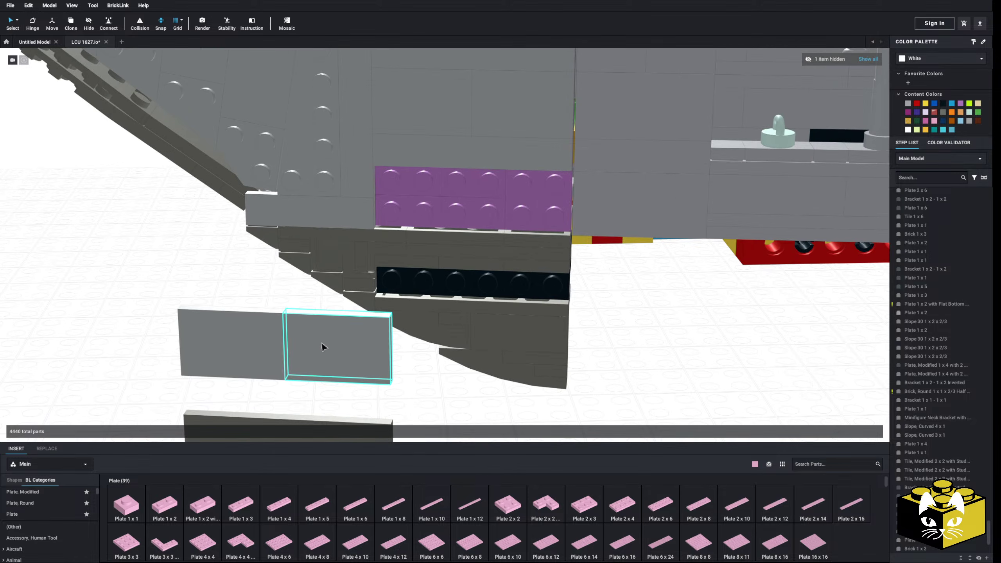
left_click(321, 343)
left_click(256, 357, "ctrl")
left_click_drag(216, 368, 409, 213)
left_click(176, 350)
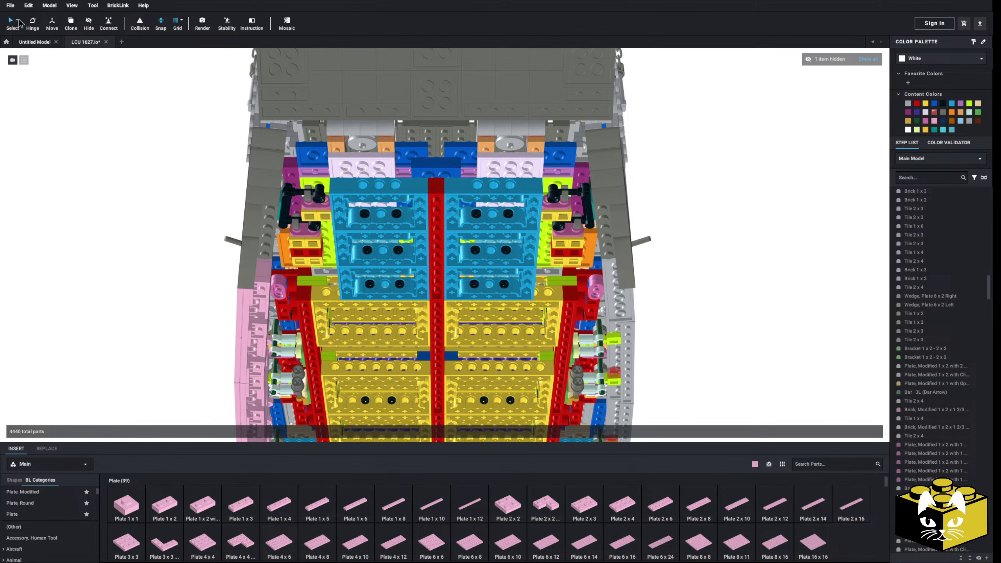
Select all Bright Pink hull parts by color and make a mirrored copy of them.
left_click(18, 20)
left_click(34, 31)
left_click(244, 306)
scroll(237, 305, "down", 3)
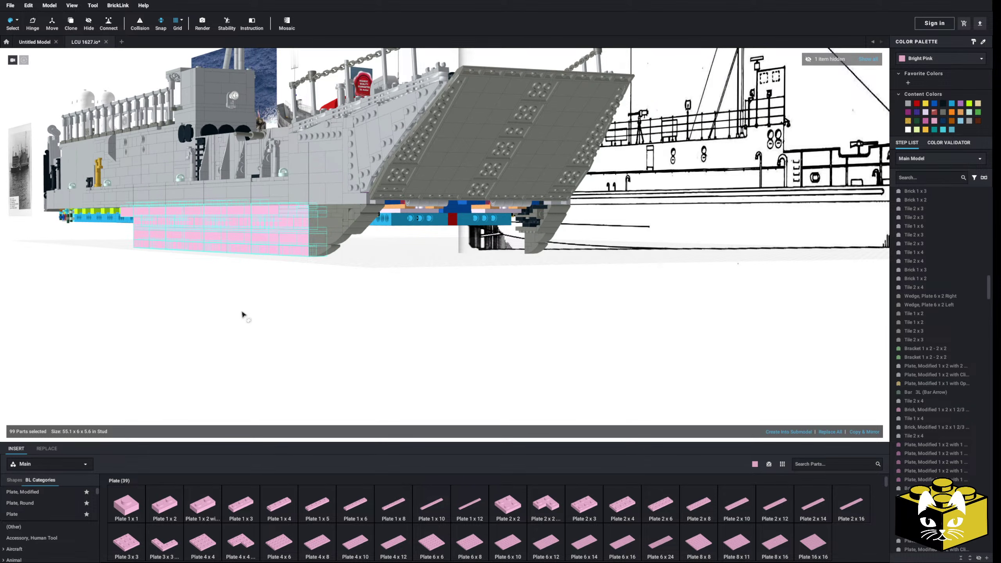
left_click(16, 20)
left_click(39, 22)
middle_click_drag(198, 328, 268, 359)
scroll(269, 359, "down", 2)
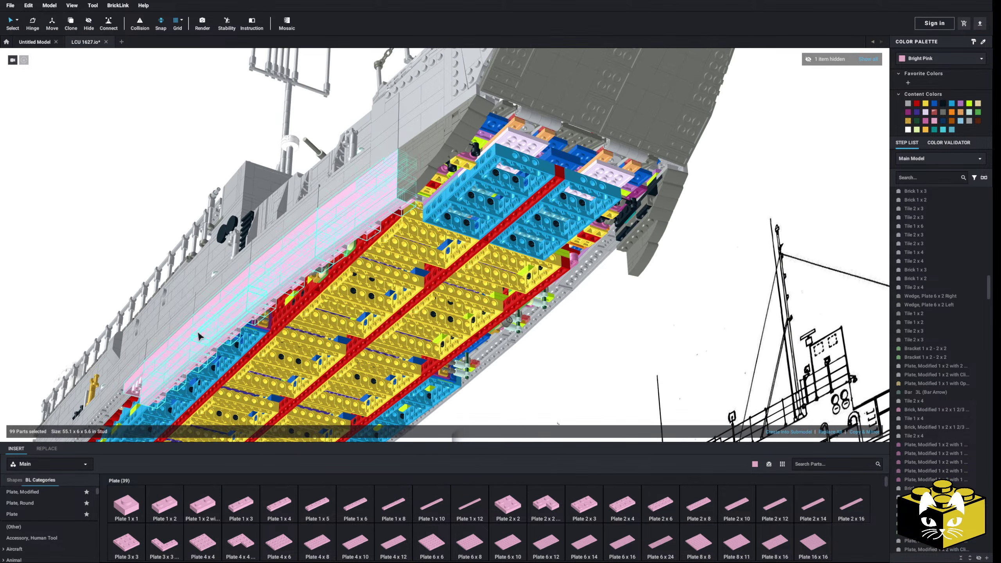
right_click_drag(198, 333, 180, 315)
left_click(871, 431)
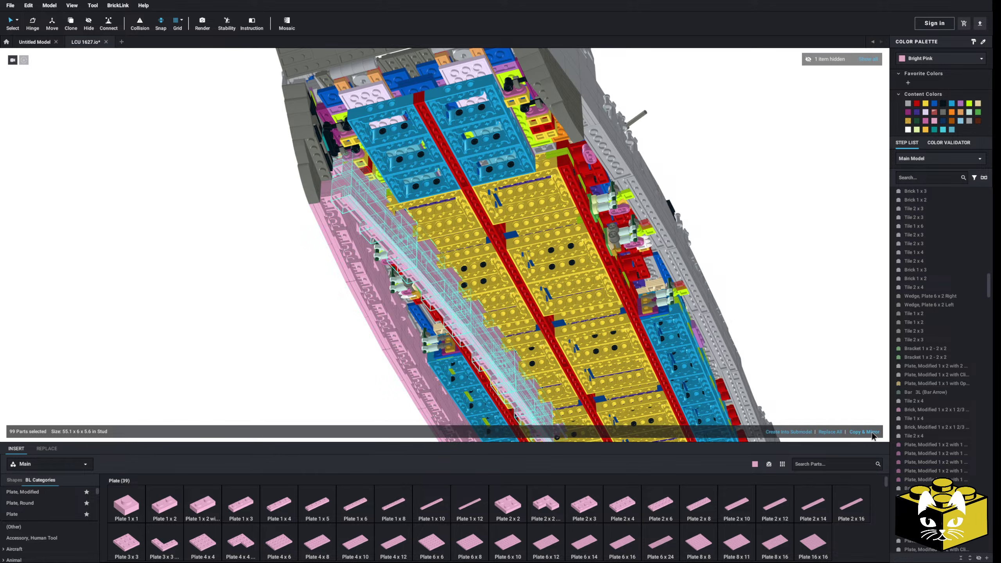
Move the mirrored pink hull assembly to the opposite side of the ship, clear of the hull near the bow.
left_click_drag(363, 209, 583, 277)
right_click_drag(583, 277, 509, 304)
scroll(509, 304, "up", 5)
right_click_drag(370, 232, 362, 282)
scroll(380, 327, "down", 5)
left_click_drag(363, 282, 497, 388)
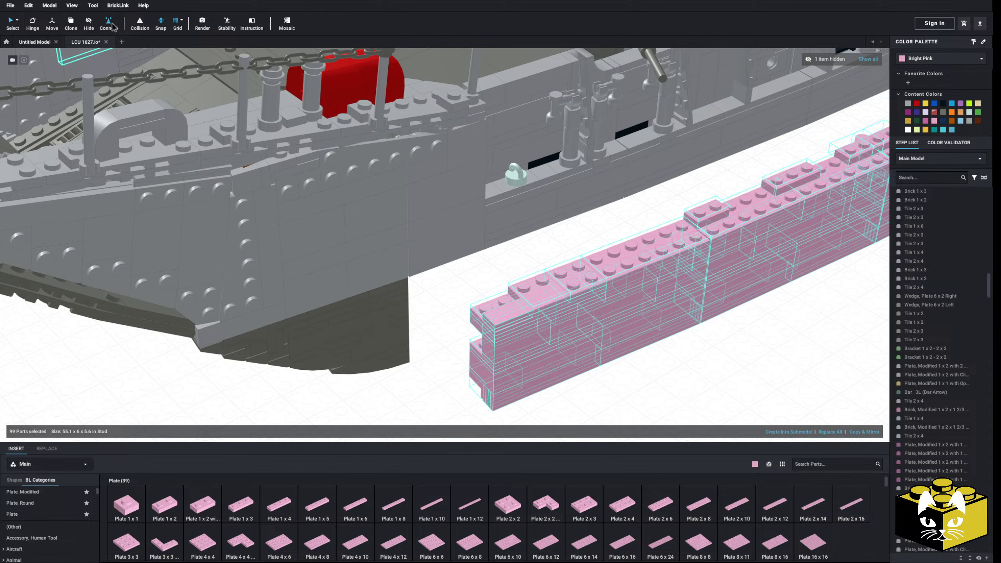
Attach the mirrored pink assembly to the underside of the opposite hull side with the Connect tool.
right_click_drag(540, 286, 479, 226)
scroll(540, 265, "up", 5)
left_click(422, 169)
scroll(416, 193, "down", 3)
right_click_drag(415, 195, 454, 260)
scroll(420, 217, "down", 5)
scroll(433, 198, "up", 4)
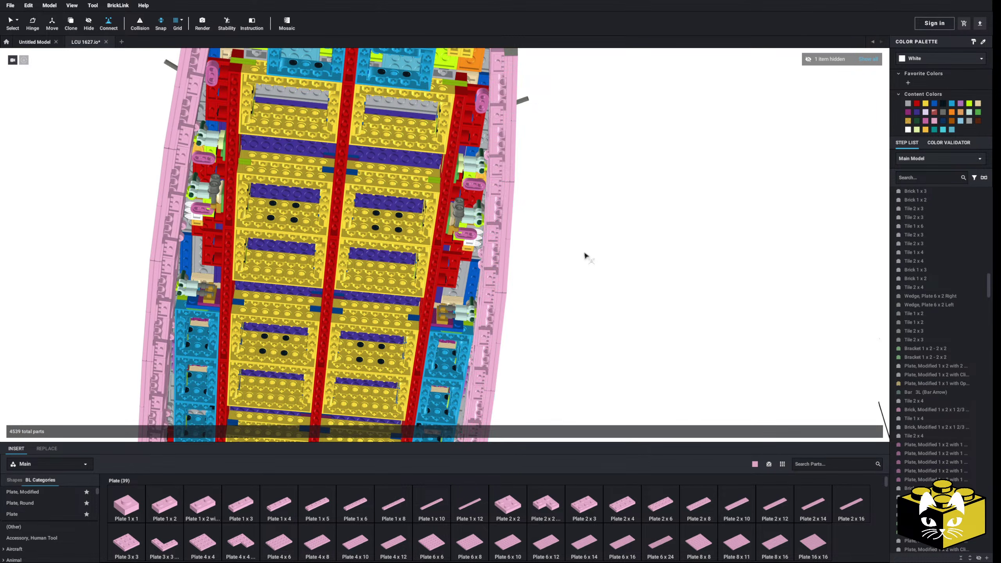
Paste a copy of the light bluish gray Hinge Plate 1 x 4 swivel pair and place it where the pink hull meets the bow.
right_click_drag(585, 256, 565, 337)
scroll(565, 337, "up", 5)
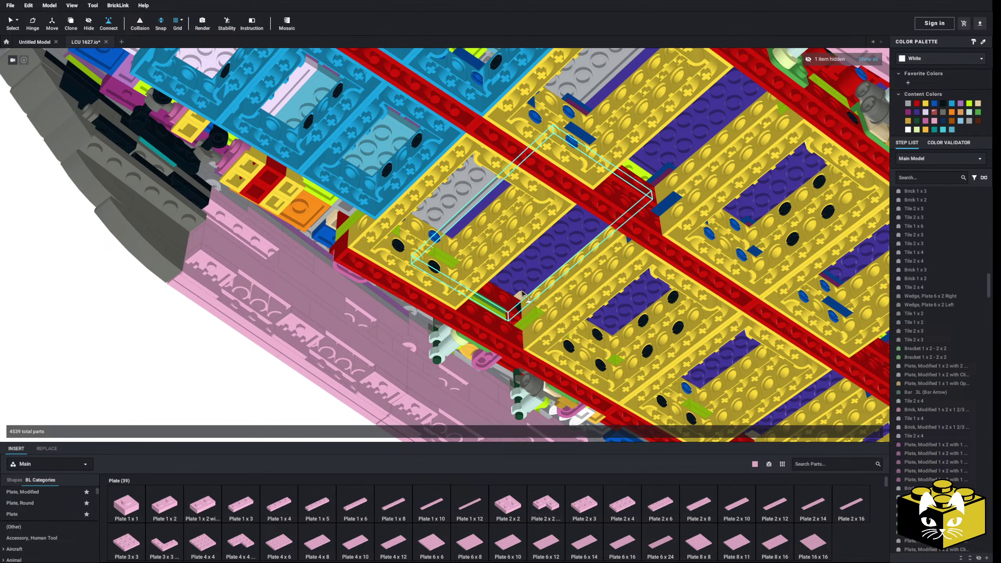
mouse_move(528, 299)
right_mouse_down()
mouse_move(566, 299)
mouse_move(511, 294)
right_mouse_up()
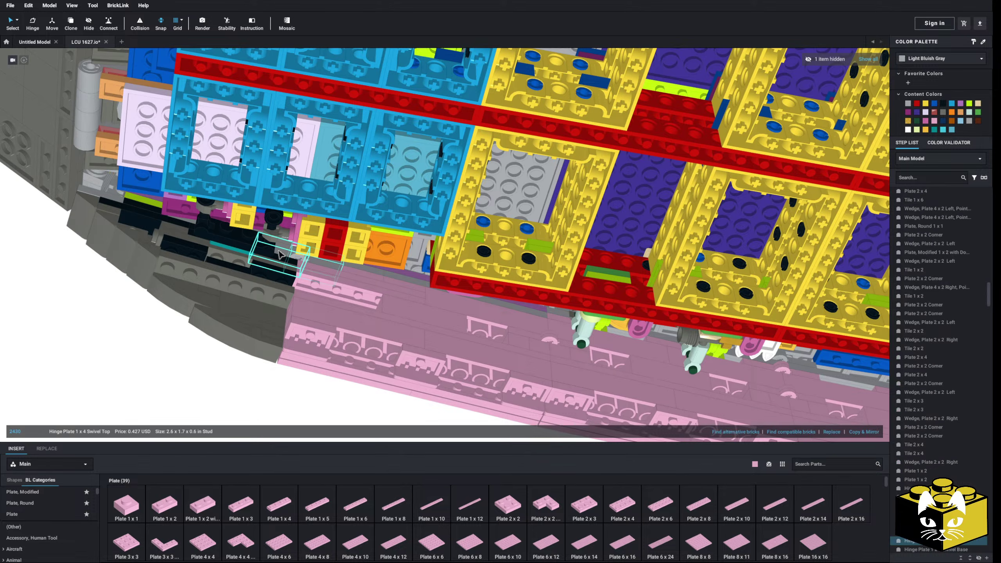
right_click(141, 327)
left_click(159, 350)
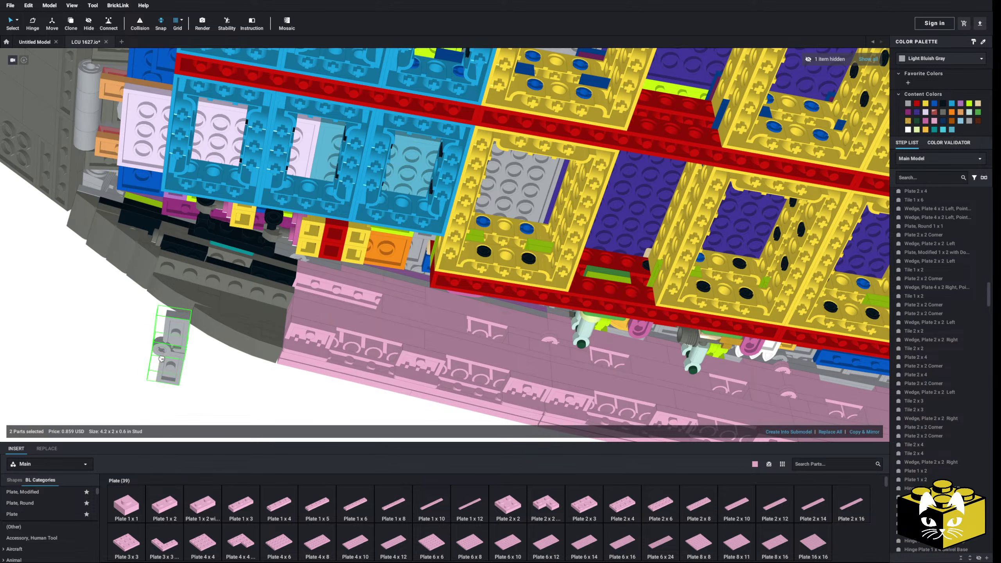
right_click_drag(170, 346, 276, 283)
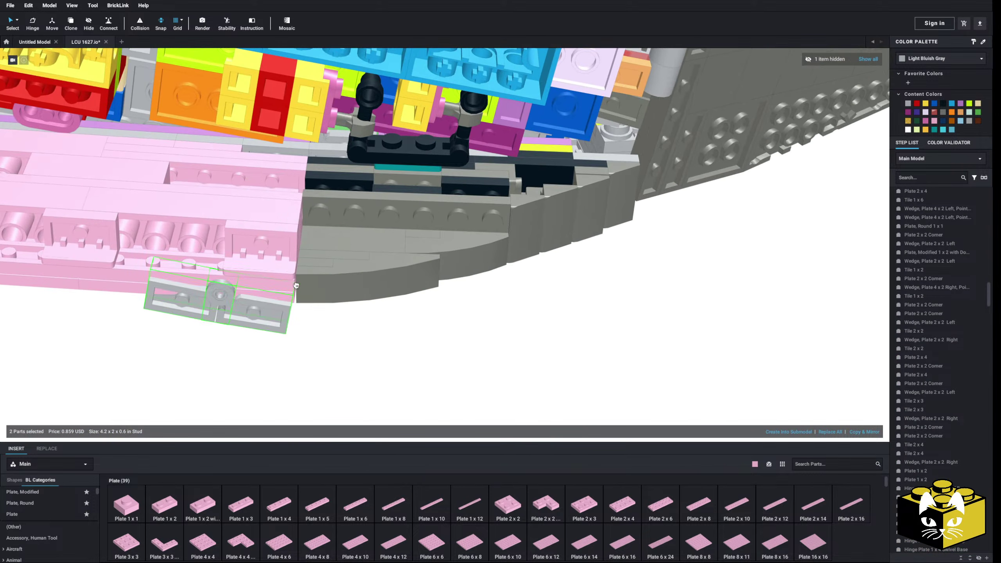
left_click(288, 324)
middle_click_drag(288, 324, 450, 310)
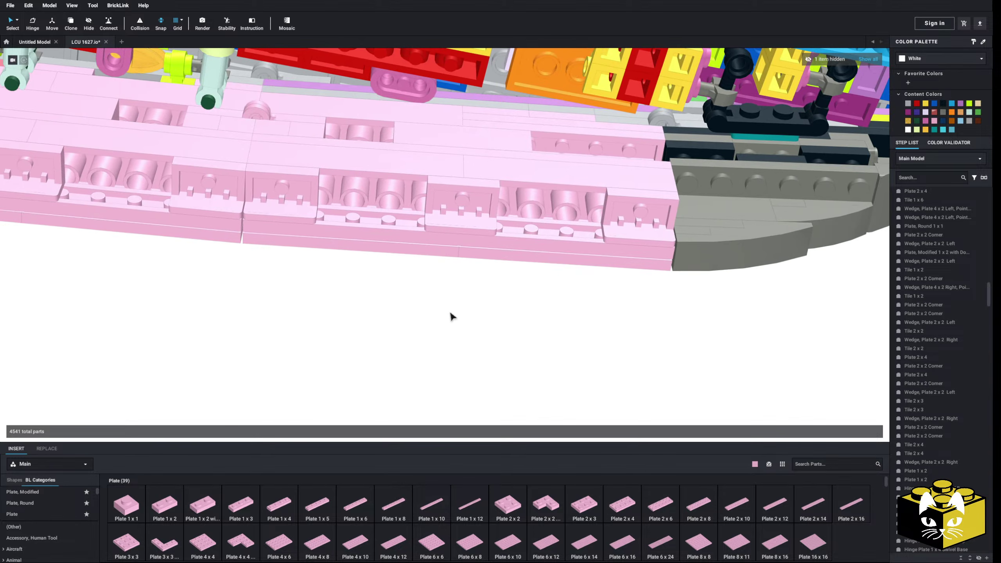
Delete the Bright Pink Brick, Modified 1 x 1 x 2/3 with Open Stud from the inner edge of the mirrored hull side.
middle_click_drag(372, 329, 559, 353)
middle_click_drag(413, 346, 542, 361)
middle_click_drag(331, 329, 547, 355)
middle_click_drag(436, 344, 525, 357)
right_click_drag(367, 341, 391, 316)
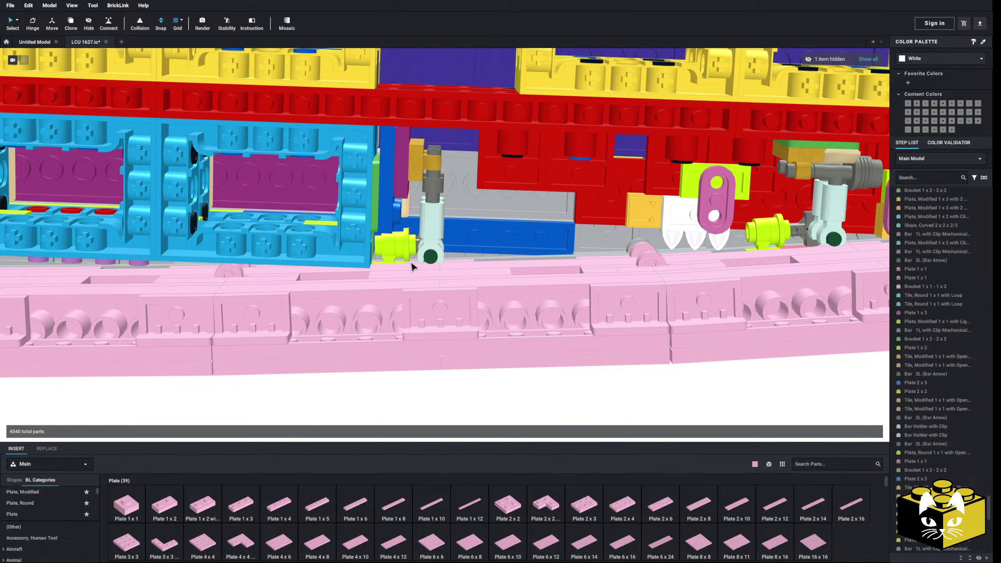
middle_click_drag(507, 287, 339, 298)
right_click(340, 298)
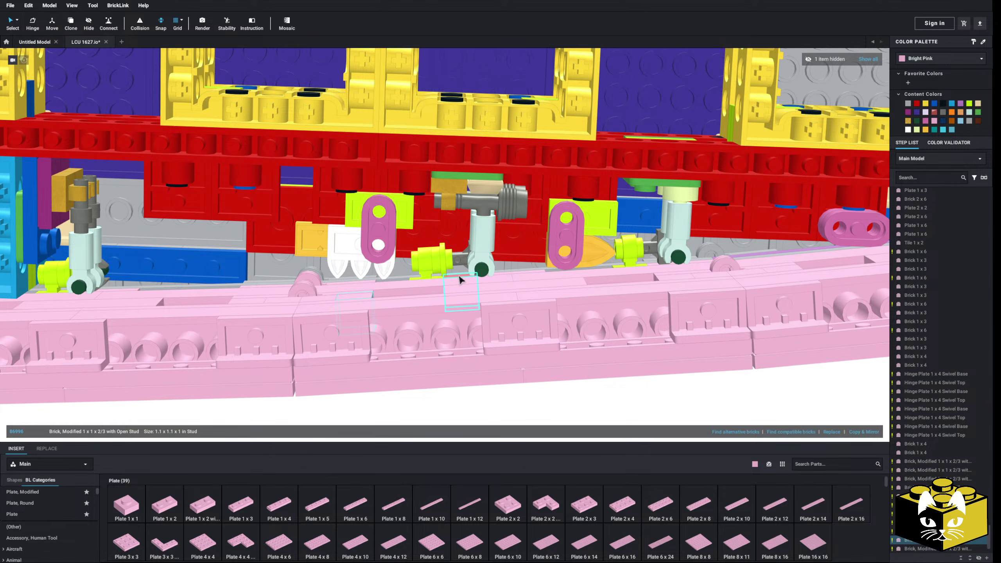
key("Delete")
middle_click_drag(479, 283, 359, 303)
right_click_drag(359, 303, 385, 307)
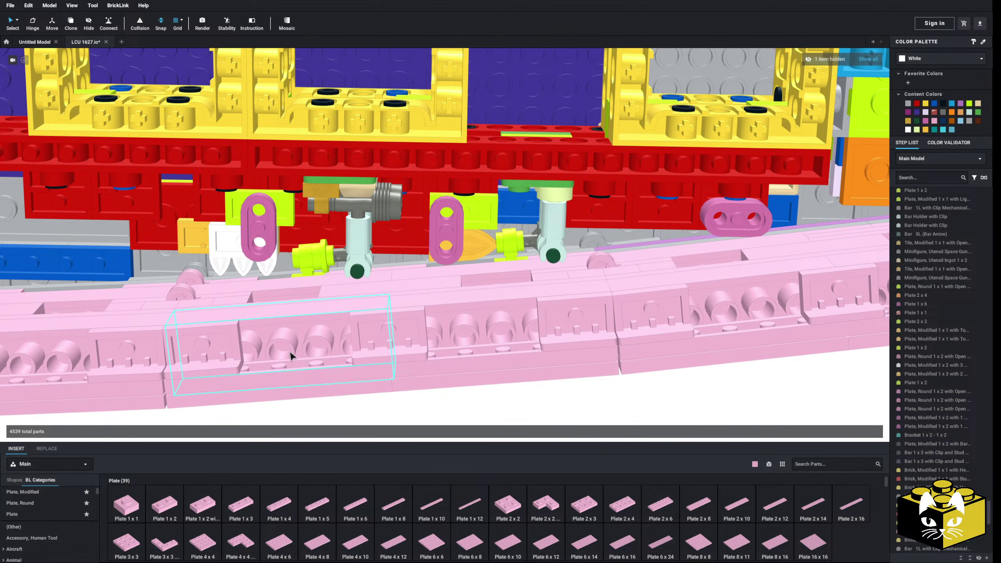
Select all Bright Pink hull parts by color and recolor them Dark Bluish Gray.
middle_click_drag(227, 362, 514, 334)
right_click_drag(514, 334, 533, 335)
middle_click_drag(397, 349, 481, 325)
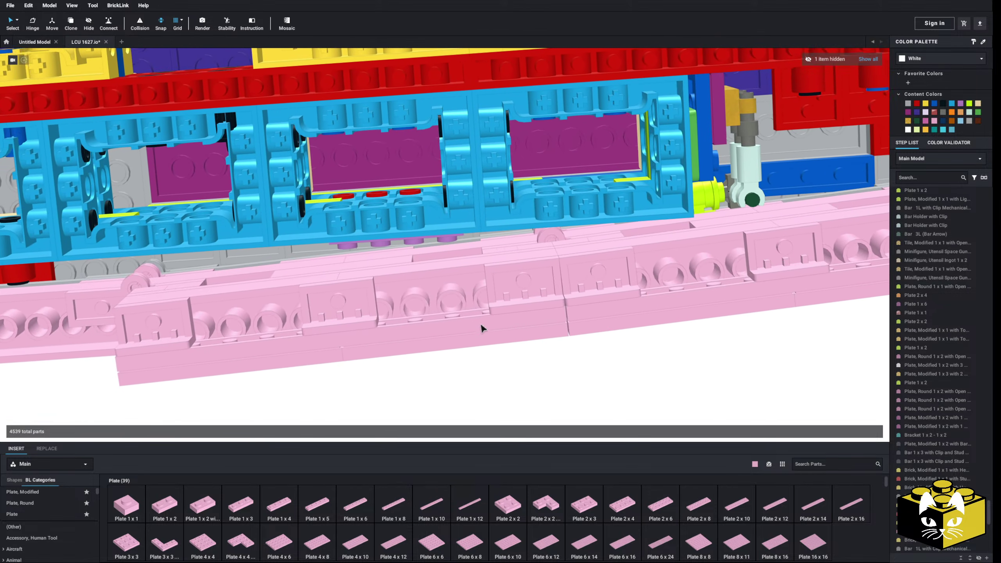
scroll(482, 328, "down", 10)
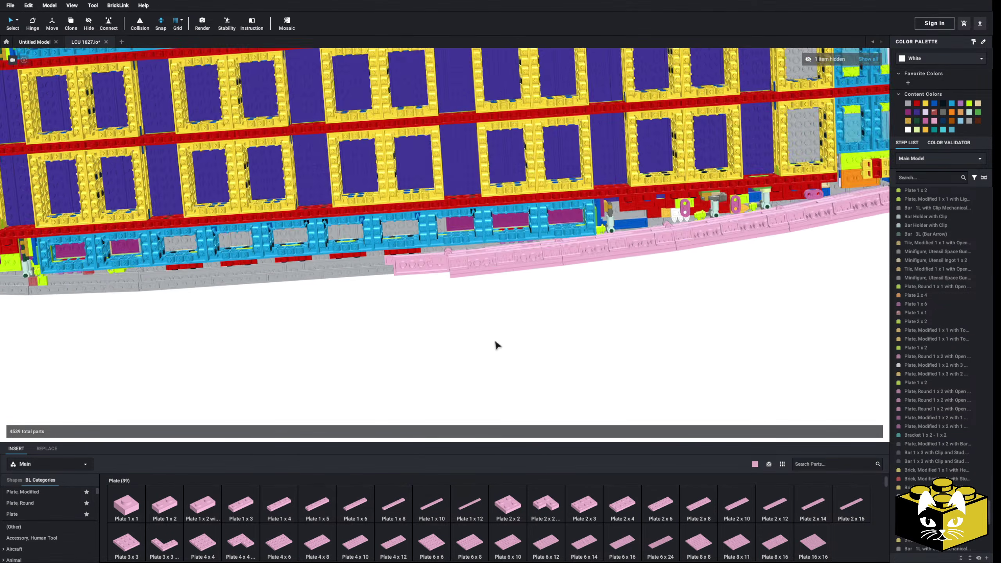
scroll(485, 315, "down", 10)
right_click_drag(480, 302, 354, 346)
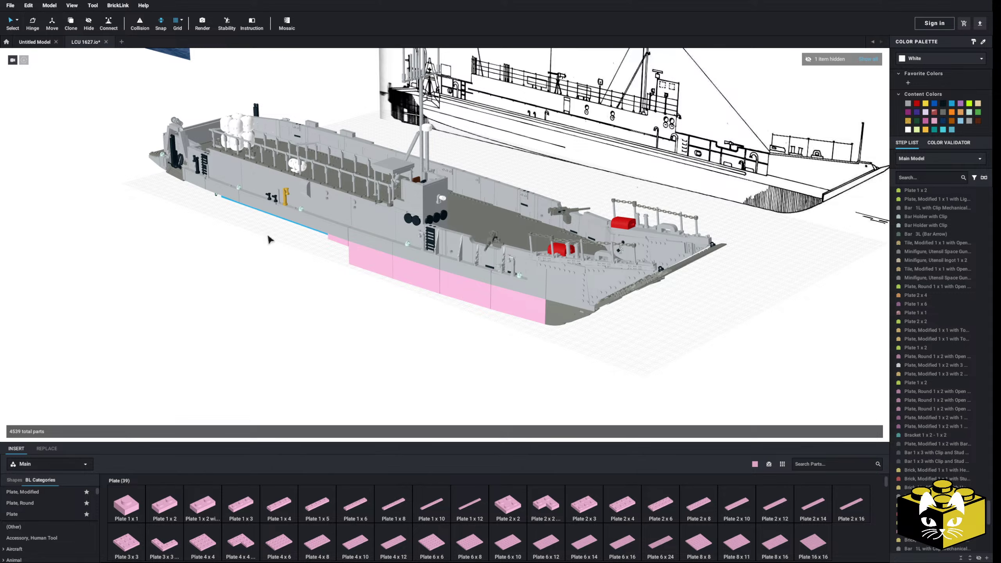
left_click(13, 22)
left_click(37, 34)
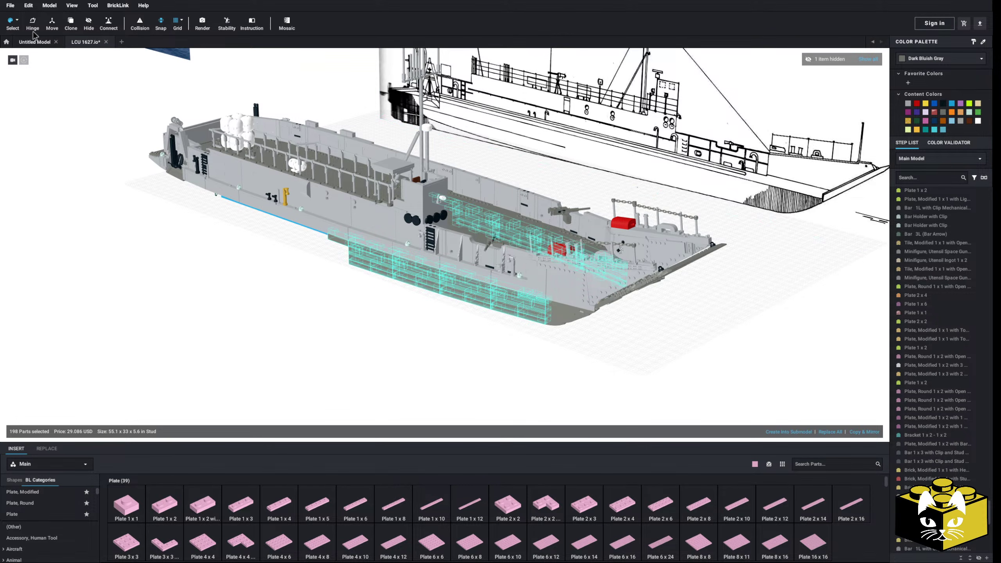
left_click(16, 21)
left_click(39, 22)
Paste a copy of both recolored hull assemblies, rotate it half a turn, and place it clear of the ship off the stern.
right_click_drag(257, 313, 277, 320)
scroll(331, 309, "up", 5)
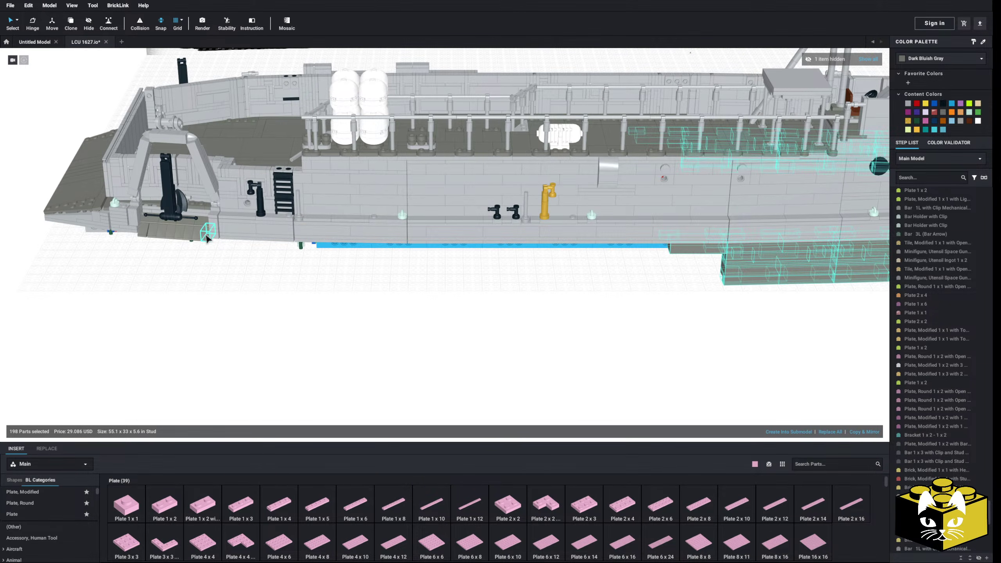
scroll(412, 347, "down", 3)
middle_click_drag(366, 319, 259, 314)
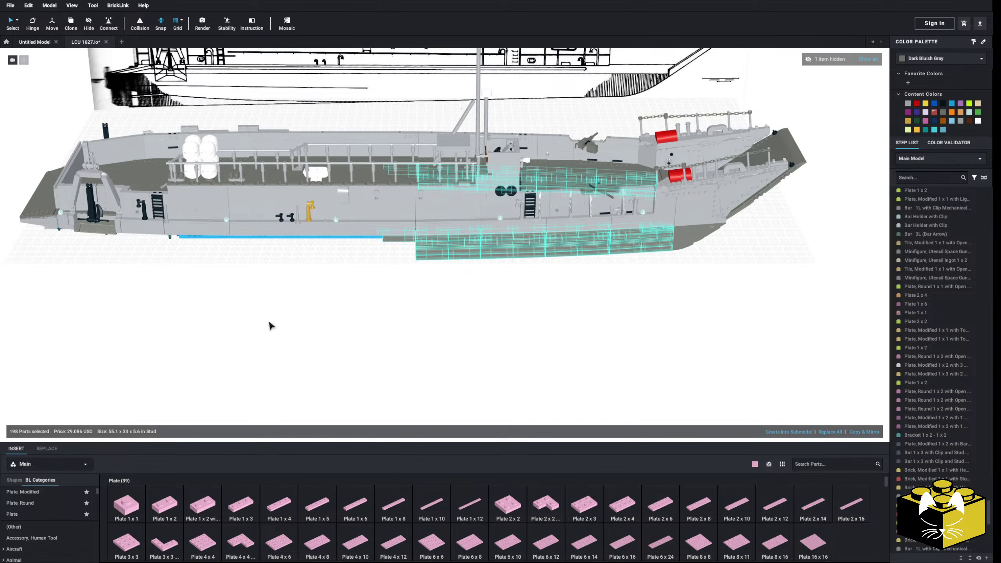
right_click(446, 286)
left_click(479, 313)
key("Right")
key("Right")
middle_click_drag(290, 346, 349, 333)
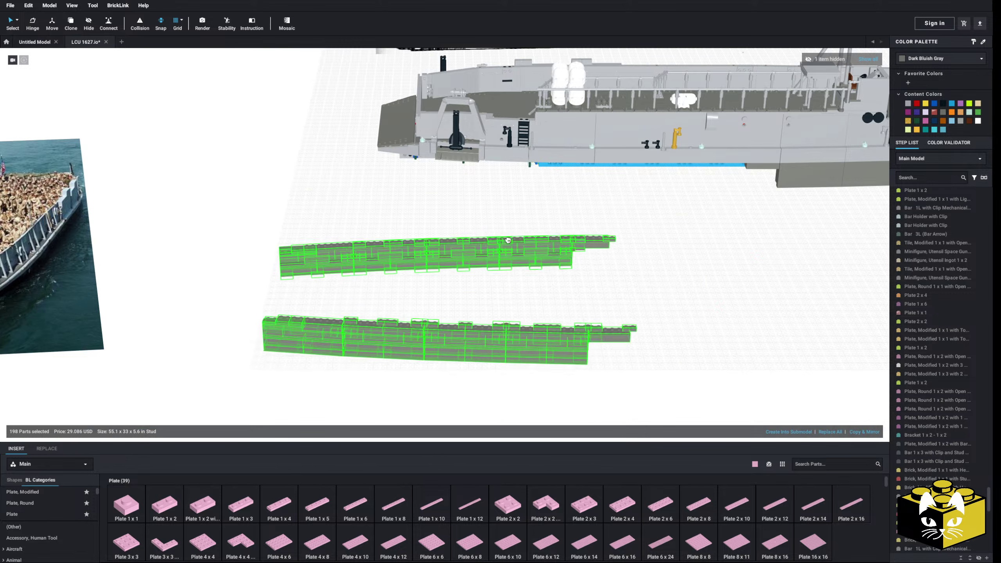
left_click_drag(508, 240, 516, 234)
left_click(228, 350)
Select the four-part stepped end piece of one copied hull assembly and move it beside the ship's aft hull.
right_click_drag(227, 350, 216, 287)
scroll(543, 260, "up", 4)
middle_click_drag(544, 260, 531, 350)
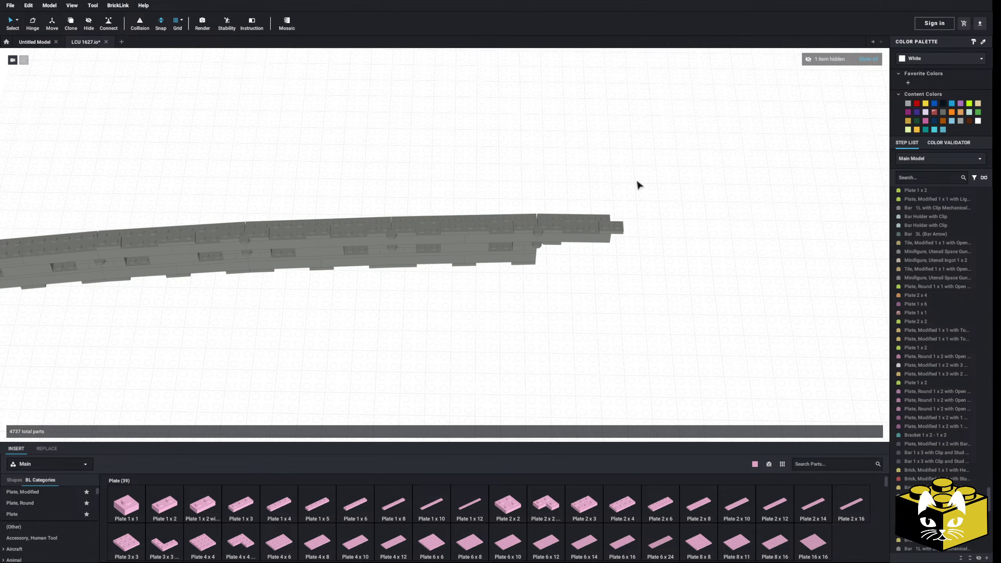
right_click_drag(590, 201, 512, 304)
scroll(493, 262, "down", 5)
scroll(453, 286, "up", 4)
right_click_drag(512, 256, 538, 214)
scroll(549, 111, "down", 5)
right_click_drag(472, 166, 397, 212)
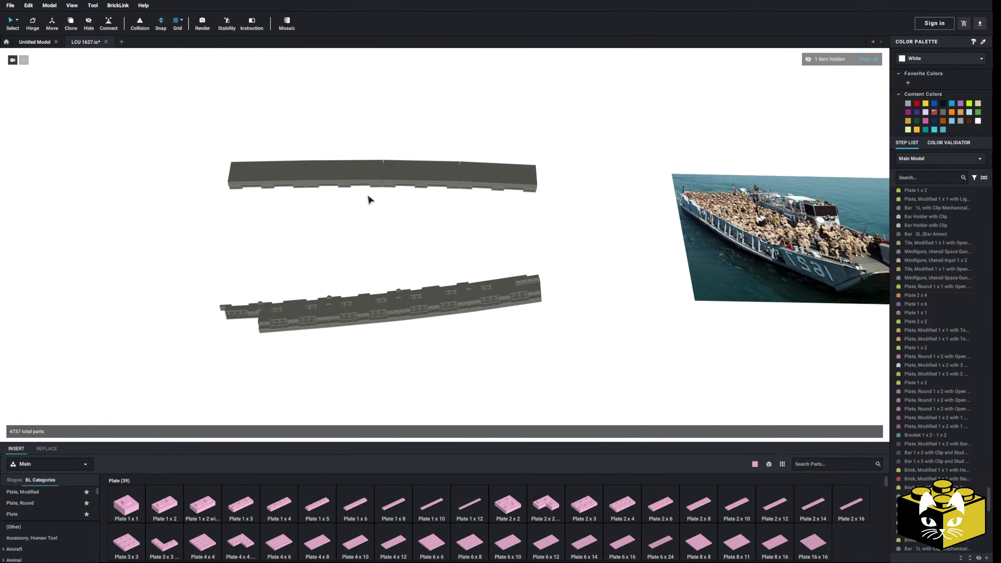
middle_click_drag(368, 197, 454, 179)
scroll(454, 180, "up", 4)
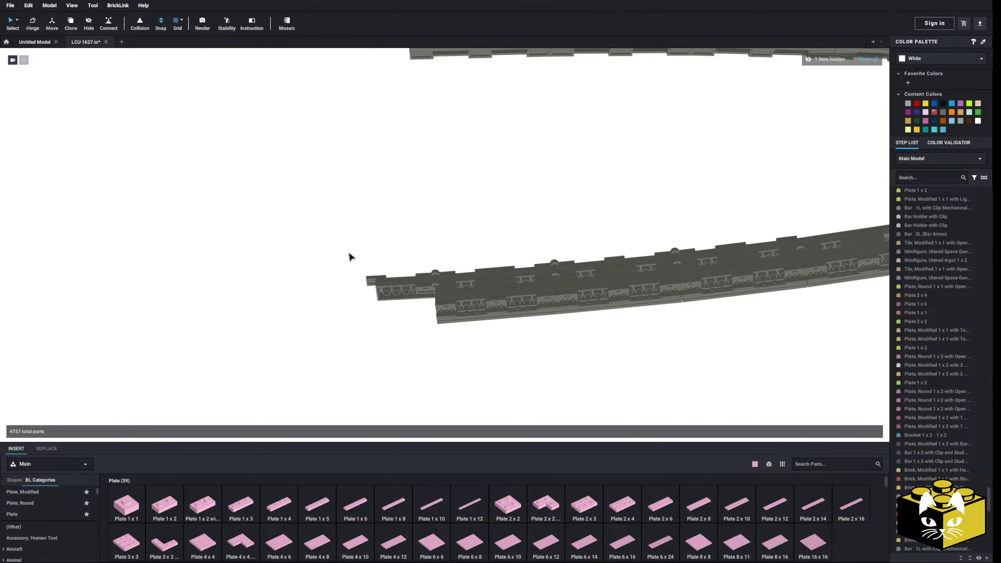
scroll(346, 268, "down", 5)
left_click_drag(415, 289, 399, 354)
middle_click_drag(356, 261, 343, 305)
scroll(338, 394, "up", 2)
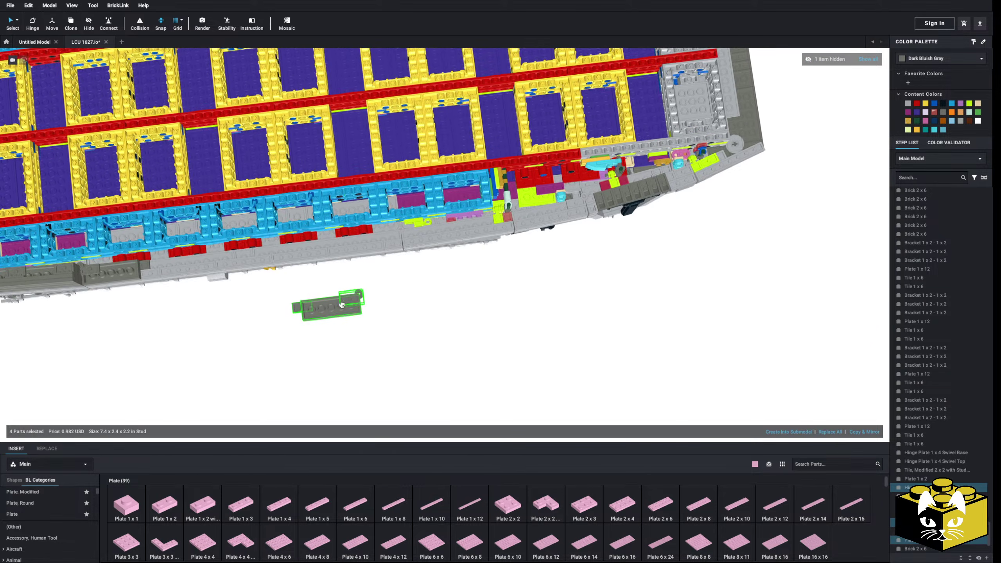
Place the four-part end piece on the underside of the aft hull side, next to the hull section joint.
right_click_drag(343, 306, 343, 278)
scroll(309, 301, "up", 6)
left_click_drag(343, 278, 354, 190)
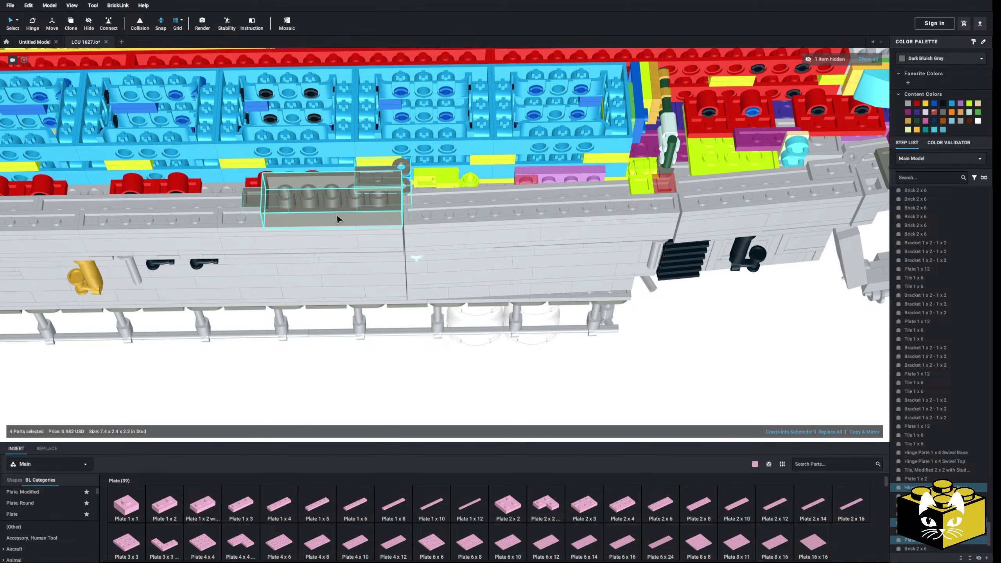
left_click_drag(337, 211, 337, 212)
scroll(336, 215, "down", 4)
right_click_drag(337, 220, 377, 251)
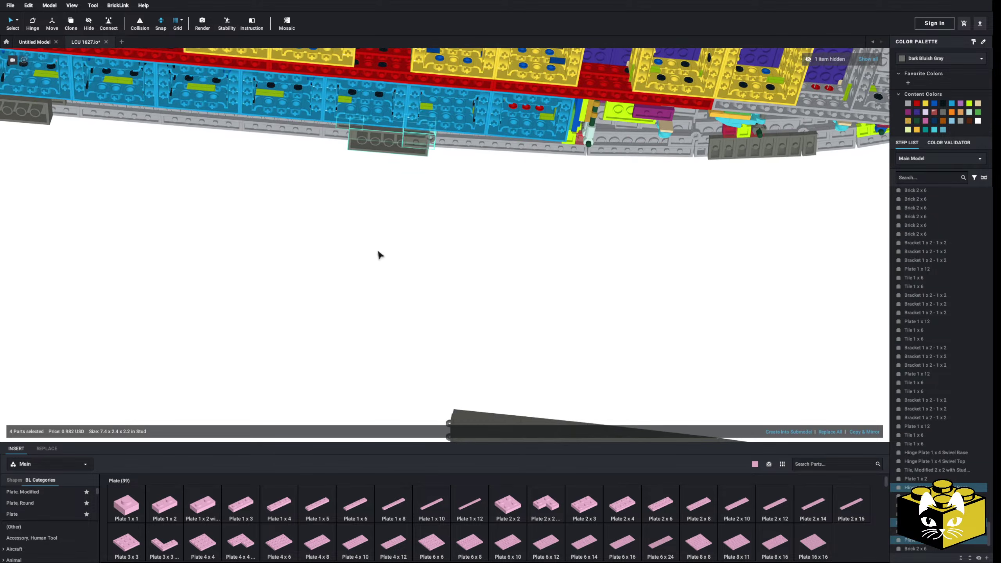
Select the 24-part end segment of the copied hull assembly and move it beside the stern hull.
middle_click_drag(519, 325, 431, 239)
right_click_drag(423, 271, 420, 150)
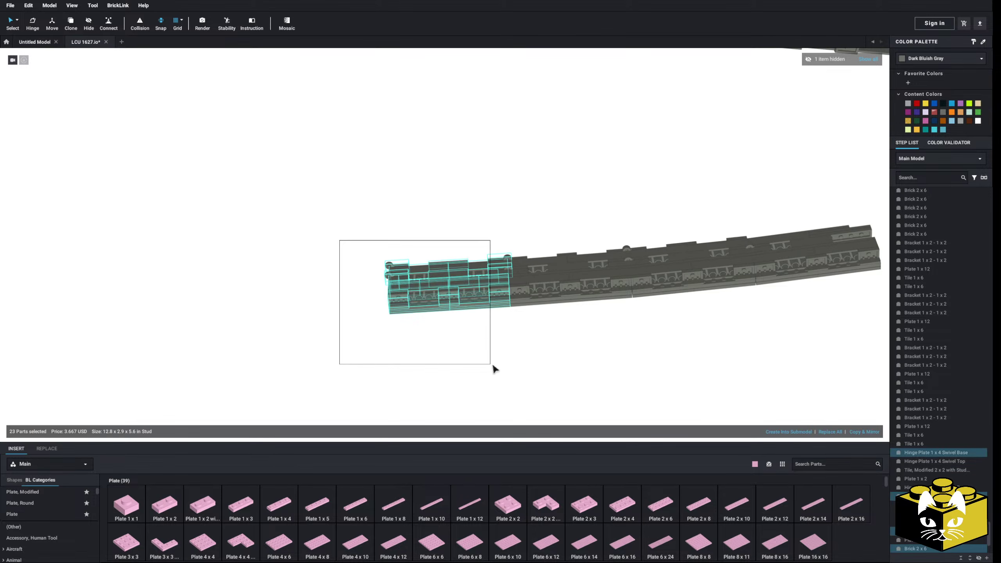
left_click_drag(493, 366, 503, 364)
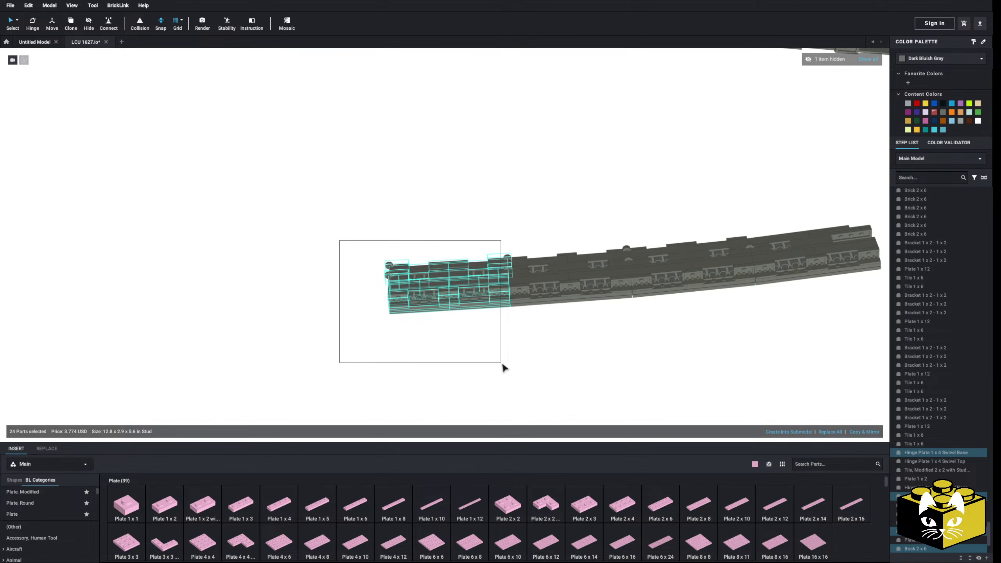
left_click_drag(406, 277, 359, 390)
middle_click_drag(374, 319, 364, 391)
scroll(364, 391, "up", 3)
left_click_drag(363, 391, 308, 358)
right_click_drag(308, 358, 380, 330)
left_click_drag(380, 330, 449, 311)
middle_click_drag(448, 310, 297, 328)
left_click_drag(296, 328, 517, 139)
left_click(297, 161)
Delete one Hinge Plate 1 x 4 Swivel Base from the detached hull segment.
right_click_drag(297, 160, 477, 322)
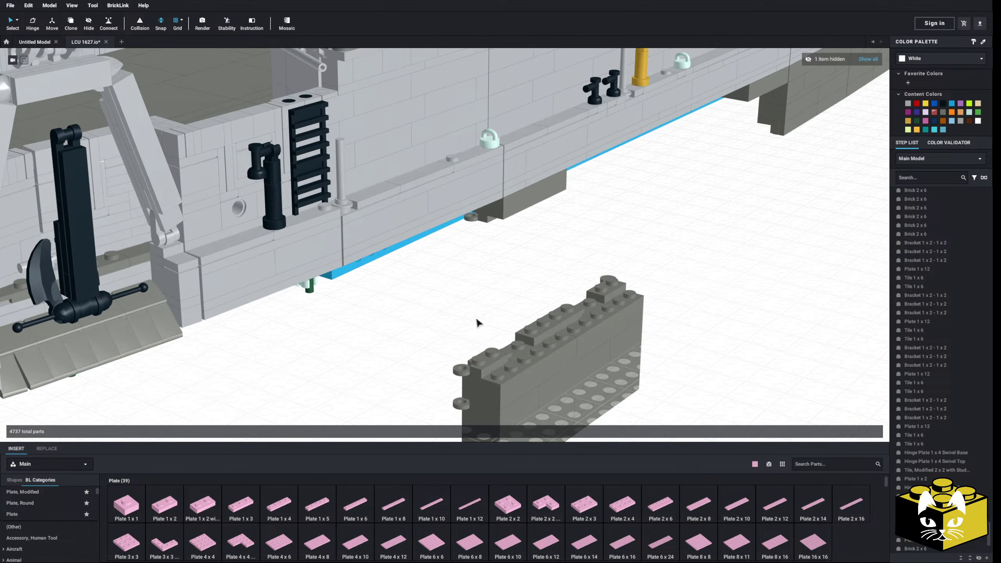
right_click_drag(436, 369, 391, 332)
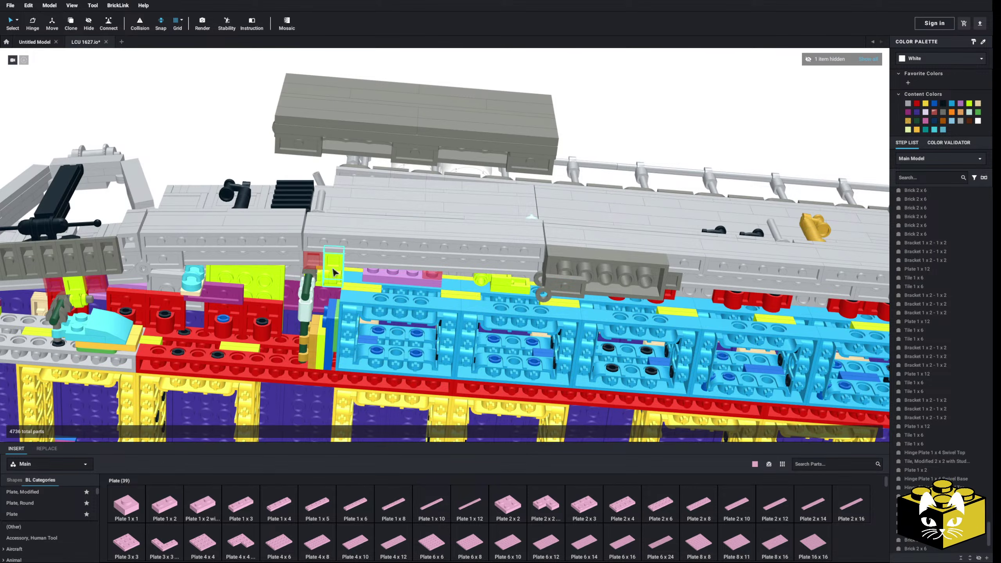
right_click_drag(333, 269, 347, 238)
scroll(347, 238, "down", 3)
Attach the 23-part segment under the stern hull section with the Connect tool and align it next to the four-part end piece.
left_click_drag(567, 54, 303, 149)
scroll(365, 148, "up", 4)
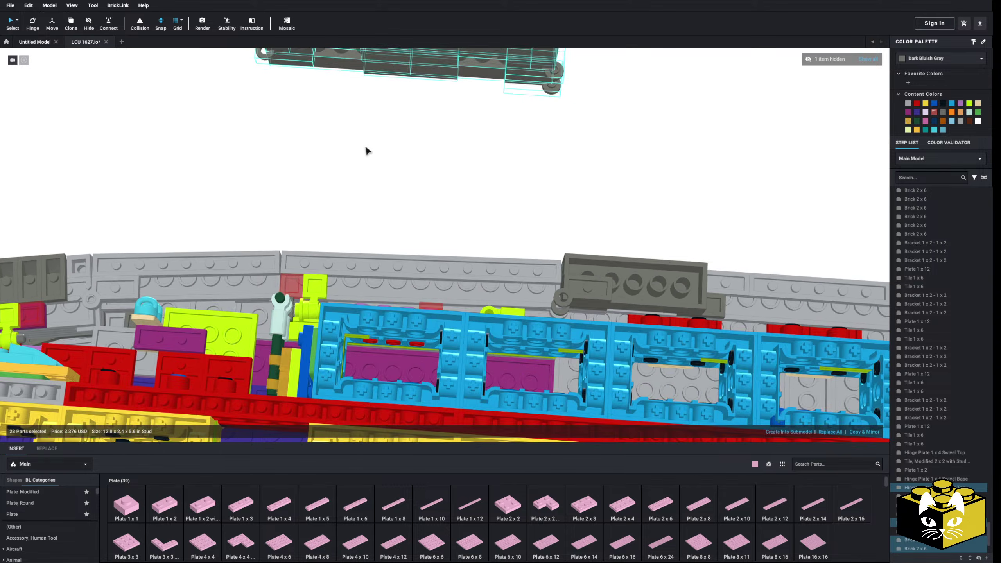
right_click_drag(366, 151, 369, 203)
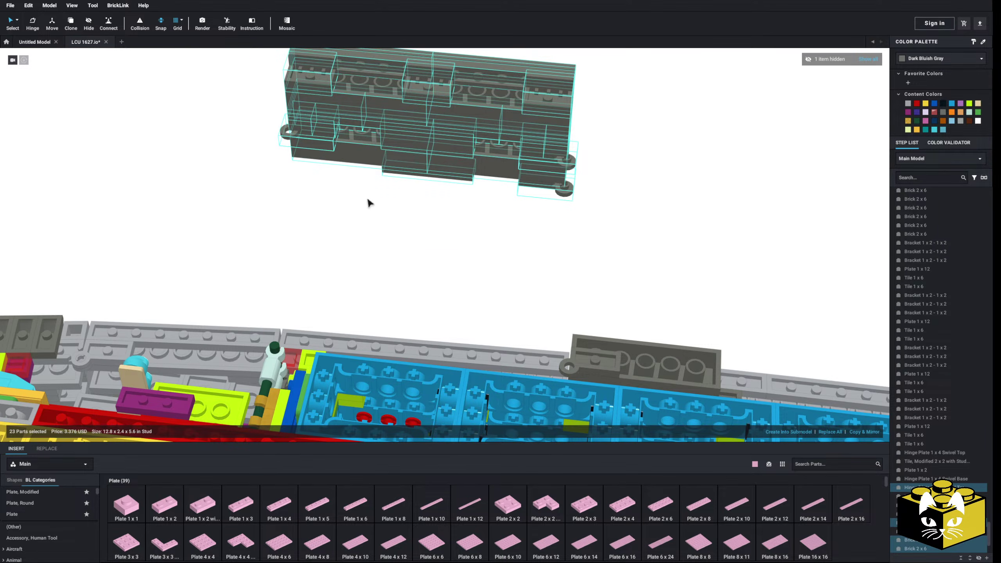
left_click_drag(407, 181, 388, 265)
right_click_drag(388, 265, 321, 346)
scroll(321, 346, "up", 4)
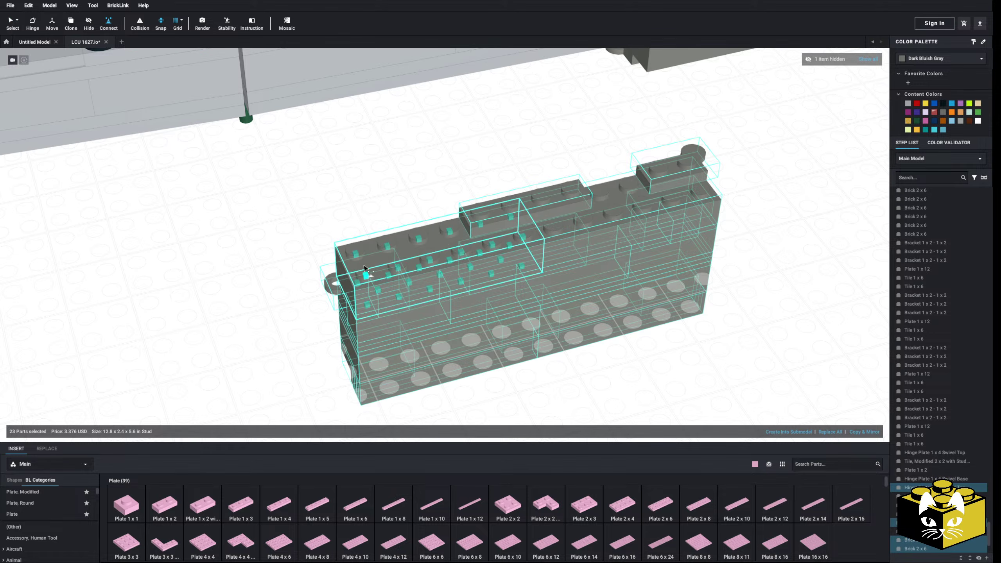
left_click(269, 106)
middle_click_drag(376, 193, 383, 303)
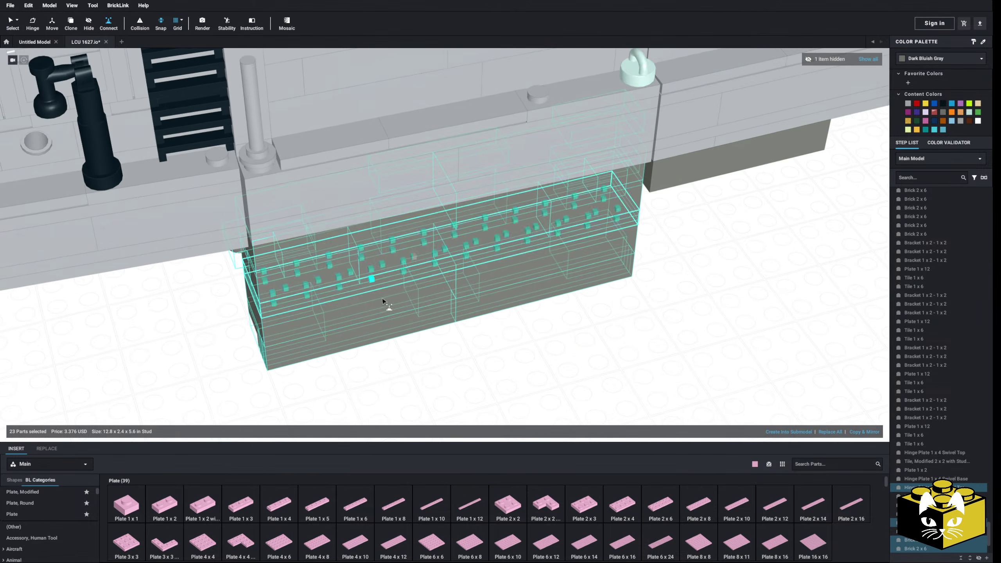
mouse_move(482, 350)
right_mouse_down()
mouse_move(487, 317)
mouse_move(486, 346)
right_mouse_up()
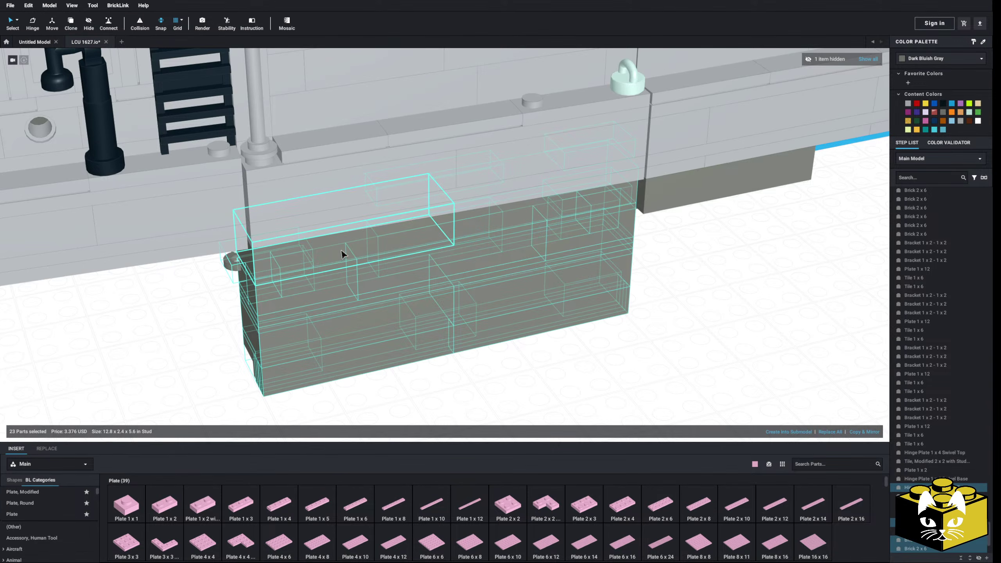
mouse_move(341, 253)
left_mouse_down()
mouse_move(302, 245)
mouse_move(334, 251)
left_mouse_up()
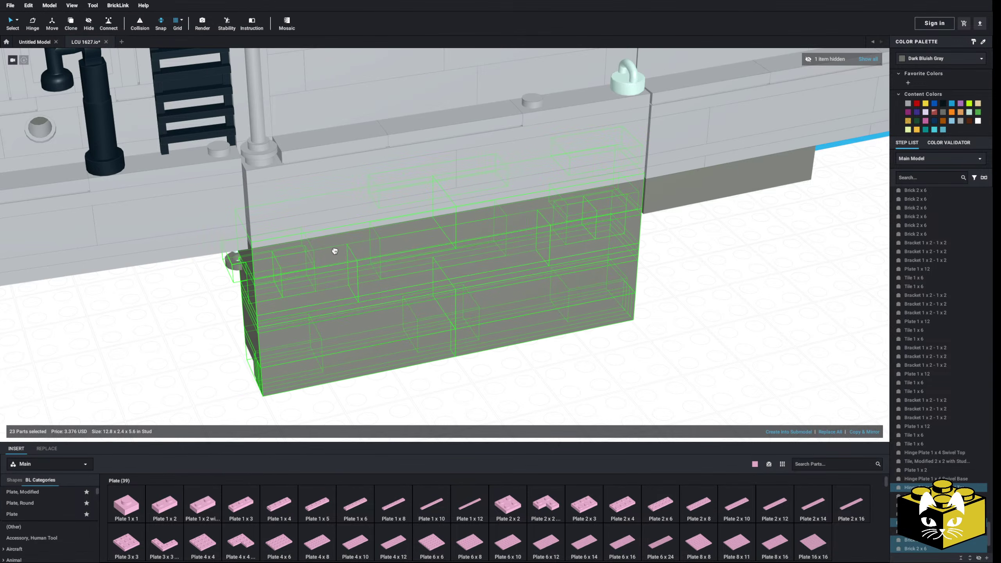
left_click(202, 348)
Select the 22-part end segment of the other copied hull assembly and move it away from the remaining parts.
scroll(370, 349, "down", 3)
right_click_drag(377, 349, 448, 265)
middle_click_drag(448, 265, 420, 282)
scroll(420, 282, "up", 3)
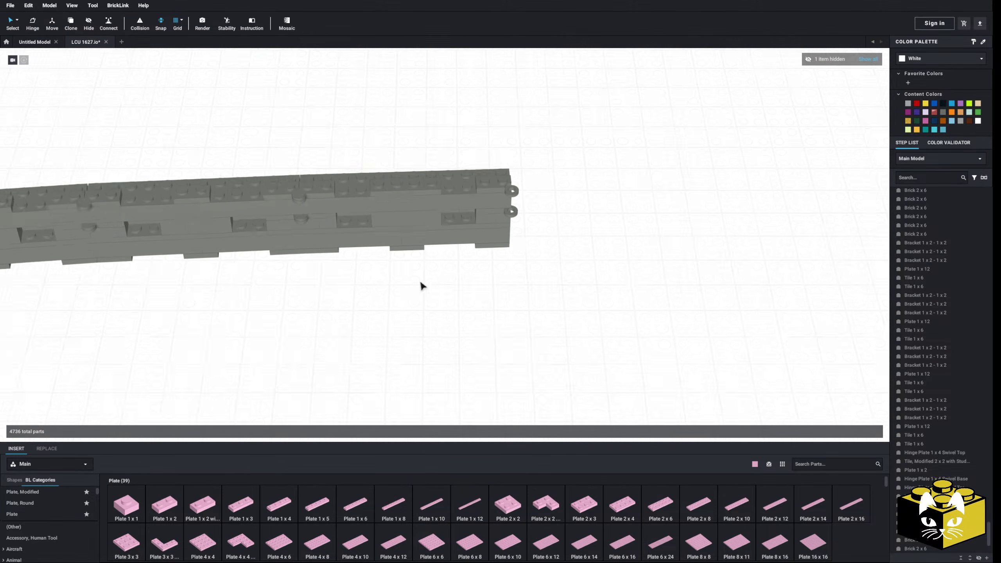
scroll(420, 281, "up", 1)
left_click_drag(595, 121, 350, 324)
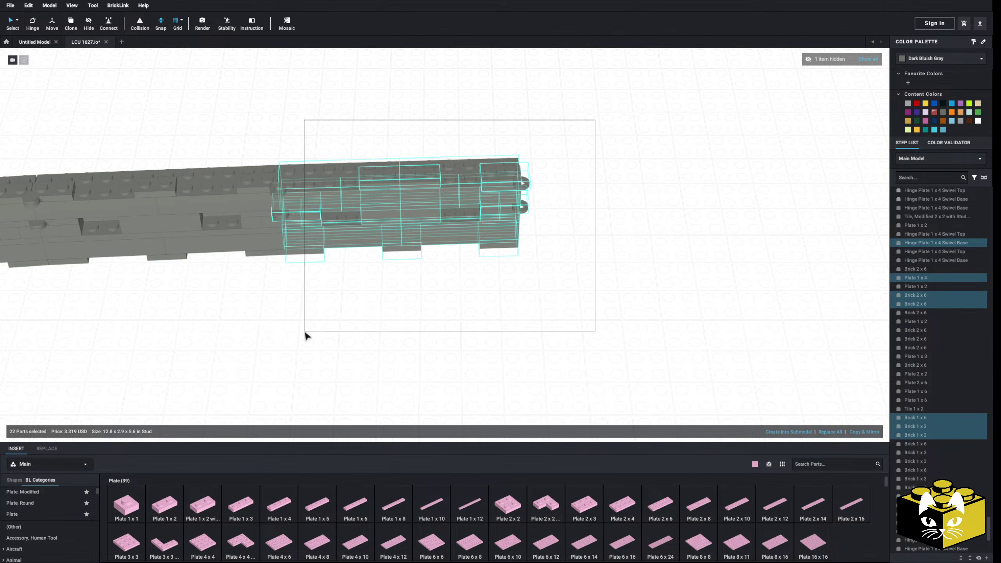
left_click_drag(525, 226, 499, 222)
scroll(500, 223, "down", 4)
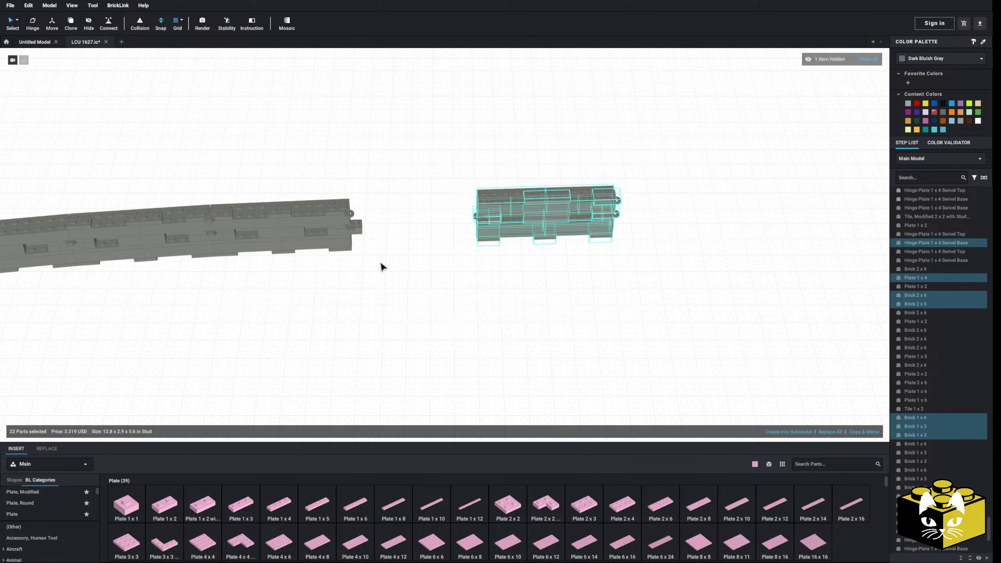
Move the Brick, Modified 1 x 1 x 2/3 with Open Stud from the remaining hull assembly onto the detached 22-part segment.
scroll(381, 263, "up", 3)
left_click_drag(303, 216, 429, 247)
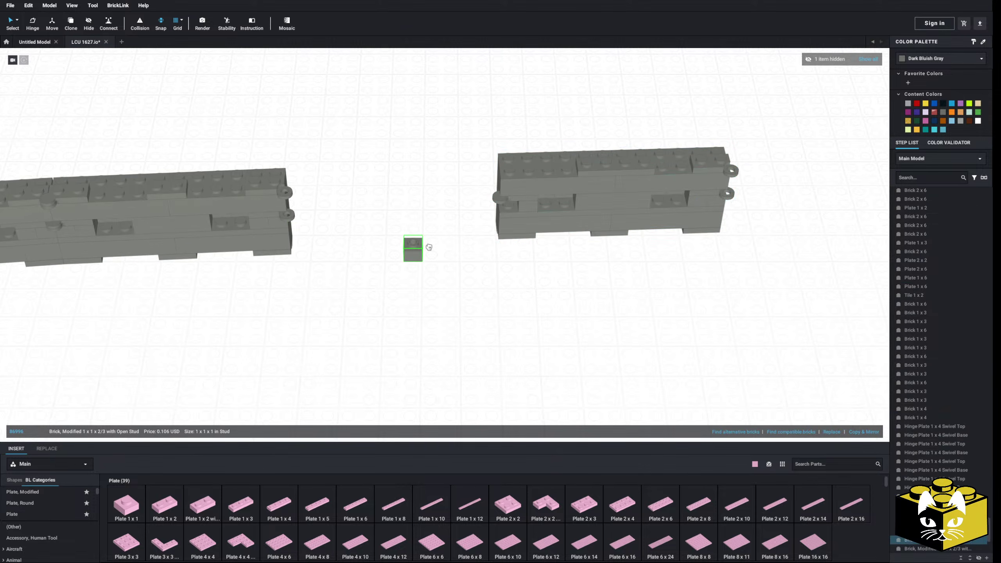
left_click(467, 250)
scroll(467, 250, "down", 3)
Select the 23-part segment and attach it under the opposite side of the stern hull, next to the short end piece.
left_click_drag(521, 208, 483, 309)
right_click_drag(426, 301, 482, 310)
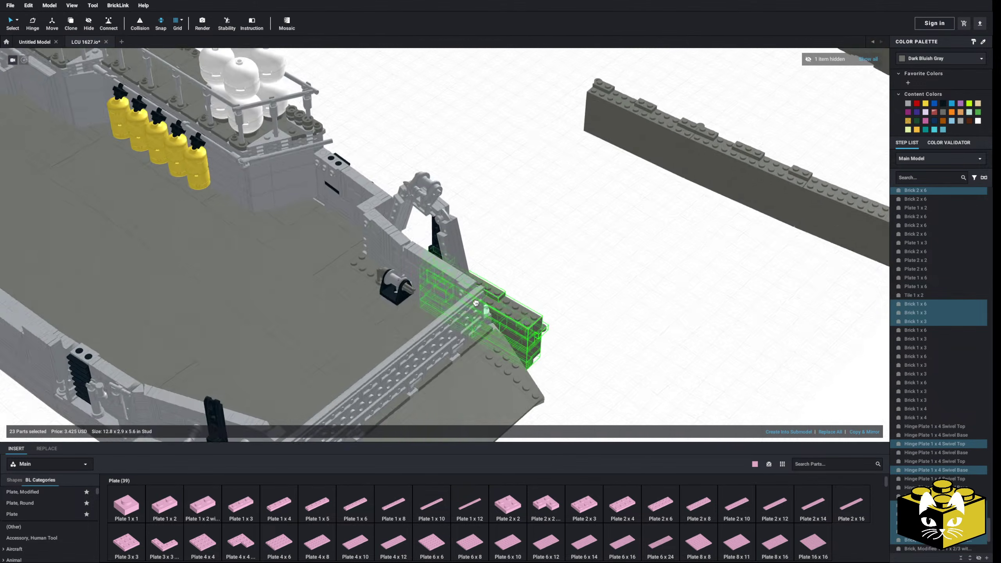
left_click_drag(483, 309, 512, 224)
right_click_drag(483, 309, 512, 225)
left_click_drag(512, 225, 519, 273)
scroll(519, 273, "up", 6)
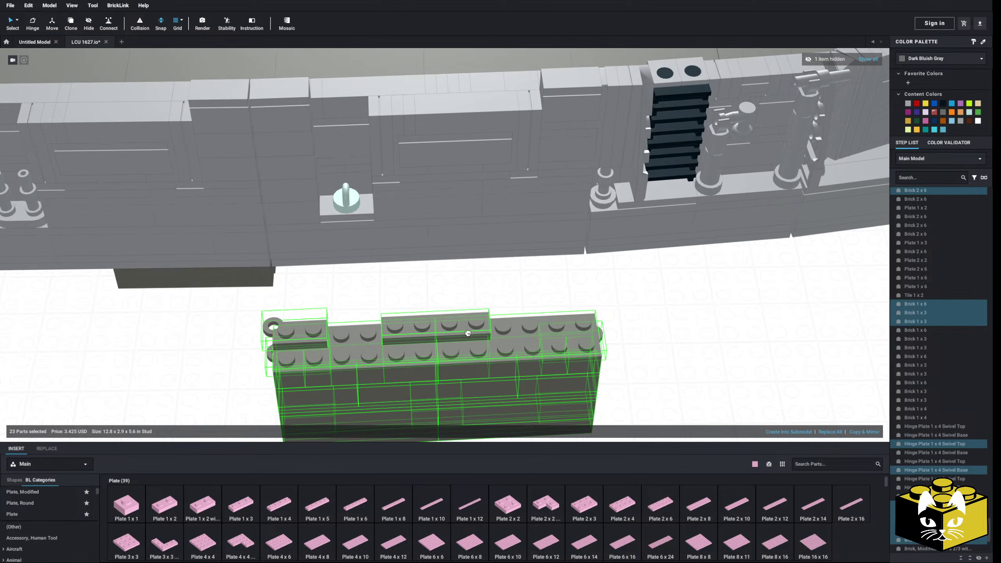
left_click_drag(481, 236, 478, 278)
left_click_drag(657, 313, 515, 240)
scroll(604, 285, "down", 3)
scroll(518, 235, "up", 5)
scroll(513, 246, "down", 3)
scroll(514, 246, "up", 2)
scroll(513, 246, "down", 4)
middle_click_drag(515, 240, 480, 299)
left_click_drag(480, 300, 533, 241)
left_click(654, 346)
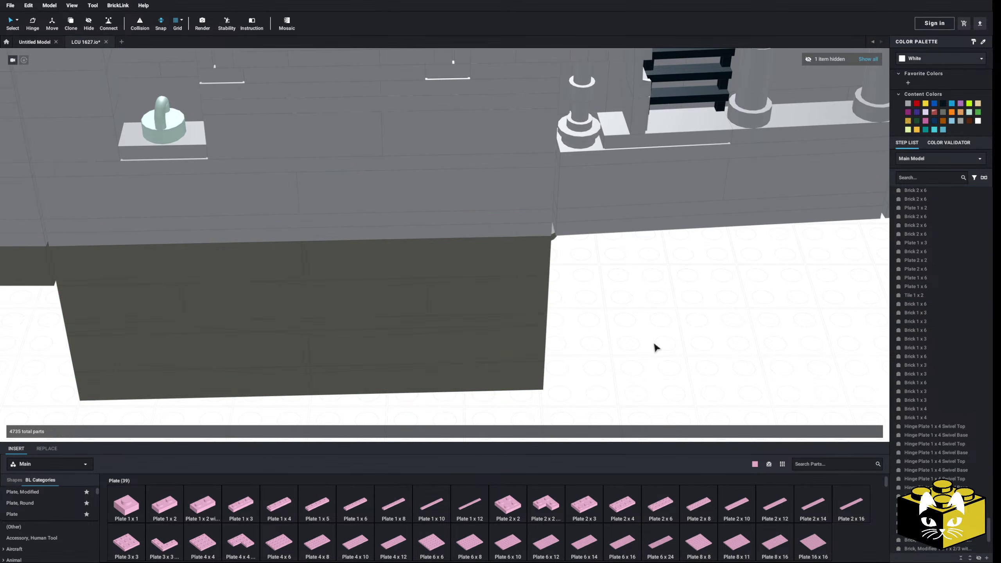
Move the side-profile reference drawing along its move axis, away from its place beside the hull.
scroll(638, 350, "up", 3)
scroll(598, 351, "down", 5)
middle_click_drag(597, 352, 615, 321)
scroll(616, 324, "down", 4)
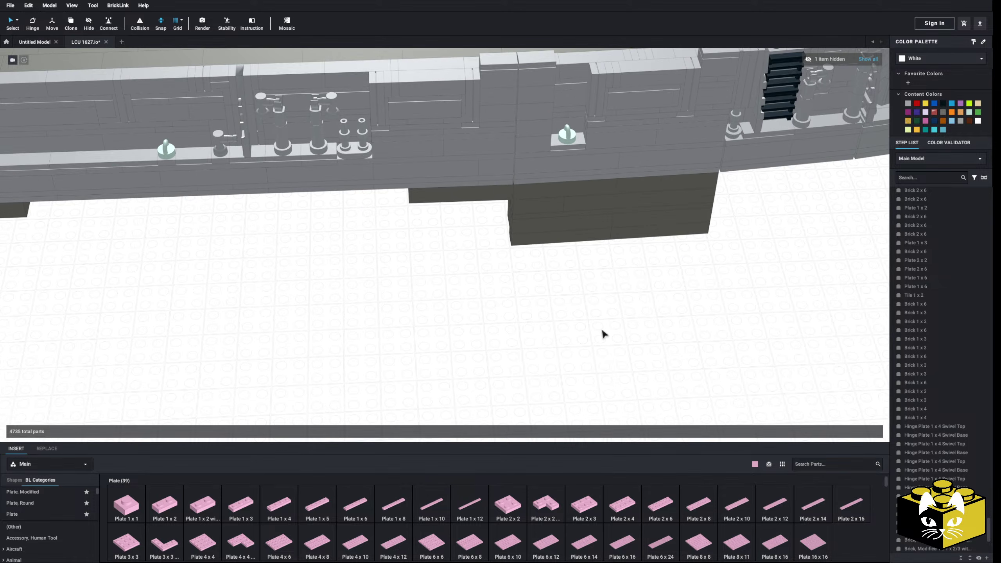
right_click_drag(599, 329, 519, 389)
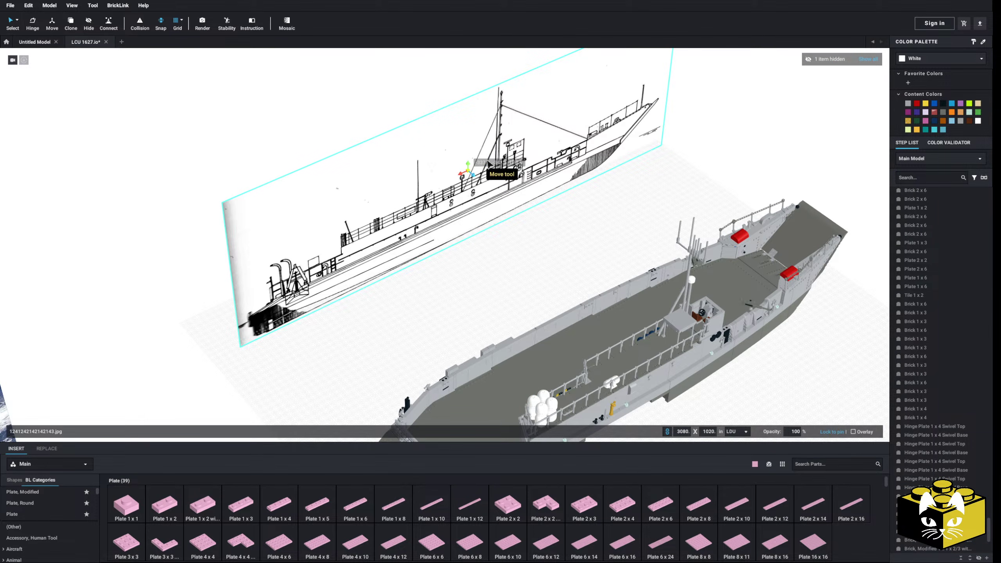
left_click_drag(476, 178, 342, 190)
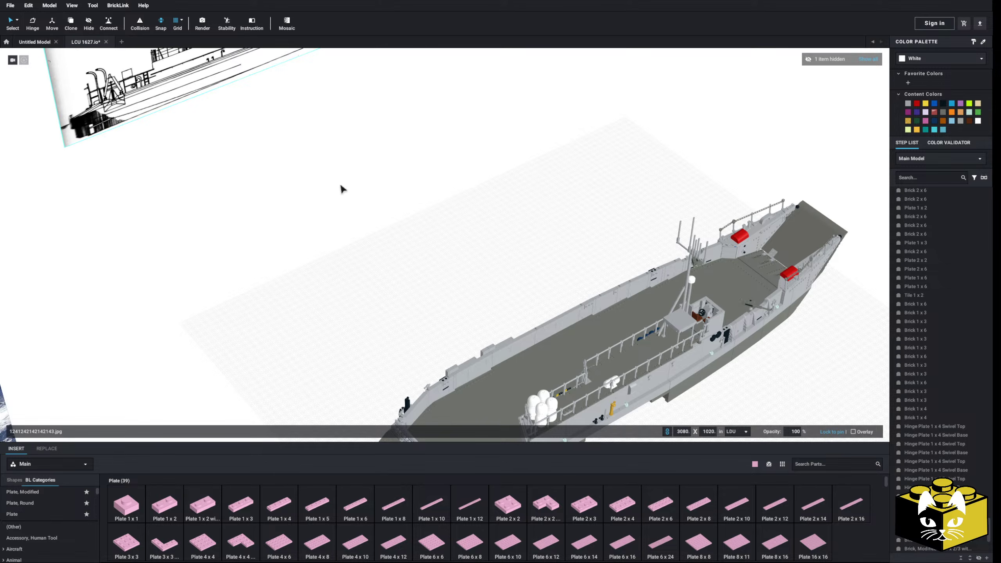
Select the 142 leftover parts of the two copied hull assemblies beside the ship and delete them.
middle_click_drag(383, 265, 309, 160)
middle_click_drag(458, 313, 460, 279)
right_click_drag(460, 279, 443, 279)
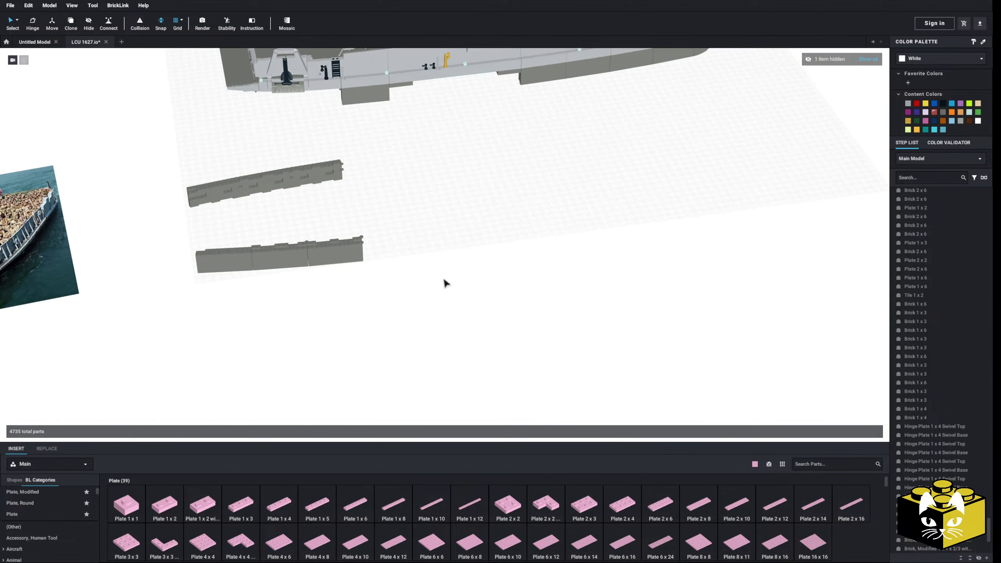
middle_click_drag(421, 314, 446, 356)
scroll(445, 356, "up", 4)
right_click_drag(446, 356, 442, 343)
middle_click_drag(441, 343, 496, 379)
right_click_drag(496, 379, 491, 387)
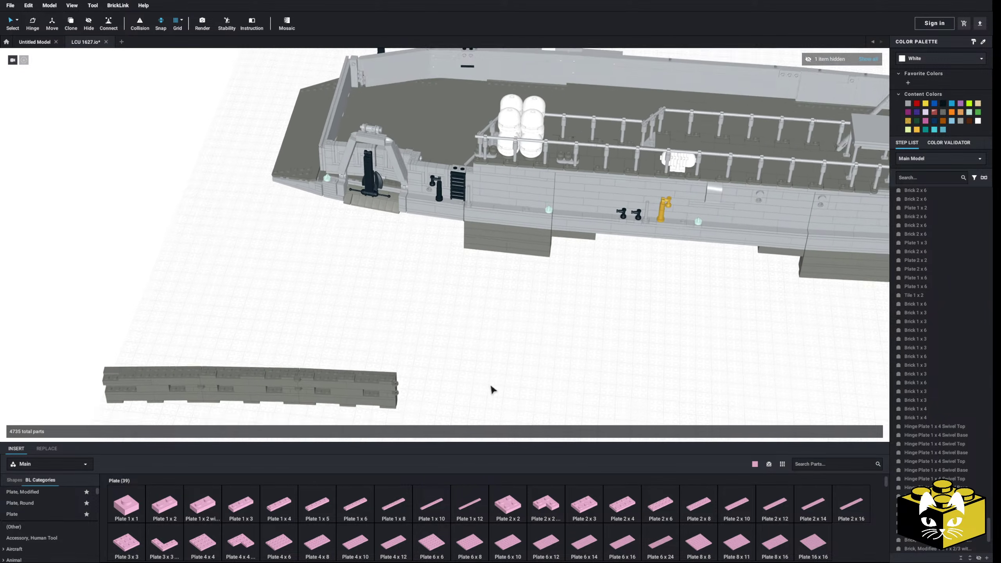
middle_click_drag(491, 388, 535, 309)
scroll(535, 314, "down", 3)
left_click_drag(621, 194, 264, 390)
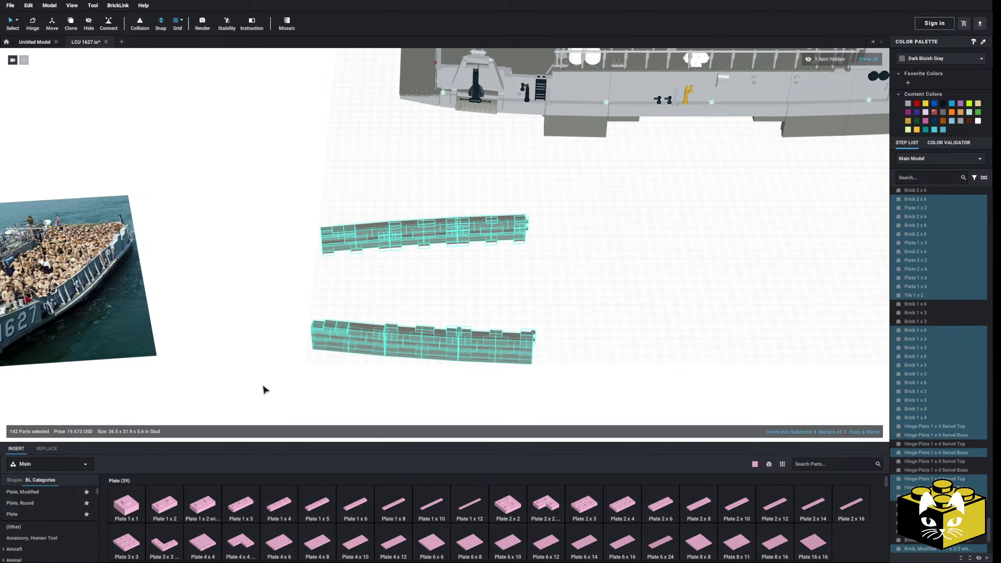
key("Delete")
Examine the lower hull from the side and from below, comparing its open stretches with the side-profile reference drawing.
middle_click_drag(501, 271, 434, 406)
right_click_drag(434, 405, 446, 352)
scroll(503, 230, "up", 3)
middle_click_drag(503, 230, 380, 416)
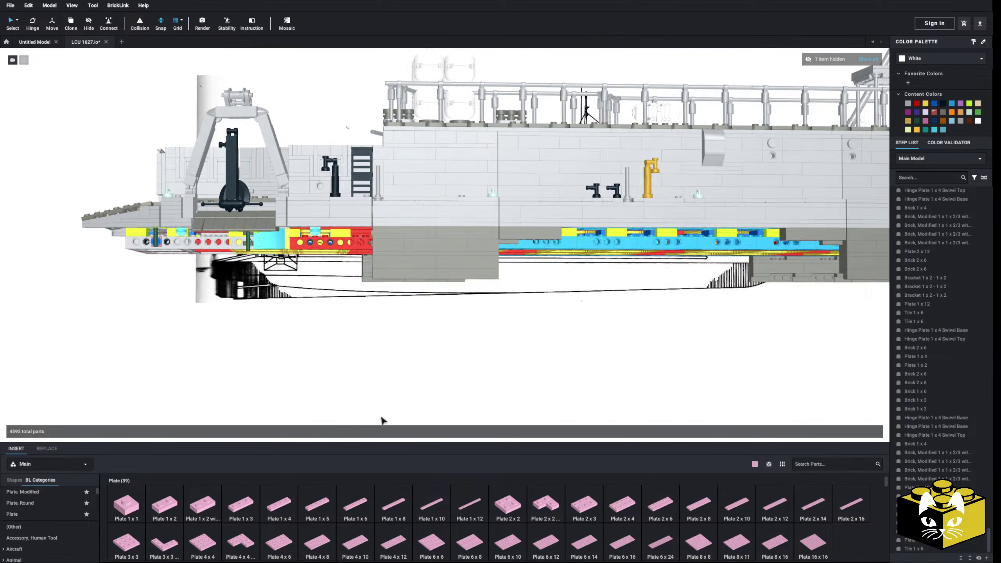
right_click_drag(381, 417, 419, 426)
scroll(418, 416, "up", 2)
scroll(418, 424, "down", 3)
middle_click_drag(419, 425, 336, 412)
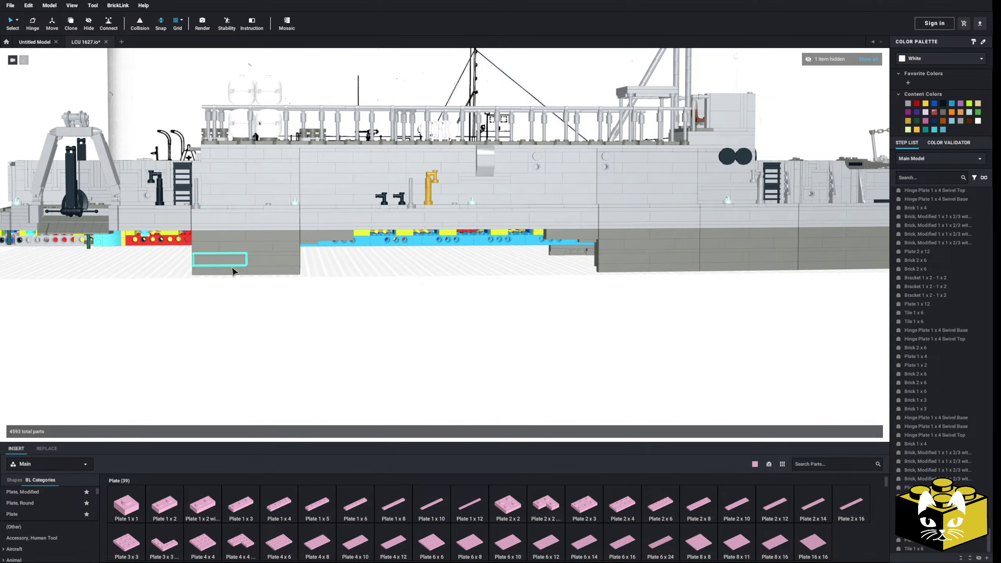
middle_click_drag(381, 335, 467, 338)
right_click_drag(466, 338, 461, 335)
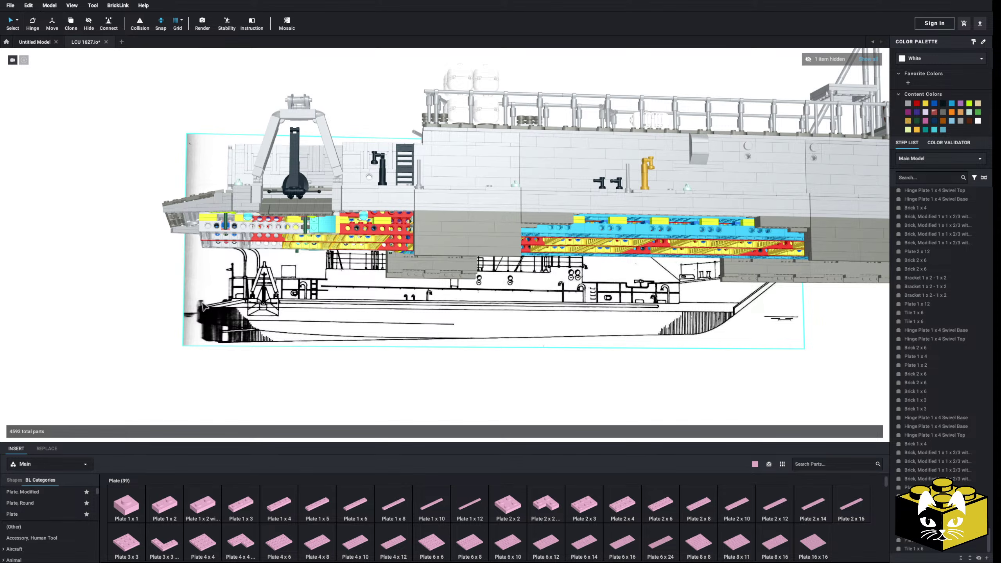
right_click_drag(513, 390, 463, 370)
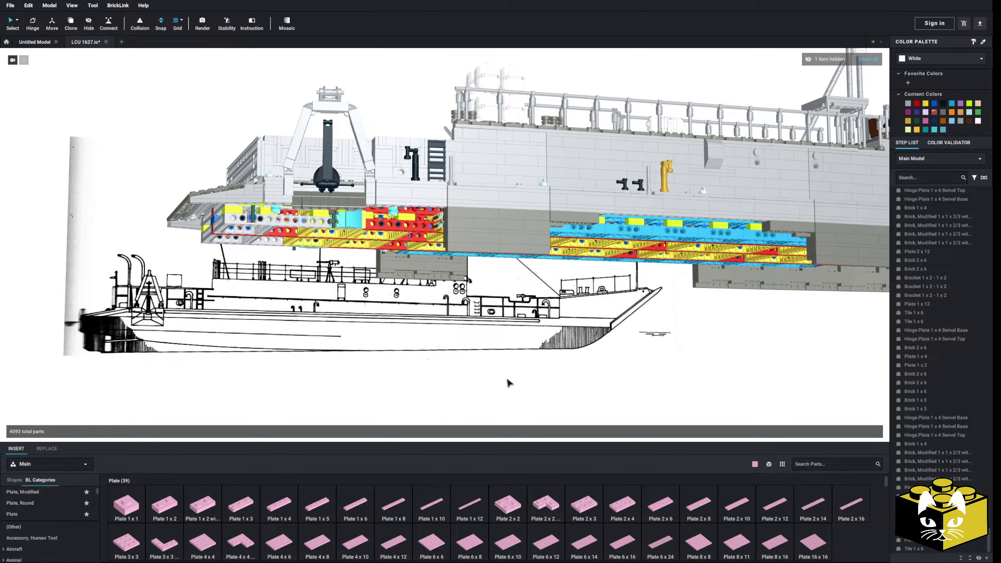
mouse_move(483, 401)
right_mouse_down()
mouse_move(428, 407)
mouse_move(429, 369)
mouse_move(413, 393)
mouse_move(386, 391)
mouse_move(424, 390)
mouse_move(382, 398)
right_mouse_up()
scroll(429, 370, "down", 5)
scroll(424, 390, "up", 3)
scroll(402, 376, "up", 5)
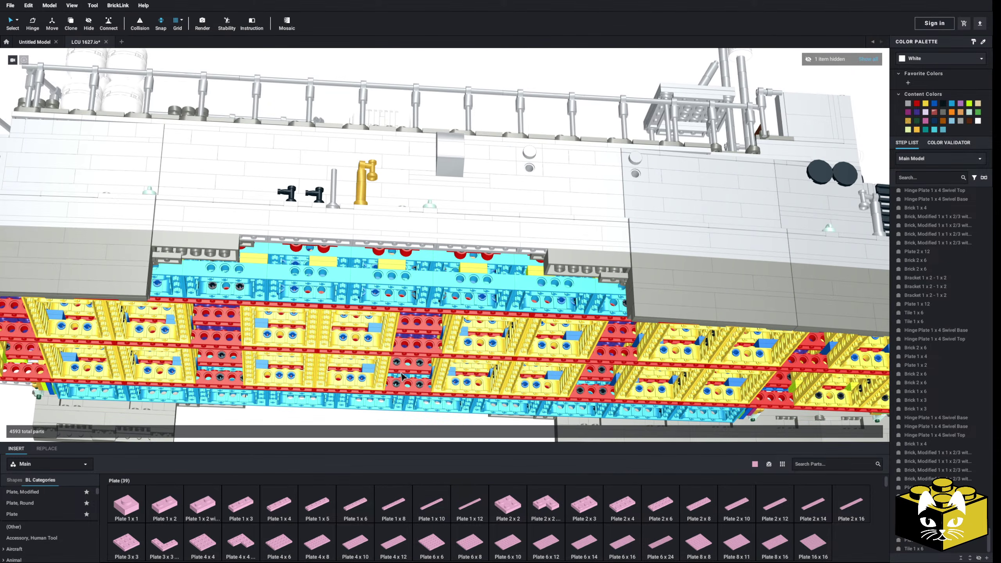
Copy the Brick 2 x 6 and Plate 1 x 2 pairs and place three copies along the recess between the lower hull blocks.
right_click_drag(338, 363, 367, 376)
scroll(363, 351, "up", 3)
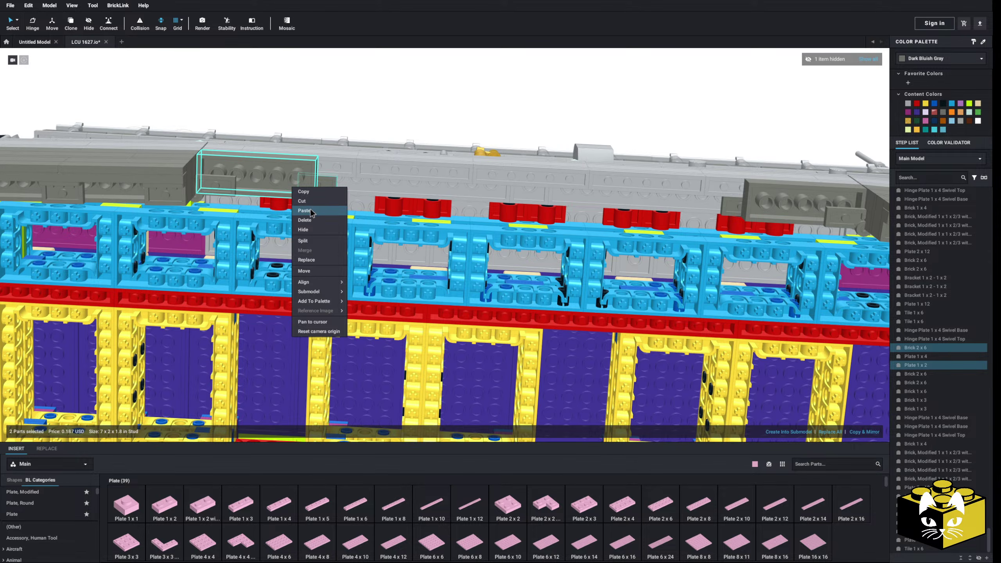
left_click(304, 210)
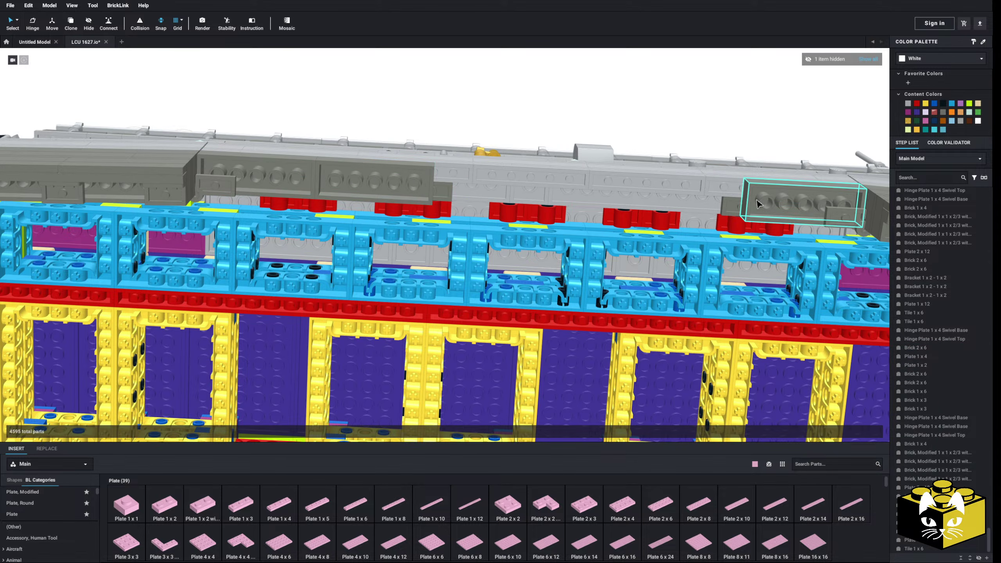
left_click(708, 151)
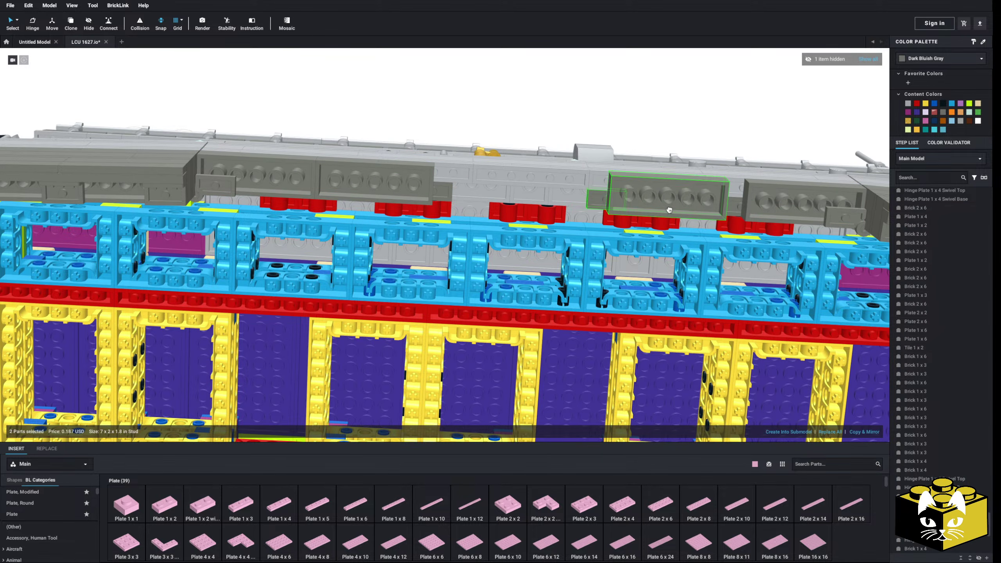
right_click(666, 113)
left_click(690, 151)
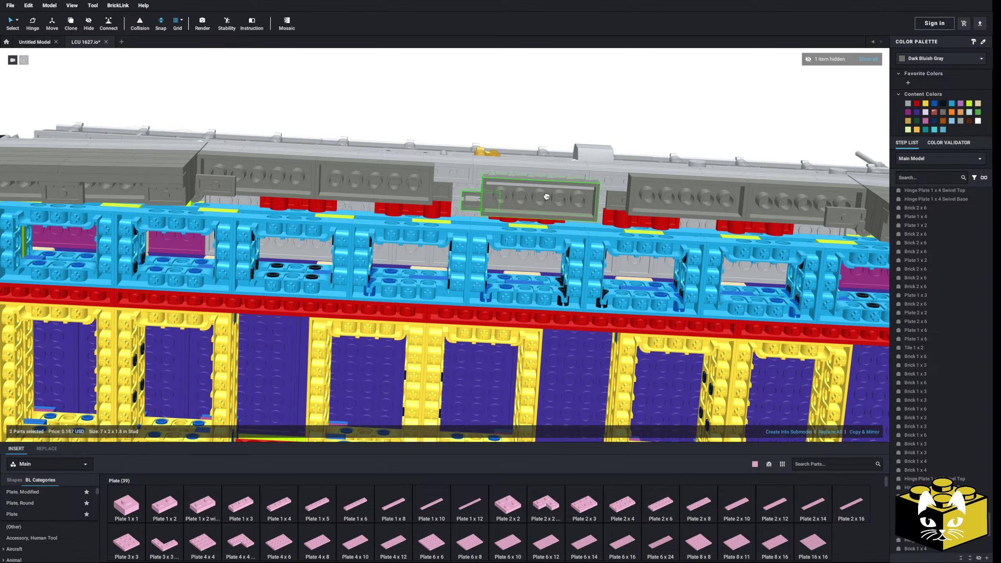
left_click(566, 189)
left_click(596, 114)
Insert a Bright Pink Brick 2 x 4 into the remaining gap in the middle of the recessed brick row.
right_click_drag(595, 114, 593, 122)
scroll(586, 252, "up", 5)
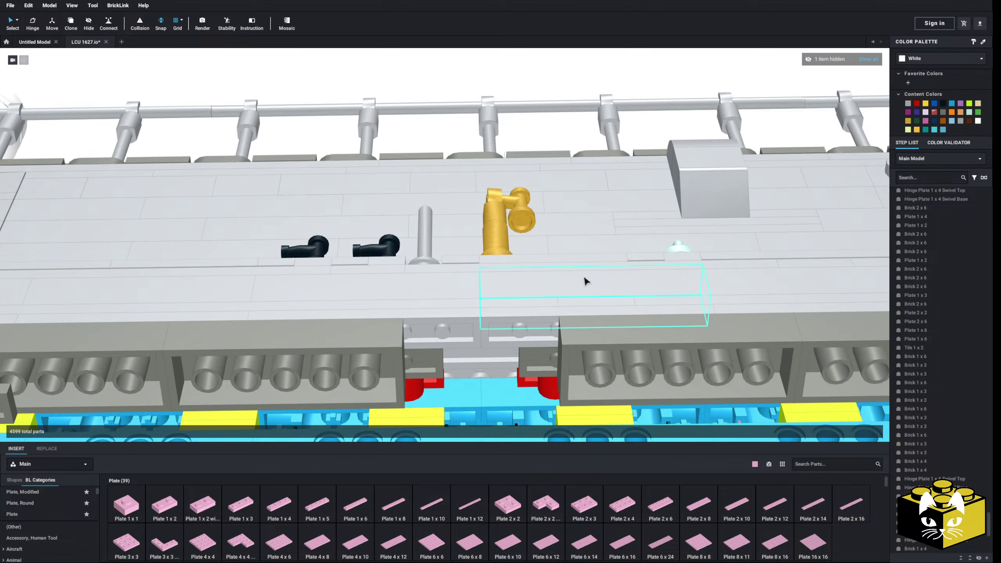
middle_click_drag(584, 277, 529, 209)
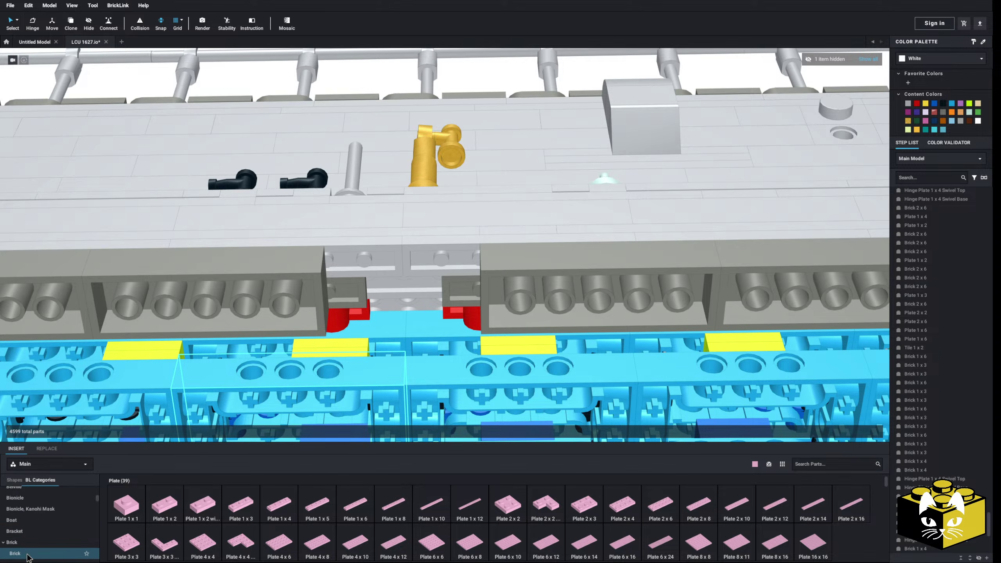
left_click(28, 555)
left_click_drag(424, 296, 406, 270)
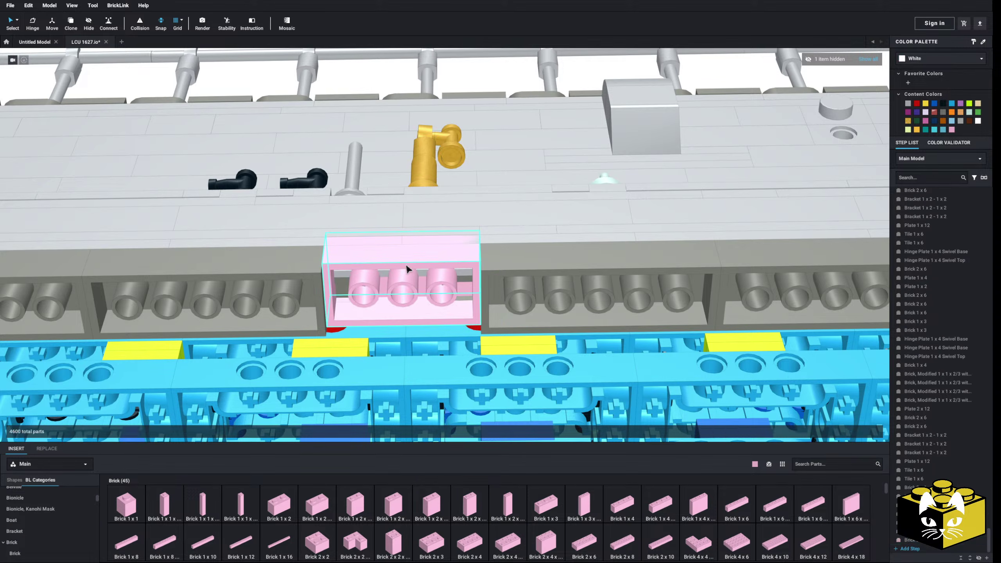
Recolor the three copied Brick 2 x 6 and Plate 1 x 2 pairs Bright Pink to match the Brick 2 x 4.
right_click_drag(402, 278, 421, 413)
right_click_drag(362, 330, 365, 334)
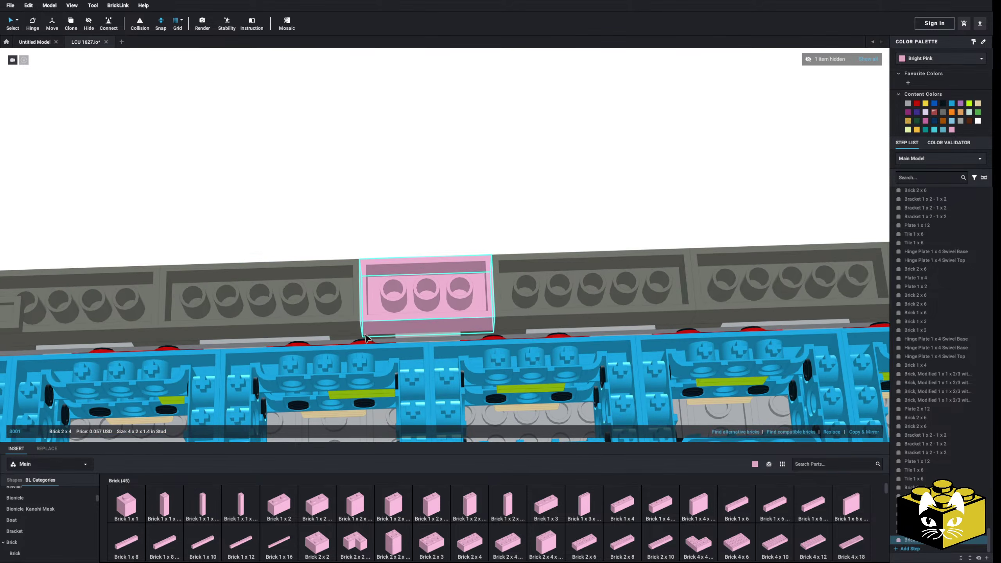
left_click(365, 338, "ctrl")
left_click(335, 311, "ctrl")
scroll(335, 309, "down", 3)
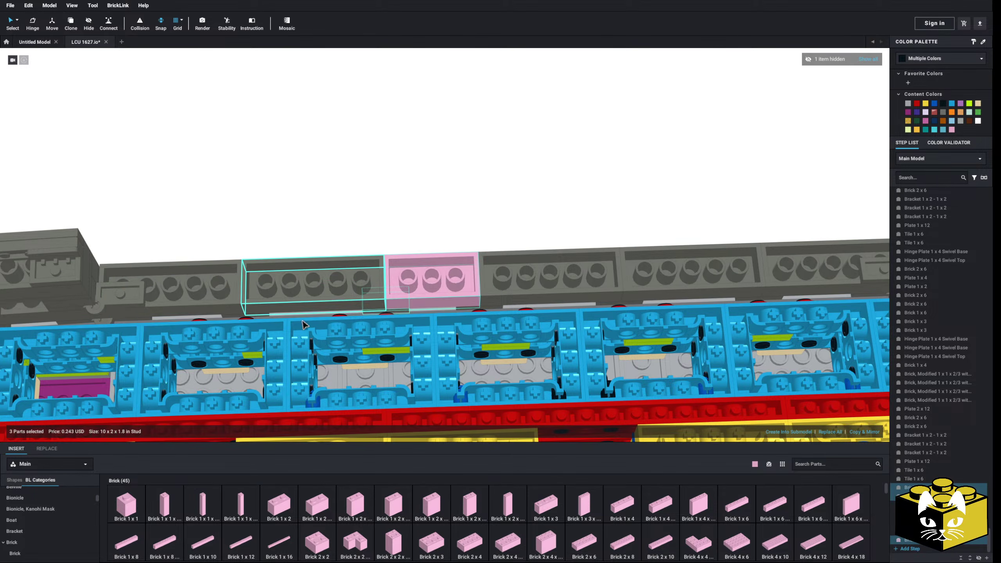
left_click(544, 296, "ctrl")
left_click(488, 311, "ctrl")
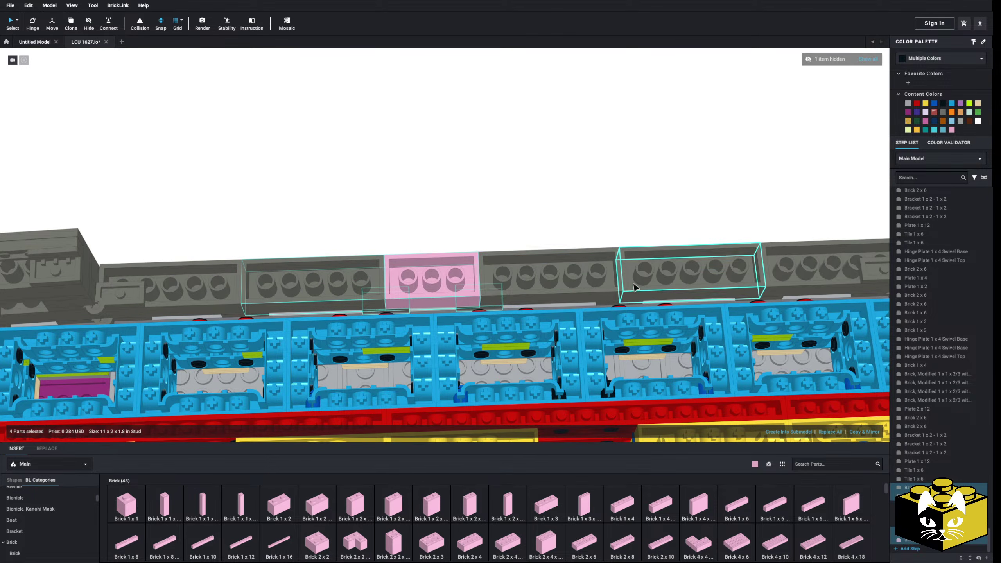
left_click(626, 293, "ctrl")
left_click(619, 302, "ctrl")
scroll(636, 296, "down", 3)
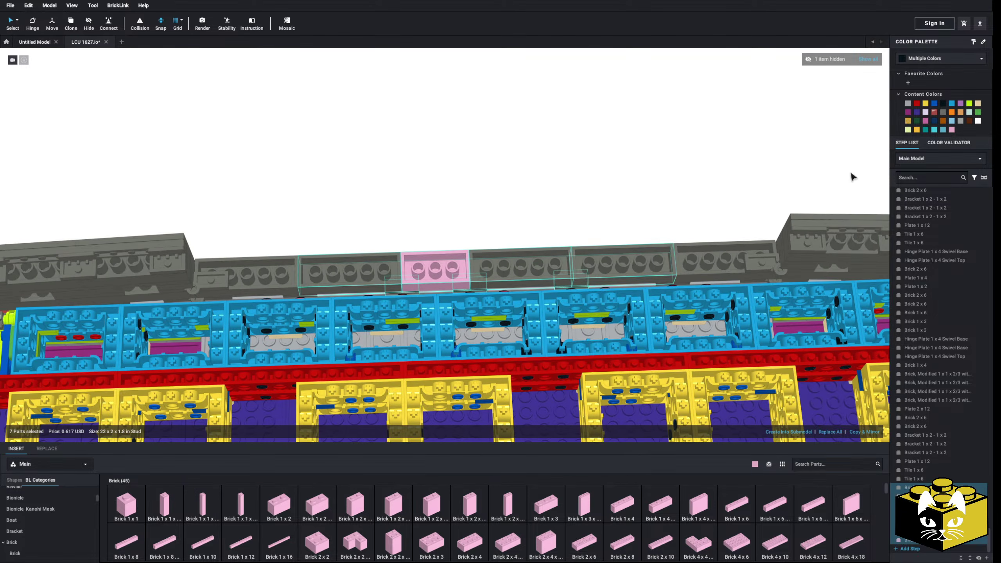
left_click(951, 132)
left_click(579, 175)
Copy a Brick 1 x 3 from the stern-side lower hull block and place it at the stern end of the recessed row.
right_click_drag(579, 175, 569, 236)
right_click_drag(552, 394, 485, 303)
scroll(486, 303, "down", 3)
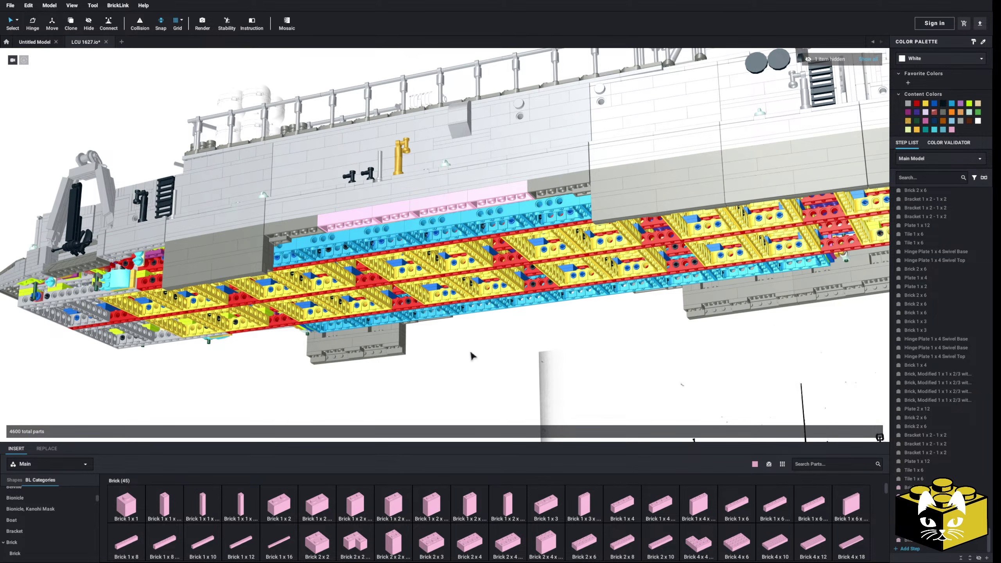
mouse_move(472, 356)
right_mouse_down()
mouse_move(465, 351)
mouse_move(487, 357)
right_mouse_up()
scroll(485, 357, "up", 4)
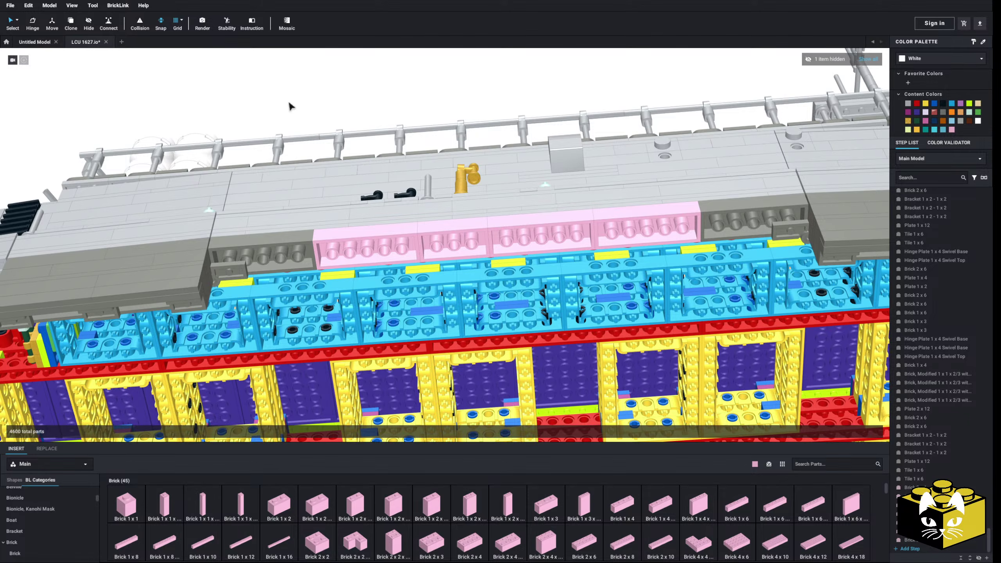
middle_click_drag(288, 102, 443, 82)
scroll(343, 158, "up", 1)
right_click(308, 233)
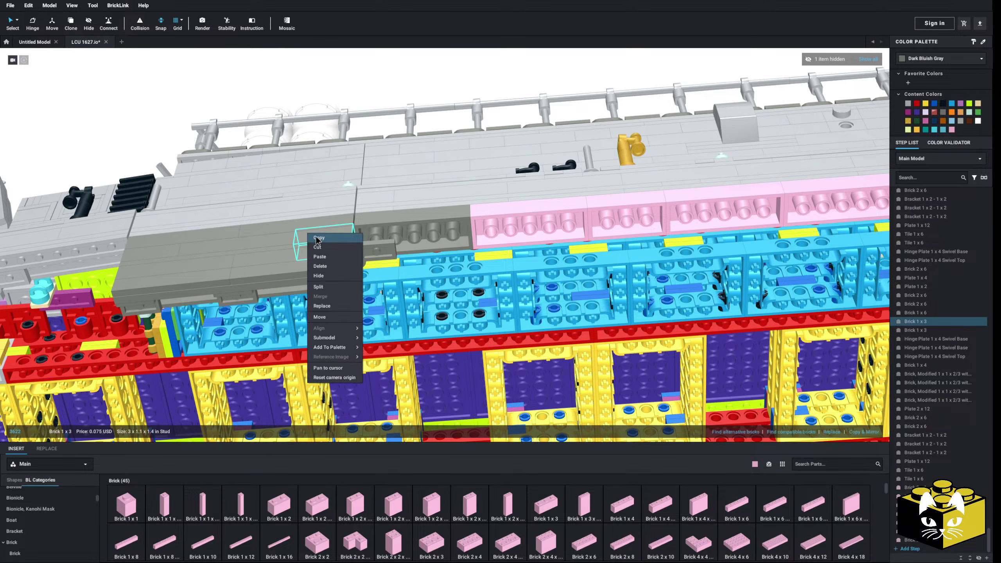
left_click(316, 239)
right_click(359, 99)
left_click(372, 122)
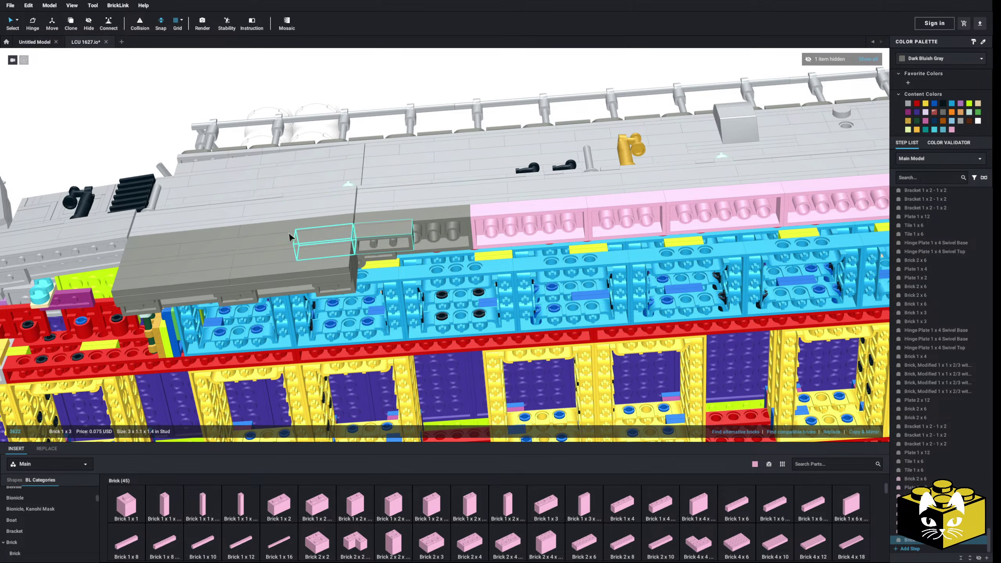
Copy another Brick 1 x 3 and place it at the bow end of the recessed row.
right_click(266, 240)
left_click(274, 246)
right_click(413, 72)
left_click(427, 97)
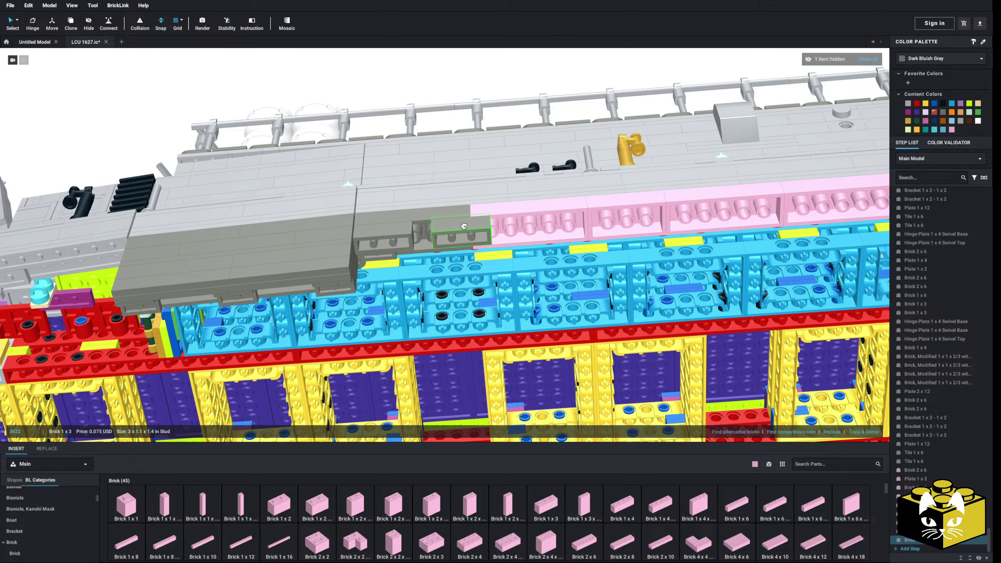
middle_click_drag(579, 210, 244, 215)
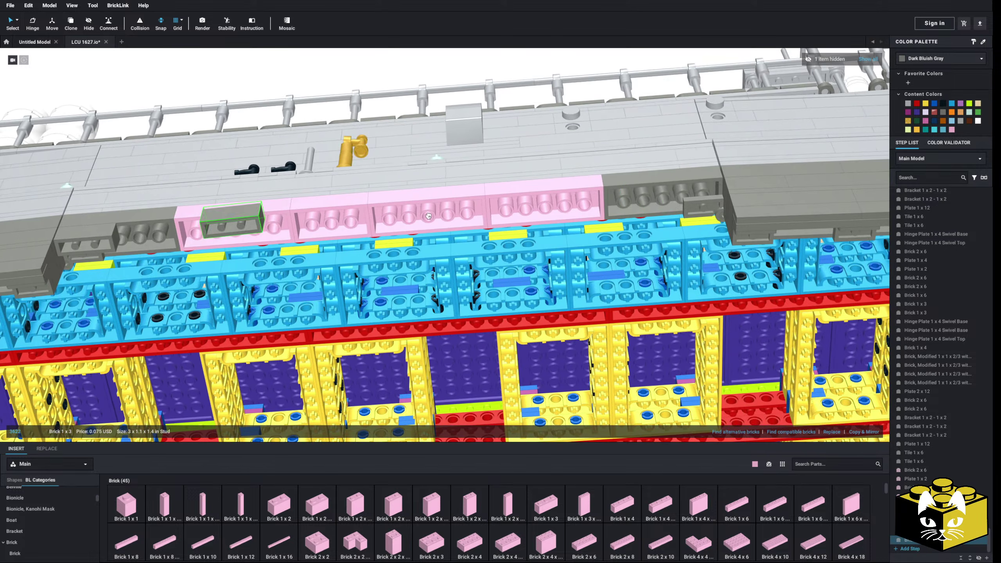
left_click(369, 53)
Copy a Brick 1 x 6 from the lower hull block and place one copy beside each end Brick 1 x 3.
middle_click_drag(323, 75, 415, 73)
right_click(82, 244)
left_click(93, 248)
right_click(258, 94)
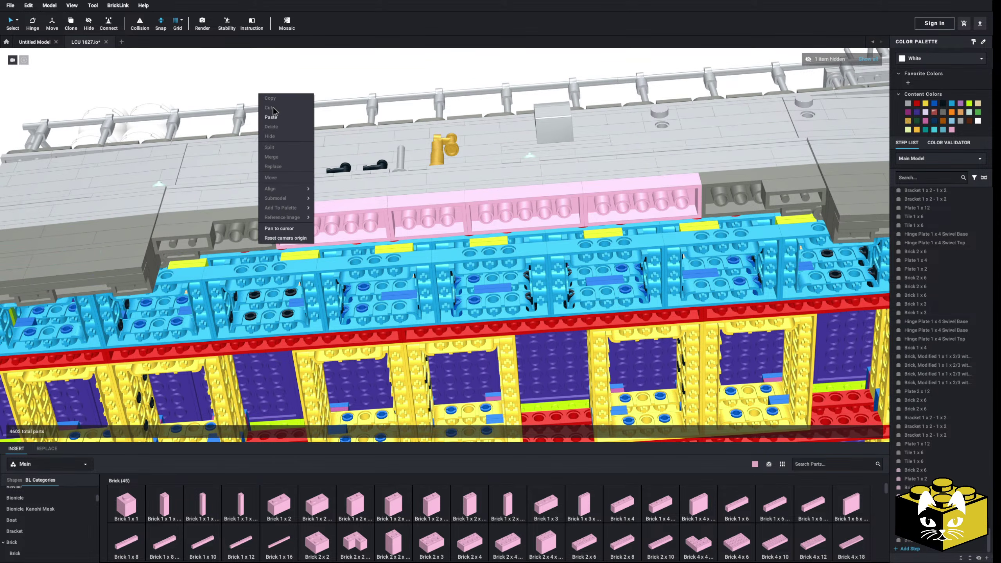
left_click(275, 117)
right_click(350, 79)
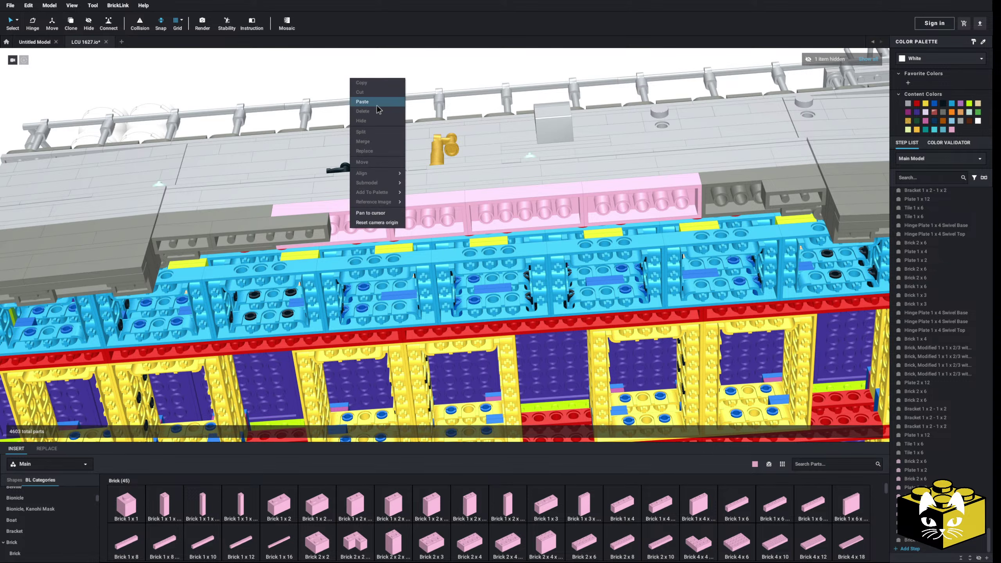
left_click(375, 103)
right_click(400, 57)
left_click(411, 85)
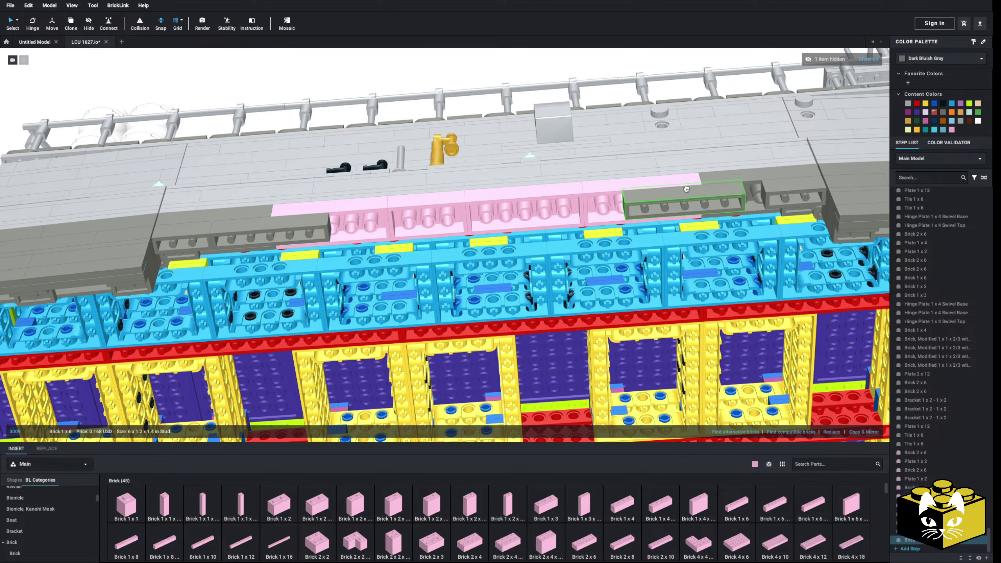
left_click(704, 190)
Place two more copies of the Brick 1 x 6 toward the middle of the row, leaving a four-stud gap between them.
right_click(493, 59)
left_click(504, 83)
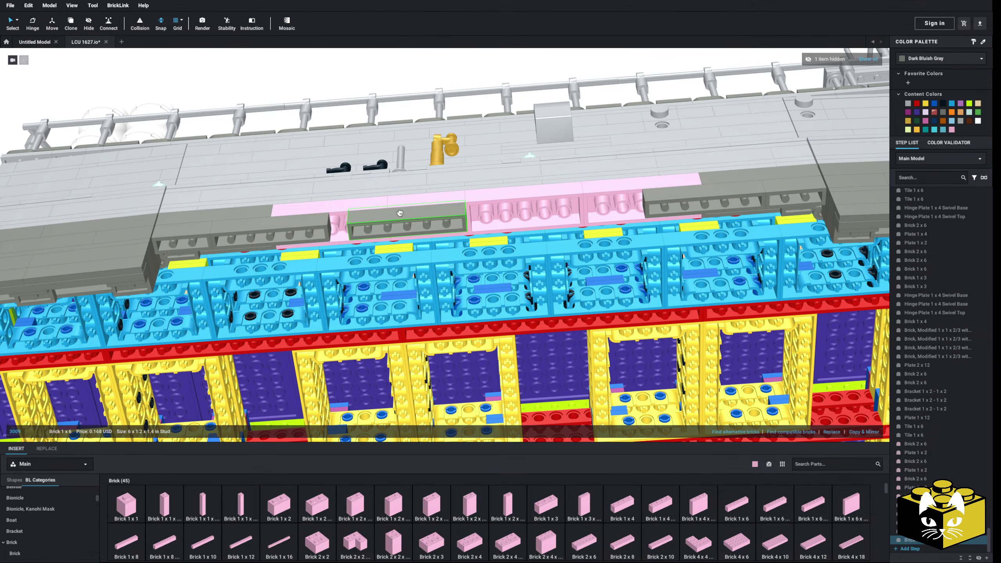
left_click(387, 219)
right_click(417, 78)
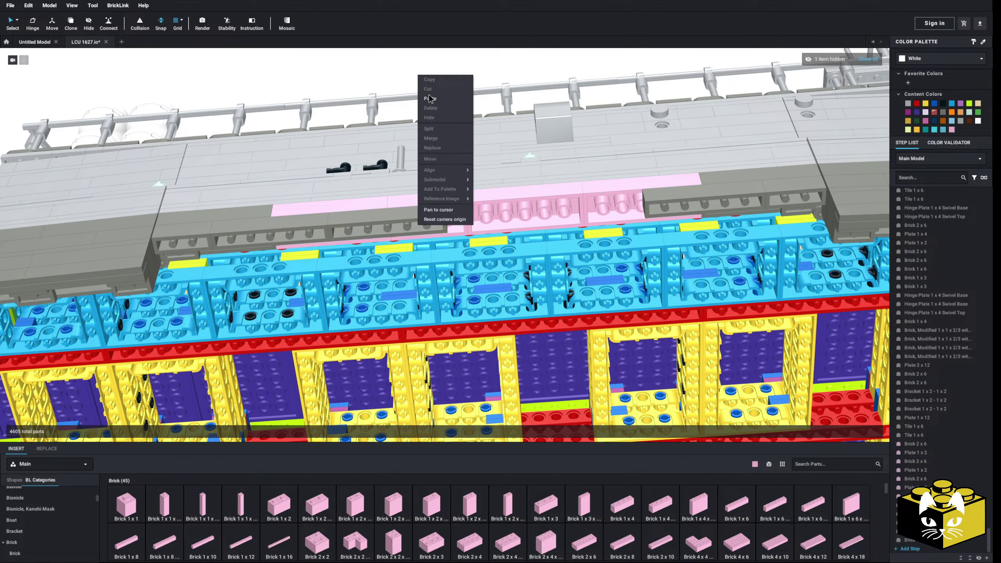
left_click(429, 101)
left_click(452, 84)
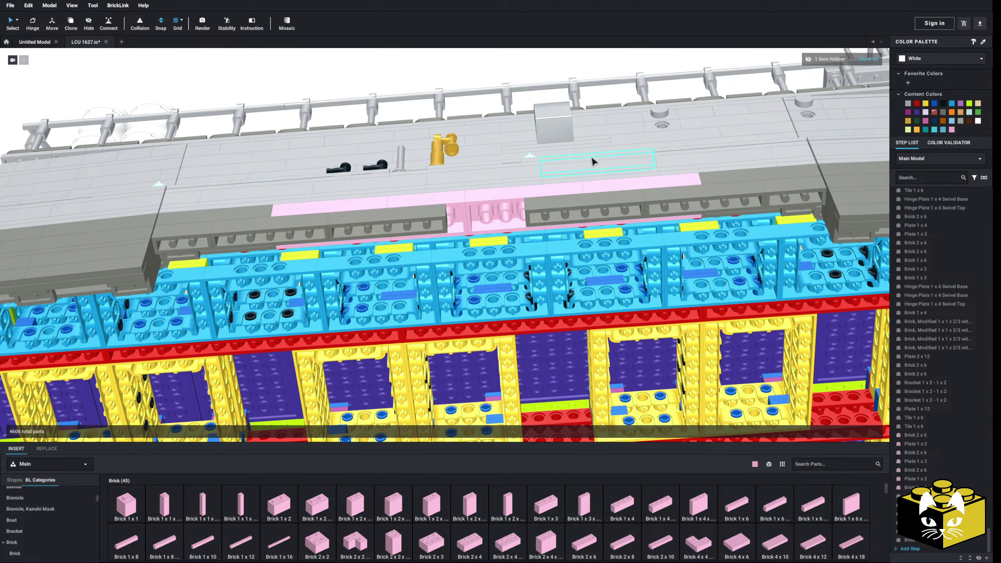
Recolor the four Brick 1 x 6 and two Brick 1 x 3 copies in the outer row Bright Pink.
left_click(784, 206)
left_click(714, 208, "ctrl")
left_click(595, 217, "ctrl")
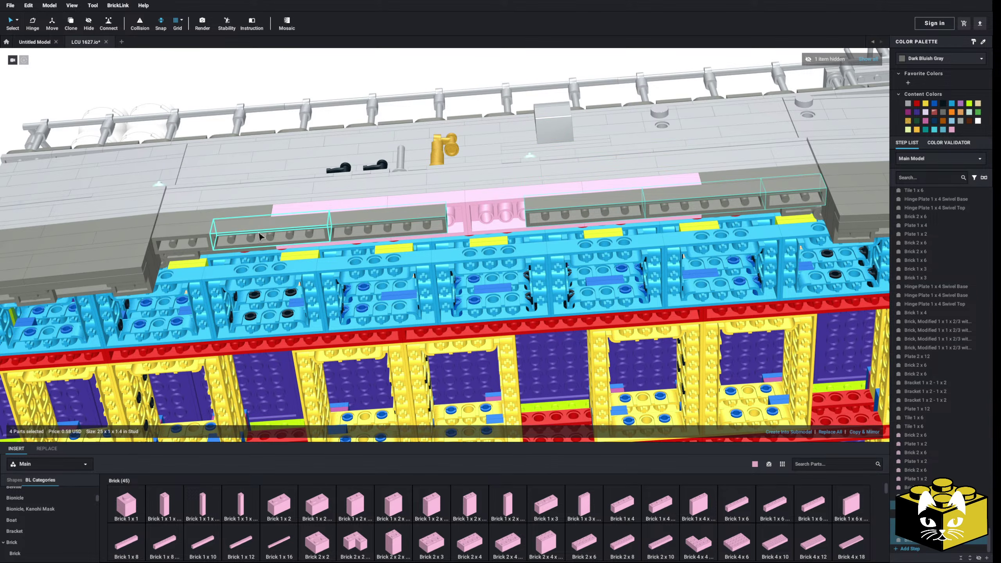
left_click(952, 130)
left_click(553, 94)
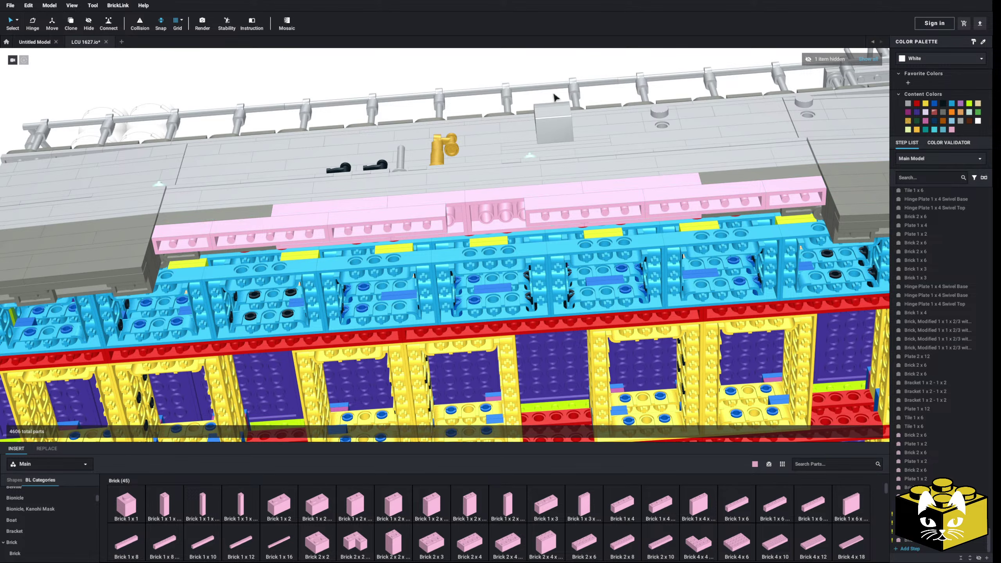
Insert a Bright Pink Brick 1 x 4 into the gap in the middle of the outer row.
left_click(627, 509)
left_click(481, 208)
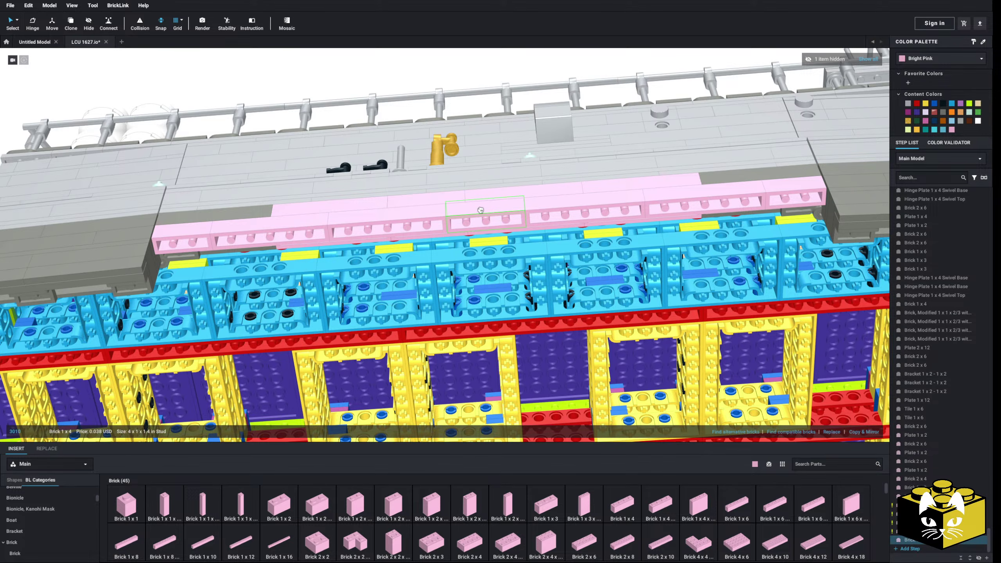
left_click(375, 84)
Copy two Brick, Modified 1 x 1 x 2/3 from the hull block, place them under one end of the pink row and recolor them Bright Pink.
right_click_drag(375, 83, 374, 74)
scroll(306, 201, "up", 5)
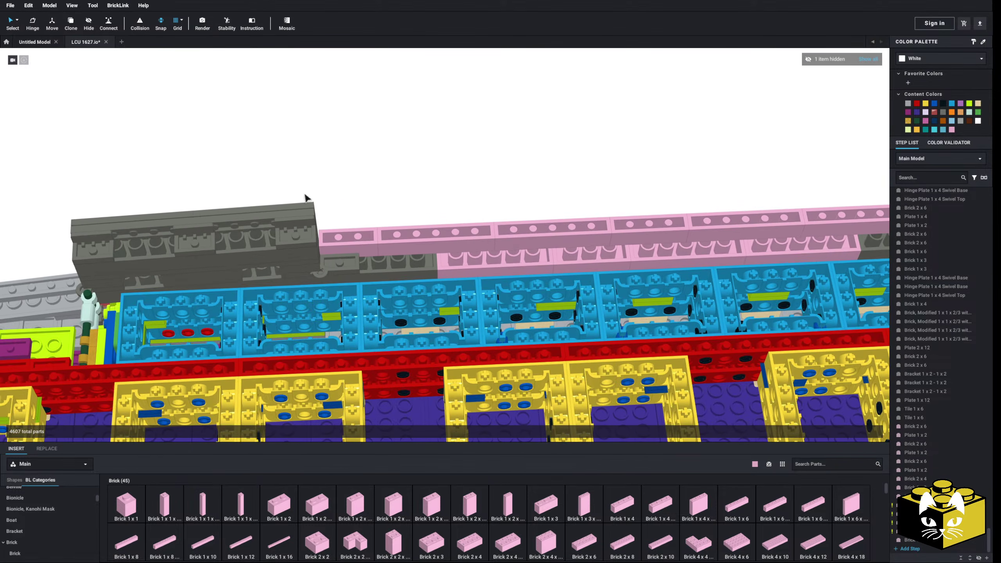
left_click(223, 287)
left_click(213, 286, "ctrl")
right_click(212, 285)
left_click(221, 299)
left_click(308, 166)
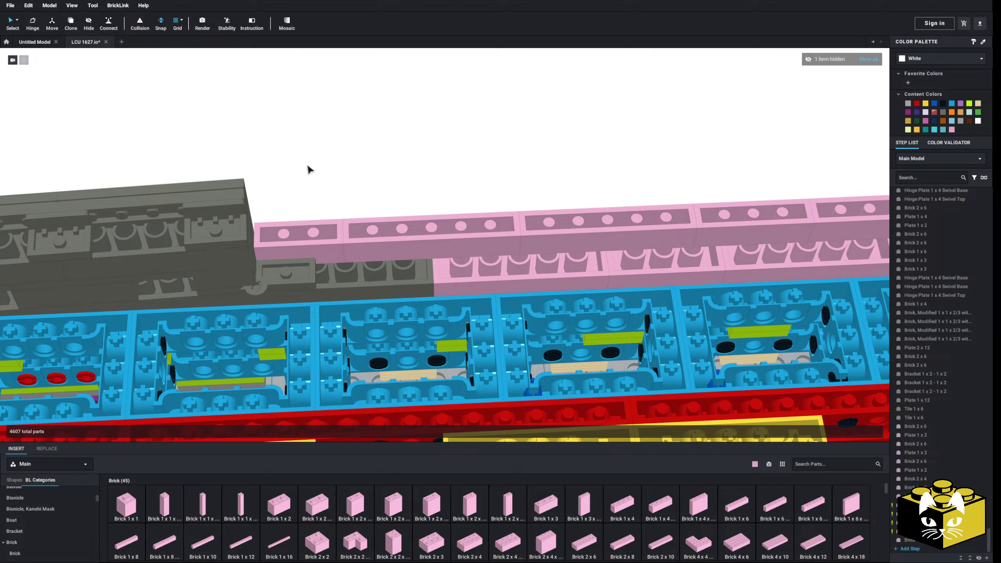
right_click(308, 165)
left_click(318, 188)
left_click_drag(316, 269, 298, 271)
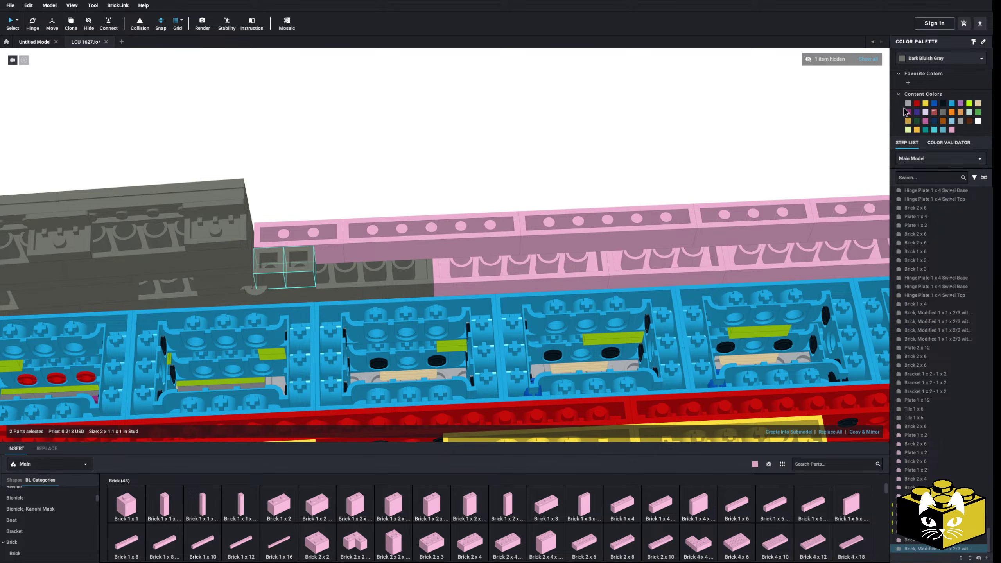
left_click(951, 129)
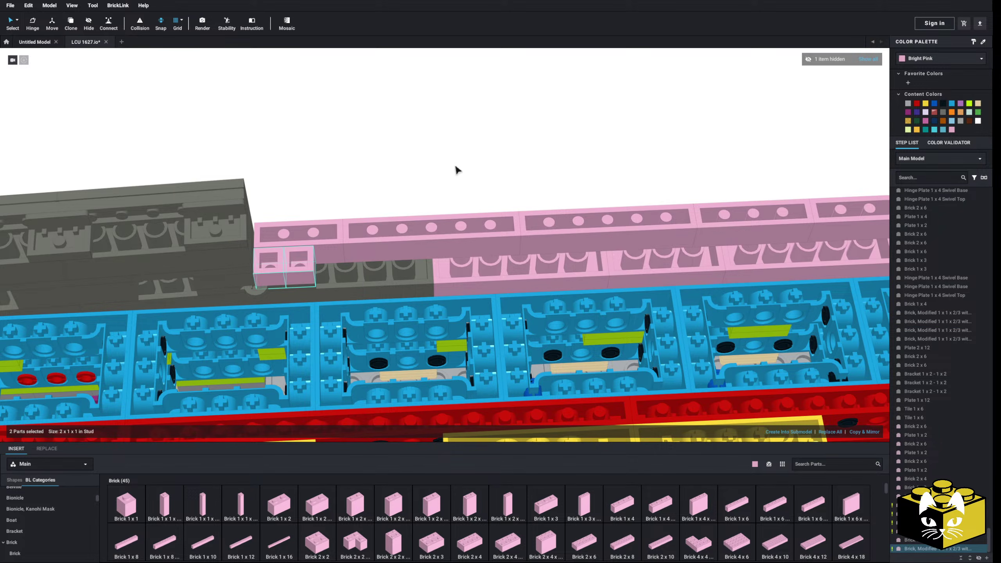
Copy the Bright Pink pair of Brick, Modified 1 x 1 x 2/3 to the opposite end of the pink row.
left_click(287, 263, "ctrl")
right_click(286, 263)
left_click(295, 268)
right_click(350, 183)
left_click(363, 205)
middle_click_drag(571, 205, 254, 206)
left_click(579, 240)
left_click(490, 194)
Insert five Bright Pink Brick 1 x 4 along the second row between the two modified brick pairs, bridging the joints of the bricks behind.
middle_click_drag(114, 168, 469, 146)
middle_click_drag(402, 163, 444, 148)
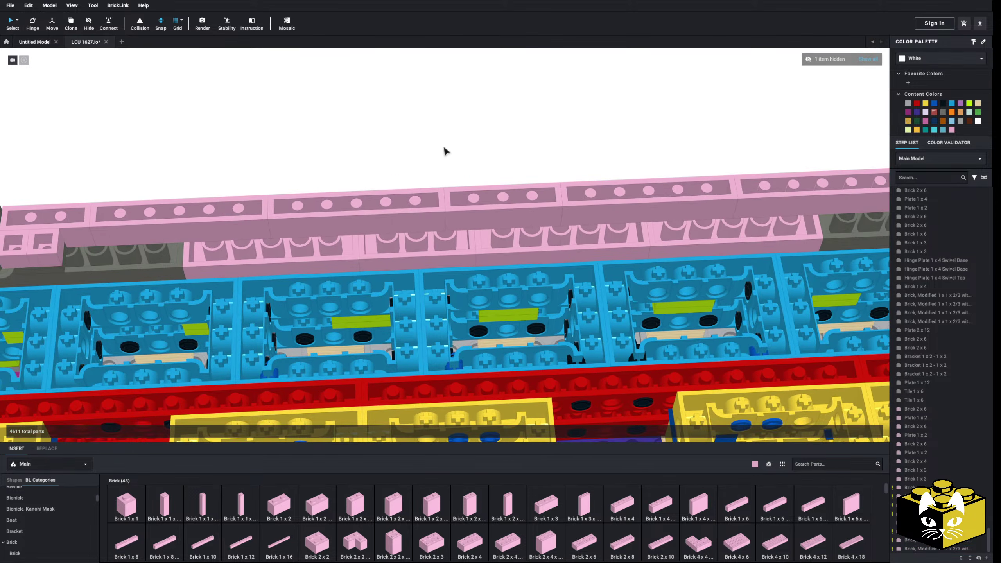
scroll(445, 149, "down", 4)
scroll(446, 150, "up", 3)
left_click(623, 508)
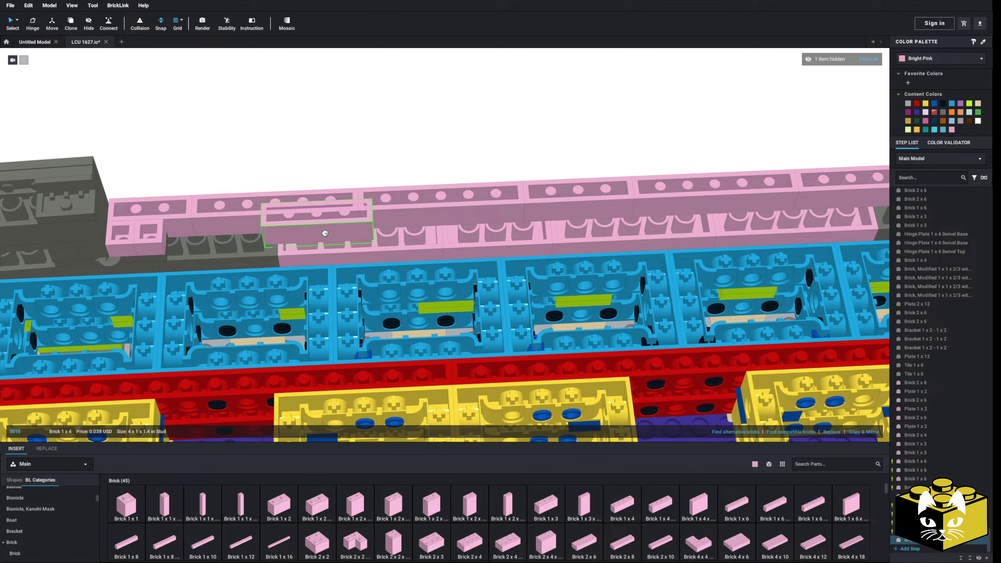
left_click(281, 243)
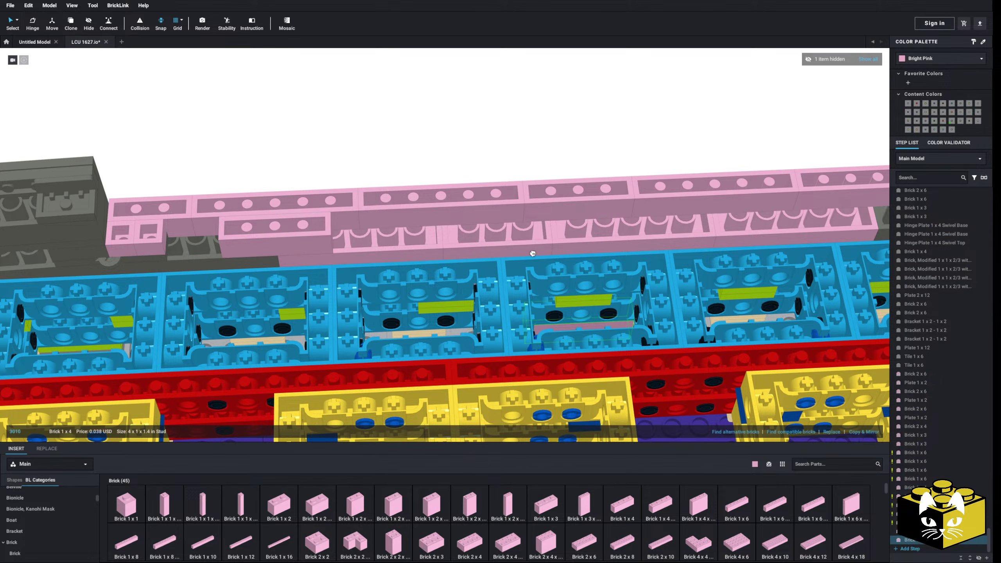
left_click(613, 512)
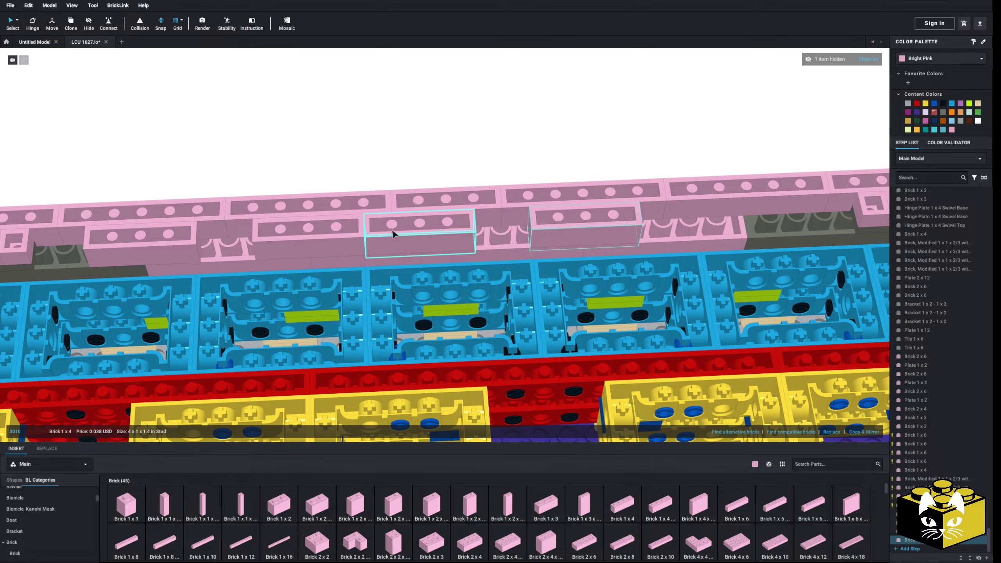
middle_click_drag(392, 234, 209, 220)
left_click(617, 509)
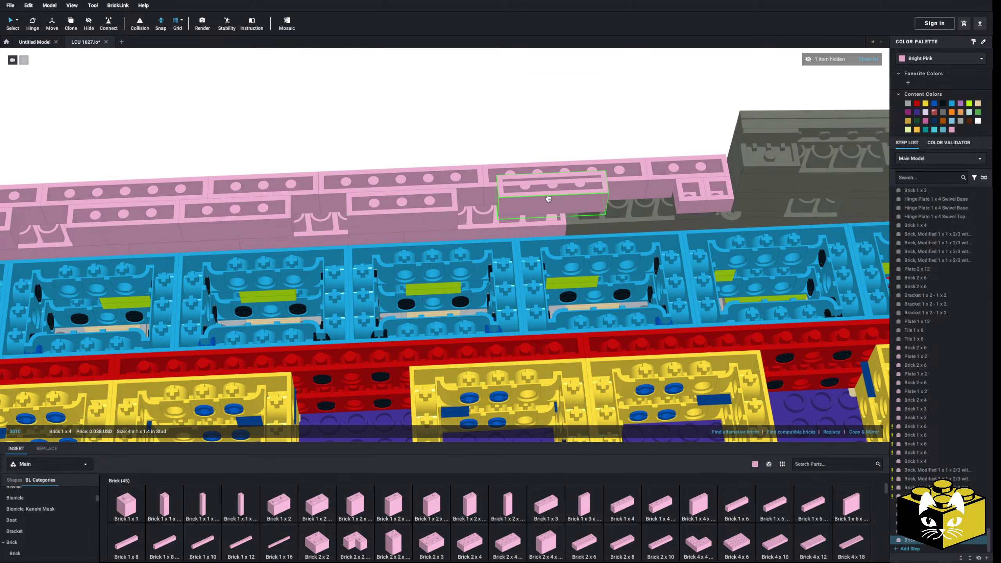
left_click(554, 204)
left_click(371, 165)
Copy a Plate 2 x 12 from the hull block and place it over the first end of the two pink brick rows.
scroll(371, 164, "down", 5)
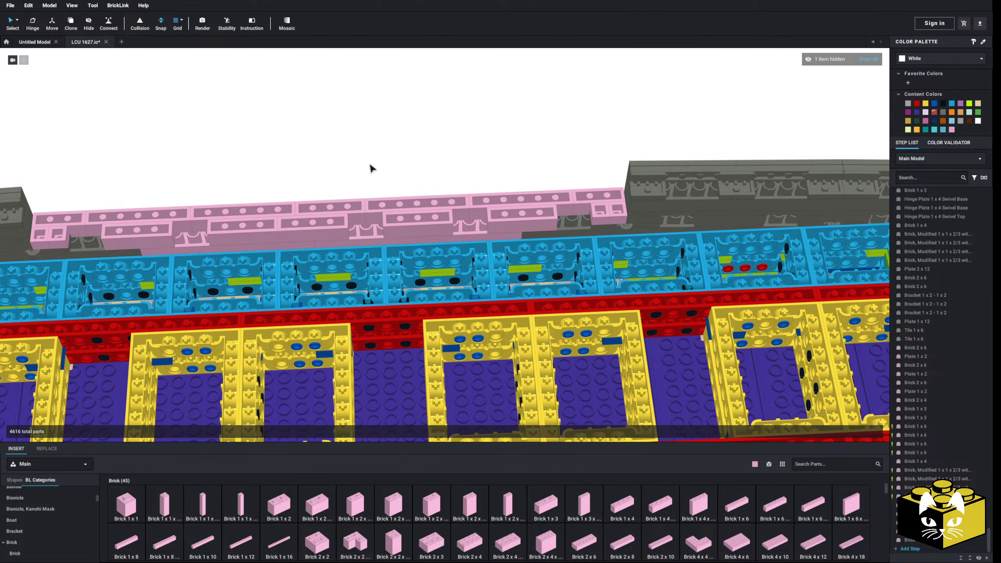
middle_click_drag(371, 164, 451, 189)
scroll(448, 188, "up", 5)
scroll(372, 213, "down", 3)
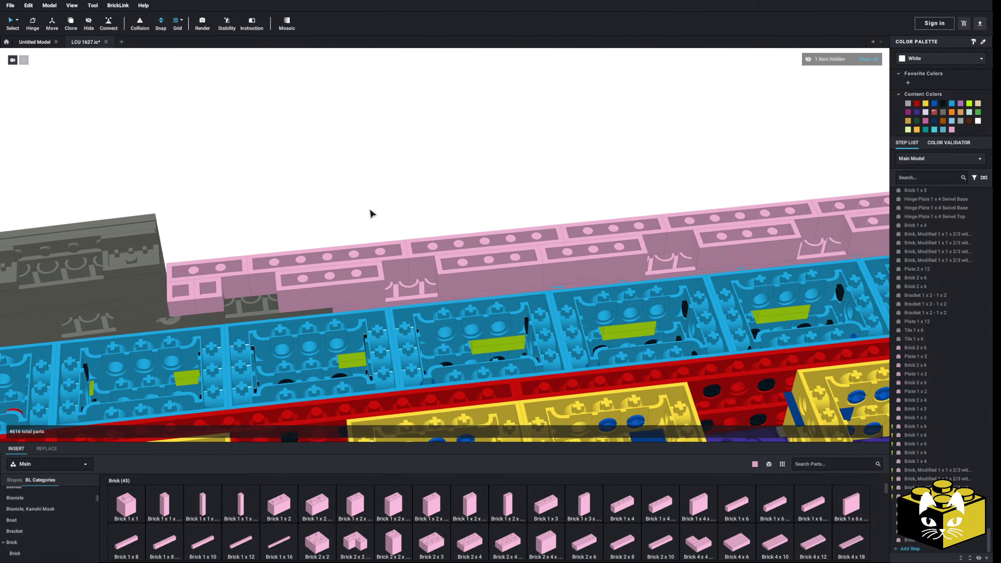
right_click(219, 284)
left_click(228, 298)
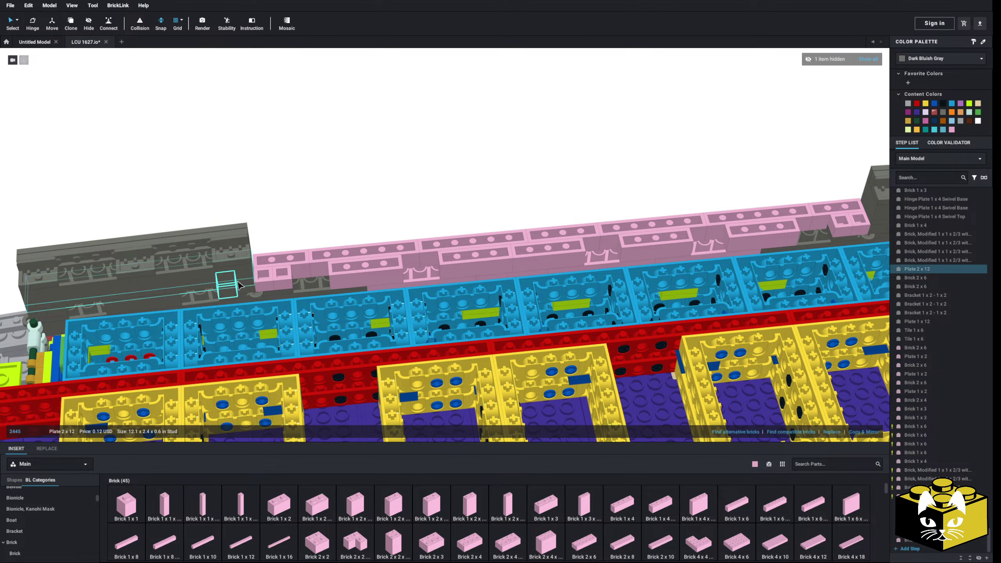
left_click(350, 197)
right_click_drag(350, 194, 351, 198)
right_click(372, 208)
left_click(385, 233)
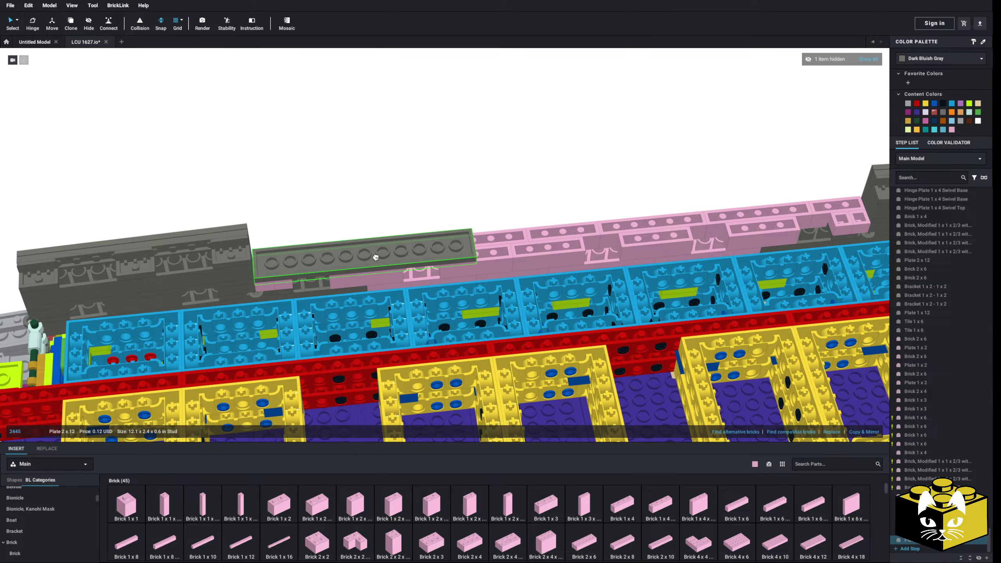
left_click(375, 257)
Place another copy of the Plate 2 x 12 over the opposite end of the pink brick rows.
left_click(387, 206)
middle_click_drag(386, 205, 294, 210)
right_click(301, 209)
left_click(311, 232)
left_click(561, 217)
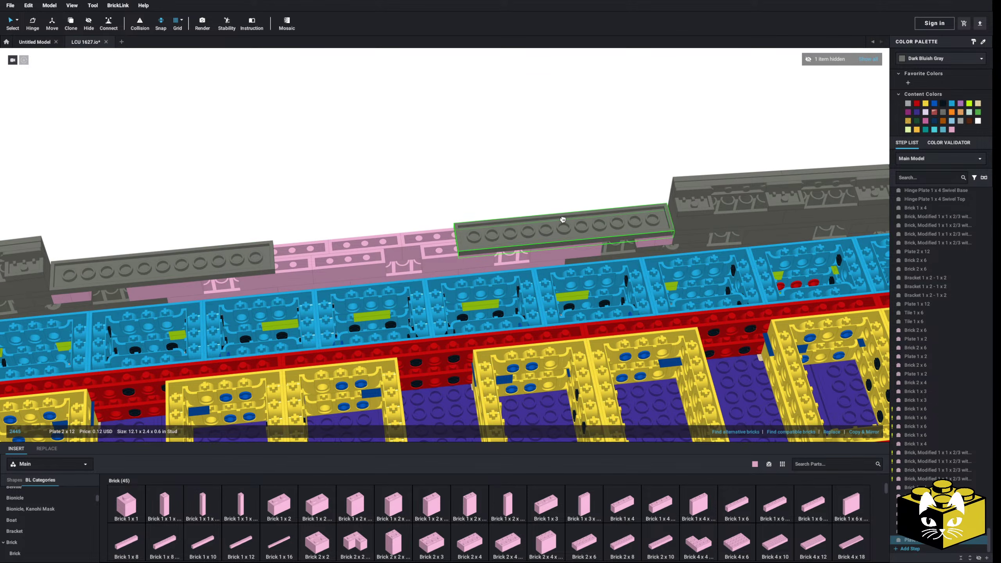
left_click(460, 200)
scroll(437, 206, "up", 3)
right_click_drag(413, 211, 418, 210)
scroll(420, 211, "up", 3)
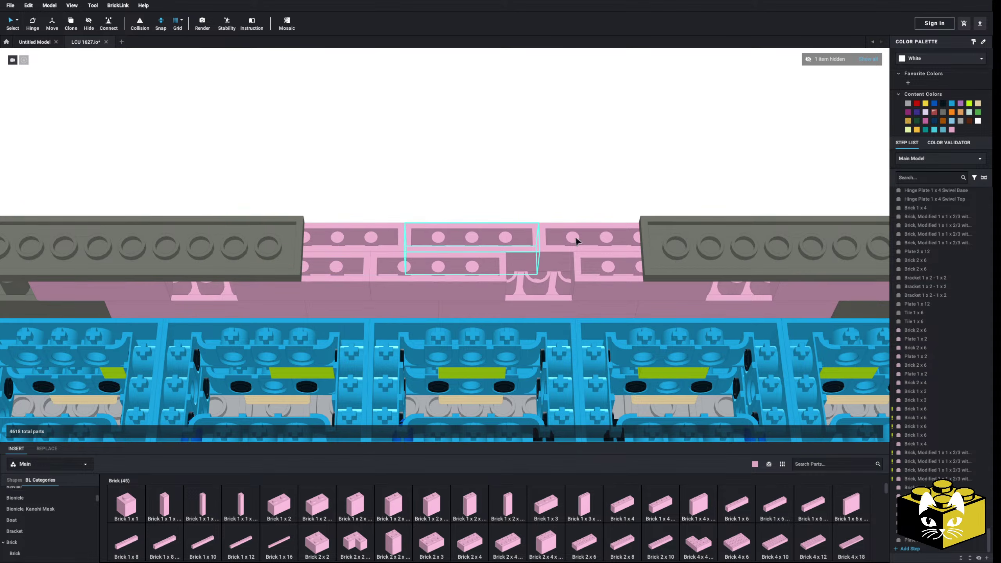
right_click(506, 176)
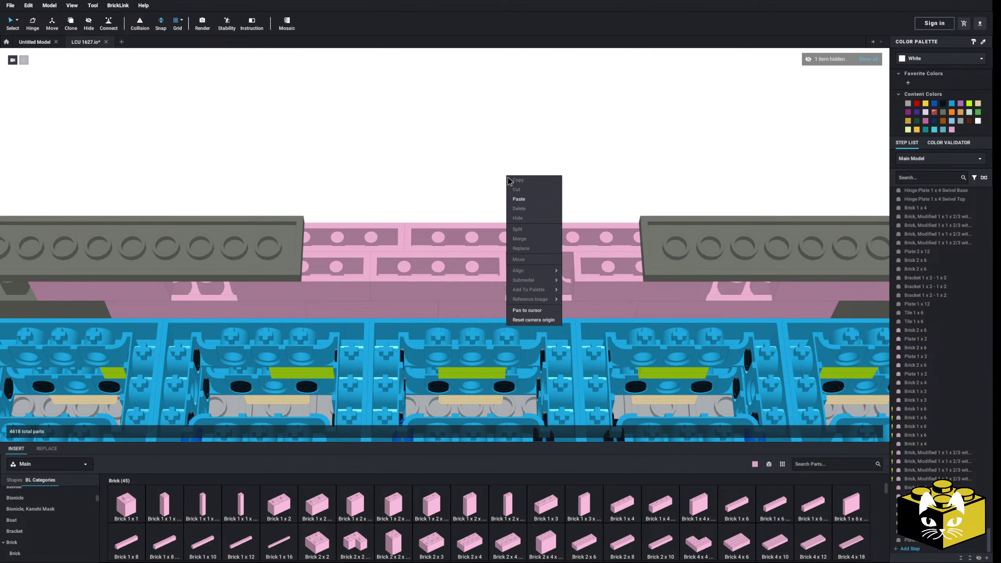
left_click(520, 200)
key("Delete")
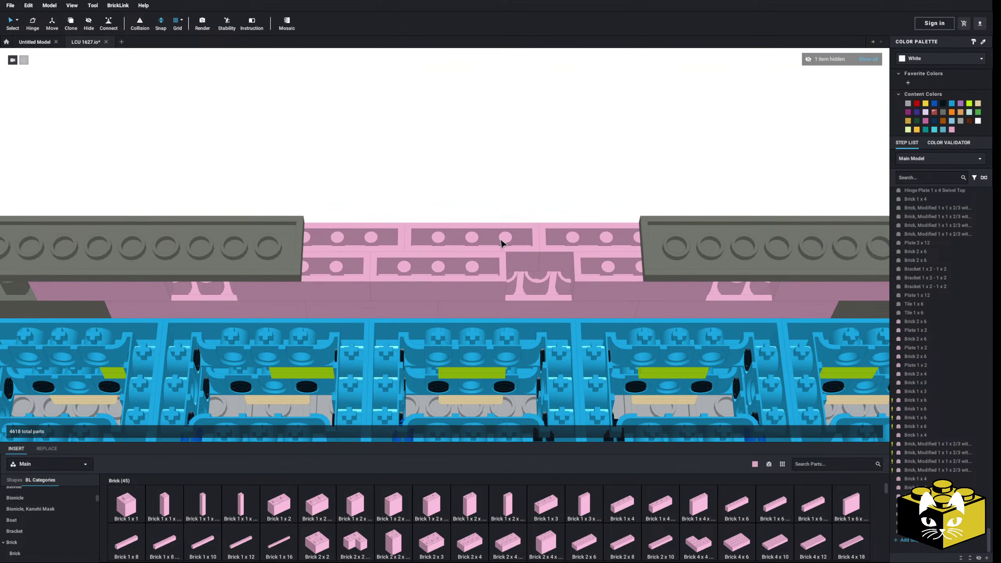
Insert a Bright Pink Plate 2 x 10 into the gap between the two Plate 2 x 12 pieces.
scroll(36, 524, "up", 5)
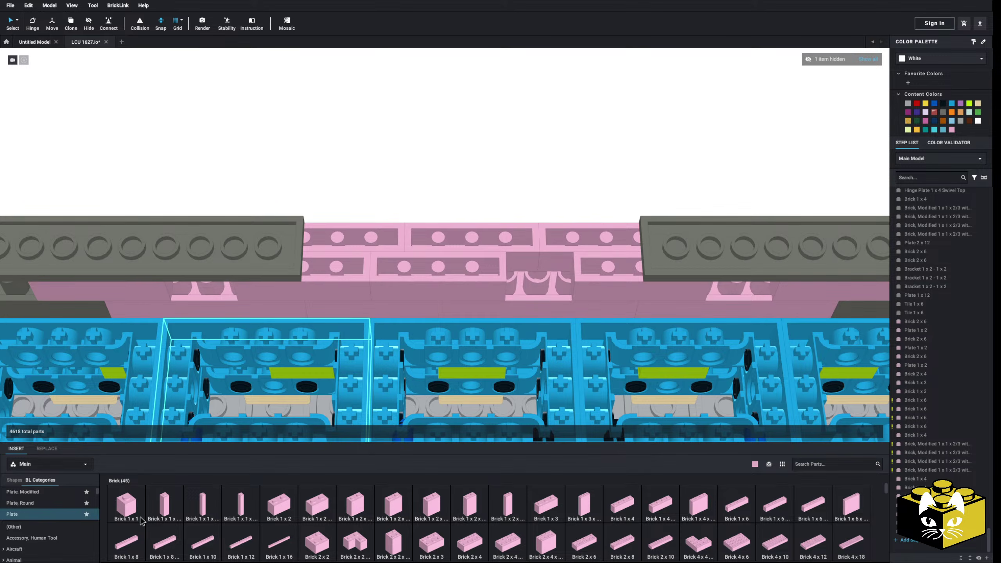
left_click(744, 509)
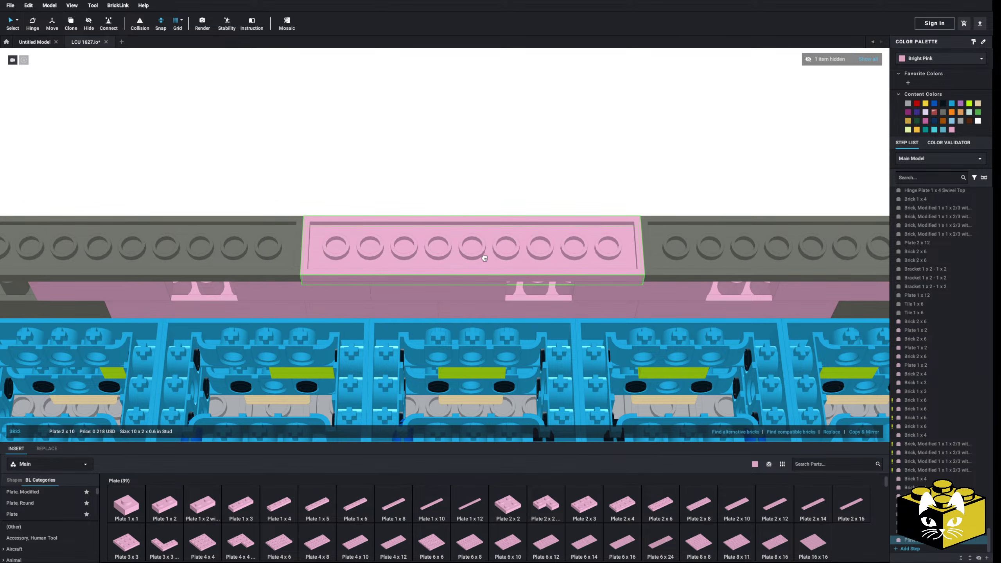
left_click(477, 255)
Recolor the two copied Plate 2 x 12 pieces Bright Pink.
scroll(648, 238, "down", 3)
left_click(629, 237)
left_click(319, 242, "ctrl")
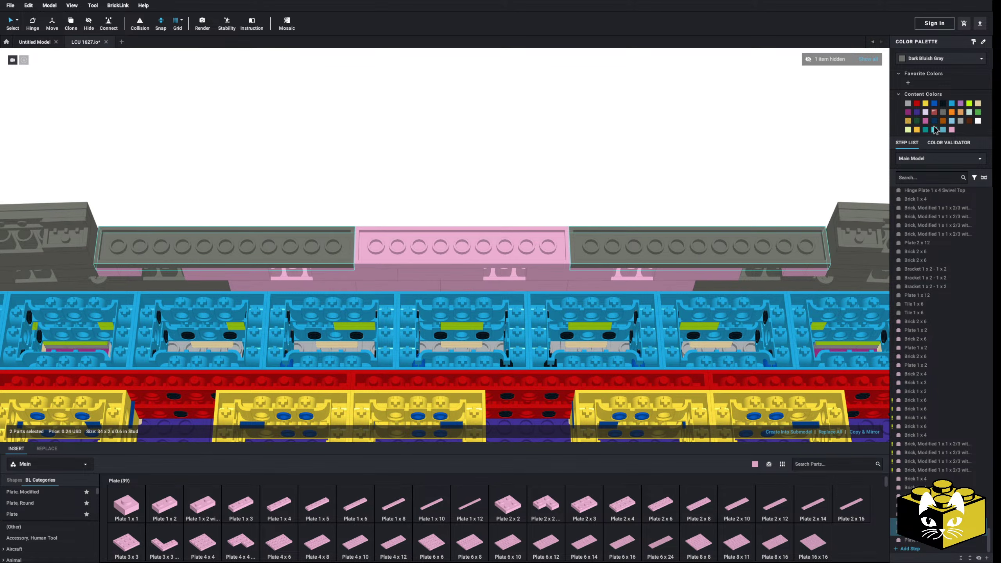
left_click(952, 131)
left_click(632, 166)
middle_click_drag(455, 206, 508, 206)
right_click(508, 205)
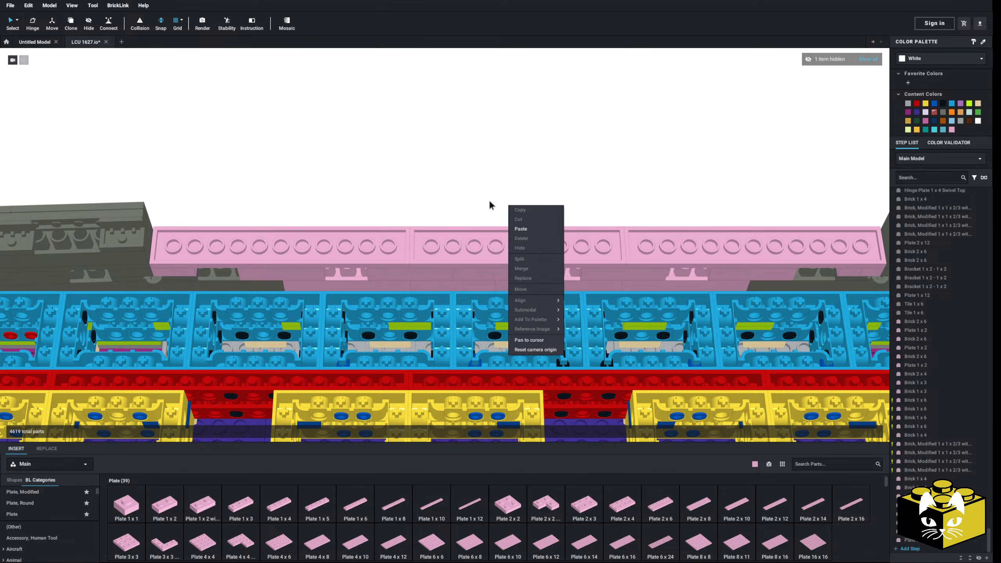
left_click(408, 186)
Copy the inner row of five Brick 2 x 6 and one Brick 2 x 4 from the filled recess.
scroll(408, 186, "down", 3)
left_click(311, 274)
left_click(359, 273, "ctrl")
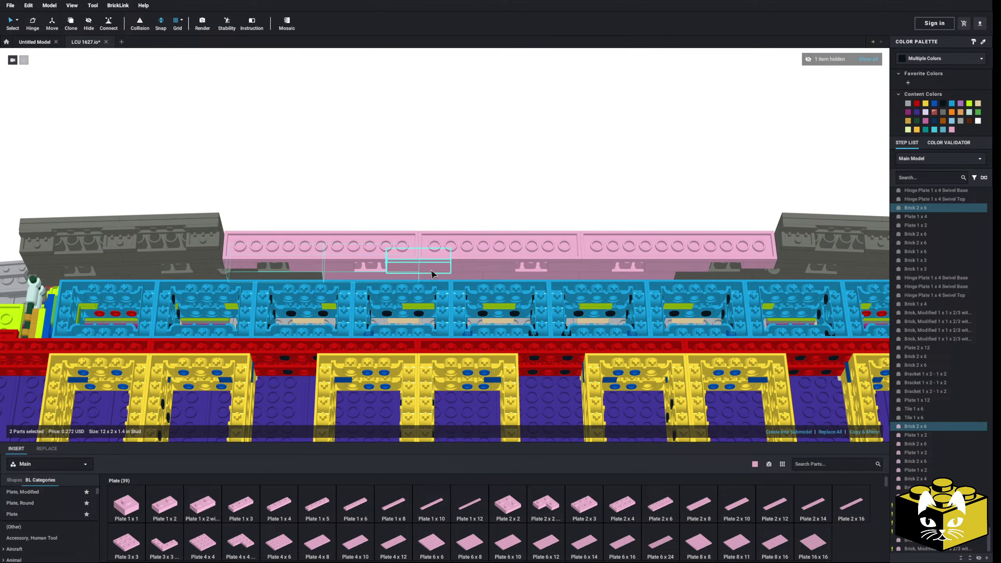
left_click(512, 278, "ctrl")
left_click(613, 277, "ctrl")
left_click(710, 277, "ctrl")
right_click(710, 278)
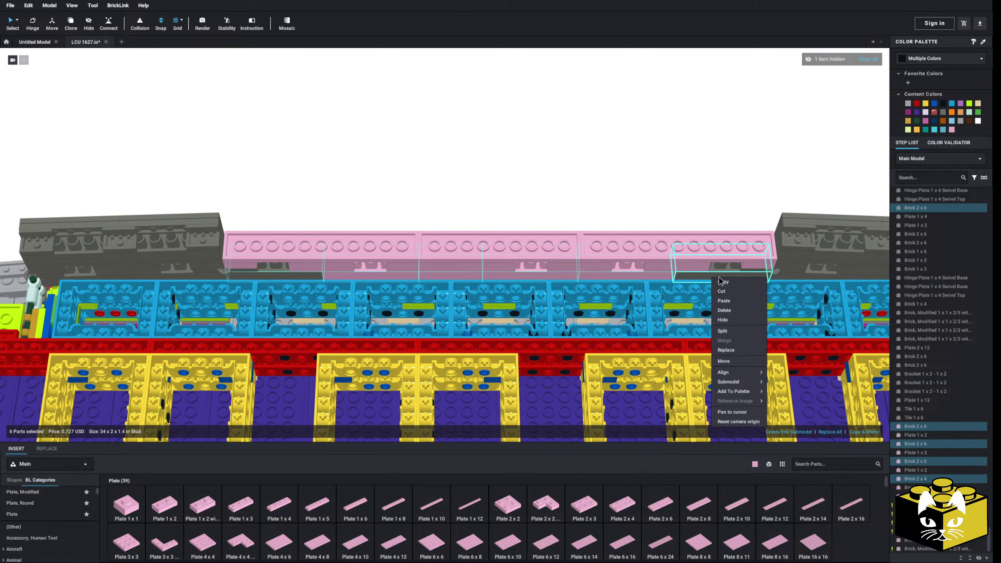
left_click(719, 292)
Place the copied brick row onto the Bright Pink plate layer and recolor the whole row Bright Pink.
left_click(660, 166)
right_click(660, 165)
left_click(668, 189)
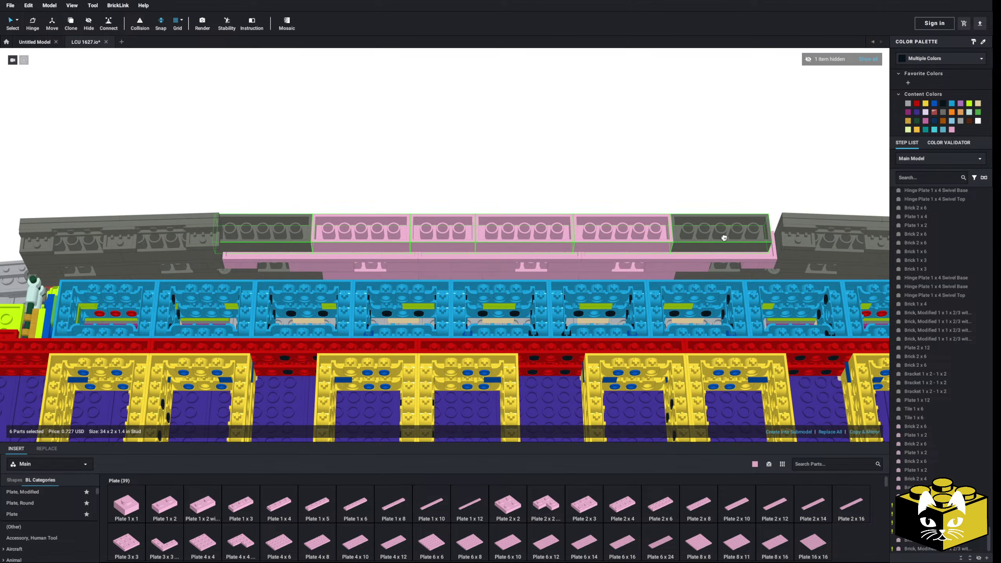
left_click(729, 242)
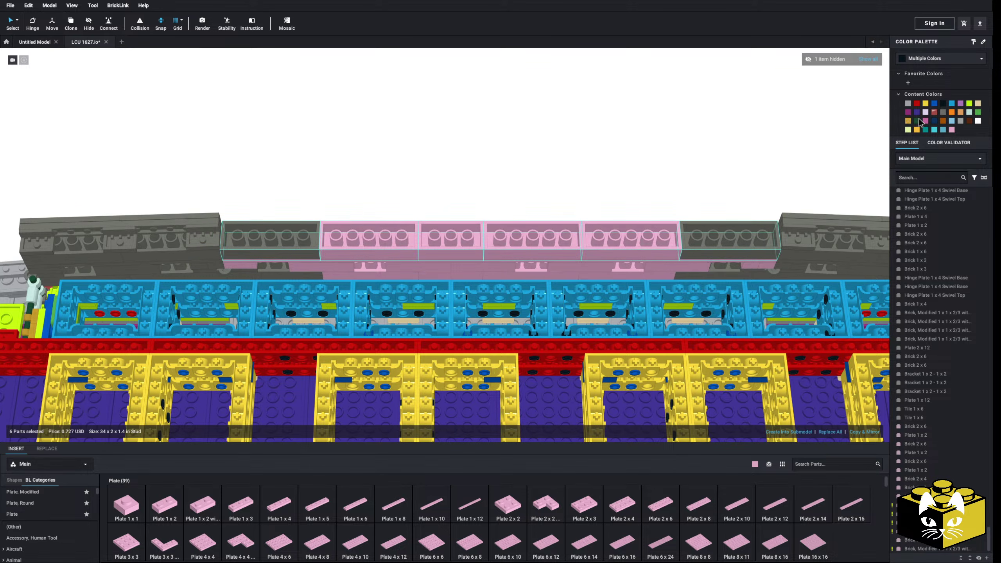
left_click(952, 130)
left_click(638, 195)
scroll(369, 221, "up", 5)
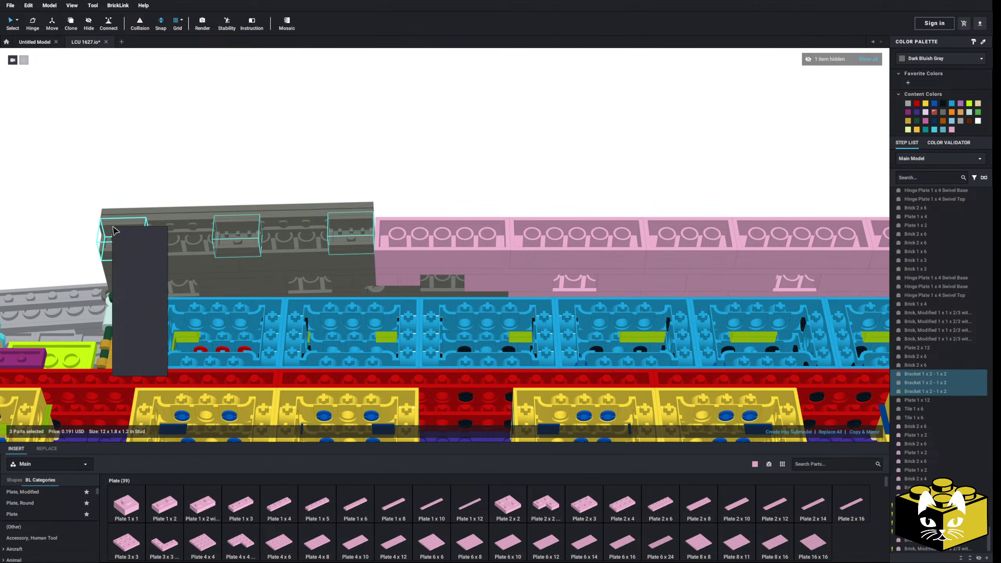
Paste the three copied Bracket 1 x 2 - 1 x 2 parts onto both ends of the pink brick row and recolor them Bright Pink.
right_click(269, 147)
left_click(291, 166)
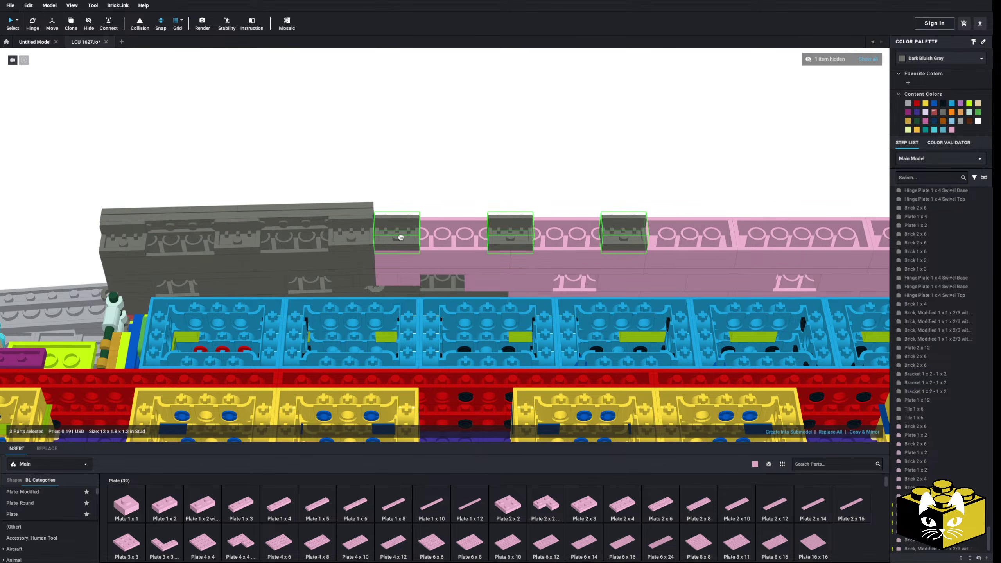
left_click(402, 238)
middle_click_drag(591, 180, 480, 190)
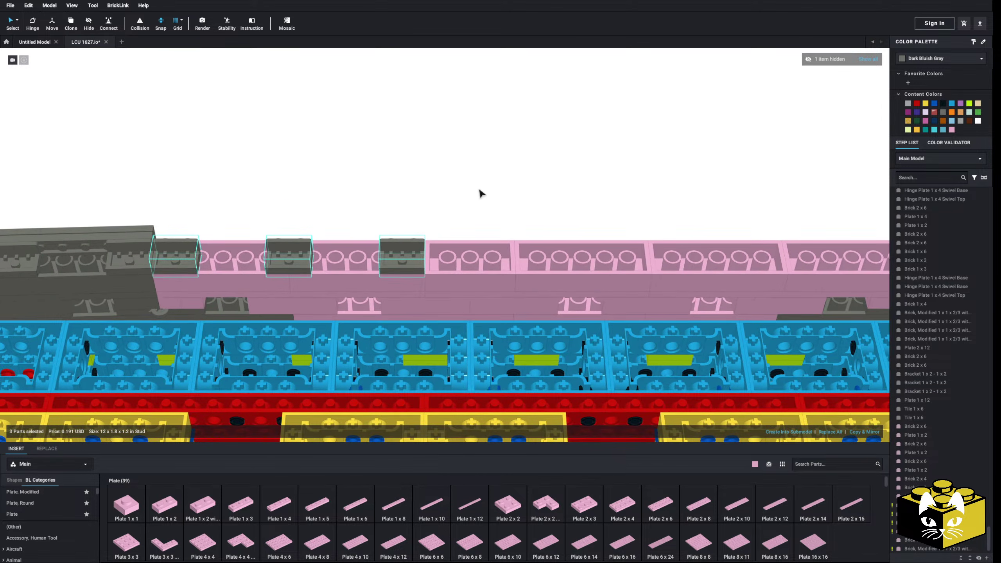
right_click(647, 163)
left_click(669, 185)
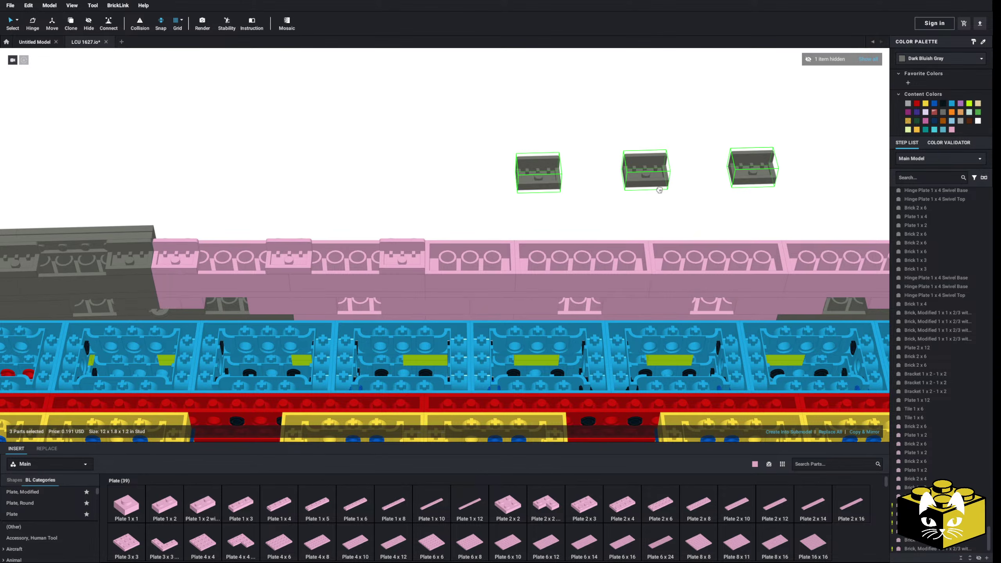
left_click(579, 277)
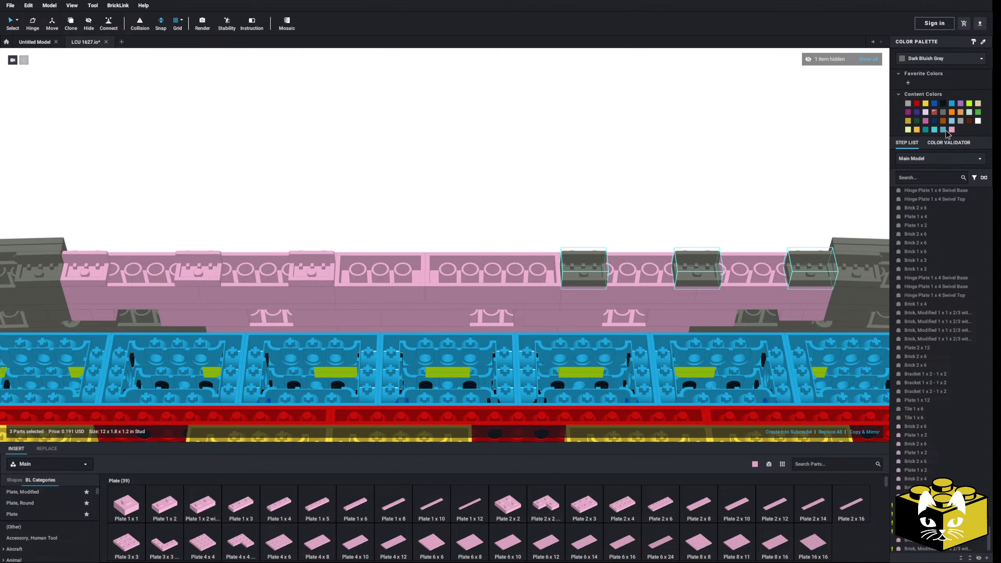
Paste three more Bracket 1 x 2 - 1 x 2 parts into the middle of the row and delete the overlapping duplicate bracket.
right_click(633, 117)
left_click(654, 139)
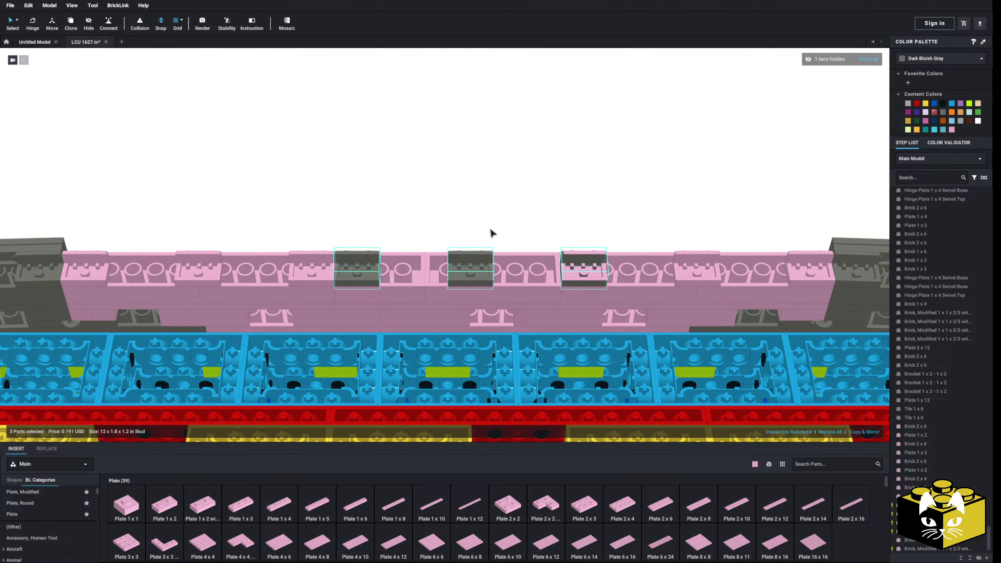
left_click(492, 233)
left_click(585, 266)
key("Delete")
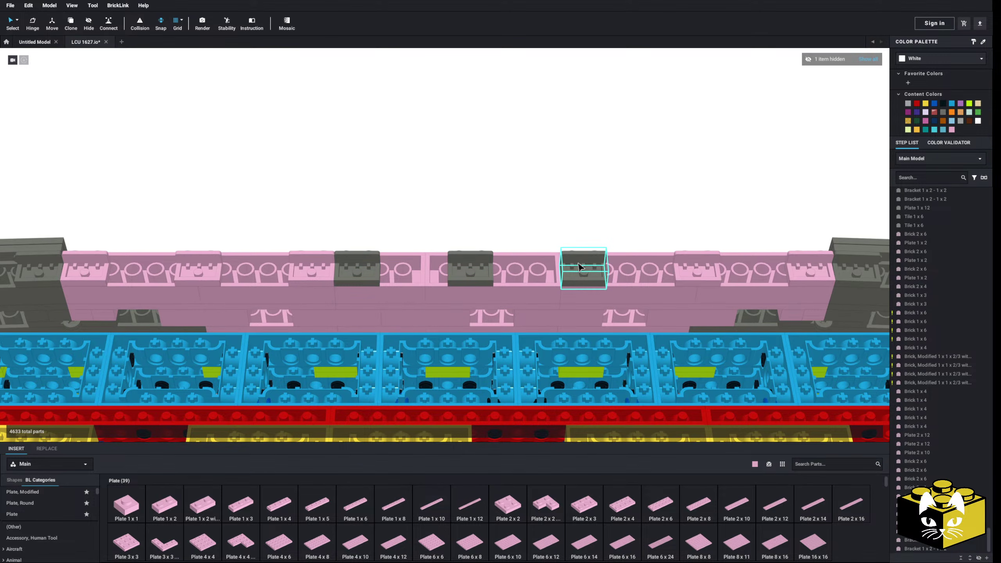
Space the two middle brackets evenly along the pink row and recolor the three remaining gray brackets Bright Pink.
left_click_drag(478, 267, 538, 268)
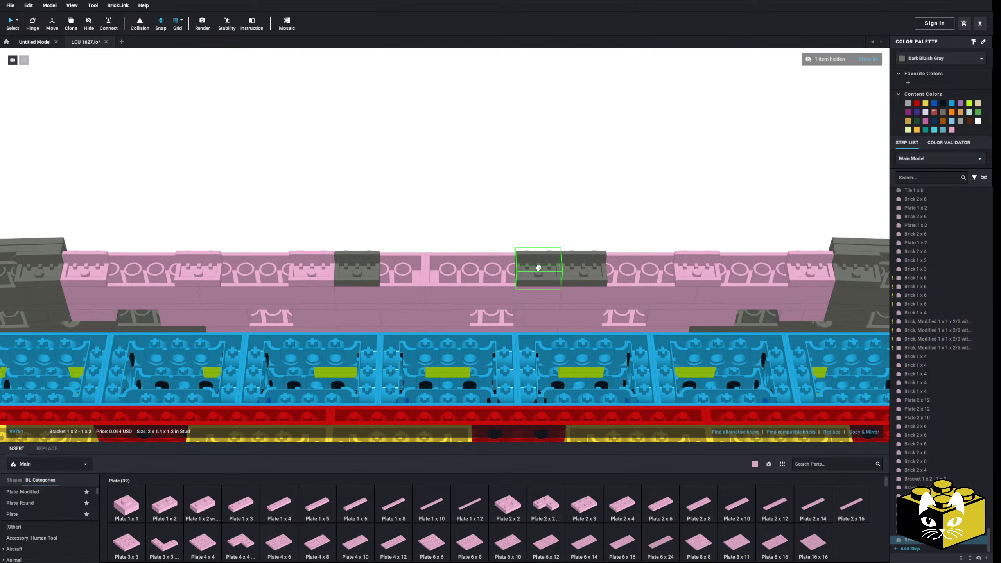
left_click_drag(359, 271, 403, 272)
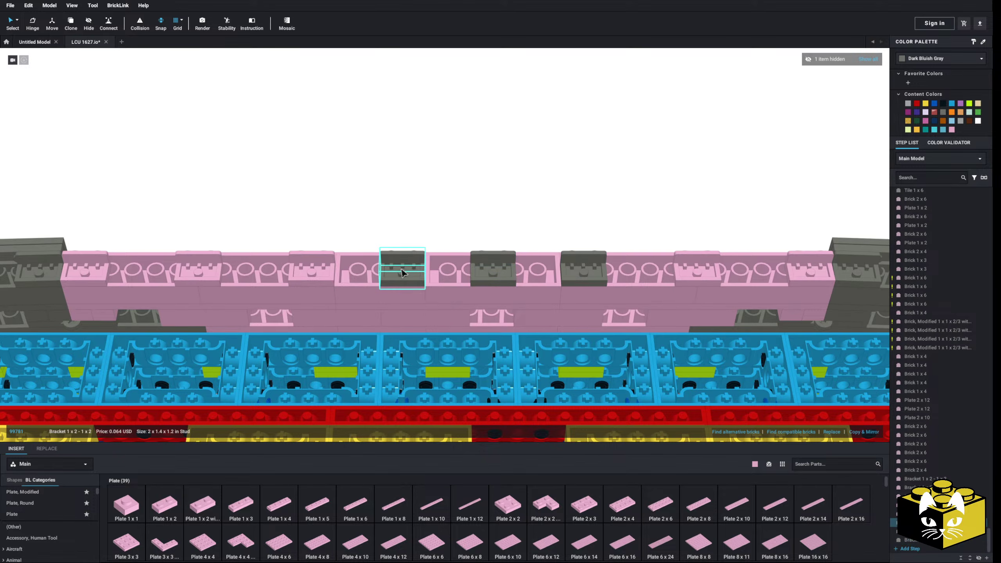
left_click(566, 270)
left_click(493, 268, "ctrl")
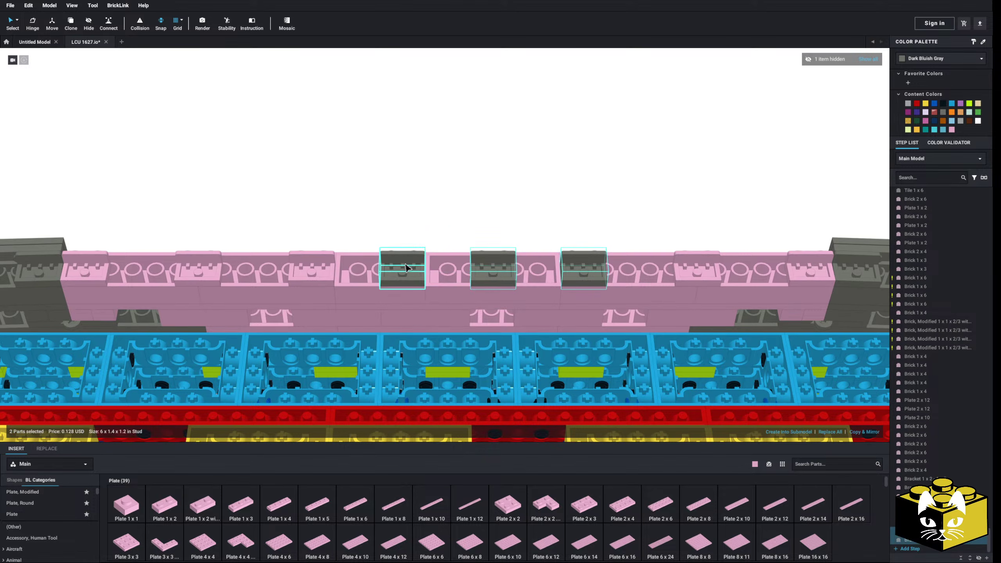
left_click(951, 131)
left_click(465, 148)
middle_click_drag(361, 167, 437, 161)
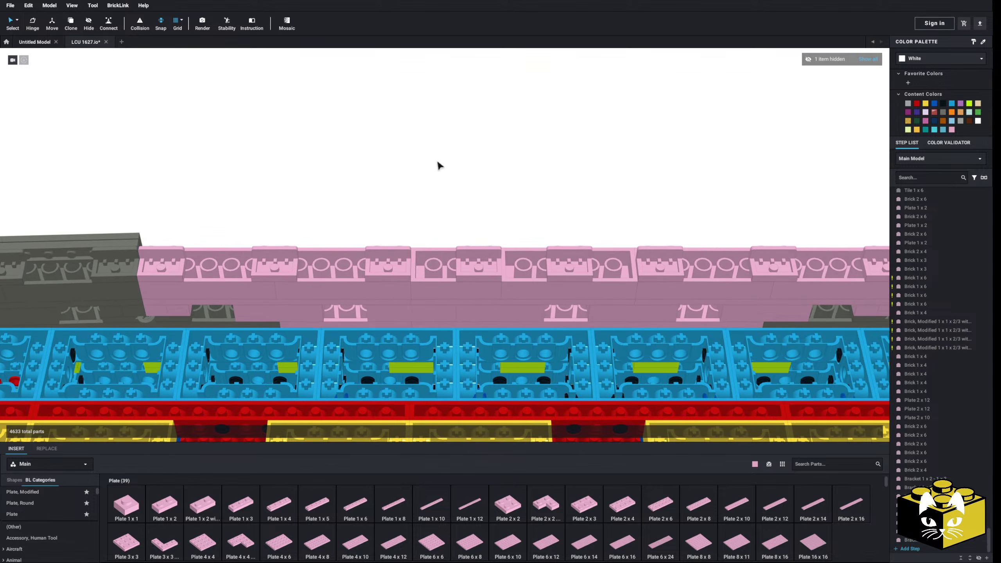
Copy the Plate 1 x 12 from the adjacent gray hull block onto both ends of the bracket row and recolor the copies Bright Pink.
right_click(72, 254)
right_click(234, 176)
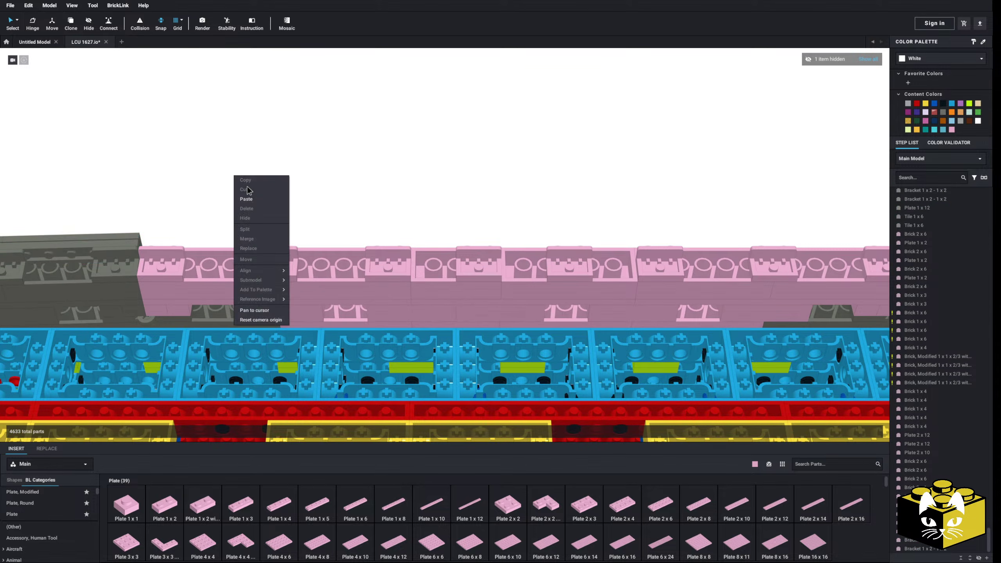
left_click(246, 199)
left_click(284, 250)
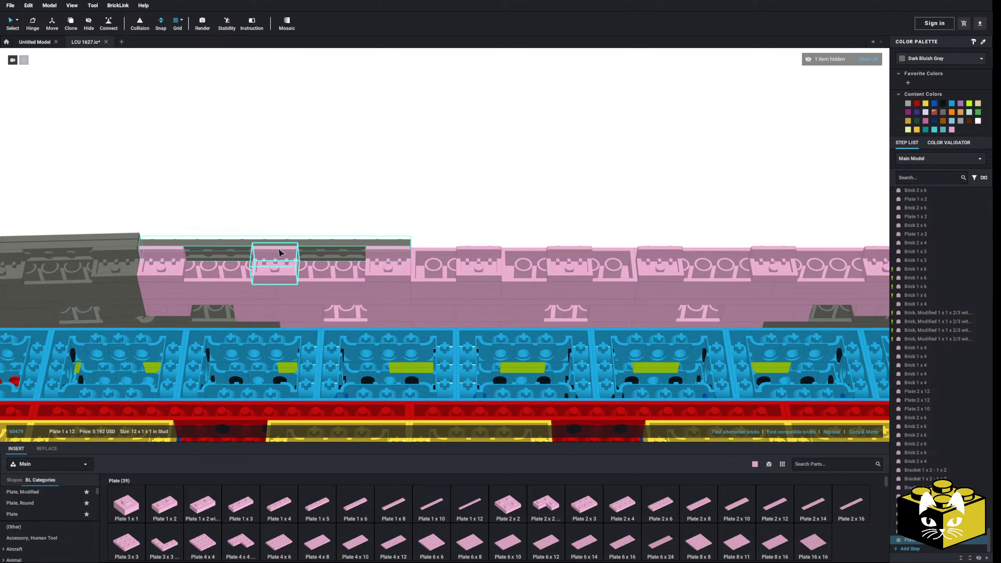
right_click(338, 180)
left_click(350, 204)
middle_click_drag(757, 231, 677, 241)
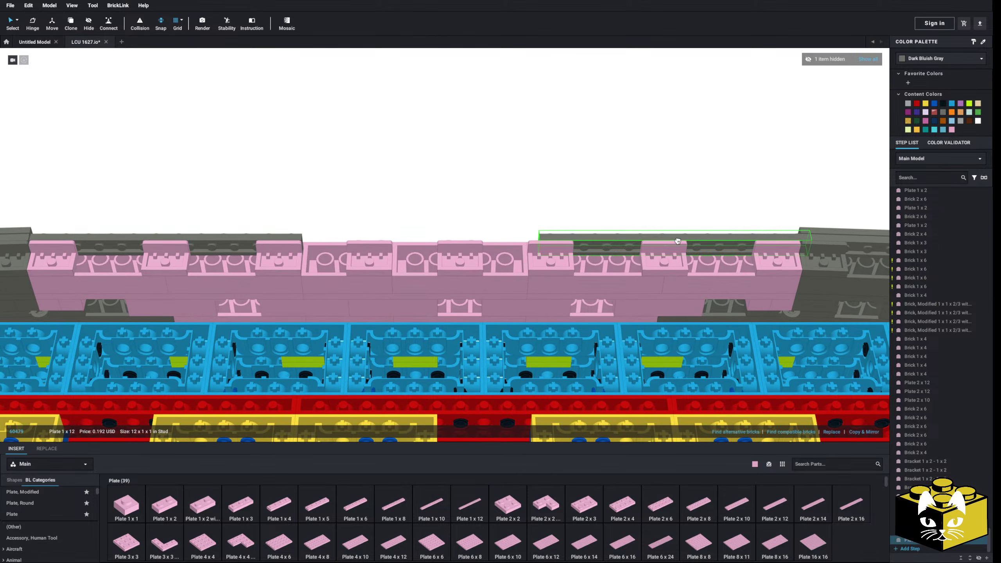
left_click(661, 246)
left_click(291, 232, "ctrl")
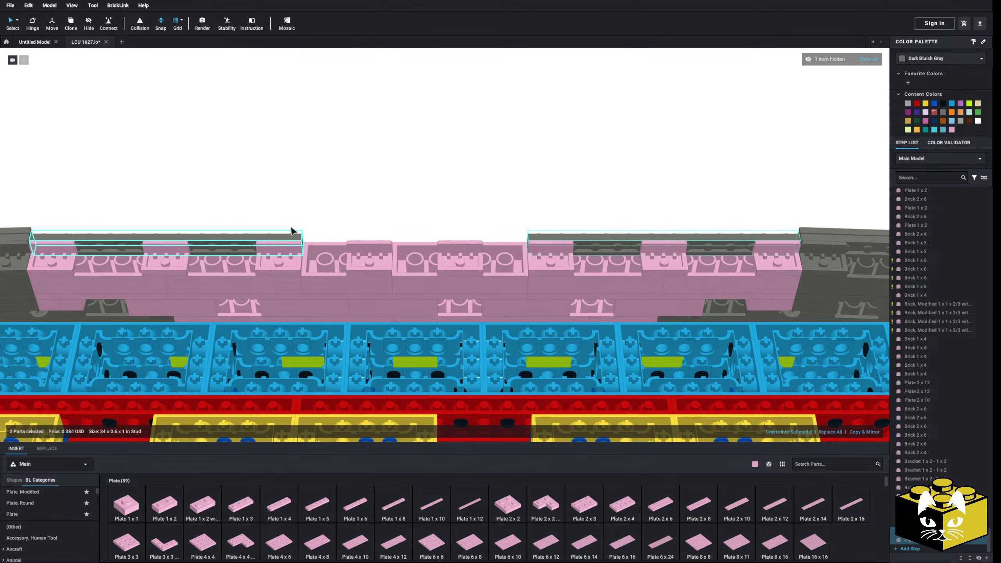
left_click(952, 130)
Insert a Bright Pink Plate 1 x 10 into the gap between the two Plate 1 x 12 pieces.
left_click(432, 507)
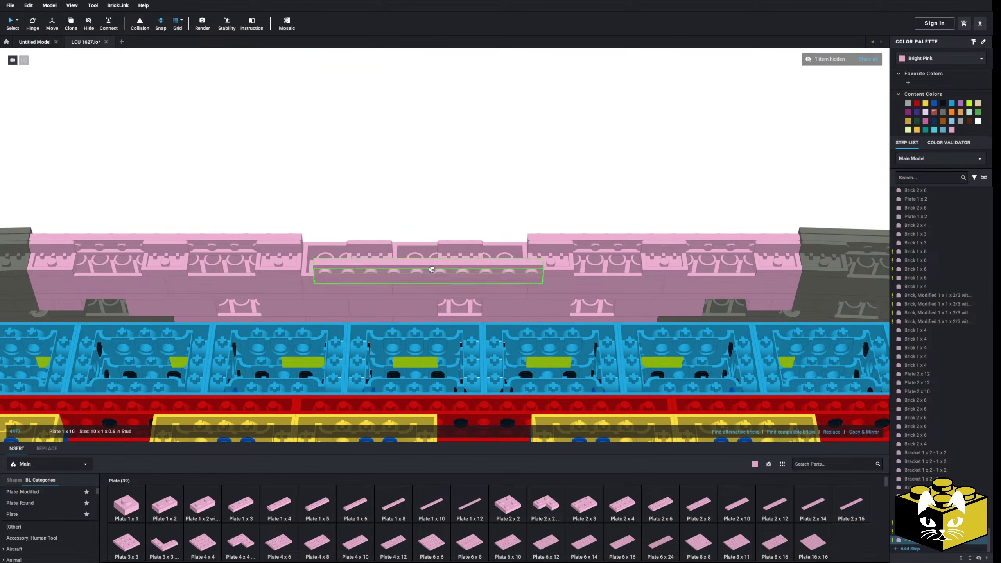
left_click(423, 243)
left_click(414, 238)
left_click(375, 181)
Copy the gray hull block's Tile 1 x 6 onto both ends of the pink plate row and recolor the copies Bright Pink.
middle_click_drag(375, 181, 460, 177)
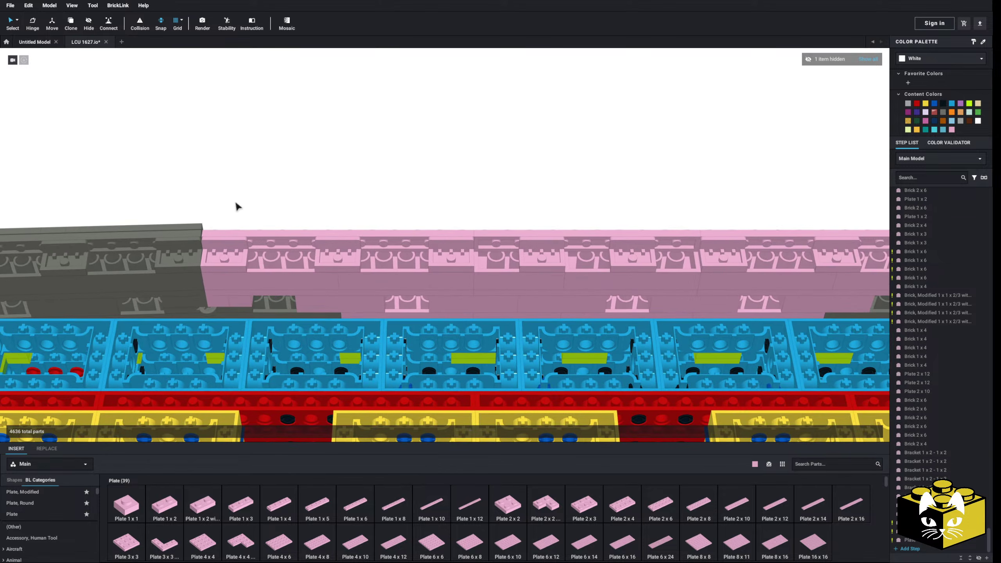
right_click(164, 234)
left_click(231, 172)
right_click(234, 172)
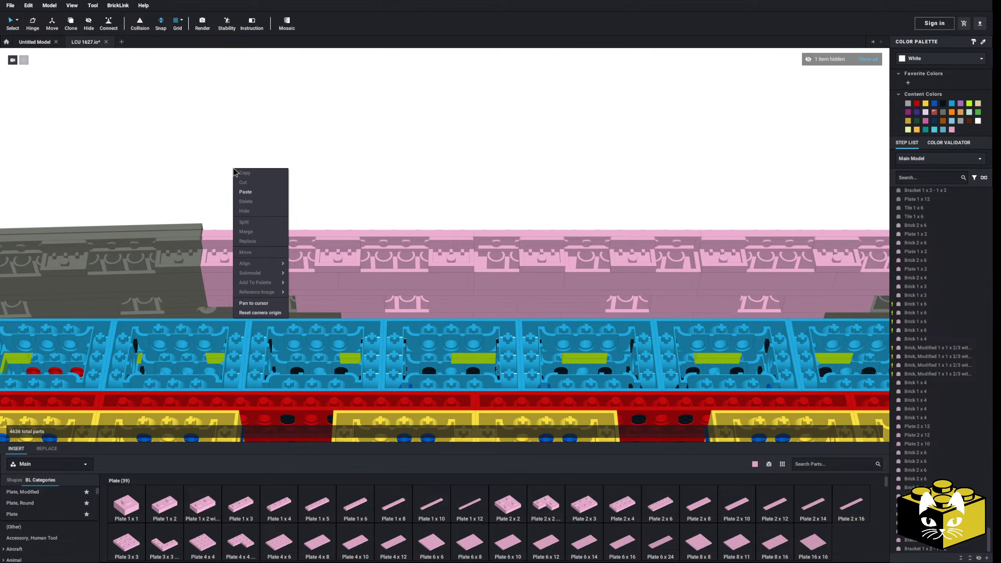
left_click(245, 192)
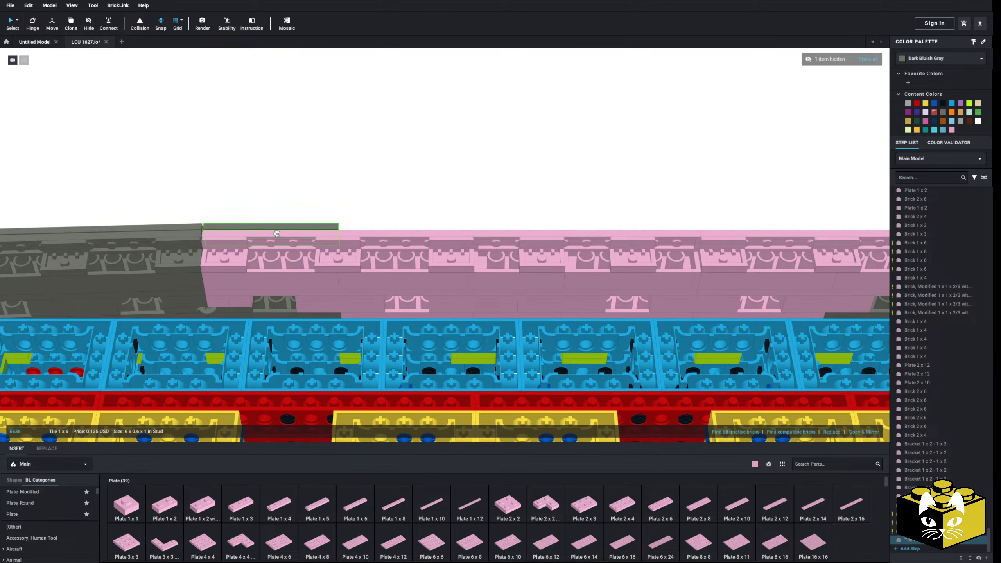
left_click(277, 233)
left_click(952, 130)
middle_click_drag(672, 159, 625, 164)
right_click(625, 164)
left_click(646, 188)
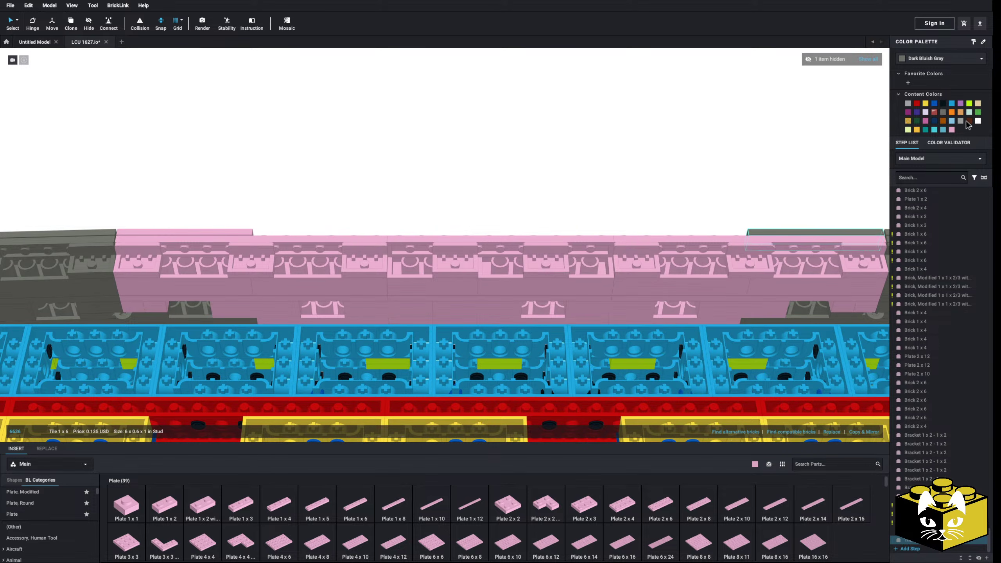
Insert a Bright Pink Tile 1 x 3 at each end of the exposed stud row on the hull's lower edge.
right_click_drag(726, 178, 721, 245)
left_click(556, 327)
scroll(556, 327, "up", 3)
scroll(557, 330, "down", 2)
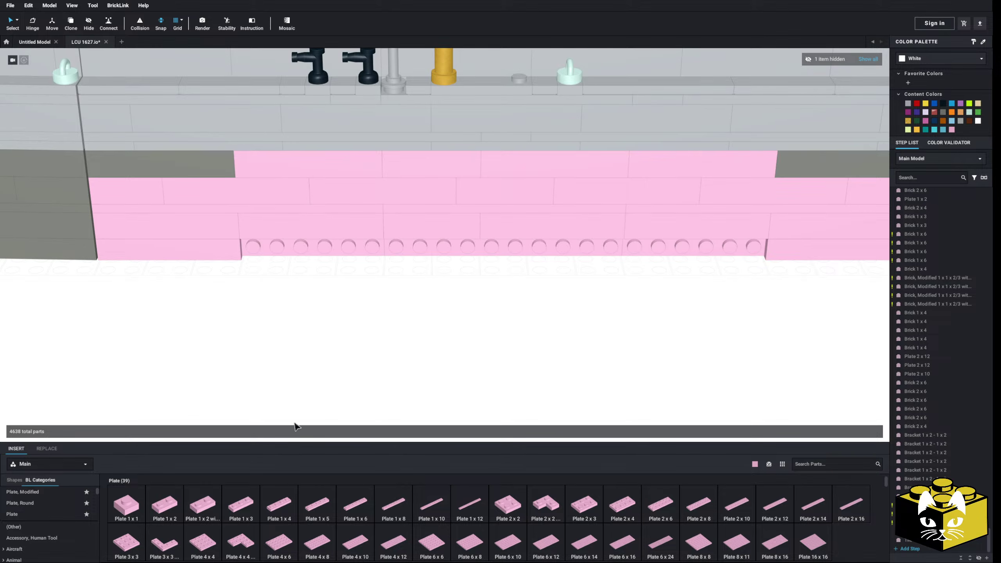
scroll(58, 500, "down", 3)
scroll(56, 497, "down", 5)
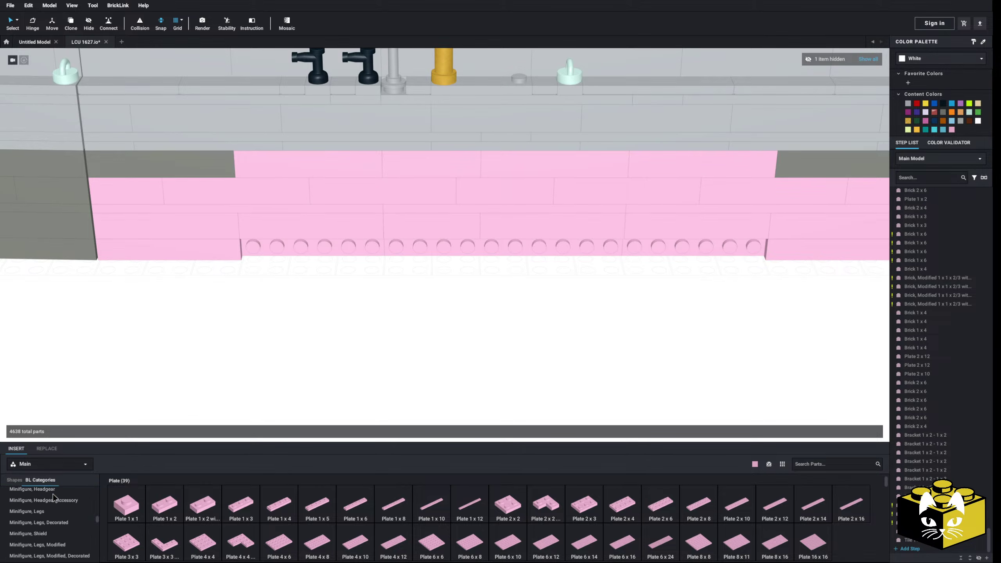
scroll(52, 496, "down", 3)
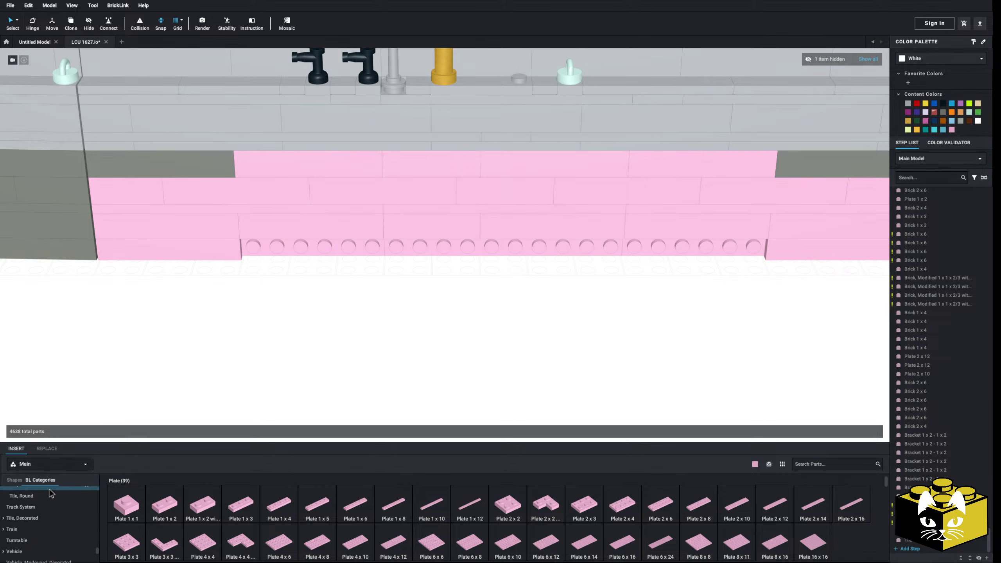
scroll(51, 493, "up", 2)
left_click(13, 510)
left_click(279, 504)
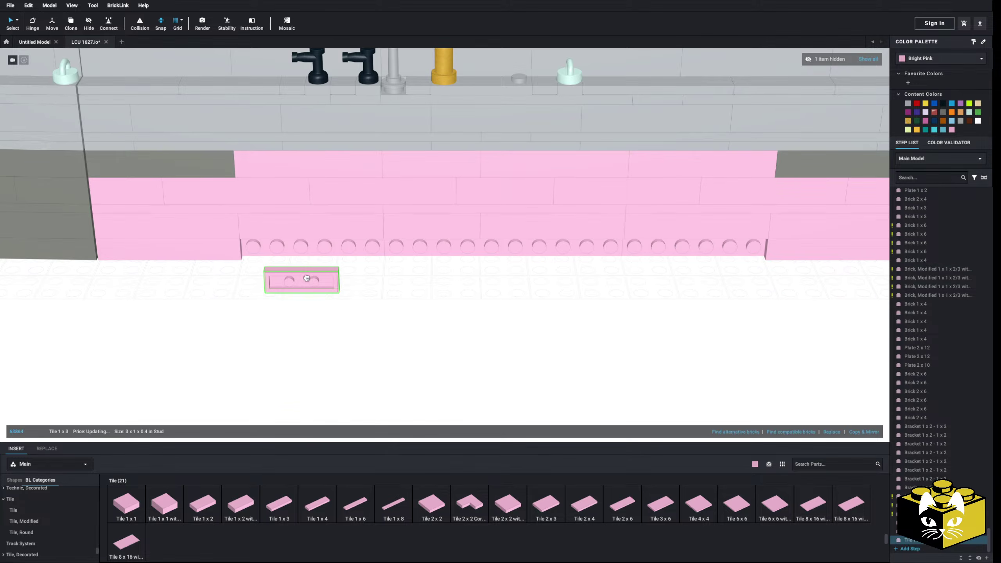
left_click(278, 514)
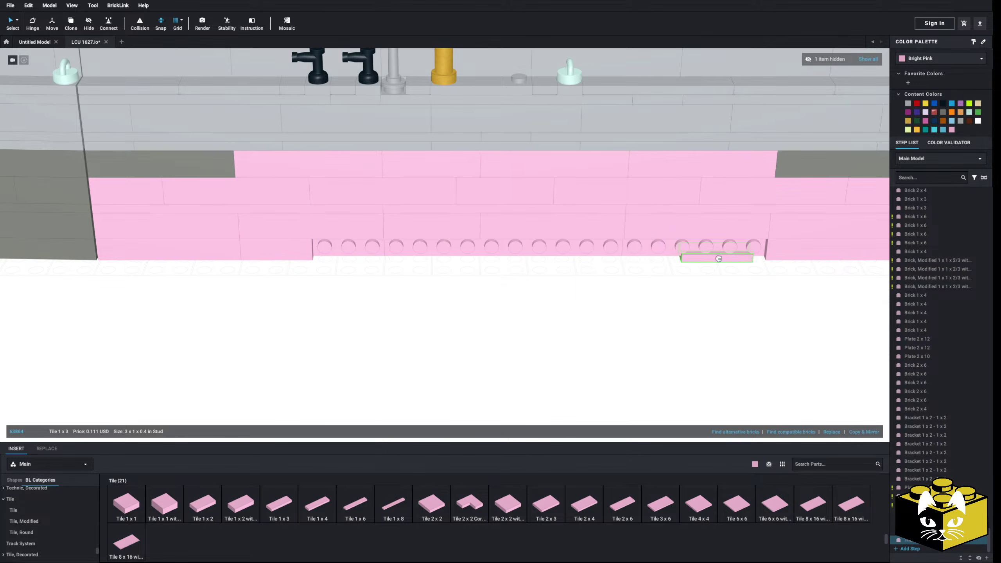
Fill the remaining exposed studs with two Bright Pink Tile 1 x 6 pieces and a Tile 1 x 4 between them.
left_click(356, 508)
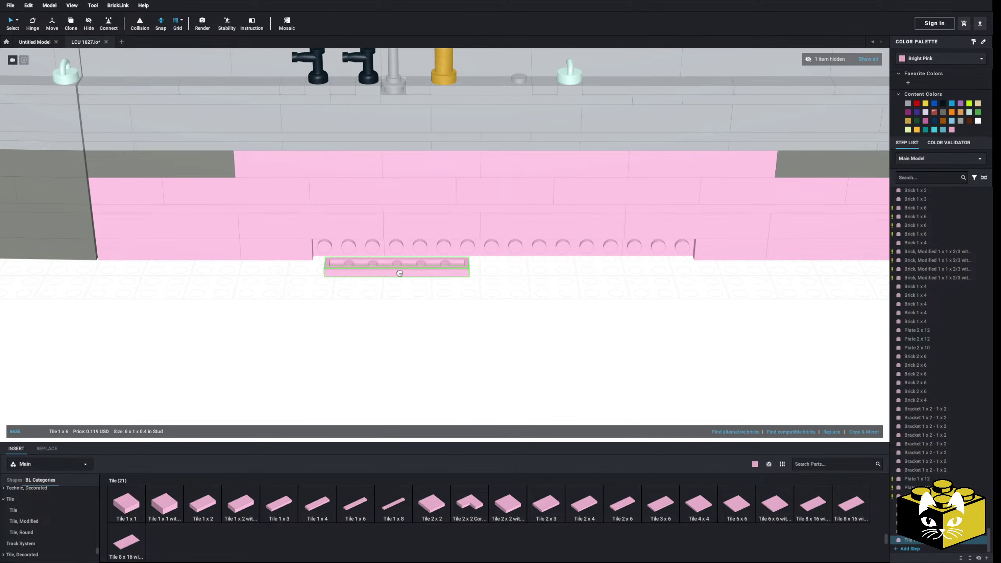
left_click(376, 291)
key("Escape")
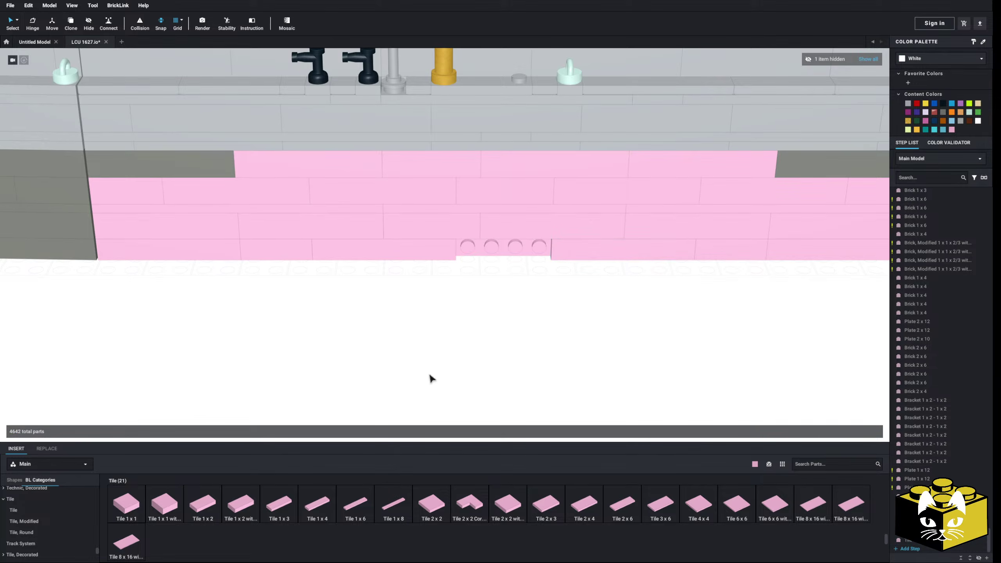
left_click(317, 509)
left_click(498, 250)
left_click(437, 339)
Select all the Bright Pink hull parts by color, then switch back to the default selection mode.
scroll(428, 338, "down", 8)
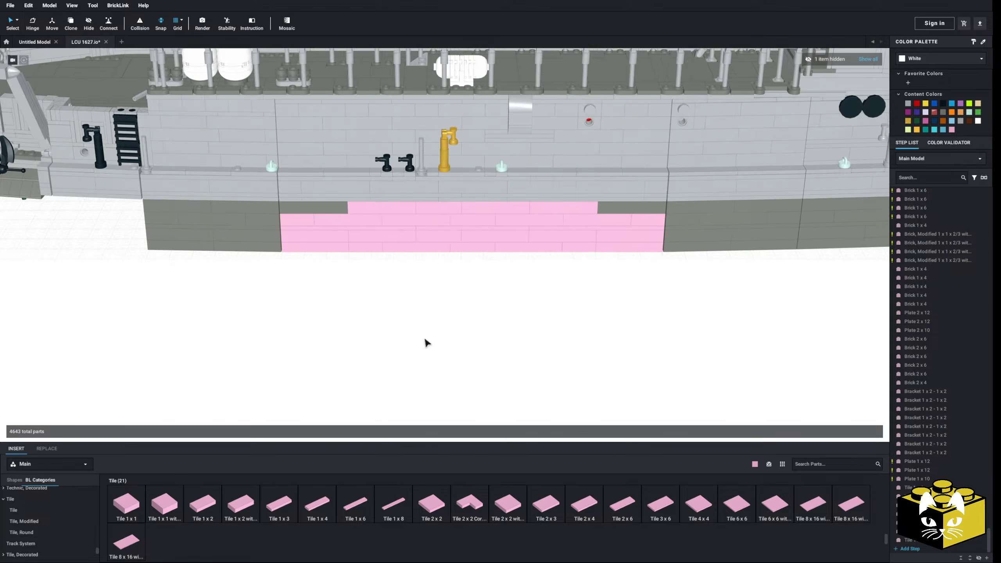
right_click_drag(425, 339, 372, 322)
middle_click_drag(372, 322, 299, 329)
scroll(298, 330, "up", 1)
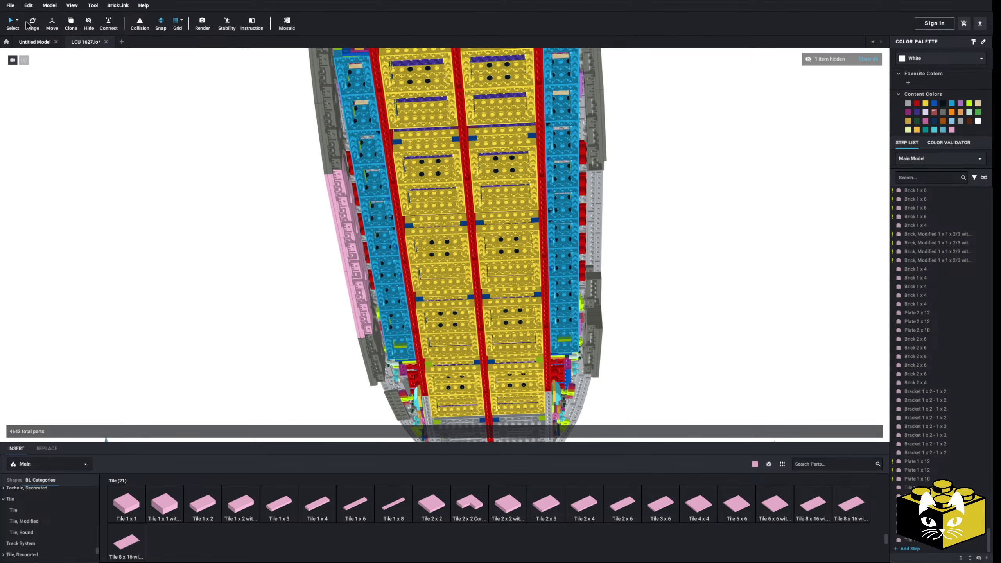
left_click(17, 20)
left_click(63, 51)
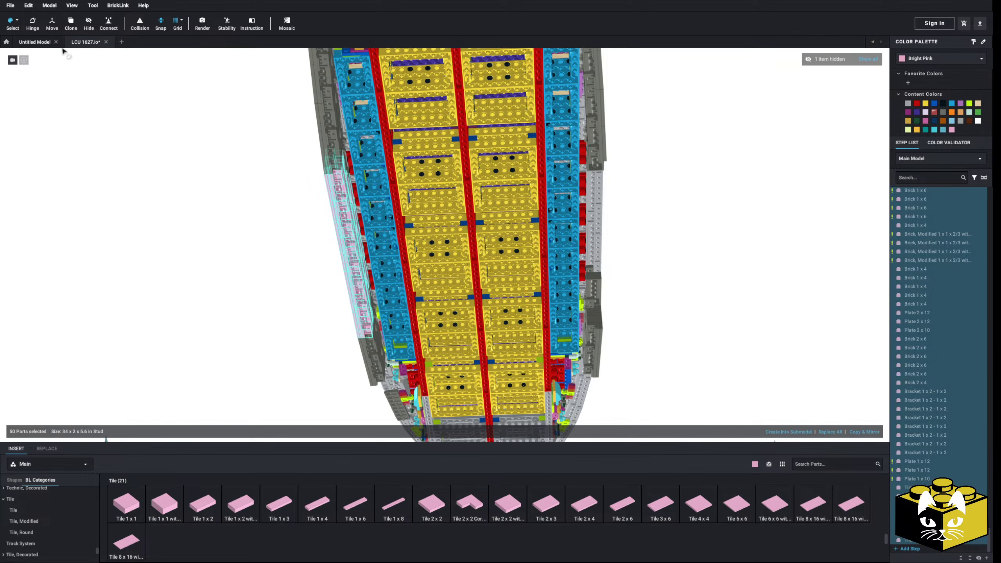
left_click(17, 20)
left_click(47, 37)
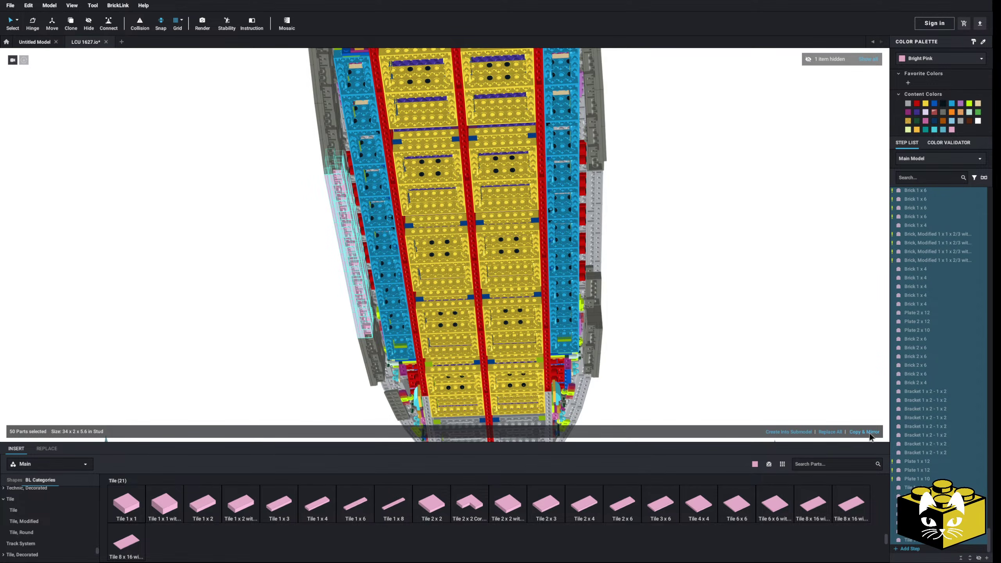
Copy and mirror the selected pink hull section and fit it into the recess on the opposite side of the hull.
left_click(868, 432)
left_click(631, 236)
right_click_drag(631, 236, 428, 300)
scroll(464, 300, "up", 5)
left_click_drag(428, 300, 337, 292)
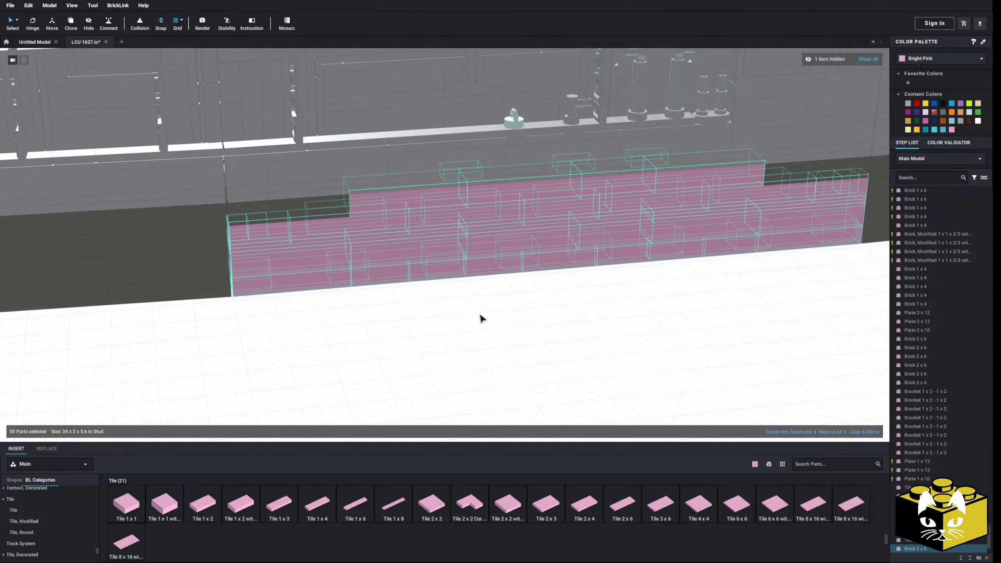
left_click(479, 313)
Select all Bright Pink parts on both hull sides by color and recolor them Dark Bluish Gray.
scroll(486, 318, "down", 5)
right_click_drag(487, 321, 498, 267)
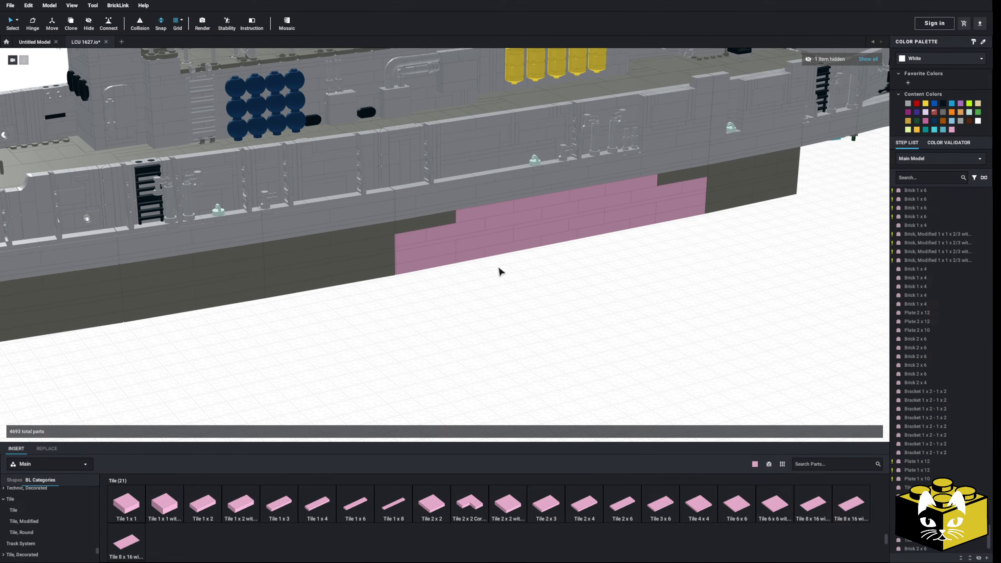
left_click(17, 20)
left_click(49, 31)
left_click(489, 228)
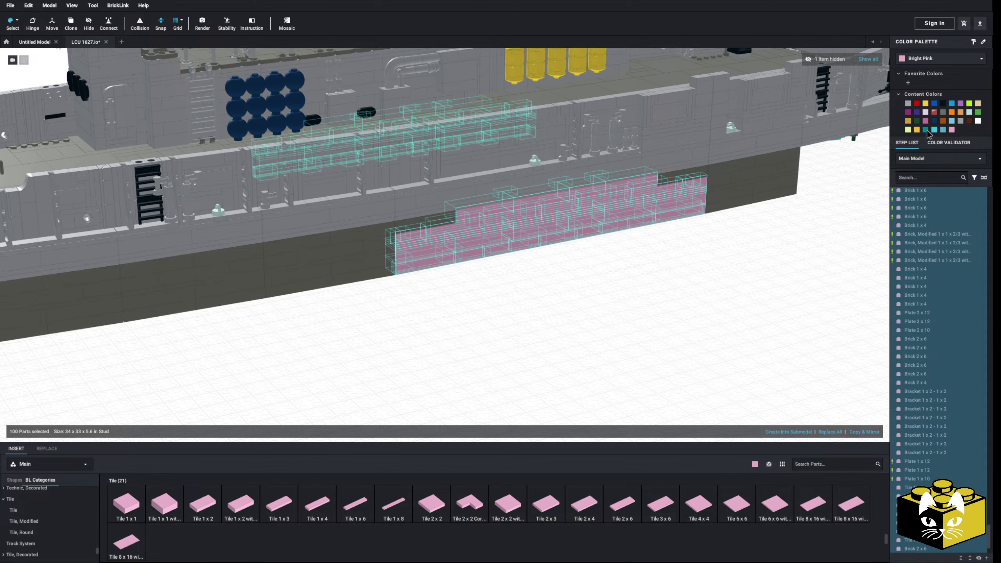
left_click(943, 112)
left_click(695, 286)
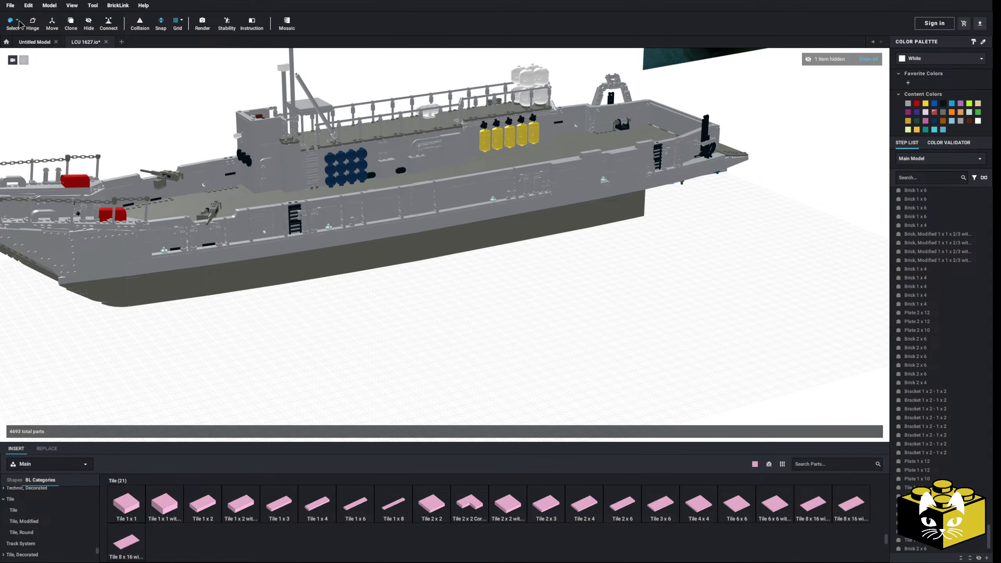
left_click(18, 20)
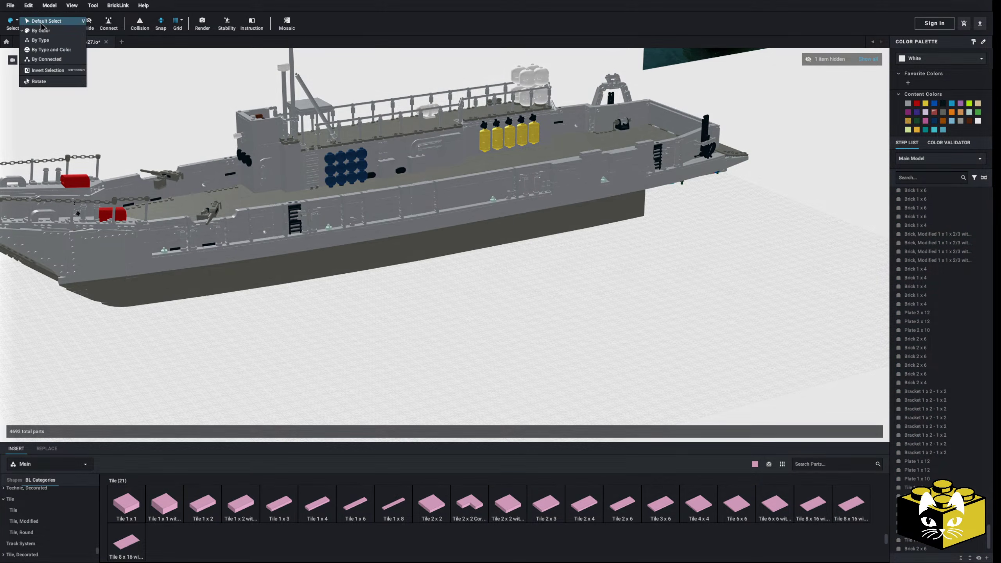
Switch back to the default selection mode.
left_click(41, 21)
scroll(397, 360, "down", 4)
mouse_move(403, 373)
right_mouse_down()
mouse_move(404, 363)
mouse_move(452, 374)
mouse_move(417, 380)
mouse_move(394, 329)
mouse_move(441, 205)
mouse_move(430, 235)
mouse_move(507, 328)
mouse_move(395, 323)
mouse_move(348, 300)
mouse_move(600, 298)
right_mouse_up()
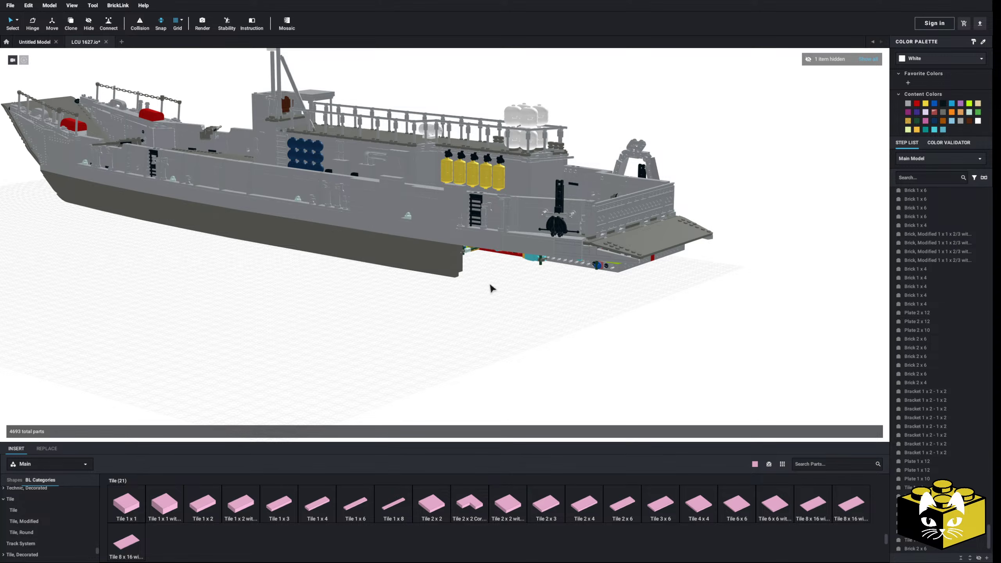
right_click_drag(492, 288, 457, 294)
middle_click_drag(508, 331, 533, 344)
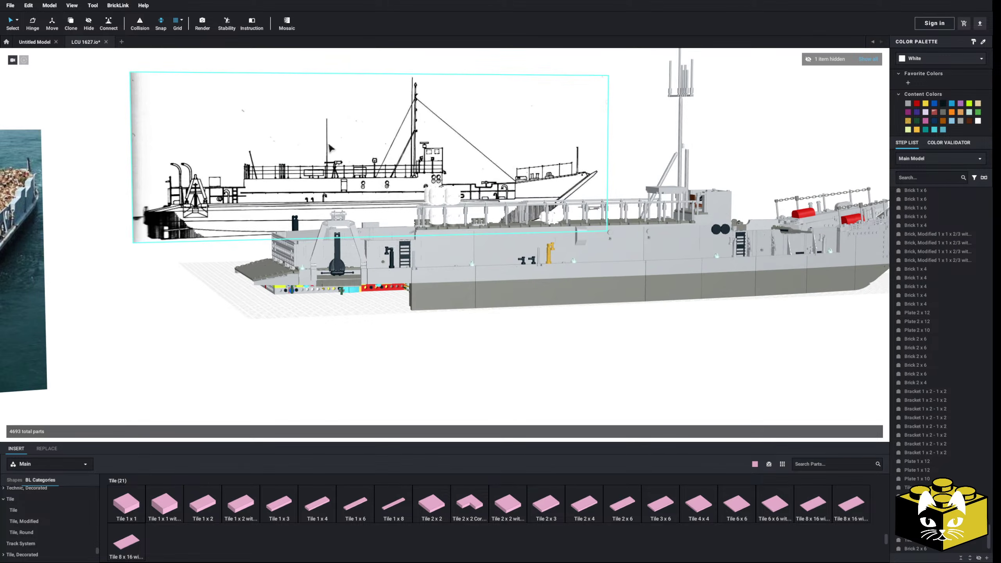
Move the side-profile blueprint image into alignment with the landing craft's hull.
left_click(381, 139)
right_click_drag(399, 145, 402, 213)
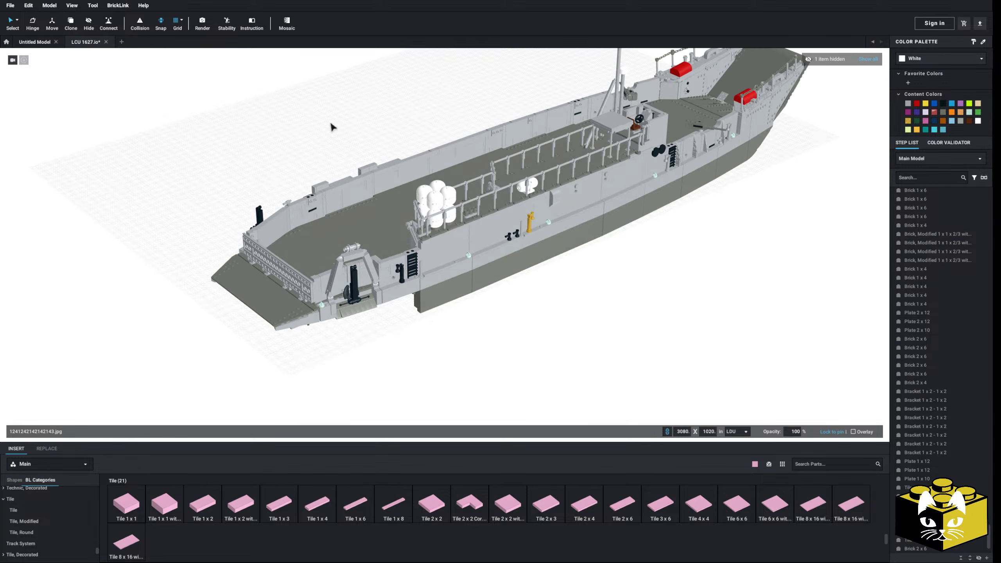
middle_click_drag(333, 127, 403, 219)
right_click_drag(402, 216, 388, 170)
left_click_drag(320, 135, 670, 309)
middle_click_drag(669, 310, 487, 197)
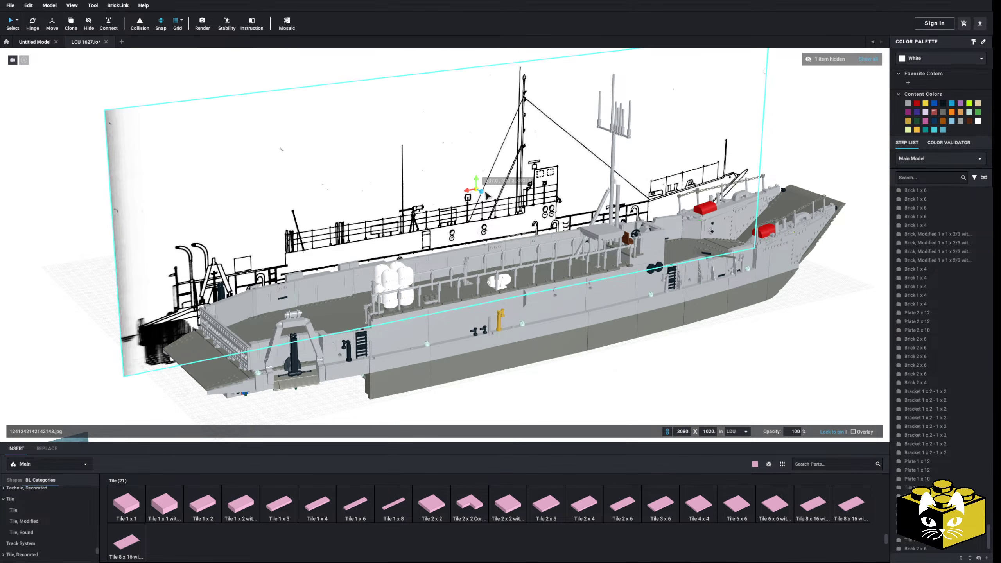
right_click_drag(484, 196, 475, 253)
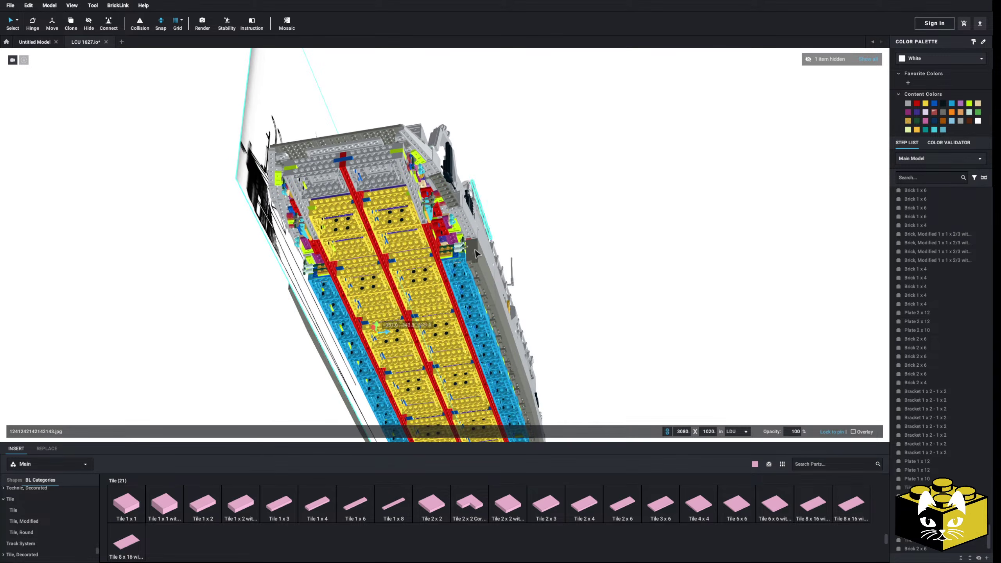
right_click_drag(390, 336, 570, 342)
left_click(682, 286)
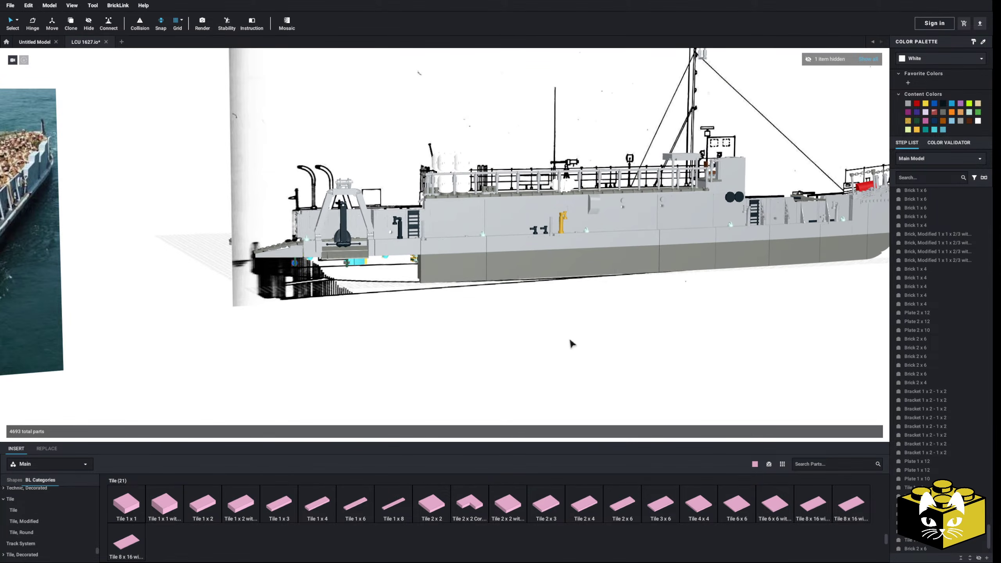
Examine the stern's underside against the blueprint profile and the reference photos to plan the missing lower hull.
scroll(551, 351, "up", 5)
middle_click_drag(535, 357, 662, 335)
scroll(630, 359, "up", 3)
right_click_drag(599, 383, 573, 398)
middle_click_drag(573, 397, 685, 402)
scroll(536, 400, "up", 4)
scroll(532, 406, "up", 2)
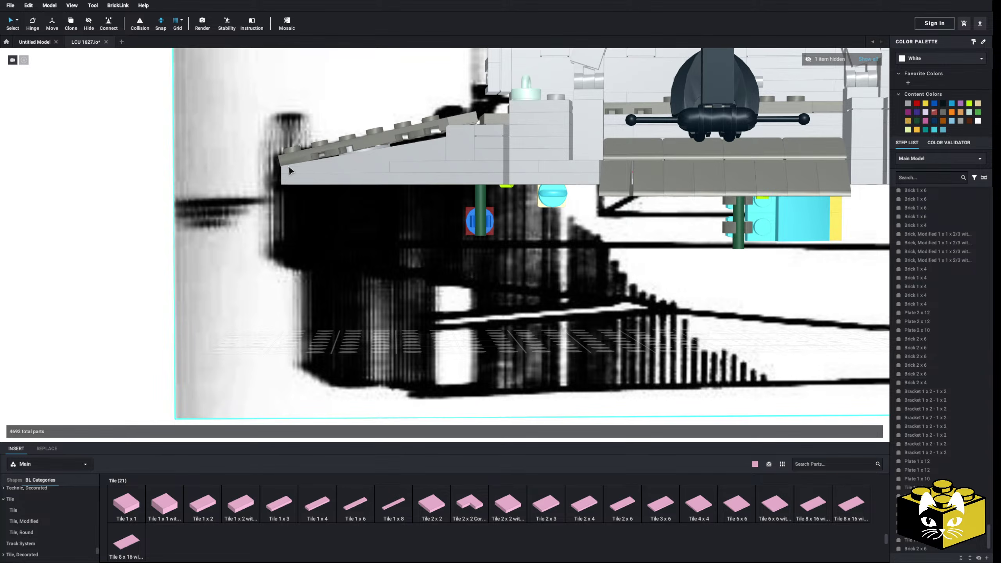
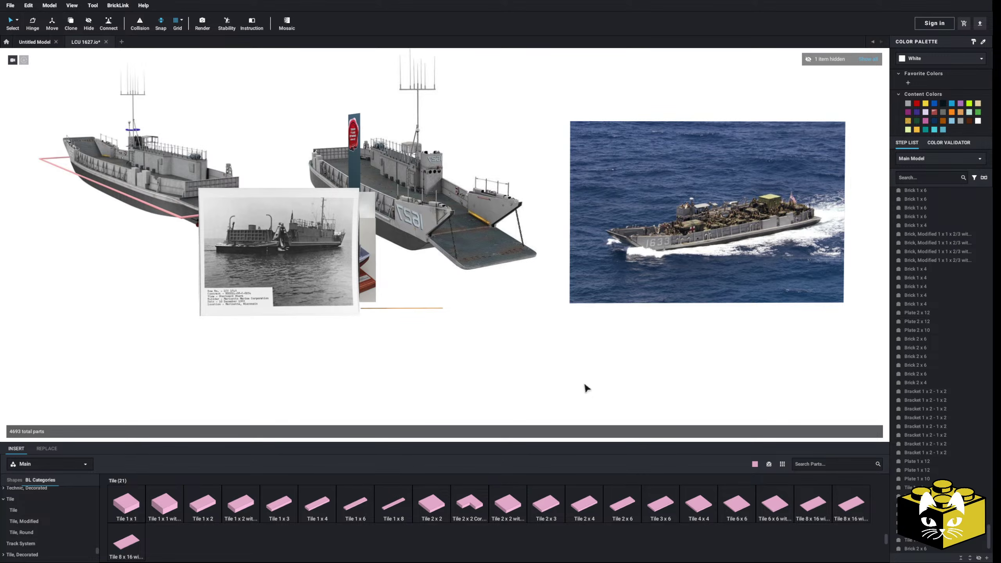
middle_click_drag(748, 372, 413, 358)
middle_click_drag(685, 387, 542, 362)
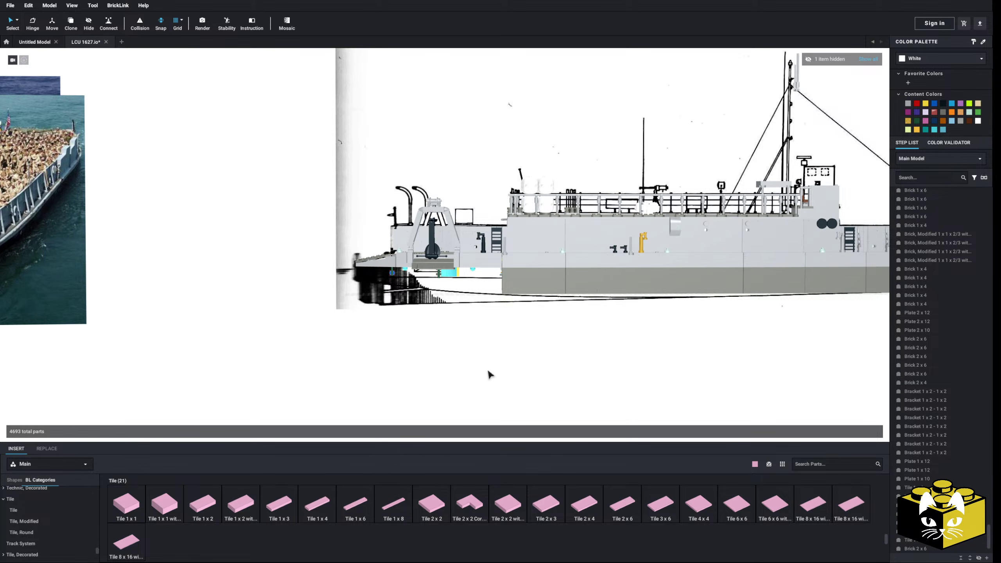
scroll(489, 372, "up", 8)
middle_click_drag(489, 373, 443, 251)
right_click_drag(429, 375, 427, 366)
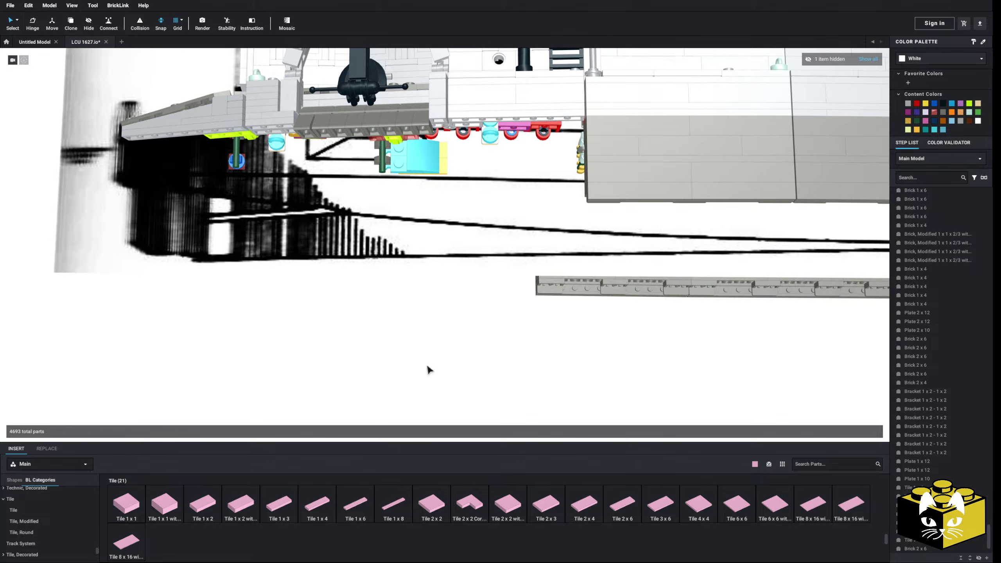
scroll(400, 390, "down", 10)
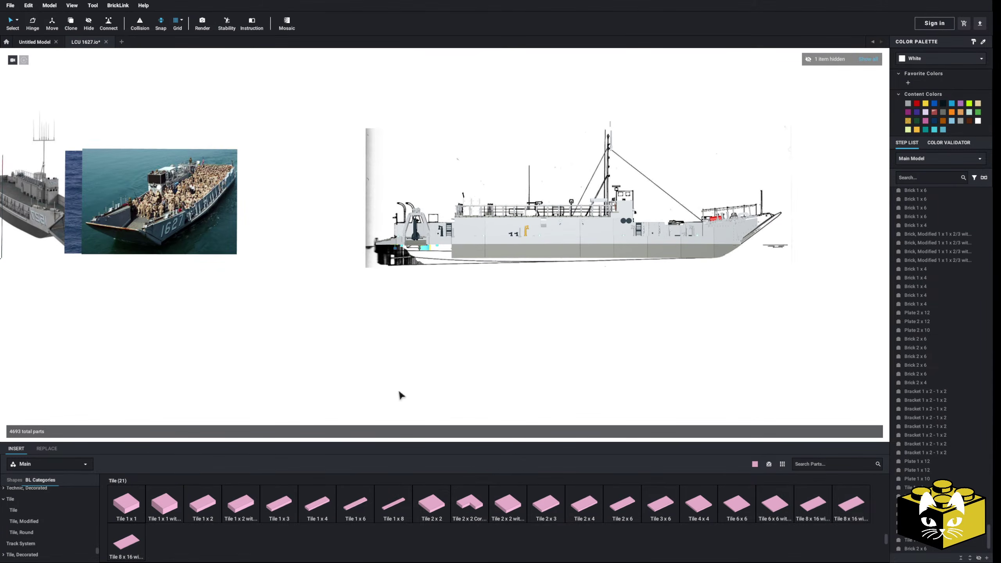
scroll(398, 388, "up", 10)
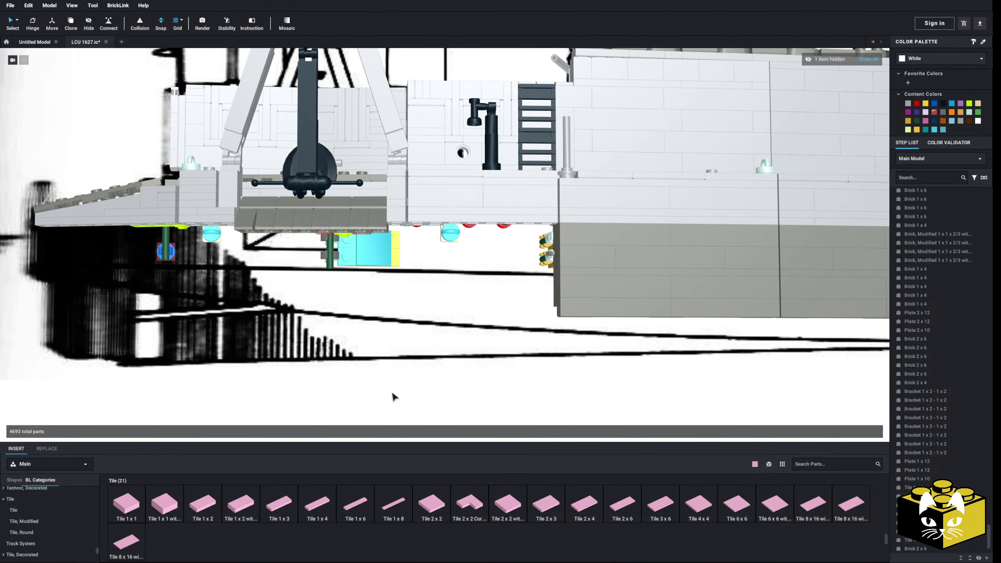
mouse_move(392, 393)
middle_mouse_down()
mouse_move(369, 376)
mouse_move(347, 381)
mouse_move(388, 382)
middle_mouse_up()
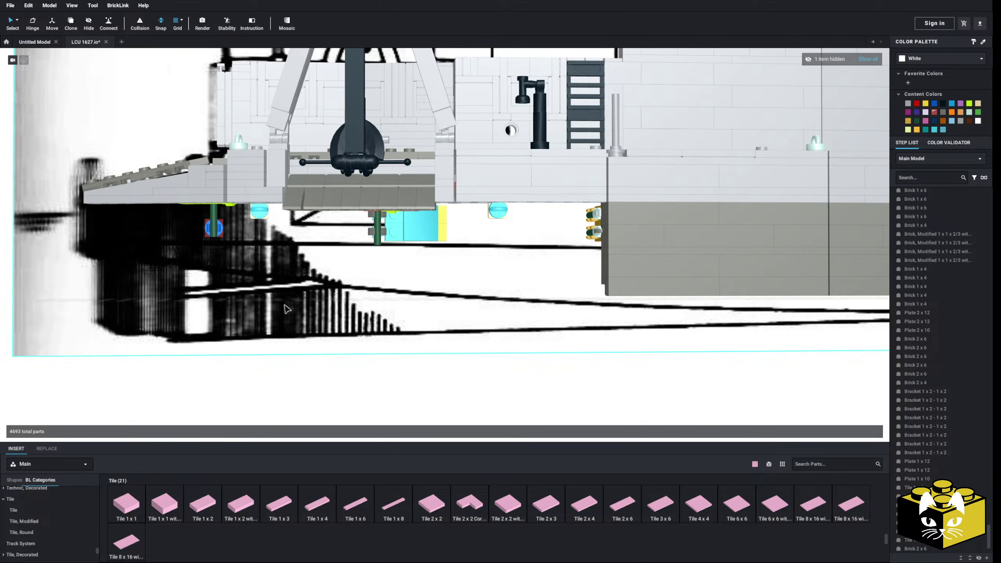
middle_click_drag(270, 367, 370, 372)
right_click_drag(371, 371, 356, 356)
scroll(160, 335, "up", 4)
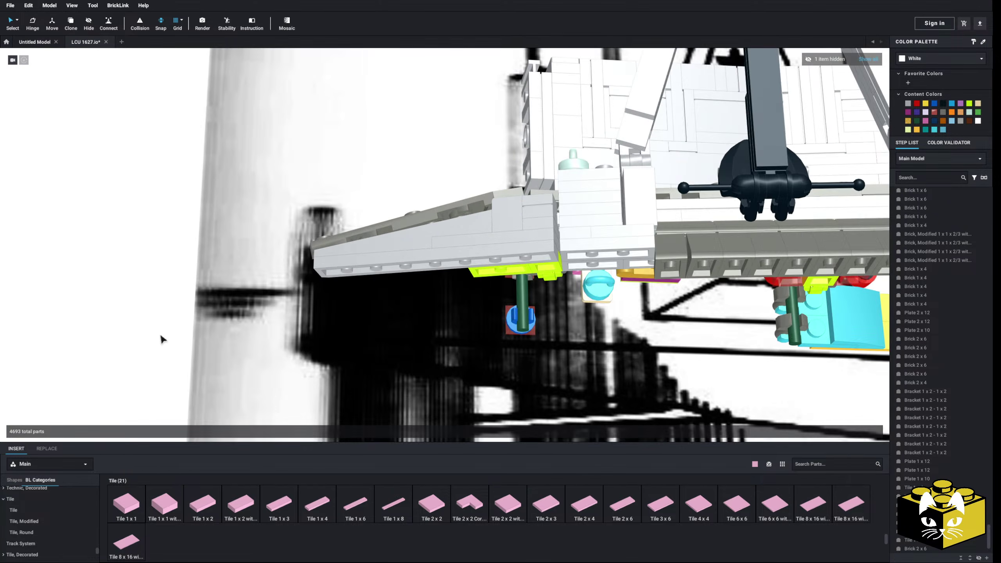
right_click_drag(161, 335, 127, 319)
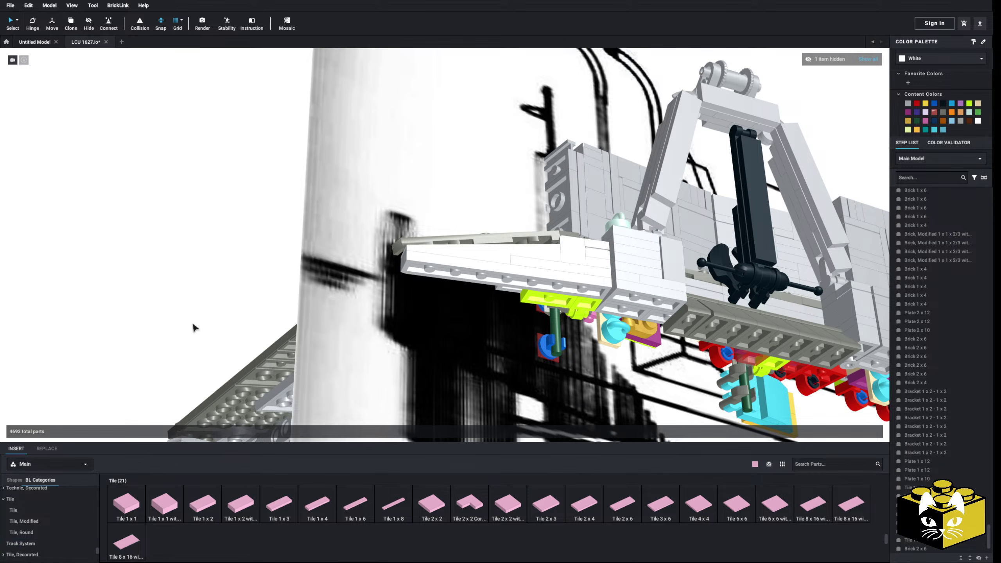
right_click_drag(194, 327, 127, 371)
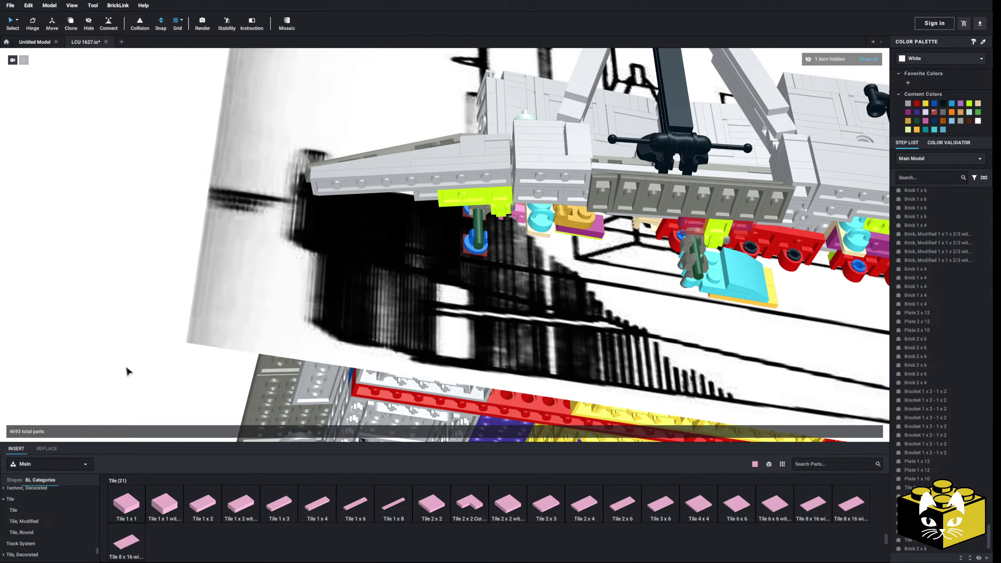
Place a Bright Pink Brick 1 x 4 under the outer end of the stern's side wedge.
scroll(128, 370, "up", 2)
scroll(48, 508, "up", 15)
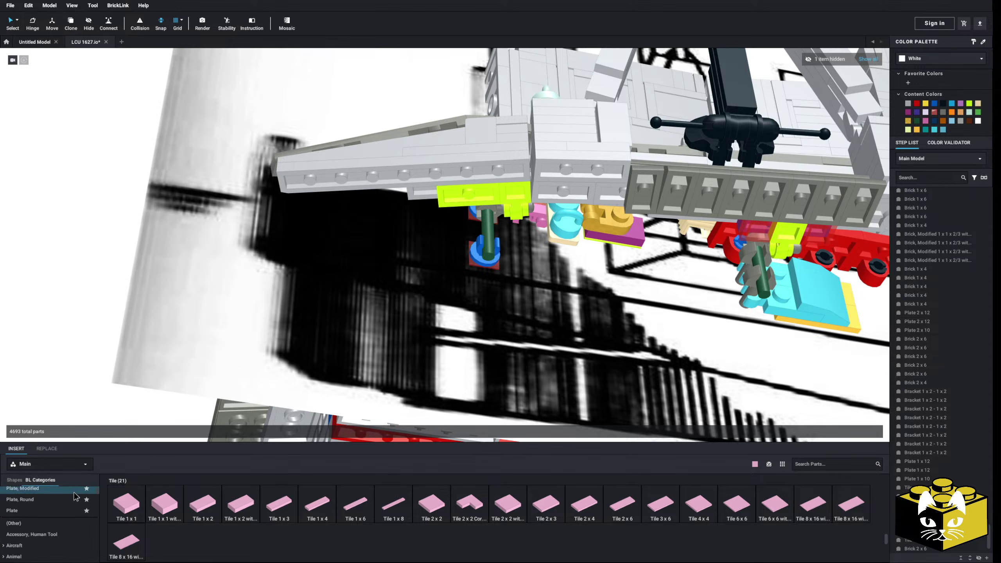
left_click(48, 507)
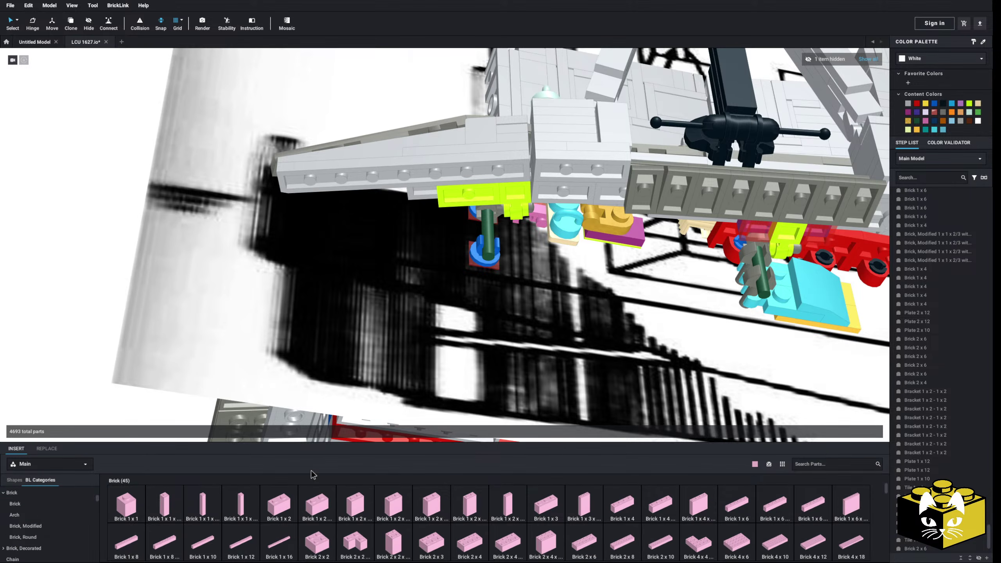
left_click(622, 504)
left_click(344, 179)
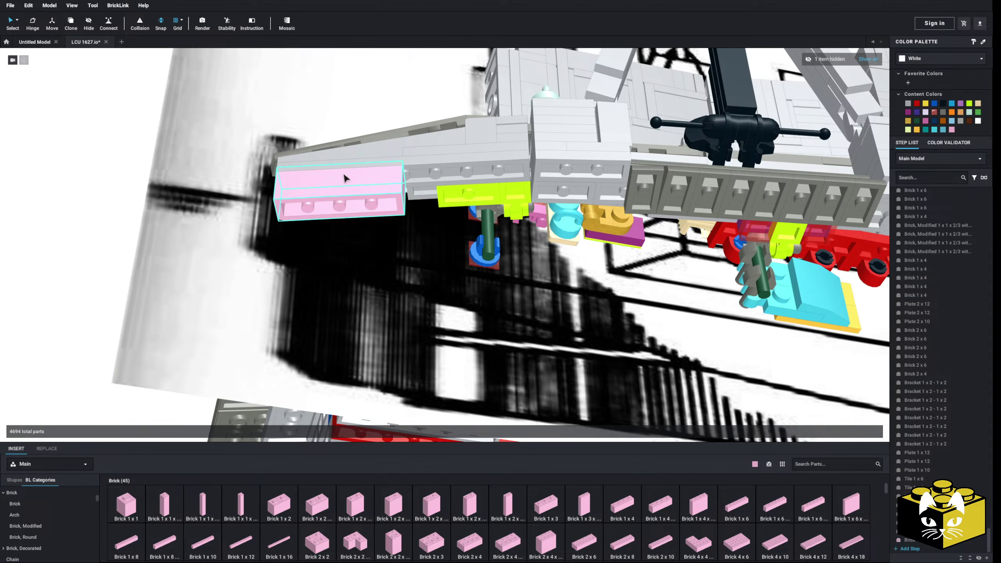
left_click(342, 182)
Add a Bright Pink Brick 2 x 4 under the stern wedge, directly beside the Brick 1 x 4.
right_click_drag(340, 183, 333, 194)
left_click(463, 544)
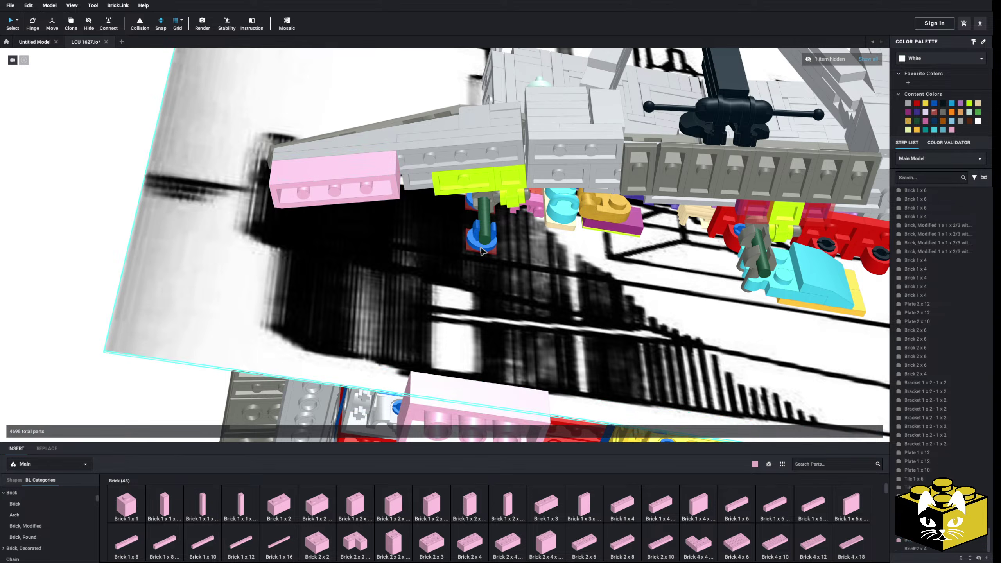
left_click(436, 180)
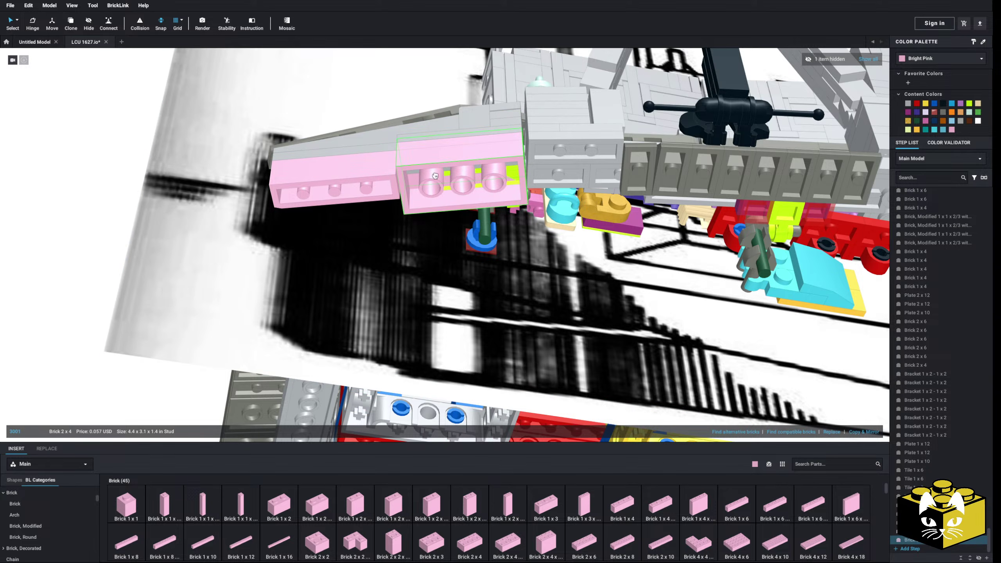
right_click_drag(424, 188, 165, 329)
left_click(164, 329)
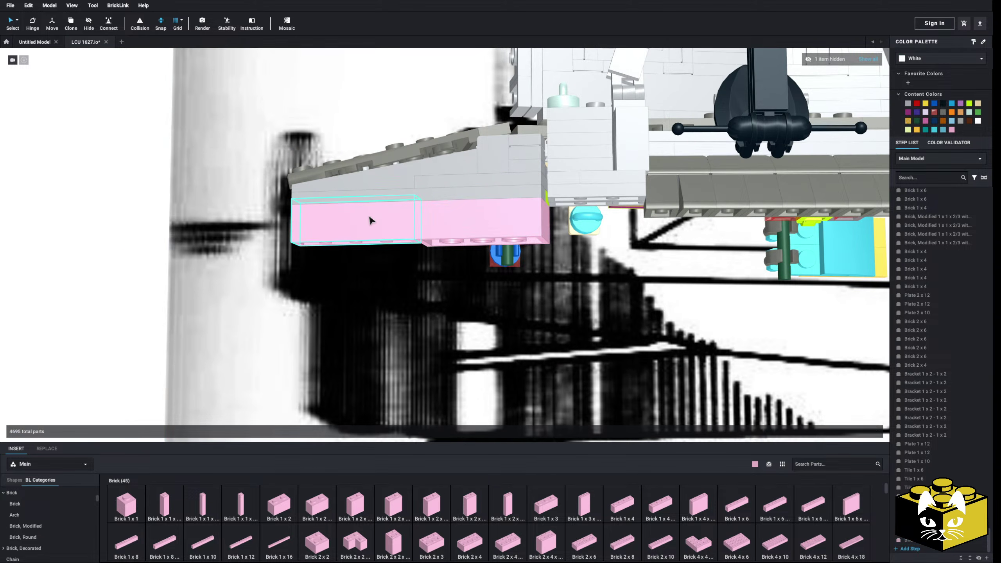
right_click_drag(230, 301, 140, 334)
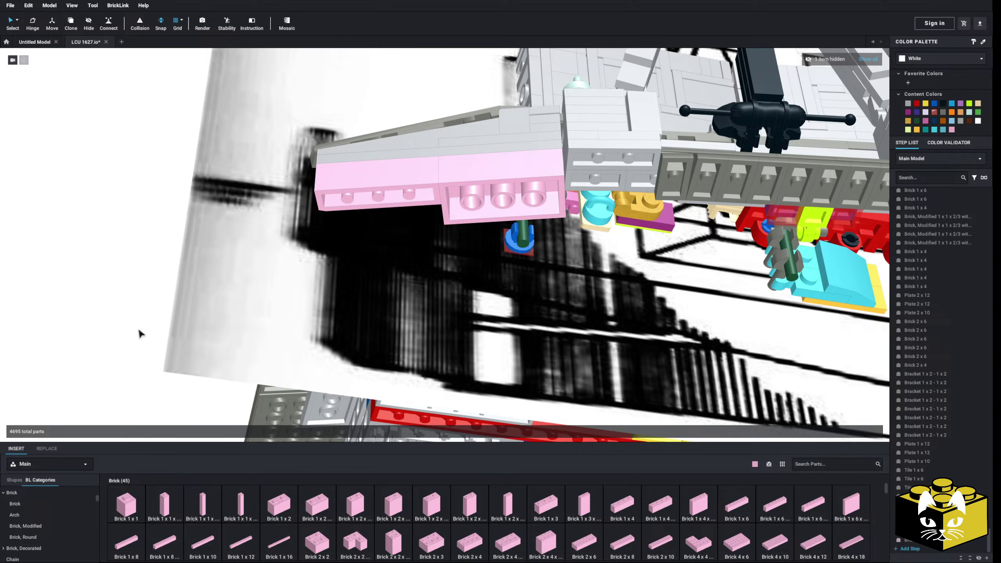
Attach two Bright Pink Bracket 1 x 2 - 1 x 2 pieces side by side beneath the Brick 2 x 4.
left_click(86, 559)
scroll(34, 490, "down", 5)
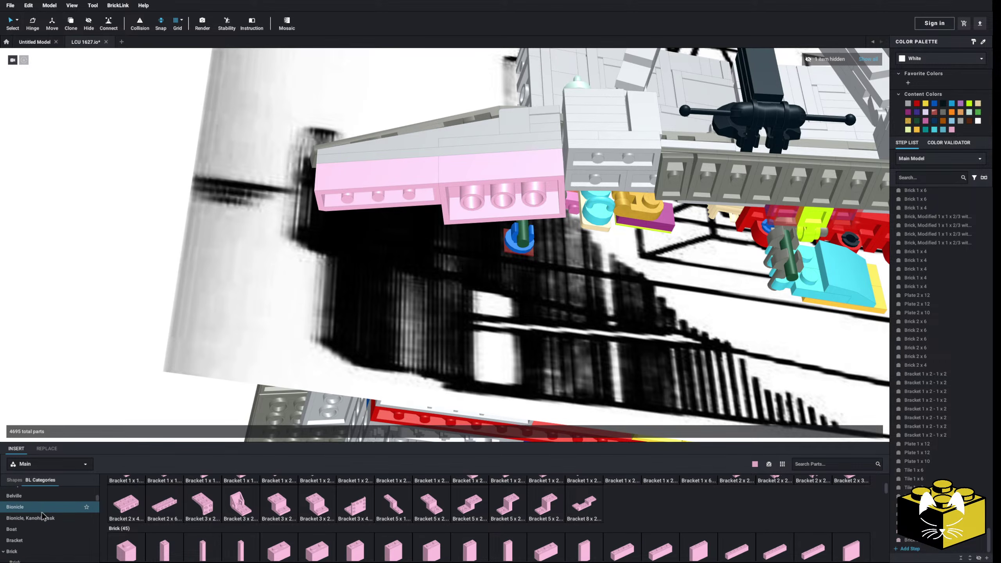
left_click(15, 514)
left_click(323, 497)
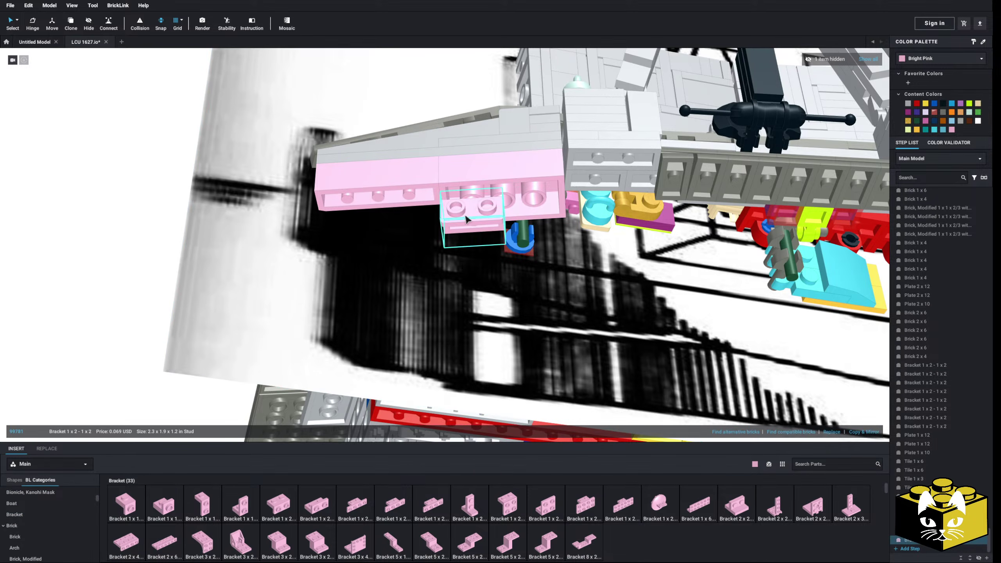
left_click(529, 215)
left_click(90, 366)
Attach a Bright Pink Plate 1 x 8 to the brackets' studs, spanning the length of both pink bricks.
scroll(47, 512, "up", 5)
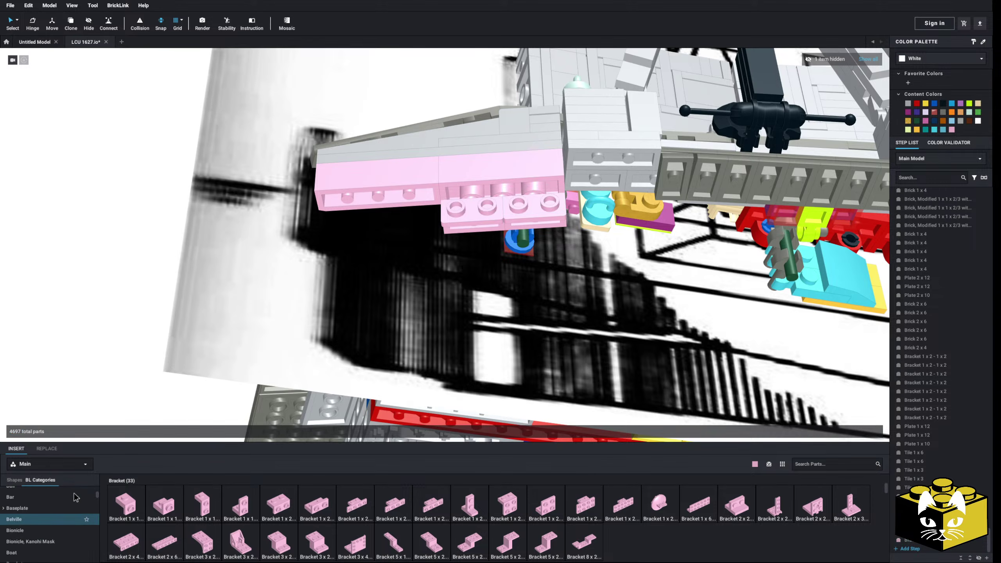
left_click(47, 514)
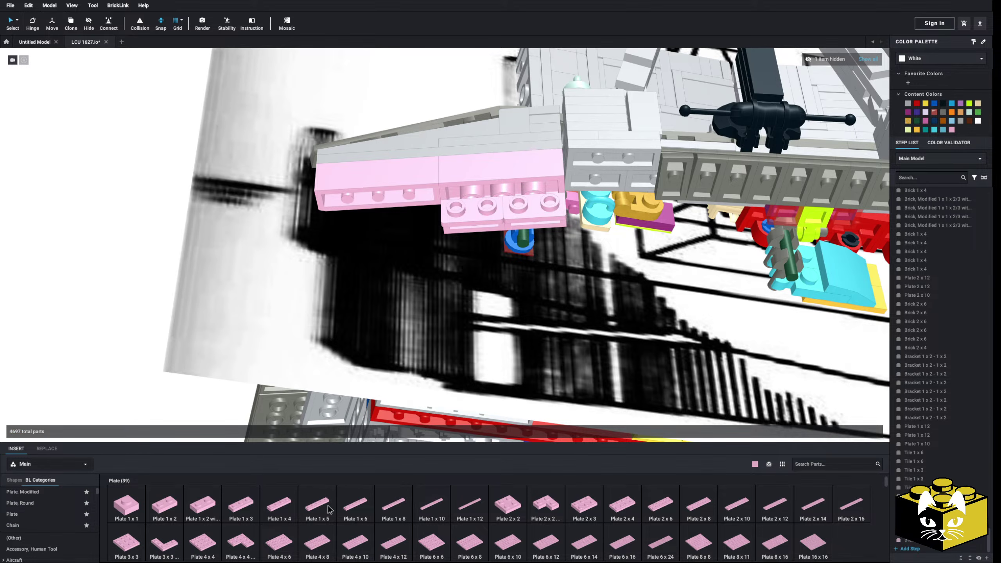
left_click(355, 505)
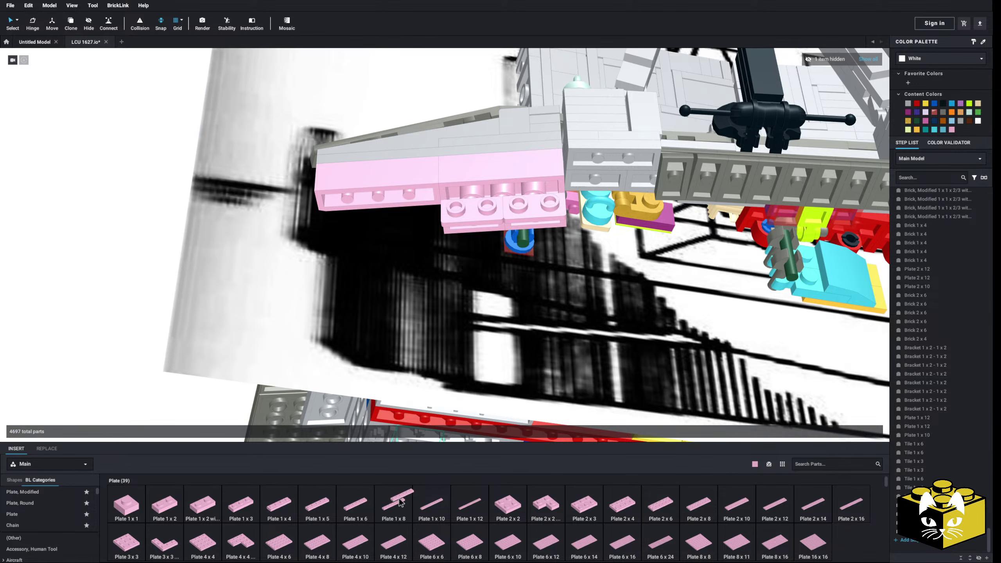
left_click(443, 210)
left_click(127, 308)
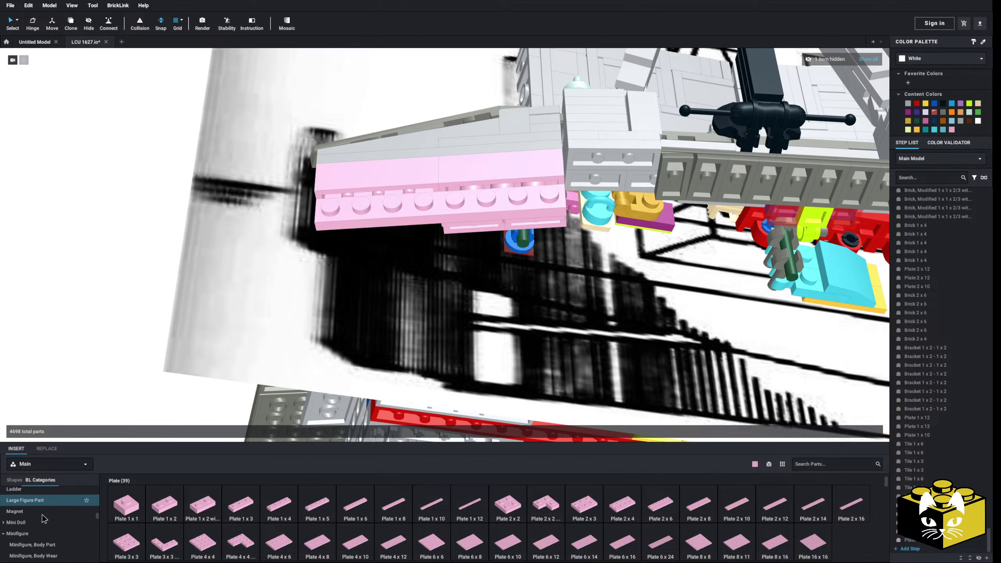
Cover the Plate 1 x 8 with two Bright Pink Tile 1 x 4 pieces laid end to end.
scroll(44, 516, "down", 10)
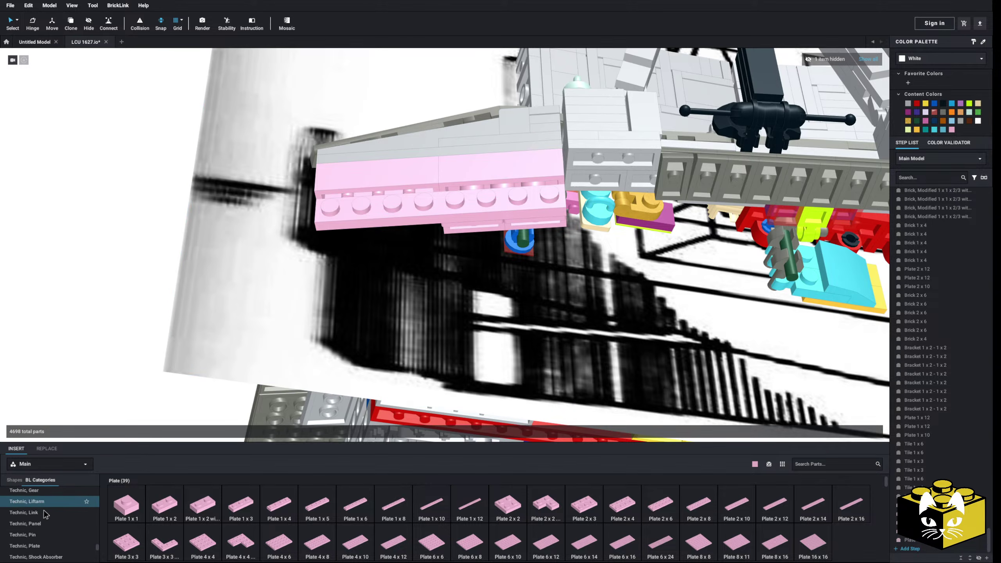
scroll(41, 513, "down", 3)
left_click(39, 513)
left_click(317, 504)
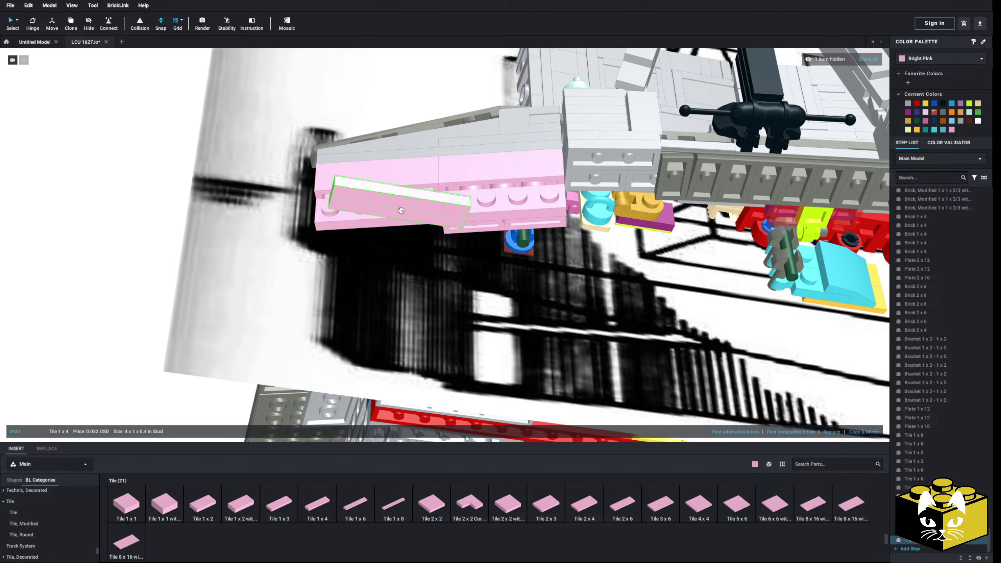
left_click(509, 204)
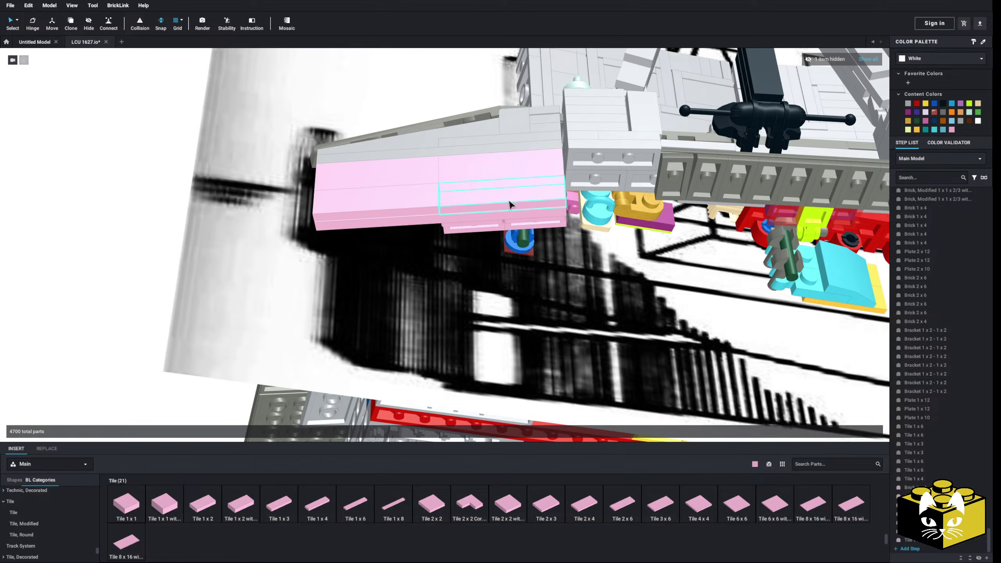
Duplicate the two Bright Pink Bracket 1 x 2 - 1 x 2 pieces and attach the copies beneath the pink bricks toward the aft end.
right_click_drag(60, 252, 93, 275)
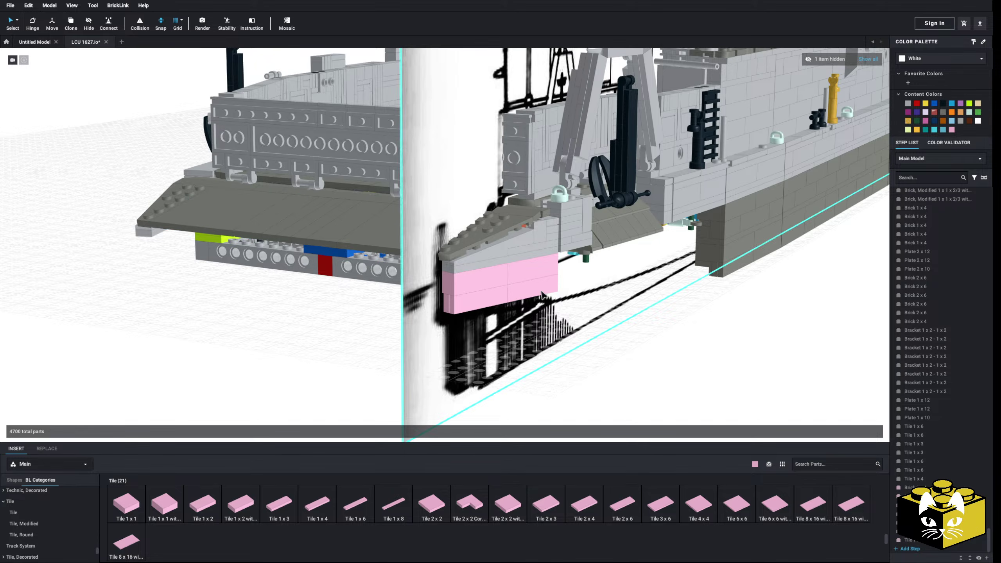
right_click_drag(228, 306, 313, 258)
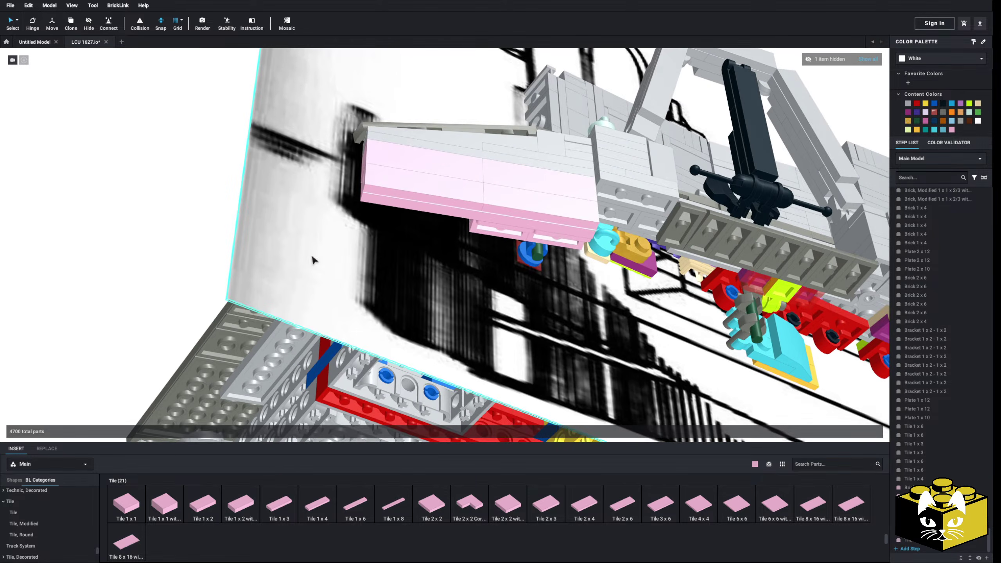
left_click(501, 230)
left_click(540, 236, "ctrl")
right_click(540, 236)
left_click(549, 250)
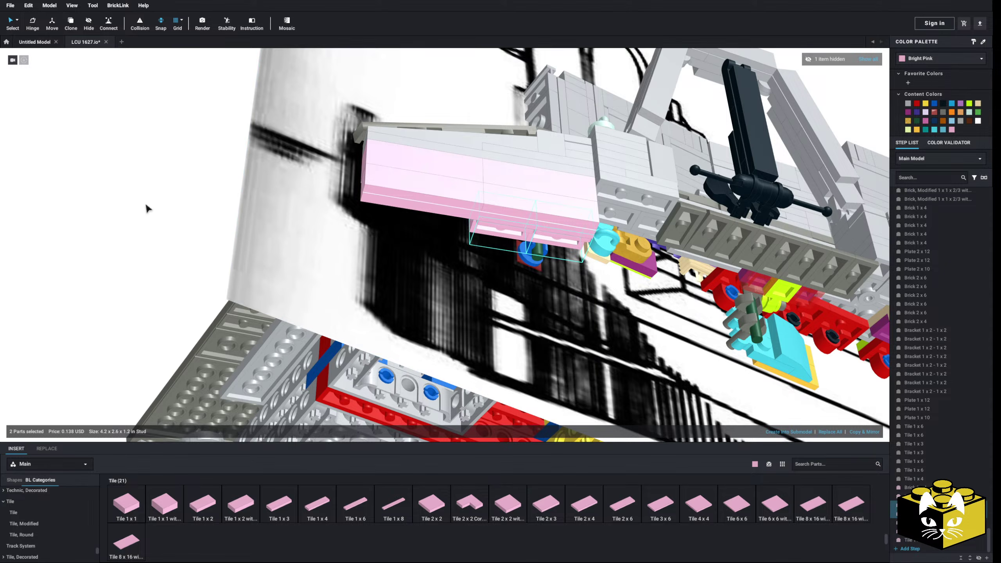
right_click(134, 201)
left_click(149, 226)
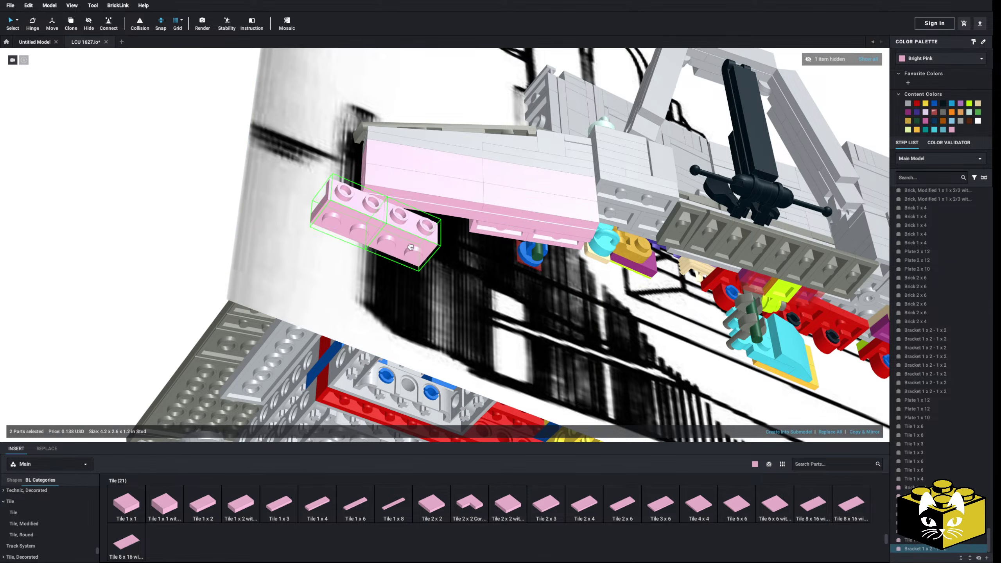
right_click_drag(427, 260, 425, 229)
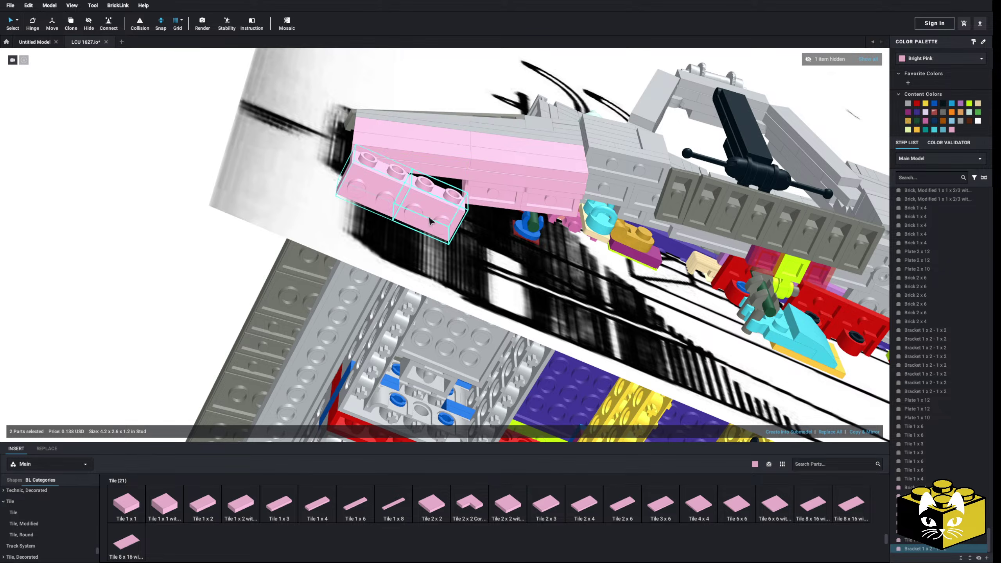
right_click_drag(444, 199, 509, 207)
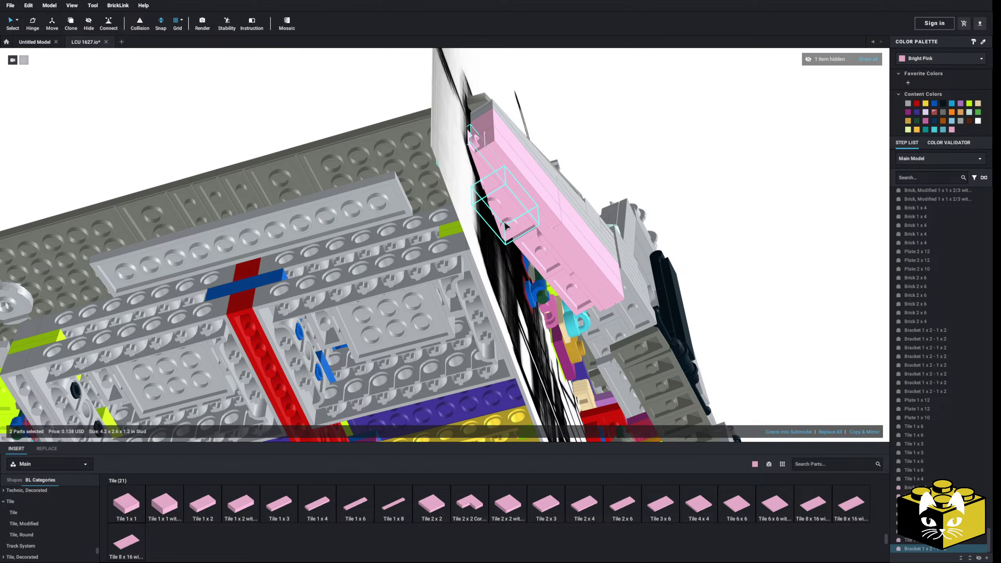
left_click(338, 118)
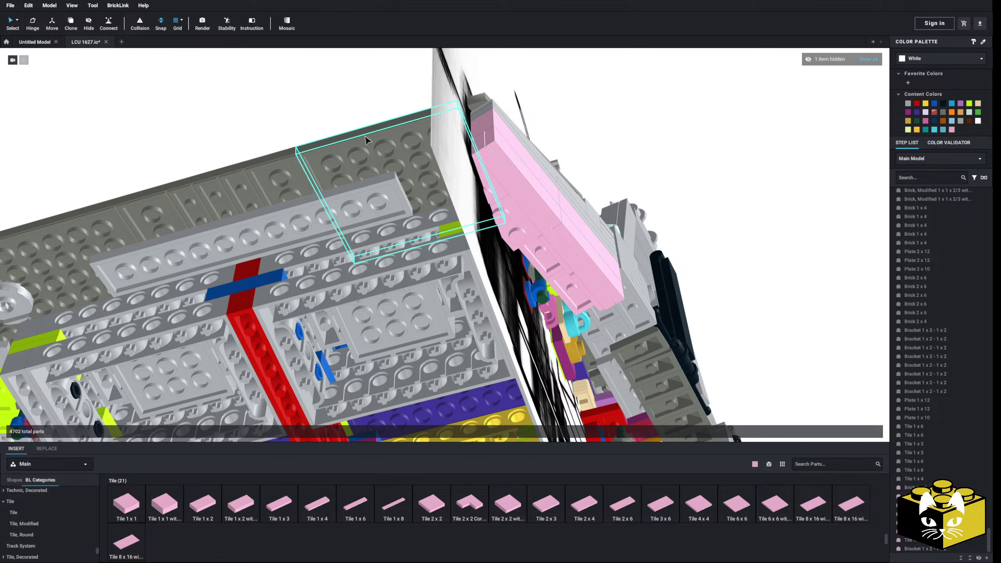
Duplicate the stern's Light Bluish Gray Slope 10 6 x 1 and place the copy upside down beneath the aft end of the pink bricks.
right_click_drag(368, 138, 309, 242)
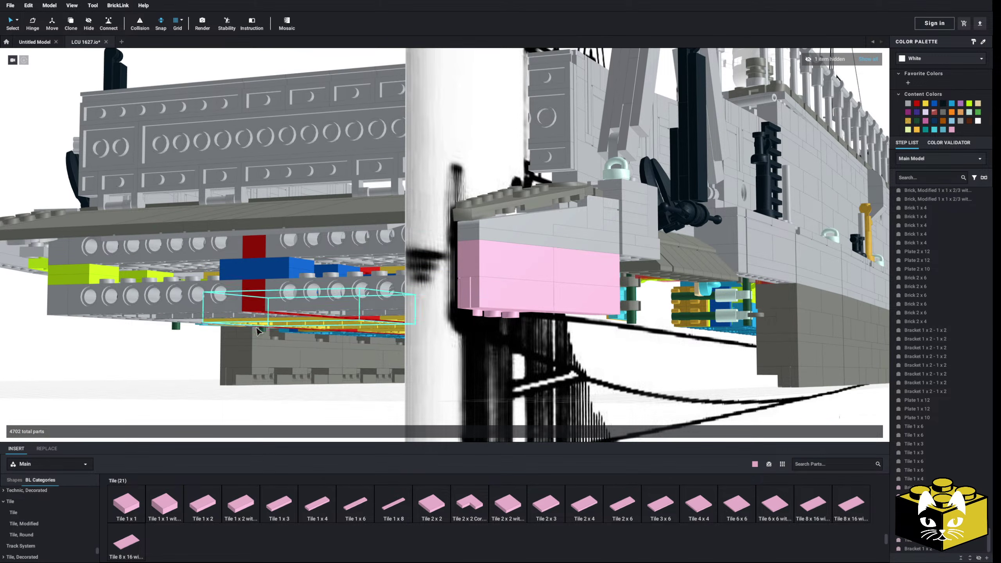
right_click_drag(310, 320, 300, 338)
scroll(227, 329, "down", 3)
right_click_drag(226, 328, 166, 284)
scroll(220, 306, "up", 4)
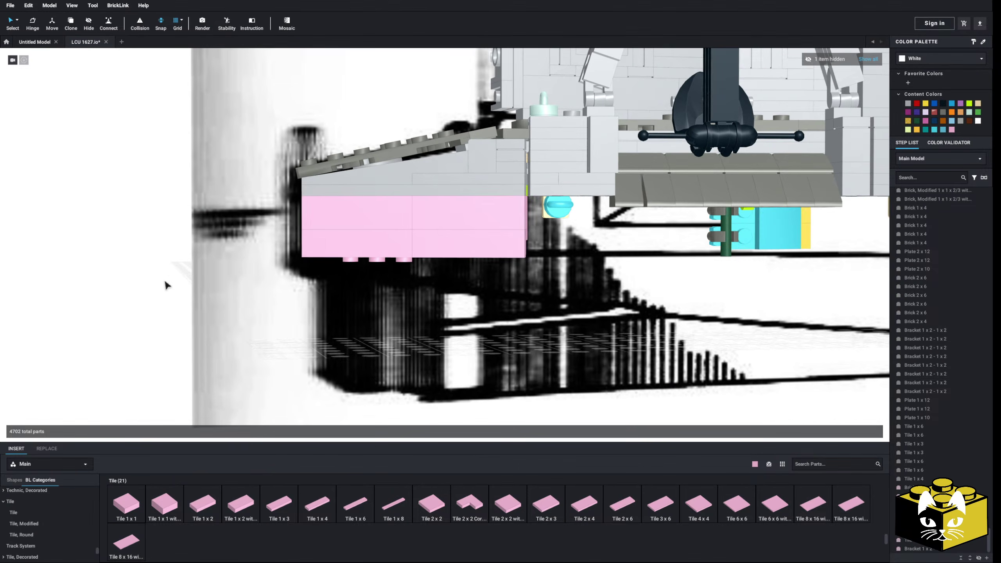
right_click(397, 168)
left_click(404, 172)
right_click(47, 278)
left_click(84, 307)
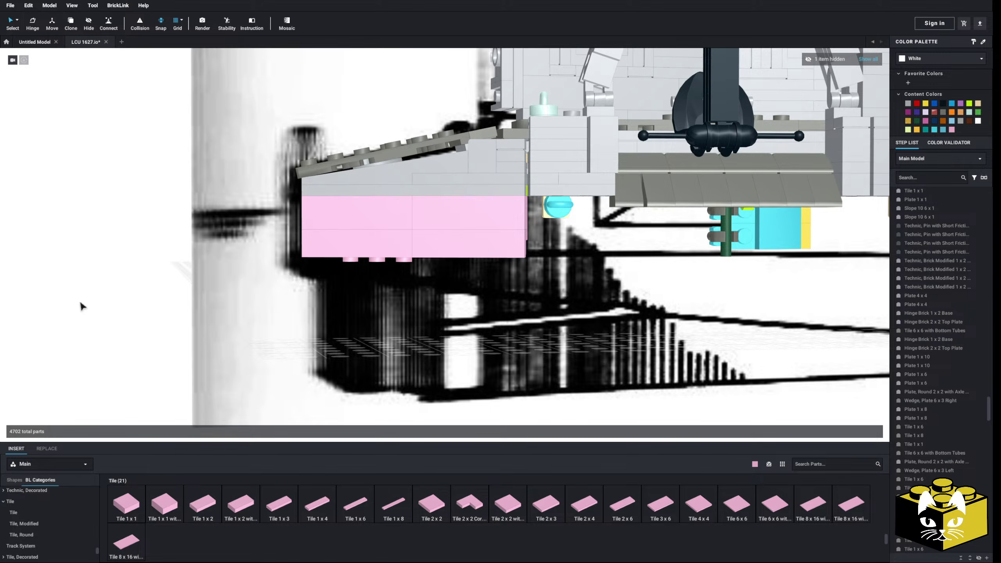
right_click(80, 302)
left_click(102, 326)
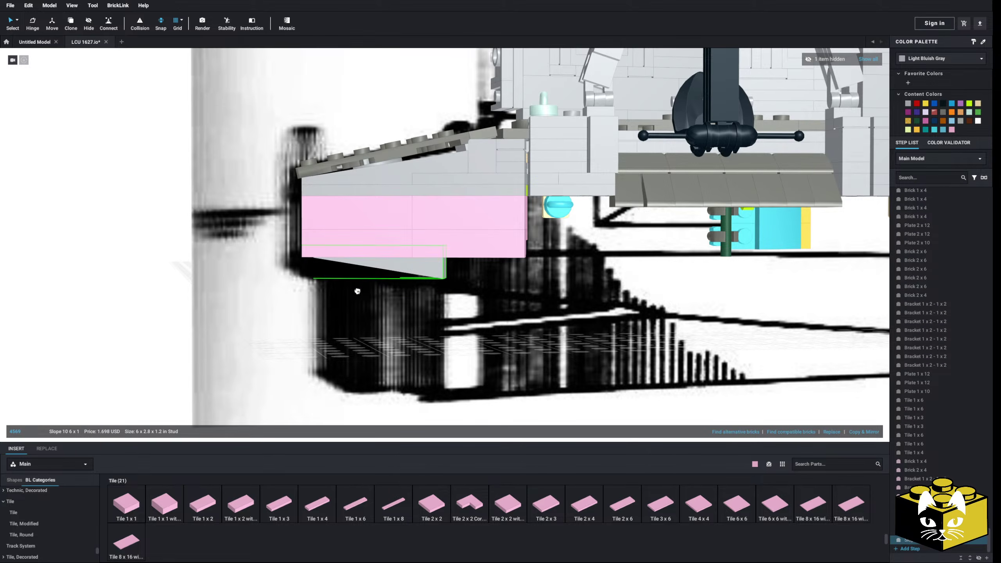
left_click(391, 289)
right_click_drag(393, 290, 400, 220)
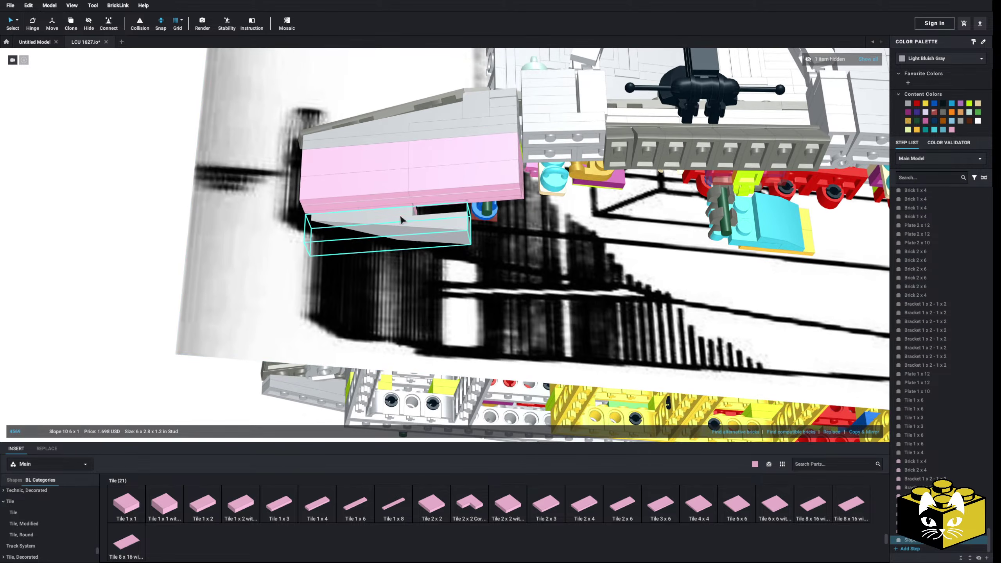
Move the copied Slope 10 6 x 1 off the hull into the open space beside the model.
left_click_drag(402, 213, 242, 271)
right_click_drag(242, 271, 237, 331)
left_click_drag(237, 331, 184, 344)
left_click(138, 406)
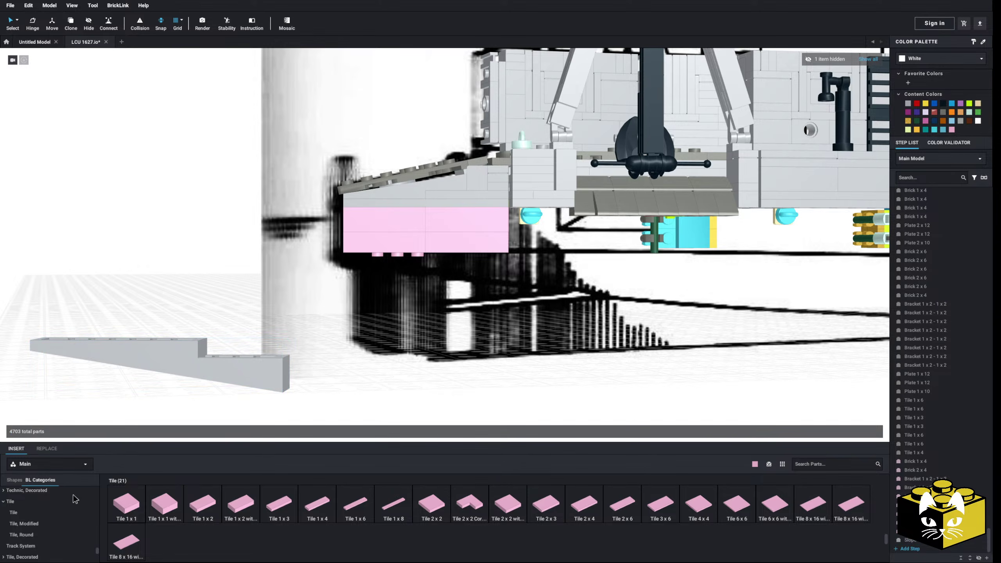
Place a Bright Pink Plate 2 x 2 in the stepped recess at the thick end of the loose slope.
scroll(75, 516, "up", 3)
scroll(75, 516, "up", 8)
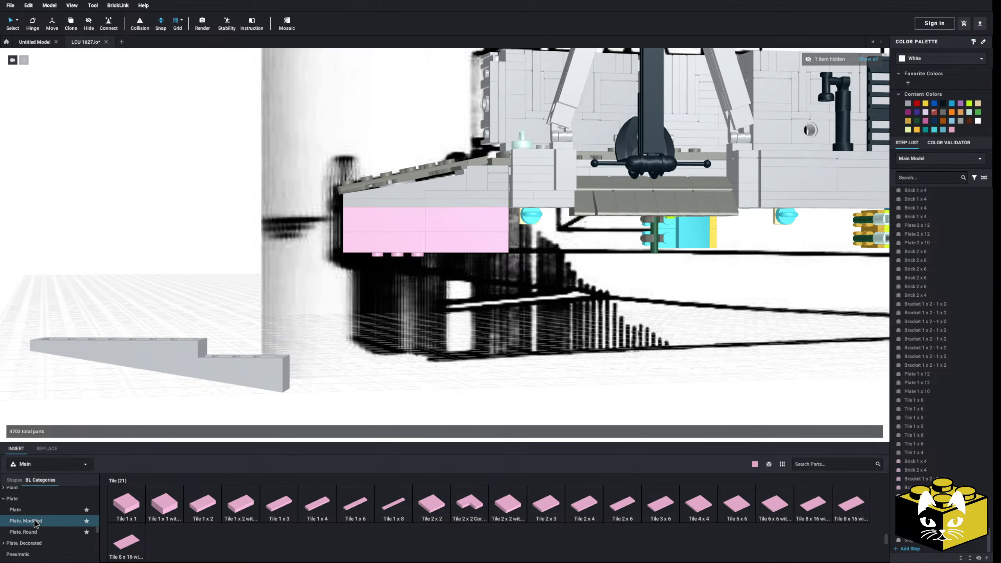
left_click(62, 513)
right_click_drag(404, 387, 406, 337)
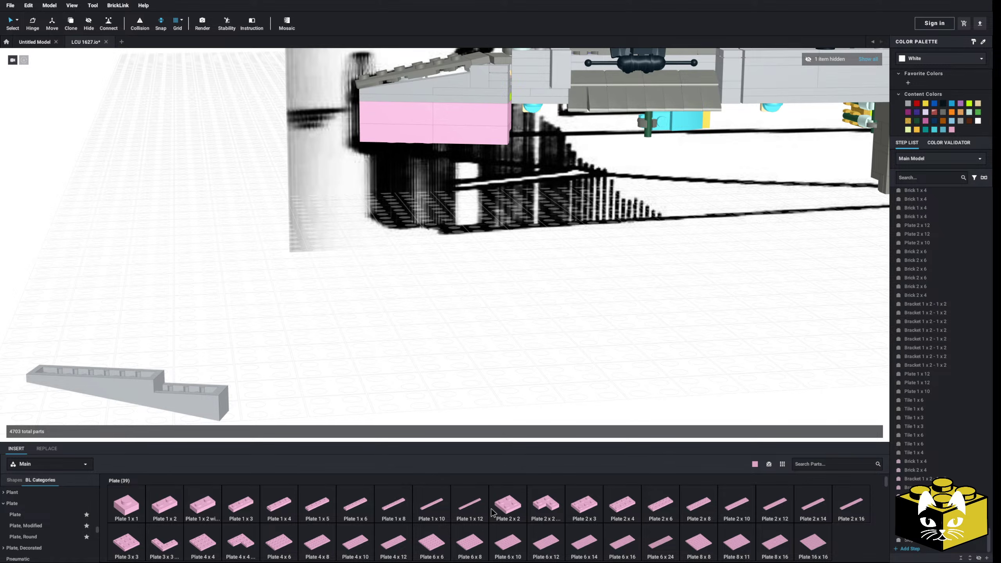
left_click_drag(492, 513, 185, 388)
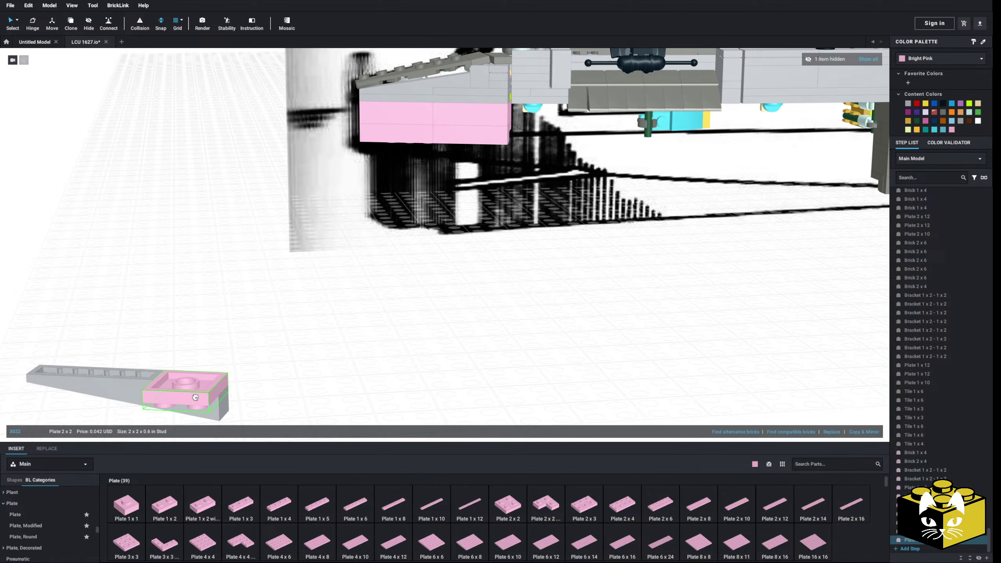
Duplicate the loose Slope 10 6 x 1 and place the copy alongside it, joined by the Plate 2 x 2.
right_click(99, 369)
left_click(112, 385)
right_click(132, 332)
left_click(144, 357)
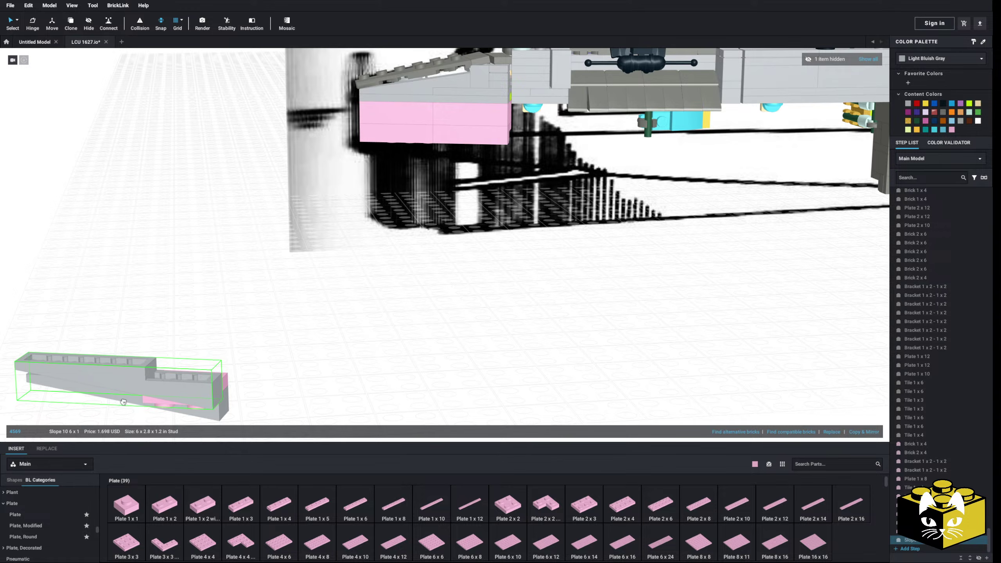
left_click(118, 422)
Move the two slopes and the Plate 2 x 2 together beneath the pink bricks, flush with their aft end.
left_click_drag(172, 330, 197, 408)
right_click_drag(197, 408, 202, 402)
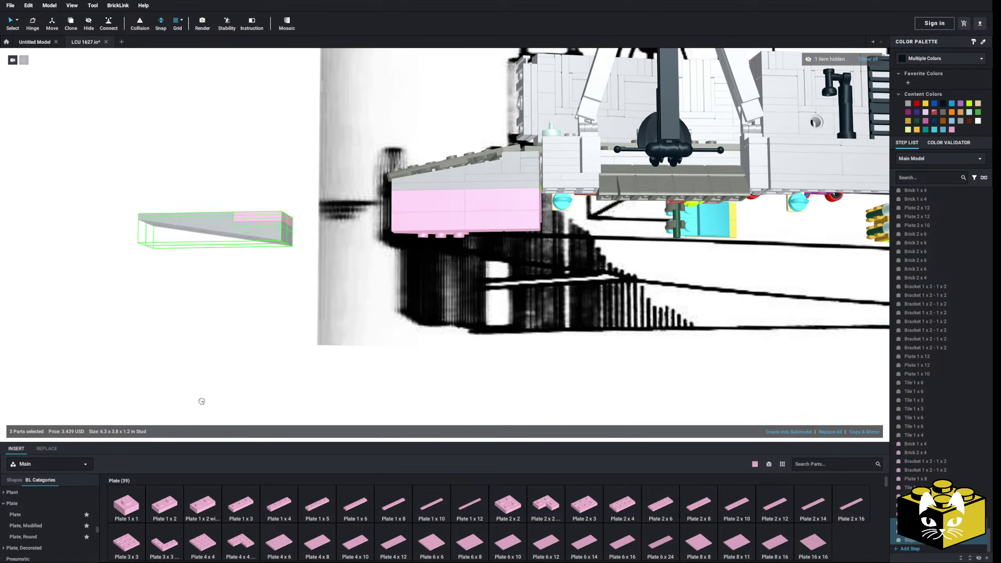
scroll(202, 402, "up", 4)
left_click_drag(202, 401, 447, 238)
right_click_drag(448, 238, 446, 241)
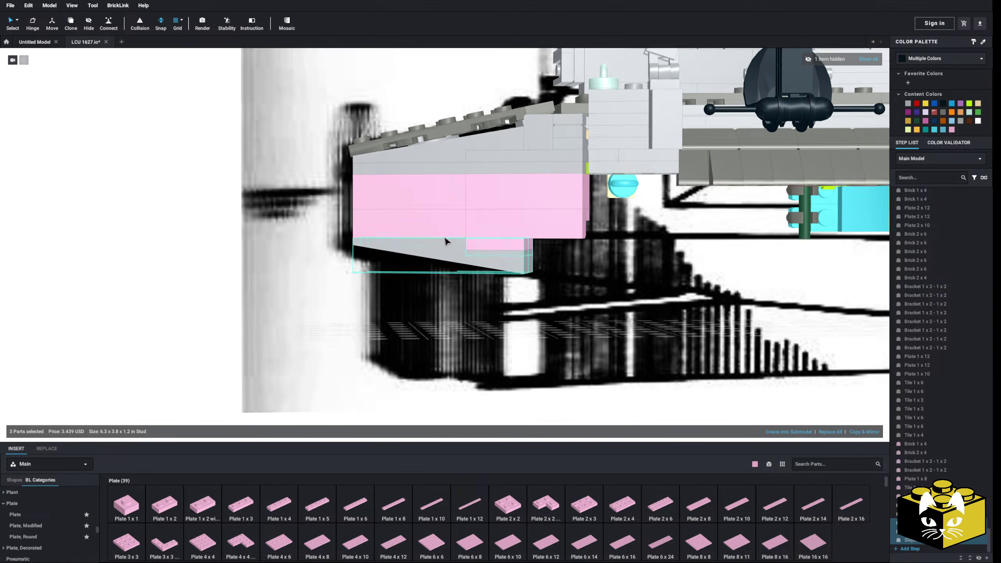
scroll(444, 241, "down", 5)
left_click(365, 384)
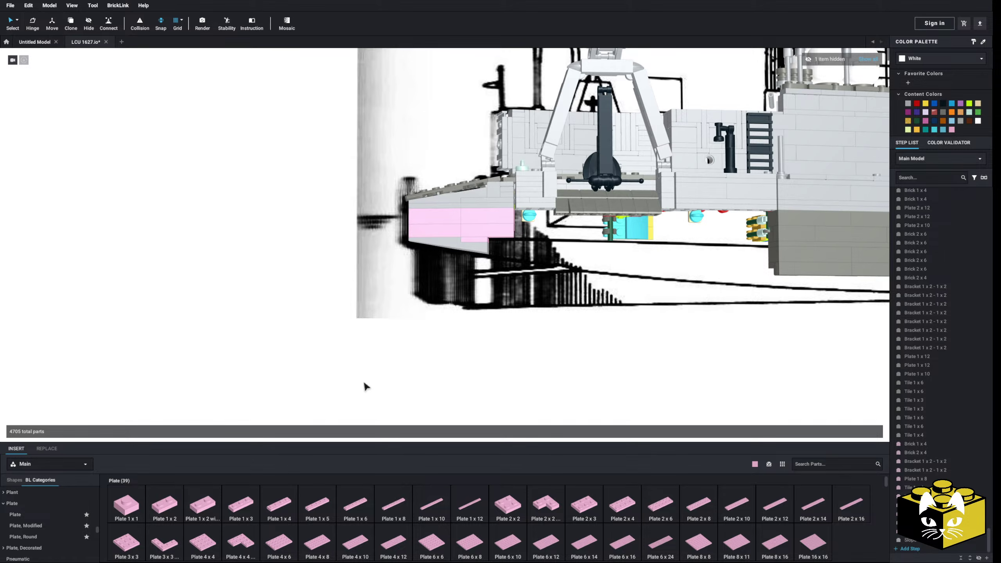
Recolor the two slopes and the Plate 2 x 2 under the stern Dark Bluish Gray.
middle_click_drag(364, 383, 333, 380)
right_click_drag(333, 379, 208, 374)
scroll(327, 381, "up", 4)
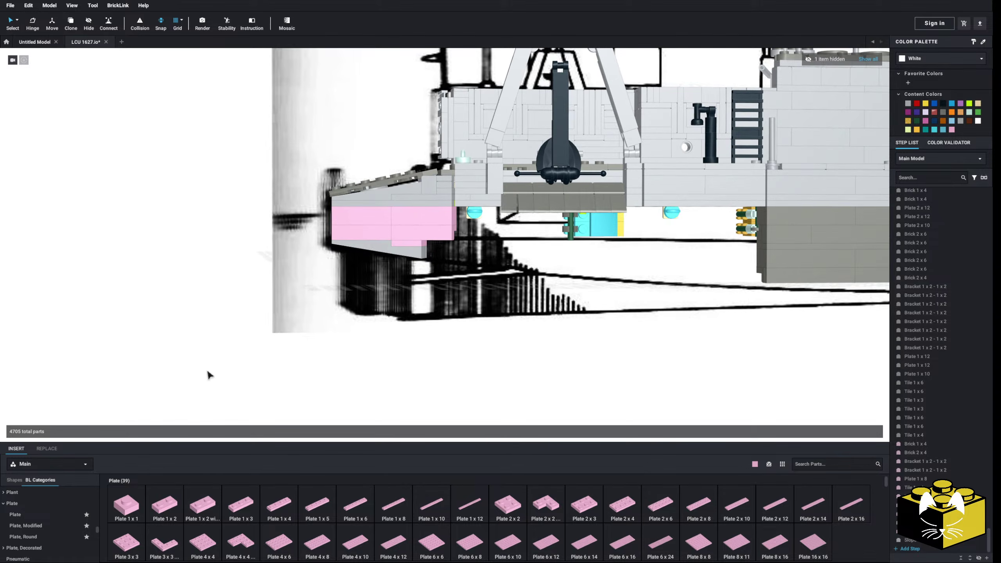
scroll(209, 374, "down", 5)
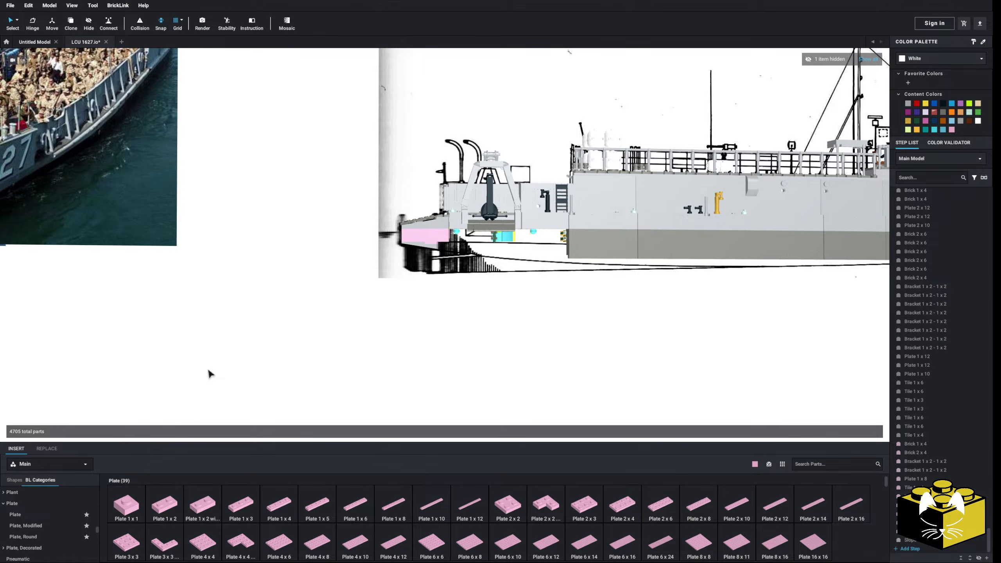
scroll(209, 374, "up", 10)
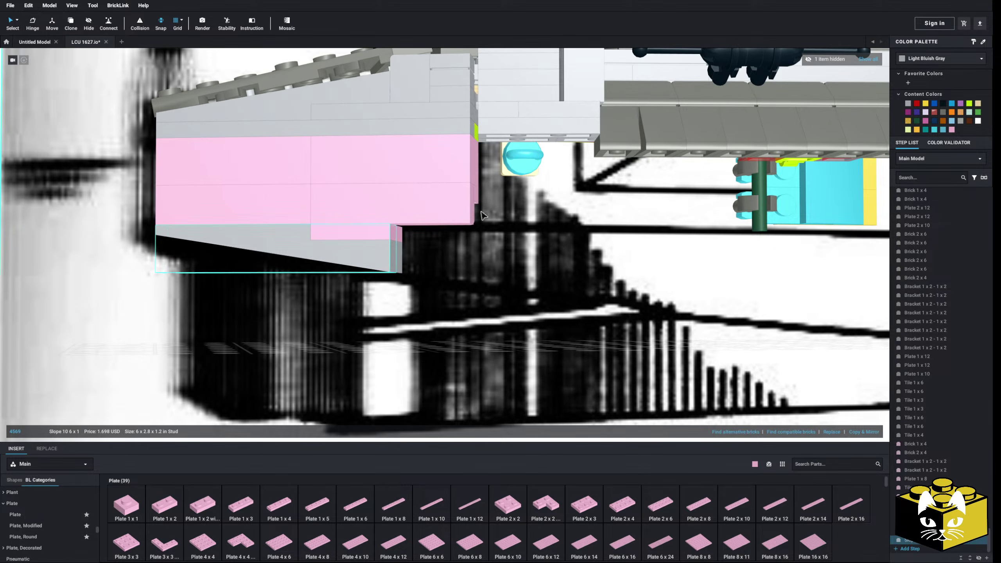
left_click(929, 59)
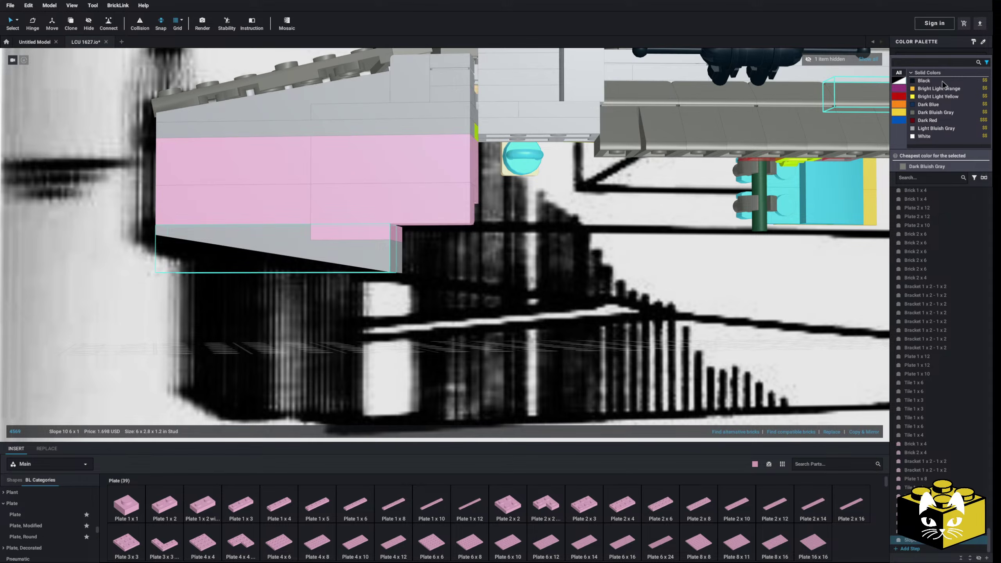
left_click(349, 272)
right_click_drag(356, 243, 347, 240)
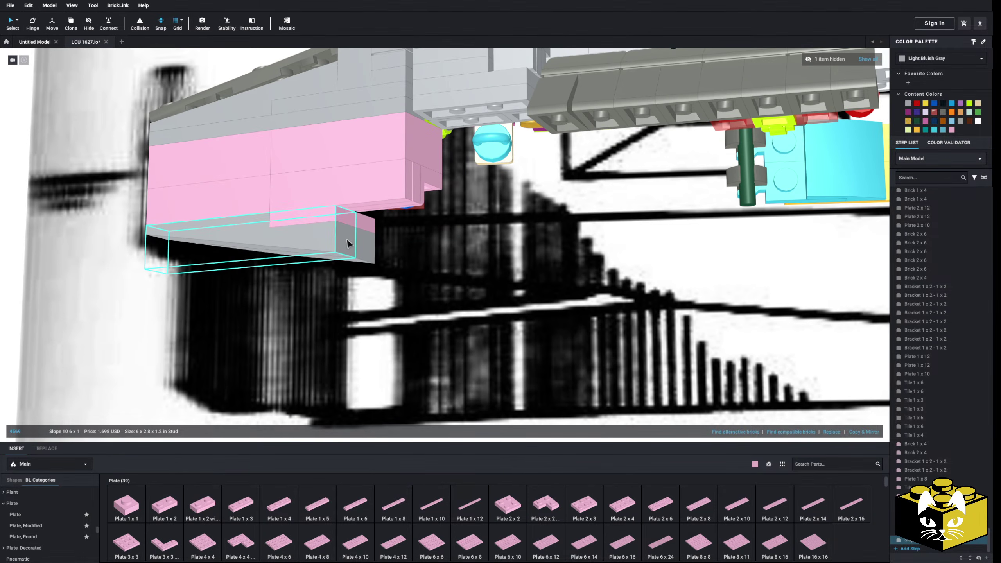
scroll(351, 219, "down", 1)
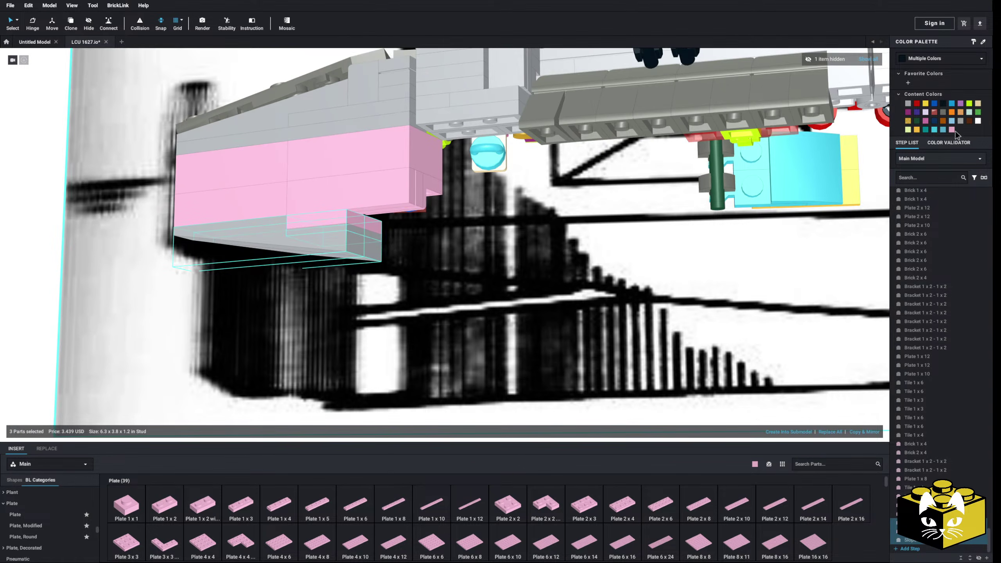
left_click(942, 115)
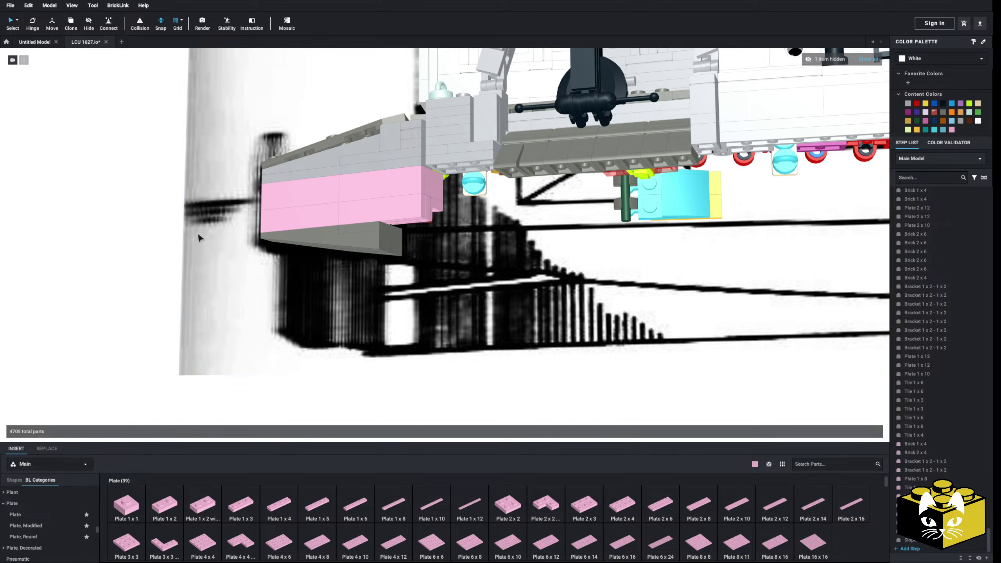
left_click(129, 239)
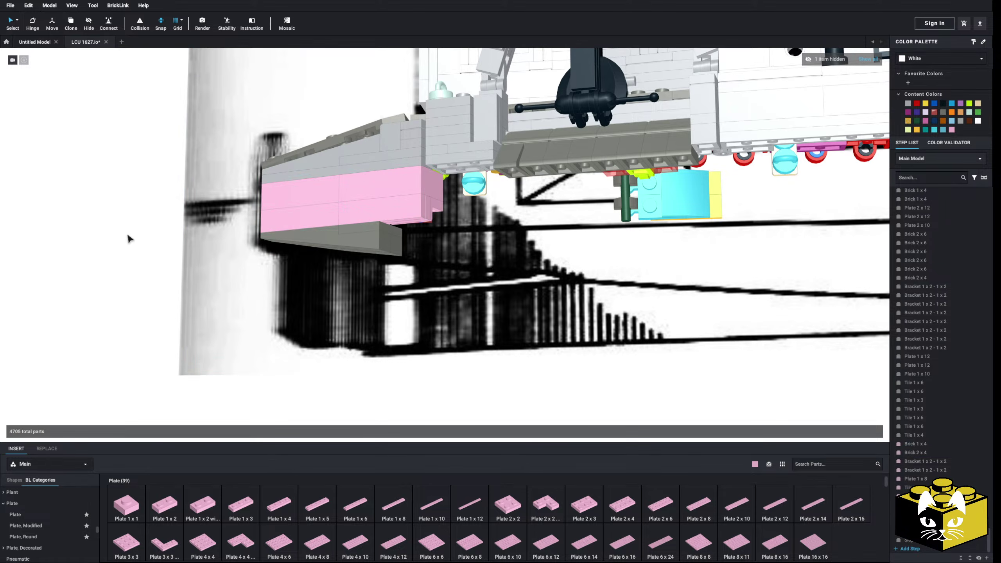
Recolor the two slopes and the Plate 2 x 2 under the stern Bright Pink.
left_click(397, 242, "ctrl")
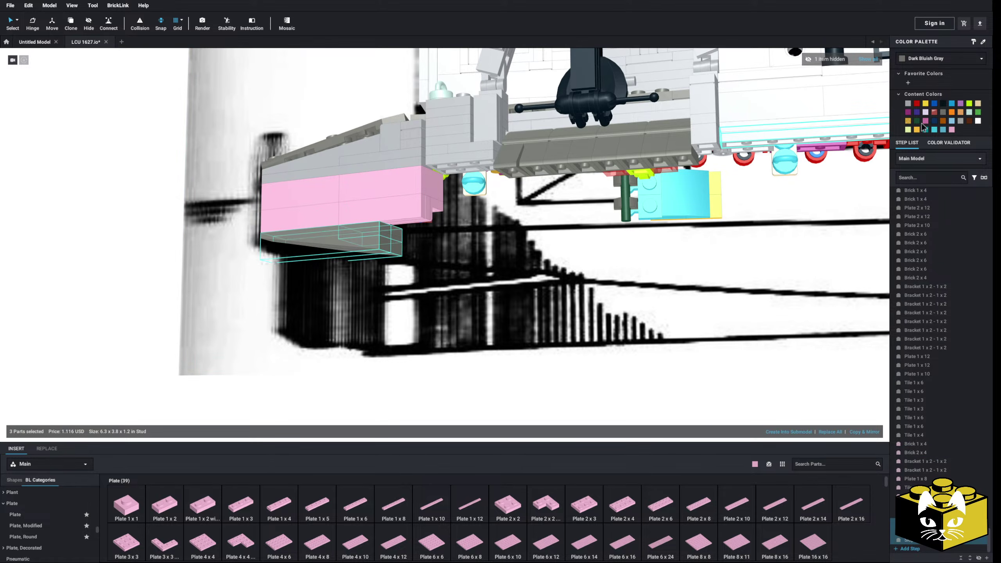
left_click(129, 272)
scroll(128, 272, "down", 3)
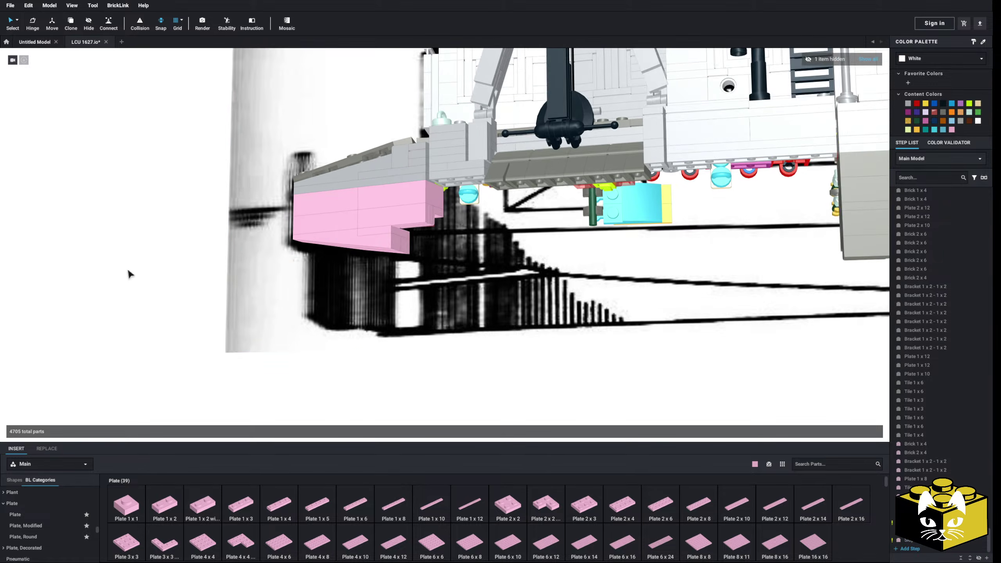
Examine the pink stern underside from several angles against the blueprint and the neighbouring hull structure.
right_click_drag(128, 272, 111, 293)
scroll(137, 276, "up", 3)
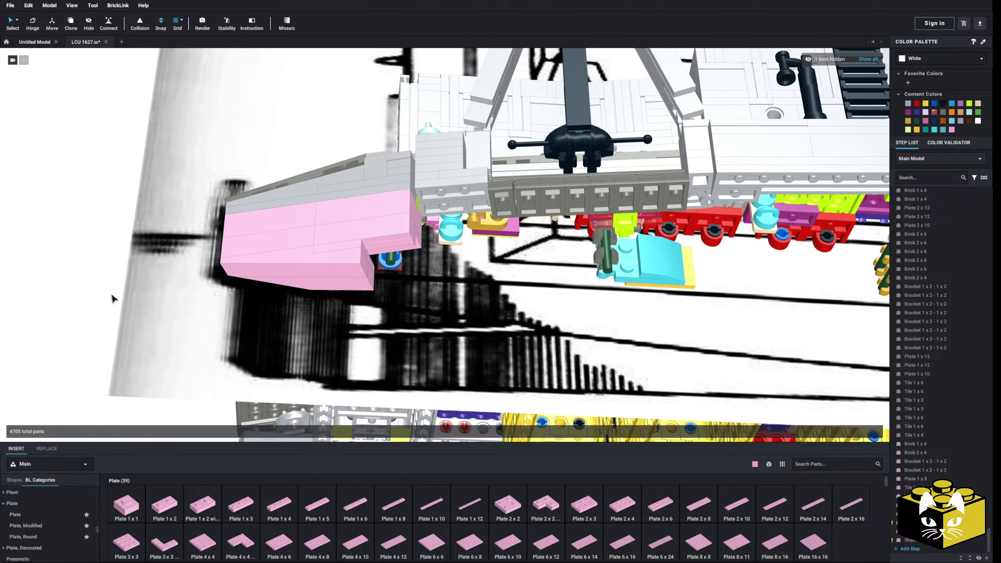
middle_click_drag(451, 205, 408, 232)
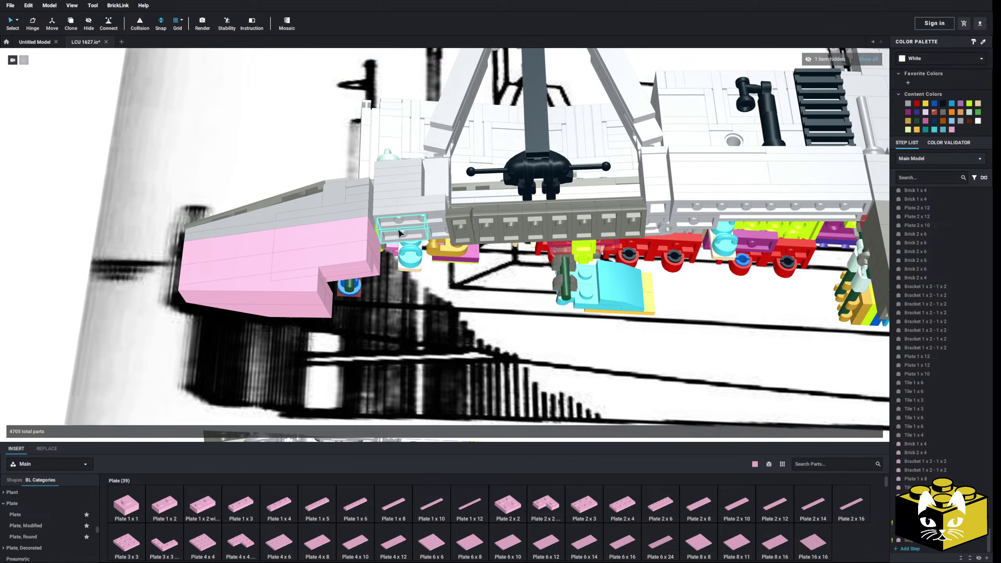
right_click_drag(408, 232, 358, 217)
scroll(405, 229, "up", 4)
middle_click_drag(393, 230, 447, 231)
right_click_drag(447, 232, 419, 291)
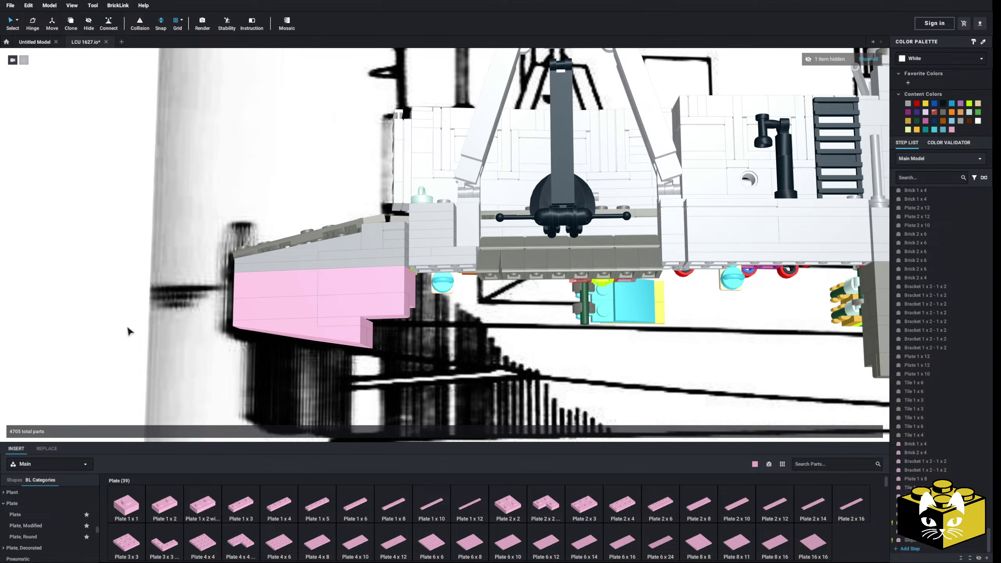
right_click_drag(124, 327, 311, 315)
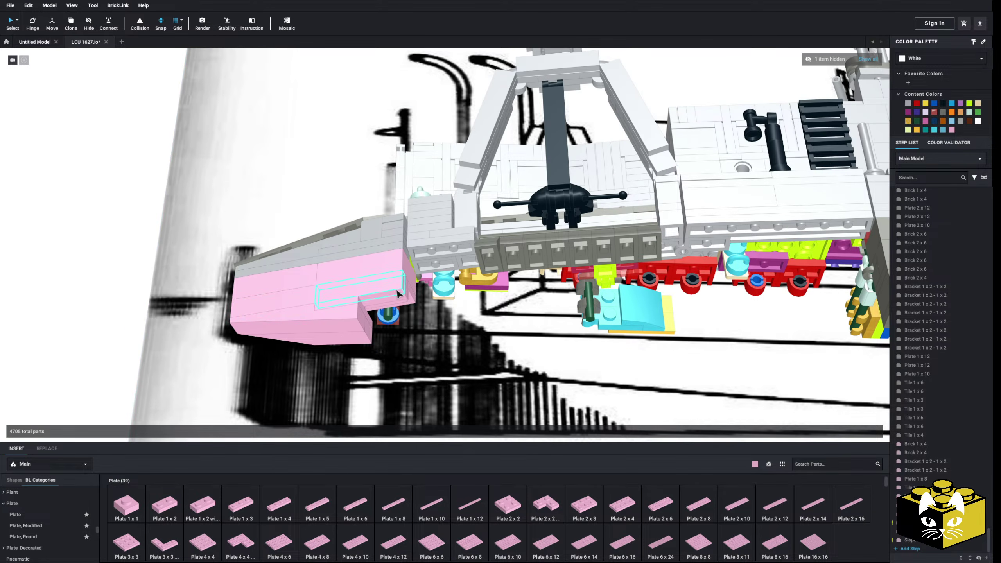
right_click_drag(91, 279, 197, 264)
scroll(244, 268, "up", 3)
right_click_drag(257, 270, 294, 252)
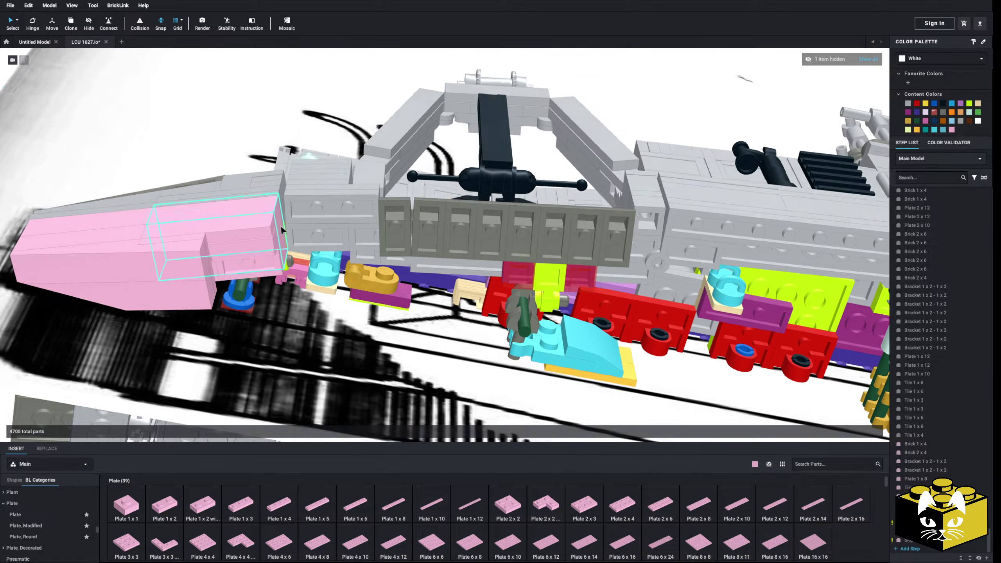
Add a Bright Pink Plate 2 x 3 and Plate 2 x 4 beneath the light gray hull section directly forward of the pink stern.
right_click_drag(248, 211, 278, 232)
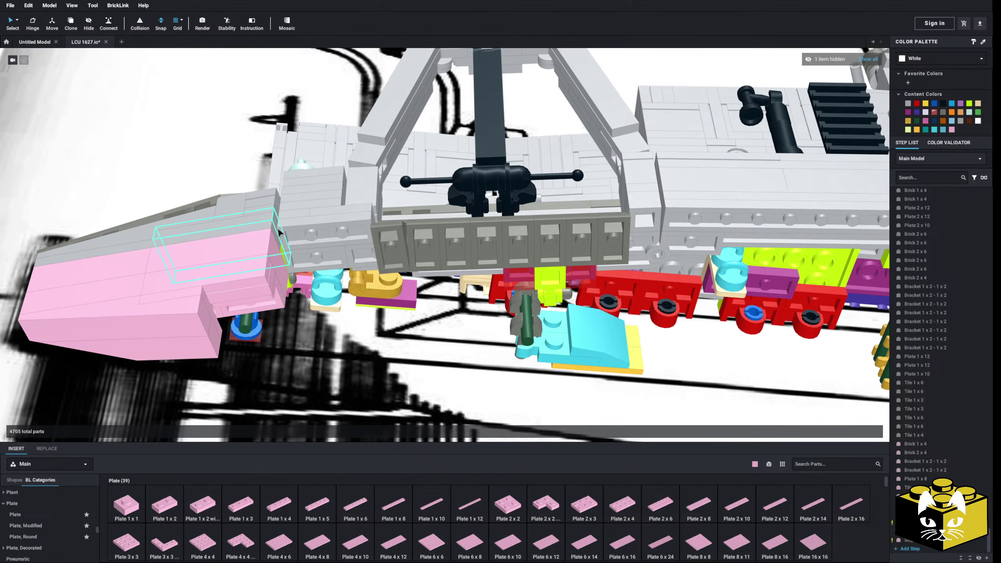
left_click(326, 261)
right_click_drag(327, 262, 347, 258)
left_click(627, 507)
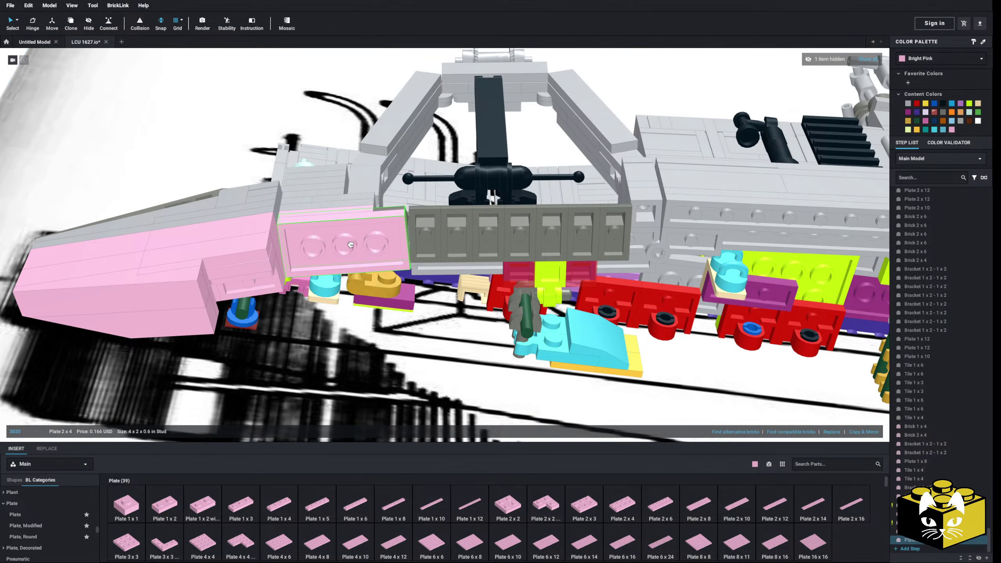
left_click(631, 507)
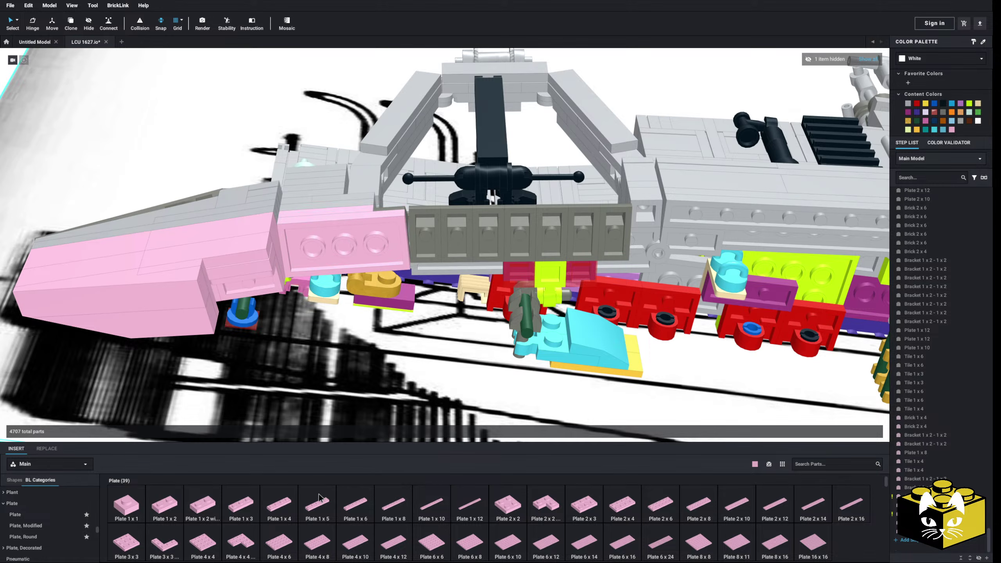
Add two Bright Pink Plate 1 x 4 side by side beneath the Plate 2 x 4 next to the stern.
left_click(355, 234)
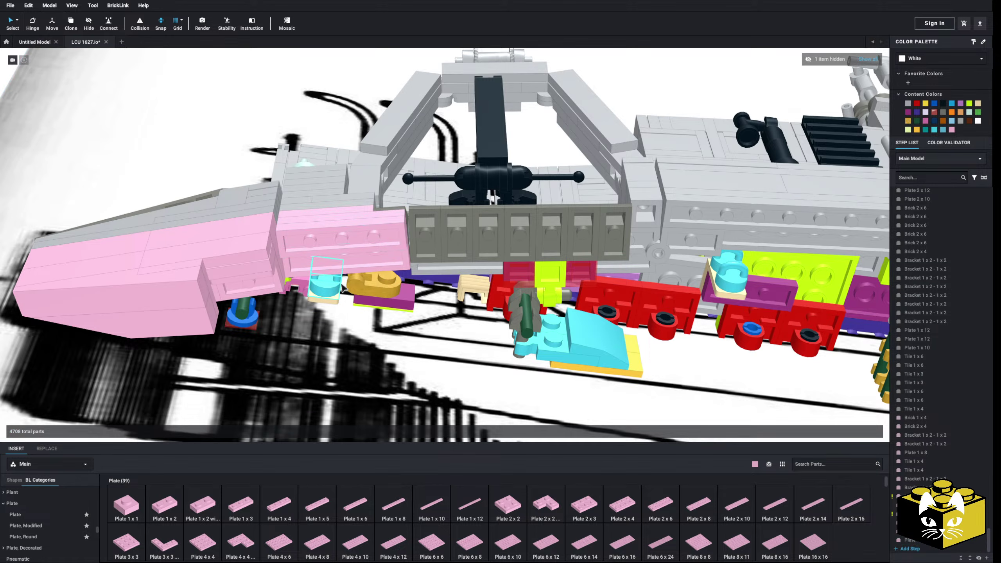
left_click(267, 502)
right_click_drag(346, 264, 82, 174)
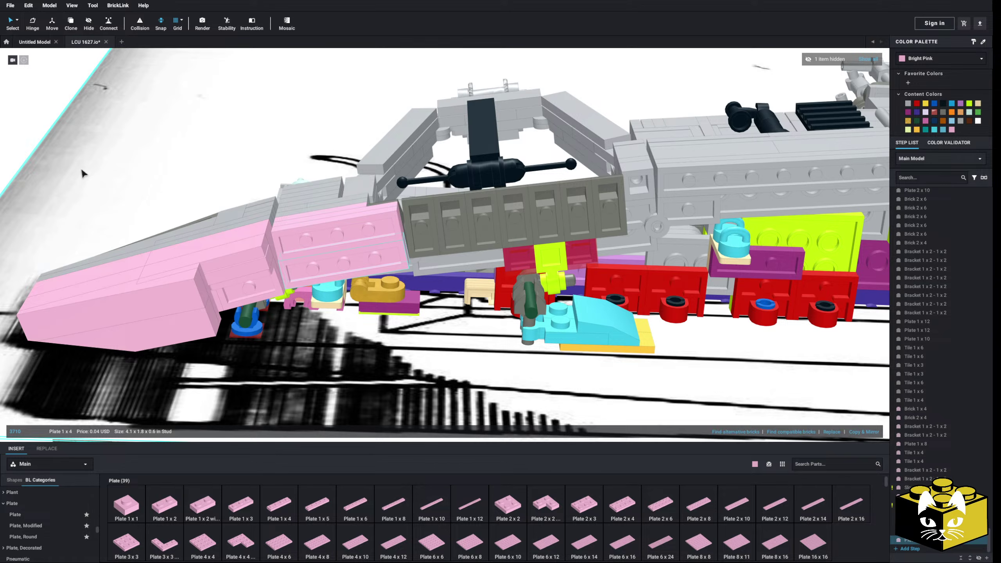
left_click(19, 114)
Add a Bright Pink Plate 1 x 2 at the forward end of the A-frame section and a Plate 2 x 8 beneath the section.
right_click_drag(311, 228, 356, 322)
left_click(214, 508)
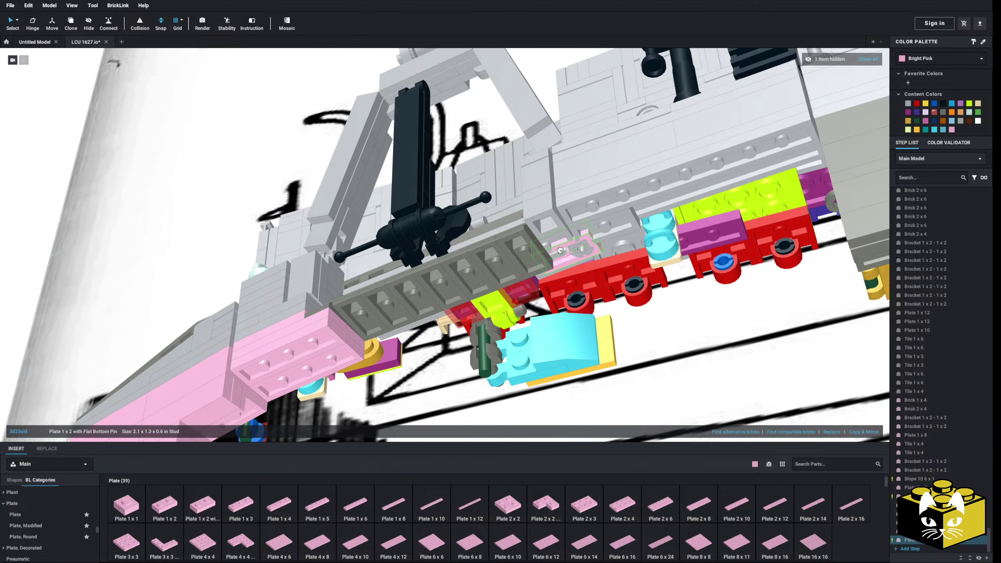
right_click_drag(555, 227, 565, 258)
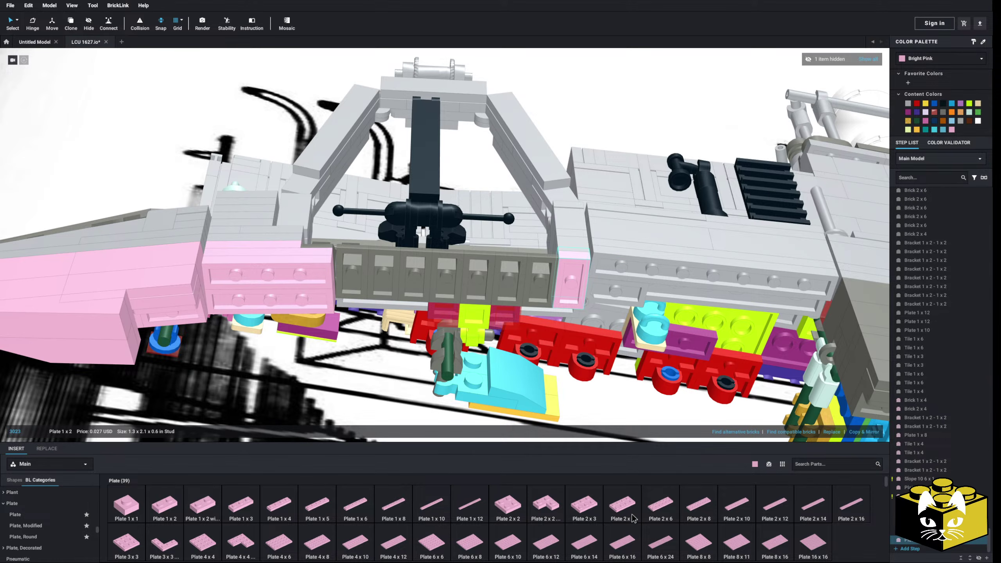
left_click(701, 508)
left_click(451, 278)
mouse_move(451, 278)
right_mouse_down()
mouse_move(455, 307)
mouse_move(453, 289)
right_mouse_up()
Add two Bright Pink Plate 1 x 8 side by side beneath the Plate 2 x 8 of the A-frame section.
left_click(397, 508)
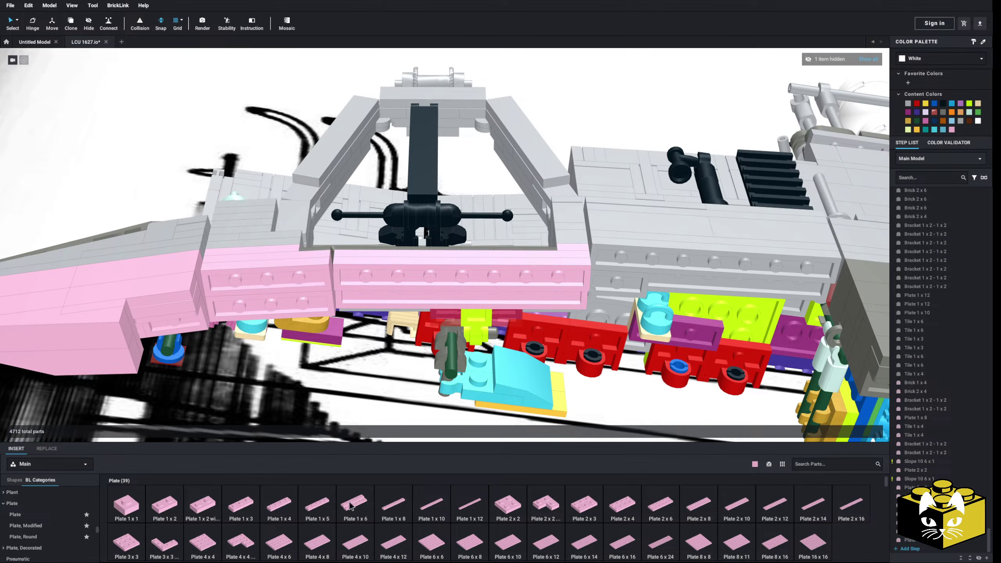
left_click(393, 506)
scroll(459, 307, "up", 5)
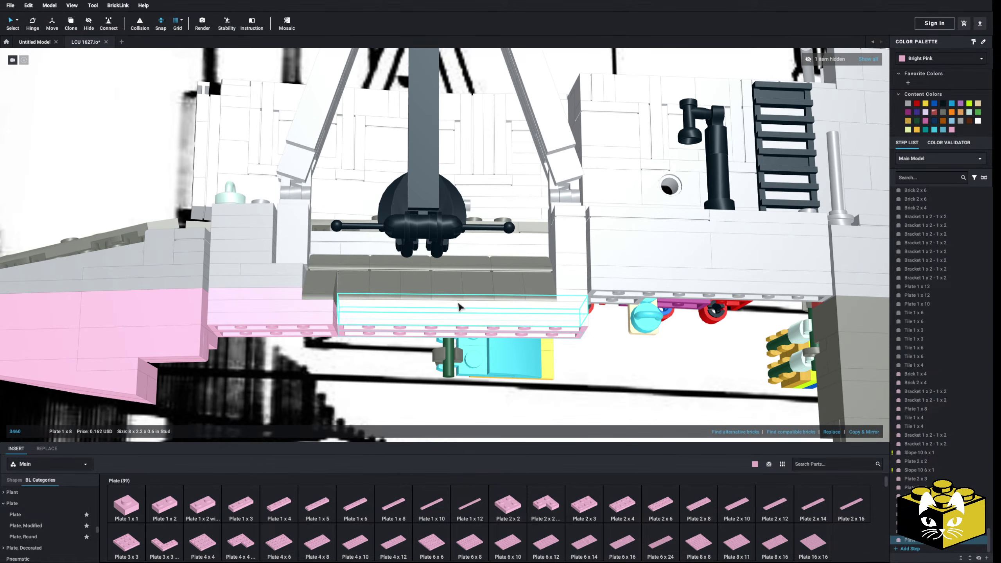
right_click_drag(458, 303, 456, 300)
scroll(455, 280, "down", 3)
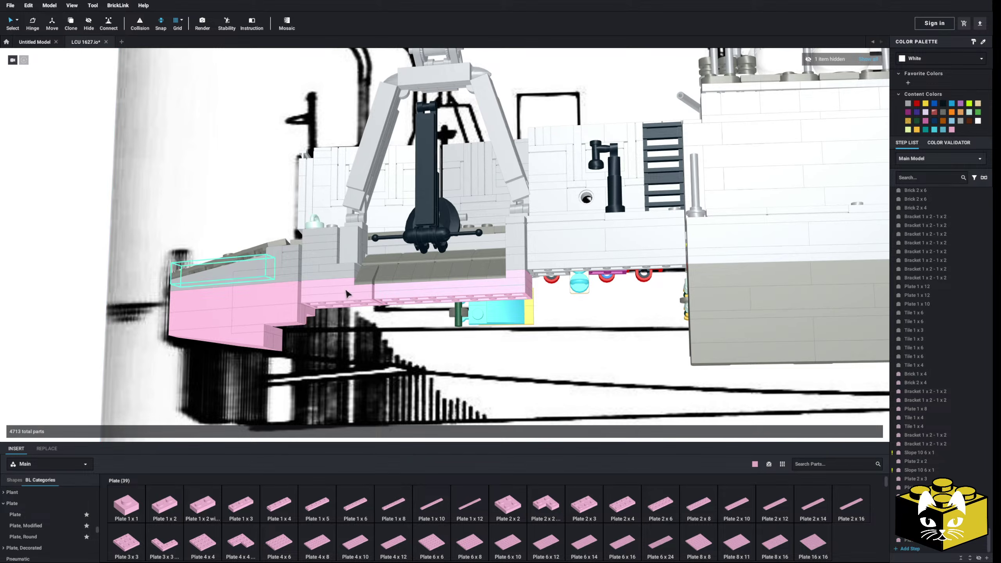
scroll(345, 290, "up", 3)
right_click_drag(343, 300, 401, 270)
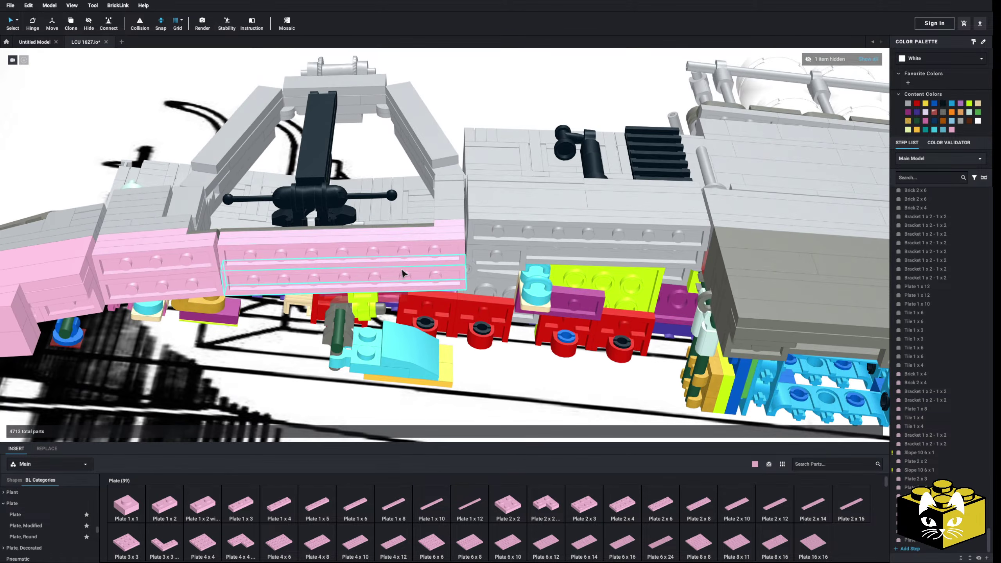
Add two Bright Pink Plate 1 x 2, spaced apart, under the light gray section between the A-frame and the dark gray hull side.
middle_click_drag(516, 274, 353, 286)
scroll(353, 286, "up", 3)
mouse_move(353, 286)
right_mouse_down()
mouse_move(357, 265)
mouse_move(353, 277)
right_mouse_up()
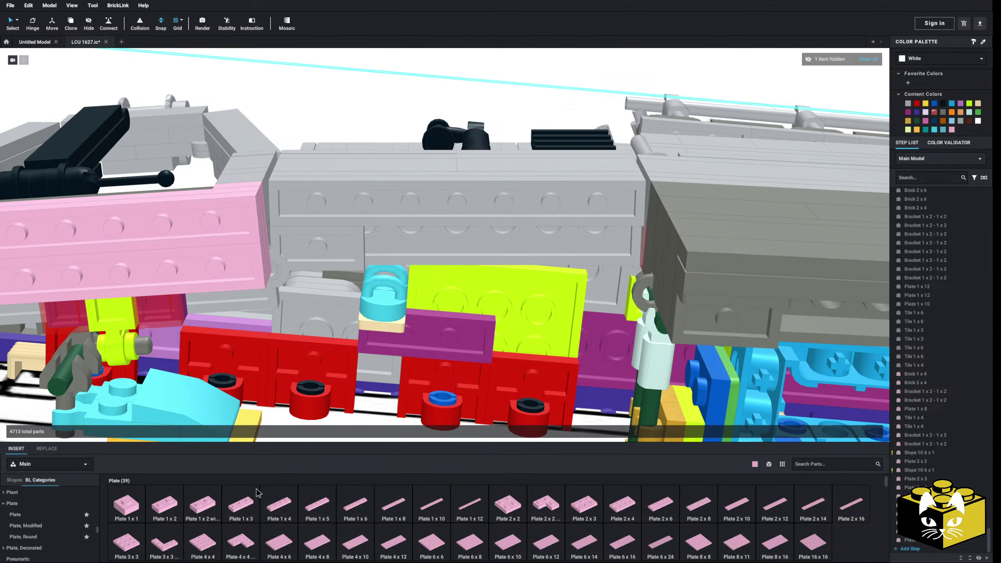
left_click_drag(201, 480, 590, 241)
scroll(496, 280, "down", 5)
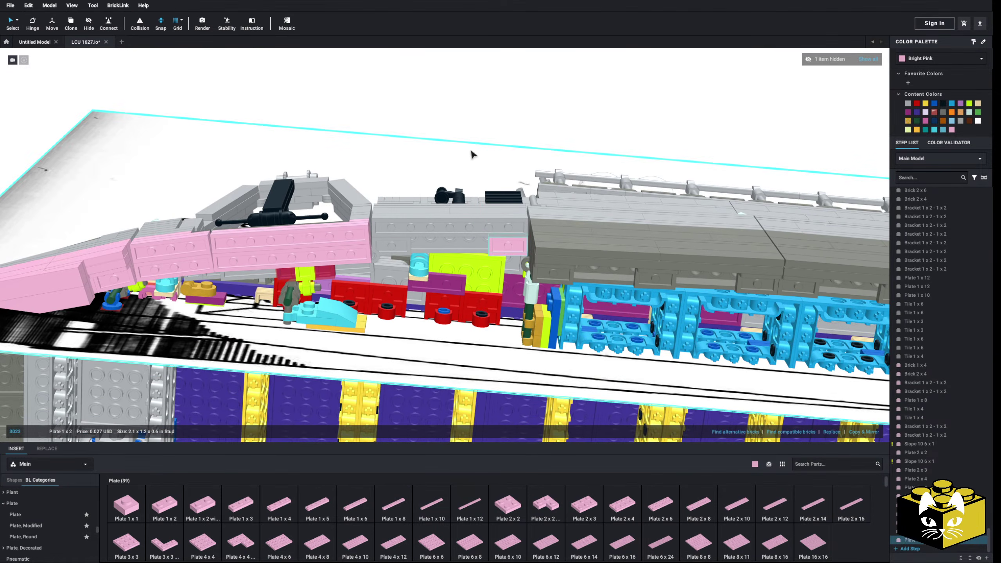
left_click(471, 136)
scroll(471, 136, "up", 3)
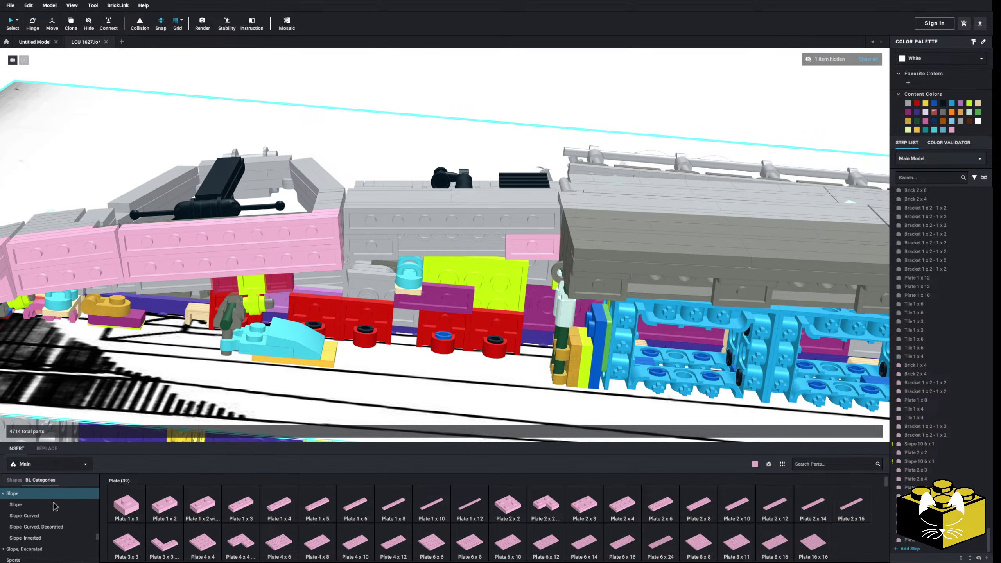
left_click(167, 509)
left_click(445, 249)
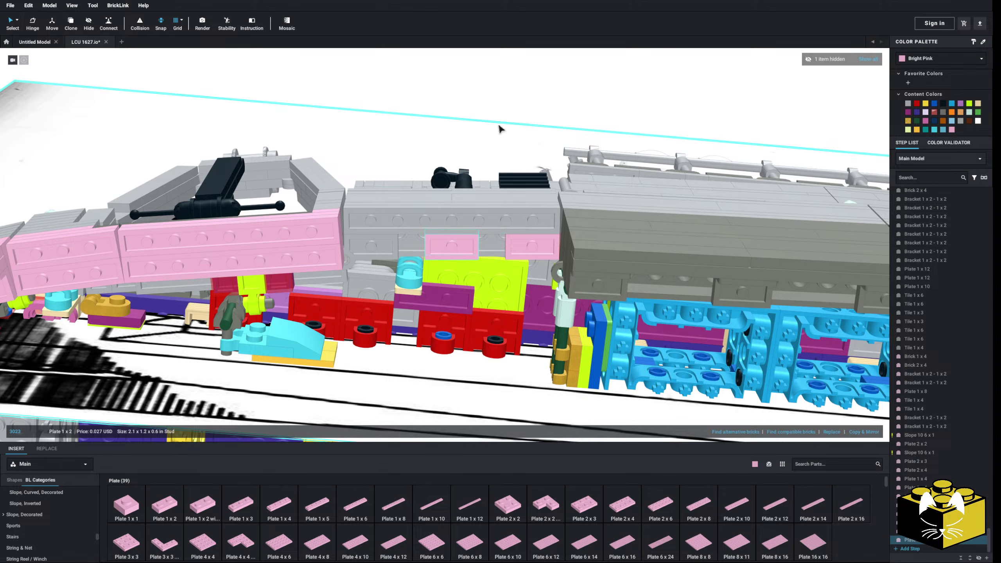
Copy a Dark Bluish Gray Brick 2 x 4 from the midship hull side and return to the stern area.
scroll(63, 506, "down", 6)
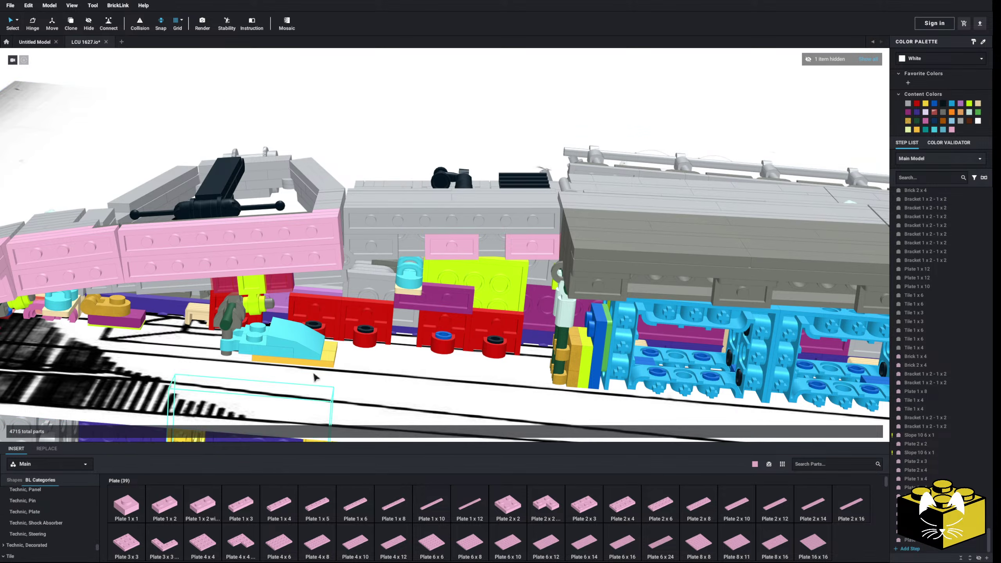
scroll(512, 308, "down", 5)
scroll(585, 284, "up", 6)
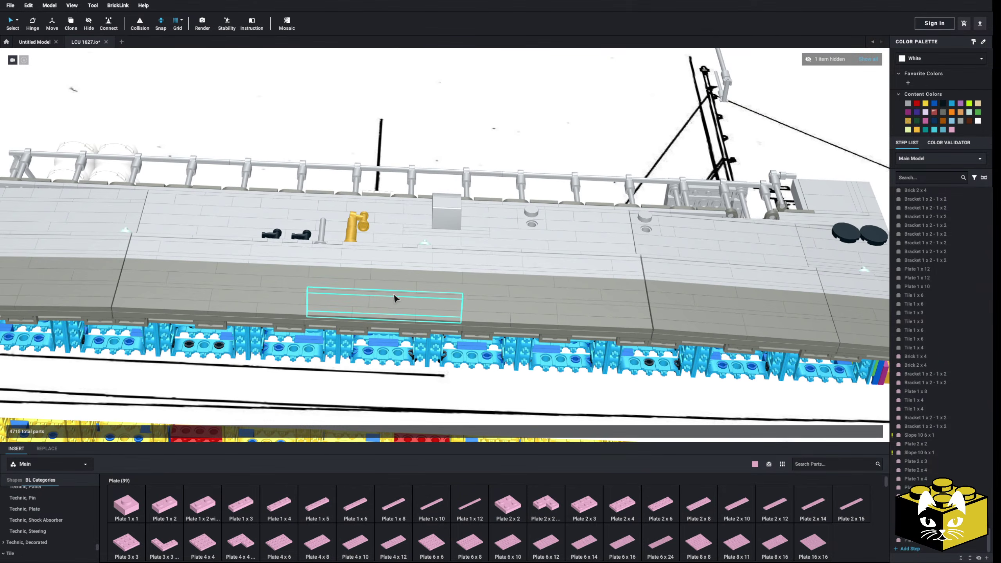
right_click(344, 303)
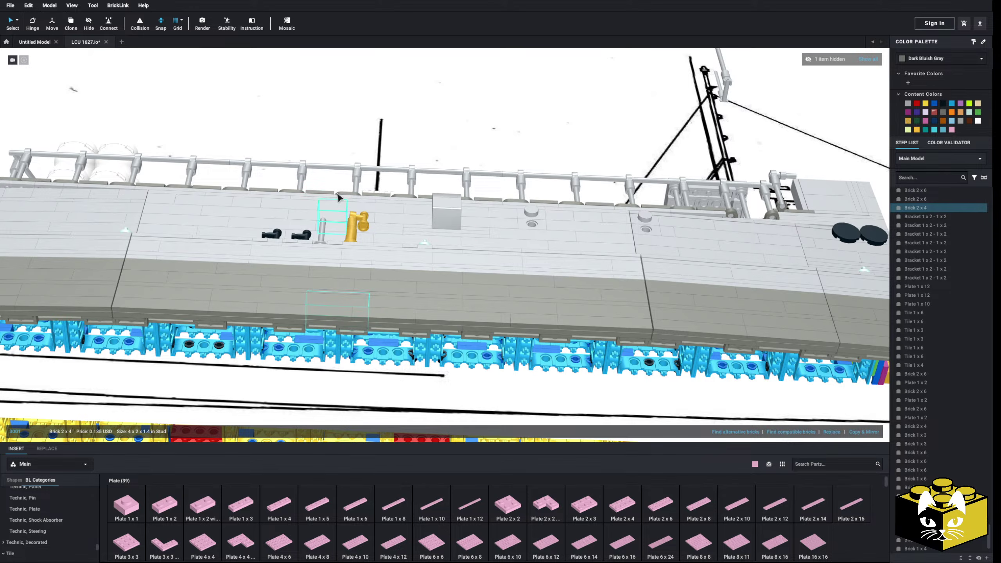
right_click(307, 139)
left_click(232, 139)
middle_click_drag(231, 139, 476, 183)
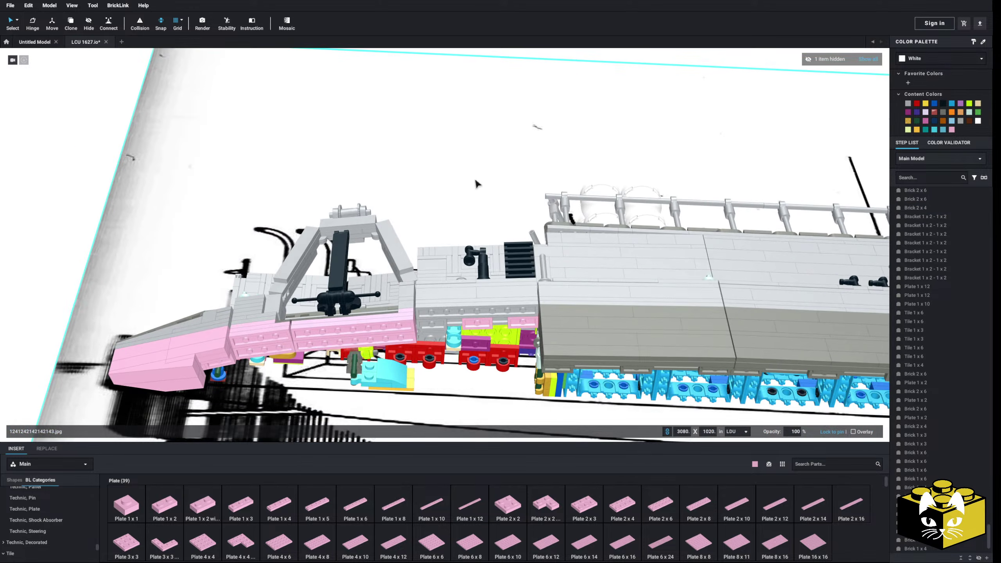
Paste the Brick 2 x 4 under the aft half of the section forward of the A-frame and color it Bright Pink.
right_click_drag(476, 183, 465, 158)
left_click(314, 116)
right_click(314, 116)
left_click(330, 139)
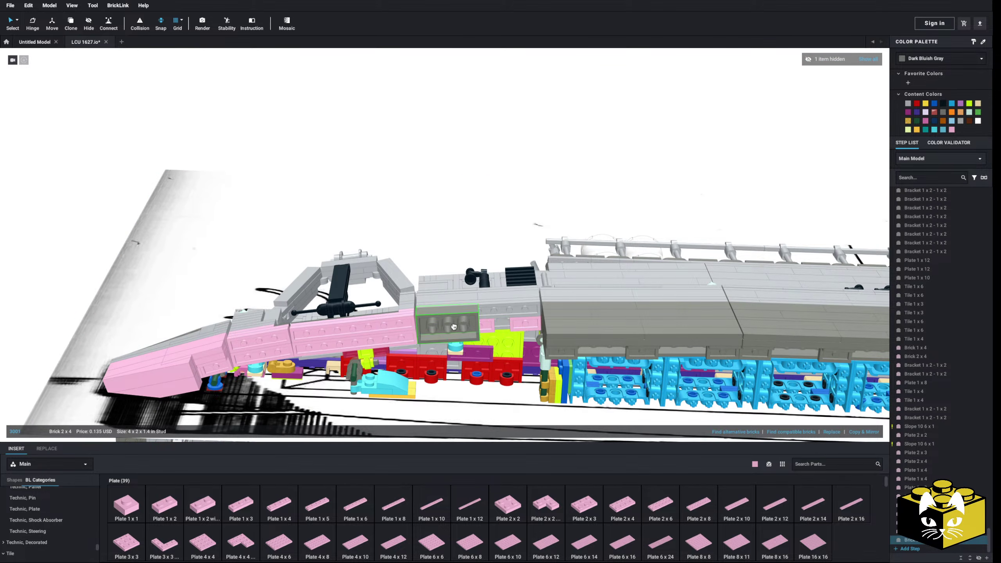
left_click(453, 348)
scroll(498, 205, "up", 5)
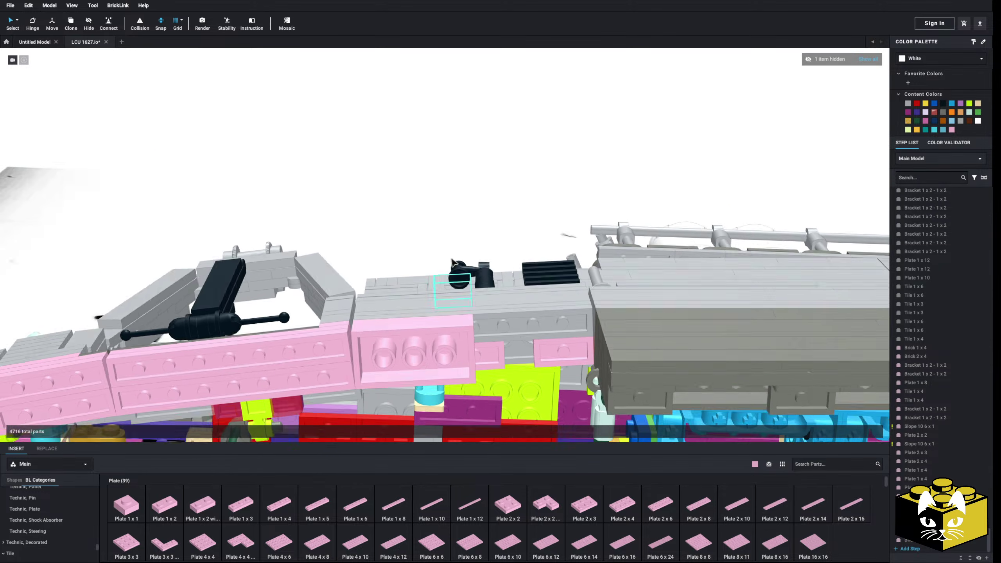
Paste a second Brick 2 x 4 directly forward of the pink one, up to the dark gray hull, and color it Bright Pink.
right_click(491, 182)
left_click(503, 204)
left_click(538, 335)
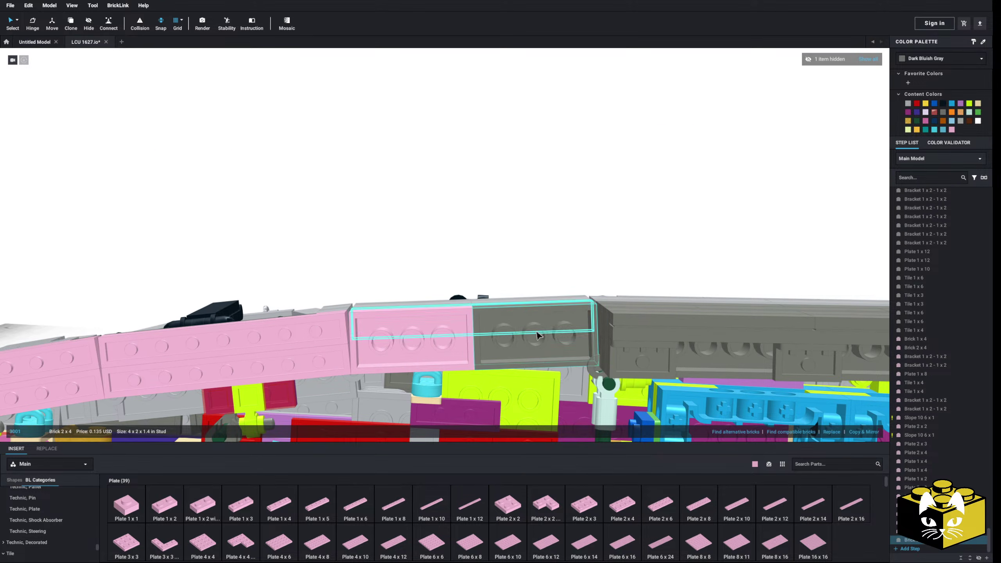
left_click(951, 130)
left_click(543, 205)
scroll(543, 205, "down", 3)
Copy the swivel hinge plate half at the dark gray hull joint, paste it beneath the forward pink brick, and color it Bright Pink.
right_click_drag(584, 187, 535, 217)
scroll(536, 237, "up", 5)
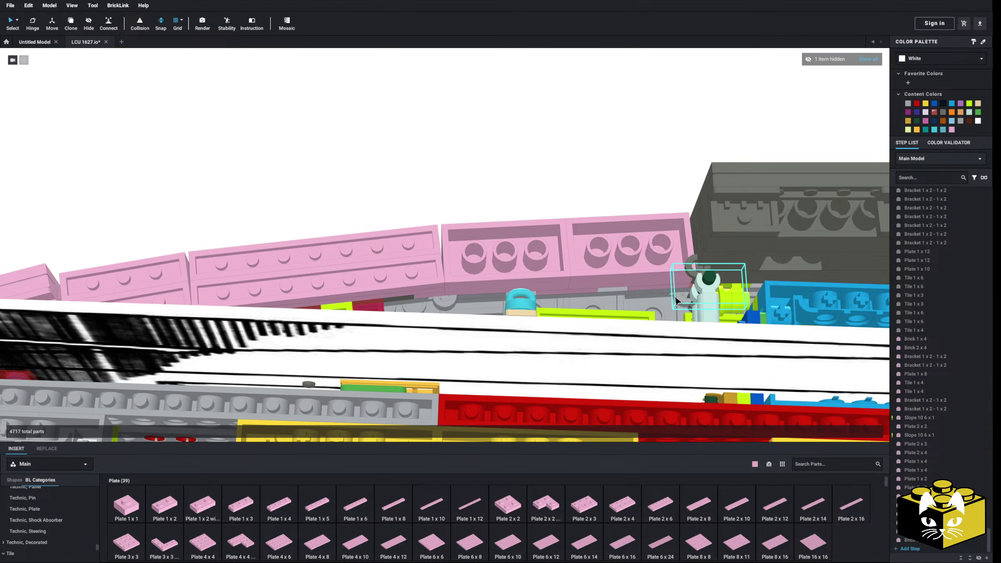
right_click(661, 295)
left_click(669, 301)
right_click(593, 183)
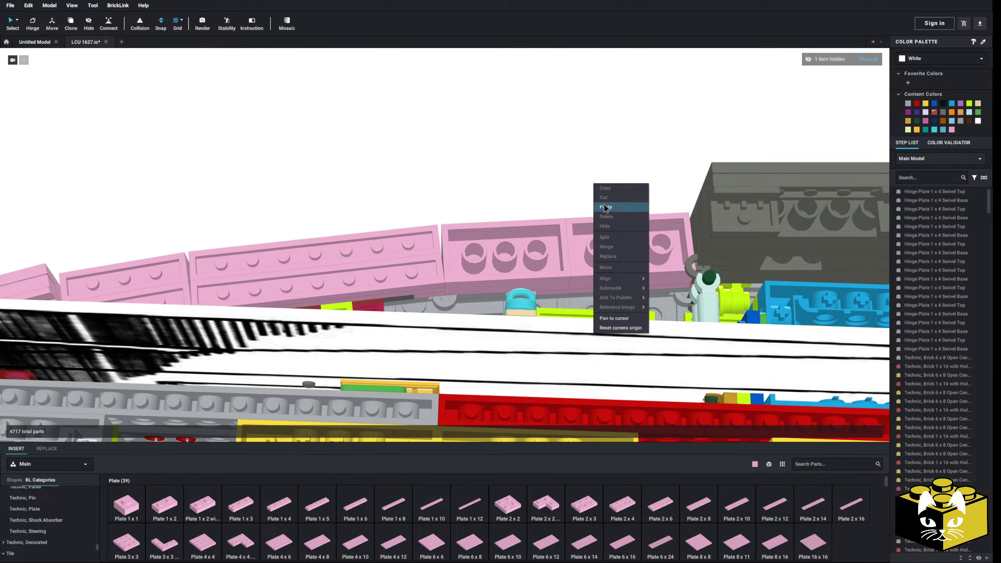
left_click(604, 208)
left_click(627, 206)
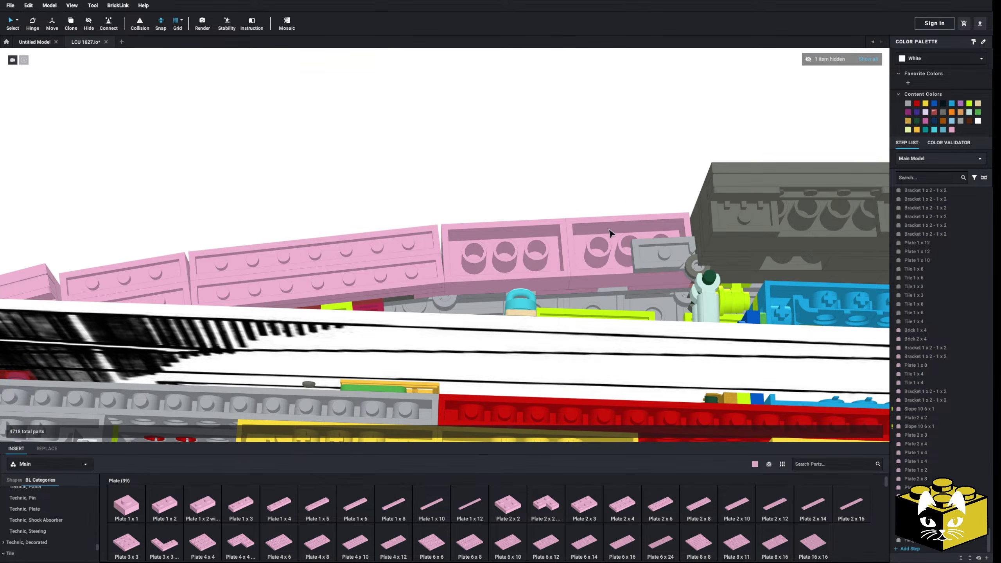
left_click(951, 131)
left_click(639, 157)
right_click_drag(639, 156, 638, 148)
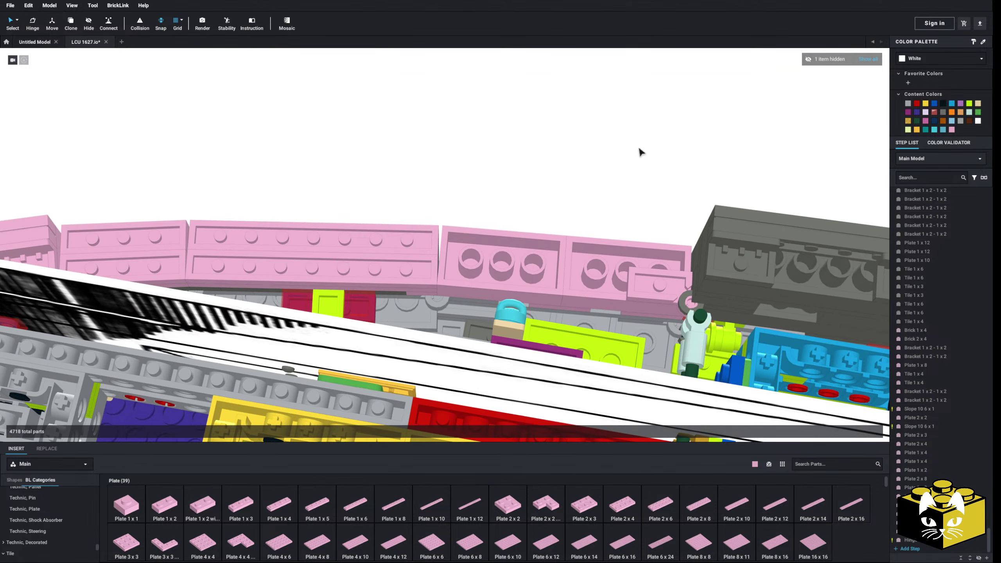
scroll(487, 267, "up", 3)
Copy the two-part swivel hinge plate forward of the A-frame, paste it beneath the pink bricks at that joint, and color it Bright Pink.
left_click(451, 321)
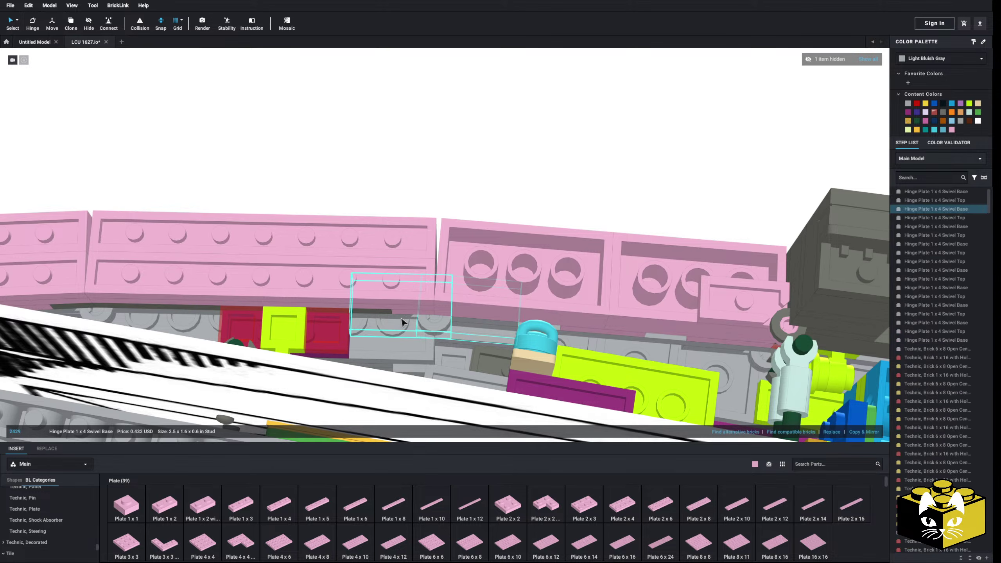
right_click(402, 317)
left_click(513, 167)
right_click(514, 167)
left_click(524, 189)
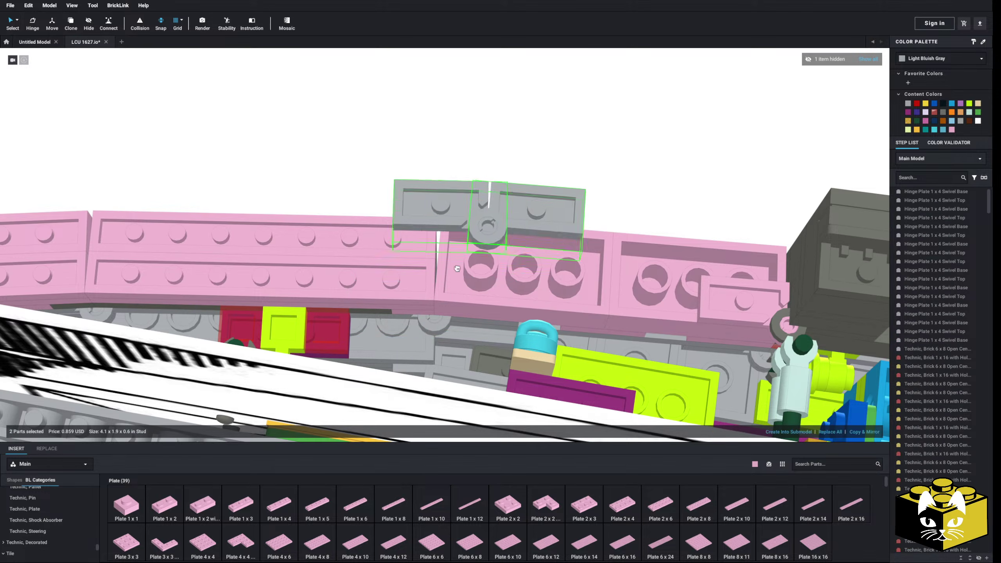
right_click_drag(439, 290, 847, 139)
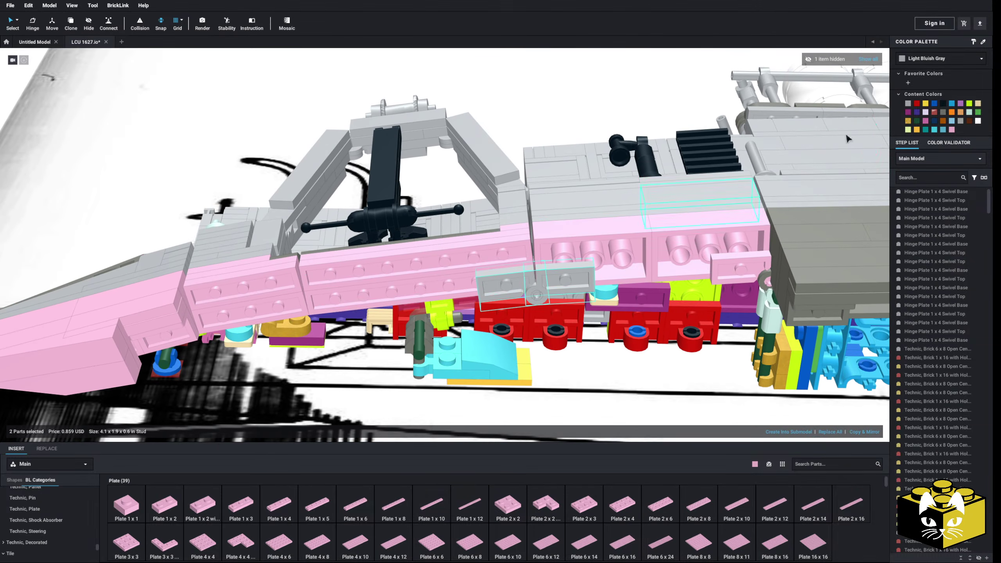
left_click(954, 130)
left_click(636, 101)
Examine the pink hull underside from the side and at the stern against the blueprint outline.
right_click_drag(635, 102, 615, 178)
scroll(614, 177, "down", 5)
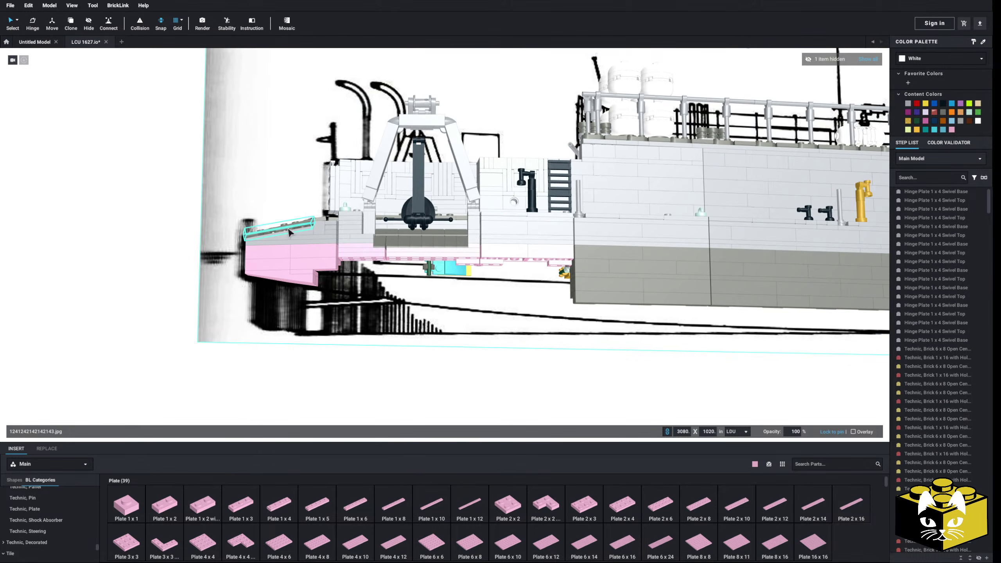
left_click(133, 260)
scroll(134, 264, "up", 3)
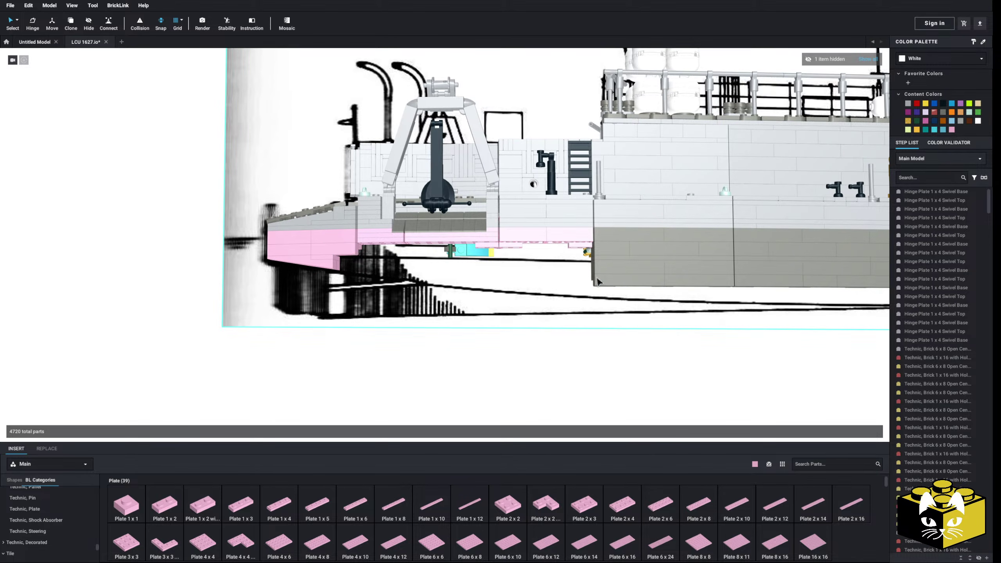
scroll(94, 281, "up", 6)
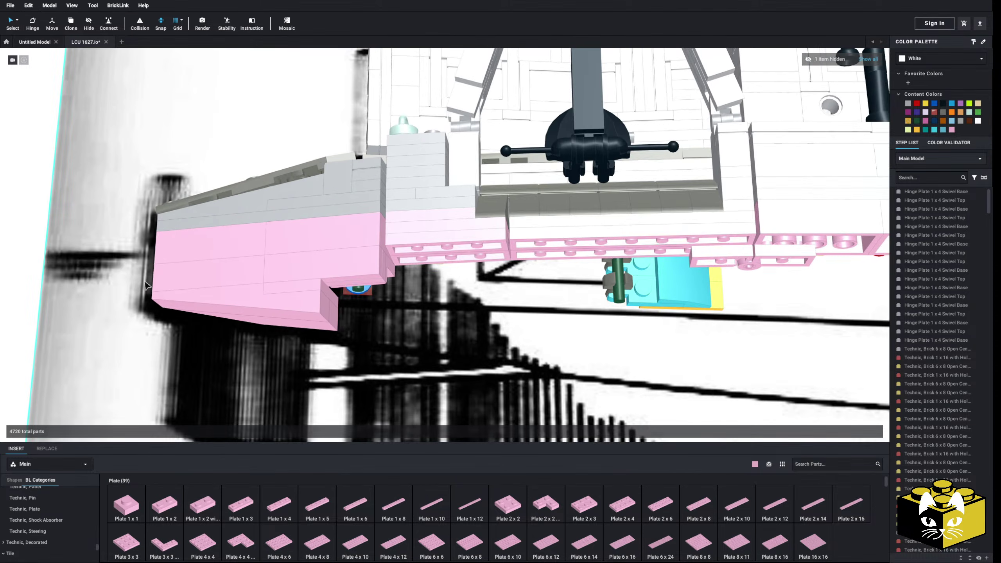
scroll(189, 275, "up", 5)
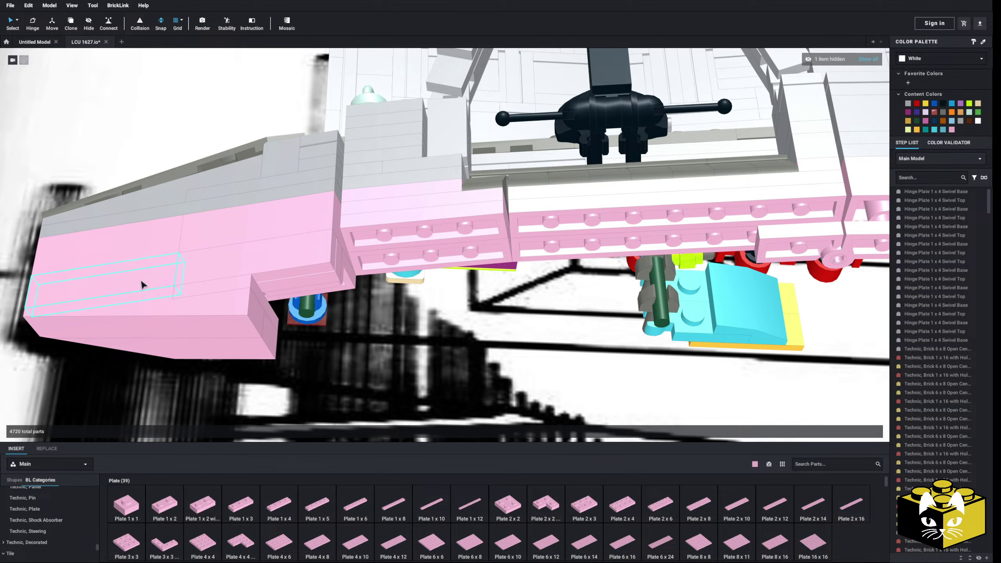
right_click_drag(176, 263, 210, 272)
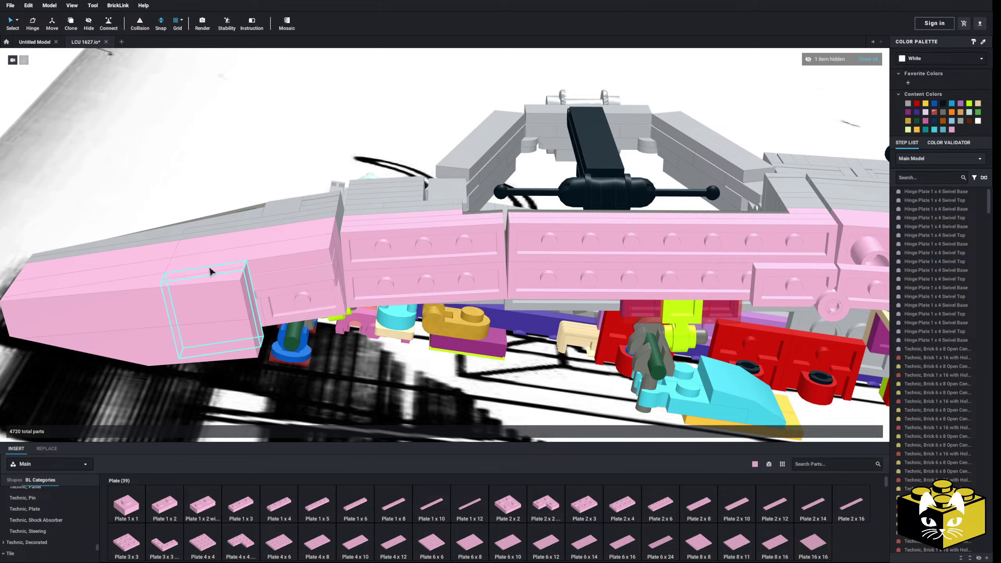
Copy the Bright Pink Bracket 1 x 2 - 1 x 2 from the stern and paste it beneath the forward end of the adjoining section.
right_click(319, 294)
left_click(331, 300)
scroll(253, 221, "down", 4)
right_click(75, 176)
left_click(88, 200)
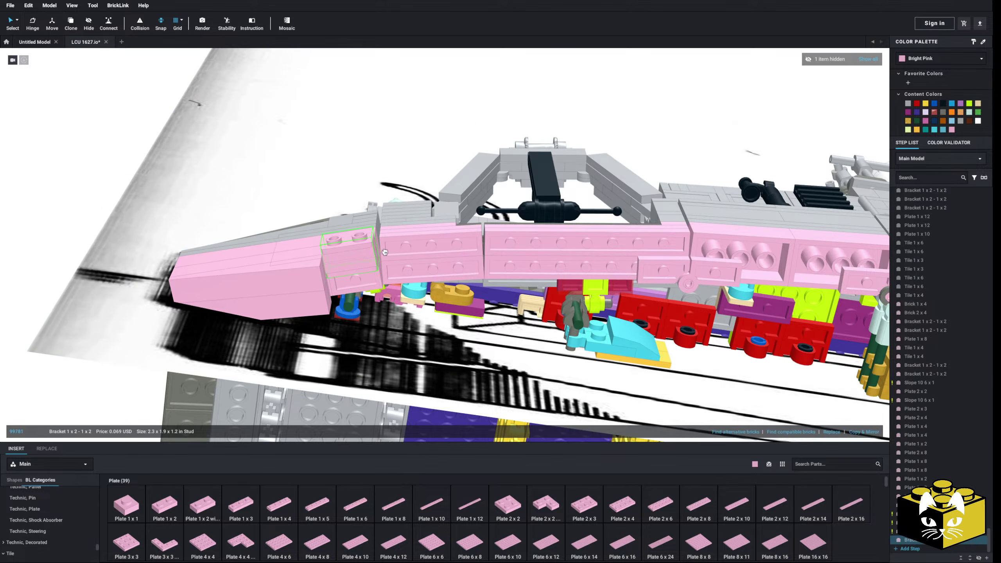
Paste another Bright Pink Bracket 1 x 2 - 1 x 2 as a spare in the empty space aft of the stern.
right_click(71, 195)
left_click(76, 215)
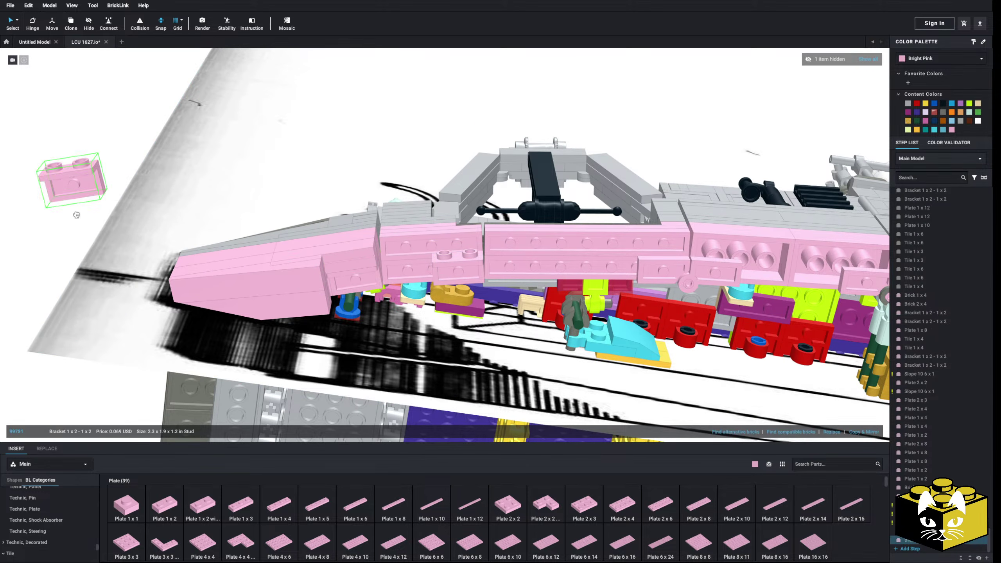
left_click(61, 323)
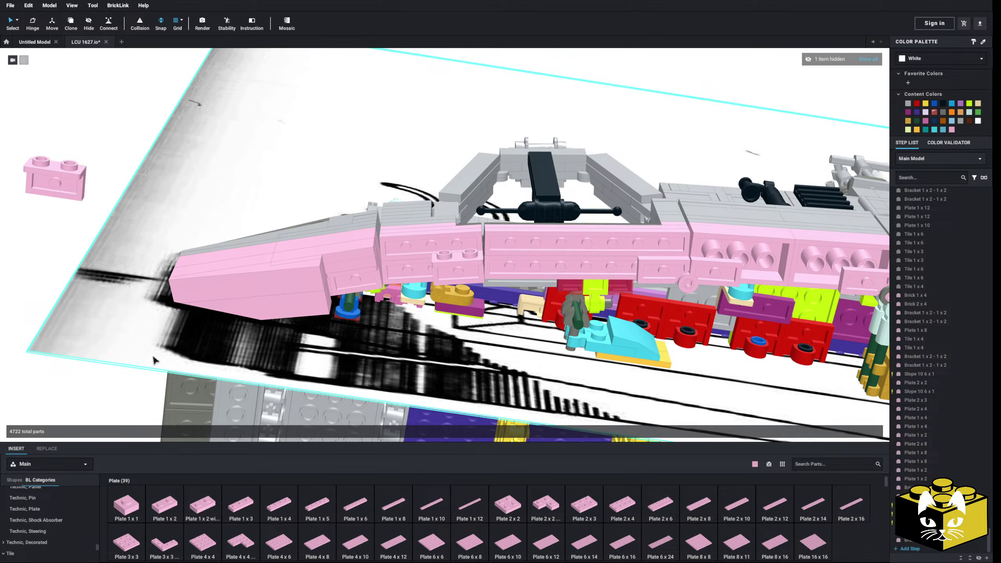
Add a Bright Pink Plate 1 x 4 along the section next to the stern and remove the spare bracket aft of the model.
left_click(421, 280)
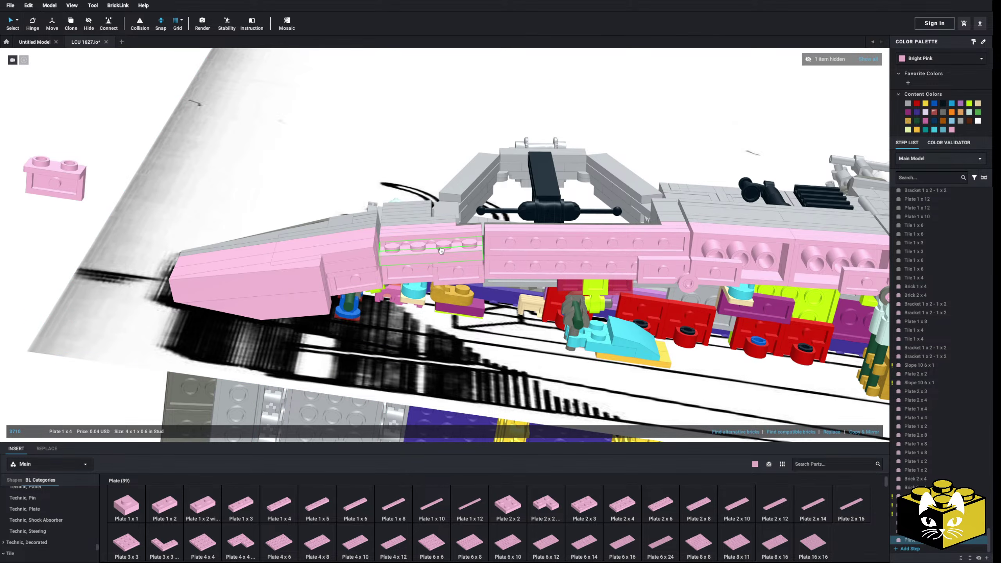
left_click_drag(72, 171, 40, 207)
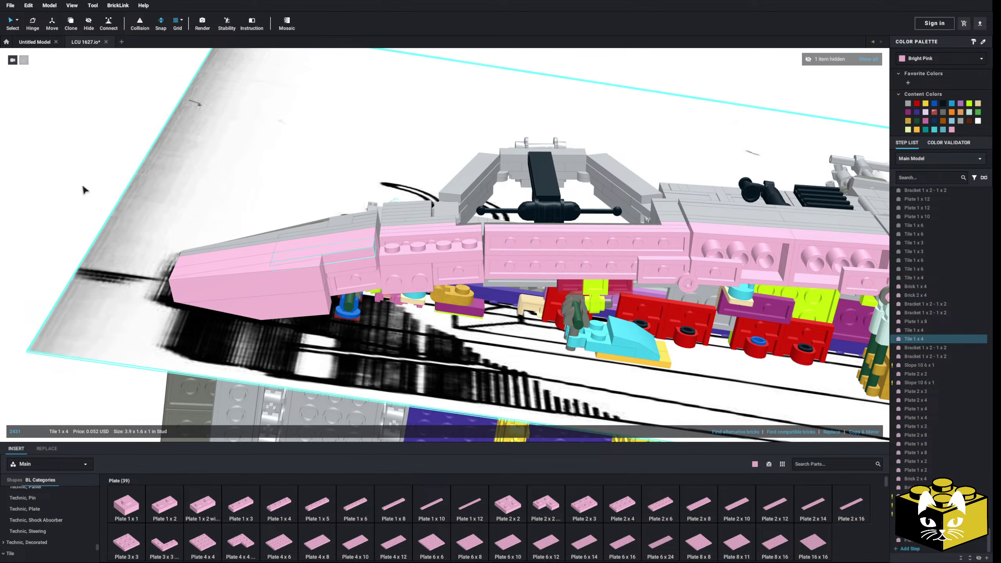
Paste a copy of the stern's Bright Pink Tile 1 x 4 onto the Plate 1 x 4 of the adjoining section.
right_click(70, 183)
left_click(83, 207)
left_click(432, 243)
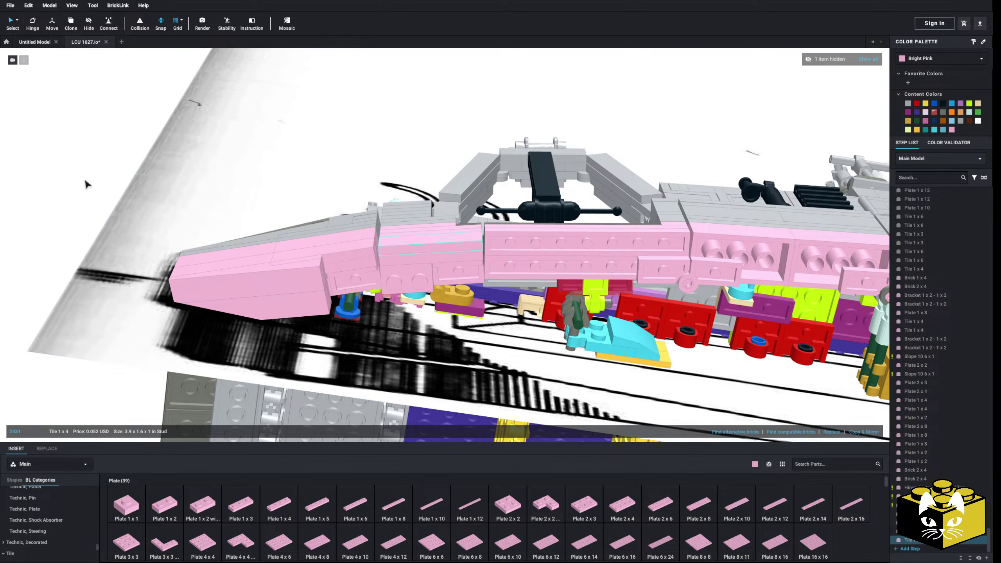
Add a Bright Pink Plate 2 x 6 beneath the pink hull side, just behind the stern slope.
left_click(84, 178)
mouse_move(85, 178)
right_mouse_down()
mouse_move(87, 208)
mouse_move(83, 166)
right_mouse_up()
left_click(647, 499)
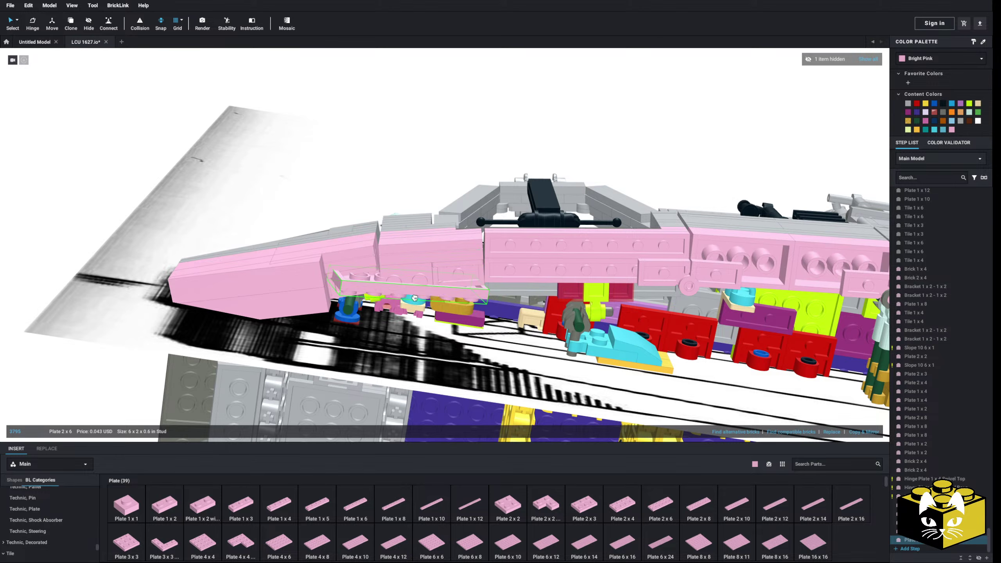
left_click(410, 278)
right_click_drag(410, 278, 421, 335)
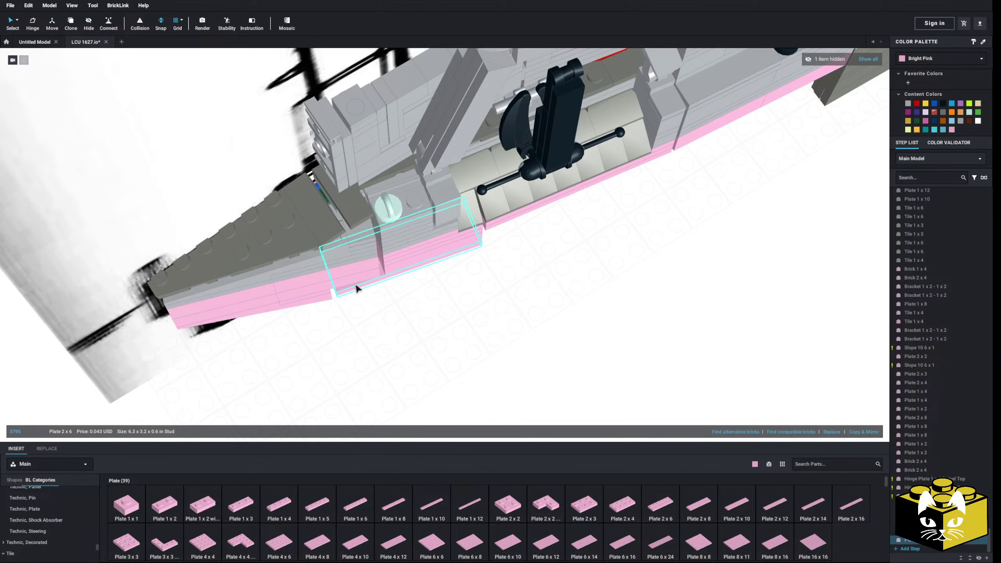
Add a Bright Pink Plate 1 x 6 to the underside of the pink hull side behind the stern slope.
right_click_drag(430, 374, 419, 314)
scroll(417, 310, "up", 3)
right_click_drag(390, 367, 385, 341)
right_click_drag(418, 275, 424, 390)
scroll(424, 390, "down", 3)
left_click_drag(355, 508, 406, 273)
left_click(419, 406)
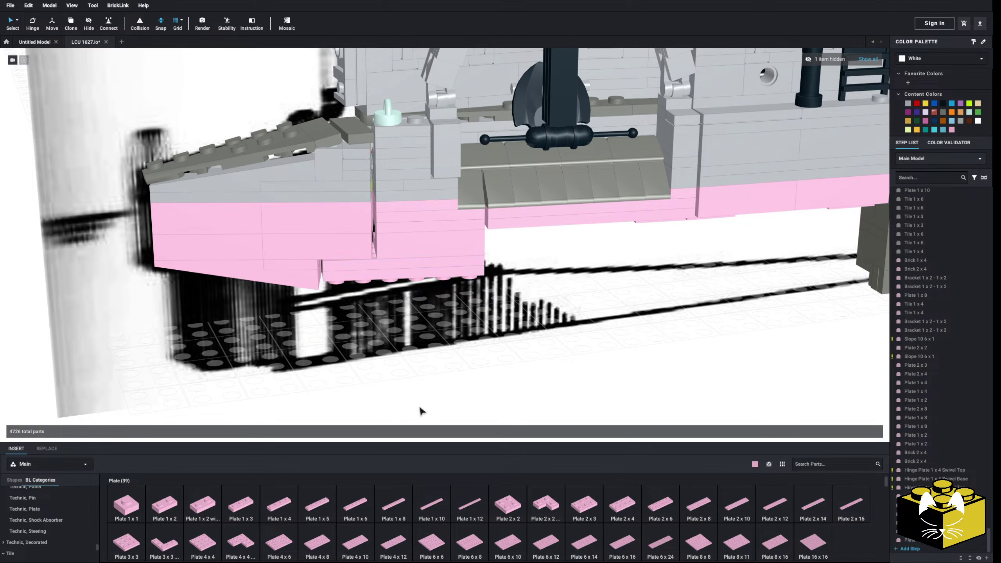
Duplicate the stern's pink Slope 10 6 x 1 and place the copy beneath the newly added plates to continue the taper.
right_click_drag(418, 407, 418, 400)
right_click(294, 268)
left_click(315, 273)
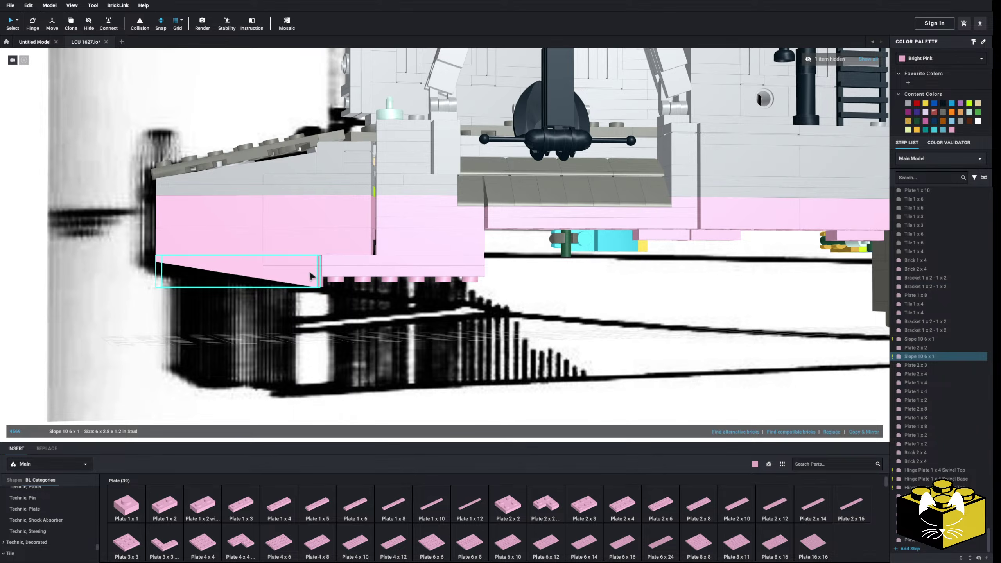
right_click_drag(213, 276, 224, 298)
scroll(223, 298, "down", 3)
right_click(114, 274)
left_click(128, 298)
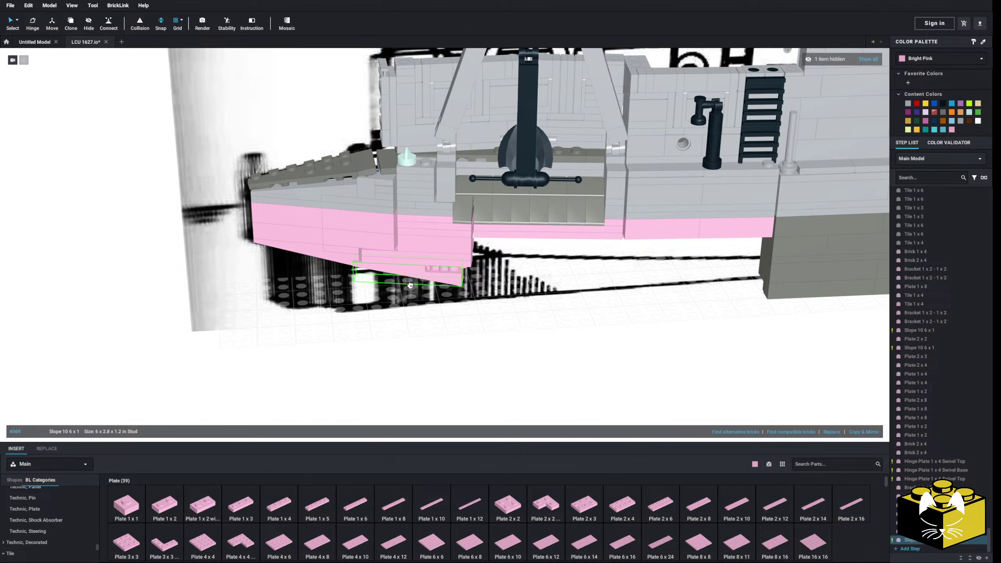
left_click(418, 283)
Add a Bright Pink Plate 1 x 2 at the deep end of the newly placed slope.
left_click(439, 382)
scroll(439, 382, "down", 3)
right_click_drag(438, 382, 420, 381)
scroll(420, 394, "up", 5)
left_click_drag(164, 506, 452, 281)
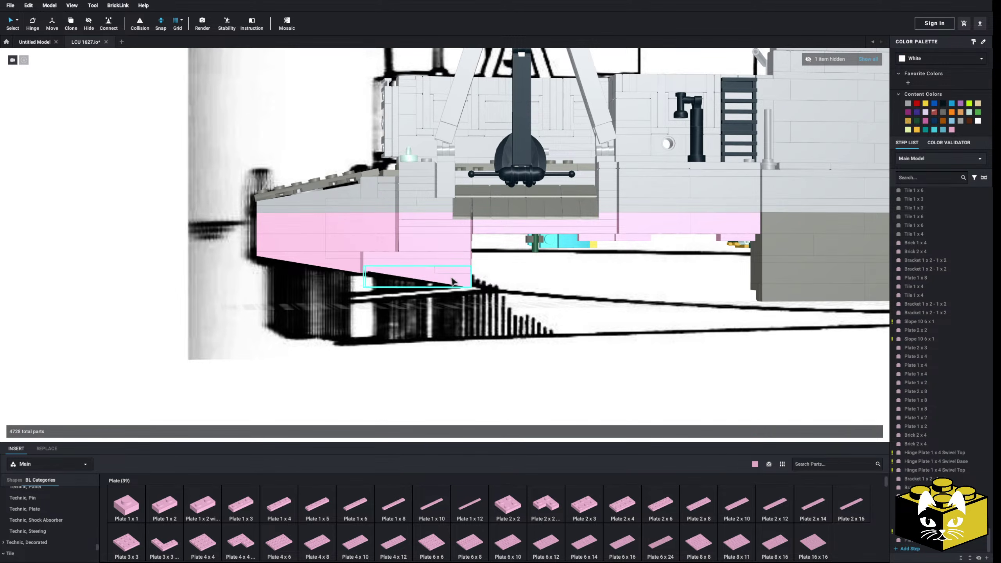
Compare the extended stern hull profile with the ship's side-view reference drawing.
scroll(436, 405, "down", 5)
mouse_move(423, 402)
right_mouse_down()
mouse_move(433, 403)
mouse_move(401, 400)
mouse_move(429, 409)
mouse_move(418, 424)
mouse_move(431, 434)
mouse_move(413, 409)
mouse_move(419, 397)
right_mouse_up()
scroll(417, 403, "down", 5)
scroll(421, 403, "up", 5)
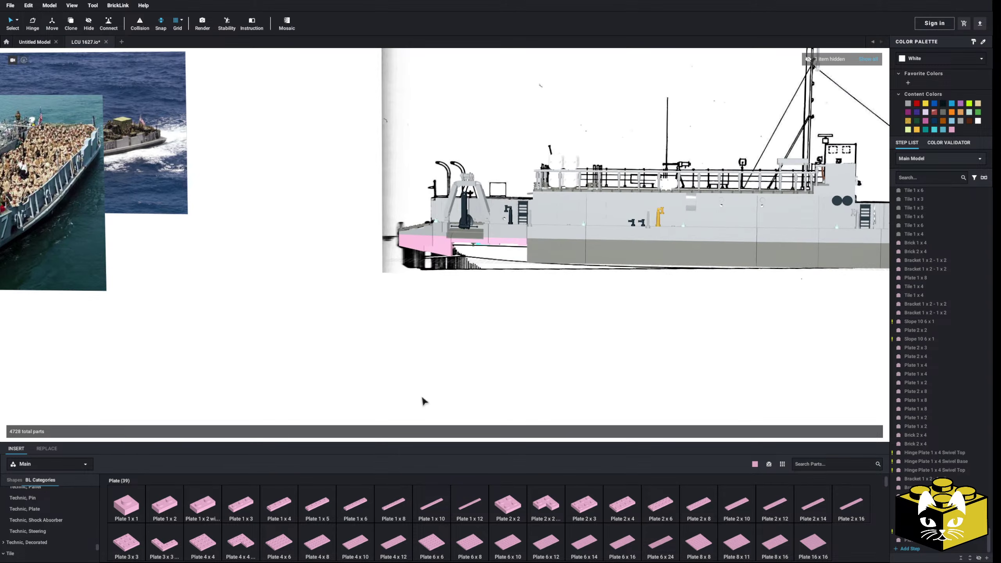
scroll(440, 346, "up", 3)
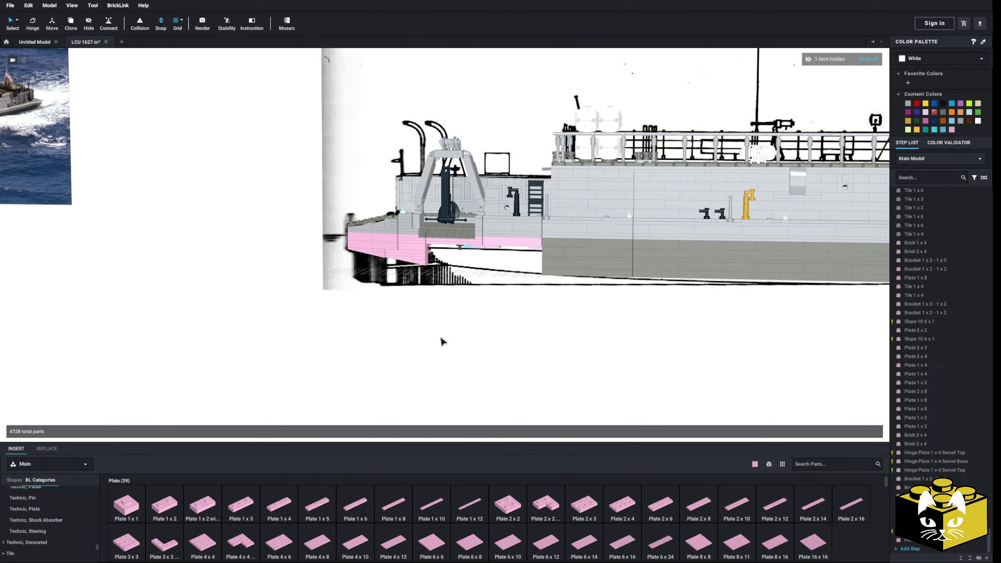
scroll(451, 342, "up", 3)
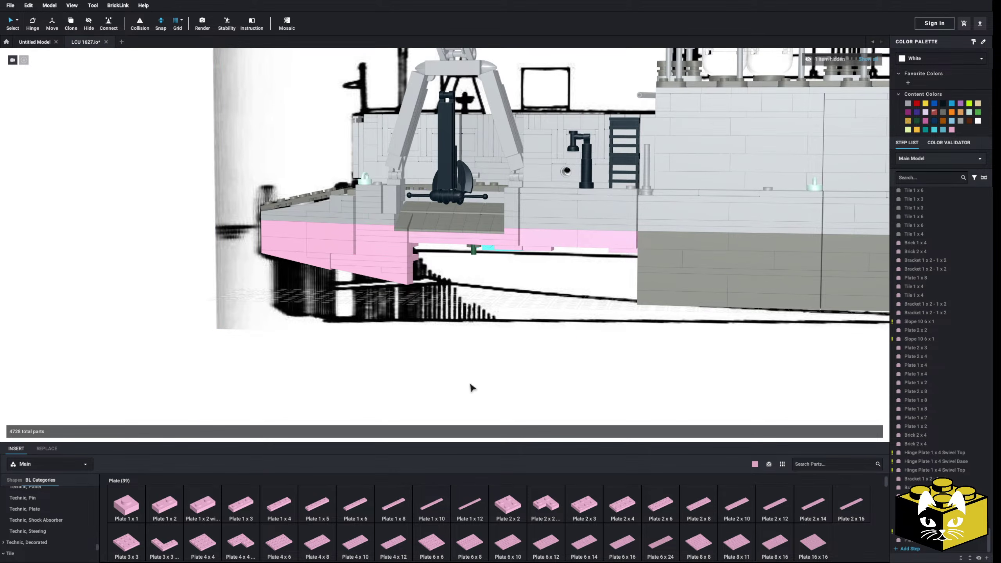
right_click_drag(470, 384, 468, 338)
scroll(467, 342, "up", 1)
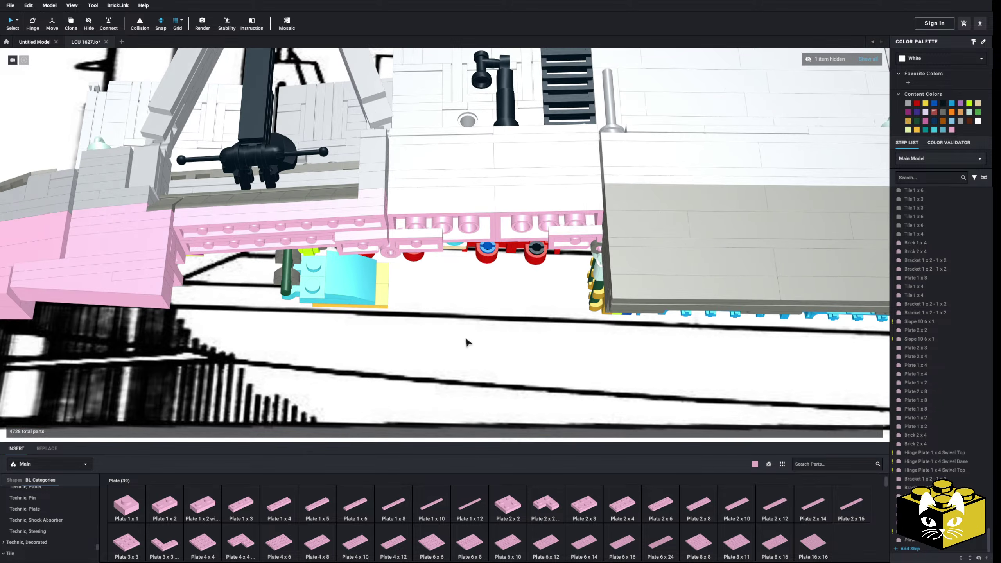
Duplicate the two gray 1 x 4 bricks on the hull side below the ladder, placing the copies under the pink strip in Bright Pink.
left_click(430, 151)
left_click(527, 158, "ctrl")
right_click(528, 158)
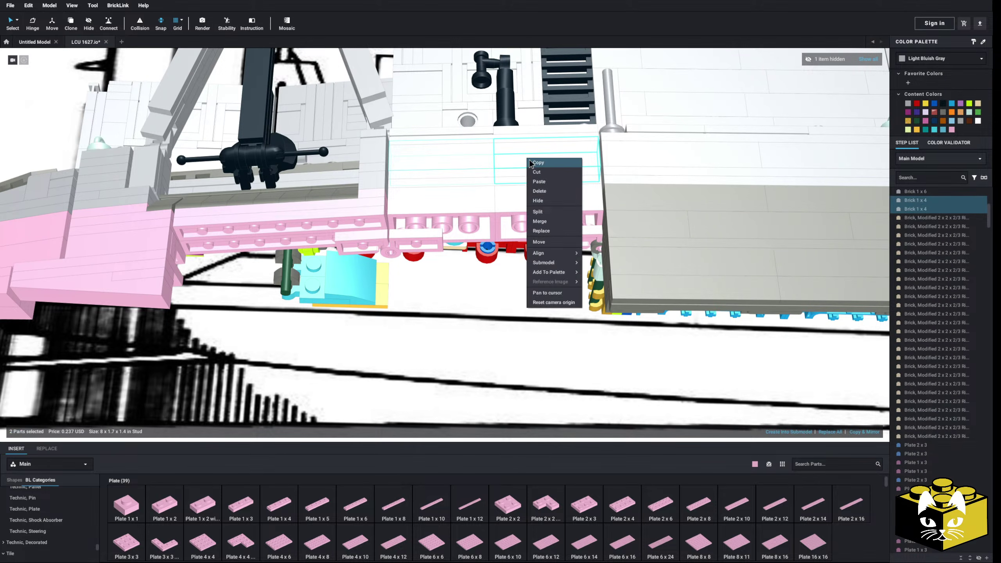
right_click_drag(516, 177, 510, 142)
scroll(510, 142, "down", 3)
left_click(62, 124)
right_click(61, 124)
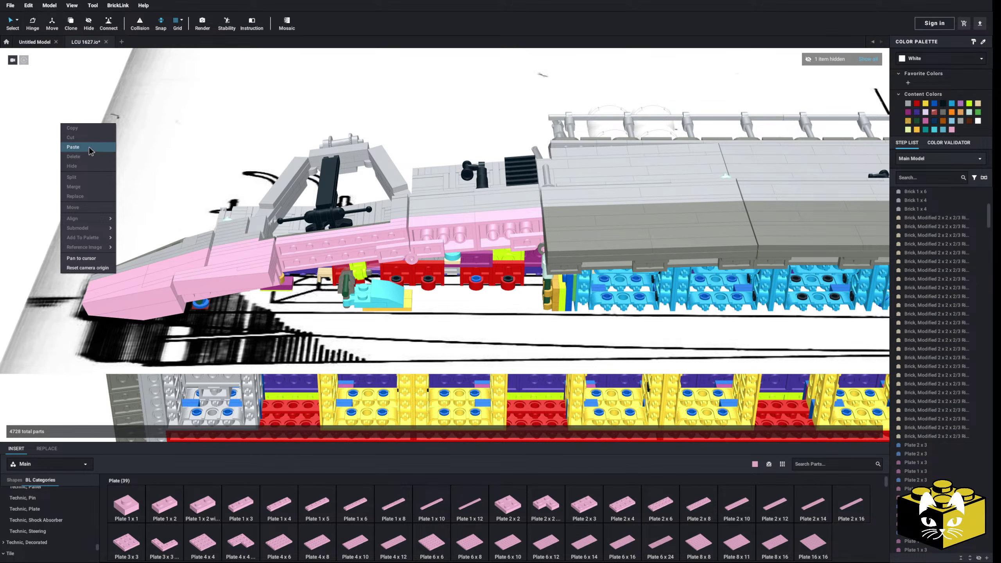
left_click(73, 147)
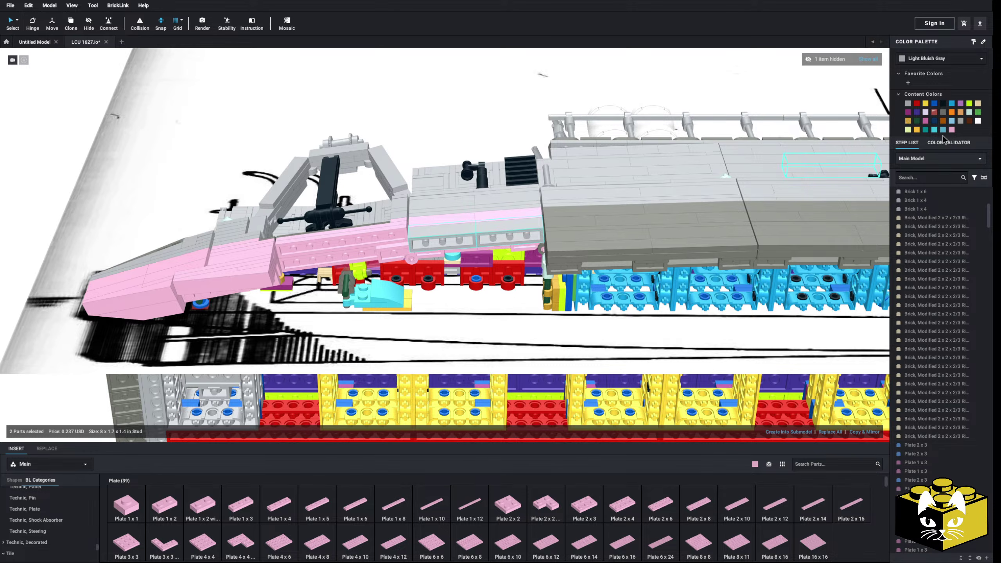
left_click(508, 231)
Check the depth of the added hull bricks against the side-view reference drawing and the adjoining dark gray hull.
right_click_drag(349, 218, 347, 240)
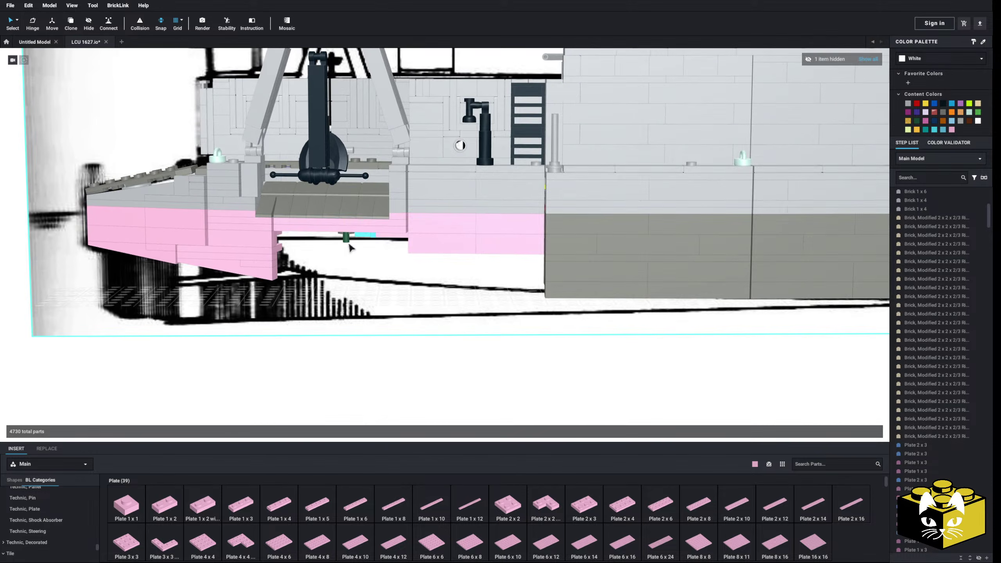
right_click_drag(412, 302, 425, 302)
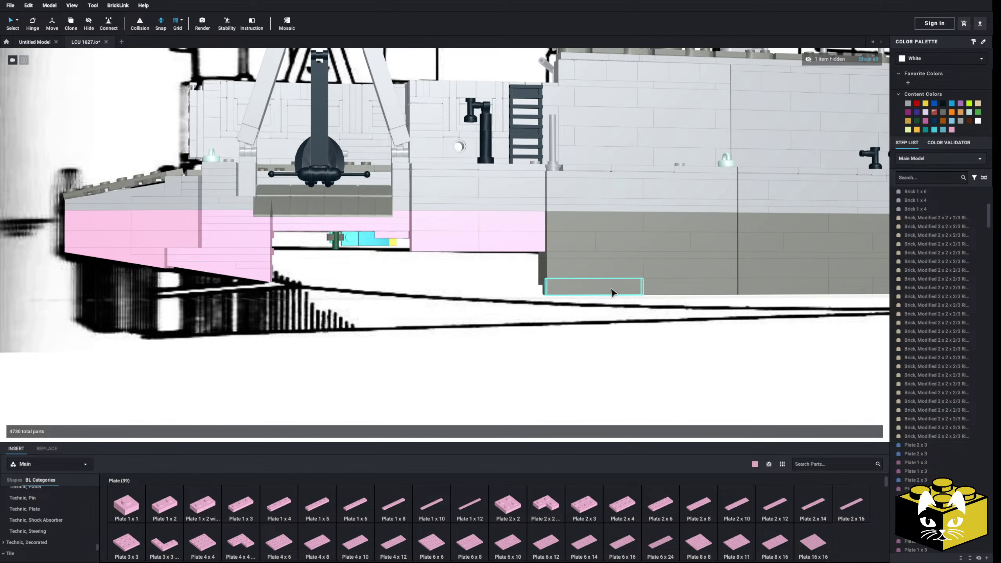
scroll(603, 380, "down", 6)
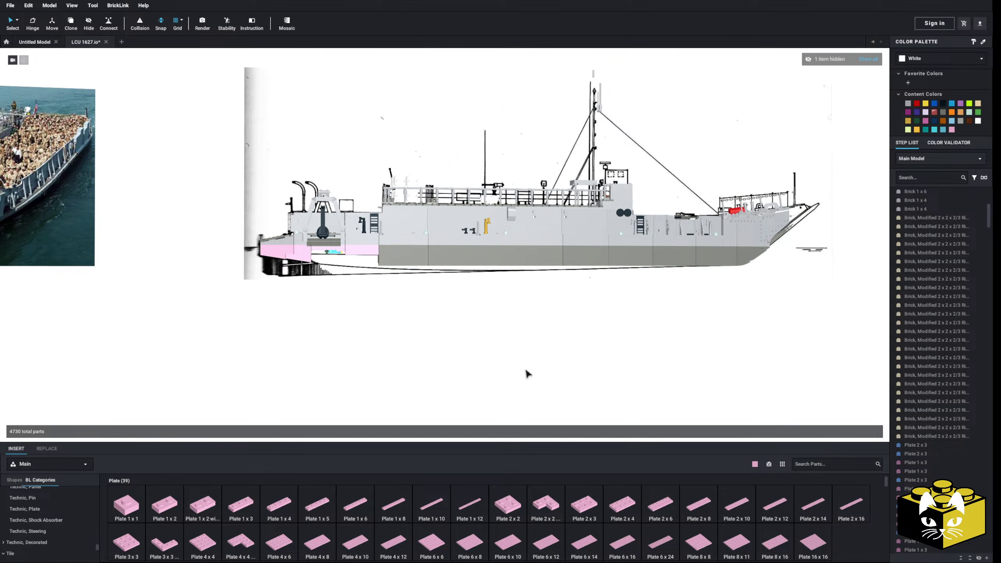
scroll(528, 373, "up", 2)
scroll(523, 360, "up", 1)
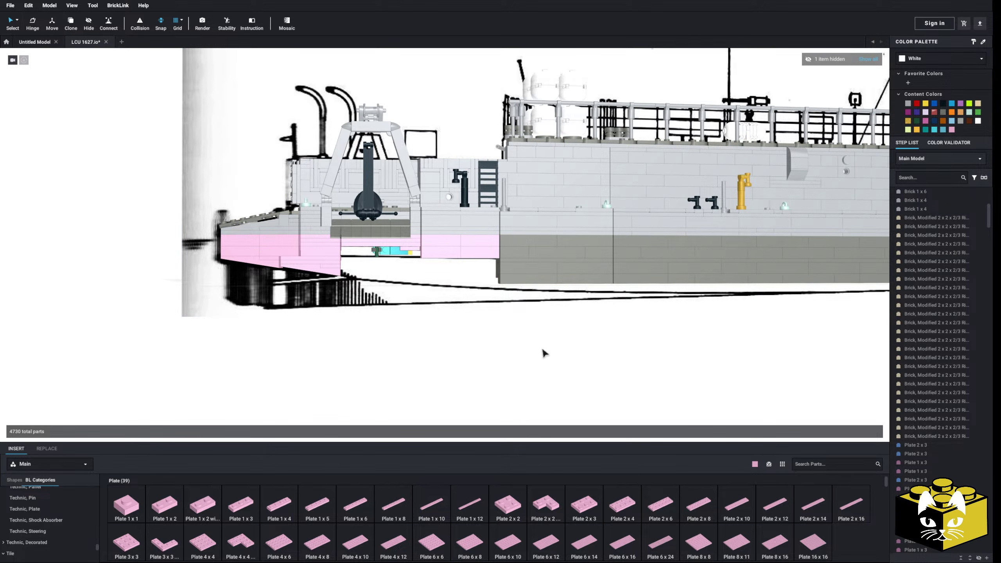
scroll(493, 349, "up", 3)
scroll(493, 348, "up", 4)
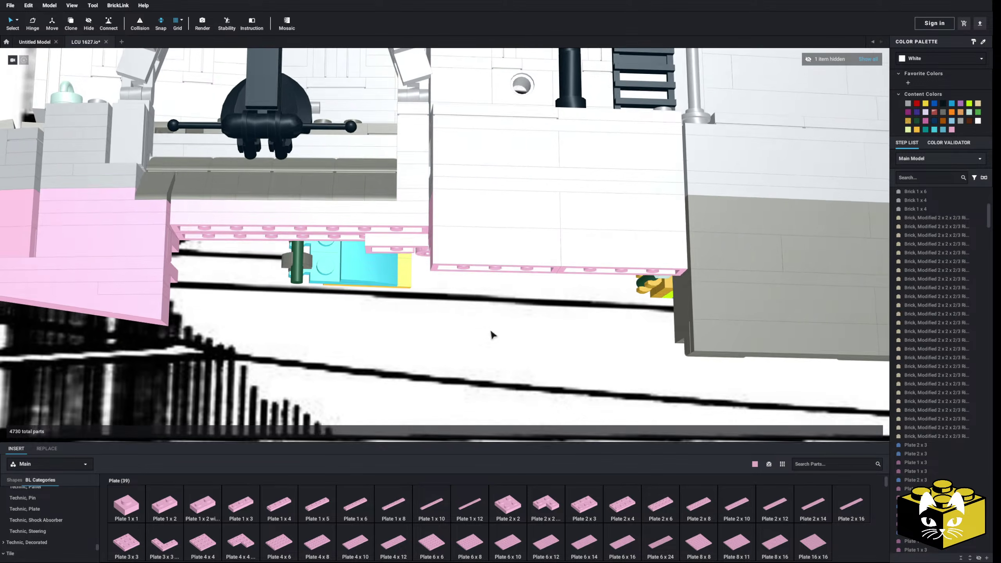
Duplicate two Dark Bluish Gray modified 1 x 1 x 2/3 bricks from the hull underside, placing a pair at each end behind the pink bricks.
right_click_drag(434, 323, 453, 180)
right_click(649, 279)
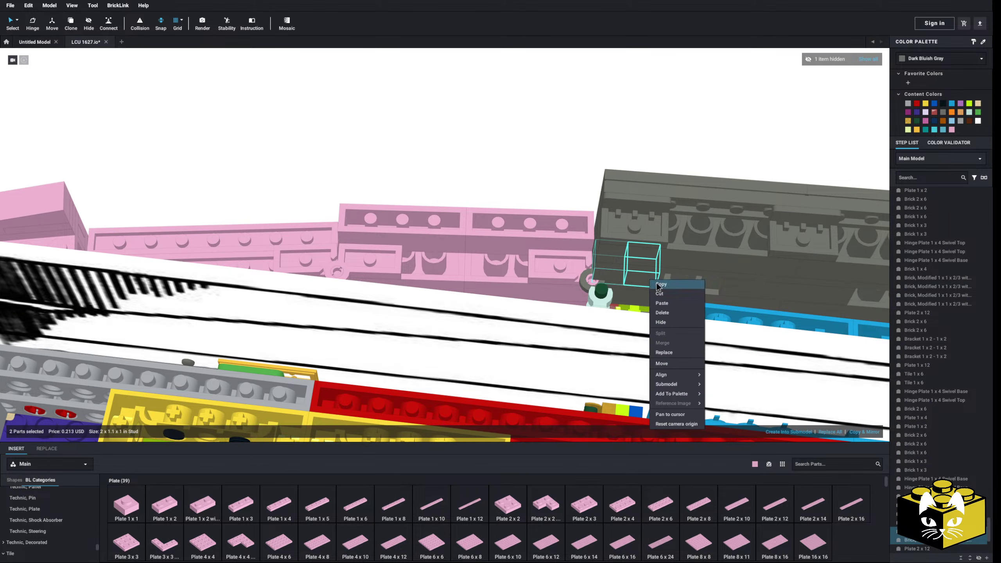
right_click(472, 158)
left_click(487, 180)
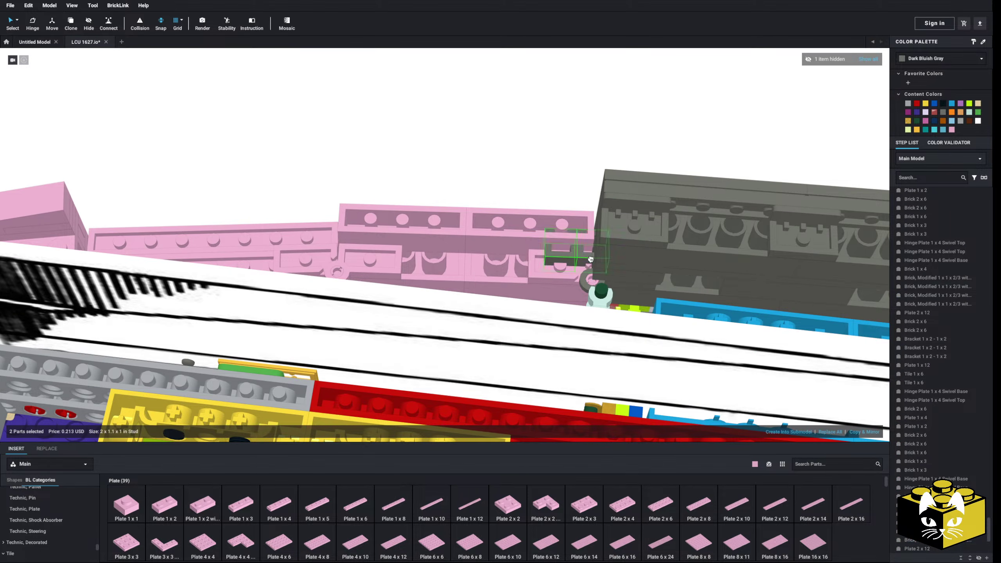
right_click(516, 135)
left_click(528, 158)
left_click(377, 258)
Copy the modified brick pair once more and place it at the end of the adjoining pink hull section.
right_click(373, 156)
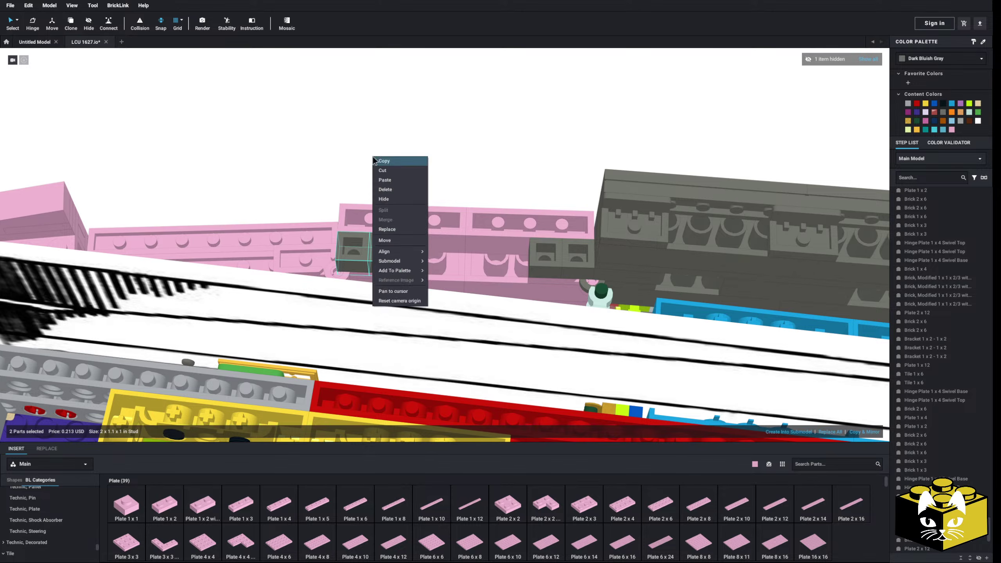
left_click(378, 160)
right_click(335, 156)
left_click(346, 177)
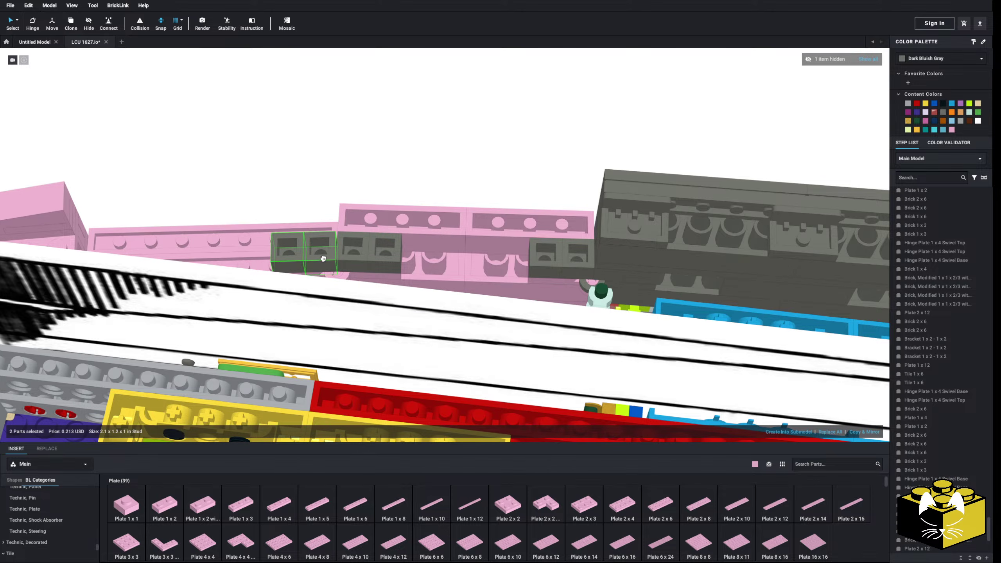
Recolor all six copied modified bricks Bright Pink.
left_click(390, 253)
left_click(298, 251, "ctrl")
left_click(320, 251, "ctrl")
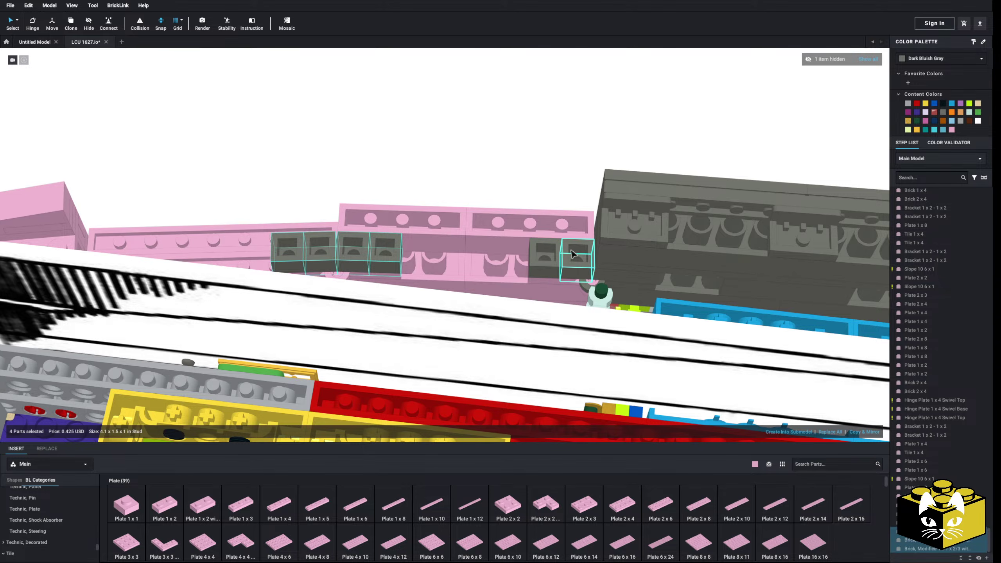
left_click(553, 256, "ctrl")
left_click(572, 256, "ctrl")
left_click(951, 130)
left_click(454, 155)
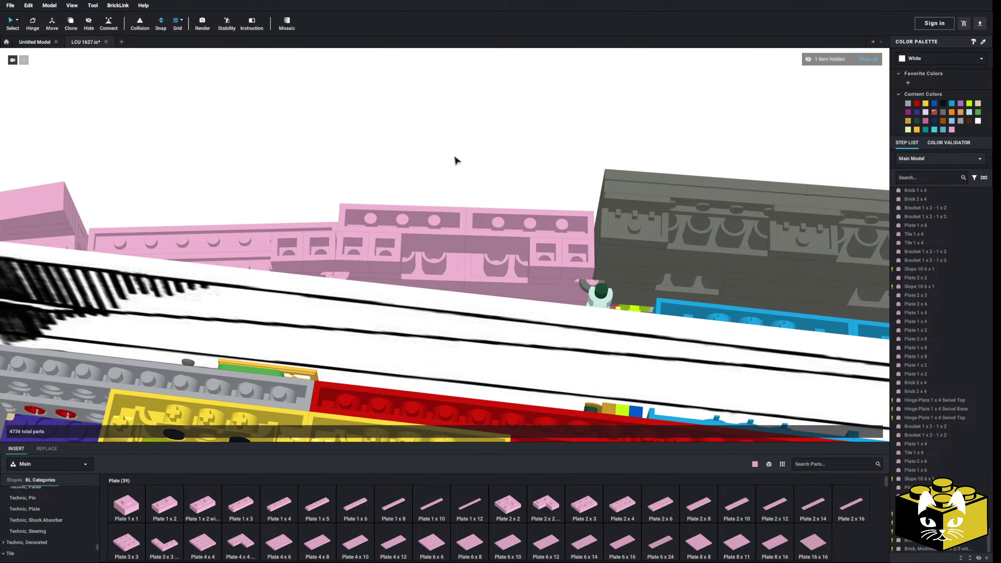
Duplicate the two lower pink 1 x 4 bricks and place the copies along the hull section below the anchor.
right_click_drag(455, 155, 520, 188)
right_click(744, 226)
left_click(755, 231)
scroll(754, 232, "down", 5)
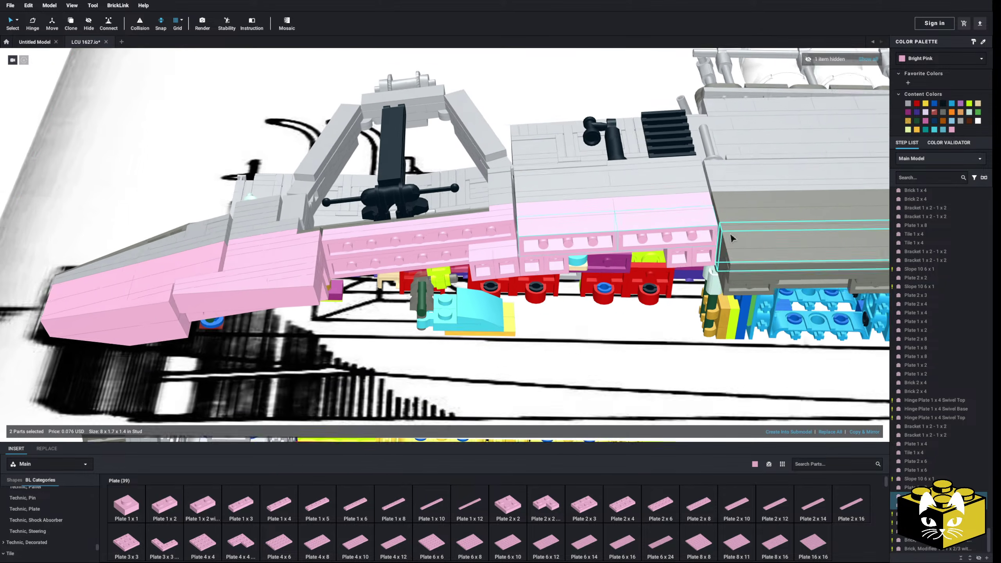
right_click(68, 140)
left_click(81, 163)
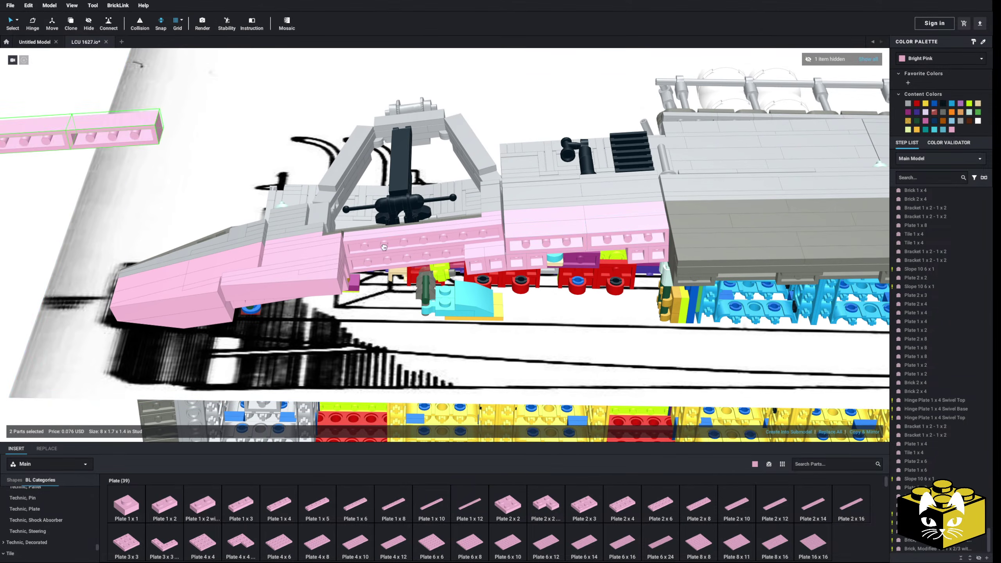
left_click(466, 246)
Add a Bright Pink Brick 1 x 2 from the Brick category behind the new 1 x 4 bricks, at their stern end.
right_click_drag(465, 247, 219, 183)
left_click(285, 200)
scroll(219, 185, "up", 3)
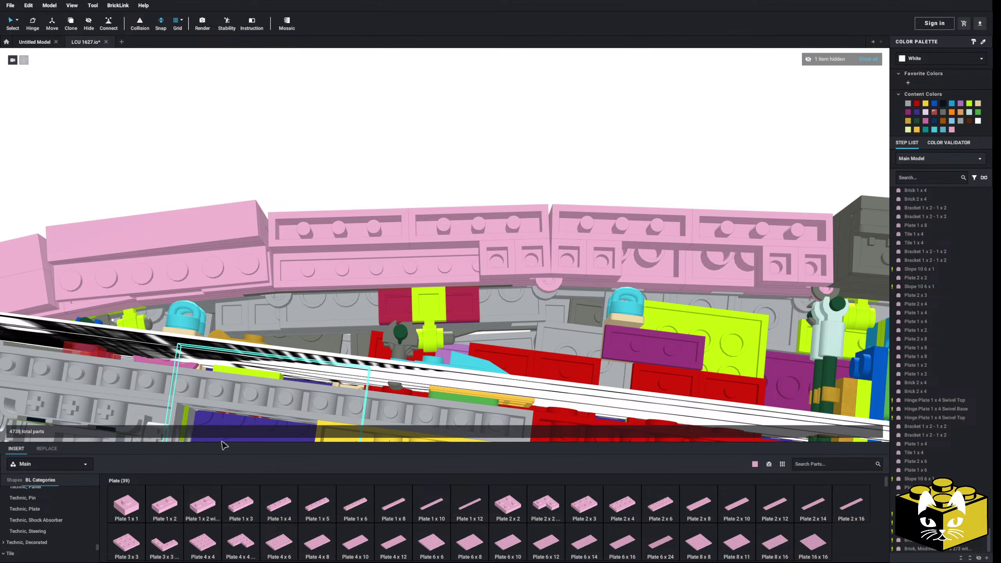
scroll(59, 524, "down", 3)
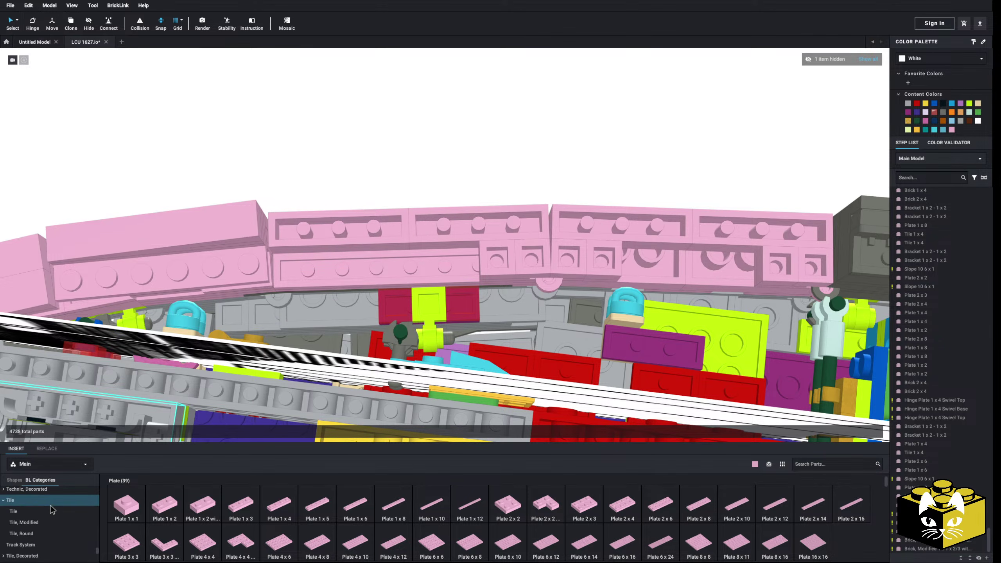
scroll(59, 524, "up", 10)
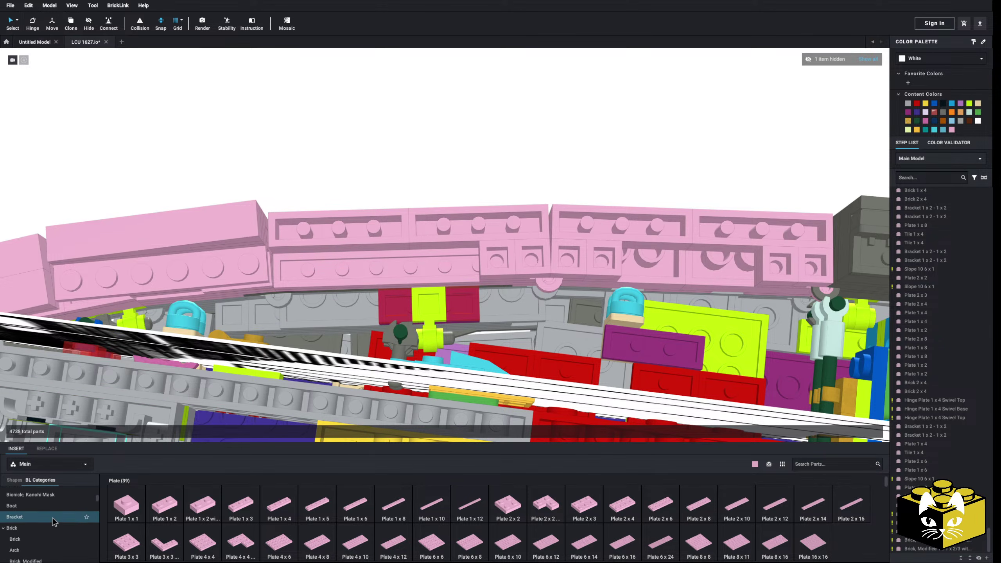
left_click(11, 525)
left_click(311, 513)
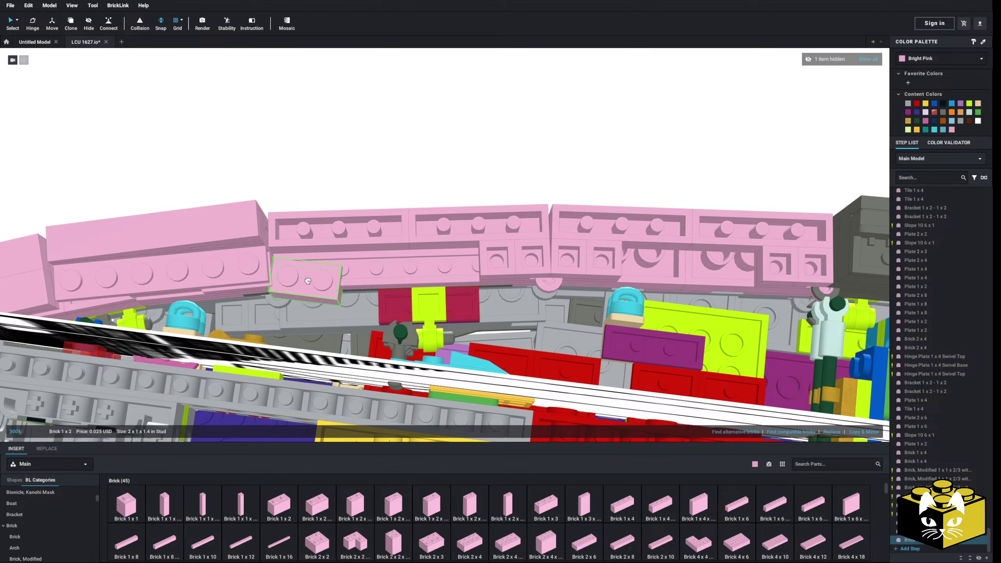
left_click(306, 273)
right_click_drag(305, 273, 380, 241)
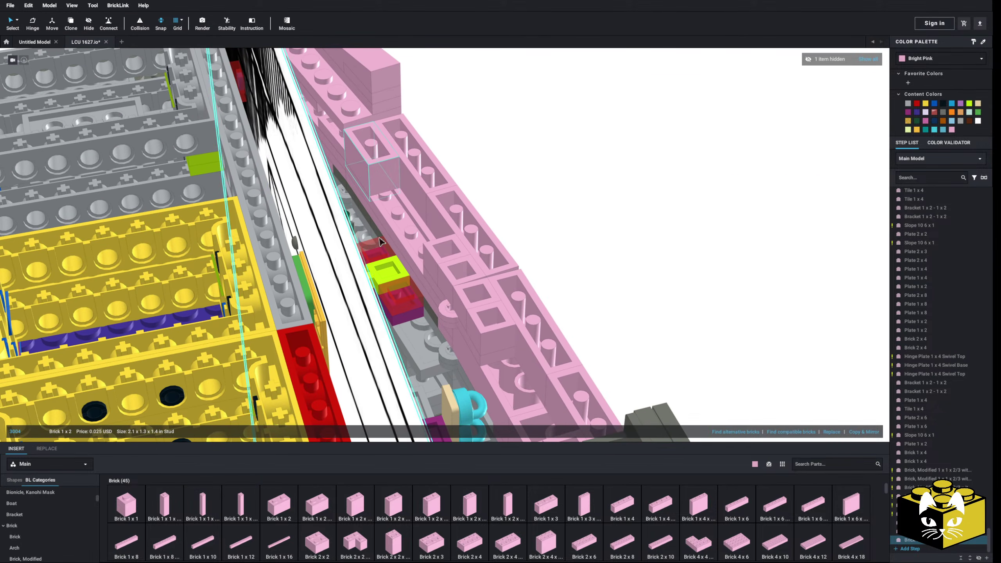
left_click(588, 204)
Copy a Hinge Plate 1 x 4 swivel base and top pair to the joint between the two sternmost pink sections, colored Bright Pink.
middle_click_drag(587, 200, 579, 275)
right_click_drag(580, 275, 389, 318)
scroll(389, 314, "up", 2)
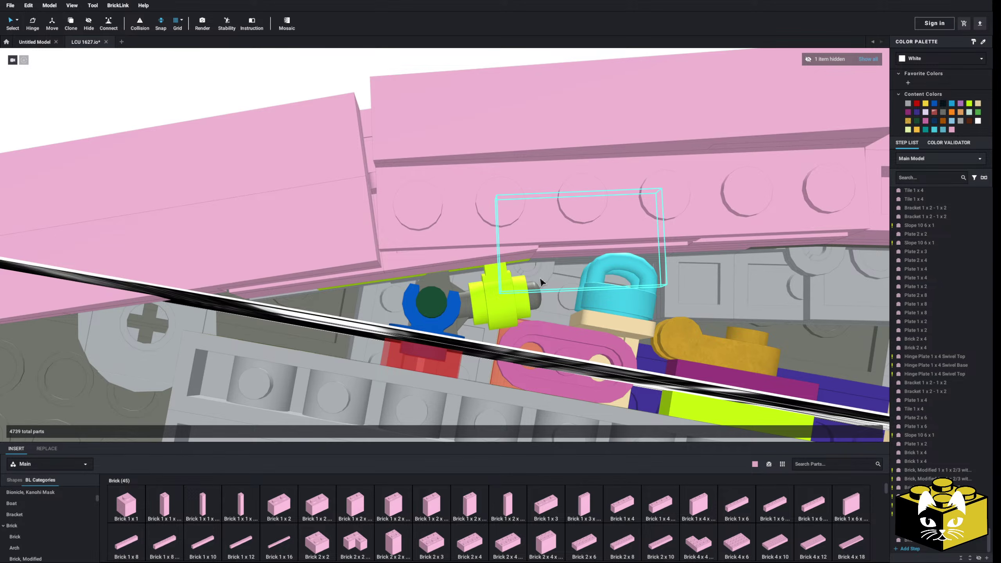
left_click(541, 281)
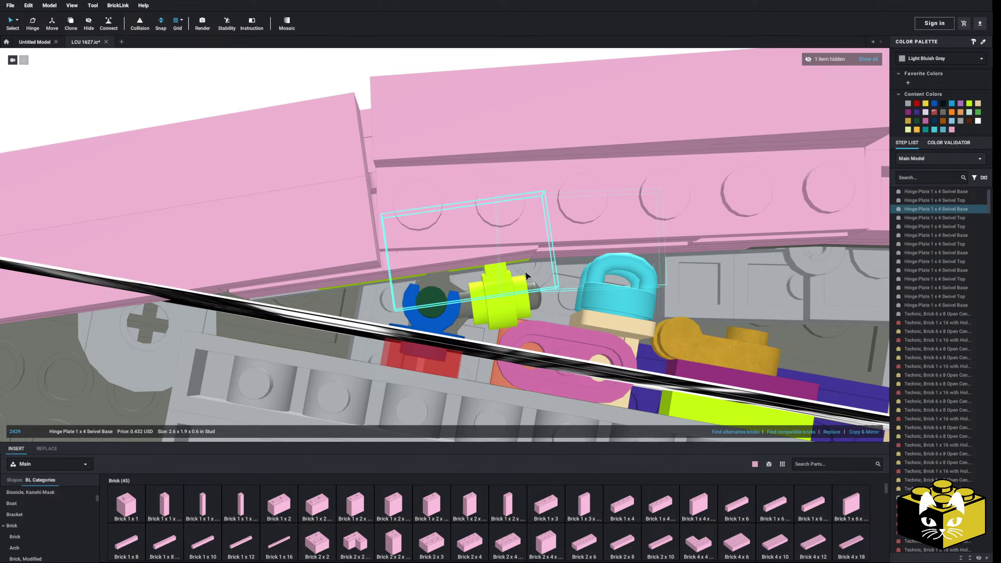
right_click(529, 270)
left_click(538, 283)
scroll(538, 278, "down", 9)
left_click(368, 129)
right_click(368, 129)
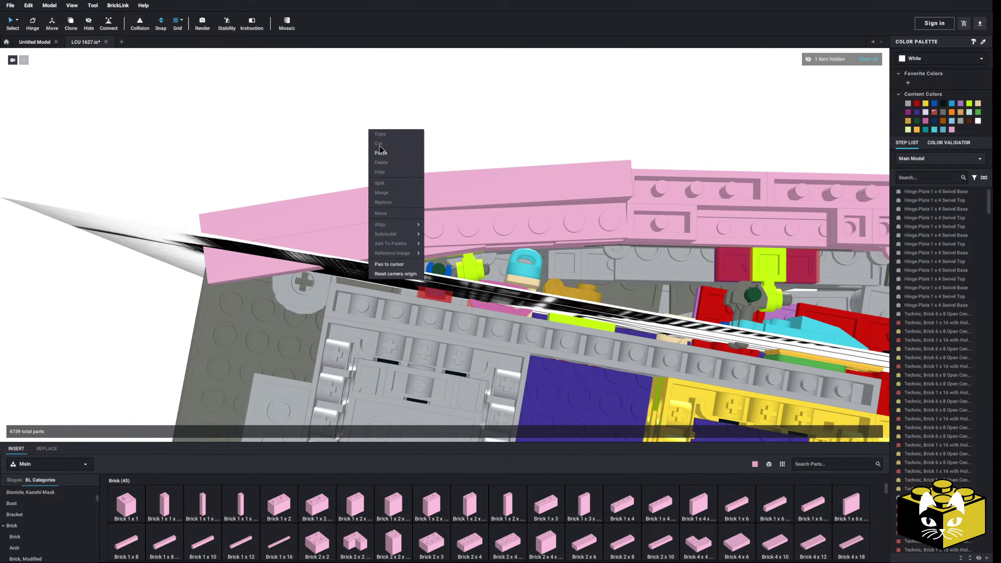
left_click(379, 153)
mouse_move(535, 273)
right_mouse_down()
mouse_move(506, 256)
mouse_move(549, 266)
right_mouse_up()
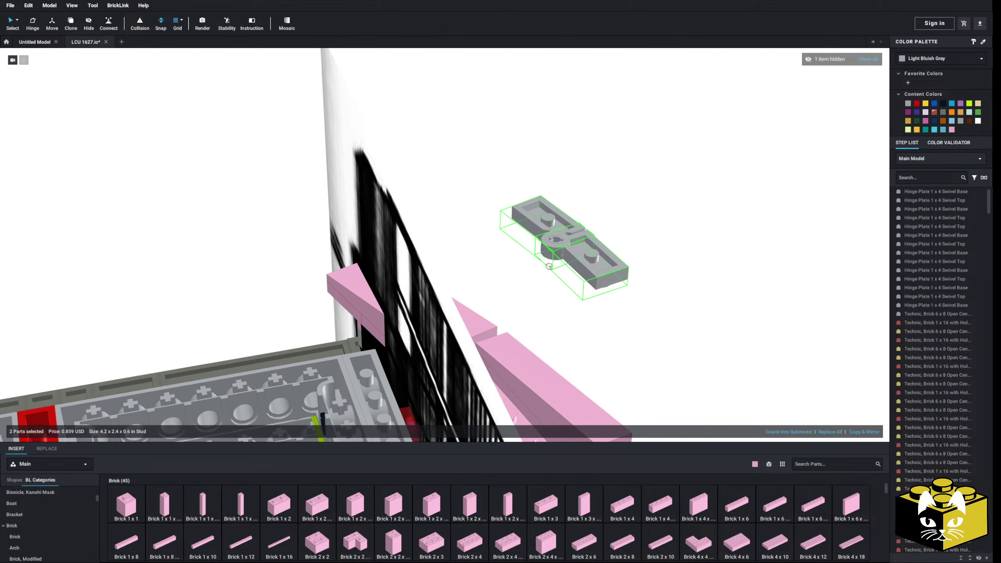
right_click_drag(520, 327, 475, 301)
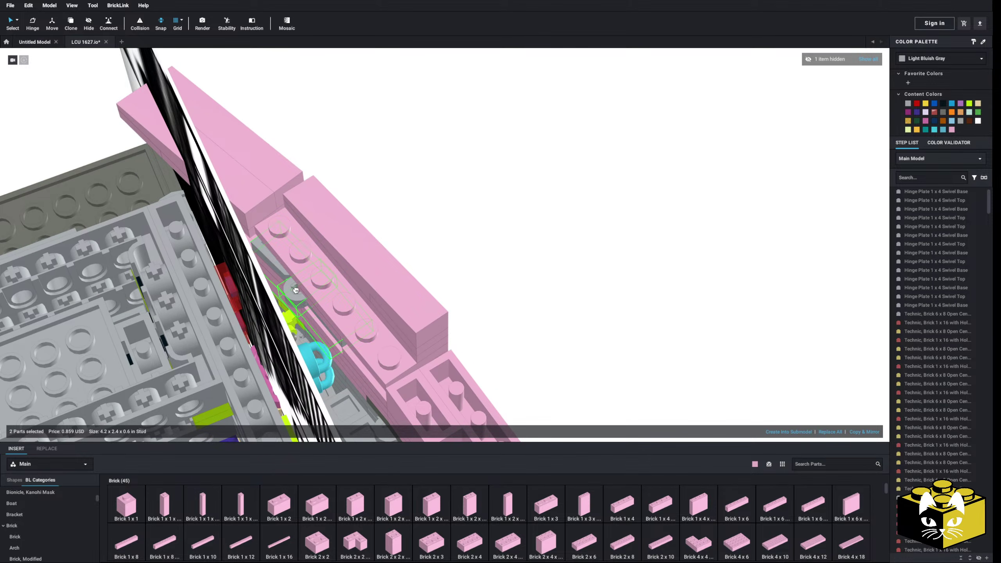
left_click(767, 268)
right_click_drag(767, 268, 768, 249)
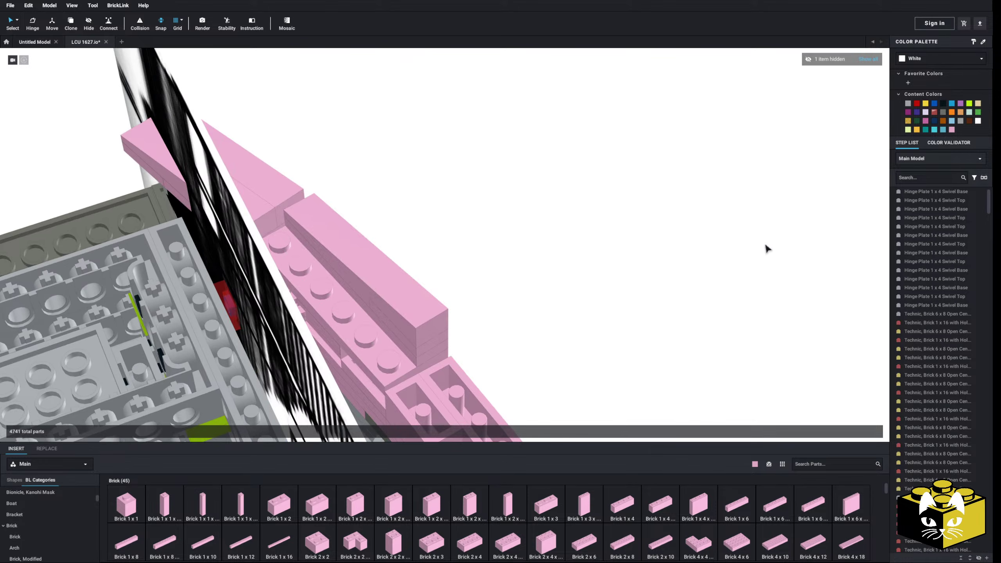
Reposition the two pink Bracket 1 x 2 - 1 x 2 parts along the inner side of the hull section next to the new hinge.
left_click(337, 360)
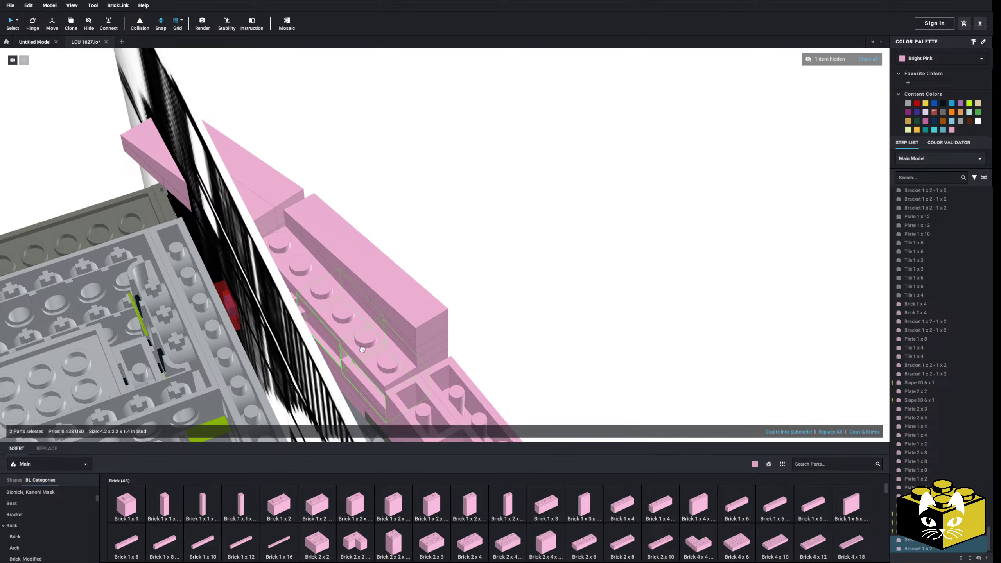
left_click_drag(621, 309, 420, 359)
left_click(585, 297)
key("ctrl+z")
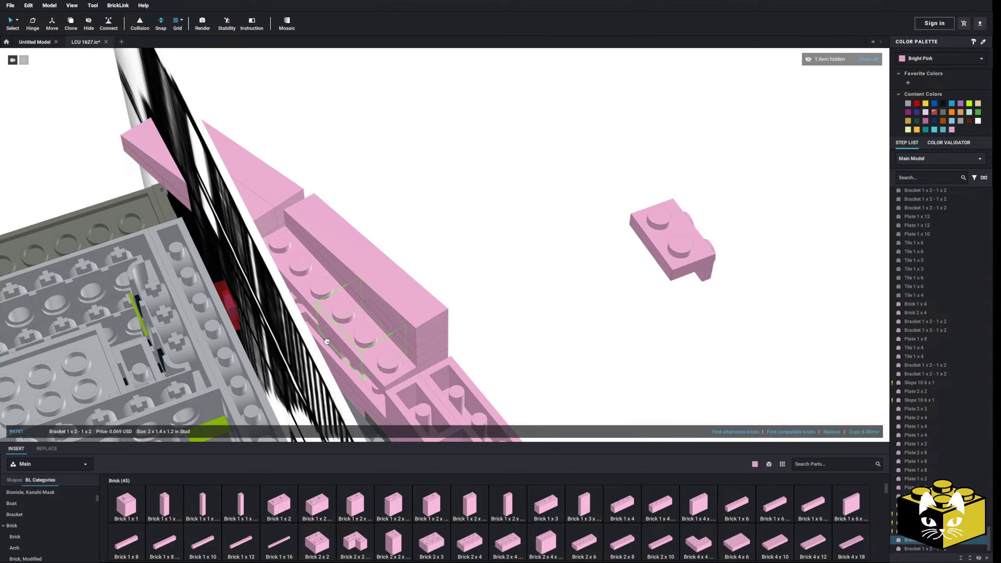
key("Delete")
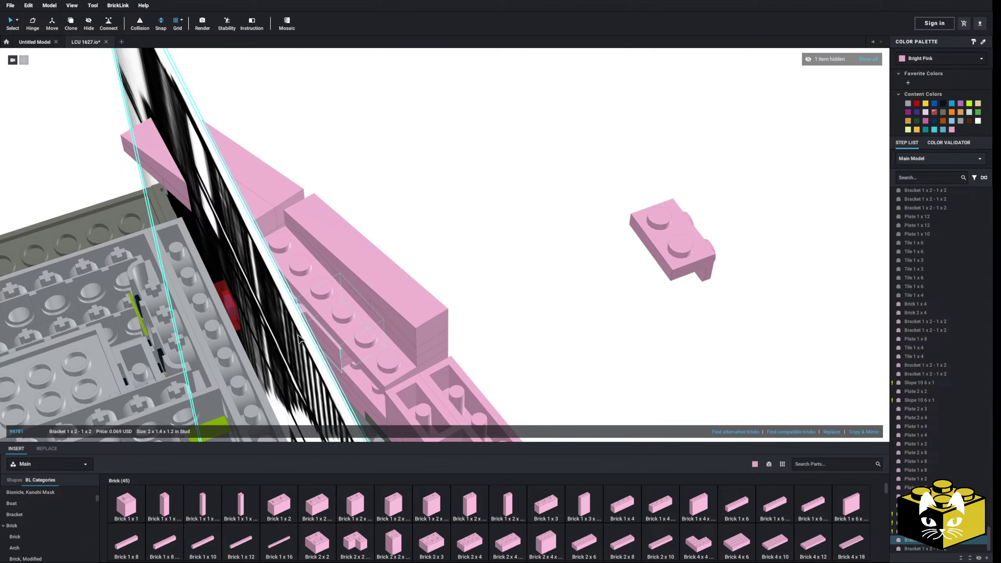
left_click(647, 238)
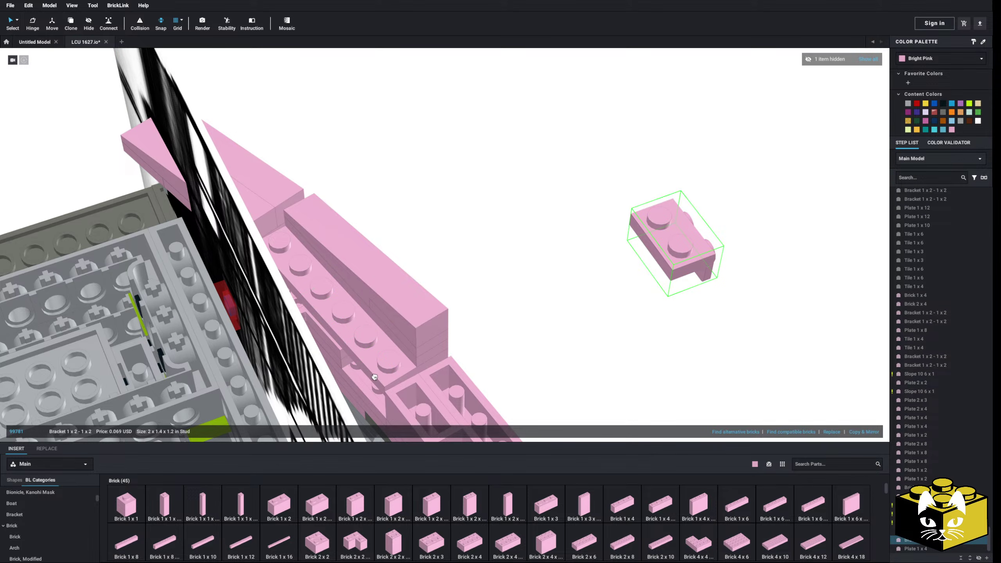
left_click_drag(374, 377, 367, 367)
left_click(549, 315)
right_click_drag(549, 315, 569, 303)
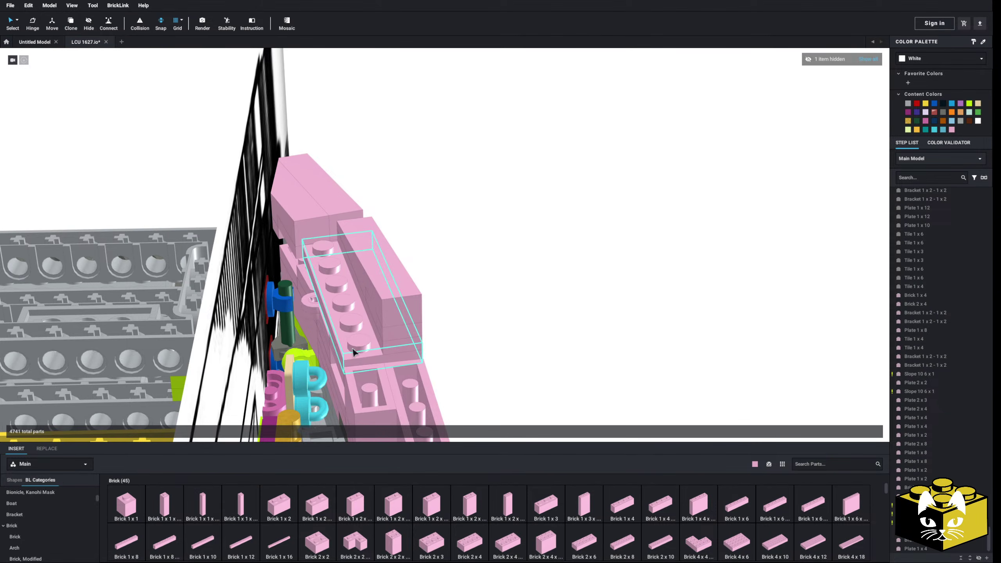
Delete the pink Brick 1 x 2 at the stern end of the 1 x 4 bricks below the anchor.
right_click_drag(353, 347, 391, 306)
scroll(326, 303, "down", 2)
scroll(326, 304, "up", 2)
left_click(328, 308)
key("Delete")
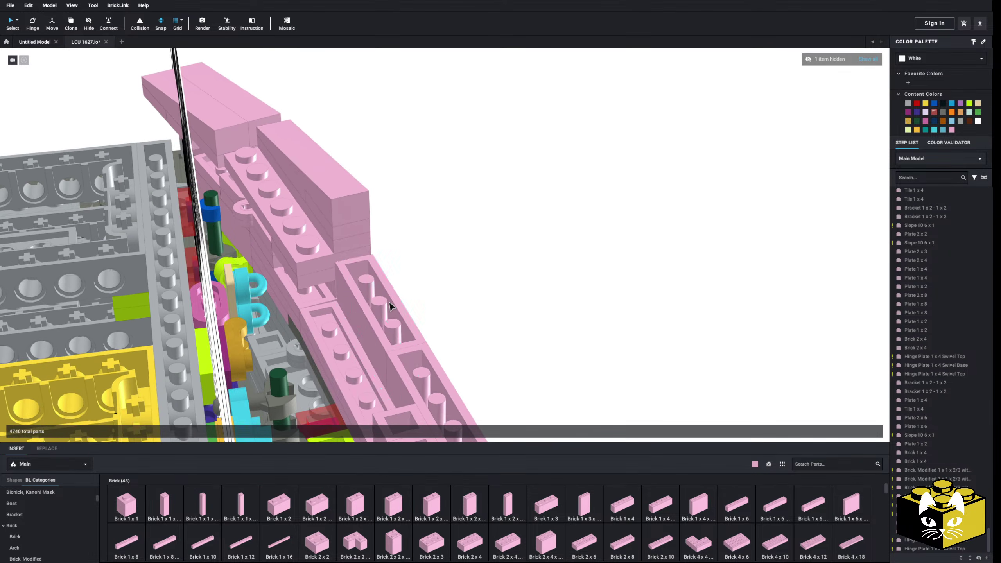
Copy another Hinge Plate 1 x 4 swivel pair to the joint at the anchor section's stern end and recolor it Bright Pink.
right_click_drag(259, 252, 295, 347)
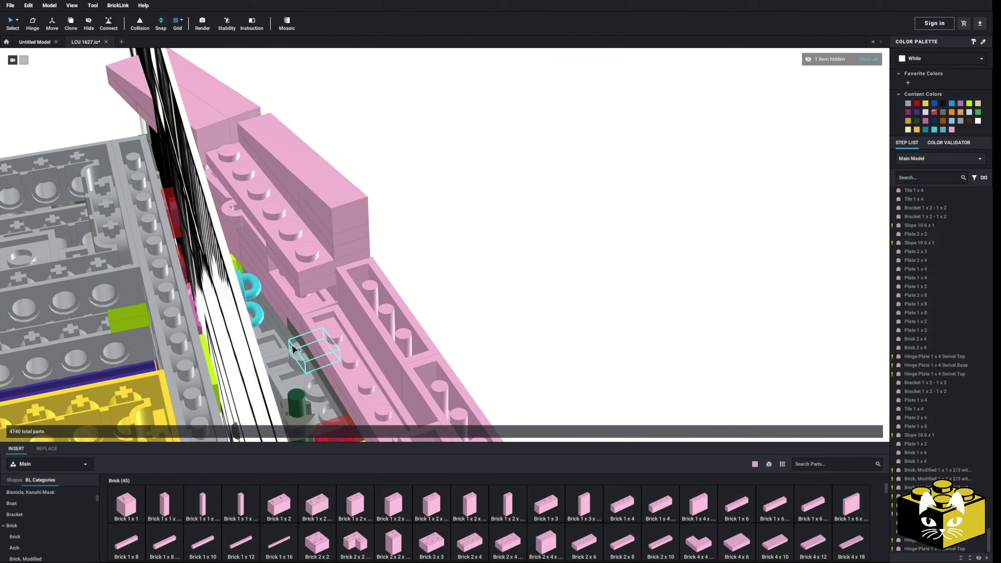
left_click(297, 353)
left_click(300, 354)
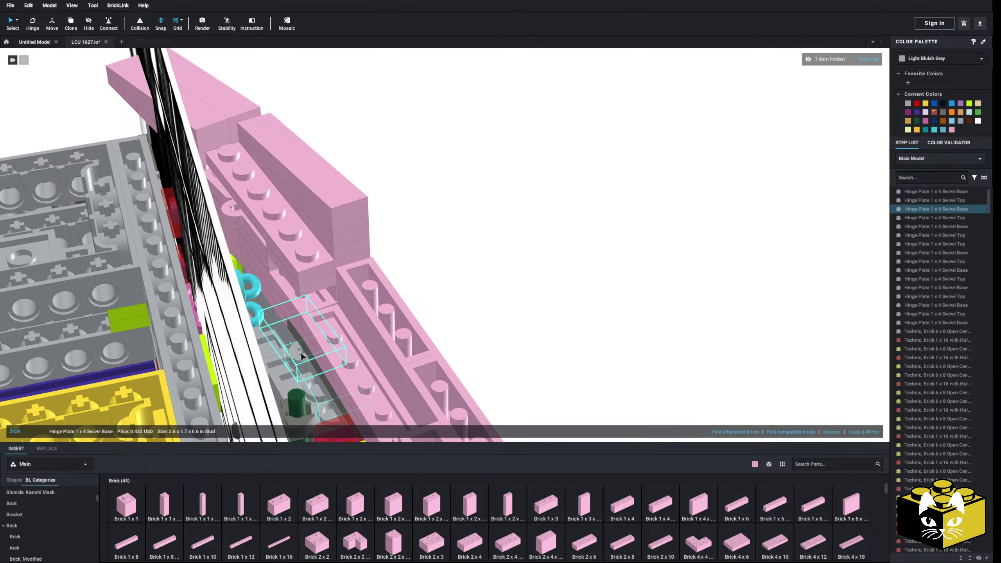
left_click(299, 352, "ctrl")
right_click(300, 353)
left_click(315, 369)
left_click(507, 276)
right_click(508, 276)
left_click(519, 302)
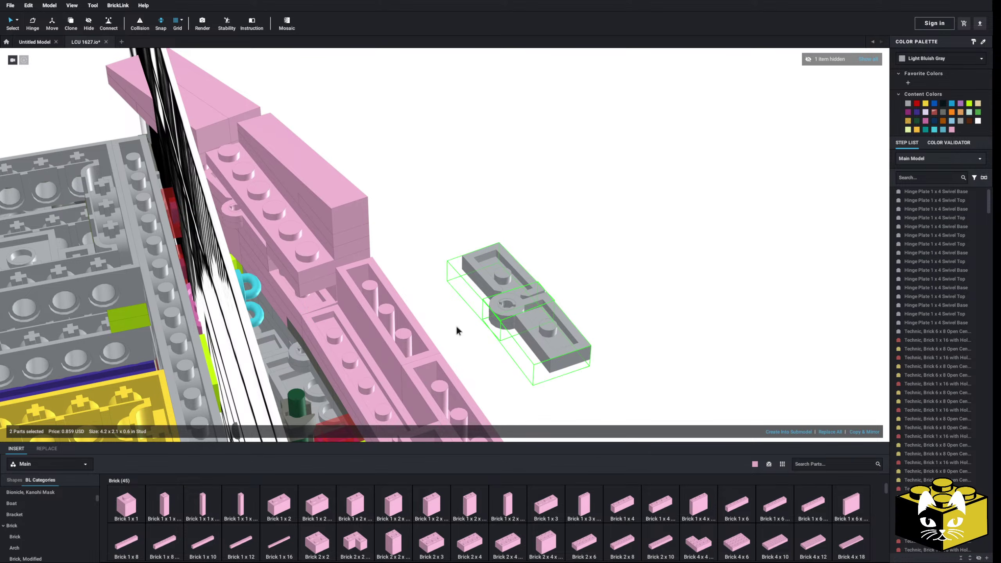
left_click(306, 312)
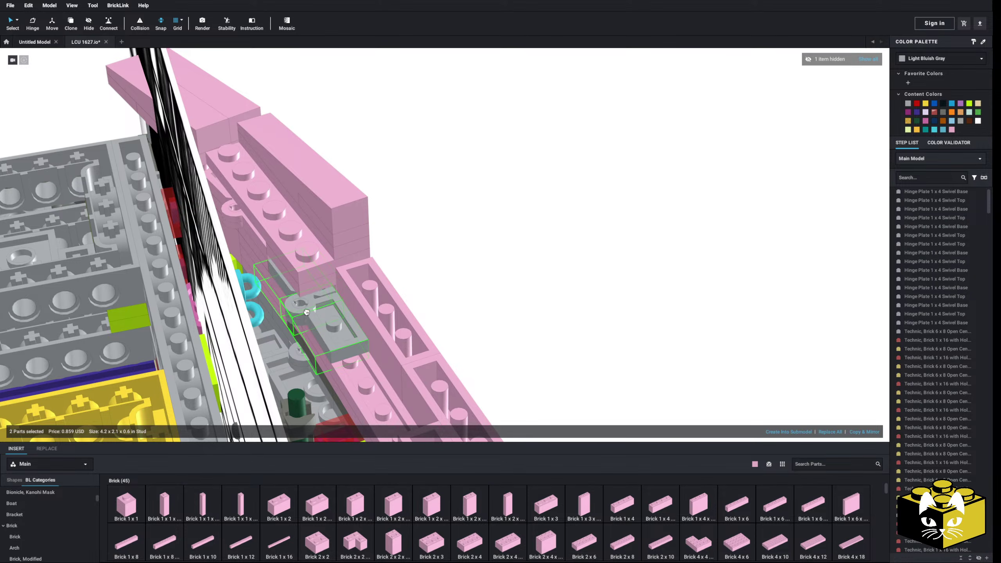
left_click(952, 131)
left_click(807, 262)
Duplicate the two pink modified bricks at the anchor section's forward end and place the copies at its stern end.
middle_click_drag(662, 327, 646, 240)
right_click_drag(647, 240, 563, 285)
left_click(675, 312)
right_click(674, 311)
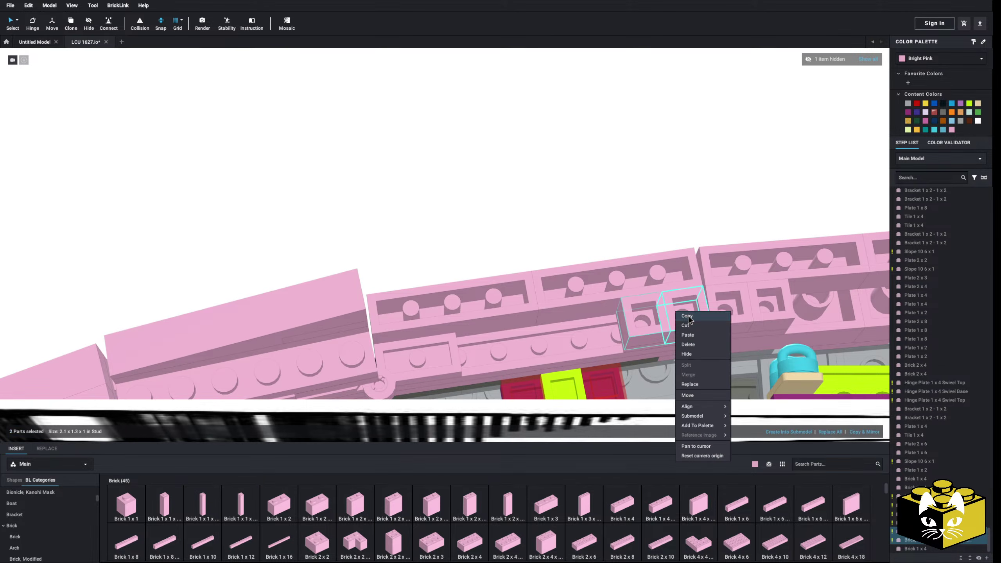
left_click(686, 316)
left_click(588, 234)
right_click(589, 234)
left_click(599, 257)
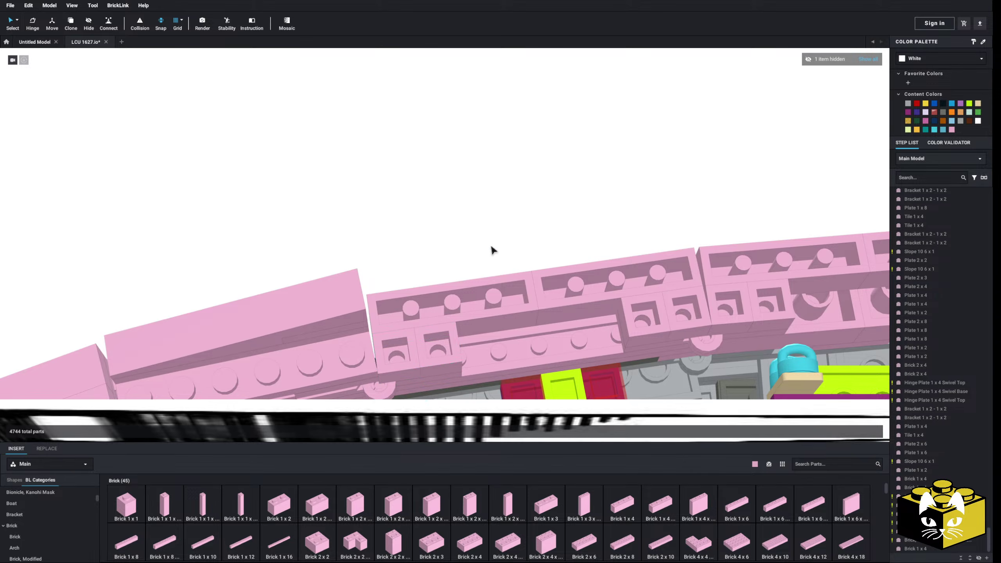
Add a Bright Pink Brick 1 x 2 in the middle of the anchor section and another in the adjoining forward section.
middle_click_drag(491, 246, 409, 262)
left_click(276, 507)
left_click(450, 347)
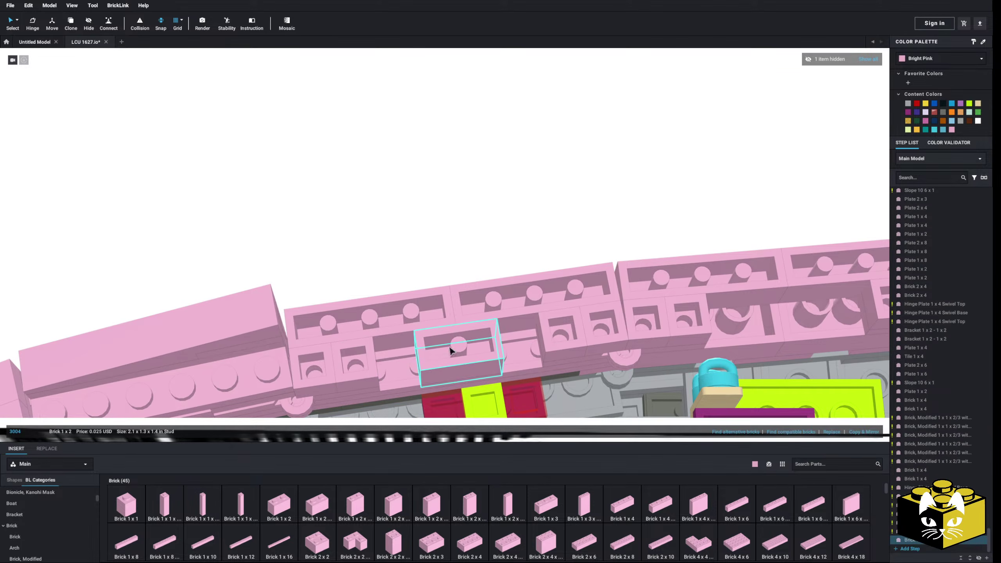
key("Escape")
left_click(289, 522)
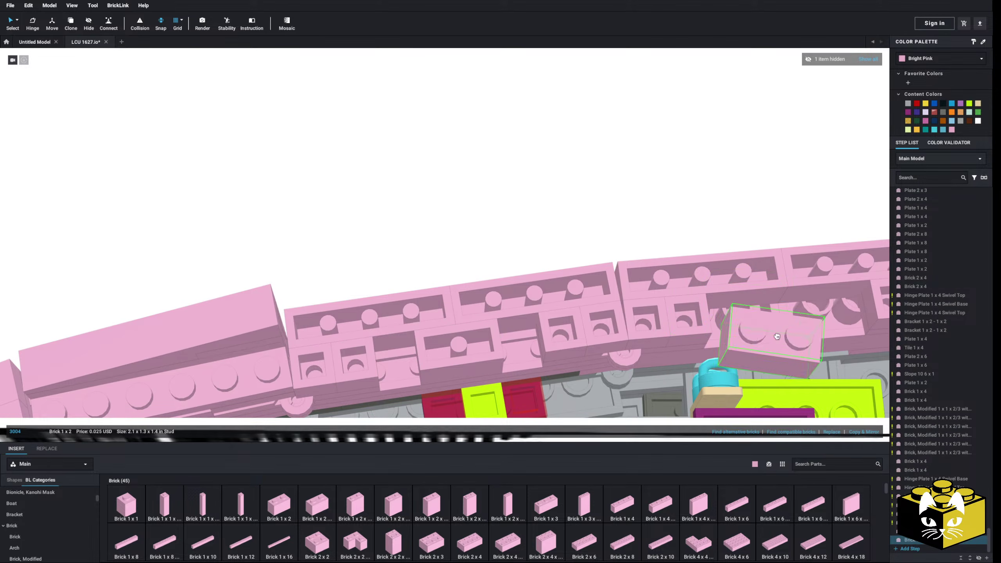
left_click(806, 330)
left_click(572, 210)
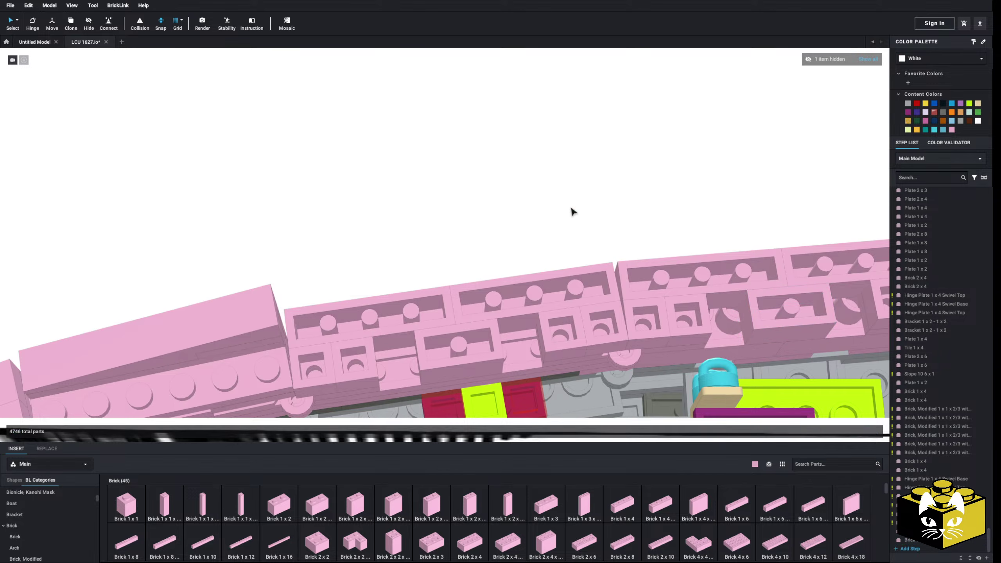
Cover the underside of the anchor section and of the adjoining forward section with one Bright Pink Plate 2 x 8 each.
right_click_drag(572, 210, 458, 369)
scroll(32, 546, "up", 5)
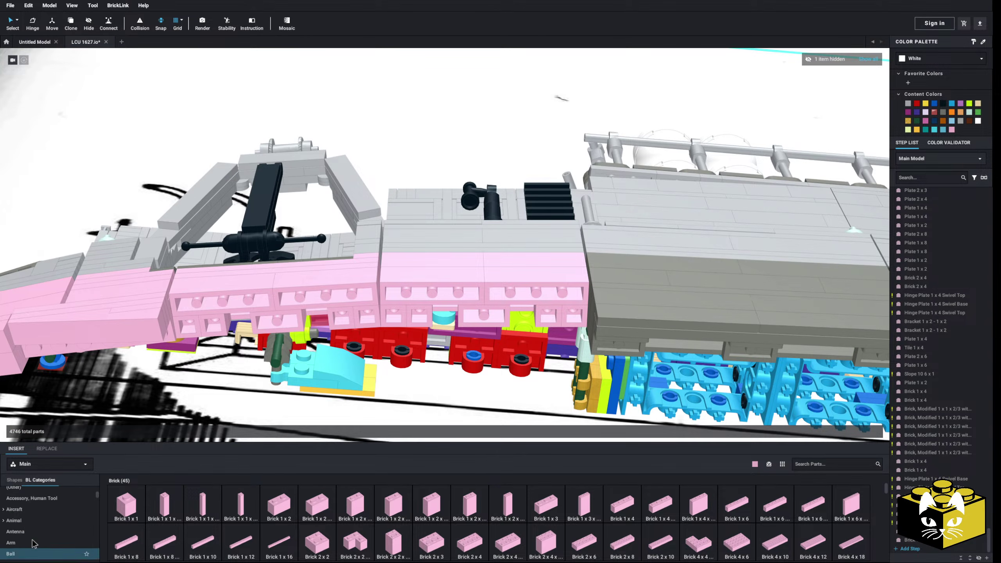
left_click(19, 514)
left_click_drag(674, 490, 484, 312)
left_click_drag(697, 508, 270, 330)
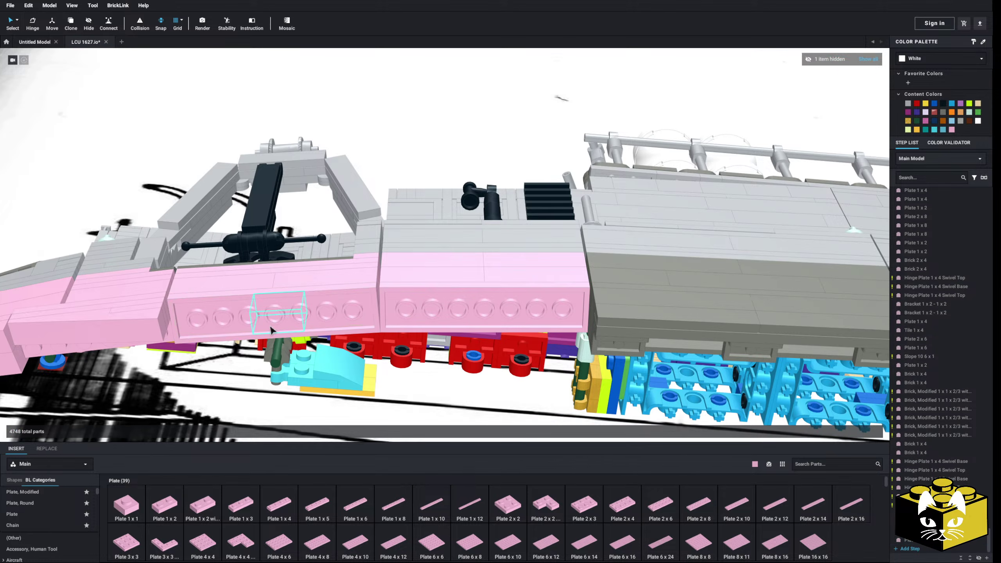
left_click(422, 133)
right_click_drag(422, 133, 418, 170)
left_click(403, 389)
right_click_drag(404, 389, 407, 388)
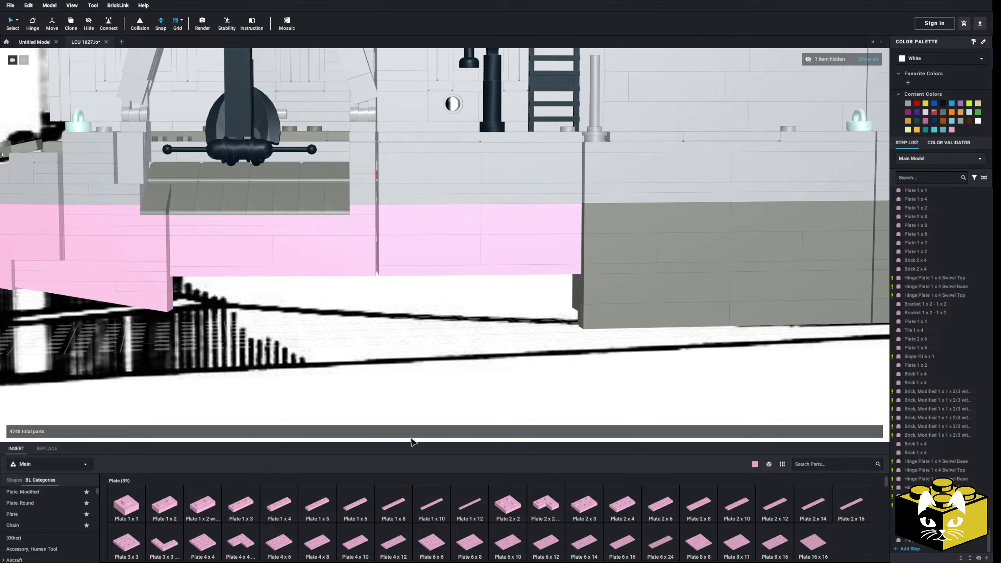
right_click_drag(411, 438, 369, 434)
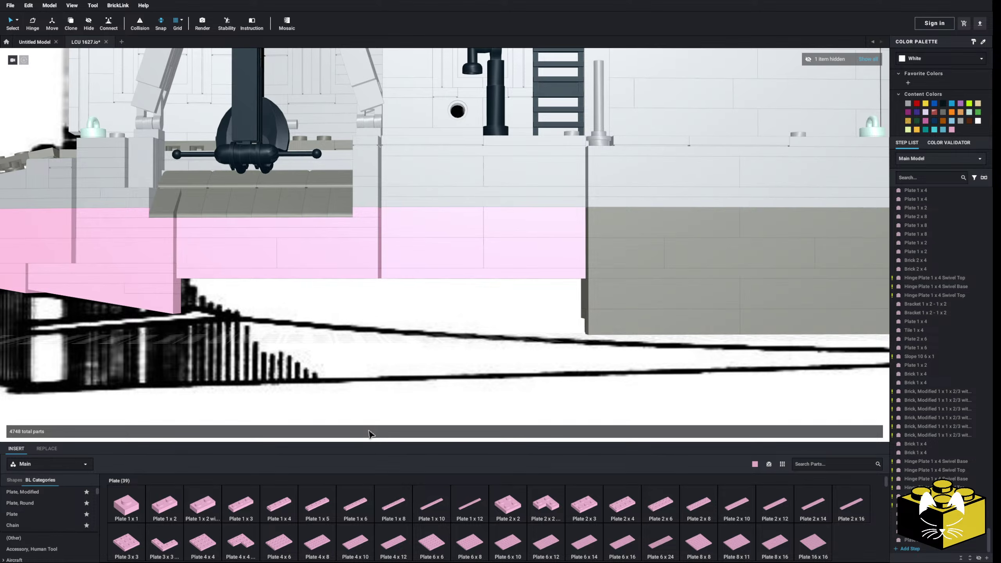
mouse_move(370, 433)
right_mouse_down()
mouse_move(373, 410)
mouse_move(370, 418)
right_mouse_up()
left_click(618, 307)
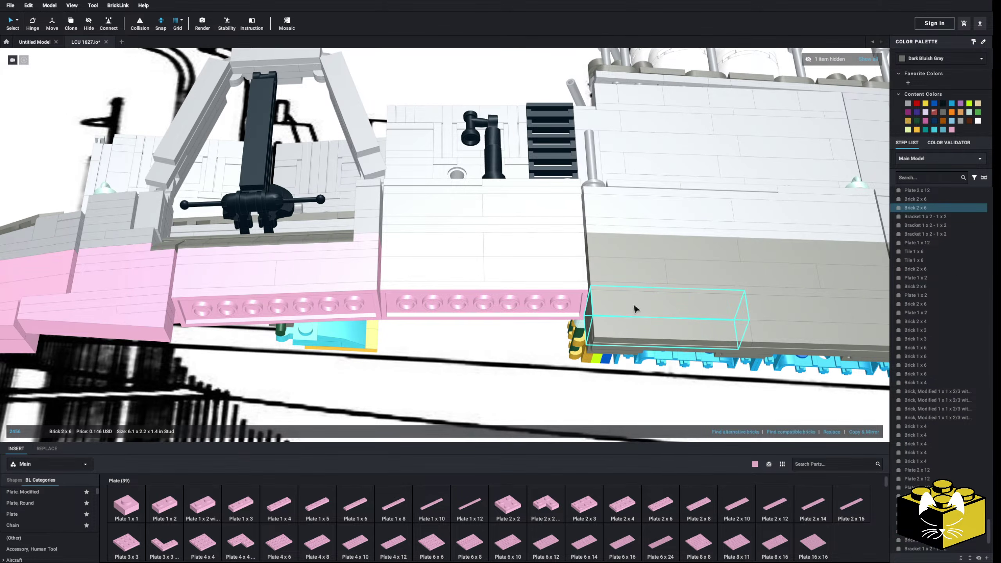
right_click_drag(633, 309, 172, 172)
right_click(97, 158)
left_click(114, 183)
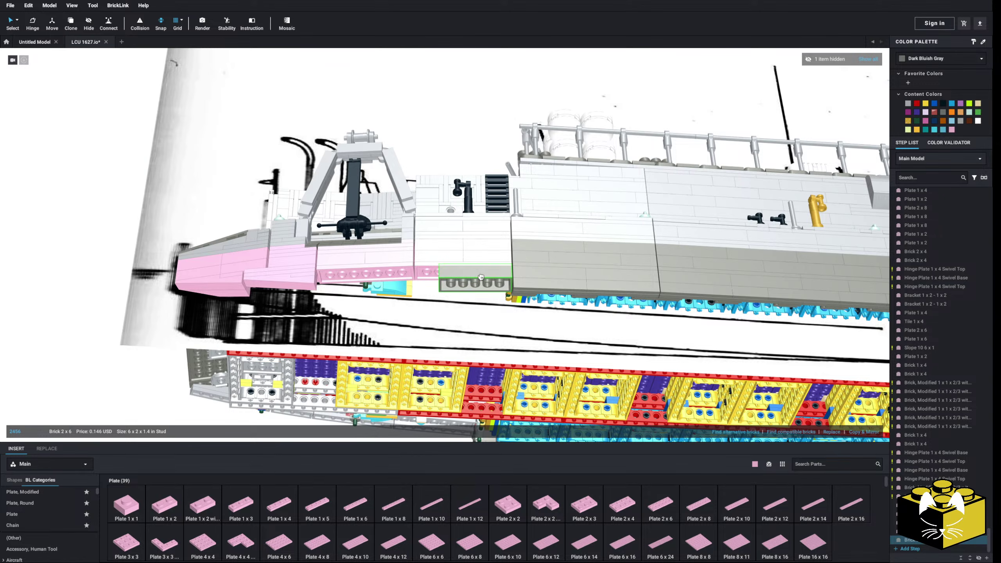
key("Escape")
Copy the two Bright Pink 2 x 4 bricks of the section forward of the anchor and attach the copies beneath its 2 x 8 plate.
left_click(481, 251)
left_click(451, 251, "ctrl")
right_click(448, 248)
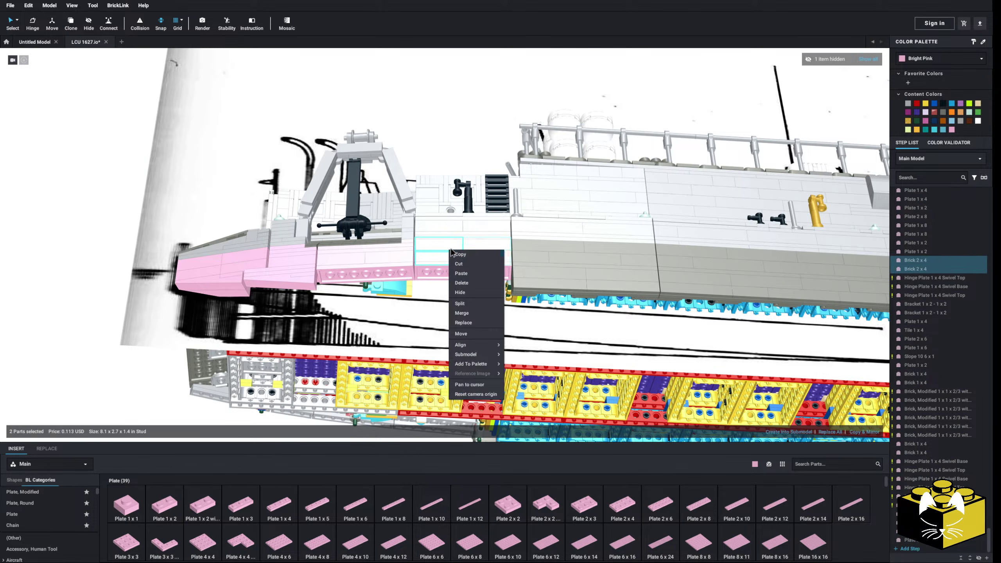
left_click(458, 260)
right_click(101, 236)
left_click(114, 257)
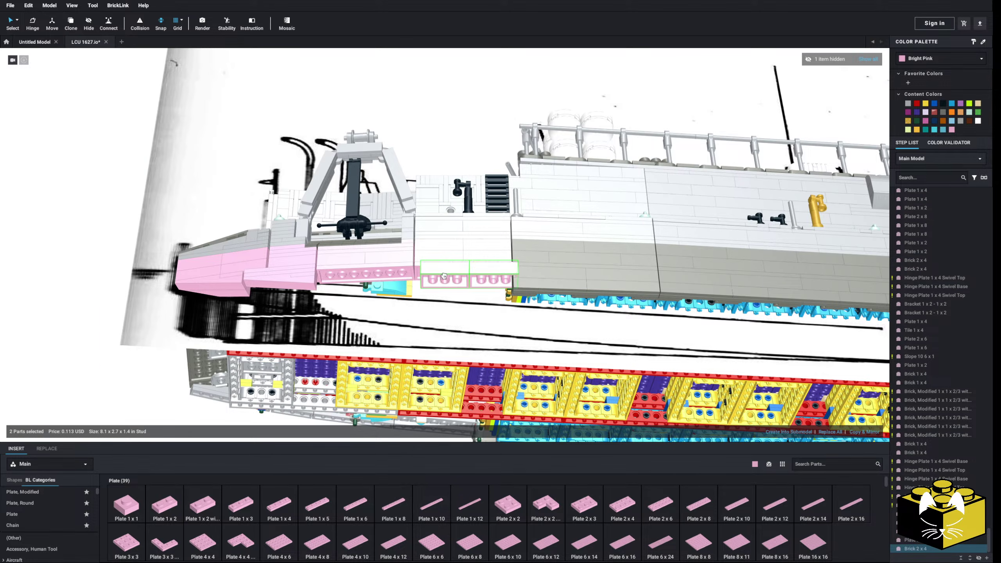
left_click(440, 276)
left_click(97, 264)
Examine the lower edge of the pink stern hull against the side-view drawing and inspect the underside below the anchor.
scroll(394, 313, "up", 5)
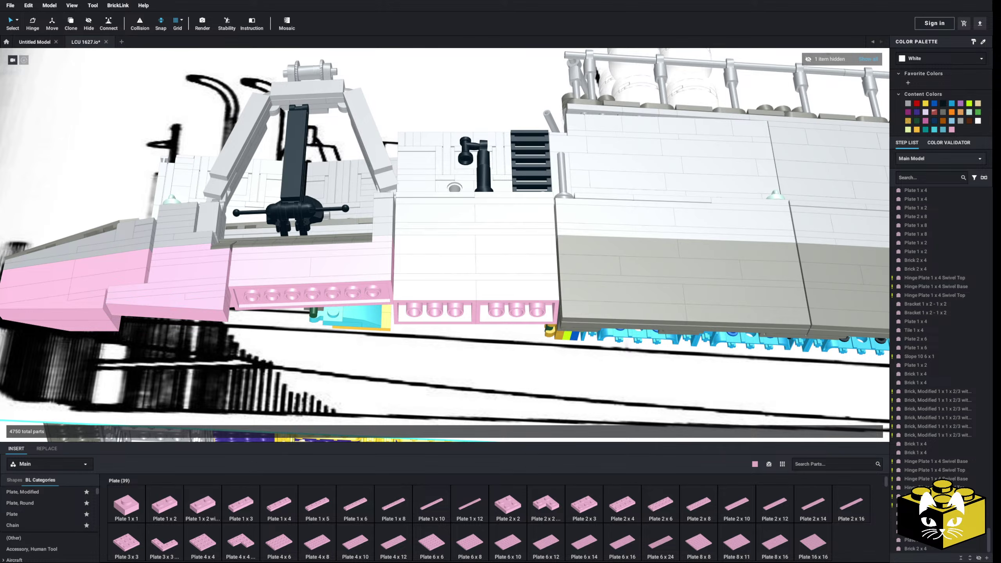
scroll(68, 256, "down", 4)
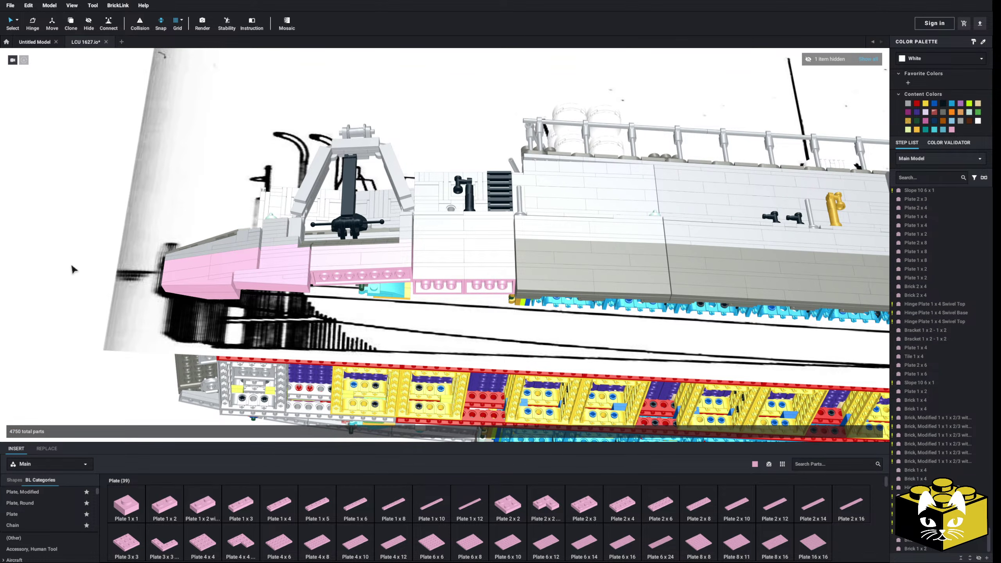
scroll(72, 270, "up", 3)
scroll(331, 336, "up", 5)
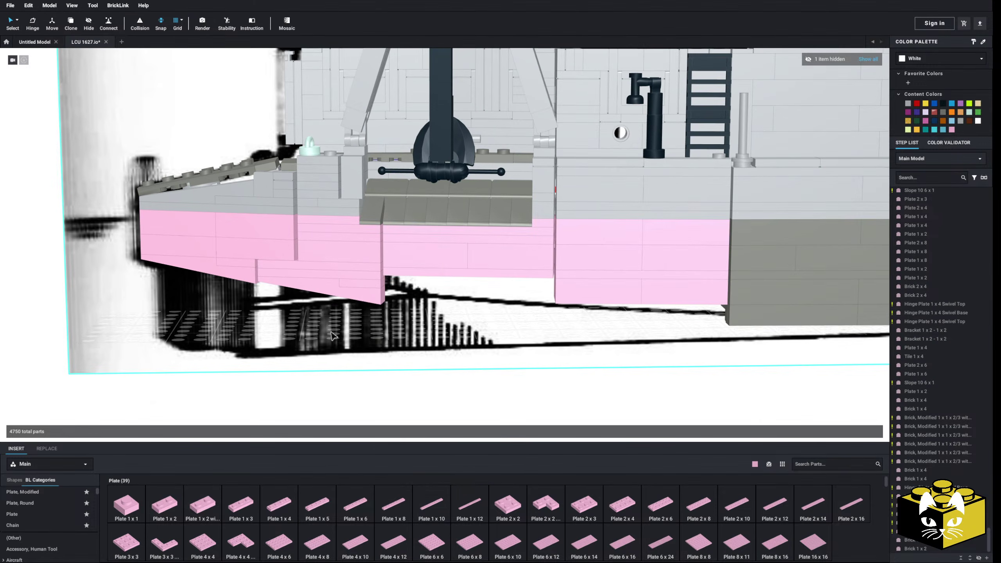
scroll(344, 352, "up", 6)
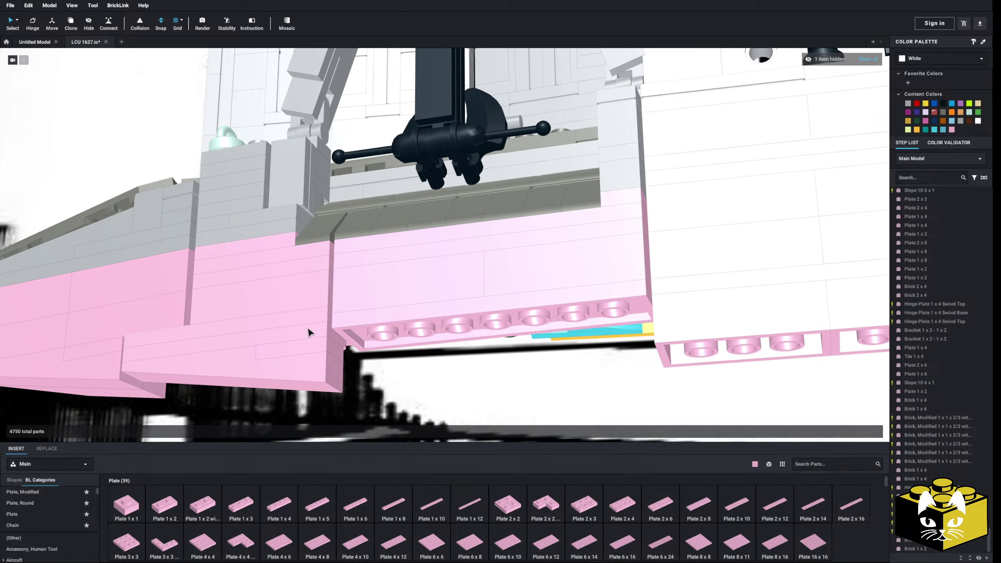
right_click_drag(308, 329, 308, 297)
scroll(86, 506, "down", 8)
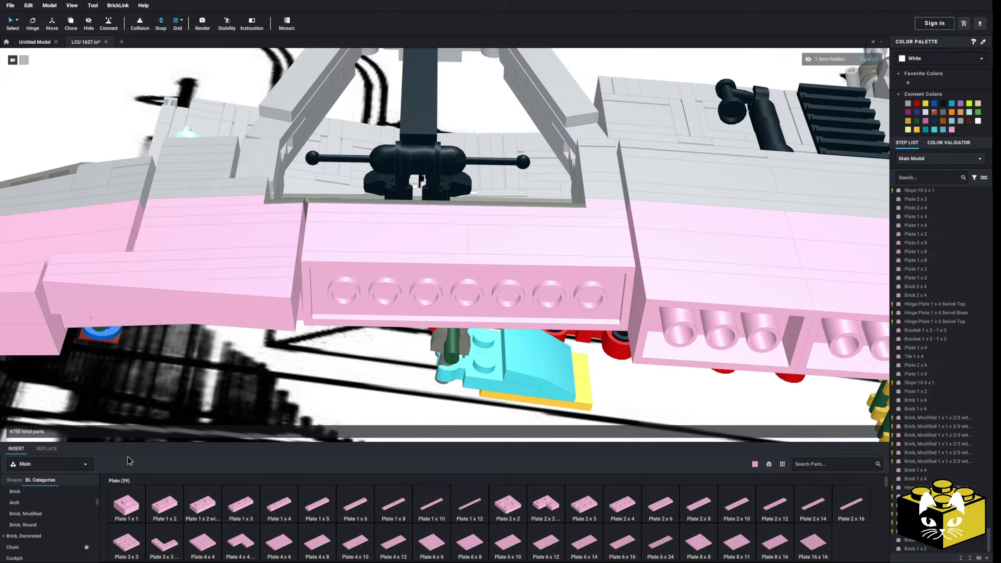
middle_click_drag(275, 290, 320, 281)
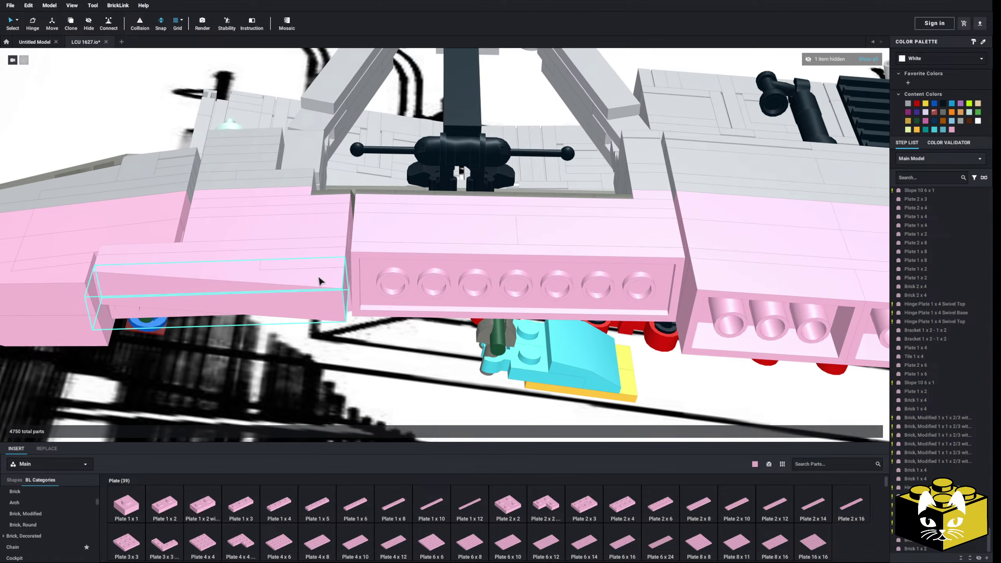
Paste a copied Dark Bluish Gray Bracket 1 x 2 - 1 x 2 beneath the aft end of the pink anchor section.
mouse_move(319, 281)
right_mouse_down()
mouse_move(322, 266)
mouse_move(314, 308)
mouse_move(308, 274)
right_mouse_up()
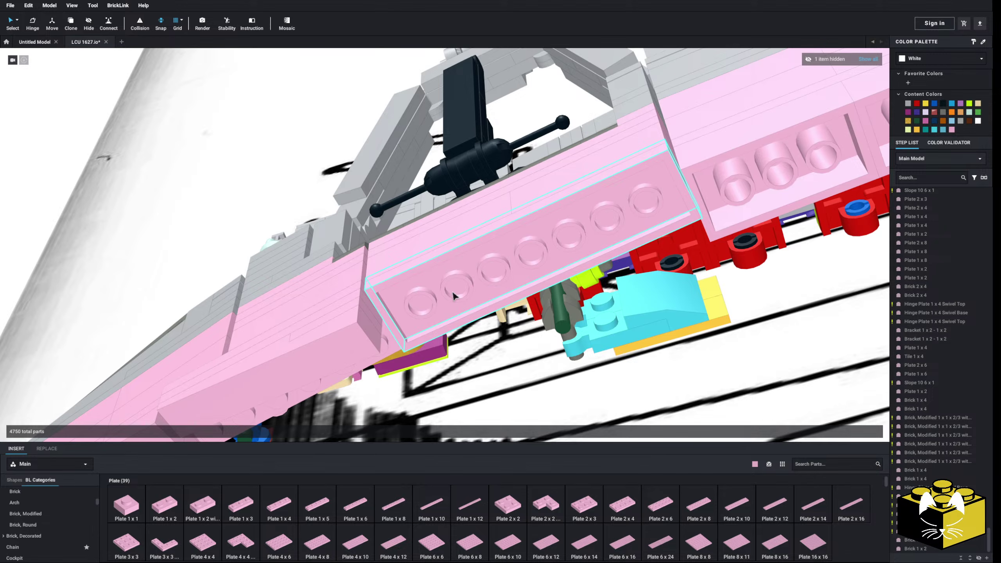
right_click_drag(453, 295, 491, 307)
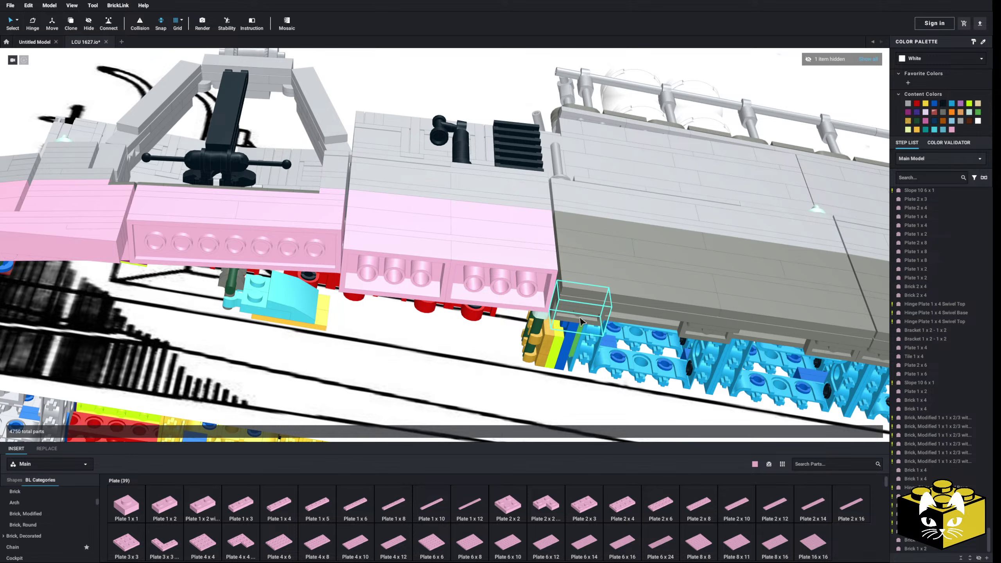
right_click(580, 322)
right_click_drag(580, 321, 496, 315)
middle_click_drag(476, 306, 641, 326)
left_click(208, 229)
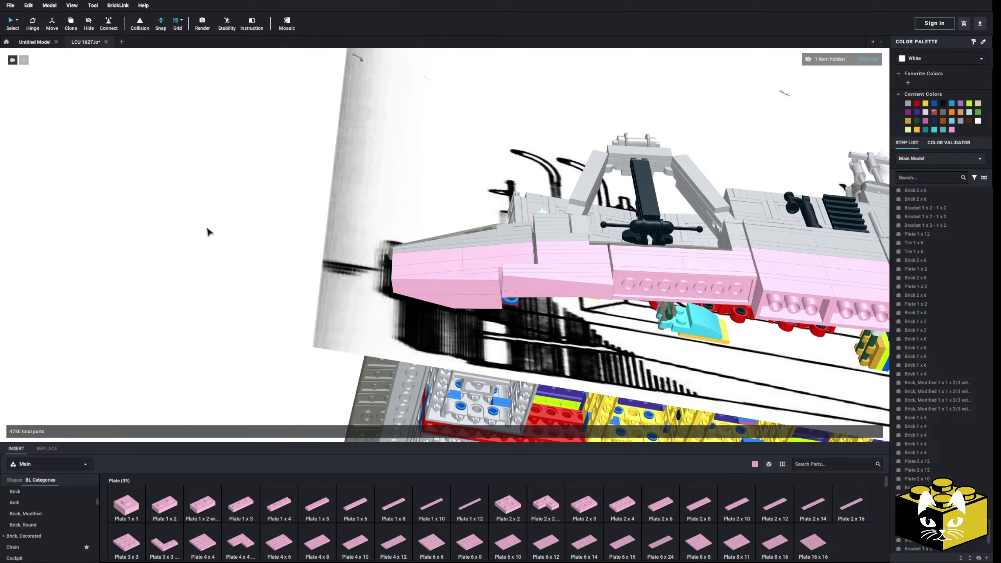
right_click(208, 229)
left_click(220, 251)
left_click(632, 300)
left_click(197, 270)
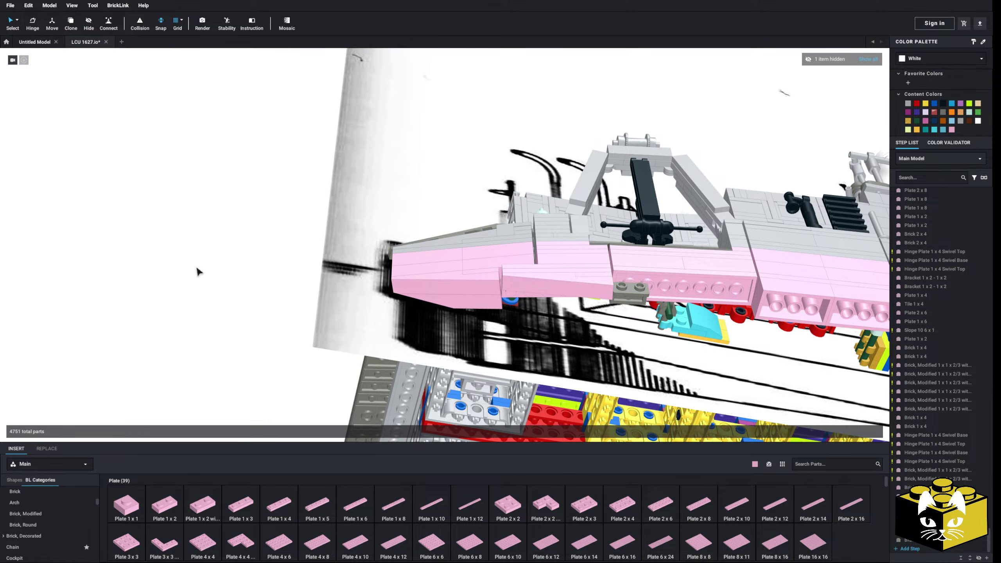
Attach a second Dark Bluish Gray Bracket 1 x 2 - 1 x 2 two studs farther forward beneath the anchor section.
right_click(197, 271)
left_click(217, 292)
middle_click_drag(355, 272, 152, 301)
right_click_drag(151, 302, 177, 249)
middle_click_drag(398, 327, 372, 293)
scroll(399, 307, "up", 3)
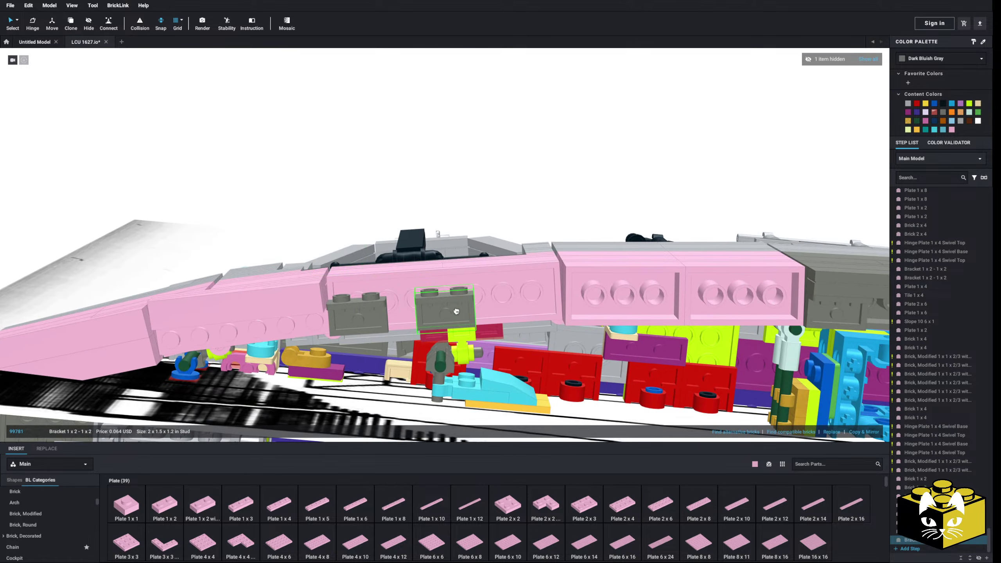
left_click(488, 309)
scroll(480, 305, "down", 4)
left_click(56, 218)
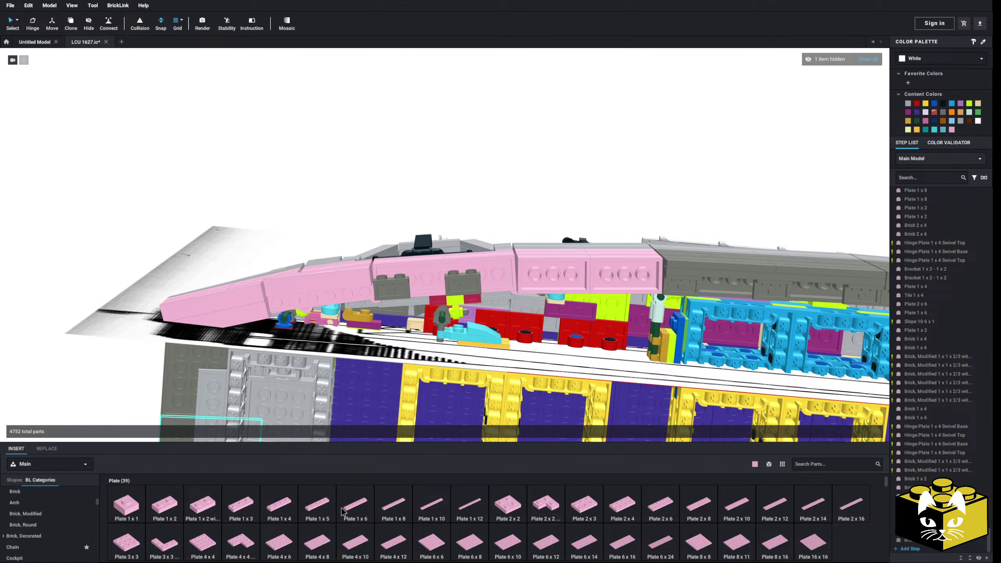
Mount a Bright Pink Plate 1 x 6 across the two brackets and fill the space between them with a third Dark Bluish Gray bracket.
left_click(354, 506)
left_click(429, 284)
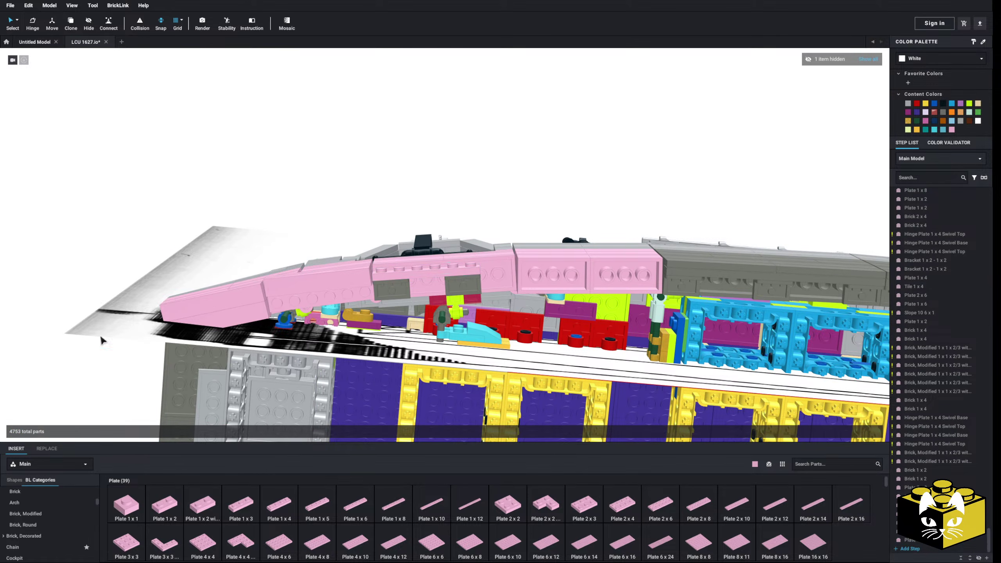
right_click(43, 319)
left_click(63, 340)
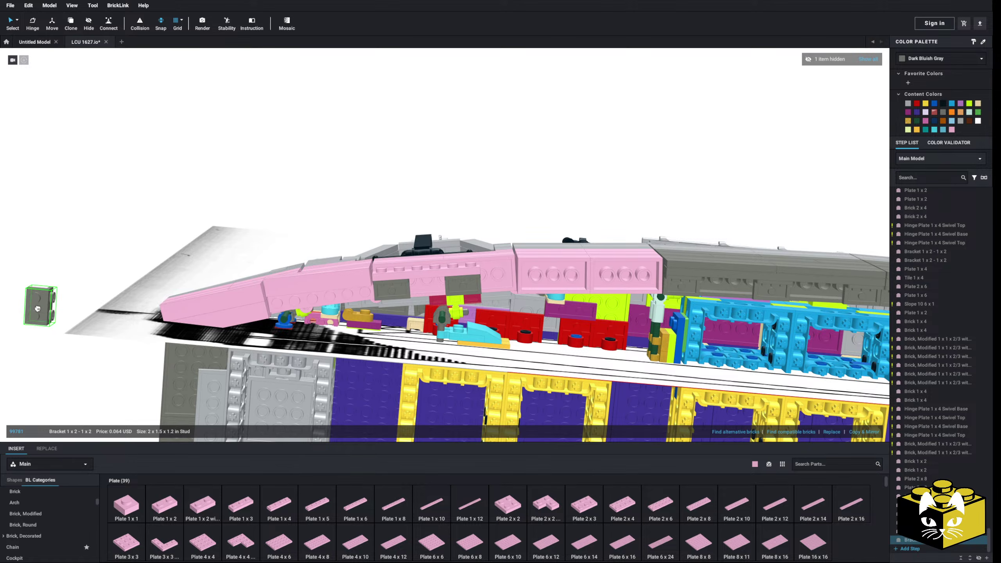
left_click(84, 263)
Compare the lower edge of the anchor section and the hull forward of it with the side-view drawing.
right_click_drag(83, 263, 280, 422)
middle_click_drag(373, 437, 359, 409)
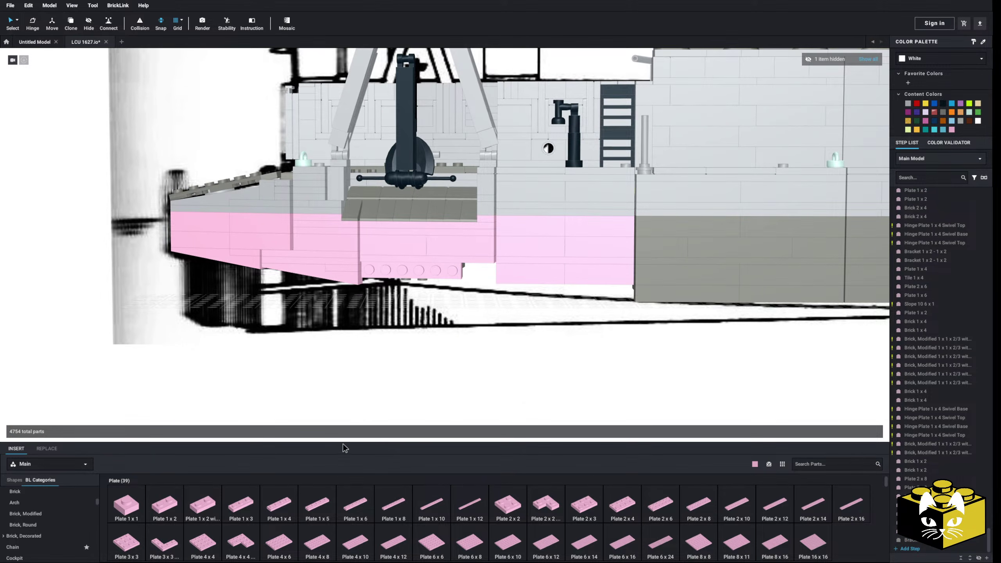
scroll(349, 410, "up", 5)
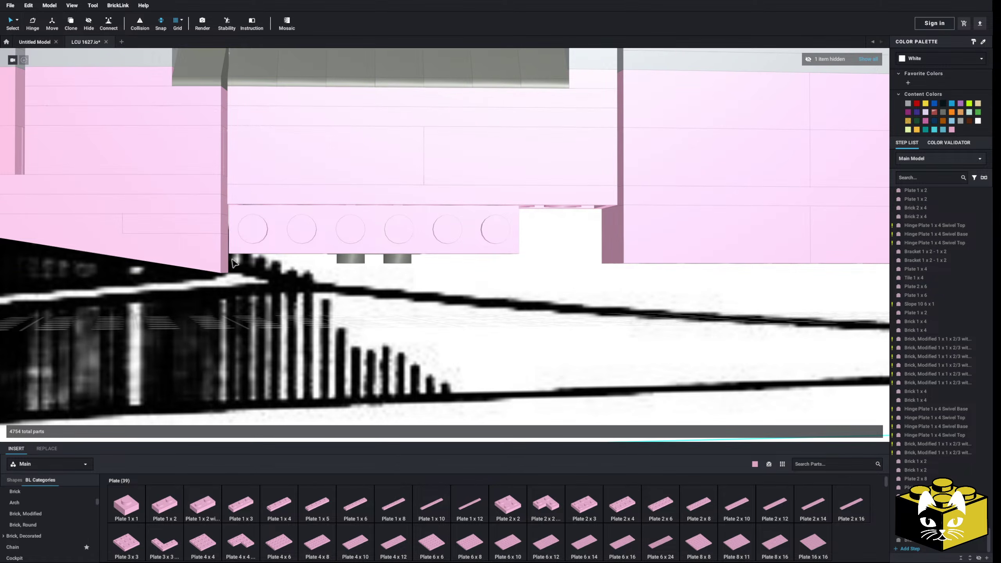
scroll(229, 264, "down", 5)
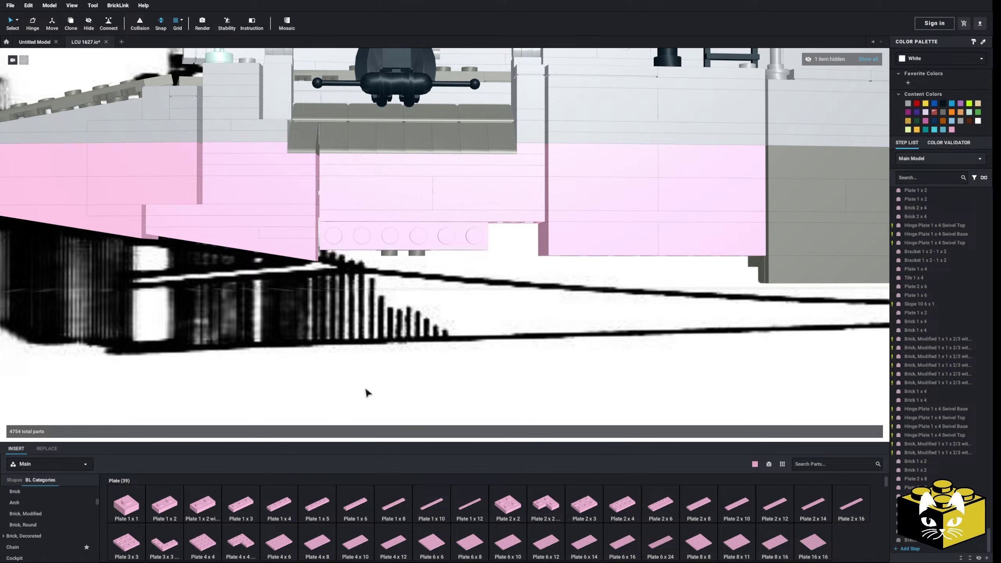
right_click_drag(366, 392, 361, 402)
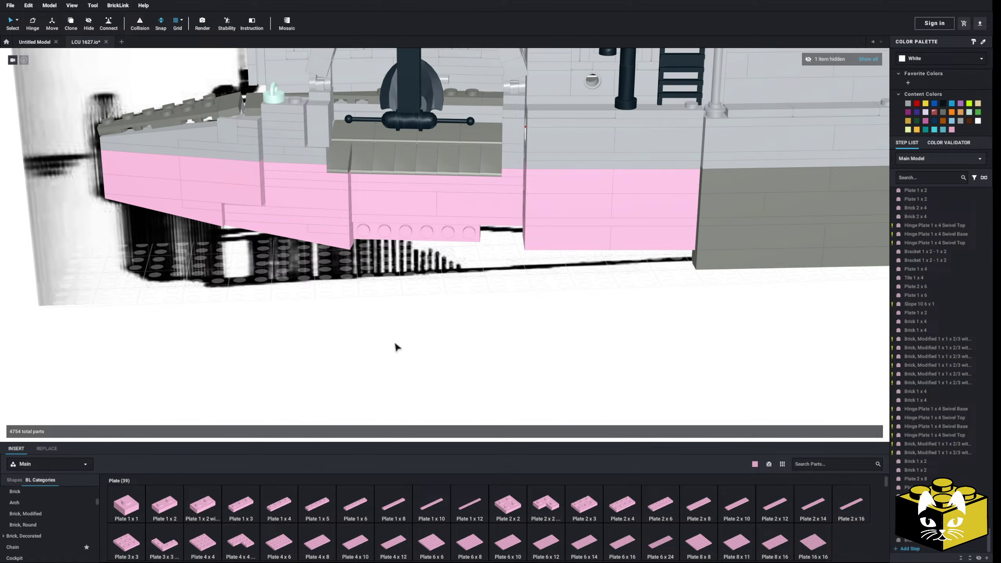
middle_click_drag(395, 344, 324, 420)
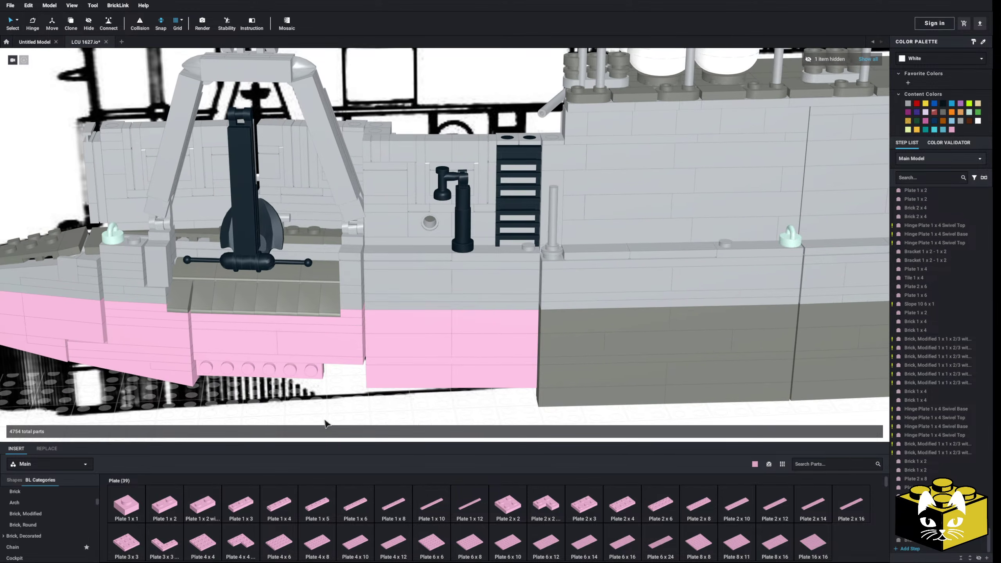
right_click_drag(325, 423, 390, 434)
scroll(389, 433, "down", 3)
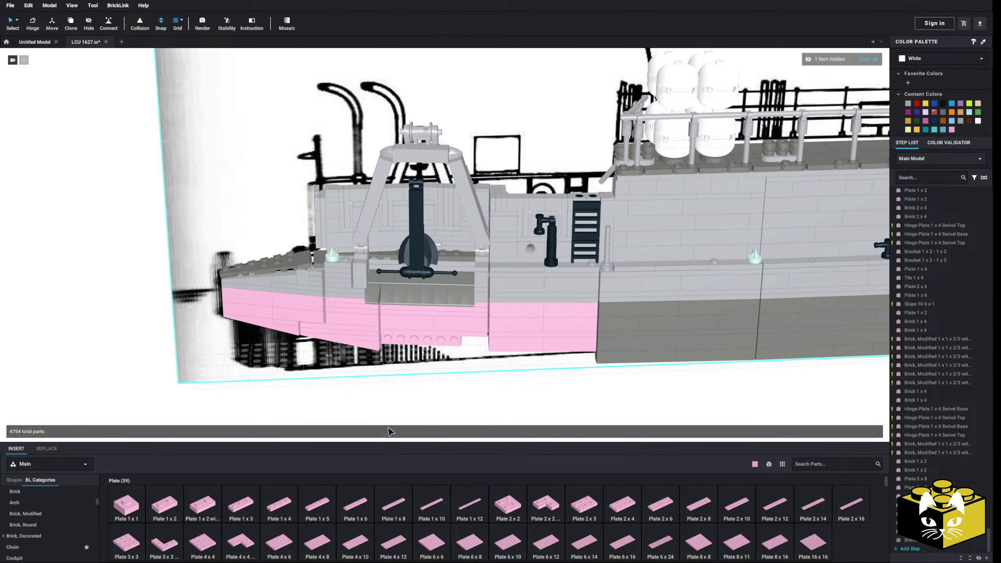
middle_click_drag(630, 426, 428, 415)
middle_click_drag(543, 418, 355, 414)
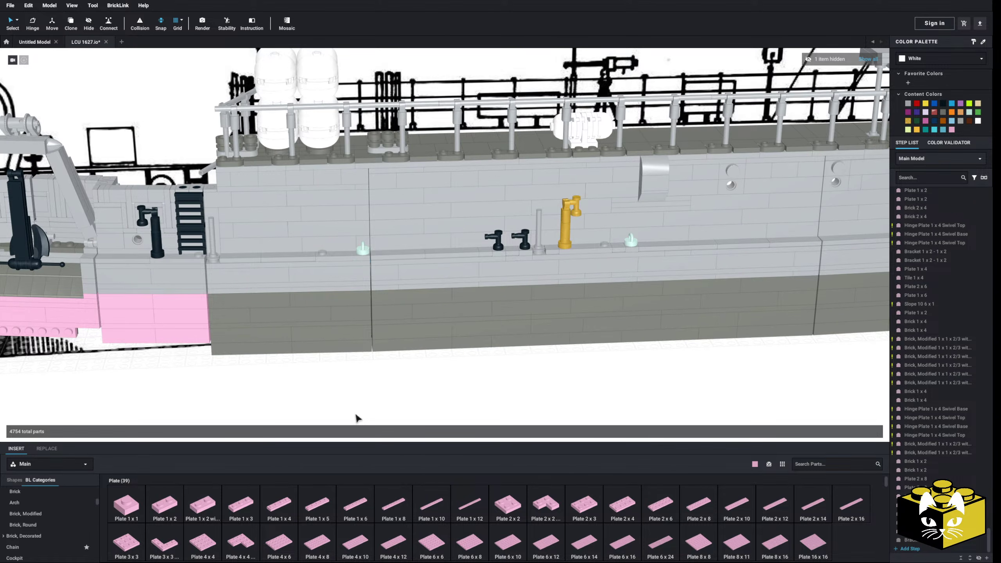
Copy a Tile 1 x 6 from the forward hull and cover the studs of the 1 x 6 plate with it in Bright Pink.
left_click(652, 244)
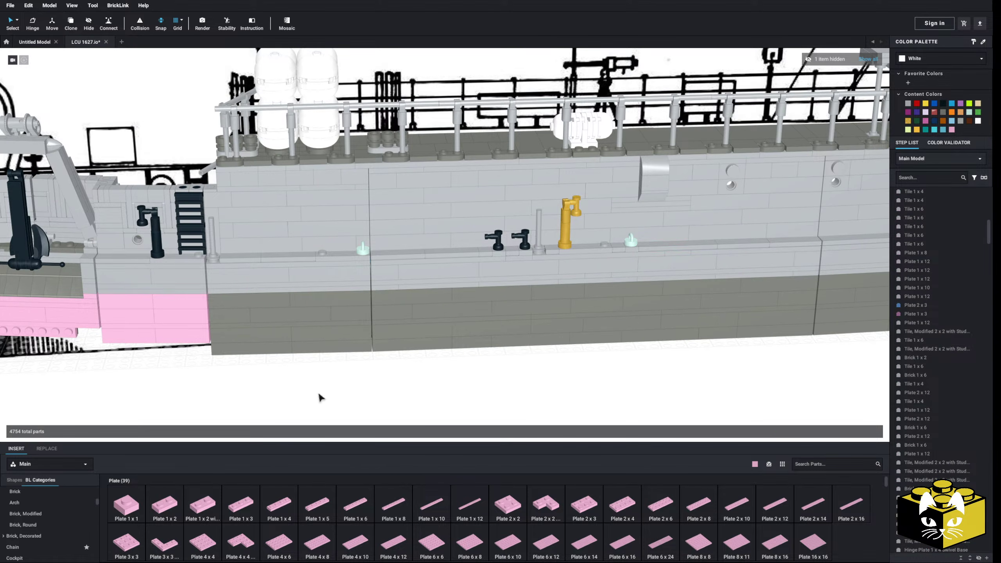
middle_click_drag(319, 395, 410, 380)
right_click(366, 382)
left_click(383, 406)
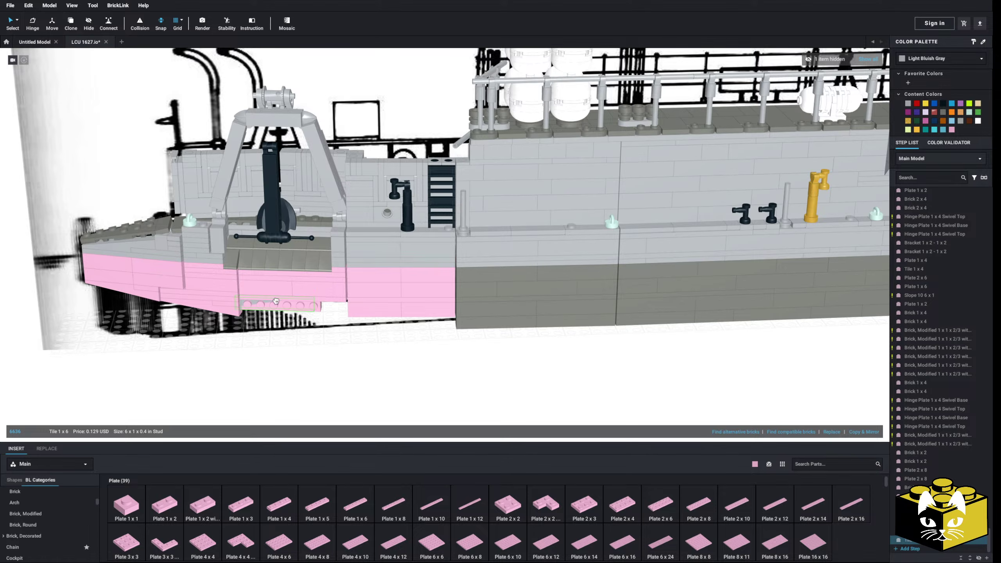
left_click_drag(276, 300, 281, 308)
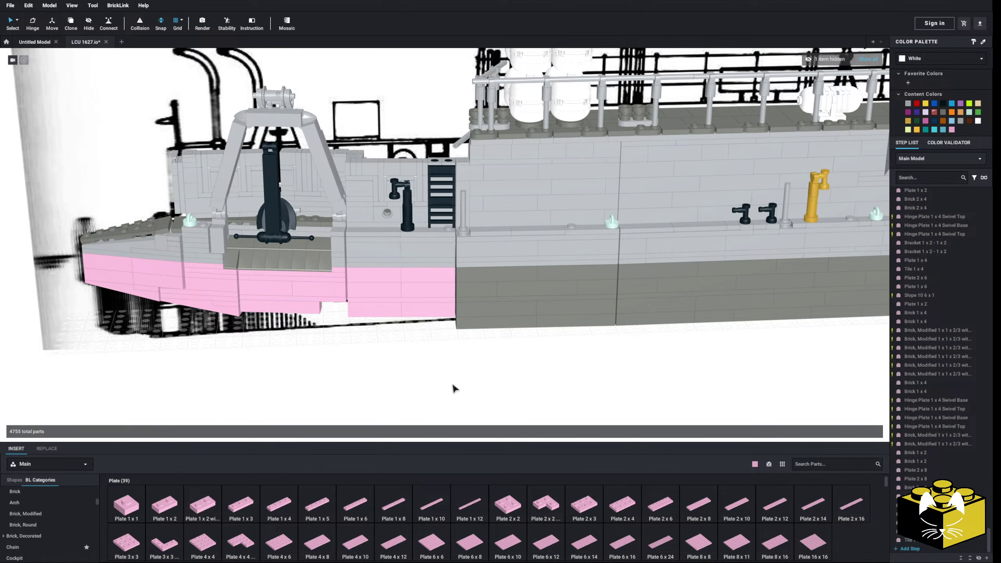
Recolor the three Dark Bluish Gray brackets beneath the anchor section to Bright Pink.
scroll(453, 390, "up", 4)
right_click_drag(455, 401, 462, 333)
scroll(442, 398, "up", 3)
left_click(434, 249)
left_click(380, 245, "ctrl")
left_click(316, 236, "ctrl")
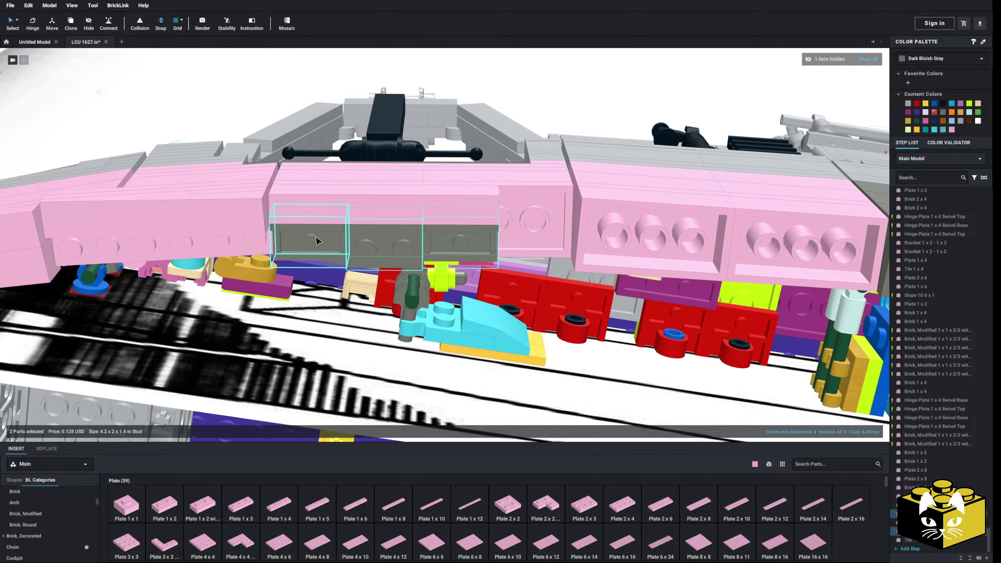
left_click(951, 129)
scroll(695, 190, "down", 3)
right_click_drag(696, 190, 680, 221)
scroll(679, 221, "down", 2)
left_click(565, 381)
Copy the three-part pink slope group with the Slope 10 6 x 1 pieces from the stern and attach the copy beneath the anchor section's brackets.
scroll(565, 380, "up", 4)
right_click_drag(565, 381, 433, 331)
left_click(69, 199)
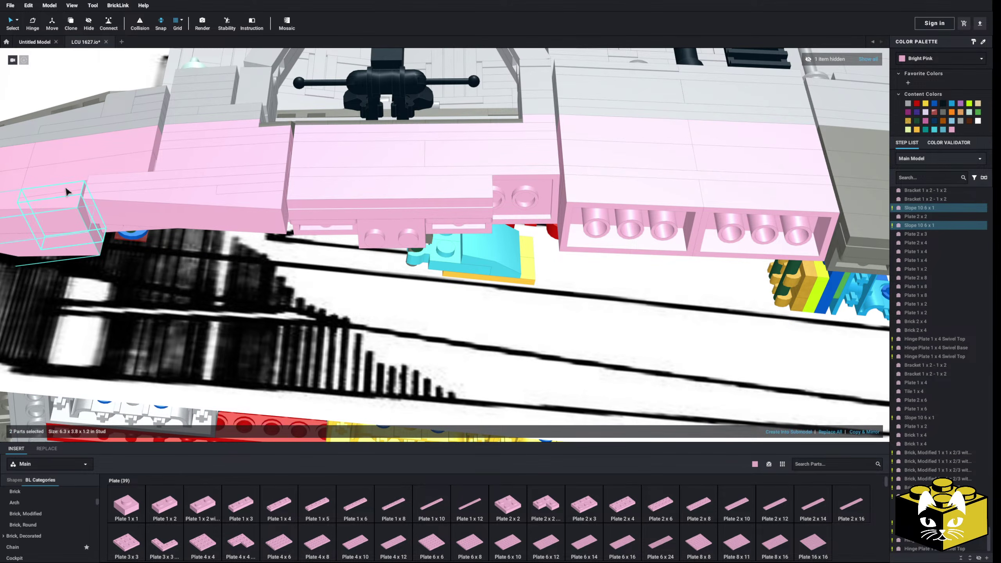
left_click(66, 188, "ctrl")
right_click(66, 188)
left_click(77, 193)
scroll(109, 198, "down", 4)
left_click(18, 189)
right_click(18, 188)
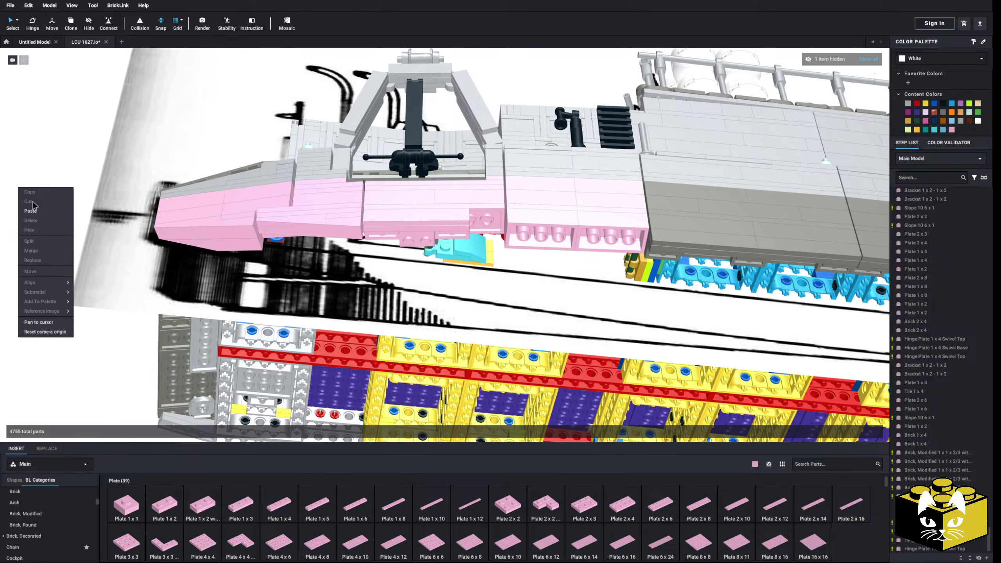
left_click(30, 210)
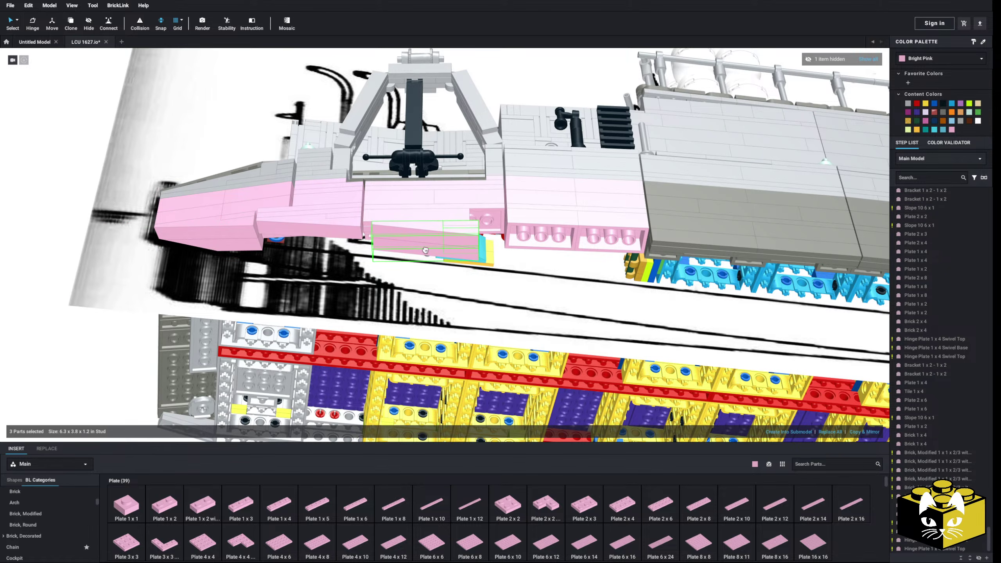
left_click(424, 250)
Examine the sloped lower edge of the anchor section and the gap forward of it against the side-view drawing.
right_click_drag(423, 251, 425, 272)
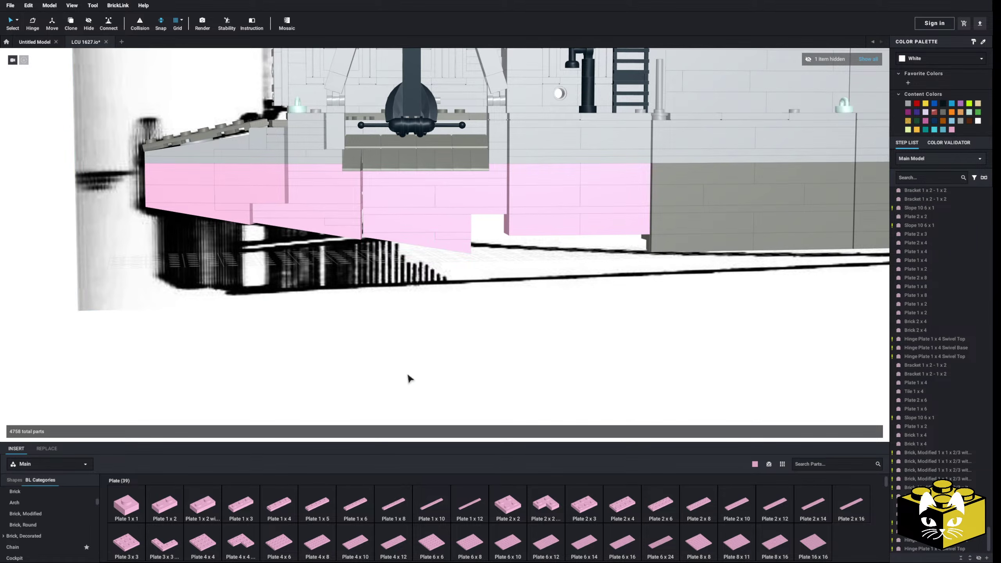
scroll(408, 379, "down", 5)
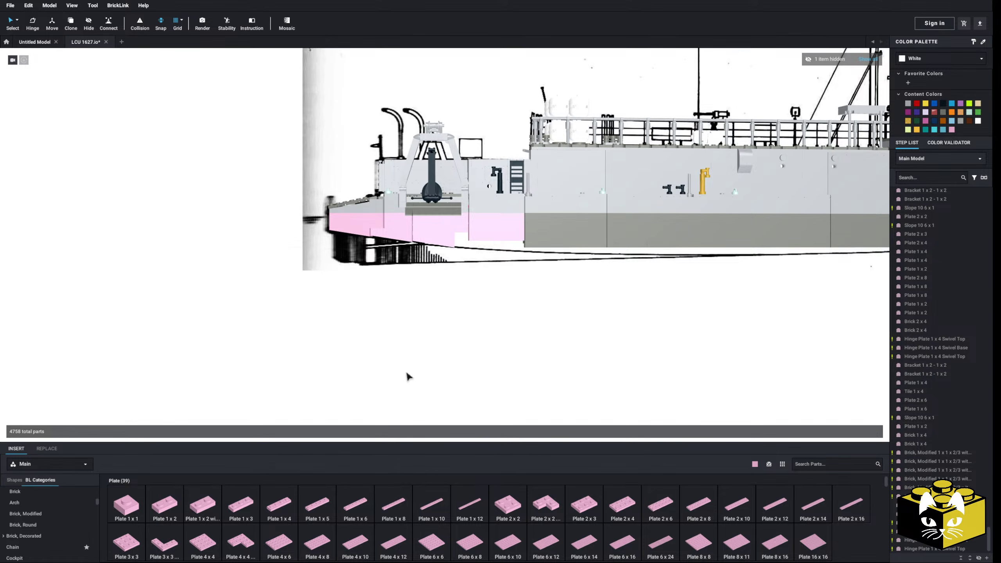
scroll(407, 373, "up", 5)
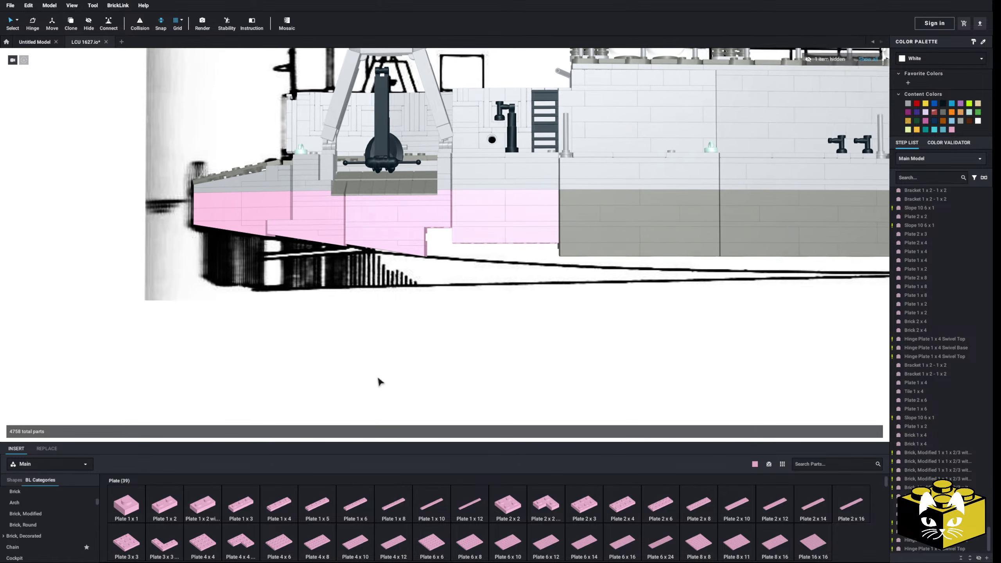
scroll(379, 381, "up", 3)
scroll(327, 373, "up", 3)
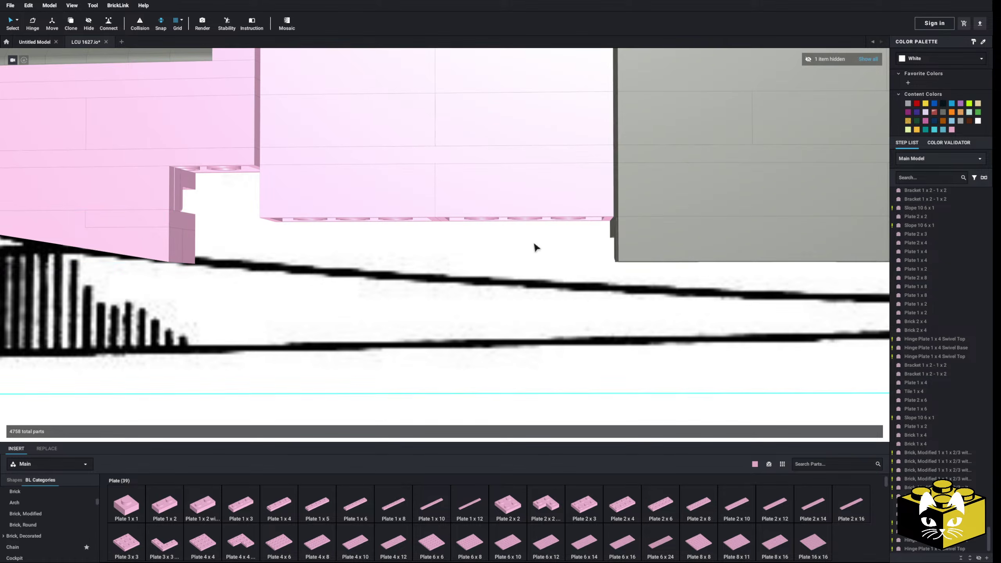
scroll(204, 261, "down", 2)
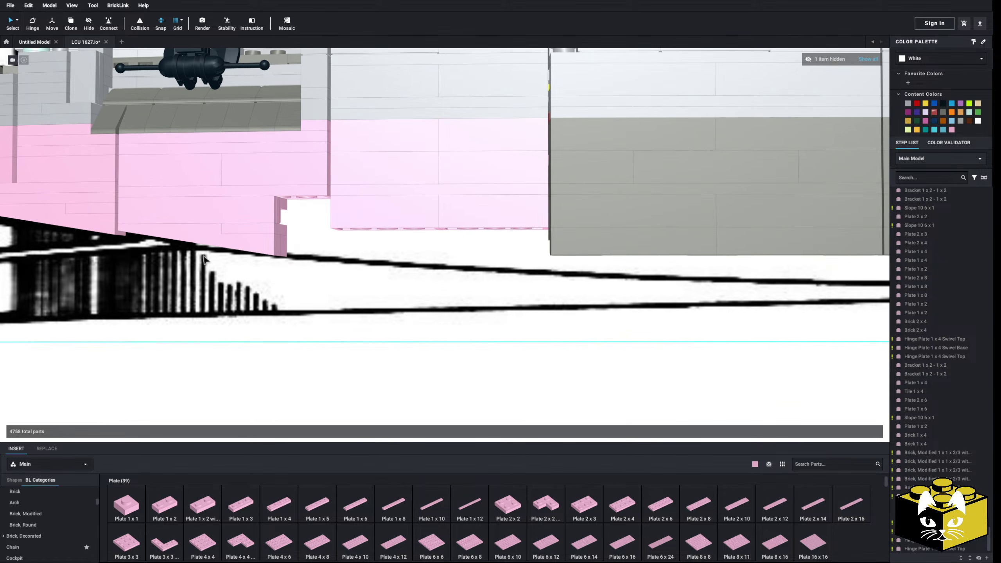
scroll(355, 383, "up", 4)
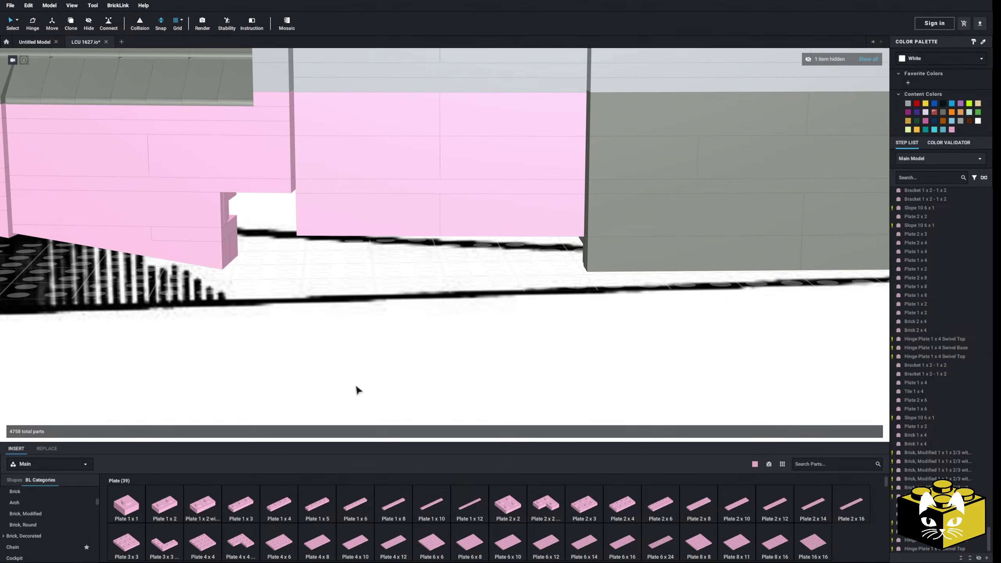
scroll(394, 398, "up", 3)
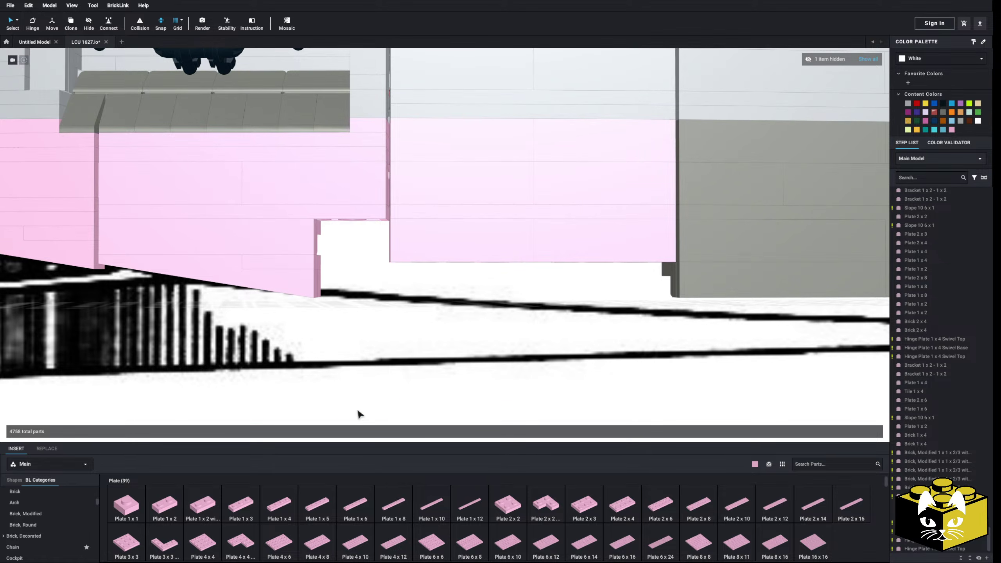
mouse_move(358, 411)
right_mouse_down()
mouse_move(360, 402)
mouse_move(362, 411)
right_mouse_up()
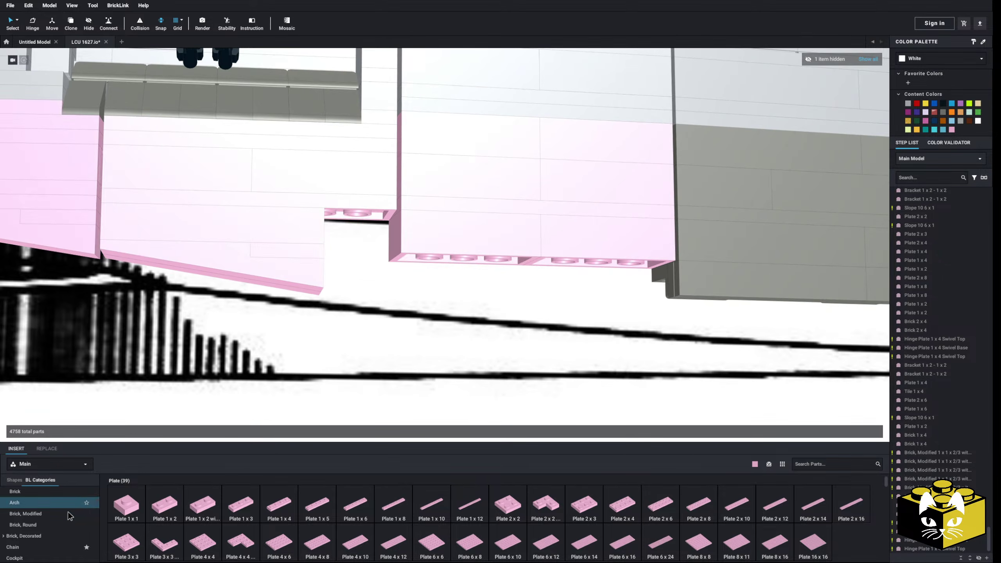
Add a Bright Pink Brick 2 x 2 beneath the forward end of the anchor section to fill the gap beside the slopes.
left_click(44, 502)
left_click(43, 491)
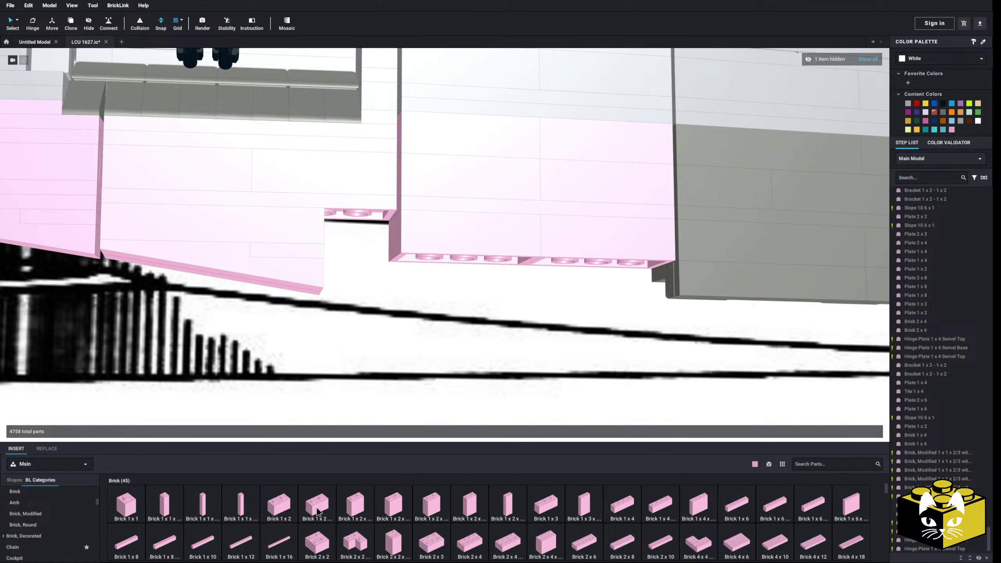
left_click_drag(303, 539, 362, 216)
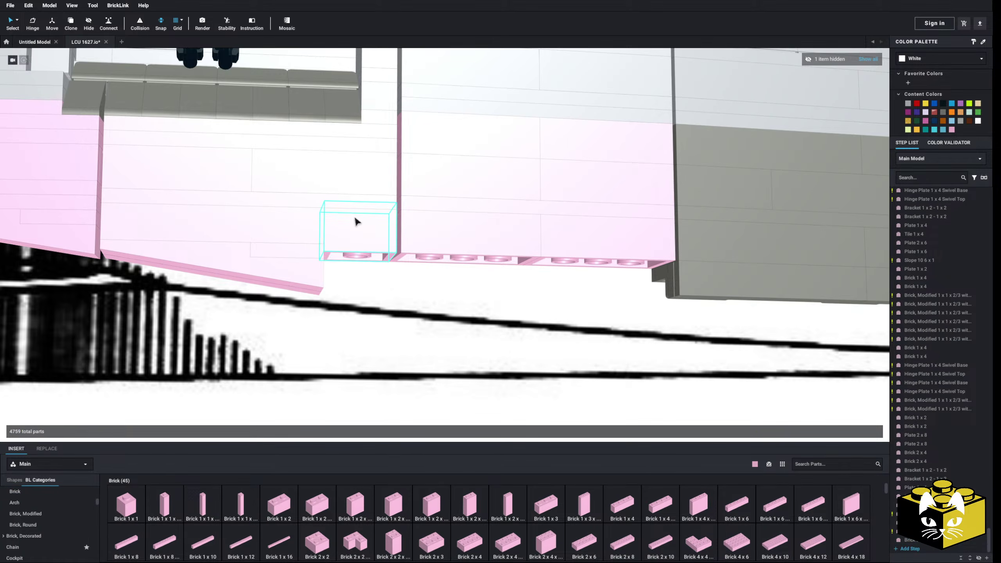
right_click_drag(354, 217, 354, 315)
right_click_drag(348, 416, 344, 357)
Copy the Bright Pink Bracket 1 x 2 - 1 x 2 and attach a copy beneath the Brick 2 x 2 at the anchor section's forward end.
right_click(277, 279)
left_click(290, 288)
right_click_drag(290, 289, 305, 343)
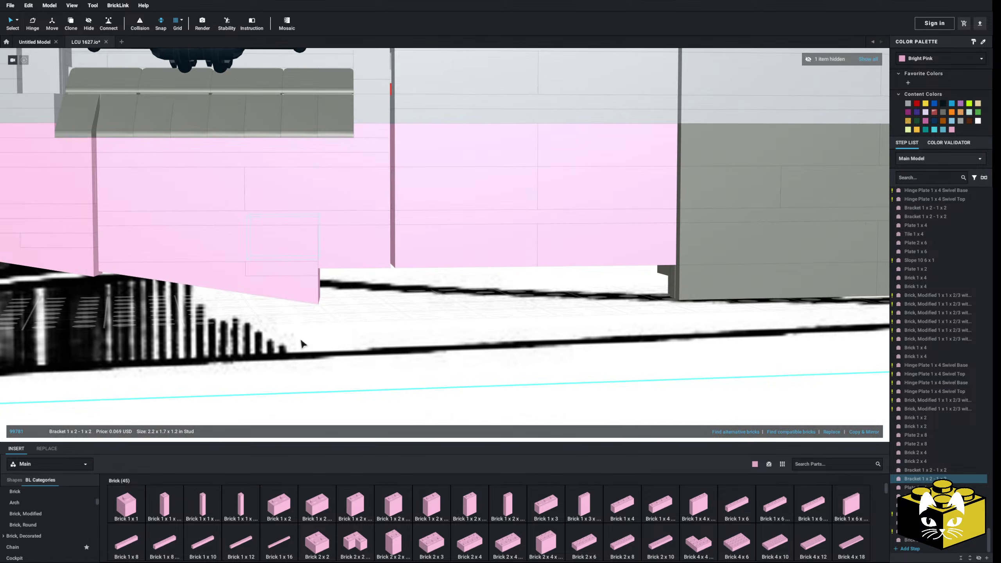
right_click(401, 400)
left_click(410, 424)
right_click_drag(411, 426, 357, 283)
left_click(354, 269)
left_click(408, 394)
right_click_drag(408, 394, 414, 392)
scroll(409, 362, "down", 4)
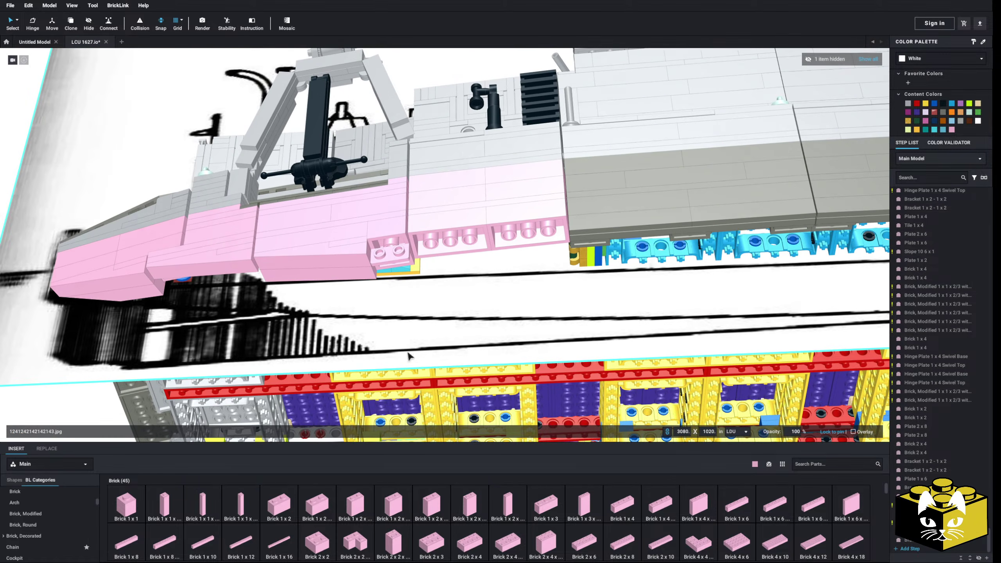
right_click_drag(23, 119, 393, 244)
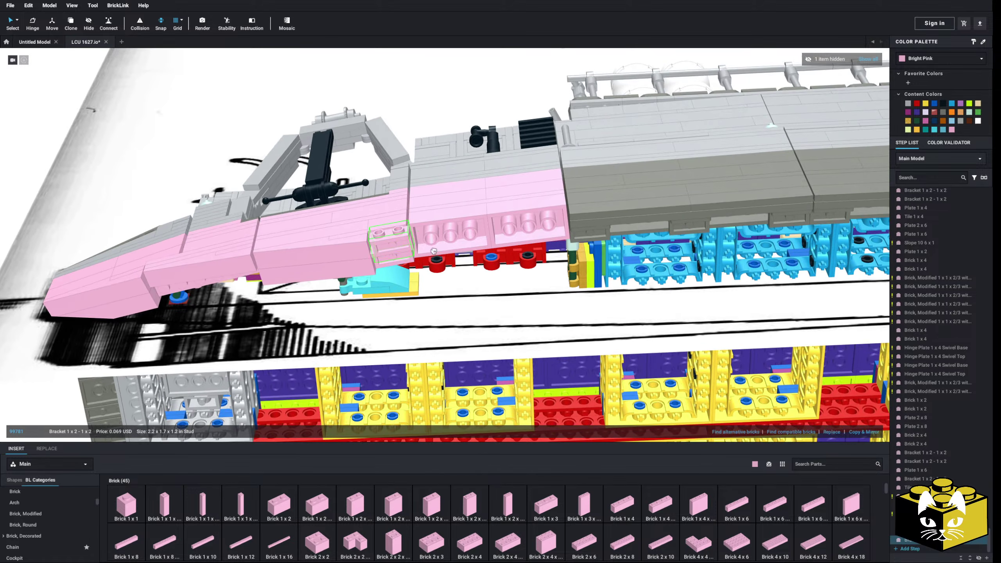
Attach three more Bright Pink Bracket 1 x 2 - 1 x 2 copies beneath the pink section directly forward of the anchor section.
left_click(426, 257)
right_click(37, 187)
left_click(488, 245)
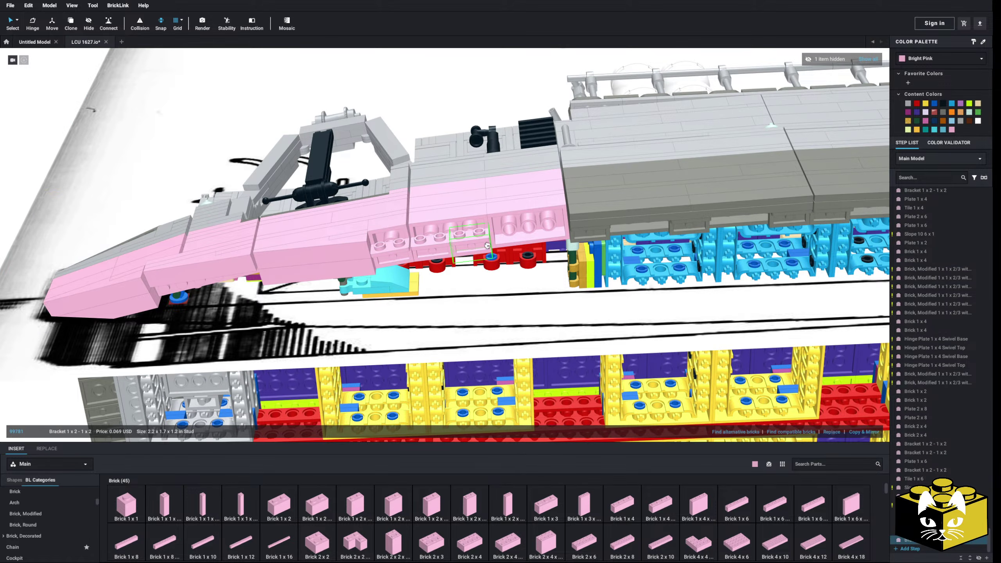
right_click(30, 170)
left_click(43, 196)
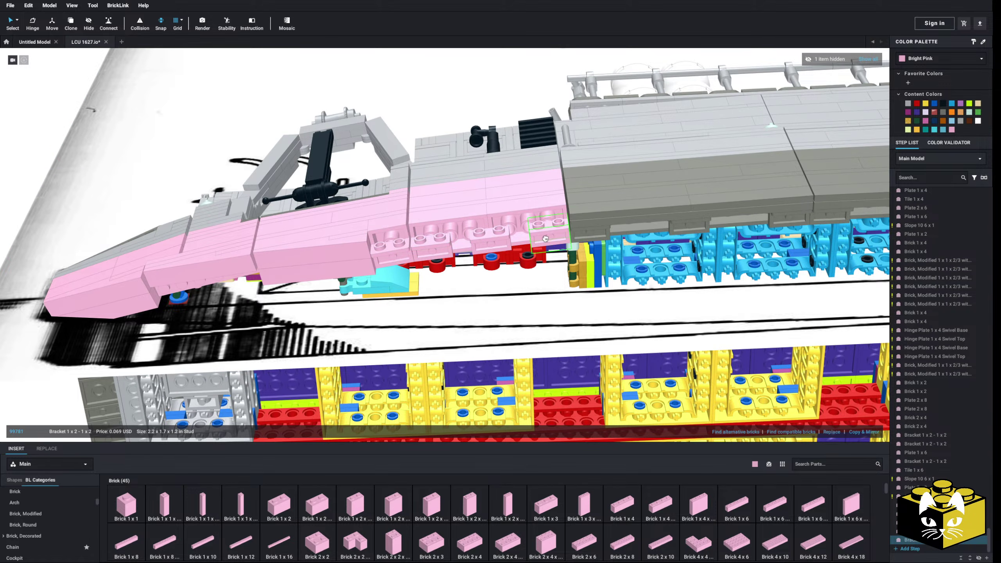
left_click(545, 238)
left_click(58, 173)
Cover the new brackets with a Bright Pink Plate 1 x 2 beneath the anchor section and a Plate 1 x 8 on the section forward.
scroll(79, 310, "up", 3)
middle_click_drag(79, 310, 190, 314)
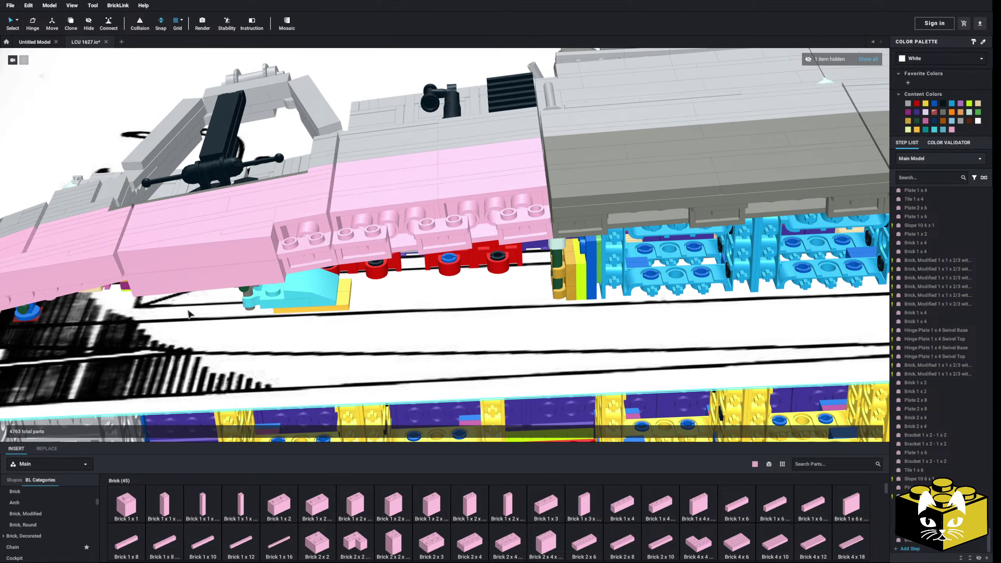
scroll(188, 314, "up", 2)
scroll(36, 517, "up", 5)
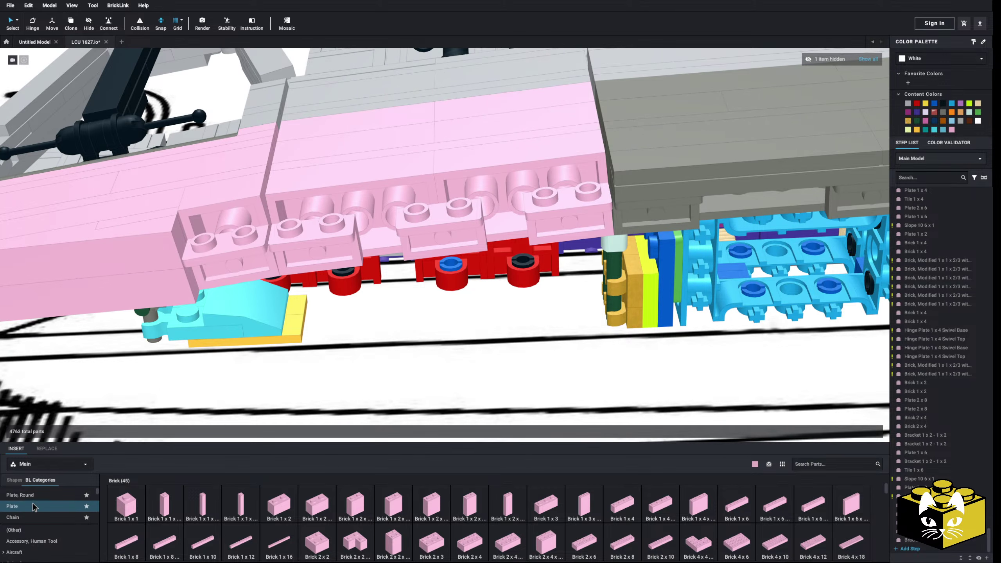
left_click(33, 507)
left_click(165, 505)
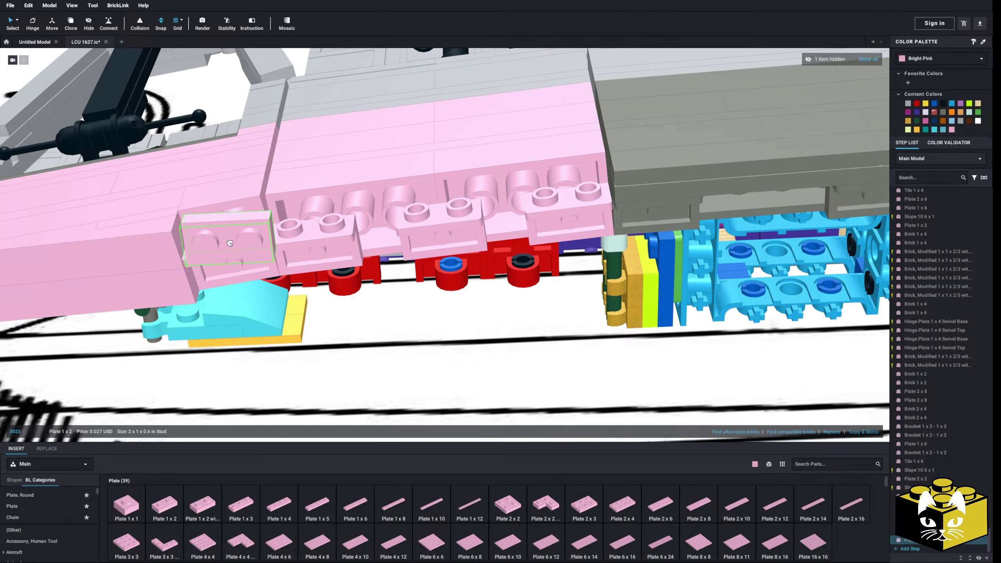
left_click(389, 514)
left_click(442, 218)
Cover the Plate 1 x 8 with two copies of the hull's Light Bluish Gray Tile 1 x 4 and recolor them Bright Pink.
scroll(405, 240, "down", 3)
right_click_drag(404, 241, 405, 285)
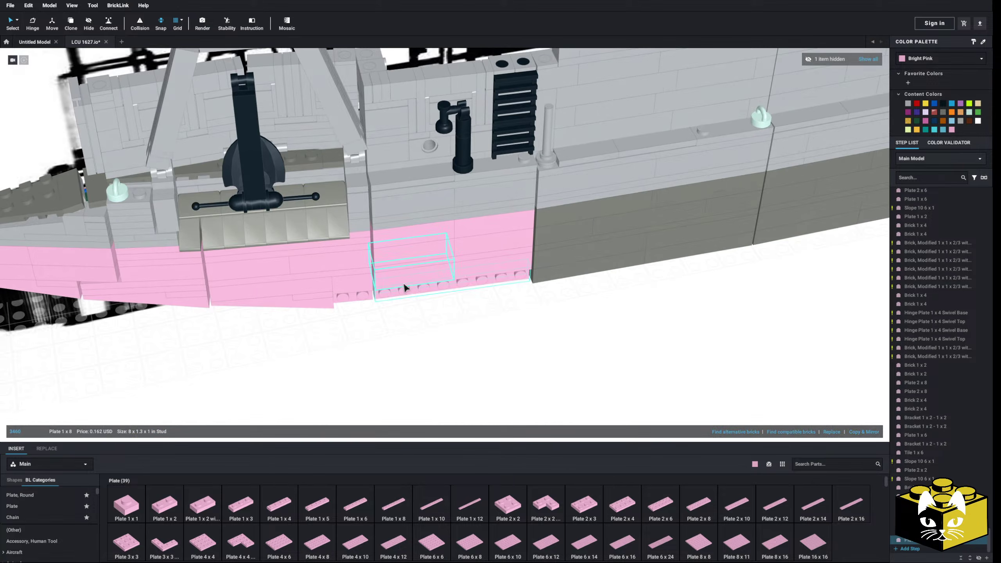
scroll(404, 284, "down", 2)
left_click(404, 368)
right_click_drag(404, 368, 405, 351)
right_click(587, 167)
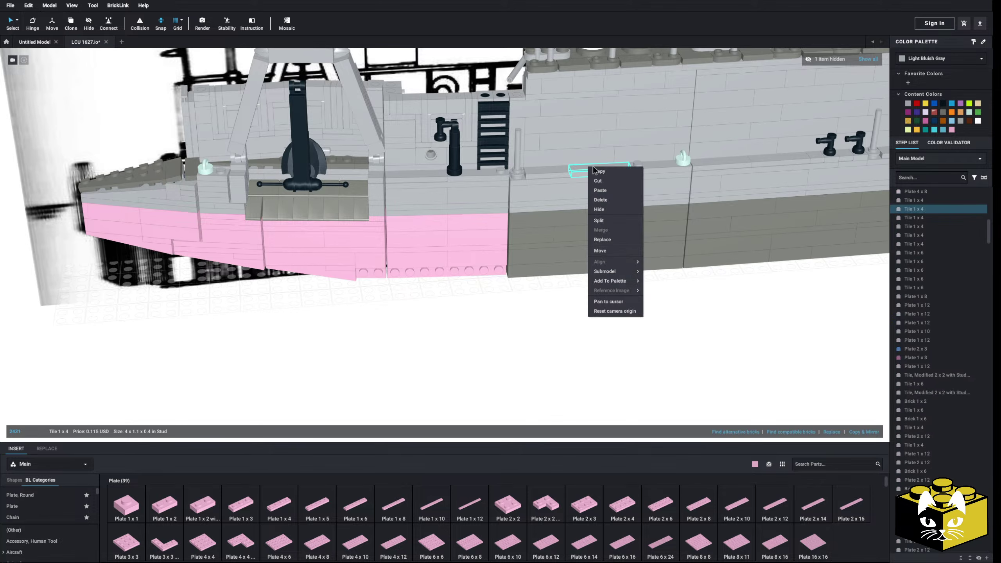
left_click(596, 172)
right_click(595, 172)
left_click(600, 176)
right_click(508, 324)
left_click(520, 347)
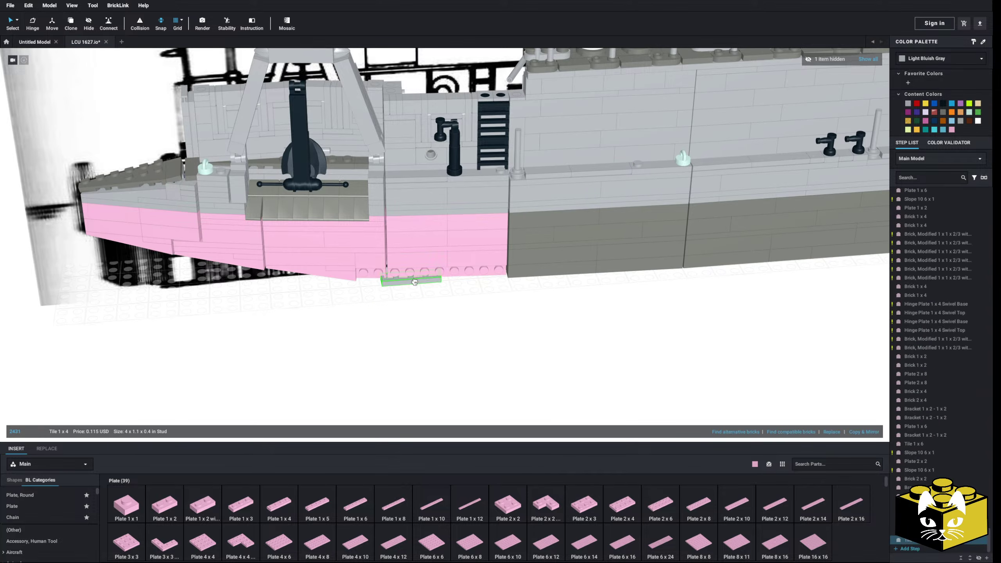
right_click(450, 302)
left_click(473, 298)
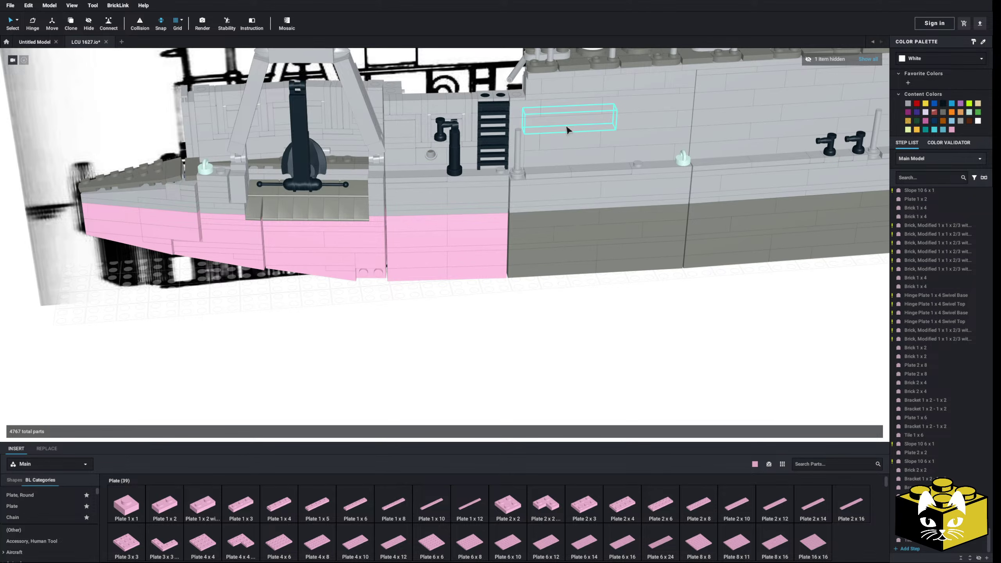
Copy a Dark Bluish Gray Tile 1 x 2 onto the Plate 1 x 2 beneath the anchor section and recolor it Bright Pink.
right_click_drag(448, 358, 391, 335)
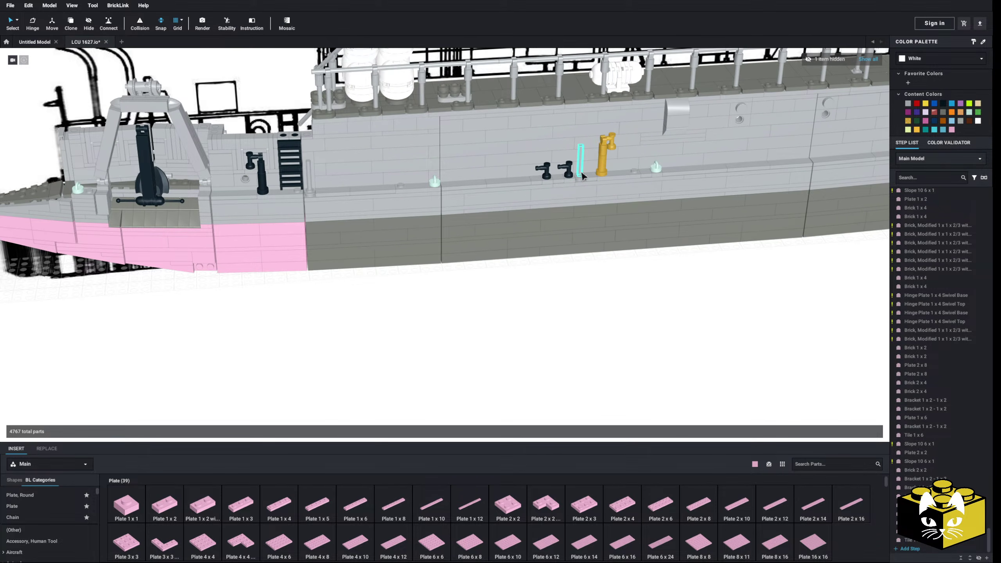
right_click(729, 84)
left_click(430, 312)
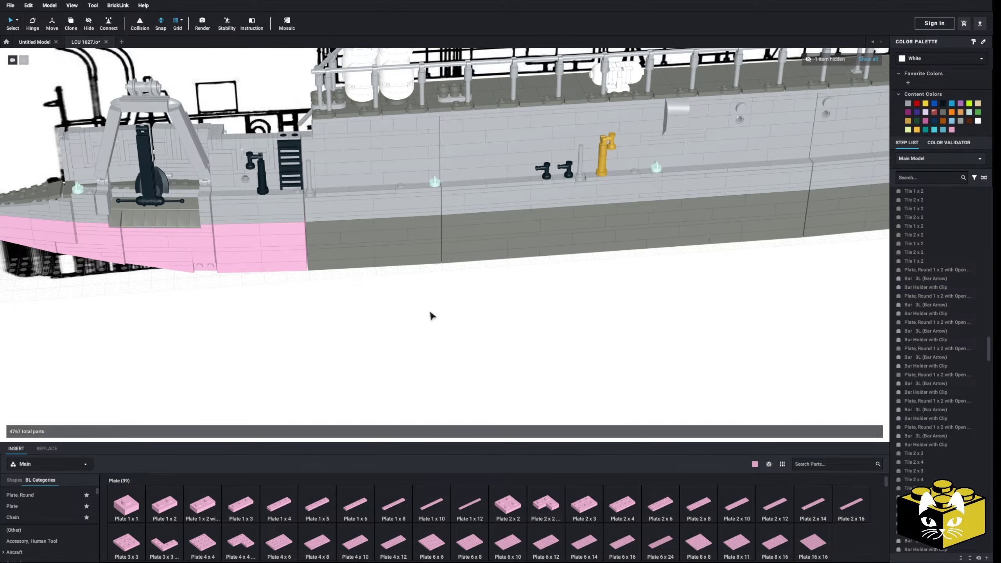
key("ctrl+v")
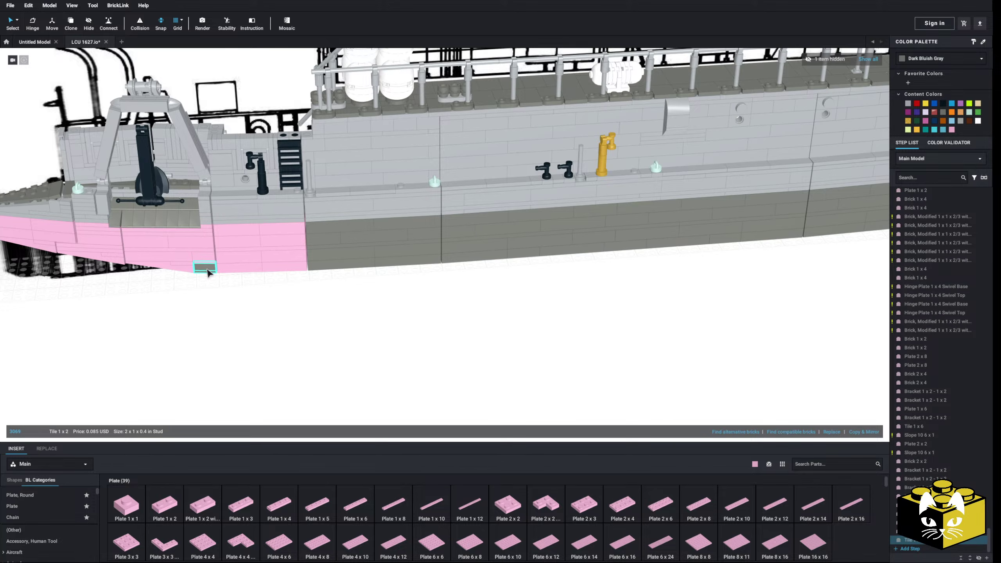
left_click(207, 272)
Examine the assembled pink stern hull side against the drawing and from beneath the ship.
middle_click_drag(544, 333, 587, 323)
scroll(587, 322, "down", 10)
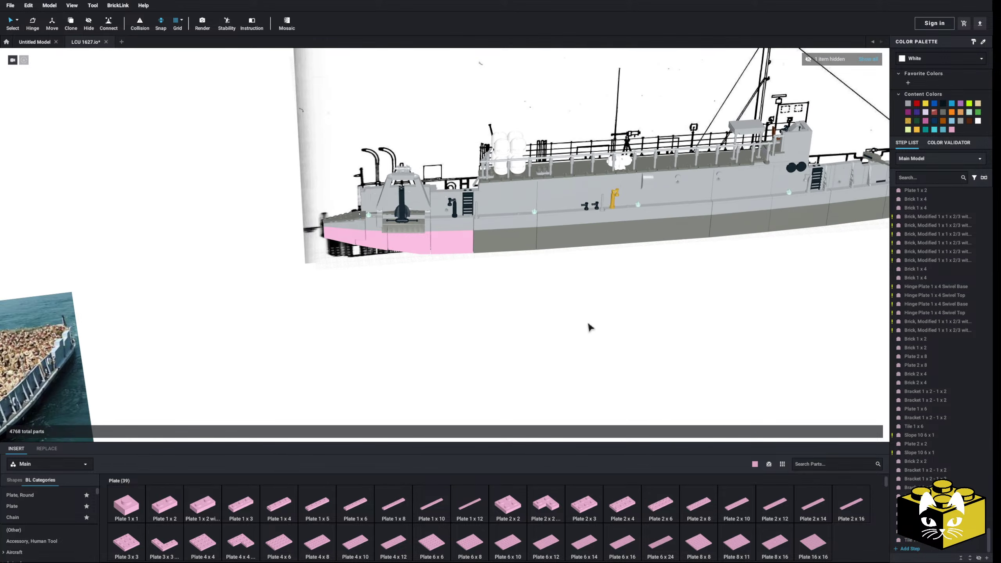
right_click_drag(581, 327, 576, 321)
scroll(577, 321, "up", 4)
middle_click_drag(576, 320, 446, 320)
right_click_drag(446, 321, 456, 320)
middle_click_drag(456, 320, 552, 335)
scroll(552, 335, "up", 4)
right_click_drag(552, 335, 577, 322)
middle_click_drag(577, 322, 538, 355)
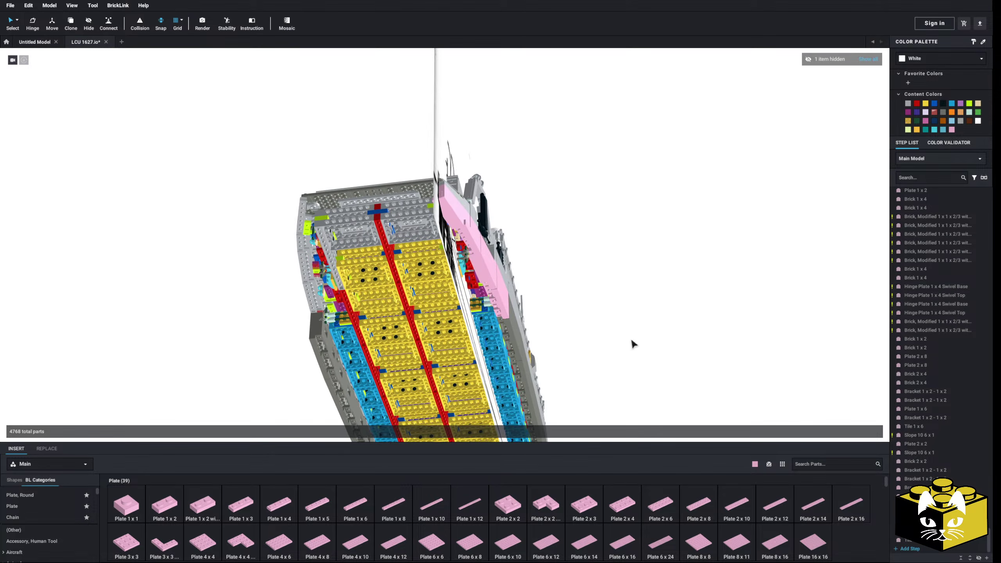
right_click_drag(632, 340, 636, 334)
middle_click_drag(637, 334, 638, 318)
scroll(638, 318, "up", 4)
right_click_drag(638, 317, 616, 334)
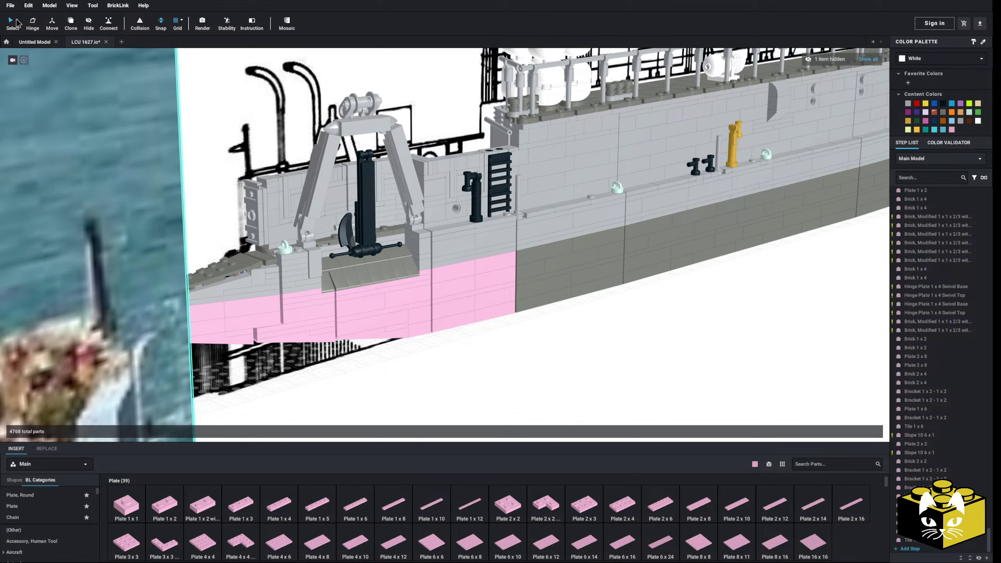
Select all Bright Pink parts of the stern side and create a mirrored copy on the opposite side of the ship.
left_click(16, 20)
left_click(37, 31)
left_click(424, 285)
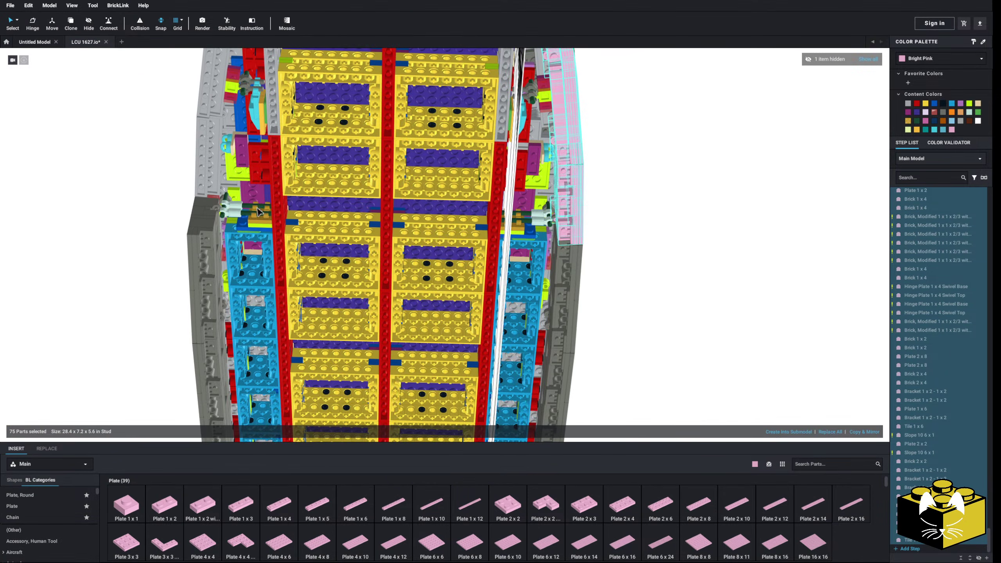
scroll(611, 278, "down", 3)
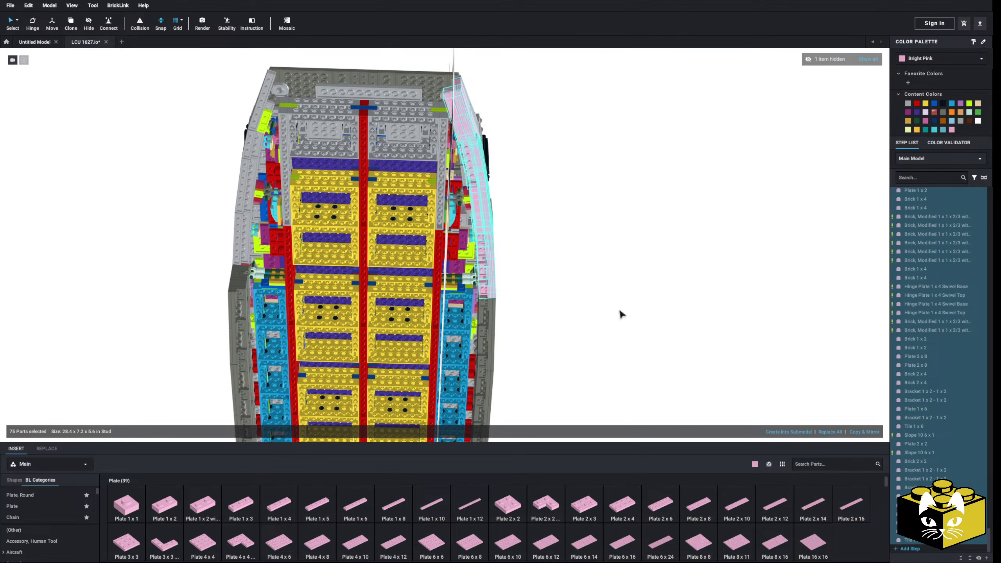
left_click(857, 432)
left_click_drag(503, 275, 146, 252)
Connect the mirrored pink group beneath the gray stern side, flush against the aft end of the dark gray lower hull.
right_click_drag(167, 315, 241, 320)
scroll(241, 319, "up", 5)
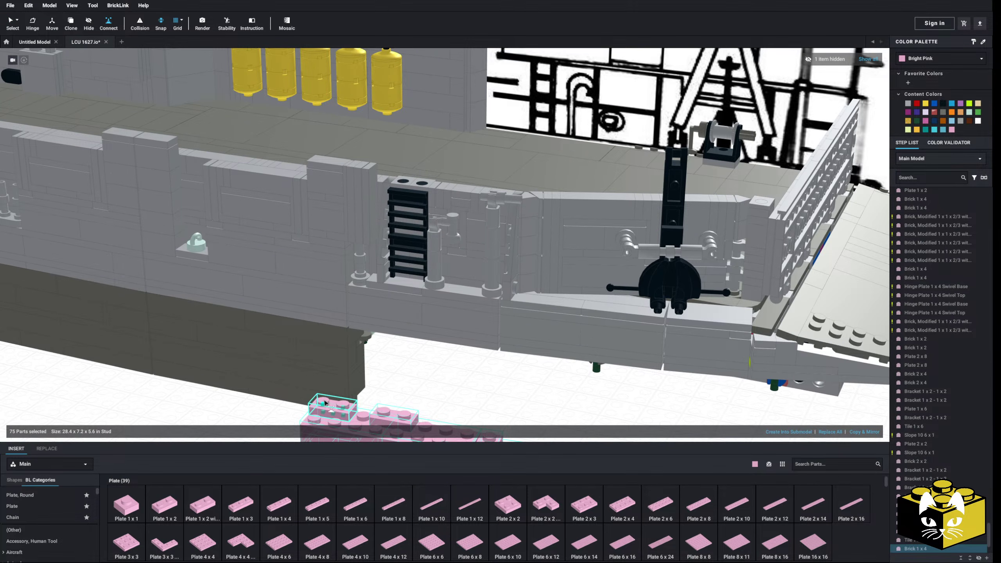
left_click(323, 403)
right_click_drag(397, 378, 402, 333)
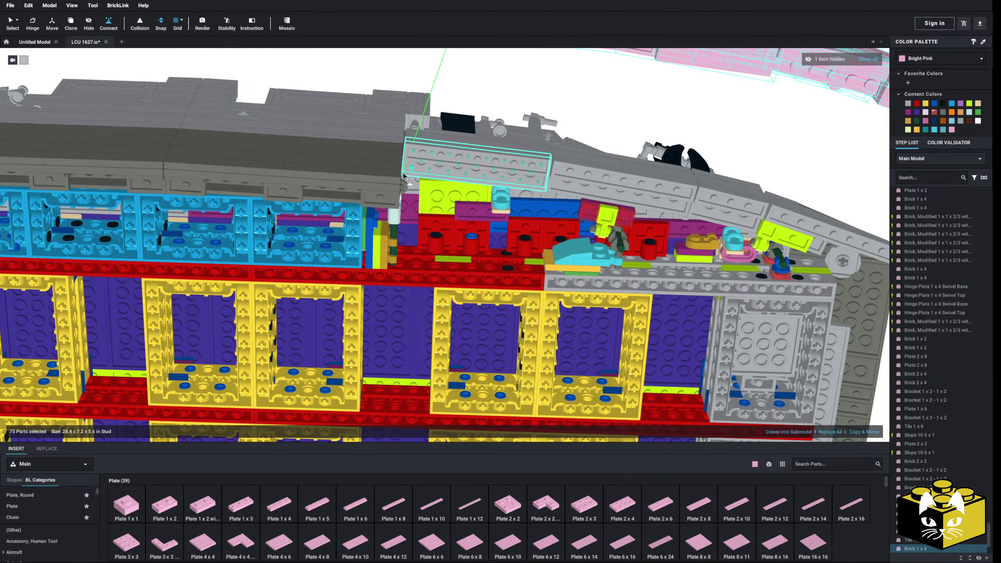
right_click_drag(403, 175, 473, 427)
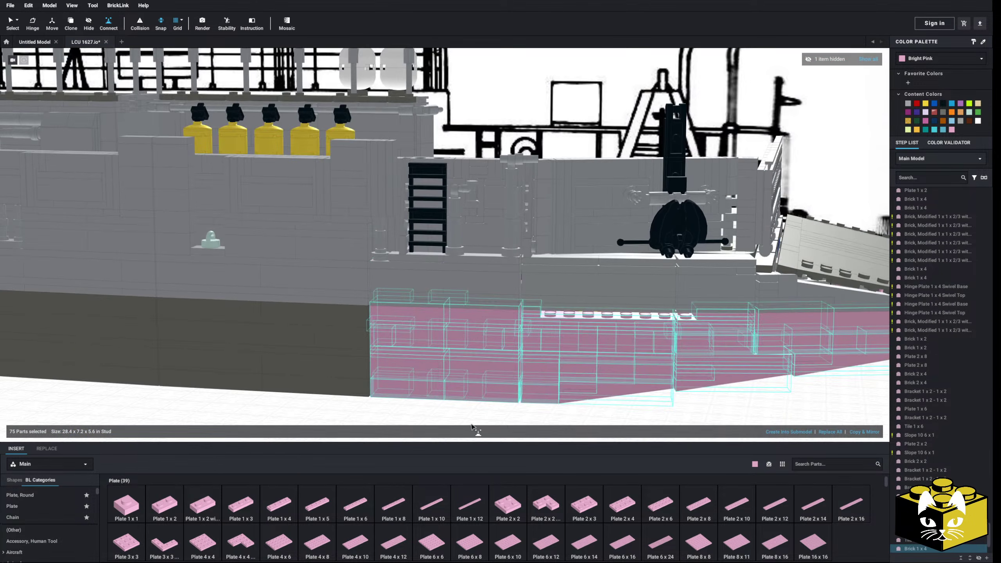
middle_click_drag(471, 427, 382, 395)
left_click(382, 395)
scroll(397, 389, "up", 1)
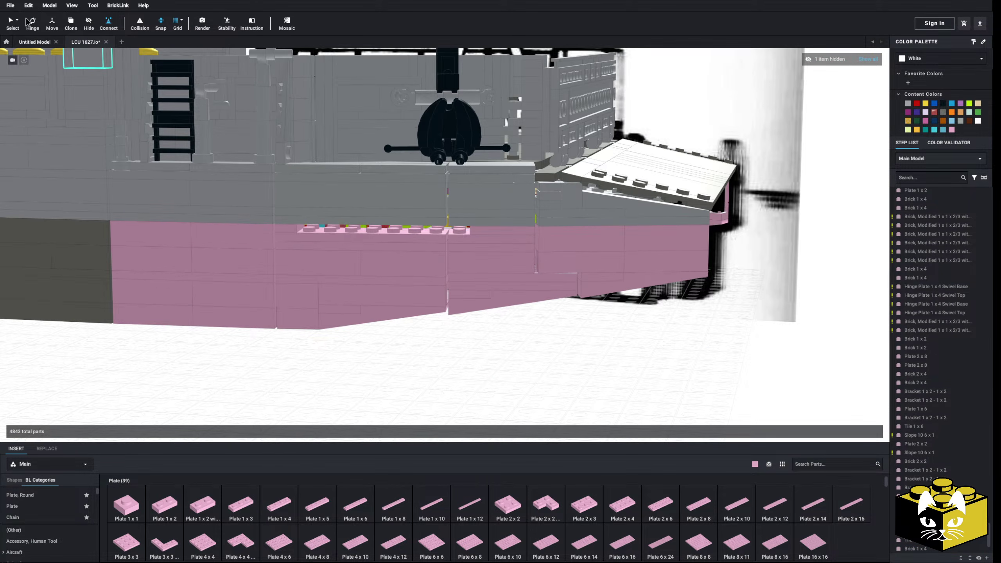
Delete the thin pink parts along the top of the mirrored anchor section's forward hinged part.
scroll(276, 292, "up", 3)
left_click(223, 222)
key("Delete")
left_click(234, 236)
key("Delete")
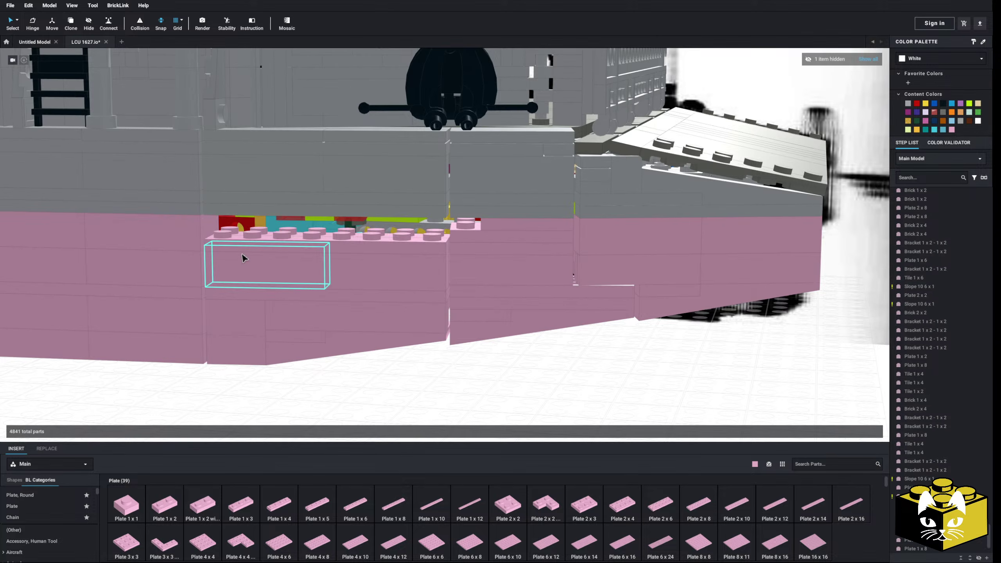
left_click(245, 245)
key("Delete")
left_click(280, 240)
key("Delete")
Delete the pink parts along the top of the adjoining hinged section aft of it on the mirrored side.
left_click(494, 234)
key("Delete")
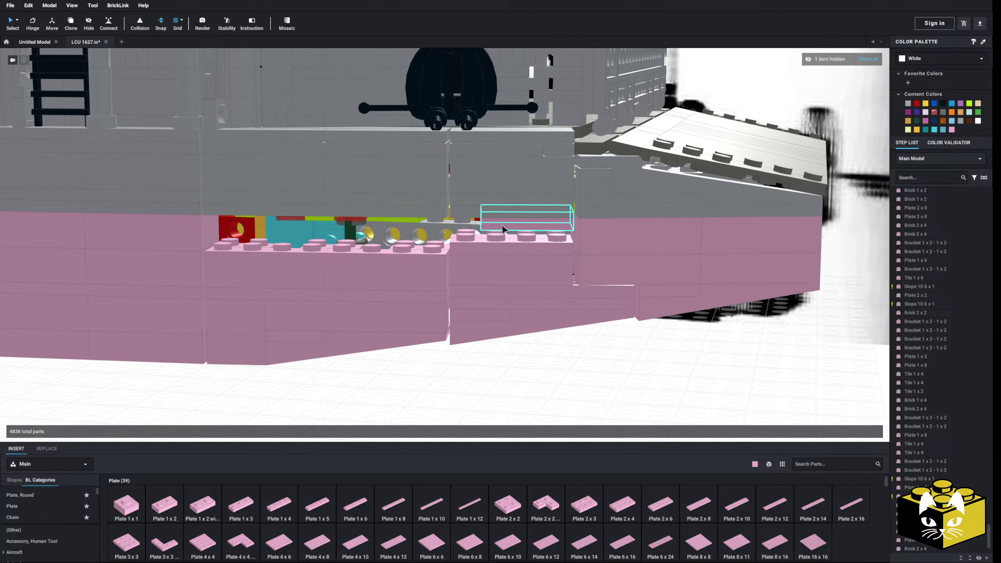
left_click(502, 227)
key("Delete")
left_click(489, 239)
key("Delete")
Copy the adjacent Bright Pink Brick 2 x 4 and place two copies in the gap atop the mirrored forward hinged section.
right_click_drag(426, 399, 420, 395)
left_click(171, 196)
right_click_drag(383, 342, 389, 366)
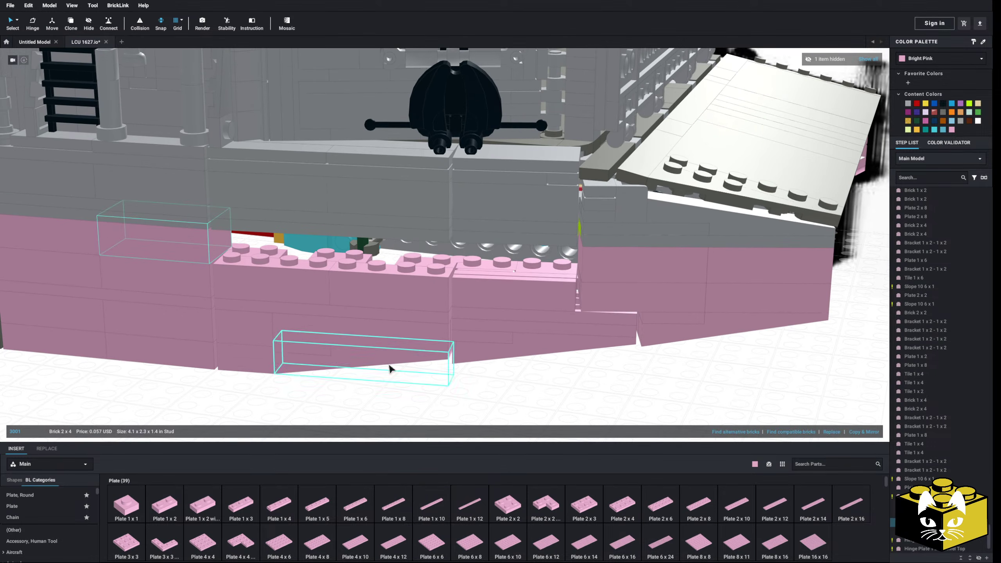
right_click(438, 402)
left_click(446, 418)
right_click(416, 397)
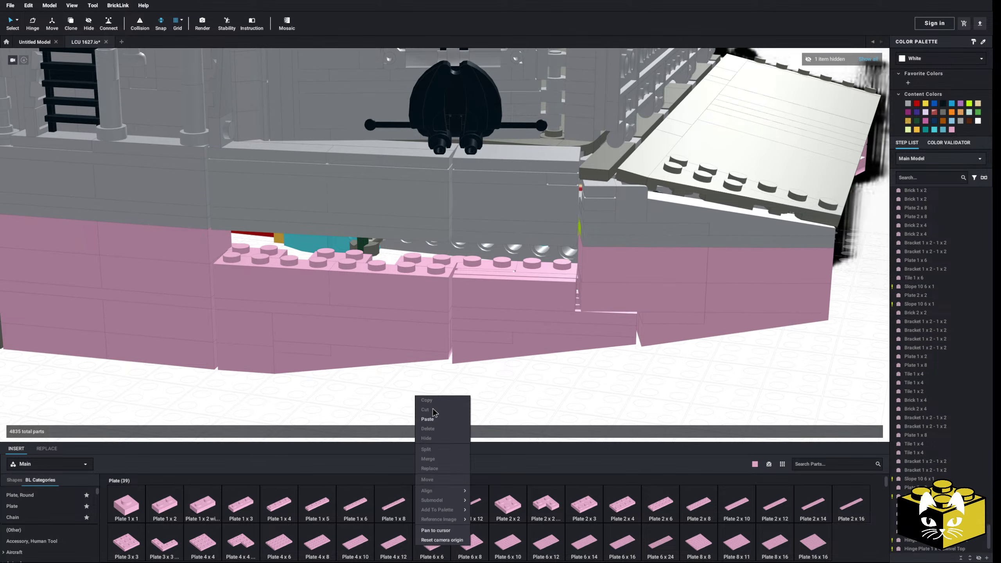
left_click(434, 416)
left_click_drag(431, 406, 287, 252)
right_click(286, 250)
left_click(311, 256)
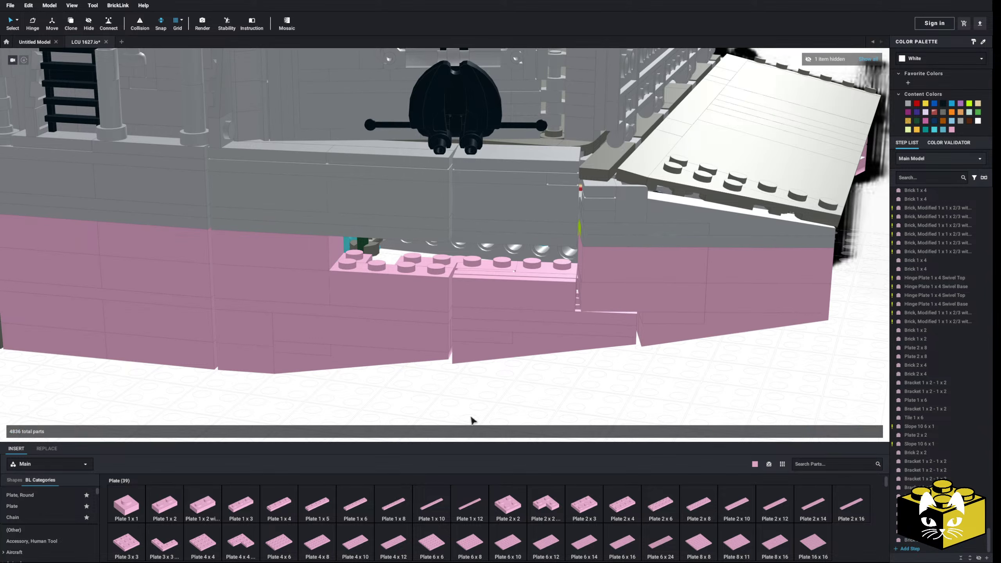
right_click(470, 417)
left_click(487, 425)
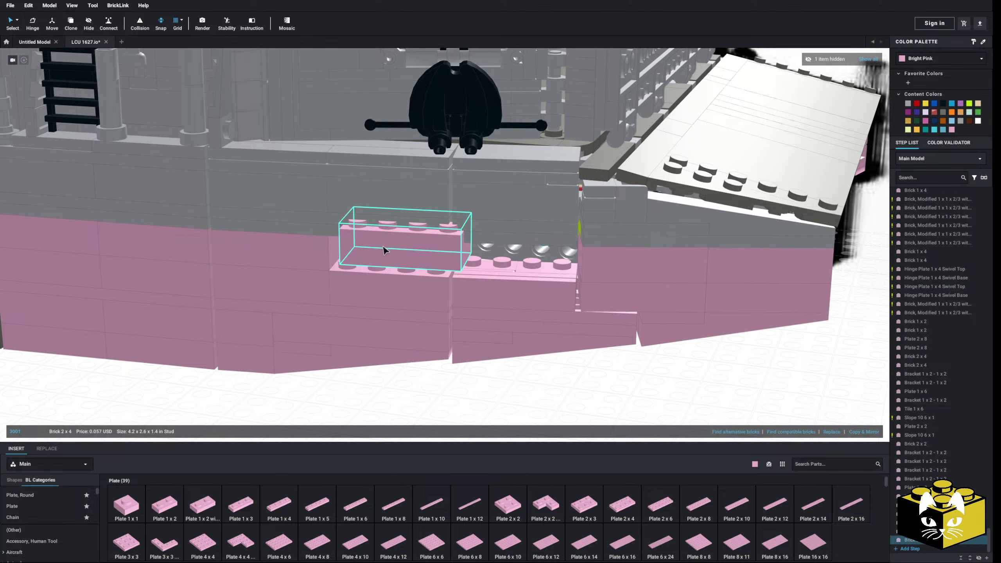
left_click(374, 257)
Place another Bright Pink Brick 2 x 4 copy in the remaining gap atop the adjoining hinged section aft.
right_click(512, 391)
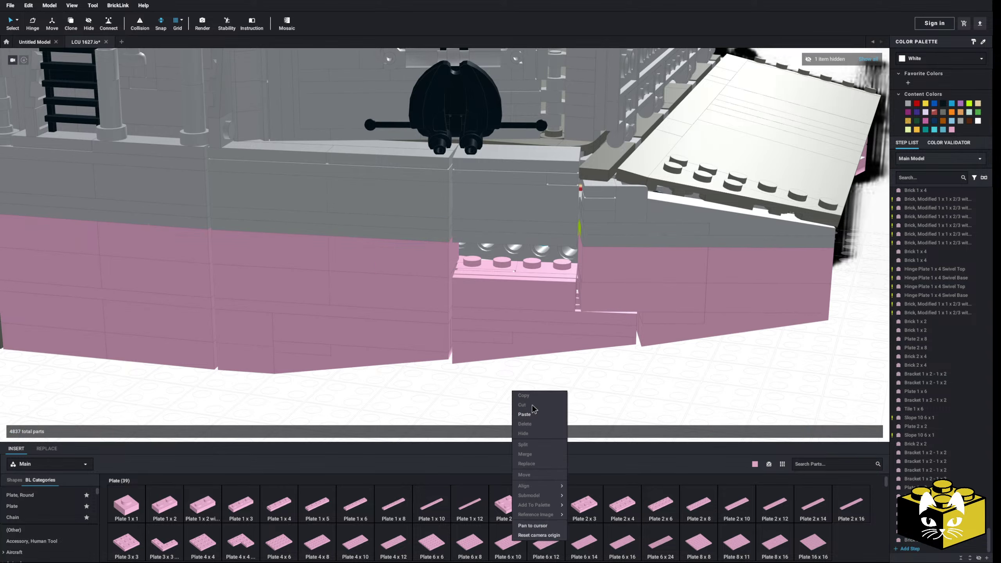
left_click(524, 414)
left_click(513, 261)
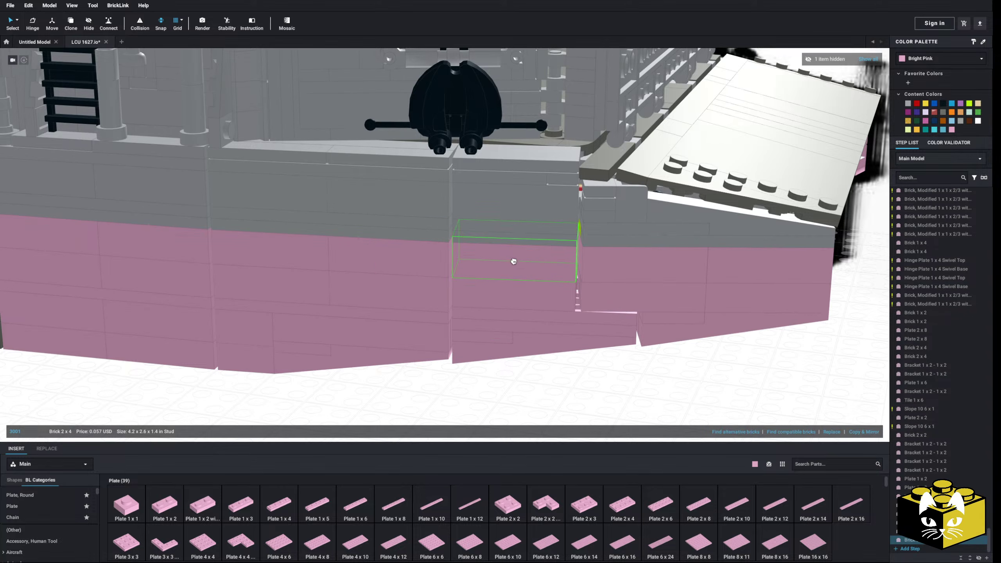
left_click(541, 393)
Examine both pink stern sides from beneath, checking the gaps between their inner faces and the internal frame's connectors.
scroll(528, 392, "down", 5)
right_click_drag(485, 394, 476, 438)
scroll(477, 389, "down", 6)
scroll(447, 370, "up", 5)
scroll(453, 377, "up", 3)
right_click_drag(447, 398, 473, 409)
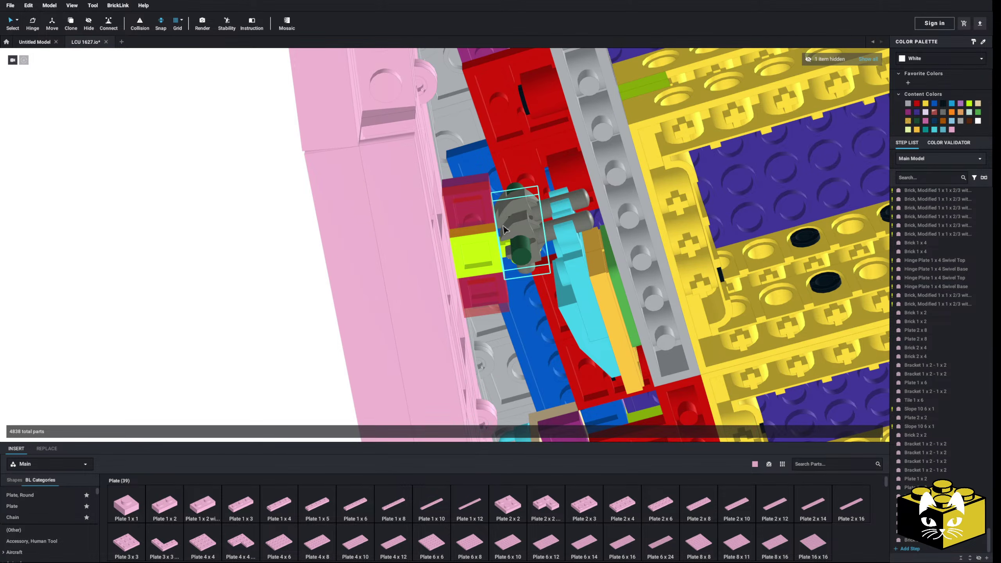
scroll(503, 229, "down", 5)
scroll(360, 238, "down", 3)
middle_click_drag(360, 238, 306, 246)
scroll(306, 247, "up", 6)
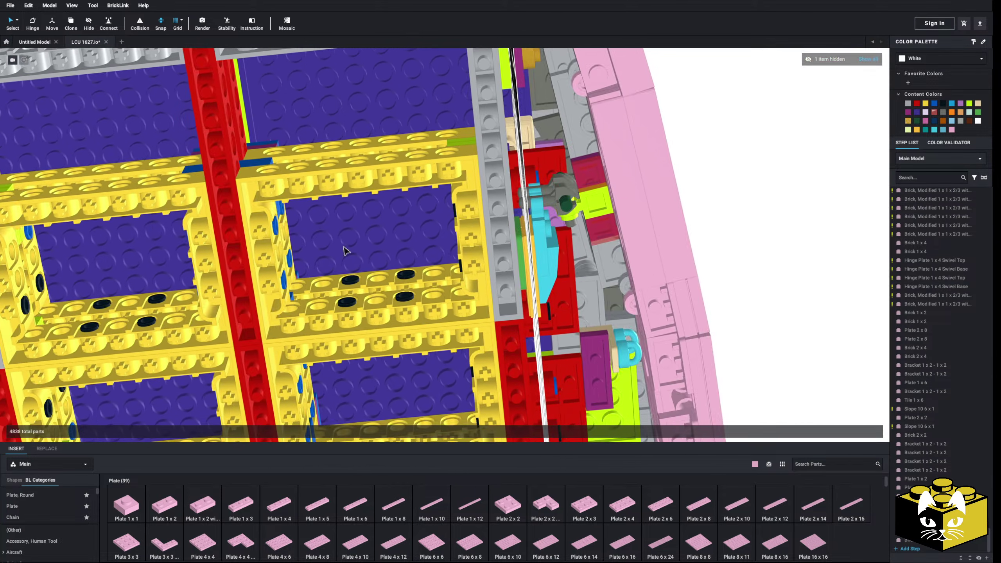
right_click_drag(345, 250, 327, 257)
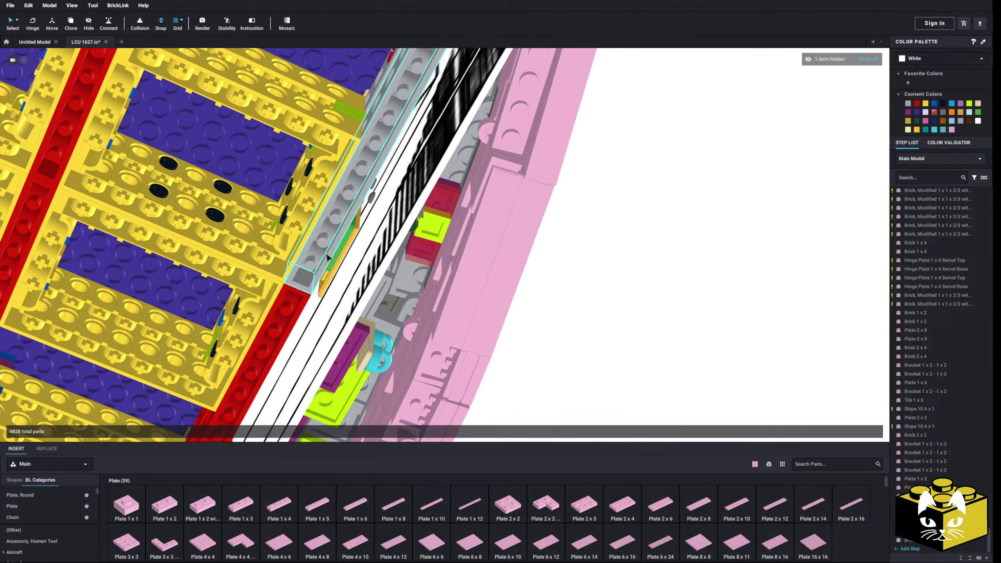
Delete the part beside the frame connector at the pink hinged section and place a Bright Pink Plate 2 x 3 there.
scroll(121, 313, "down", 5)
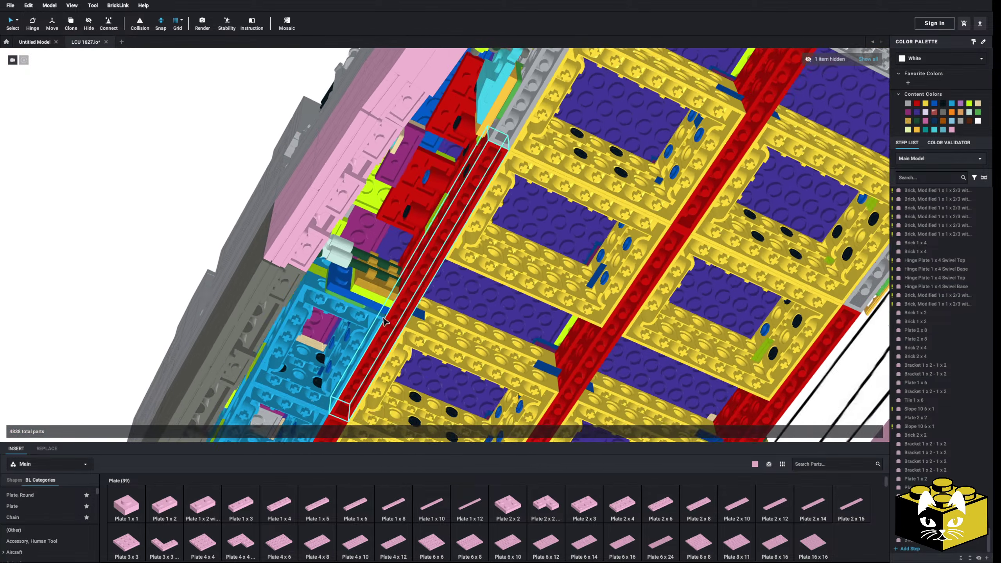
right_click_drag(442, 315, 273, 332)
scroll(384, 347, "up", 4)
left_click(572, 282)
key("Delete")
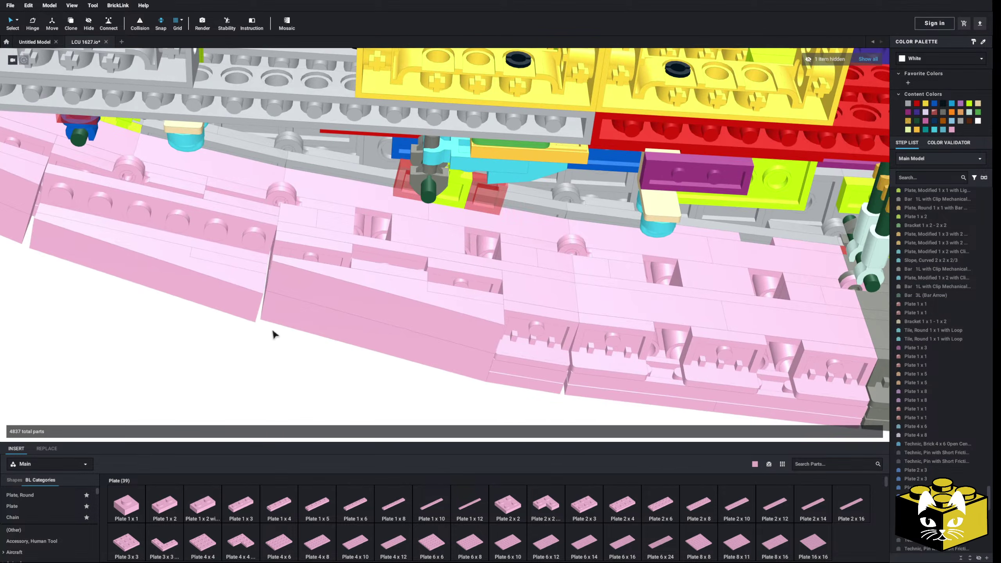
left_click(575, 493)
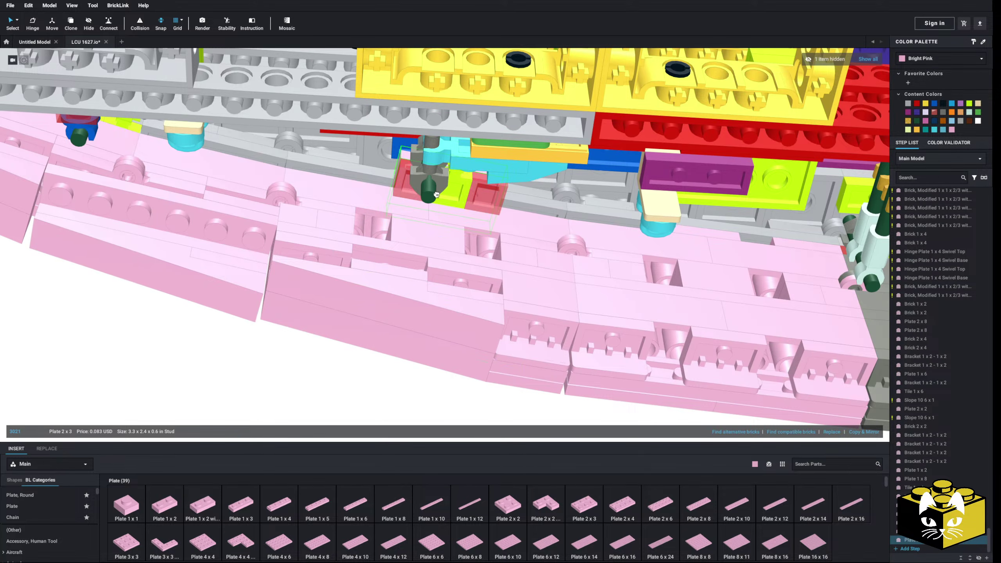
left_click(436, 194)
Add two Bright Pink Plate 1 x 3 parts at the connectors behind the pink hinged sections.
right_click_drag(436, 194, 307, 249)
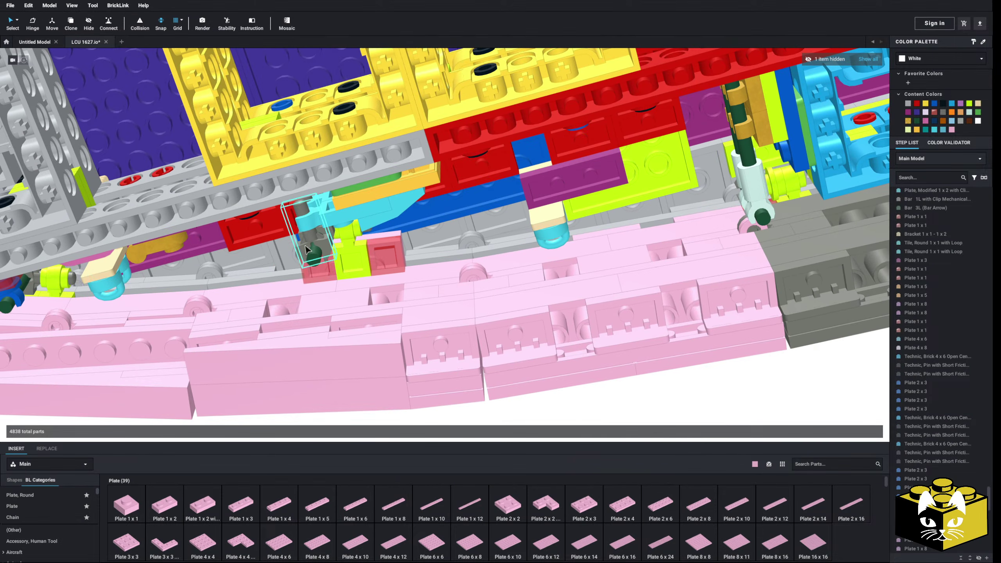
right_click_drag(333, 280, 388, 271)
scroll(390, 272, "down", 4)
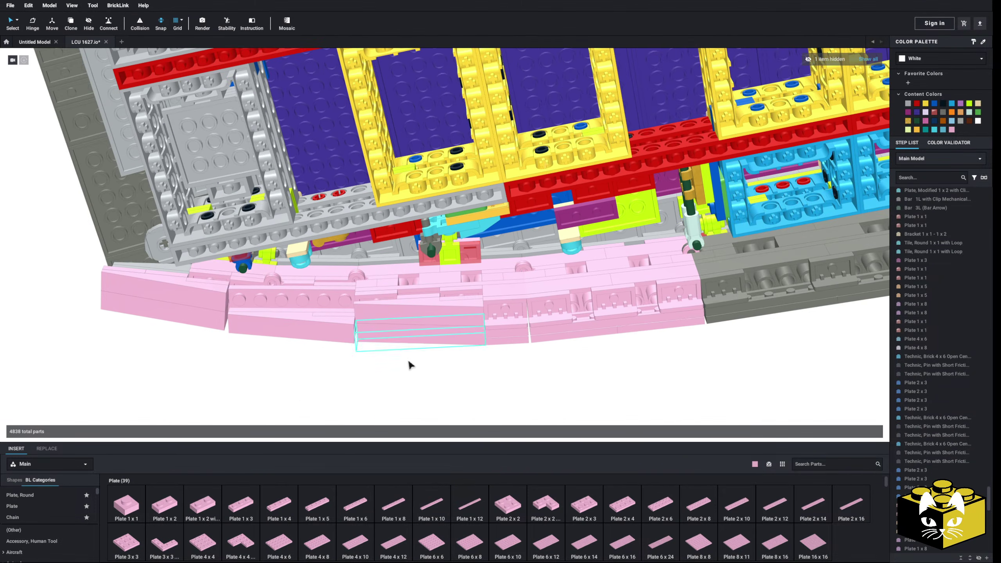
scroll(423, 377, "down", 3)
mouse_move(423, 377)
right_mouse_down()
mouse_move(423, 365)
mouse_move(408, 368)
mouse_move(411, 379)
mouse_move(429, 383)
mouse_move(417, 375)
right_mouse_up()
scroll(416, 377, "up", 5)
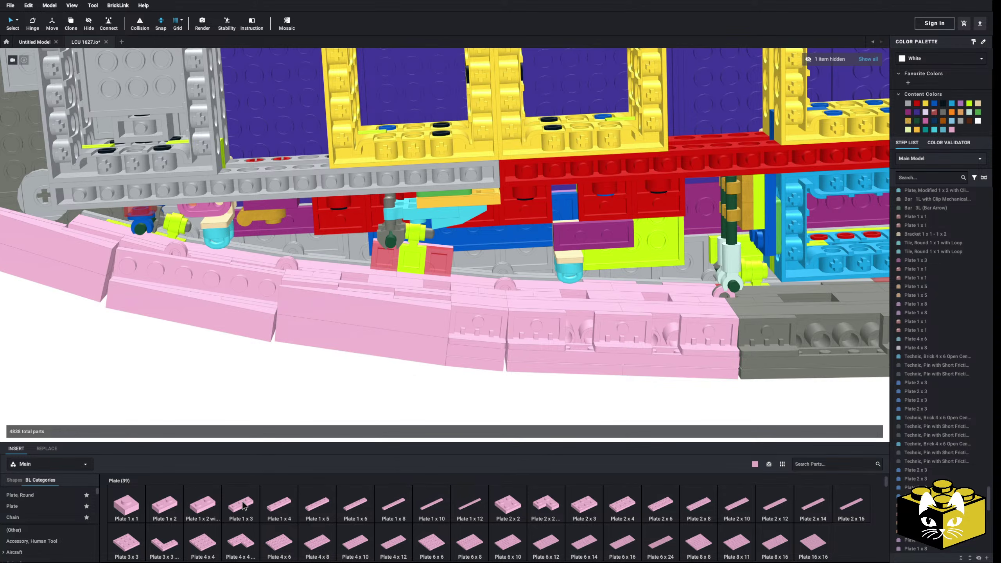
left_click_drag(213, 510, 350, 320)
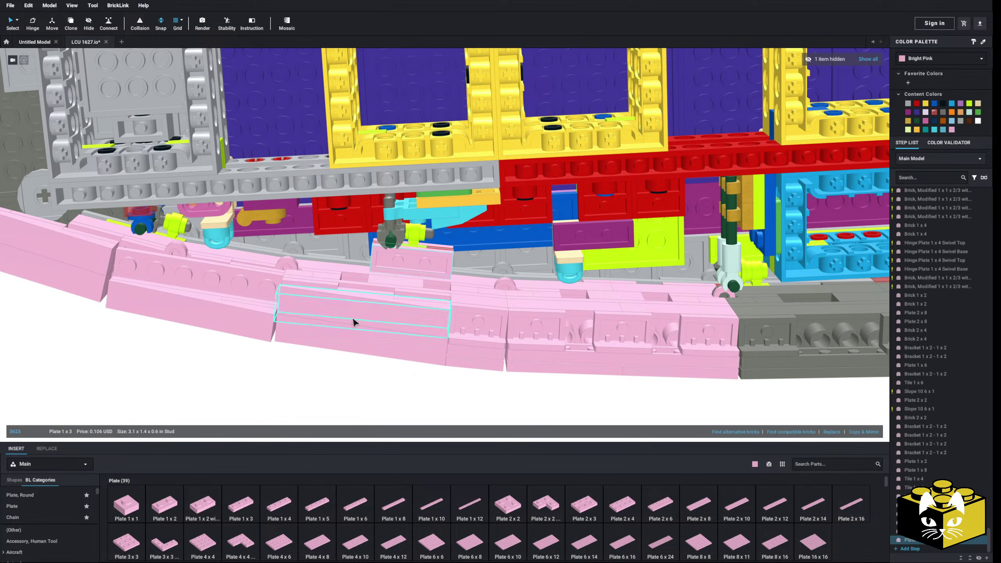
right_click_drag(350, 320, 328, 432)
left_click_drag(232, 508, 377, 309)
left_click(377, 155)
Recolor the hidden Plate 2 x 3 and both Plate 1 x 3 parts with the cheapest-color option Multiple Colors.
scroll(376, 159, "down", 5)
right_click_drag(375, 165, 391, 206)
scroll(264, 286, "up", 6)
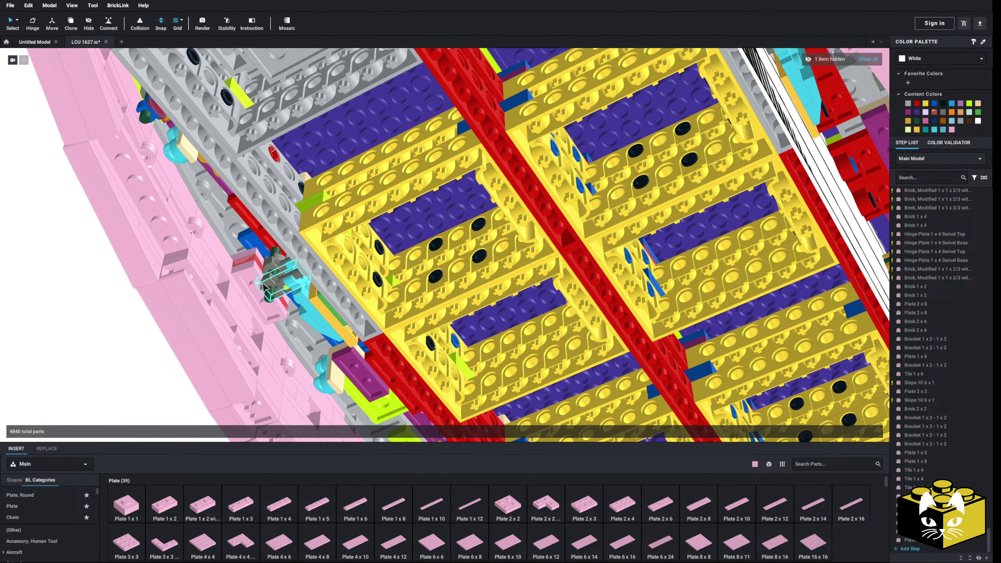
left_click(248, 258, "ctrl")
middle_click_drag(851, 121, 723, 186)
middle_click_drag(724, 151, 758, 239)
right_click_drag(758, 239, 707, 221)
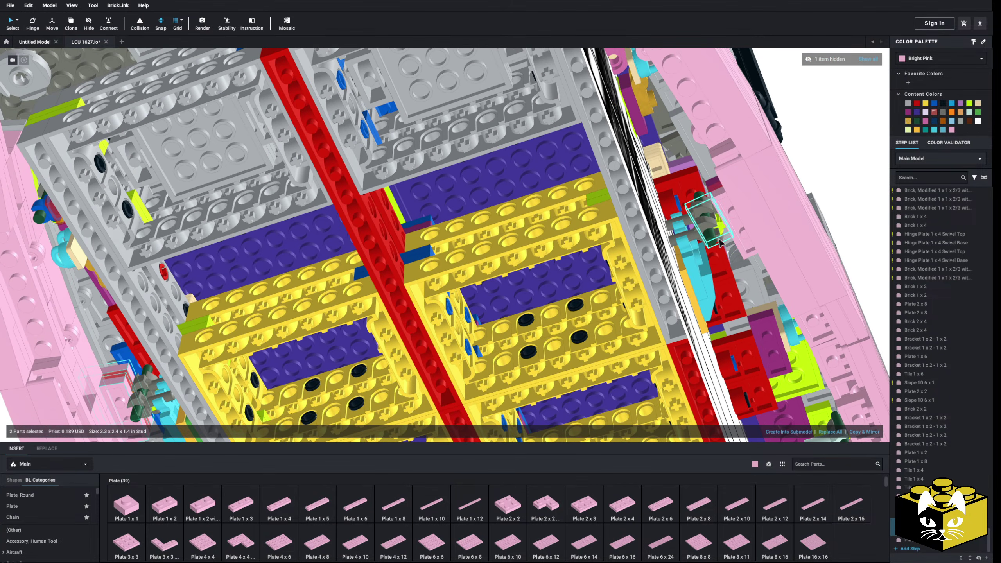
left_click(731, 217, "ctrl")
left_click(933, 62)
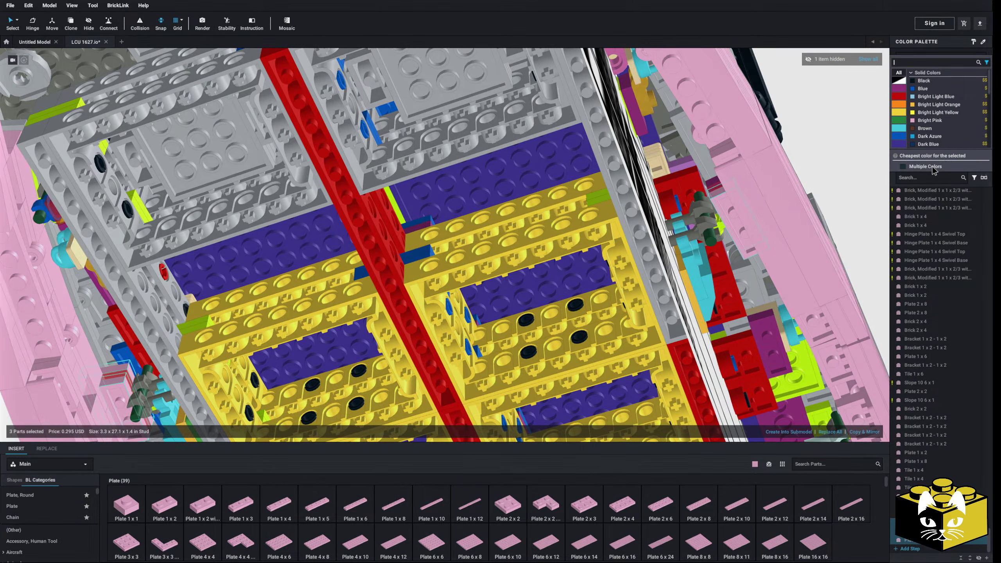
left_click(934, 169)
left_click(828, 161)
Select all Bright Pink parts by color, recolor them Dark Bluish Gray, and return to normal selection.
scroll(695, 193, "down", 10)
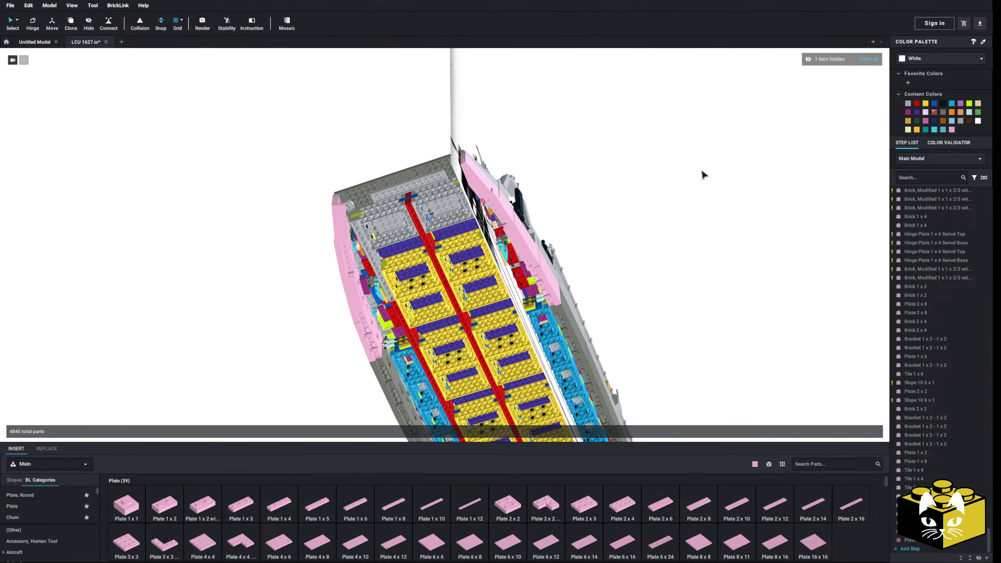
right_click_drag(701, 169, 646, 209)
scroll(436, 165, "up", 5)
right_click_drag(436, 165, 388, 174)
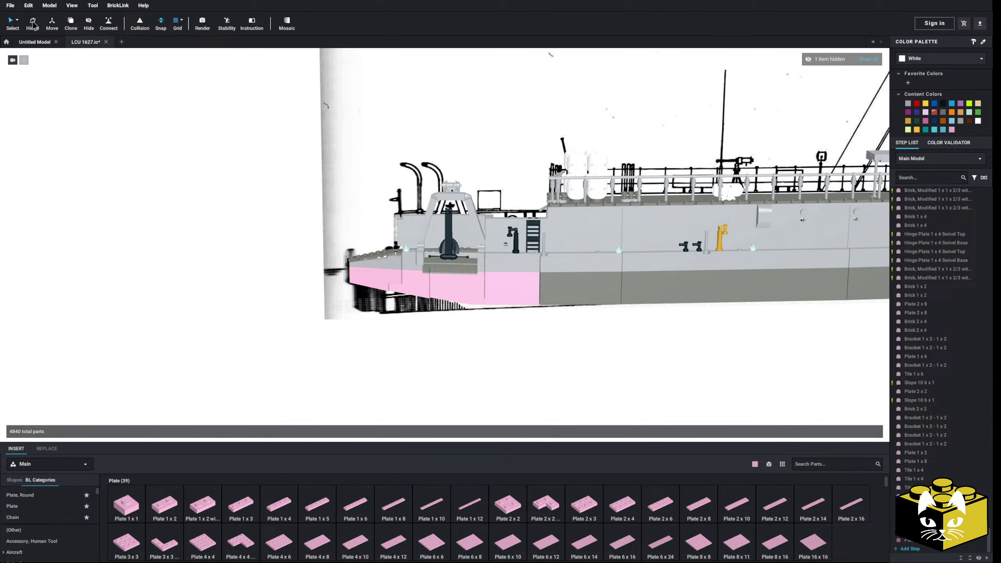
left_click(17, 20)
left_click(34, 37)
left_click(484, 284)
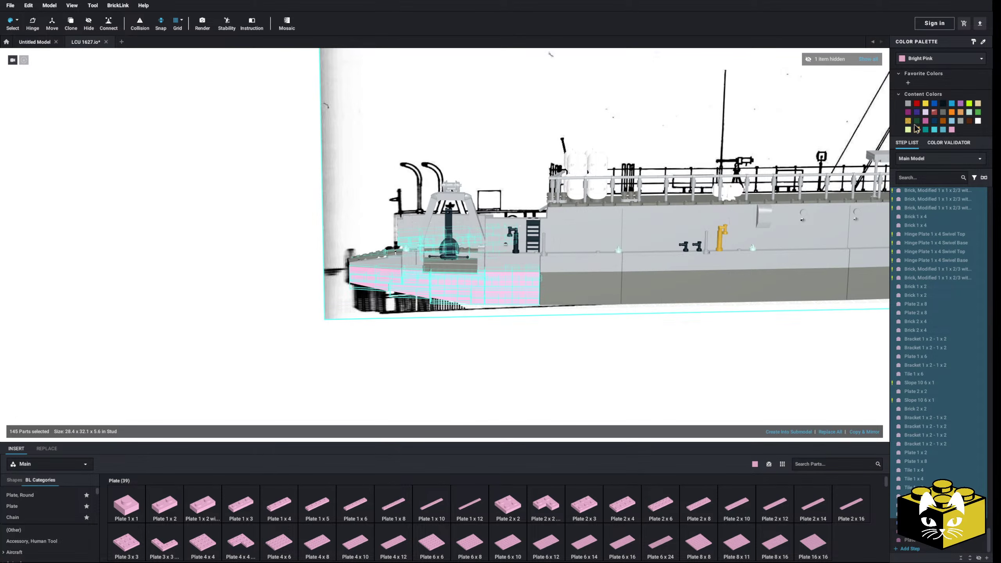
left_click(943, 112)
left_click(601, 362)
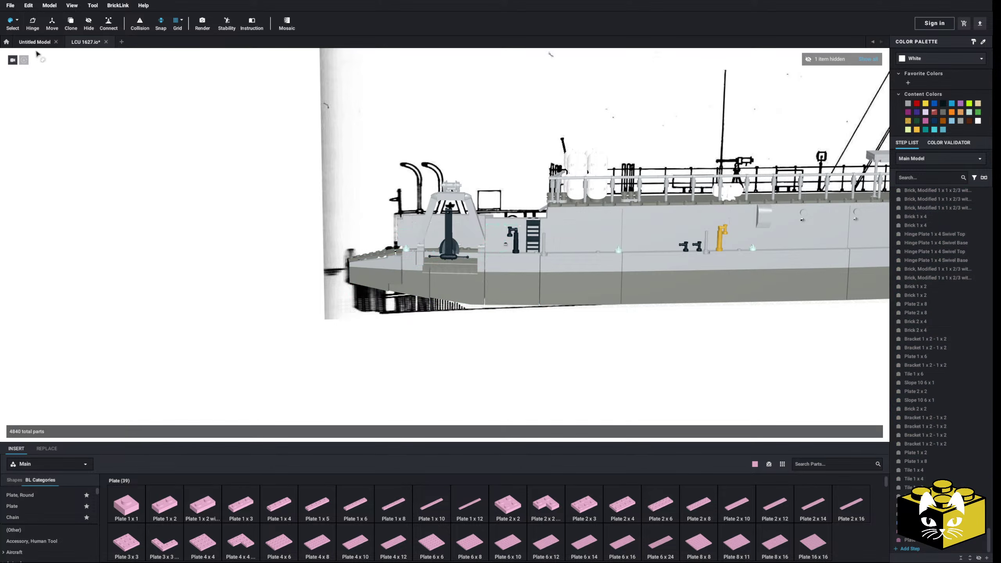
left_click(17, 20)
left_click(16, 37)
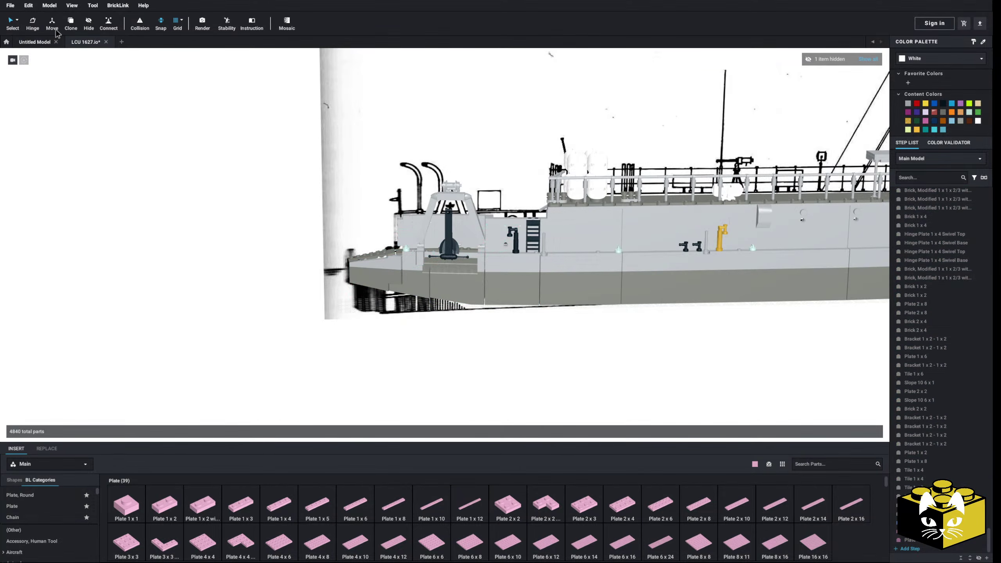
Unhide the hidden item and move the side-view reference drawing away from the hull to the ship's far side.
left_click(875, 62)
scroll(636, 312, "down", 4)
middle_click_drag(637, 312, 521, 322)
right_click_drag(521, 323, 527, 322)
left_click(412, 180)
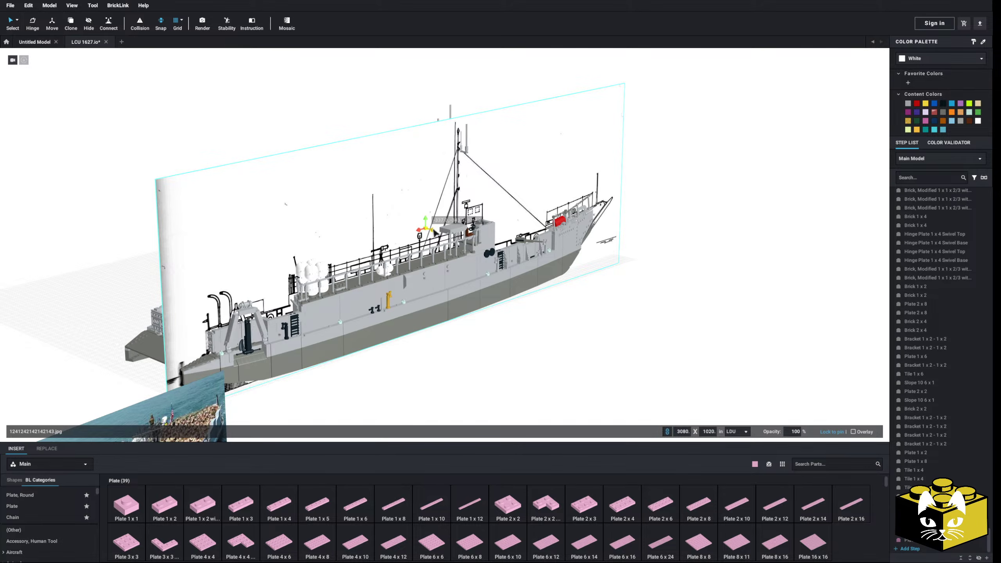
left_click_drag(433, 229, 81, 145)
left_click(328, 179)
right_click_drag(329, 179, 304, 176)
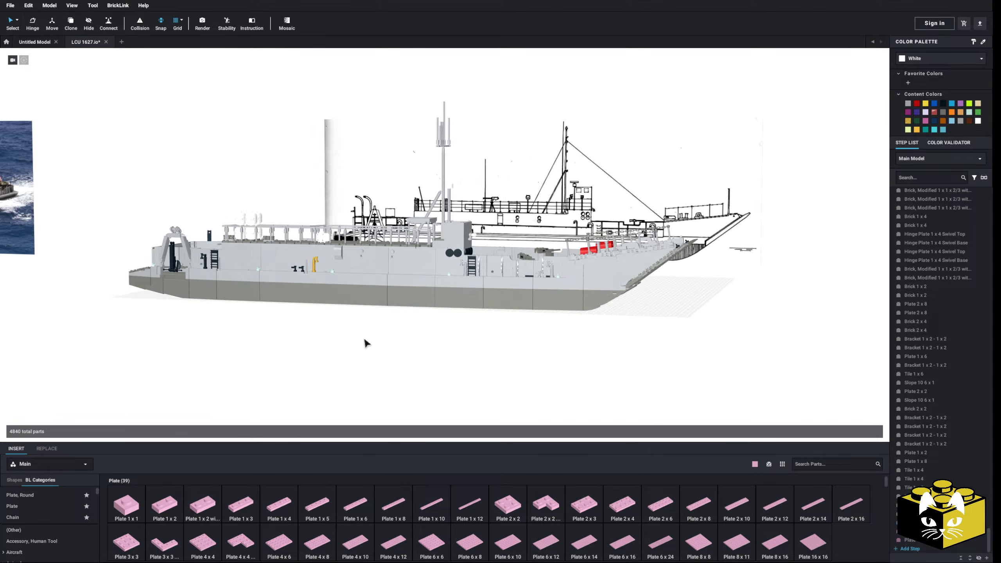
Examine the reference images for the stern's underside shape, propellers and rudders.
right_click_drag(365, 343, 432, 310)
middle_click_drag(432, 310, 616, 301)
scroll(613, 304, "up", 5)
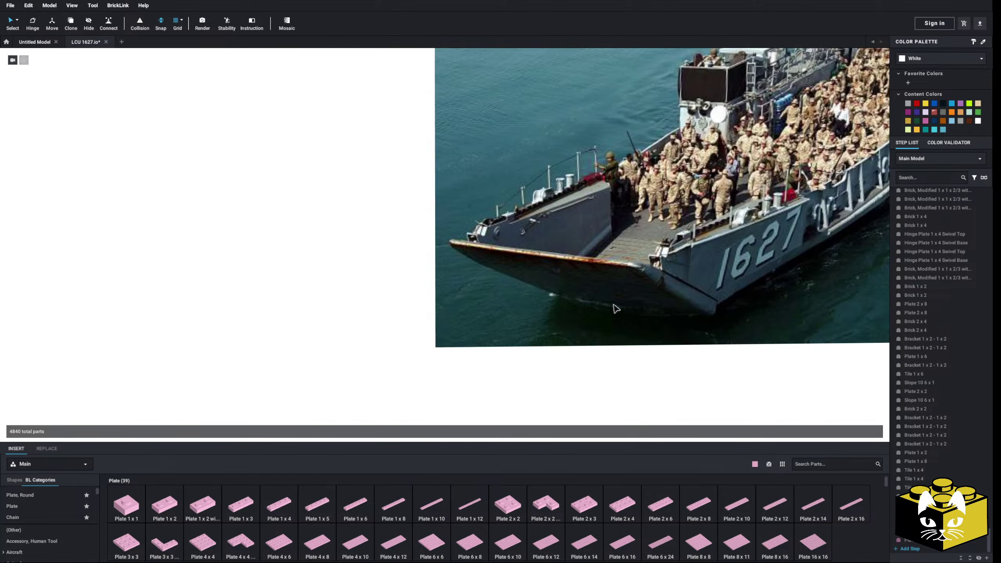
right_click_drag(667, 292, 549, 381)
scroll(440, 236, "up", 6)
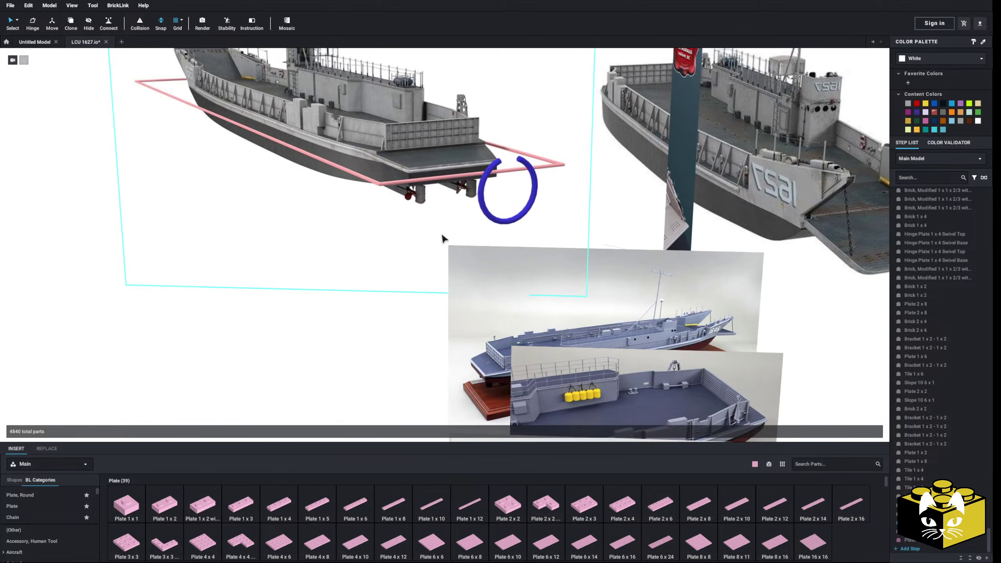
scroll(441, 232, "up", 8)
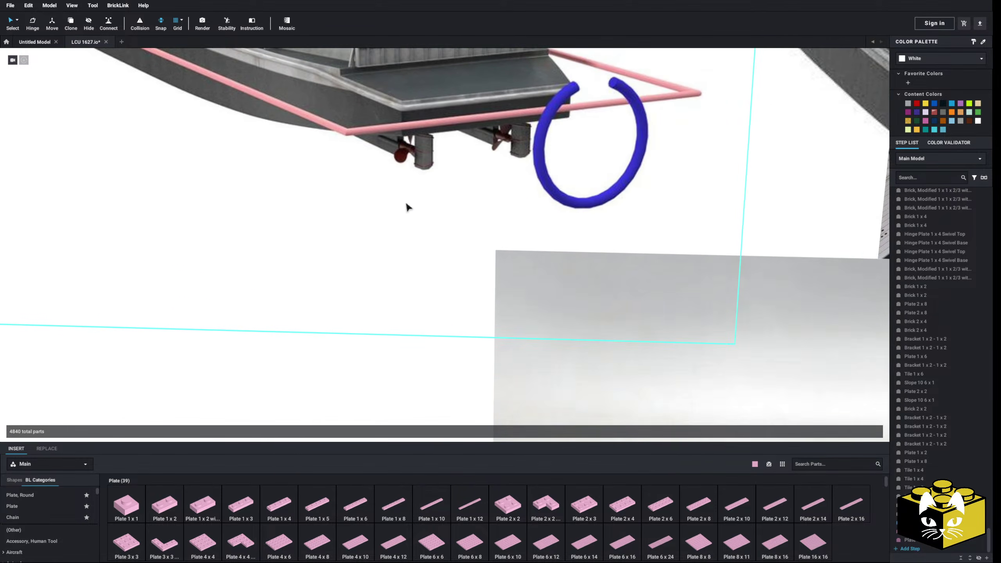
scroll(402, 244, "down", 5)
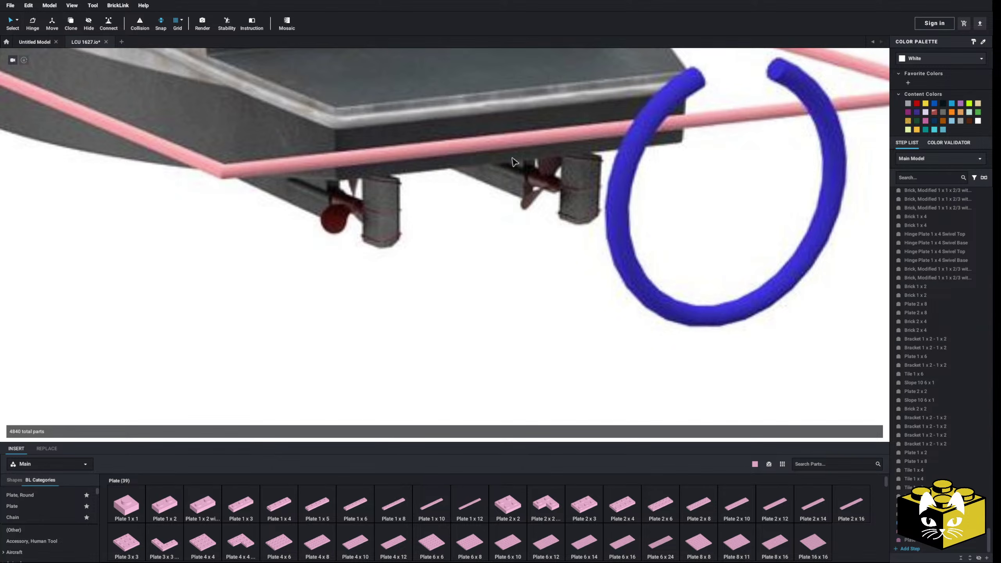
scroll(365, 188, "down", 6)
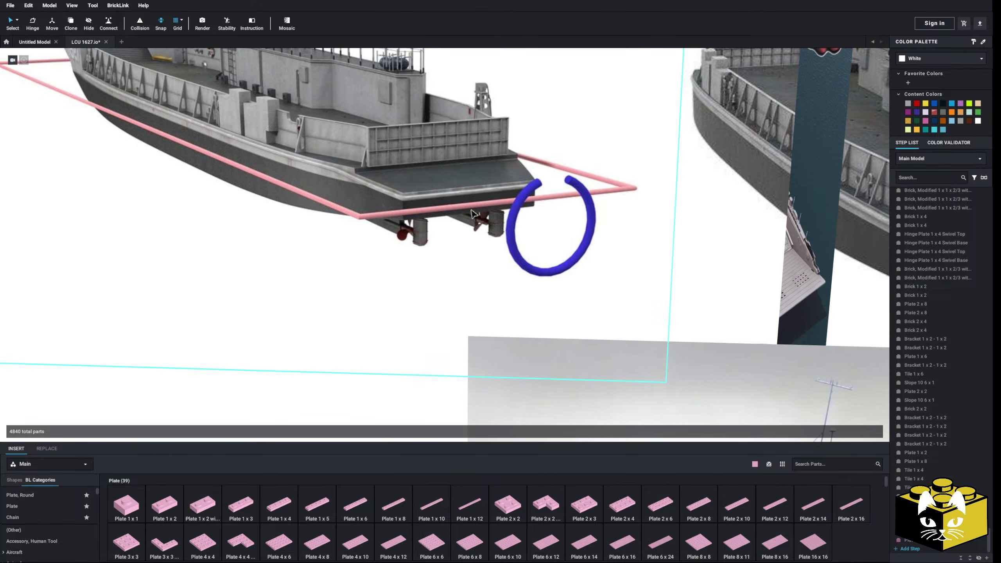
scroll(543, 188, "down", 8)
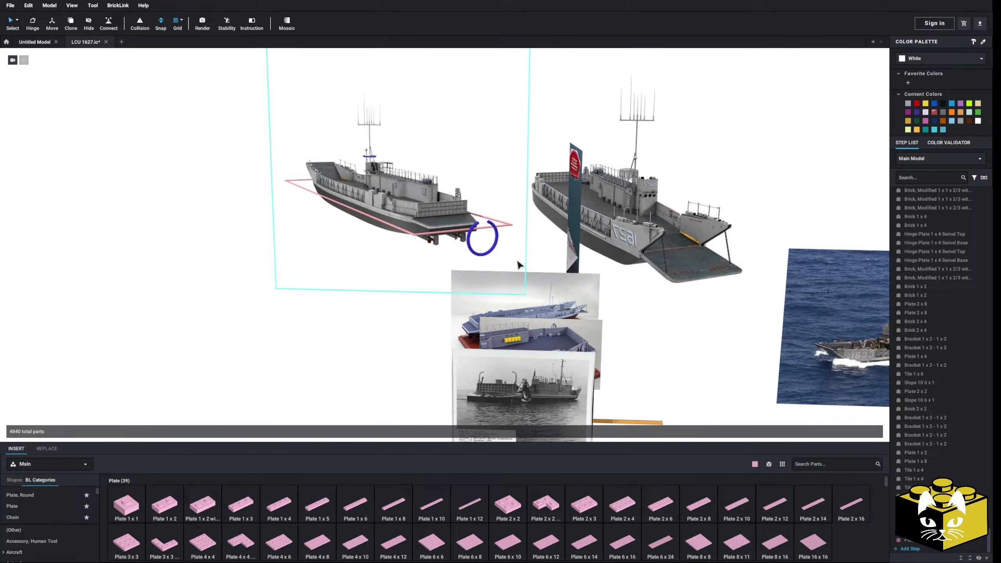
middle_click_drag(650, 377, 489, 305)
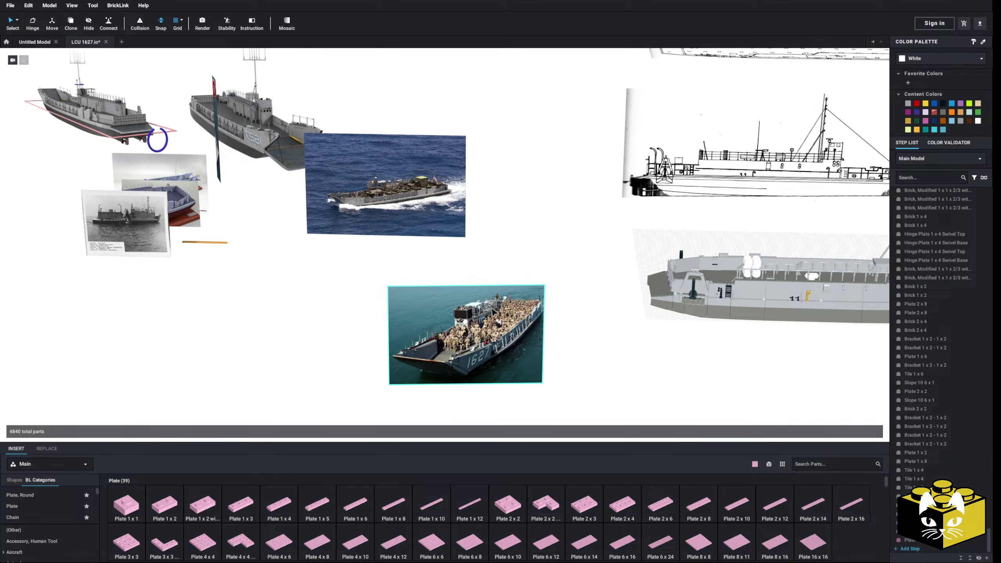
Examine the model's open stern between the gray hull sides from below and behind.
right_click_drag(488, 305, 498, 309)
middle_click_drag(502, 310, 463, 265)
mouse_move(464, 268)
right_mouse_down()
mouse_move(462, 291)
mouse_move(422, 293)
mouse_move(480, 252)
mouse_move(417, 301)
mouse_move(380, 302)
right_mouse_up()
scroll(380, 301, "up", 5)
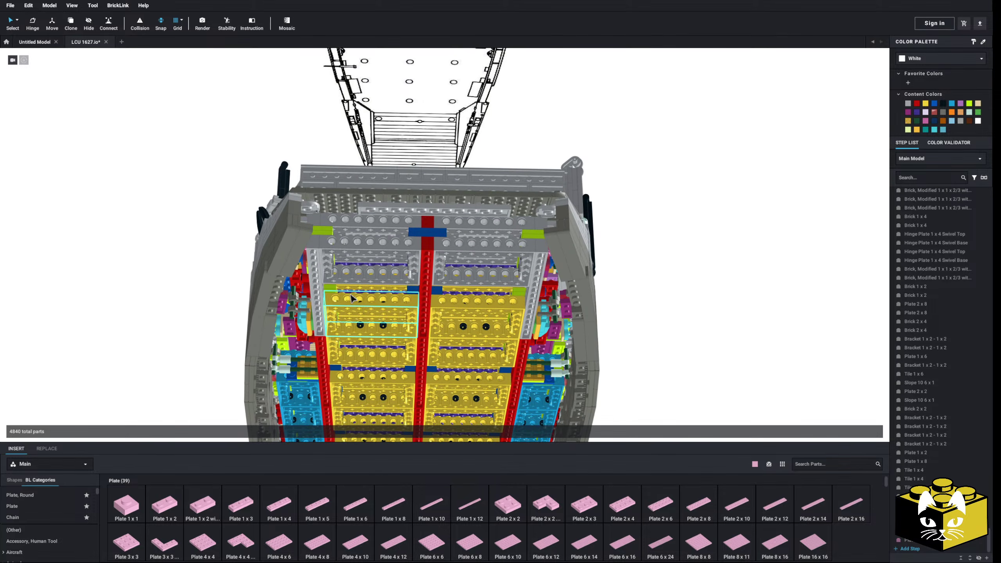
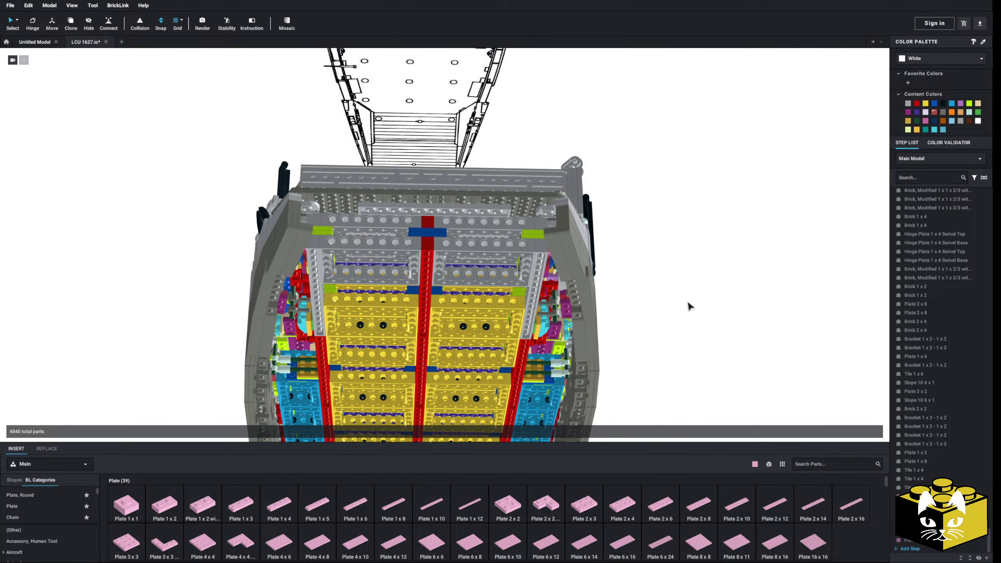
right_click_drag(689, 307, 543, 403)
scroll(547, 371, "up", 5)
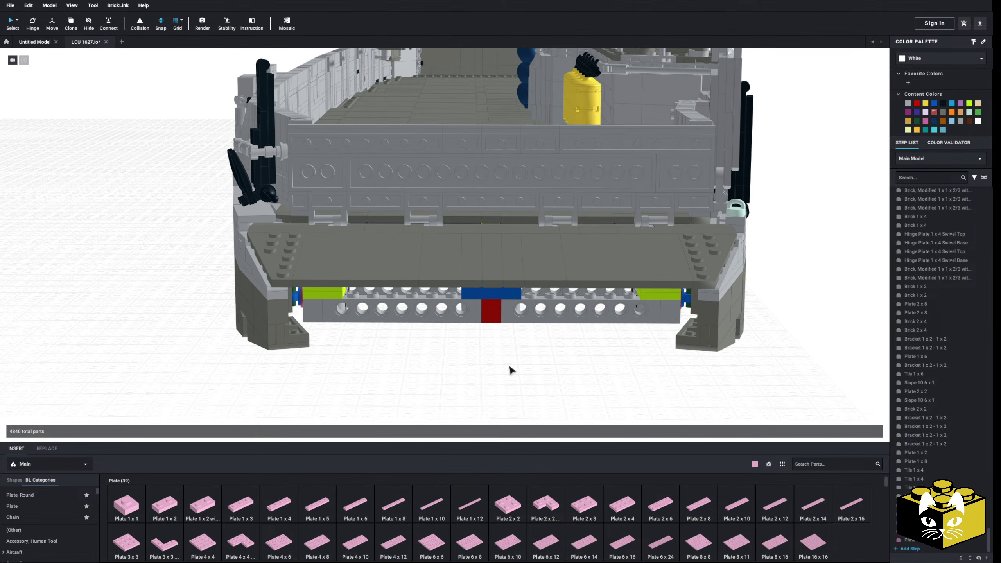
right_click_drag(510, 365, 488, 413)
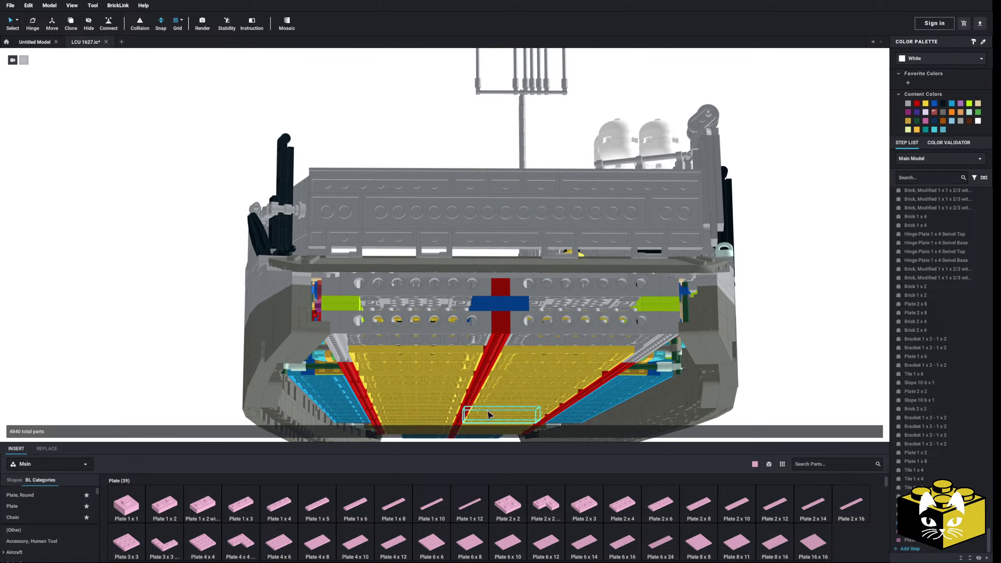
right_click_drag(466, 369, 446, 364)
Examine the aft deck's underside and the stern corner where the hull side meets the internal frame.
scroll(444, 377, "up", 3)
middle_click_drag(447, 367, 414, 223)
right_click_drag(411, 268, 413, 295)
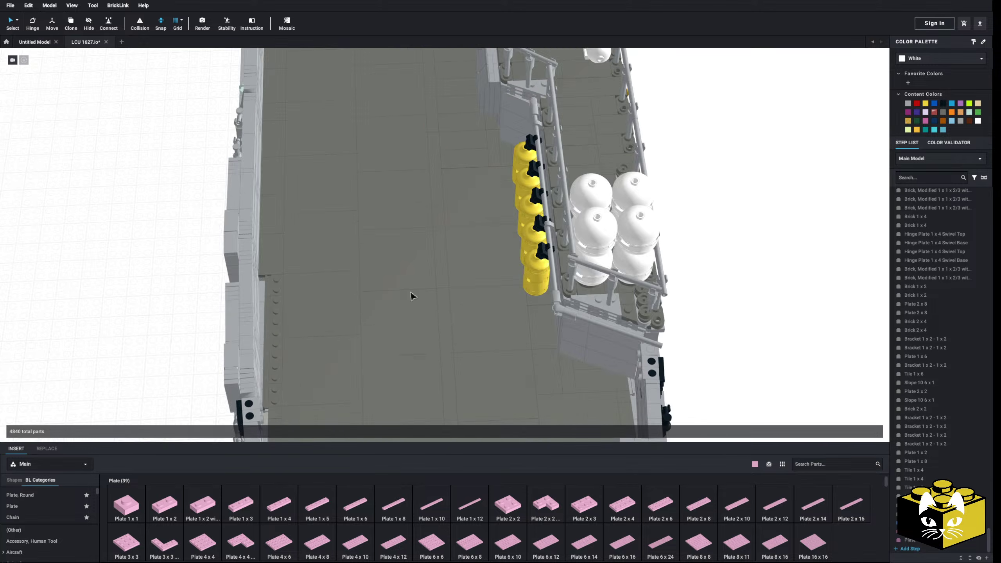
middle_click_drag(441, 301, 428, 239)
mouse_move(413, 348)
right_mouse_down()
mouse_move(407, 336)
mouse_move(391, 349)
mouse_move(399, 325)
mouse_move(408, 341)
right_mouse_up()
scroll(411, 336, "up", 3)
scroll(406, 346, "up", 3)
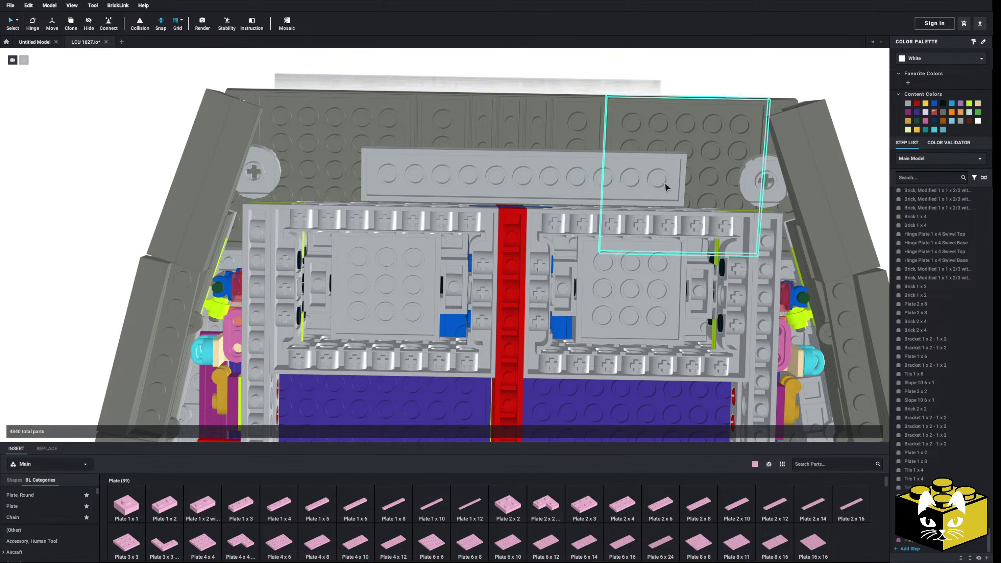
right_click_drag(517, 204, 509, 244)
middle_click_drag(387, 299, 594, 251)
scroll(594, 250, "up", 2)
right_click_drag(594, 250, 612, 268)
middle_click_drag(613, 268, 590, 299)
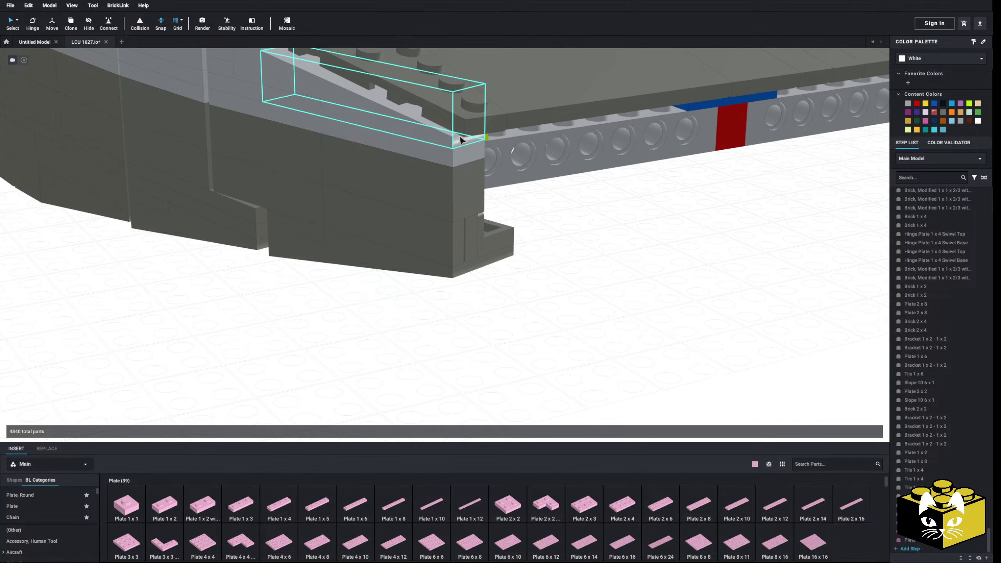
Examine the end tile and slope at the stern corner and the open gap under the aft deck.
right_click(464, 154)
left_click(611, 245)
left_click(611, 245)
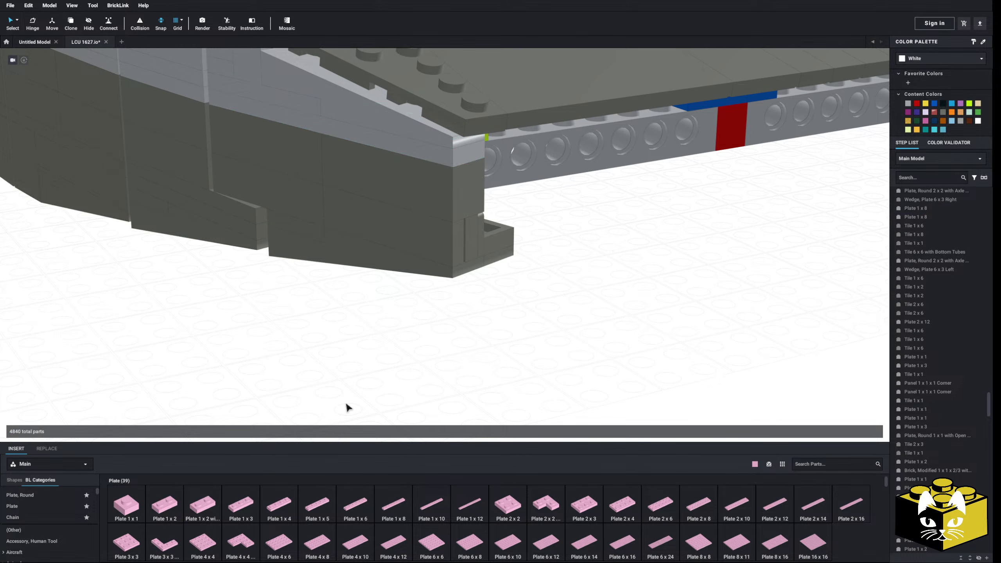
scroll(71, 516, "down", 10)
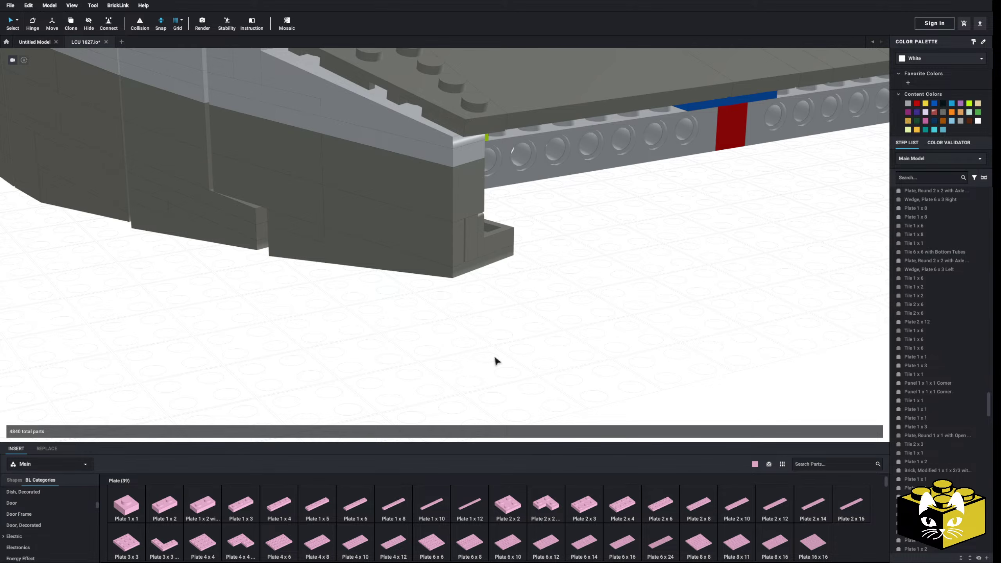
left_click(461, 261)
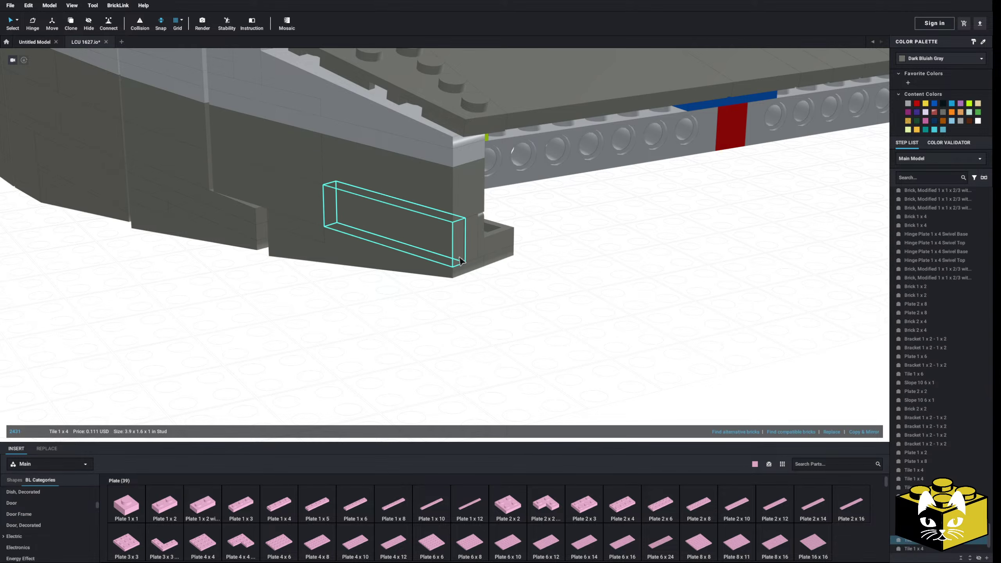
left_click(460, 136)
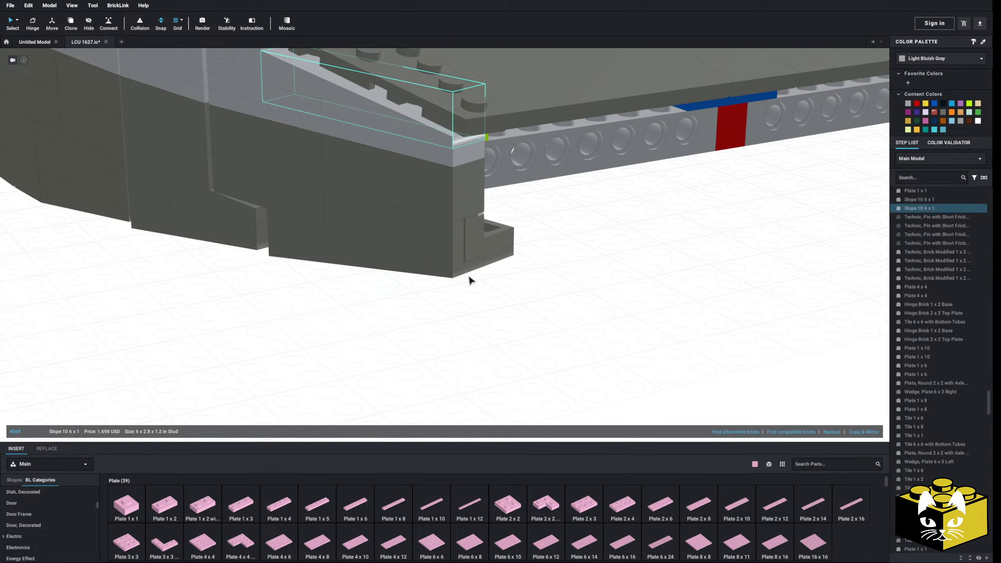
left_click(547, 298)
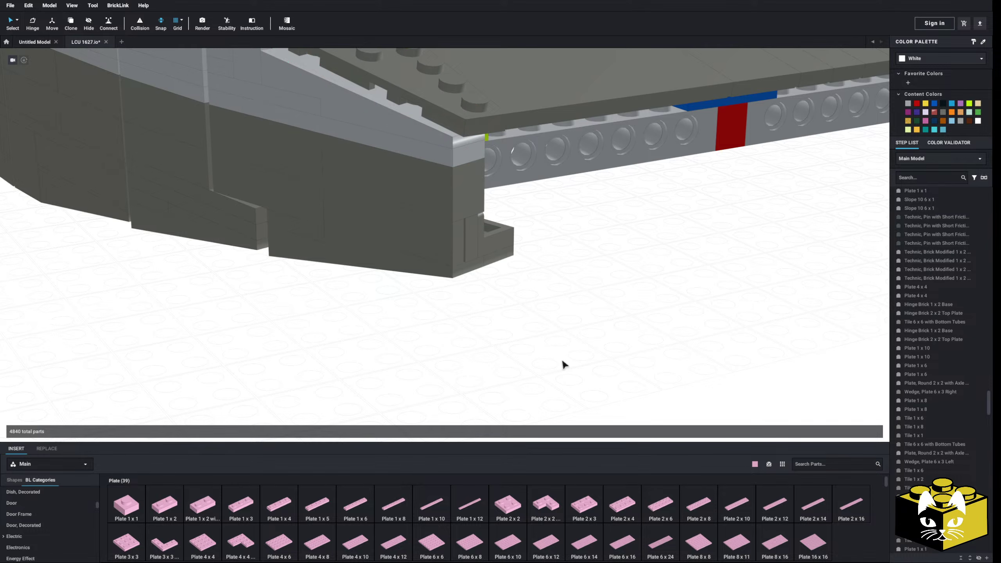
scroll(591, 351, "down", 5)
right_click_drag(591, 350, 511, 371)
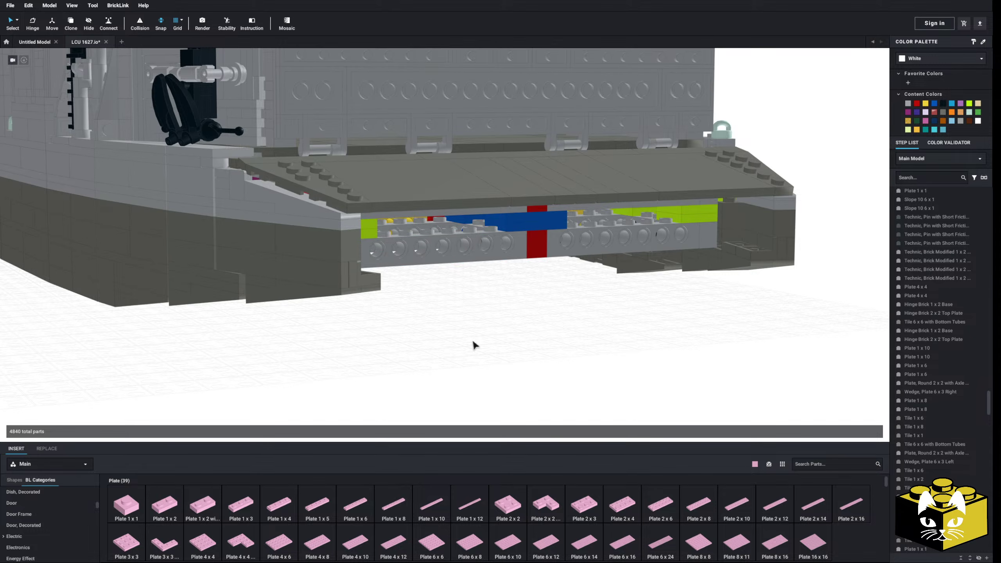
scroll(473, 344, "up", 1)
right_click_drag(470, 340, 417, 333)
scroll(414, 326, "up", 2)
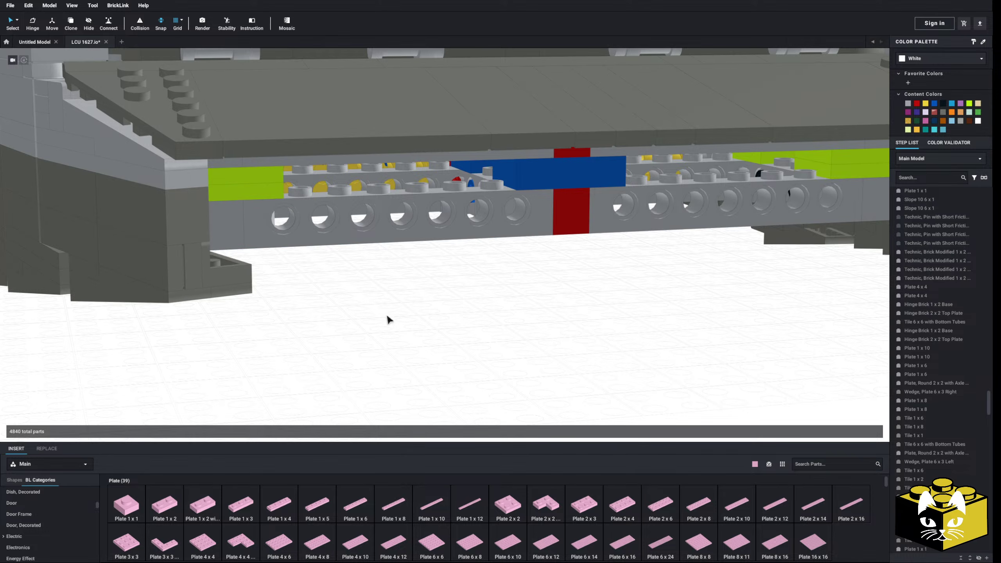
Place a bright pink 1 x 2 plate and a 2 x 4 plate under the aft deck, beside the lime part on the Technic brick.
right_click_drag(290, 213, 287, 214)
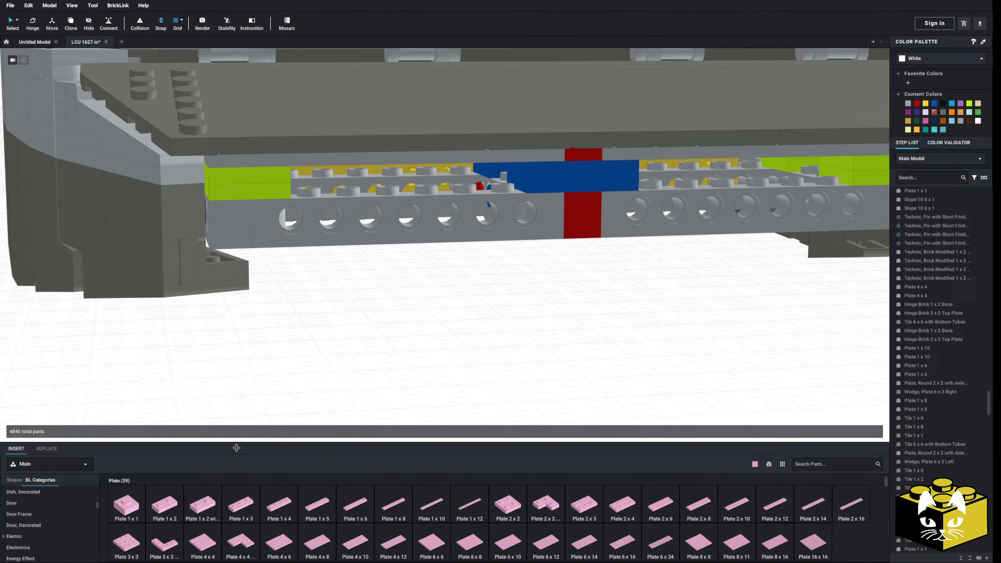
left_click(162, 501)
left_click(348, 174)
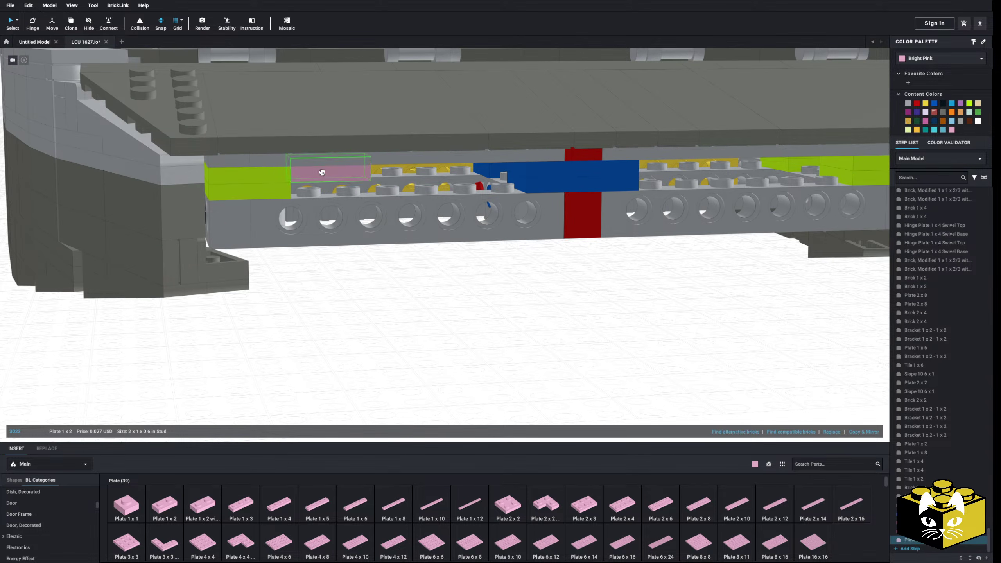
left_click(335, 249)
left_click(628, 506)
left_click(344, 191)
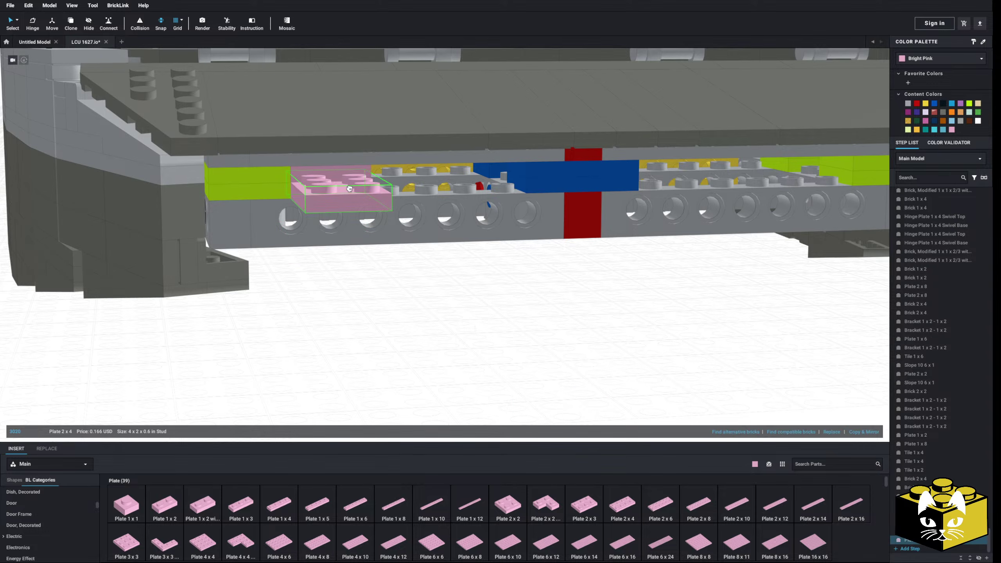
right_click_drag(343, 192, 379, 170)
scroll(379, 170, "down", 3)
left_click(562, 268)
Duplicate the pink 1 x 2 and 2 x 4 plate pair beside the blue centre part on the same half of the stern.
right_click_drag(562, 269, 460, 277)
scroll(460, 277, "up", 2)
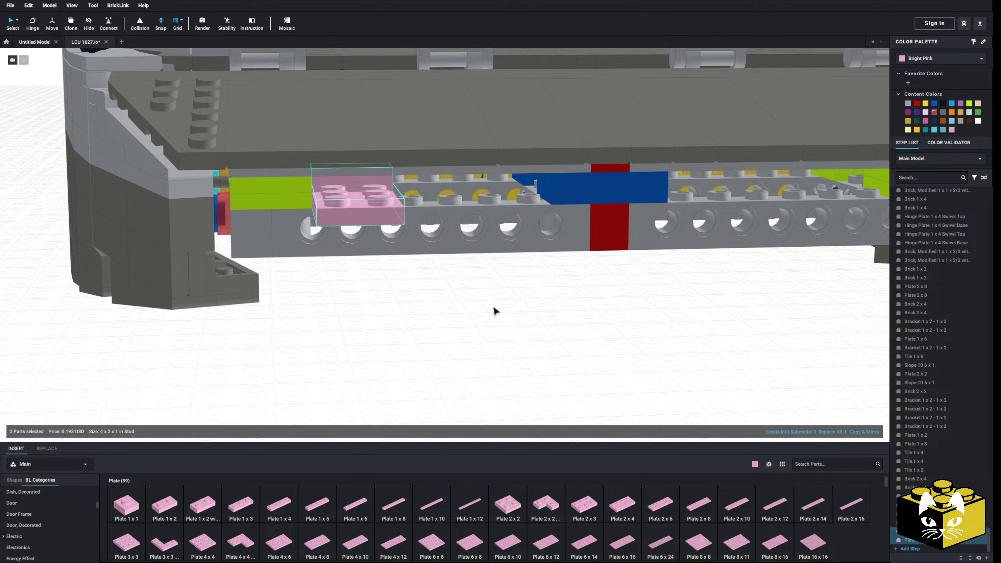
right_click(529, 324)
left_click(553, 349)
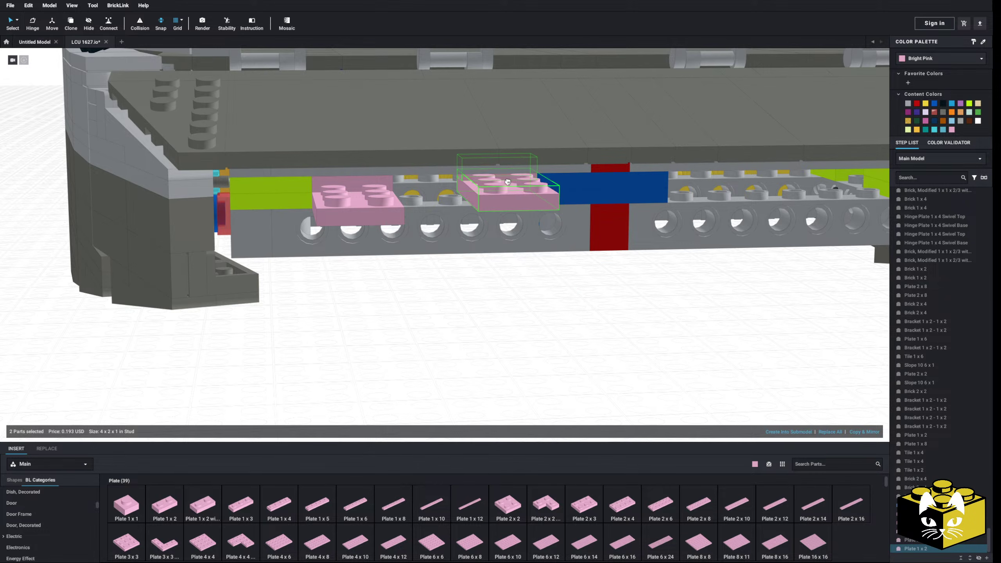
right_click_drag(512, 194, 524, 186)
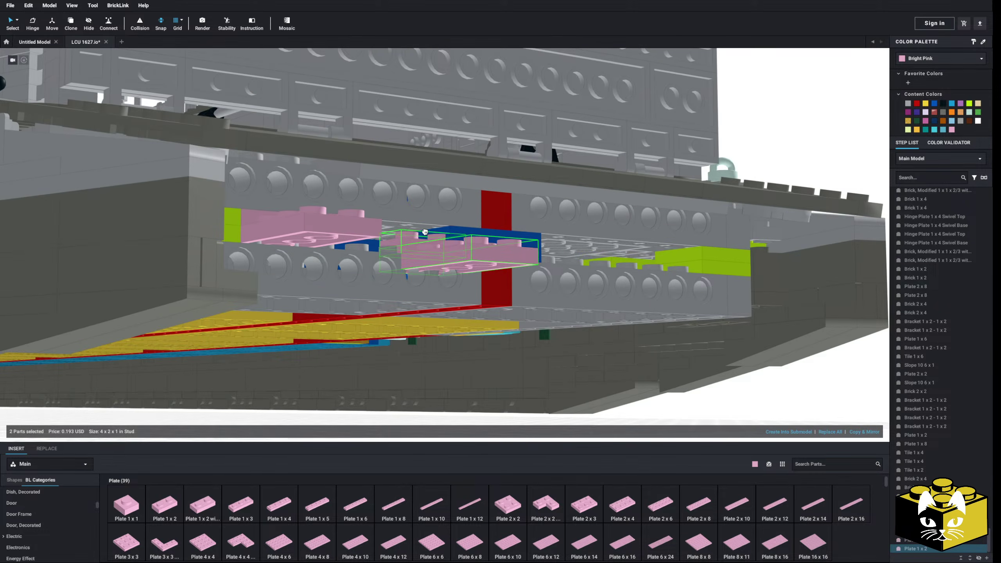
left_click(411, 228)
right_click_drag(412, 225, 419, 268)
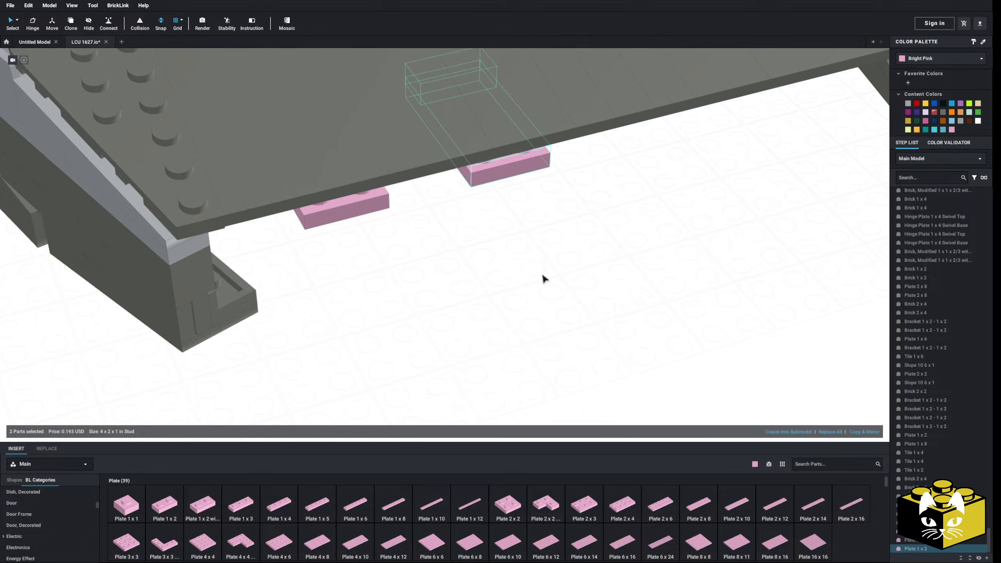
Add two more copies of the pink plate pair on the other half of the stern, mirroring the spacing about the centre.
right_click(542, 275)
left_click(554, 300)
right_click_drag(546, 342, 483, 364)
right_click(463, 377)
left_click(467, 392)
left_click(573, 315)
right_click_drag(574, 314, 526, 306)
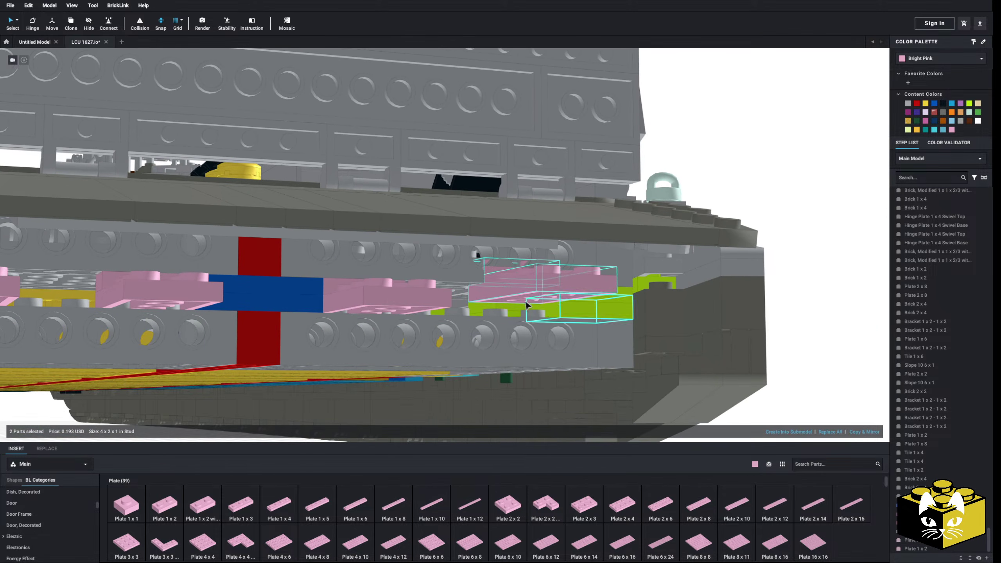
mouse_move(504, 290)
left_mouse_down()
mouse_move(507, 313)
mouse_move(501, 303)
left_mouse_up()
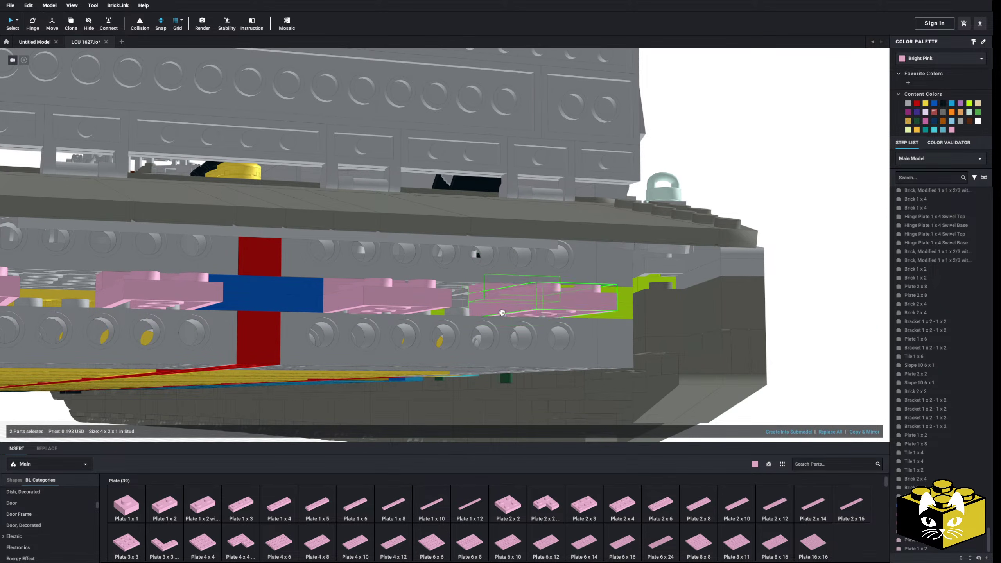
right_click_drag(501, 312, 507, 295)
left_click(476, 393)
Examine the stern's profile against the side-view reference drawing and the pink plates from below.
scroll(476, 393, "down", 8)
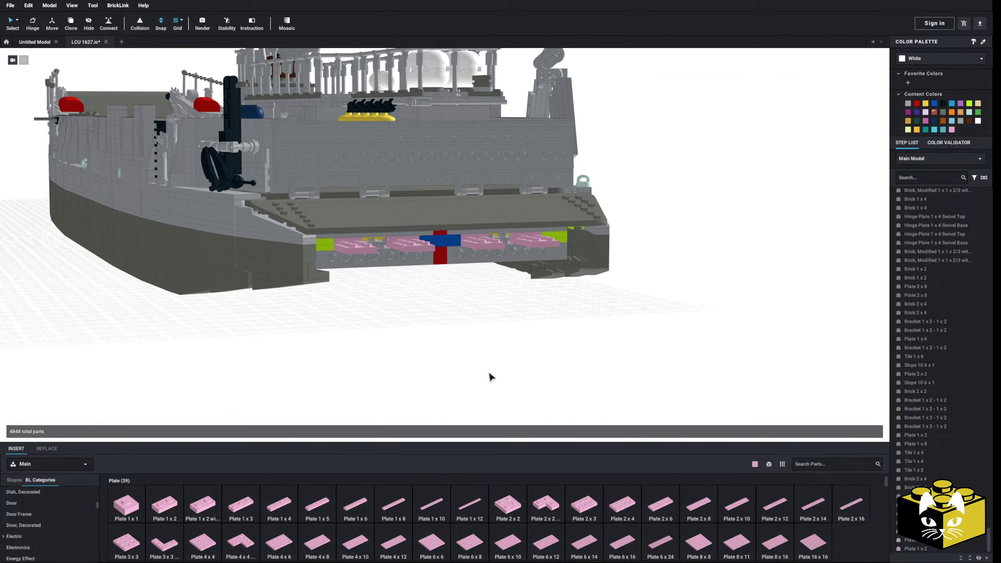
right_click_drag(489, 373, 444, 379)
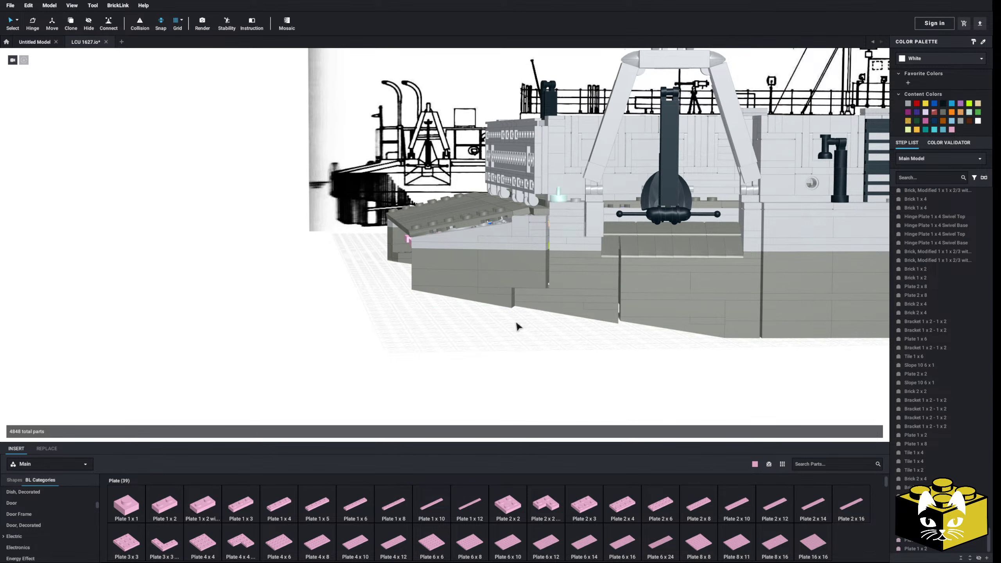
right_click_drag(429, 333, 453, 346)
scroll(457, 346, "up", 5)
scroll(437, 361, "up", 2)
middle_click_drag(453, 346, 380, 284)
right_click_drag(380, 284, 465, 287)
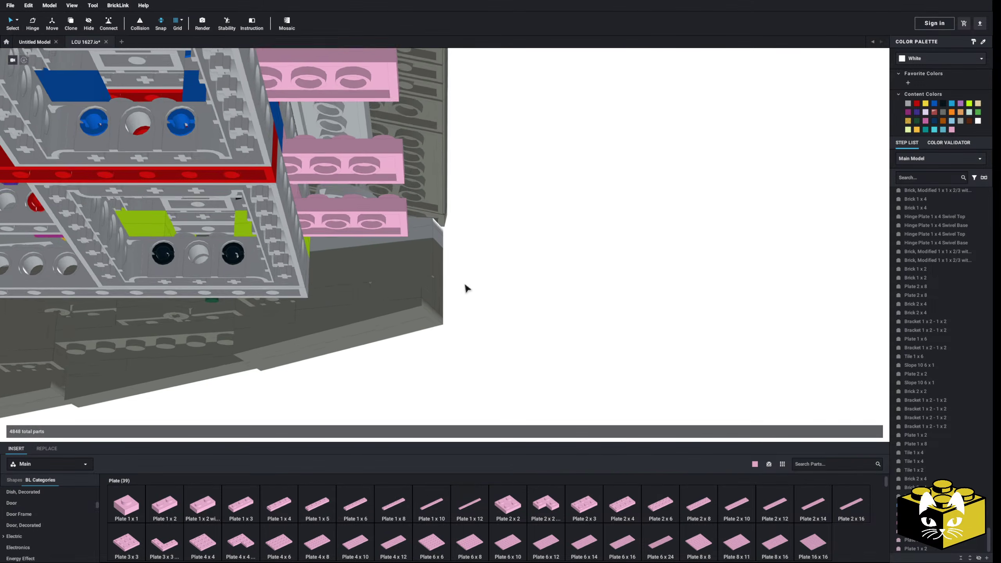
Attach a pink inverted 1 x 2 - 1 x 2 bracket to the end of both 2 x 4 plates on one half of the stern.
scroll(516, 304, "up", 3)
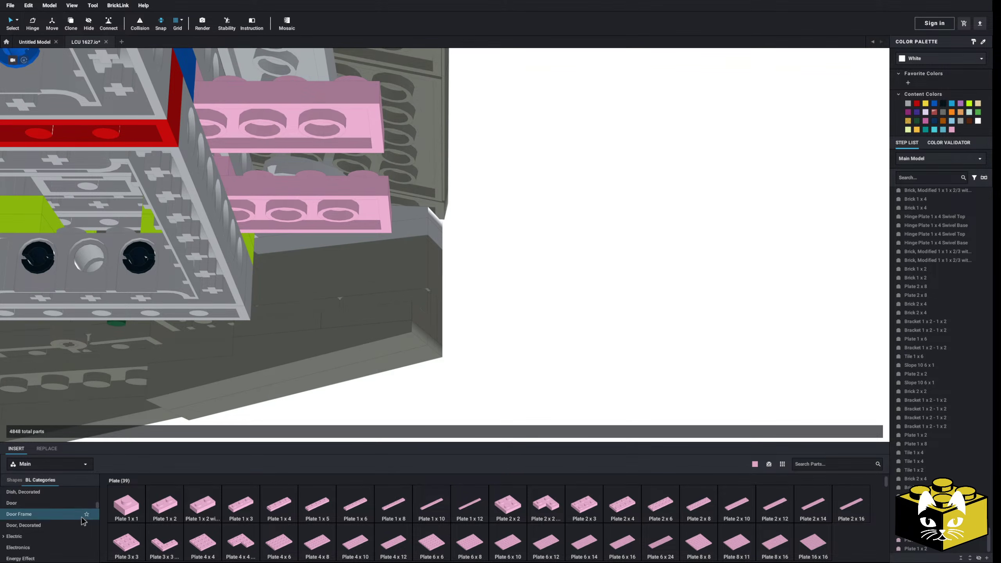
scroll(84, 521, "up", 1)
scroll(68, 500, "down", 3)
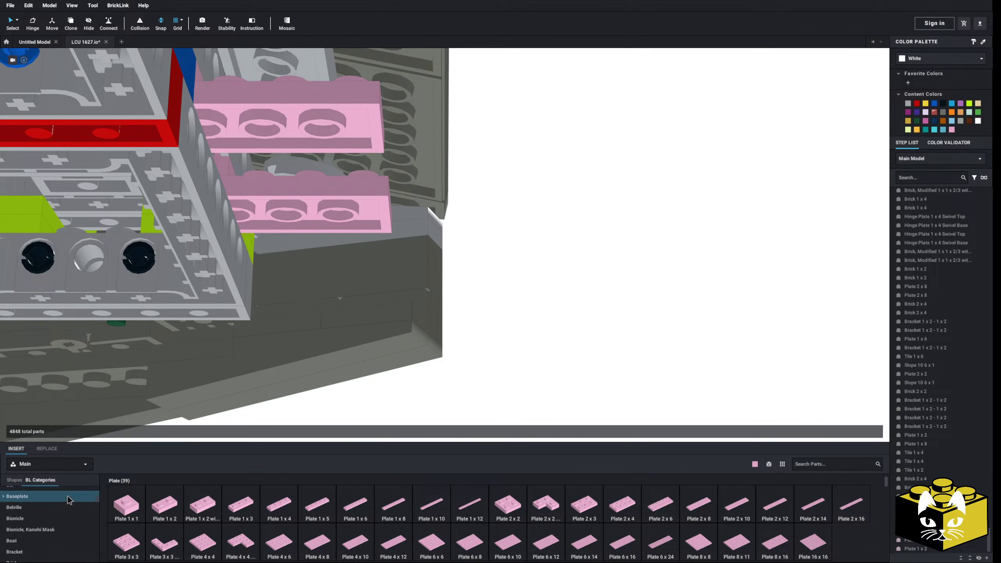
left_click(52, 509)
right_click_drag(457, 269, 314, 377)
scroll(306, 369, "down", 5)
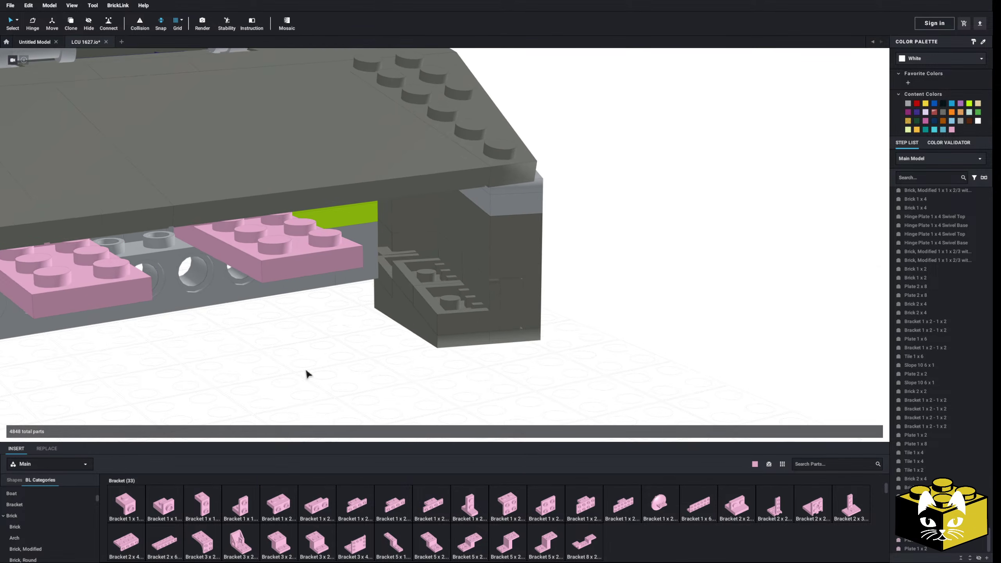
left_click_drag(322, 501, 326, 237)
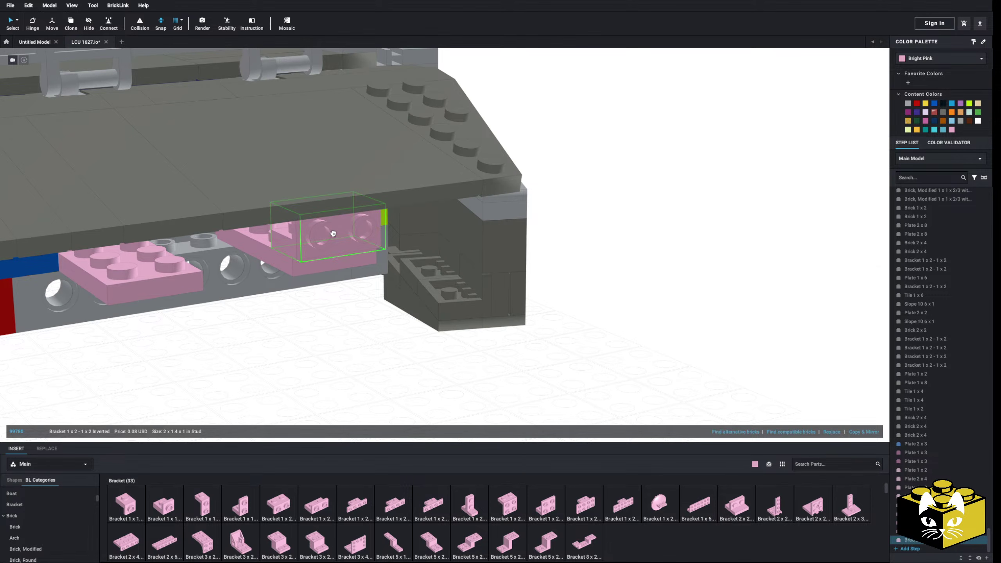
left_click(326, 342)
right_click_drag(326, 342, 425, 423)
left_click_drag(305, 509, 496, 196)
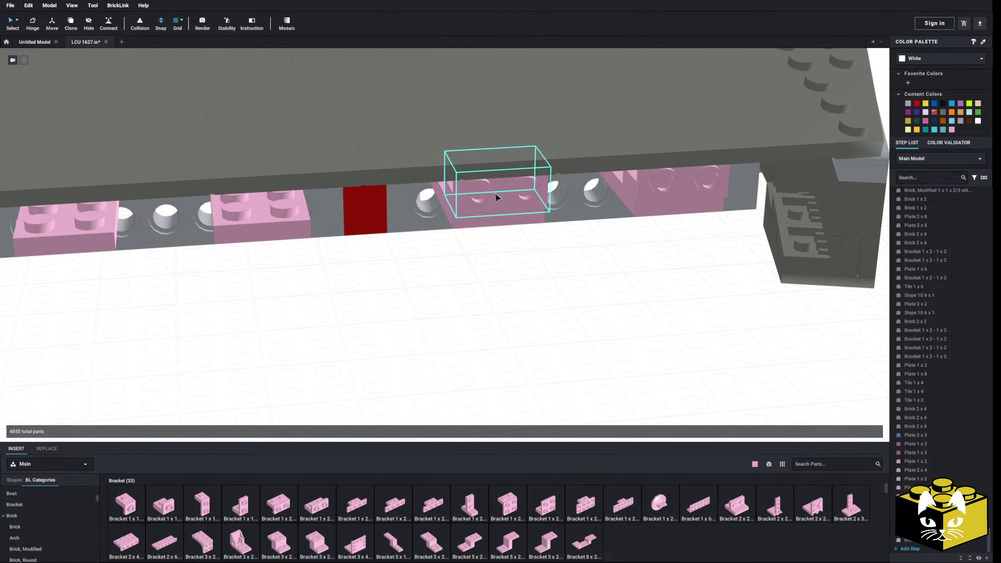
Place a pink 1 x 6 plate across the outward-facing studs of the two brackets.
right_click_drag(496, 197, 451, 316)
middle_click_drag(449, 312, 532, 227)
scroll(41, 496, "up", 5)
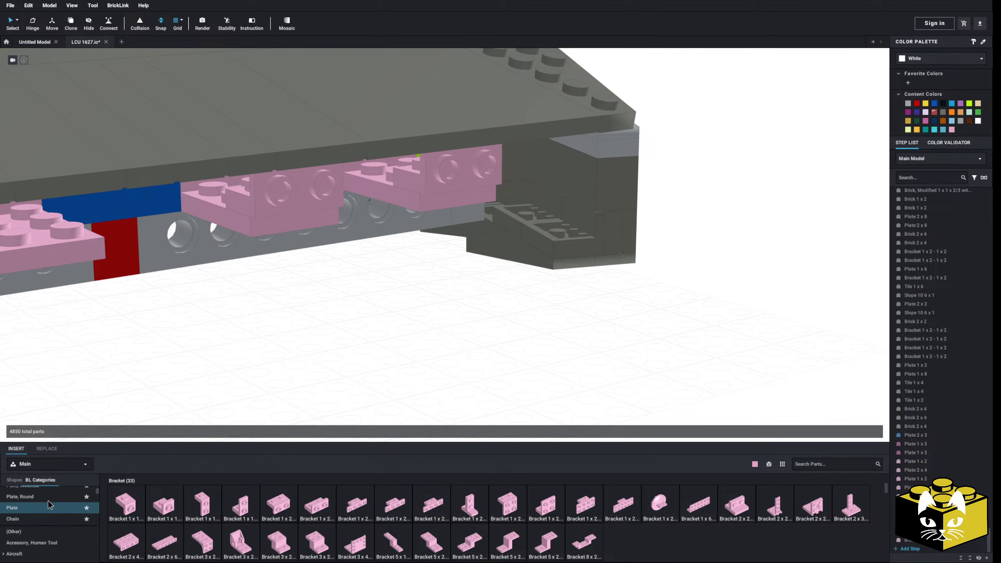
left_click(46, 514)
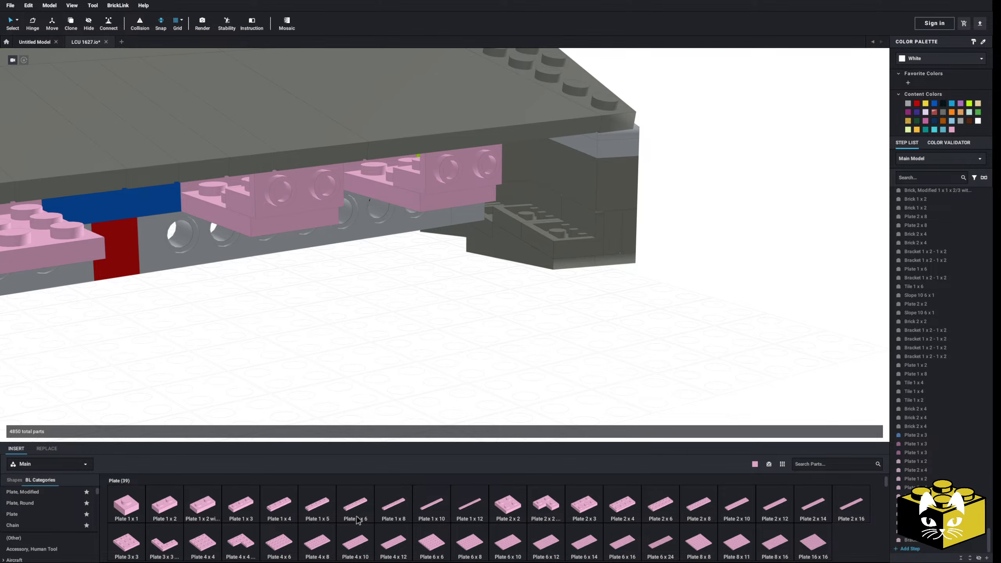
left_click_drag(356, 519, 433, 190)
left_click(401, 321)
right_click_drag(401, 321, 364, 439)
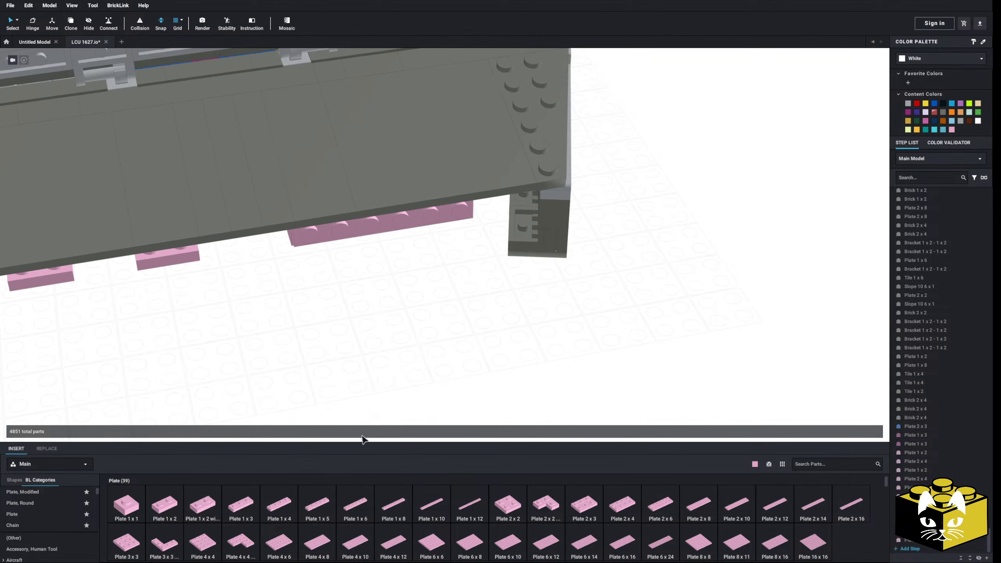
Try a second pink 1 x 6 plate on the first one, offset two studs toward the hull side.
left_click_drag(352, 511, 435, 221)
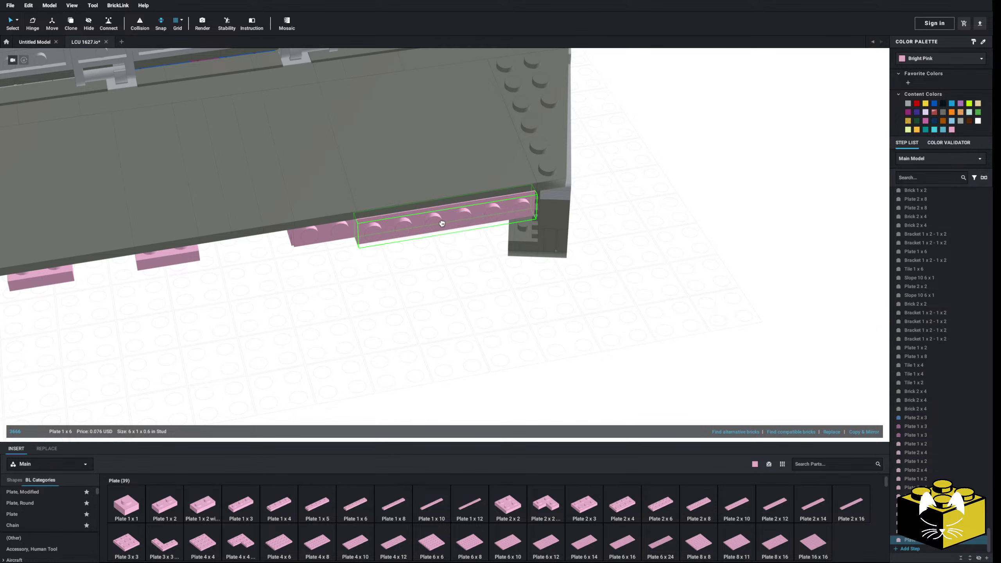
scroll(422, 291, "up", 2)
scroll(419, 293, "down", 3)
mouse_move(418, 291)
right_mouse_down()
mouse_move(382, 259)
mouse_move(416, 278)
right_mouse_up()
Place a pink 2 x 3 tile at the stern corner beside the hull side, and remove the offset 1 x 6 plate behind it.
scroll(26, 506, "down", 5)
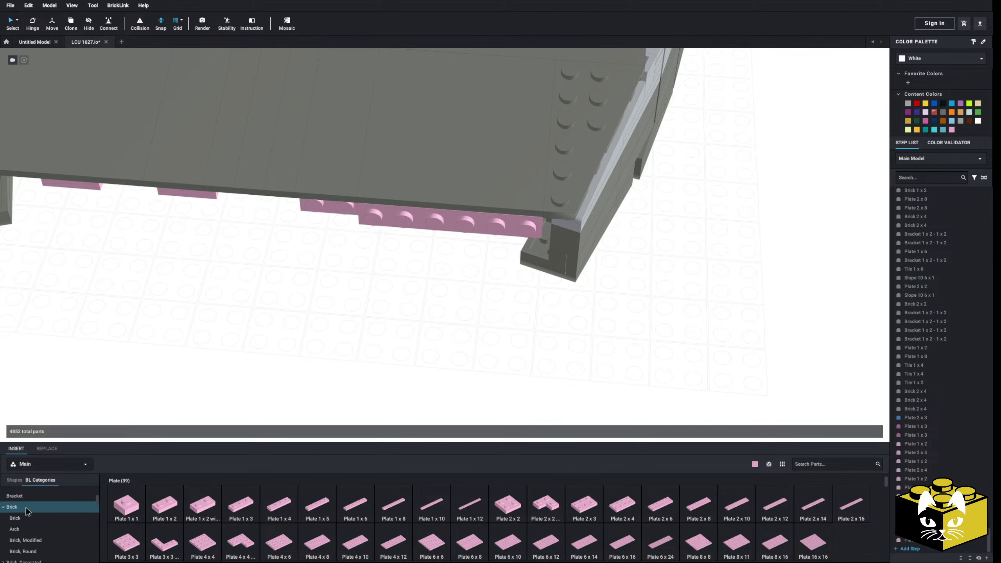
scroll(44, 536, "down", 15)
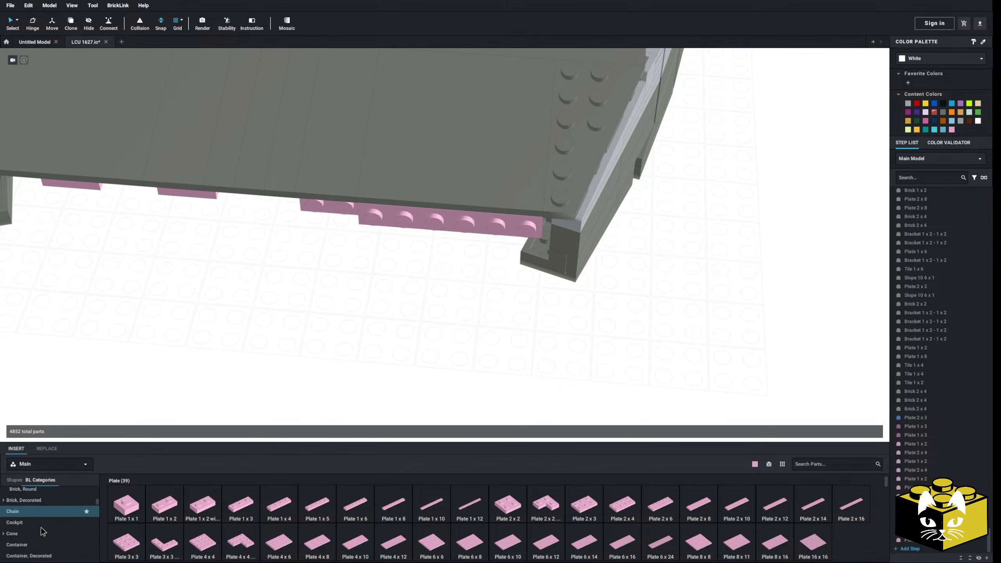
scroll(43, 525, "down", 10)
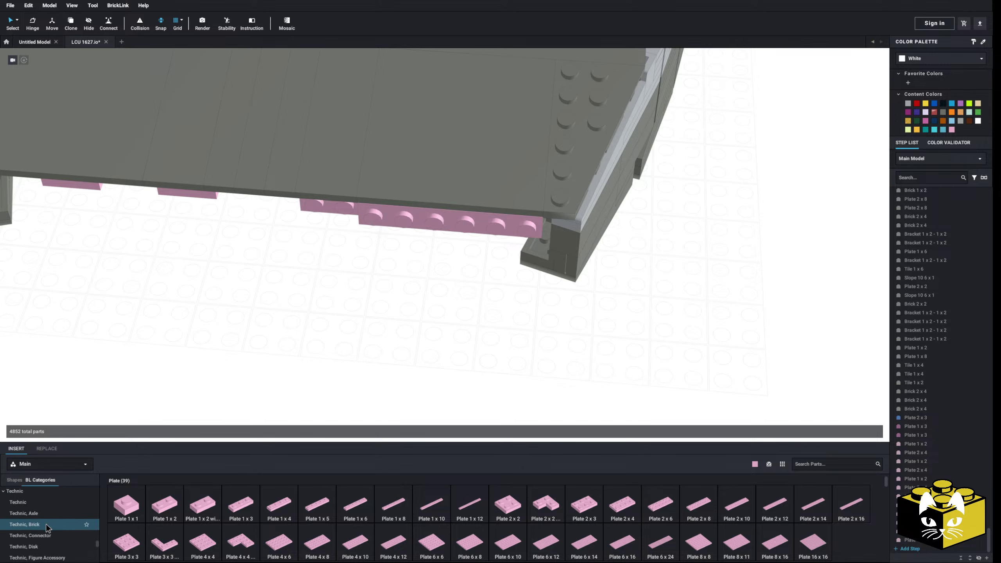
left_click(31, 527)
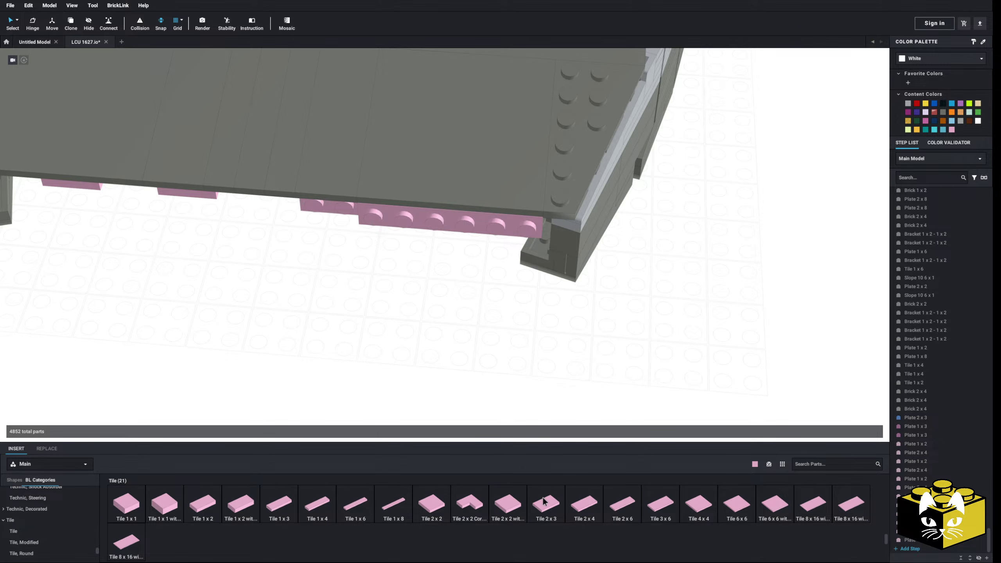
left_click_drag(543, 501, 543, 268)
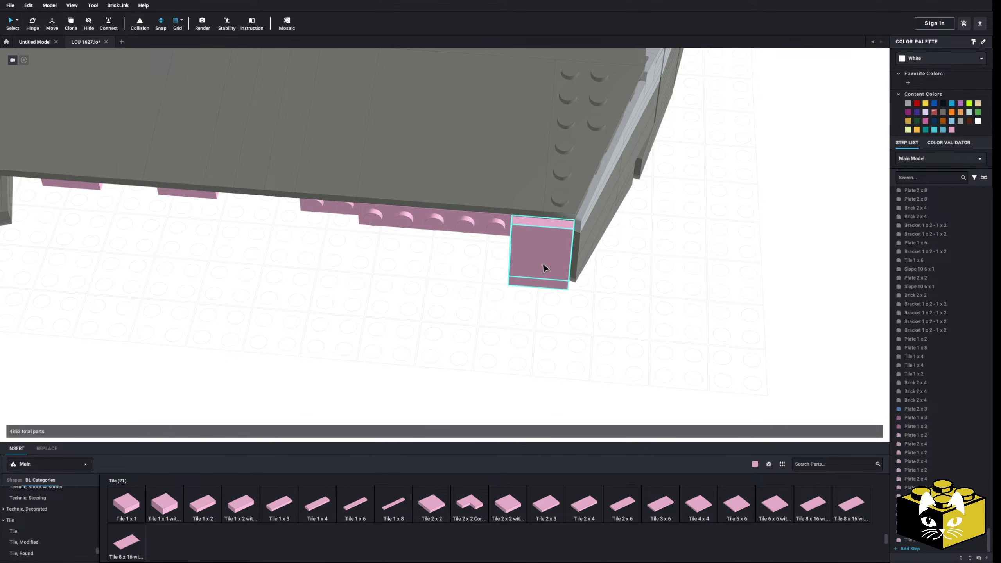
right_click_drag(508, 335, 410, 166)
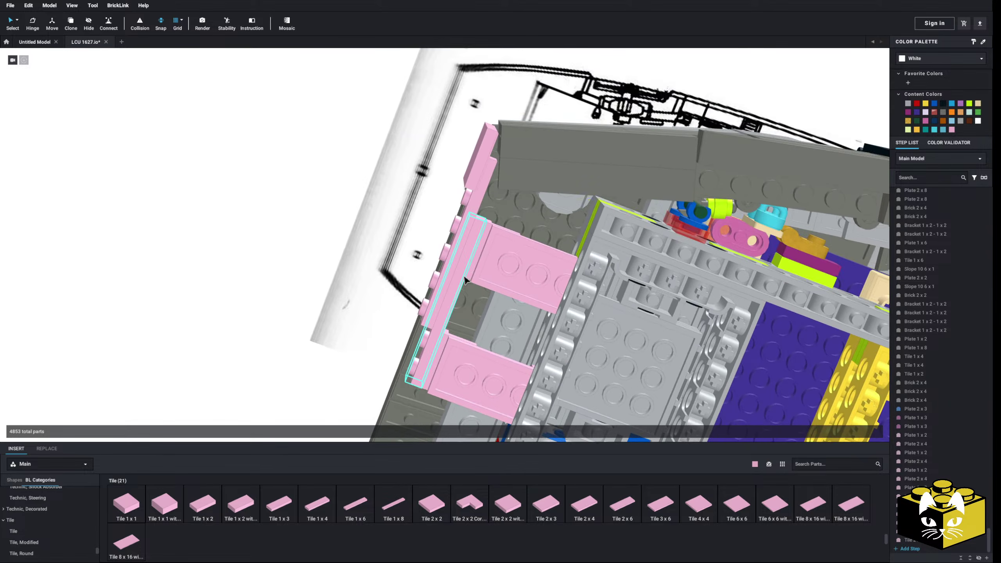
right_click_drag(464, 280, 470, 352)
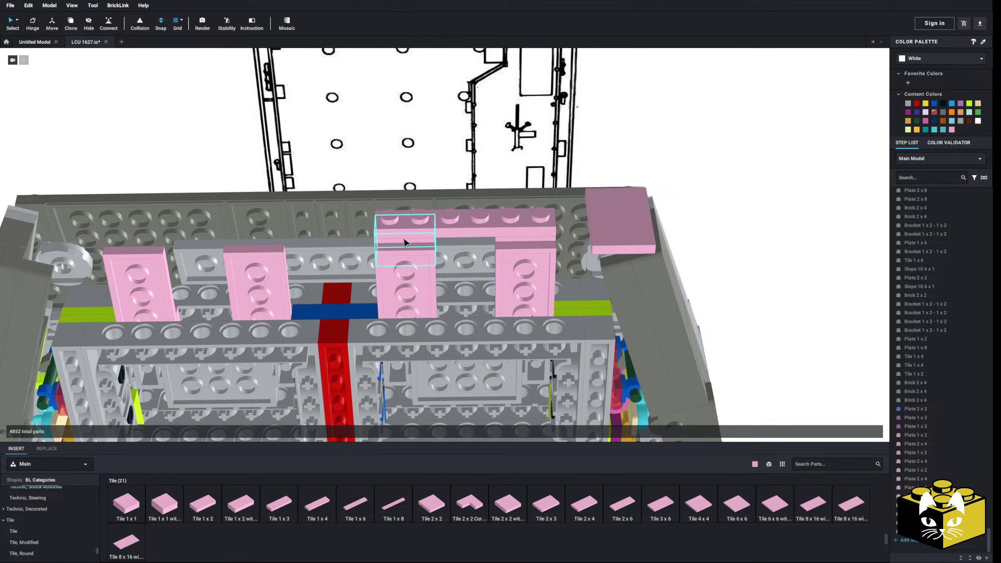
Copy the two inverted brackets with their pink 1 x 6 plate and paste them onto the other half of the stern.
right_click(507, 241)
left_click(520, 268)
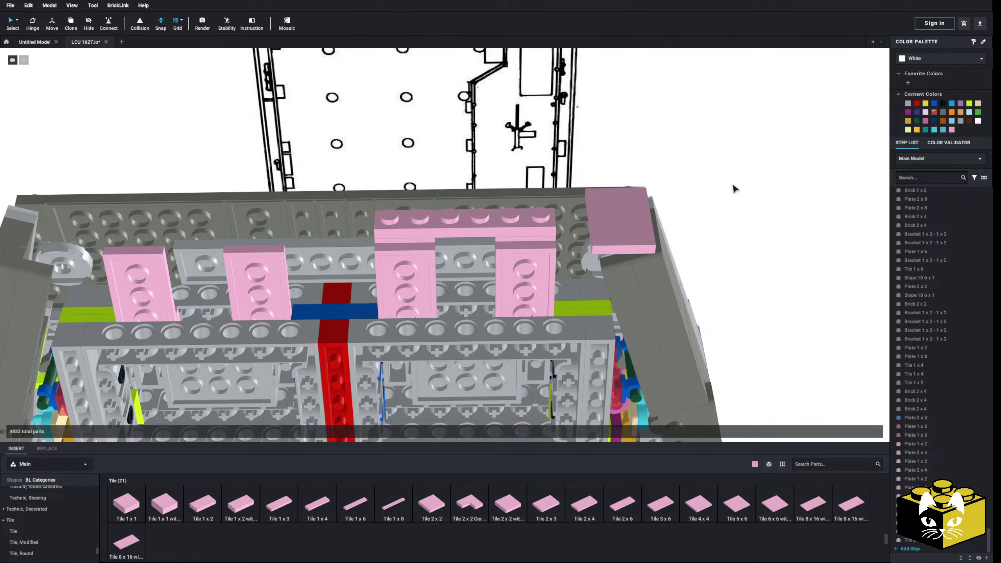
left_click(275, 248)
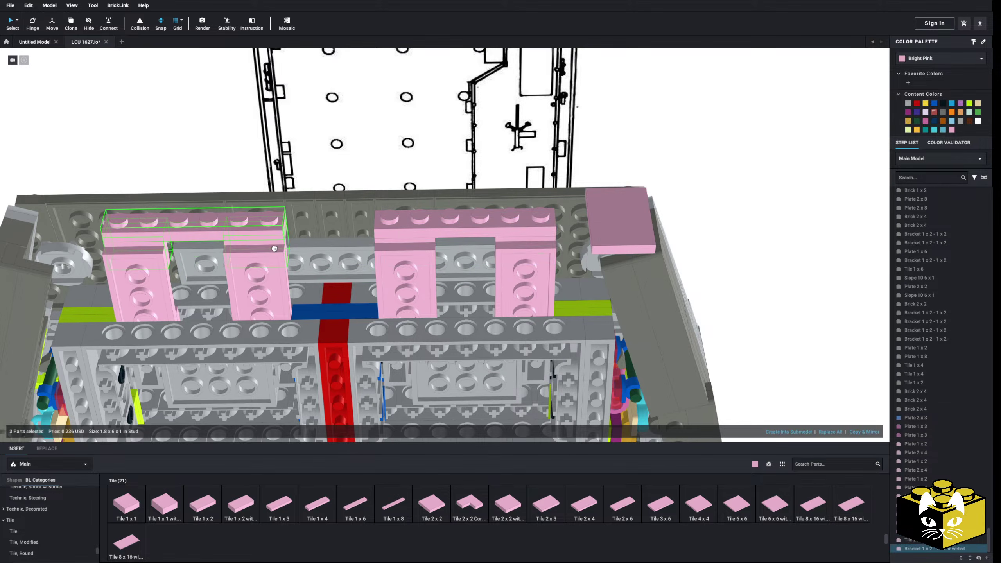
left_click(697, 237)
Attach a pink 2 x 8 plate over the outward-facing studs of the 1 x 6 plate beside the corner tile.
middle_click_drag(705, 251, 747, 256)
middle_click_drag(144, 292, 350, 295)
scroll(351, 295, "up", 5)
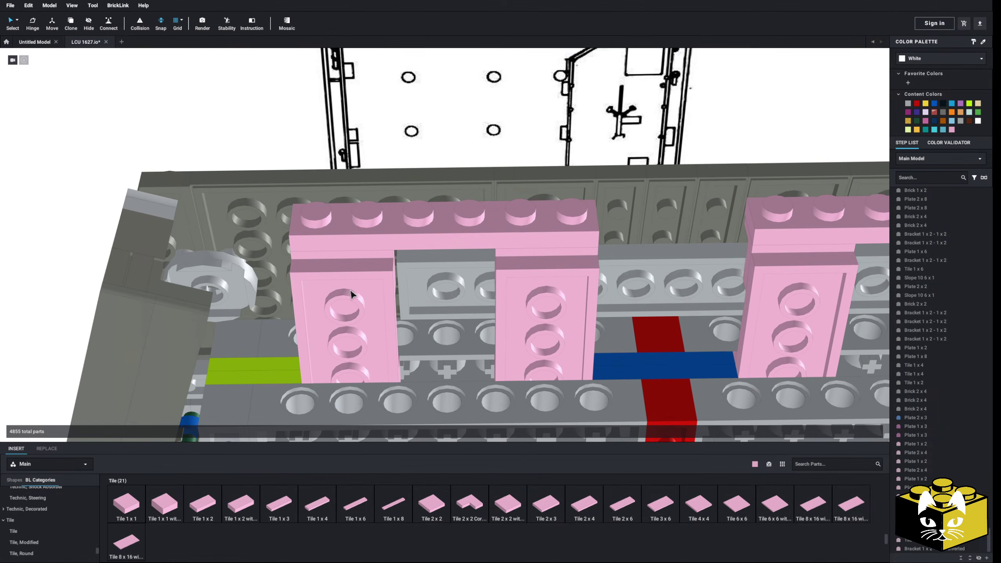
right_click_drag(351, 291, 374, 328)
scroll(356, 318, "down", 4)
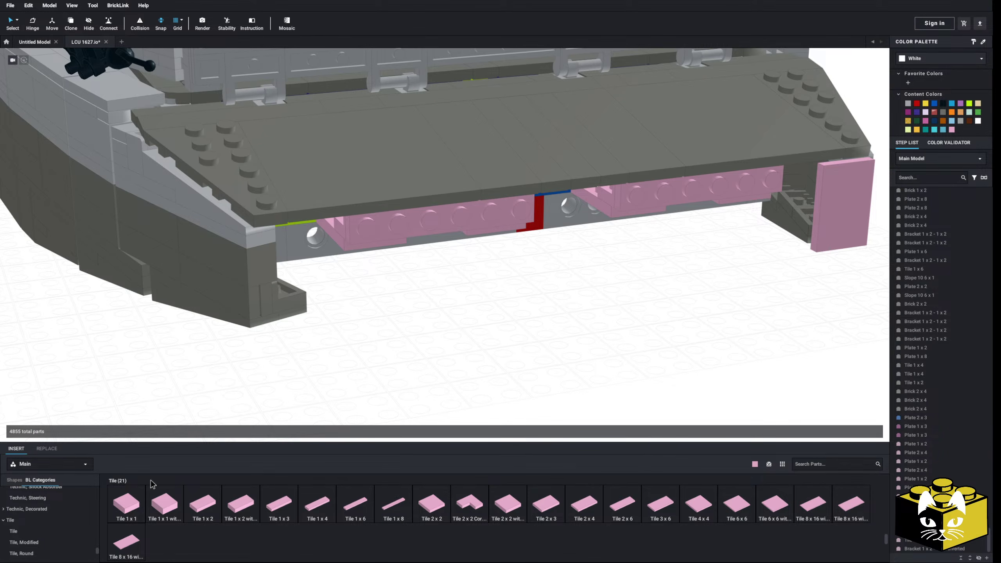
scroll(43, 507, "up", 5)
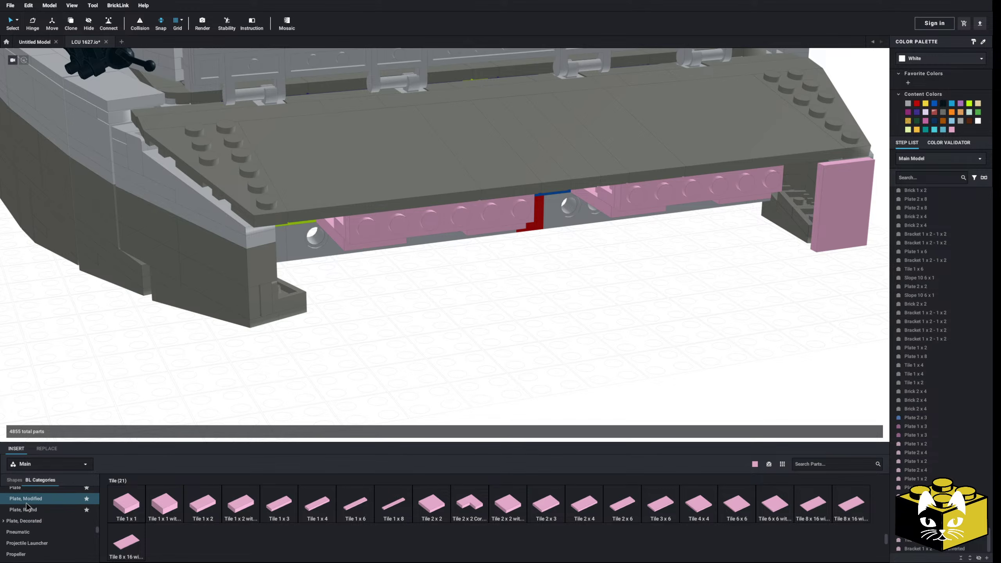
left_click(24, 509)
right_click_drag(497, 355, 519, 415)
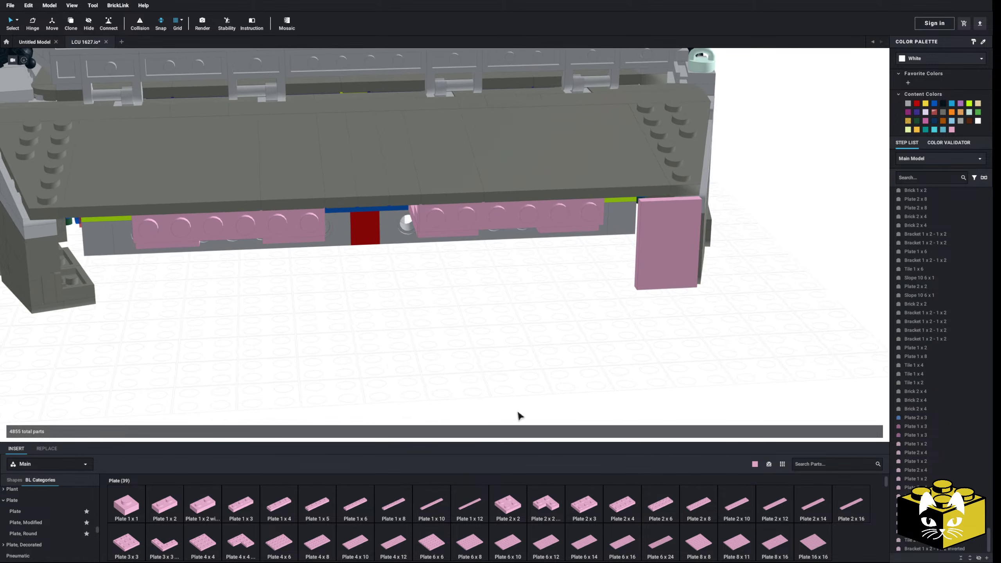
left_click(653, 509)
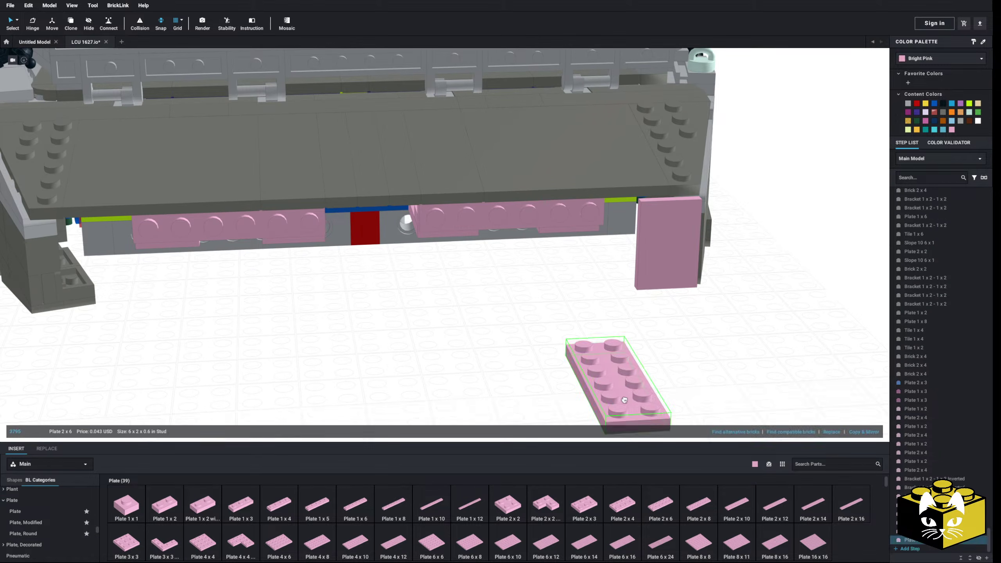
left_click(698, 507)
left_click(547, 237)
left_click(551, 236)
key("Escape")
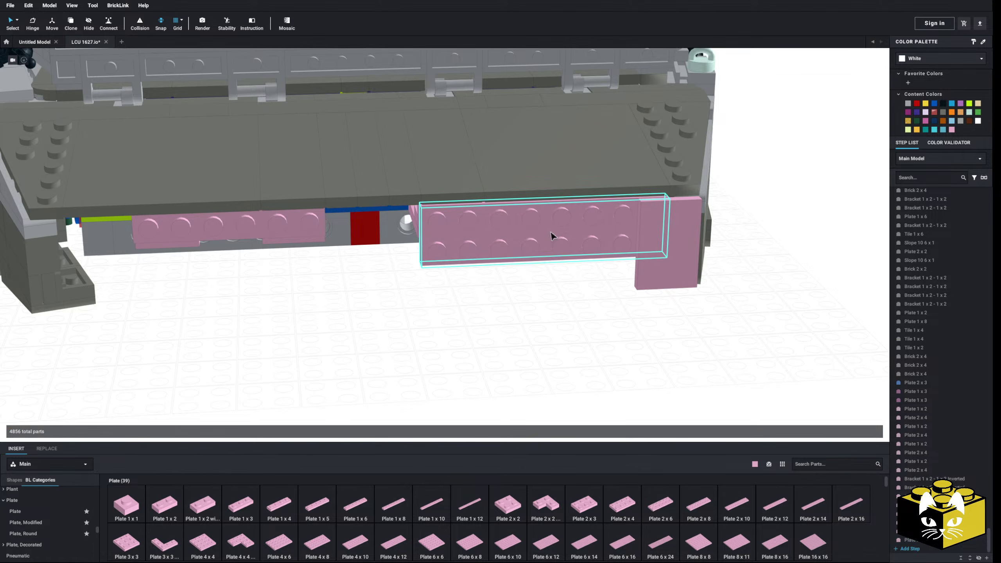
Place a second pink 2 x 8 plate on the 1 x 6 plate of the other stern half, reaching the hull side.
middle_click_drag(463, 323, 544, 324)
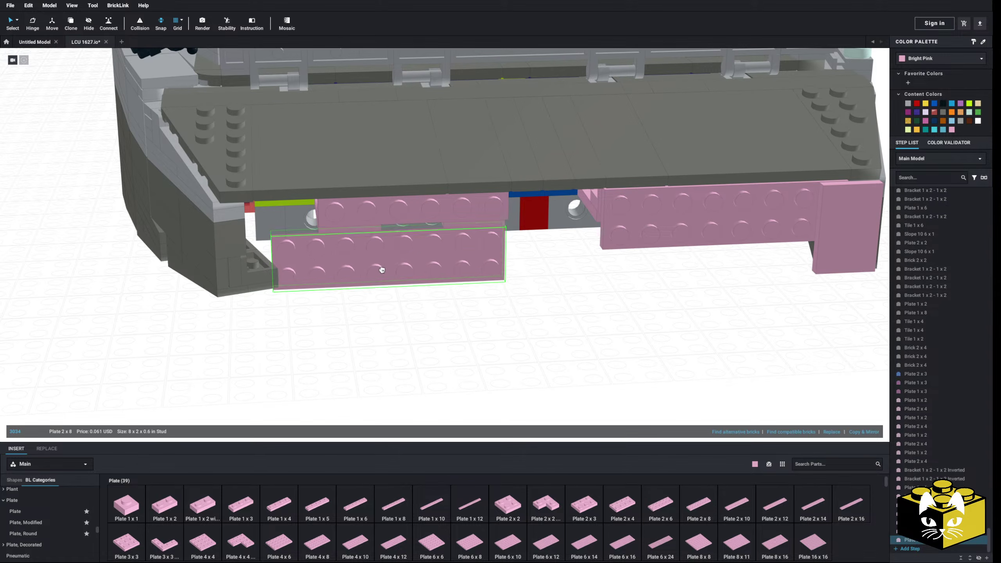
left_click(386, 235)
left_click(469, 346)
Try a pink 1 x 5 plate behind the two 2 x 8 plates to bridge the central gap.
right_click_drag(473, 355, 517, 276)
middle_click_drag(517, 275, 437, 277)
right_click_drag(384, 346, 355, 391)
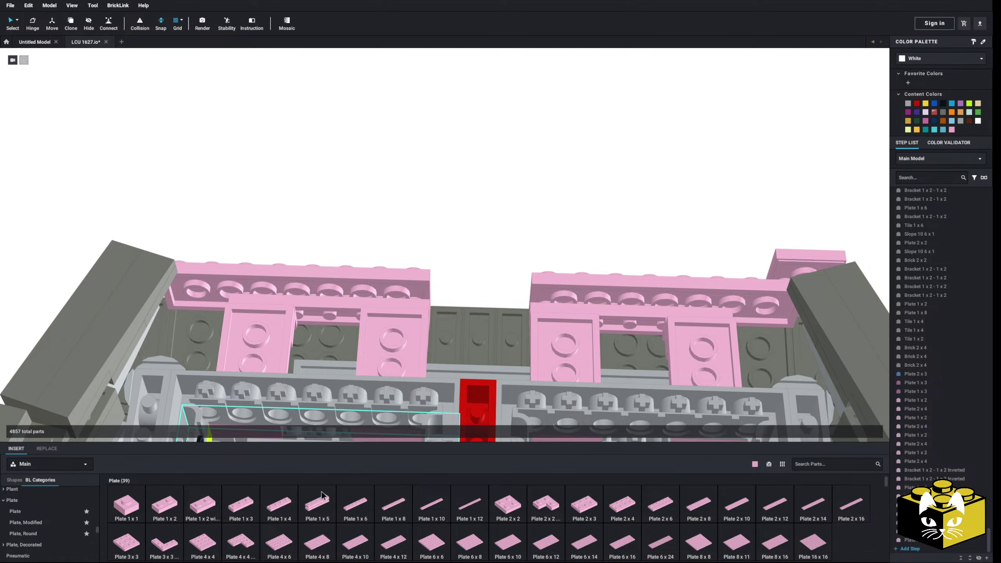
left_click(317, 504)
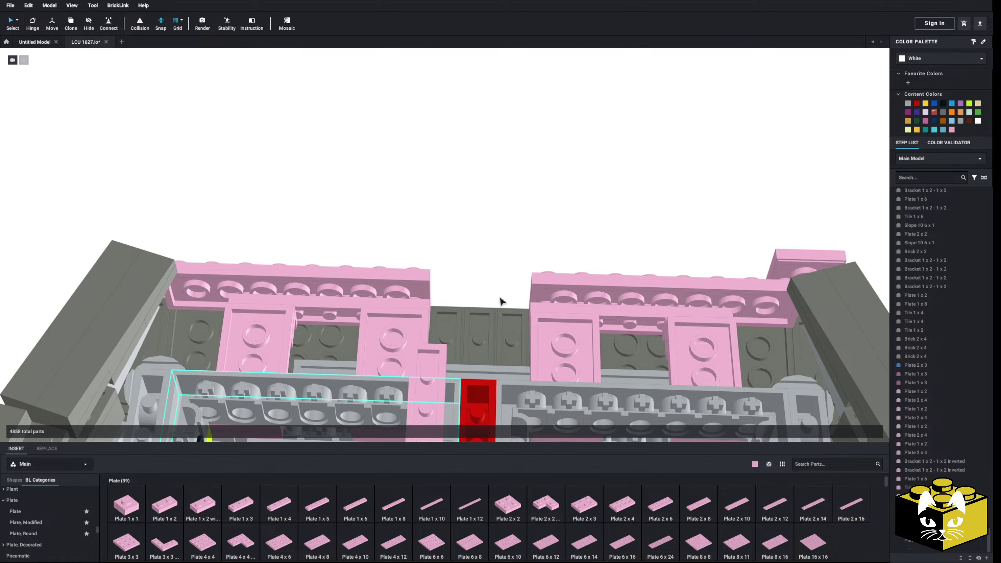
left_click(480, 298)
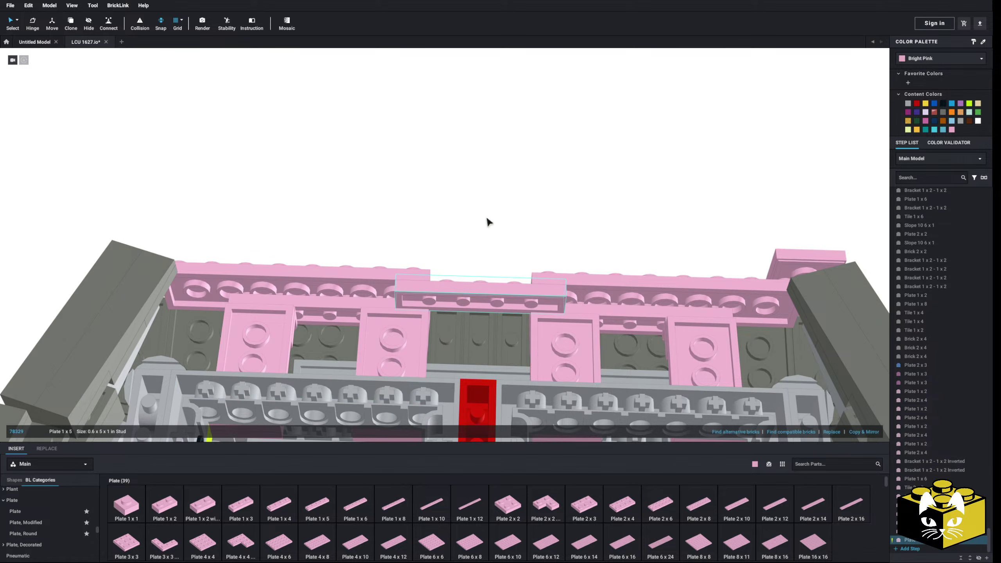
Try a pink Slope, Curved 2 x 1 x 2/3 Inverted beside the bridging 1 x 5 plate, and remove both parts.
scroll(57, 518, "down", 1)
scroll(54, 519, "down", 1)
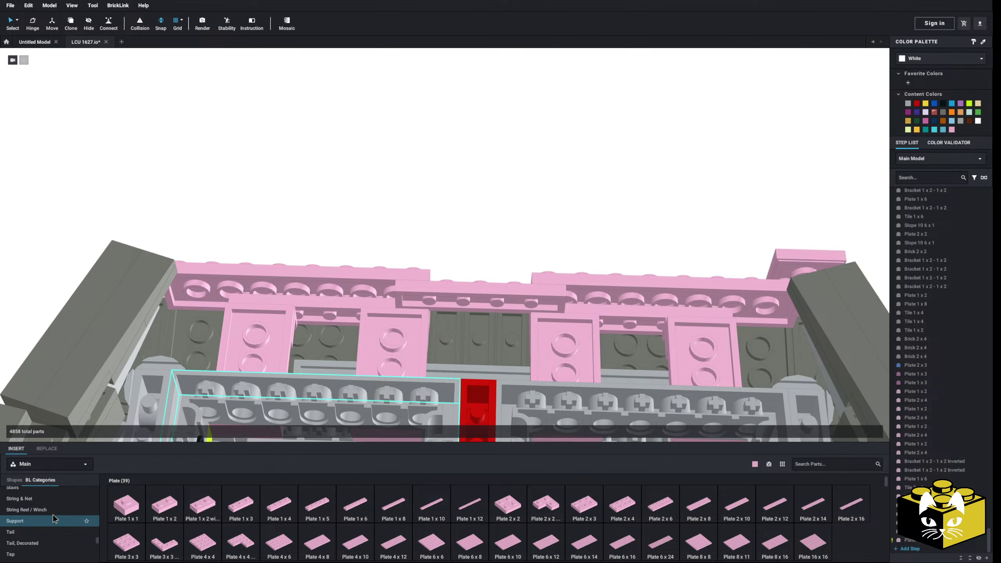
left_click(46, 519)
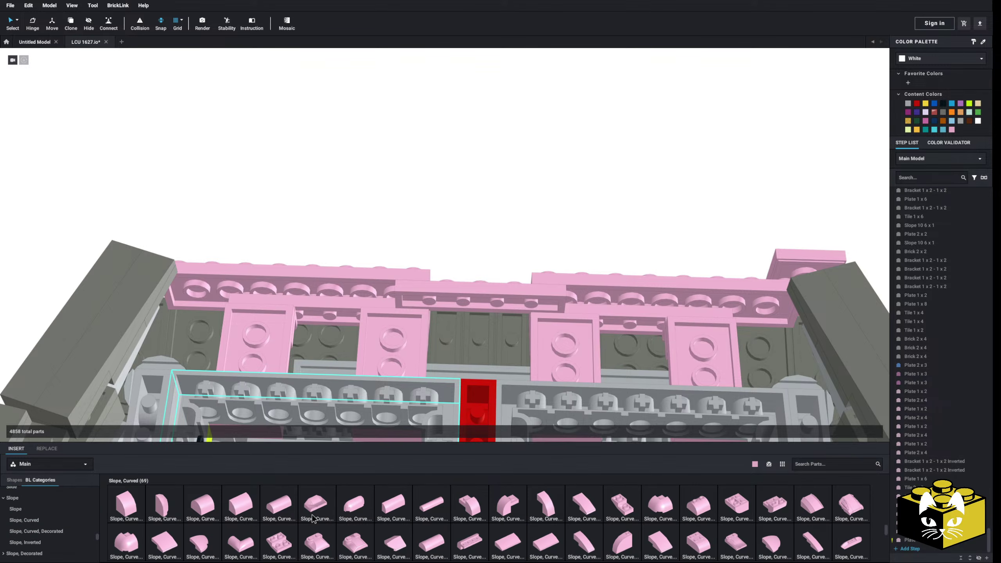
left_click(599, 496)
left_click(391, 295)
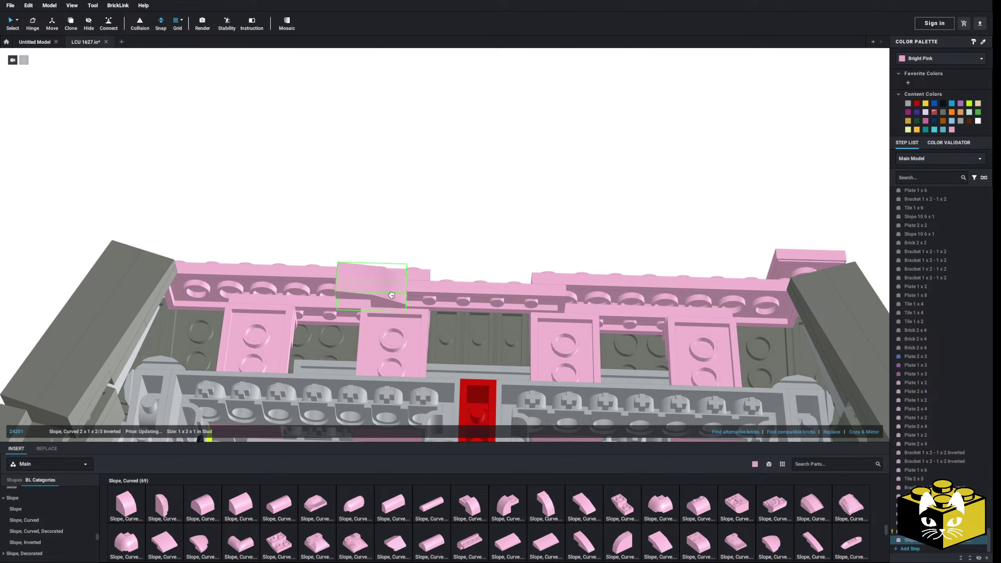
key("Delete")
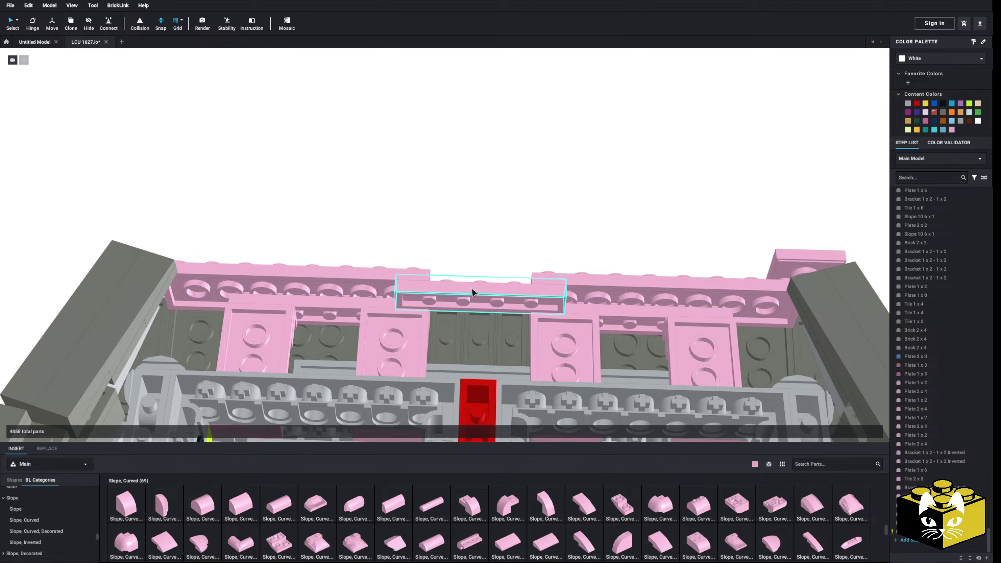
key("Delete")
Try a pink 1 x 4 plate behind one 2 x 8 plate, extending one stud into the central gap, and delete it.
scroll(68, 524, "up", 2)
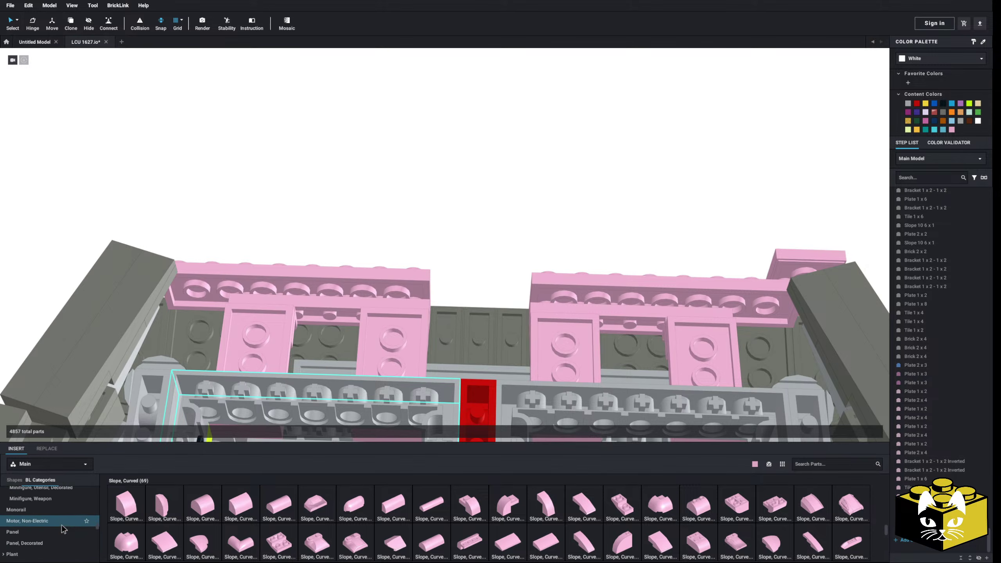
scroll(55, 527, "down", 1)
left_click(37, 547)
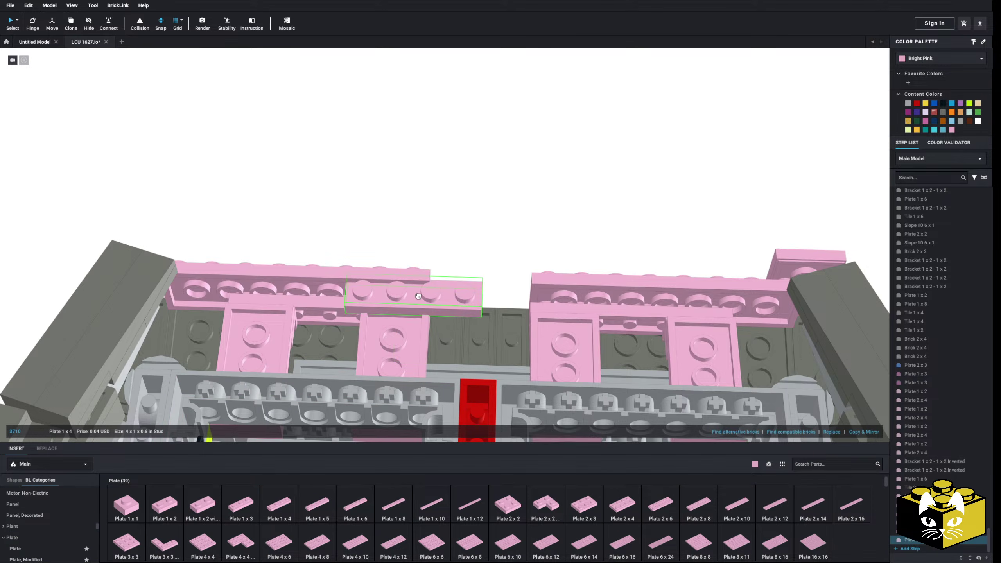
left_click(356, 301)
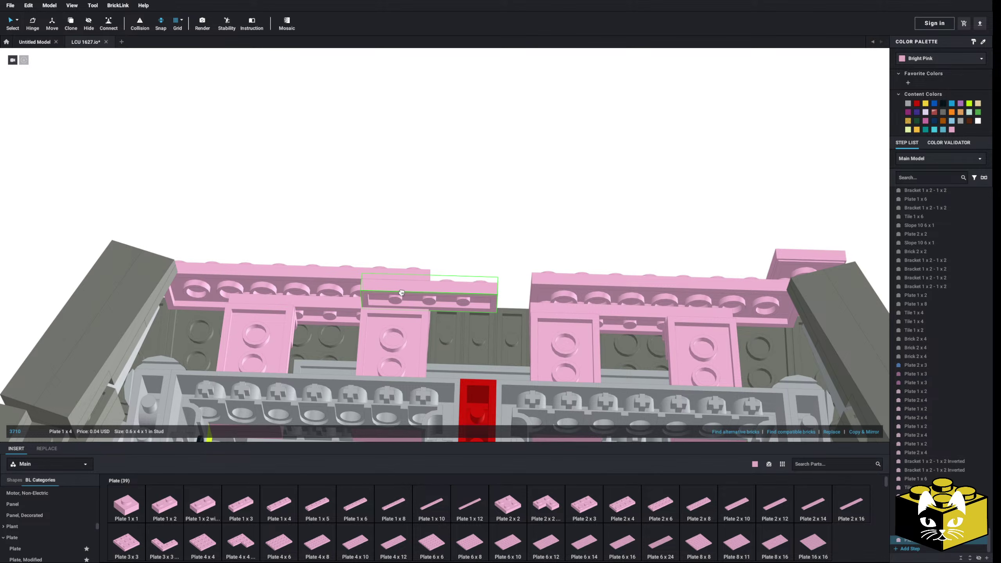
left_click(547, 206)
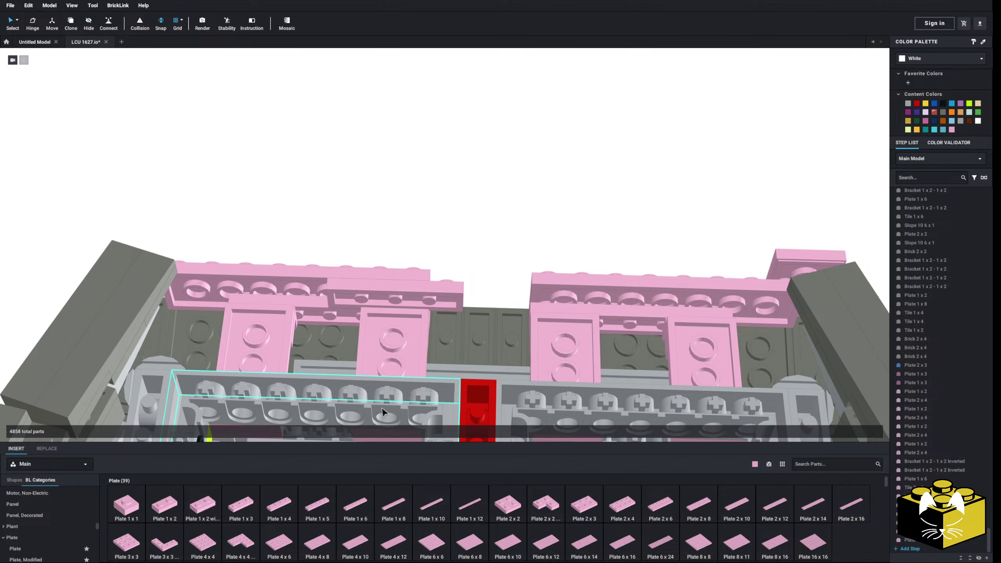
left_click(436, 284)
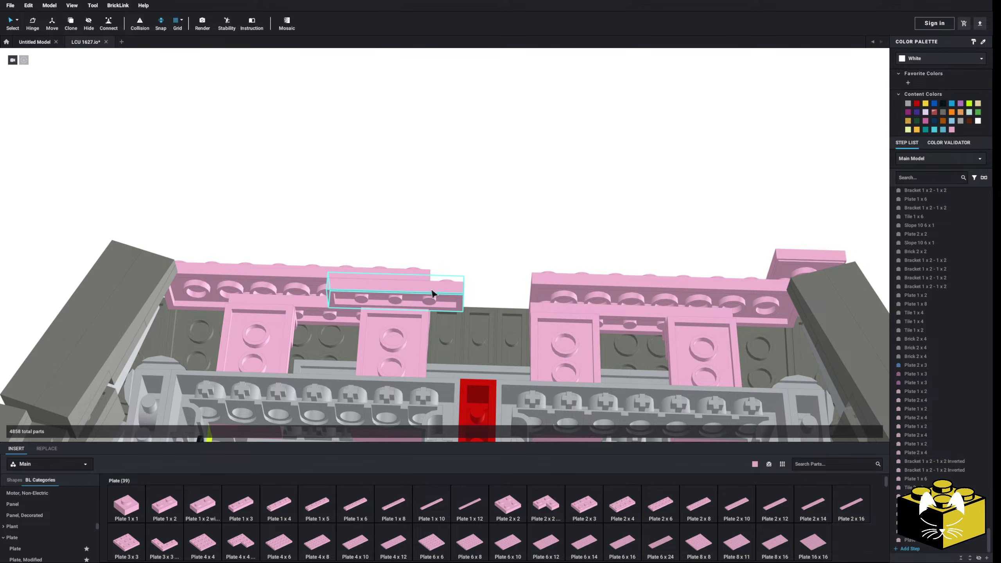
key("Delete")
Place a pink 1 x 10 plate behind the two 2 x 8 plates, bridging the central gap.
left_click_drag(429, 513, 469, 286)
key("Up")
key("Left")
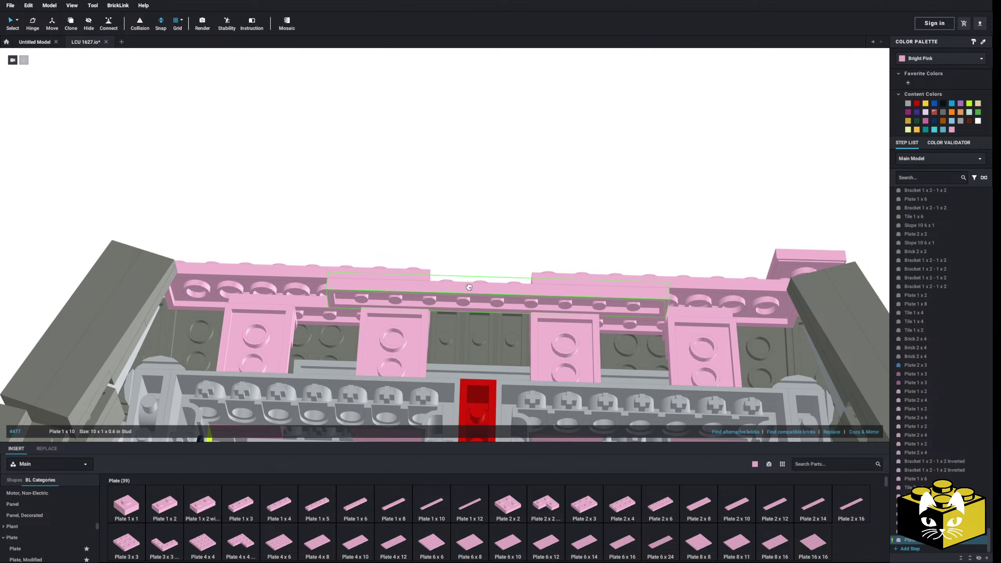
left_click(465, 252)
Fill the gap between the two 2 x 8 plates with a pink 2 x 3 plate.
right_click_drag(464, 252, 465, 315)
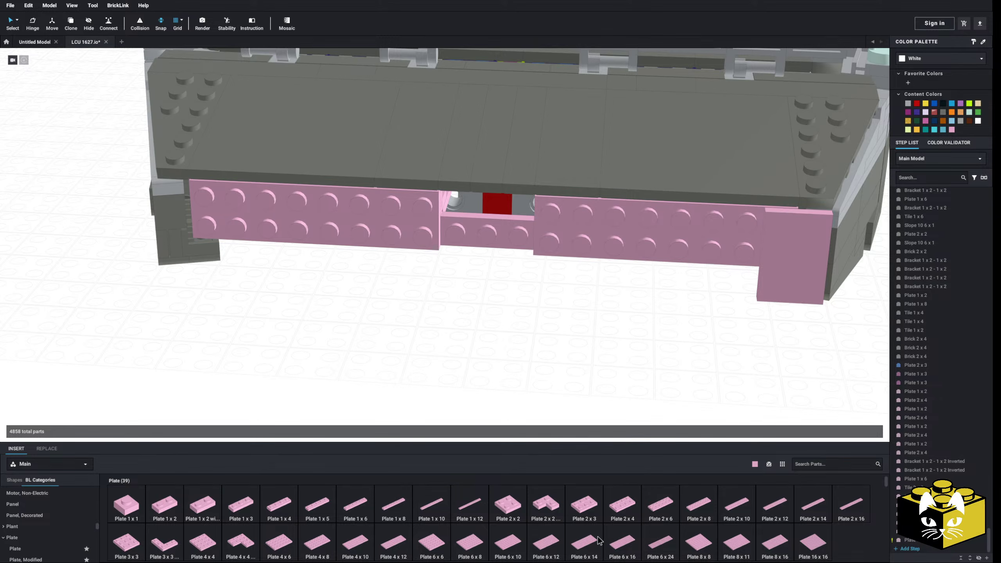
left_click_drag(580, 513, 481, 256)
scroll(438, 345, "down", 5)
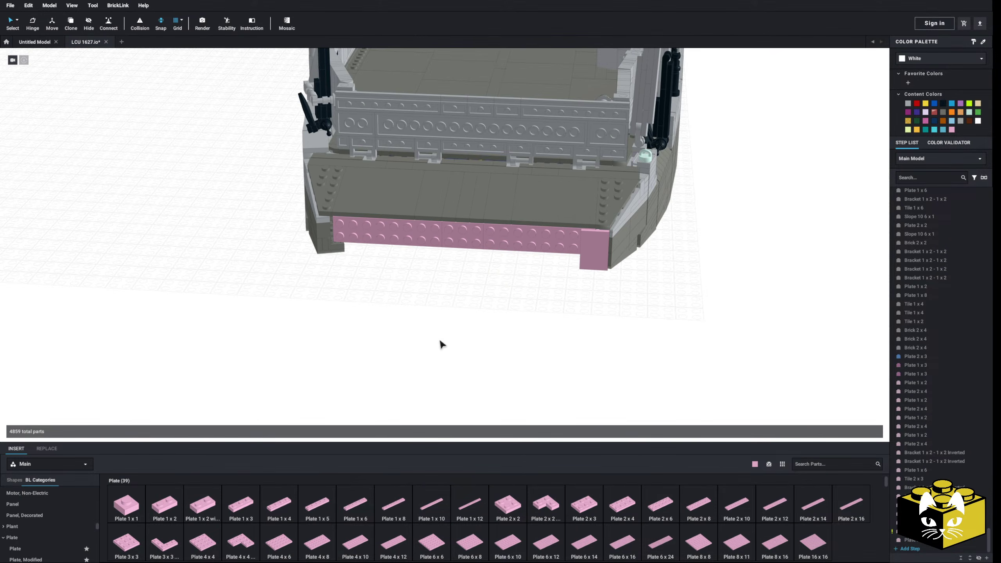
Paste copies of the corner's pink 2 x 3 tile, covering the opposite stern half with five upright tiles side by side.
right_click(583, 252)
left_click(589, 252)
right_click(506, 280)
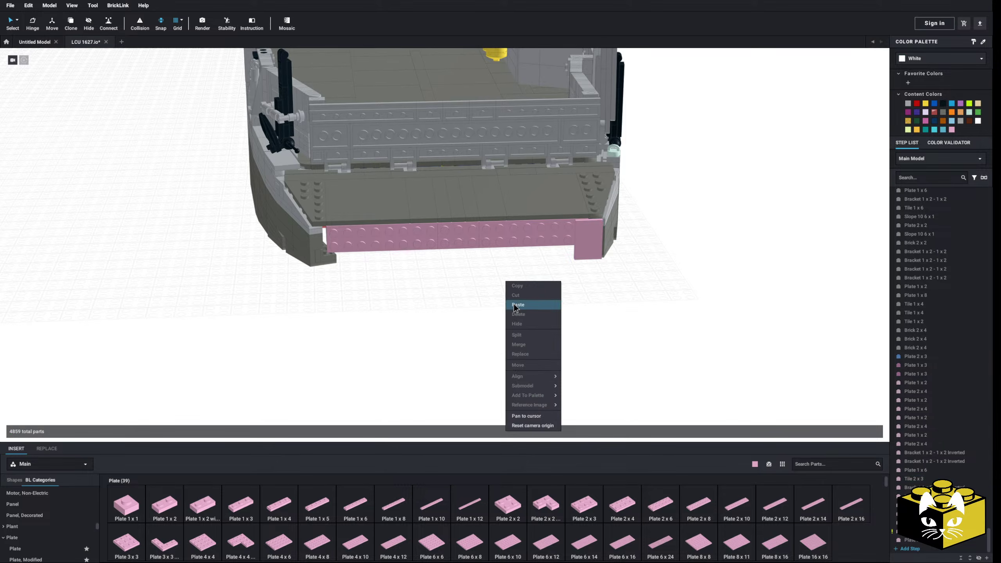
left_click(519, 303)
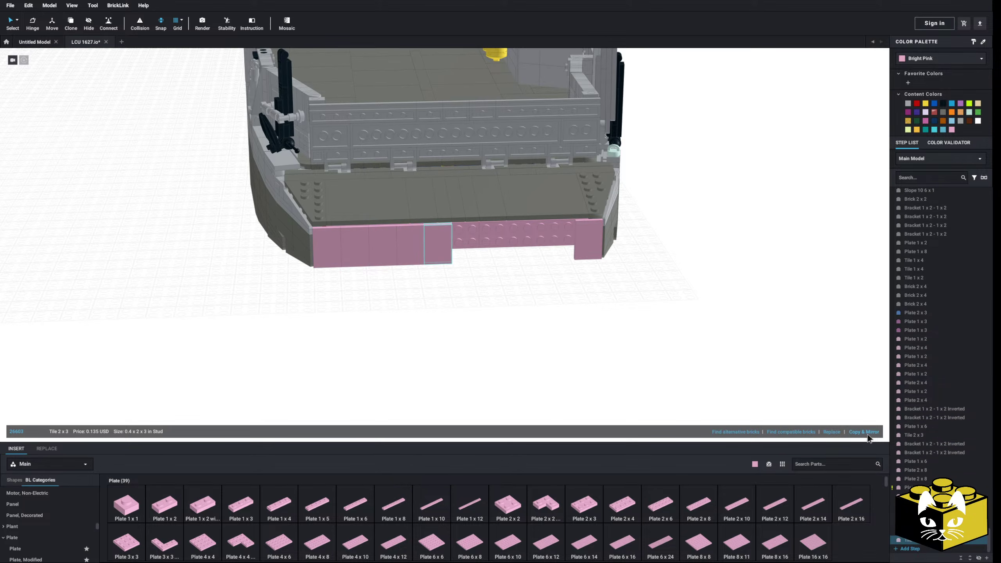
Copy four of the 2 x 3 tiles and paste them between the central gap and the original corner tile.
left_click(431, 255)
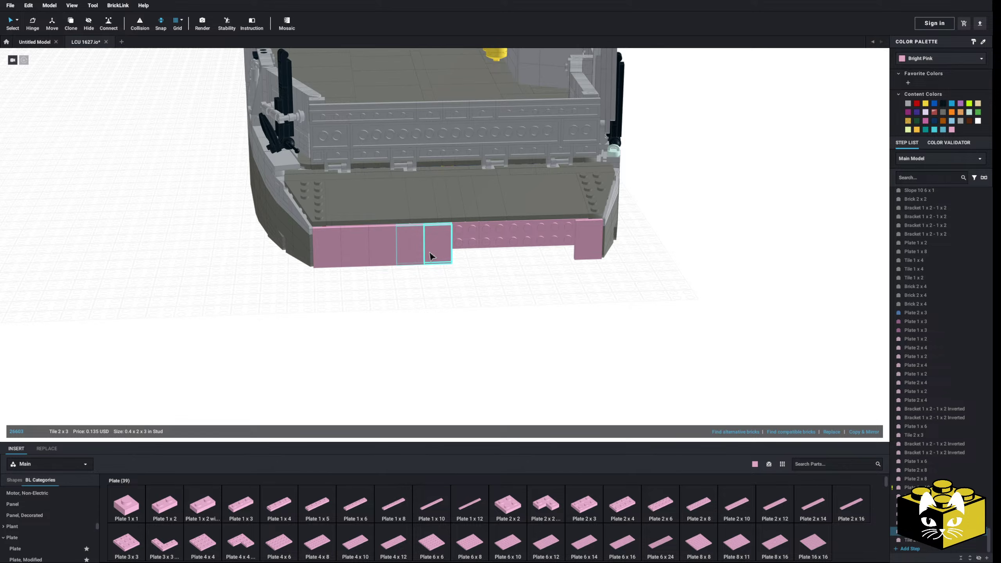
right_click(355, 258)
left_click(361, 264)
right_click(529, 314)
left_click(543, 337)
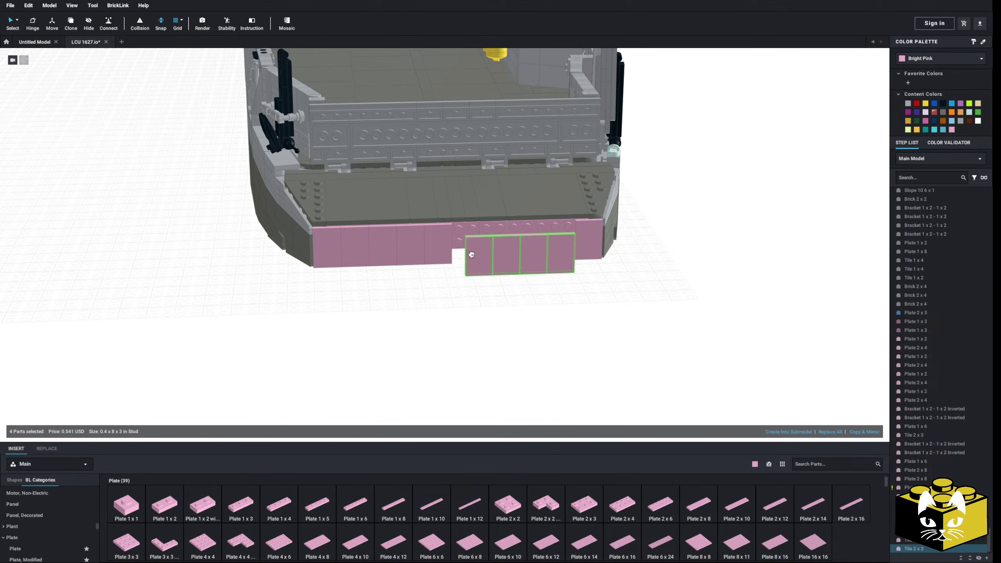
left_click(479, 247)
Cover the remaining one-stud gap at the centre of the stern with a pink 1 x 3 tile.
scroll(70, 502, "down", 3)
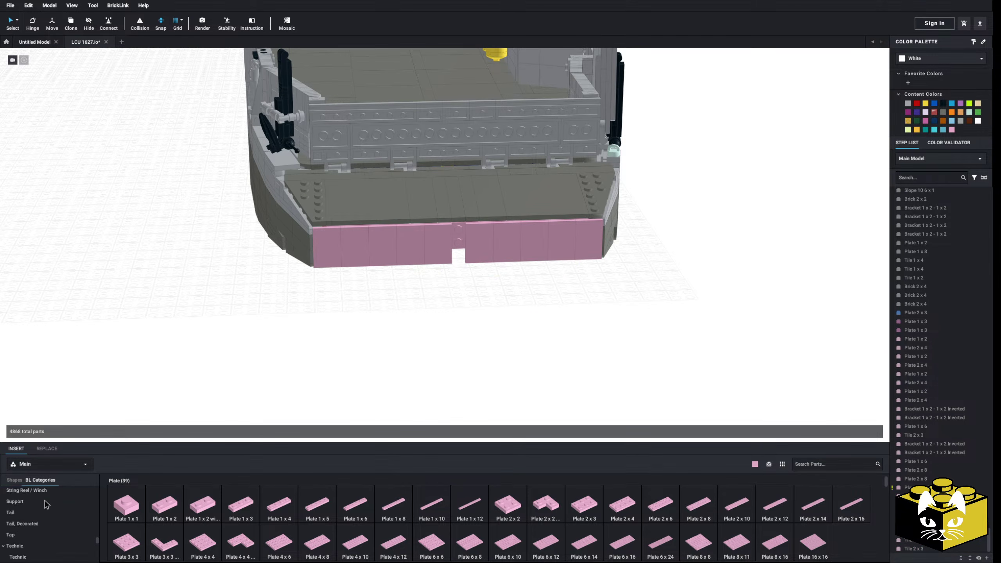
scroll(47, 504, "down", 2)
scroll(39, 509, "down", 5)
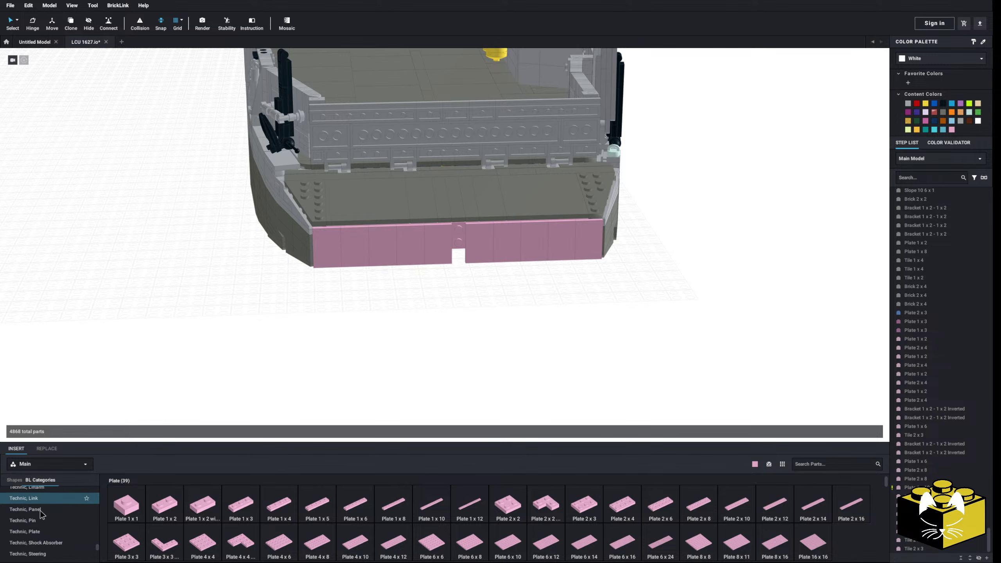
left_click(15, 503)
left_click(286, 510)
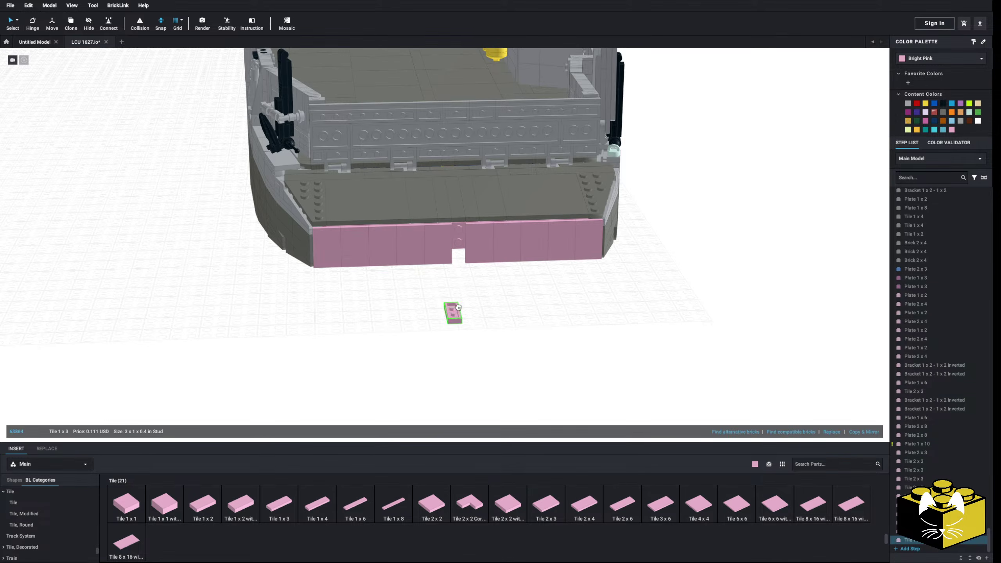
left_click(415, 343)
Select all bright pink parts by colour and recolour them, making the 2 x 3 tiles purple, the centre tile lime and the 2 x 8 plates blue.
right_click_drag(414, 343, 422, 337)
left_click(17, 19)
left_click(47, 51)
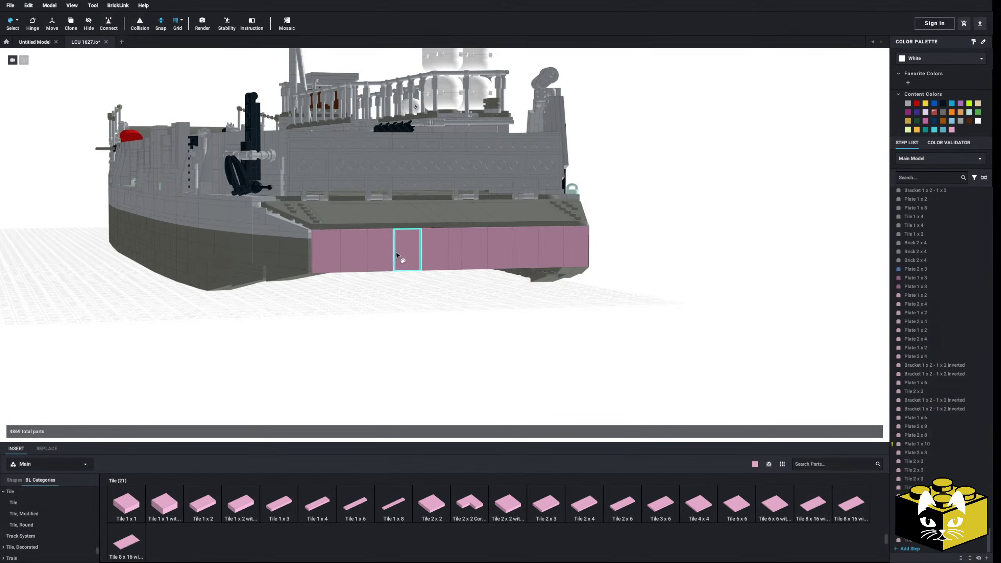
left_click(402, 243)
right_click_drag(748, 233, 741, 206)
right_click_drag(546, 280, 673, 239)
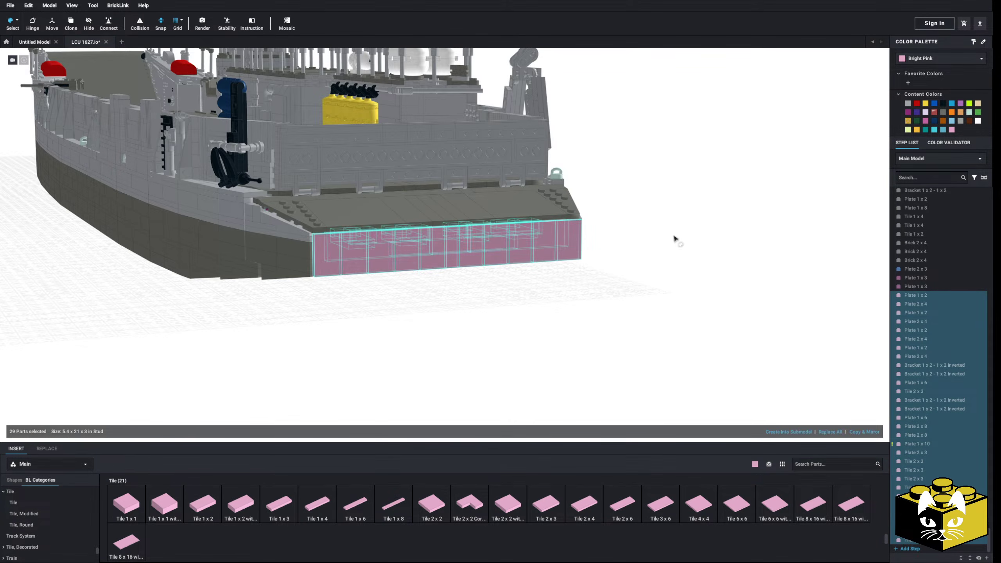
left_click(933, 60)
left_click(802, 301)
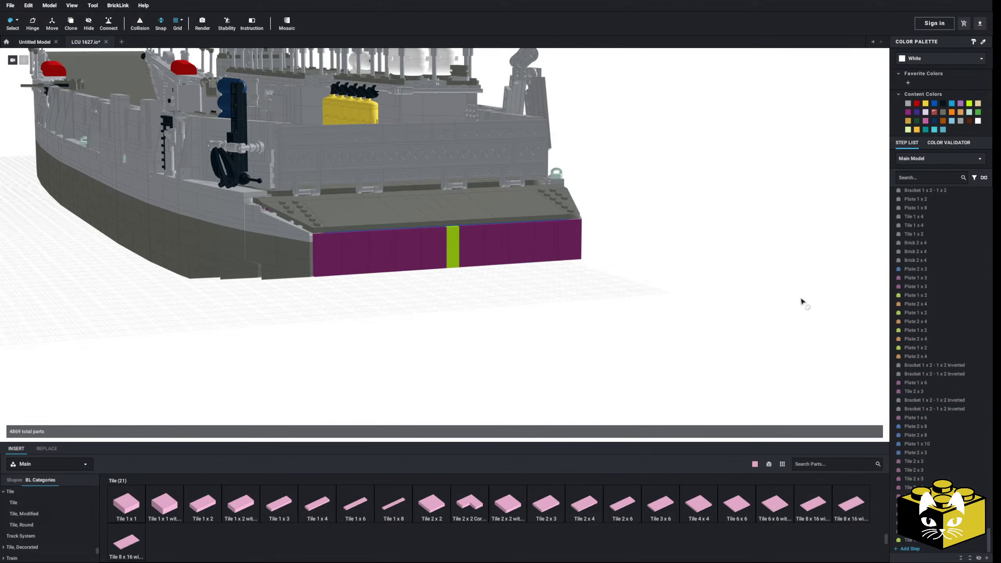
scroll(300, 290, "up", 3)
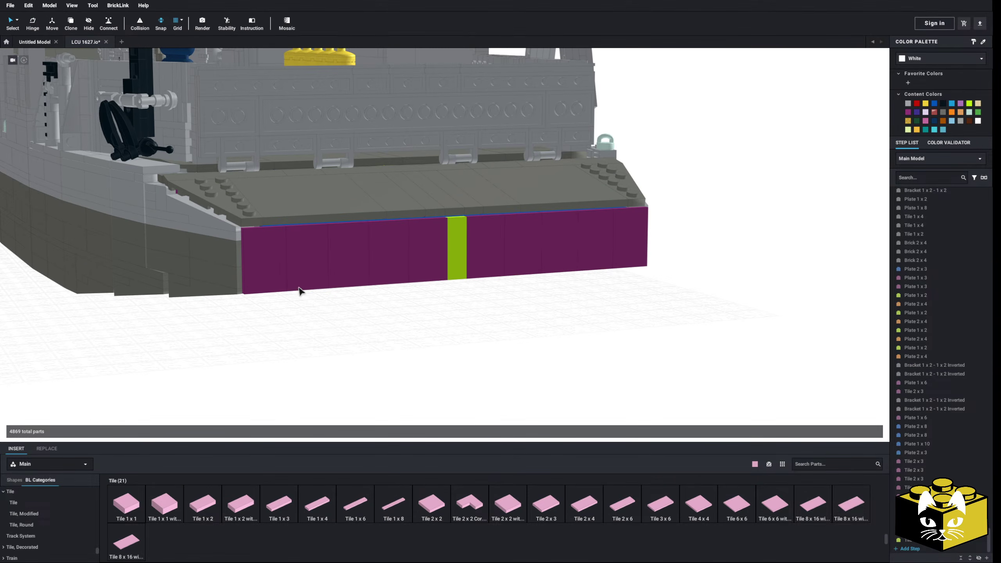
Select the purple stern tiles, lime centre tile and blue plates showing above them, and recolour them all dark bluish gray.
left_click(352, 257, "shift")
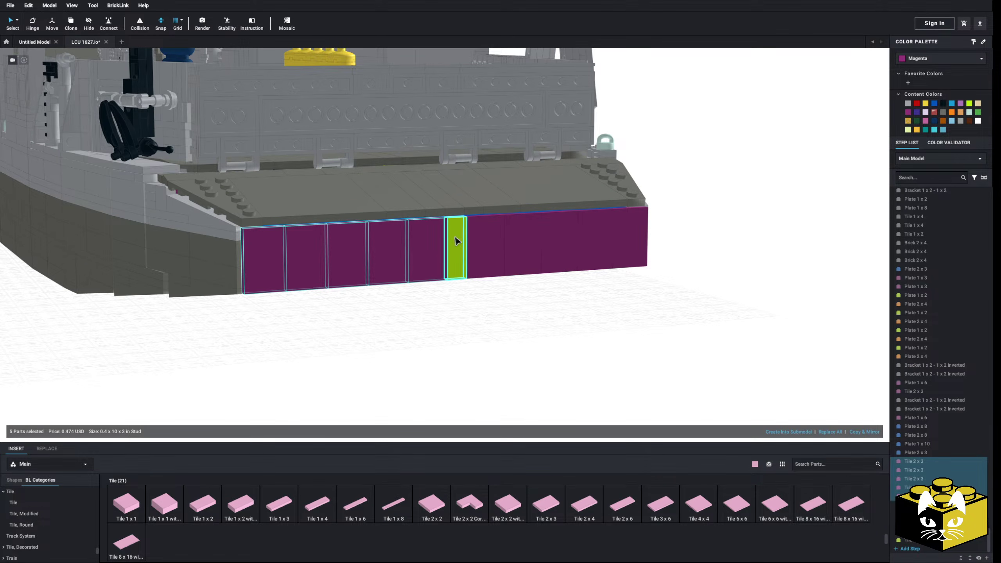
left_click(521, 242, "shift")
left_click(559, 236, "shift")
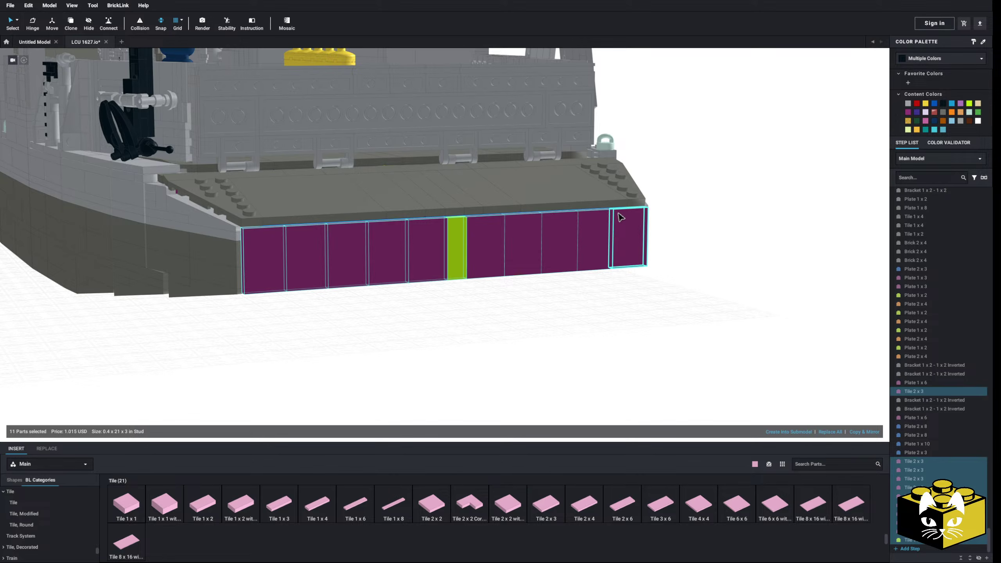
left_click(487, 215, "shift")
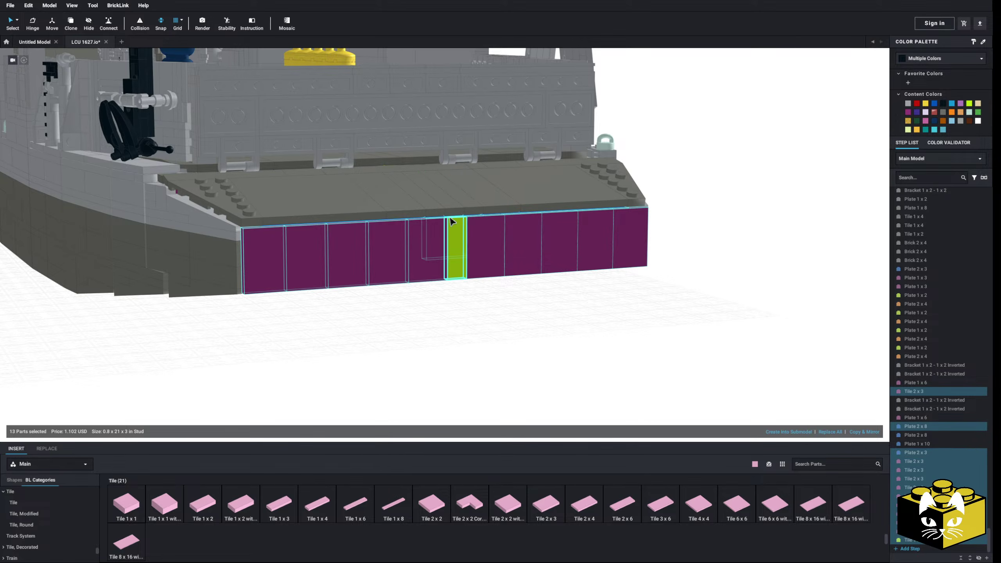
left_click(942, 113)
left_click(811, 264)
Delete the 1 x 2 plate beneath the middle sloped segment of the tapered hull edge on one side of the underside.
scroll(750, 278, "down", 3)
right_click_drag(750, 278, 723, 282)
scroll(659, 325, "down", 6)
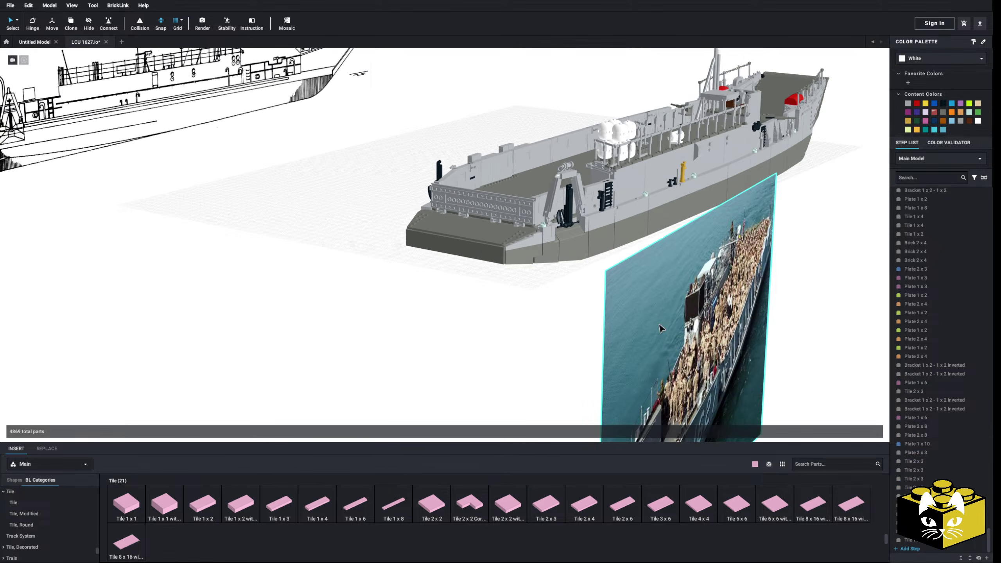
right_click_drag(659, 324, 645, 303)
scroll(618, 311, "up", 6)
scroll(617, 313, "up", 2)
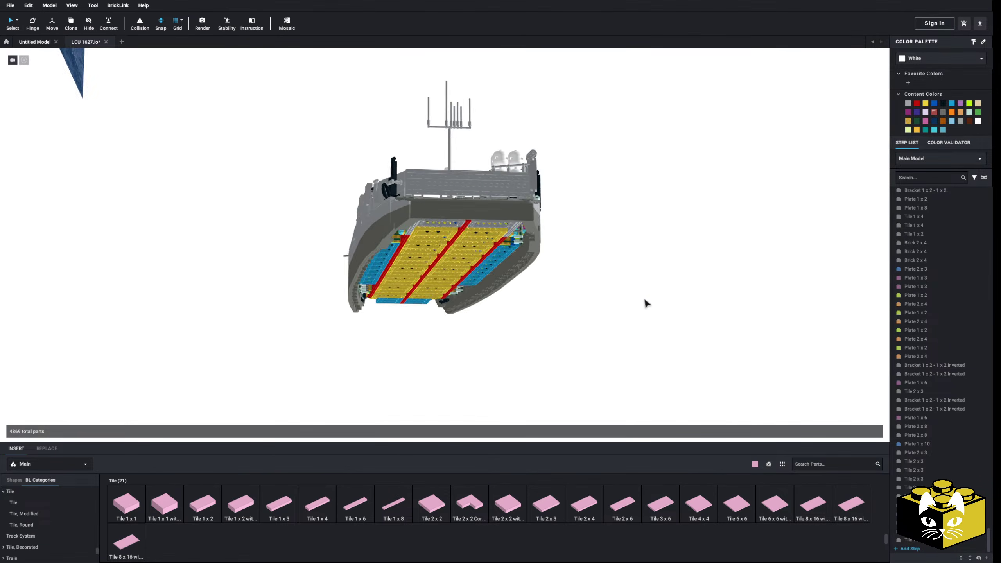
scroll(648, 294, "up", 8)
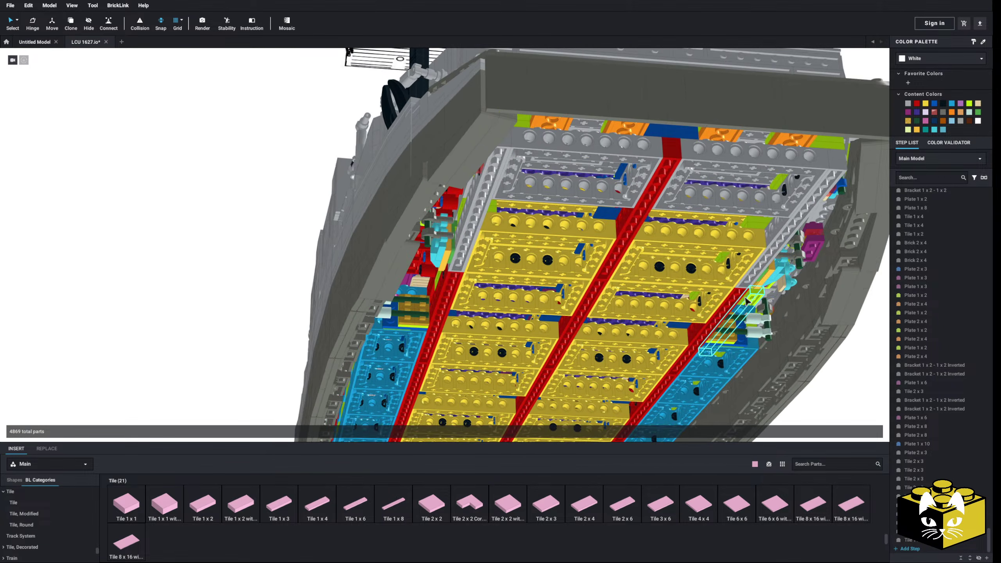
right_click_drag(745, 298, 773, 248)
scroll(726, 260, "up", 5)
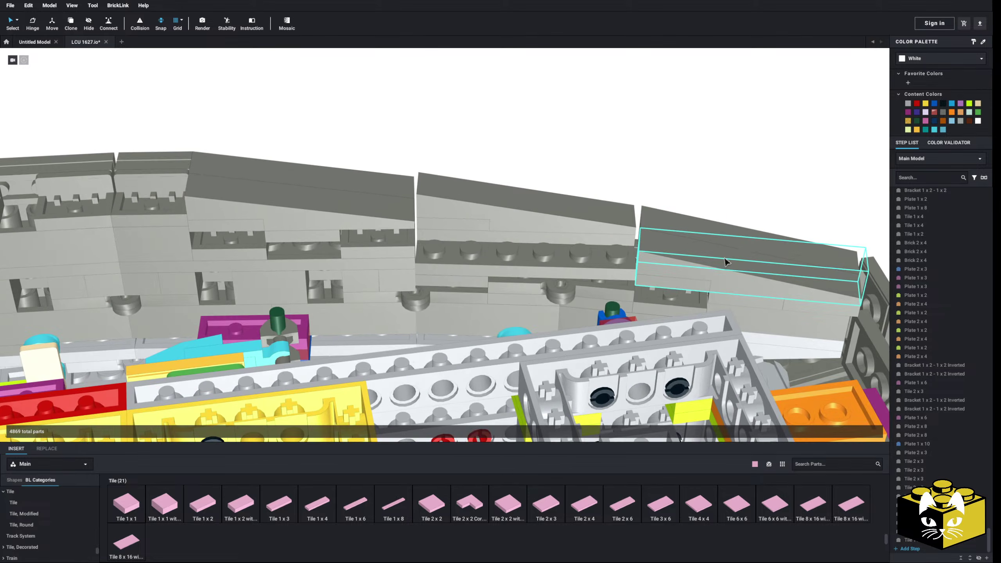
middle_click_drag(726, 261, 692, 266)
left_click(448, 245)
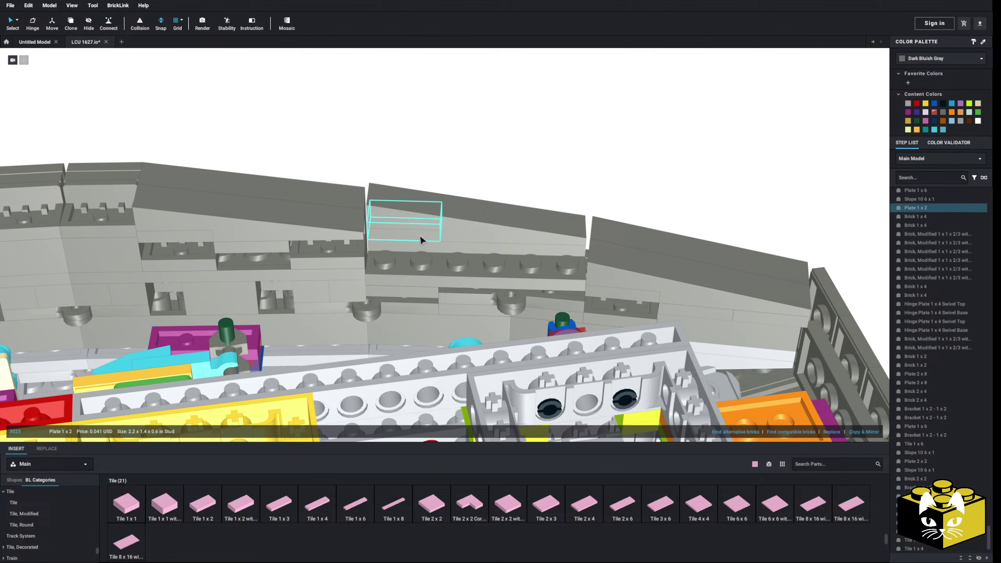
Copy that segment's 1 x 6 plate and 6 x 1 slope and paste them onto the exposed inner stud row alongside.
right_click(476, 231)
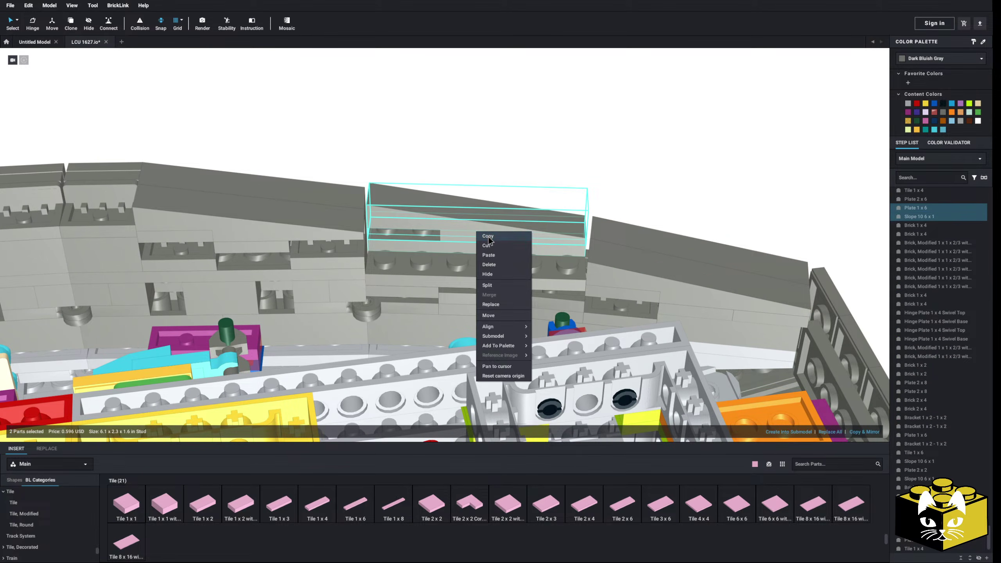
left_click(486, 238)
right_click(611, 161)
left_click(640, 186)
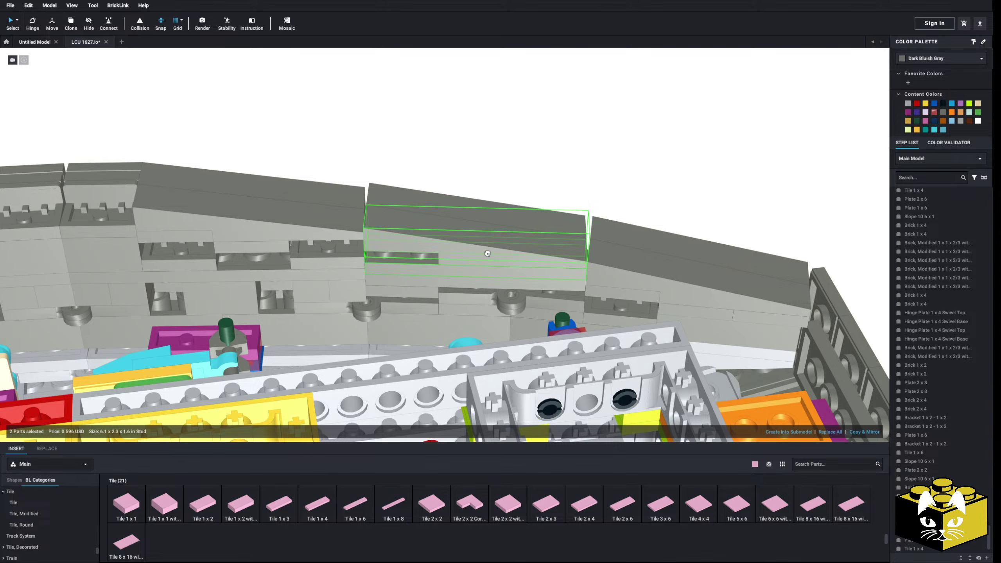
left_click(502, 247)
Fill the two-stud gap under the doubled slopes with a 2 x 2 plate and recolour it dark bluish gray.
scroll(63, 497, "up", 5)
scroll(63, 498, "up", 8)
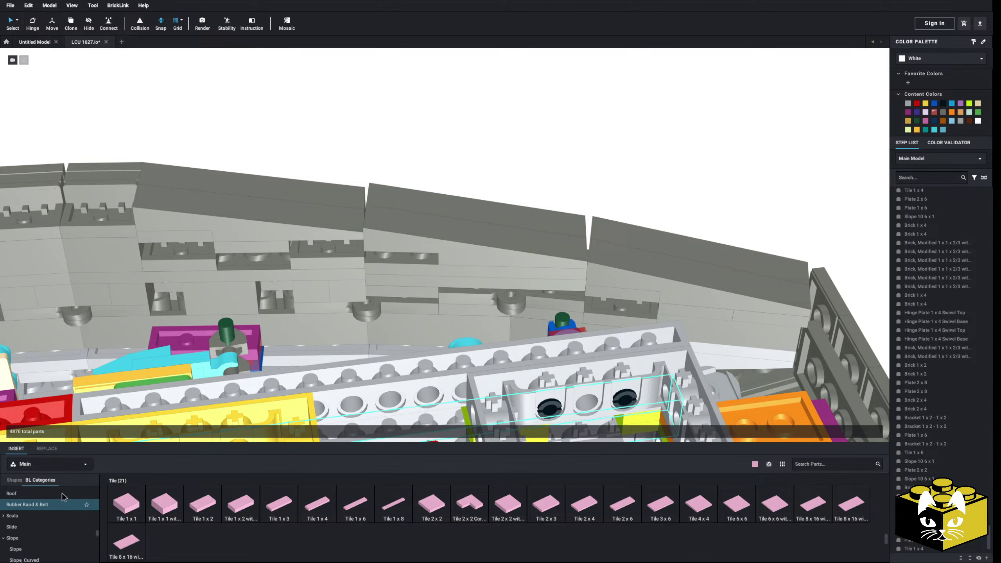
left_click(16, 513)
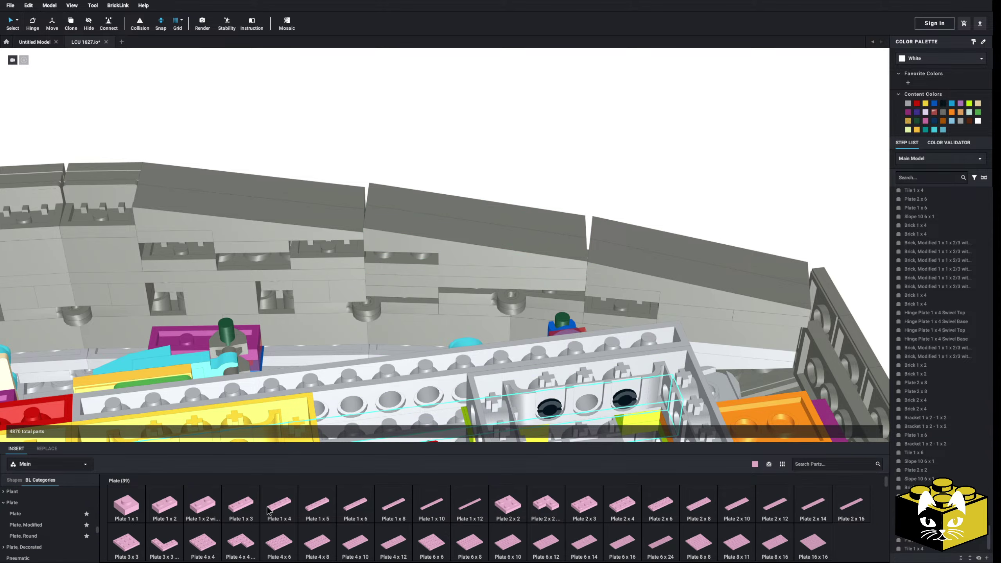
left_click(497, 500)
left_click(408, 233)
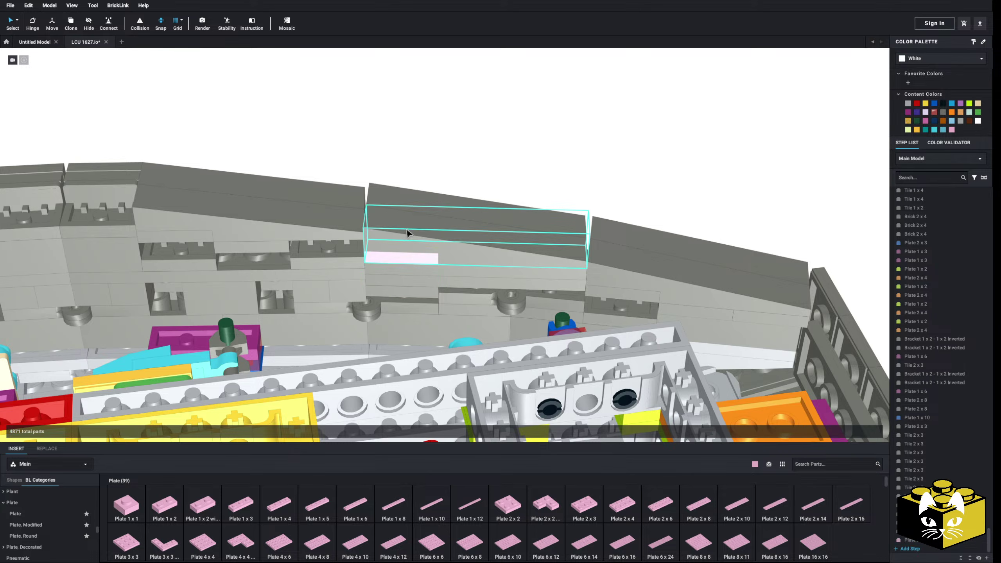
left_click(942, 113)
left_click(646, 211)
Delete the matching 1 x 2 plate under the middle sloped segment on the opposite side of the hull.
scroll(634, 219, "down", 3)
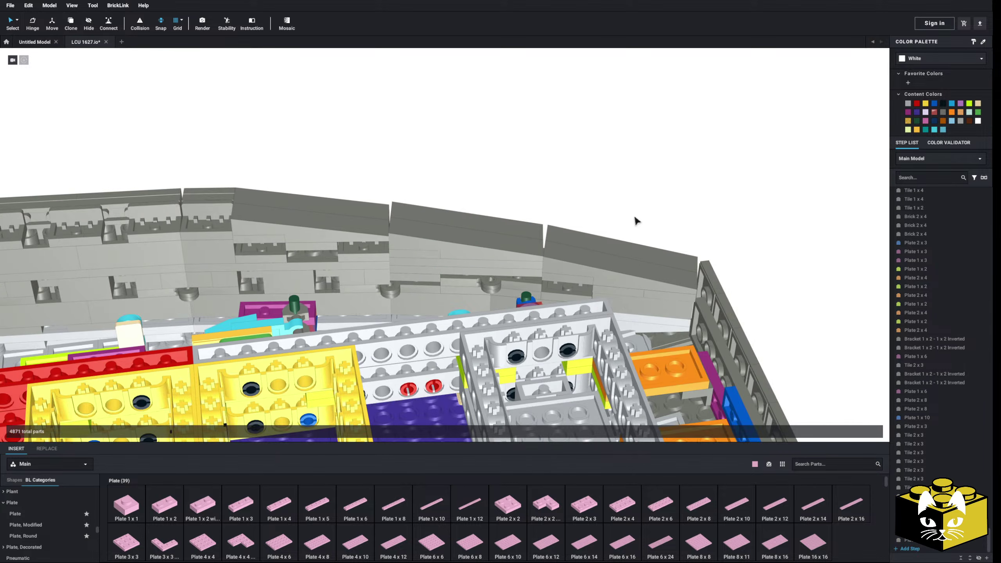
right_click_drag(634, 220, 603, 228)
scroll(602, 228, "down", 3)
middle_click_drag(754, 174, 540, 190)
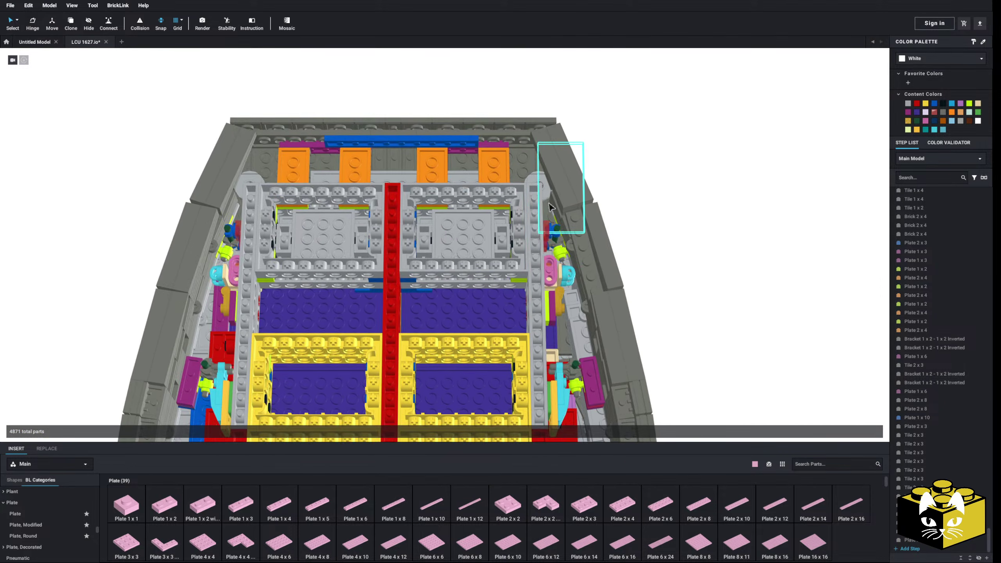
right_click_drag(553, 191, 526, 195)
middle_click_drag(524, 192, 465, 213)
scroll(464, 212, "up", 3)
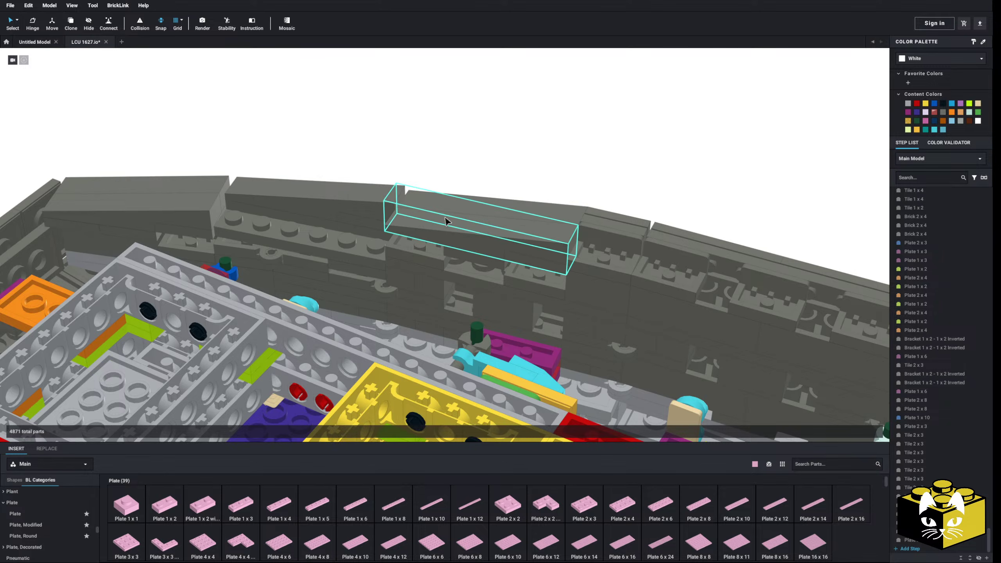
right_click_drag(447, 222, 241, 354)
left_click(332, 256)
key("Delete")
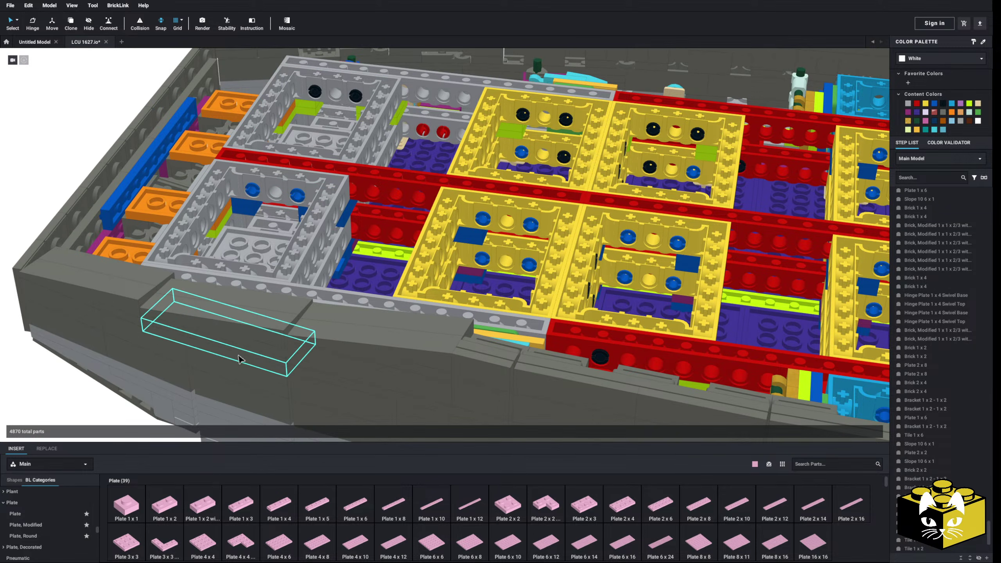
Duplicate this side's 1 x 6 plate and 6 x 1 slope onto the inner studs, filling the gap with a dark bluish gray 2 x 2 plate.
middle_click_drag(241, 359, 264, 486)
scroll(407, 188, "up", 4)
left_click(439, 161)
left_click(417, 148, "ctrl")
right_click(416, 150)
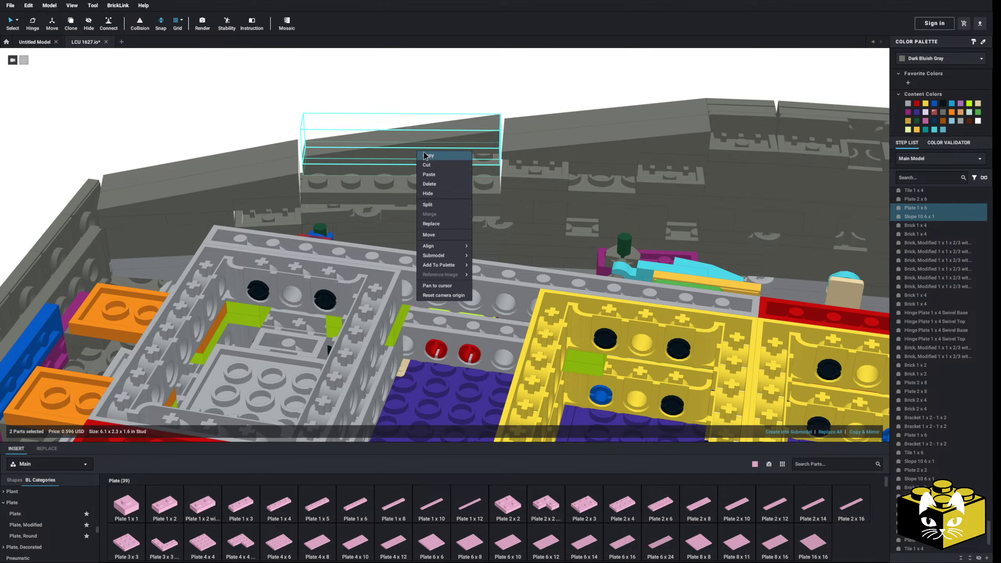
left_click(424, 155)
key("ctrl+v")
left_click(331, 155)
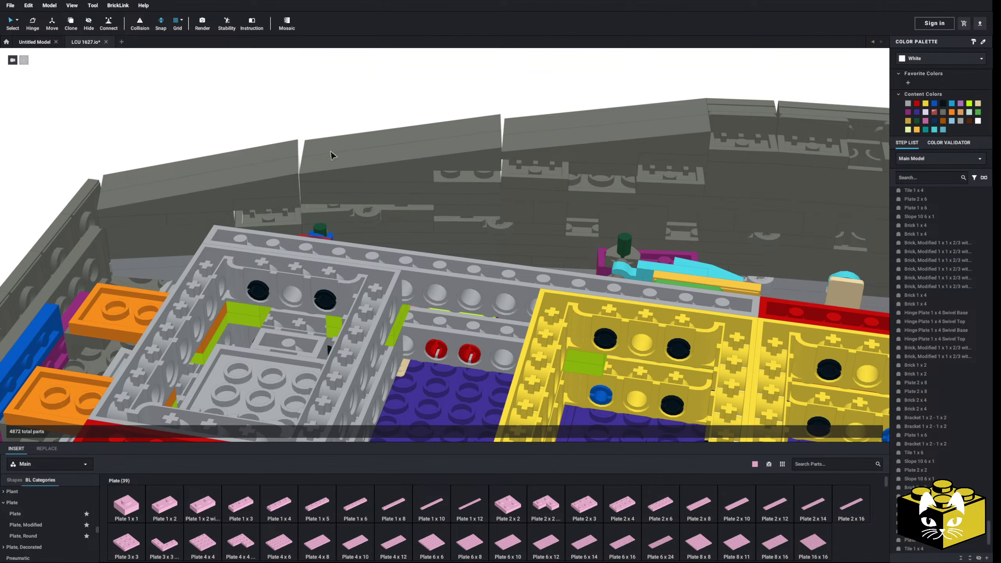
left_click(507, 505)
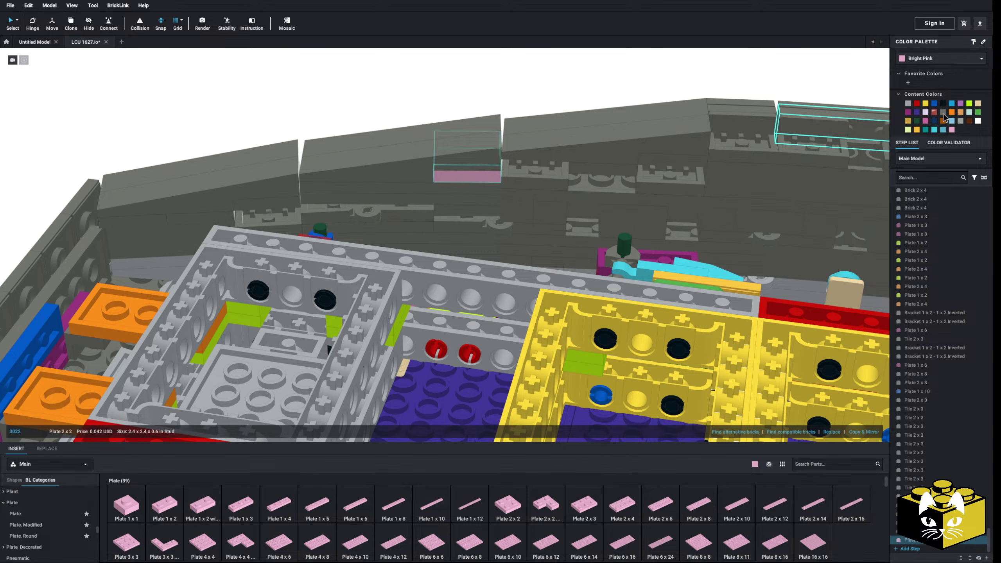
left_click(541, 98)
Delete the light grey tile on the hull's side ledge beneath the black anchor fitting near the aft deck.
scroll(507, 152, "down", 8)
right_click_drag(491, 200, 333, 311)
scroll(540, 335, "up", 4)
scroll(582, 336, "up", 6)
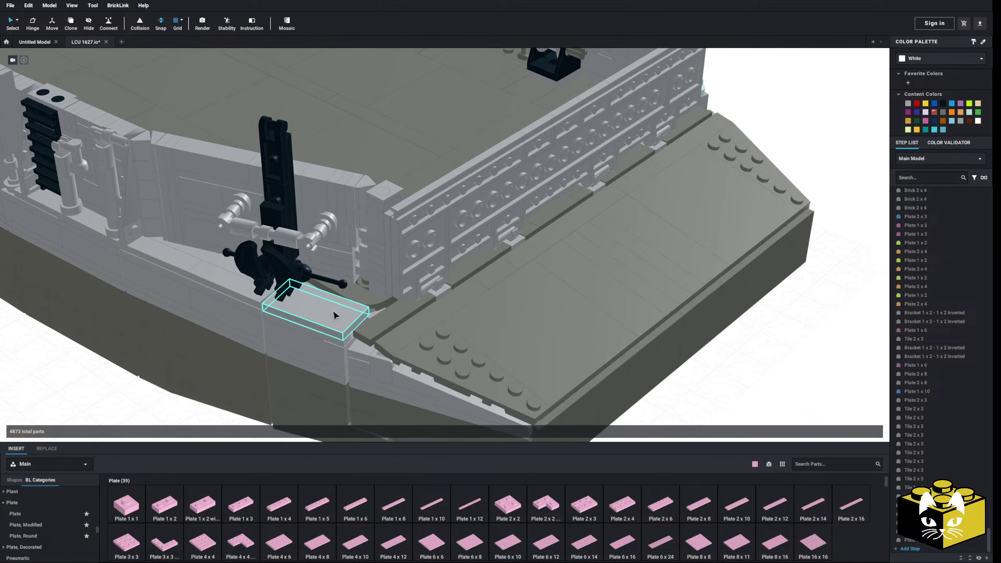
left_click(331, 305)
key("Delete")
Place a Tile, Modified 2 x 2 with Studs on Edge over the aft half of the exposed studs.
middle_click_drag(337, 292, 356, 206)
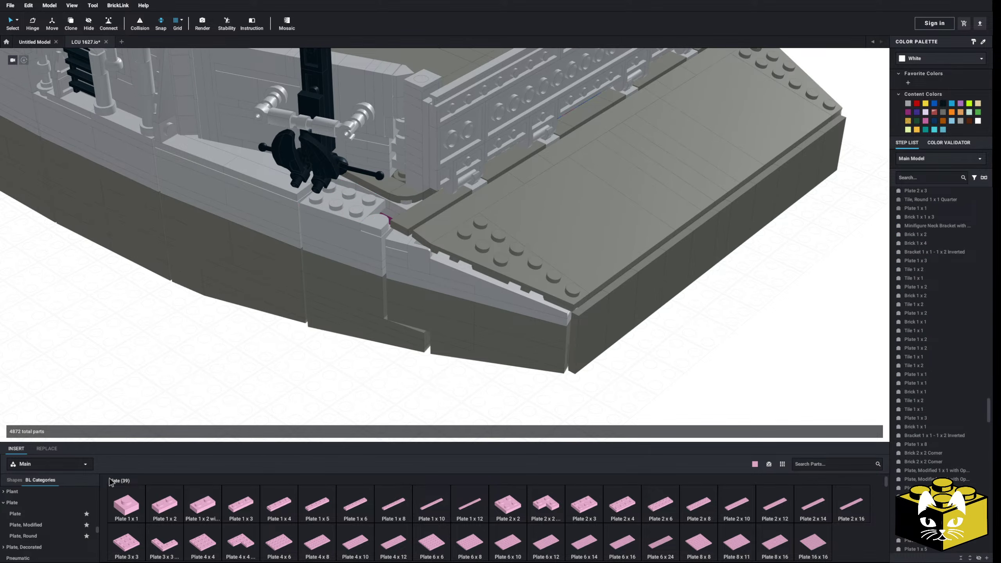
scroll(80, 517, "down", 8)
scroll(79, 515, "down", 2)
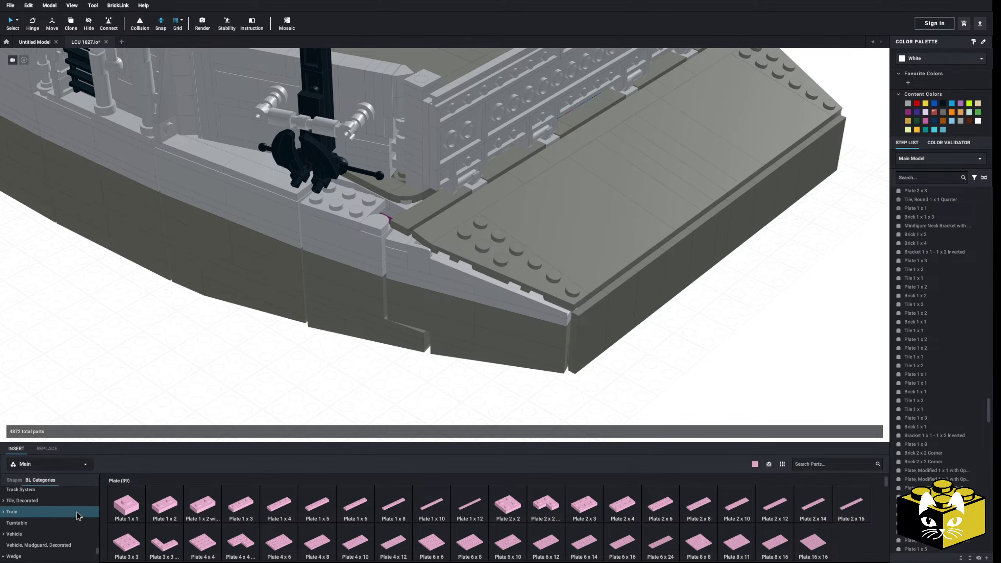
left_click(78, 510)
left_click_drag(807, 514, 376, 197)
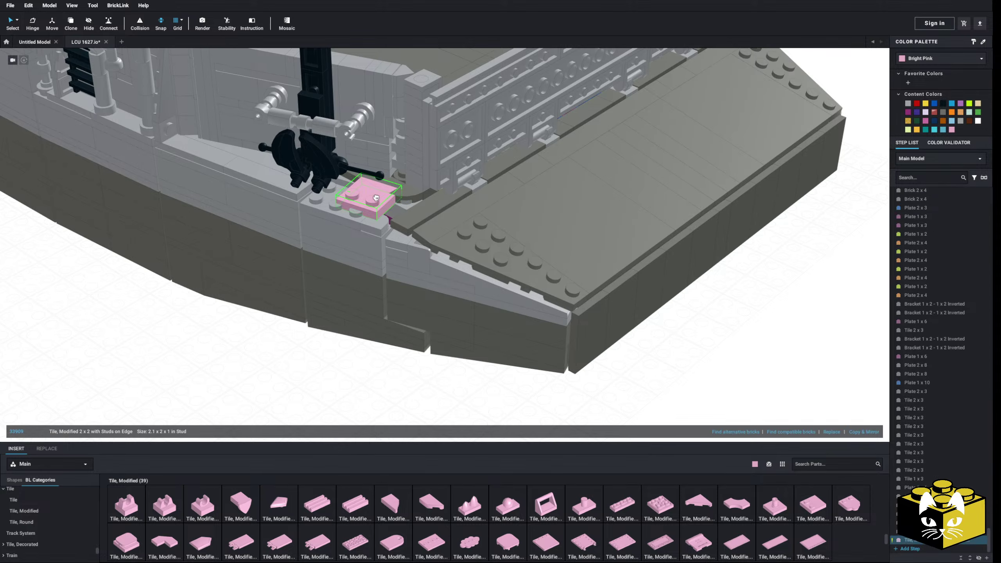
left_click(168, 387)
Cover the remaining ledge studs with a 2 x 2 tile and recolour both new pink tiles light grey.
left_click(46, 503)
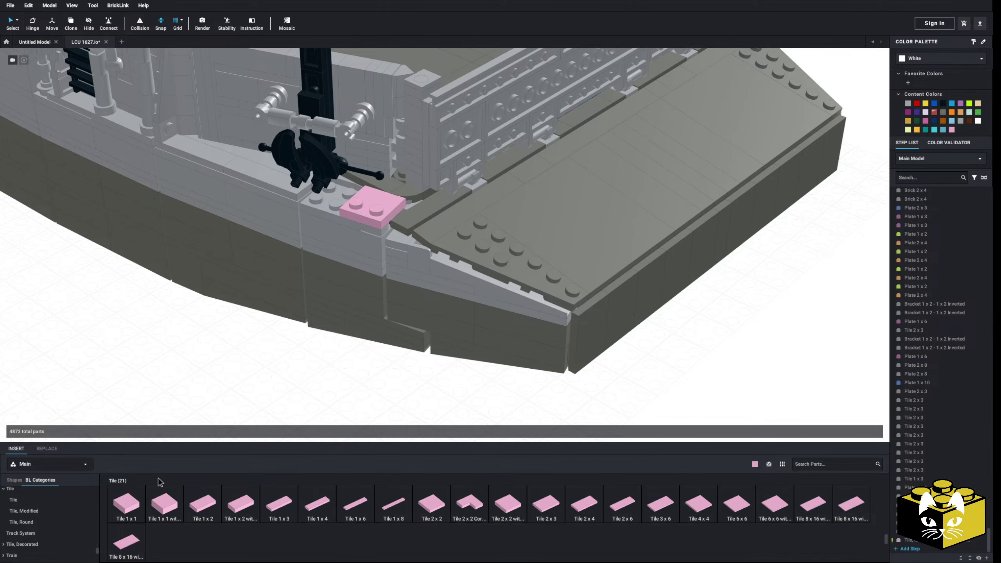
left_click_drag(423, 505, 327, 197)
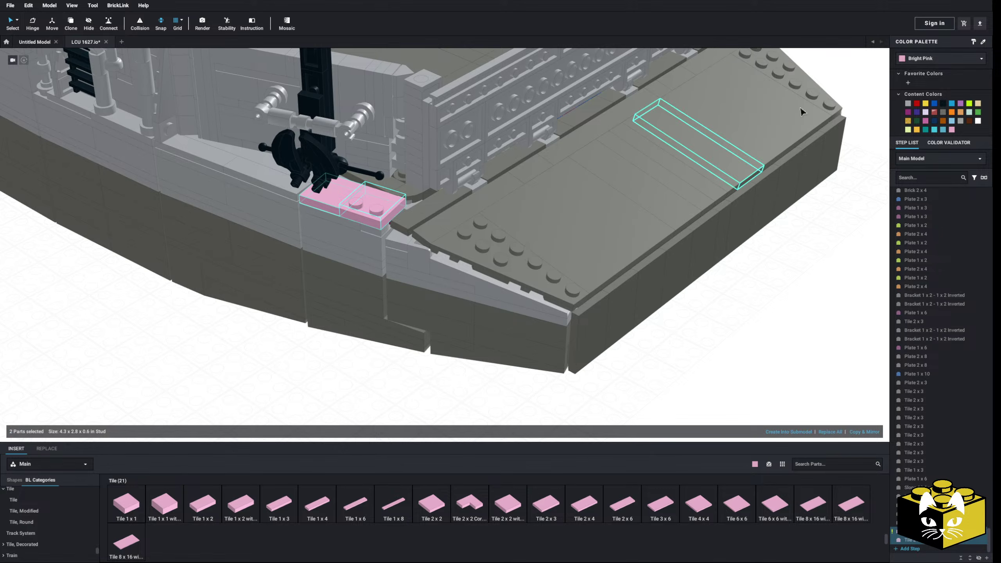
left_click(908, 104)
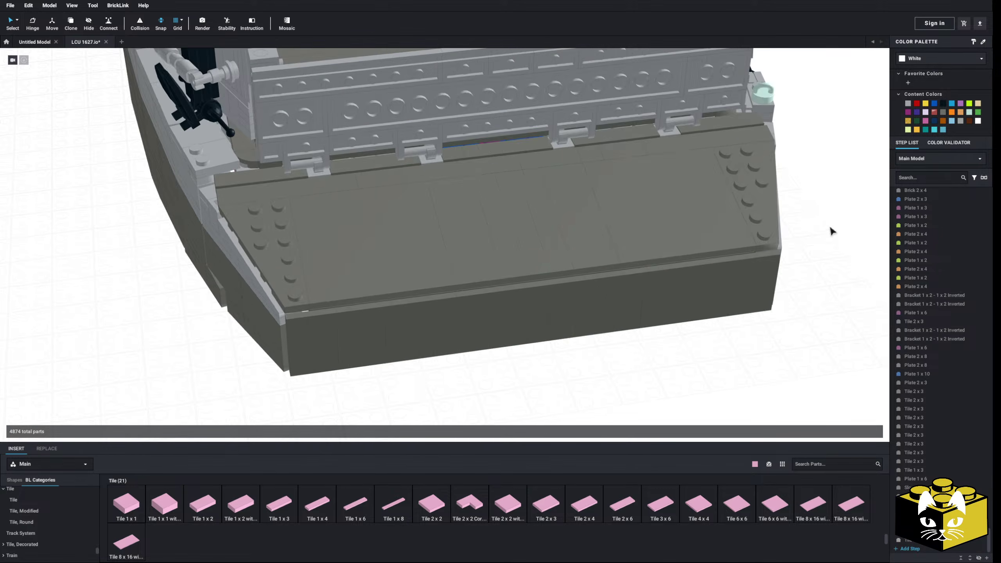
Copy the light aqua round 1 x 1 tile with loop from the opposite aft corner onto the new studded tile.
right_click_drag(831, 228, 661, 151)
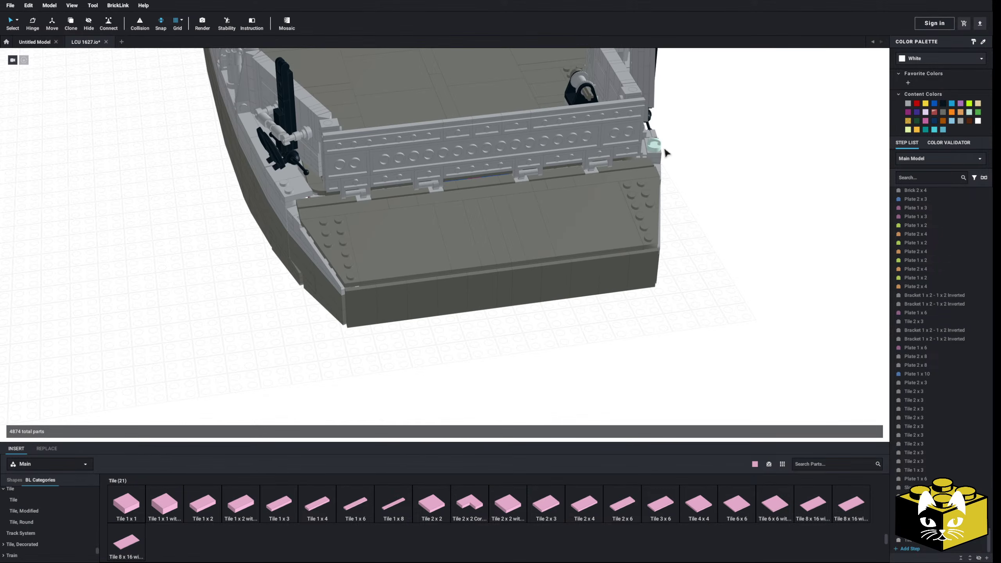
left_click(661, 149)
right_click(660, 146)
left_click(672, 161)
right_click(720, 156)
left_click(736, 179)
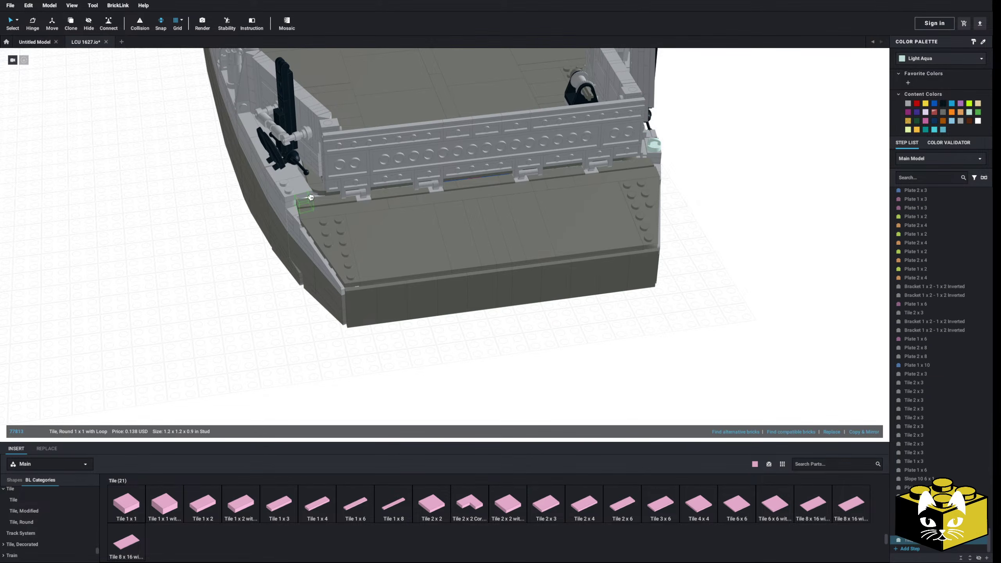
left_click(292, 190)
Save the LCU 1627 model with the finished stern corner.
scroll(265, 209, "down", 4)
right_click_drag(265, 209, 461, 303)
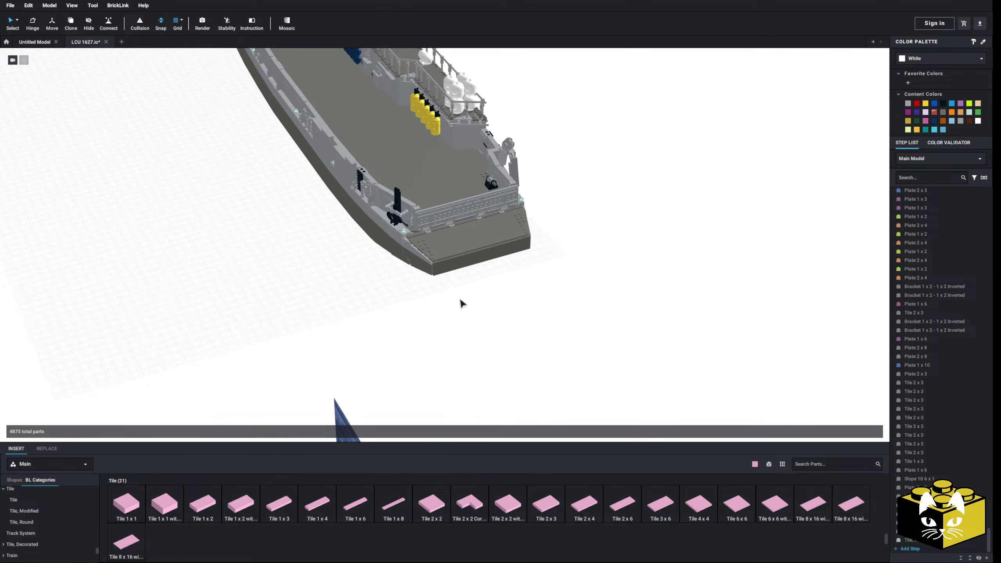
scroll(461, 301, "up", 5)
middle_click_drag(563, 307, 526, 337)
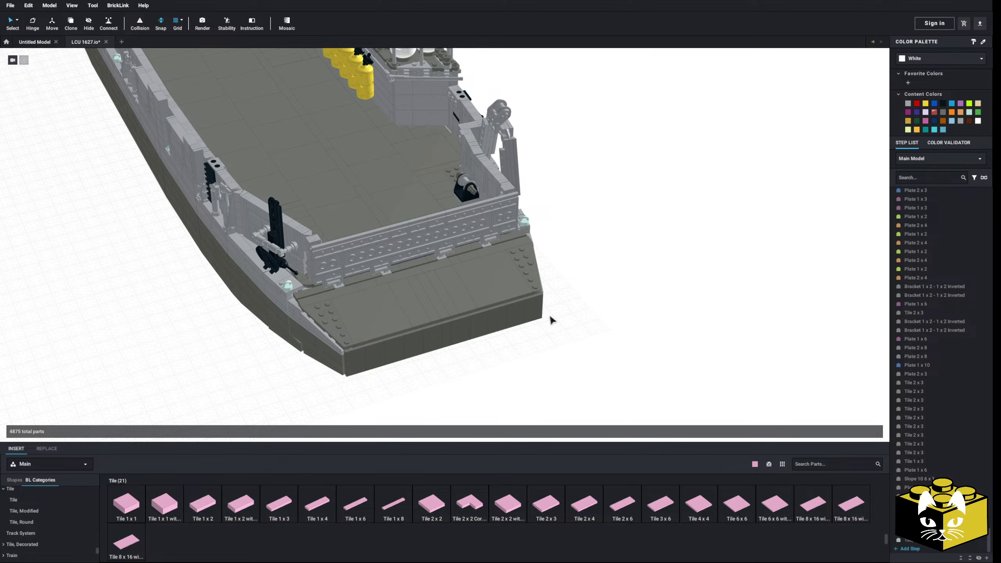
left_click(11, 6)
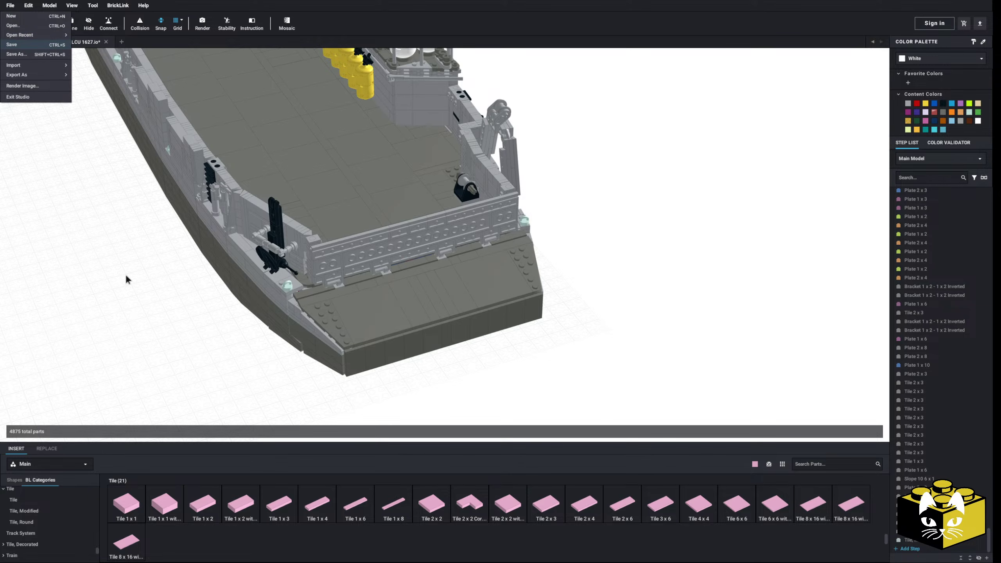
key("ctrl+s")
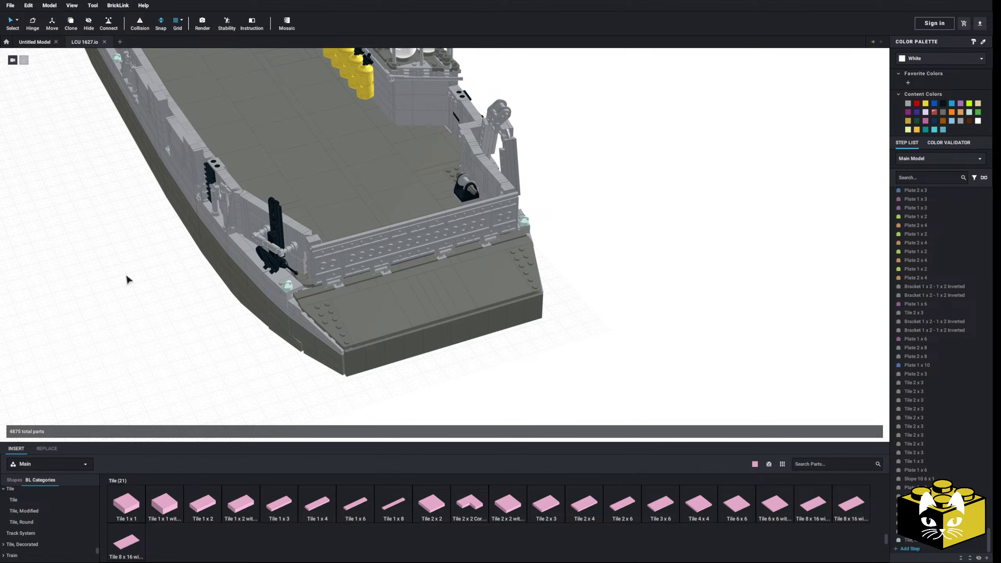
Attach two pink Brick 2 x 3 parts, one on the other, at the aft end of the blue frame row under the hull.
mouse_move(145, 313)
right_mouse_down()
mouse_move(141, 278)
mouse_move(146, 307)
right_mouse_up()
scroll(140, 278, "up", 4)
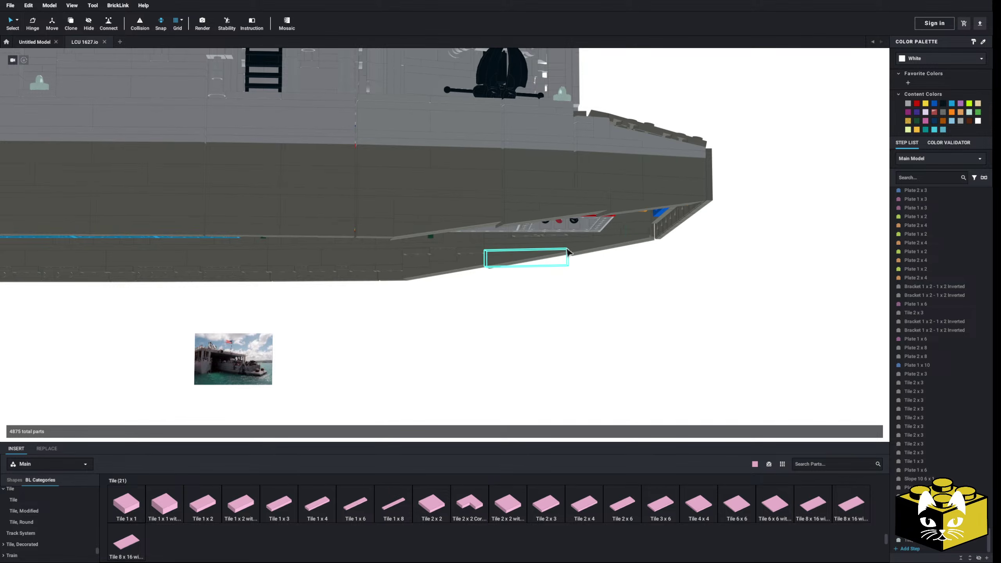
right_click_drag(476, 317, 474, 289)
left_click_drag(98, 552, 83, 485)
scroll(63, 506, "down", 4)
scroll(42, 506, "up", 1)
left_click(38, 514)
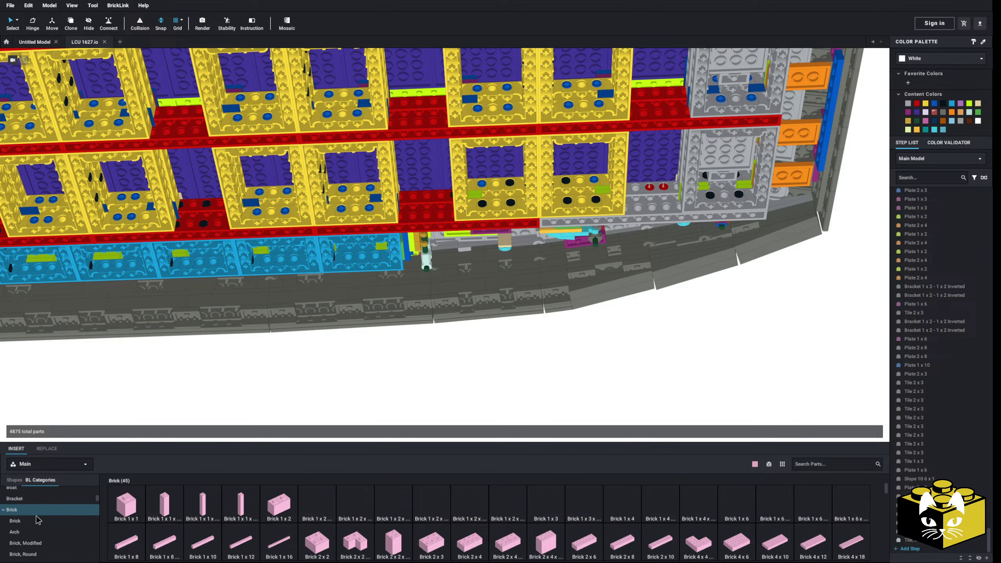
left_click_drag(419, 550, 377, 232)
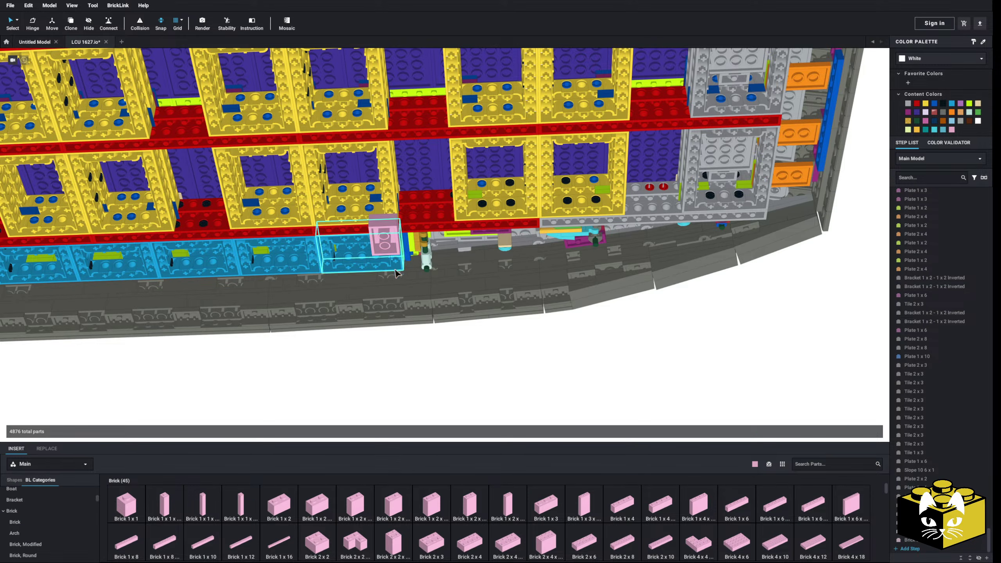
left_click_drag(430, 524, 382, 241)
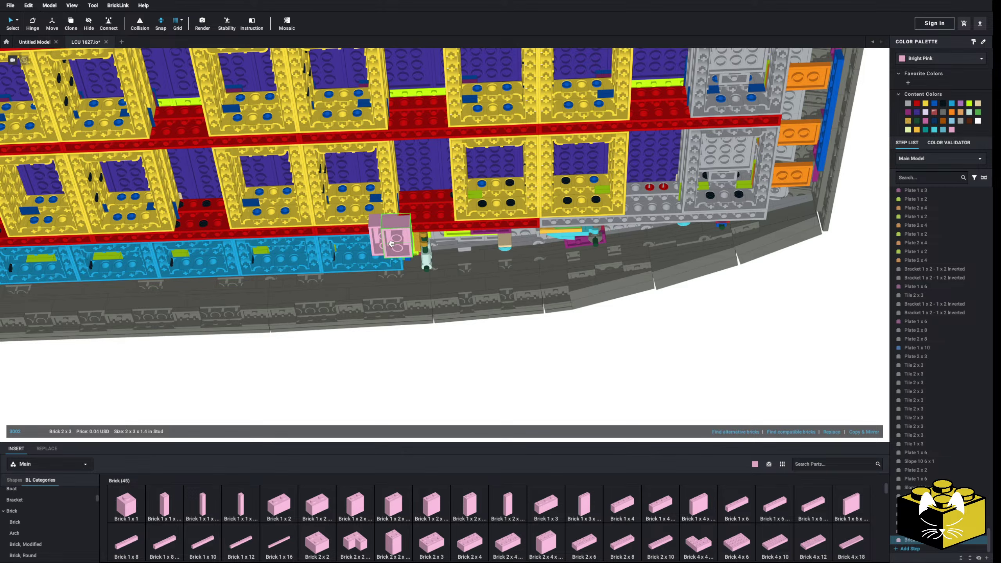
Cover the lower face of the pink brick stack with two Plate 1 x 3 parts side by side.
right_click_drag(386, 362, 365, 379)
scroll(80, 501, "up", 5)
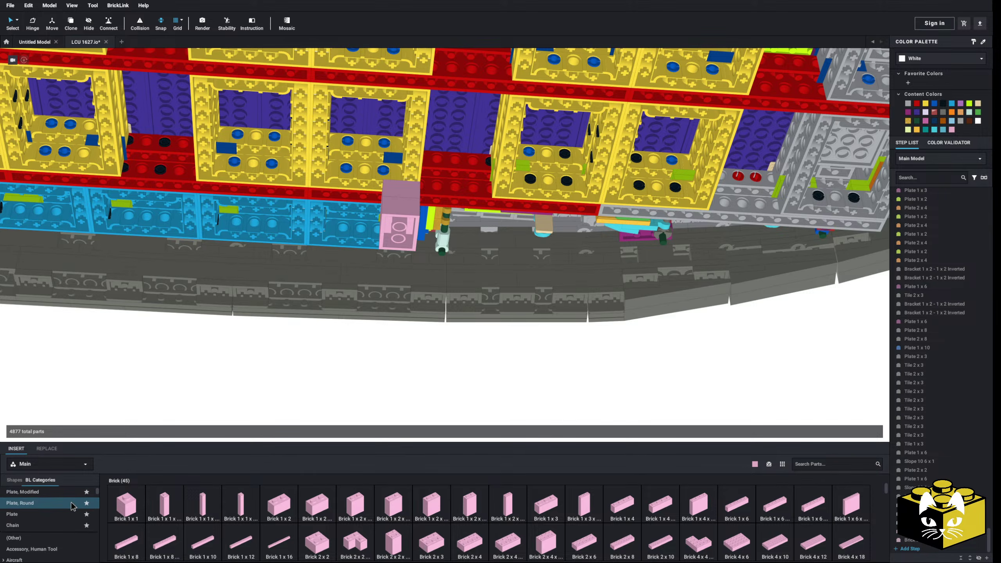
left_click(74, 513)
left_click(396, 234)
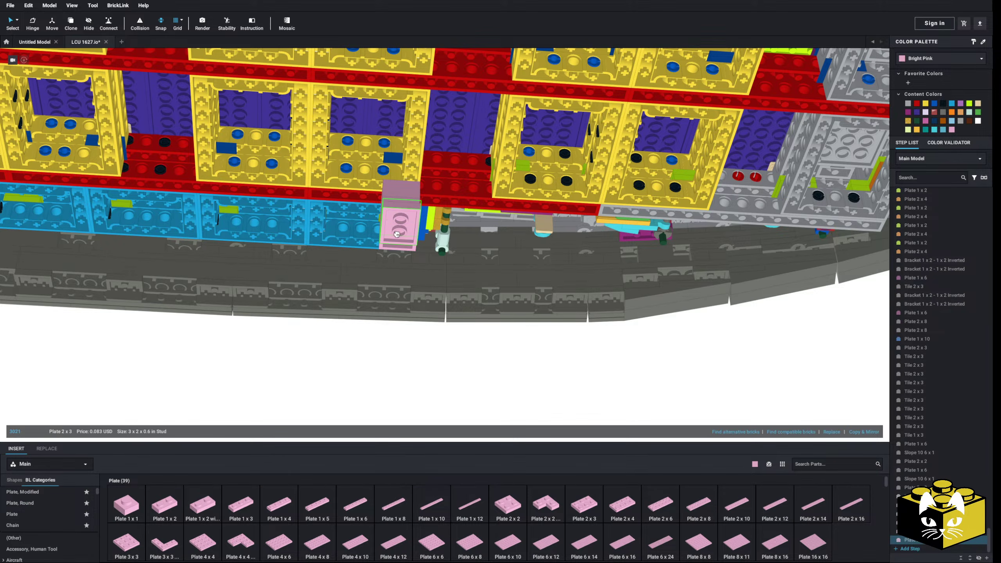
right_click_drag(398, 239, 374, 305)
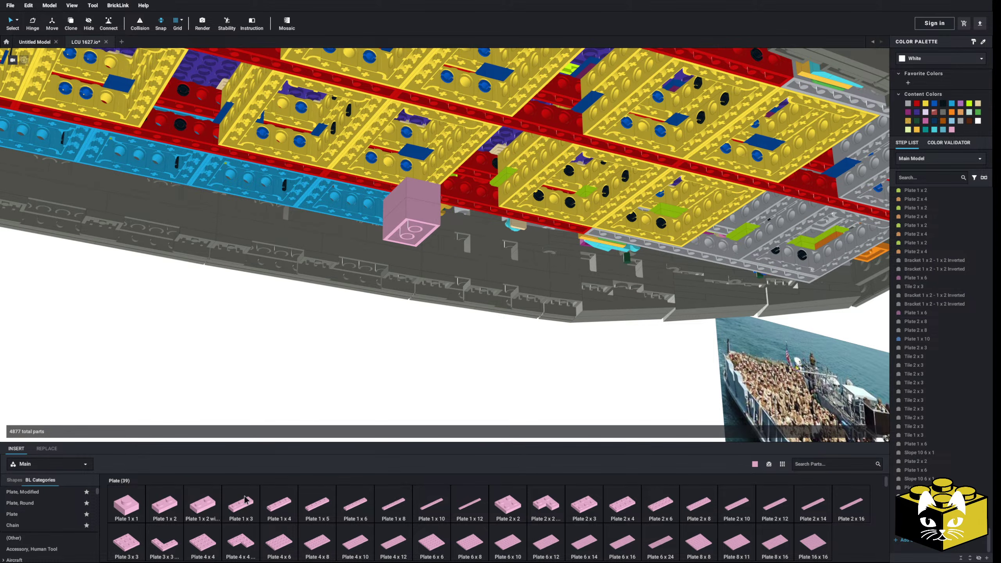
left_click(403, 235)
left_click_drag(245, 509, 416, 249)
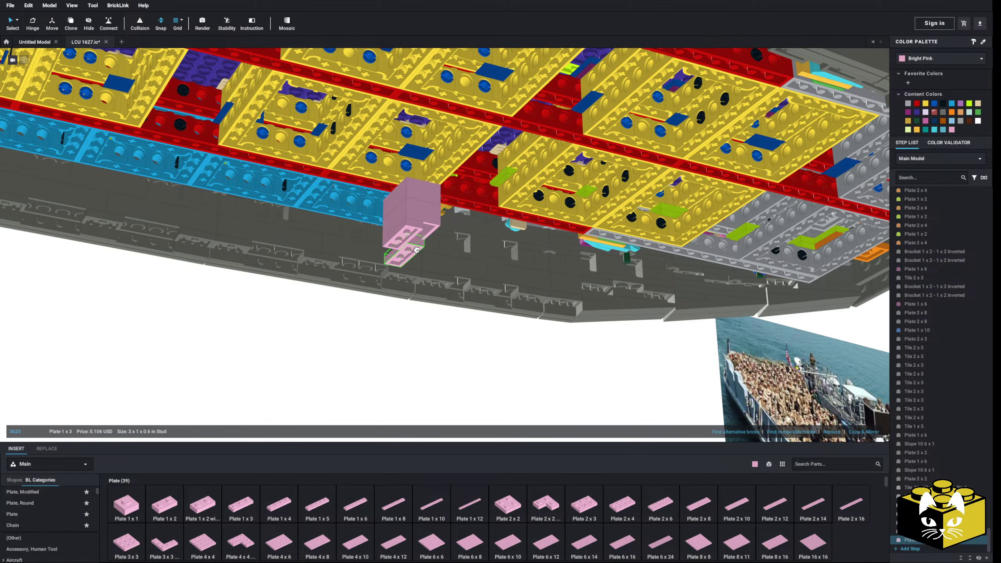
left_click(420, 235)
right_click_drag(420, 236, 419, 233)
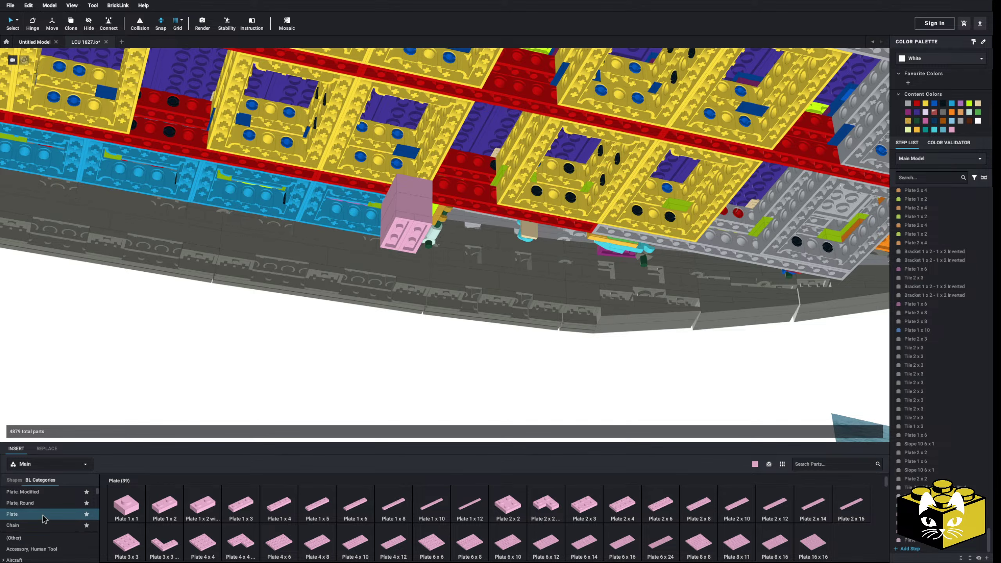
Add a Plate, Round 2 x 2 with Rounded Bottom centred on the two 1 x 3 plates.
left_click(20, 503)
scroll(315, 517, "down", 1)
scroll(315, 516, "up", 1)
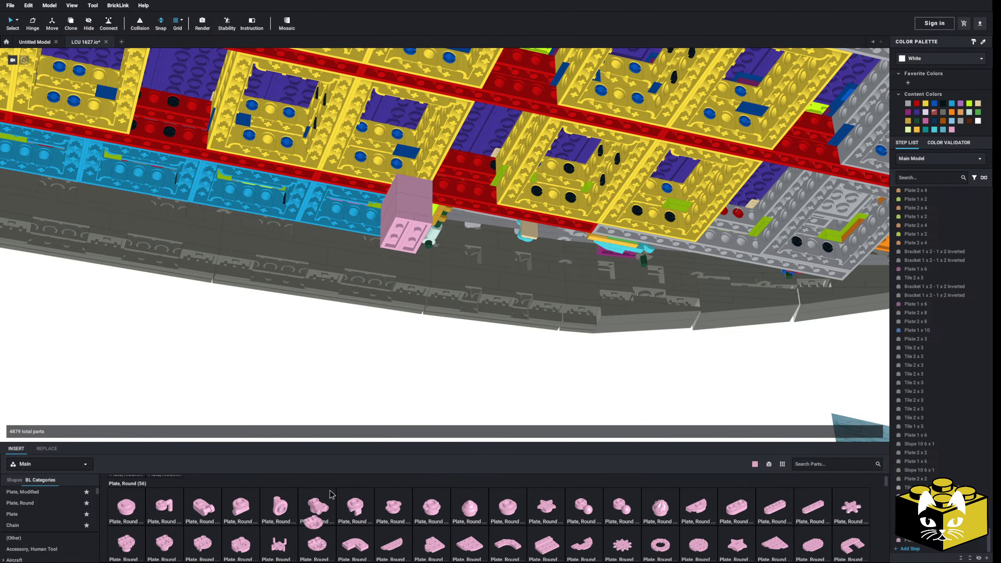
left_click_drag(315, 517, 397, 241)
left_click(411, 239)
left_click(420, 393)
key("1")
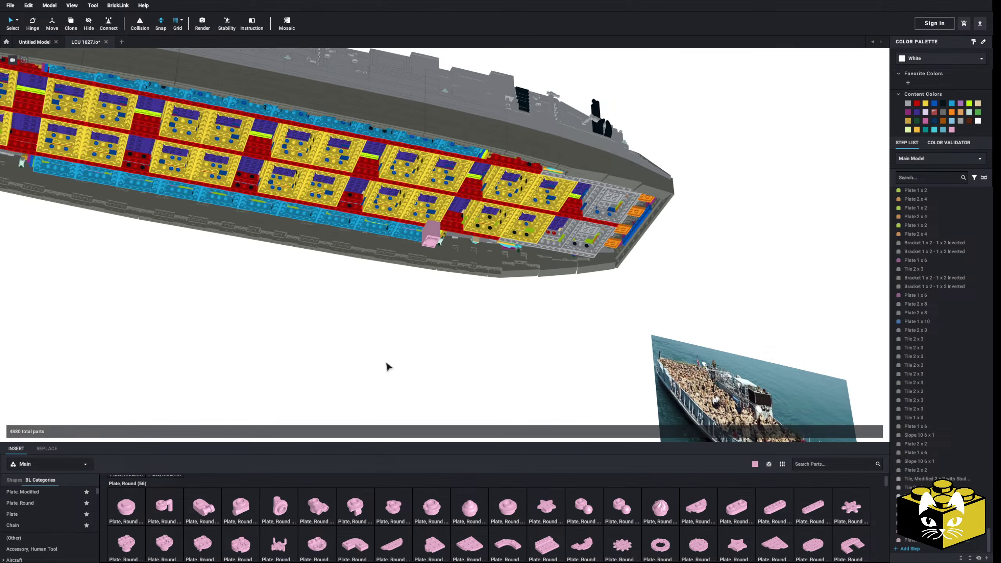
Duplicate the whole five-part pink support and place the copy on the central red beam, level with the first.
right_click_drag(371, 363, 388, 346)
scroll(355, 363, "up", 4)
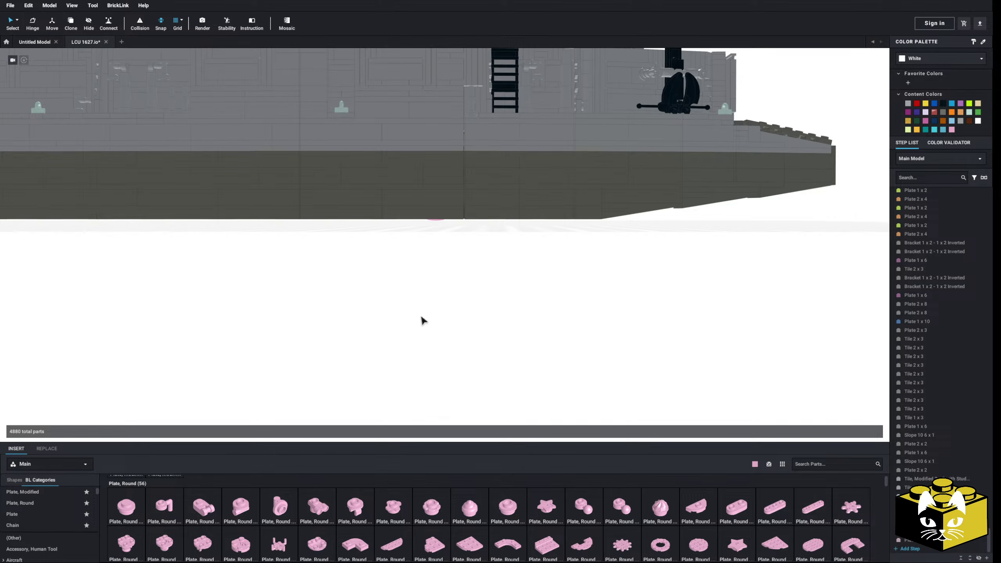
scroll(403, 349, "down", 5)
mouse_move(403, 345)
right_mouse_down()
mouse_move(384, 344)
mouse_move(411, 336)
mouse_move(407, 356)
right_mouse_up()
scroll(411, 337, "up", 5)
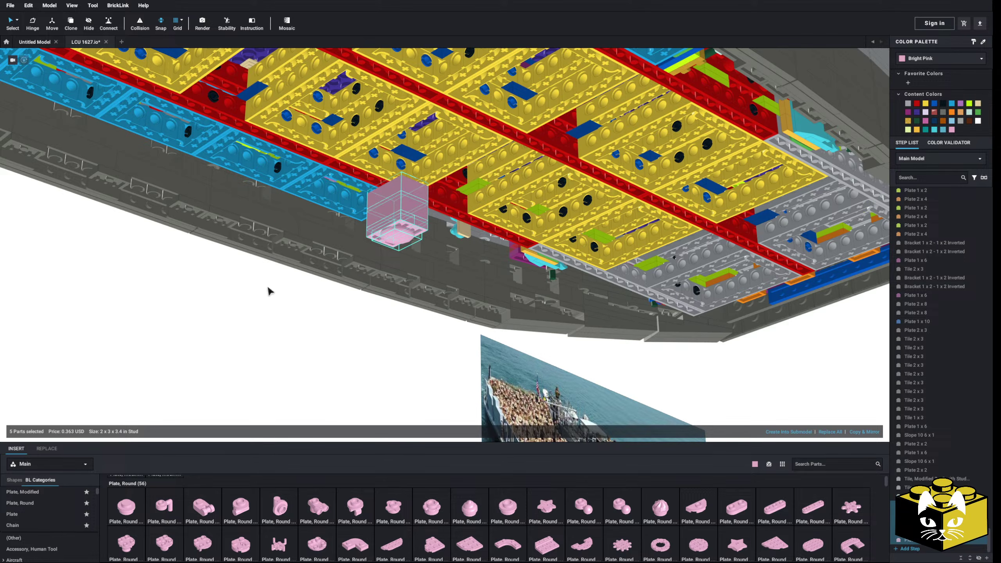
right_click(232, 311)
left_click(251, 332)
scroll(231, 348, "down", 3)
mouse_move(231, 348)
right_mouse_down()
mouse_move(272, 341)
mouse_move(215, 339)
right_mouse_up()
left_click_drag(214, 339, 415, 227)
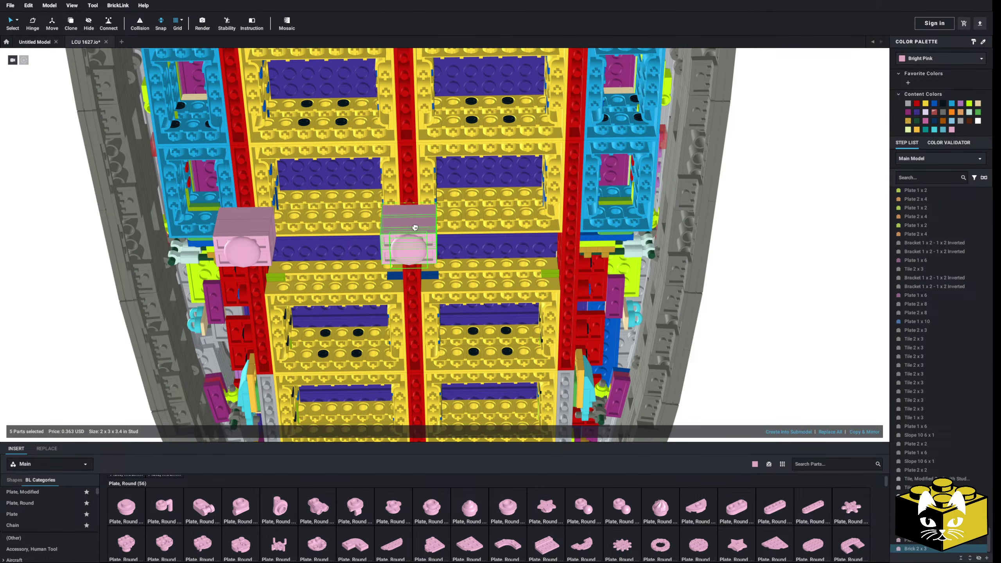
Paste another five-part support onto the opposite outer red beam to complete a row of three across the hull.
right_click(66, 306)
left_click(79, 329)
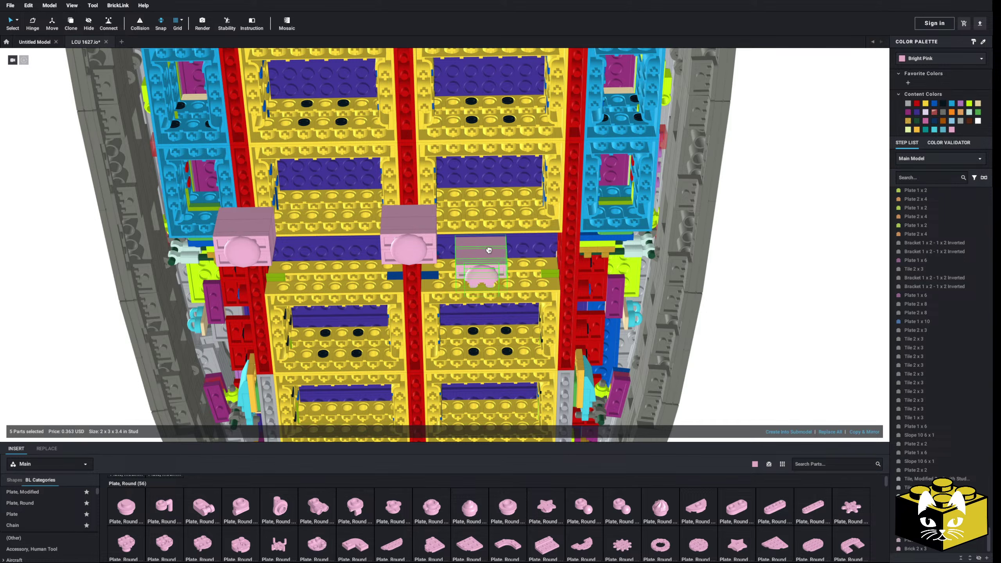
scroll(566, 228, "down", 3)
left_click(67, 324)
right_click_drag(68, 324, 83, 327)
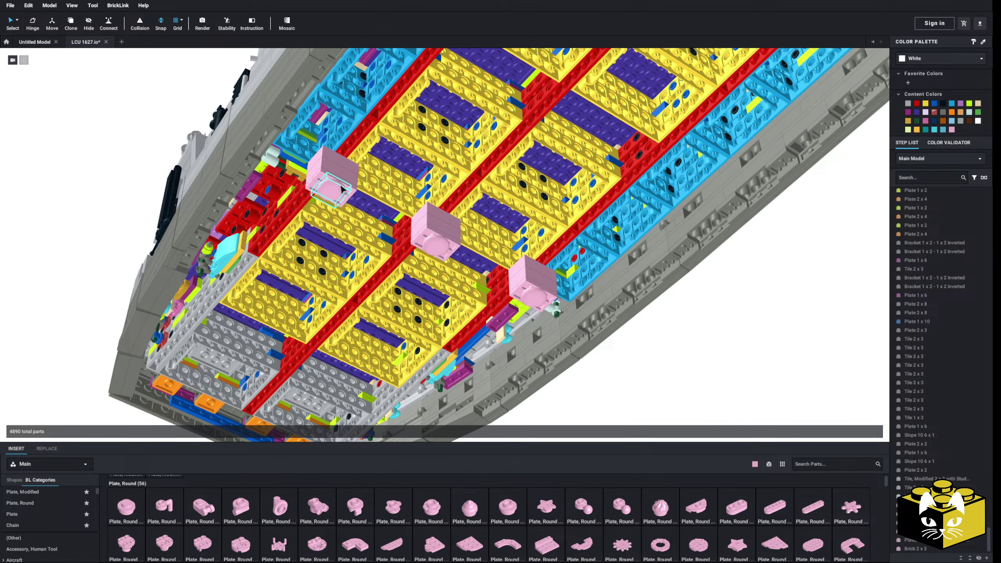
Copy the middle pink support and place the duplicate further aft along the central red beam.
left_click(433, 237)
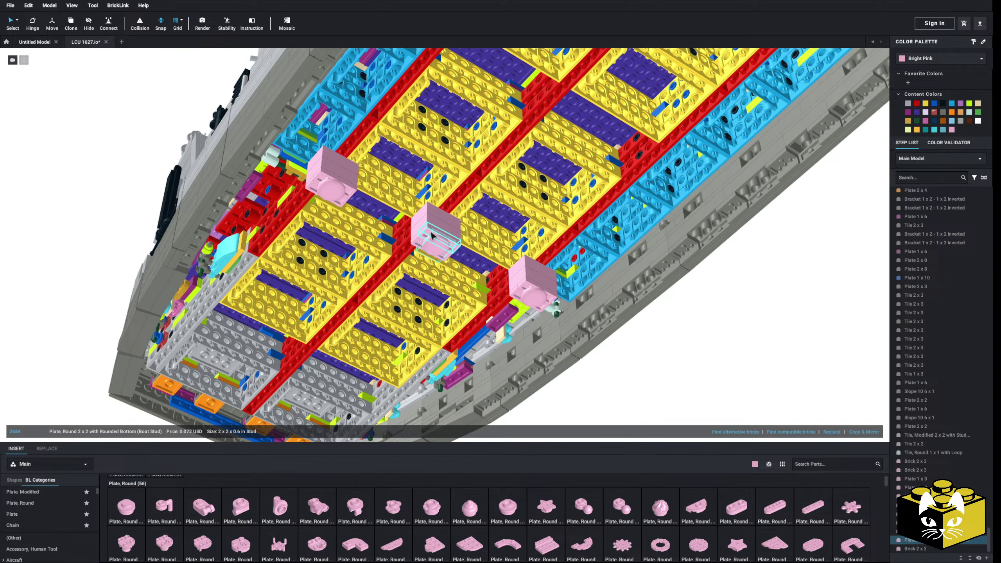
left_click(422, 218, "ctrl")
right_click(421, 217)
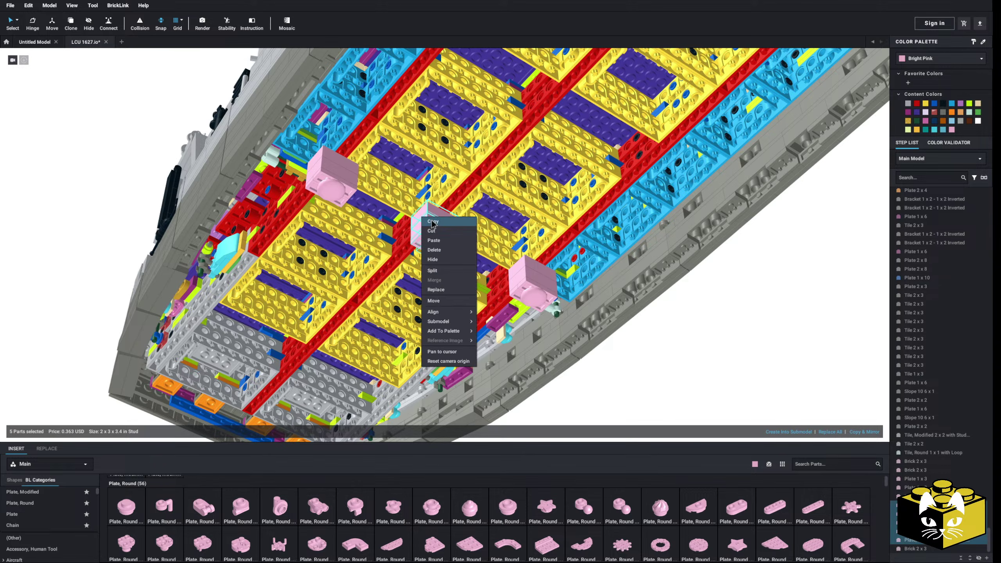
left_click(433, 230)
left_click(59, 222)
right_click(59, 220)
left_click(81, 241)
right_click_drag(80, 240, 96, 241)
scroll(189, 262, "up", 3)
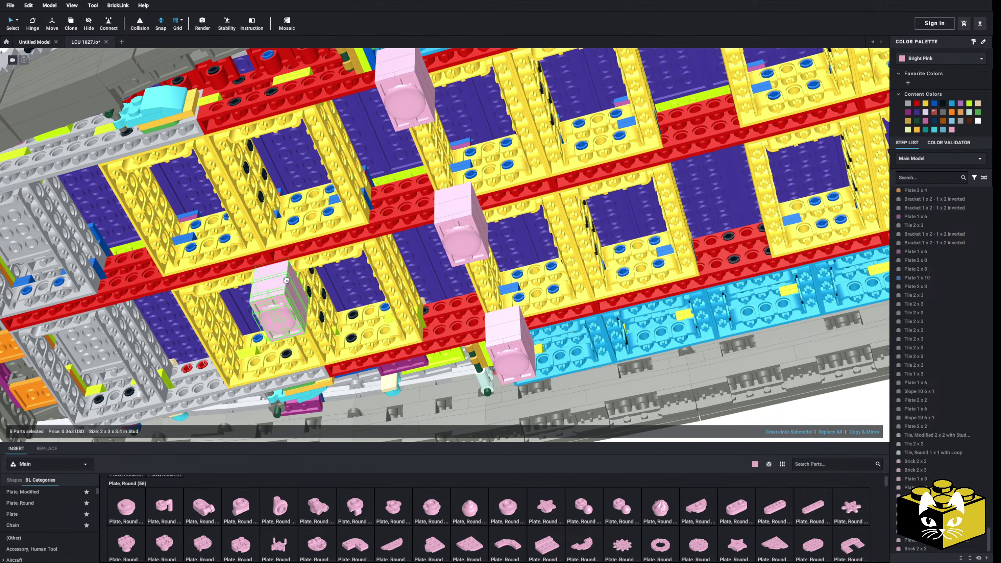
left_click(348, 252)
Paste one more support onto the central beam, just aft of the previous copy.
scroll(146, 283, "down", 5)
right_click(143, 283)
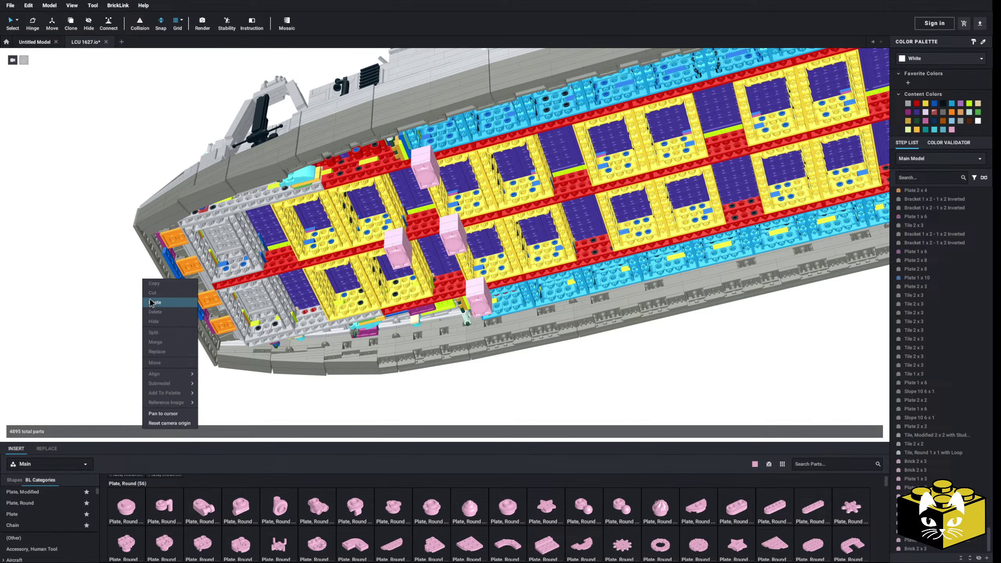
left_click(176, 312)
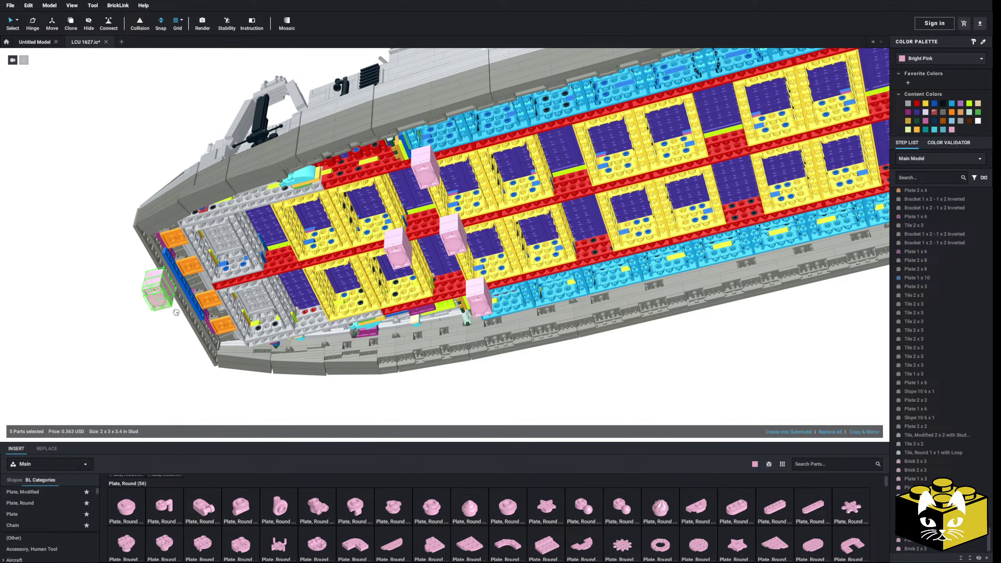
Try placing another copied support on the grey frame at the stern end of the central beam.
right_click(152, 314)
left_click(178, 333)
scroll(177, 315, "up", 3)
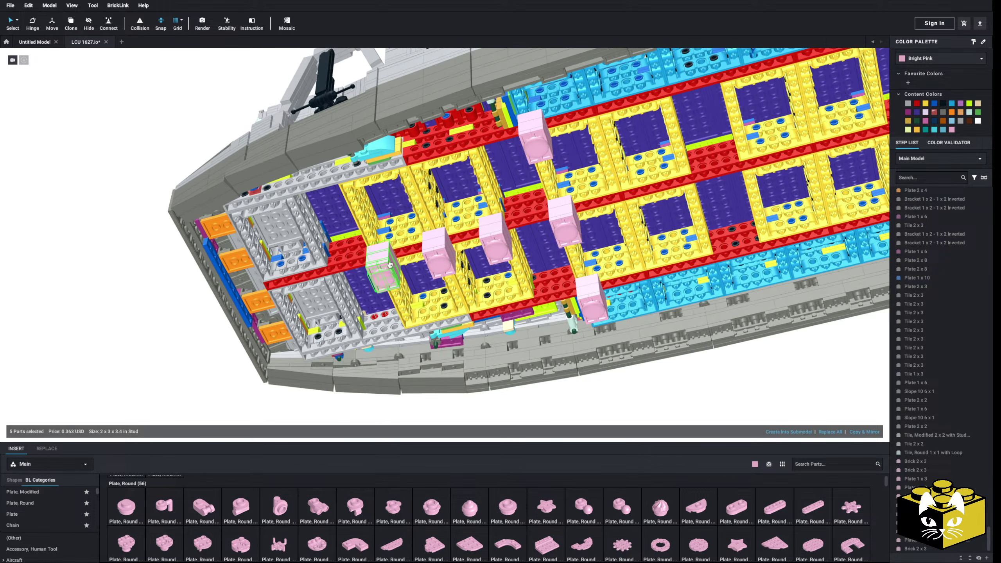
left_click(316, 274)
right_click(163, 312)
left_click(176, 289)
left_click(315, 274)
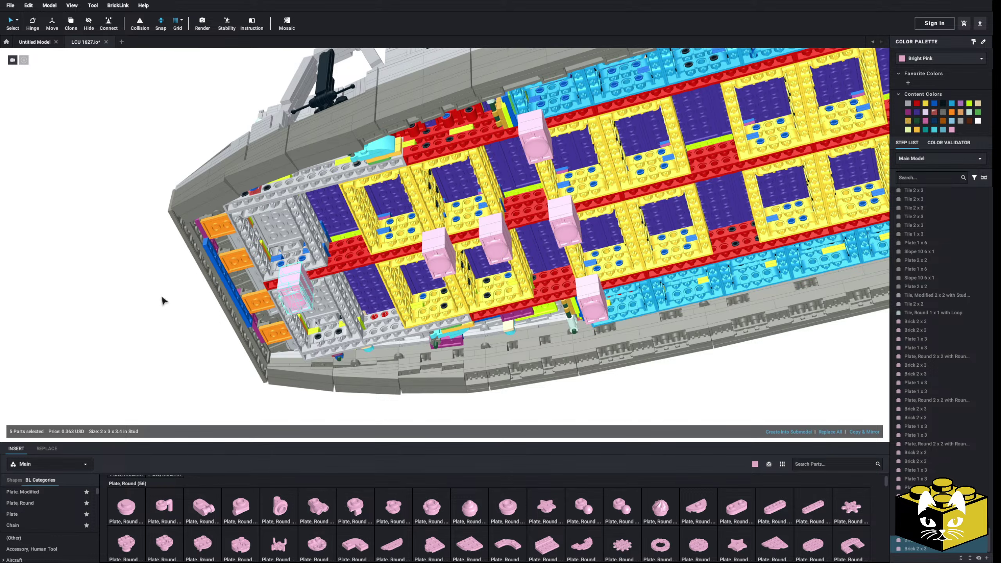
Delete the spare pasted support beside the hull and the support on the grey stern frame.
right_click(303, 275)
left_click(310, 278)
right_click(130, 288)
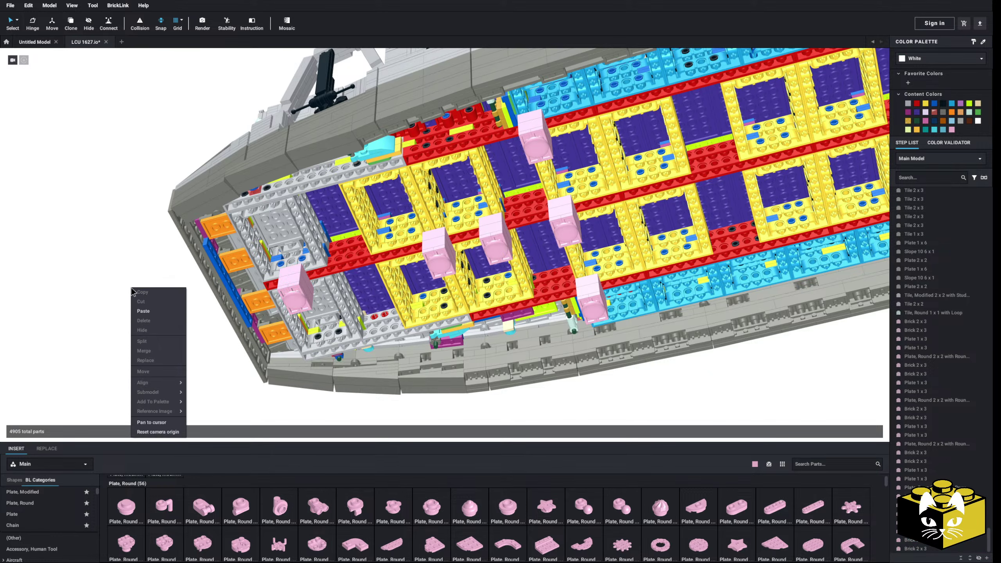
left_click(148, 308)
right_click(127, 301)
left_click(140, 325)
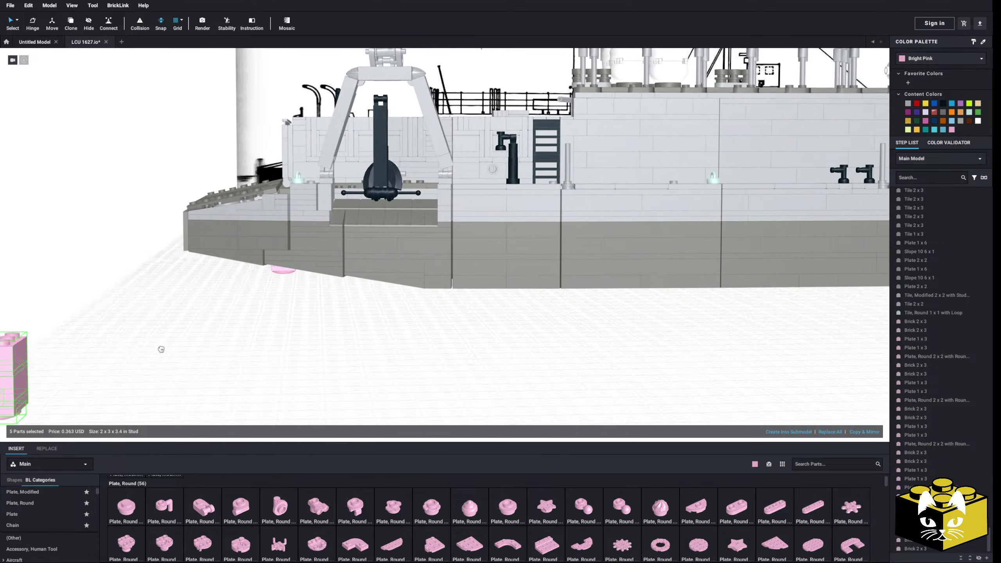
right_click_drag(152, 316, 137, 287)
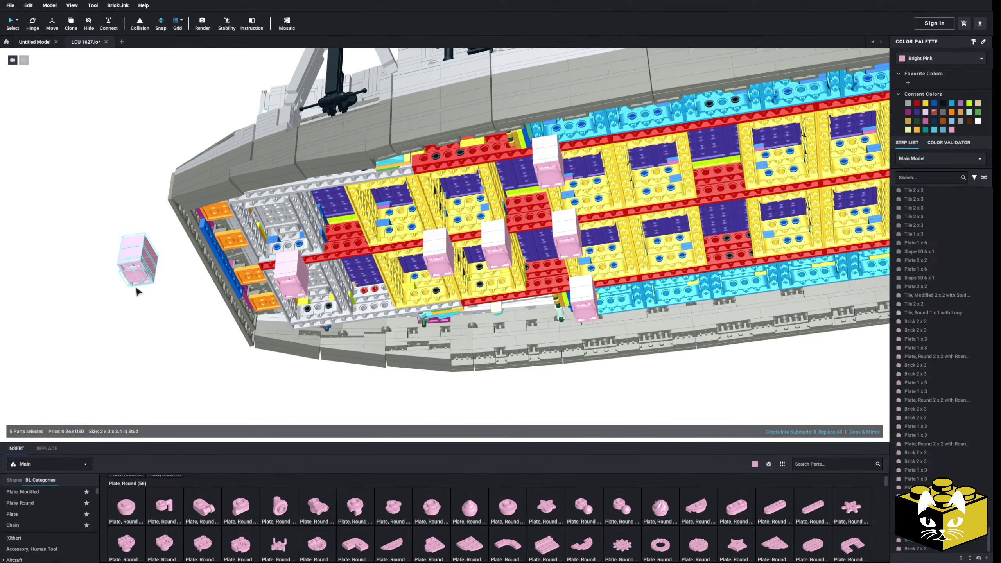
key("Delete")
left_click(295, 281)
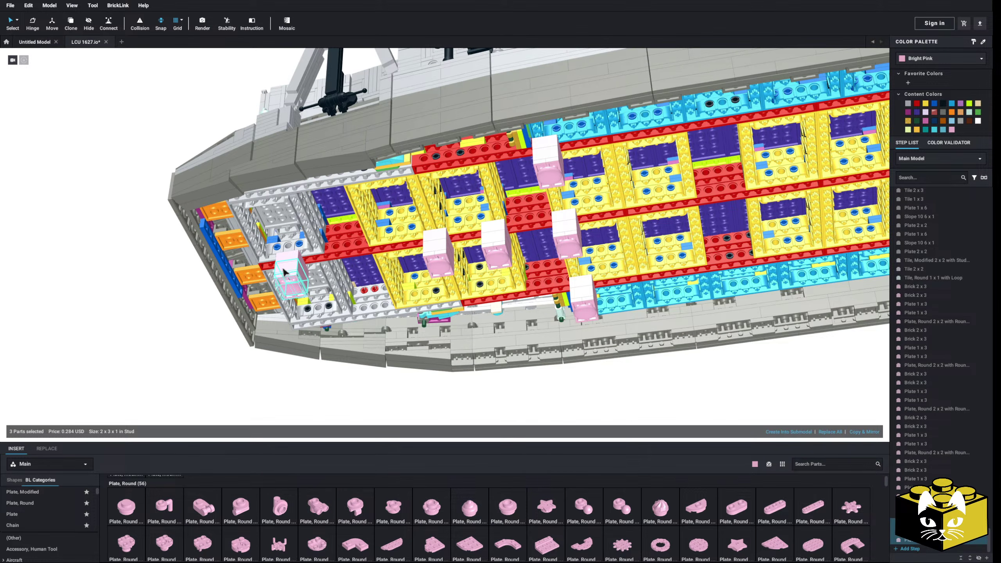
key("Delete")
Move the forward of the two aft centre supports to the outer beam, rotated a quarter turn, beside the remaining one.
scroll(256, 292, "up", 5)
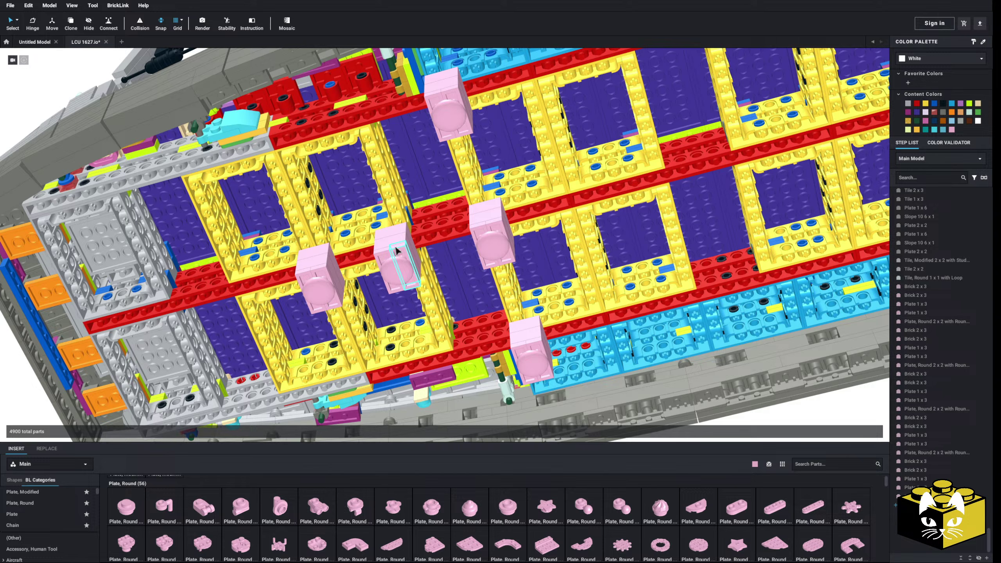
left_click(393, 268)
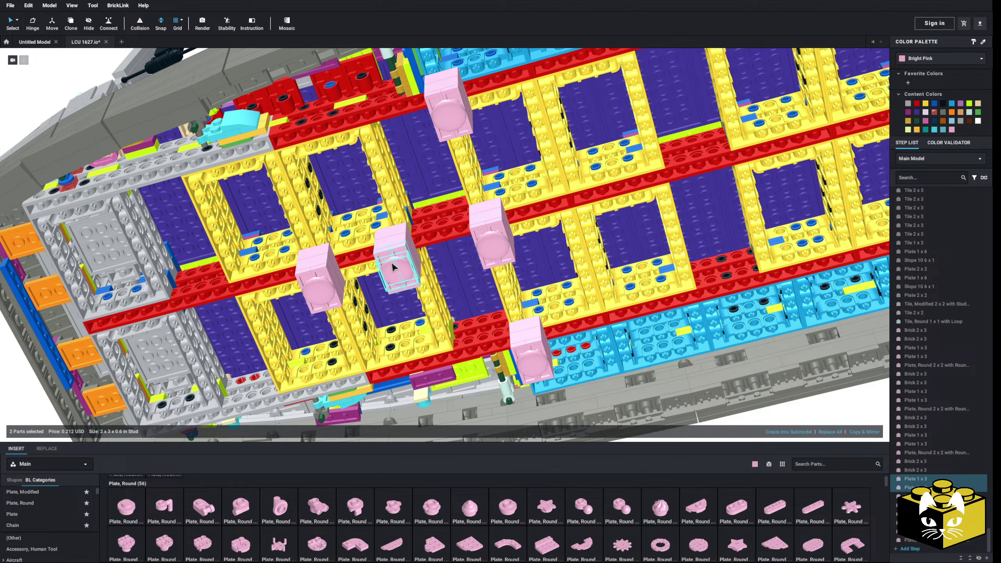
left_click_drag(385, 237, 287, 148)
mouse_move(286, 151)
right_mouse_down()
mouse_move(293, 172)
mouse_move(304, 149)
right_mouse_up()
right_click(301, 145)
left_click(307, 150)
Copy the rotated outer support onto the matching outer beam on the opposite side, completing the aft row of three.
right_click(300, 152)
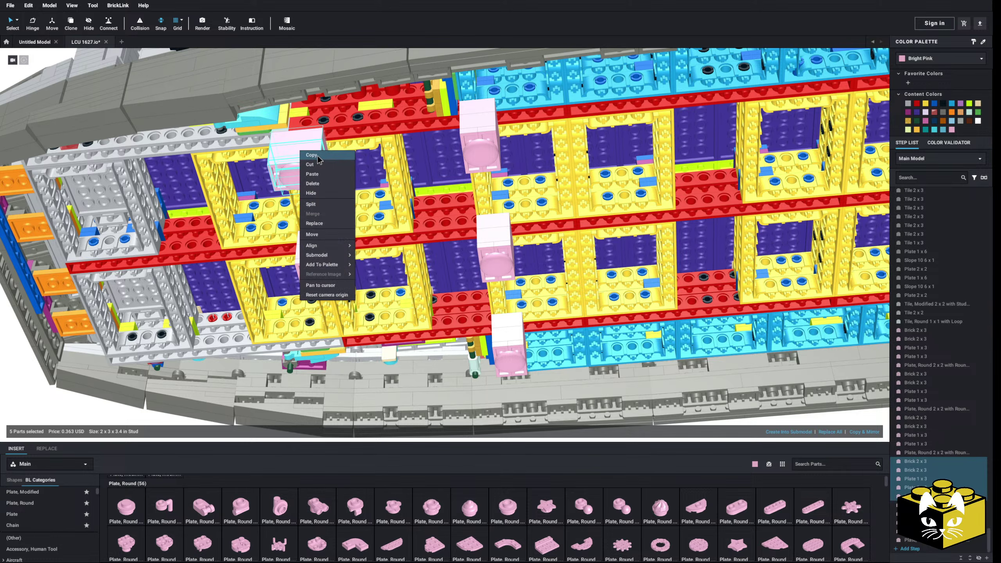
left_click(317, 155)
scroll(114, 266, "down", 3)
left_click(114, 266)
right_click(116, 268)
left_click(140, 289)
right_click_drag(140, 289, 173, 292)
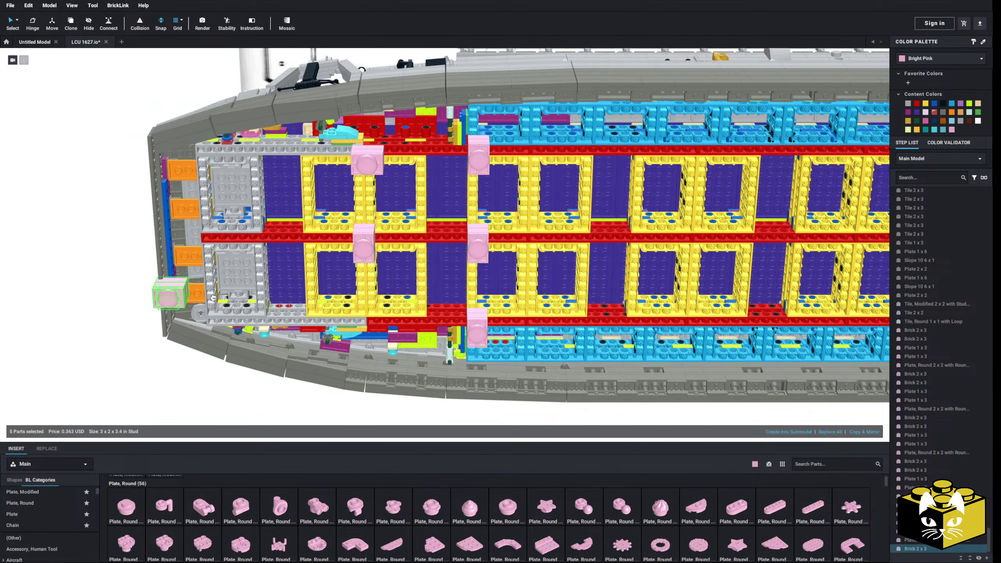
scroll(173, 292, "up", 3)
scroll(348, 349, "down", 2)
right_click_drag(349, 350, 134, 278)
scroll(307, 299, "up", 3)
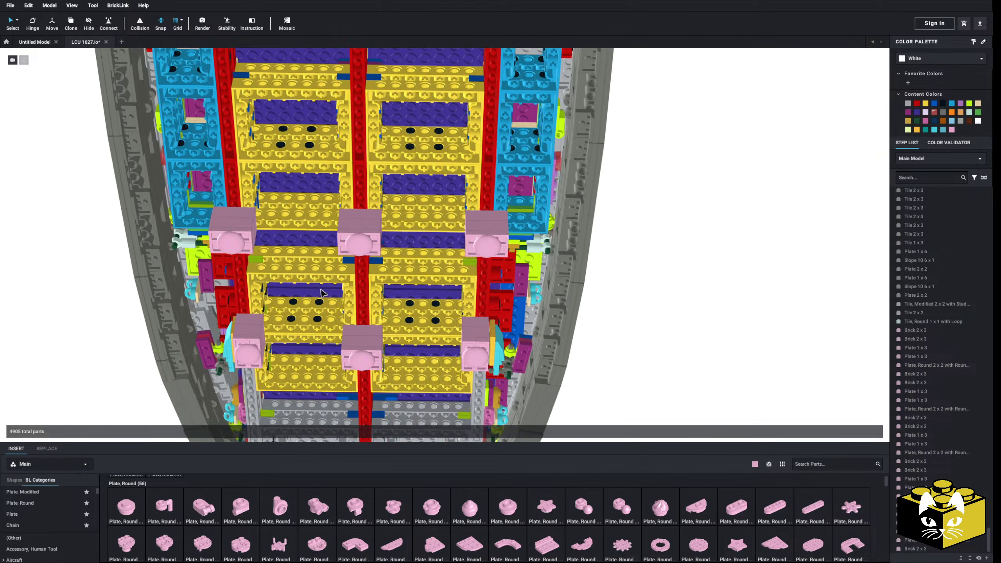
Select every part of the forward row of three pink supports and copy them.
right_click_drag(307, 299, 361, 292)
left_click(446, 261)
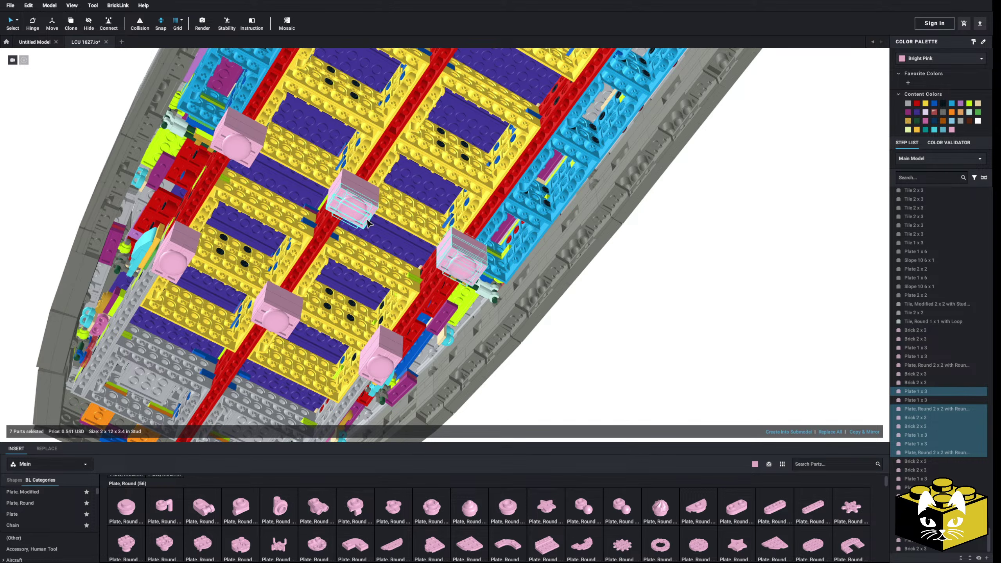
left_click(364, 194, "ctrl")
right_click_drag(364, 193, 282, 221)
scroll(376, 231, "up", 3)
left_click(381, 233, "ctrl")
left_click(366, 250, "ctrl")
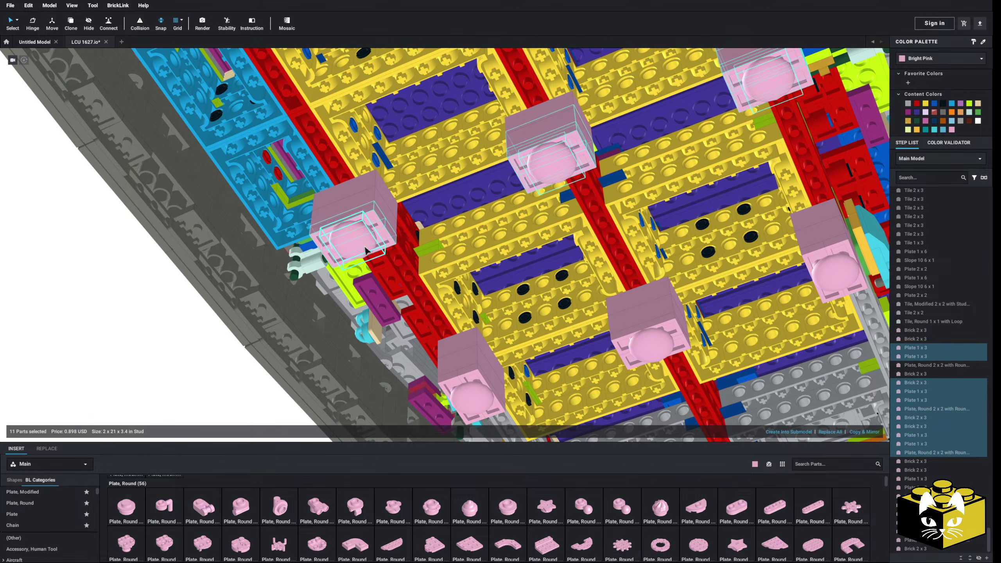
left_click(375, 202, "ctrl")
left_click(378, 183, "ctrl")
right_click(378, 181)
left_click(389, 186)
Paste the copied row of three pink supports onto the red beams, one position forward of the existing rows.
scroll(370, 193, "down", 3)
left_click(232, 254)
right_click(232, 253)
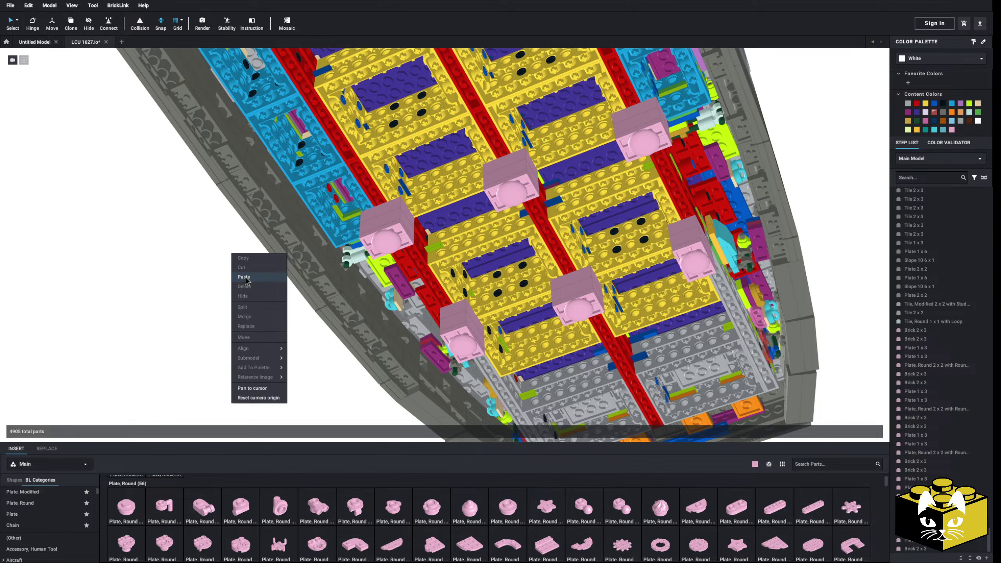
left_click(245, 280)
right_click_drag(245, 279, 303, 310)
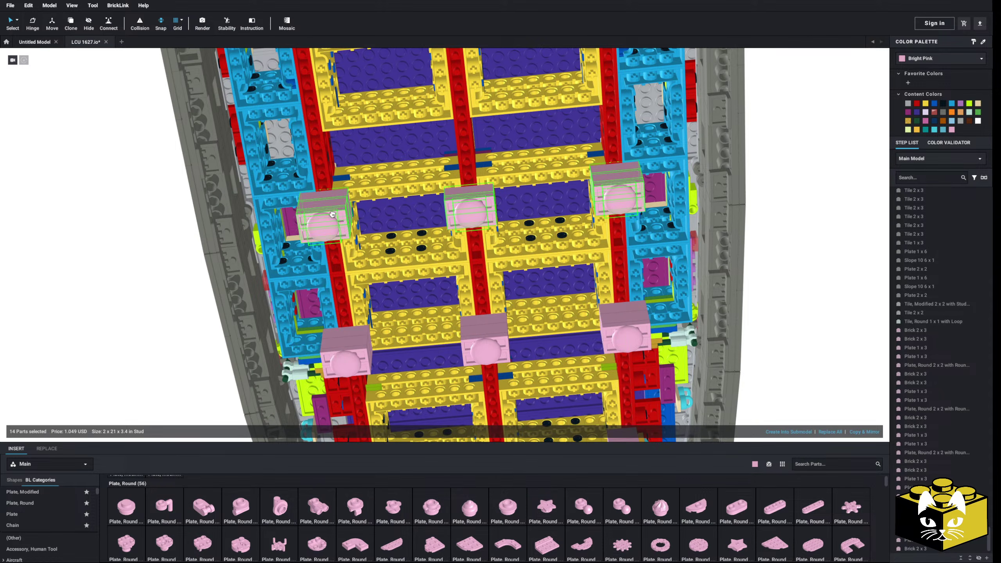
left_click(332, 214)
Paste a second copy of the support row onto the red beams, just forward of the first copy.
right_click_drag(332, 214, 183, 265)
right_click(182, 265)
left_click(170, 317)
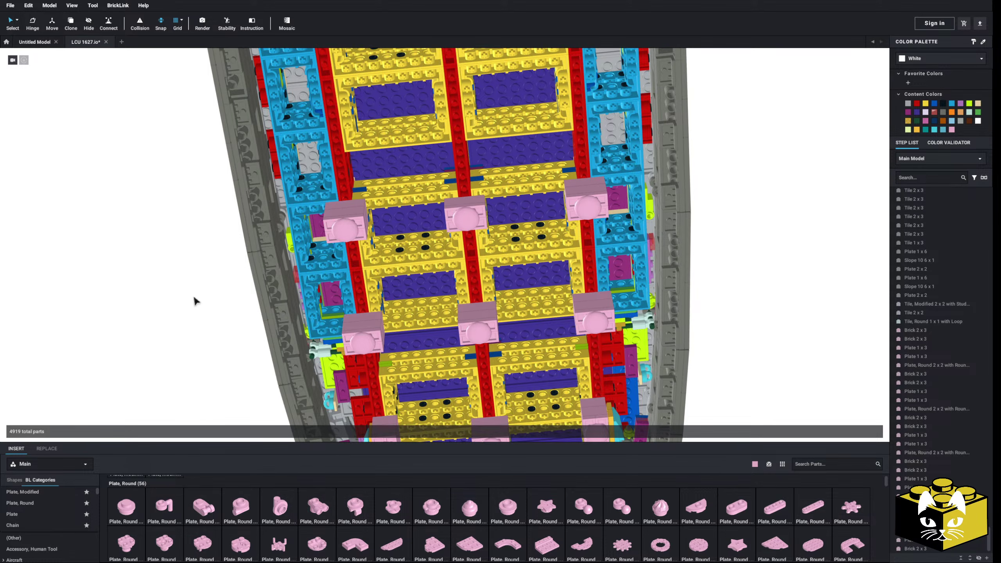
right_click(196, 270)
left_click(216, 294)
middle_click_drag(213, 258, 189, 293)
left_click(303, 199)
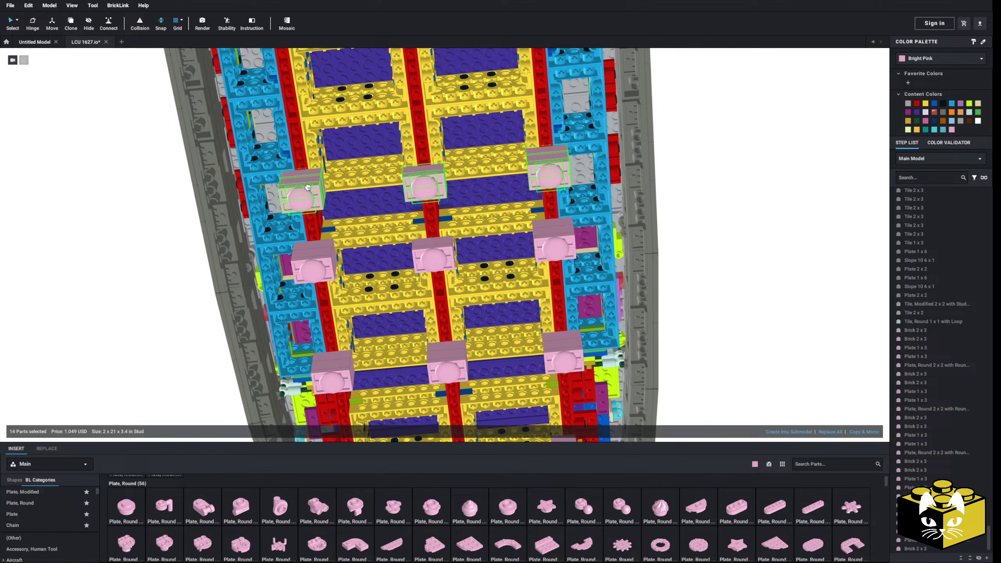
Add a third copy of the support row farther forward on the three red beams.
right_click(179, 217)
left_click(194, 244)
middle_click_drag(89, 186, 116, 312)
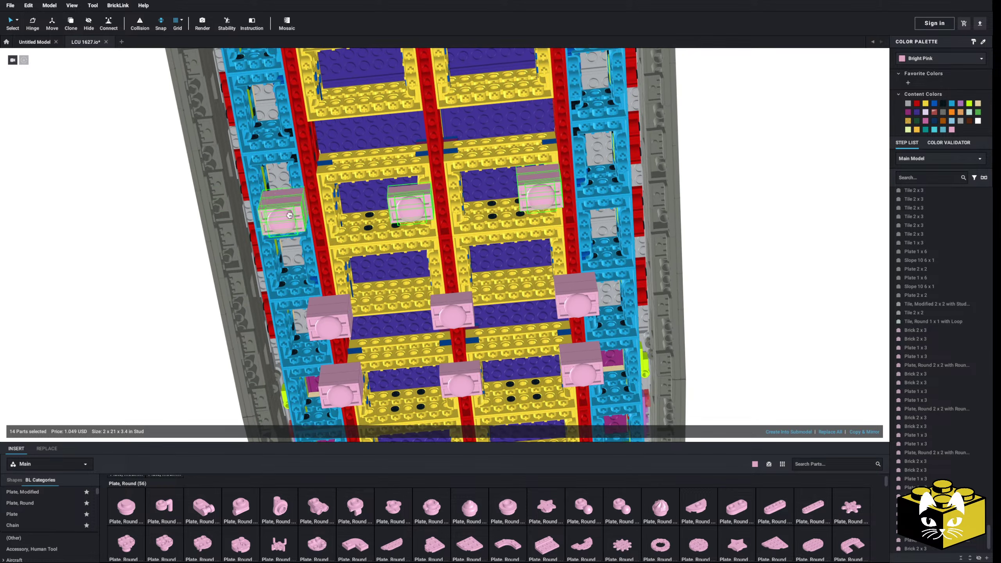
mouse_move(79, 270)
right_mouse_down()
mouse_move(105, 272)
mouse_move(84, 272)
right_mouse_up()
middle_click_drag(84, 272, 121, 321)
right_click_drag(121, 322, 142, 288)
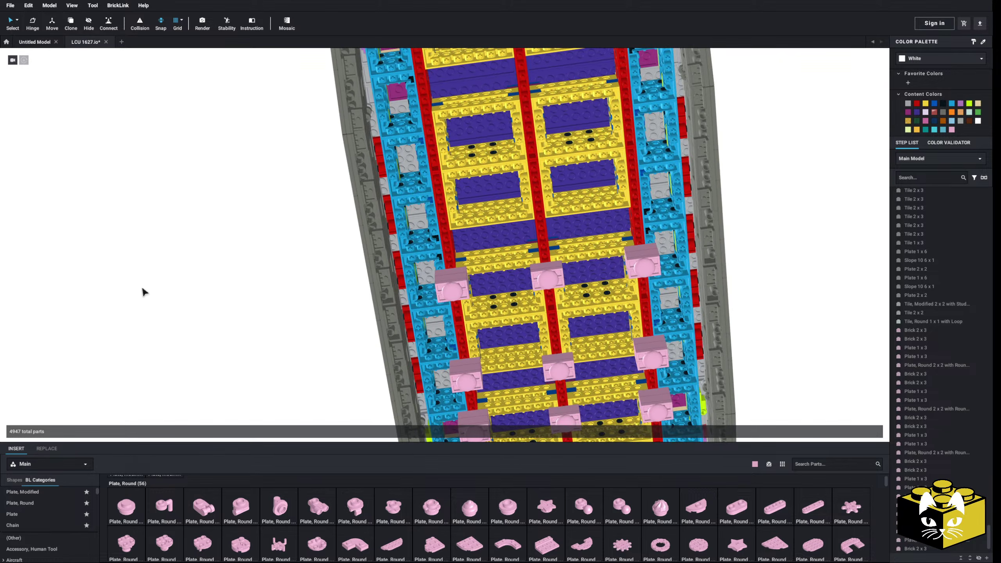
Paste a fourth and a fifth copy of the support row onto the red beams, continuing forward along the hull.
right_click(142, 288)
right_click(160, 302)
left_click(178, 322)
middle_click_drag(262, 306, 200, 338)
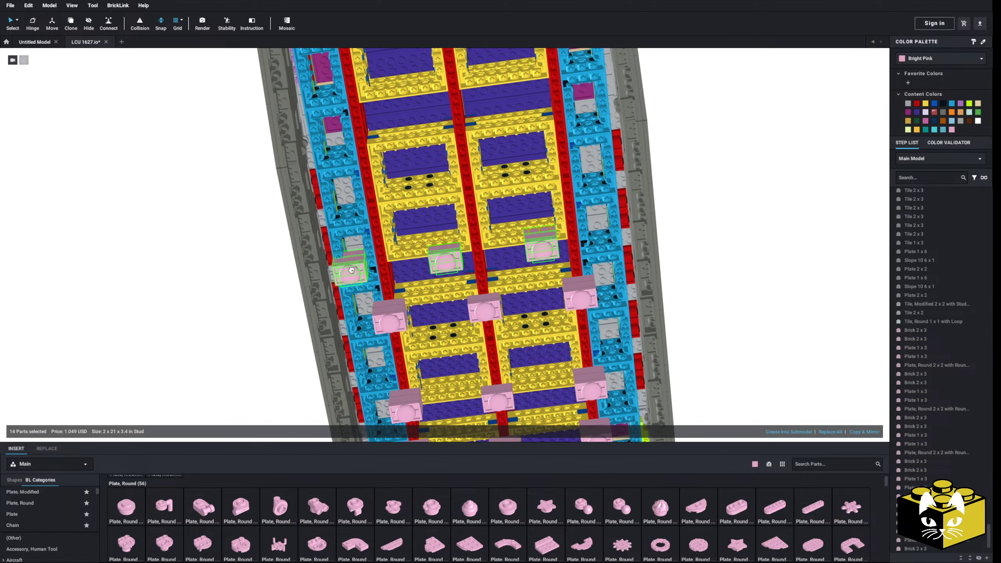
right_click(236, 271)
left_click(254, 294)
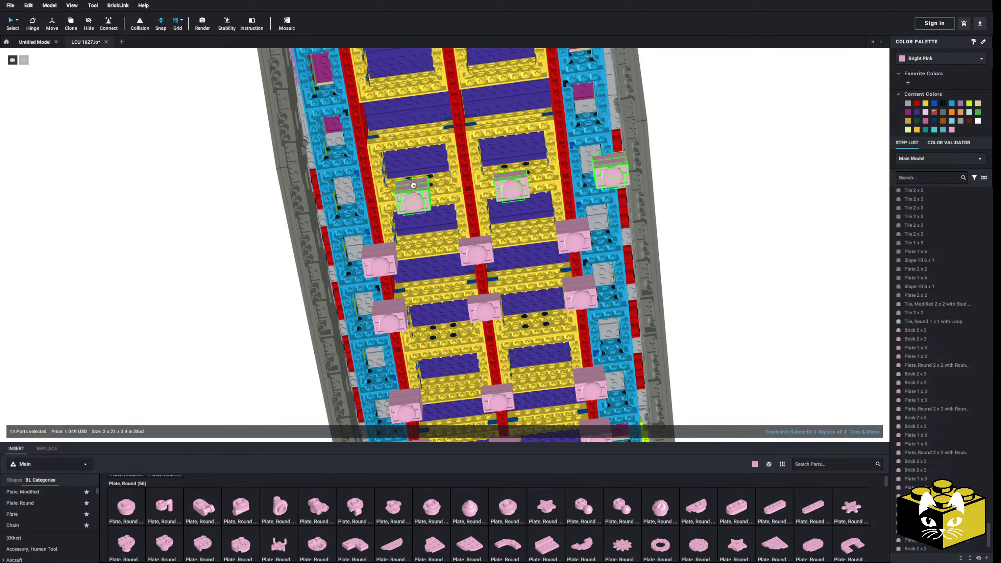
left_click(362, 154)
Paste a sixth and a seventh copy of the support row, ending at the forward end of the blue side frames.
right_click(210, 200)
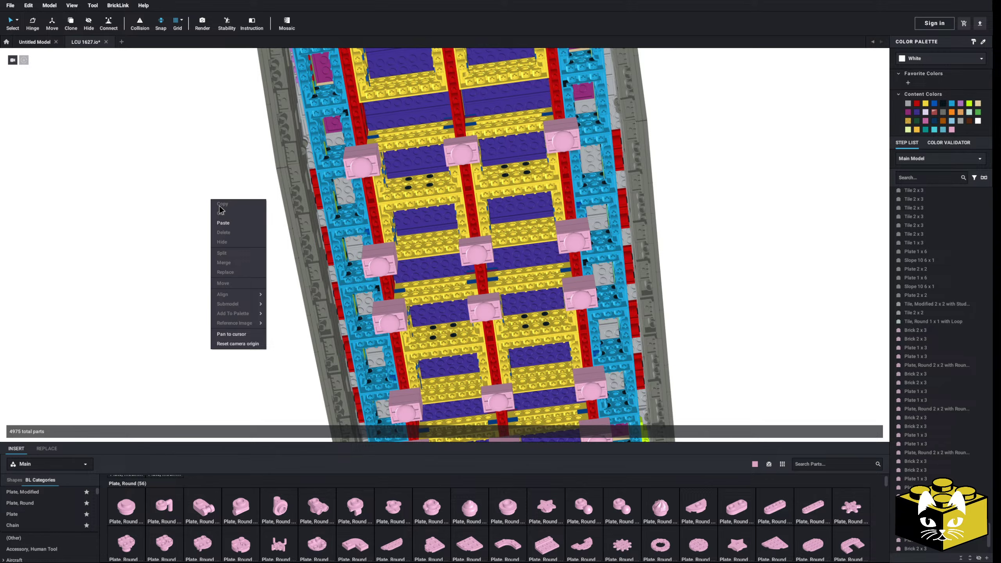
left_click(233, 222)
middle_click_drag(228, 207, 215, 247)
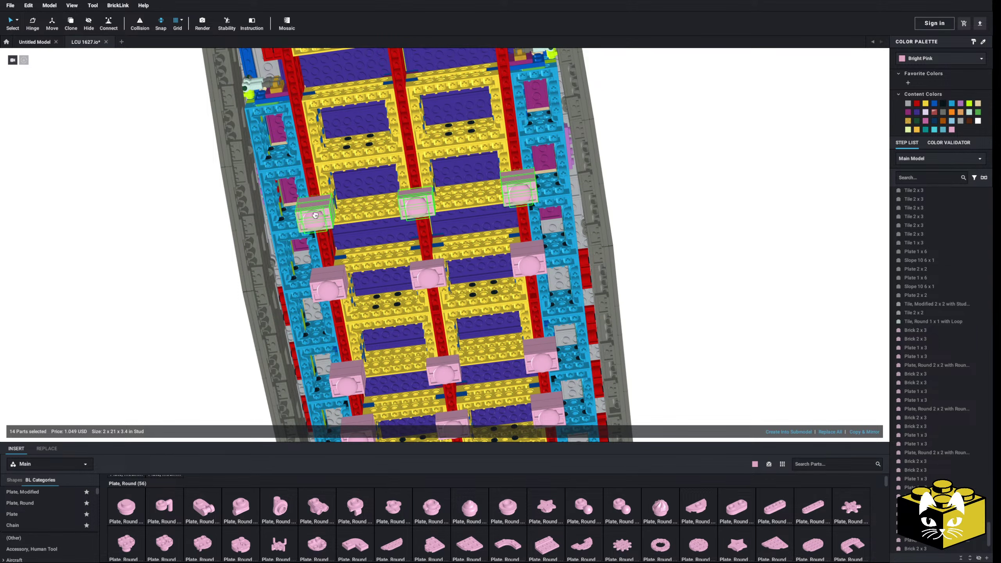
right_click(156, 220)
left_click(170, 243)
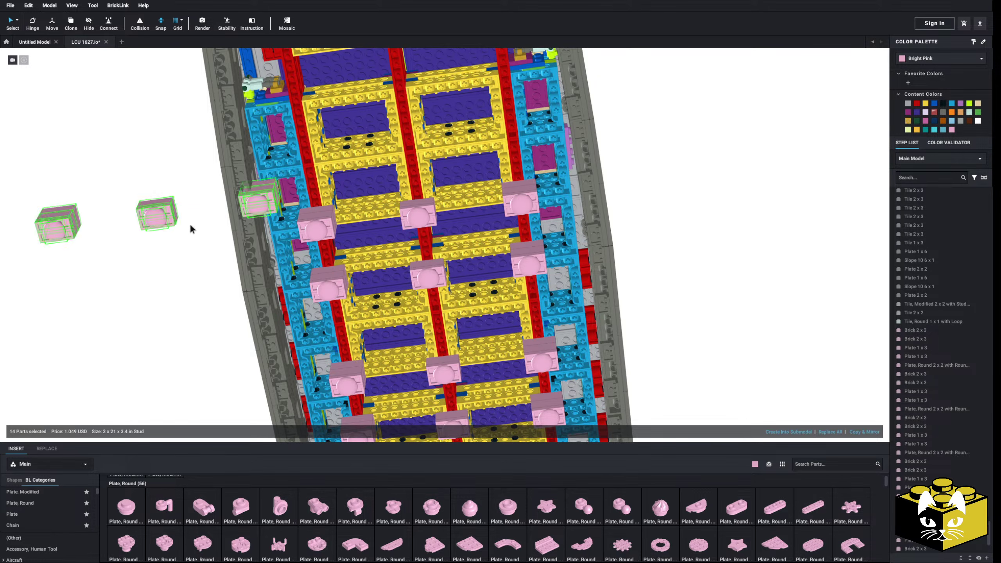
middle_click_drag(190, 225, 170, 285)
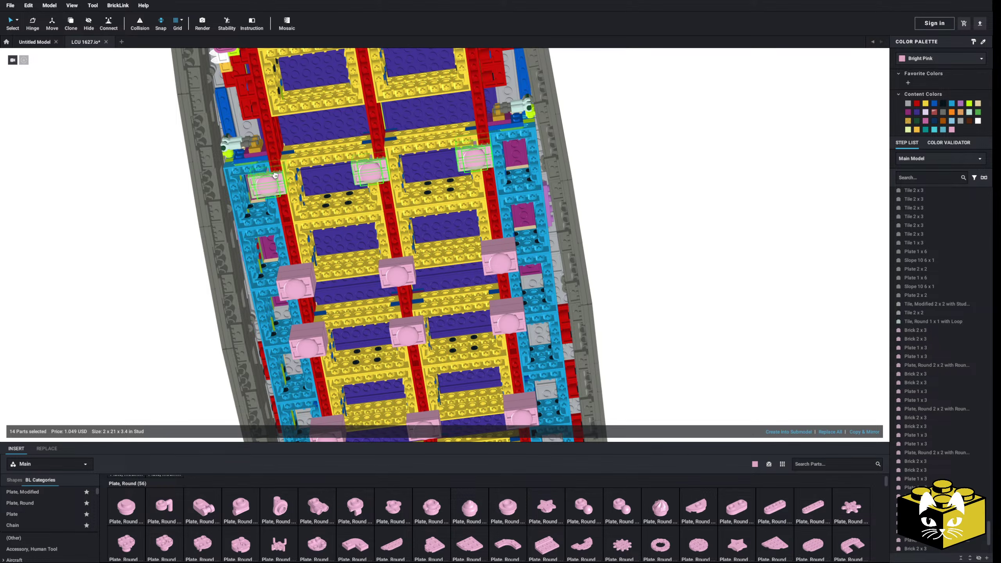
right_click_drag(275, 176, 288, 219)
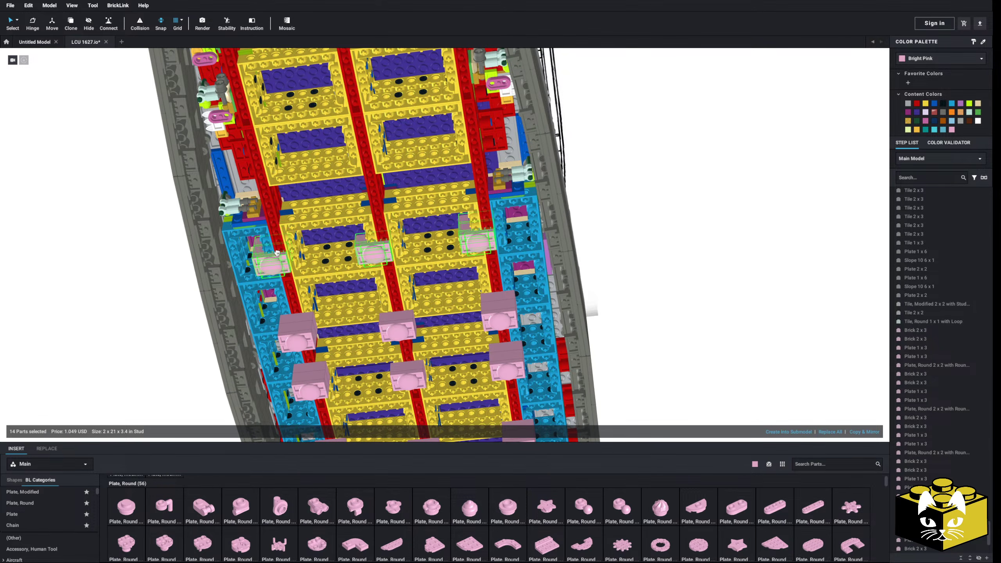
left_click(91, 256)
middle_click_drag(91, 252, 87, 190)
right_click(107, 256)
left_click(84, 260)
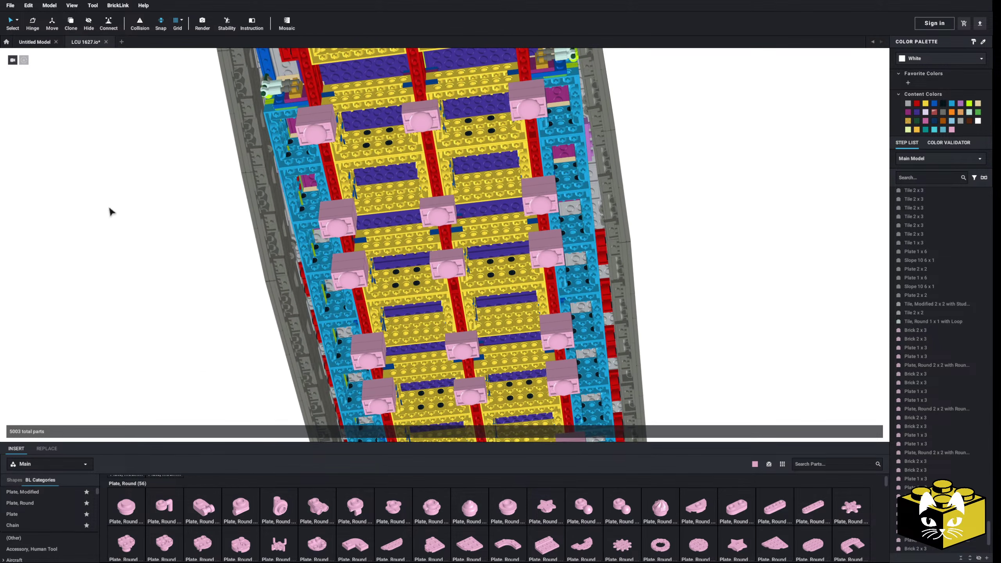
left_click(317, 118)
left_click(338, 215, "shift")
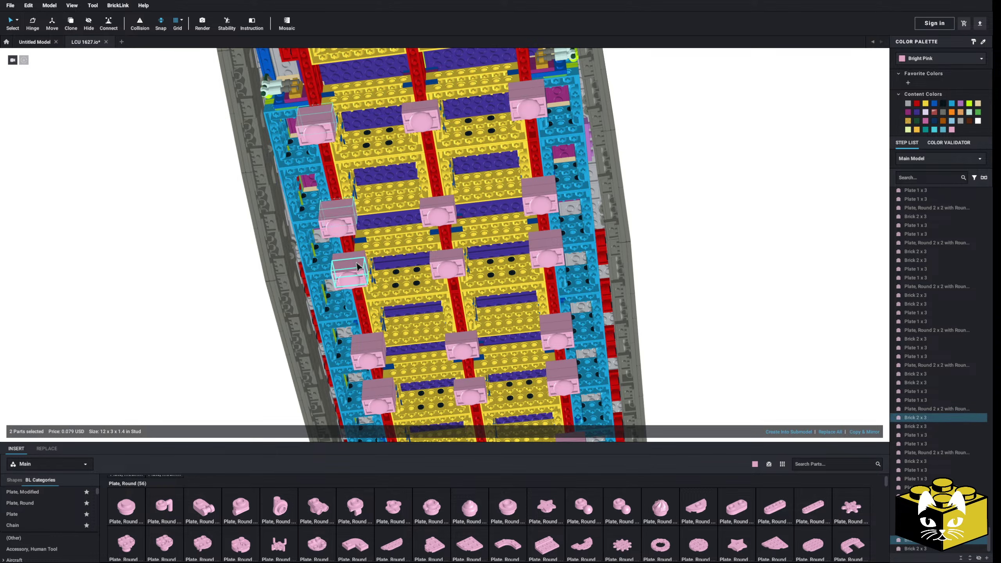
middle_click_drag(357, 263, 354, 209)
left_click(372, 291, "shift")
middle_click_drag(382, 291, 349, 214)
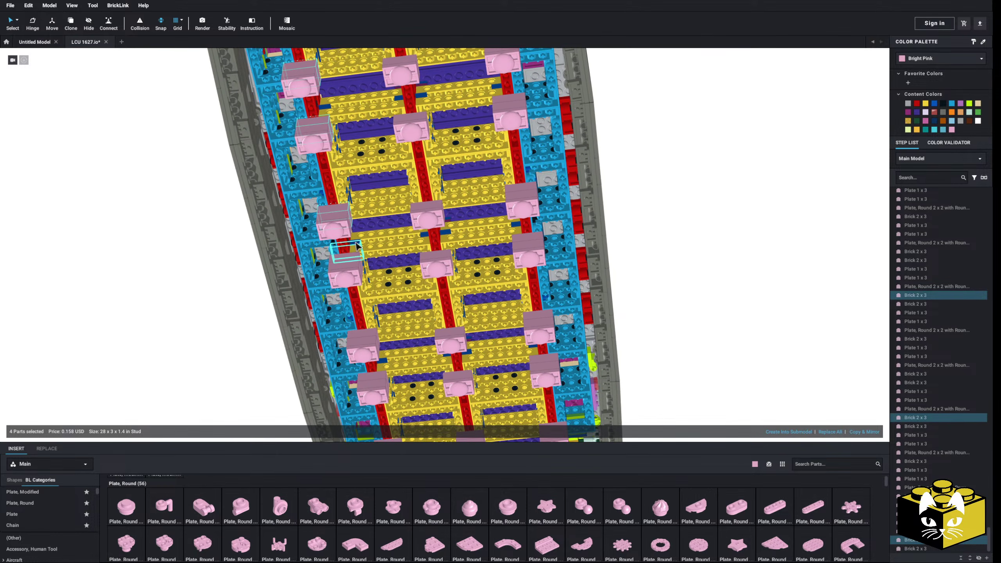
middle_click_drag(360, 260, 371, 249)
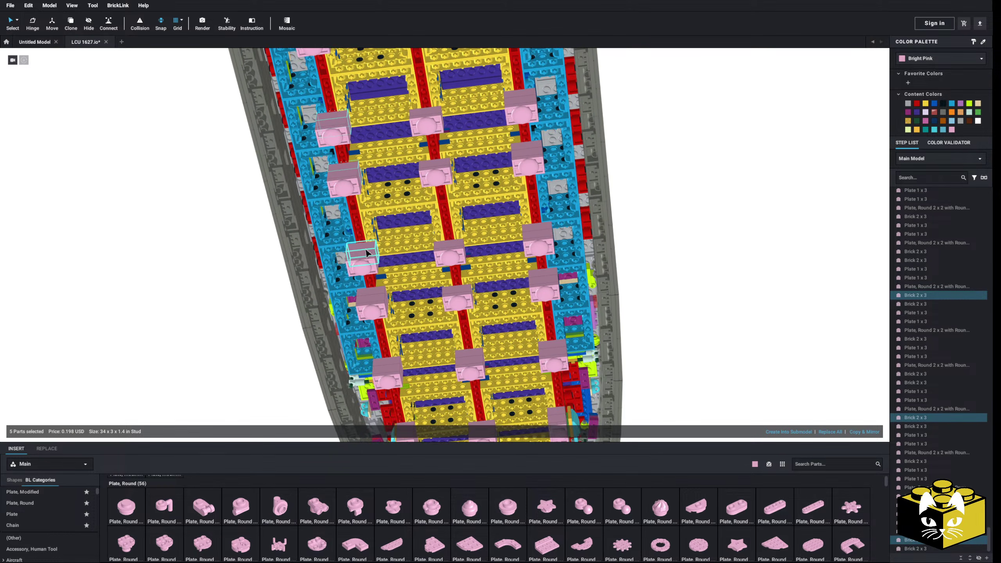
middle_click_drag(382, 295, 353, 226)
scroll(354, 225, "up", 2)
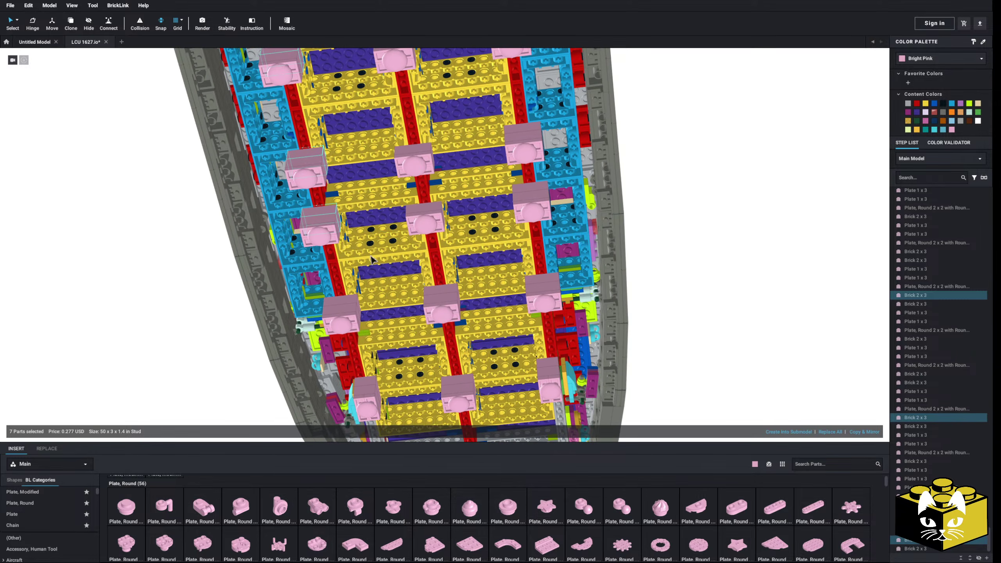
right_click(330, 214)
Copy the Brick 2 x 3 from two neighbouring outer supports and paste the pair into the matching centre supports.
left_click(316, 212)
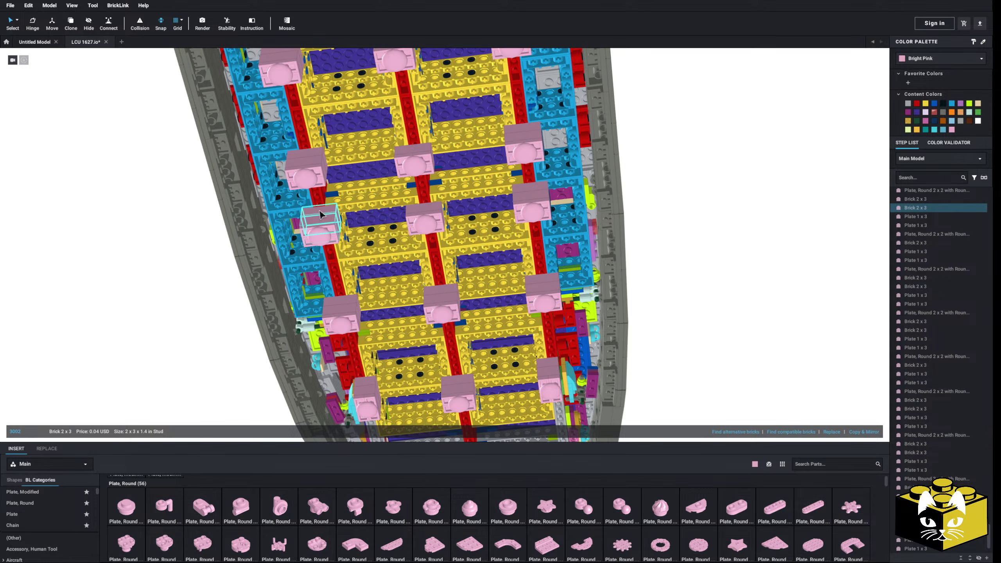
left_click(316, 211)
middle_click_drag(308, 174, 329, 239)
right_click(157, 227)
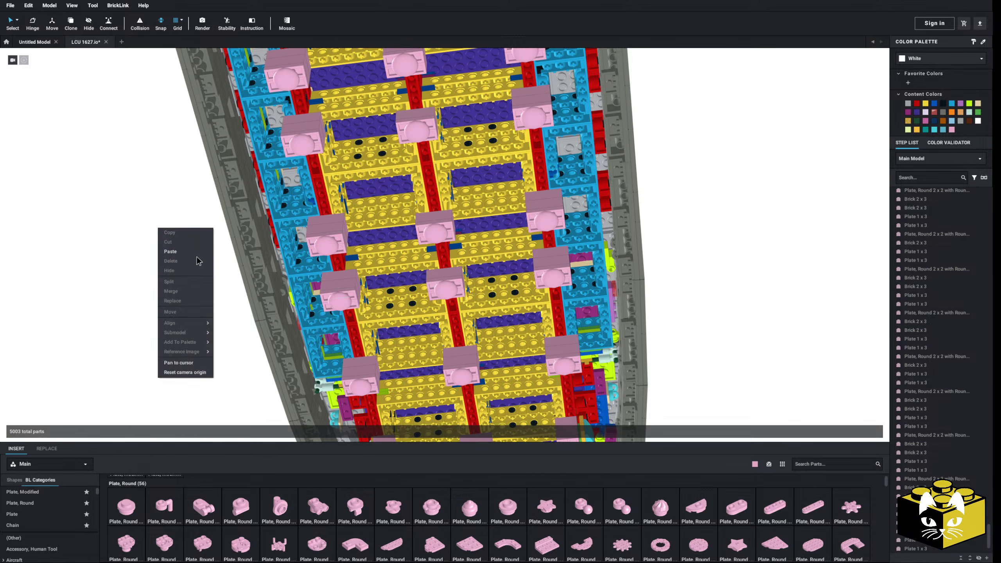
left_click(197, 257)
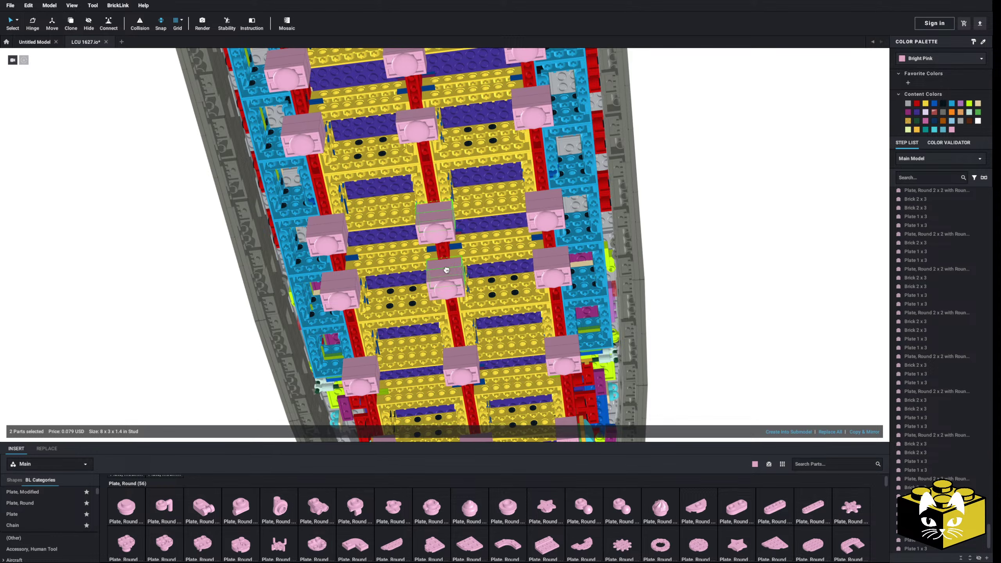
Paste the pair of 2 x 3 bricks twice more to fill the next four centre supports going forward.
right_click(131, 243)
left_click(146, 266)
middle_click_drag(151, 270, 158, 359)
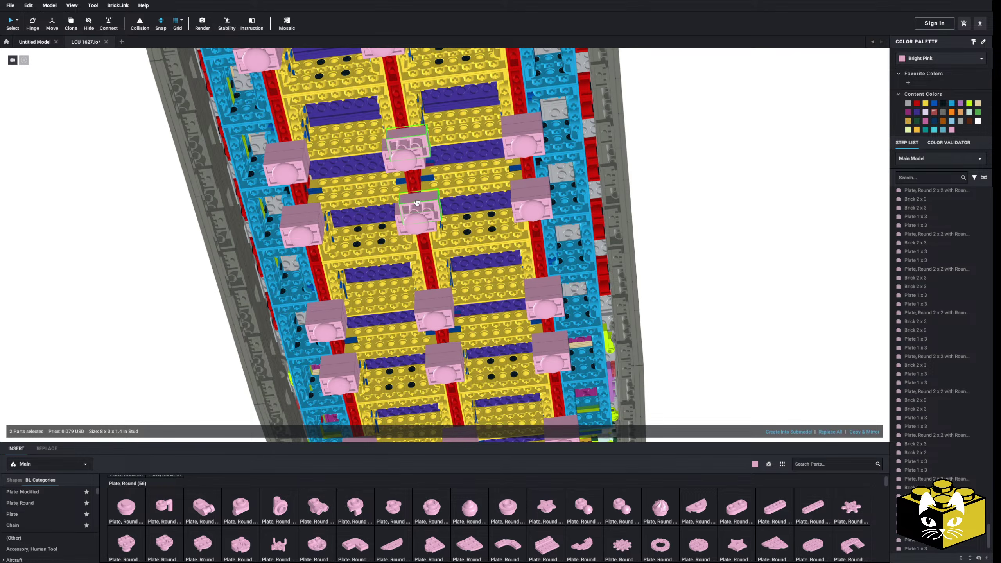
middle_click_drag(164, 216, 165, 288)
right_click(140, 267)
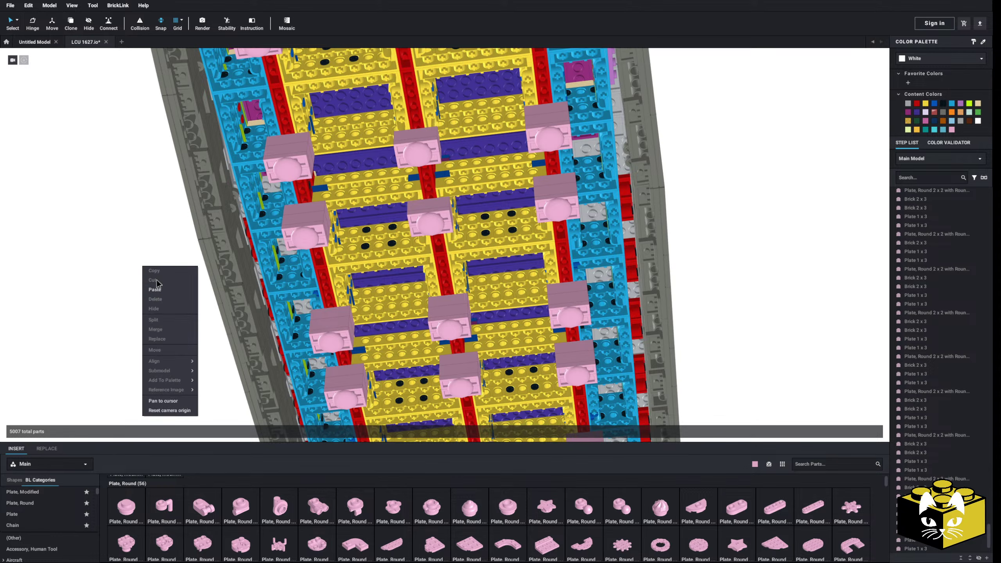
left_click(157, 289)
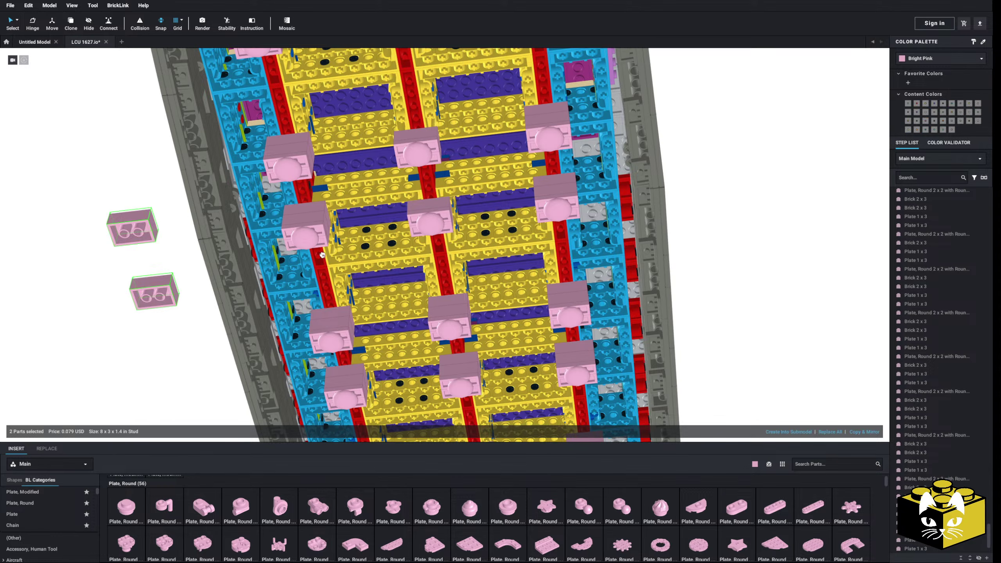
left_click(428, 202)
Copy the Brick 2 x 3 from the forwardmost outer support and paste it into the centre support of that row.
middle_click_drag(101, 189, 110, 253)
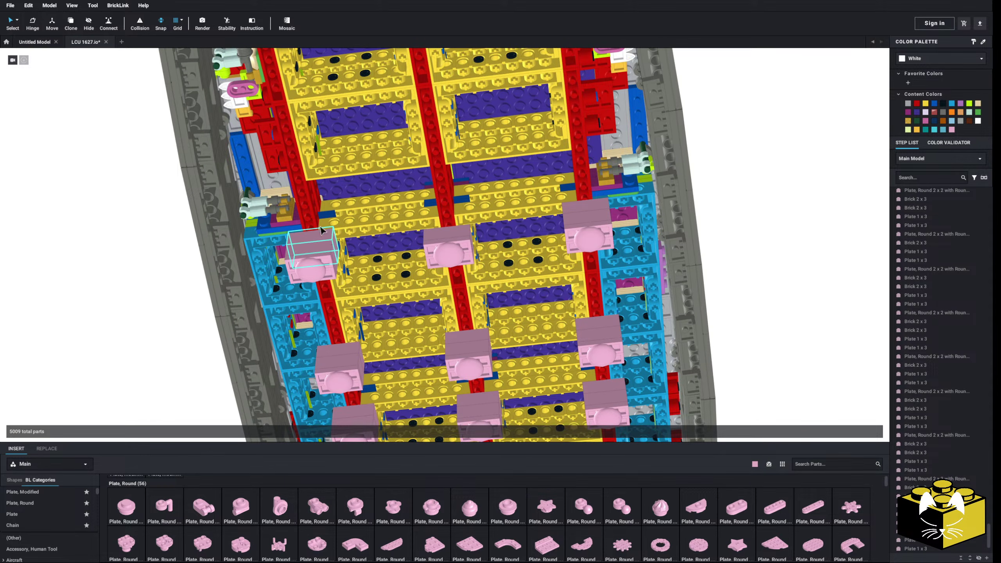
right_click(328, 235)
left_click(345, 249)
right_click(86, 267)
left_click(118, 292)
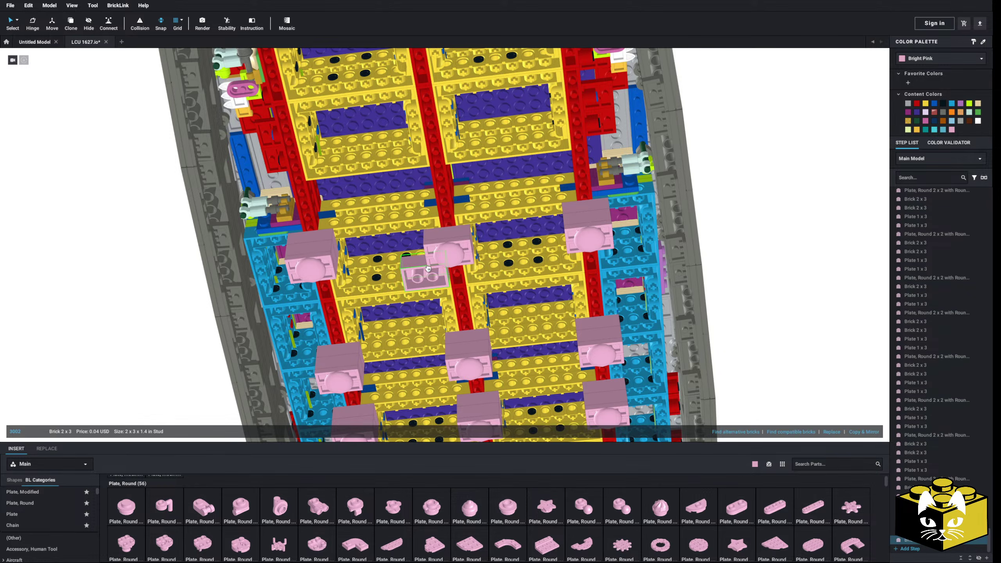
left_click(449, 225)
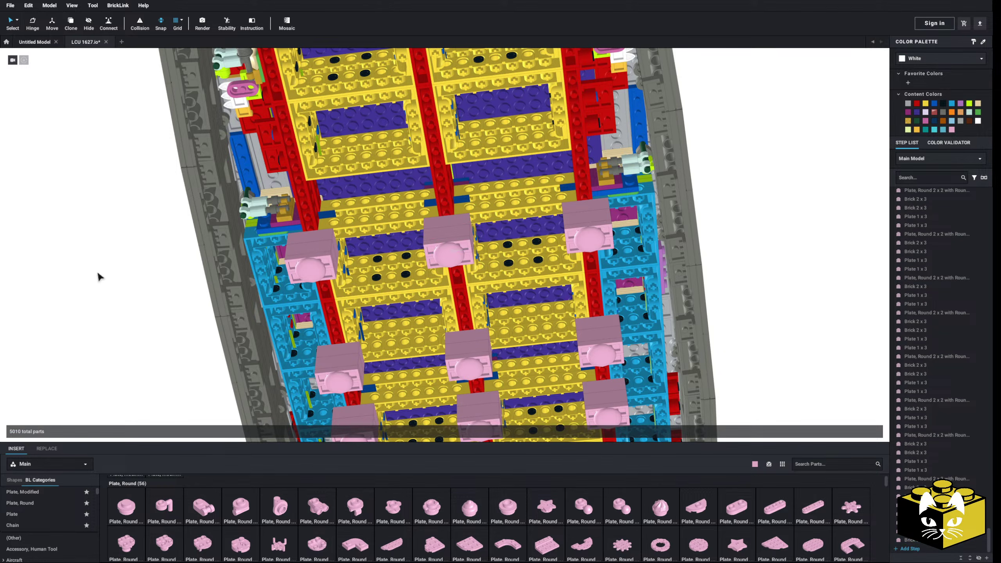
Select every part of the aftmost row of three pink supports, with the rotated outer ones, and copy them.
scroll(138, 217, "down", 5)
scroll(252, 269, "up", 5)
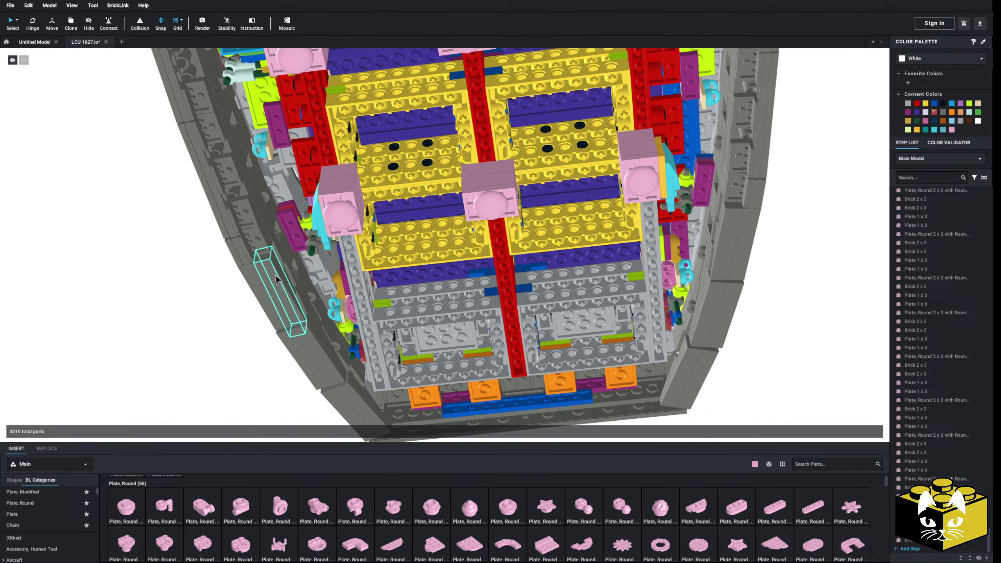
left_click(318, 182)
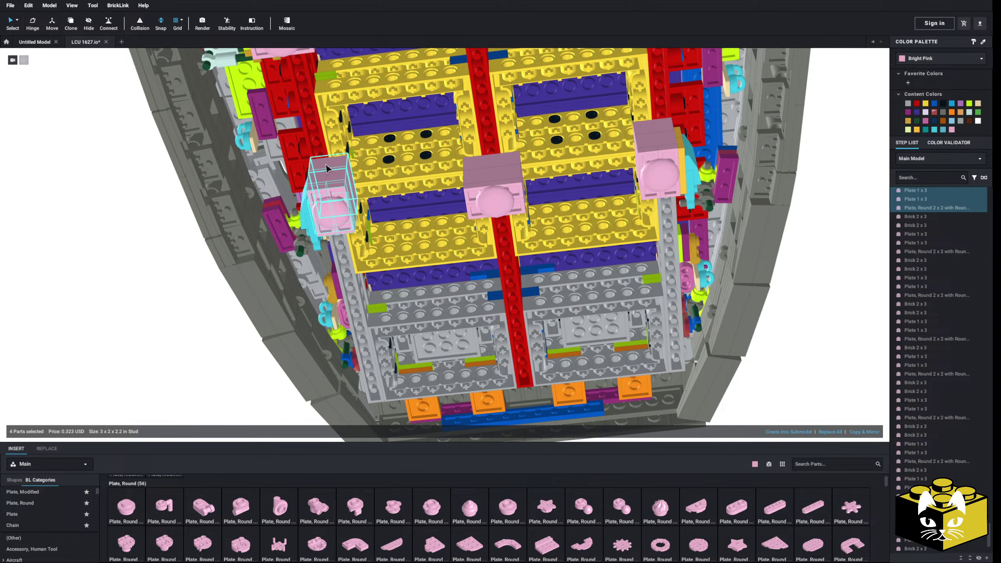
left_click(518, 195, "shift")
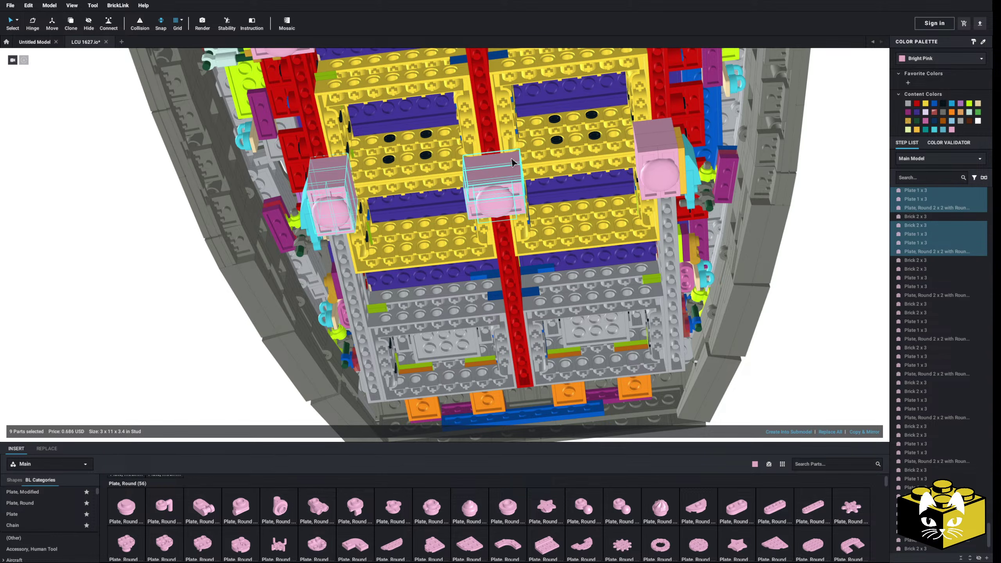
left_click(646, 177, "shift")
left_click(654, 146, "shift")
left_click(654, 137, "shift")
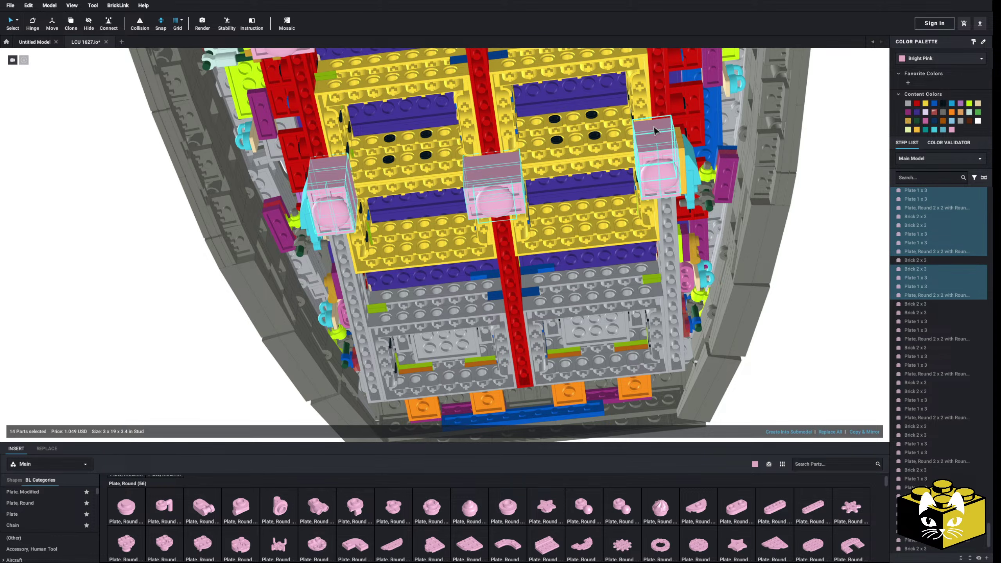
left_click(653, 128, "shift")
right_click(653, 127)
left_click(663, 133)
Paste the copied aft row onto the three red beams just forward of the last support row, past the blue side frames.
scroll(299, 201, "down", 4)
left_click(213, 221)
right_click(209, 222)
left_click(225, 245)
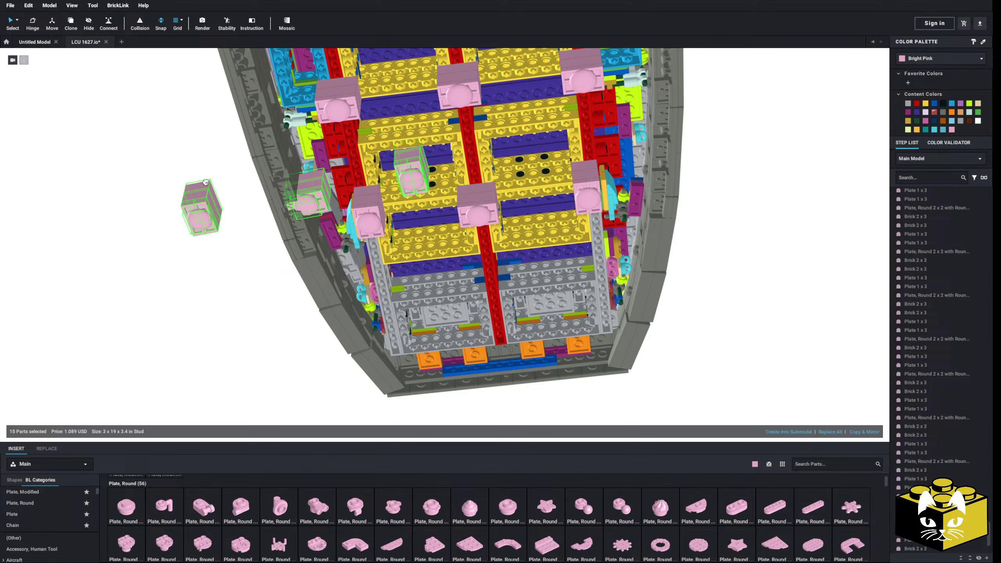
scroll(223, 380, "up", 5)
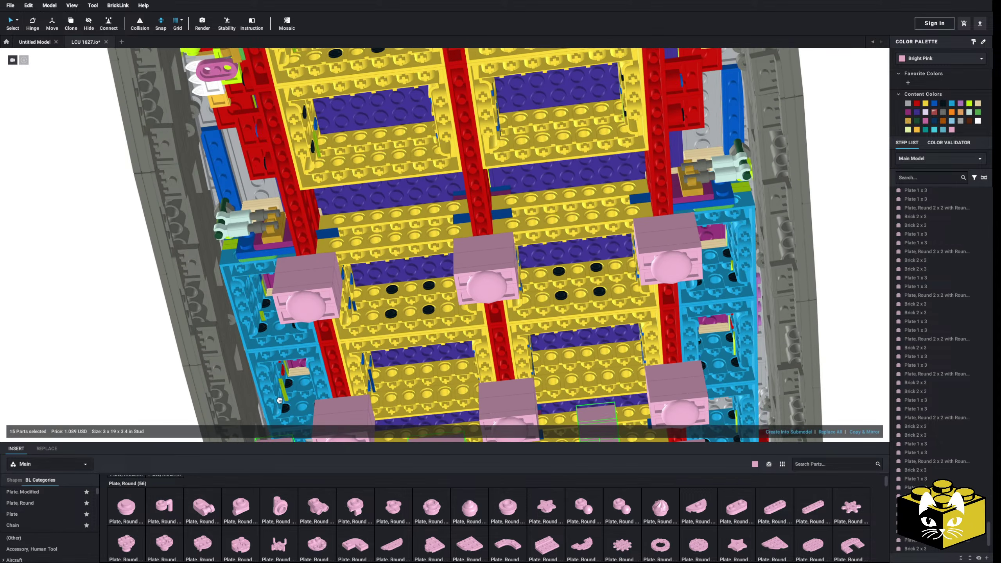
scroll(279, 400, "down", 5)
right_click_drag(279, 400, 396, 290)
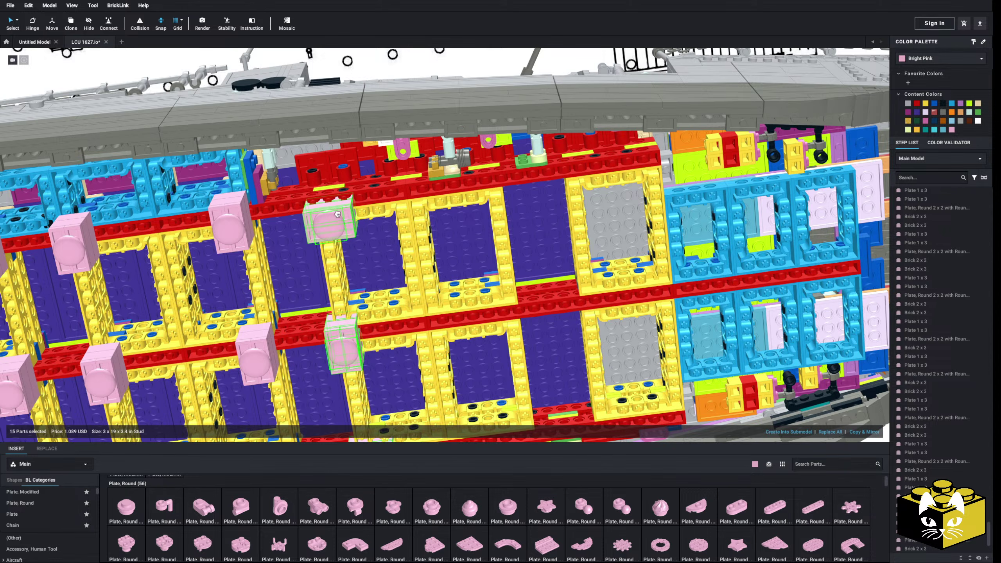
left_click(335, 232)
Paste the copied support row again onto the three red beams one position further forward, and check its alignment up close.
scroll(346, 236, "down", 5)
left_click(676, 355)
right_click(676, 353)
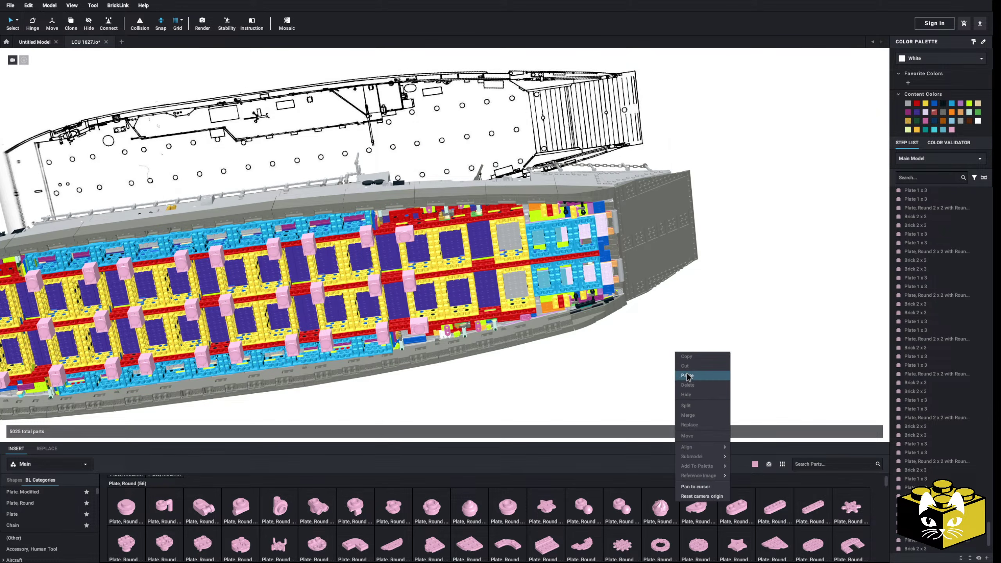
left_click(690, 375)
scroll(754, 336, "up", 2)
scroll(466, 223, "up", 3)
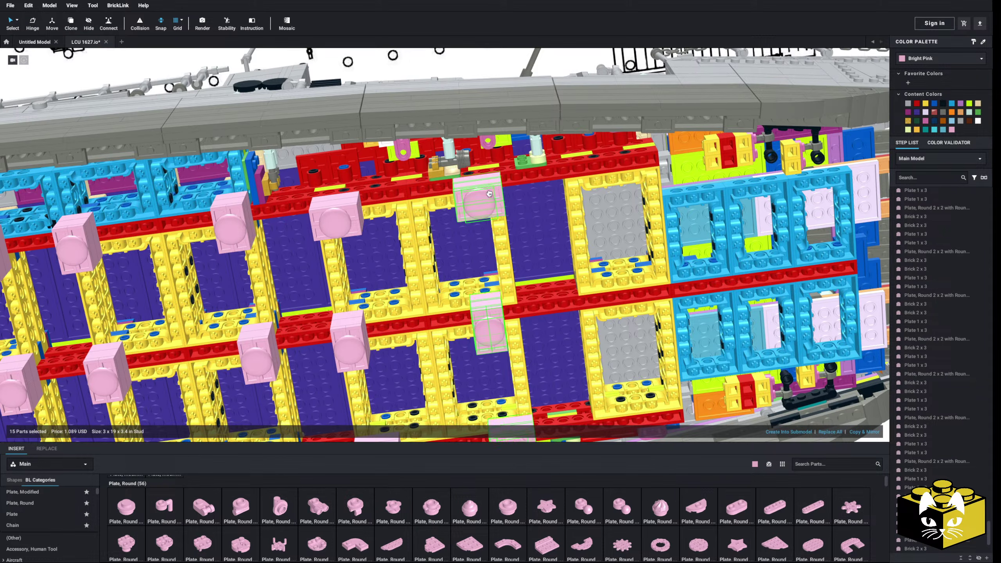
scroll(479, 197, "down", 3)
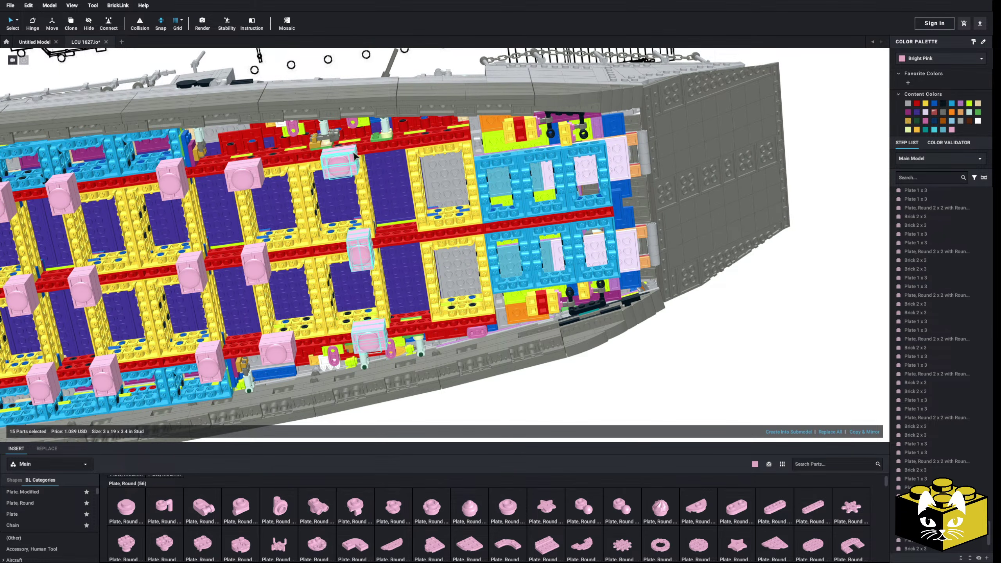
scroll(310, 224, "up", 5)
middle_click_drag(301, 216, 485, 380)
left_click(463, 241)
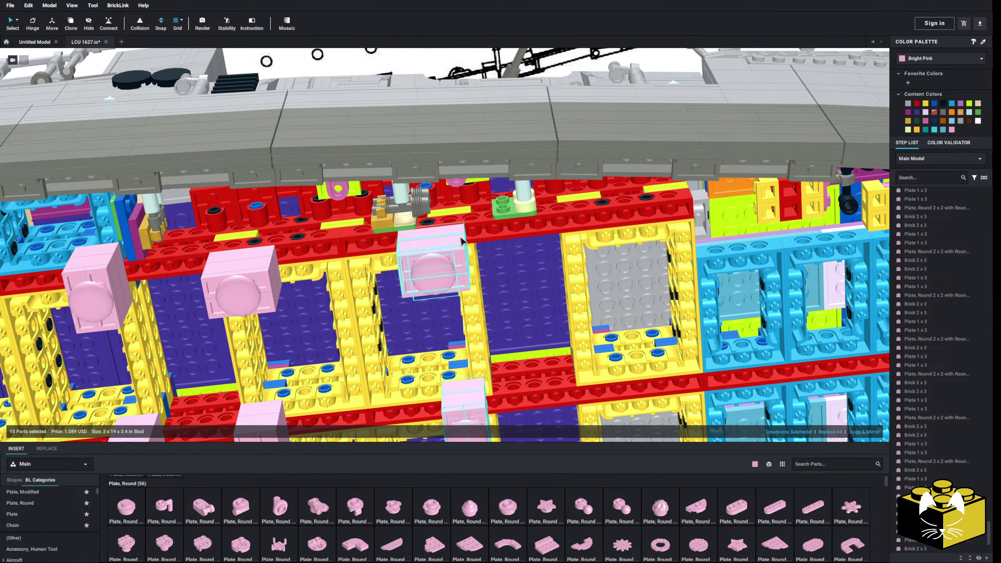
Paste a final support row onto the red beams at the bow end, just aft of the light blue frames.
scroll(464, 233, "down", 5)
left_click(585, 377)
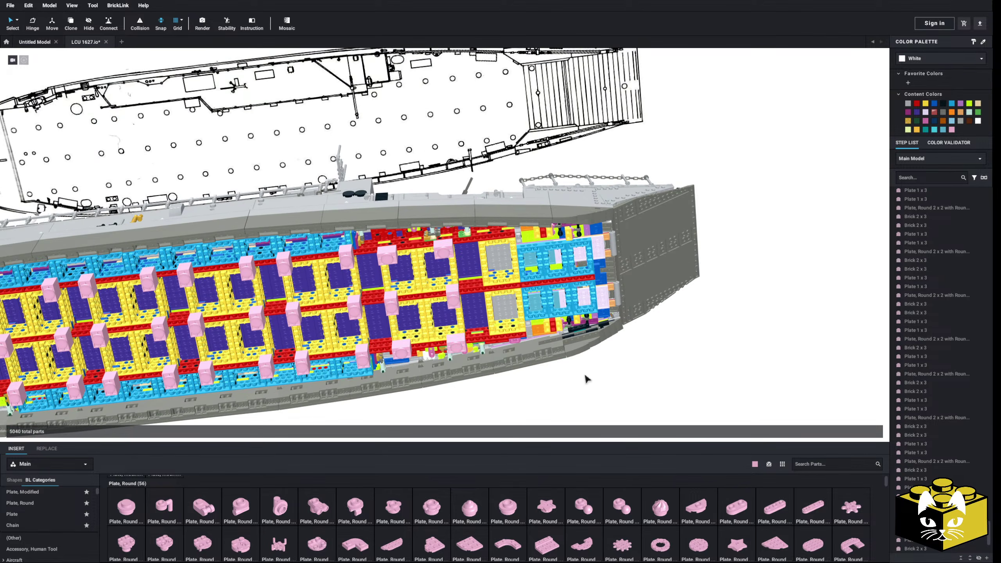
right_click_drag(585, 377, 605, 351)
right_click(676, 345)
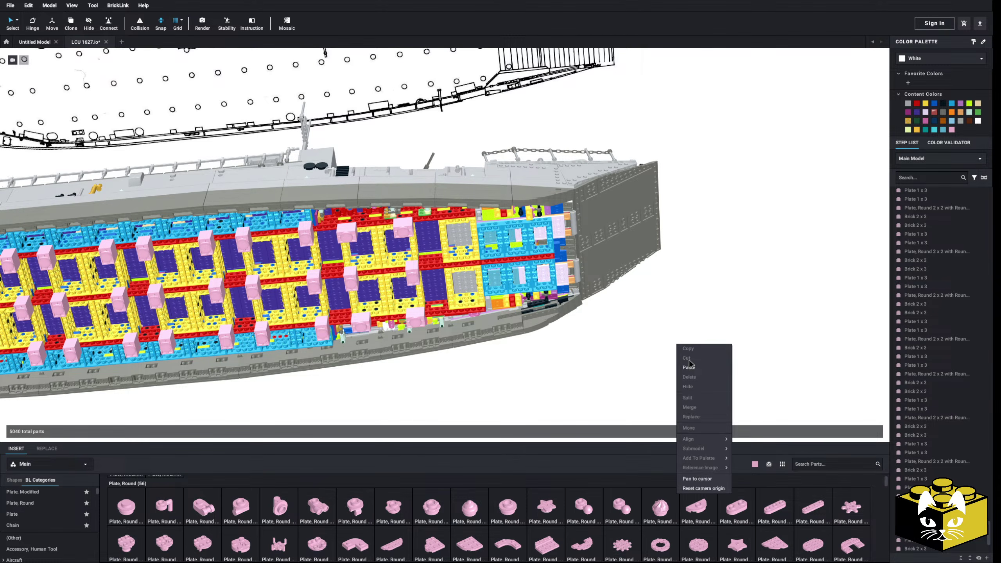
left_click(688, 367)
scroll(693, 368, "up", 4)
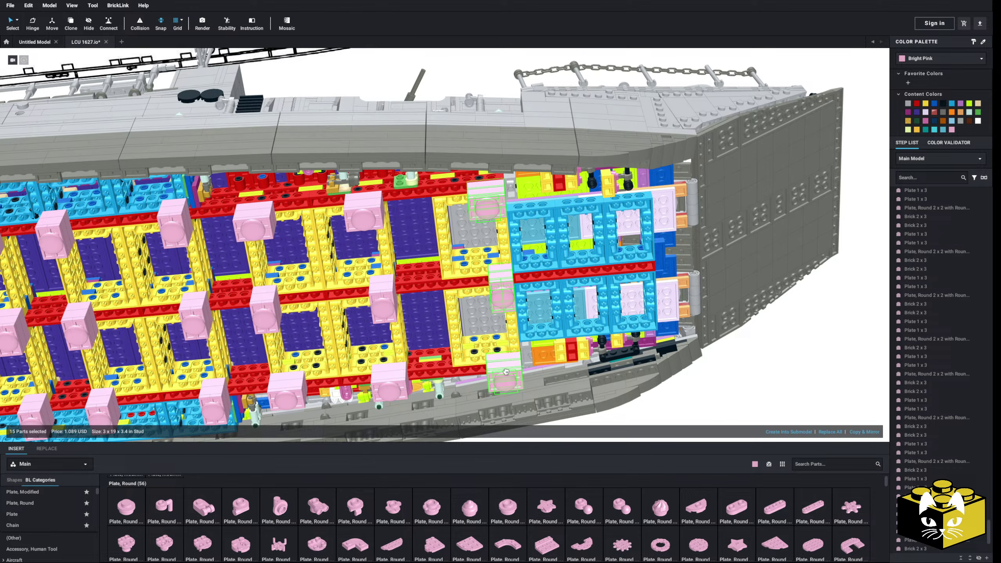
left_click(505, 372)
right_click_drag(508, 371, 595, 363)
left_click(607, 362)
Select all Bright Pink support parts by colour and recolour the 2 x 3 bricks yellow, the 1 x 3 plates magenta and the round plates grey.
scroll(598, 373, "down", 4)
middle_click_drag(445, 374, 495, 342)
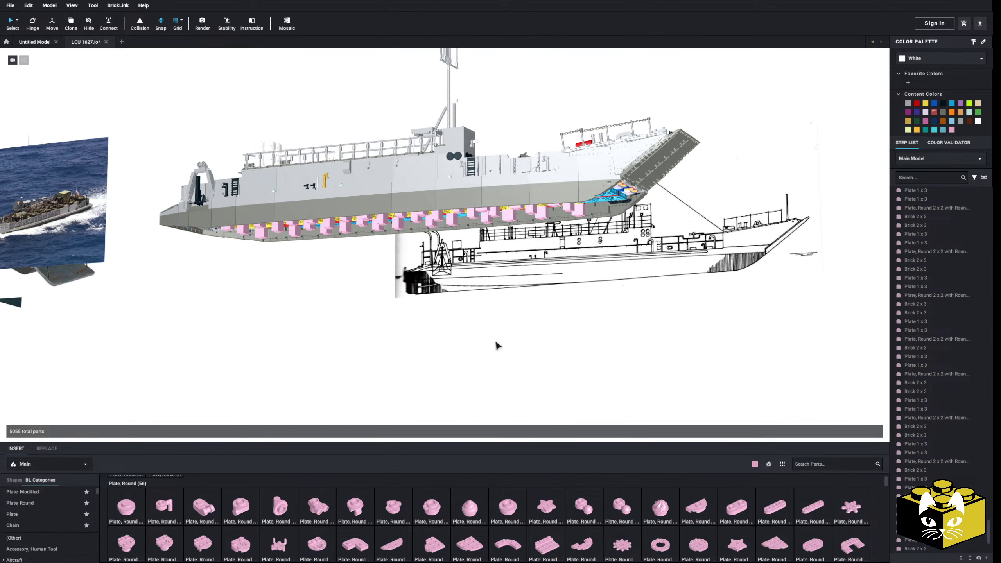
right_click_drag(495, 341, 494, 350)
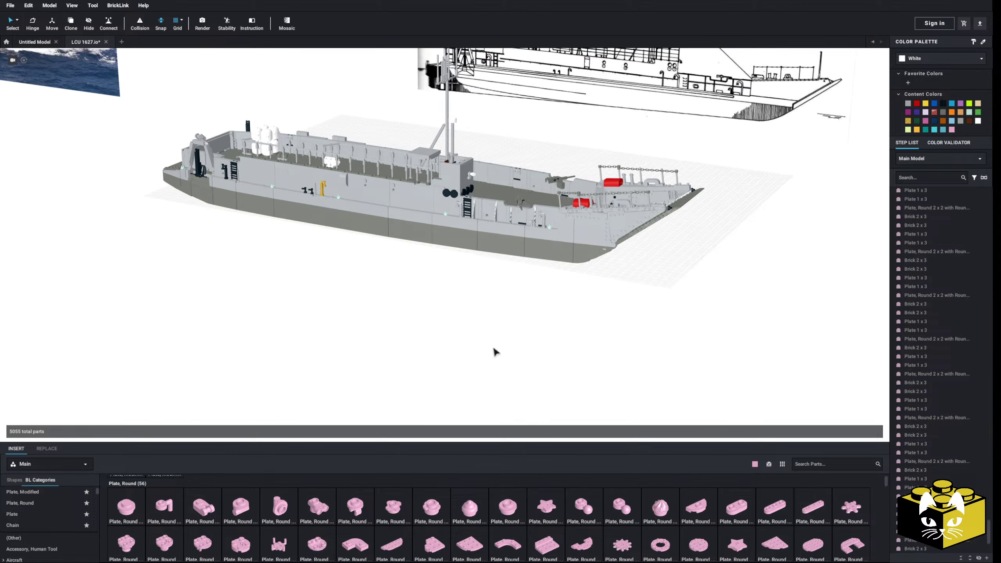
left_click(17, 21)
left_click(41, 32)
right_click_drag(591, 410, 608, 437)
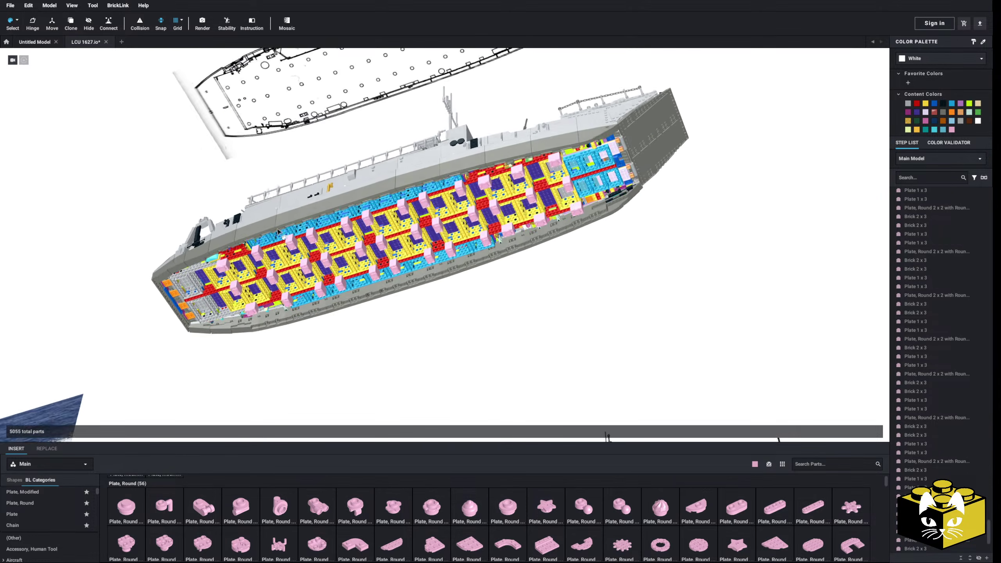
scroll(445, 249, "up", 4)
left_click(339, 241)
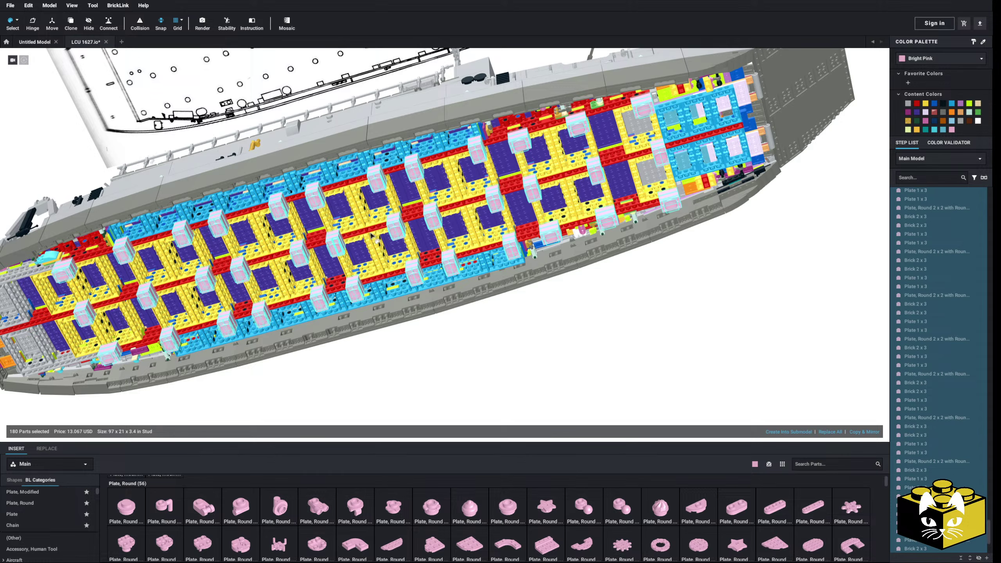
left_click(950, 60)
left_click(926, 167)
left_click(766, 265)
scroll(667, 281, "down", 3)
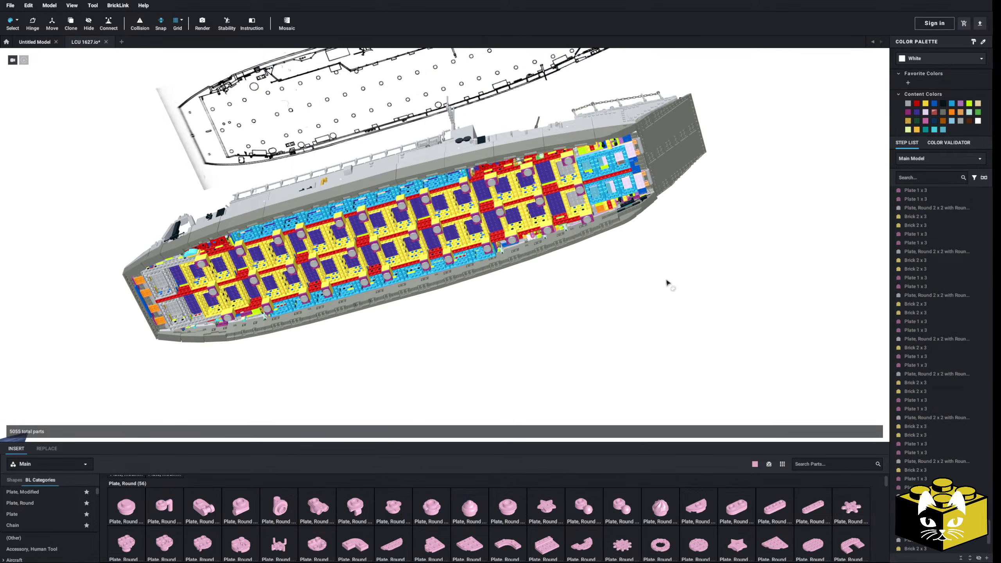
Set the Select tool back from selecting by colour to its standard mode.
right_click_drag(666, 281, 468, 300)
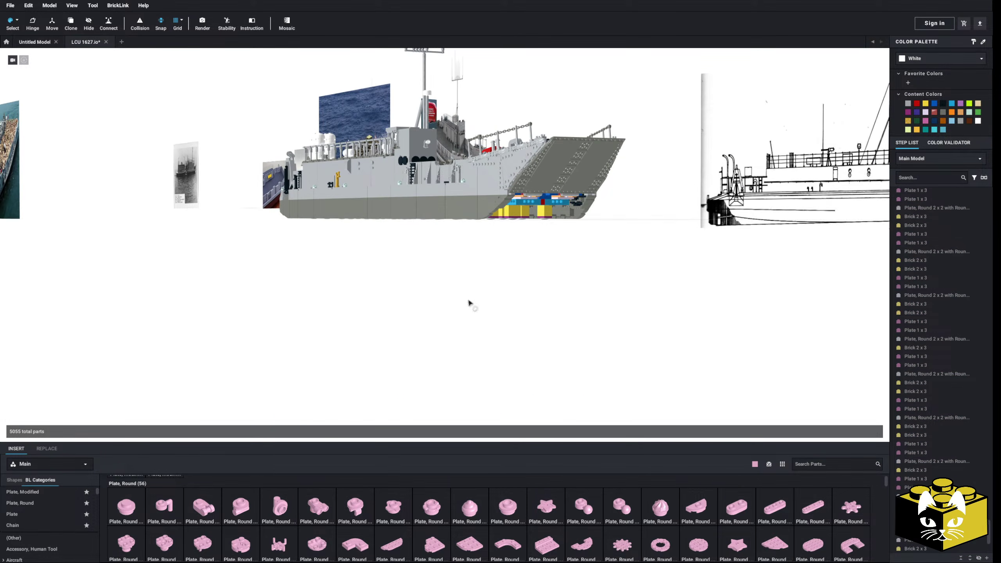
left_click(17, 21)
left_click(41, 22)
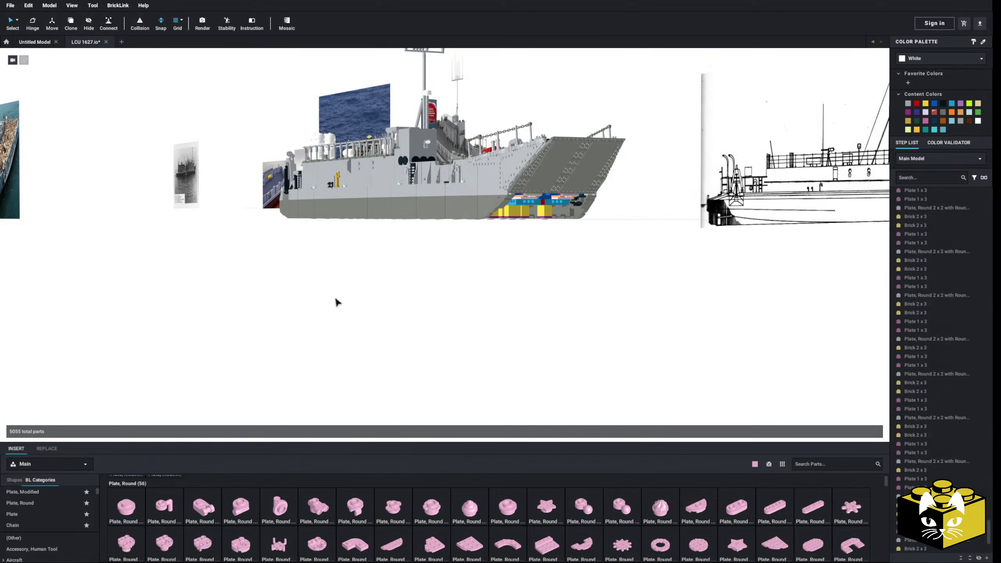
Save the LCU 1627.io file.
right_click_drag(336, 299, 410, 280)
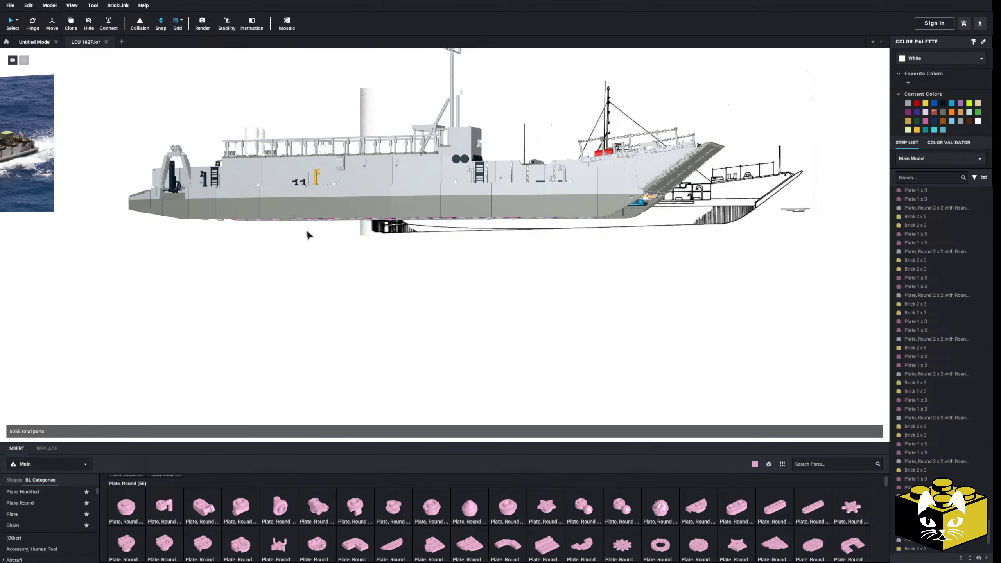
mouse_move(307, 231)
right_mouse_down()
mouse_move(308, 211)
mouse_move(291, 232)
mouse_move(271, 230)
mouse_move(278, 220)
mouse_move(331, 224)
mouse_move(311, 232)
mouse_move(313, 219)
mouse_move(303, 239)
mouse_move(293, 236)
mouse_move(317, 243)
mouse_move(346, 232)
mouse_move(302, 232)
mouse_move(313, 218)
right_mouse_up()
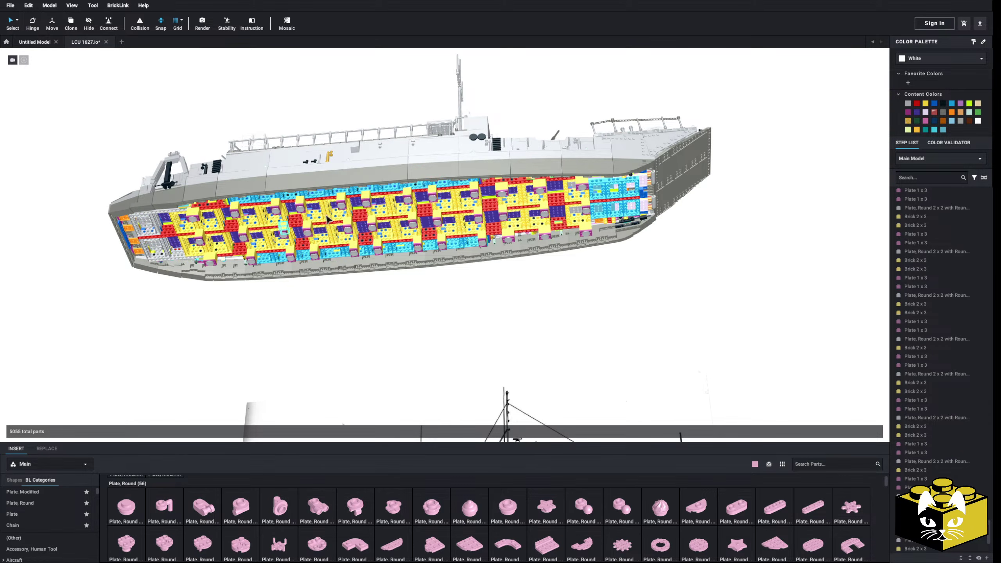
right_click_drag(76, 277, 517, 192)
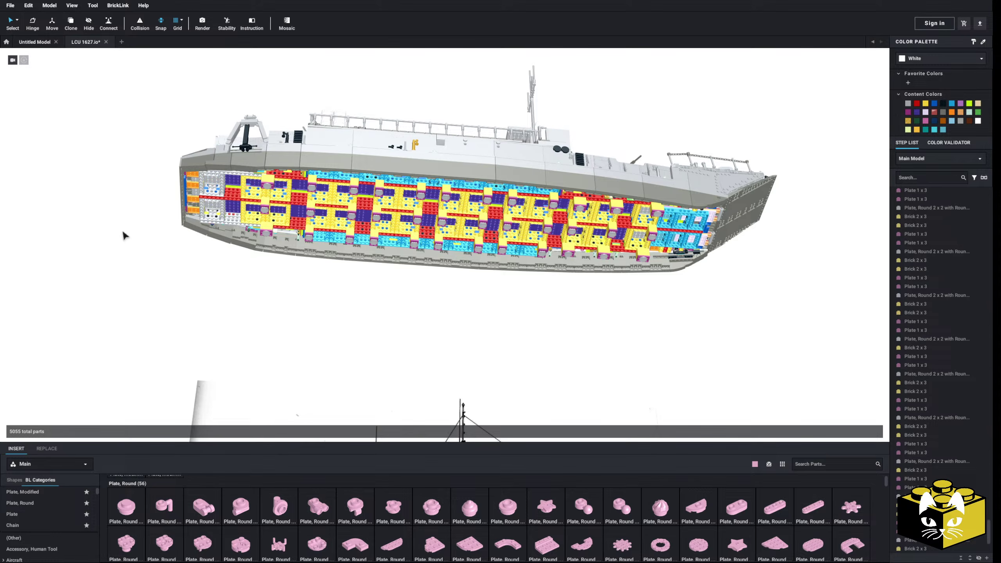
right_click_drag(123, 232, 90, 219)
scroll(144, 266, "up", 5)
left_click(10, 5)
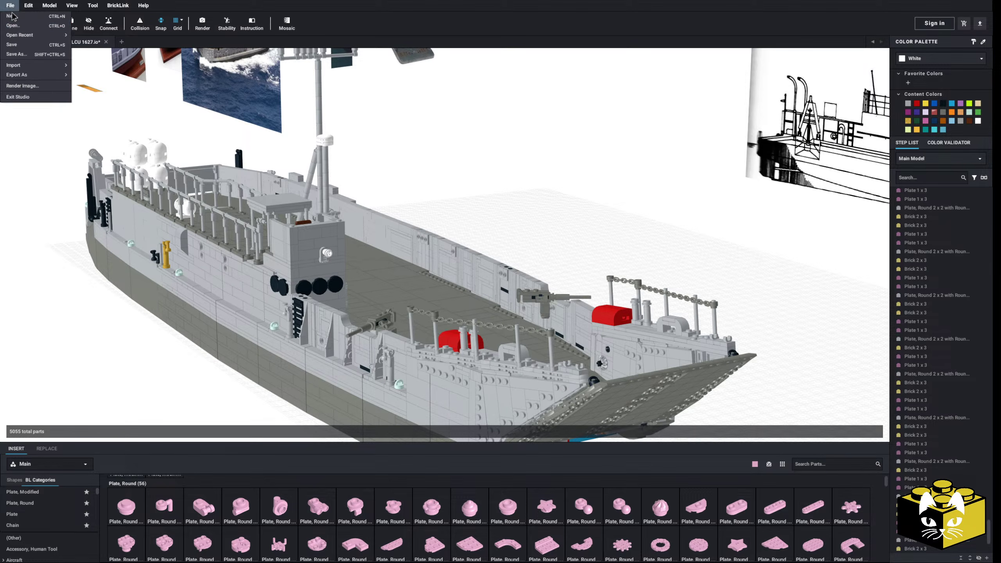
left_click(55, 330)
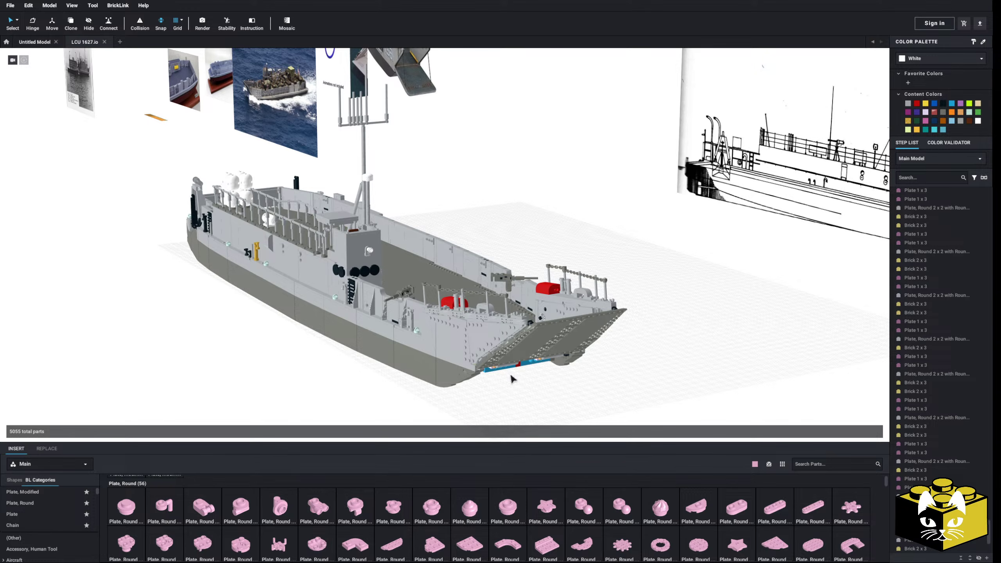
Examine the landing craft's sides, recoloured underside, deck from above, bow ramp and stern.
right_click_drag(500, 376, 484, 361)
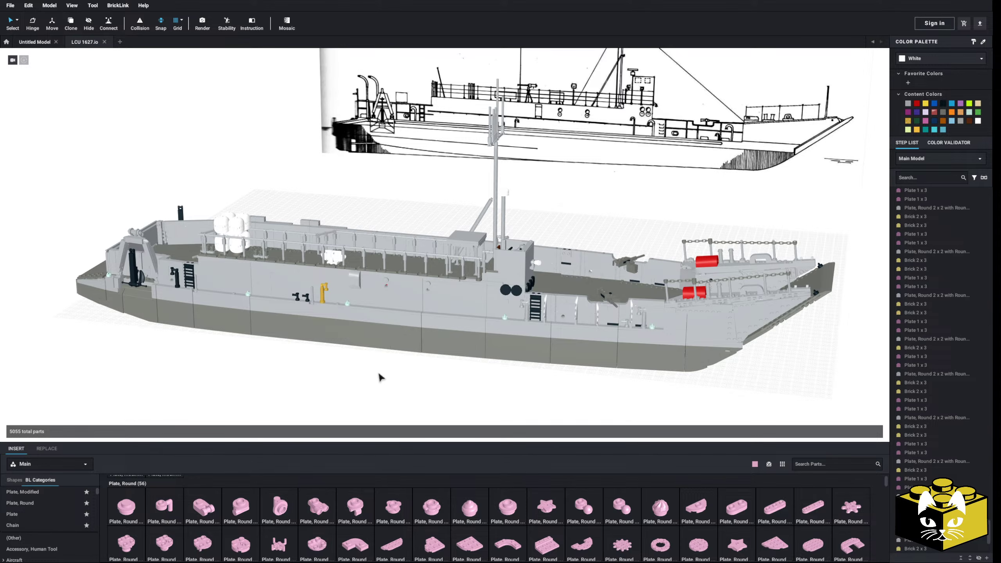
right_click_drag(317, 356, 311, 355)
middle_click_drag(321, 360, 289, 344)
right_click_drag(289, 345, 285, 328)
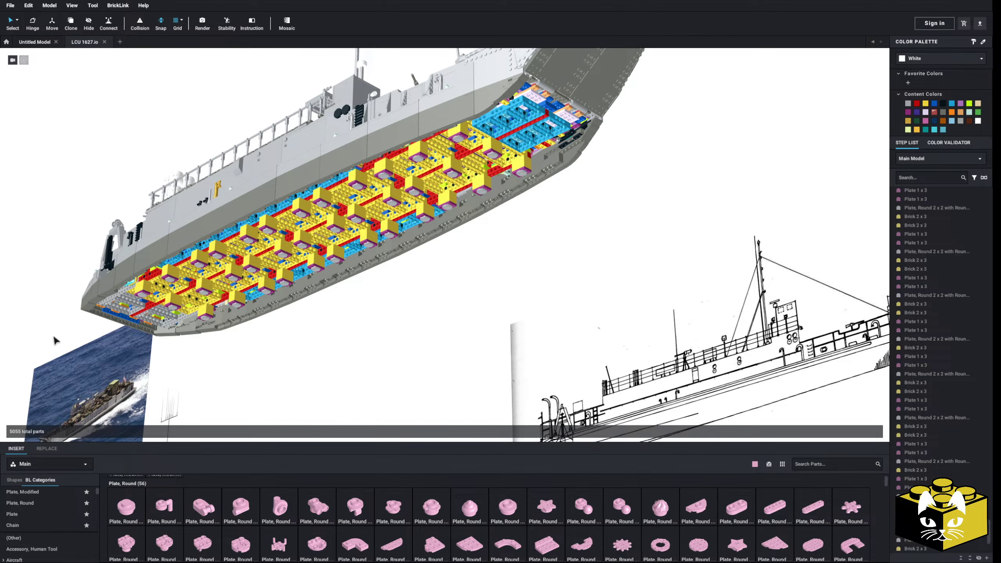
right_click_drag(165, 311, 173, 332)
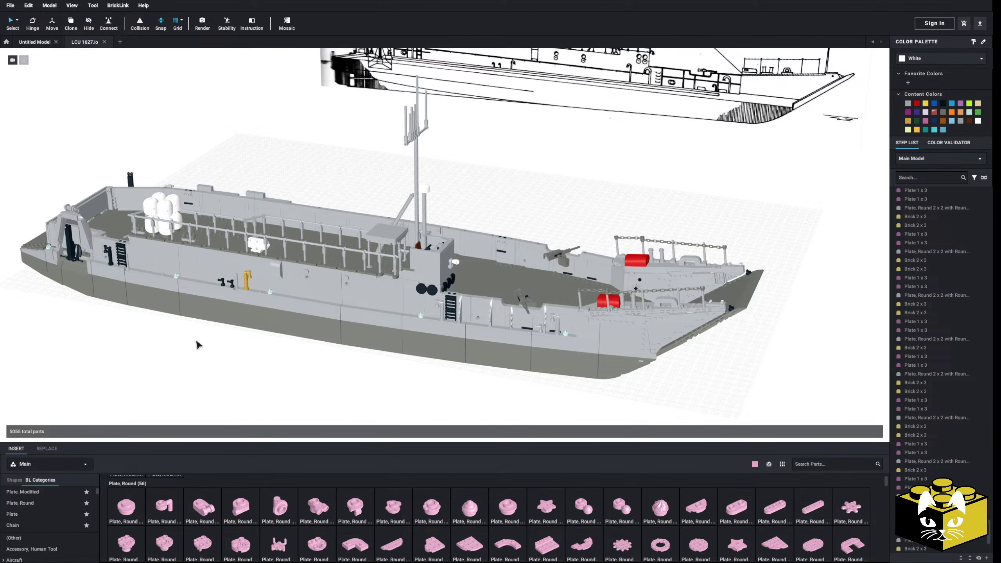
middle_click_drag(196, 341, 199, 334)
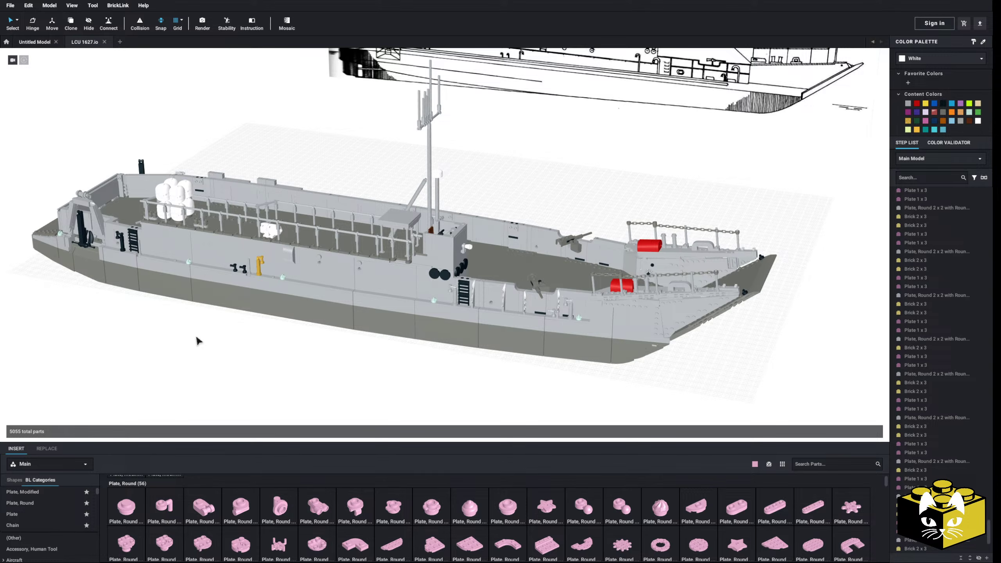
right_click_drag(290, 360, 250, 357)
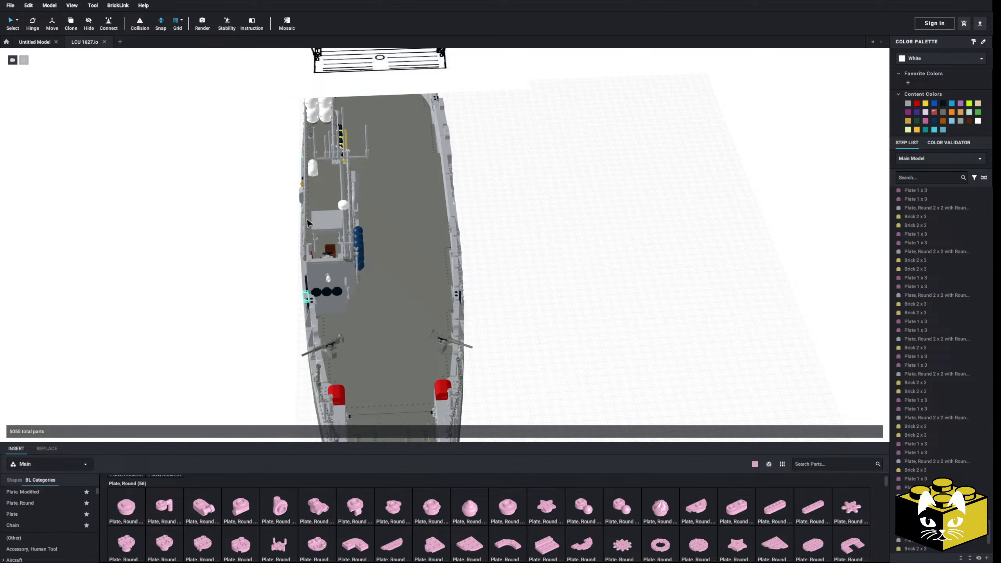
right_click_drag(184, 272, 195, 296)
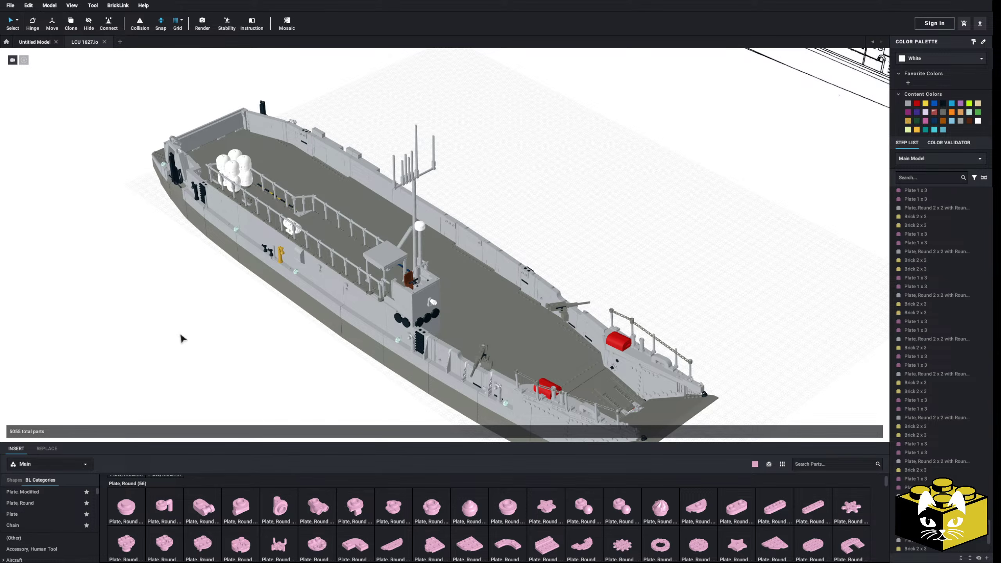
mouse_move(180, 335)
right_mouse_down()
mouse_move(190, 325)
mouse_move(177, 317)
right_mouse_up()
right_click_drag(616, 237, 394, 279)
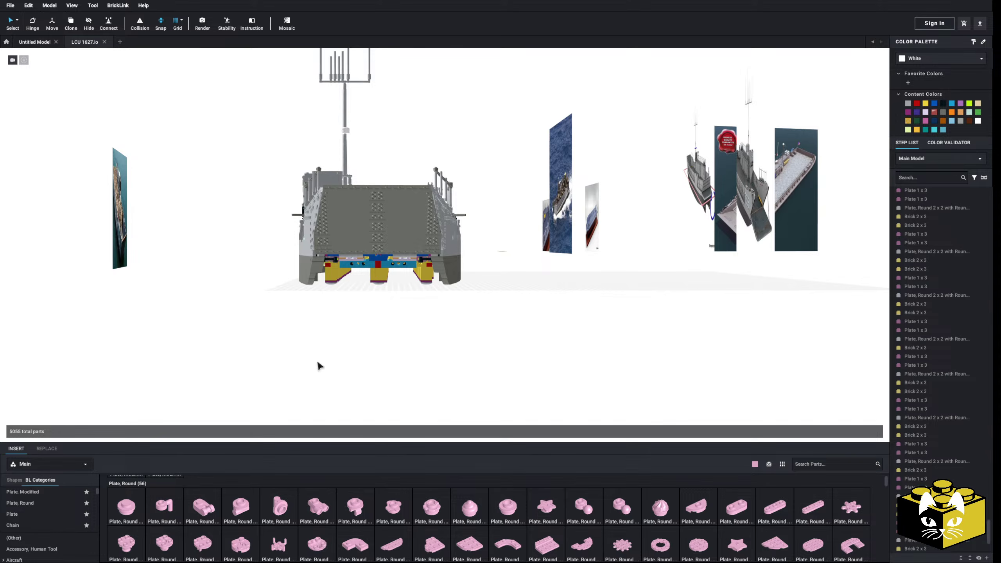
right_click_drag(319, 366, 414, 362)
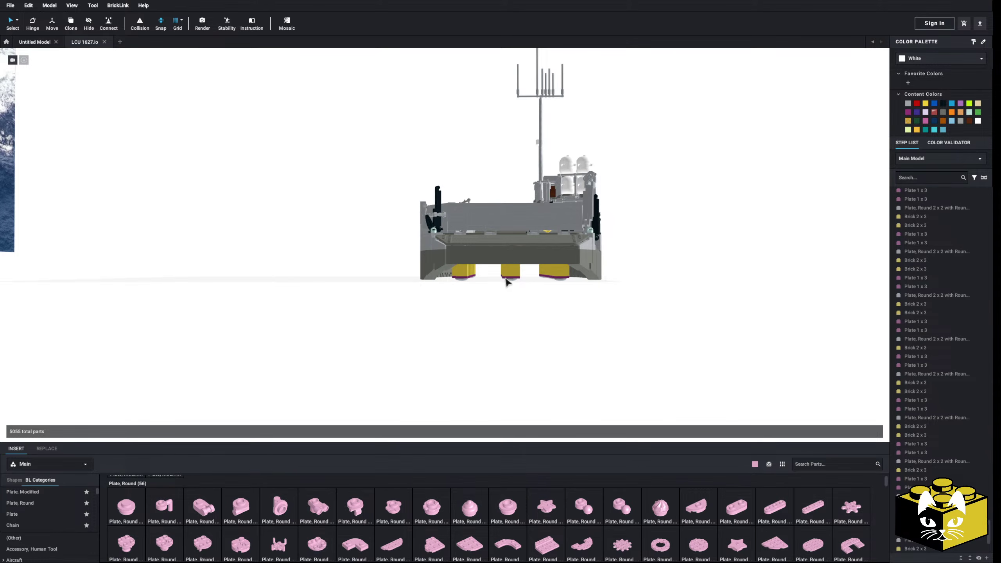
Examine the railings, wheelhouse, and the blue and yellow tanks along the vehicle deck.
right_click_drag(462, 328, 404, 346)
middle_click_drag(404, 347, 510, 309)
scroll(510, 309, "up", 5)
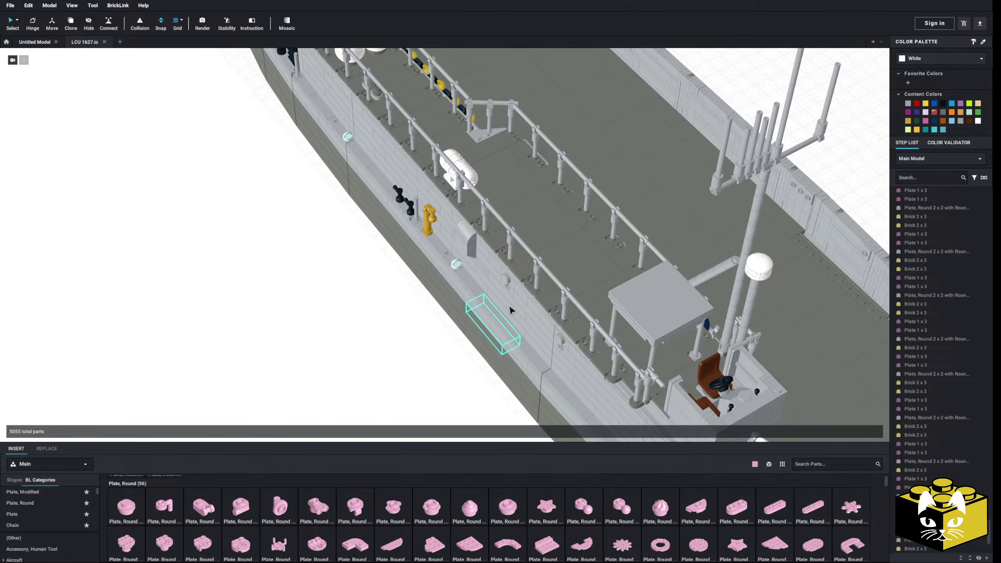
right_click_drag(520, 235, 480, 224)
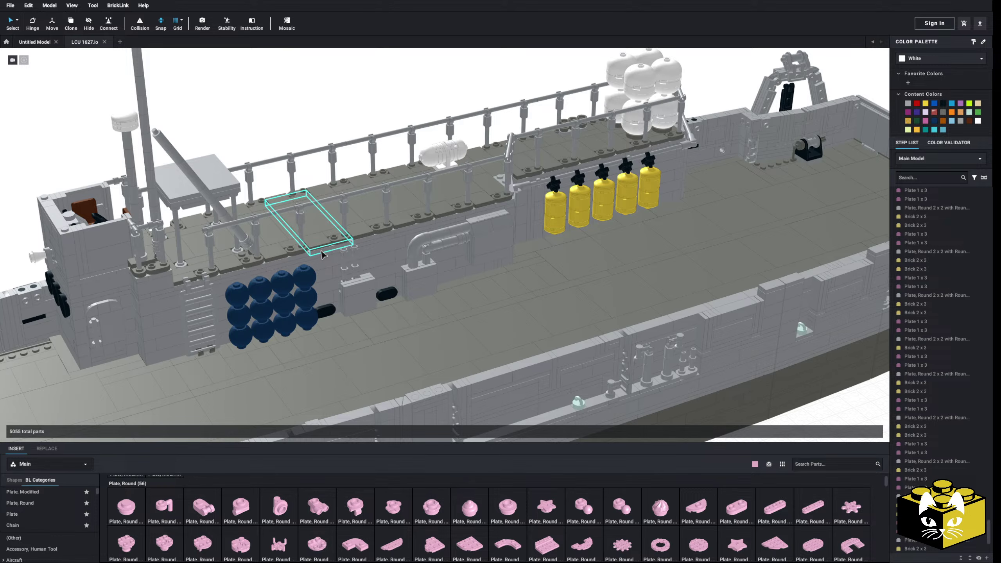
scroll(290, 305, "down", 5)
scroll(458, 231, "down", 3)
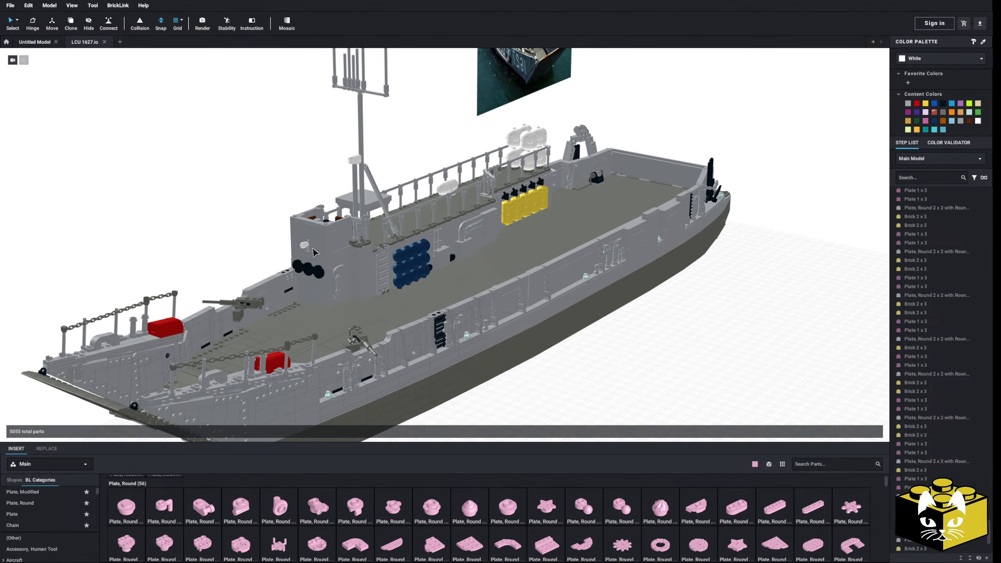
right_click(435, 253)
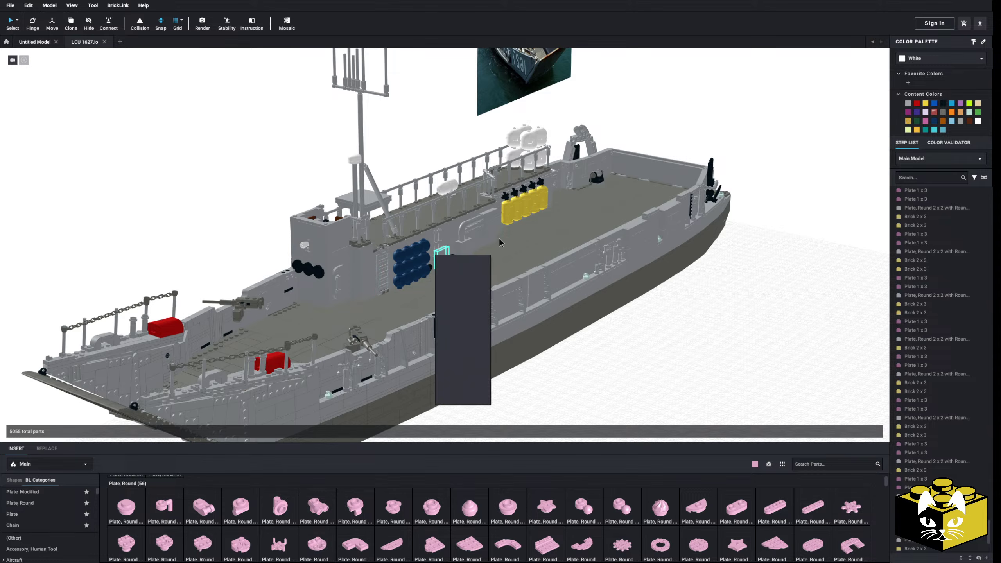
left_click(246, 221)
left_click(202, 228)
right_click_drag(203, 228, 194, 225)
scroll(400, 331, "down", 5)
right_click_drag(399, 331, 411, 333)
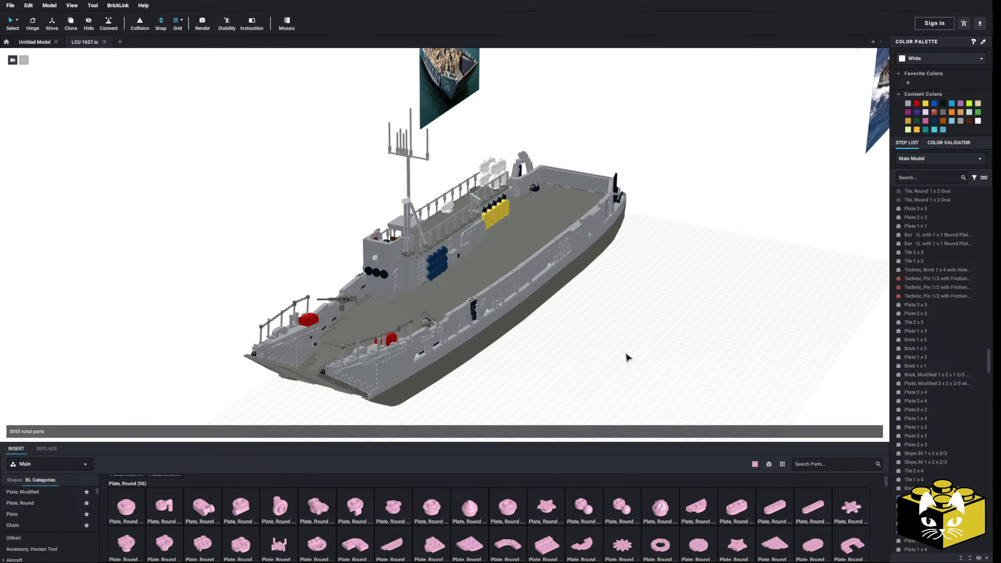
Close the Untitled Model file, keeping LCU 1627.io open.
right_click_drag(512, 362, 494, 342)
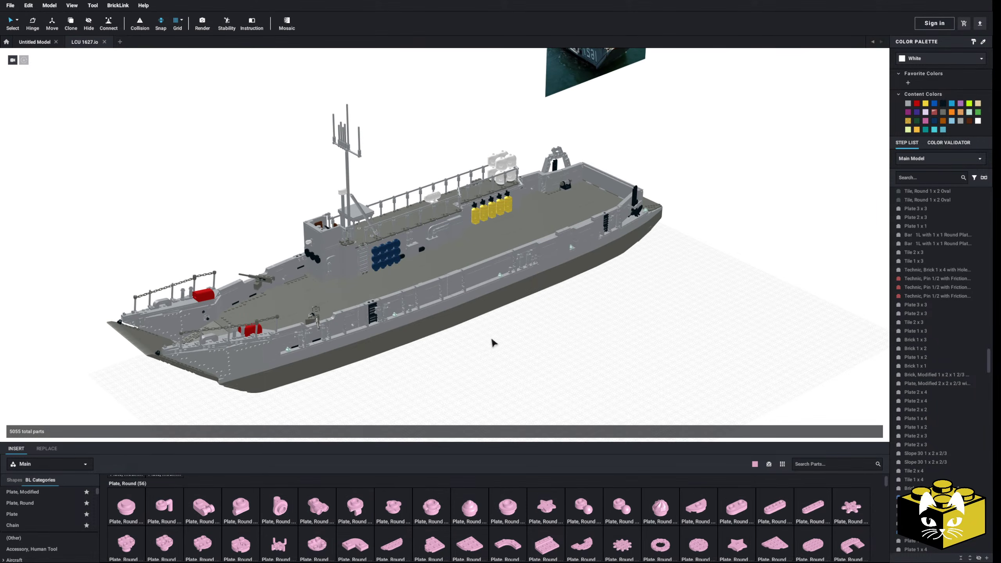
right_click_drag(406, 382, 419, 366)
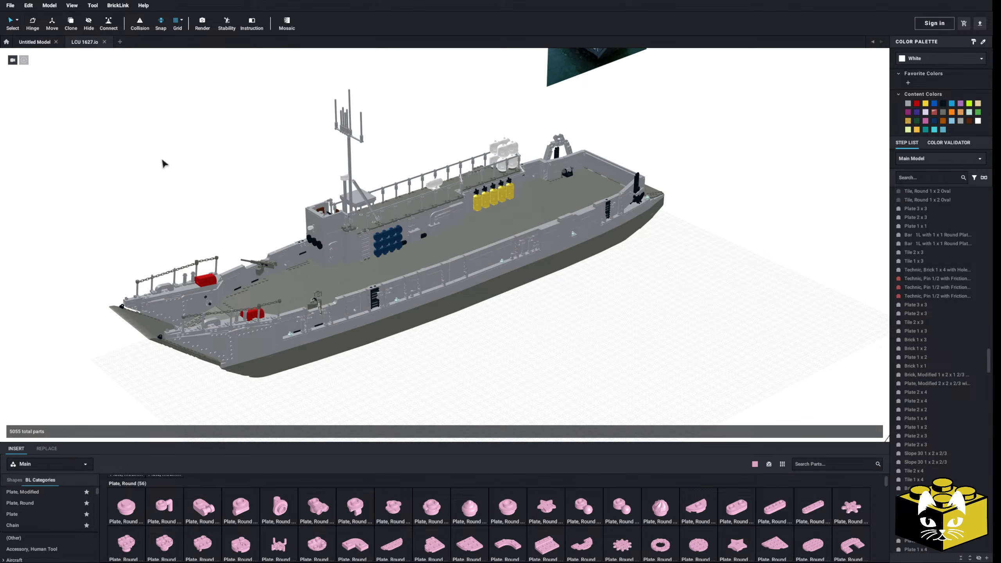
left_click(56, 42)
middle_click_drag(140, 158, 148, 169)
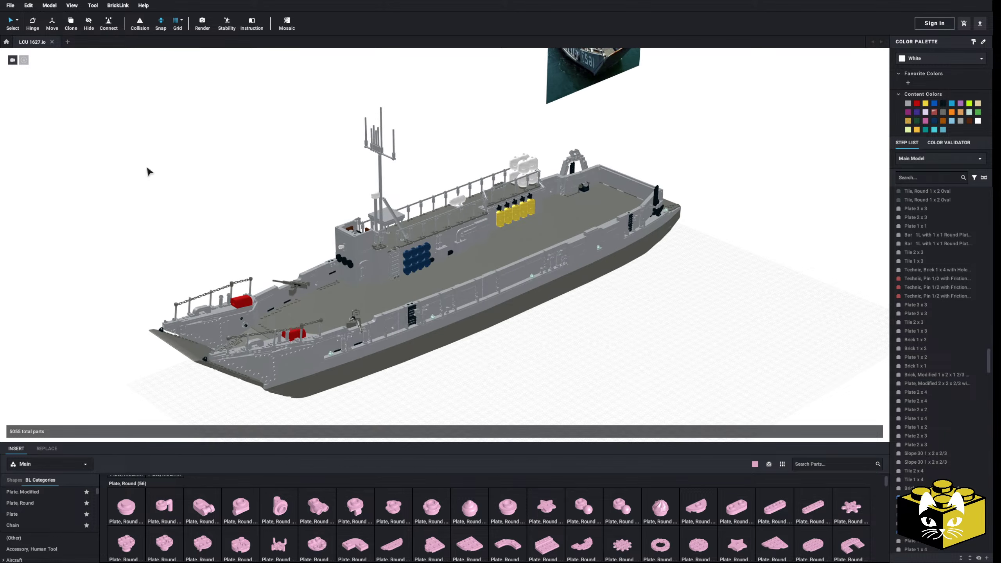
Examine the landing craft's opposite side from stern to bow ramp, including the hull, railings, wheelhouse and mast.
mouse_move(148, 170)
right_mouse_down()
mouse_move(161, 158)
mouse_move(331, 299)
right_mouse_up()
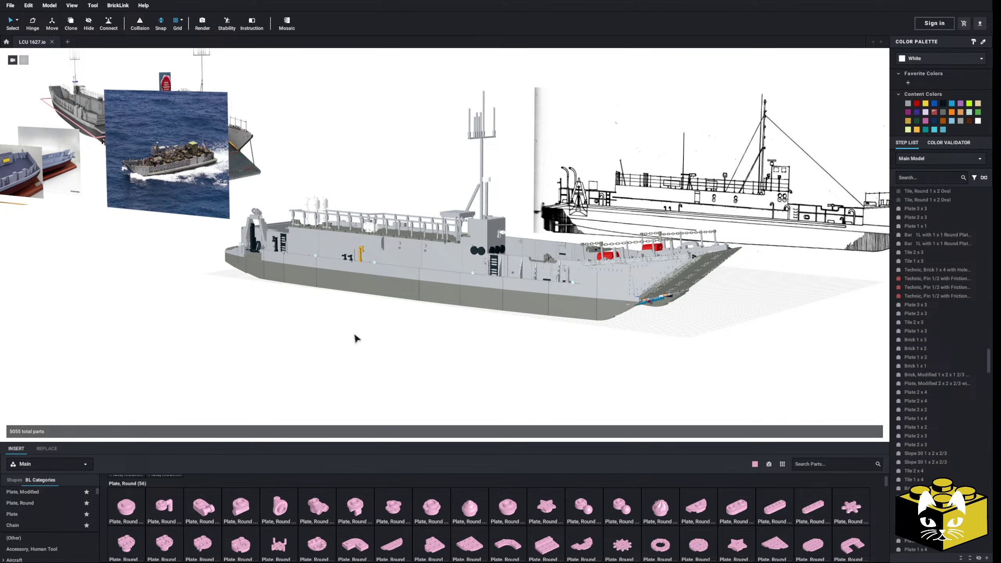
scroll(355, 338, "up", 6)
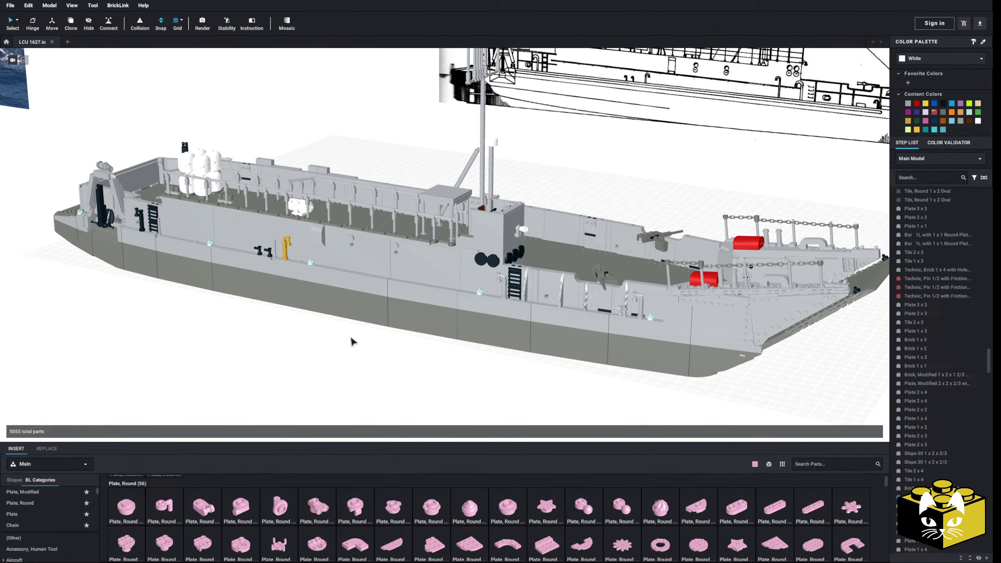
scroll(340, 346, "up", 3)
scroll(301, 314, "up", 4)
middle_click_drag(311, 326, 367, 341)
scroll(300, 313, "down", 7)
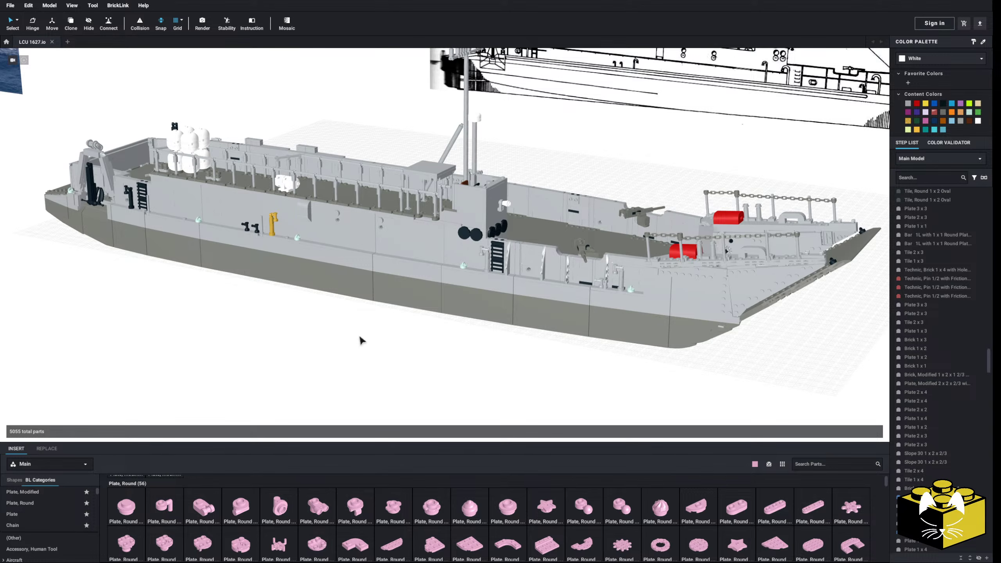
middle_click_drag(349, 332, 323, 336)
right_click_drag(324, 336, 319, 335)
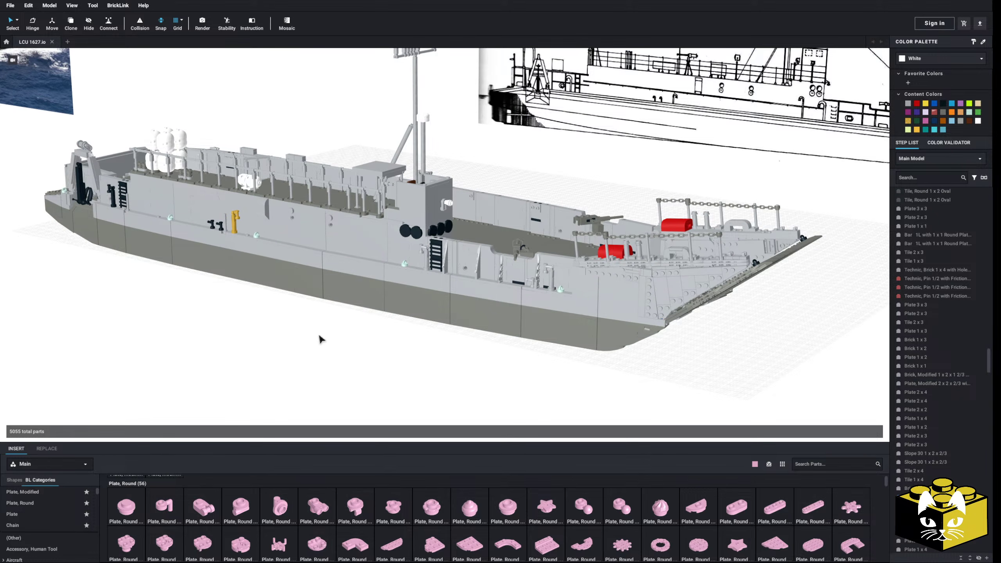
right_click_drag(319, 337, 325, 332)
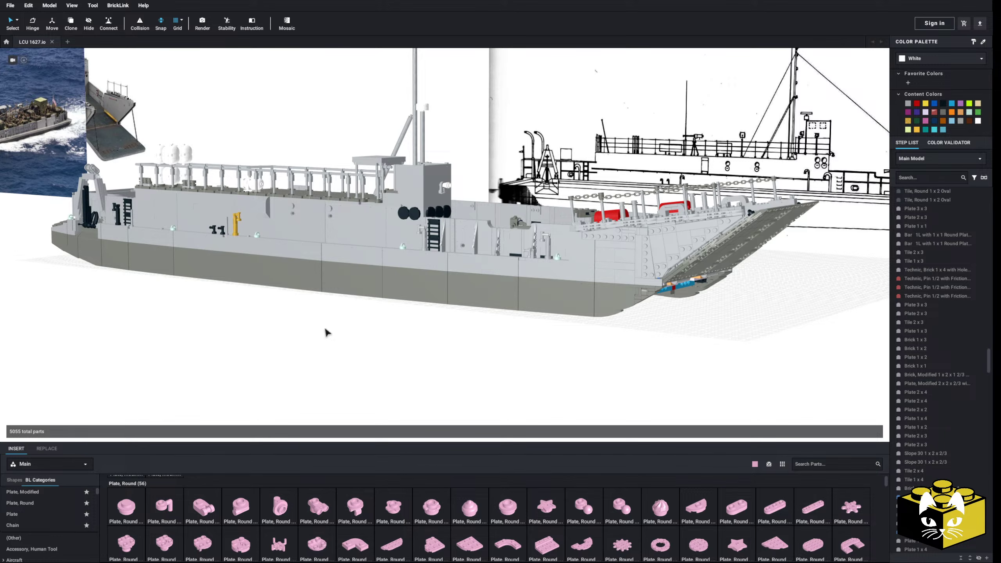
right_click(221, 331)
left_click(189, 333)
mouse_move(246, 334)
right_mouse_down()
mouse_move(260, 337)
mouse_move(249, 331)
mouse_move(241, 348)
right_mouse_up()
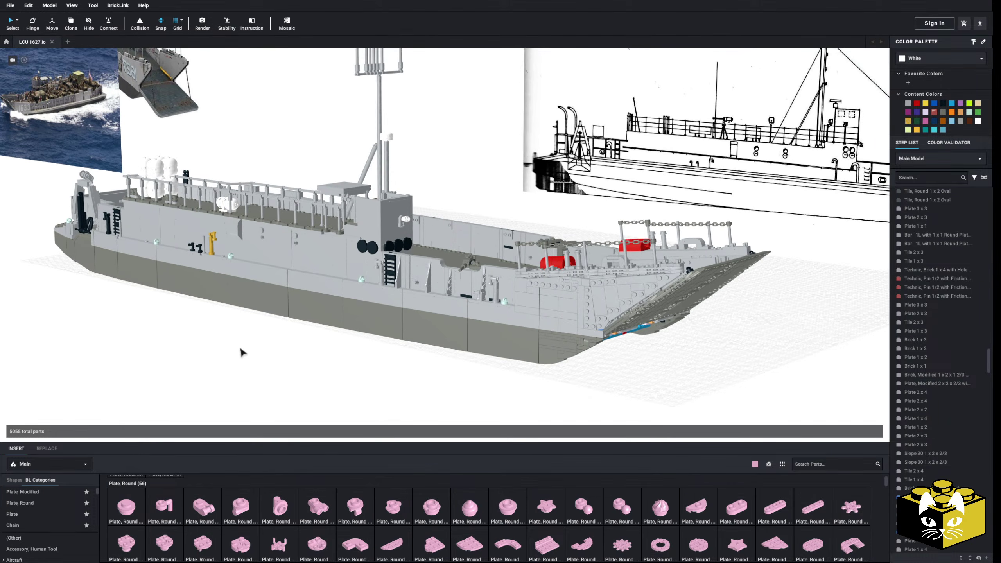